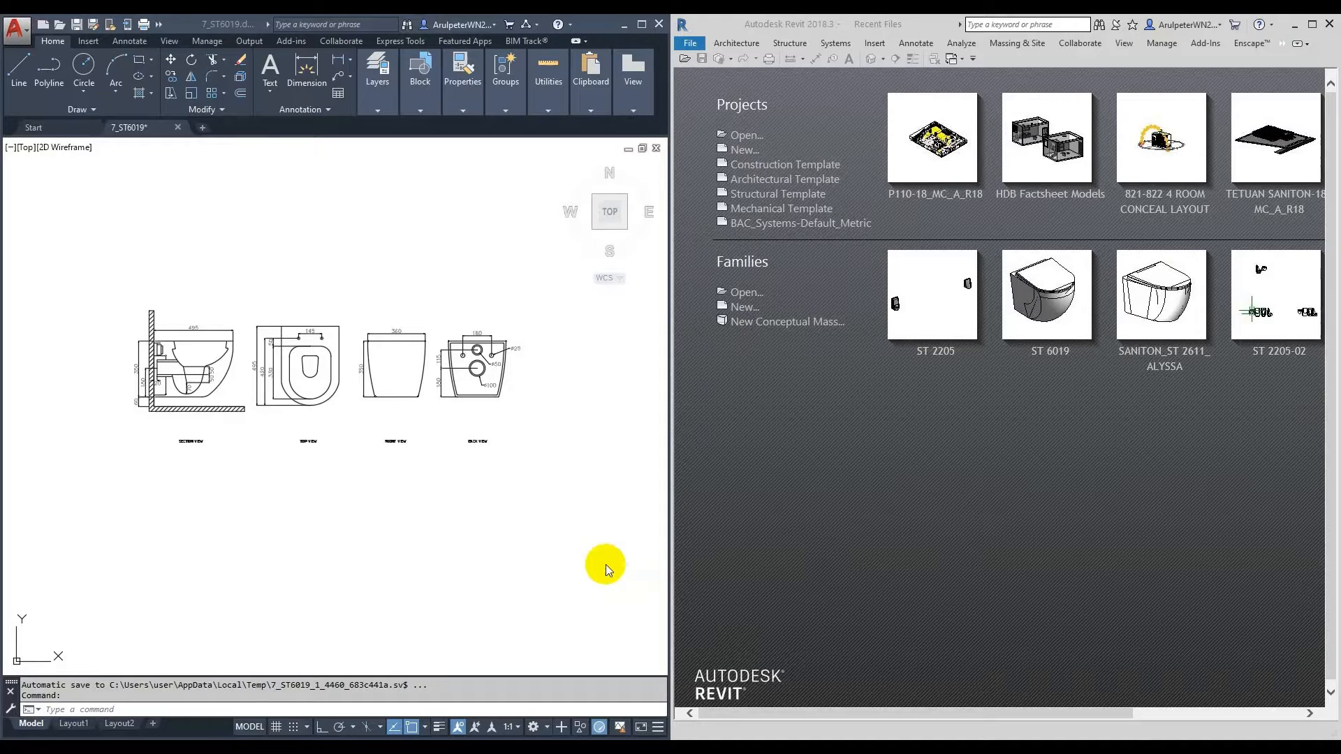
Step: Create a new Revit family from the Metric Plumbing Fixture.rft template and maximize the Revit window
{"action": "left_click", "coordinate": [737, 308]}
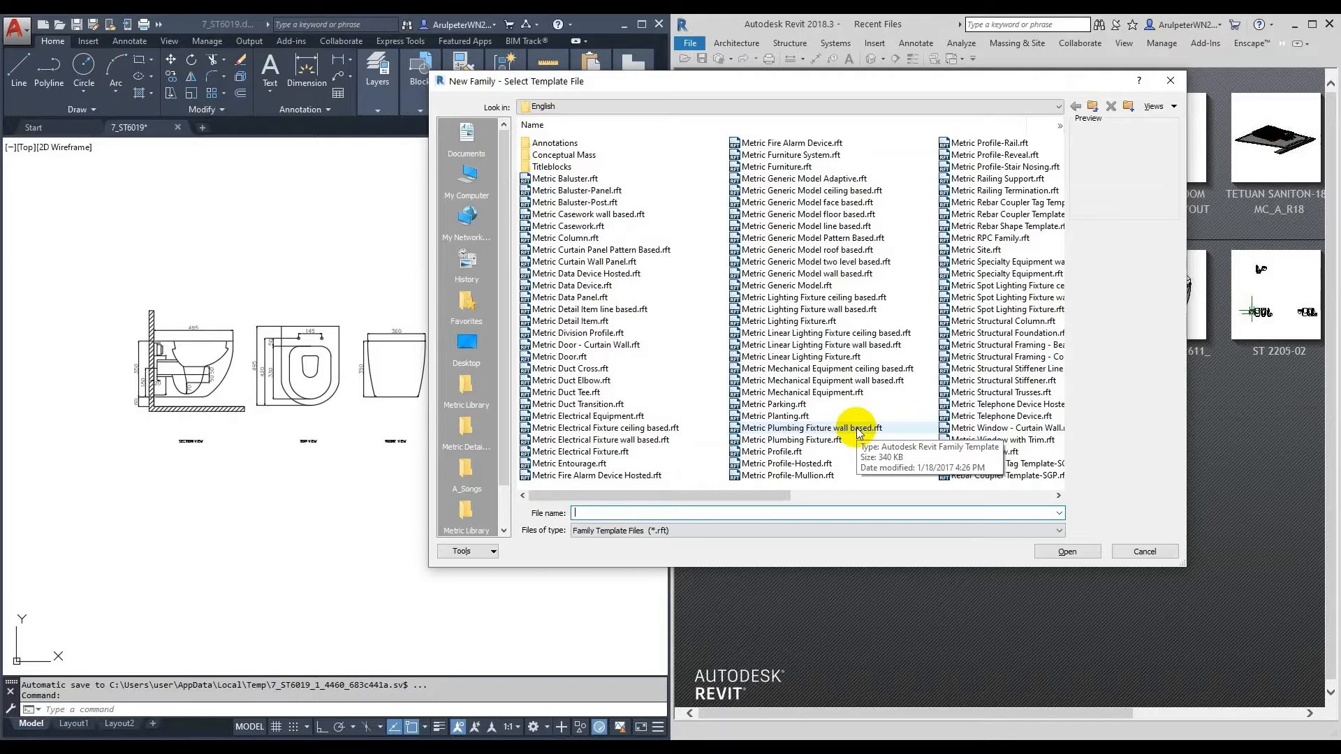
{"action": "left_click", "coordinate": [811, 440]}
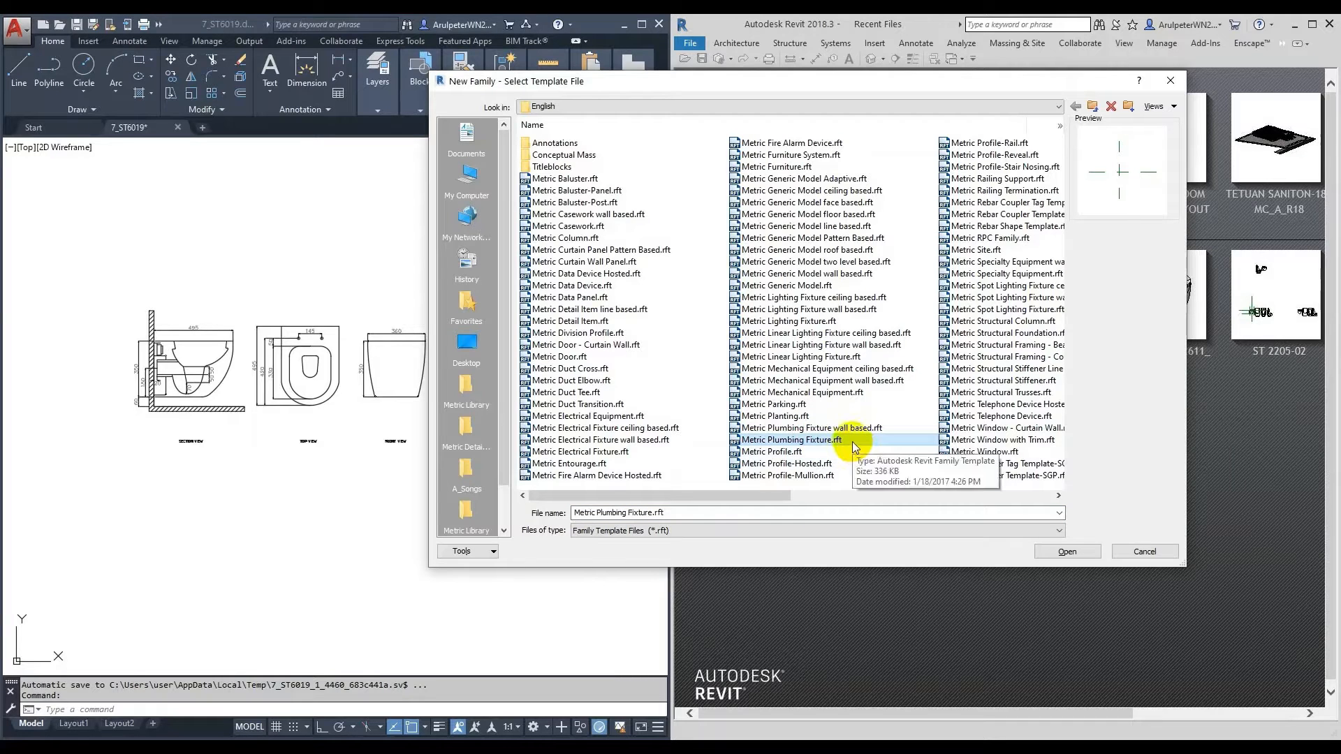
{"action": "left_click", "coordinate": [1076, 552]}
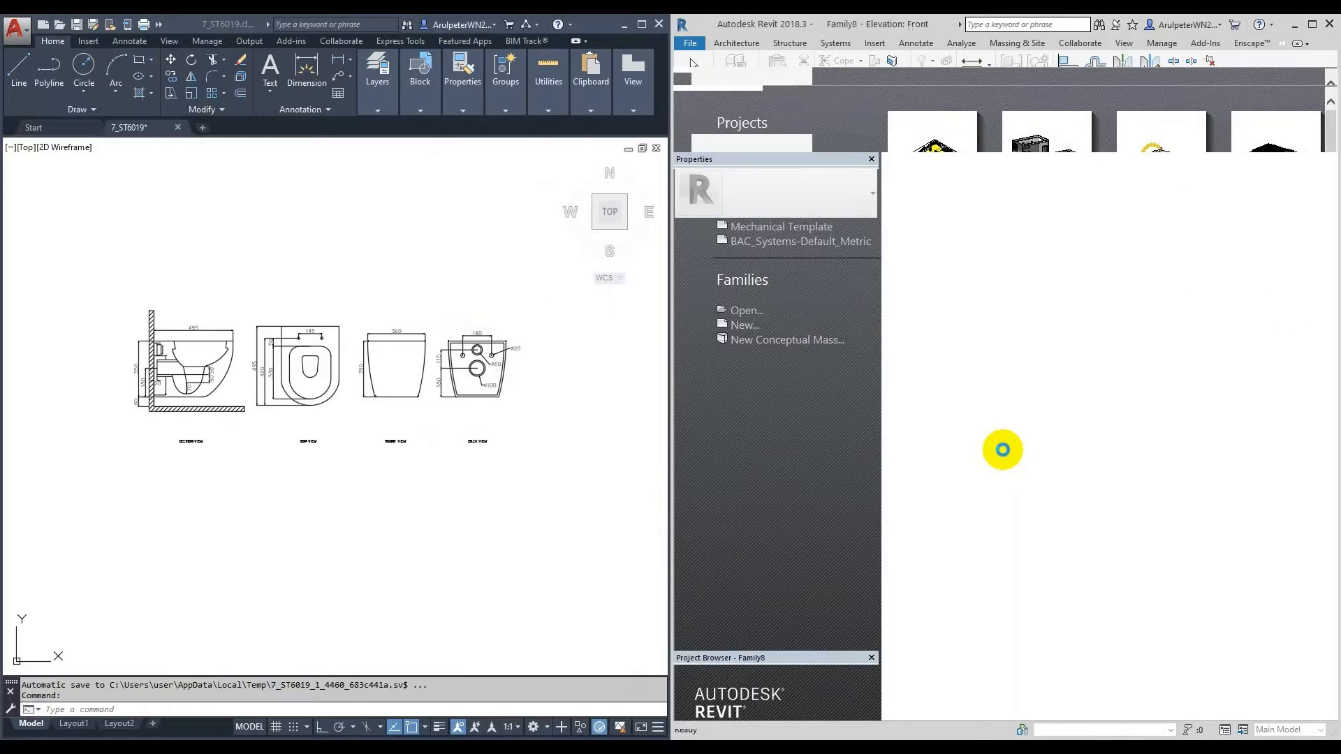
{"action": "left_click", "coordinate": [1312, 24]}
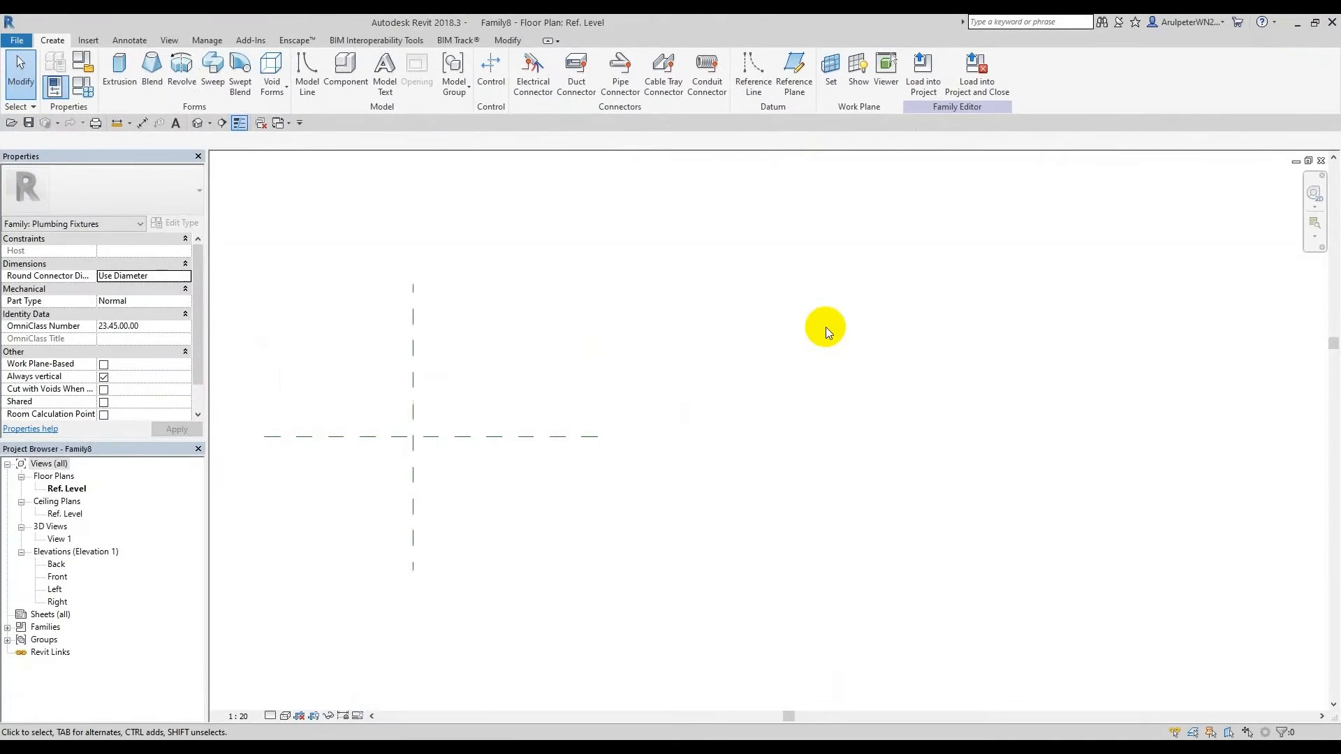
Step: Open the CAD import settings for the Ref. Level floor plan
{"action": "scroll", "coordinate": [826, 327], "scroll_direction": "down", "scroll_amount": 3}
{"action": "scroll", "coordinate": [424, 309], "scroll_direction": "up", "scroll_amount": 2}
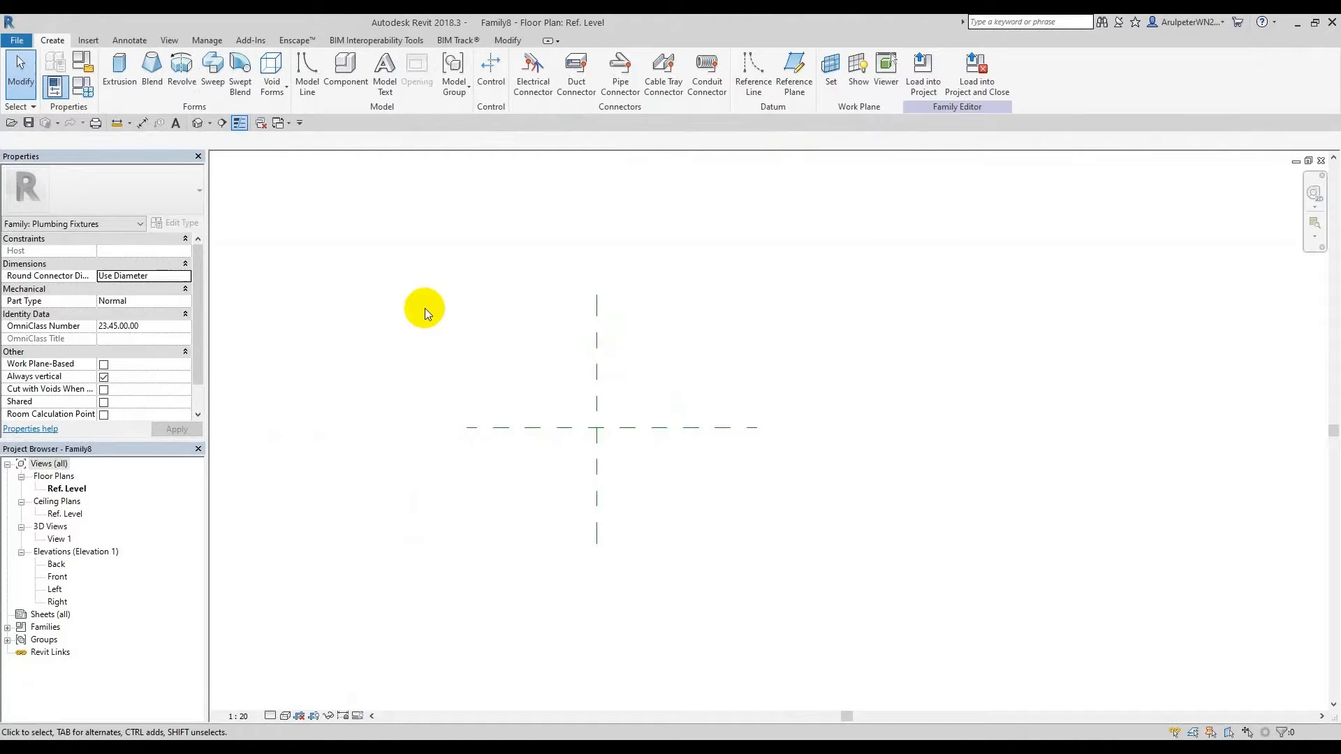
{"action": "left_click", "coordinate": [89, 42]}
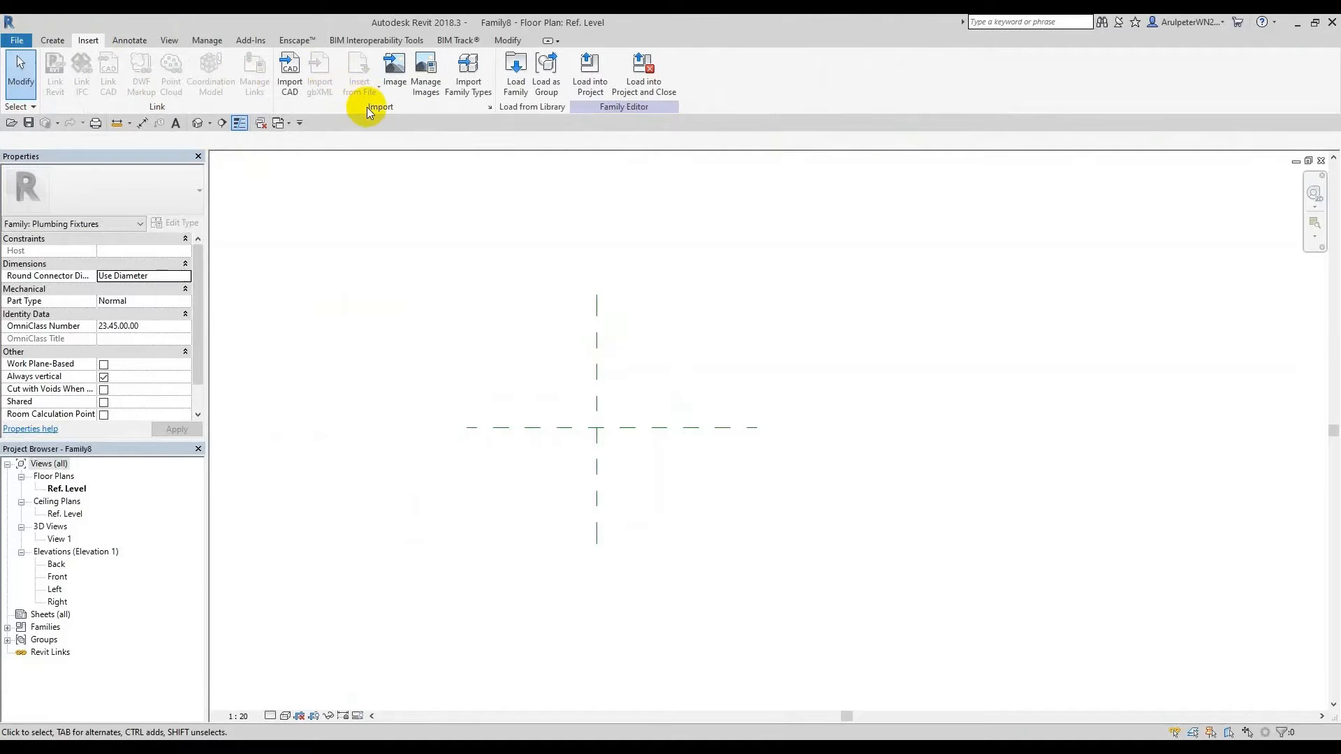
{"action": "left_click", "coordinate": [280, 69]}
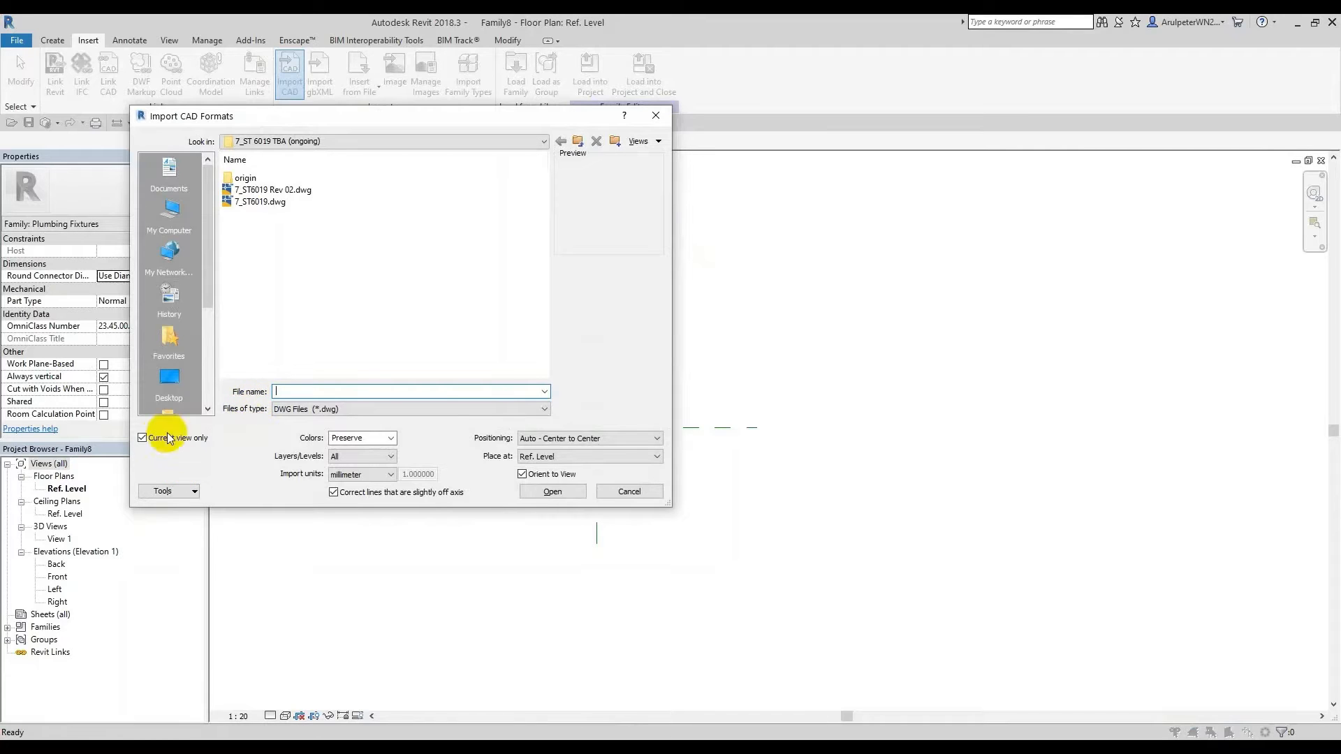
Step: Disable current-view-only import and set the import units to Auto-Detect and the positioning to Auto - Origin to Origin
{"action": "left_click", "coordinate": [143, 438]}
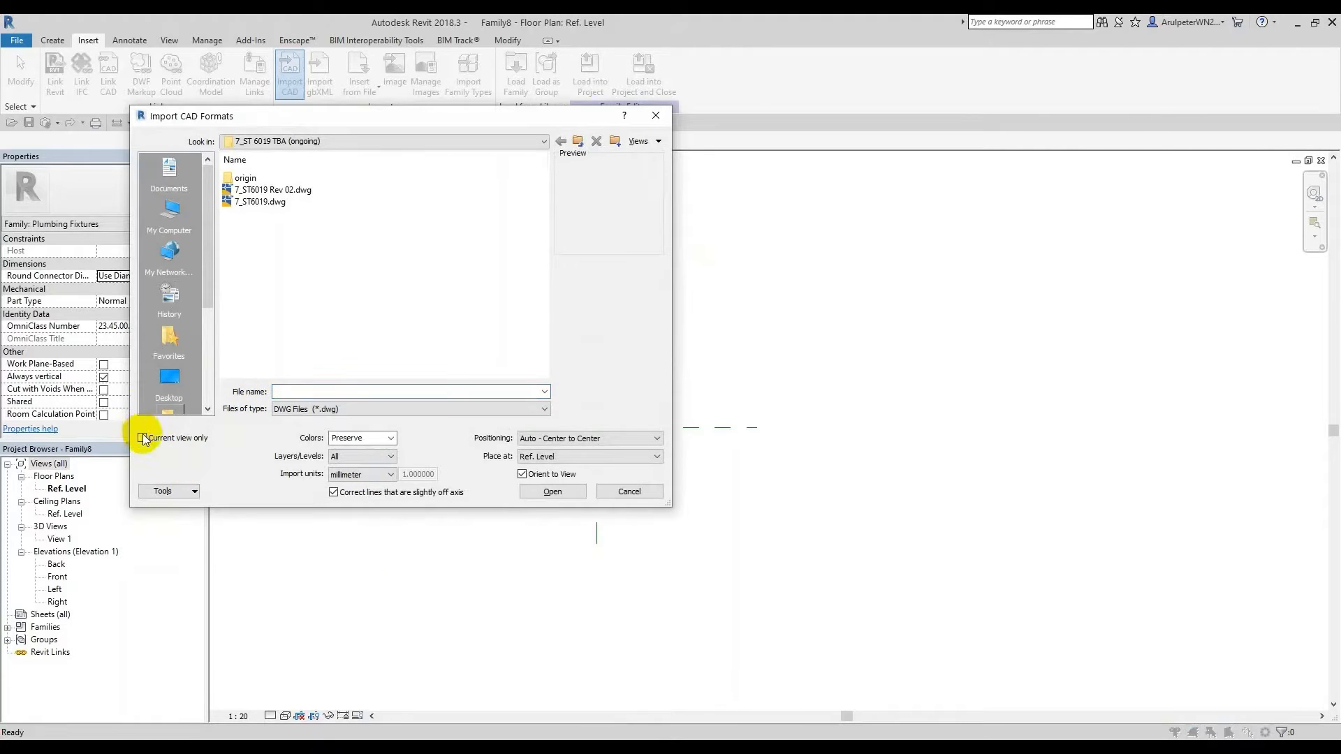
{"action": "left_click", "coordinate": [359, 475]}
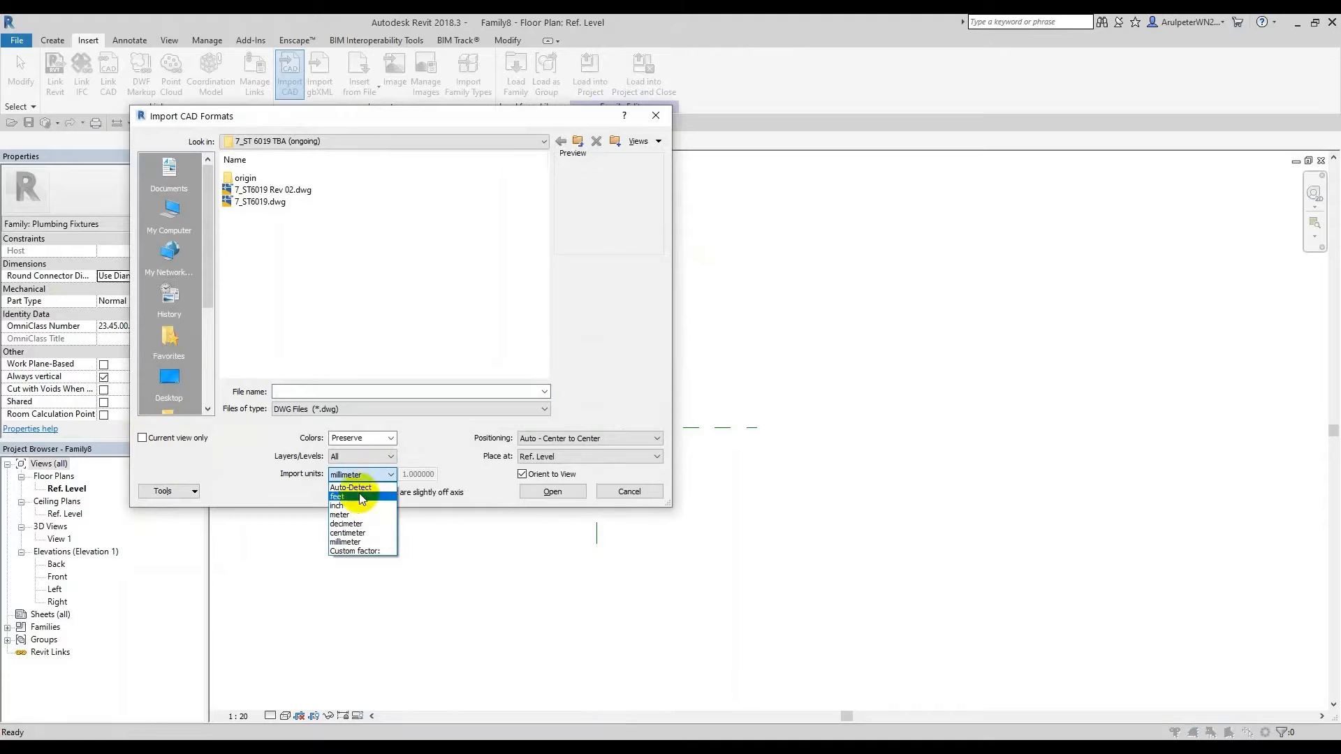
{"action": "left_click", "coordinate": [350, 488]}
{"action": "left_click", "coordinate": [539, 441]}
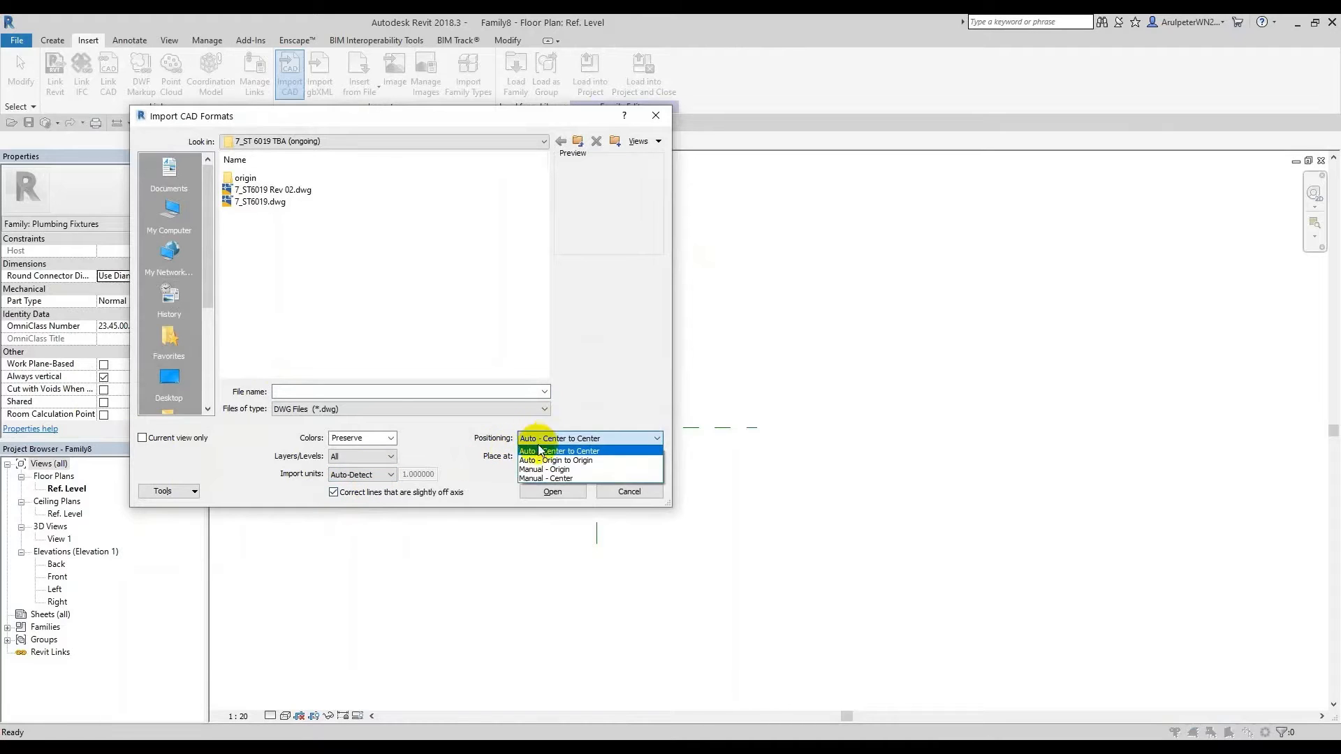
{"action": "left_click", "coordinate": [552, 460]}
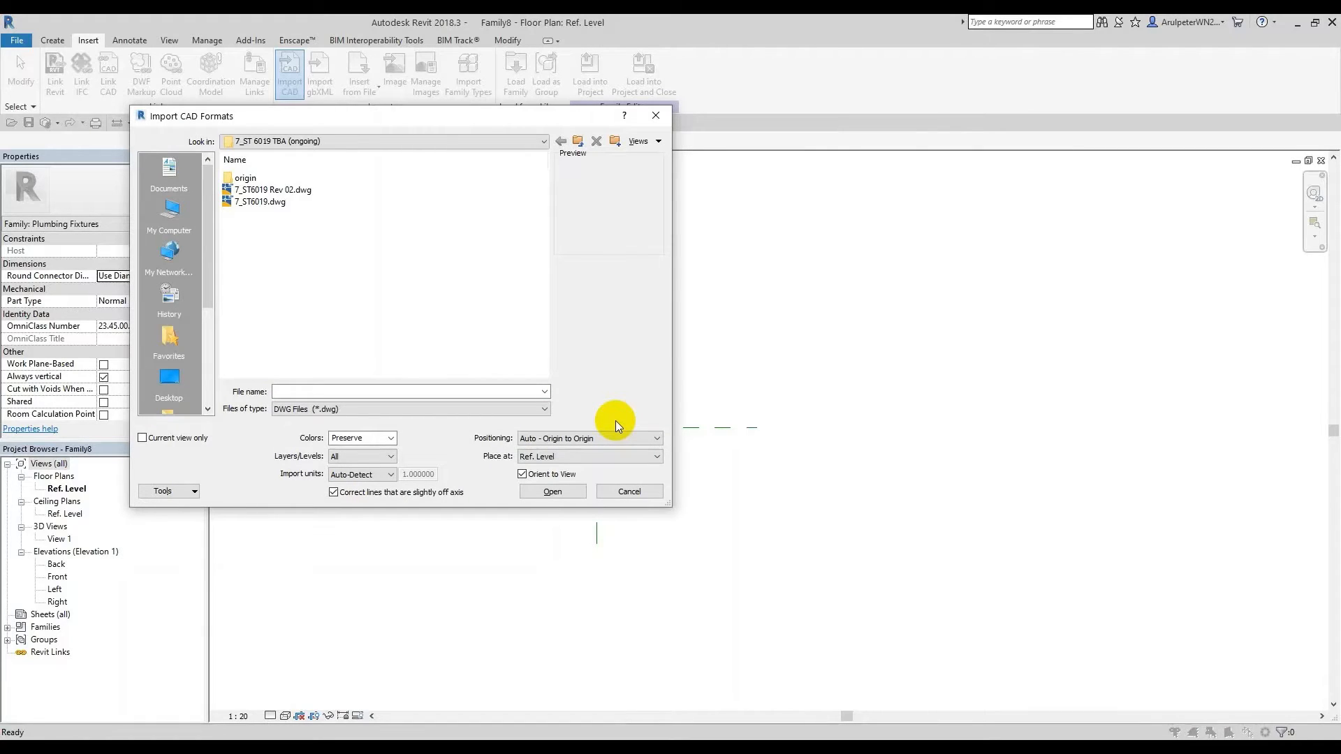
Step: Import 7_ST6019.dwg into the current view only, with millimeter units and Auto - Center to Center positioning
{"action": "left_click", "coordinate": [269, 202]}
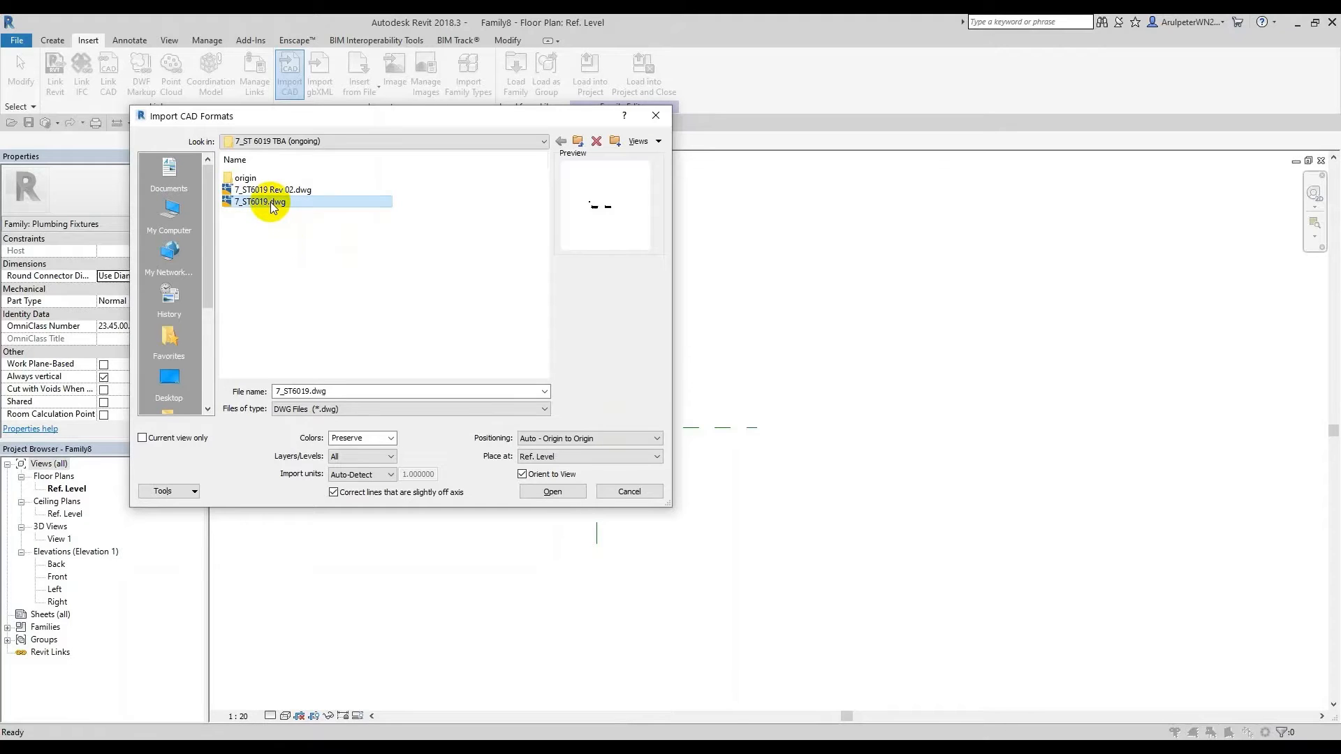
{"action": "left_click", "coordinate": [143, 438]}
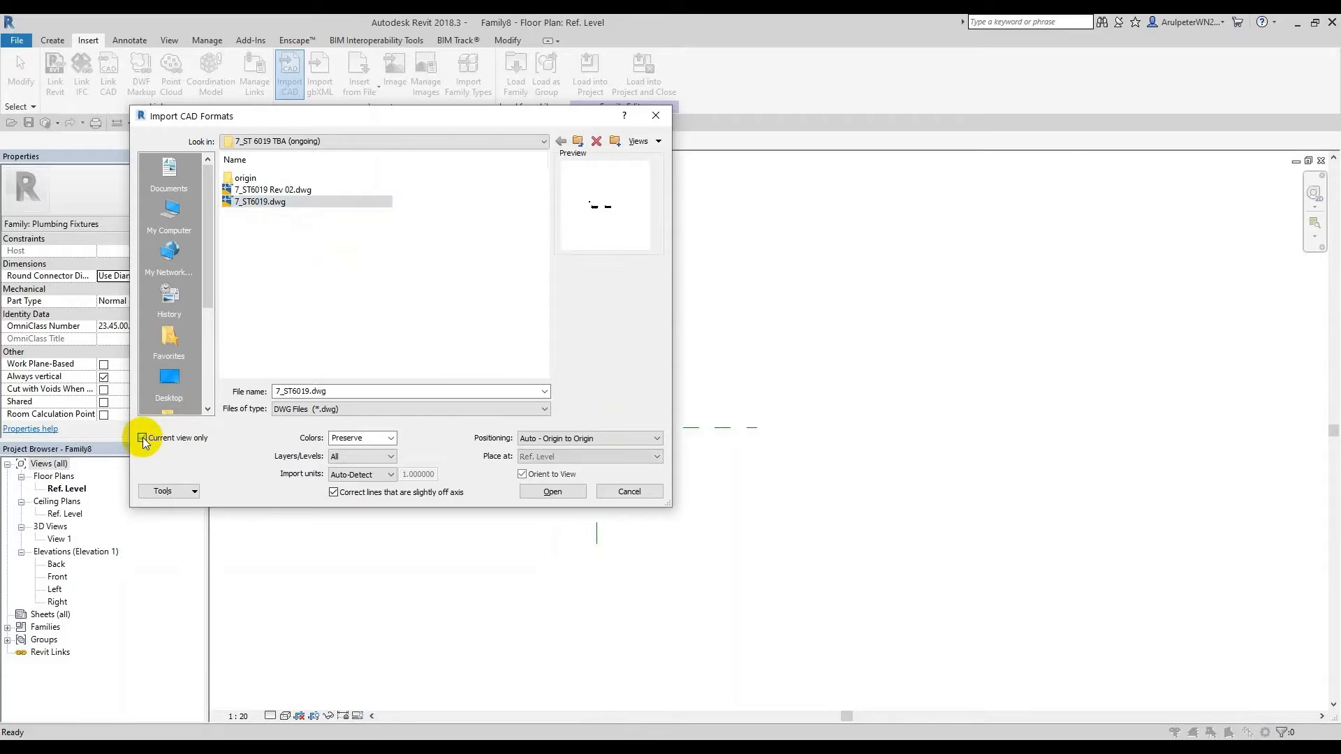
{"action": "left_click", "coordinate": [372, 475]}
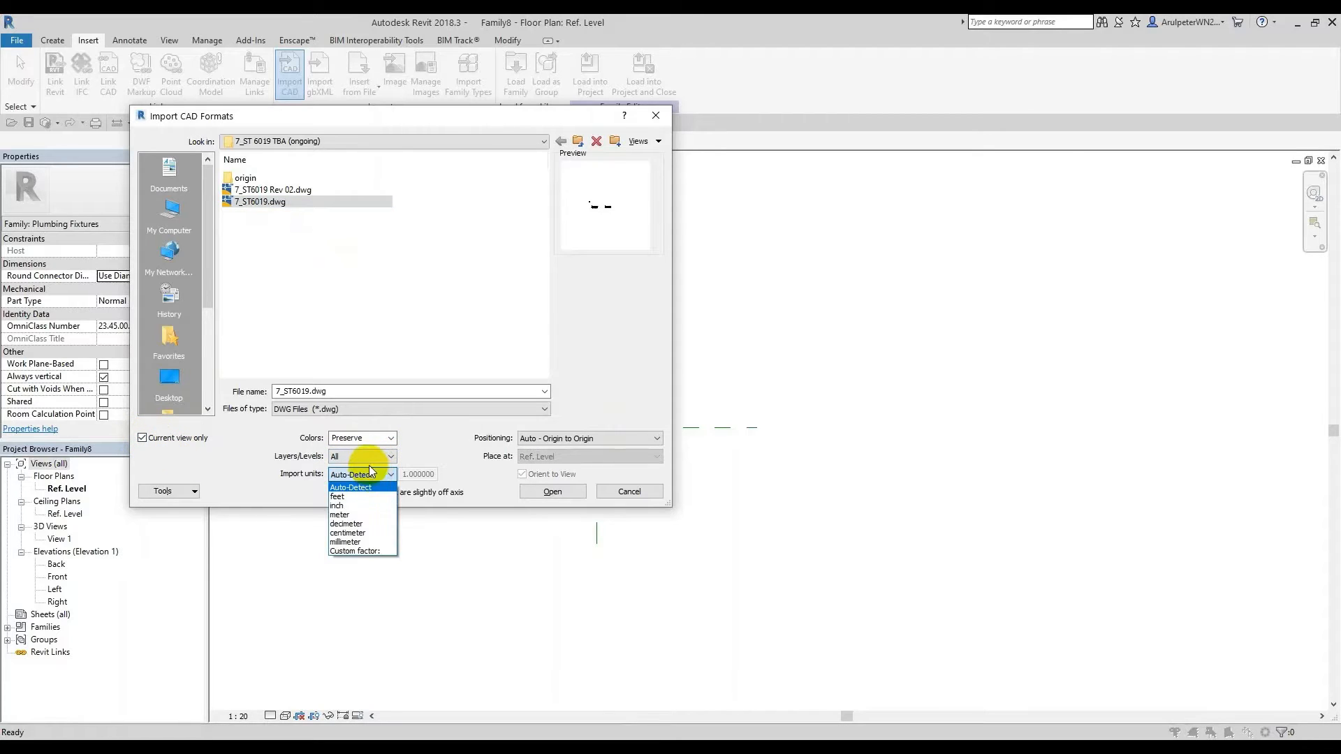
{"action": "left_click", "coordinate": [358, 542]}
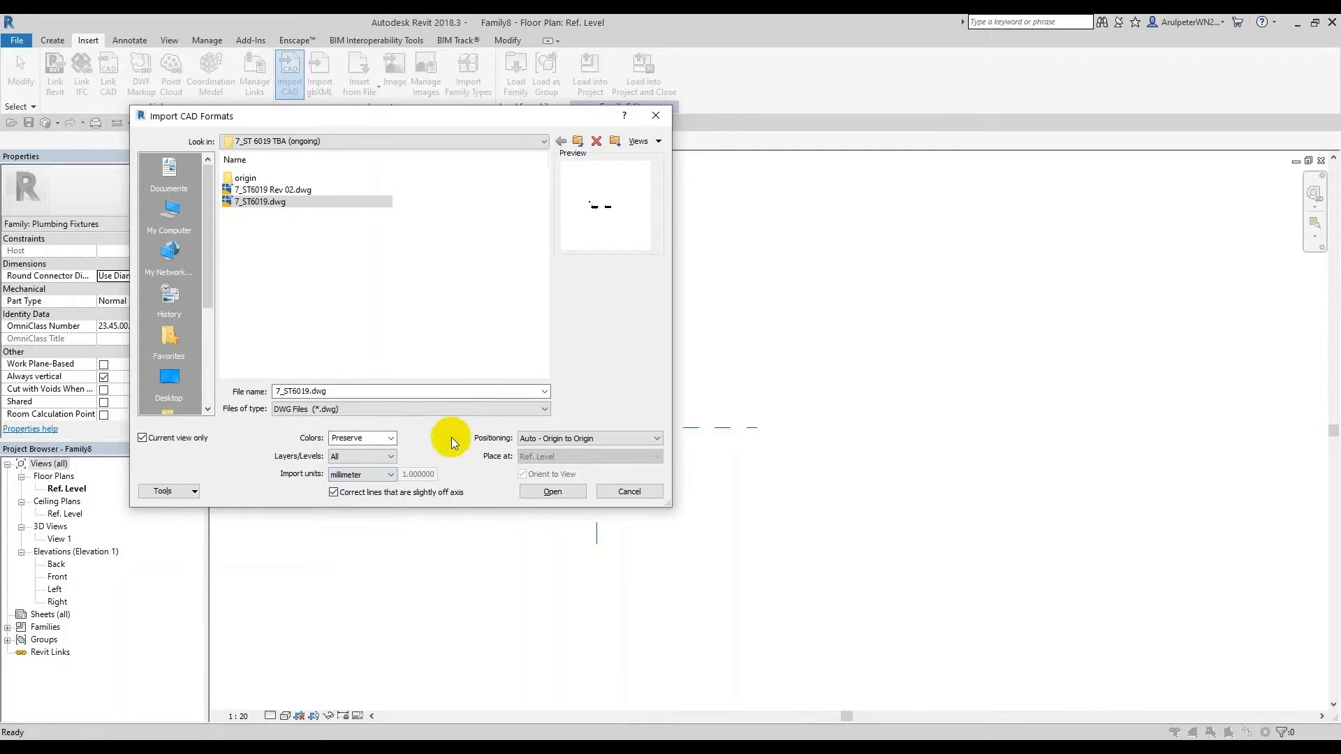
{"action": "left_click", "coordinate": [540, 442]}
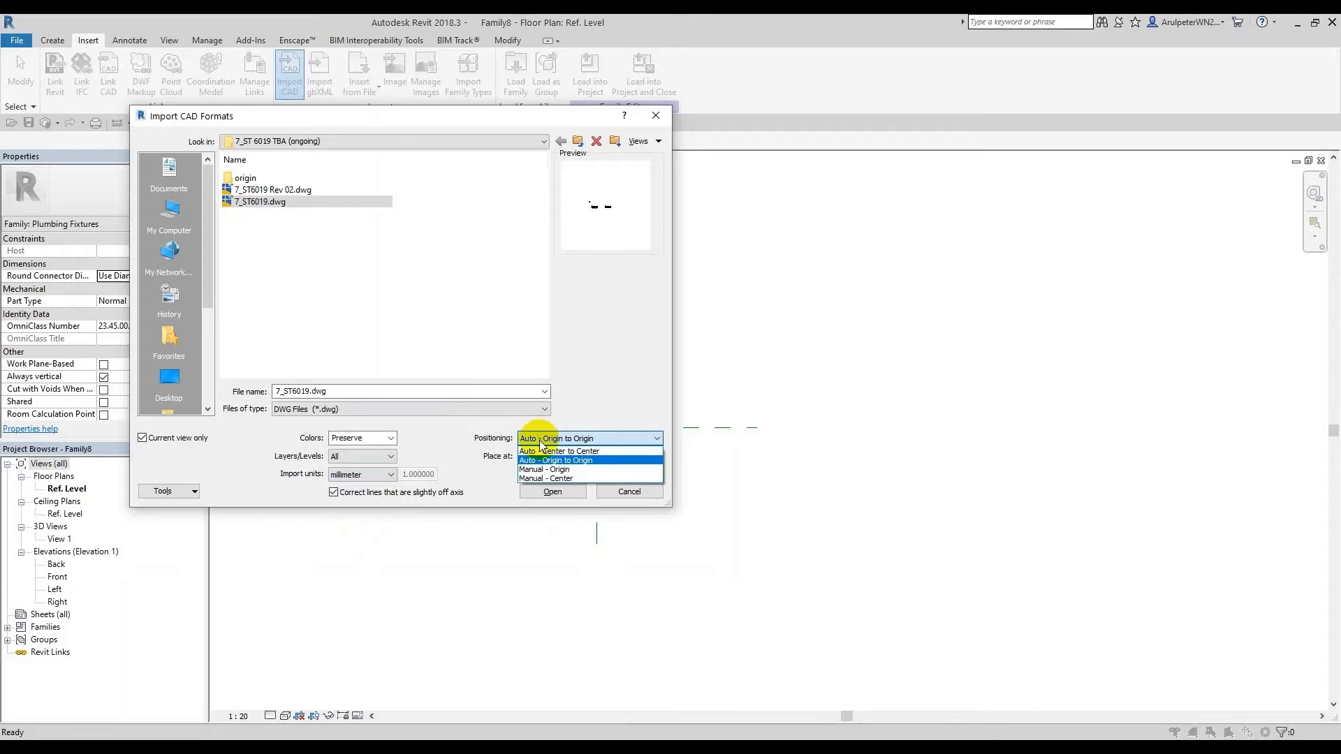
{"action": "left_click", "coordinate": [542, 451]}
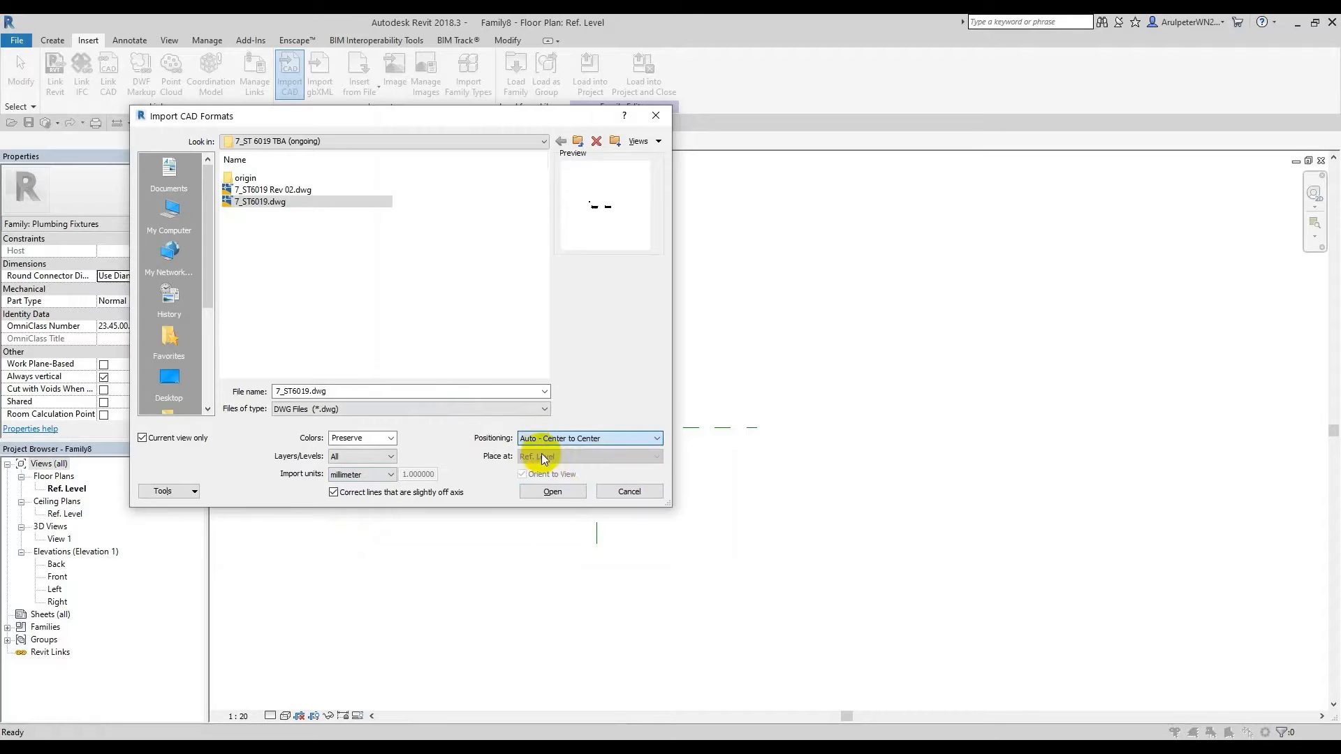
{"action": "left_click", "coordinate": [560, 493]}
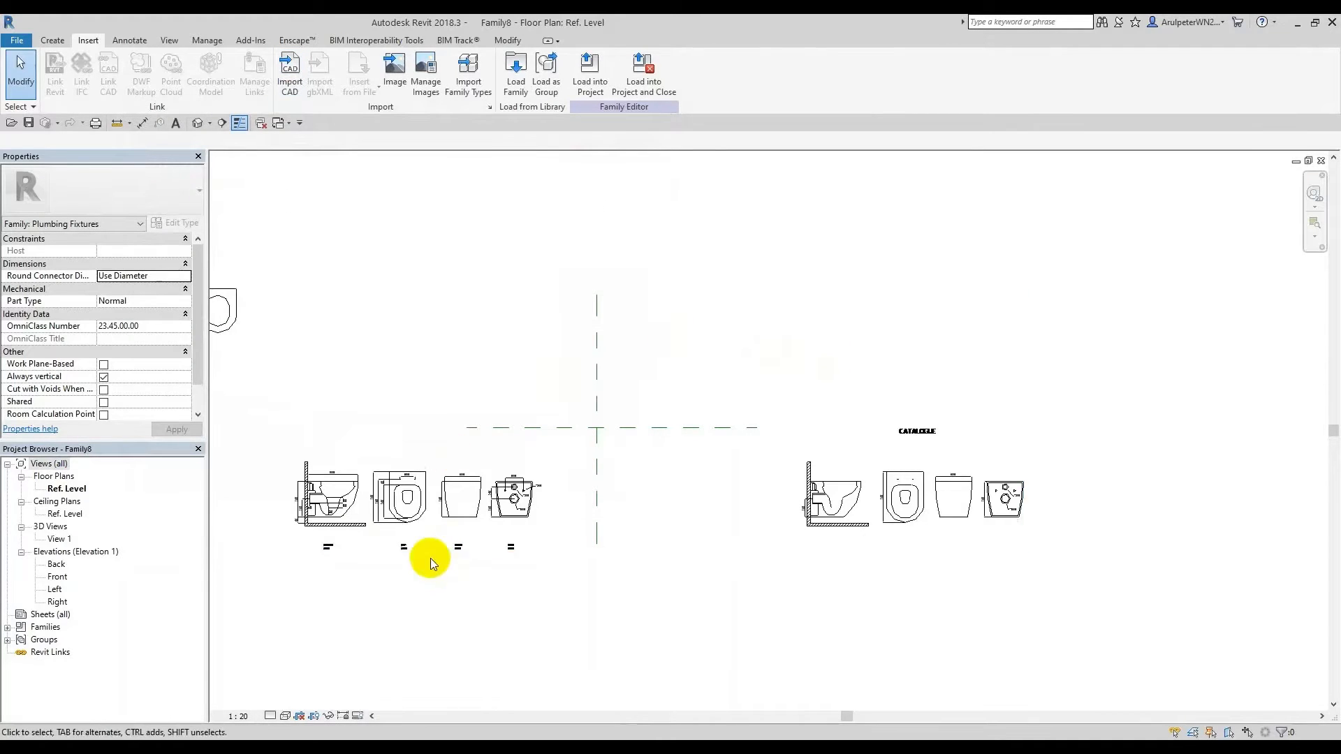
Step: Move the imported drawing so the midpoint of the toilet top view's upper edge sits on the intersection of the reference planes
{"action": "left_click", "coordinate": [447, 500]}
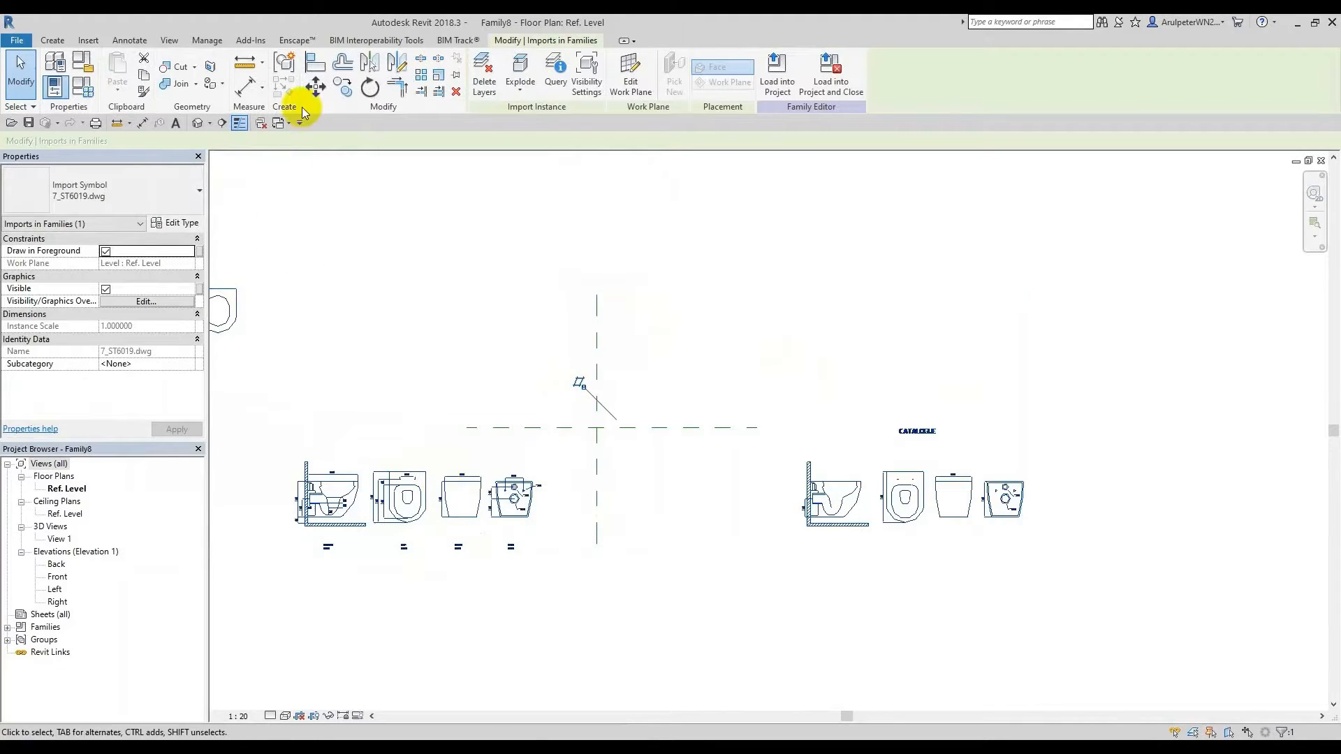
{"action": "left_click", "coordinate": [316, 88]}
{"action": "scroll", "coordinate": [404, 499], "scroll_direction": "up", "scroll_amount": 5}
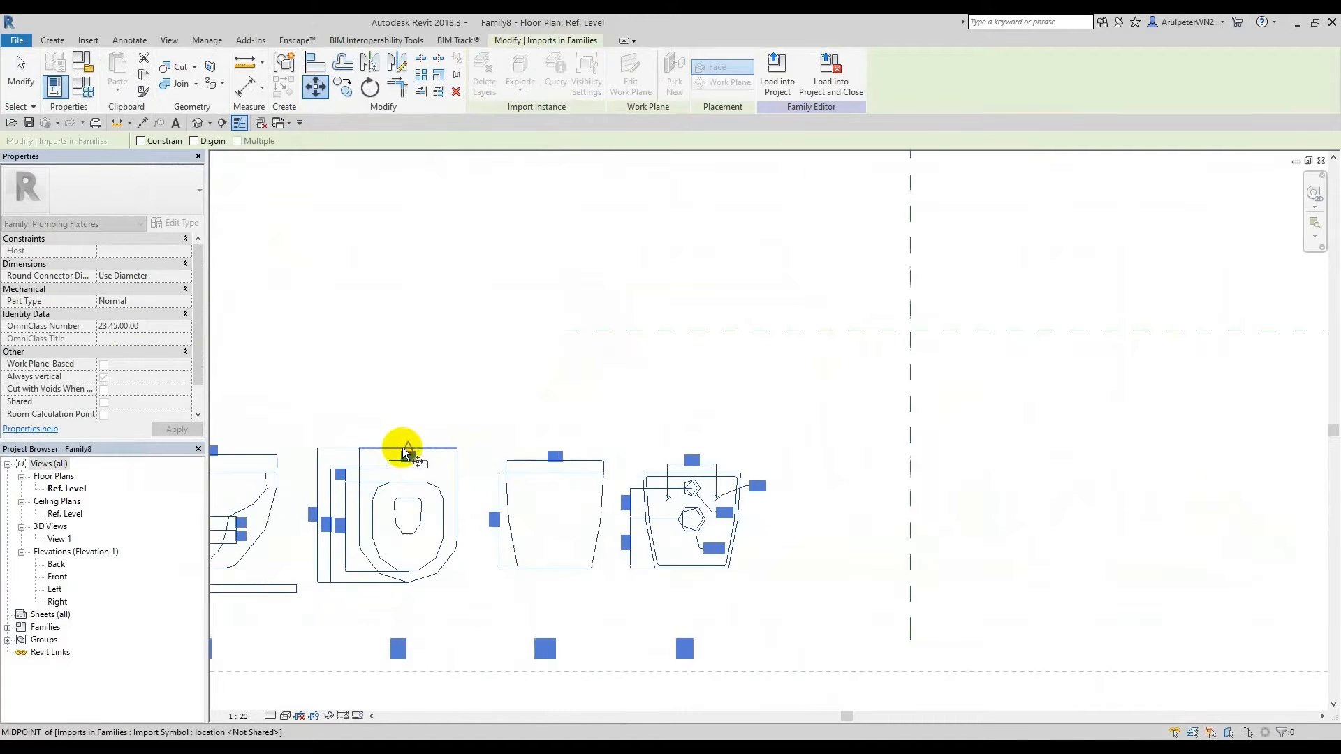
{"action": "left_click", "coordinate": [412, 453]}
{"action": "scroll", "coordinate": [406, 451], "scroll_direction": "down", "scroll_amount": 4}
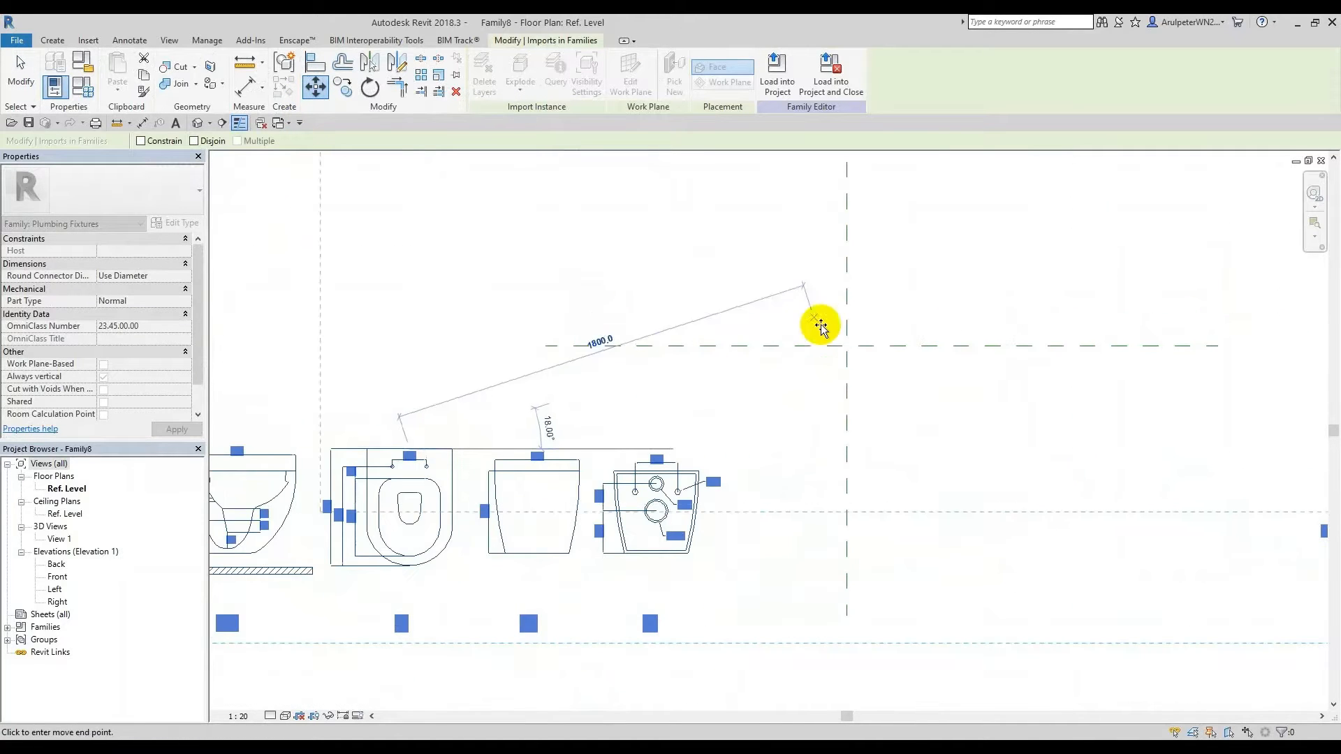
{"action": "left_click", "coordinate": [849, 347]}
{"action": "scroll", "coordinate": [698, 294], "scroll_direction": "down", "scroll_amount": 4}
{"action": "left_click", "coordinate": [1026, 248]}
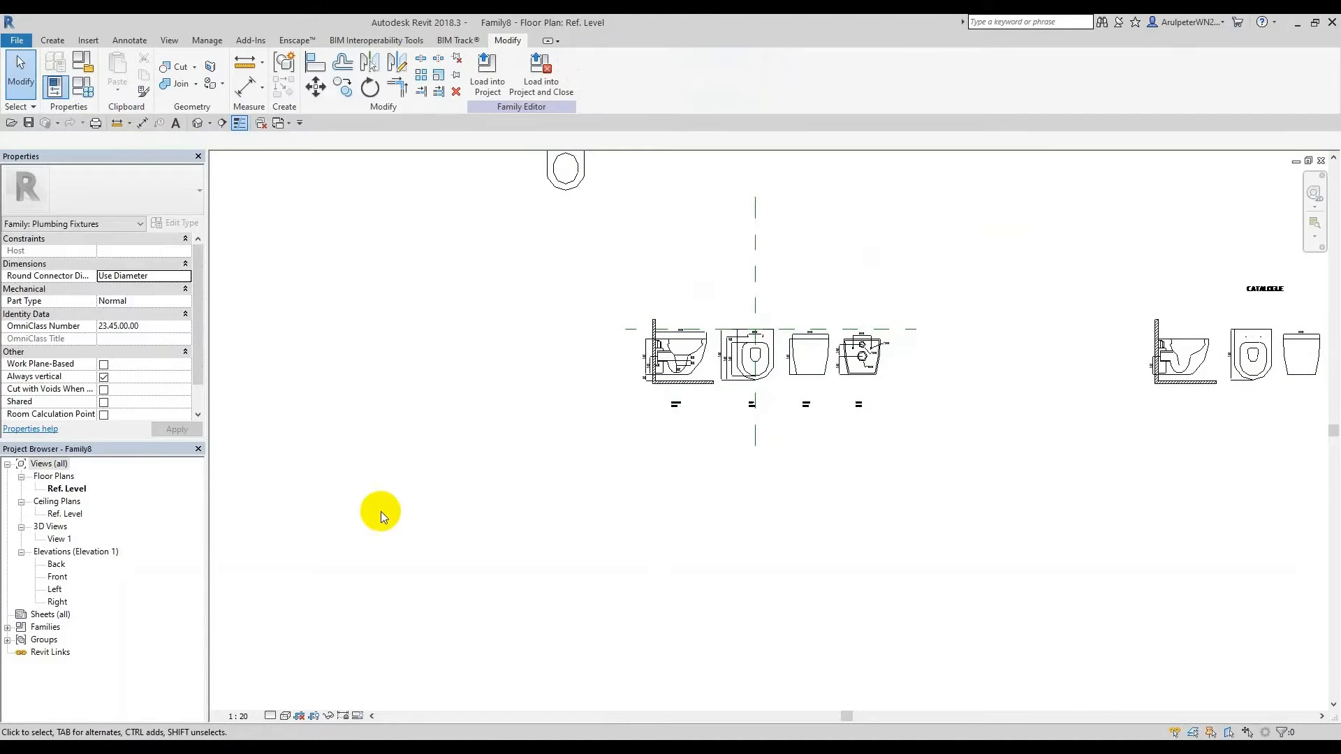
Step: Import 7_ST6019.dwg into the Left elevation, current view only, with millimeter units and Auto - Center to Center positioning
{"action": "double_click", "coordinate": [54, 590]}
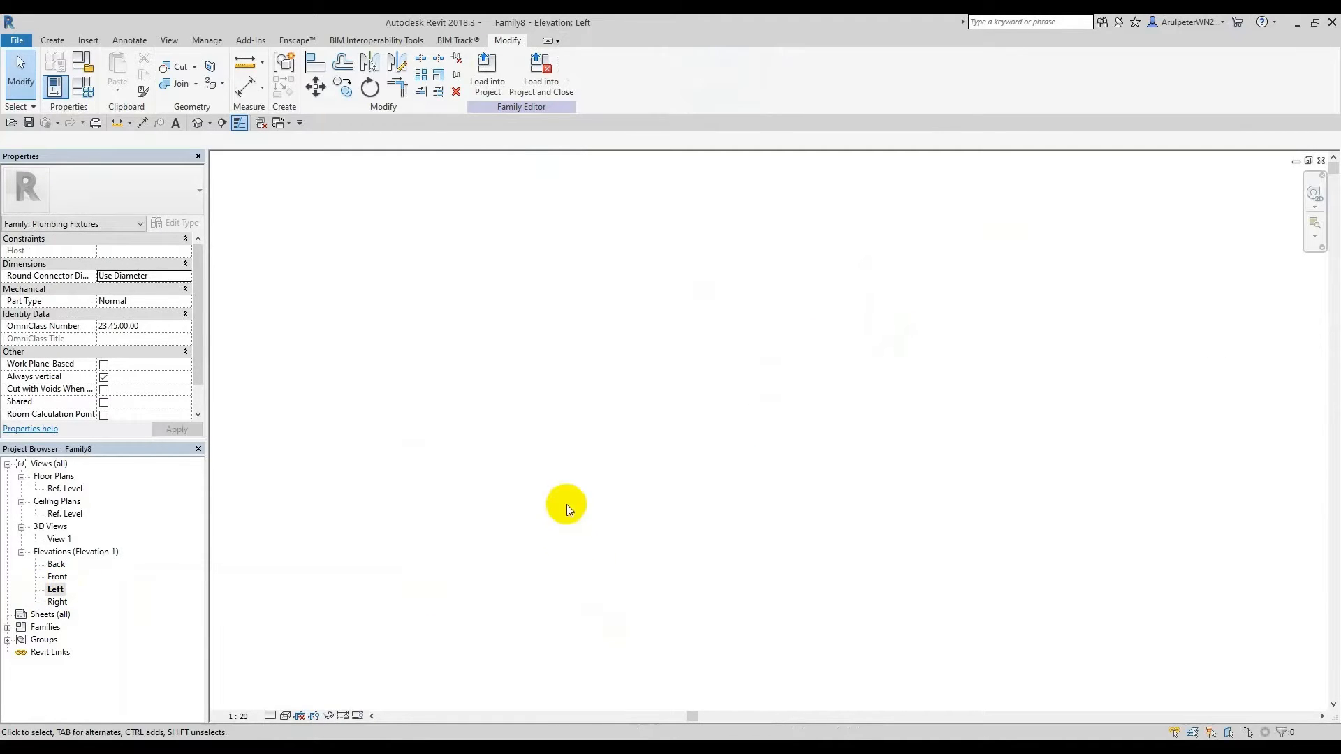
{"action": "right_click", "coordinate": [589, 446]}
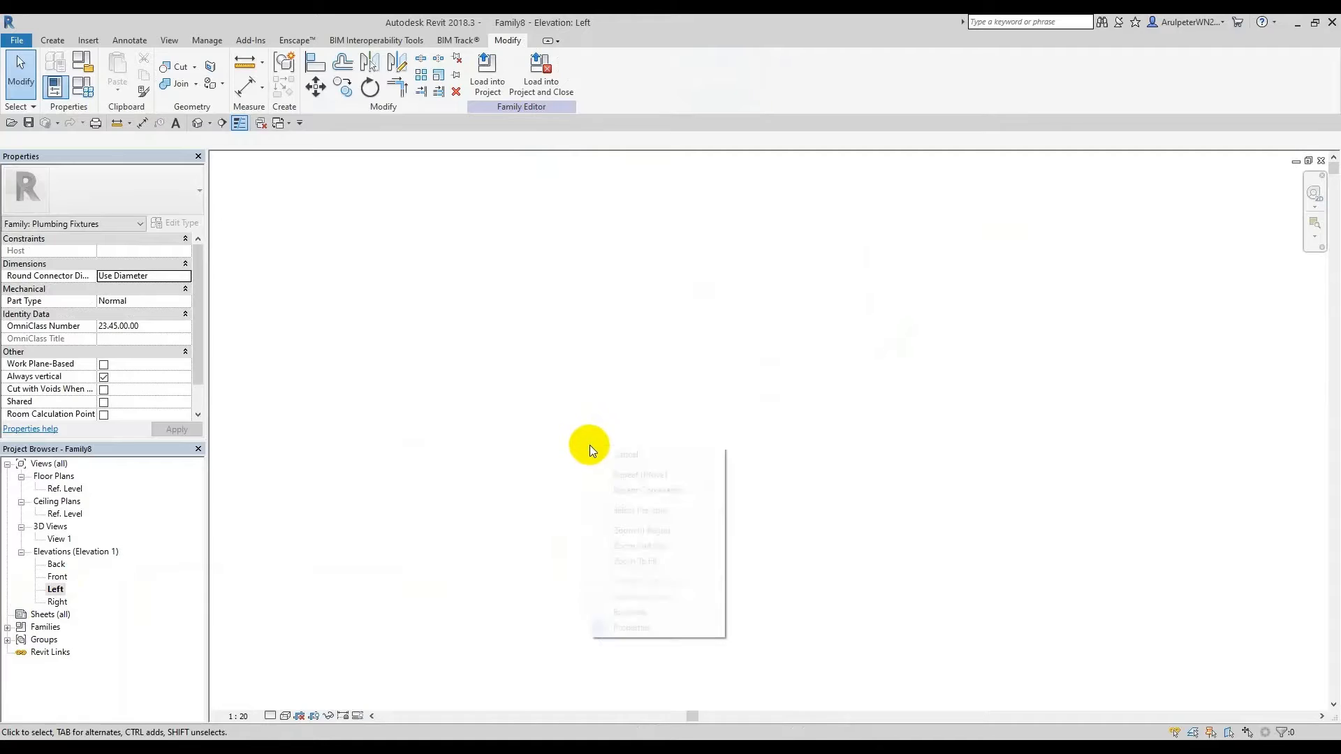
{"action": "left_click", "coordinate": [651, 563]}
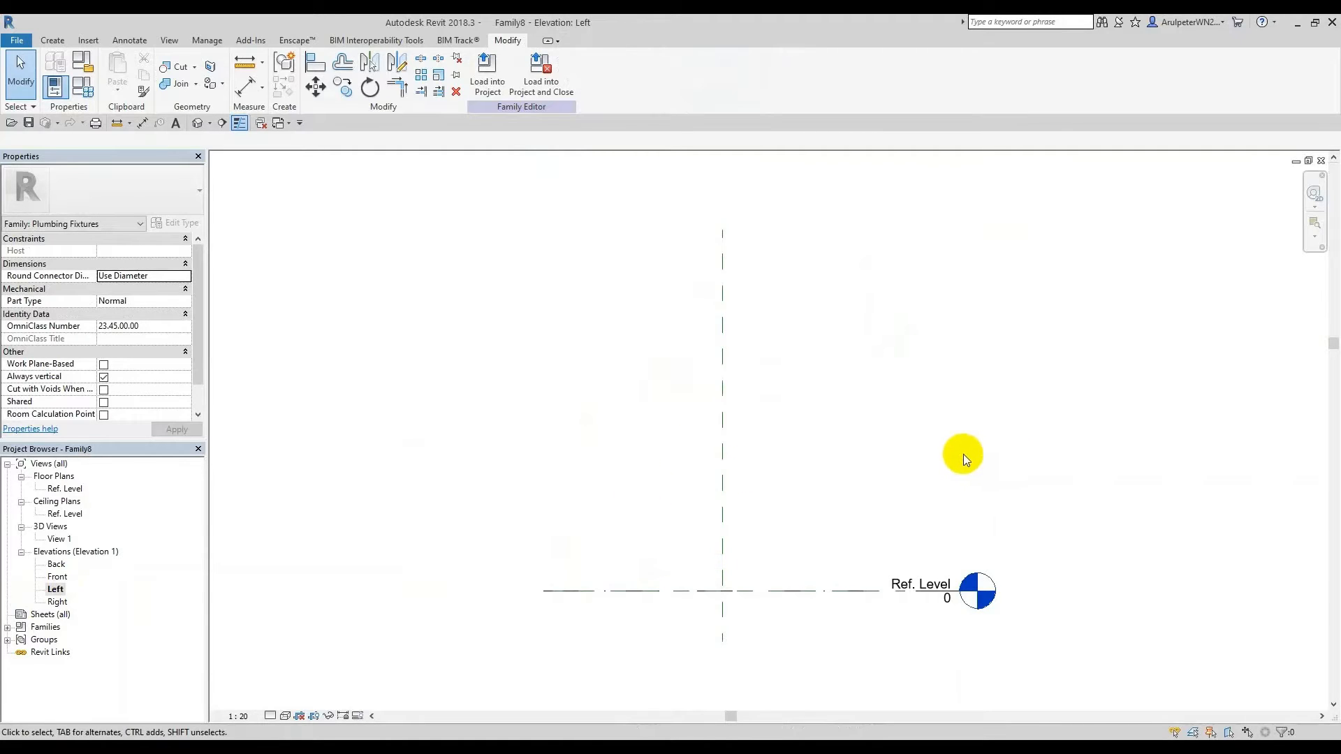
{"action": "left_click", "coordinate": [89, 39]}
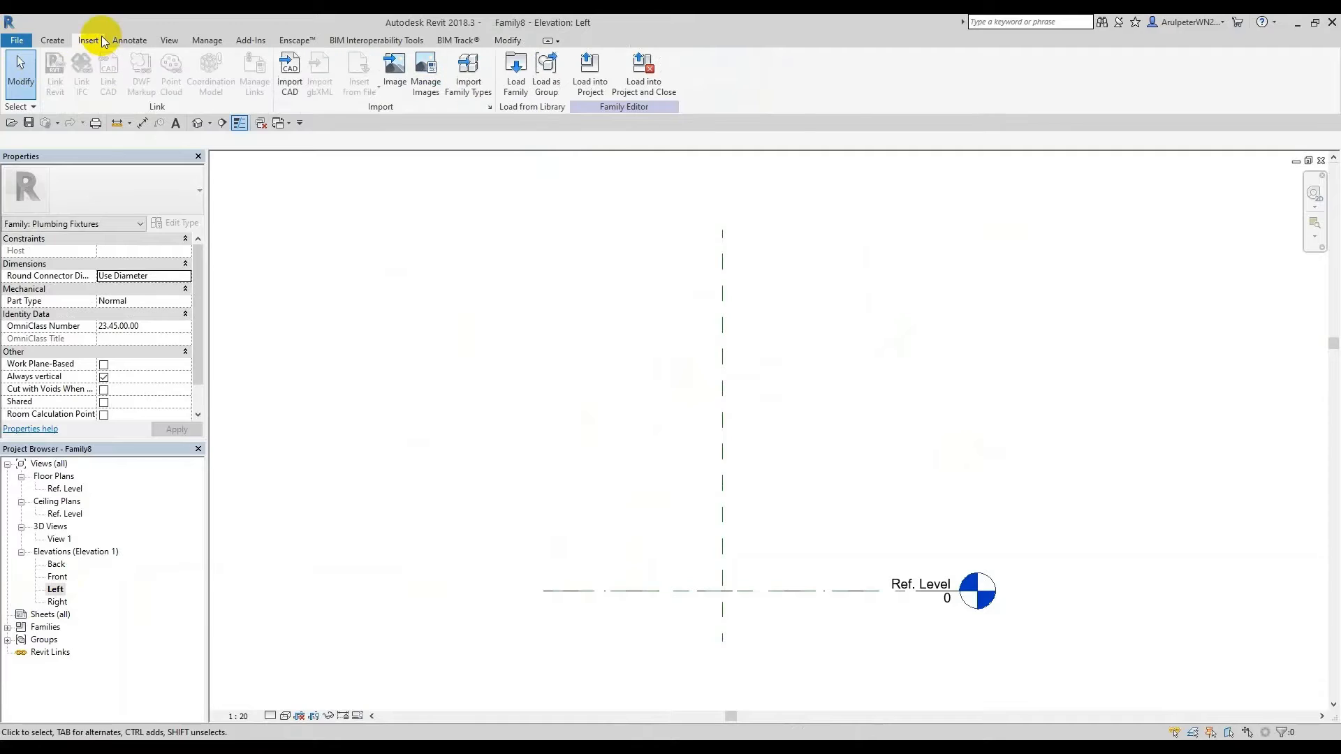
{"action": "left_click", "coordinate": [287, 82]}
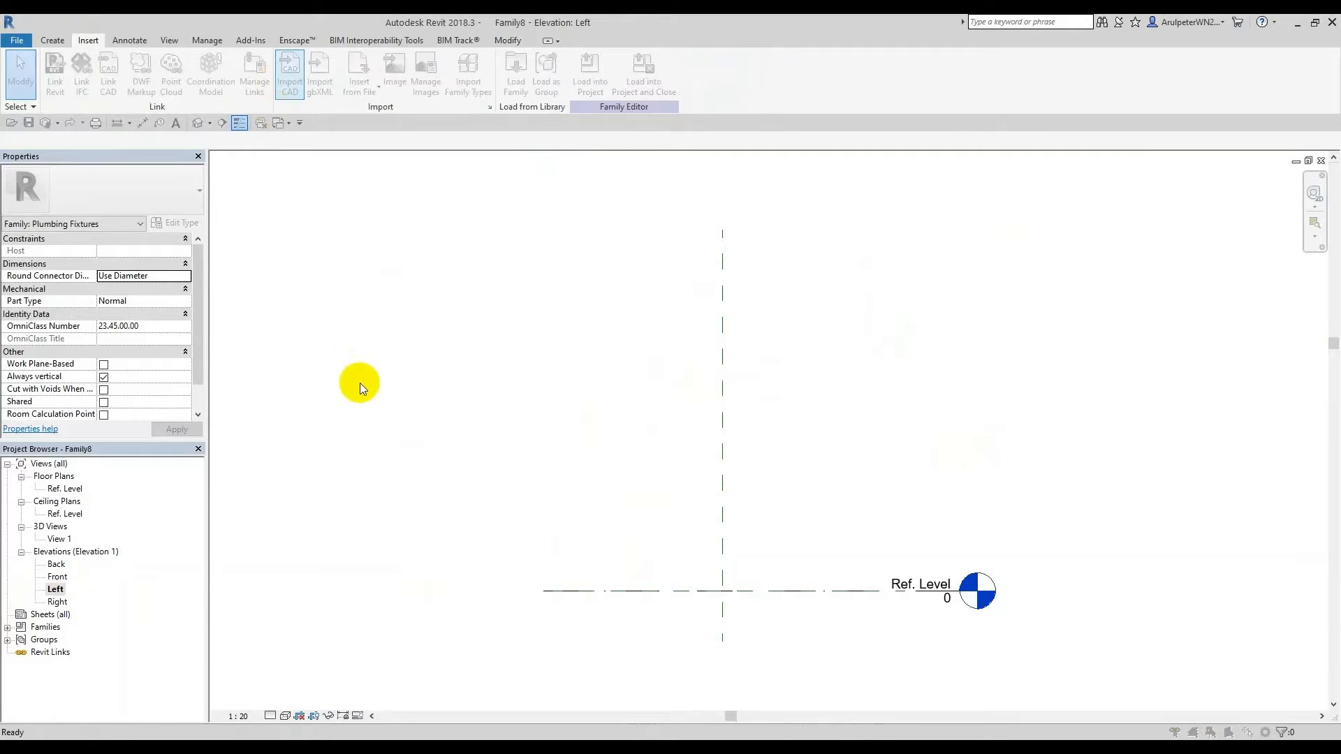
{"action": "left_click", "coordinate": [290, 201]}
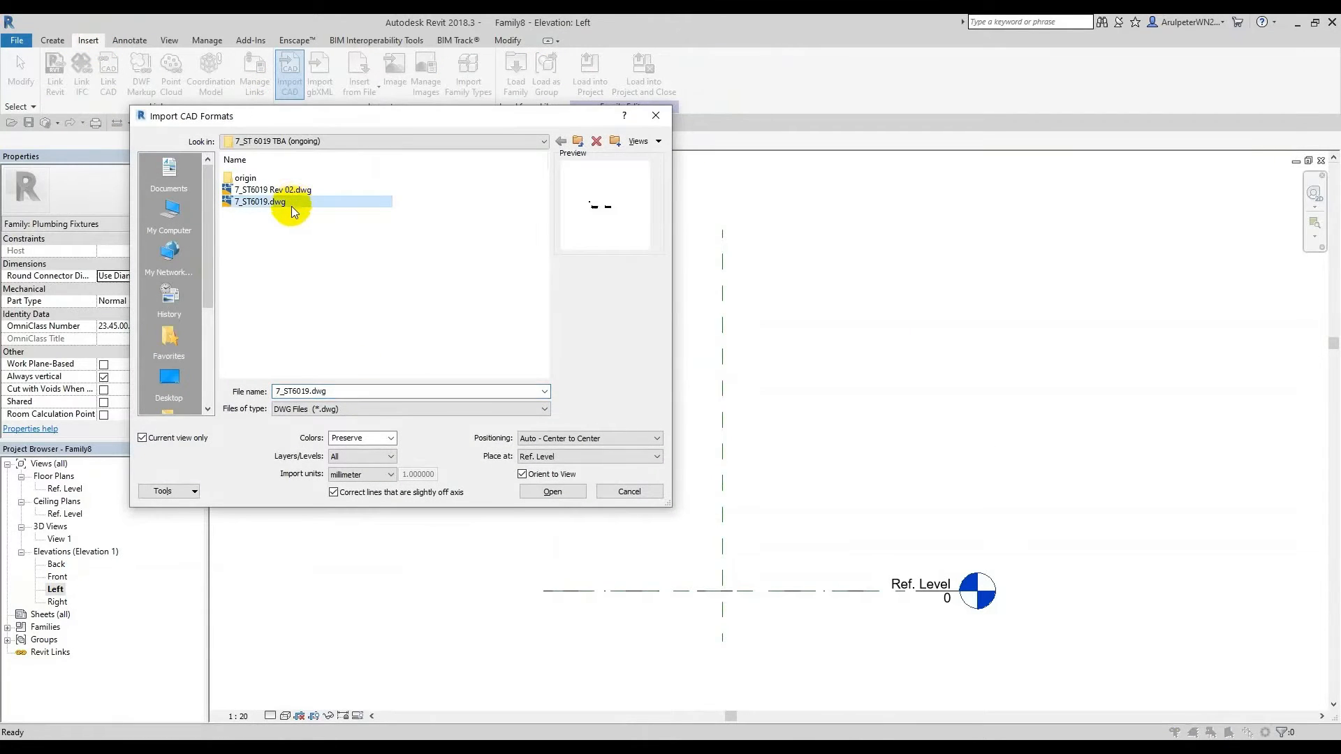
{"action": "left_click", "coordinate": [553, 492]}
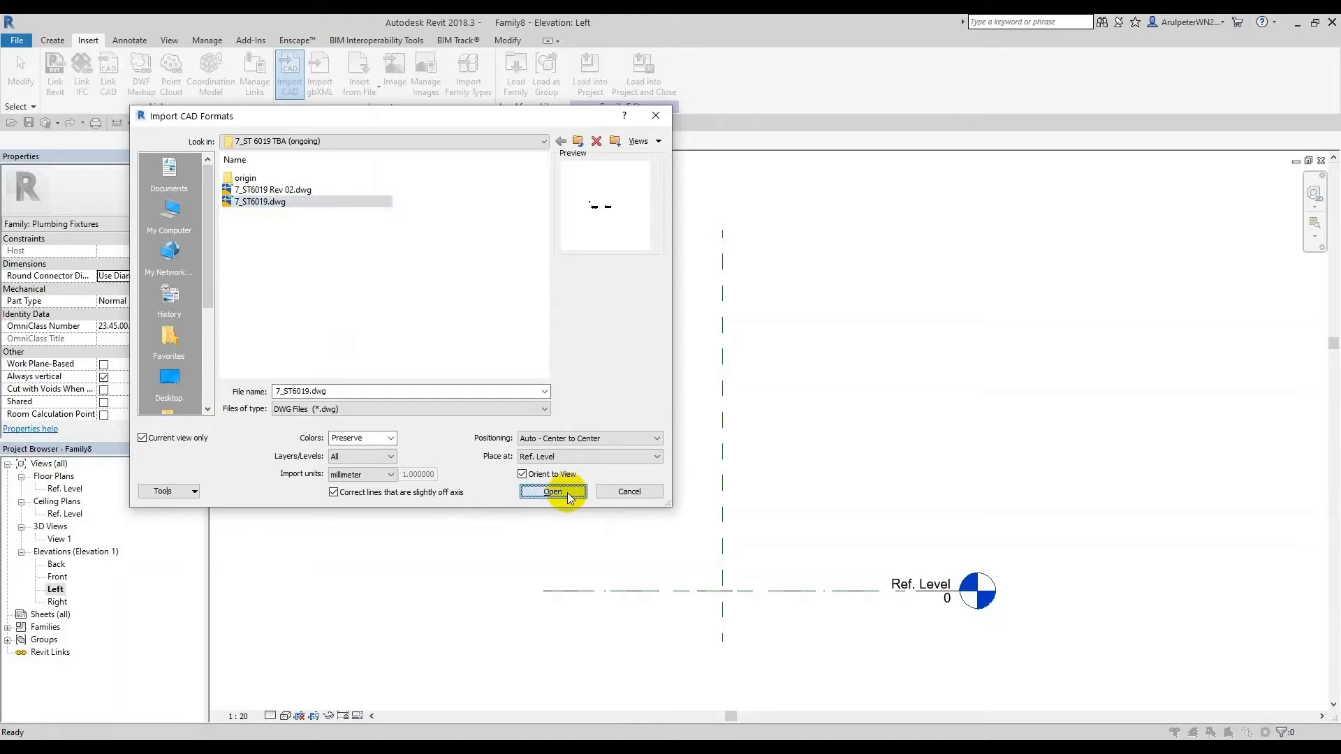
Step: Examine the imported section, top, front and back views and their position relative to the Ref. Level and the vertical reference plane
{"action": "scroll", "coordinate": [597, 422], "scroll_direction": "down", "scroll_amount": 2}
{"action": "scroll", "coordinate": [428, 470], "scroll_direction": "up", "scroll_amount": 4}
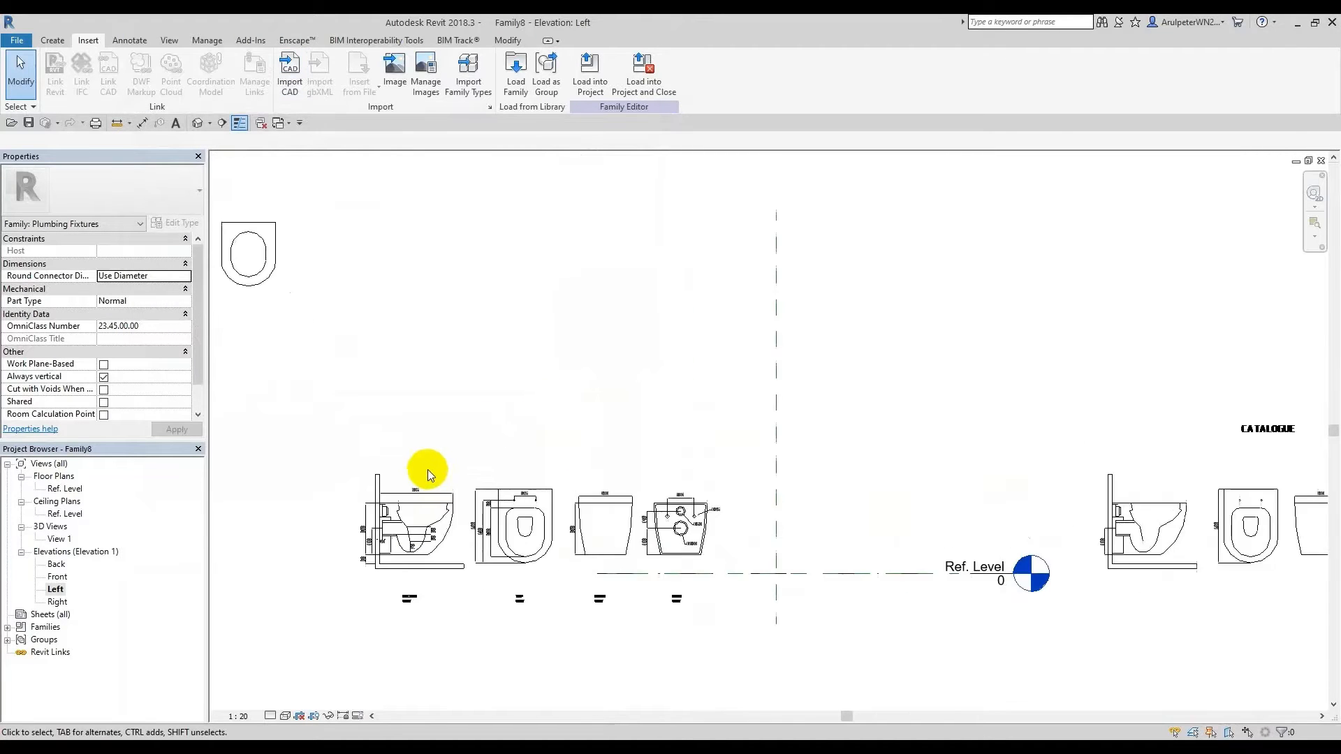
{"action": "middle_click_drag", "start_coordinate": [389, 510], "coordinate": [507, 399]}
{"action": "scroll", "coordinate": [455, 419], "scroll_direction": "up", "scroll_amount": 2}
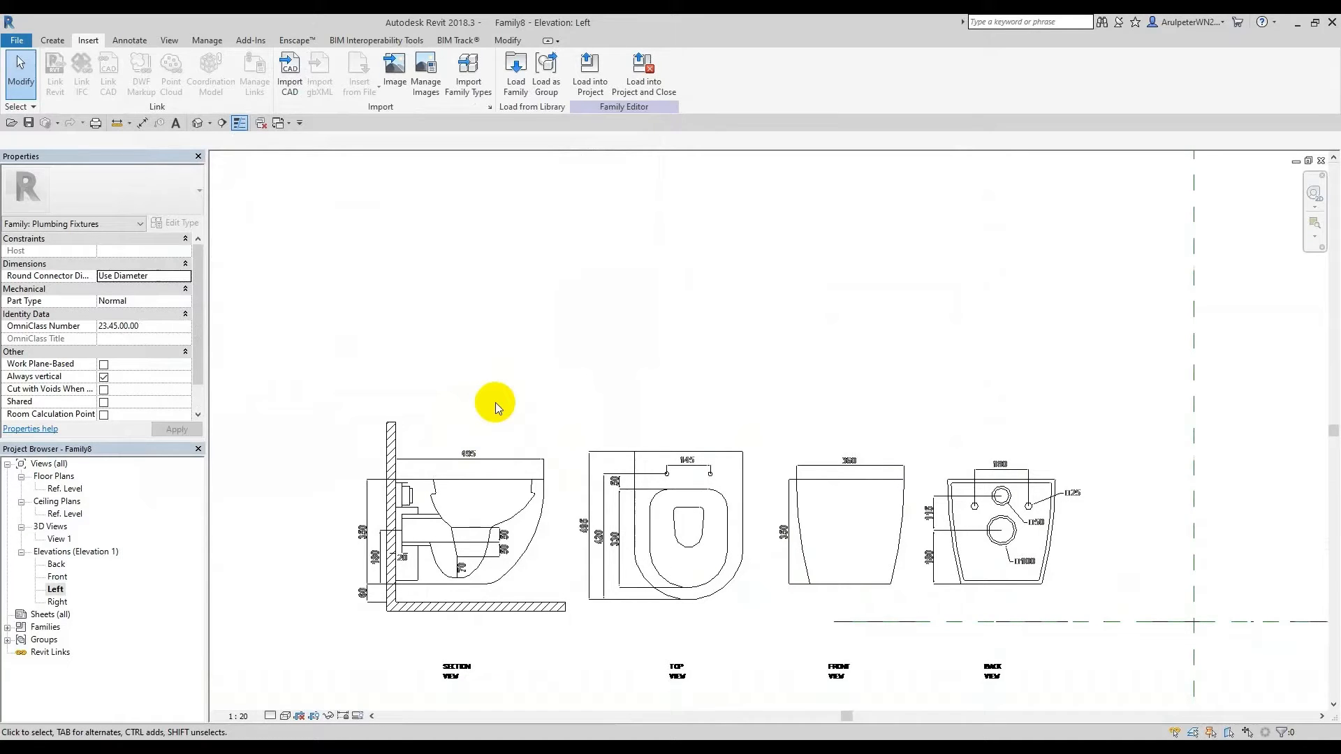
{"action": "scroll", "coordinate": [385, 600], "scroll_direction": "up", "scroll_amount": 1}
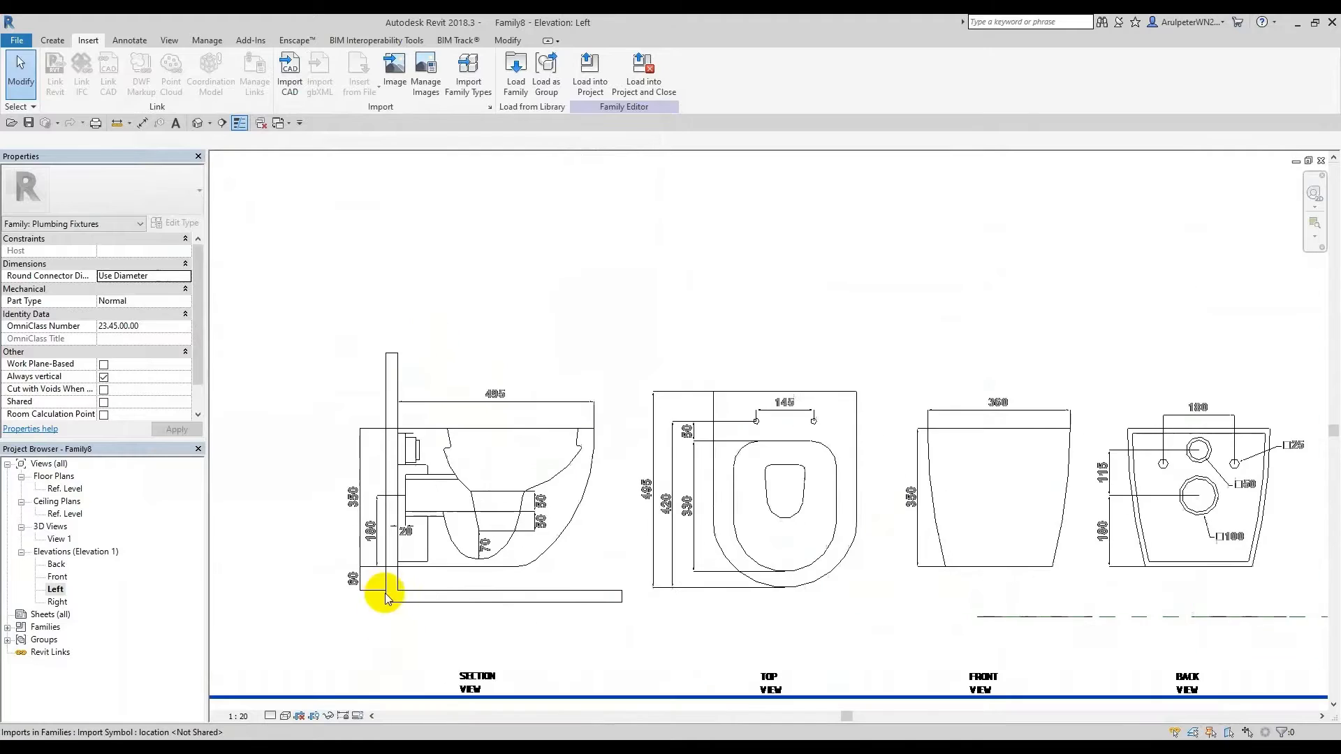
{"action": "scroll", "coordinate": [396, 517], "scroll_direction": "down", "scroll_amount": 1}
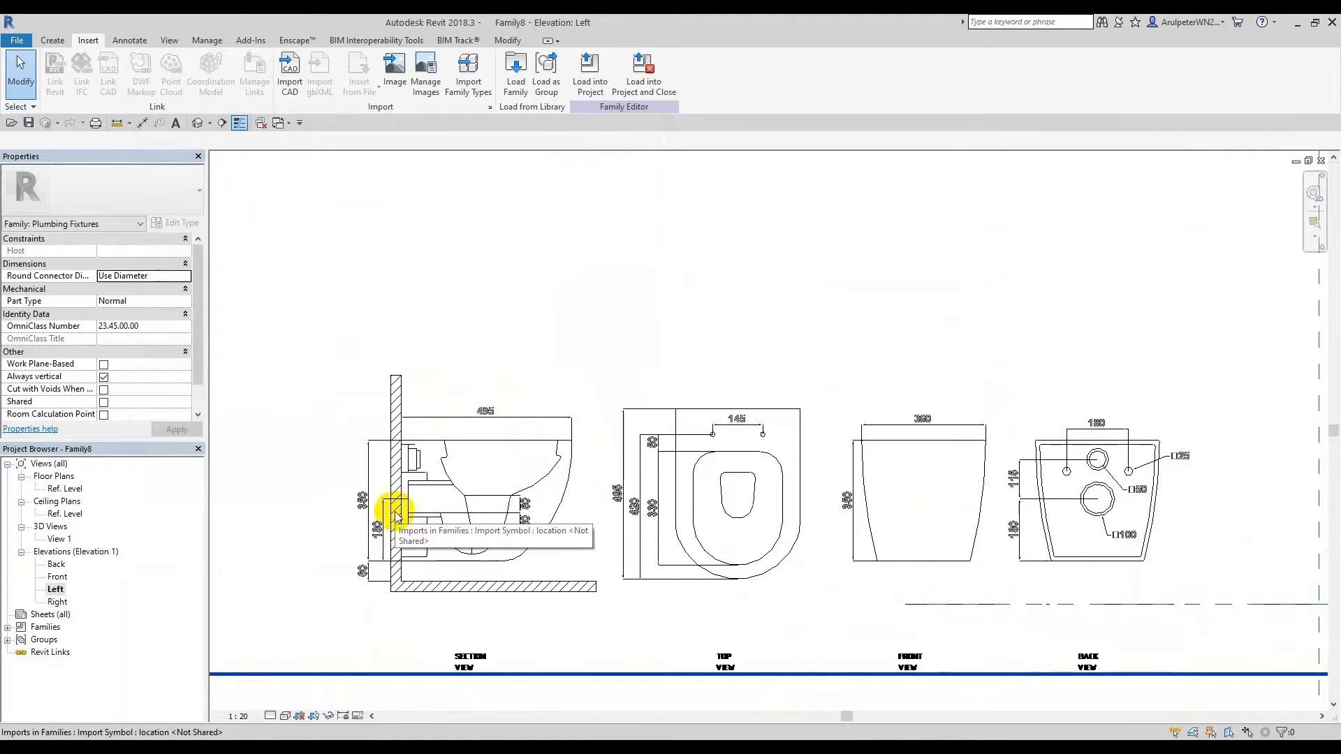
{"action": "scroll", "coordinate": [429, 515], "scroll_direction": "down", "scroll_amount": 1}
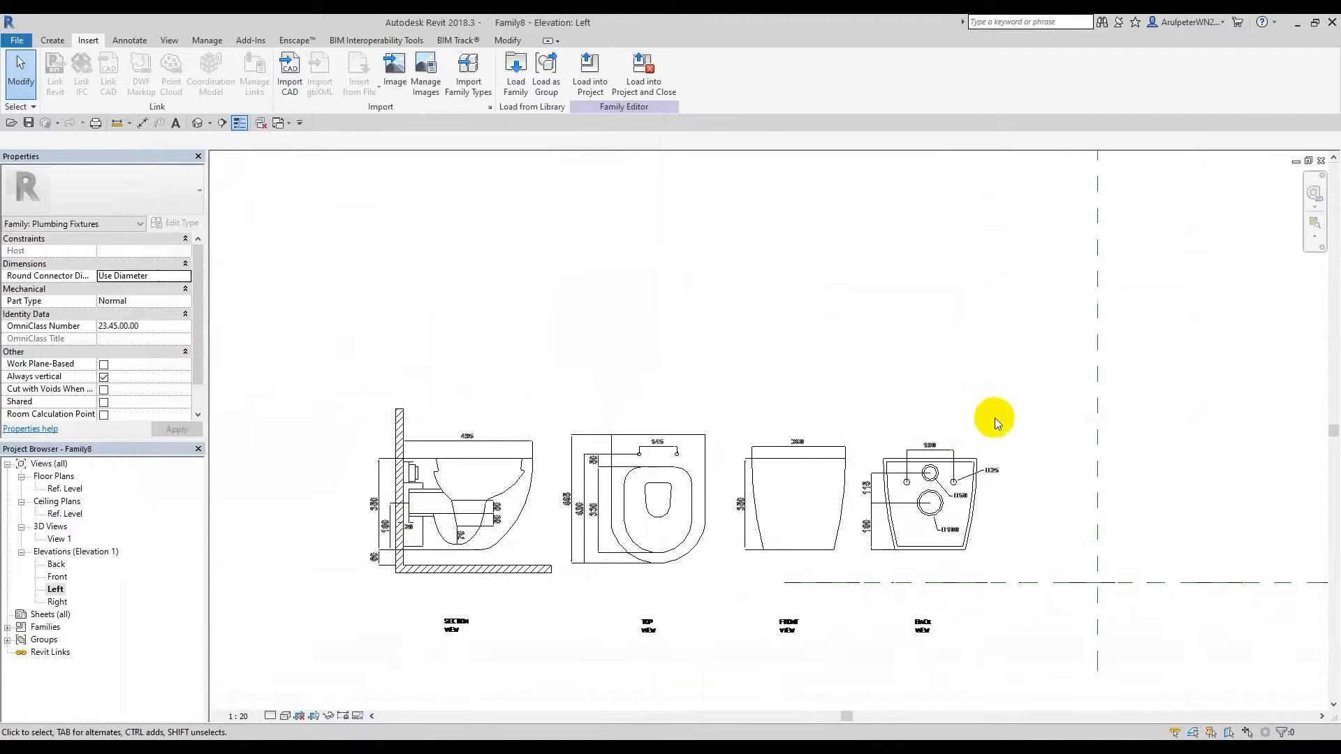
{"action": "middle_click_drag", "start_coordinate": [994, 417], "coordinate": [752, 410]}
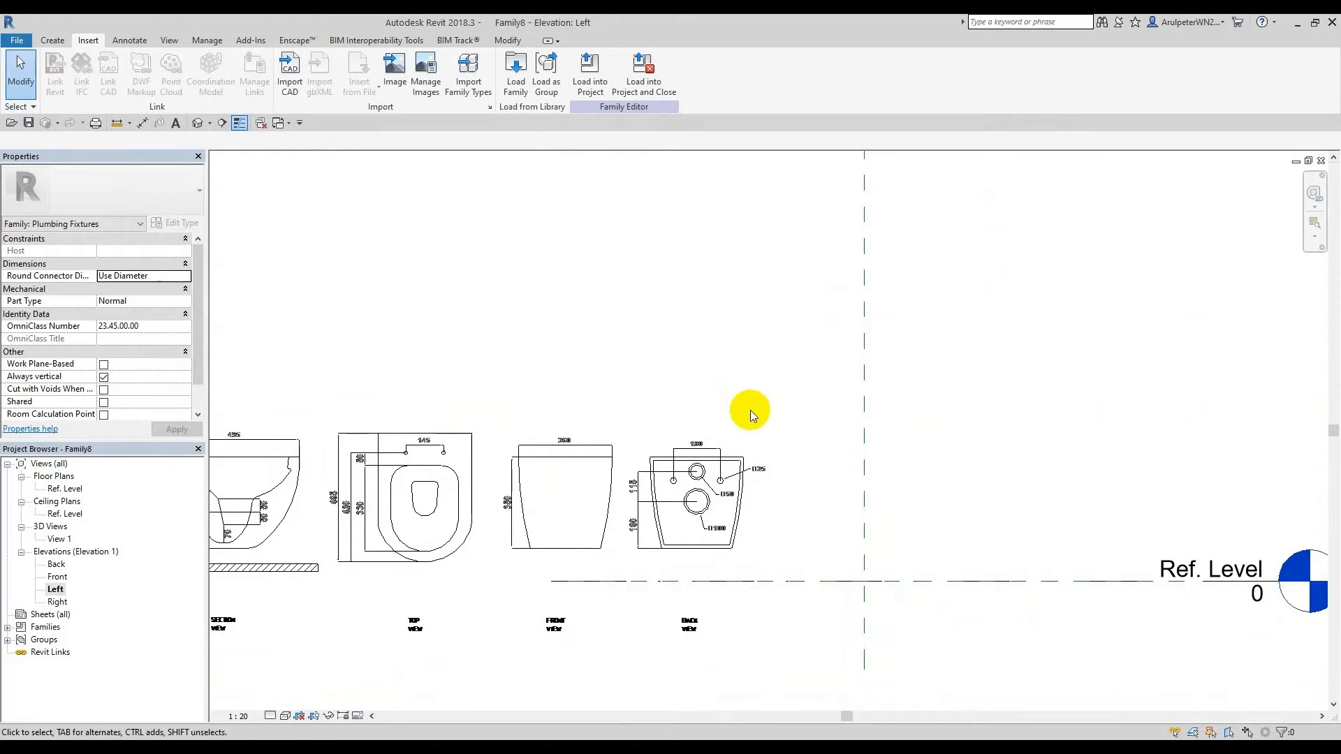
Step: Draw a horizontal reference plane along the Ref. Level with an offset of 410 mm above it
{"action": "left_click", "coordinate": [52, 40]}
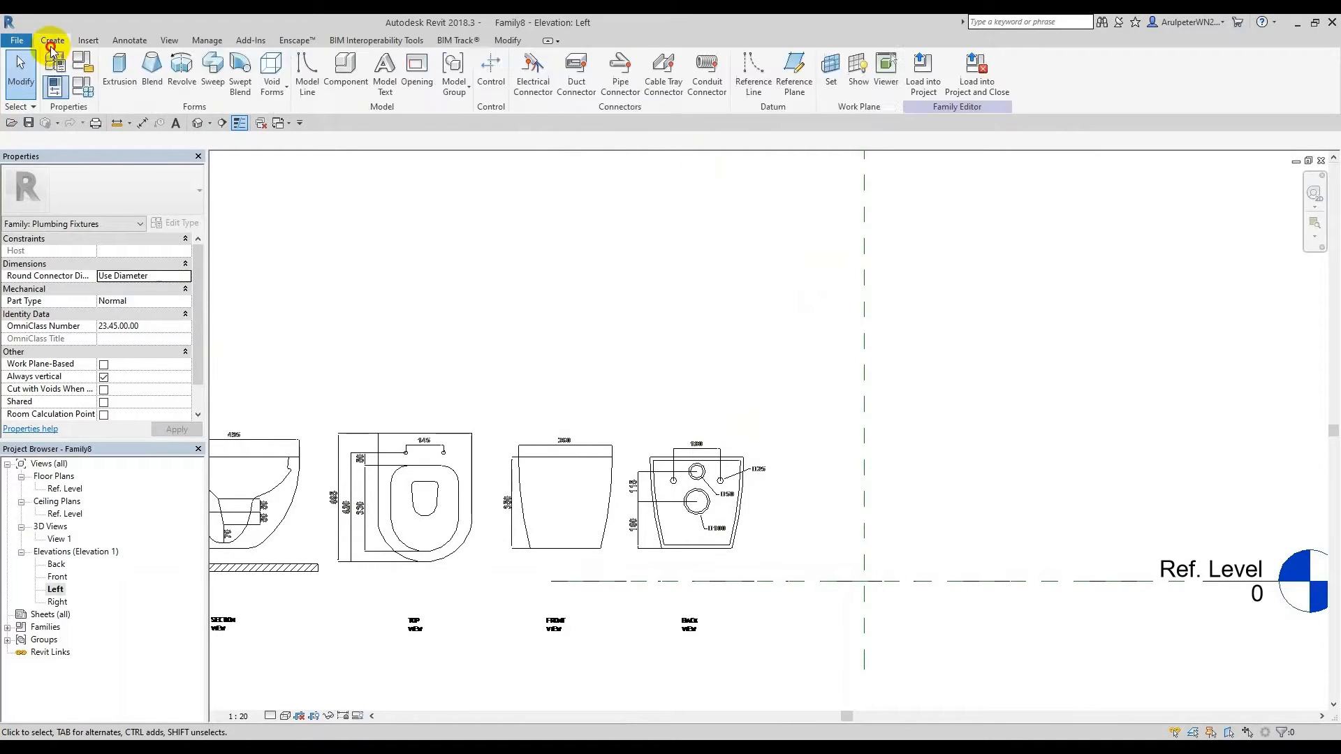
{"action": "left_click", "coordinate": [785, 91]}
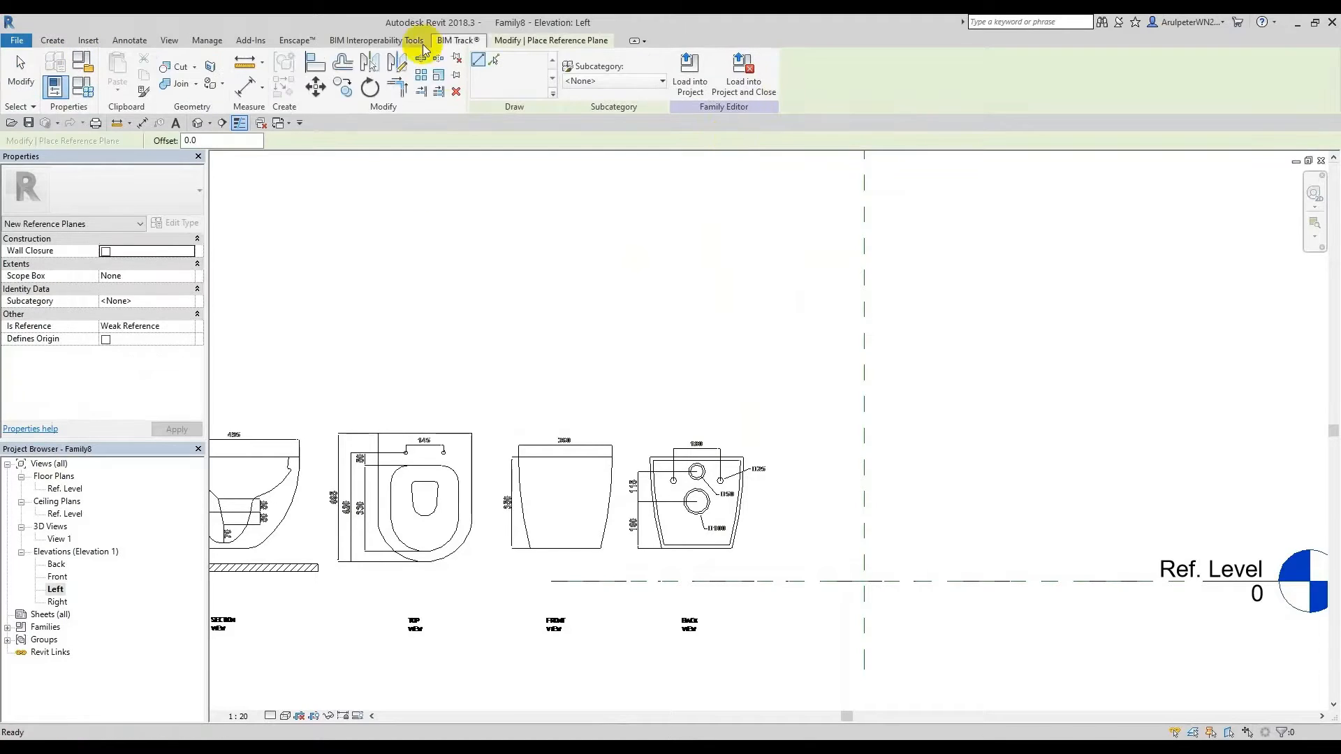
{"action": "left_click", "coordinate": [238, 141]}
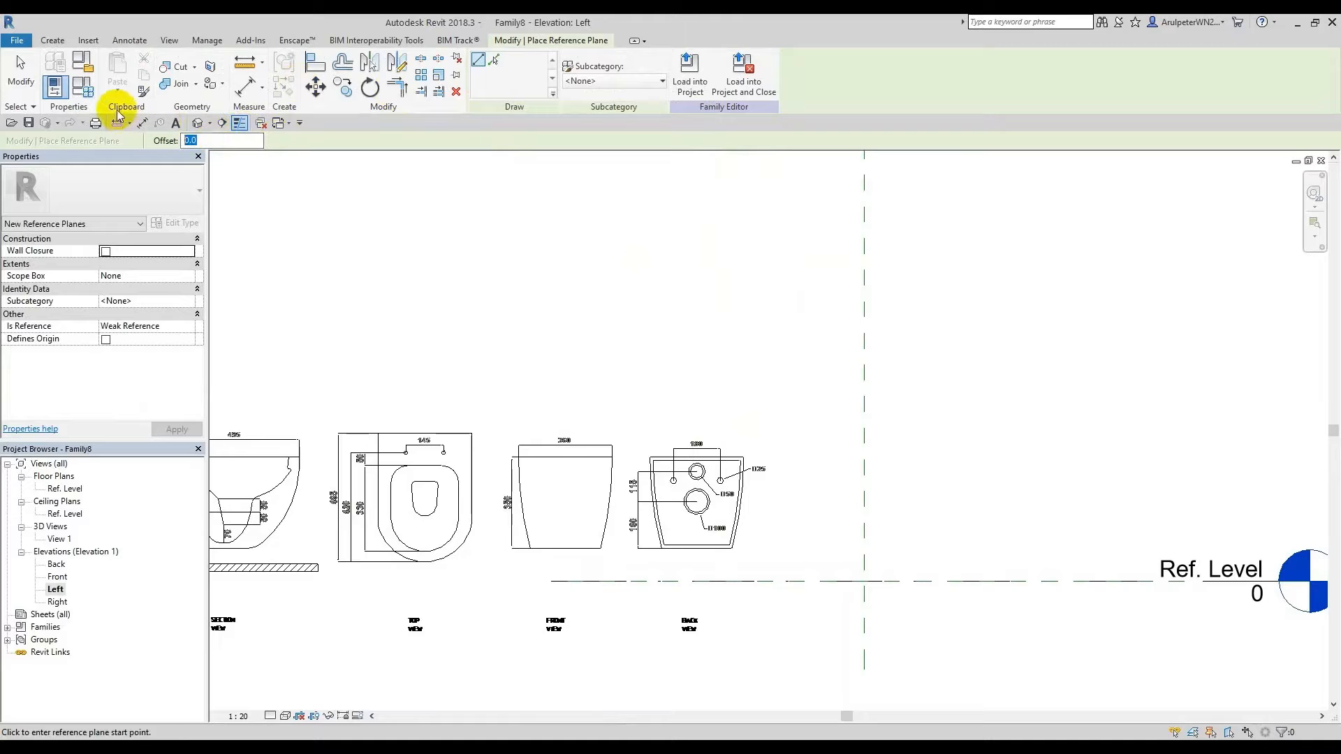
{"action": "type", "text": "410"}
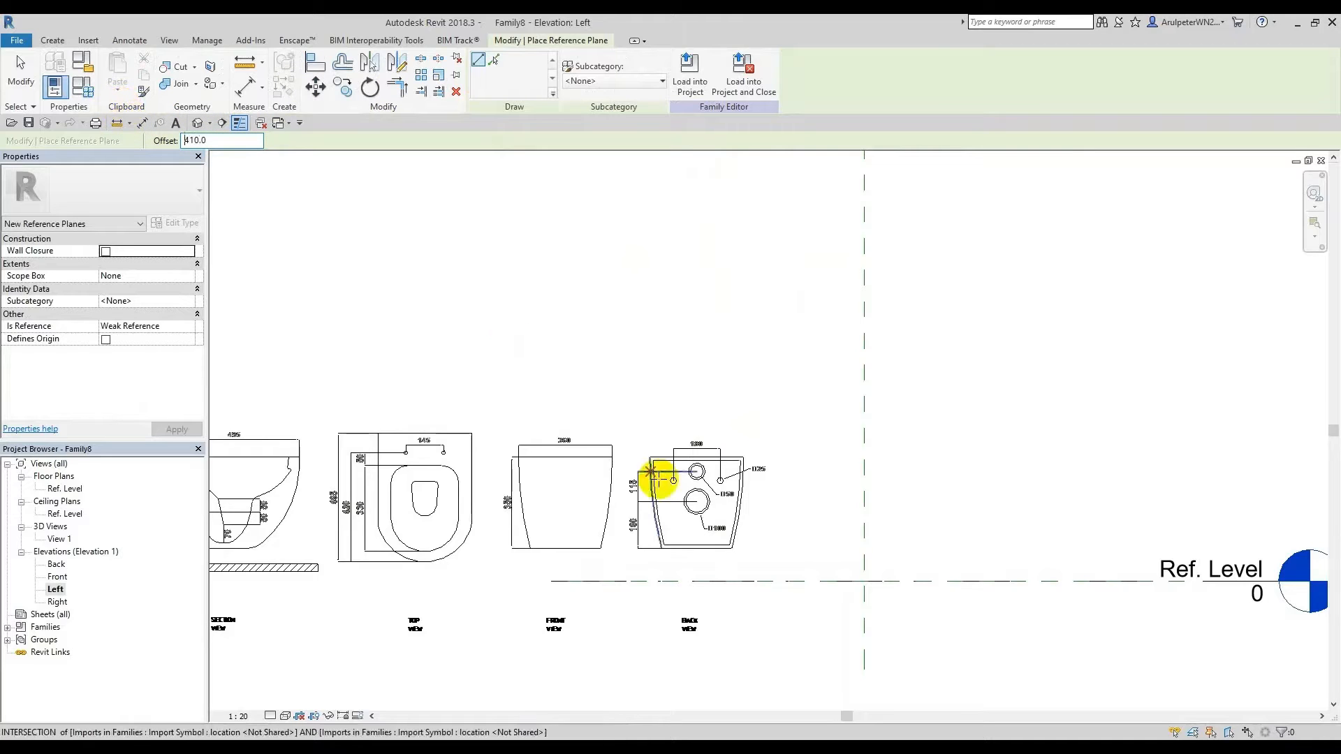
{"action": "left_click", "coordinate": [718, 581]}
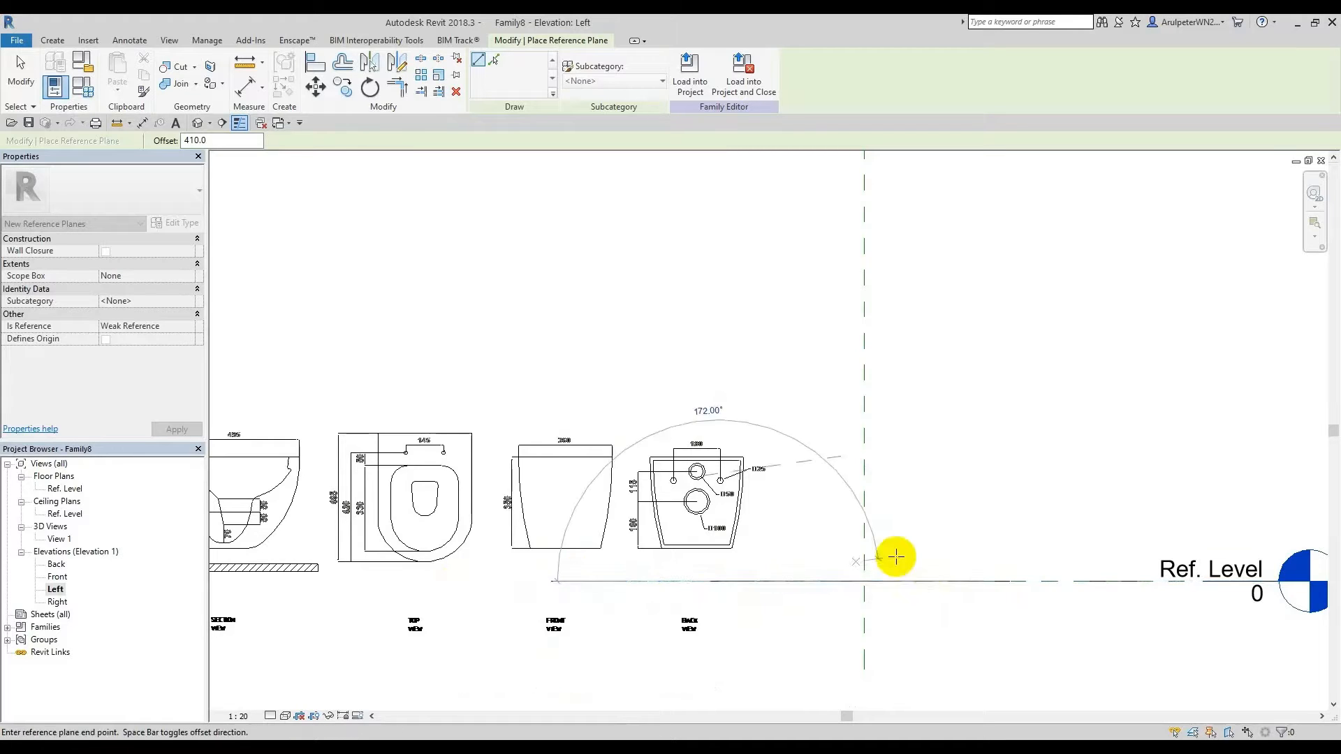
{"action": "left_click", "coordinate": [1112, 581]}
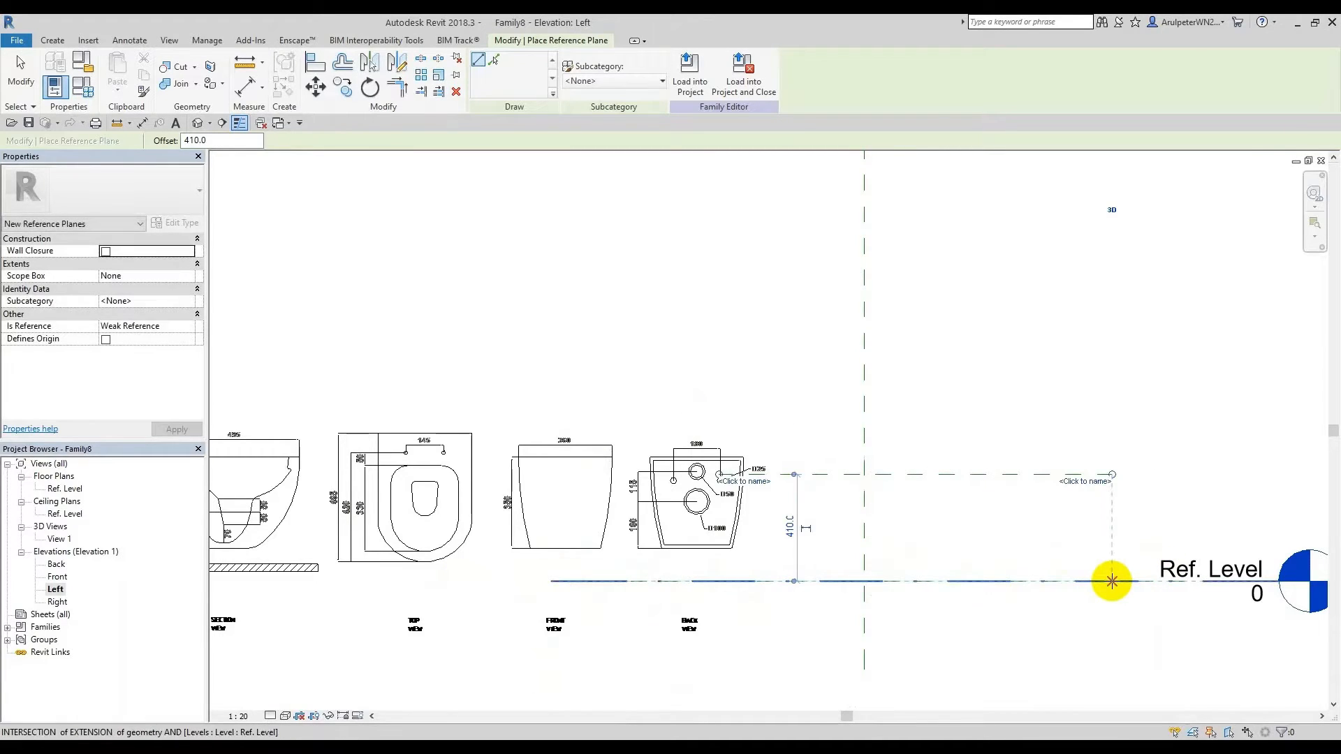
{"action": "key", "text": "Escape"}
{"action": "key", "text": "Escape"}
Step: Copy the new horizontal reference plane 350 mm straight down, toward the Ref. Level
{"action": "scroll", "coordinate": [974, 428], "scroll_direction": "down", "scroll_amount": 5}
{"action": "scroll", "coordinate": [556, 489], "scroll_direction": "up", "scroll_amount": 2}
{"action": "scroll", "coordinate": [557, 489], "scroll_direction": "up", "scroll_amount": 5}
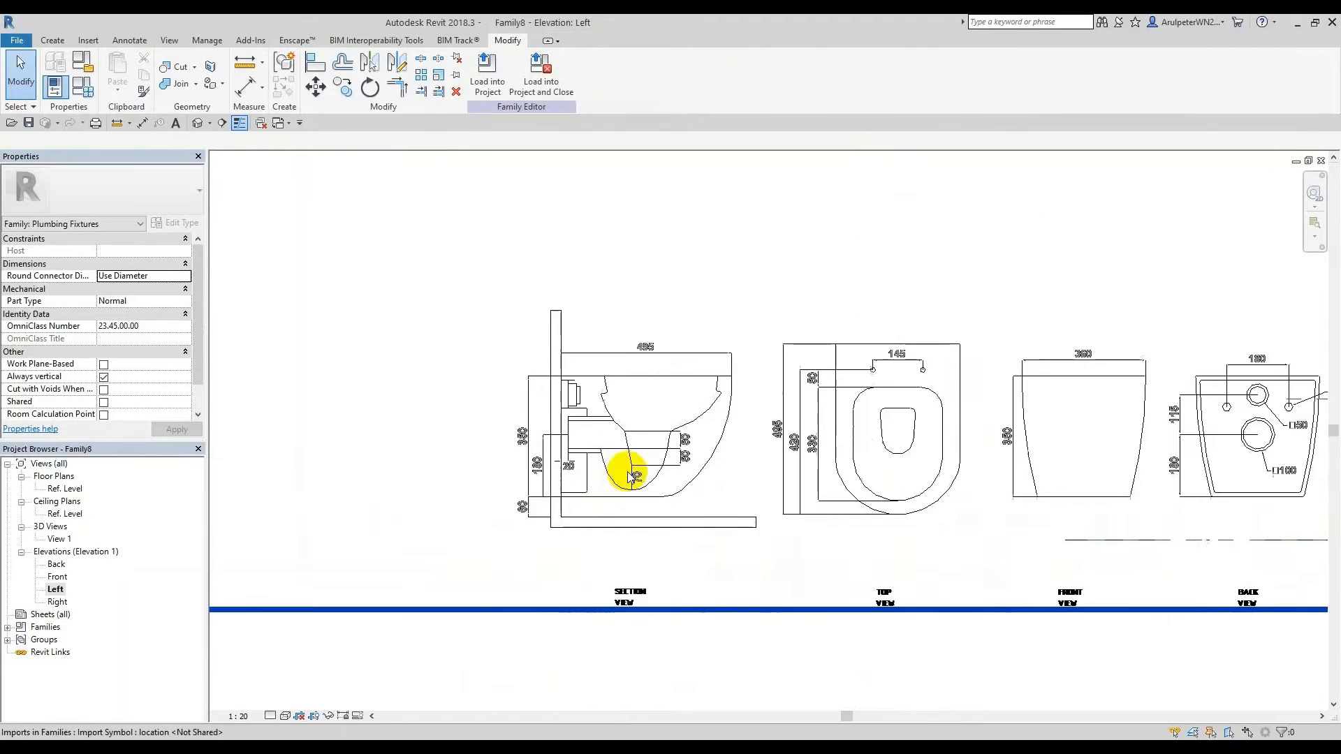
{"action": "scroll", "coordinate": [439, 513], "scroll_direction": "down", "scroll_amount": 4}
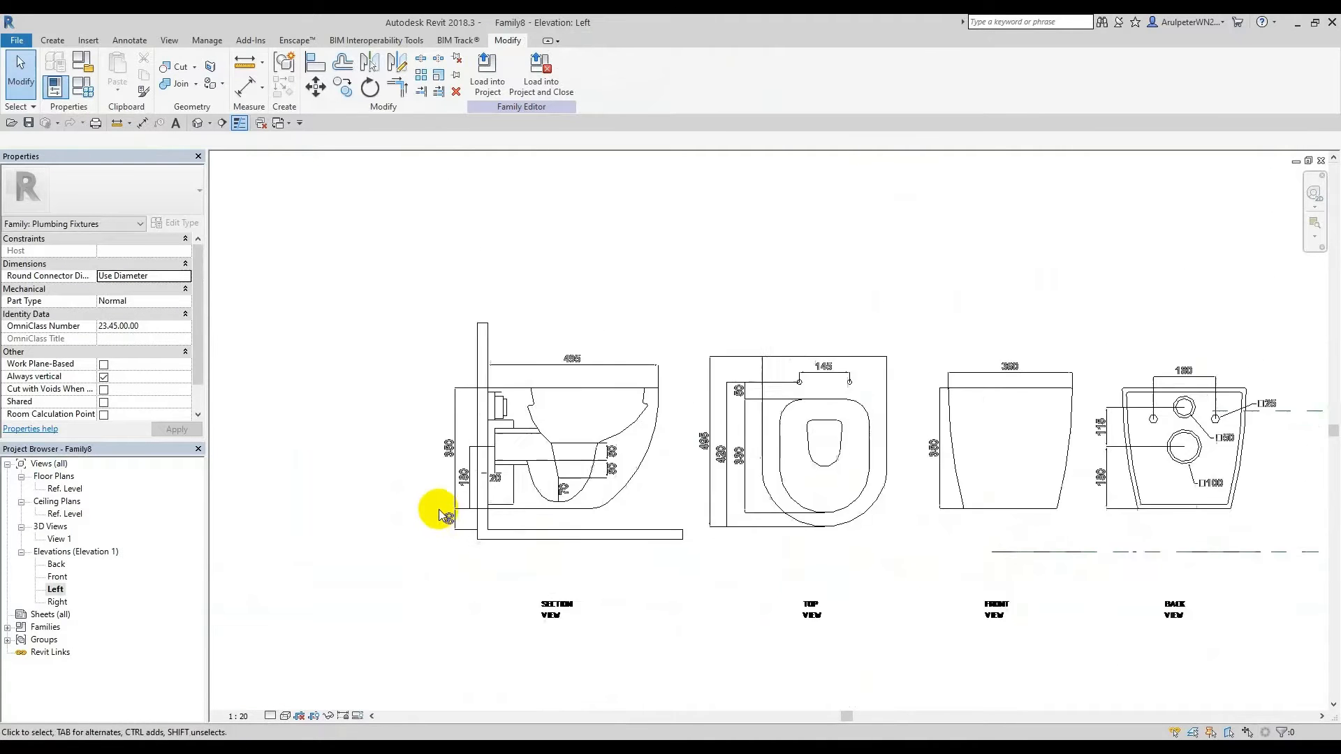
{"action": "middle_click_drag", "start_coordinate": [979, 512], "coordinate": [533, 470]}
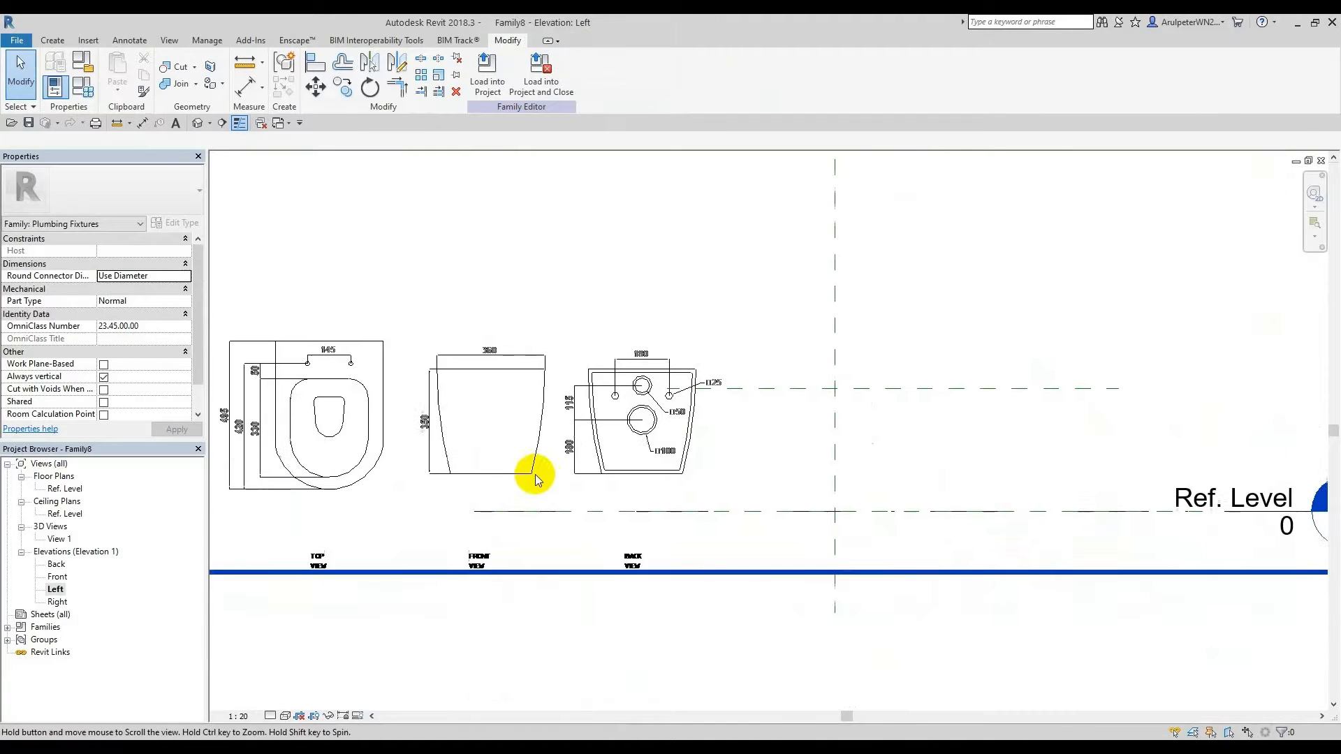
{"action": "left_click", "coordinate": [957, 388]}
{"action": "left_click", "coordinate": [343, 86]}
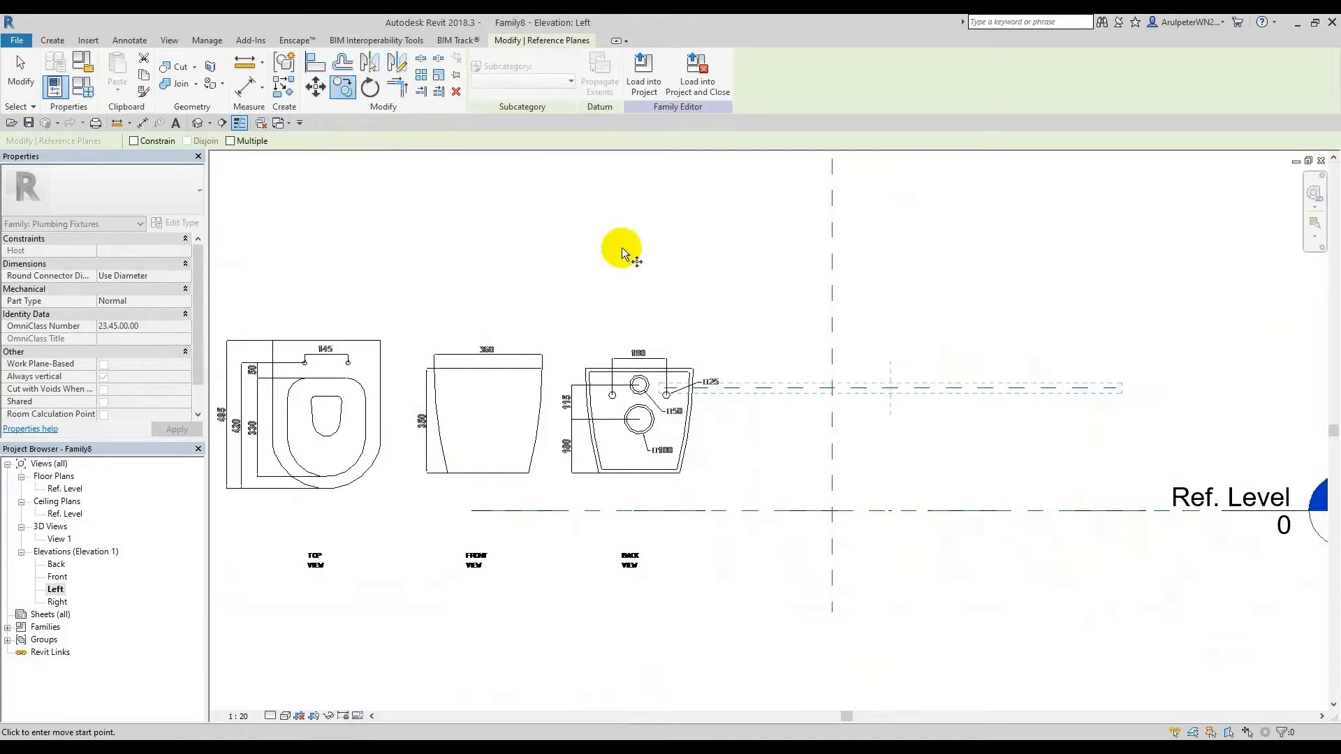
{"action": "left_click", "coordinate": [1117, 387]}
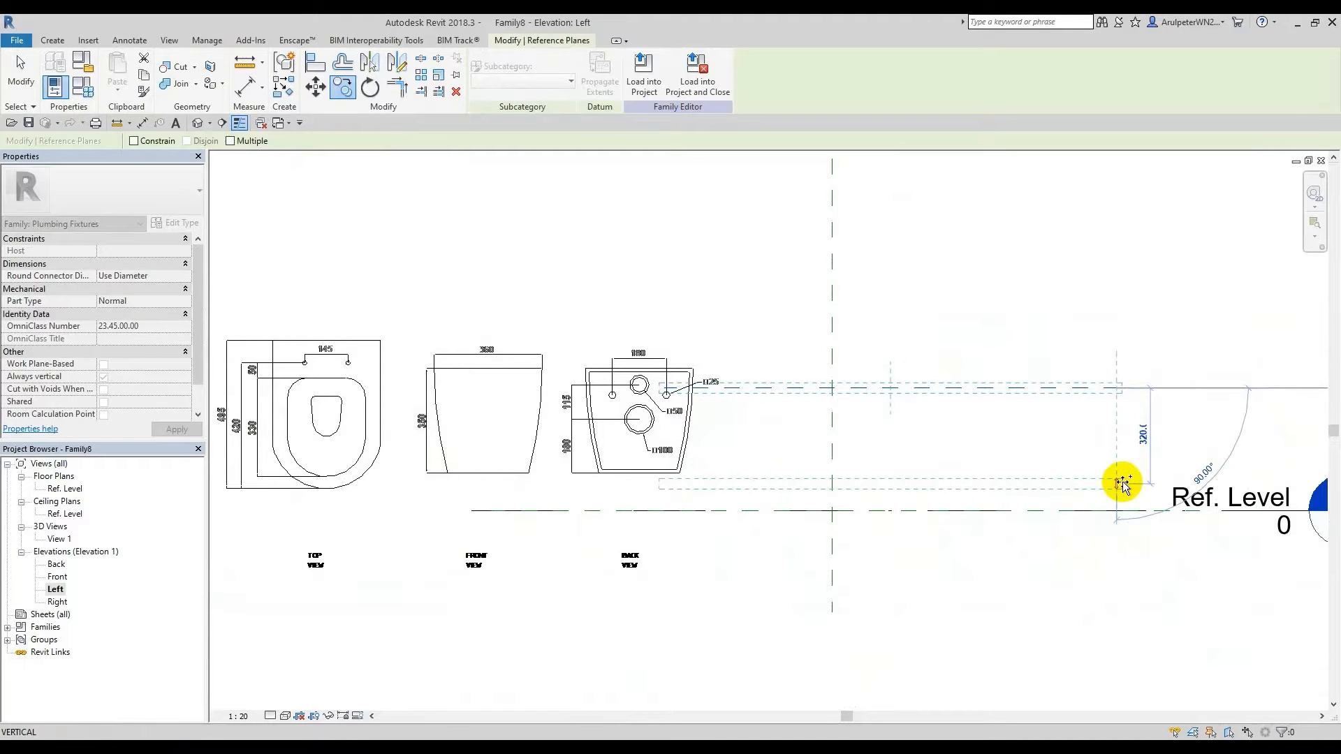
{"action": "left_click", "coordinate": [1121, 482]}
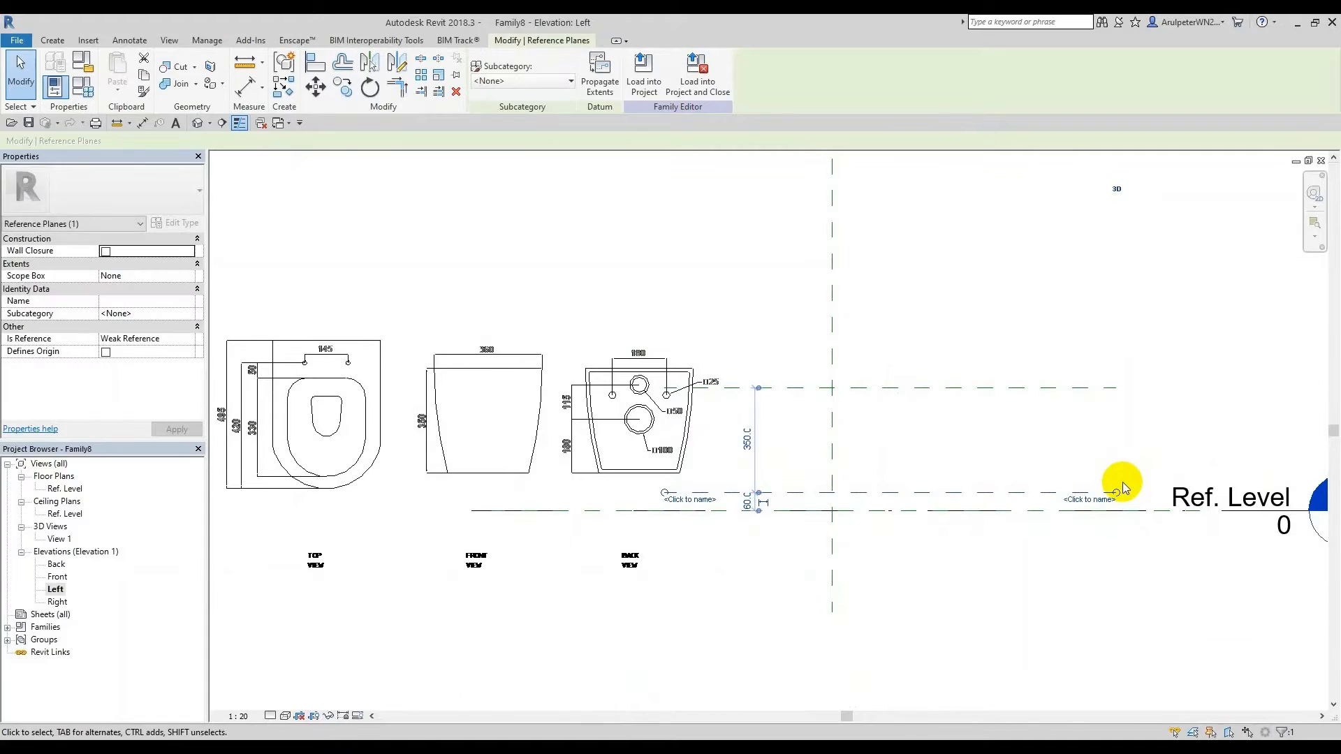
{"action": "key", "text": "Escape"}
Step: Place a continuous aligned dimension across the upper reference plane, the lower reference plane and the Ref. Level
{"action": "scroll", "coordinate": [575, 310], "scroll_direction": "down", "scroll_amount": 1}
{"action": "middle_click_drag", "start_coordinate": [936, 311], "coordinate": [785, 322]}
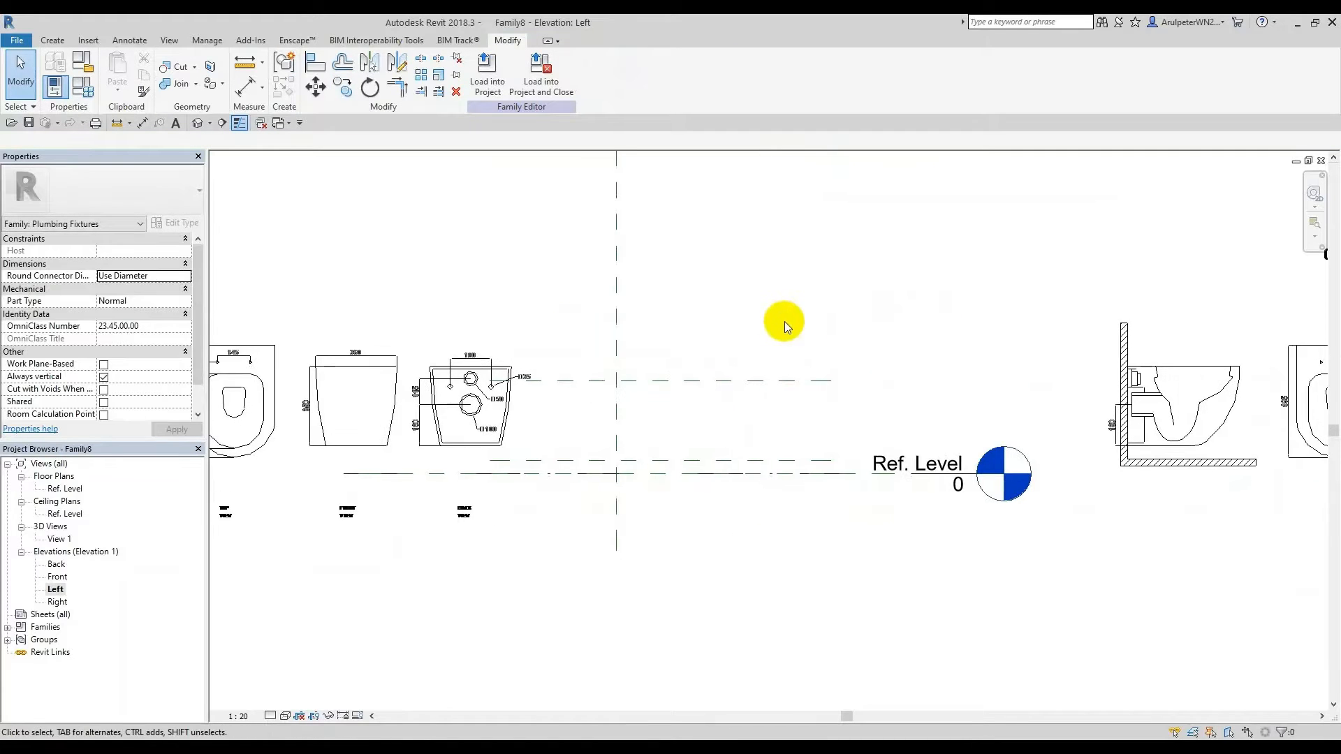
{"action": "left_click", "coordinate": [245, 86]}
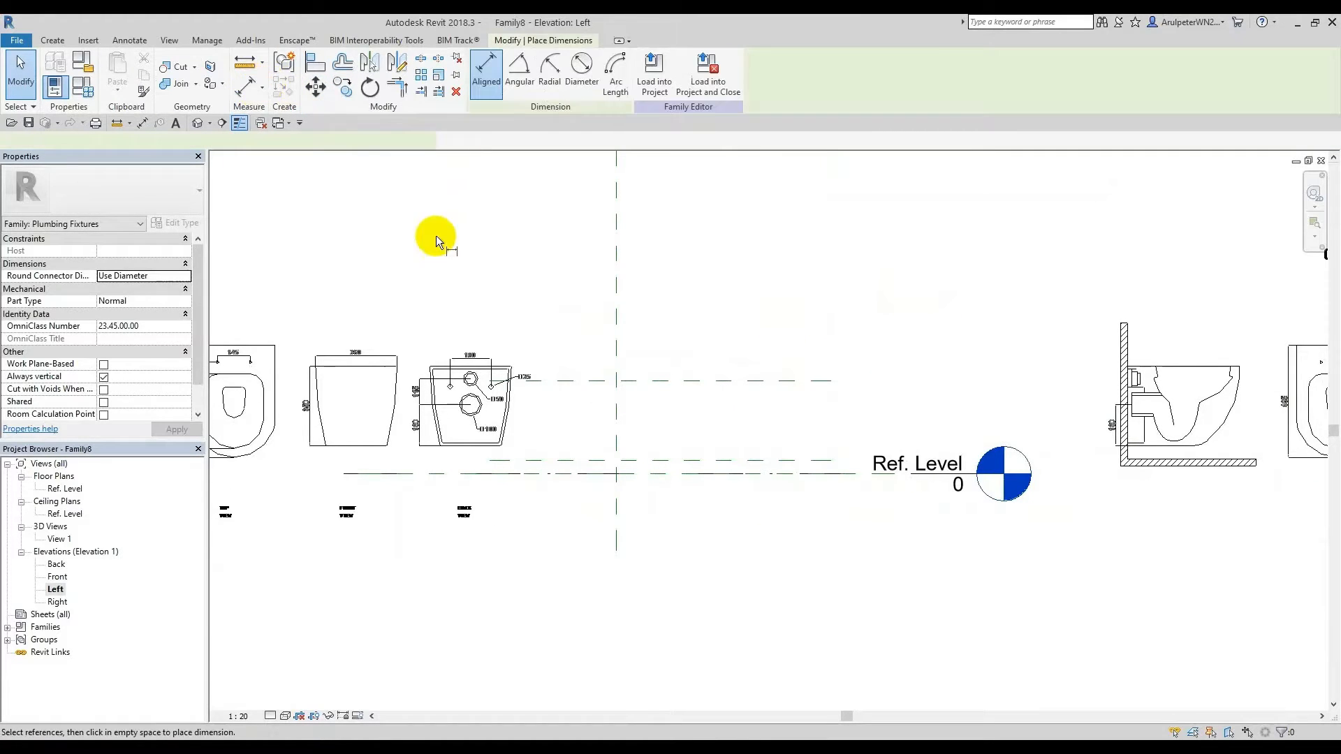
{"action": "left_click", "coordinate": [783, 381]}
{"action": "left_click", "coordinate": [795, 461]}
{"action": "left_click", "coordinate": [803, 473]}
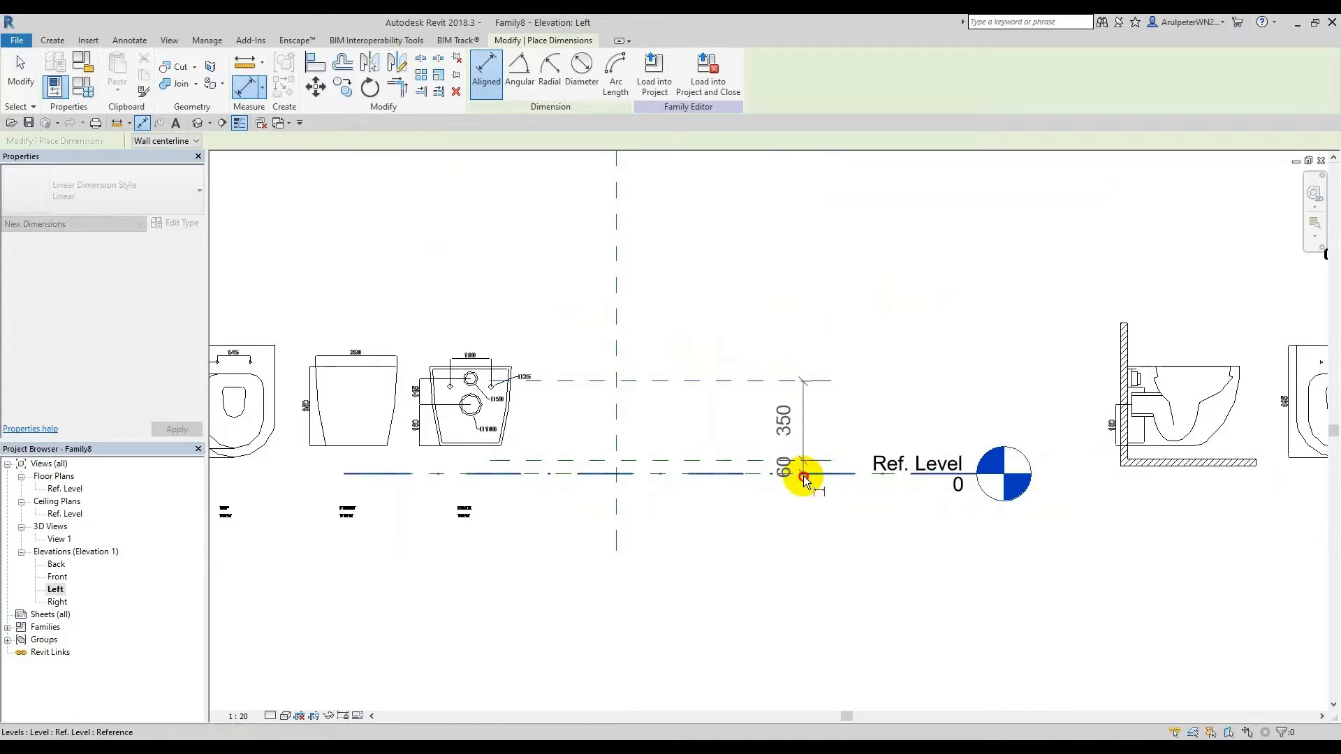
{"action": "left_click", "coordinate": [848, 574]}
{"action": "key", "text": "Escape"}
{"action": "key", "text": "Escape"}
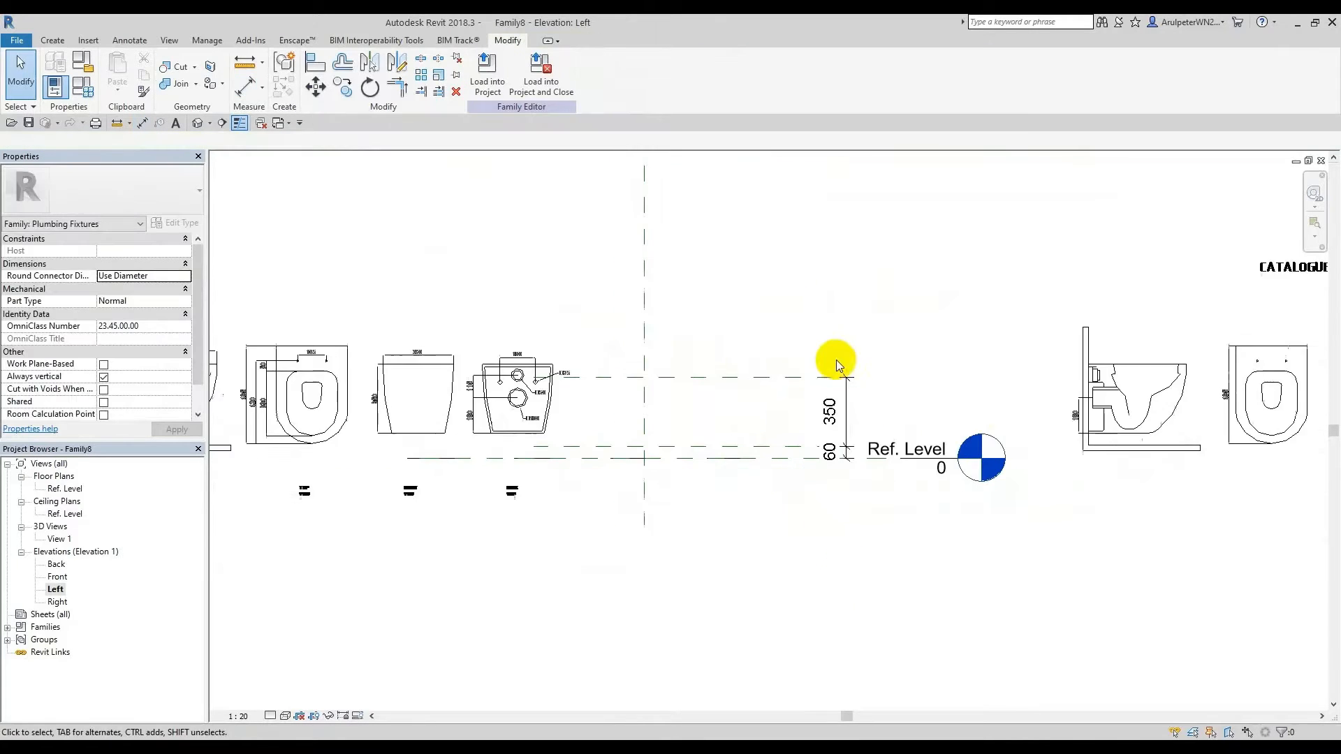
Step: Try a view scale of 1:10 for the elevation and return it to 1:20
{"action": "scroll", "coordinate": [542, 383], "scroll_direction": "up", "scroll_amount": 1}
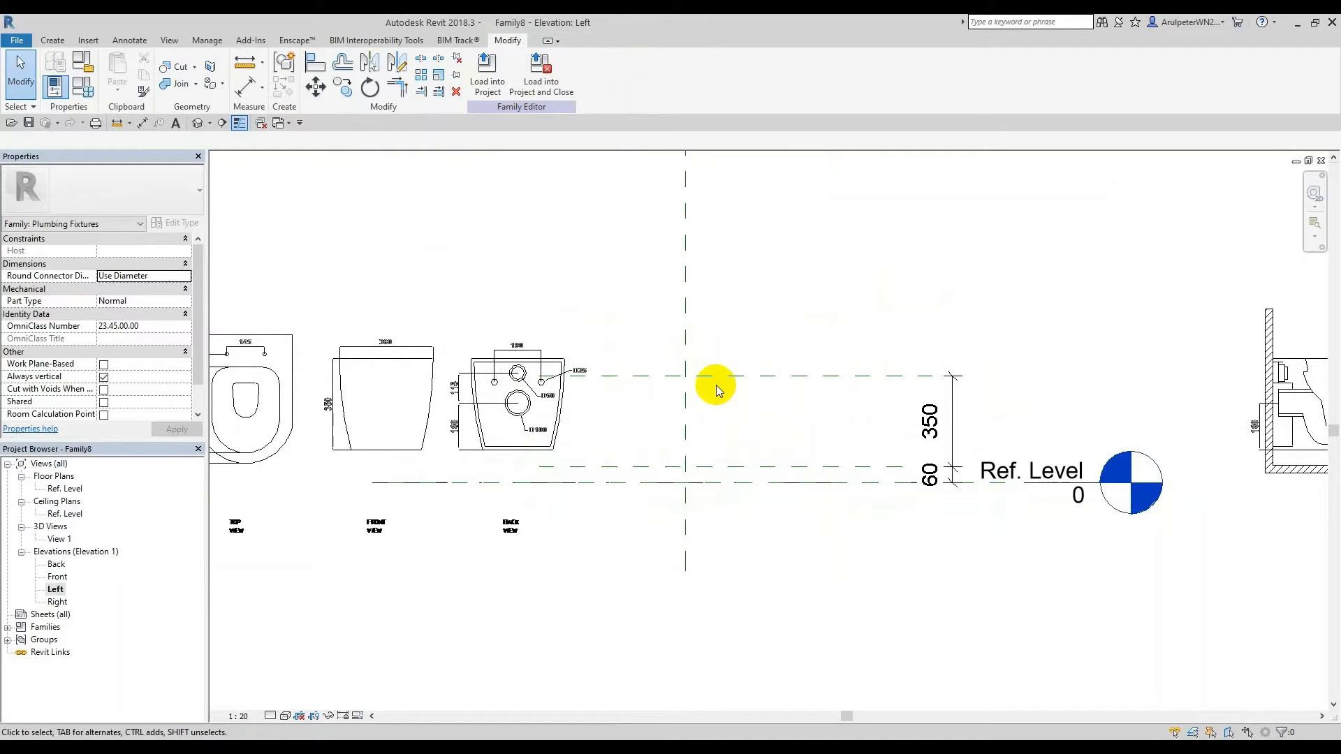
{"action": "left_click", "coordinate": [238, 716]}
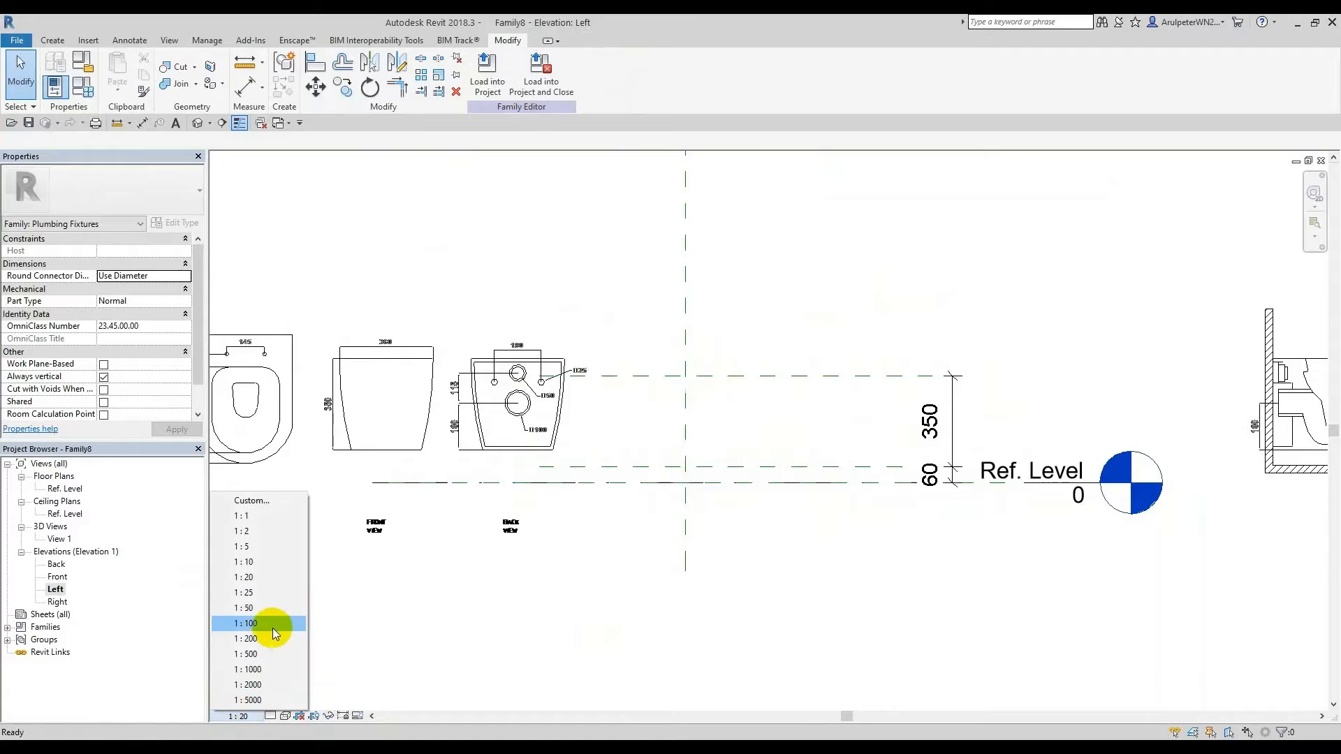
{"action": "left_click", "coordinate": [259, 562]}
{"action": "scroll", "coordinate": [888, 398], "scroll_direction": "up", "scroll_amount": 2}
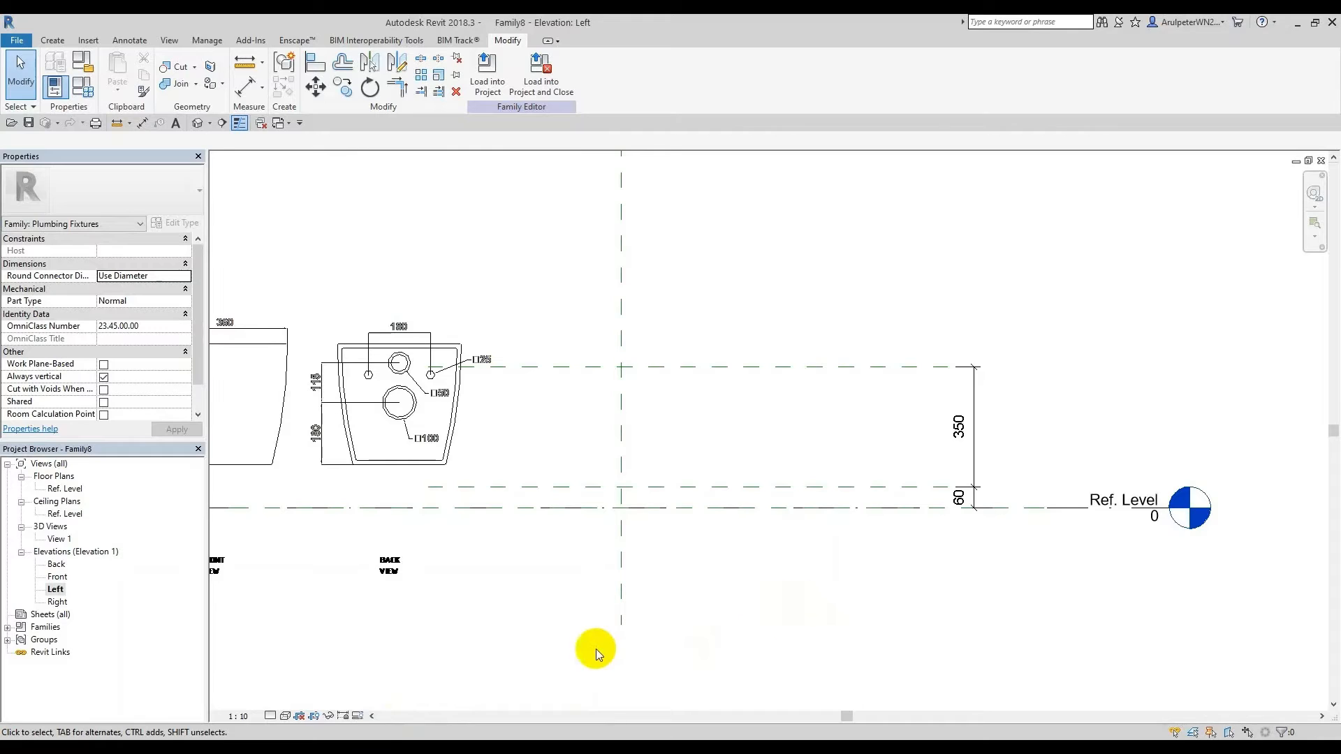
{"action": "left_click", "coordinate": [236, 716]}
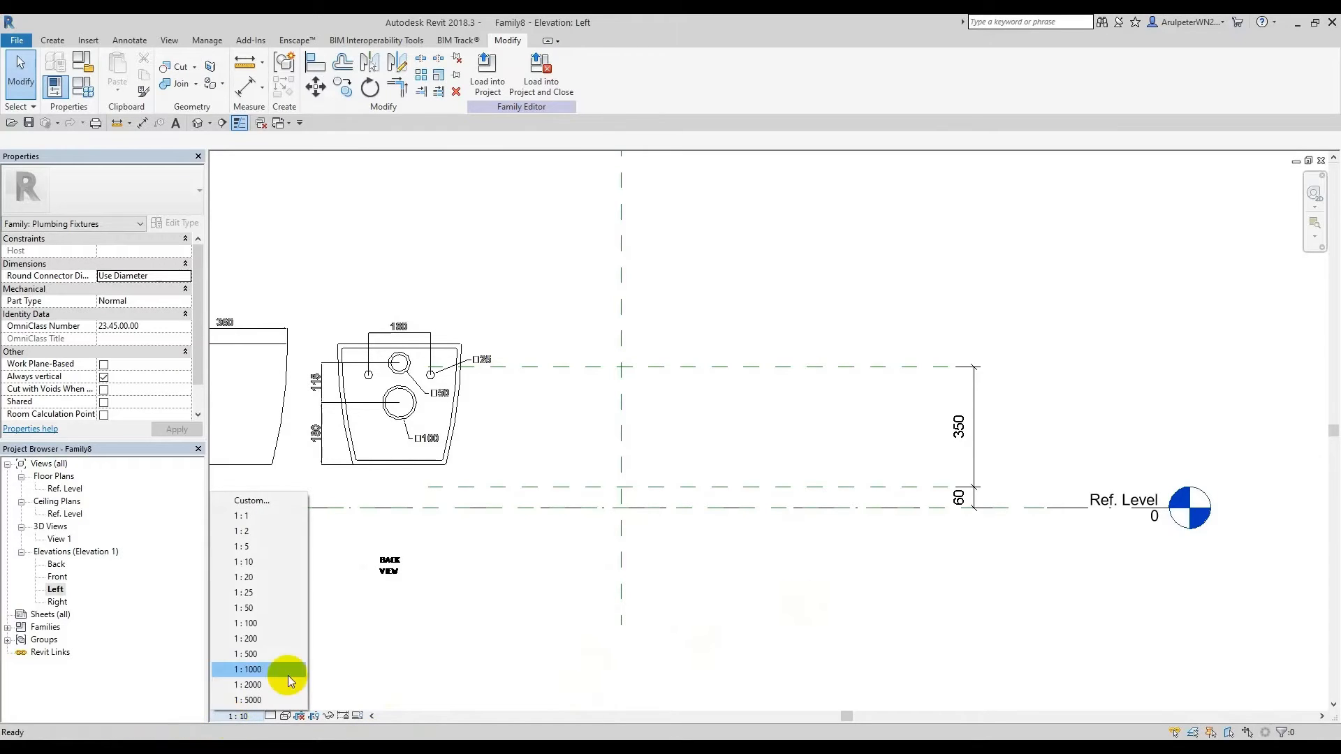
{"action": "left_click", "coordinate": [270, 579]}
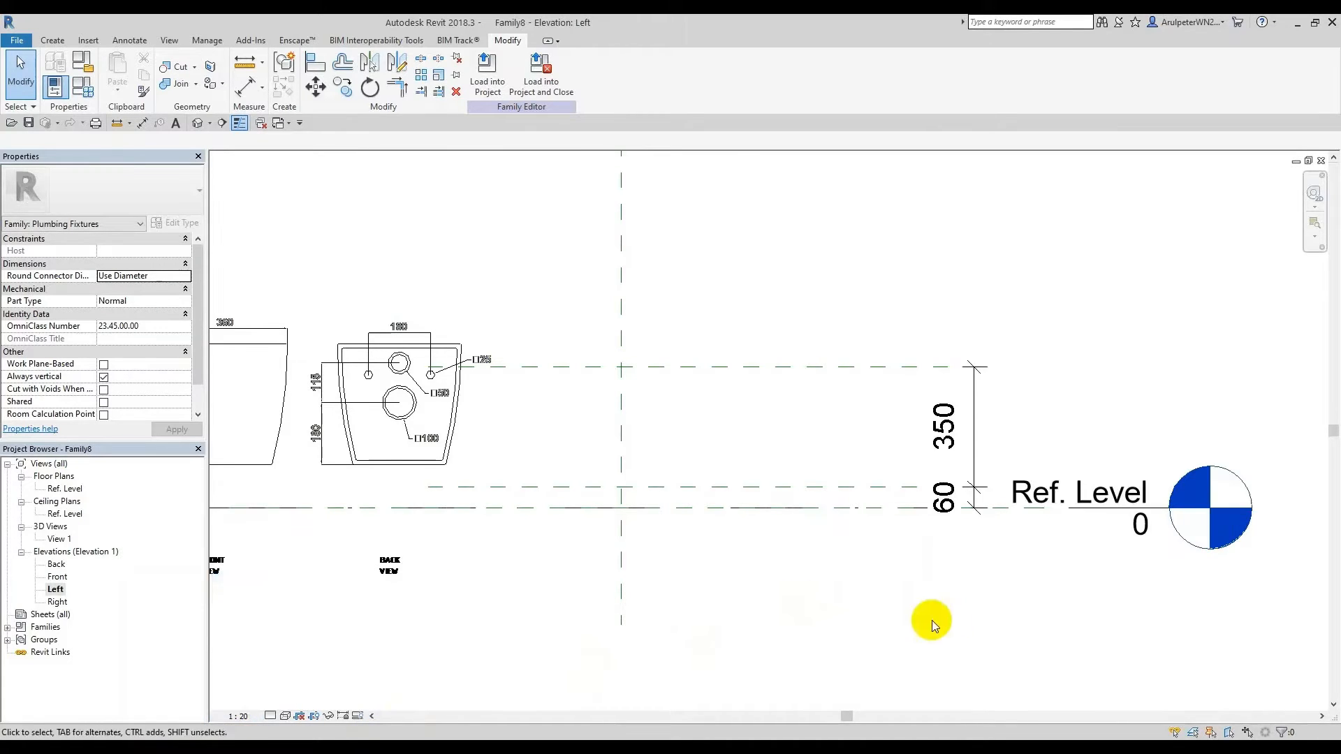
Step: Duplicate the linear dimension style for the selected dimension chain and set its text size and text offset to 1 mm
{"action": "scroll", "coordinate": [907, 619], "scroll_direction": "down", "scroll_amount": 1}
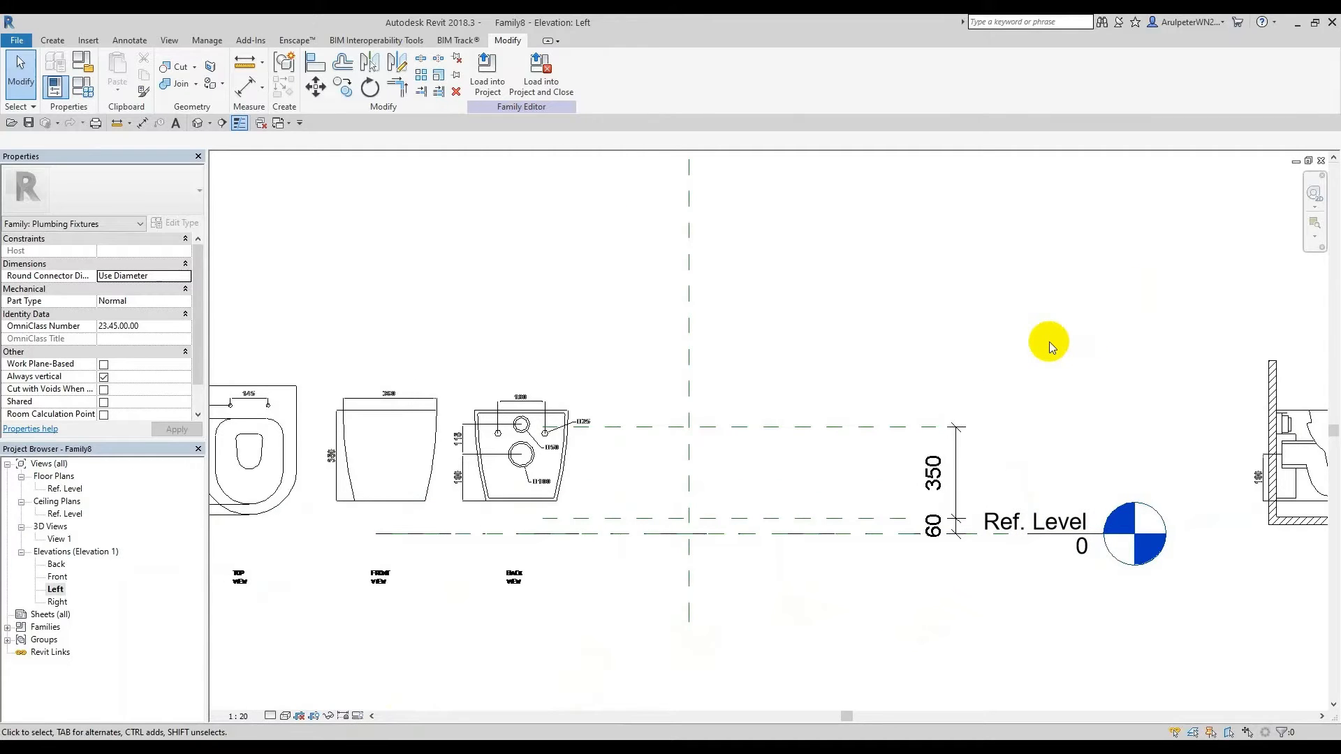
{"action": "left_click", "coordinate": [955, 444]}
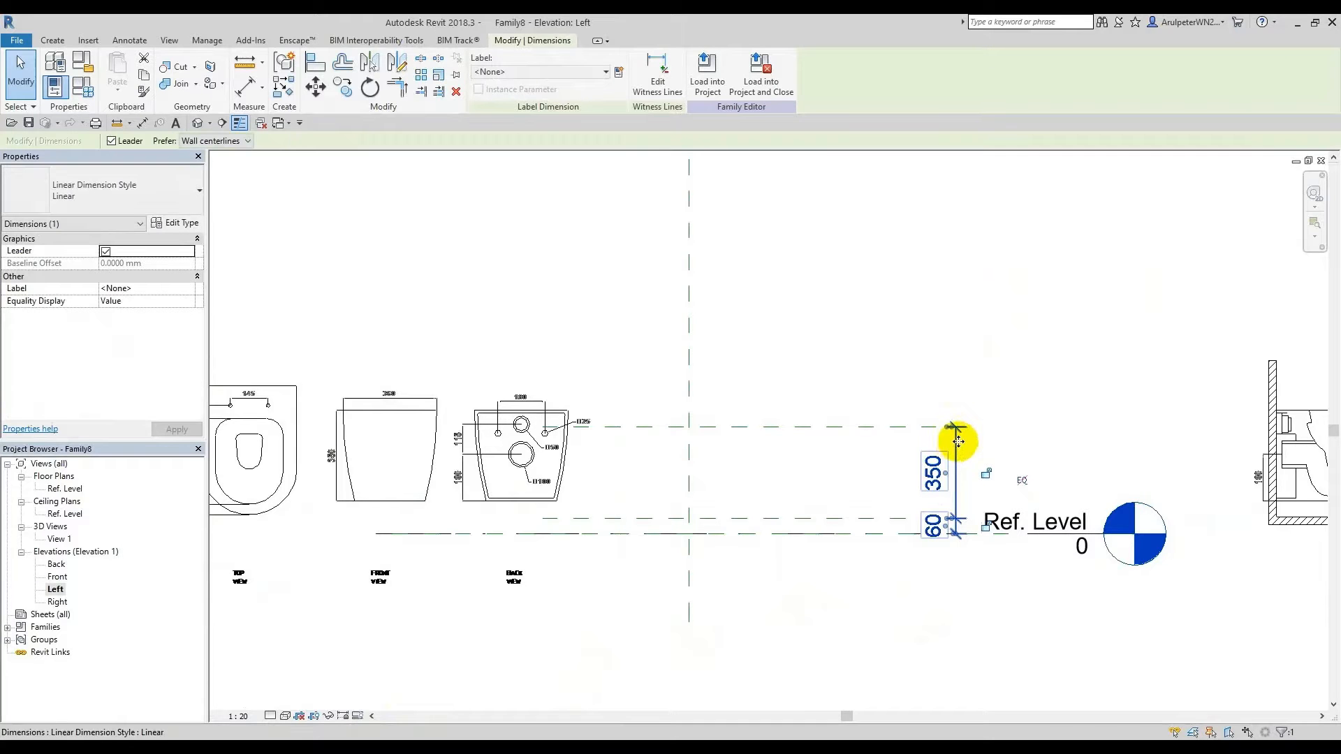
{"action": "left_click", "coordinate": [176, 223]}
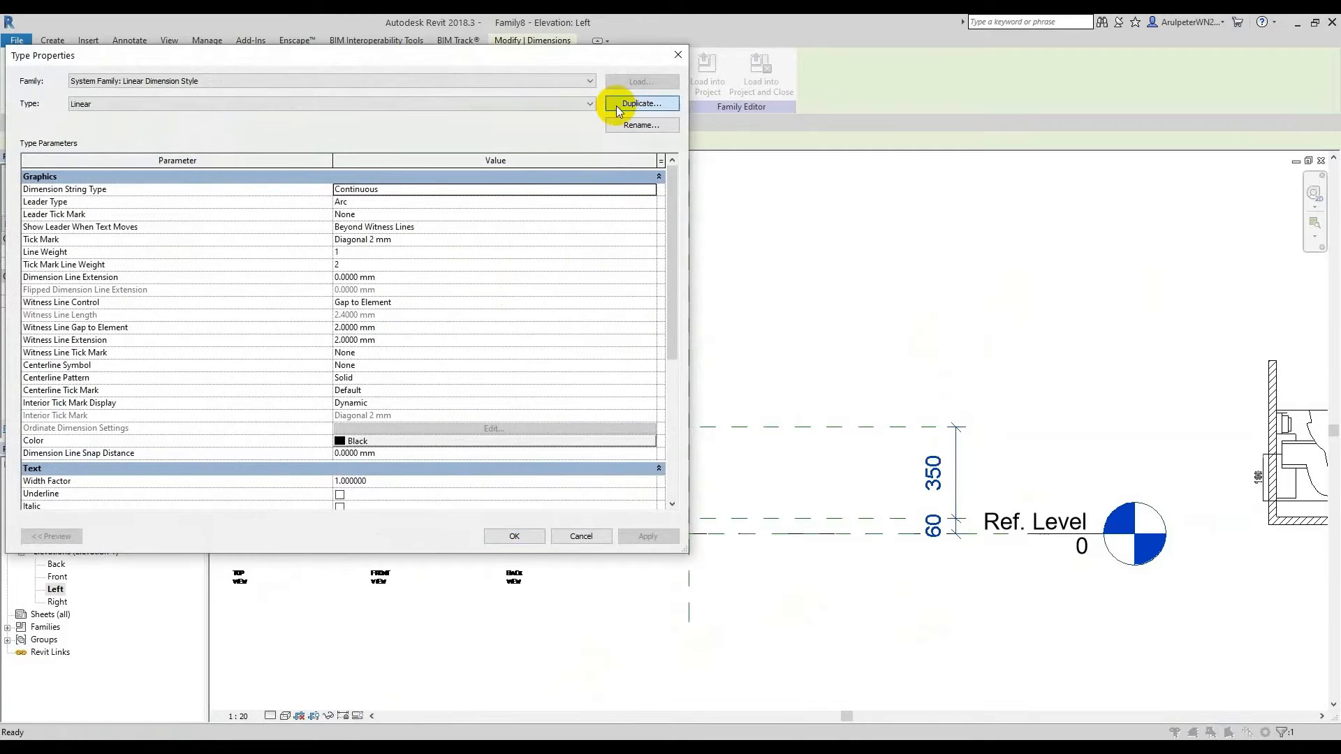
{"action": "left_click", "coordinate": [639, 104]}
{"action": "left_click", "coordinate": [1203, 565]}
{"action": "scroll", "coordinate": [464, 428], "scroll_direction": "down", "scroll_amount": 3}
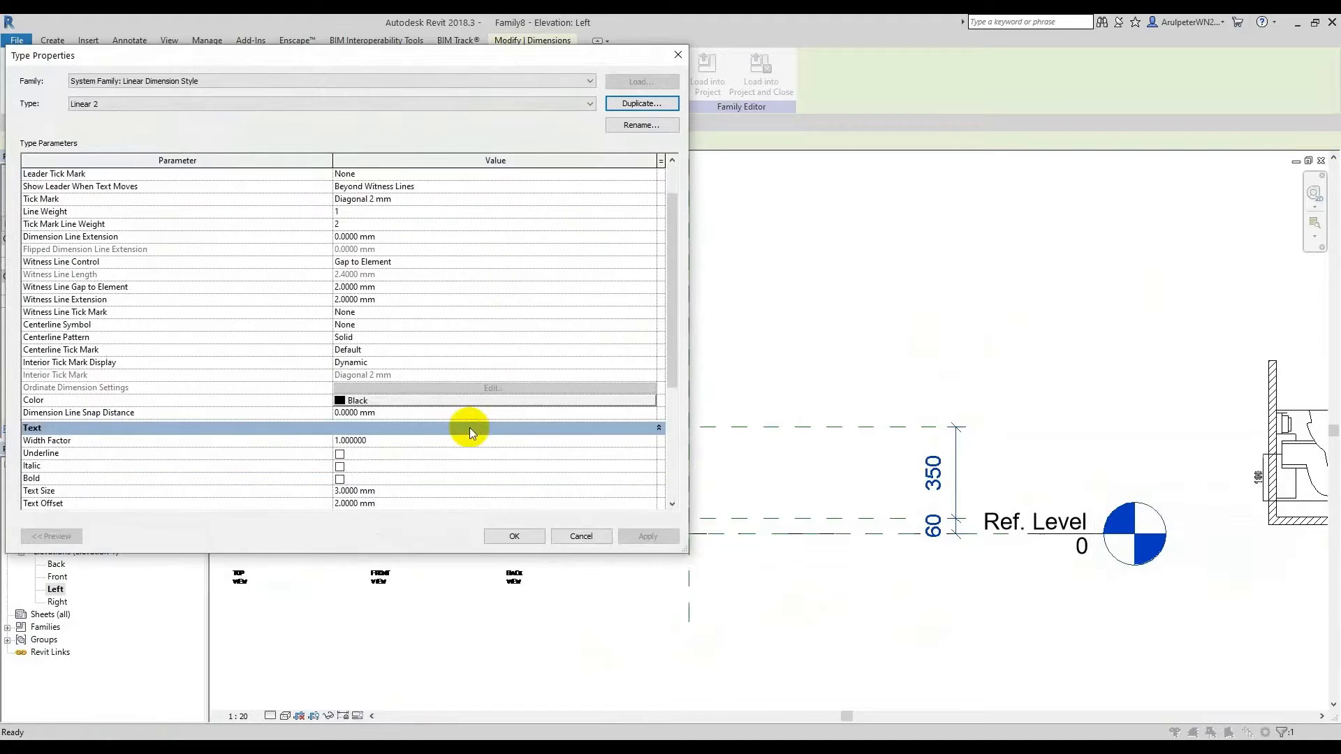
{"action": "left_click", "coordinate": [435, 441]}
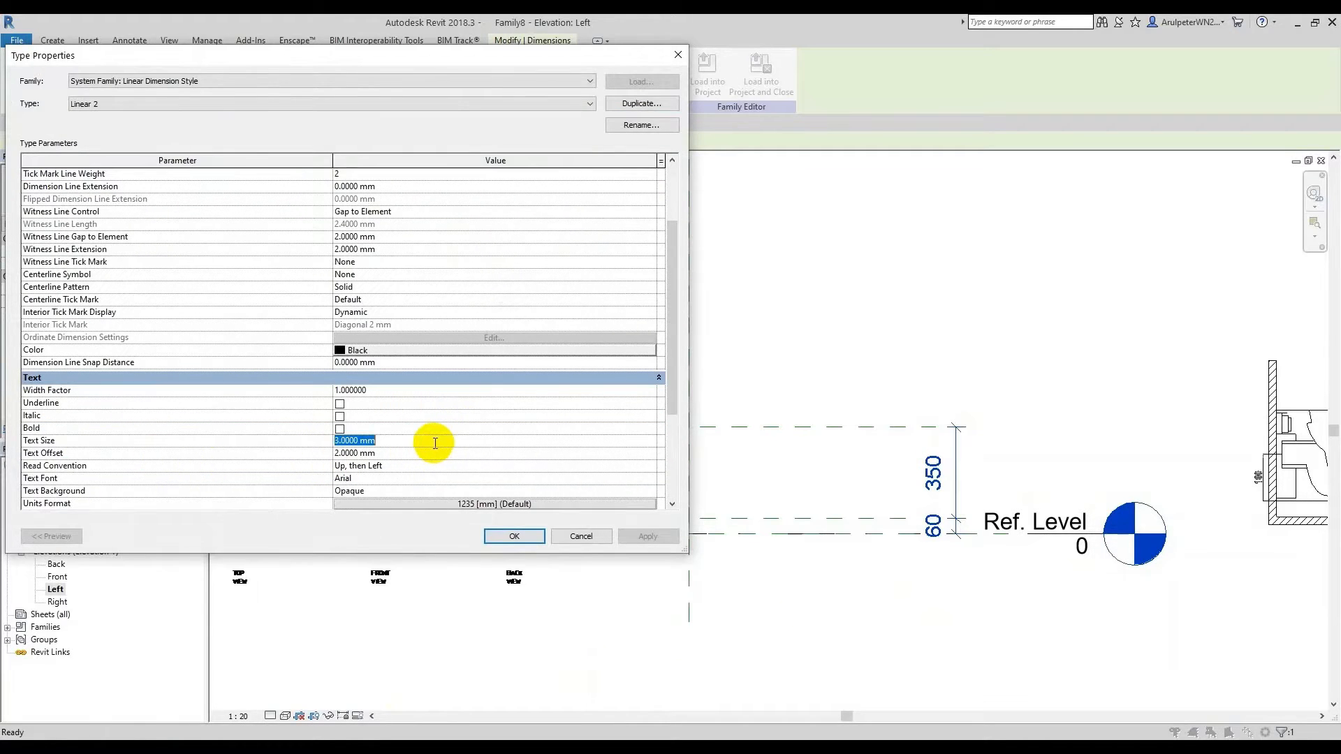
{"action": "type", "text": "1"}
{"action": "left_click", "coordinate": [411, 453]}
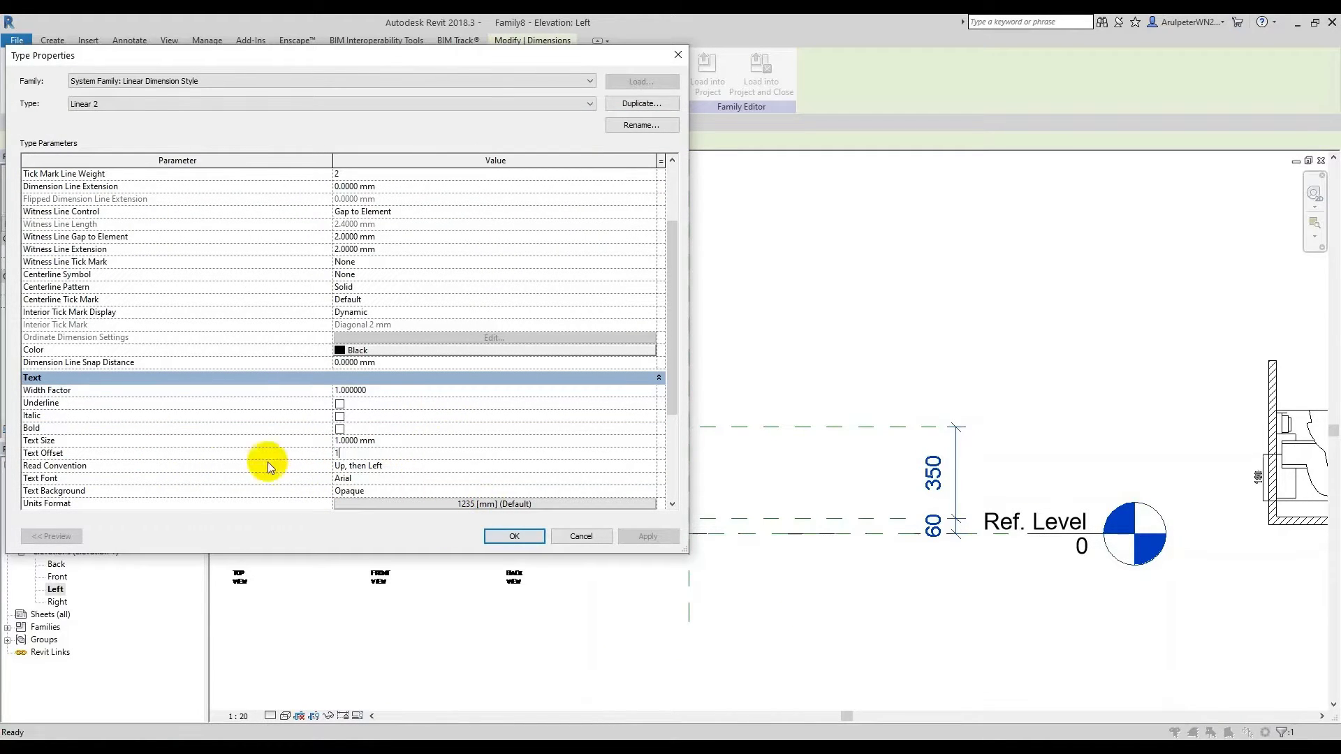
{"action": "left_click", "coordinate": [514, 536]}
{"action": "left_click", "coordinate": [919, 355]}
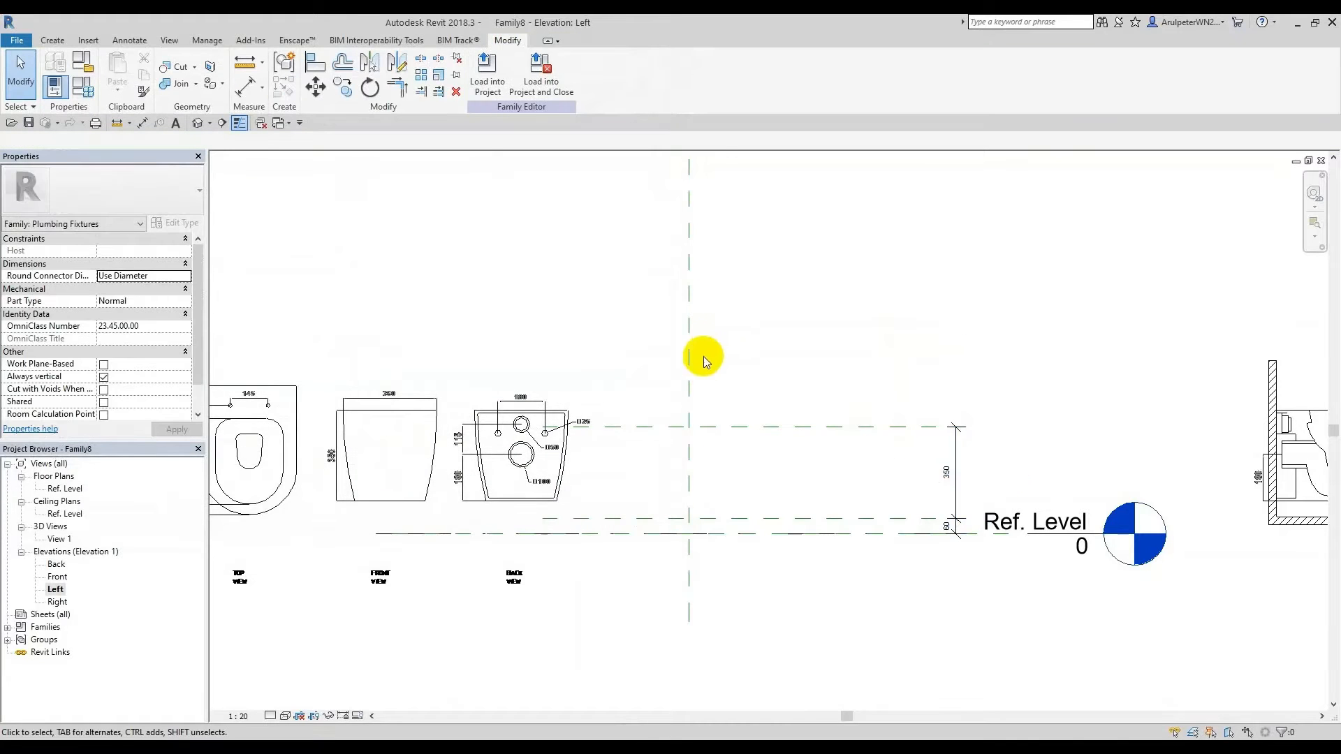
Step: Add an overall aligned dimension from the upper reference plane to the Ref. Level, placed beside the existing dimension chain
{"action": "scroll", "coordinate": [620, 623], "scroll_direction": "down", "scroll_amount": 2}
{"action": "scroll", "coordinate": [777, 422], "scroll_direction": "up", "scroll_amount": 3}
{"action": "middle_click_drag", "start_coordinate": [778, 415], "coordinate": [856, 427]}
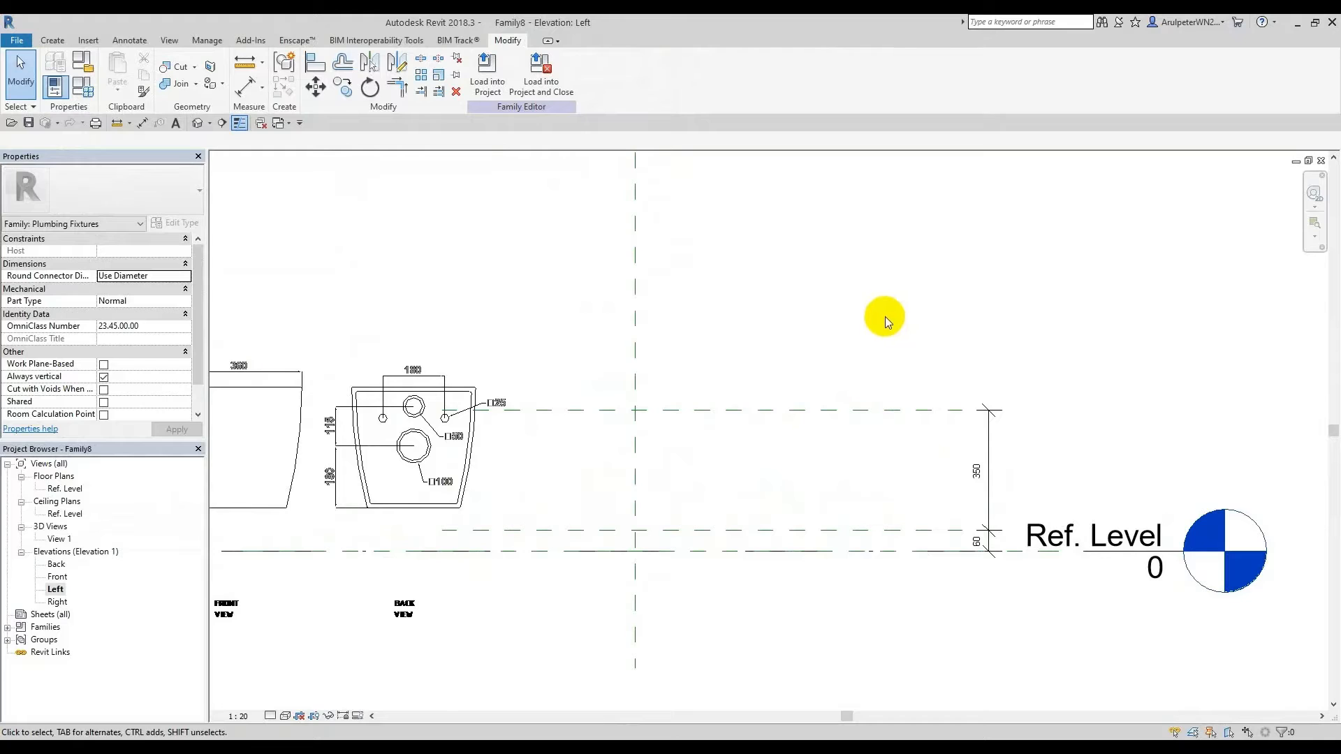
{"action": "key", "text": "d"}
{"action": "key", "text": "i"}
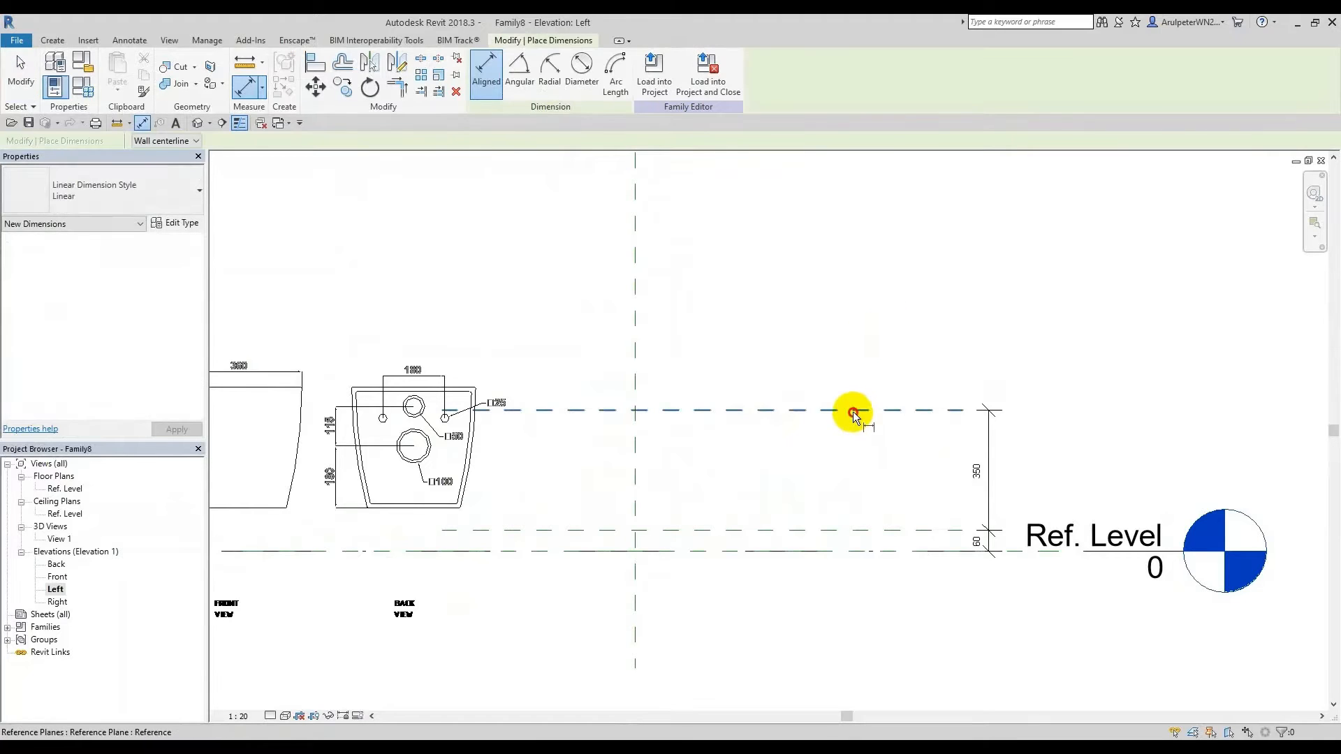
{"action": "left_click", "coordinate": [855, 411]}
{"action": "left_click", "coordinate": [876, 554]}
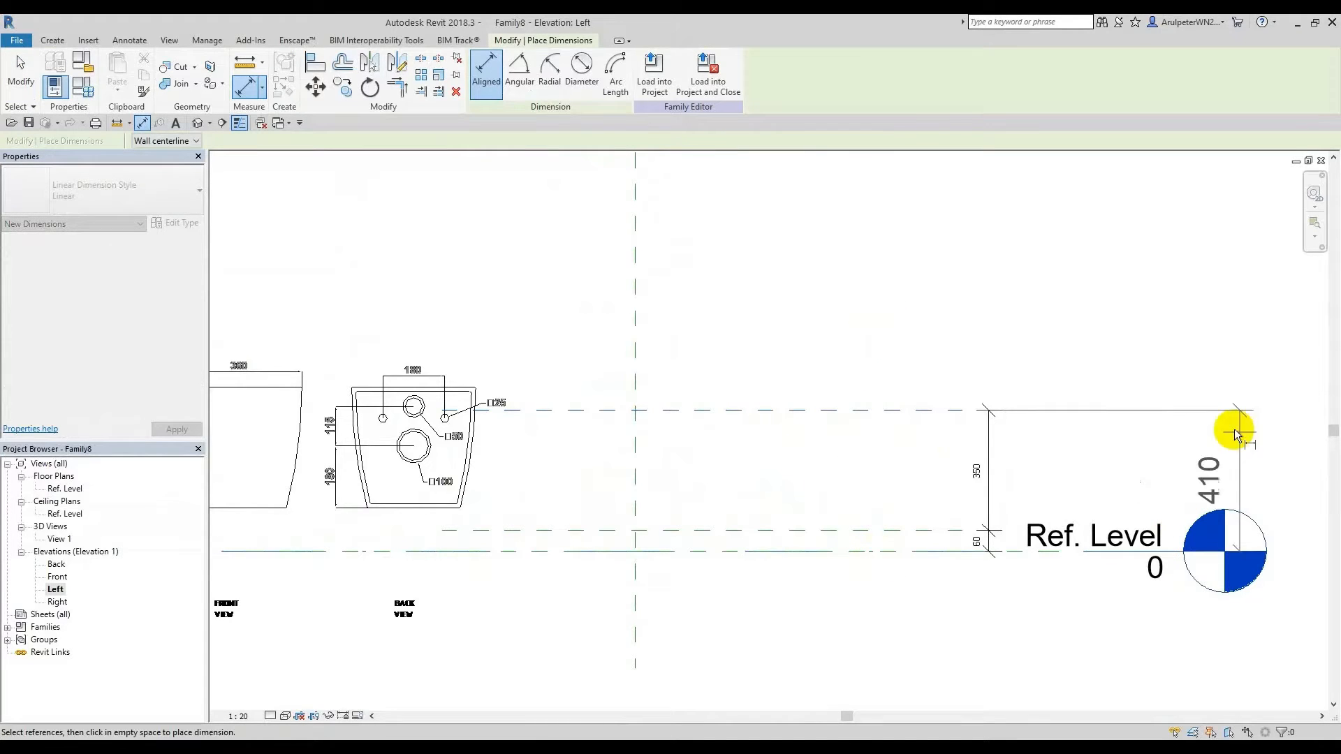
{"action": "left_click", "coordinate": [1040, 398]}
{"action": "key", "text": "Escape"}
{"action": "key", "text": "Escape"}
{"action": "scroll", "coordinate": [959, 351], "scroll_direction": "down", "scroll_amount": 1}
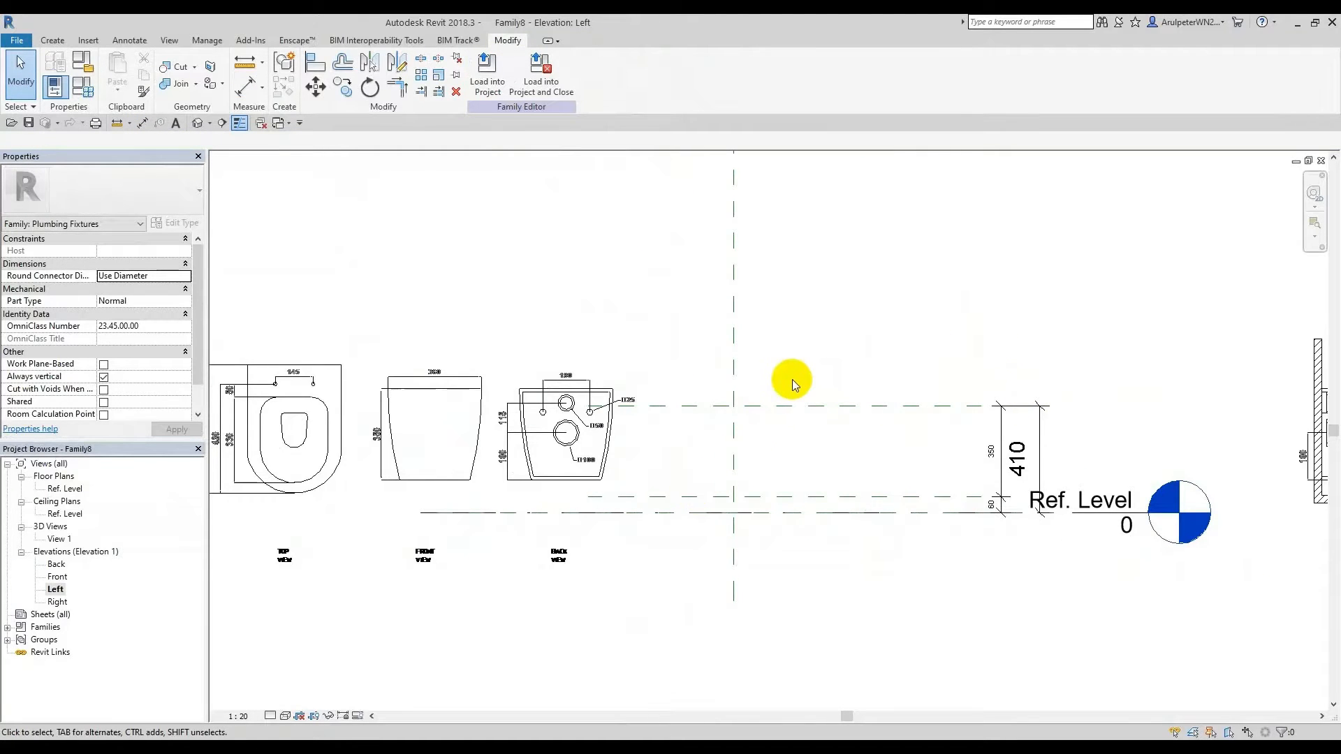
Step: Name the upper horizontal reference plane 410 and give the lower horizontal reference plane its own name
{"action": "scroll", "coordinate": [792, 378], "scroll_direction": "up", "scroll_amount": 1}
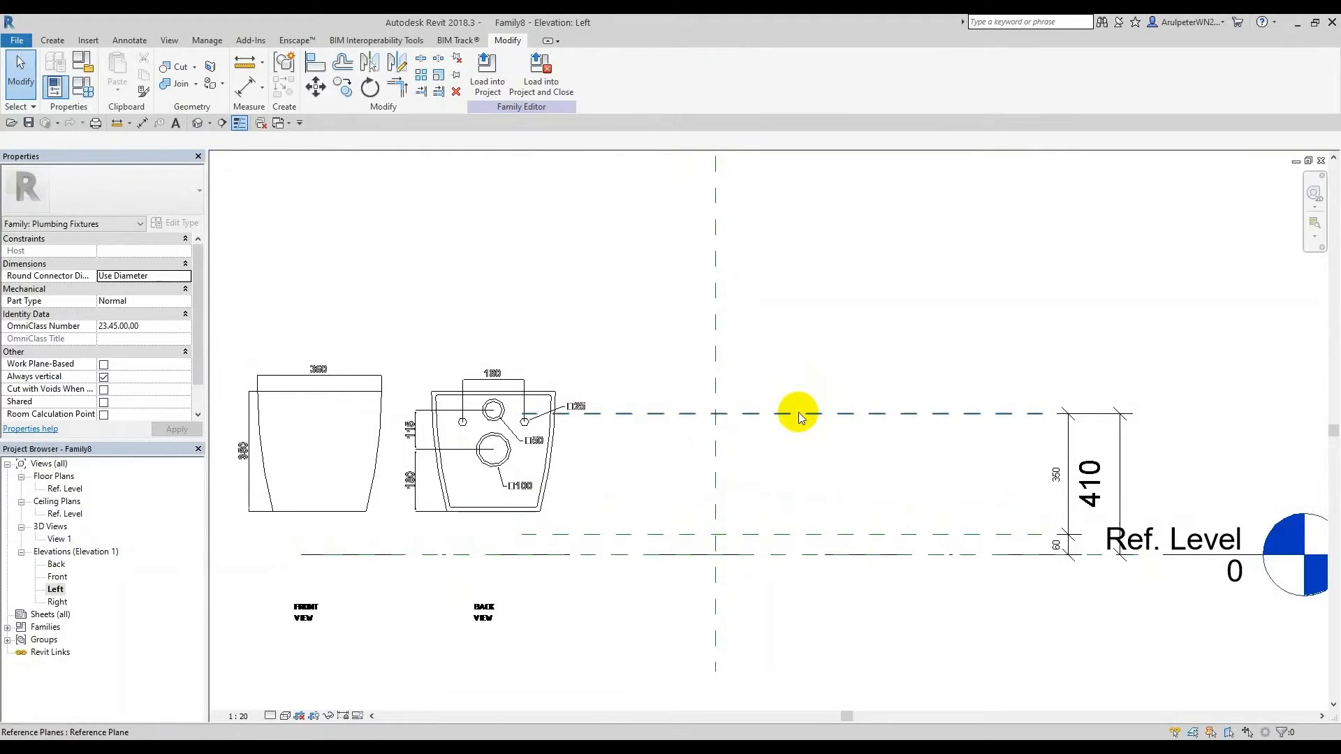
{"action": "left_click", "coordinate": [798, 412]}
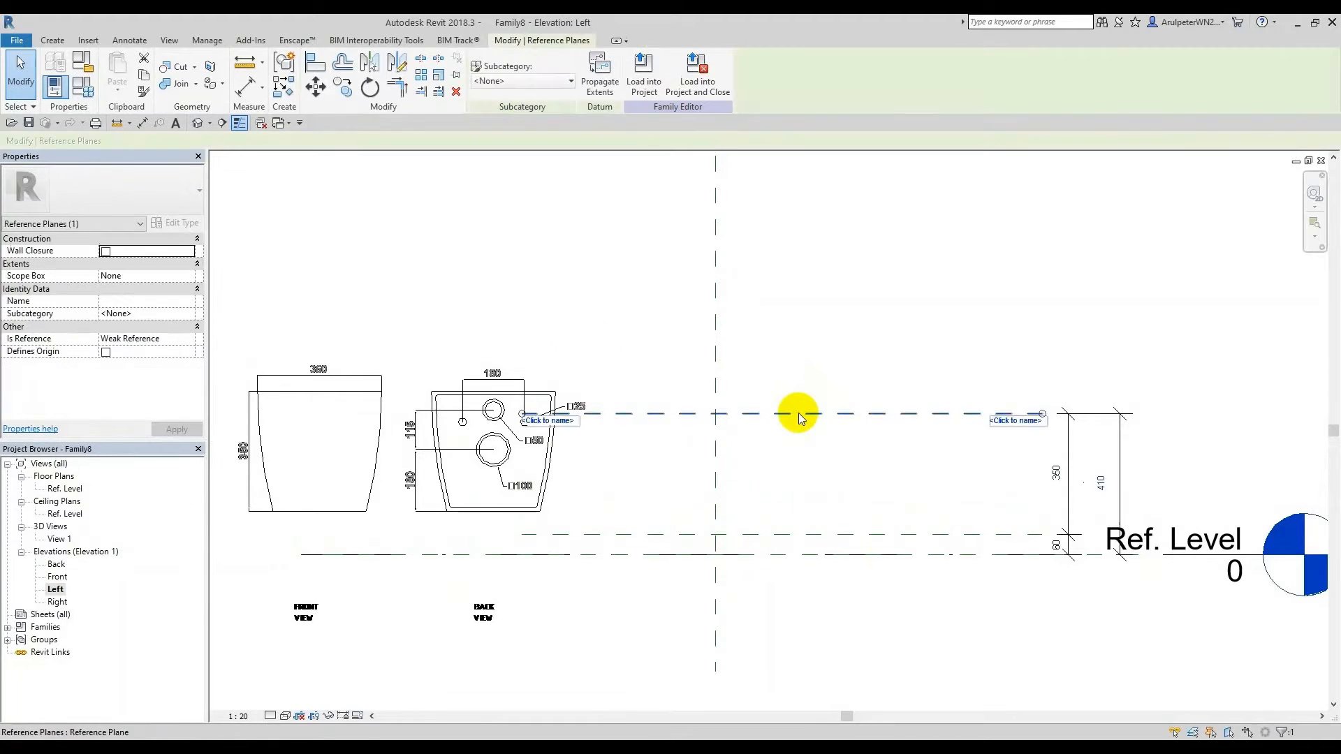
{"action": "left_click", "coordinate": [130, 301]}
{"action": "type", "text": "410"}
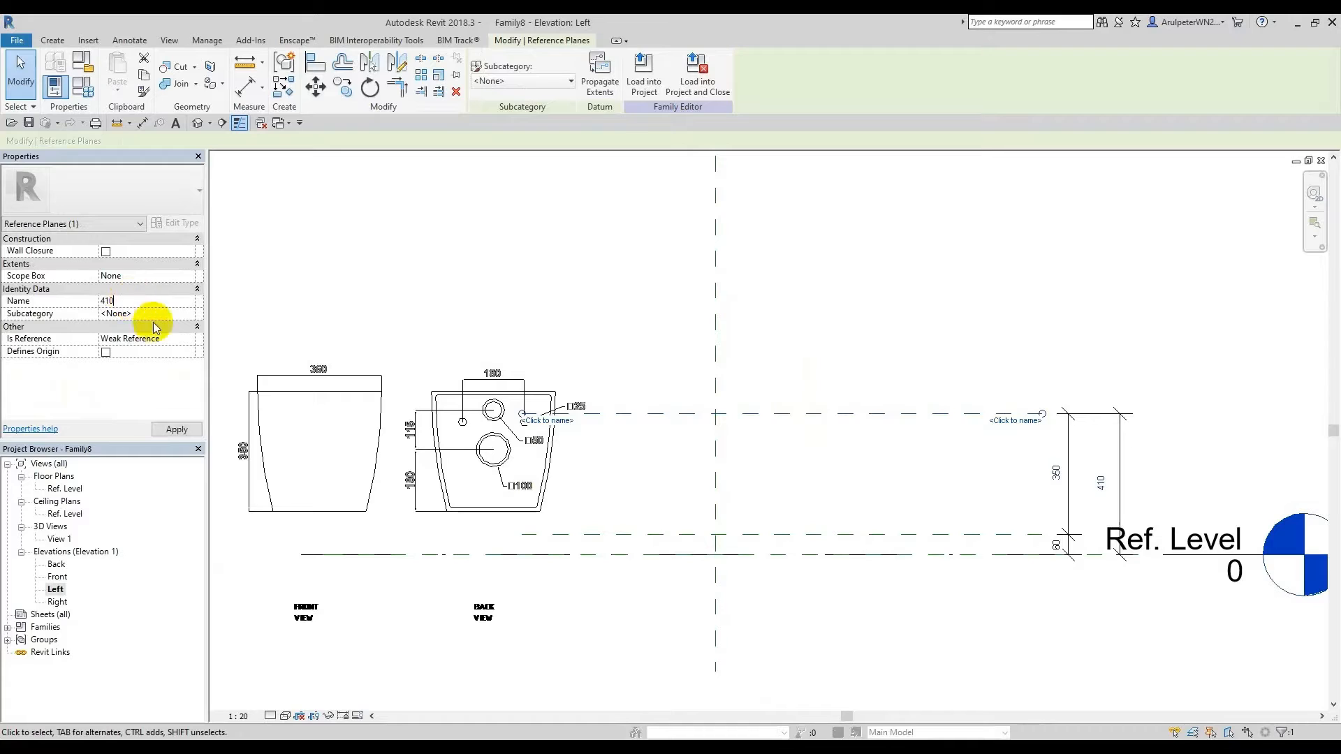
{"action": "left_click", "coordinate": [426, 301]}
{"action": "left_click", "coordinate": [623, 534]}
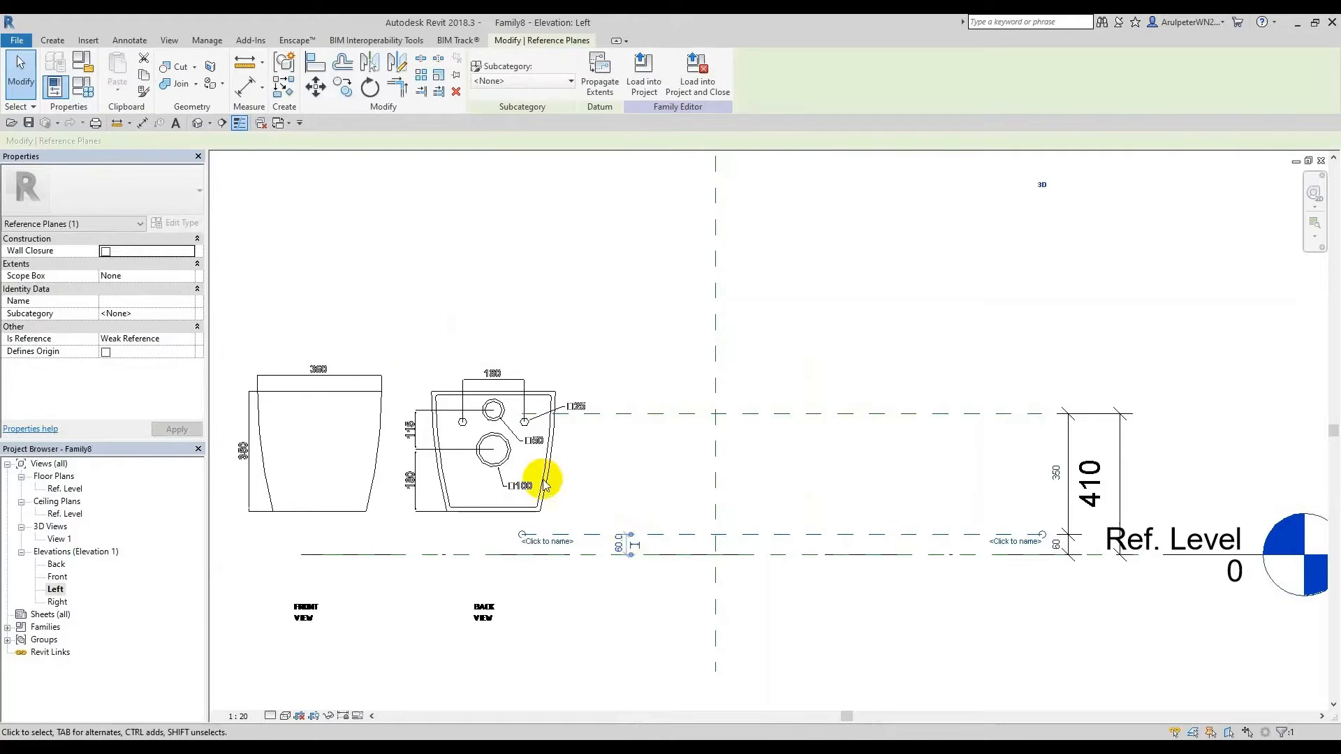
{"action": "left_click", "coordinate": [141, 303]}
{"action": "left_click", "coordinate": [385, 300]}
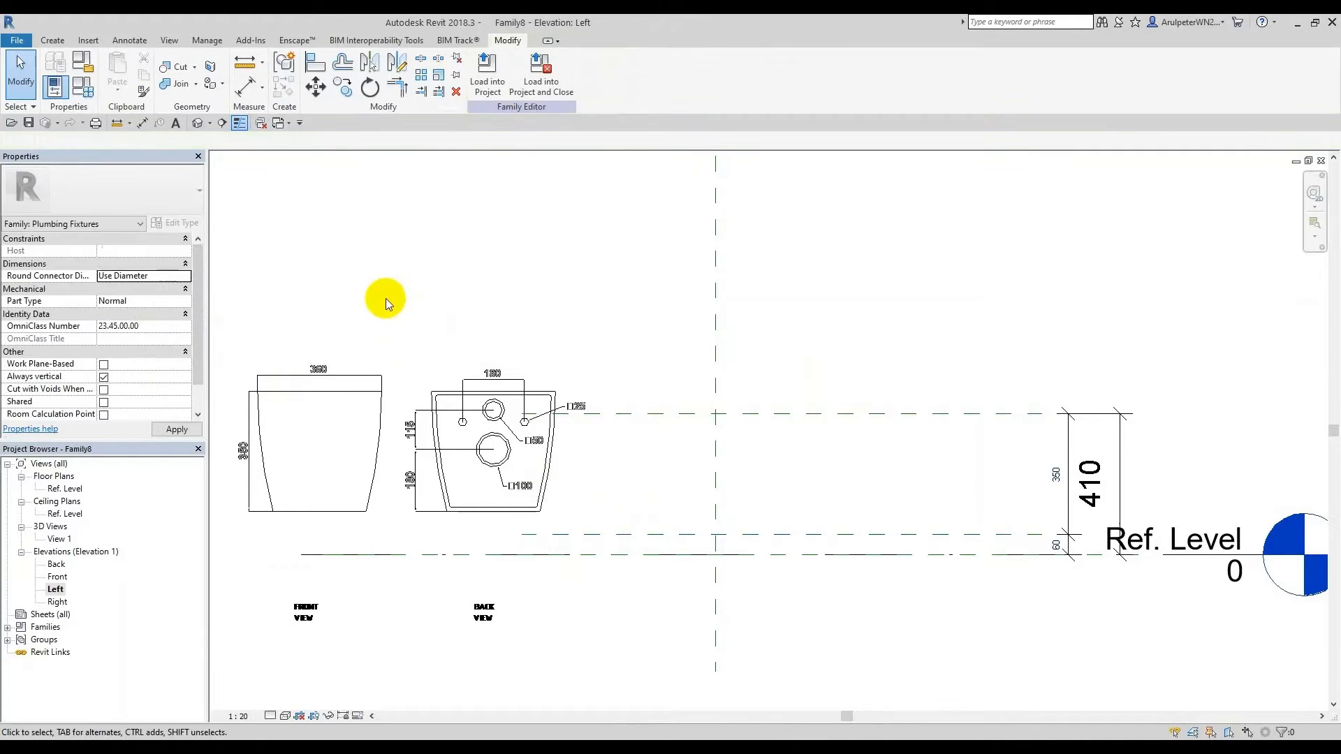
Step: Move the imported 7_ST6019 drawing so the section view's top corner at the wall face meets the intersection of plane 410 and Center (Front/Back)
{"action": "scroll", "coordinate": [454, 317], "scroll_direction": "down", "scroll_amount": 2}
{"action": "middle_click_drag", "start_coordinate": [427, 335], "coordinate": [724, 369]}
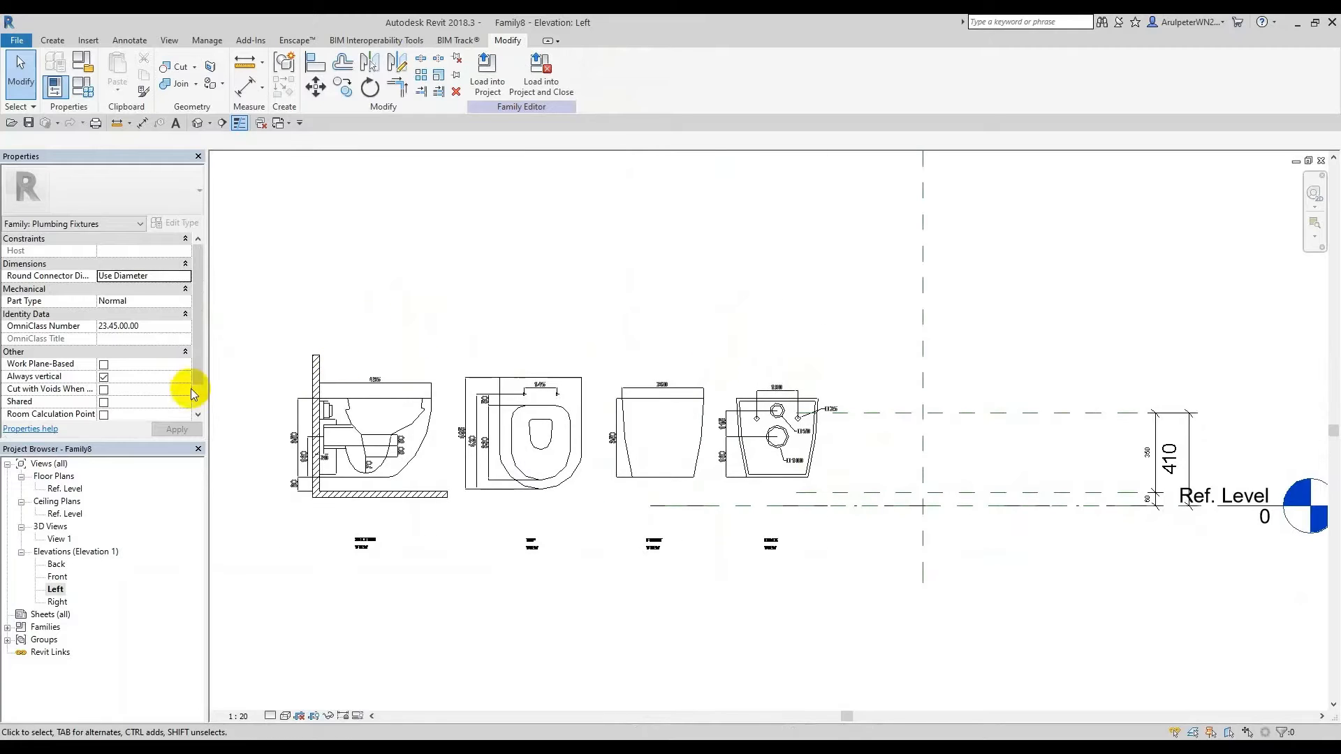
{"action": "left_click", "coordinate": [346, 383]}
{"action": "left_click", "coordinate": [316, 87]}
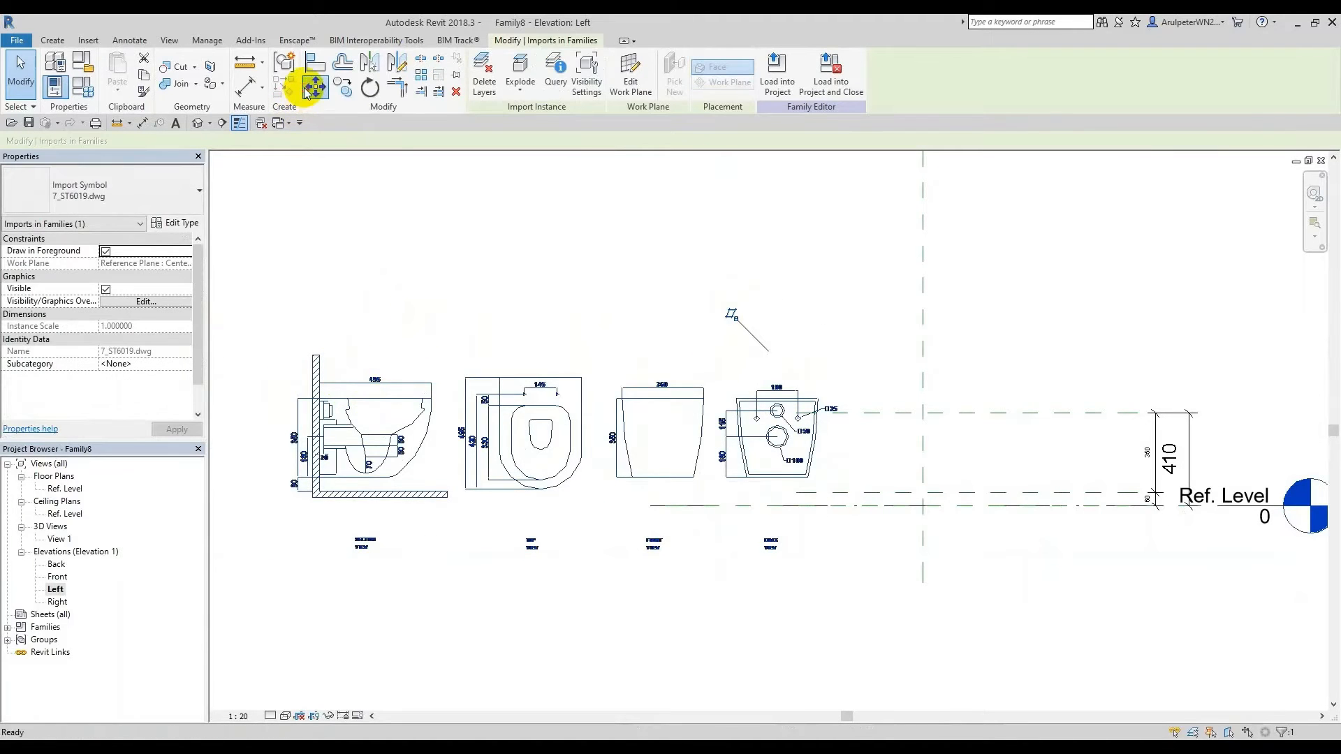
{"action": "scroll", "coordinate": [345, 419], "scroll_direction": "up", "scroll_amount": 5}
{"action": "left_click", "coordinate": [352, 431]}
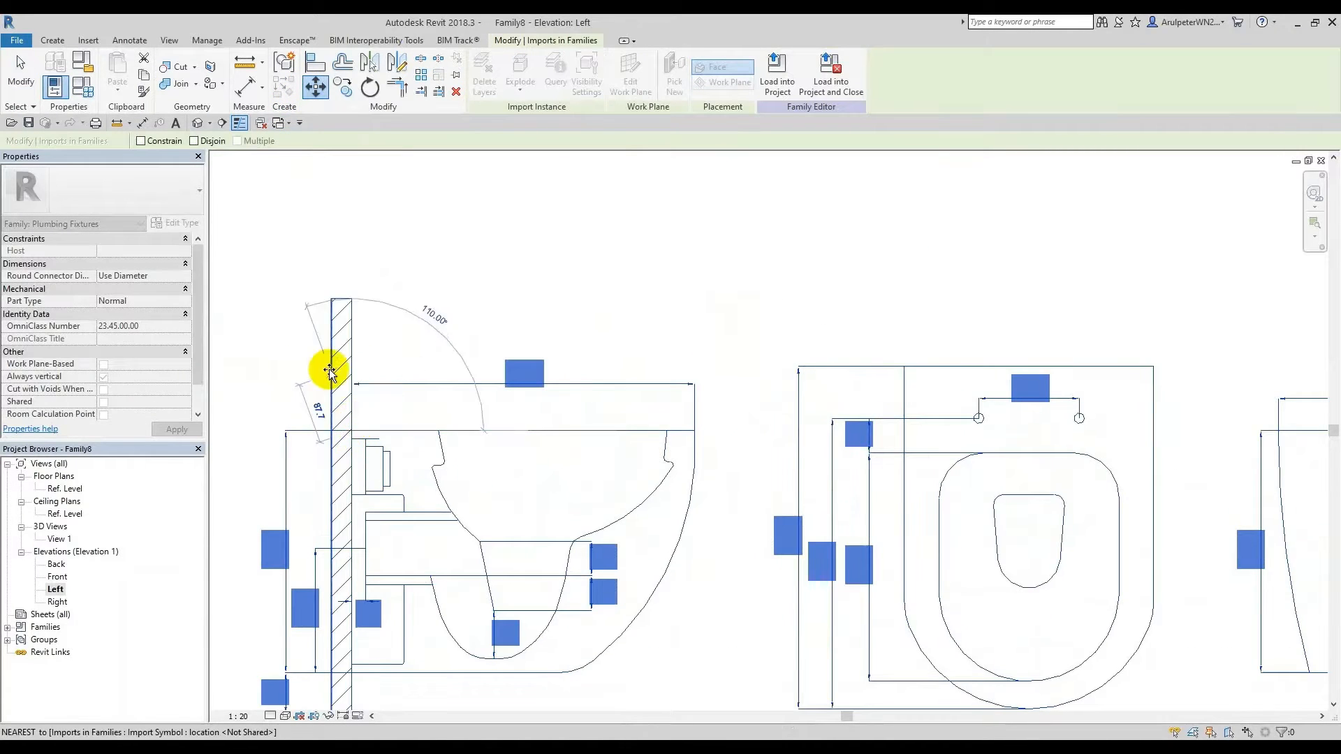
{"action": "scroll", "coordinate": [1257, 464], "scroll_direction": "down", "scroll_amount": 5}
{"action": "scroll", "coordinate": [1188, 399], "scroll_direction": "up", "scroll_amount": 3}
{"action": "left_click", "coordinate": [1133, 421]}
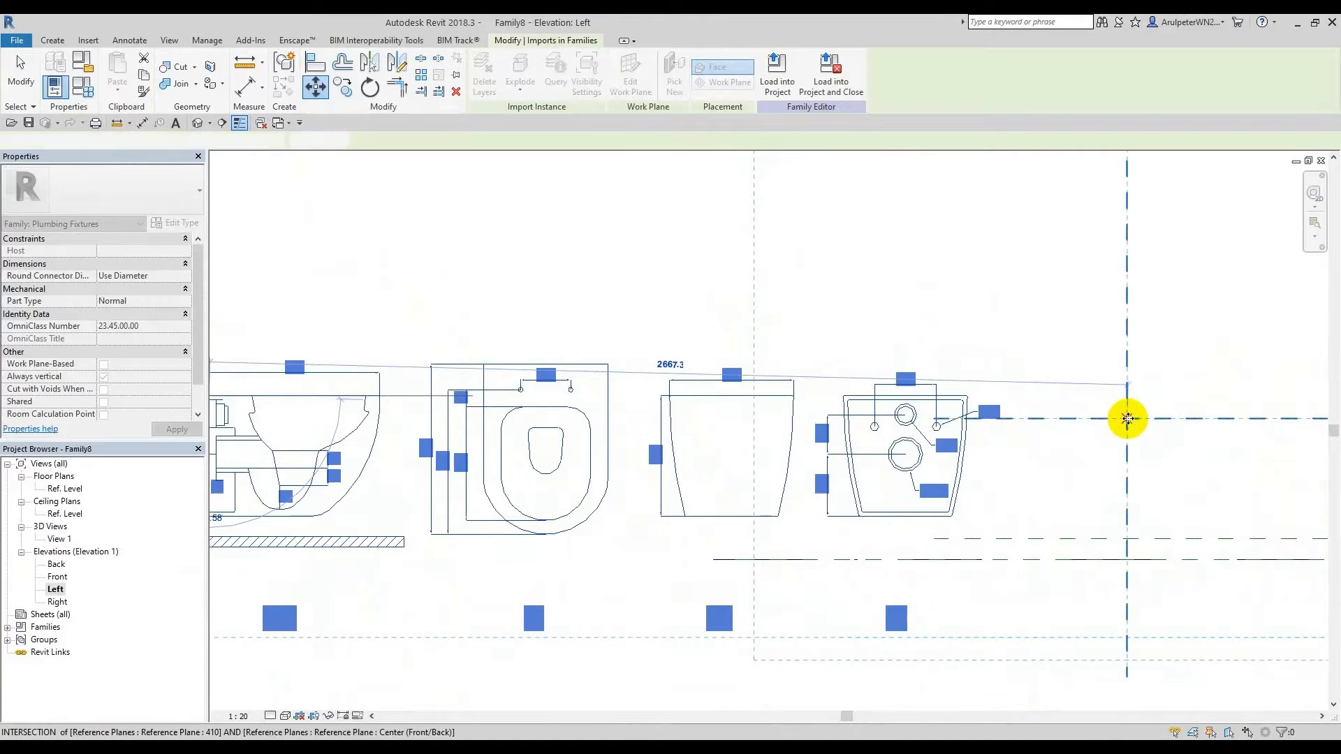
{"action": "scroll", "coordinate": [785, 372], "scroll_direction": "down", "scroll_amount": 3}
{"action": "mouse_move", "coordinate": [1115, 311]}
{"action": "middle_mouse_down"}
{"action": "mouse_move", "coordinate": [533, 443]}
{"action": "mouse_move", "coordinate": [446, 443]}
{"action": "middle_mouse_up"}
{"action": "left_click", "coordinate": [688, 405]}
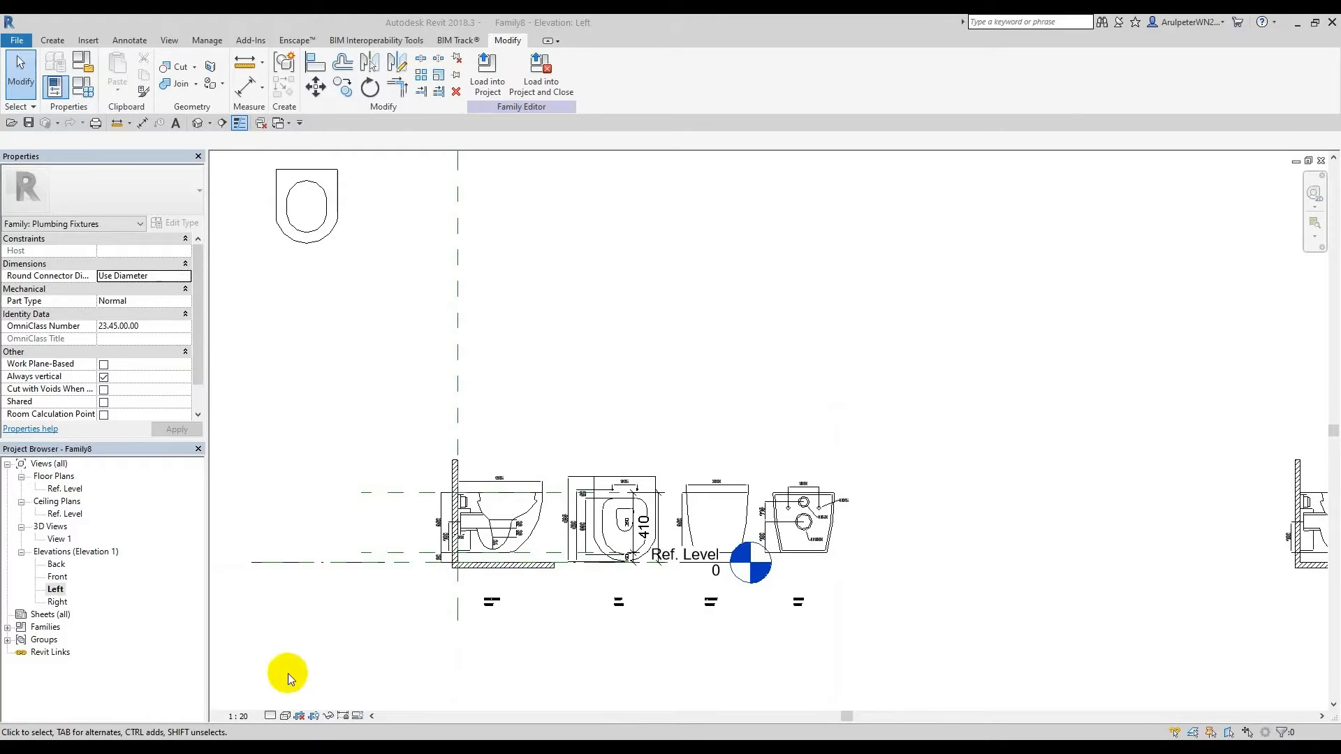
Step: Open the Ref. Level floor plan and check the properties of the vertical centre reference plane
{"action": "left_click", "coordinate": [65, 489]}
{"action": "double_click", "coordinate": [66, 489]}
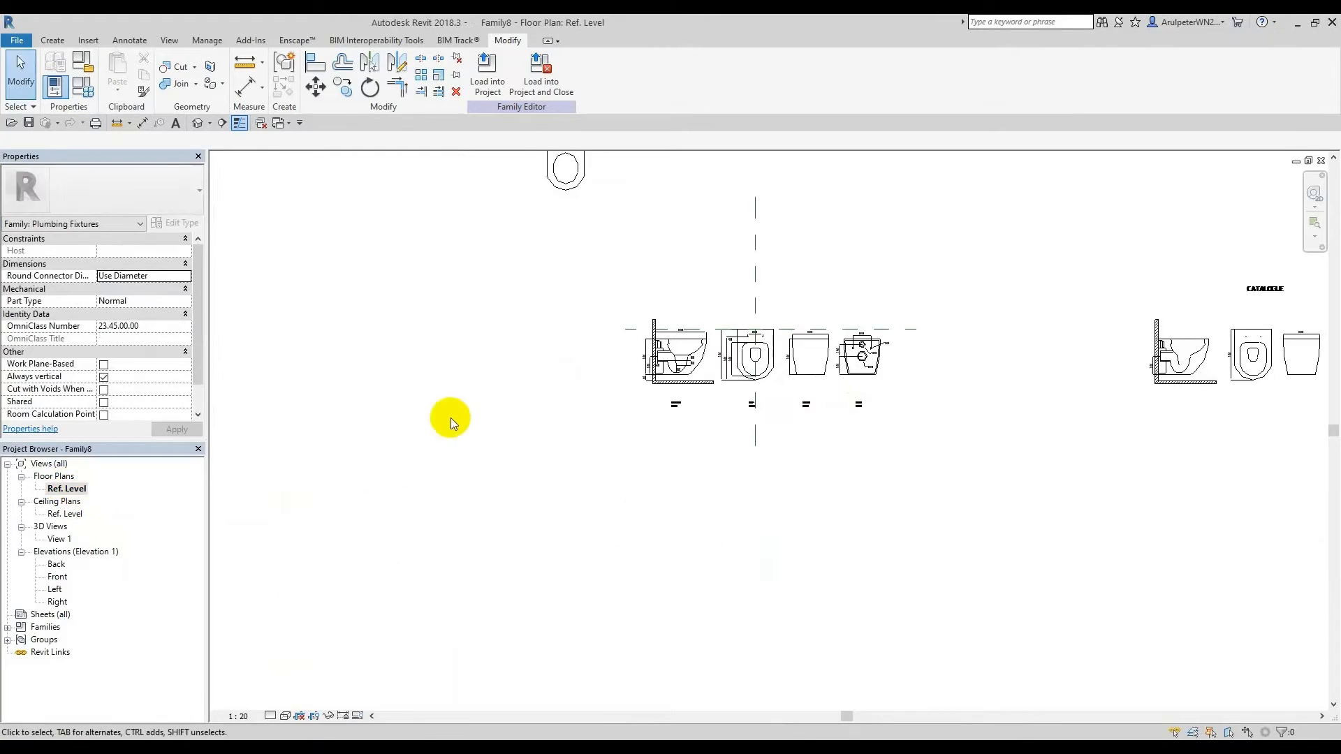
{"action": "scroll", "coordinate": [795, 304], "scroll_direction": "up", "scroll_amount": 5}
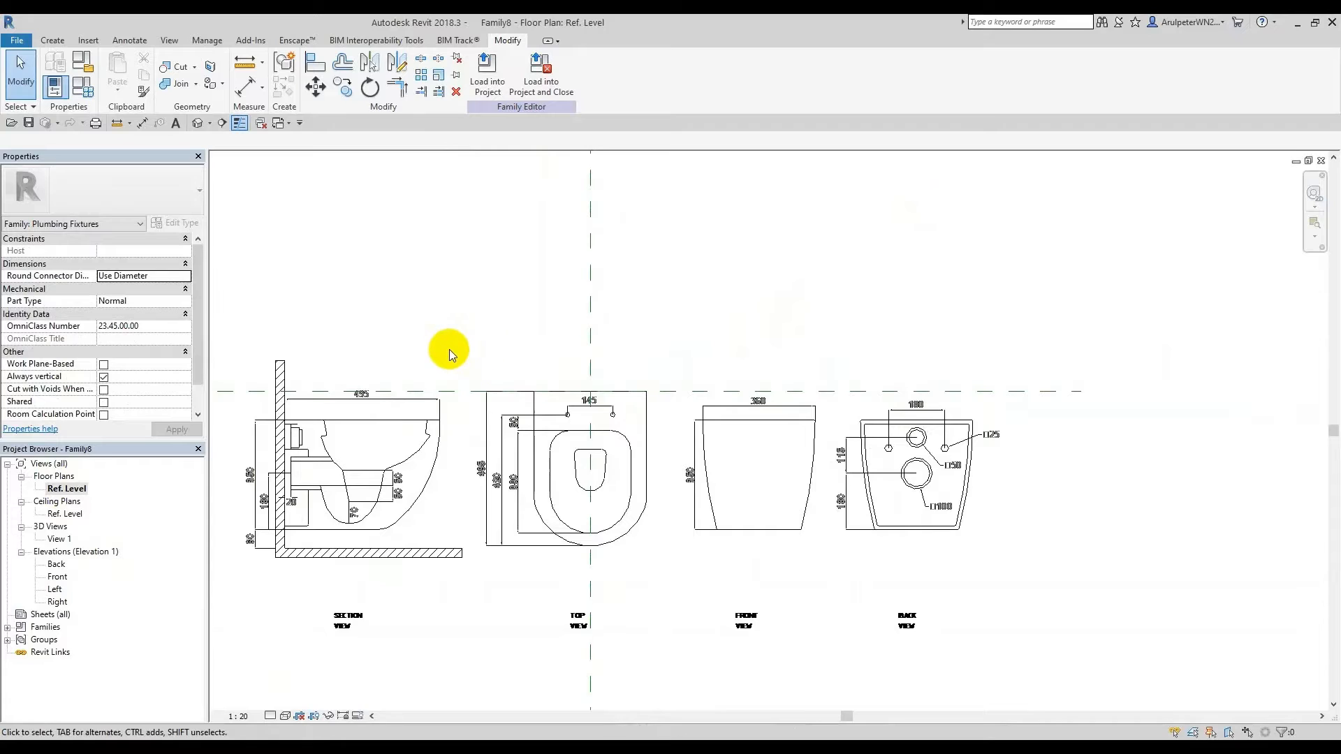
{"action": "middle_click_drag", "start_coordinate": [450, 349], "coordinate": [451, 380]}
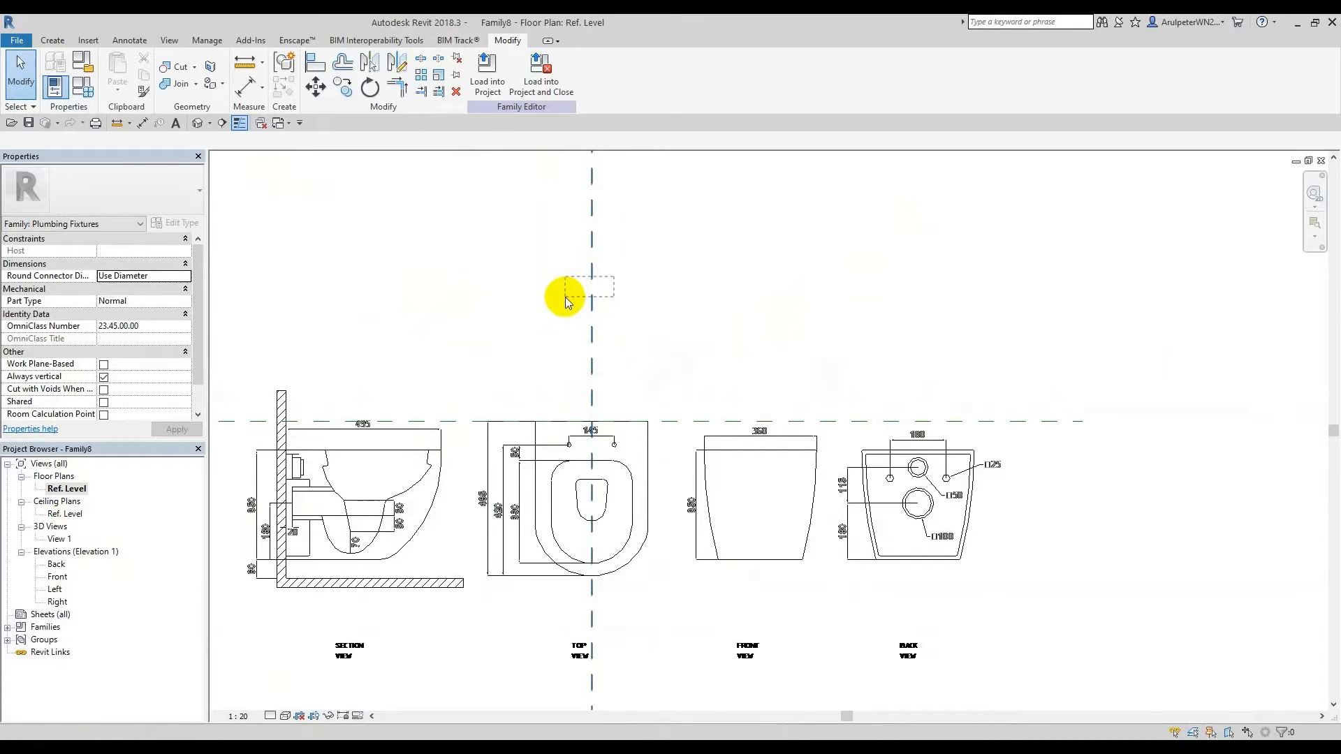
{"action": "left_click", "coordinate": [590, 294]}
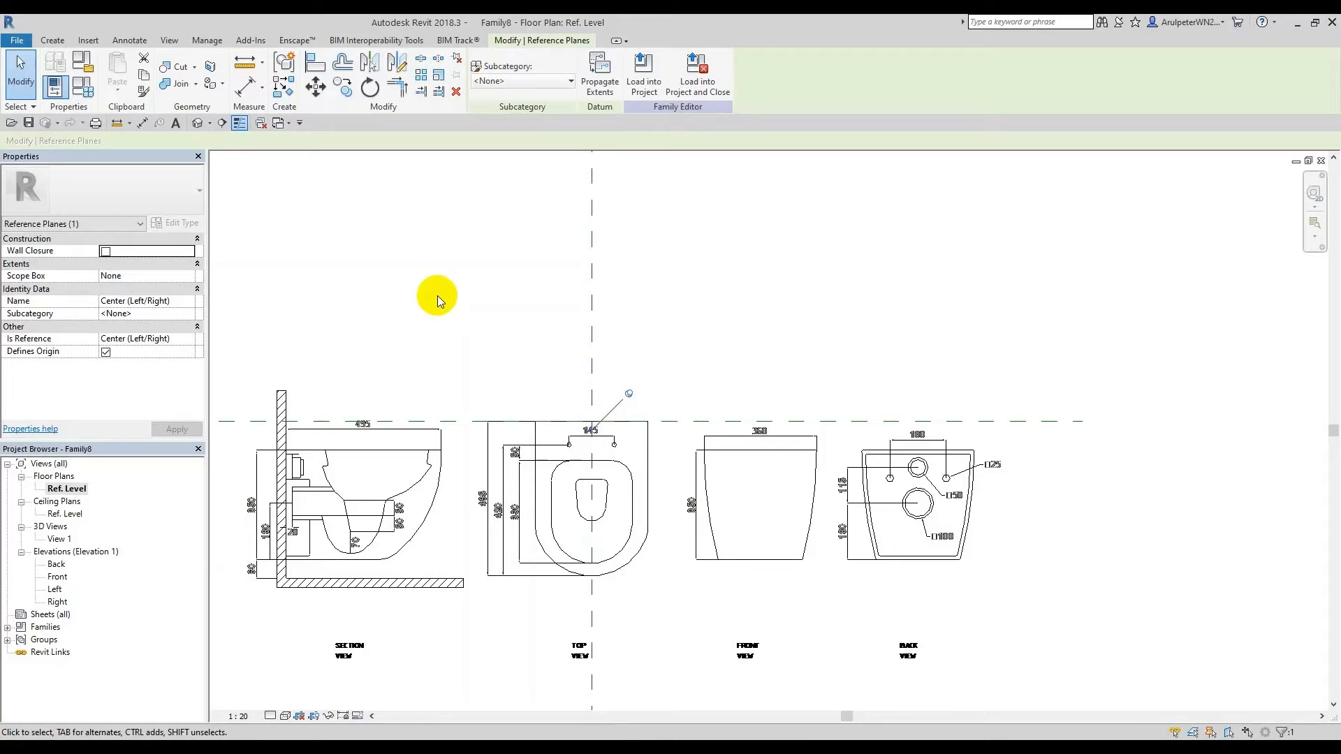
{"action": "left_click", "coordinate": [430, 295]}
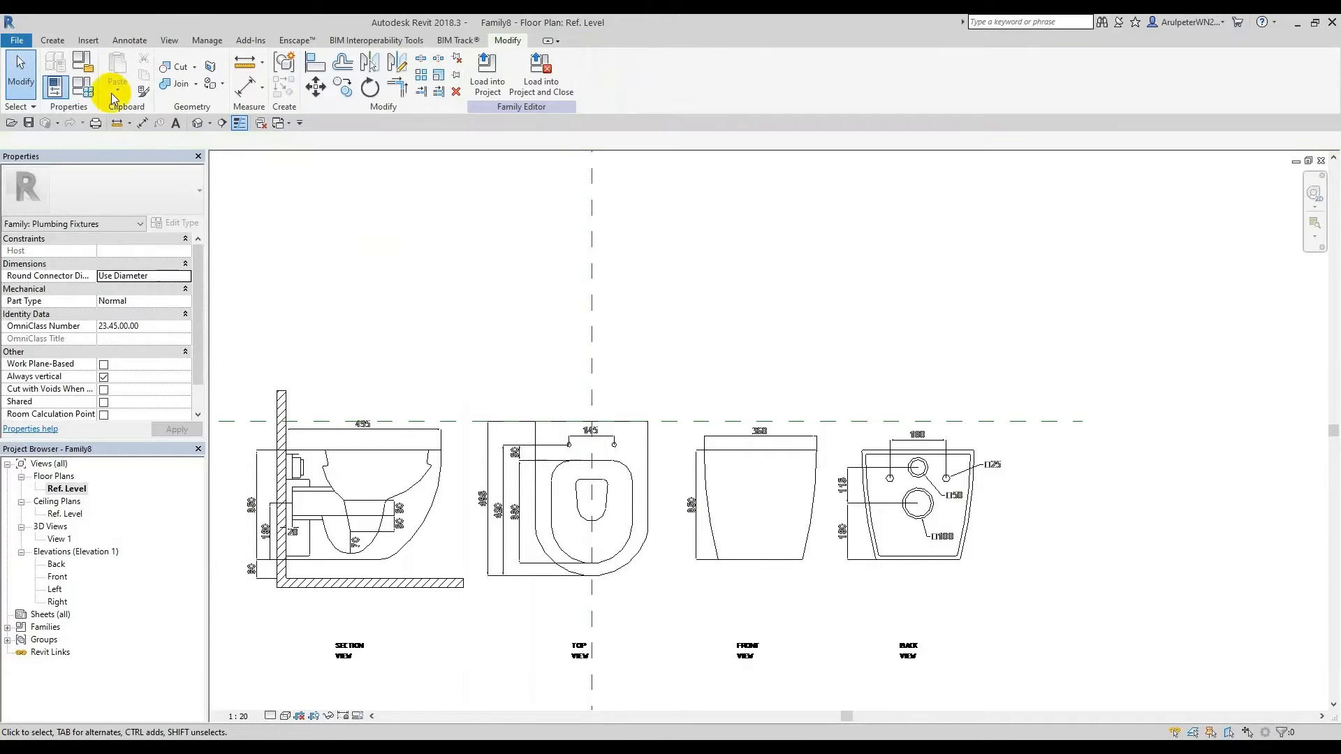
Step: Start a new reference plane and create a Reference Planes subcategory named RP1 for it
{"action": "left_click", "coordinate": [63, 44]}
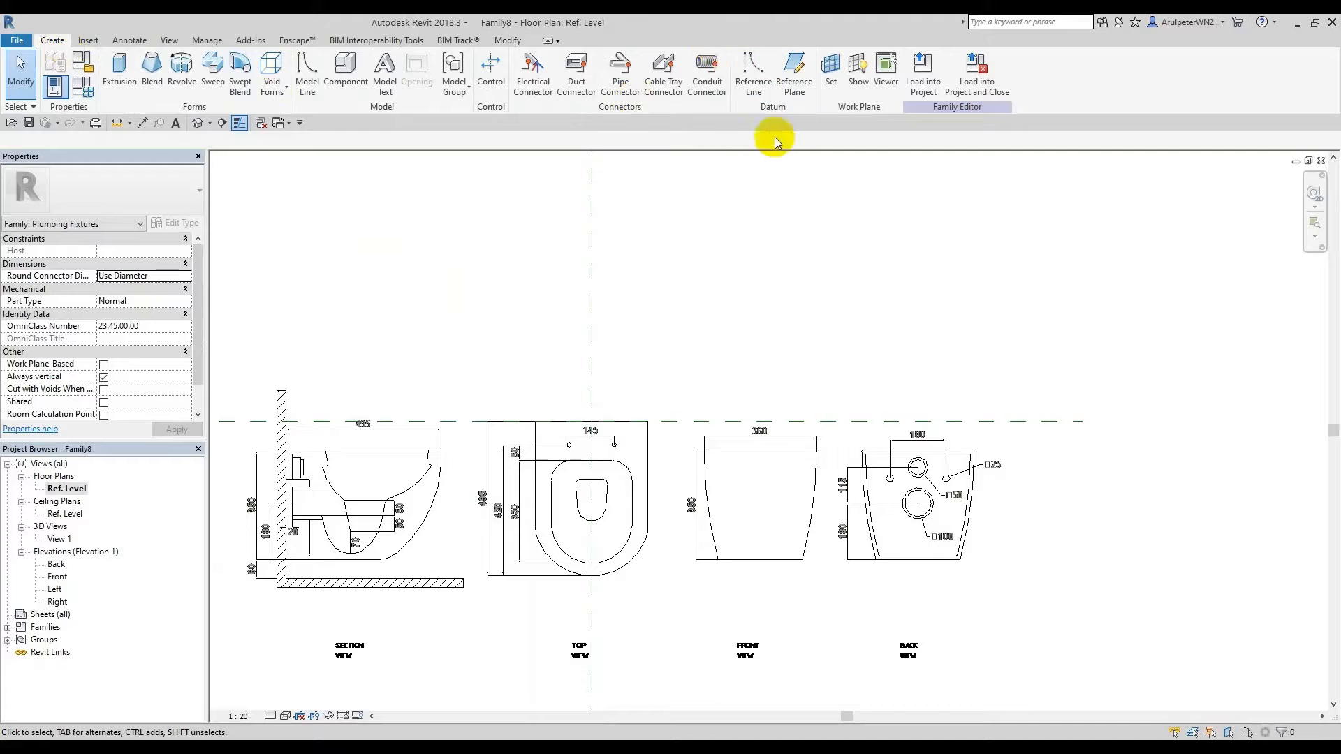
{"action": "left_click", "coordinate": [790, 94]}
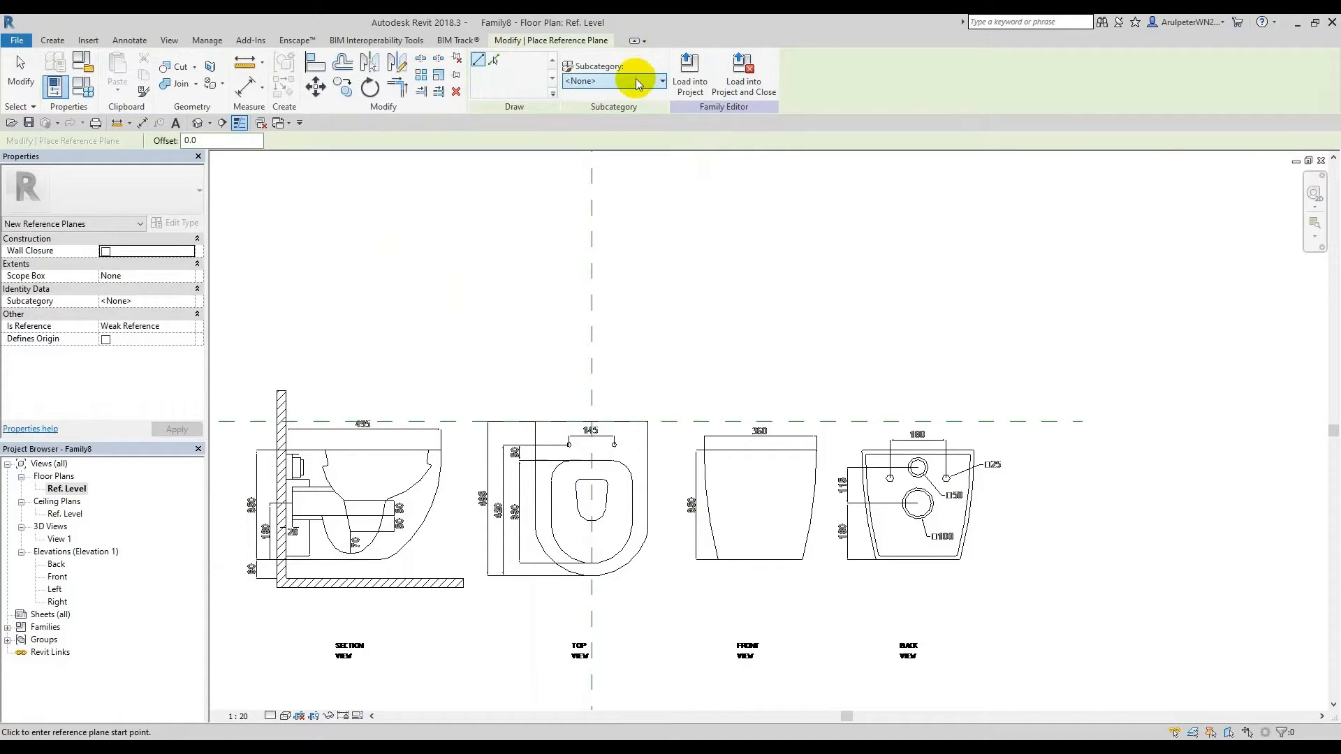
{"action": "left_click", "coordinate": [635, 81]}
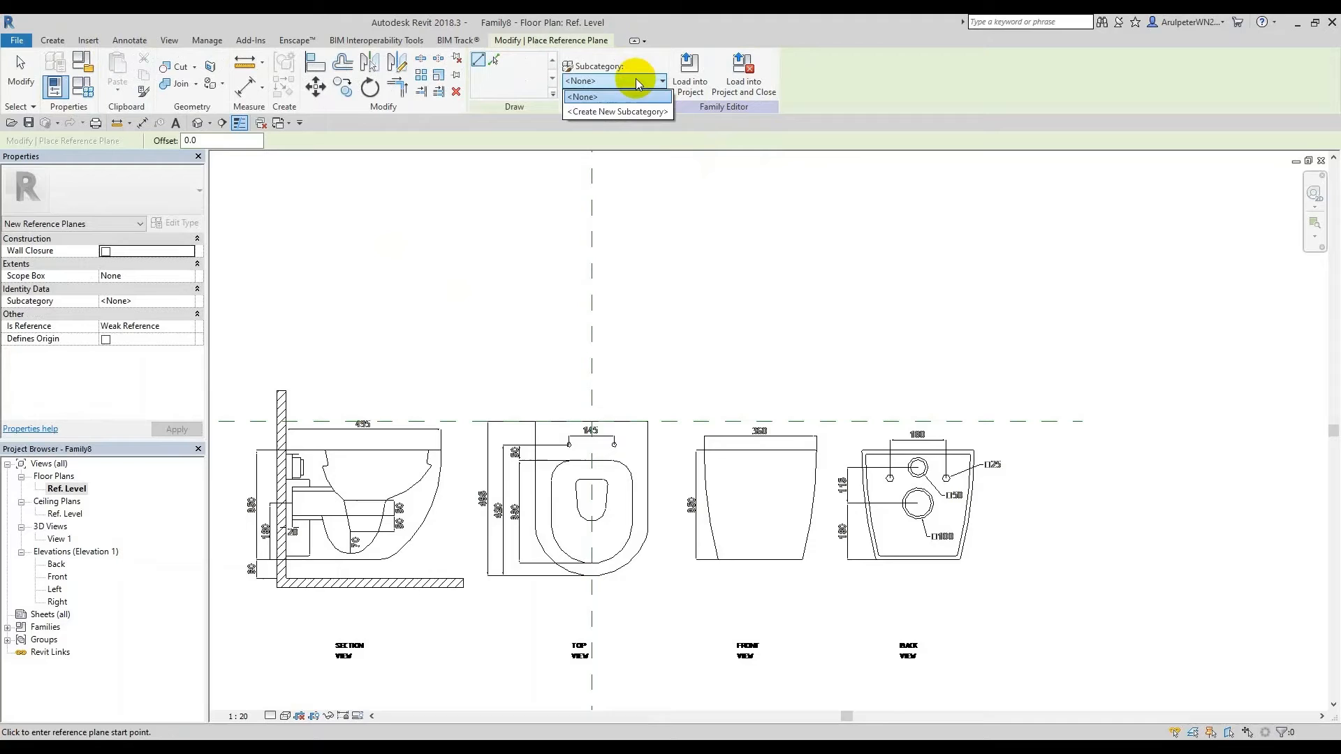
{"action": "left_click", "coordinate": [597, 113]}
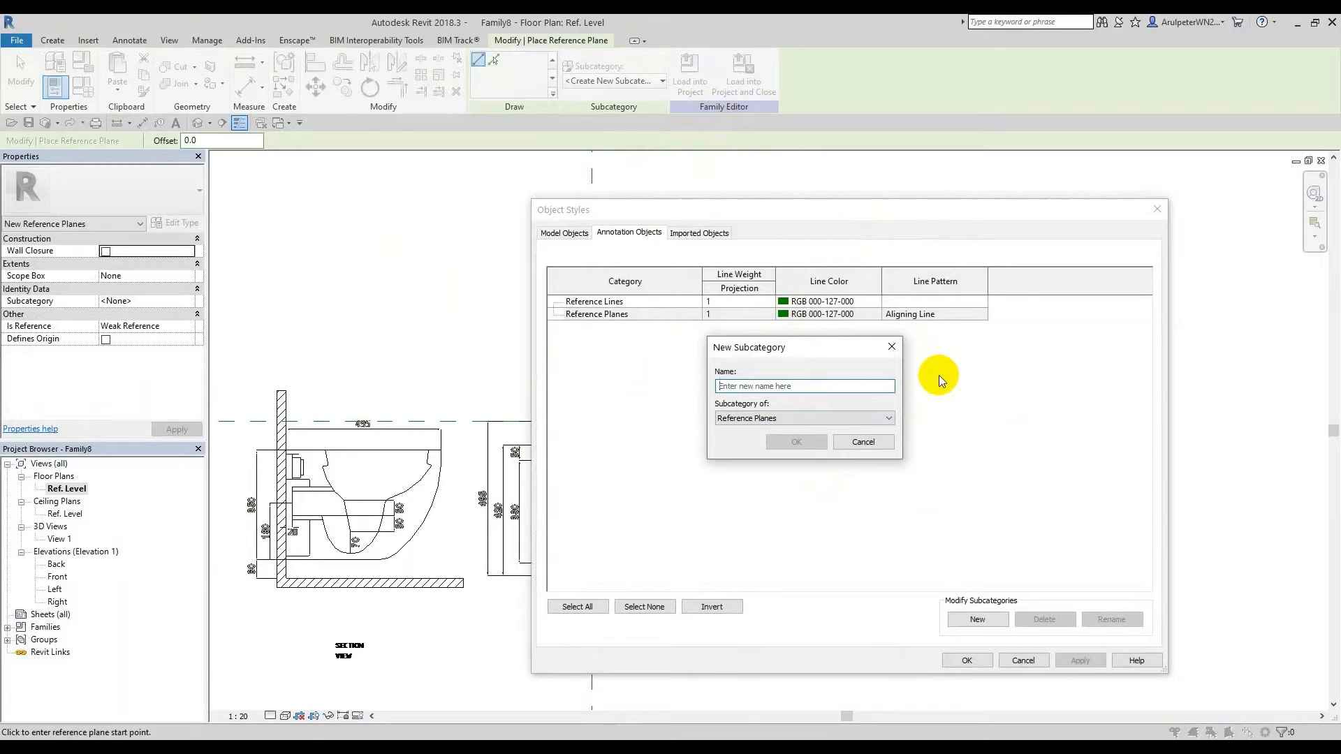
{"action": "type", "text": "RP1"}
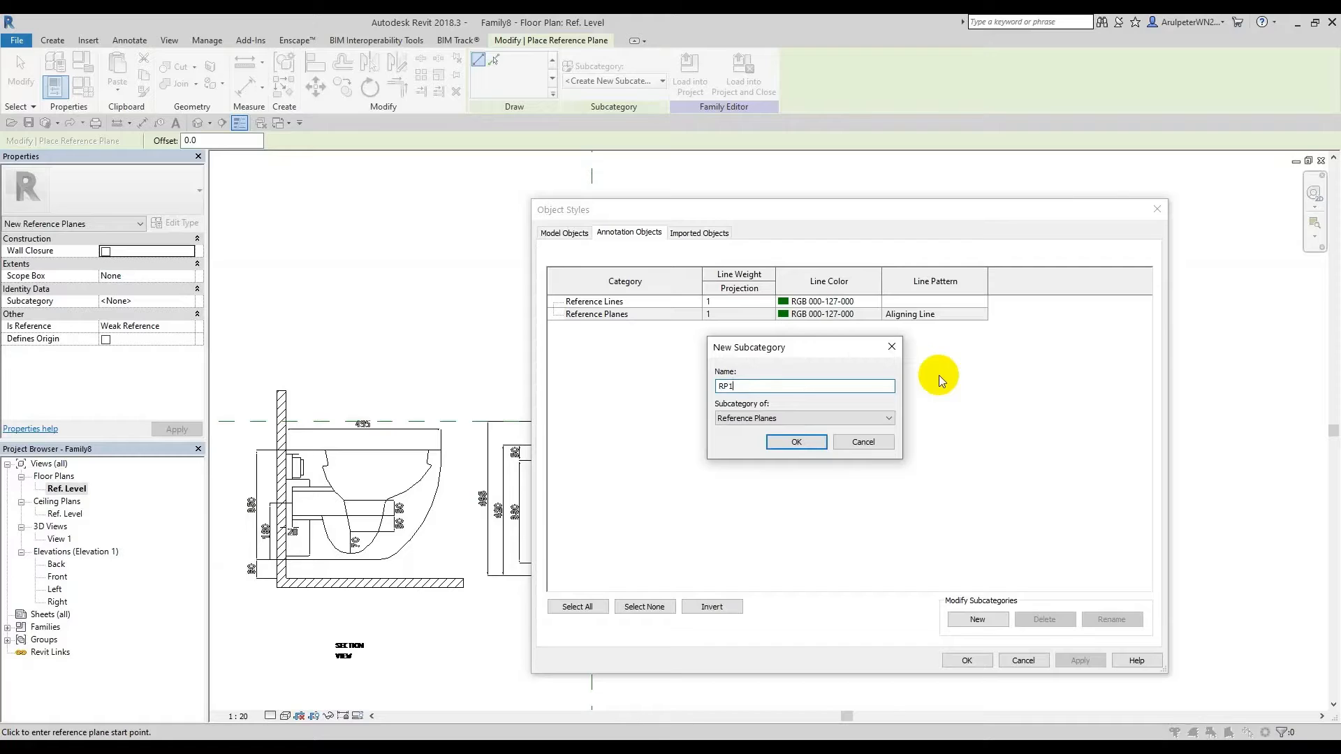
{"action": "key", "text": "Return"}
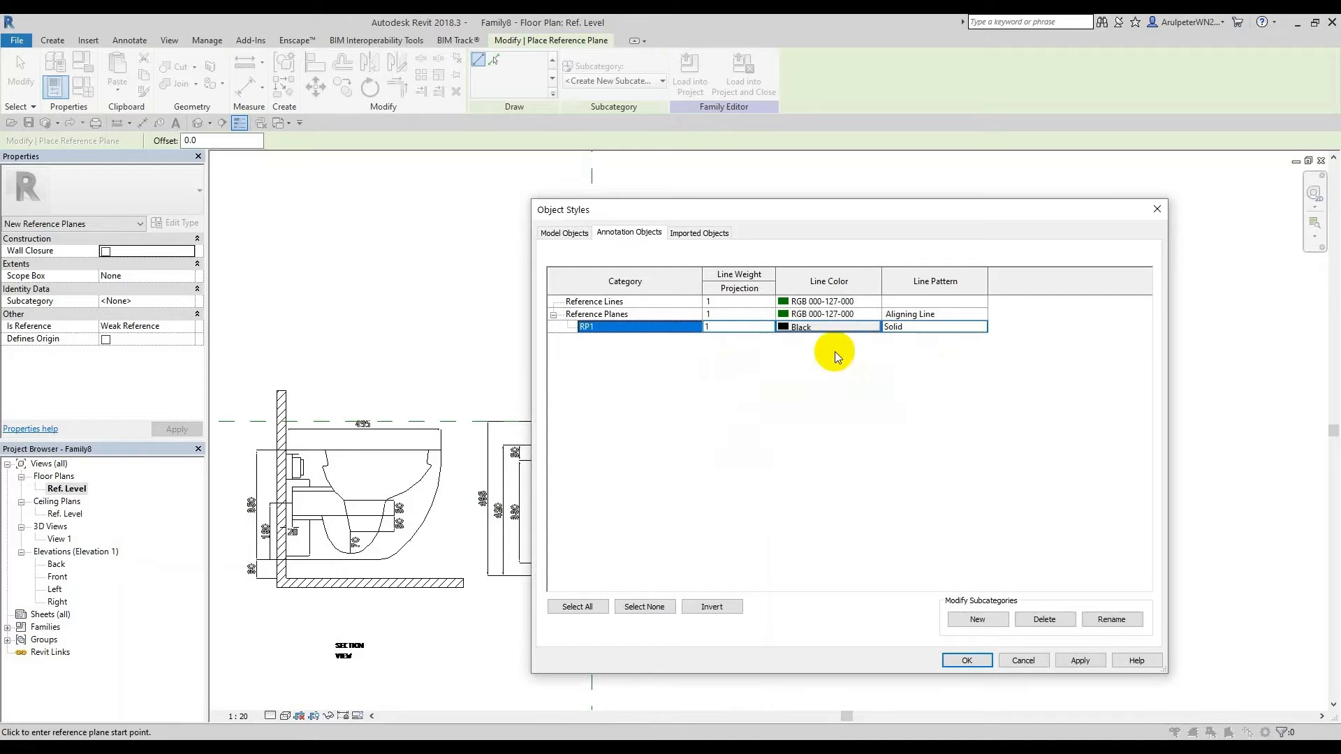
Step: Set the RP1 subcategory's line color to Red and its line pattern to Aligning Line, and apply the object styles
{"action": "left_click", "coordinate": [820, 327]}
{"action": "left_click", "coordinate": [704, 357]}
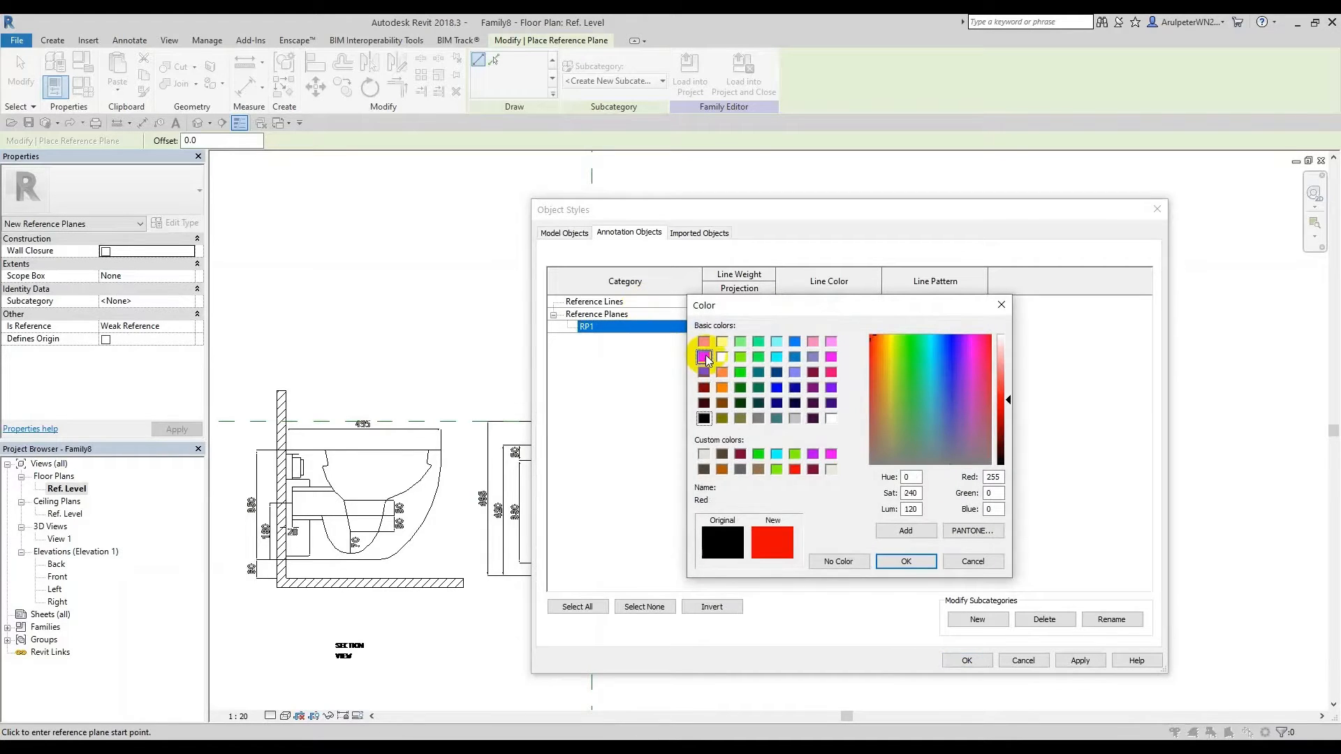
{"action": "left_click", "coordinate": [906, 561]}
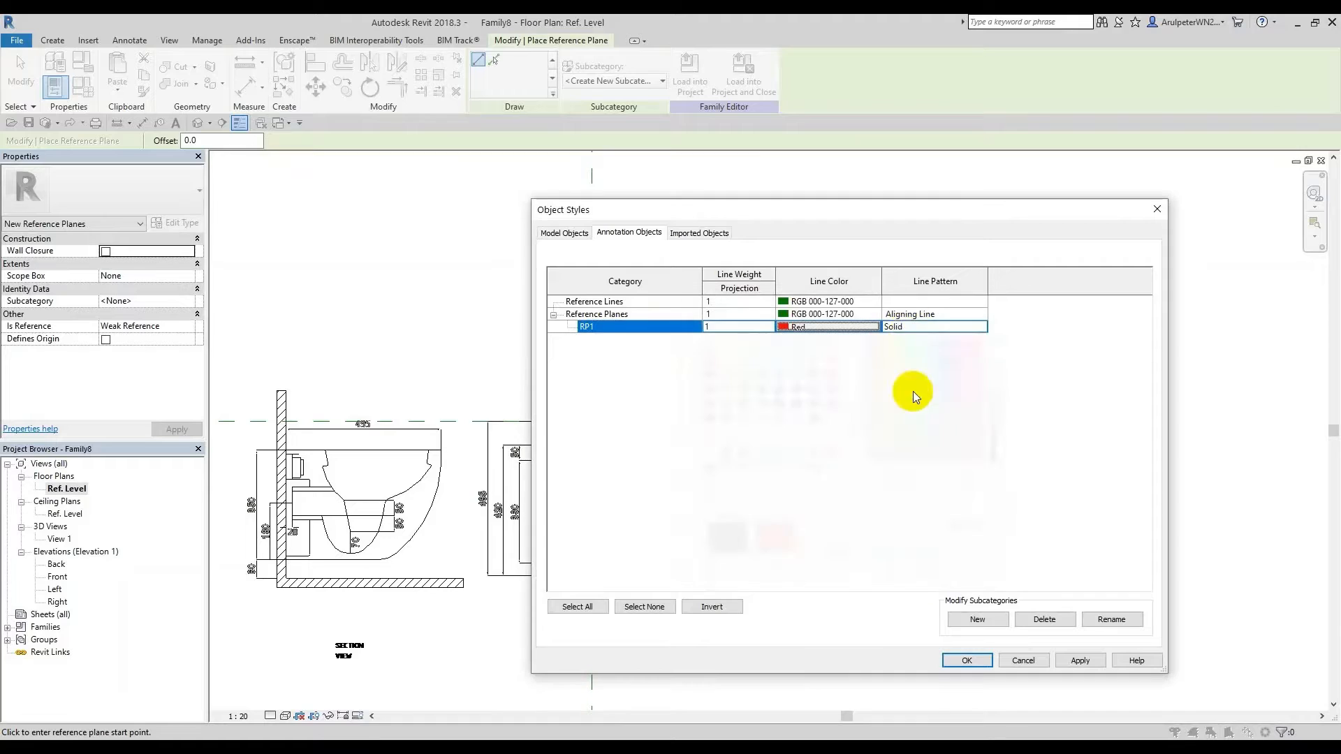
{"action": "left_click", "coordinate": [937, 326]}
{"action": "type", "text": "Aligning Line"}
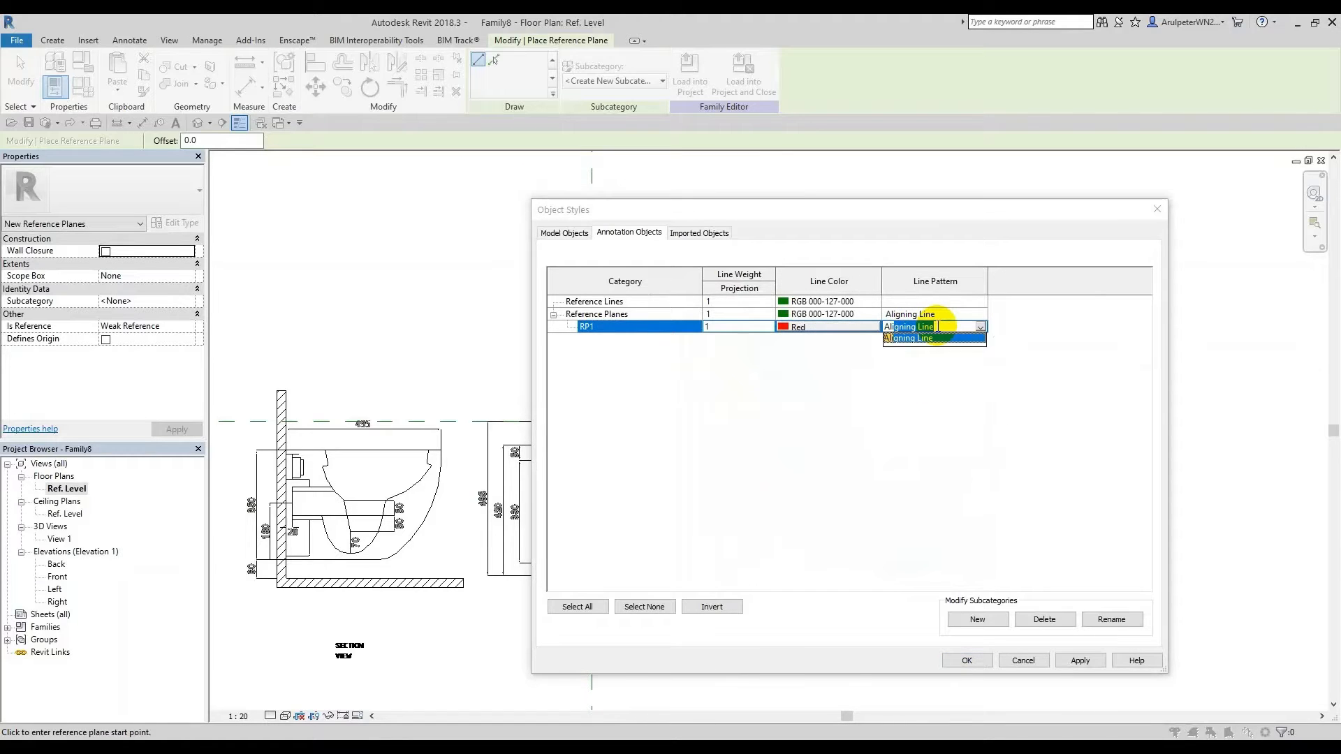
{"action": "key", "text": "Return"}
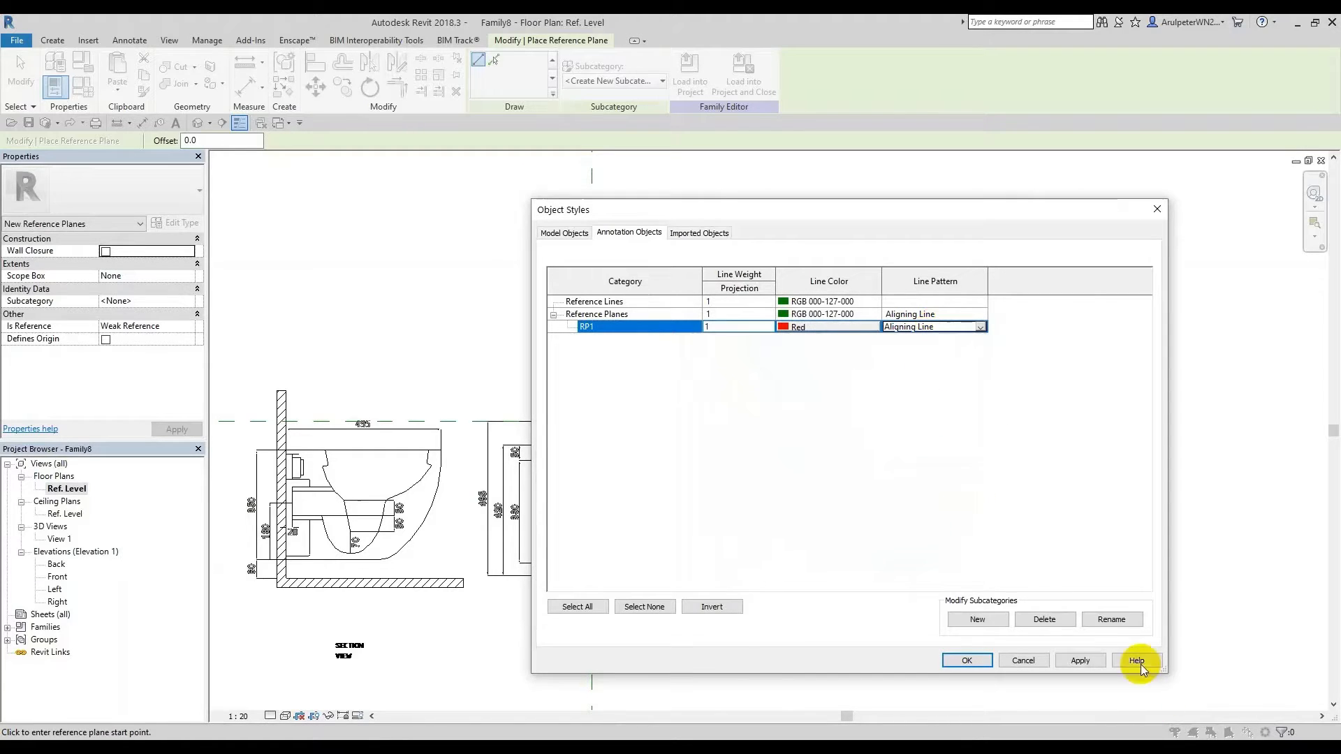
{"action": "left_click", "coordinate": [1082, 661]}
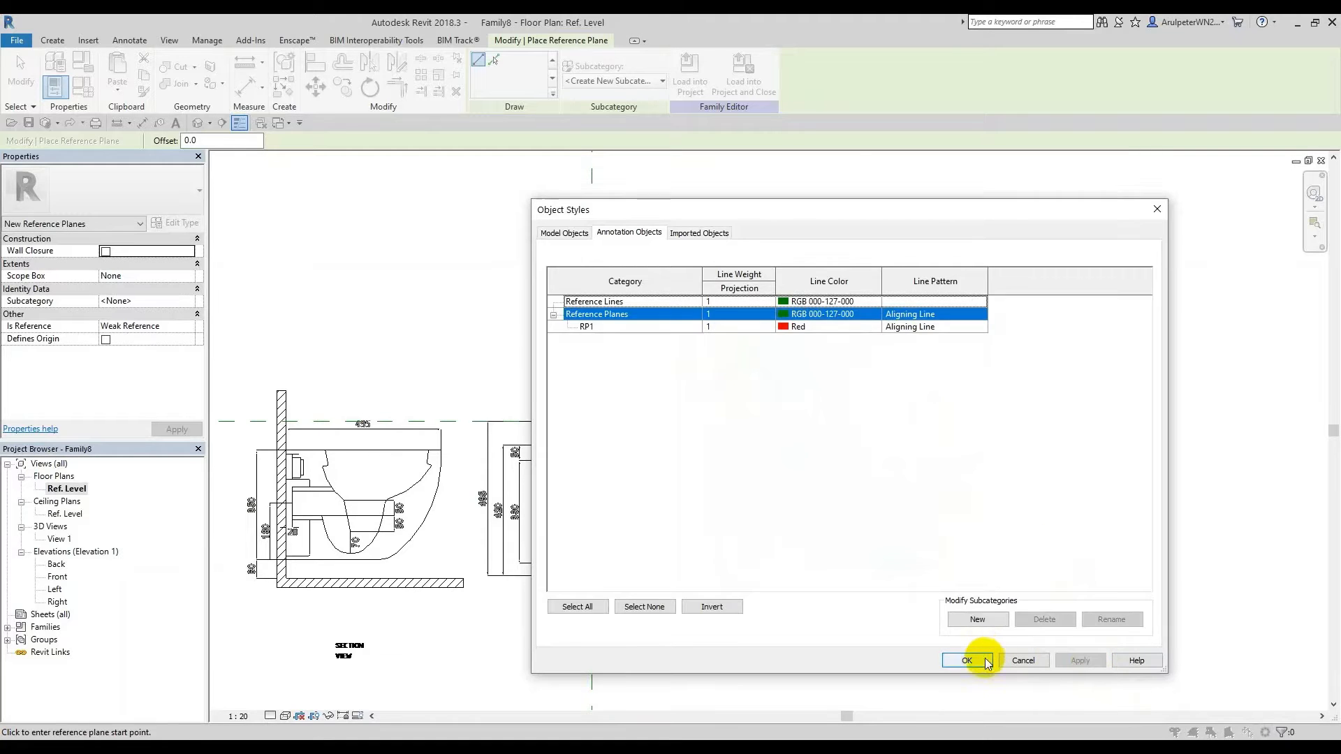
{"action": "left_click", "coordinate": [975, 660]}
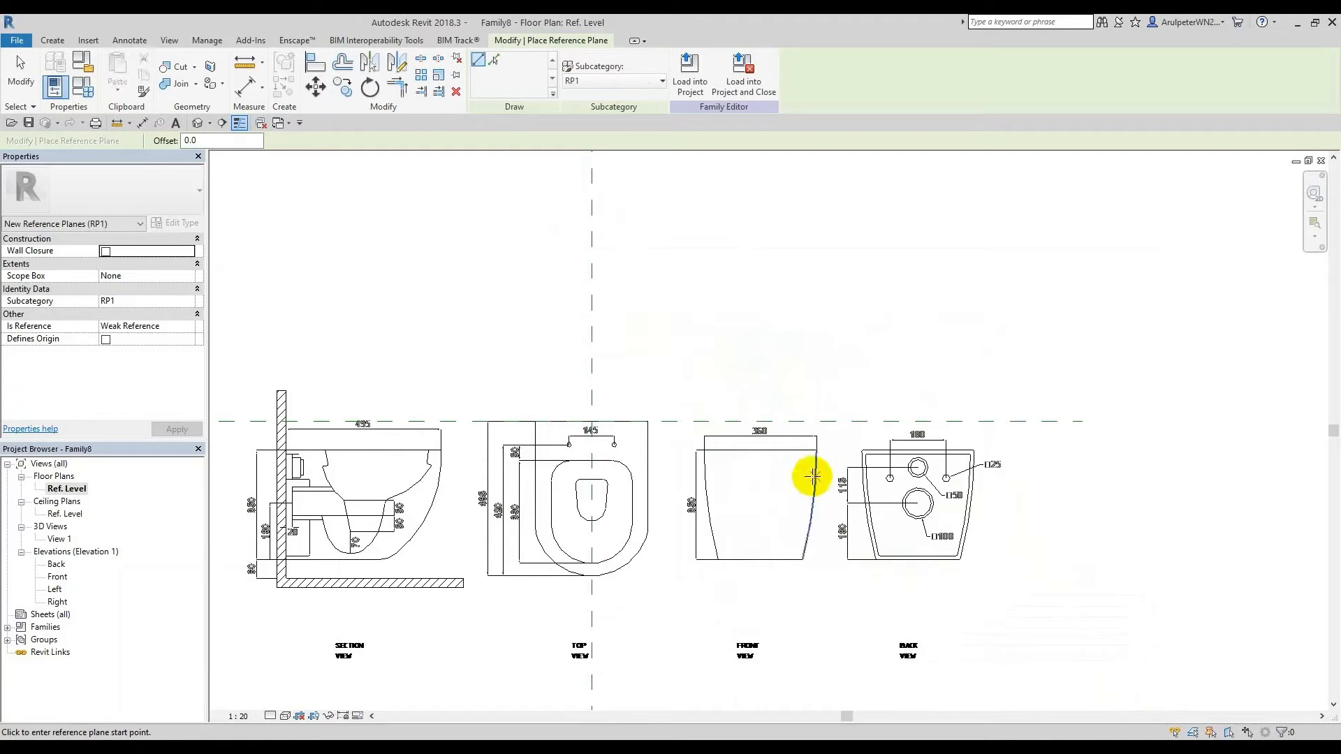
Step: Draw a vertical RP1 reference plane through the top view, offset 150 mm to the right of Center (Left/Right)
{"action": "scroll", "coordinate": [797, 465], "scroll_direction": "up", "scroll_amount": 3}
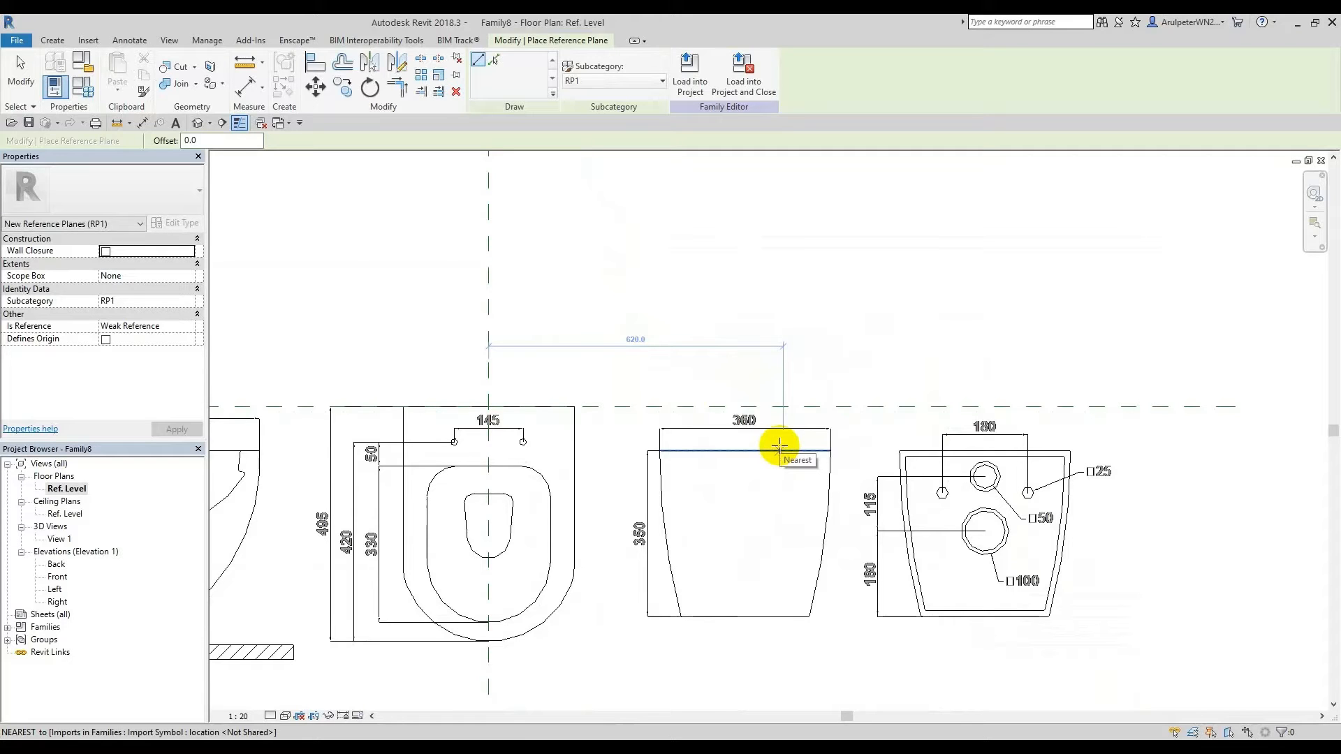
{"action": "left_click", "coordinate": [190, 141]}
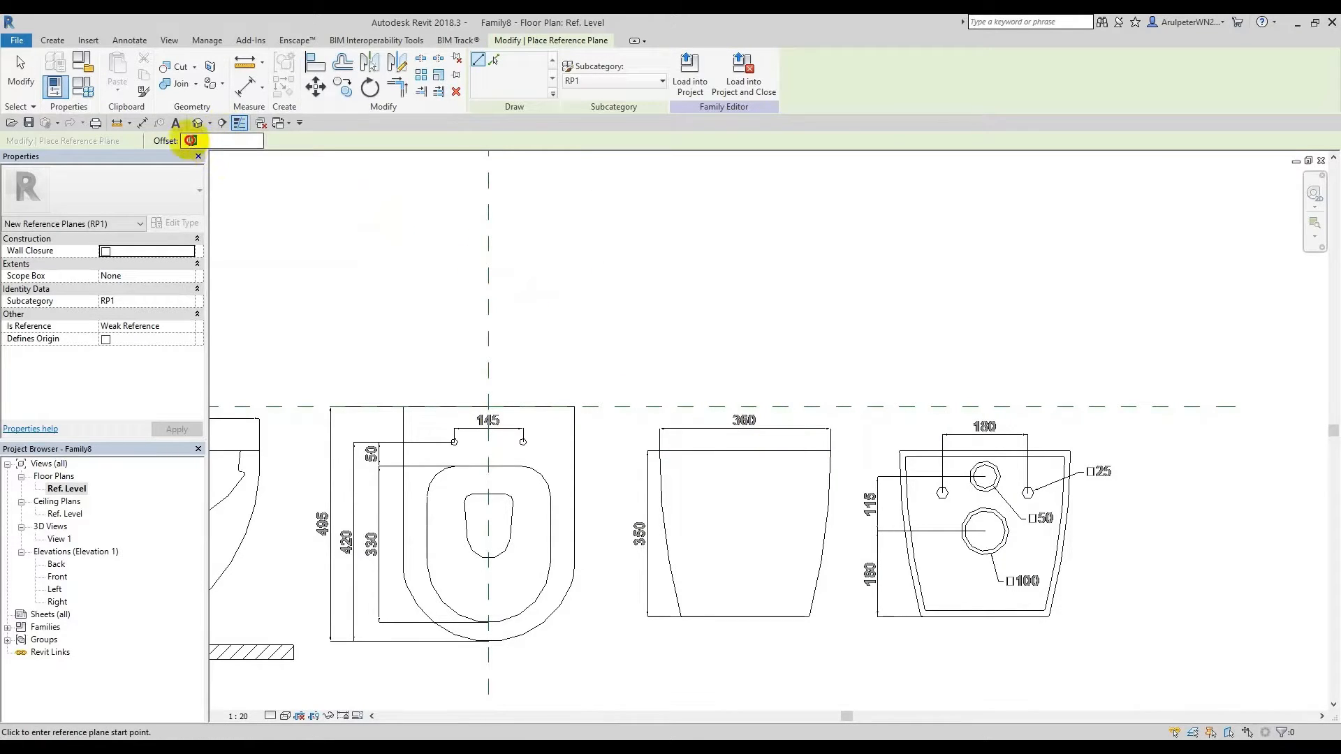
{"action": "type", "text": "150"}
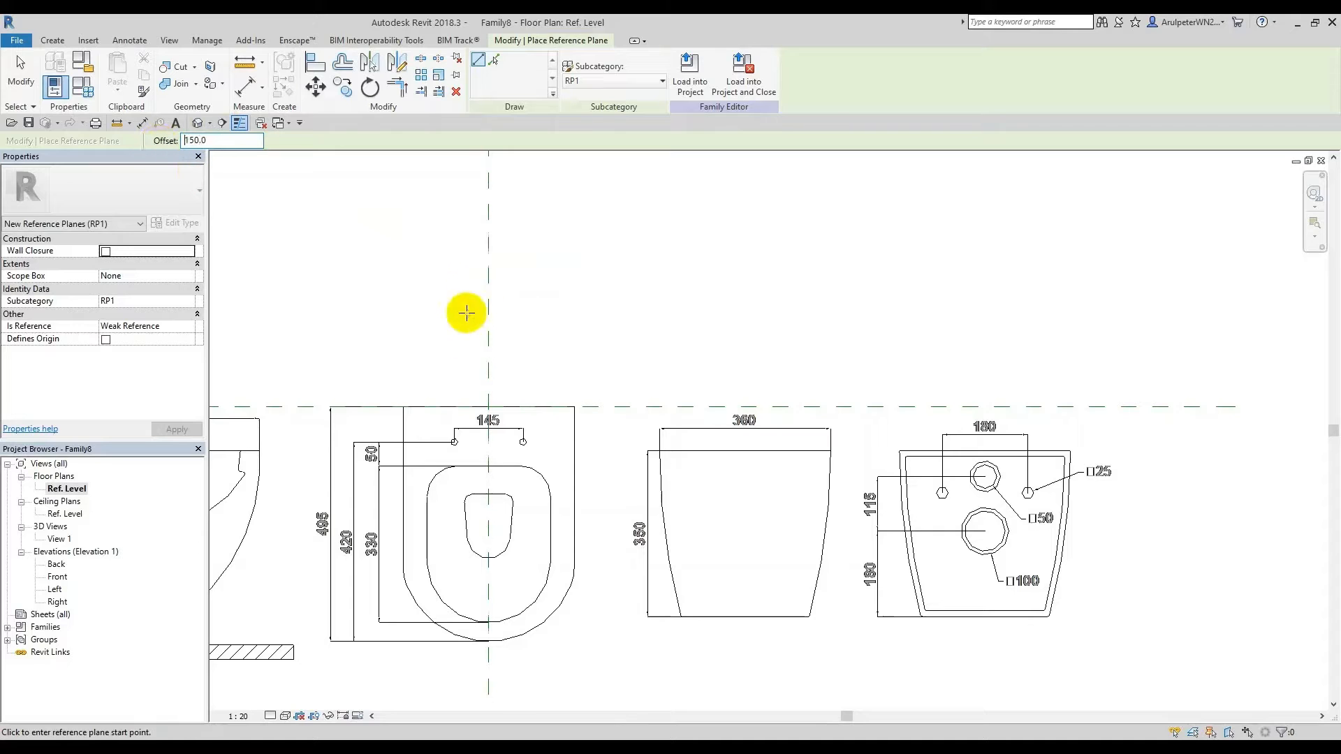
{"action": "left_click", "coordinate": [489, 268]}
{"action": "scroll", "coordinate": [494, 344], "scroll_direction": "down", "scroll_amount": 2}
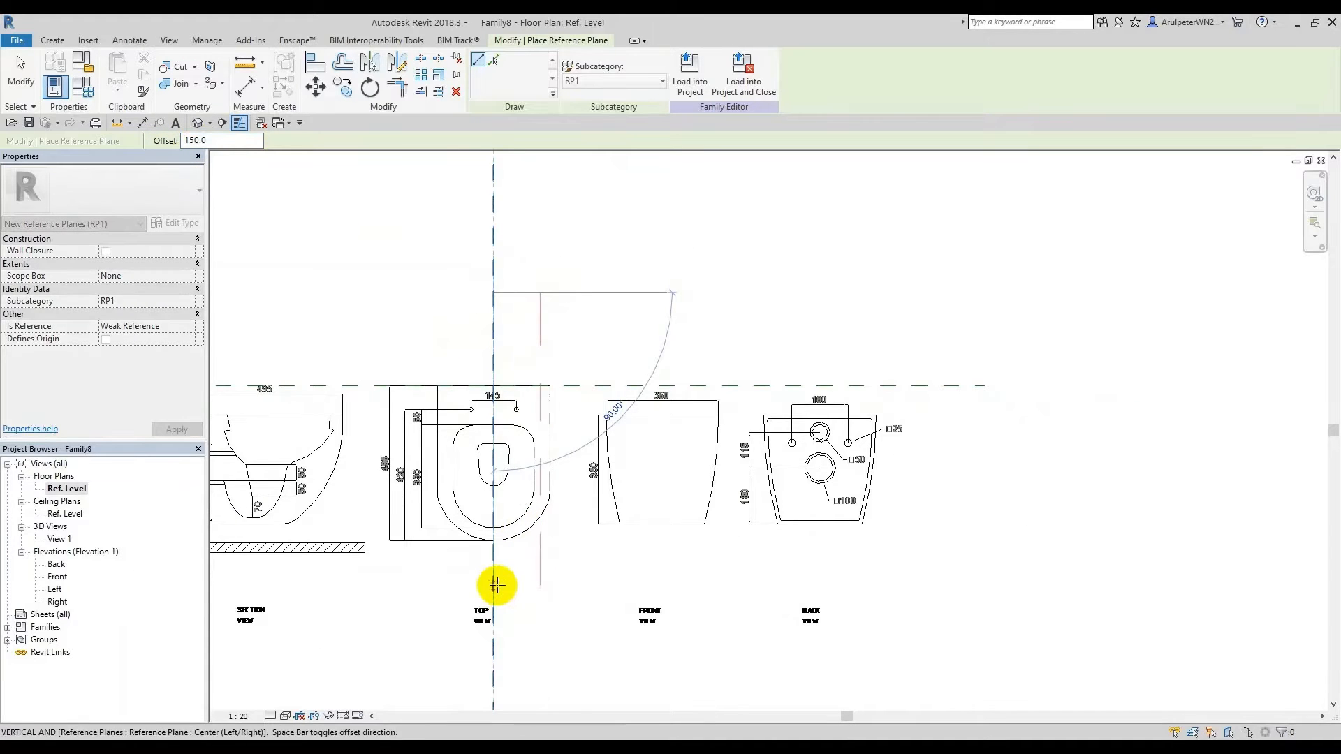
{"action": "key", "text": "Escape"}
{"action": "key", "text": "Escape"}
Step: Mirror the new RP1 reference plane about the Center (Left/Right) plane
{"action": "middle_click_drag", "start_coordinate": [574, 384], "coordinate": [709, 394]}
{"action": "left_click", "coordinate": [676, 328]}
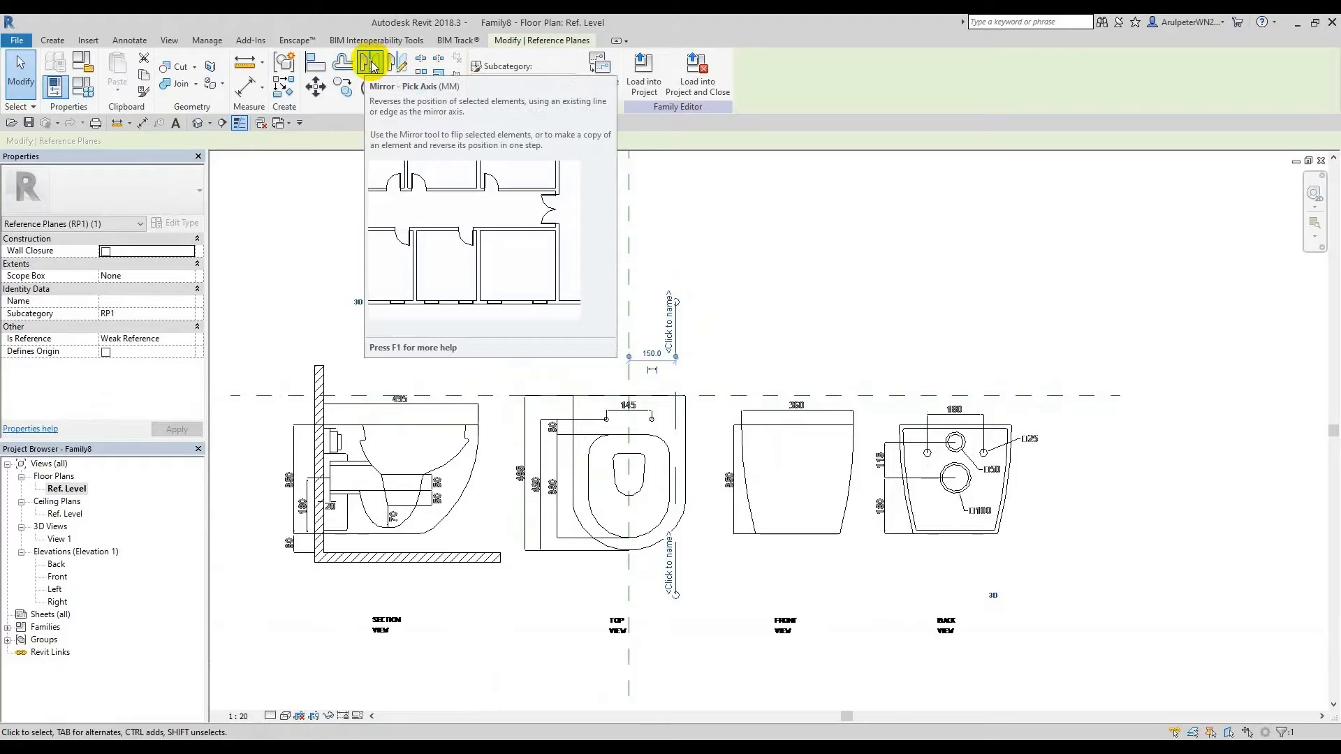
{"action": "left_click", "coordinate": [371, 64]}
{"action": "left_click", "coordinate": [628, 241]}
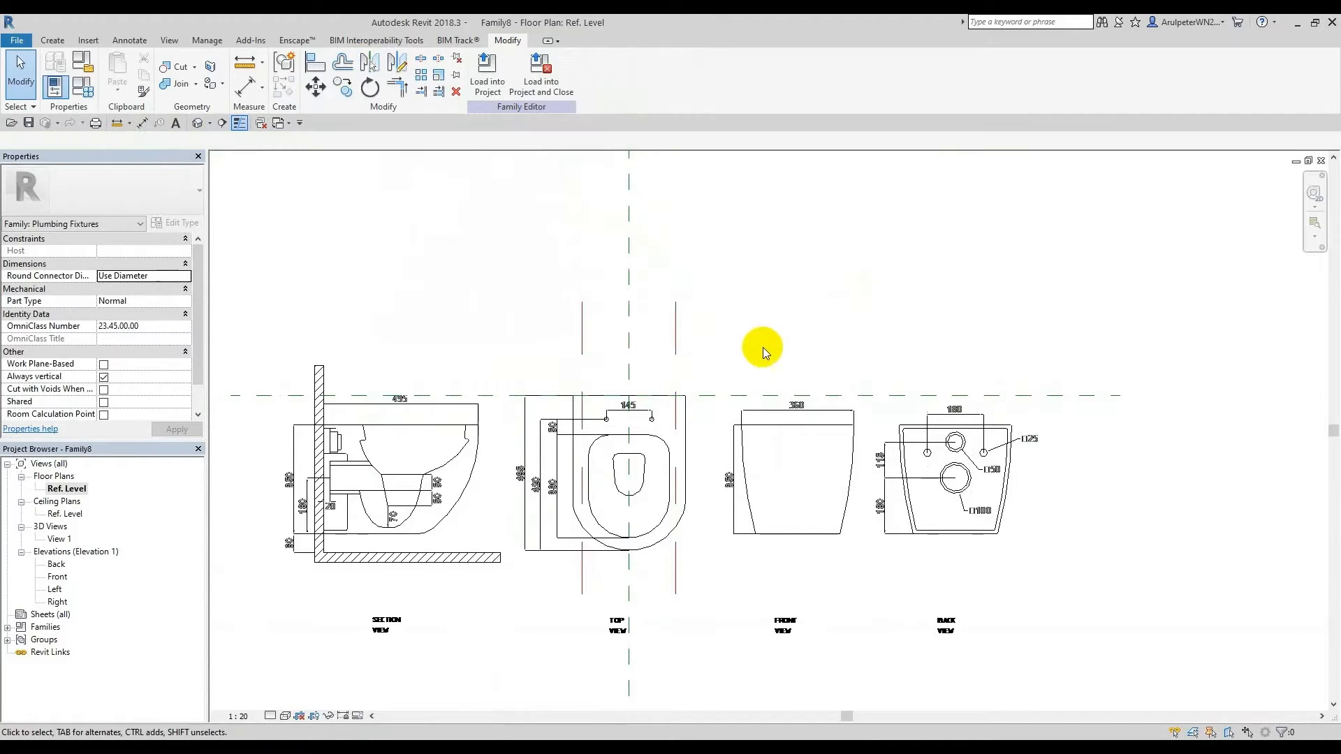
Step: Dimension the two RP1 planes and Center (Left/Right) in one continuous string above the top view, and apply the EQ constraint
{"action": "key", "text": "d"}
{"action": "key", "text": "i"}
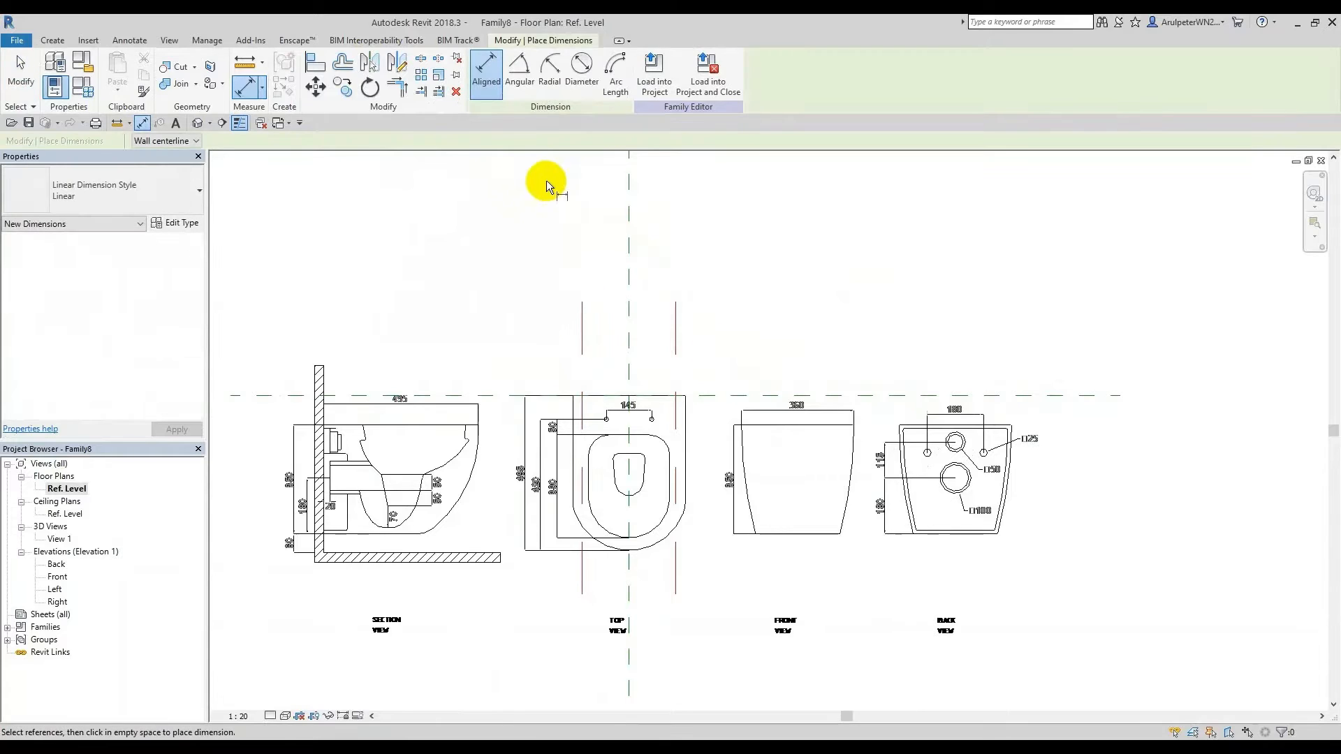
{"action": "left_click", "coordinate": [582, 321]}
{"action": "left_click", "coordinate": [628, 329]}
{"action": "left_click", "coordinate": [675, 329]}
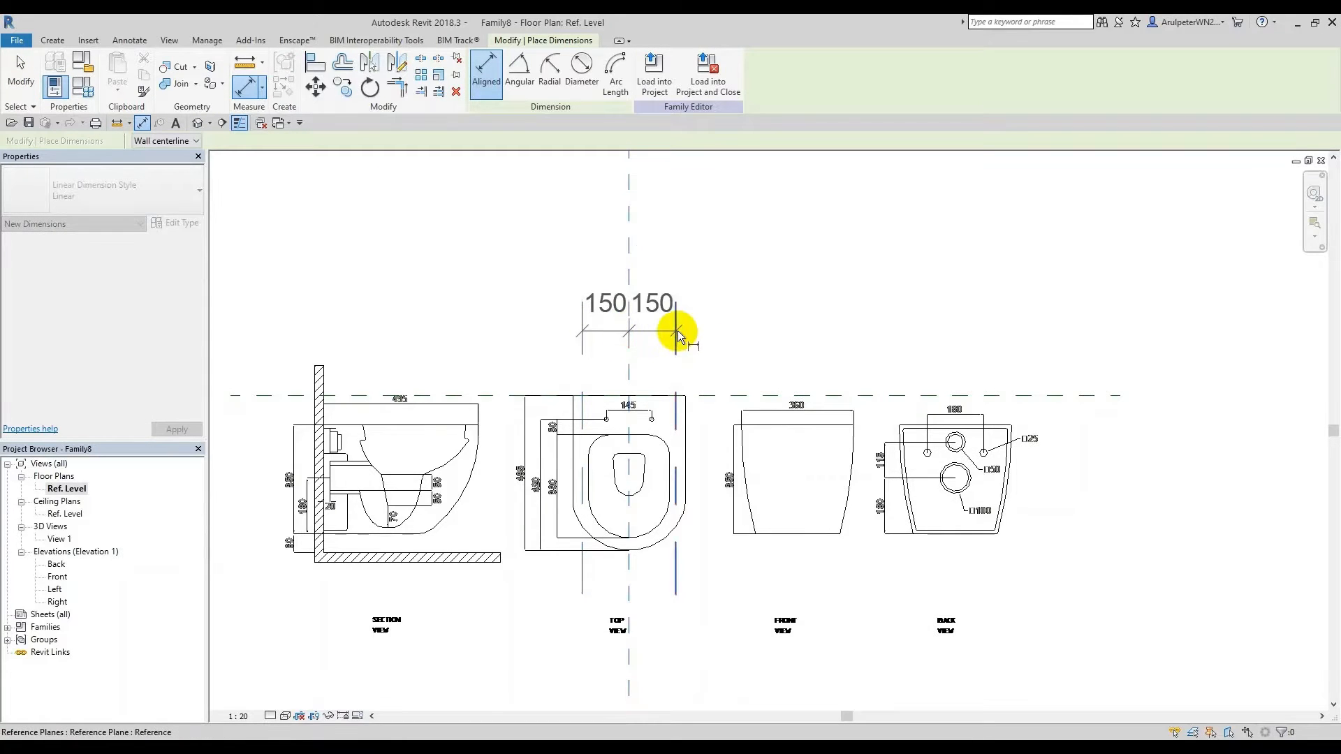
{"action": "scroll", "coordinate": [677, 328], "scroll_direction": "down", "scroll_amount": 2}
{"action": "middle_click_drag", "start_coordinate": [723, 254], "coordinate": [711, 339]}
{"action": "scroll", "coordinate": [711, 339], "scroll_direction": "up", "scroll_amount": 1}
{"action": "left_click", "coordinate": [701, 359]}
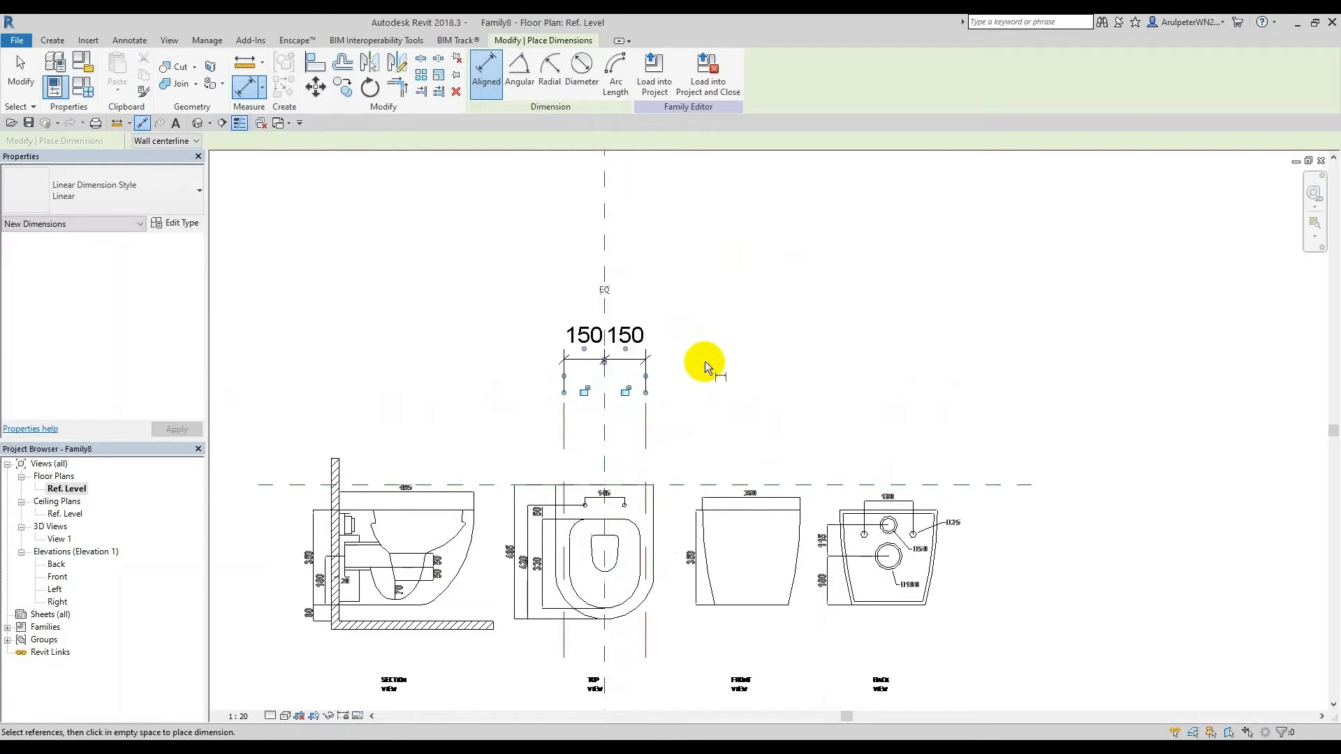
{"action": "left_click", "coordinate": [605, 298]}
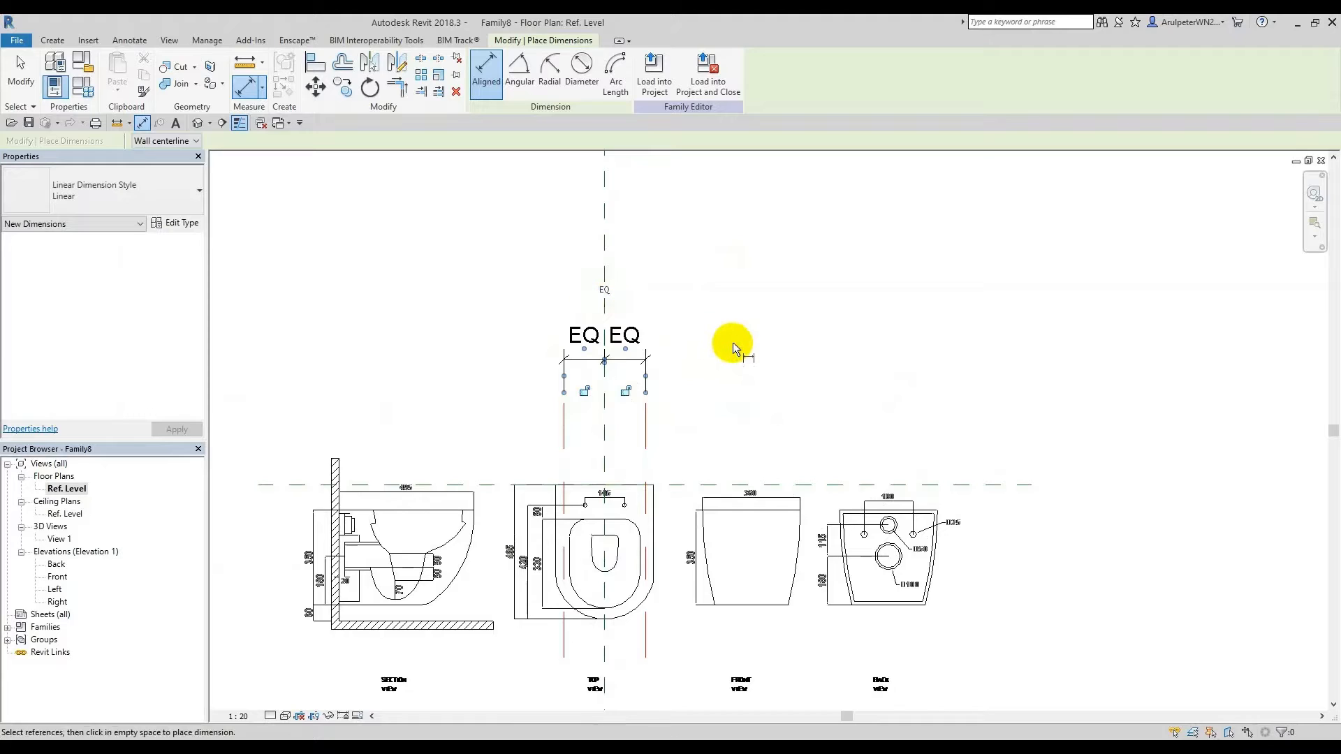
Step: Add an overall aligned dimension between the two outer RP1 reference planes, placed above the EQ dimension
{"action": "left_click", "coordinate": [565, 431]}
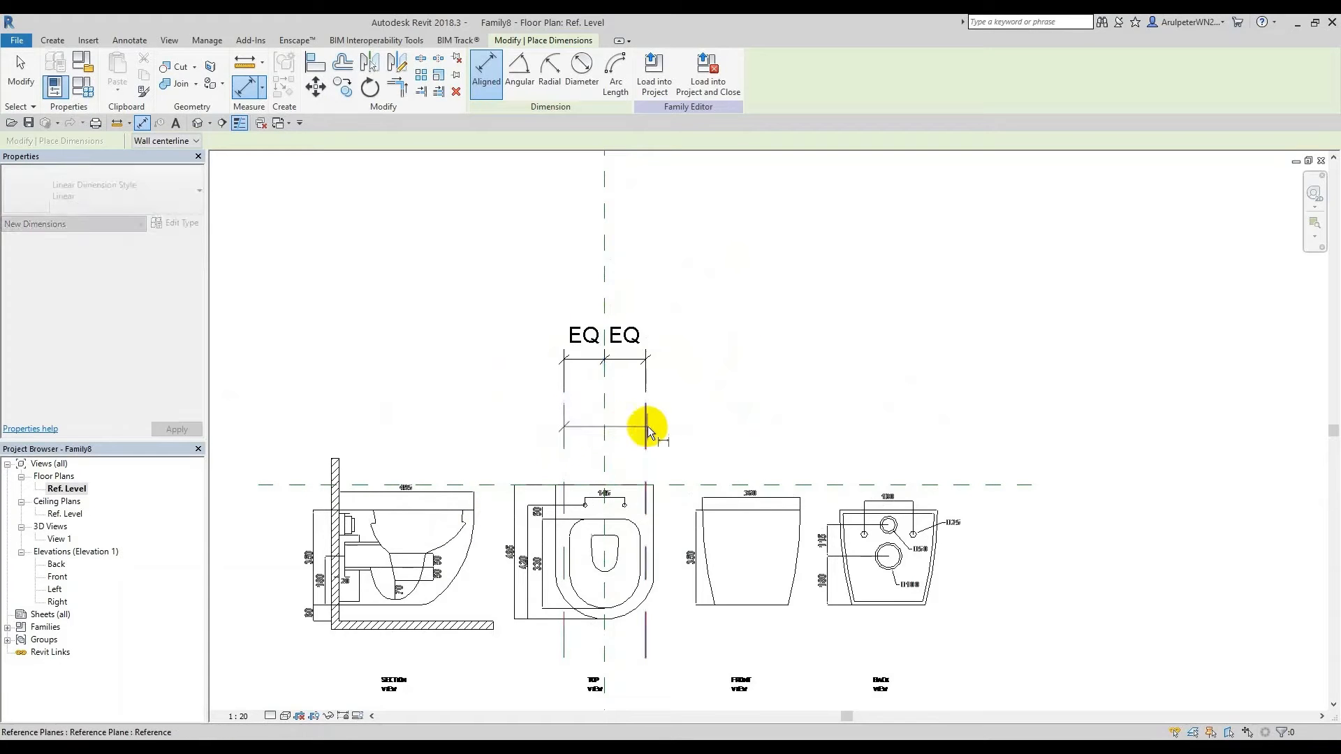
{"action": "left_click", "coordinate": [646, 426]}
{"action": "left_click", "coordinate": [672, 297]}
{"action": "key", "text": "Escape"}
{"action": "key", "text": "Escape"}
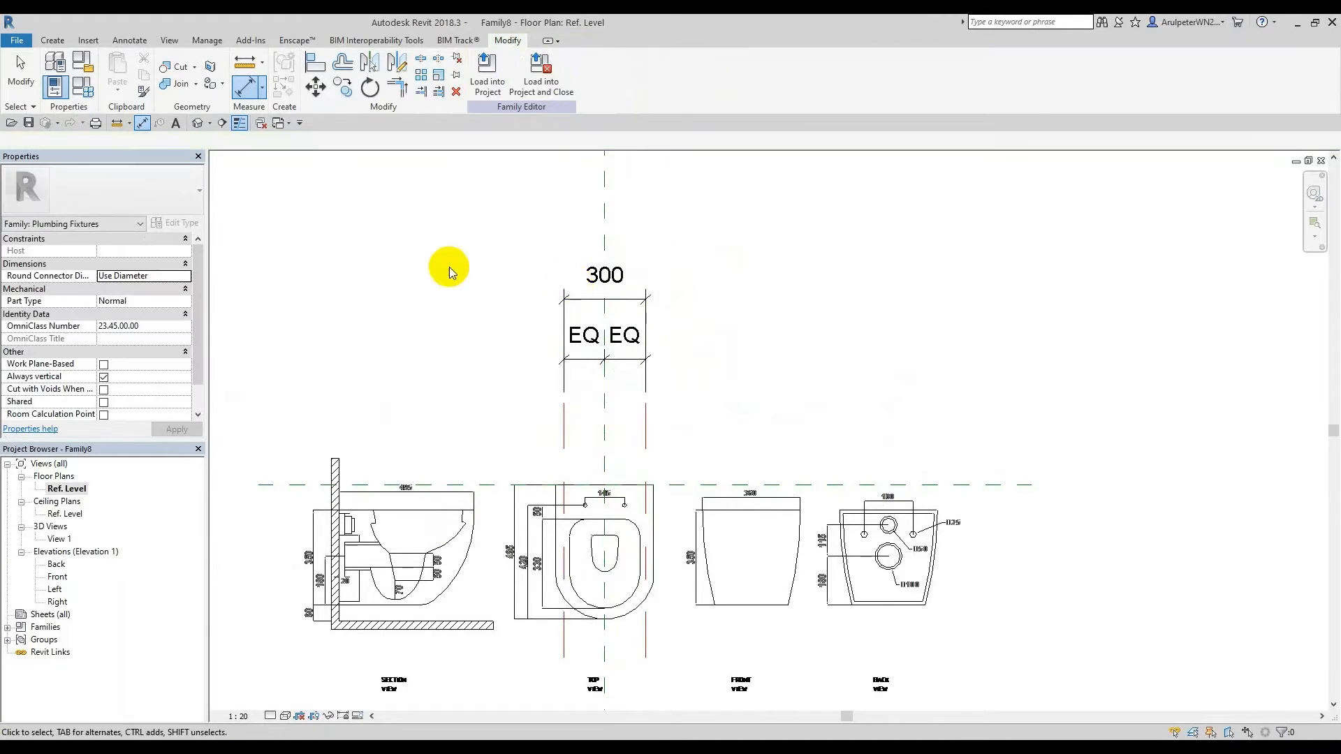
Step: Place an aligned dimension from Center (Left/Right) to the right RP1 plane, below the EQ dimension
{"action": "middle_click_drag", "start_coordinate": [642, 421], "coordinate": [595, 384]}
{"action": "scroll", "coordinate": [587, 387], "scroll_direction": "up", "scroll_amount": 1}
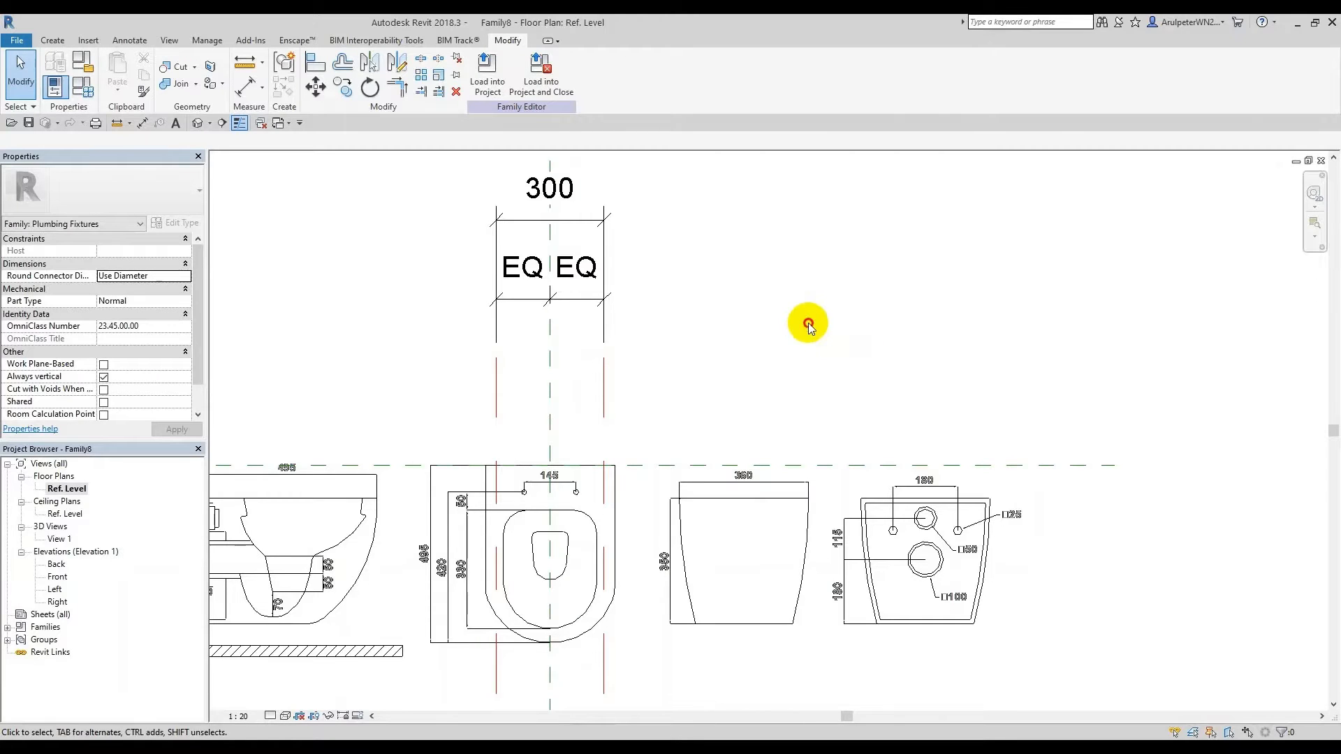
{"action": "left_click", "coordinate": [246, 86]}
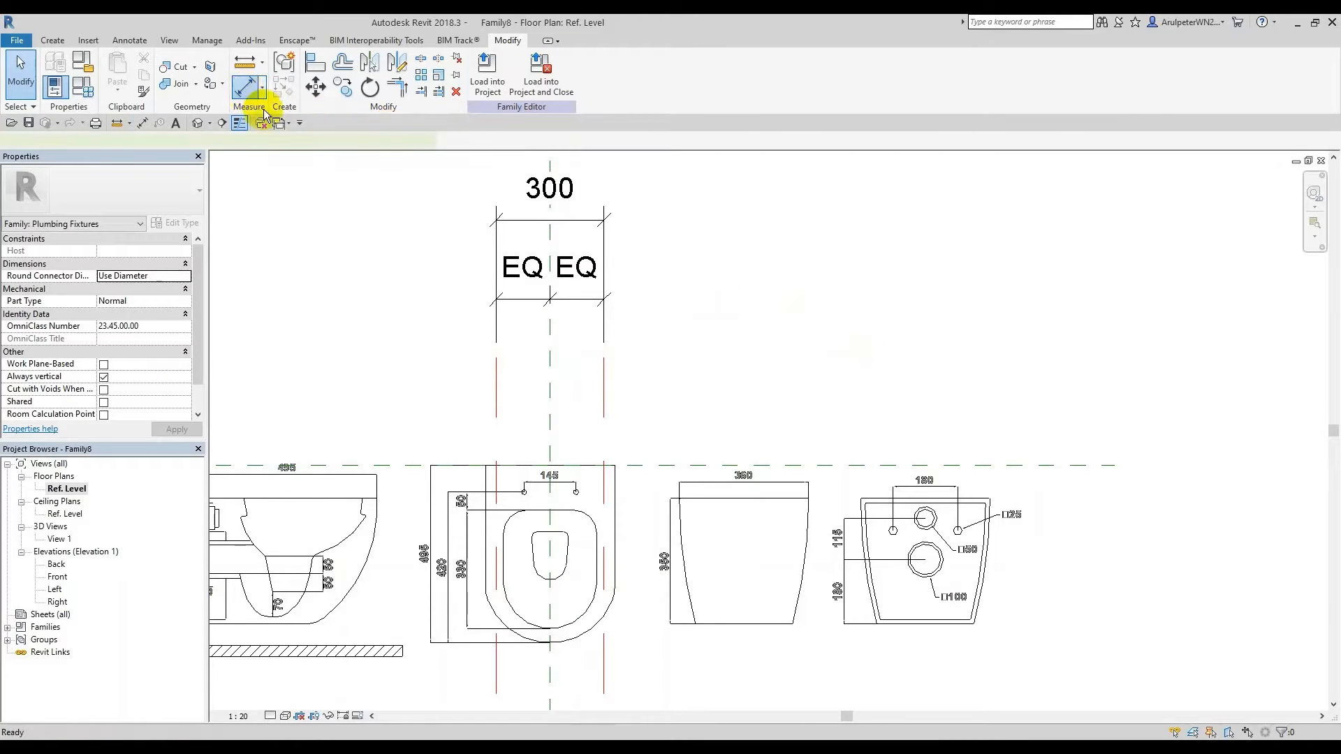
{"action": "left_click", "coordinate": [552, 391]}
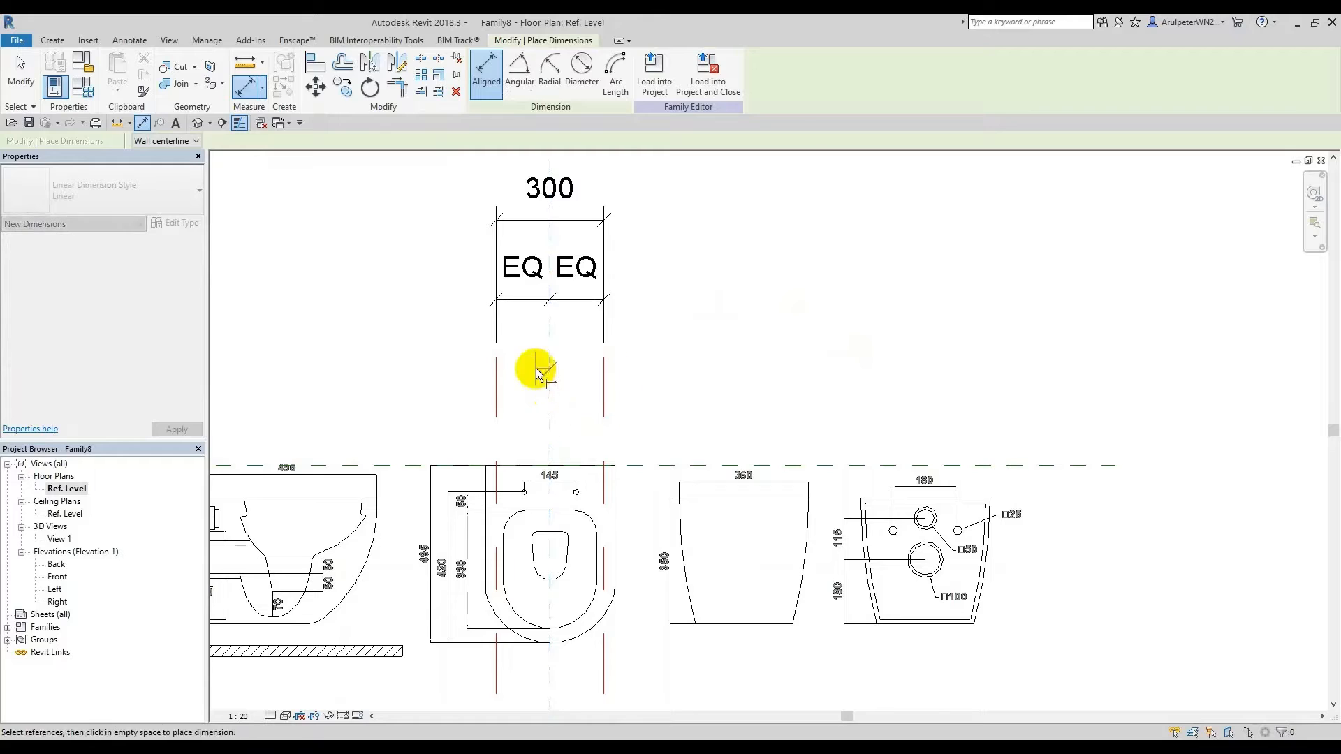
{"action": "left_click", "coordinate": [605, 381]}
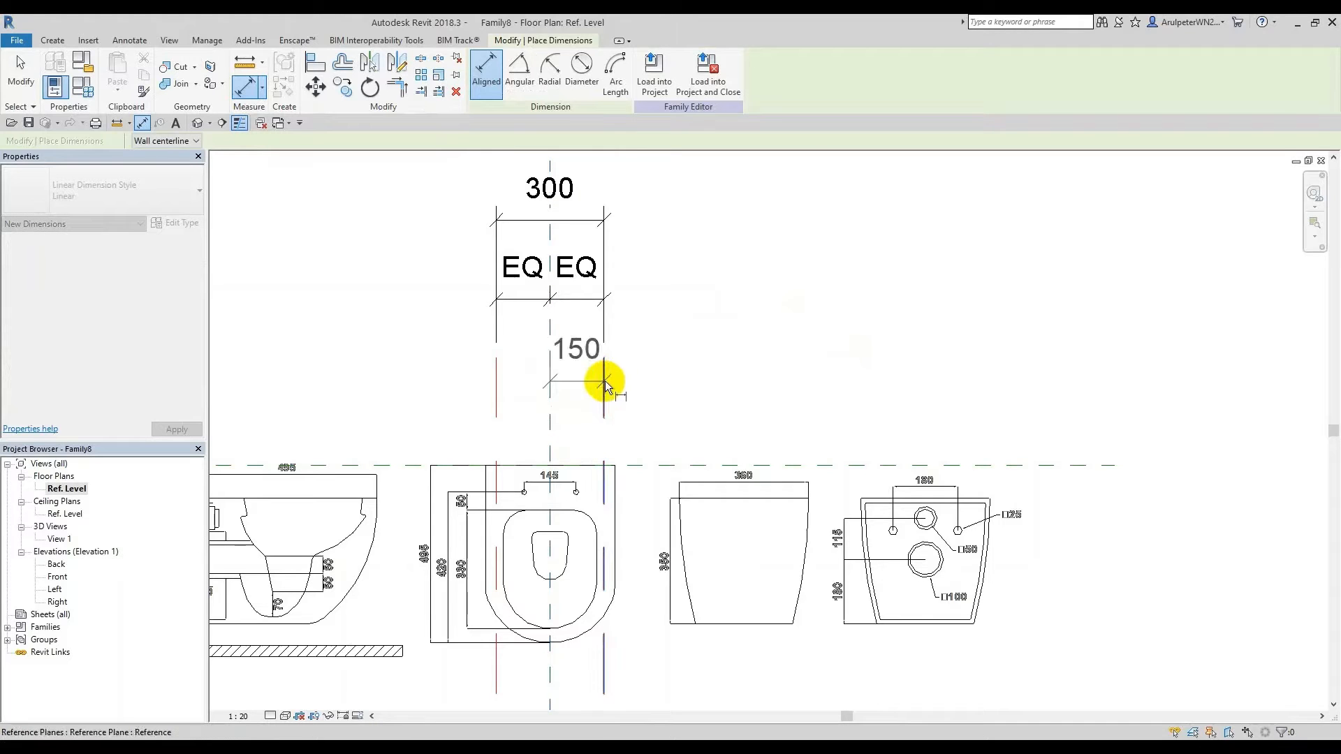
{"action": "left_click", "coordinate": [801, 397]}
{"action": "key", "text": "Escape"}
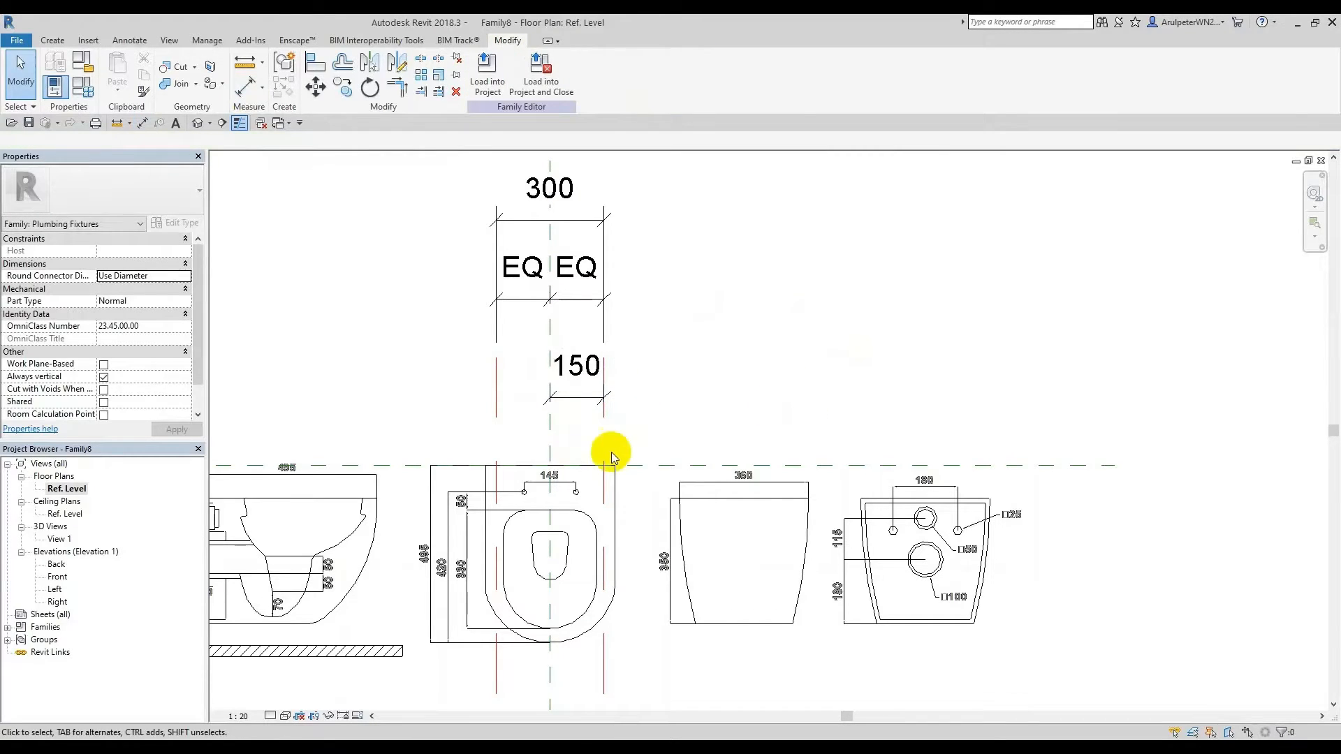
Step: Set the right RP1 plane's distance from Center (Left/Right) with the formula =360/2
{"action": "left_click", "coordinate": [605, 413]}
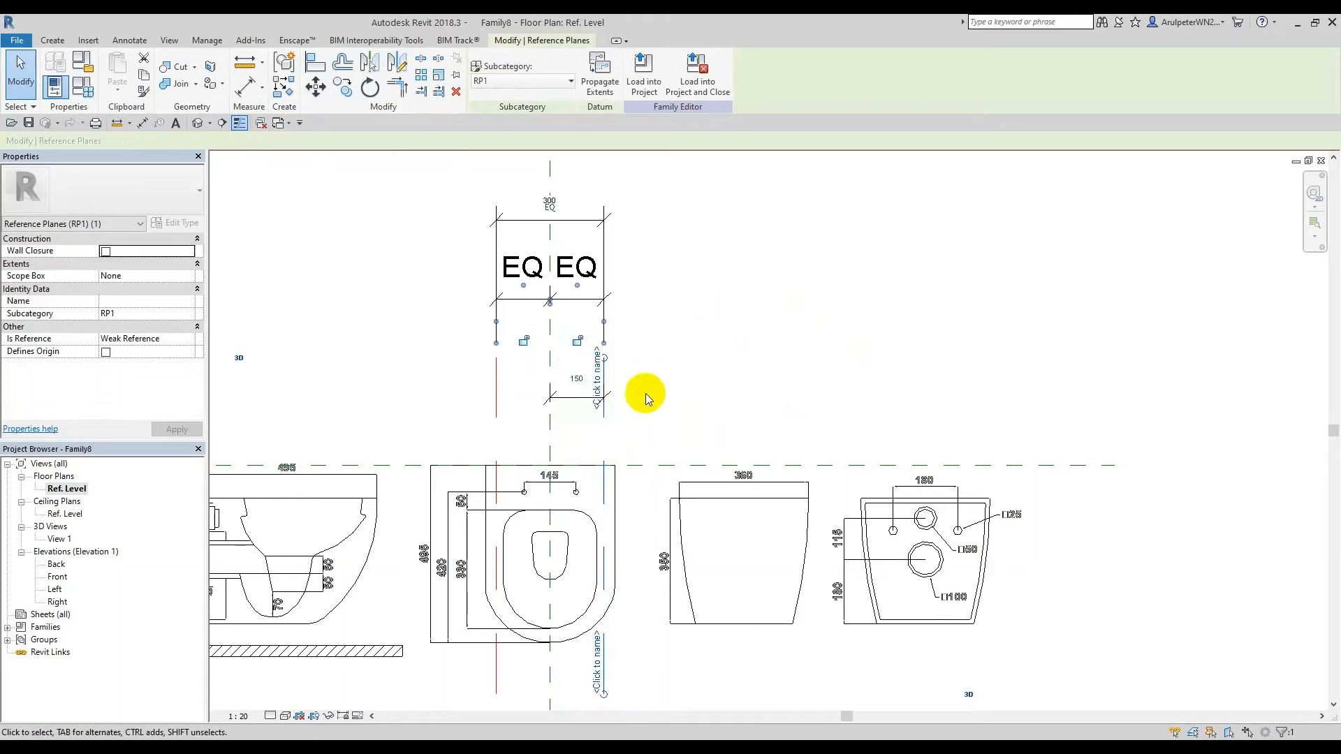
{"action": "scroll", "coordinate": [577, 379], "scroll_direction": "up", "scroll_amount": 2}
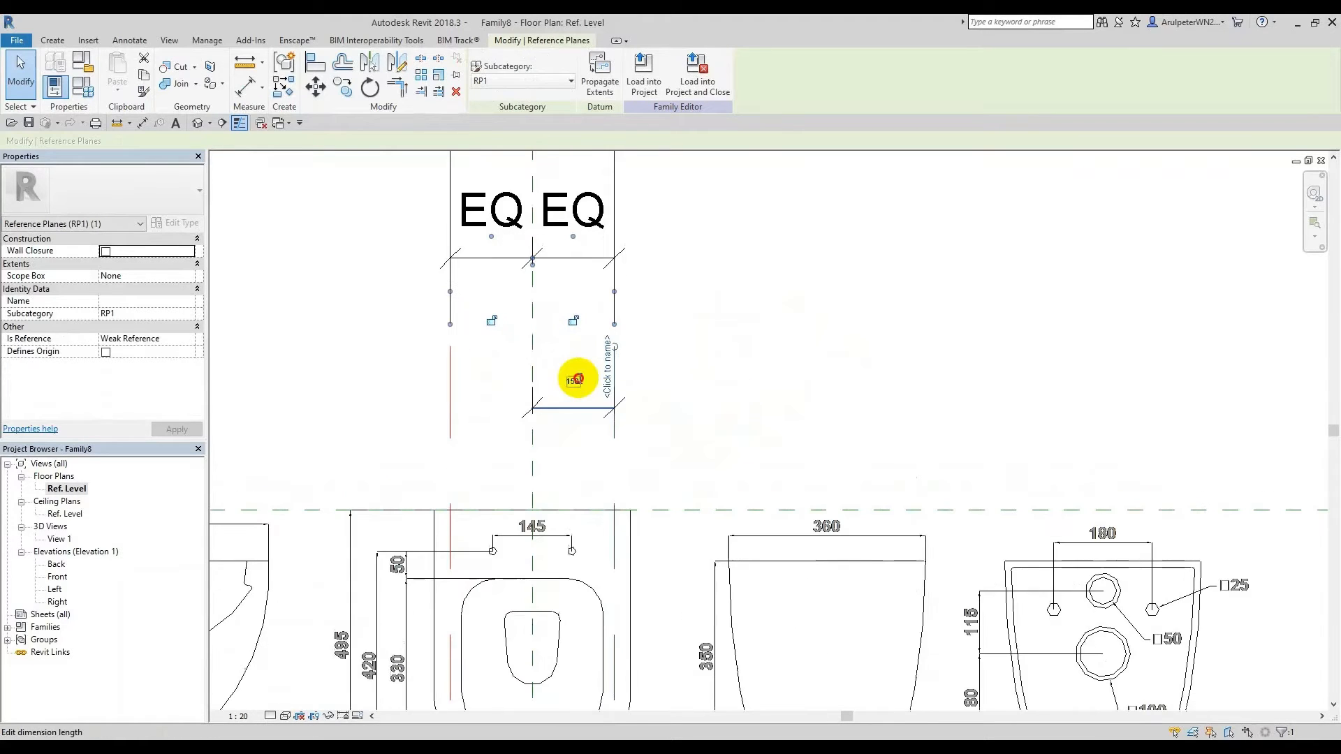
{"action": "left_click", "coordinate": [577, 380]}
{"action": "type", "text": "="}
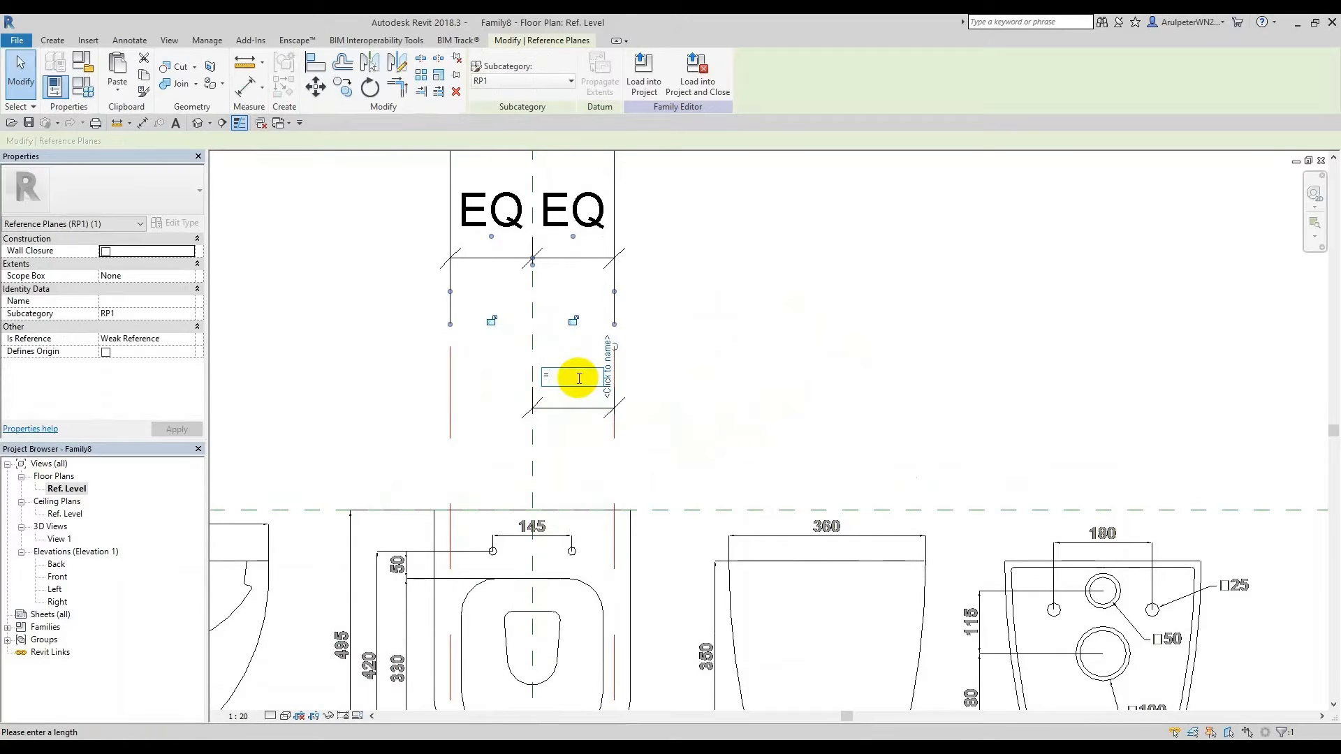
{"action": "type", "text": "360/2"}
{"action": "key", "text": "Return"}
{"action": "left_click", "coordinate": [832, 404]}
{"action": "scroll", "coordinate": [516, 420], "scroll_direction": "down", "scroll_amount": 3}
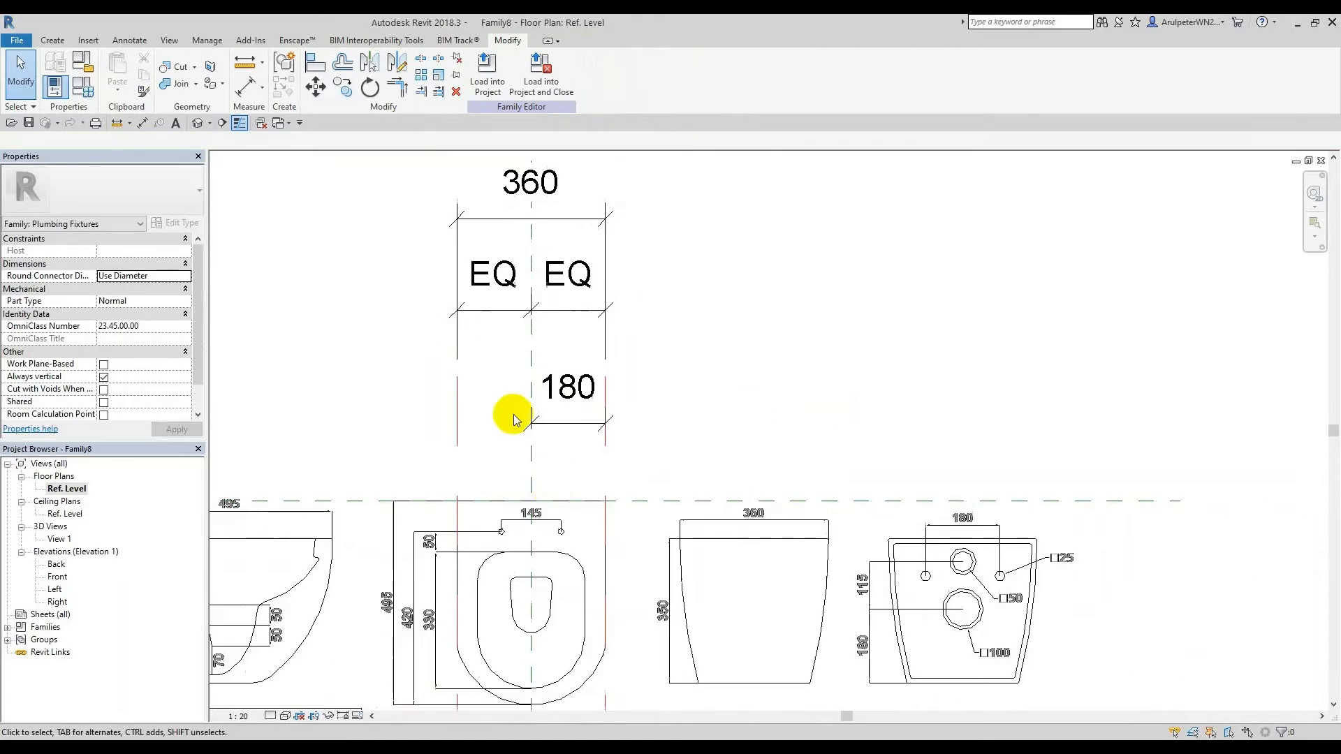
Step: Delete the half-width dimension between Center (Left/Right) and the right RP1 plane
{"action": "scroll", "coordinate": [590, 290], "scroll_direction": "up", "scroll_amount": 1}
{"action": "left_click", "coordinate": [515, 440]}
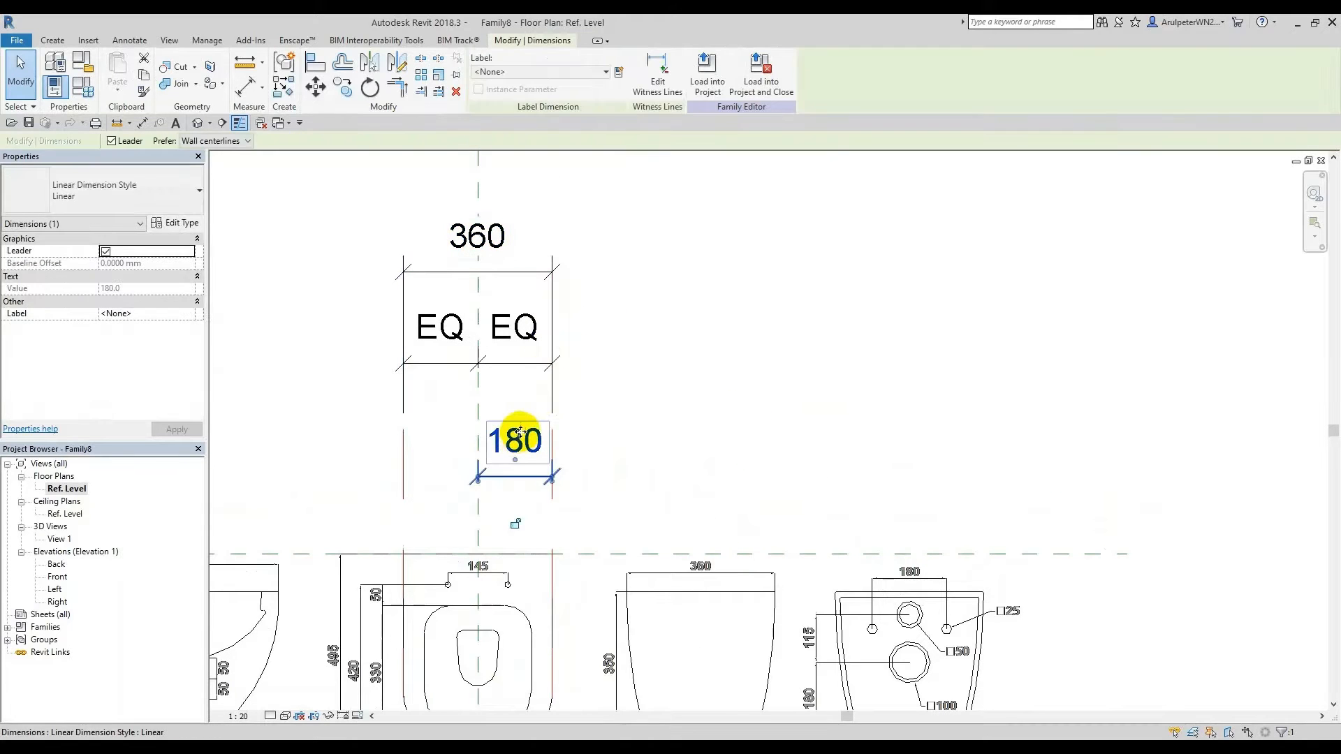
{"action": "key", "text": "Delete"}
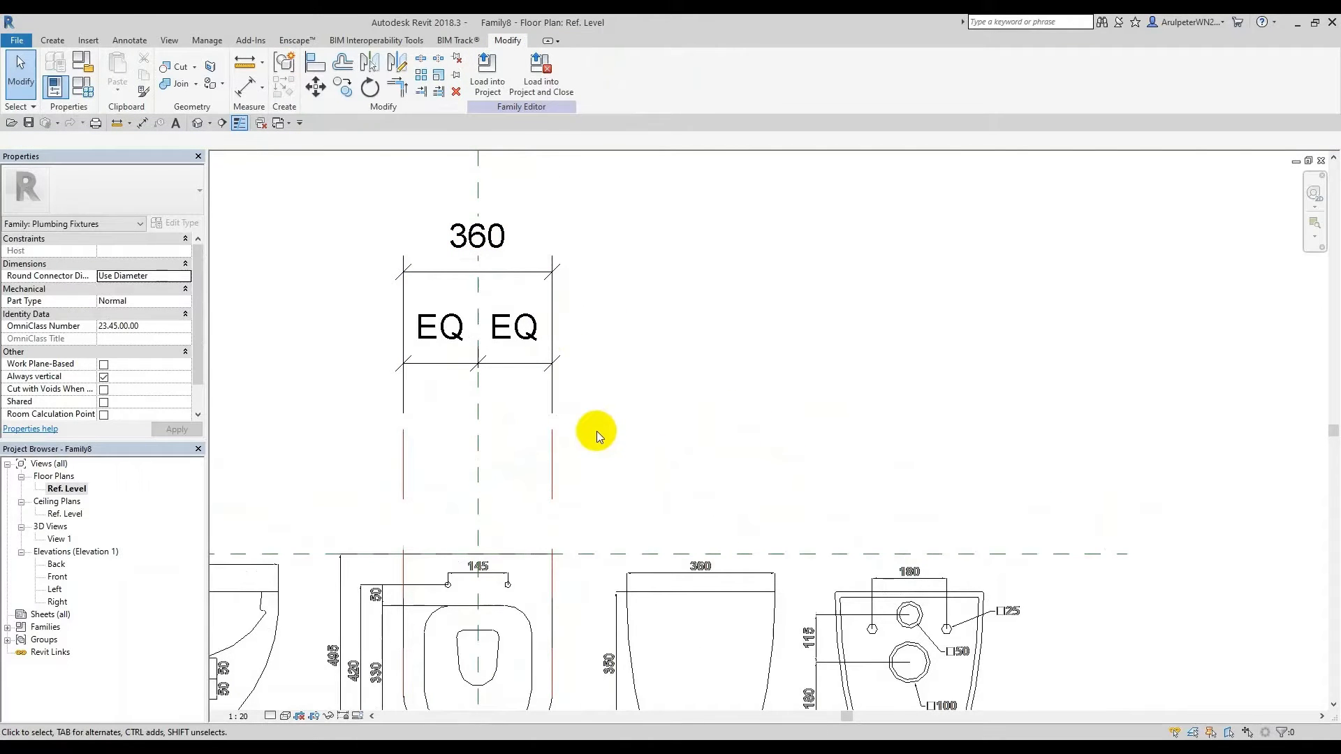
Step: Examine the section, top, front and back views of the toilet drawing against the RP1 reference planes
{"action": "scroll", "coordinate": [596, 442], "scroll_direction": "down", "scroll_amount": 3}
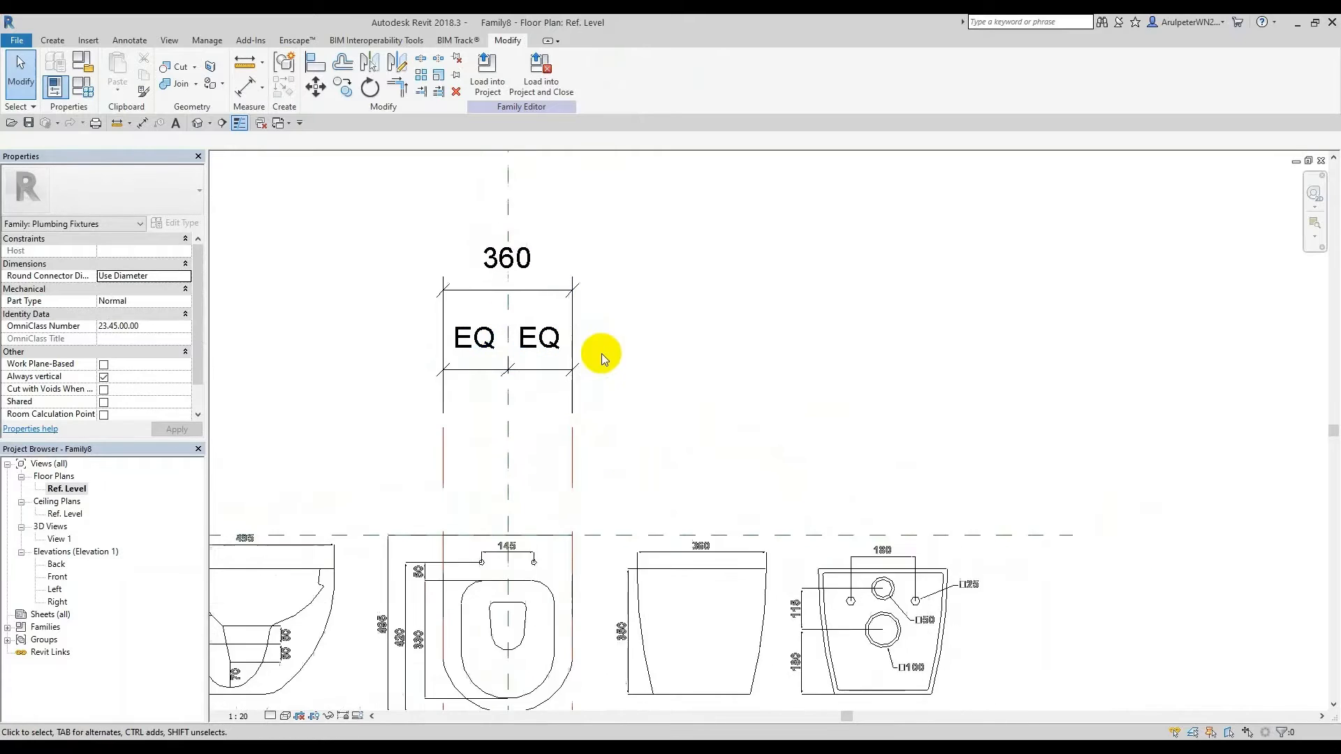
{"action": "middle_click_drag", "start_coordinate": [587, 489], "coordinate": [614, 421]}
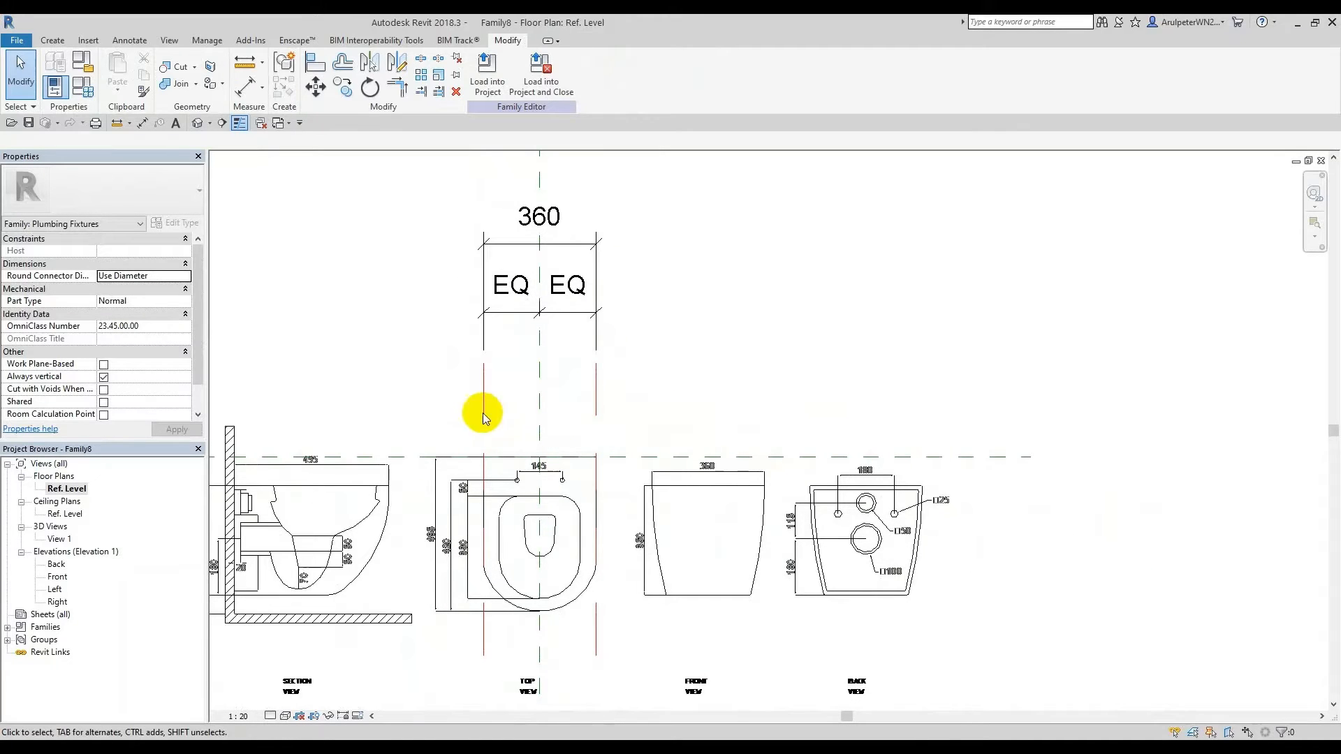
{"action": "scroll", "coordinate": [336, 546], "scroll_direction": "up", "scroll_amount": 2}
{"action": "scroll", "coordinate": [365, 526], "scroll_direction": "up", "scroll_amount": 2}
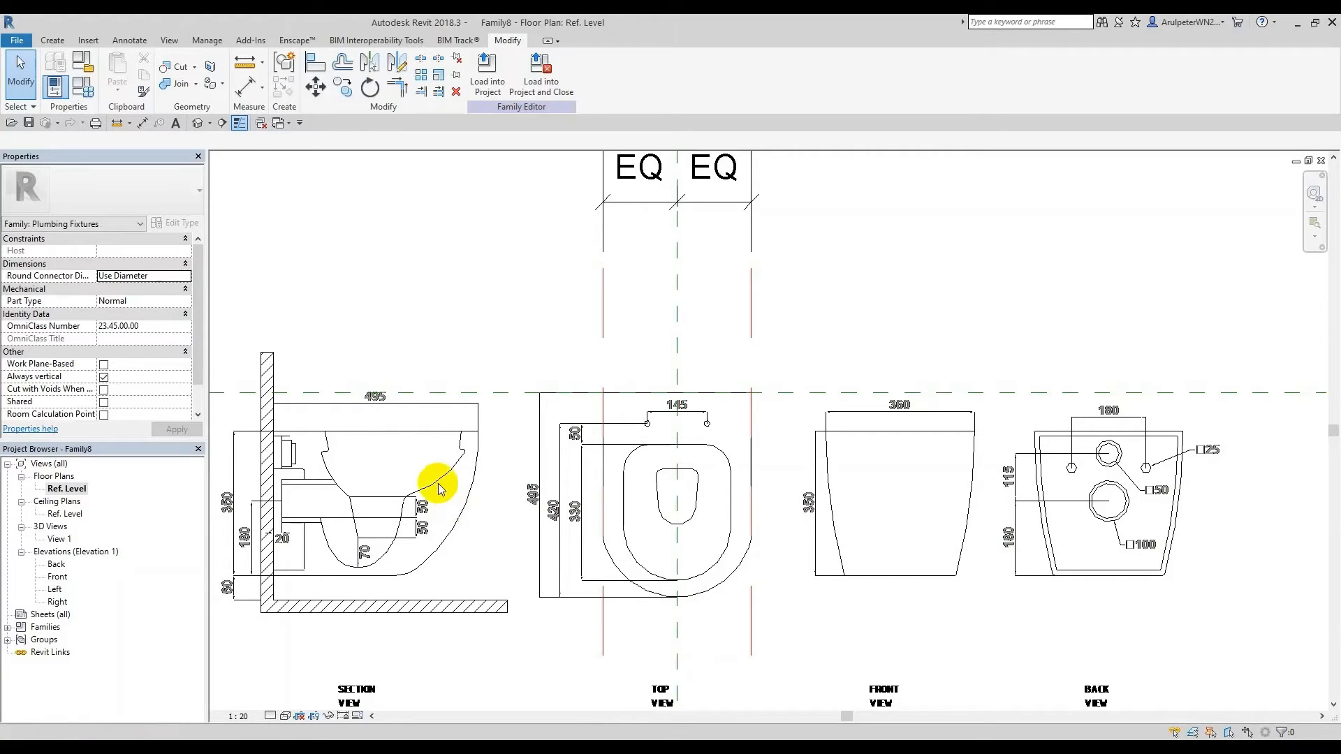
{"action": "scroll", "coordinate": [774, 476], "scroll_direction": "up", "scroll_amount": 1}
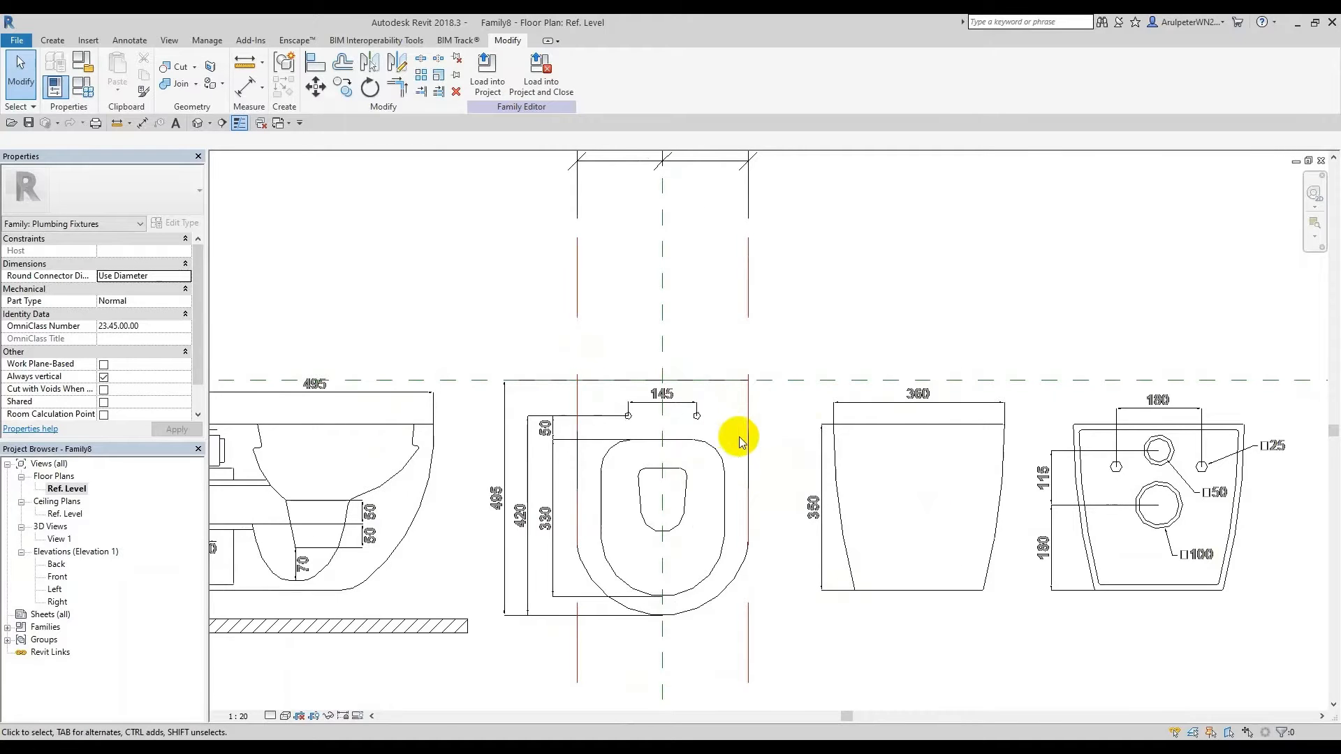
{"action": "scroll", "coordinate": [741, 412], "scroll_direction": "down", "scroll_amount": 1}
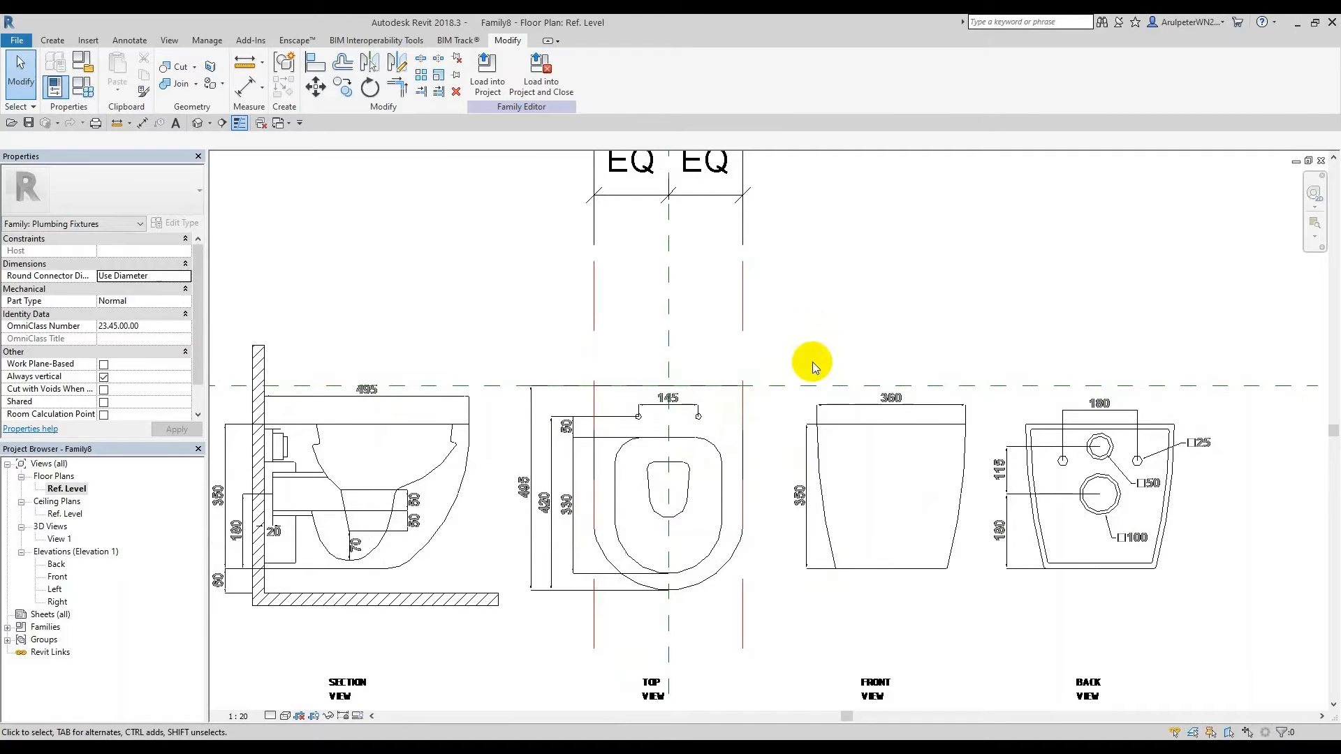
{"action": "middle_click_drag", "start_coordinate": [812, 362], "coordinate": [789, 349]}
{"action": "scroll", "coordinate": [809, 401], "scroll_direction": "up", "scroll_amount": 1}
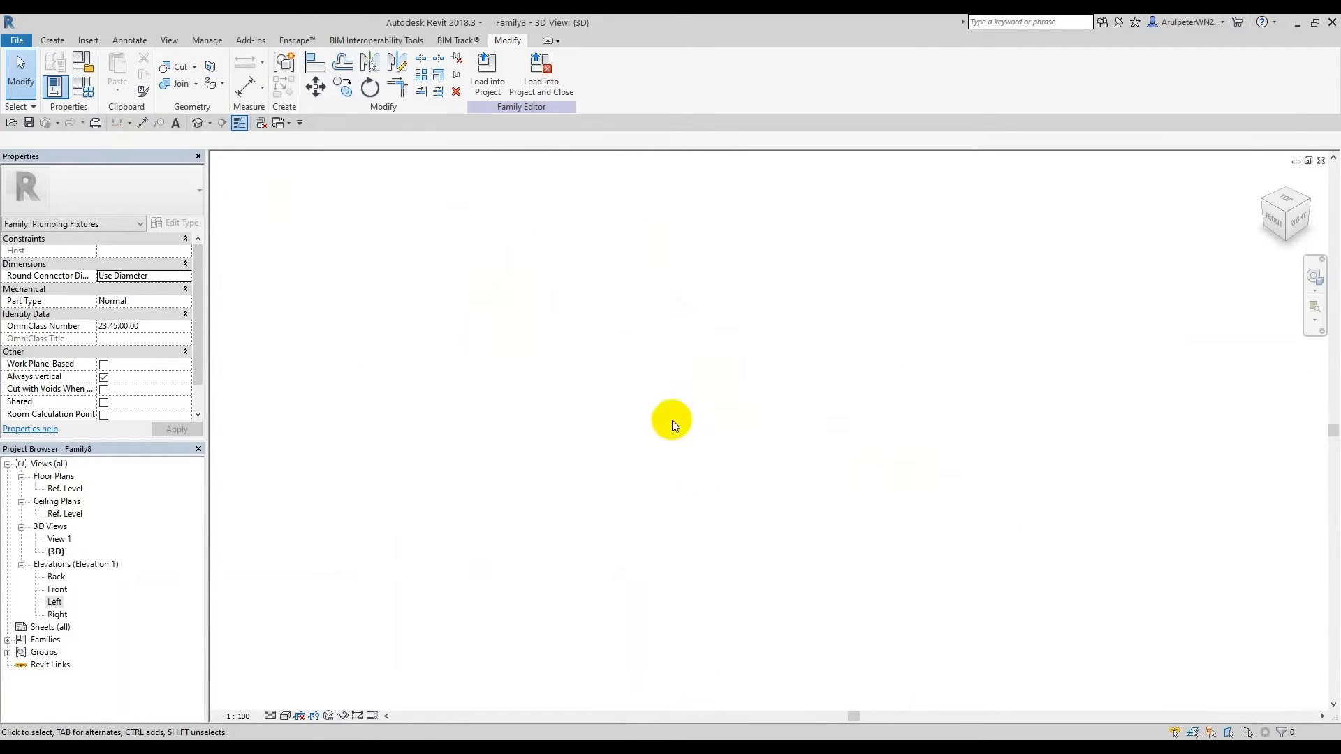
Step: Tile the 3D, Left elevation and Ref. Level plan views, and frame the toilet drawing in the elevation and plan
{"action": "left_click", "coordinate": [168, 42]}
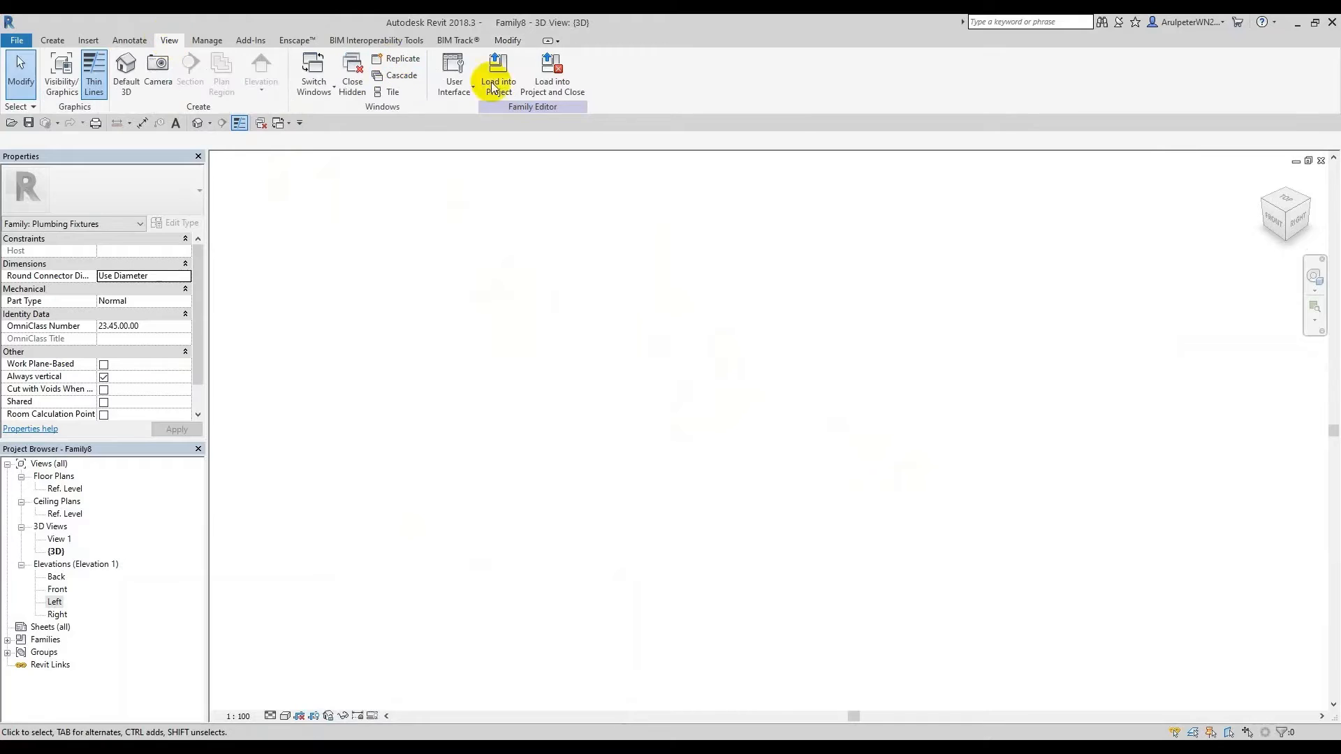
{"action": "left_click", "coordinate": [391, 93]}
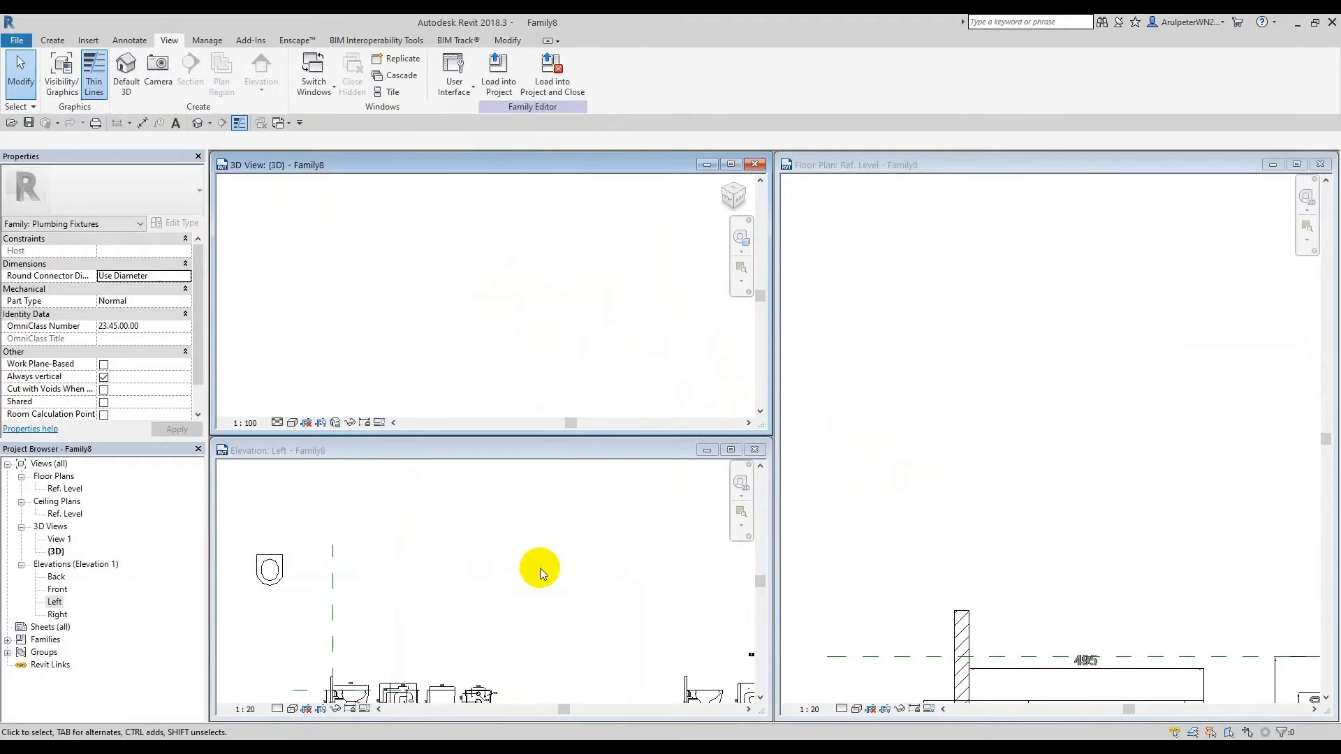
{"action": "scroll", "coordinate": [484, 541], "scroll_direction": "down", "scroll_amount": 2}
{"action": "scroll", "coordinate": [461, 651], "scroll_direction": "up", "scroll_amount": 2}
{"action": "scroll", "coordinate": [290, 612], "scroll_direction": "up", "scroll_amount": 1}
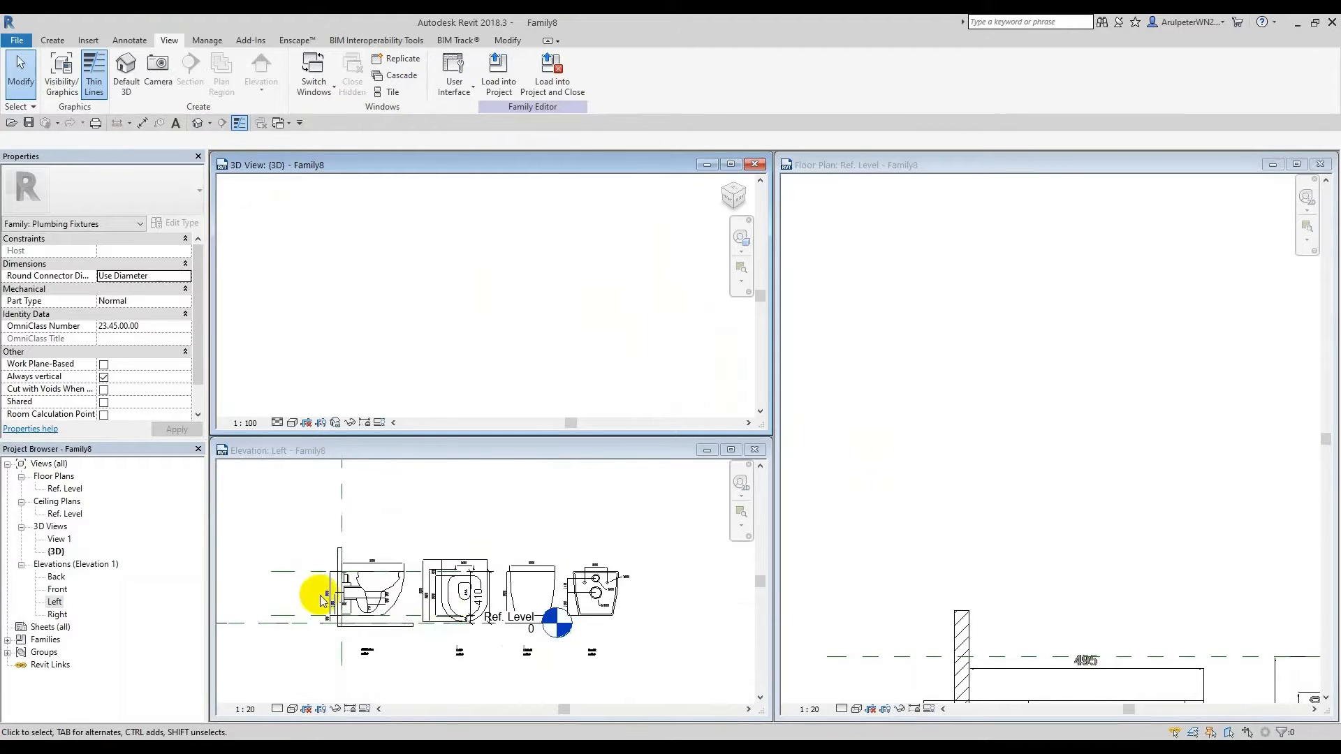
{"action": "left_click", "coordinate": [941, 429]}
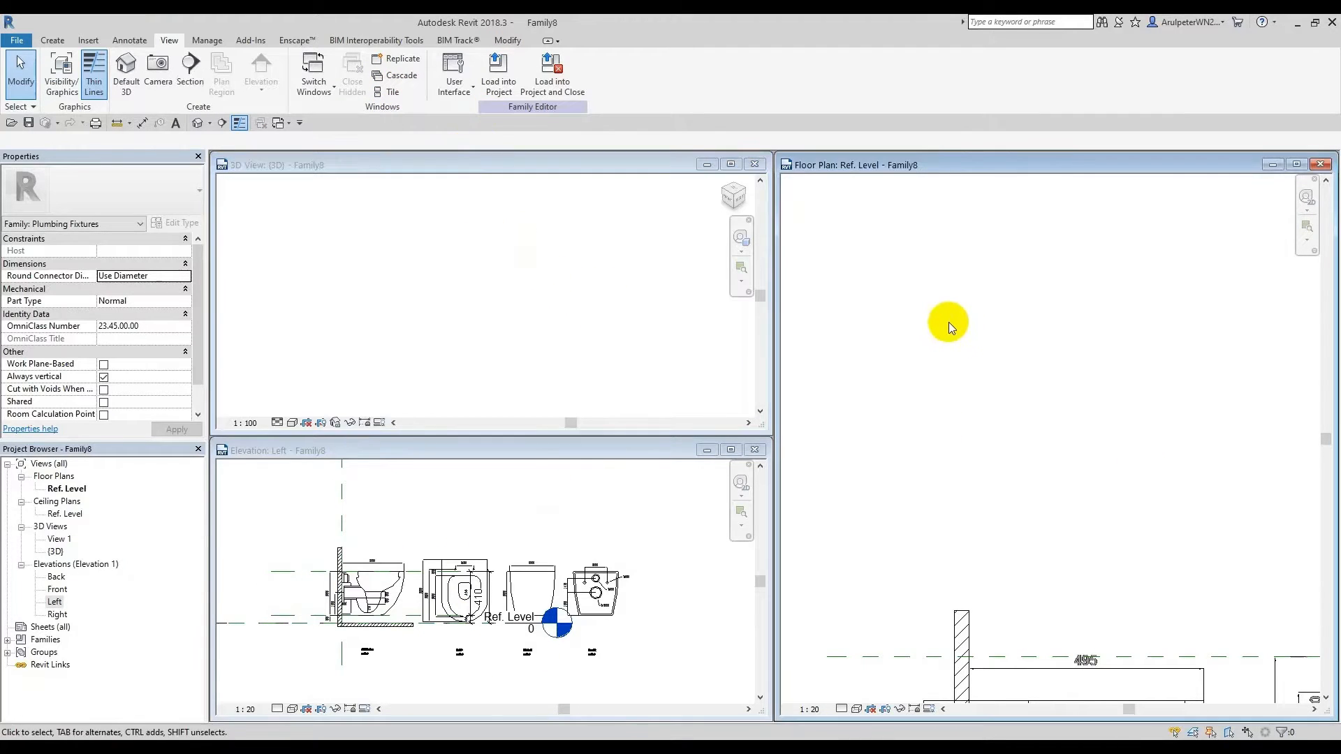
{"action": "scroll", "coordinate": [948, 321], "scroll_direction": "down", "scroll_amount": 2}
{"action": "scroll", "coordinate": [1018, 434], "scroll_direction": "up", "scroll_amount": 3}
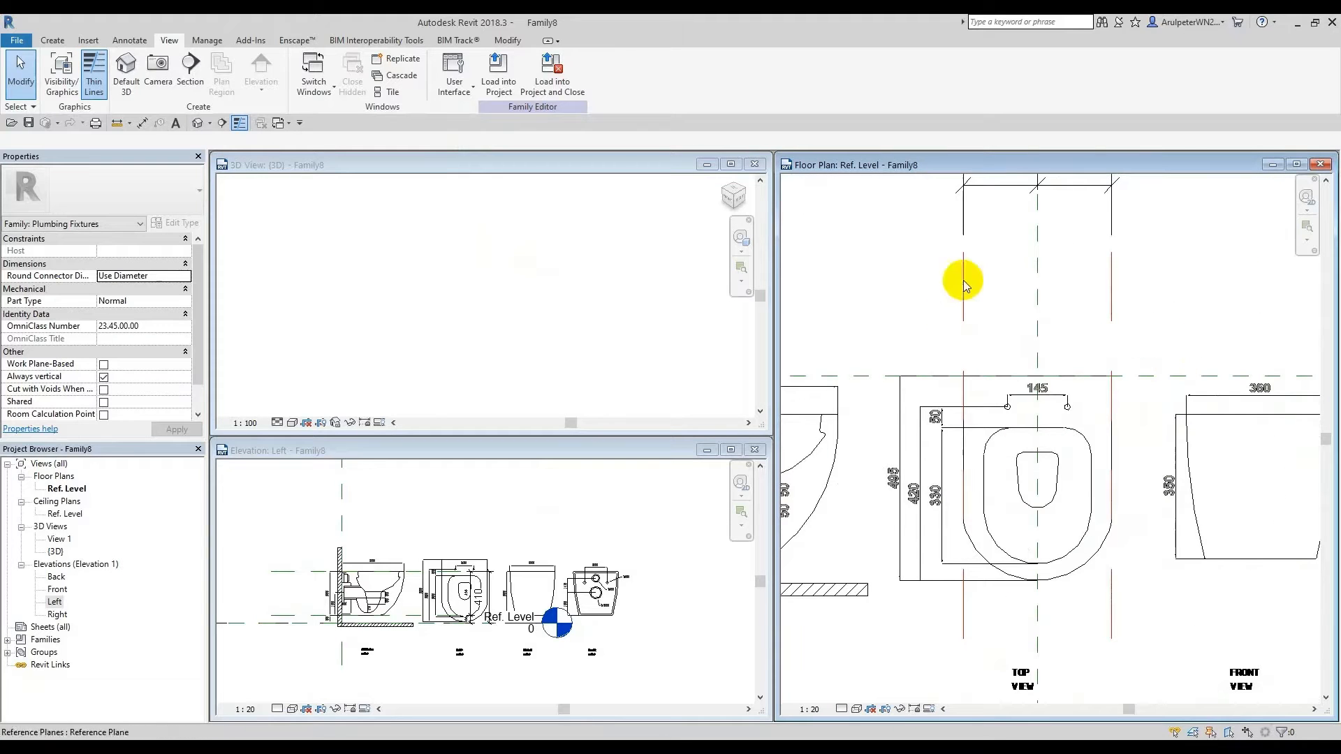
{"action": "left_click", "coordinate": [479, 530]}
{"action": "scroll", "coordinate": [396, 573], "scroll_direction": "up", "scroll_amount": 1}
{"action": "scroll", "coordinate": [385, 607], "scroll_direction": "up", "scroll_amount": 2}
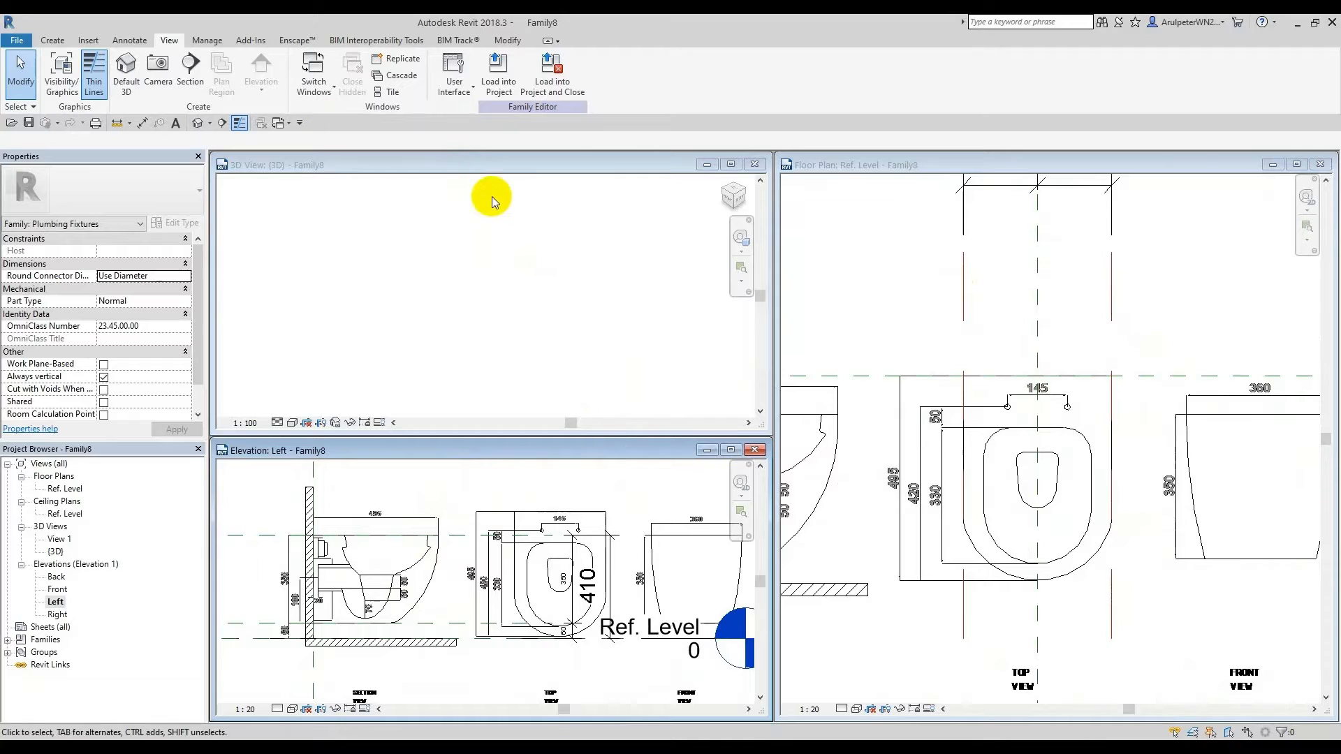
Step: Check the Left elevation's current work plane, keeping Reference Plane : Center (Left/Right)
{"action": "left_click", "coordinate": [48, 41]}
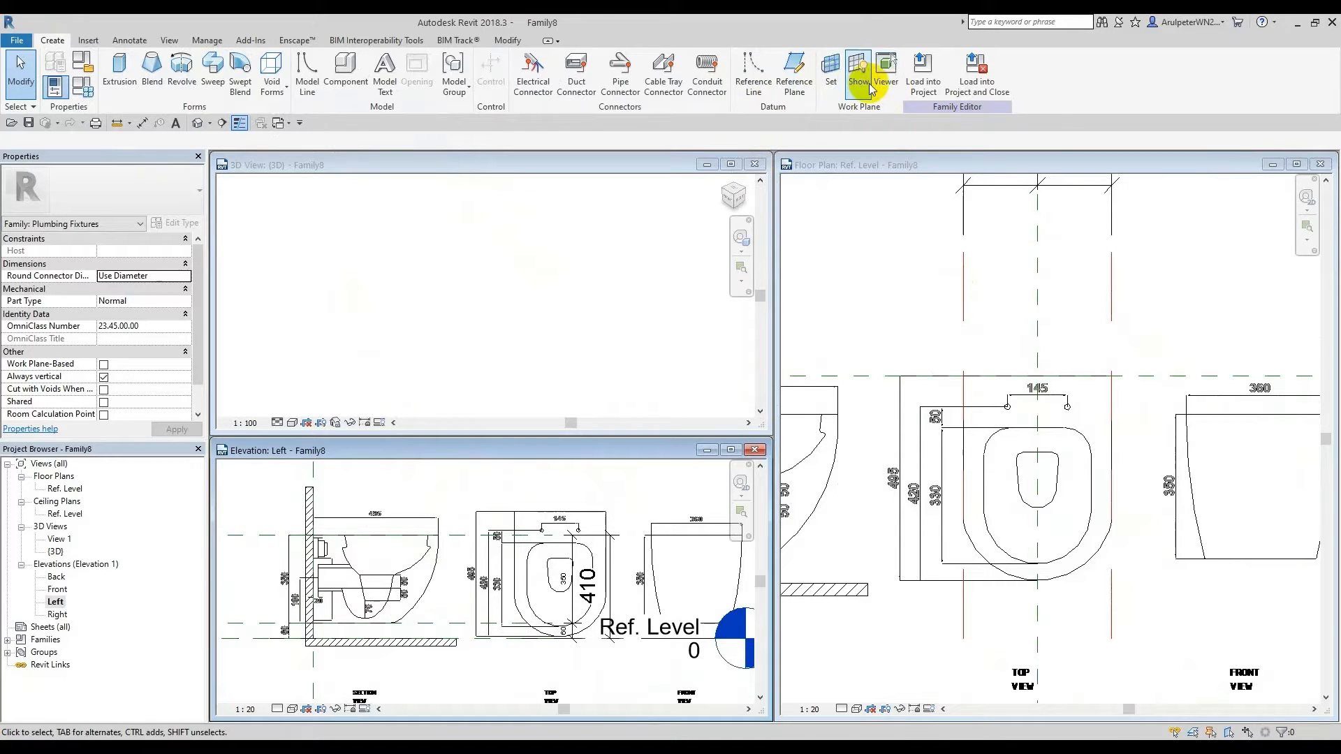
{"action": "left_click", "coordinate": [830, 81]}
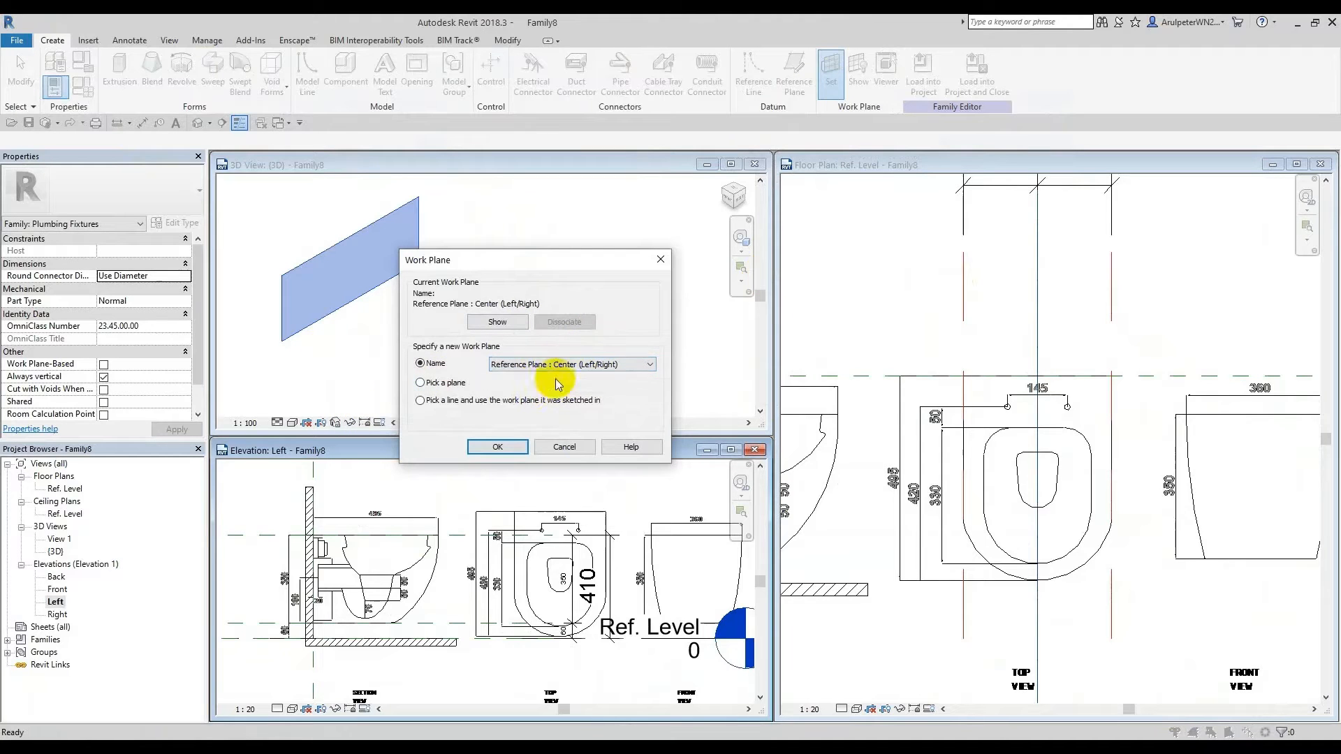
{"action": "left_click", "coordinate": [481, 445]}
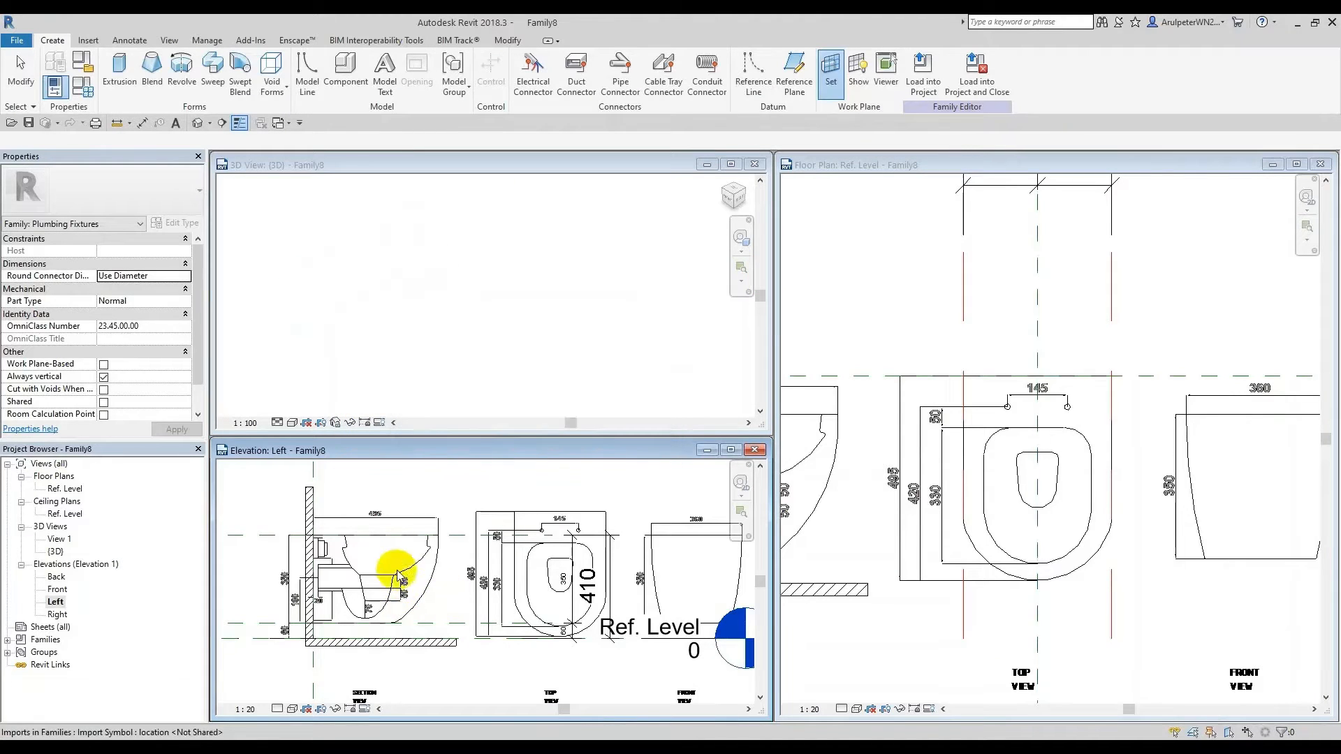
{"action": "scroll", "coordinate": [398, 567], "scroll_direction": "up", "scroll_amount": 2}
{"action": "middle_click_drag", "start_coordinate": [398, 563], "coordinate": [482, 562]}
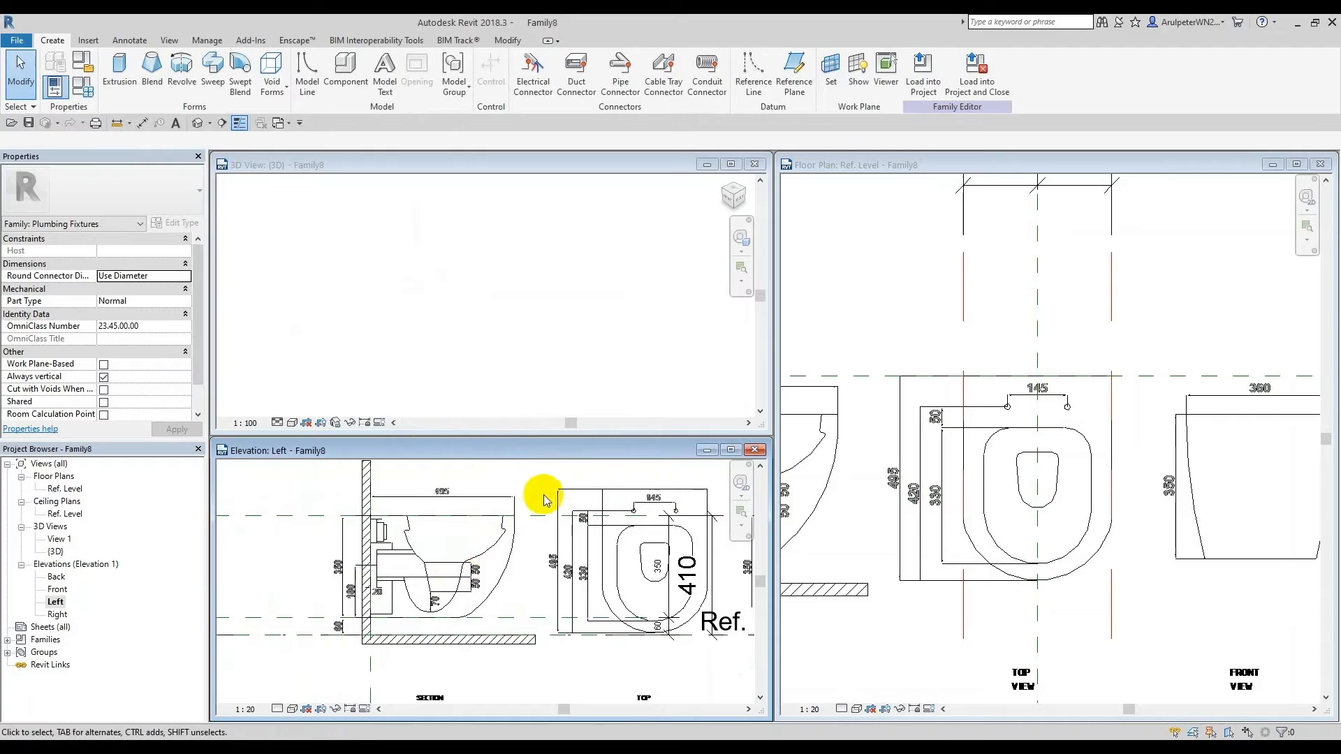
{"action": "key", "text": "w"}
{"action": "key", "text": "p"}
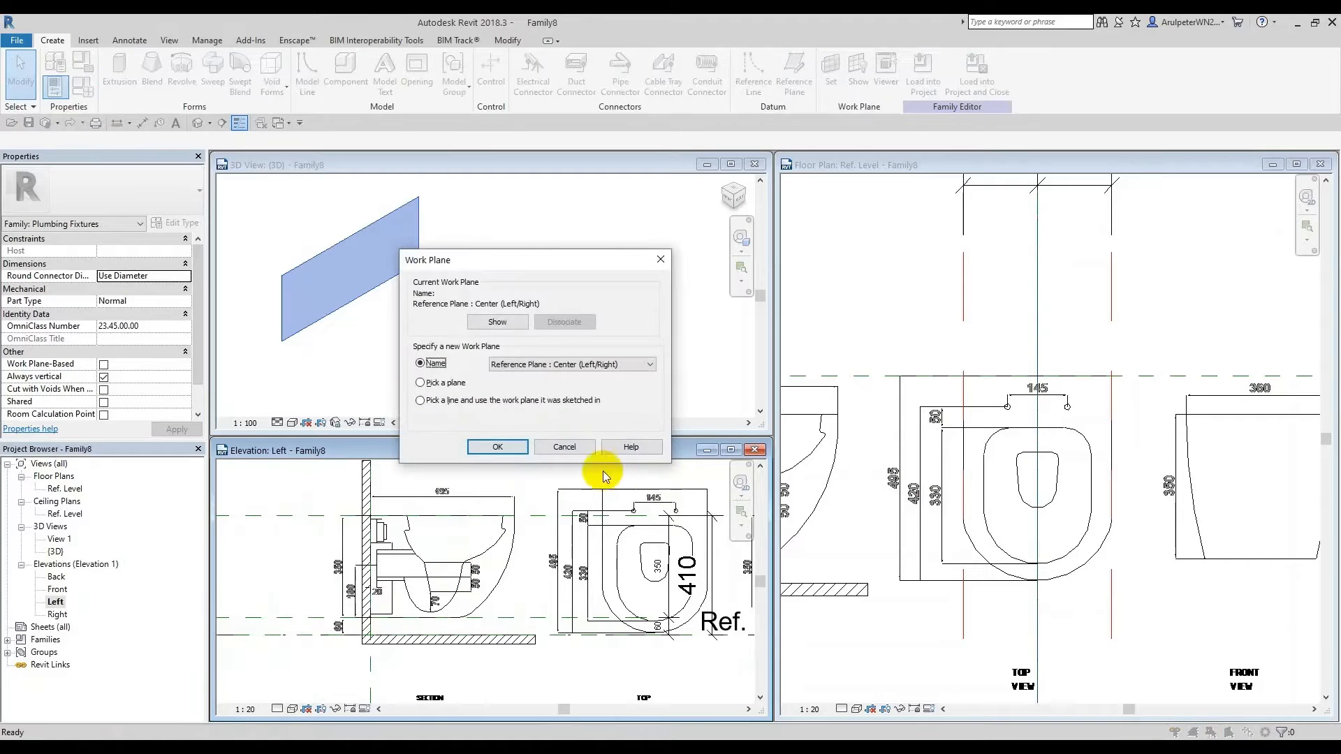
{"action": "key", "text": "Escape"}
Step: Check the Ref. Level plan's current work plane and leave it as it is
{"action": "left_click", "coordinate": [858, 293]}
{"action": "key", "text": "w"}
{"action": "key", "text": "p"}
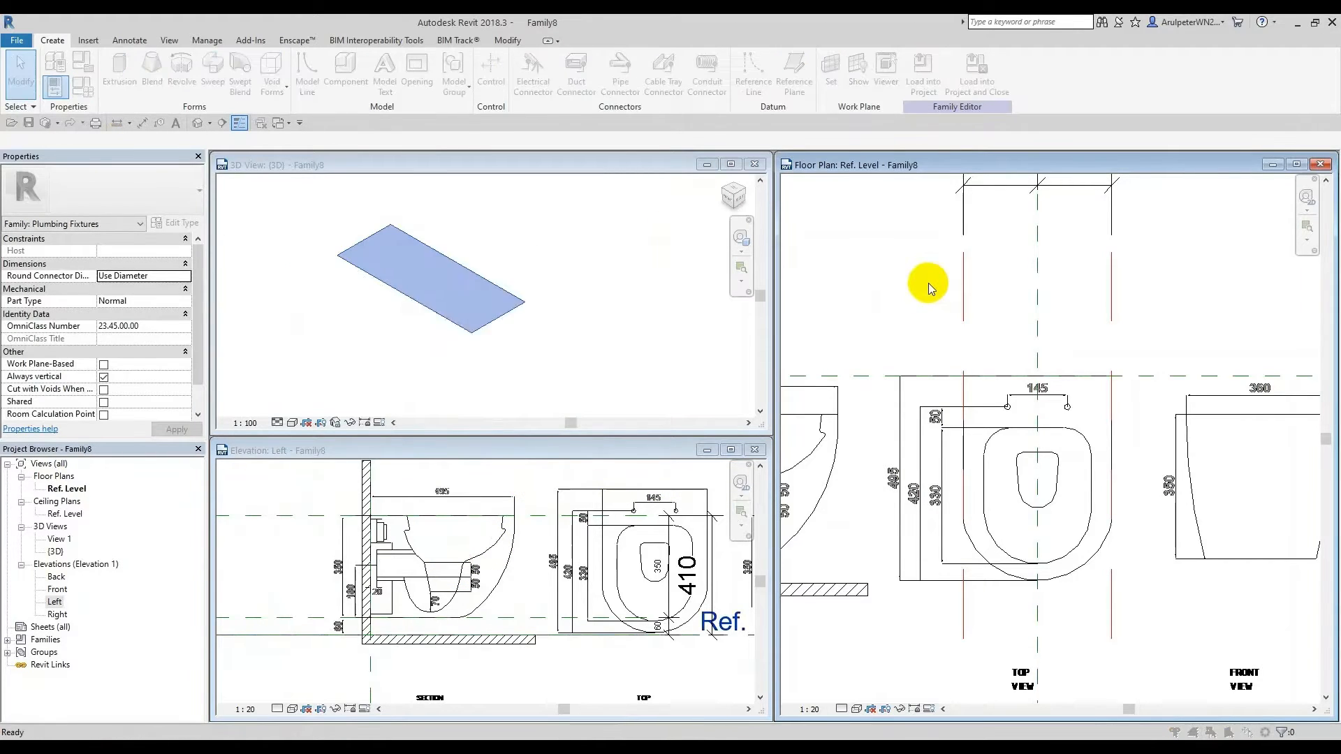
{"action": "left_click", "coordinate": [661, 259]}
{"action": "left_click", "coordinate": [636, 290]}
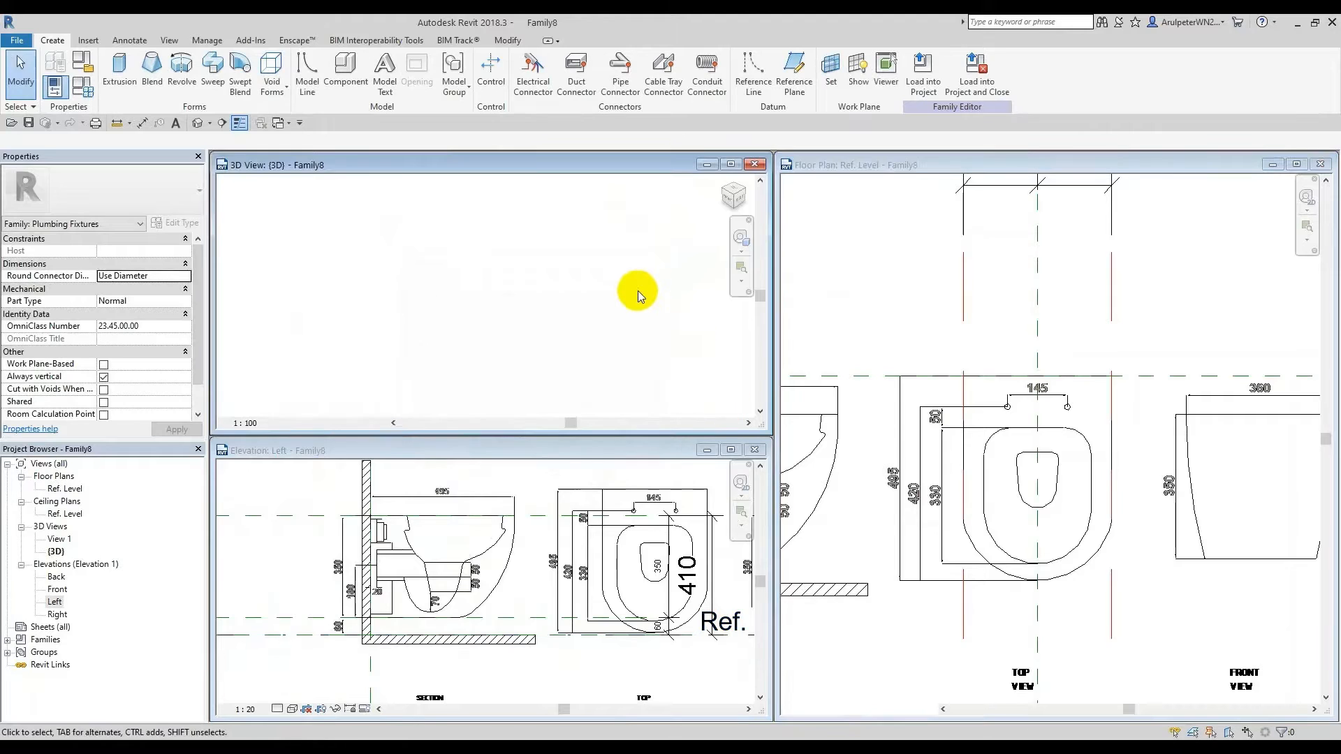
Step: Start a Sweep in the Left elevation and sketch its path by picking the toilet section's curved front outline down to its base
{"action": "scroll", "coordinate": [419, 565], "scroll_direction": "up", "scroll_amount": 2}
{"action": "left_click", "coordinate": [494, 612]}
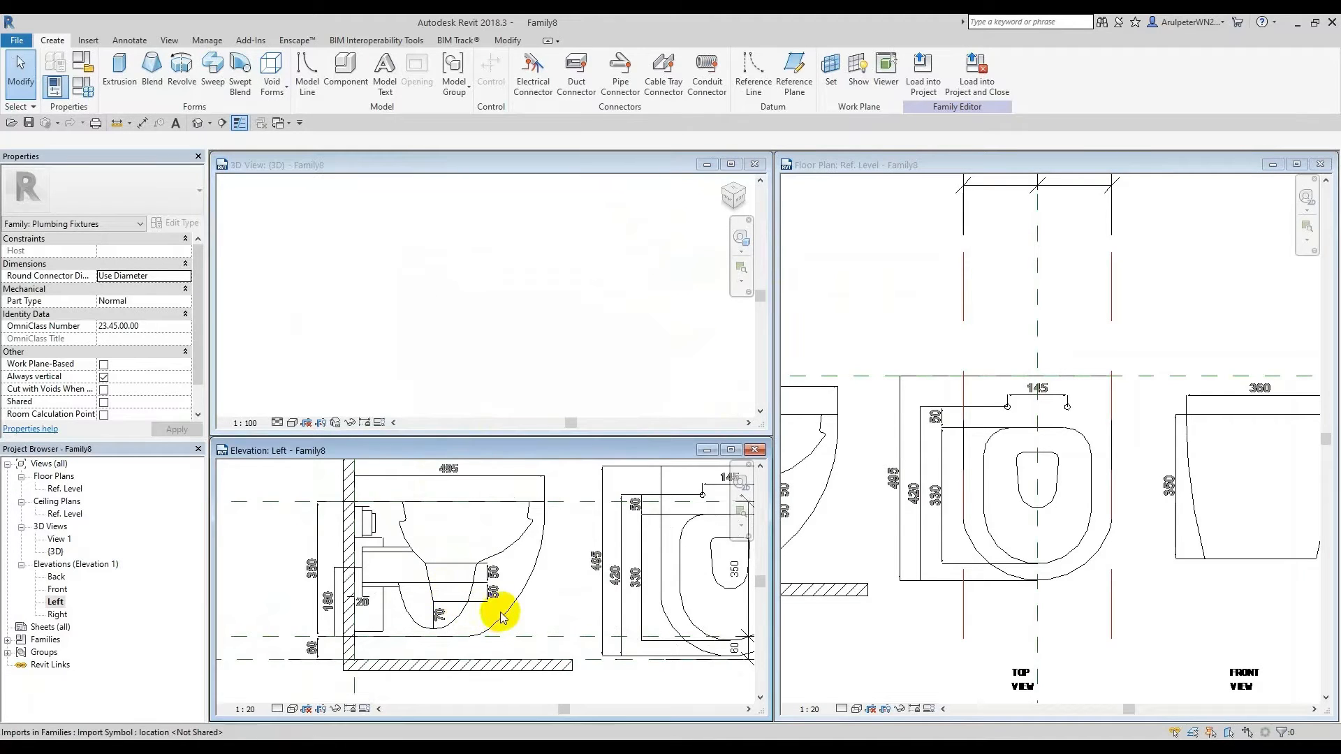
{"action": "left_click", "coordinate": [214, 77]}
{"action": "scroll", "coordinate": [503, 503], "scroll_direction": "up", "scroll_amount": 1}
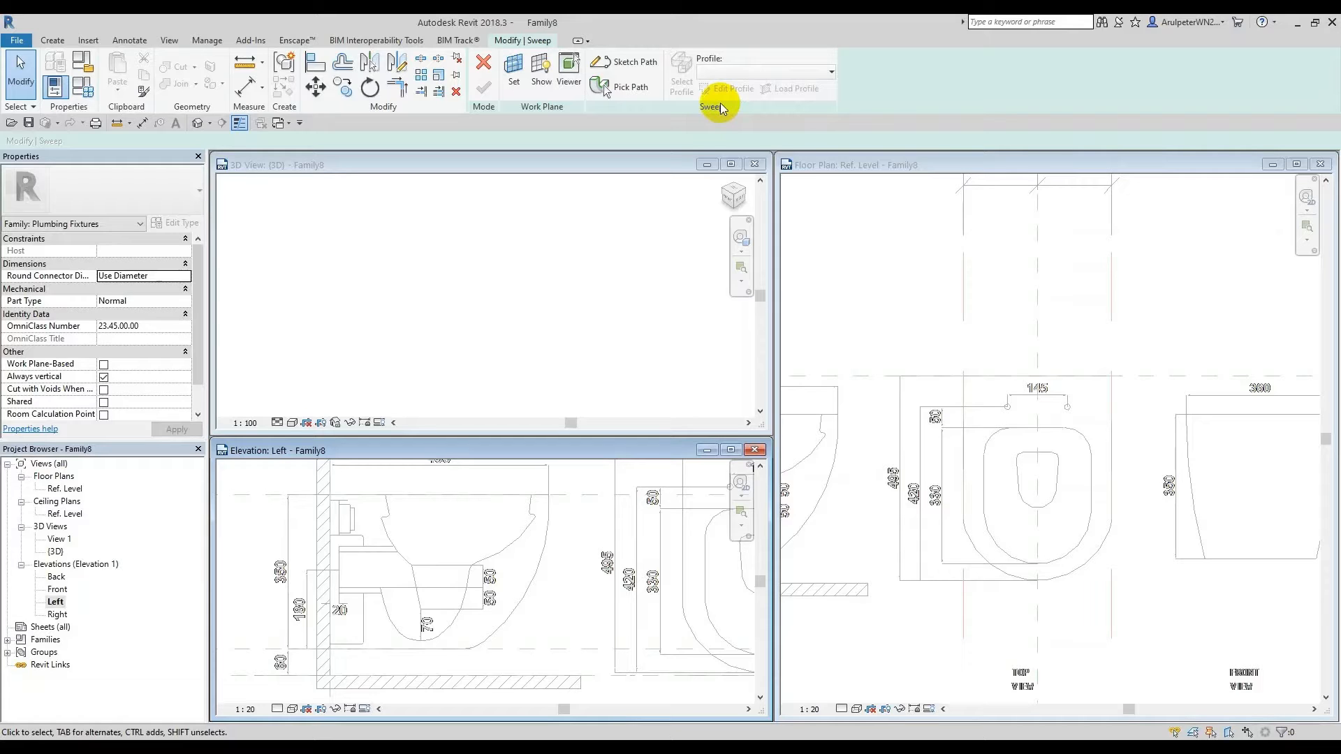
{"action": "left_click", "coordinate": [629, 62]}
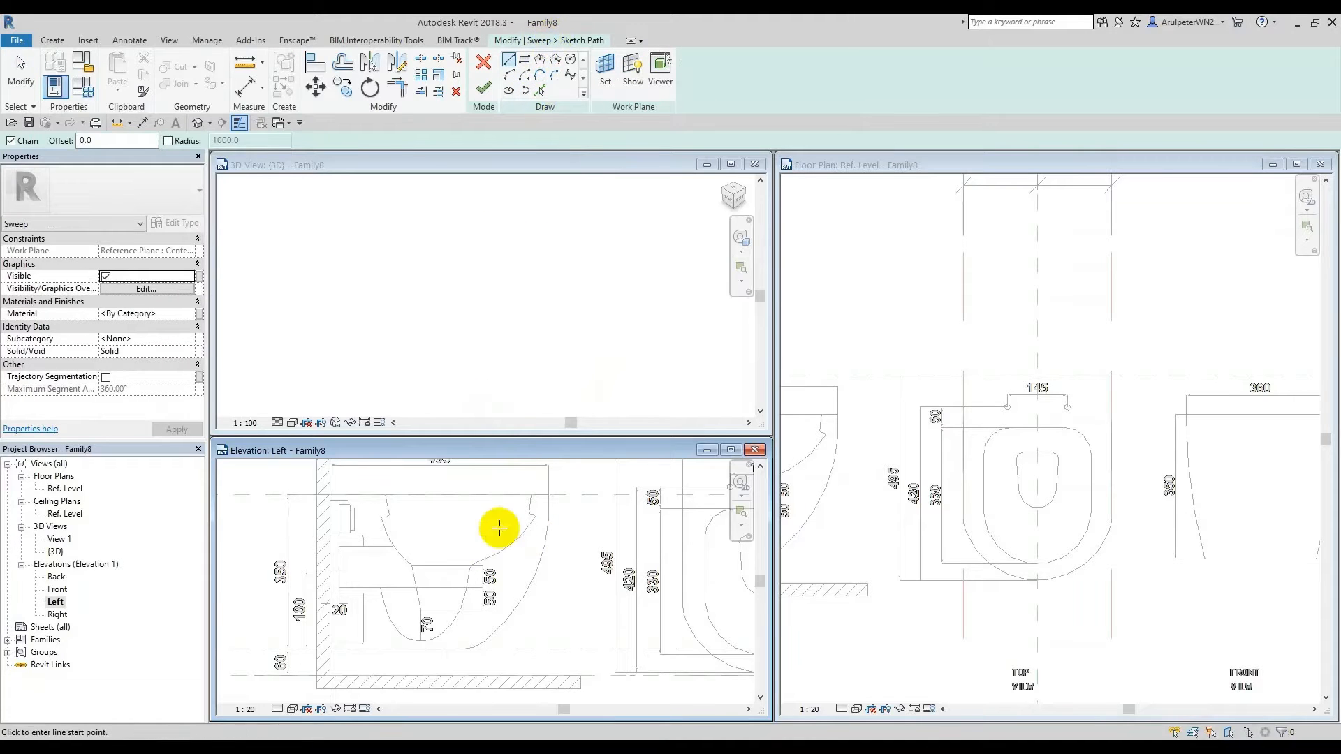
{"action": "left_click", "coordinate": [540, 91]}
{"action": "scroll", "coordinate": [529, 589], "scroll_direction": "up", "scroll_amount": 2}
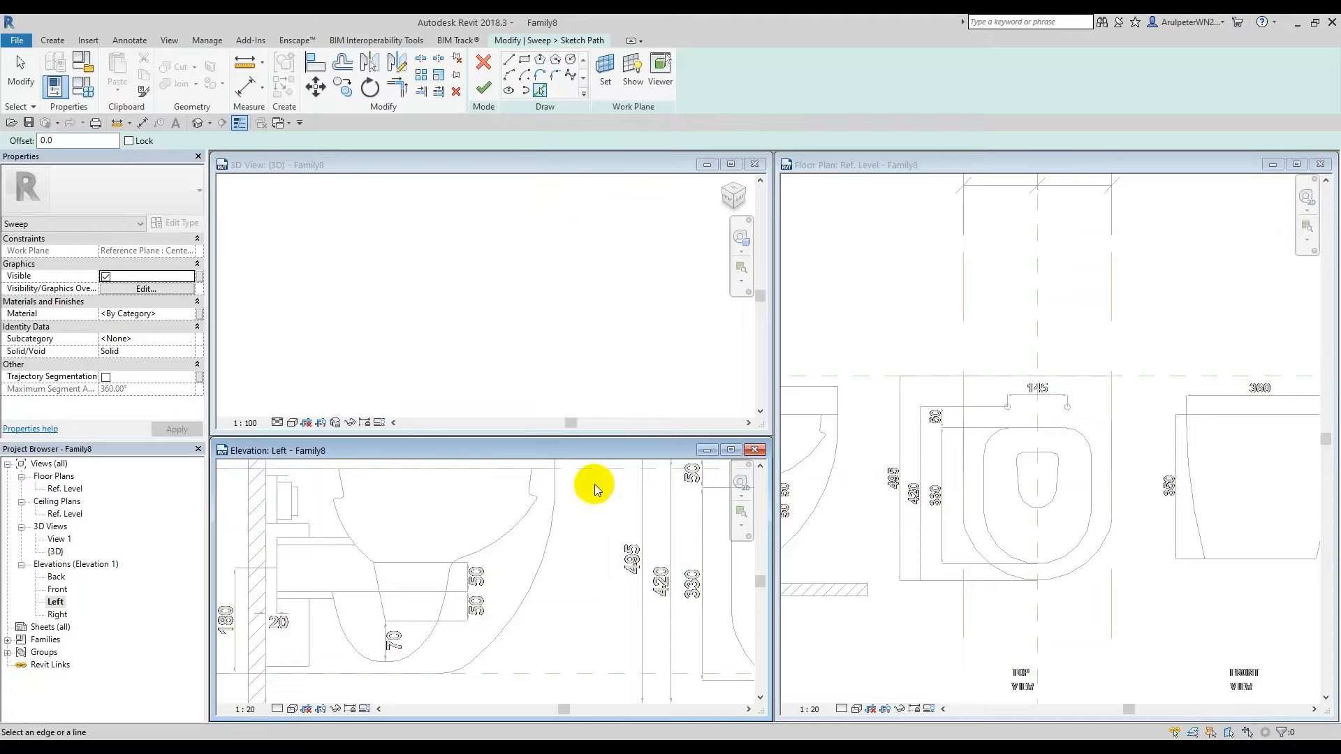
{"action": "left_click", "coordinate": [528, 591]}
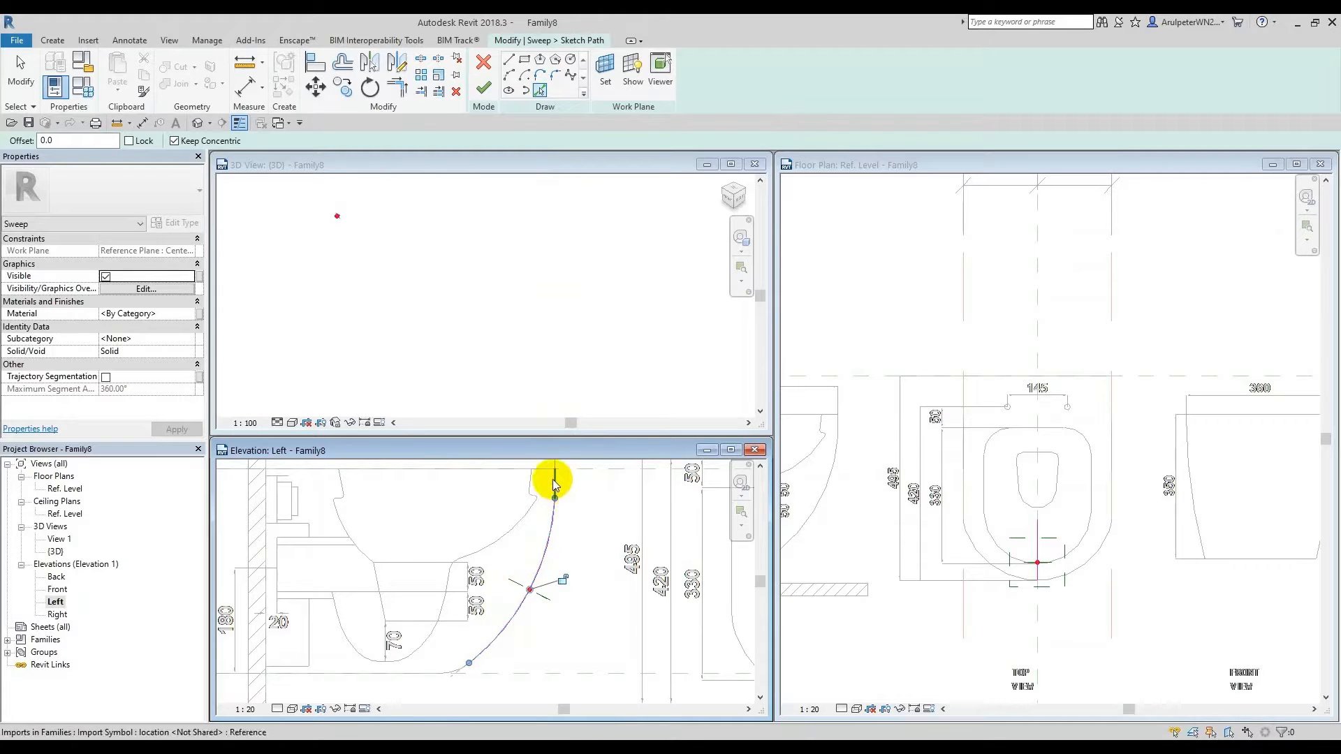
{"action": "scroll", "coordinate": [467, 628], "scroll_direction": "up", "scroll_amount": 3}
{"action": "left_click", "coordinate": [506, 610]}
{"action": "scroll", "coordinate": [452, 633], "scroll_direction": "down", "scroll_amount": 3}
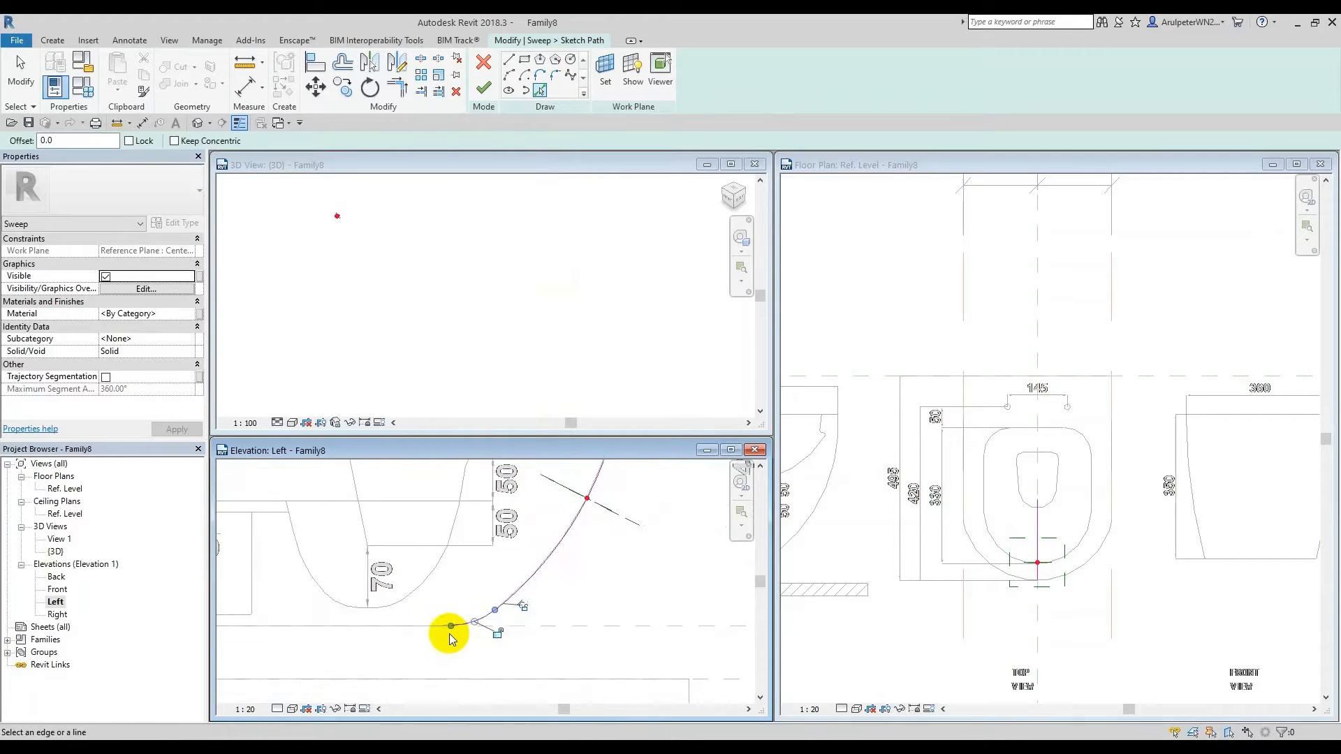
Step: Move the sweep's profile plane to the top end of the path at the toilet's rim
{"action": "key", "text": "Escape"}
{"action": "key", "text": "Escape"}
{"action": "middle_click_drag", "start_coordinate": [555, 545], "coordinate": [553, 682]}
{"action": "left_click", "coordinate": [548, 688]}
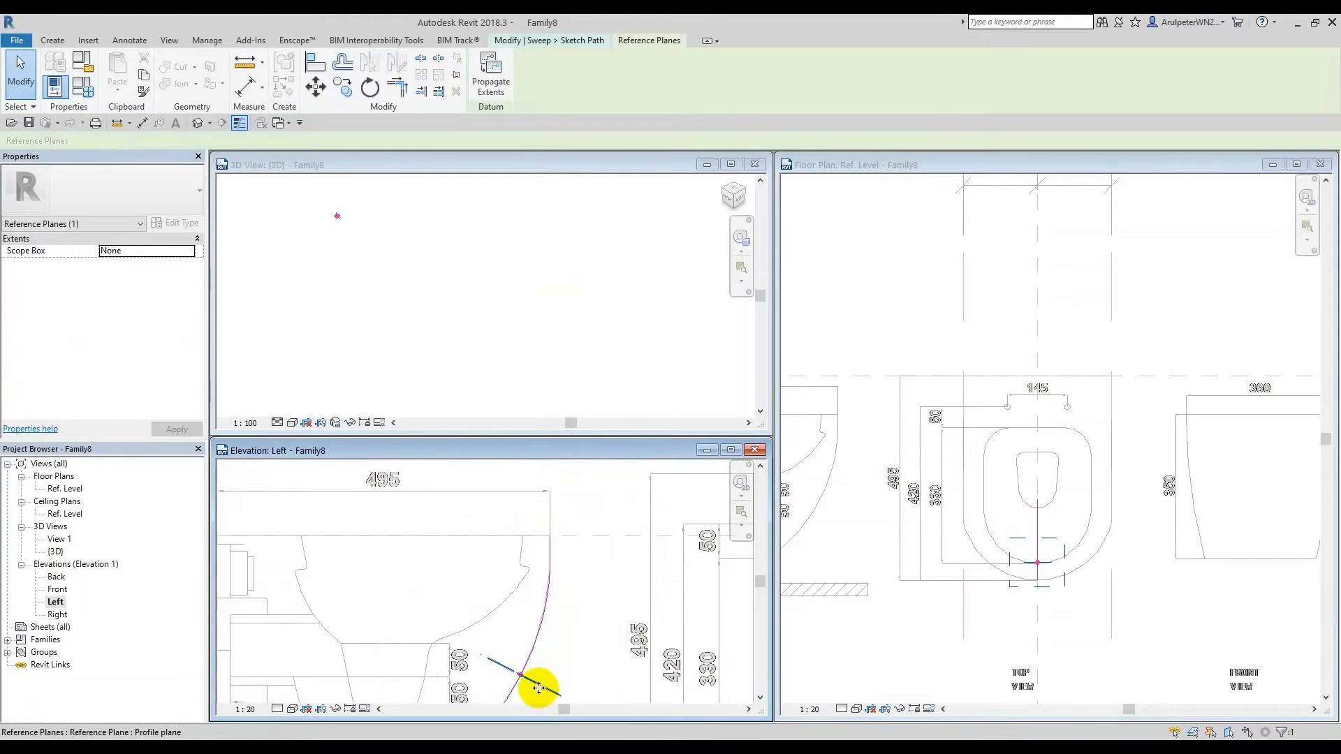
{"action": "key", "text": "Delete"}
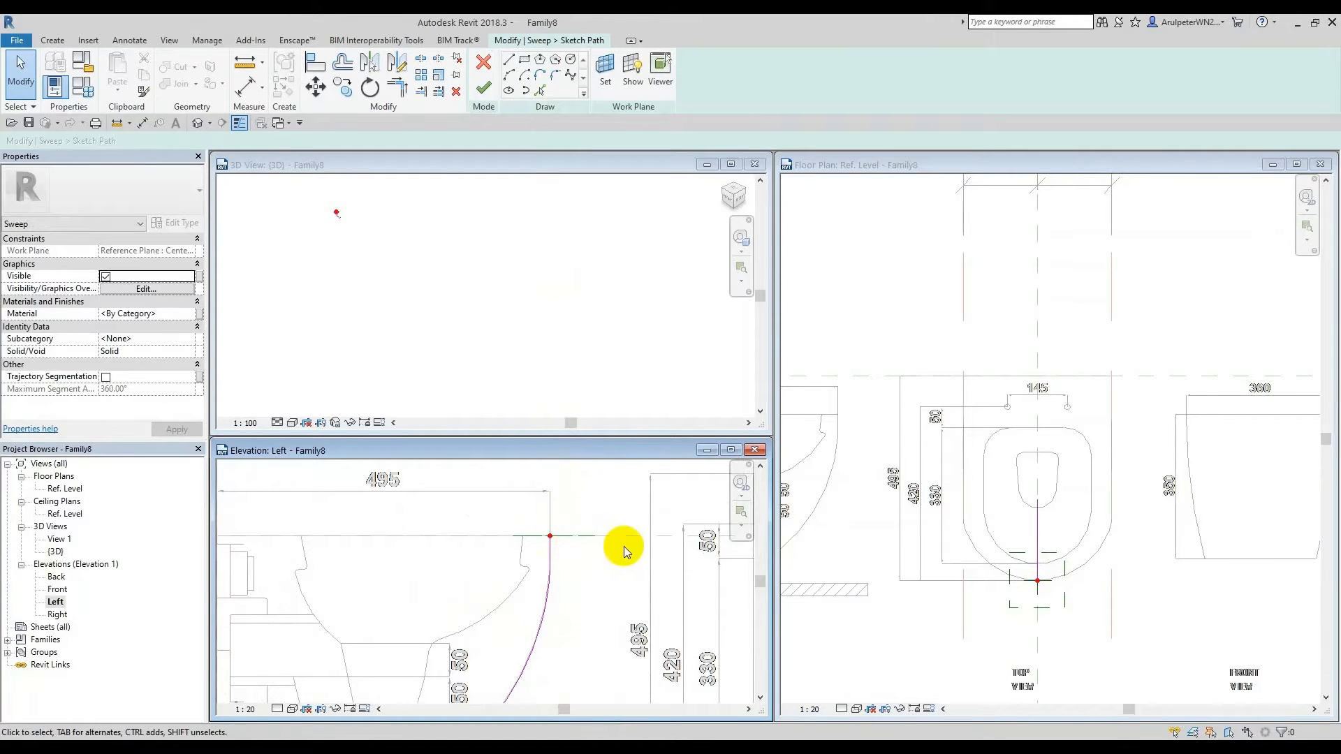
Step: Examine the sweep path and its profile plane from several angles in the 3D view
{"action": "left_click", "coordinate": [368, 216]}
{"action": "scroll", "coordinate": [293, 203], "scroll_direction": "up", "scroll_amount": 2}
{"action": "scroll", "coordinate": [347, 221], "scroll_direction": "up", "scroll_amount": 4}
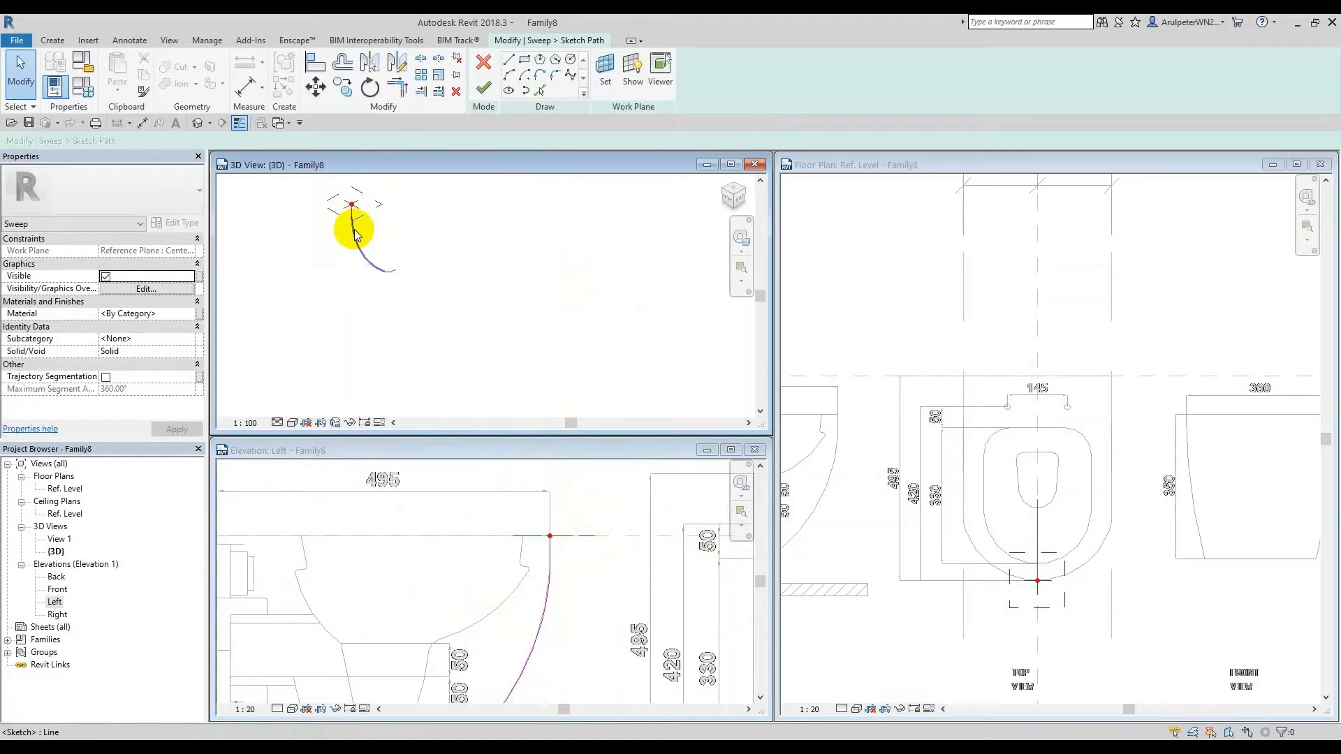
{"action": "middle_click_drag", "start_coordinate": [450, 343], "coordinate": [632, 334], "text": "shift"}
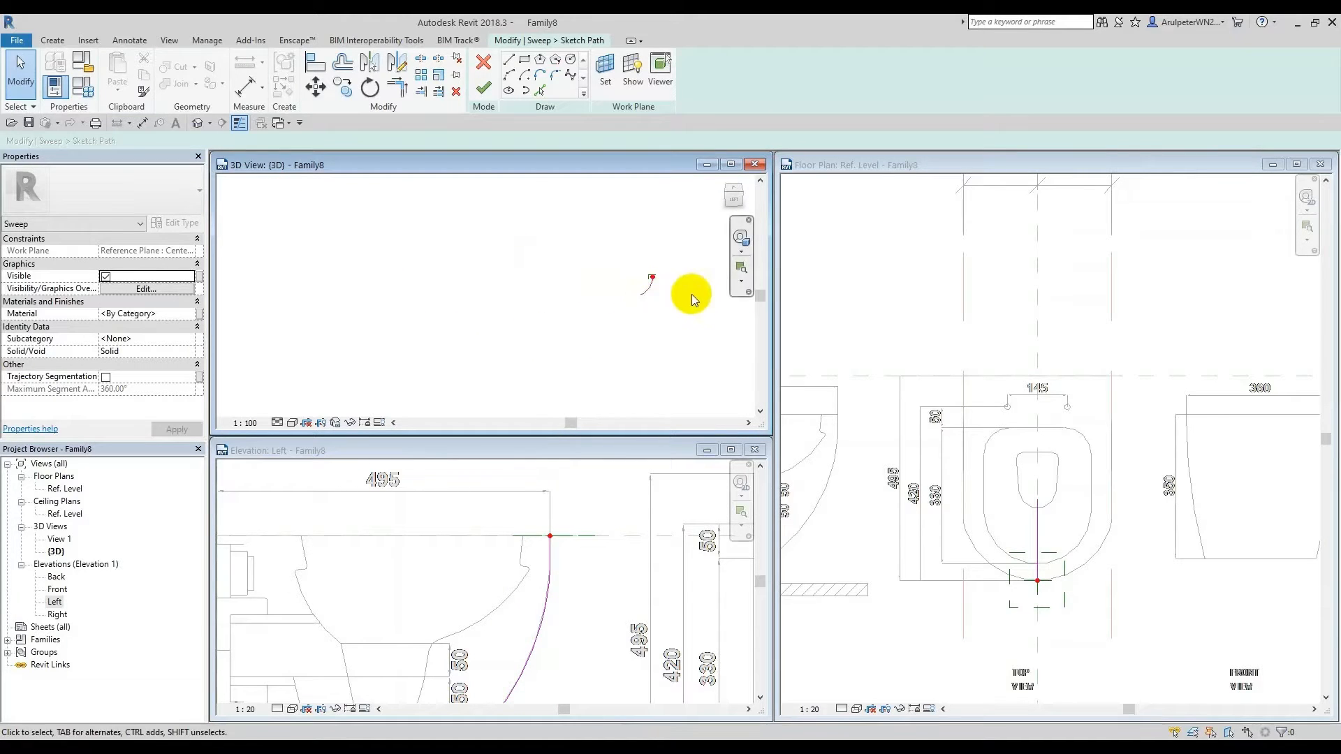
{"action": "left_click", "coordinate": [635, 292]}
{"action": "scroll", "coordinate": [638, 284], "scroll_direction": "up", "scroll_amount": 3}
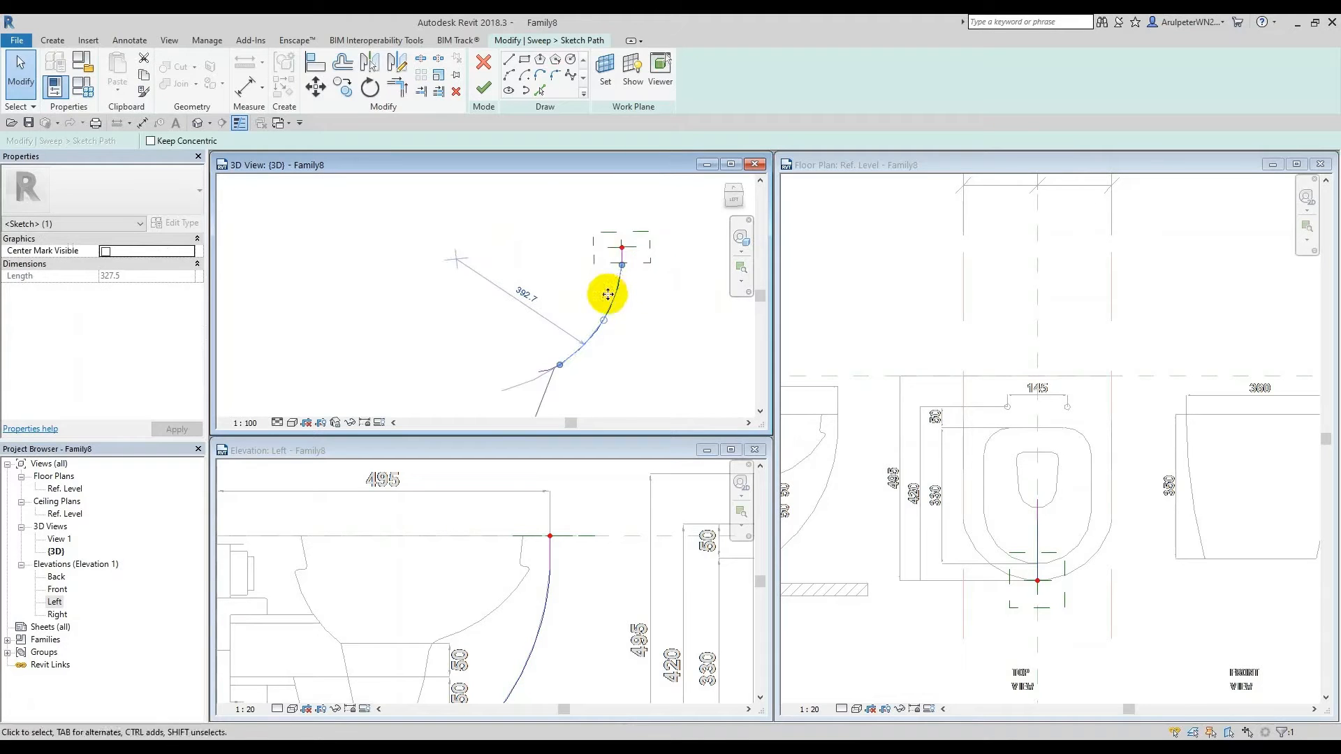
{"action": "middle_click_drag", "start_coordinate": [608, 291], "coordinate": [591, 300], "text": "shift"}
{"action": "left_click", "coordinate": [409, 303]}
{"action": "scroll", "coordinate": [409, 303], "scroll_direction": "down", "scroll_amount": 3}
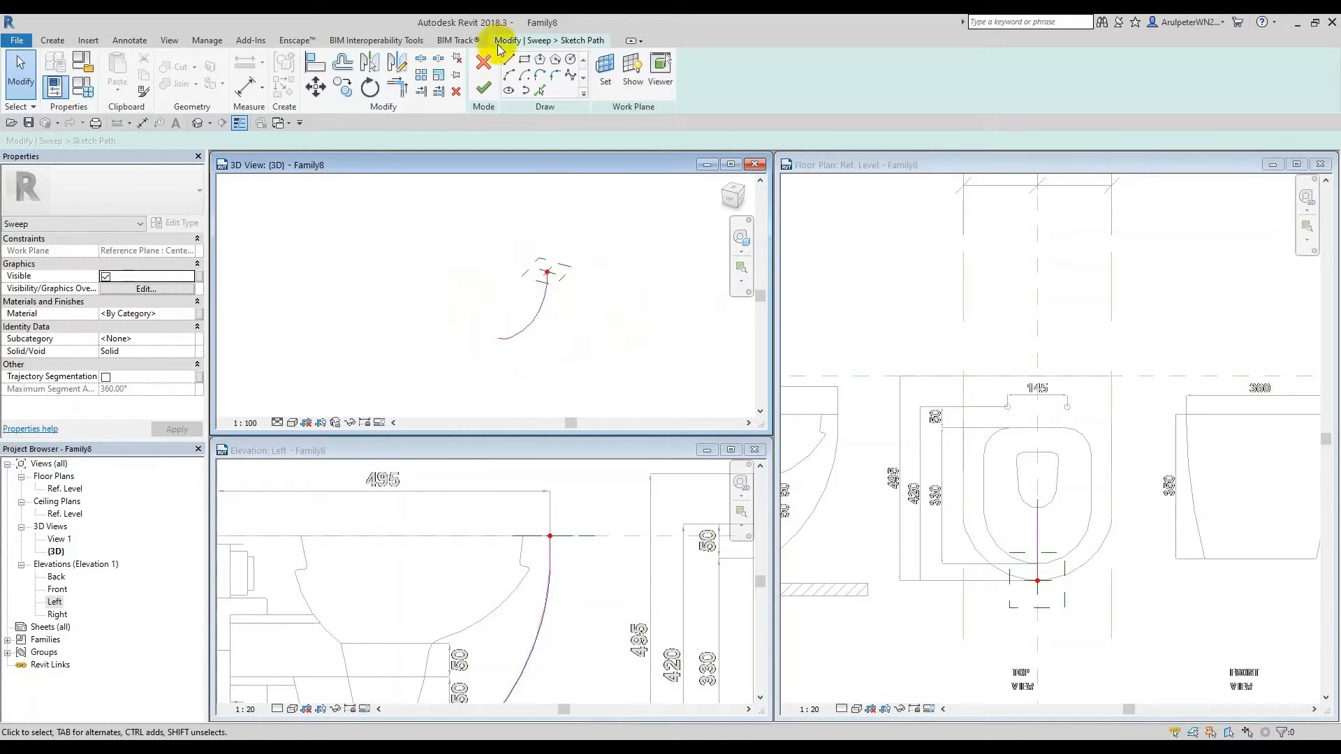
Step: Finish the path and trace the toilet's outer front curve in plan as the profile, deleting the short straight side segments
{"action": "left_click", "coordinate": [483, 91]}
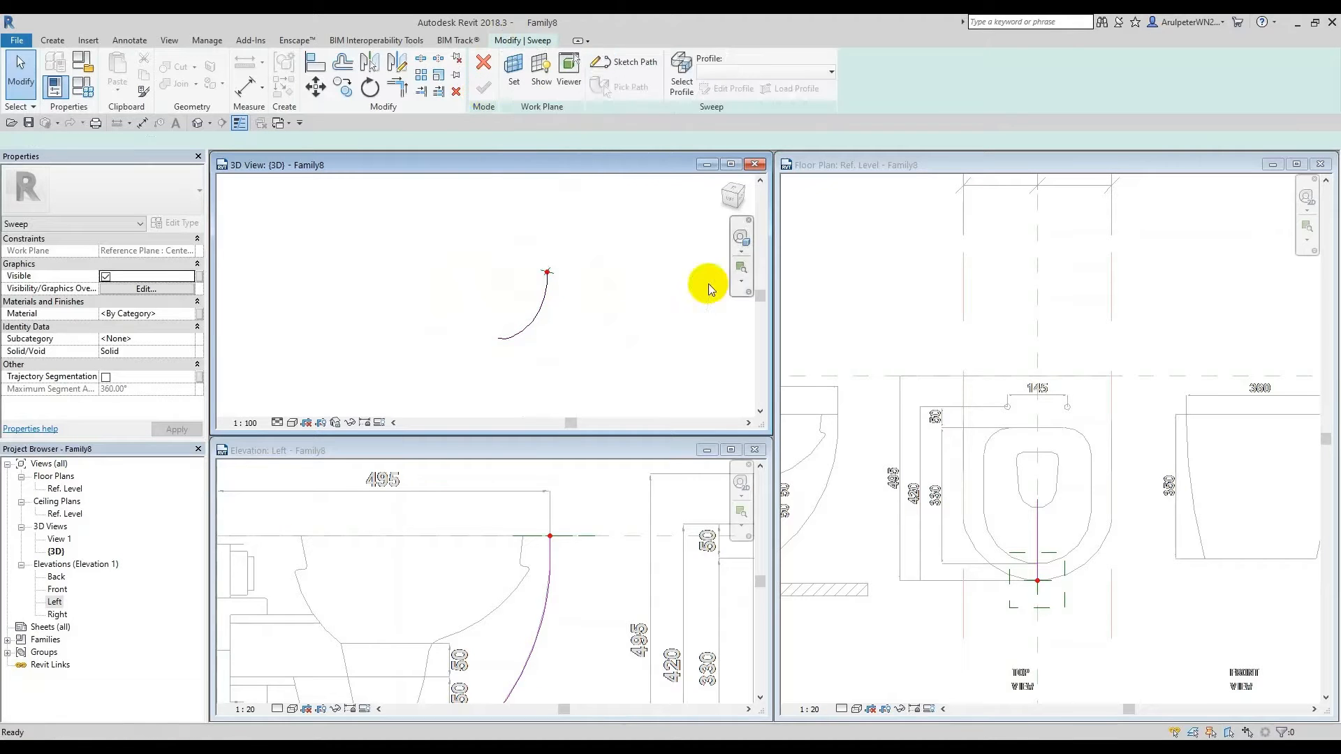
{"action": "scroll", "coordinate": [546, 521], "scroll_direction": "down", "scroll_amount": 2}
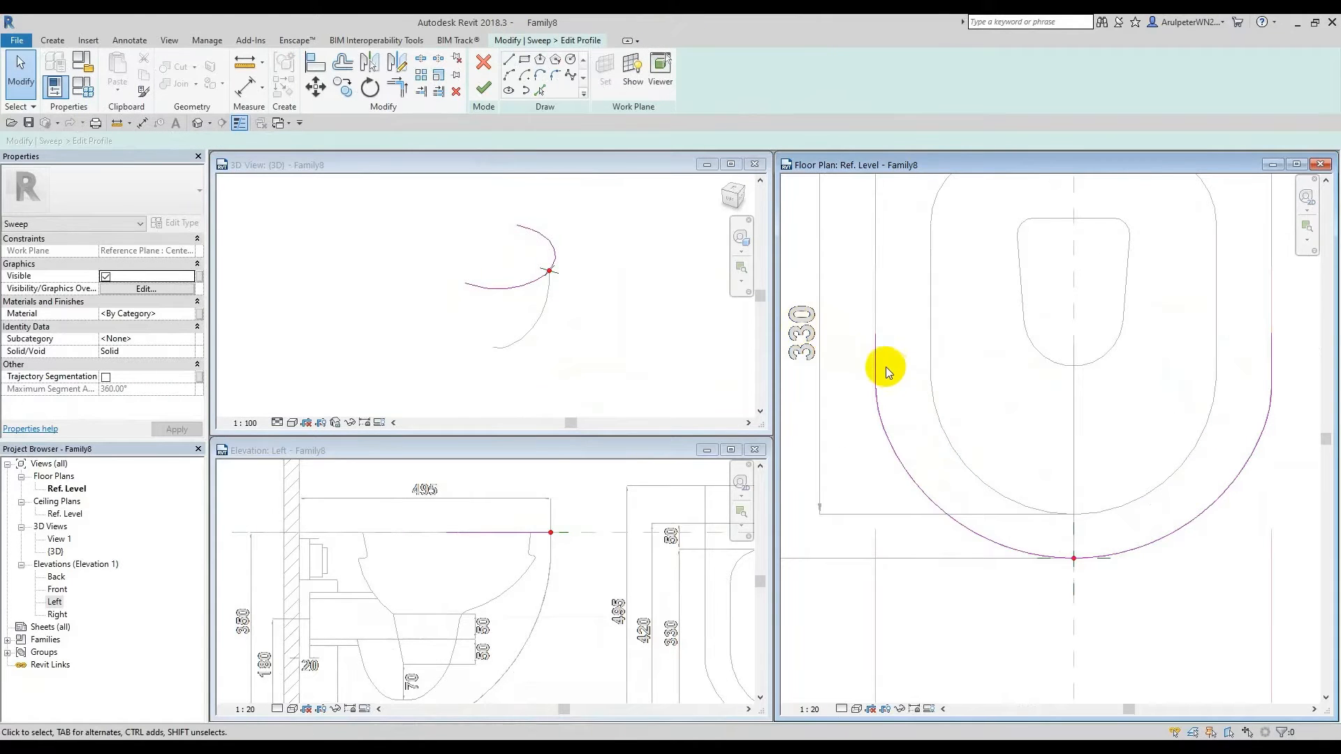
{"action": "scroll", "coordinate": [881, 364], "scroll_direction": "down", "scroll_amount": 2}
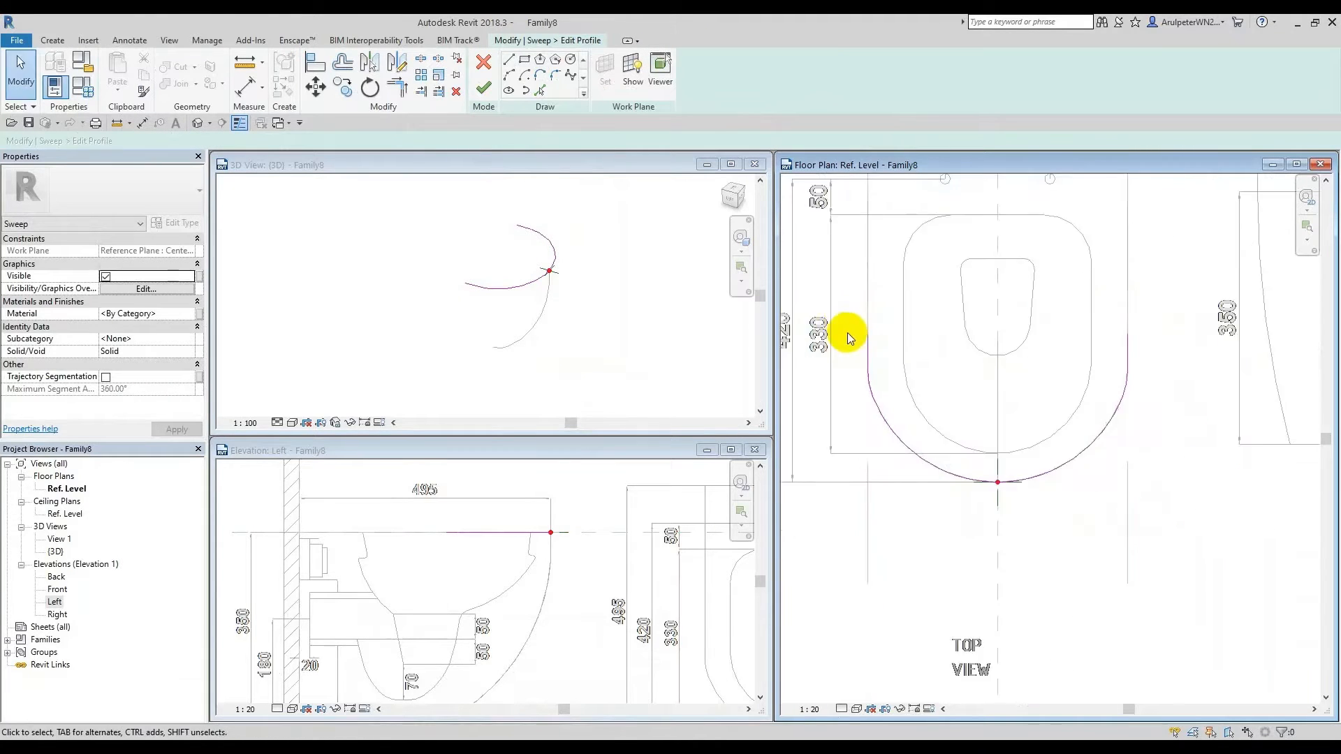
{"action": "left_click_drag", "start_coordinate": [843, 316], "coordinate": [1160, 390]}
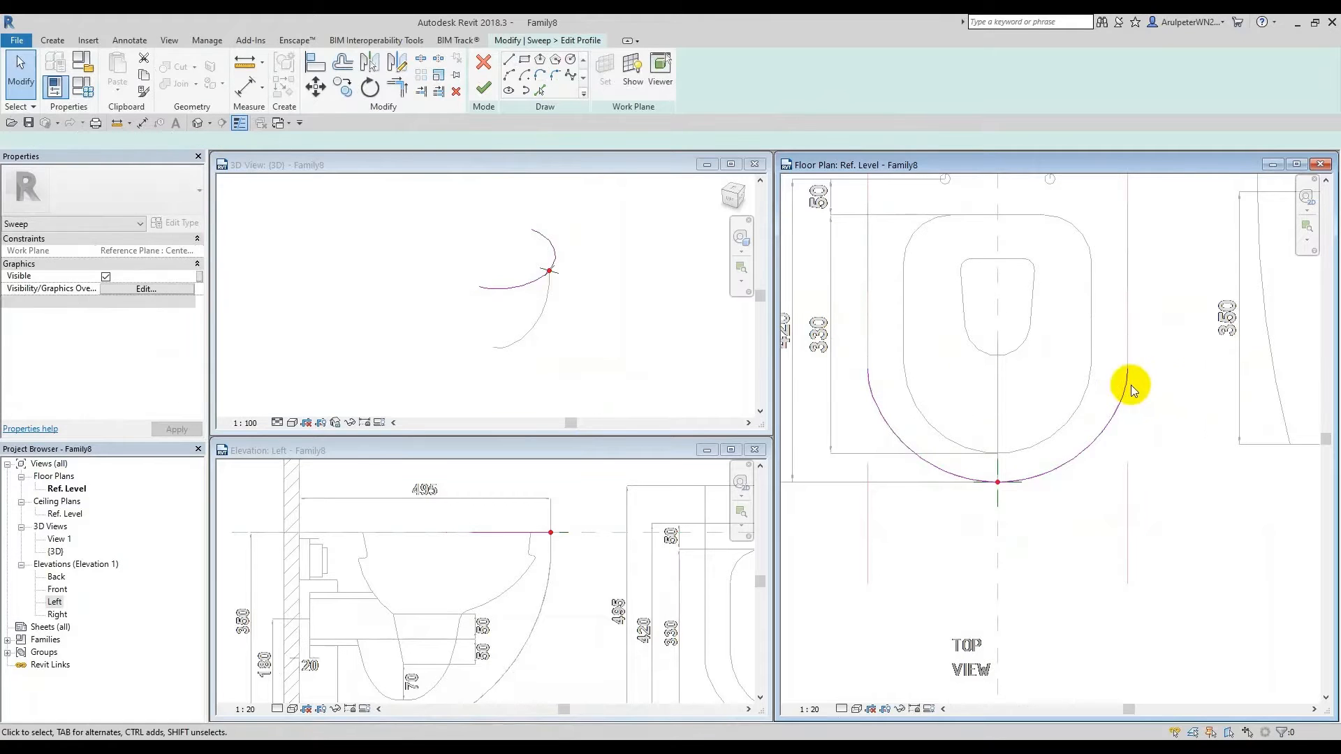
{"action": "key", "text": "Delete"}
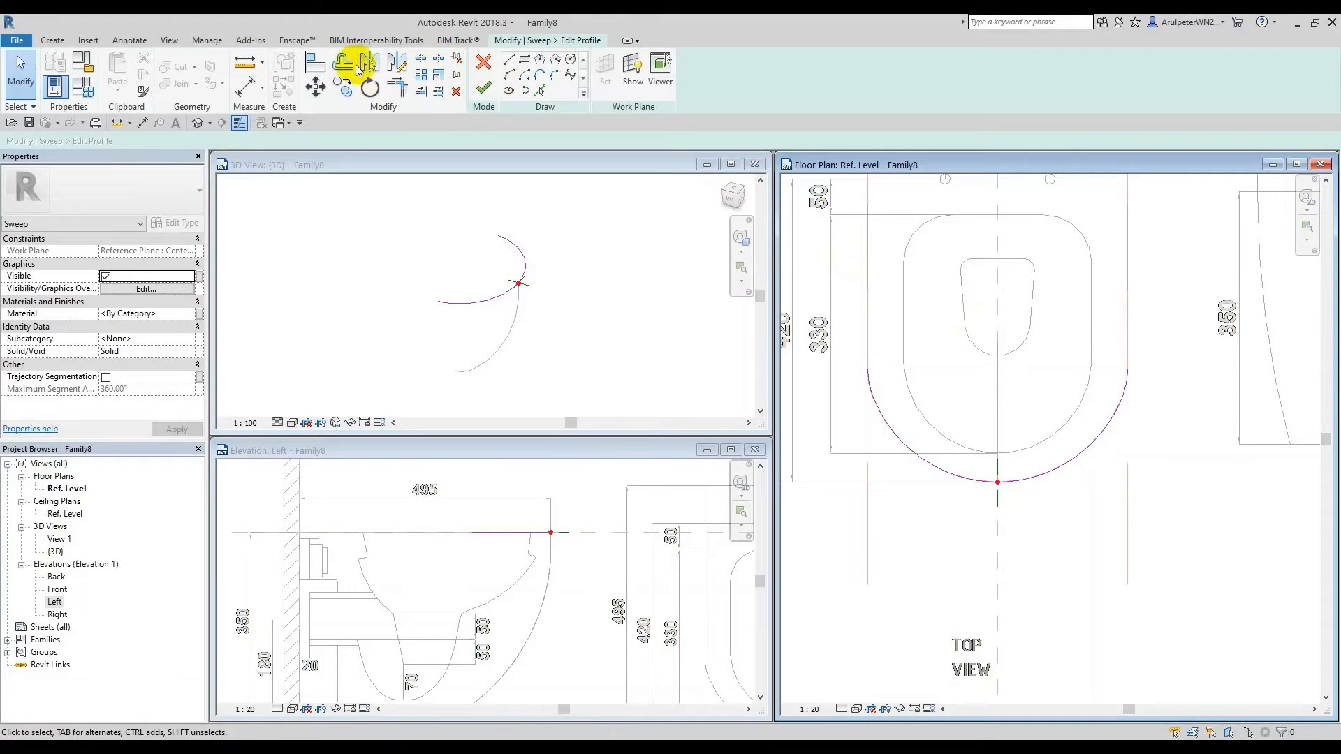
Step: Offset a copy of the profile's outer front curve inward by 20
{"action": "left_click", "coordinate": [347, 64]}
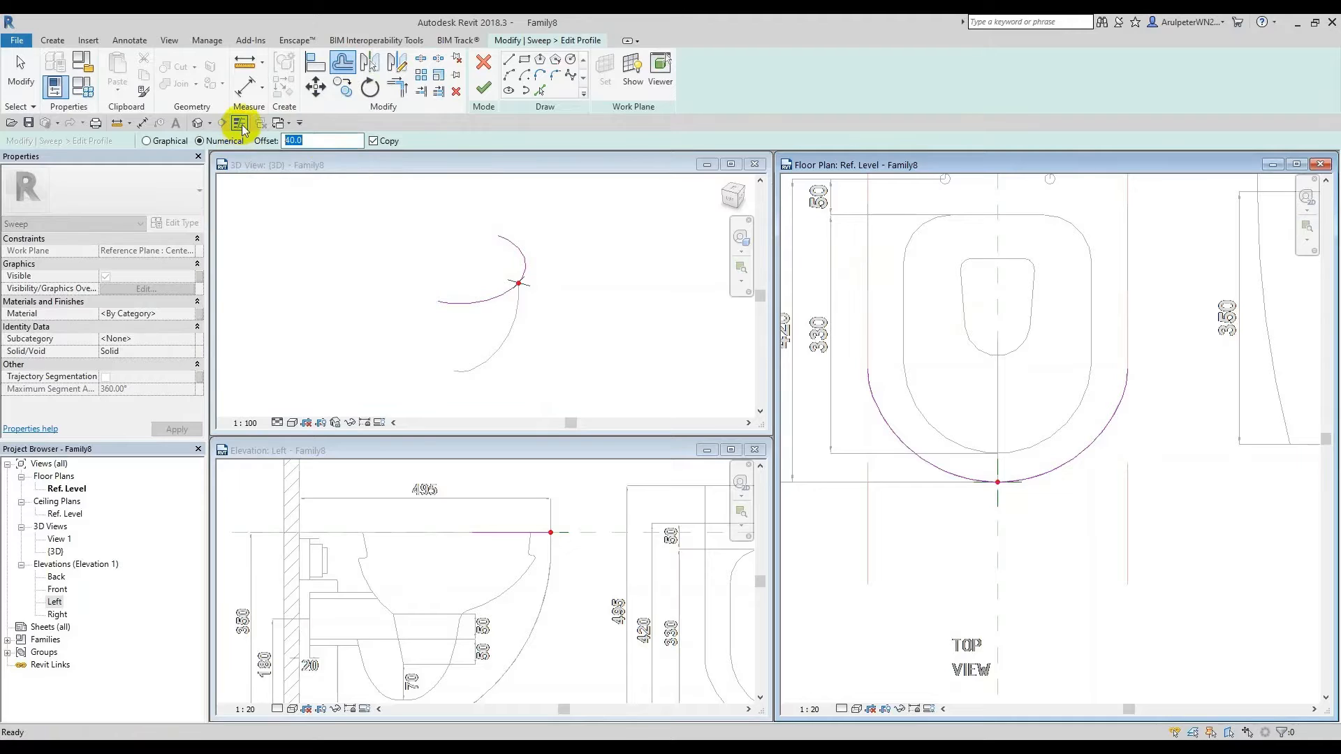
{"action": "type", "text": "20"}
{"action": "scroll", "coordinate": [885, 419], "scroll_direction": "up", "scroll_amount": 2}
{"action": "left_click", "coordinate": [886, 419]}
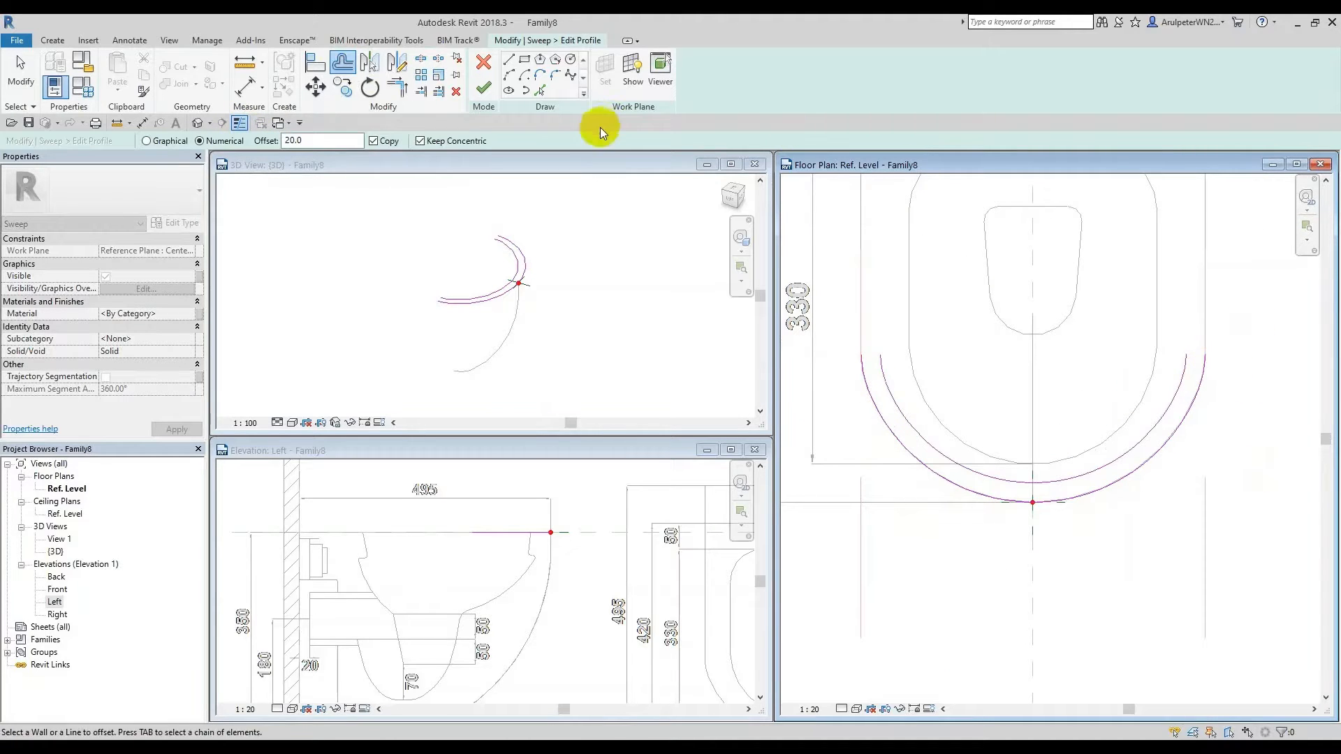
Step: Close both open ends of the profile with short straight lines between the outer and inner curves
{"action": "left_click", "coordinate": [508, 60]}
{"action": "scroll", "coordinate": [868, 338], "scroll_direction": "up", "scroll_amount": 2}
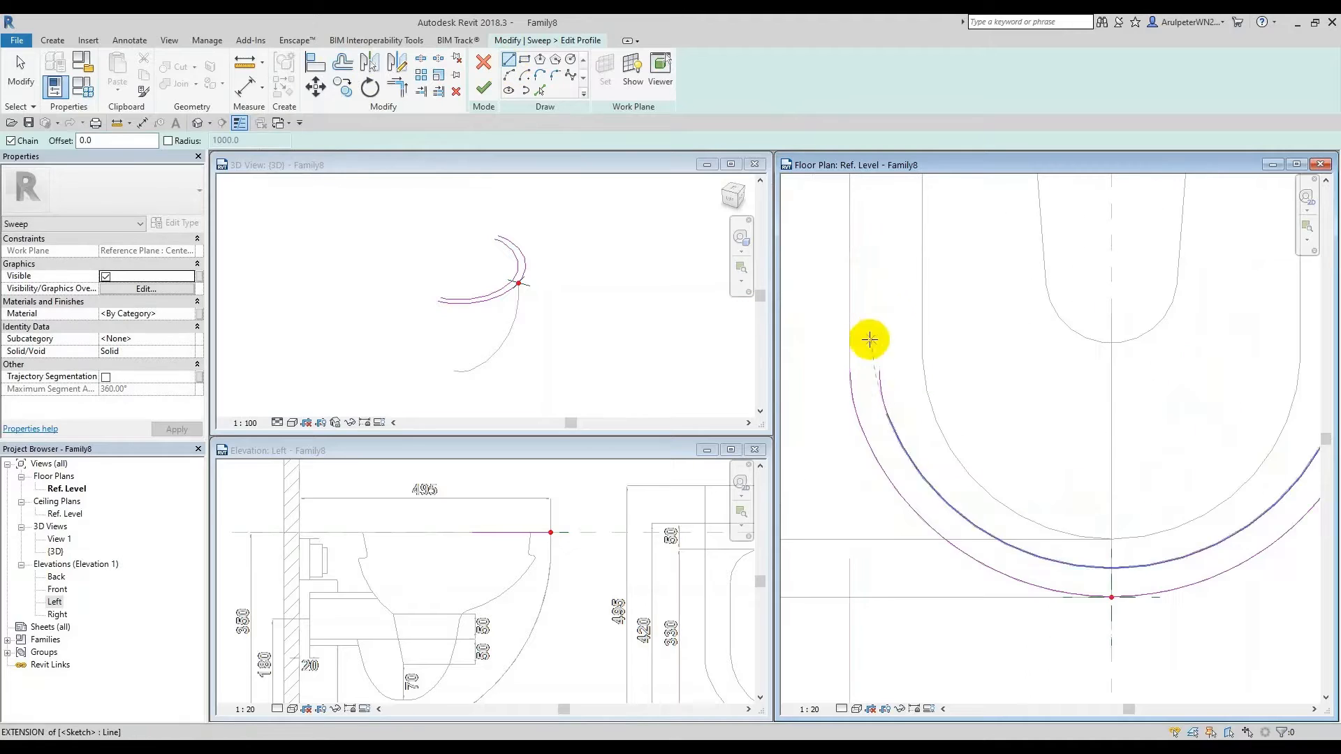
{"action": "left_click", "coordinate": [852, 372]}
{"action": "left_click", "coordinate": [880, 372]}
{"action": "scroll", "coordinate": [848, 363], "scroll_direction": "down", "scroll_amount": 3}
{"action": "scroll", "coordinate": [1189, 368], "scroll_direction": "up", "scroll_amount": 3}
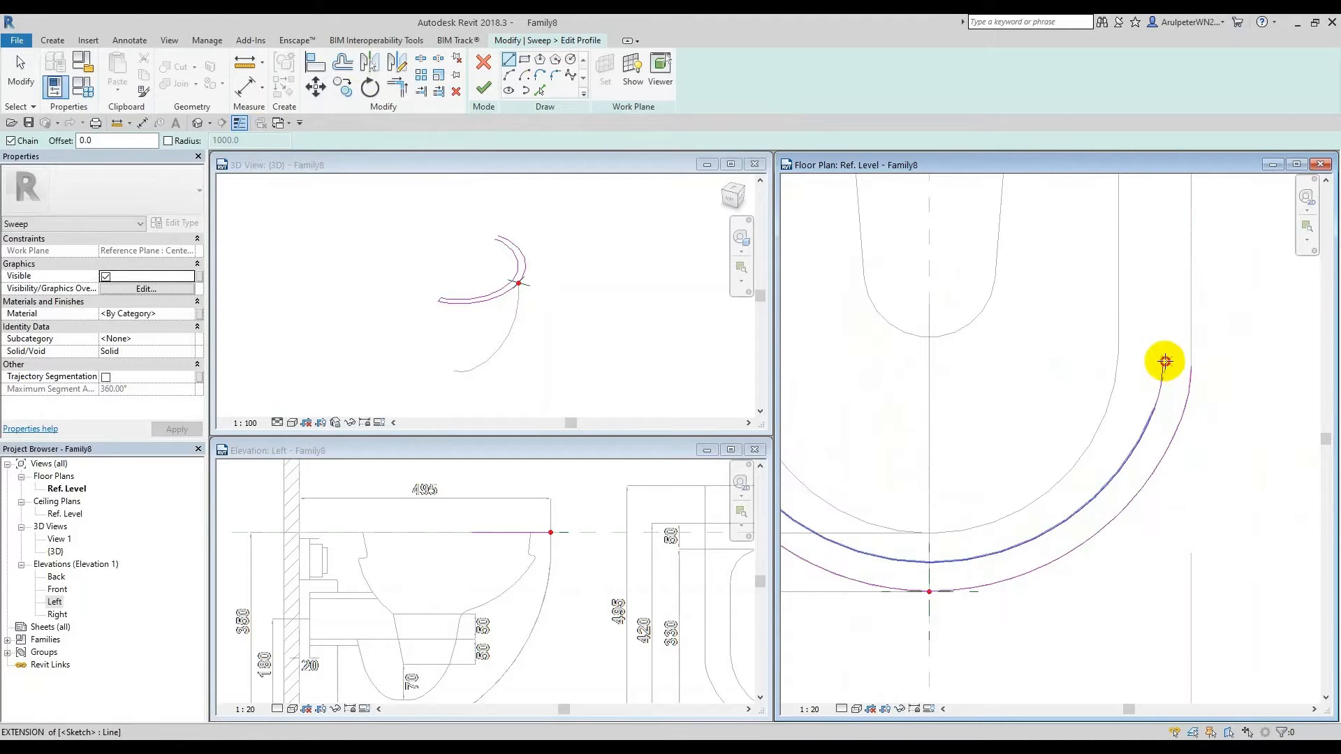
{"action": "left_click", "coordinate": [1165, 362]}
{"action": "key", "text": "Escape"}
{"action": "left_click", "coordinate": [1162, 367]}
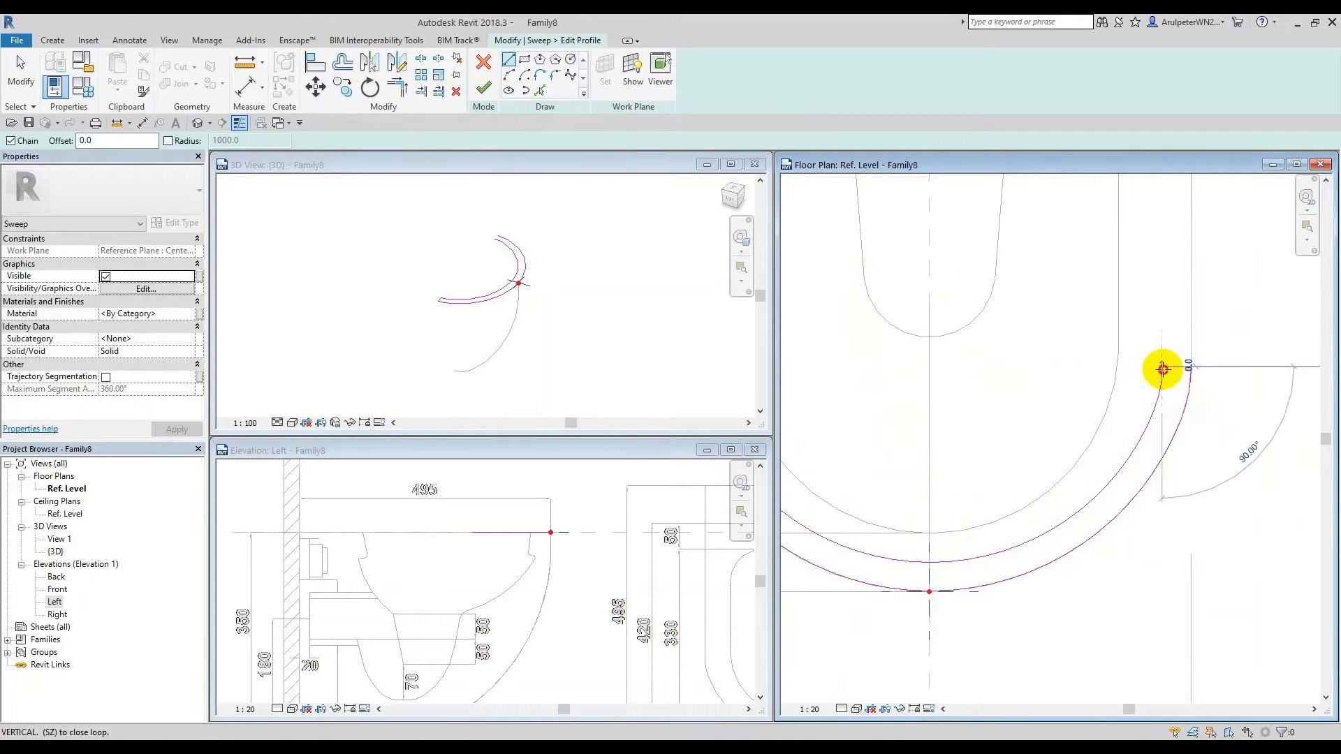
{"action": "left_click", "coordinate": [1191, 366]}
{"action": "key", "text": "Escape"}
{"action": "key", "text": "Escape"}
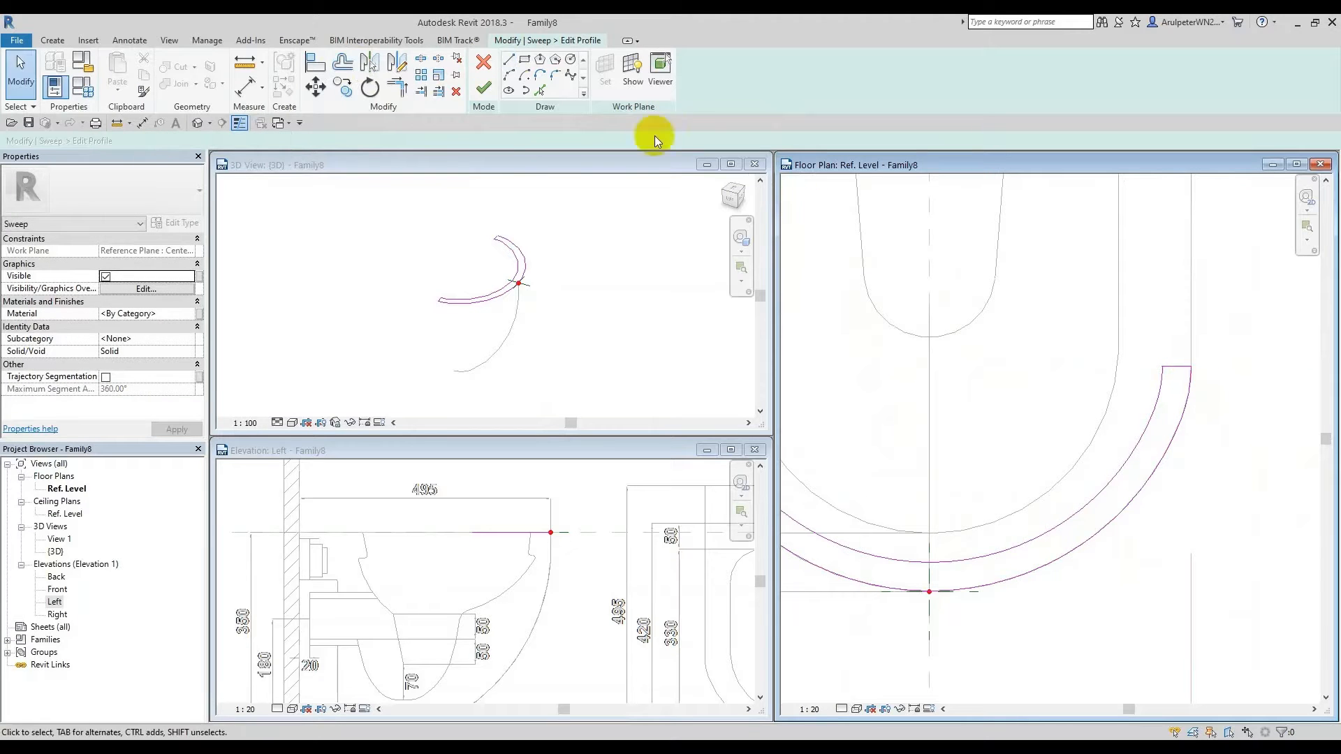
Step: Finish the profile sketch and try to complete the sweep
{"action": "left_click", "coordinate": [487, 98]}
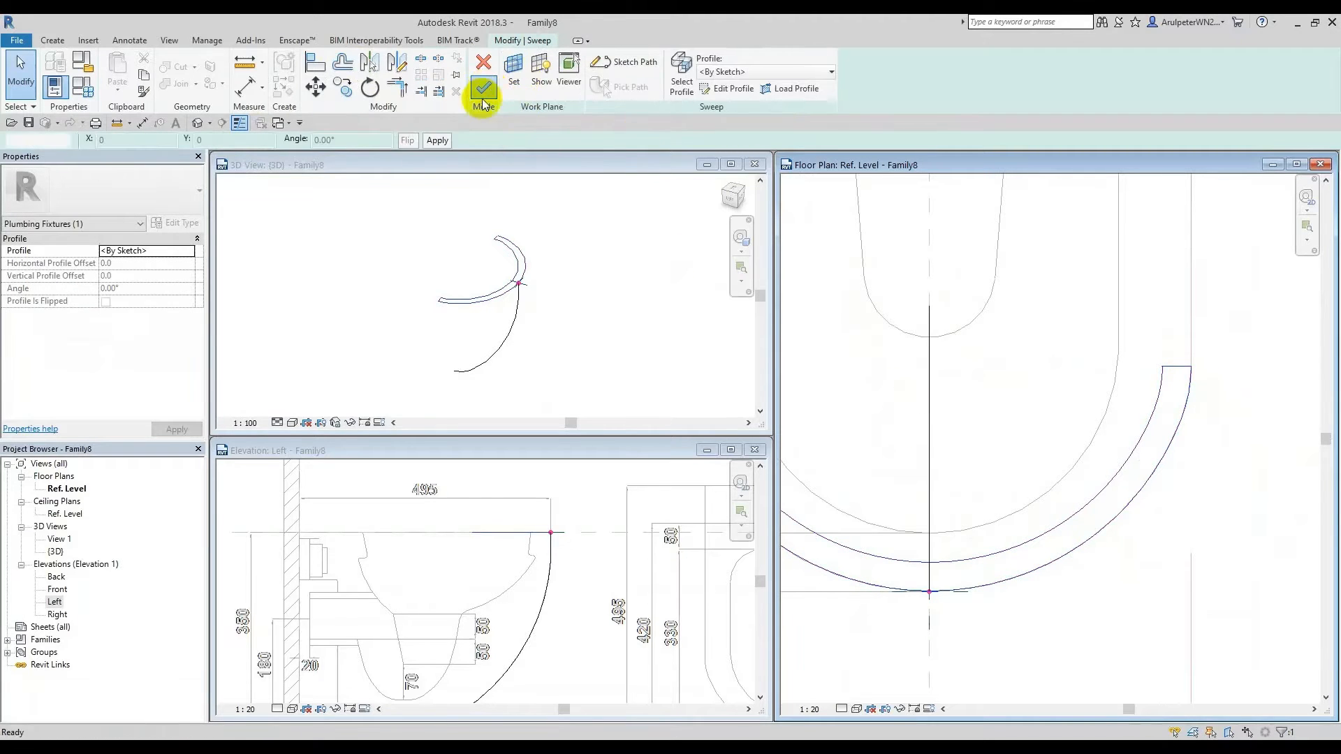
{"action": "left_click", "coordinate": [479, 89]}
{"action": "left_click", "coordinate": [619, 718]}
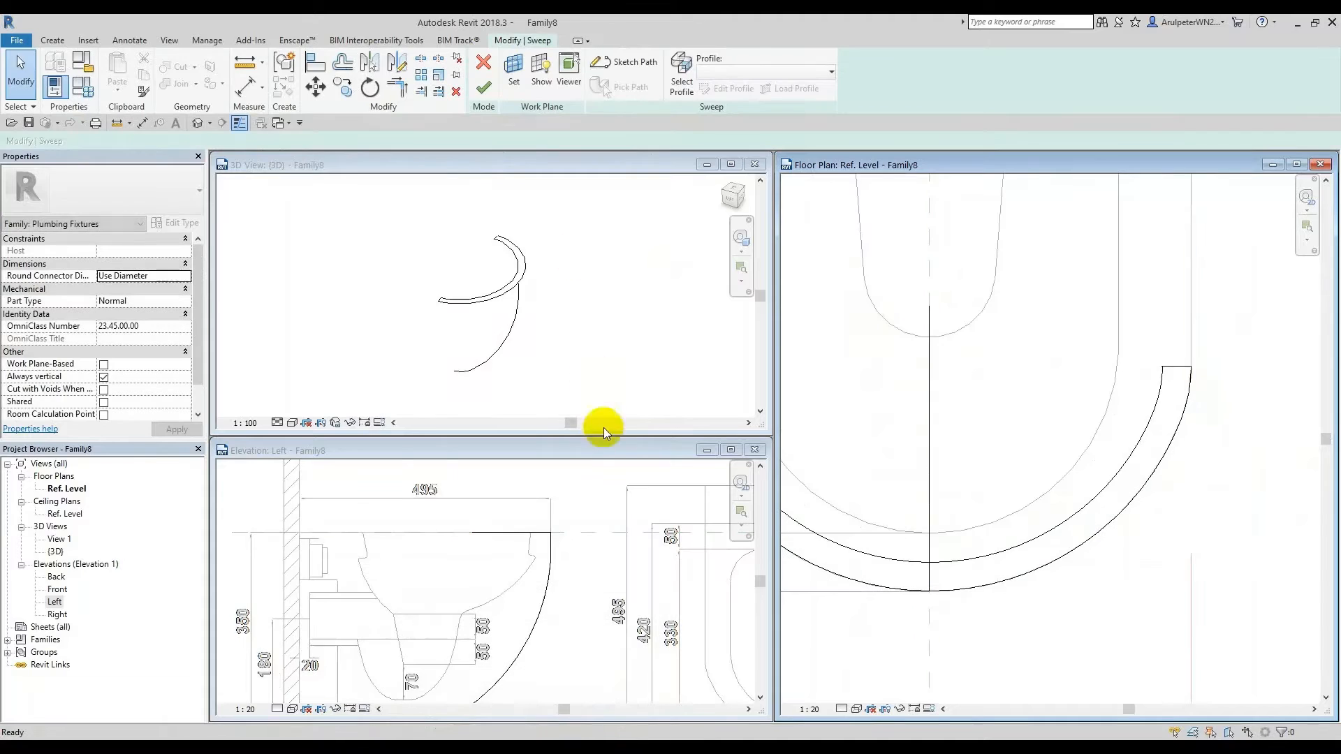
{"action": "scroll", "coordinate": [554, 622], "scroll_direction": "up", "scroll_amount": 2}
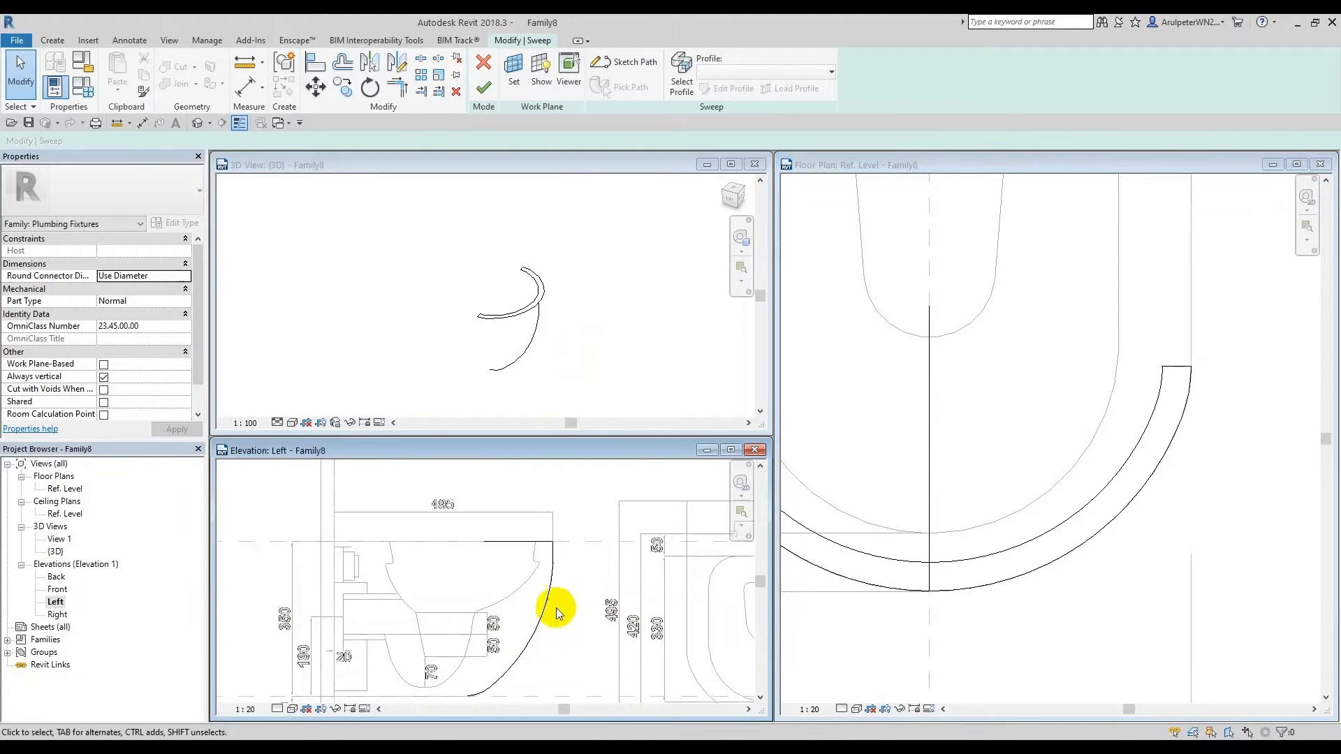
Step: Reopen the sweep path in the Left elevation, check its curve and close the path sketch
{"action": "double_click", "coordinate": [530, 630]}
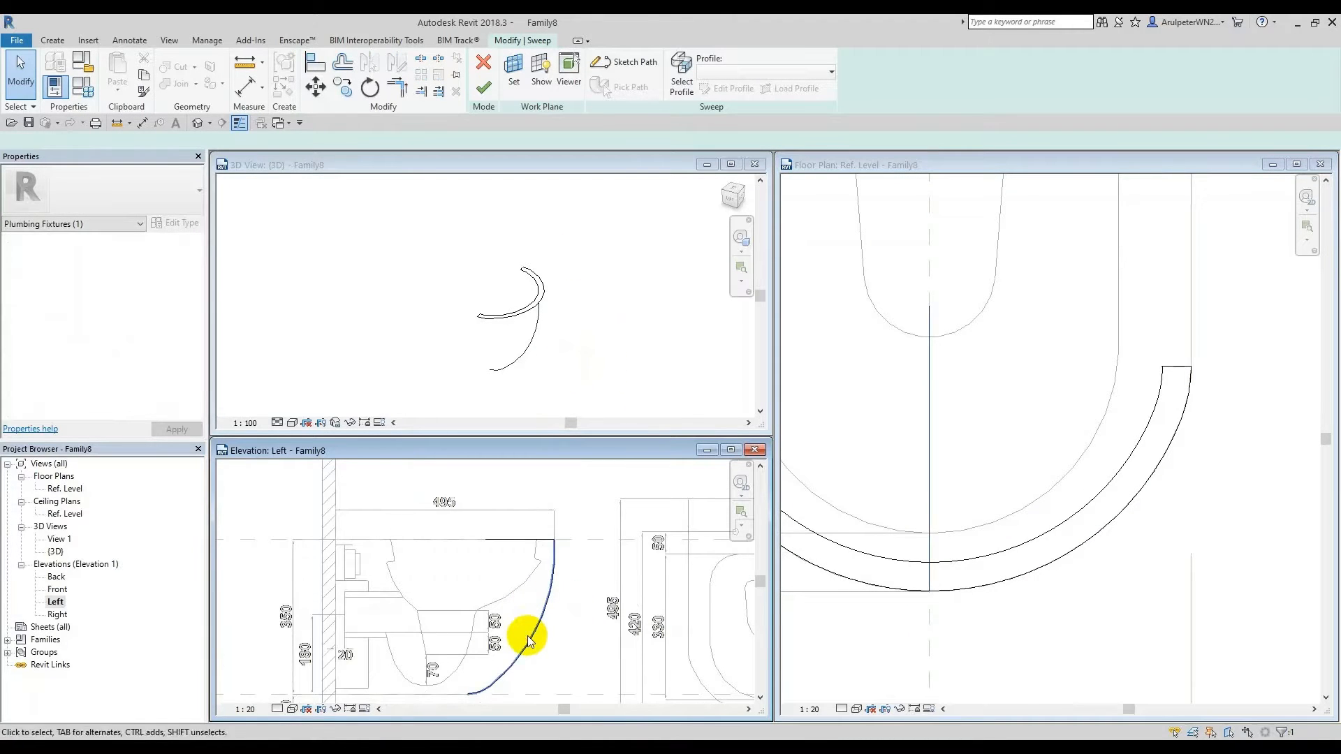
{"action": "scroll", "coordinate": [574, 578], "scroll_direction": "down", "scroll_amount": 2}
{"action": "middle_click_drag", "start_coordinate": [574, 578], "coordinate": [575, 572]}
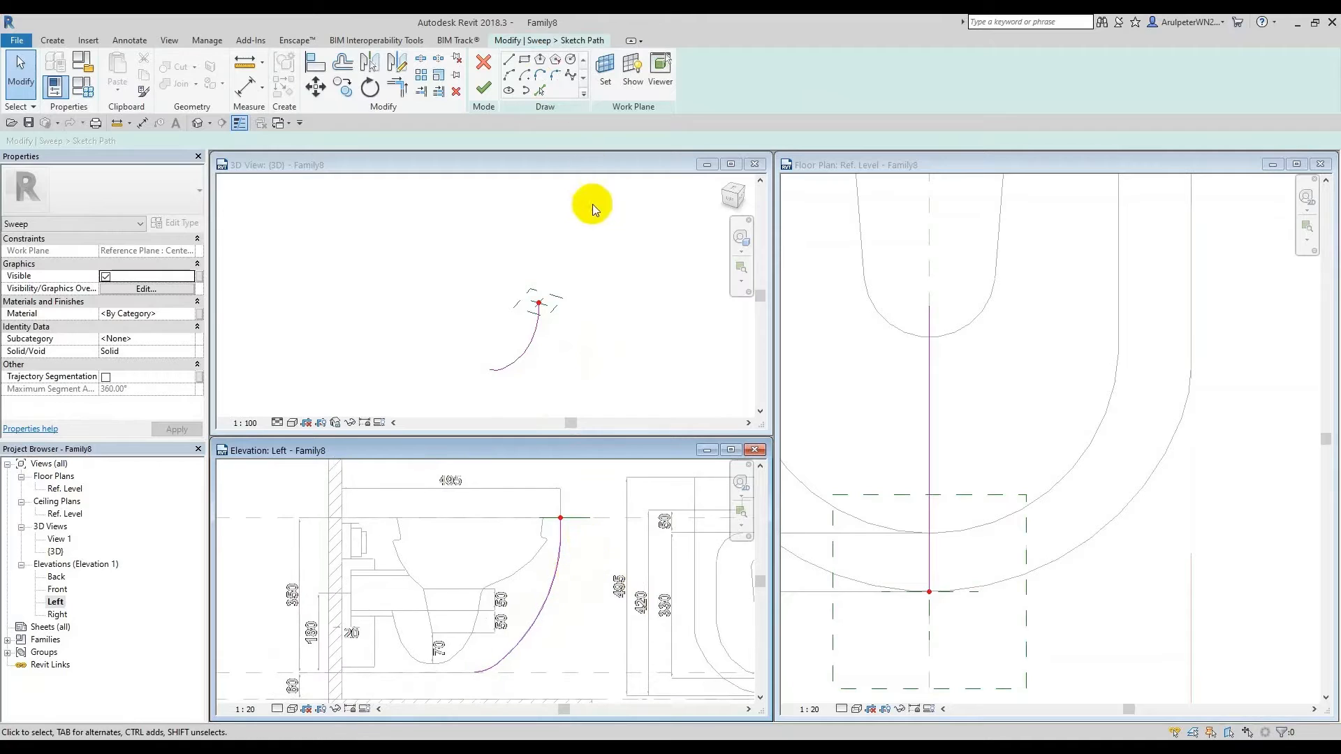
{"action": "left_click", "coordinate": [485, 89]}
{"action": "scroll", "coordinate": [585, 569], "scroll_direction": "up", "scroll_amount": 2}
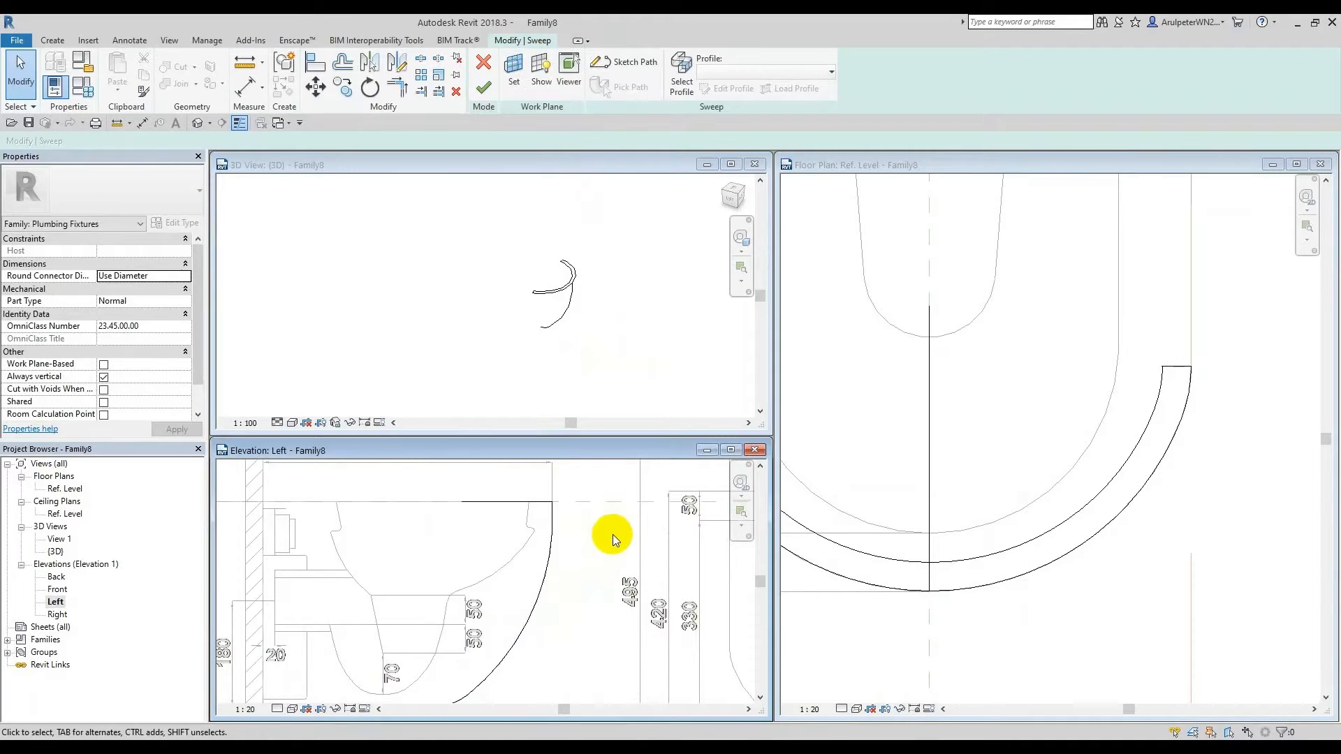
{"action": "scroll", "coordinate": [601, 531], "scroll_direction": "down", "scroll_amount": 1}
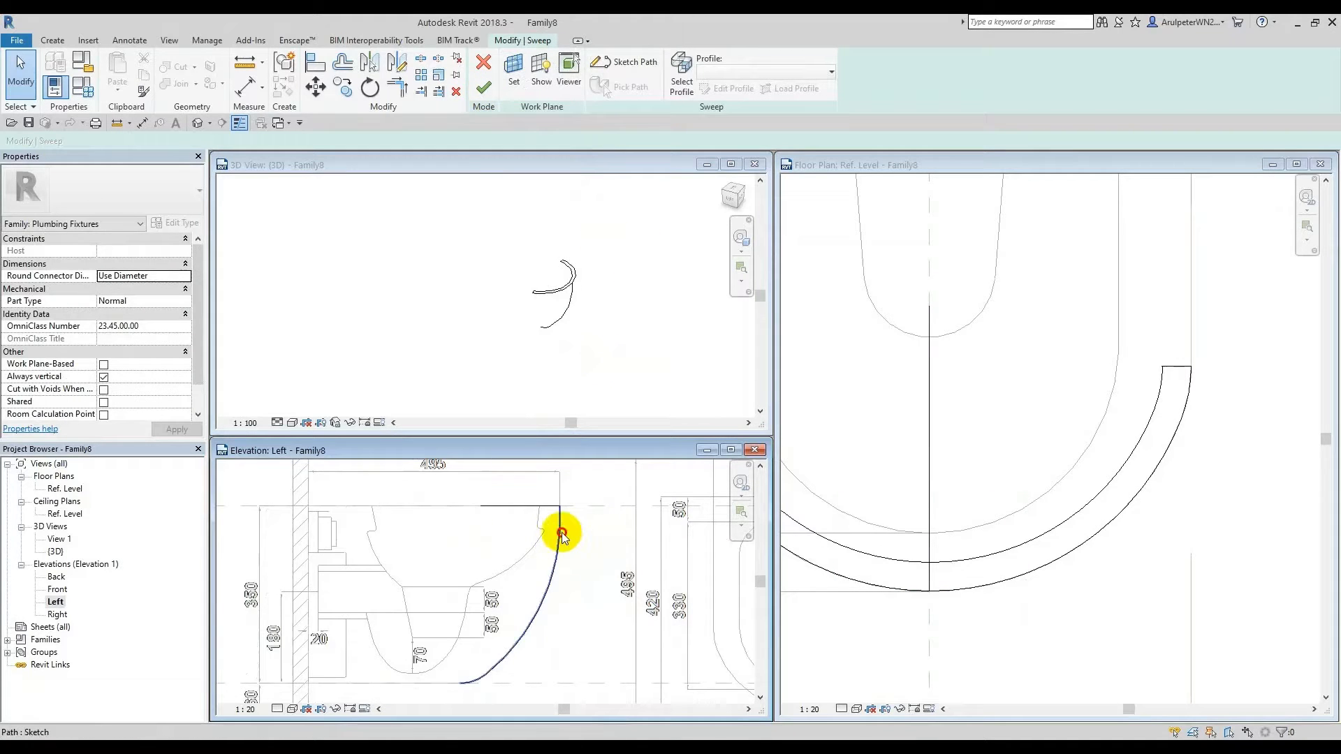
Step: Reopen the path sketch and delete the short arc at its lower end near the toilet's base
{"action": "left_click", "coordinate": [561, 535]}
{"action": "left_click", "coordinate": [618, 69]}
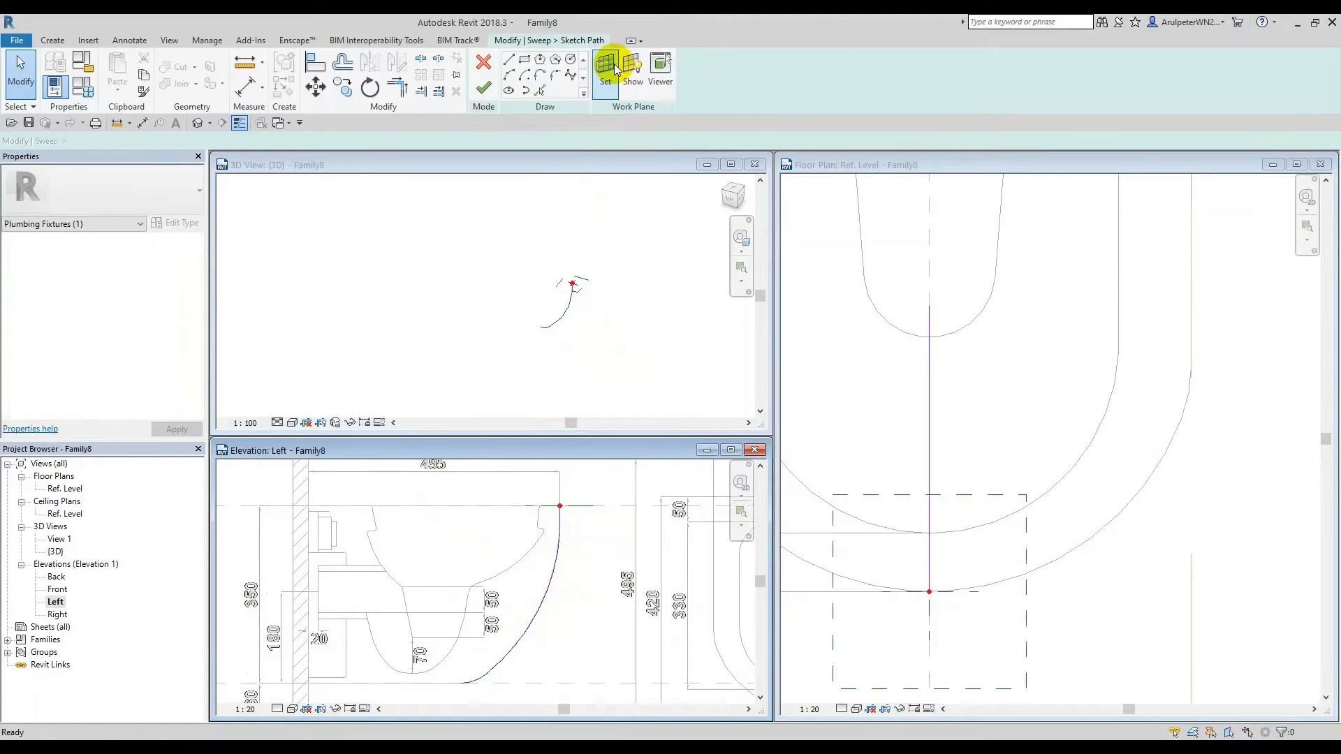
{"action": "scroll", "coordinate": [614, 505], "scroll_direction": "up", "scroll_amount": 3}
{"action": "scroll", "coordinate": [525, 609], "scroll_direction": "up", "scroll_amount": 1}
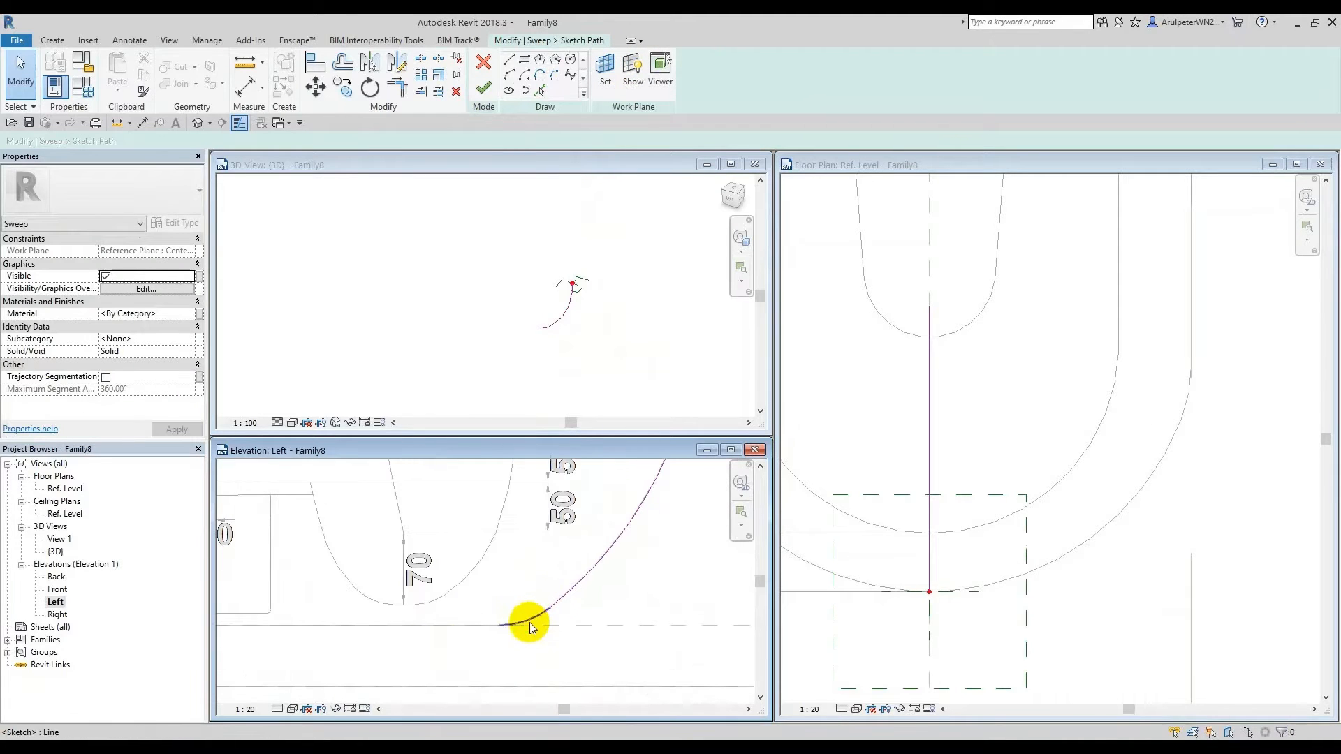
{"action": "left_click", "coordinate": [529, 622]}
{"action": "mouse_move", "coordinate": [503, 626]}
{"action": "left_mouse_down"}
{"action": "mouse_move", "coordinate": [420, 635]}
{"action": "mouse_move", "coordinate": [498, 636]}
{"action": "left_mouse_up"}
{"action": "left_click", "coordinate": [609, 642]}
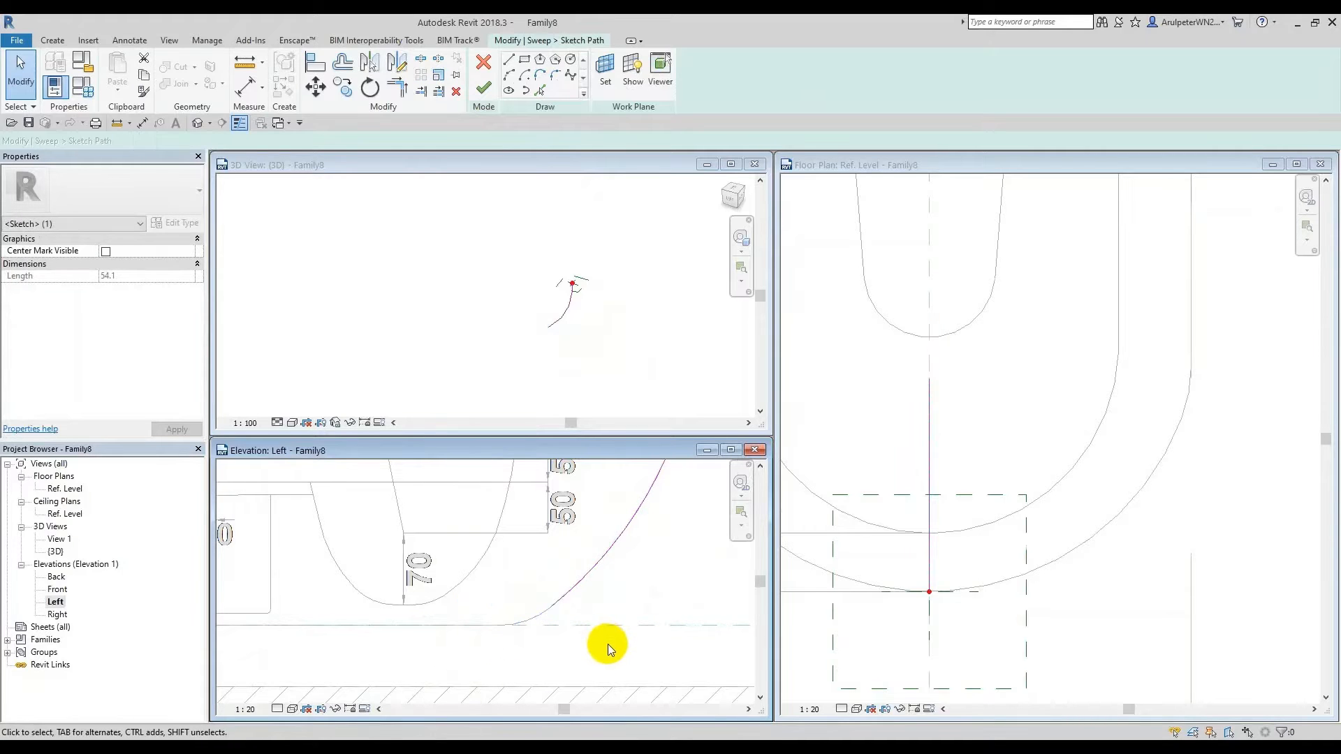
{"action": "left_click", "coordinate": [509, 78]}
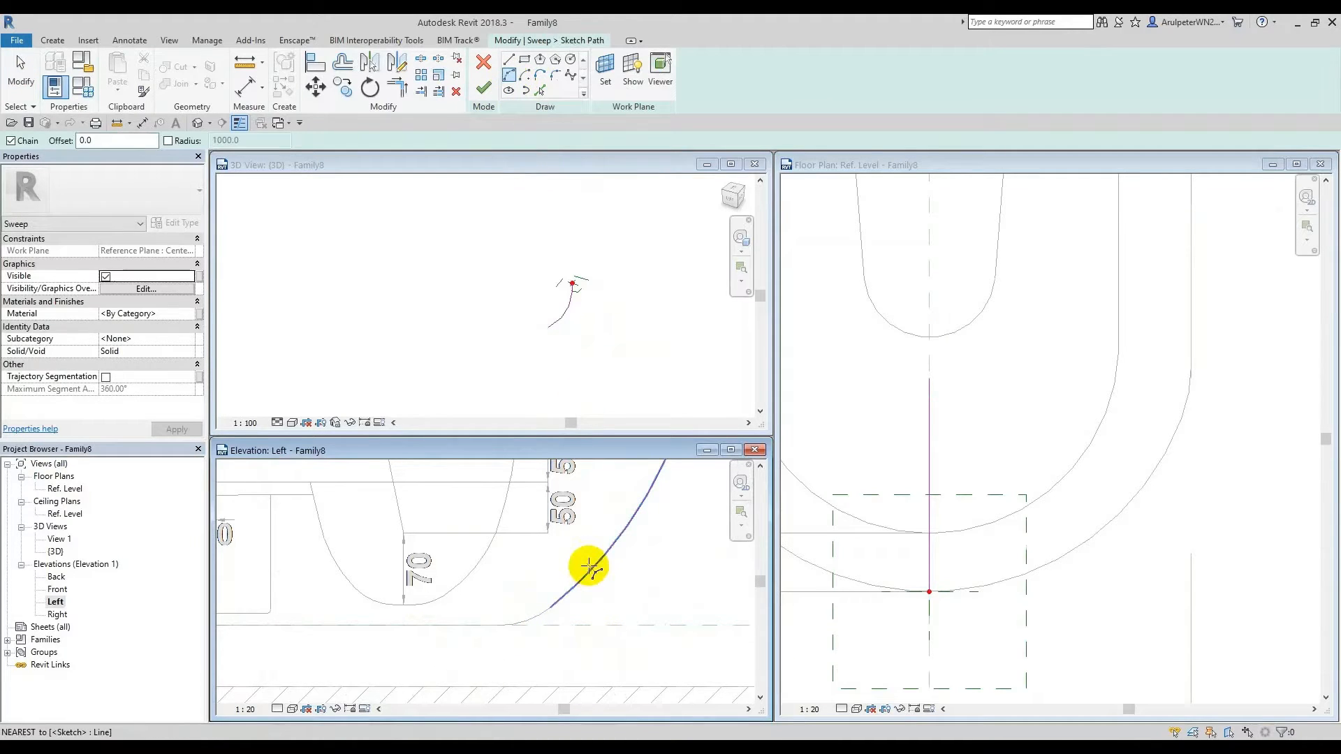
{"action": "left_click", "coordinate": [551, 607]}
{"action": "scroll", "coordinate": [511, 639], "scroll_direction": "up", "scroll_amount": 2}
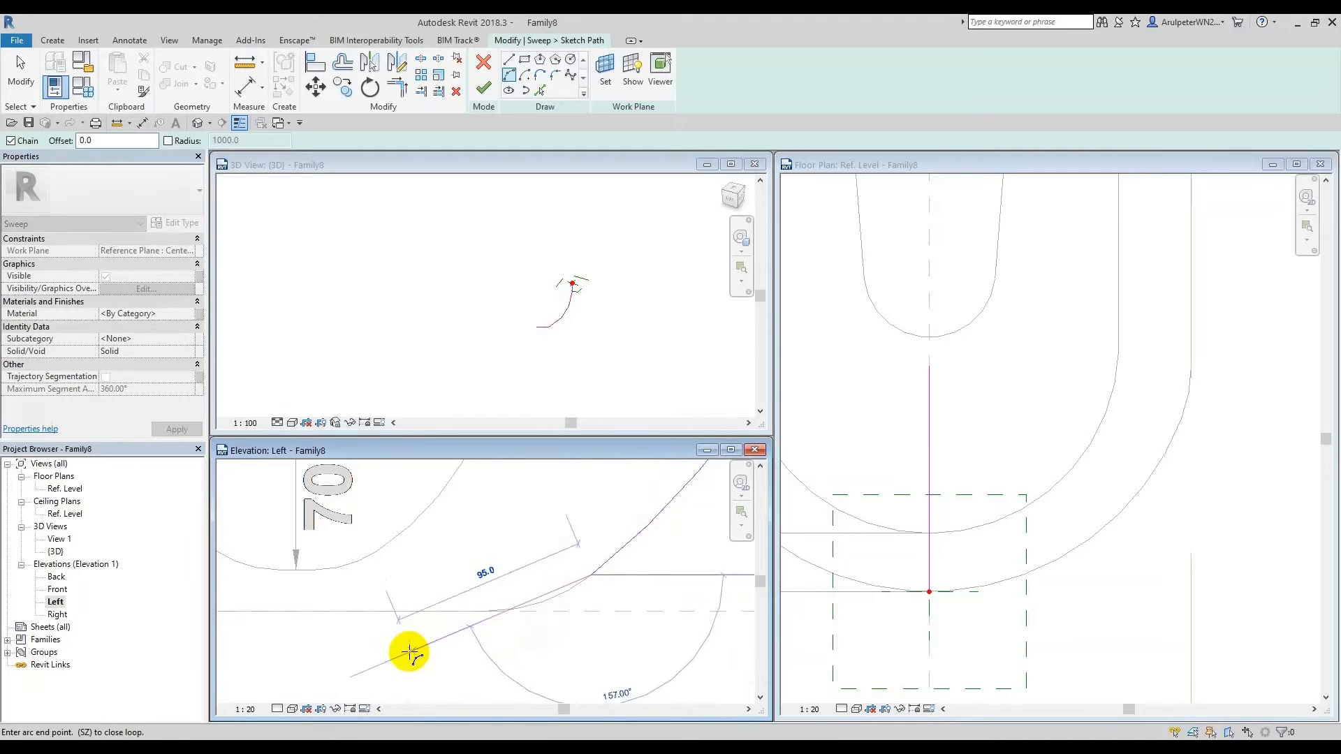
{"action": "left_click", "coordinate": [403, 651]}
{"action": "scroll", "coordinate": [543, 602], "scroll_direction": "up", "scroll_amount": 2}
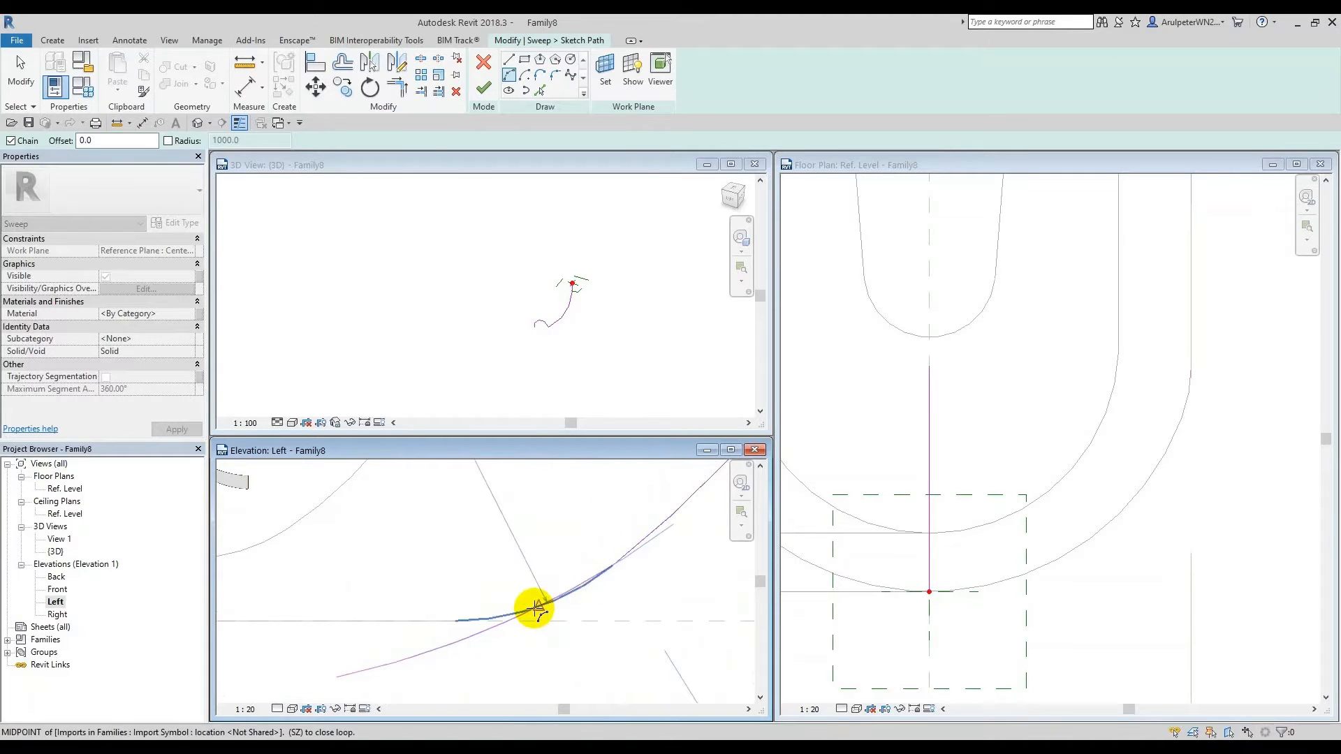
{"action": "key", "text": "Escape"}
{"action": "key", "text": "Escape"}
{"action": "scroll", "coordinate": [543, 597], "scroll_direction": "down", "scroll_amount": 2}
Step: Draw an arc of about 156 mm radius from the path's lower end, running down past the toilet's base line
{"action": "left_click", "coordinate": [509, 75]}
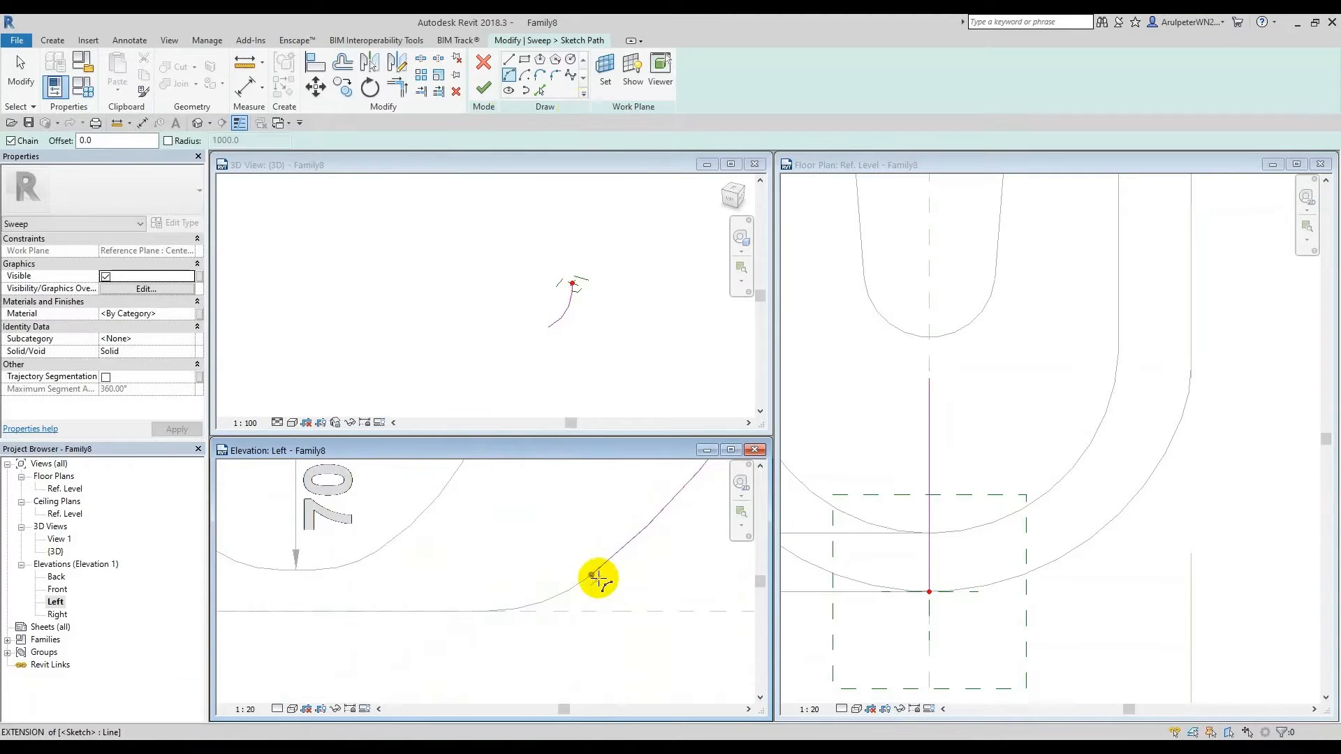
{"action": "left_click", "coordinate": [598, 576]}
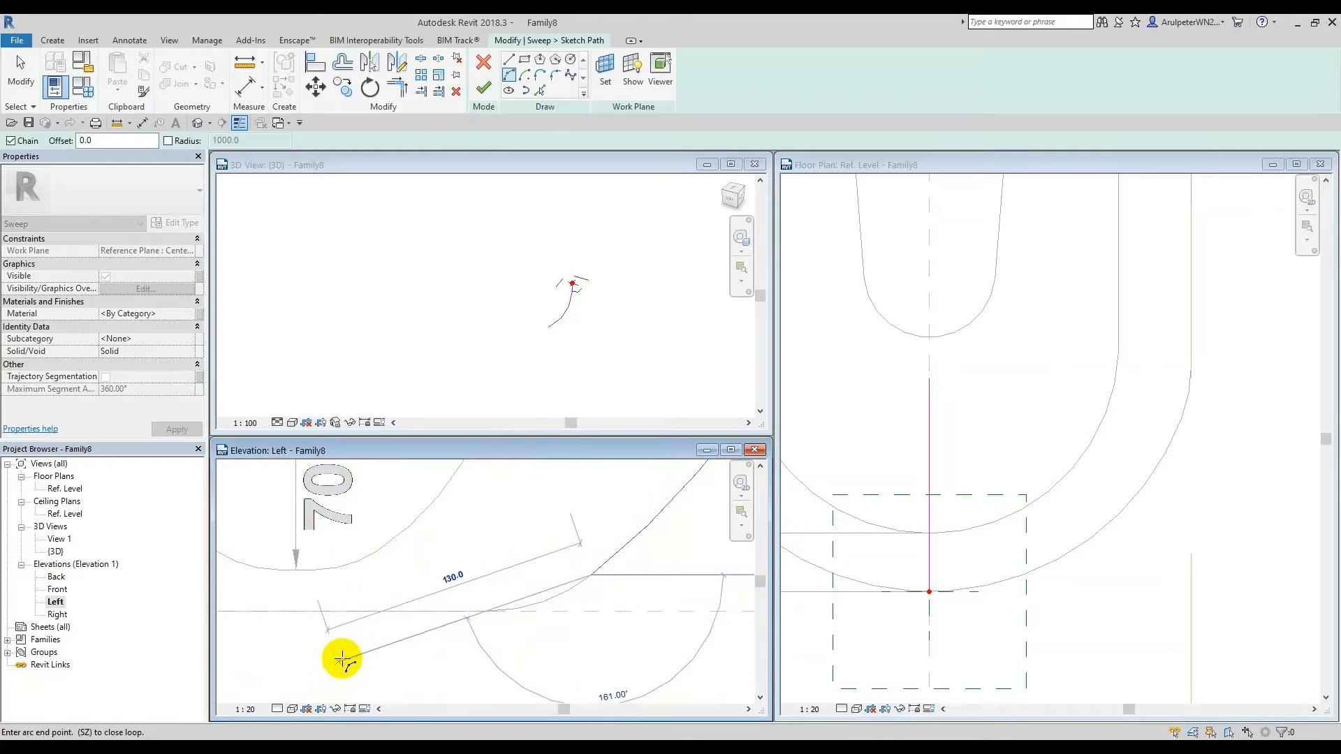
{"action": "left_click", "coordinate": [387, 646]}
{"action": "scroll", "coordinate": [543, 605], "scroll_direction": "up", "scroll_amount": 2}
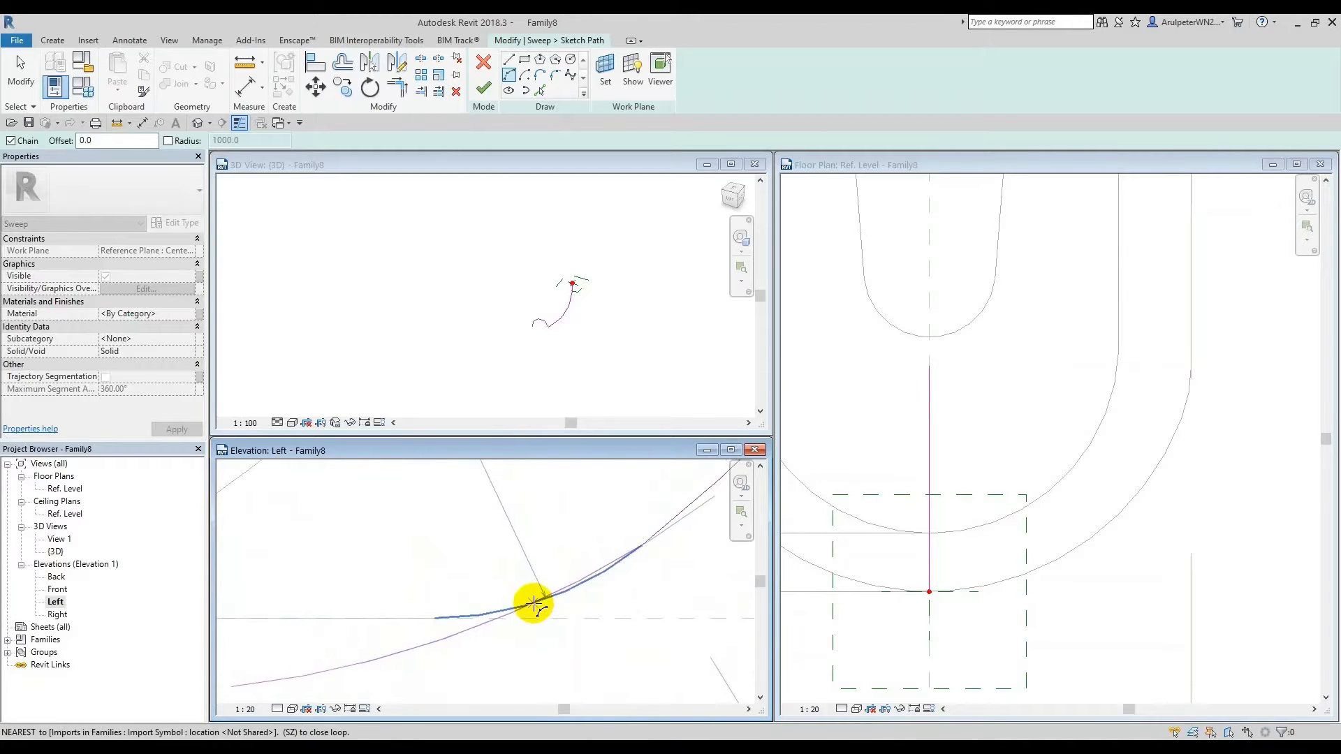
{"action": "left_click", "coordinate": [543, 609]}
{"action": "key", "text": "Escape"}
{"action": "key", "text": "Escape"}
{"action": "scroll", "coordinate": [543, 606], "scroll_direction": "down", "scroll_amount": 1}
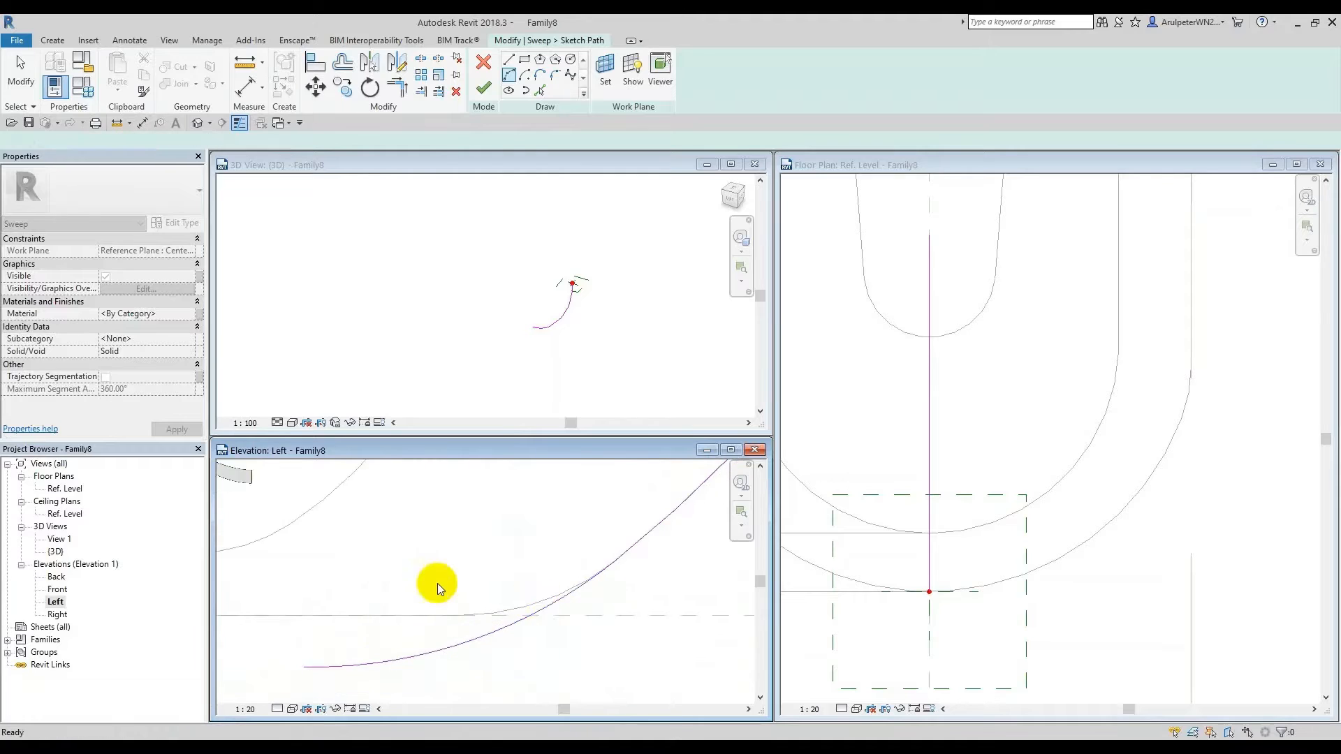
{"action": "scroll", "coordinate": [533, 629], "scroll_direction": "down", "scroll_amount": 2}
{"action": "scroll", "coordinate": [479, 643], "scroll_direction": "down", "scroll_amount": 3}
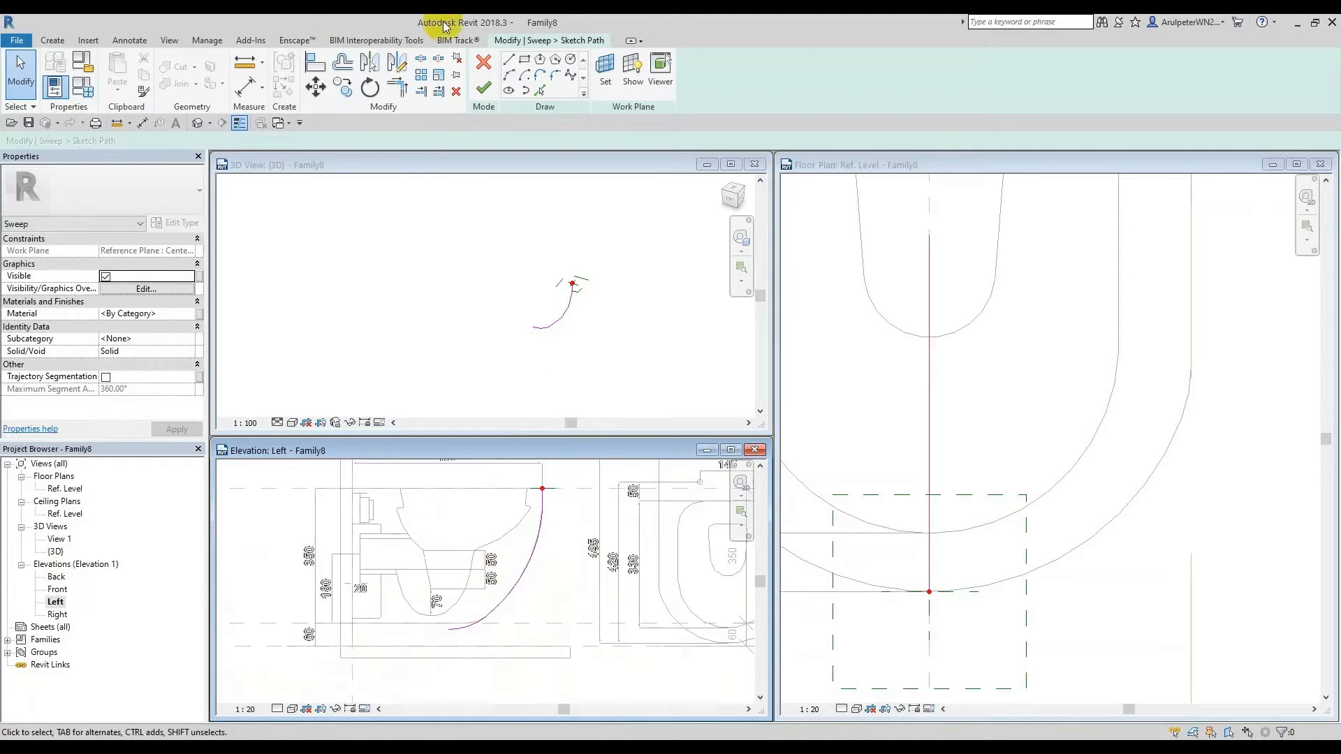
Step: Finish the path sketch and complete the sweep
{"action": "left_click", "coordinate": [487, 87]}
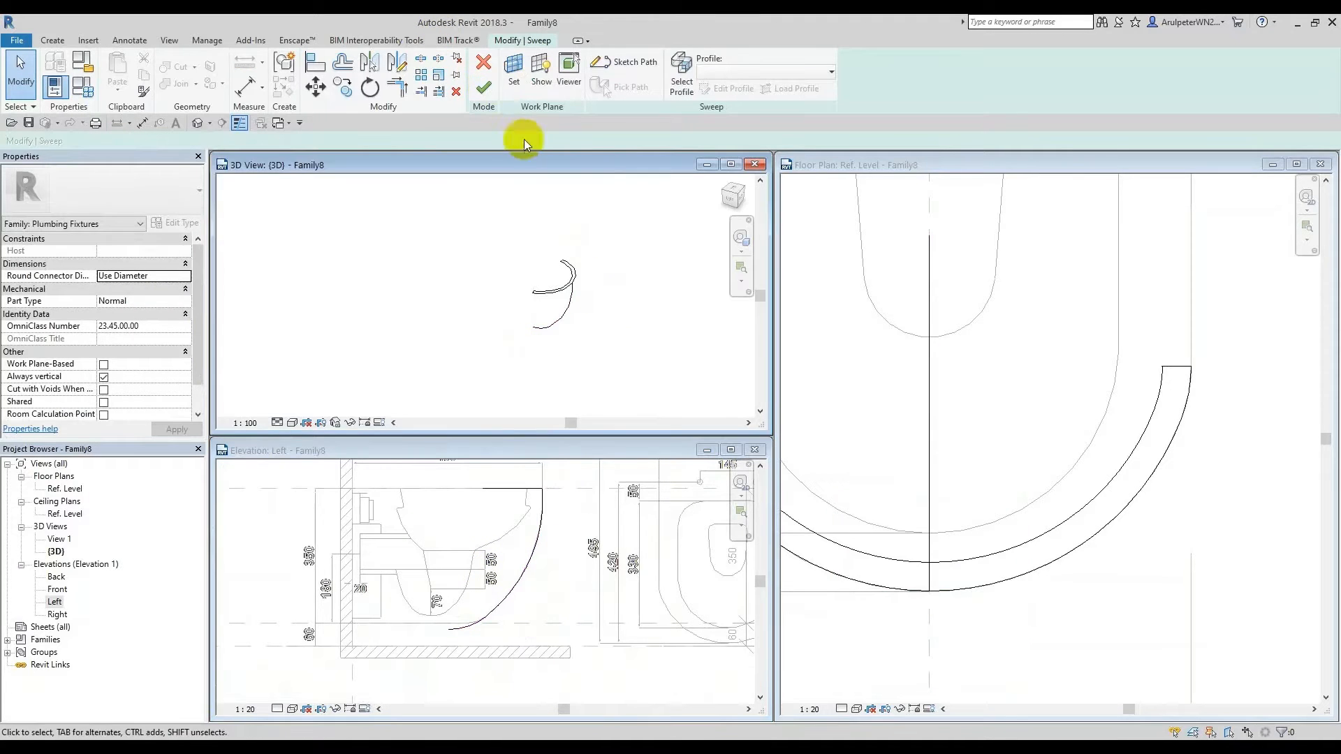
{"action": "left_click", "coordinate": [481, 89]}
{"action": "left_click", "coordinate": [628, 331]}
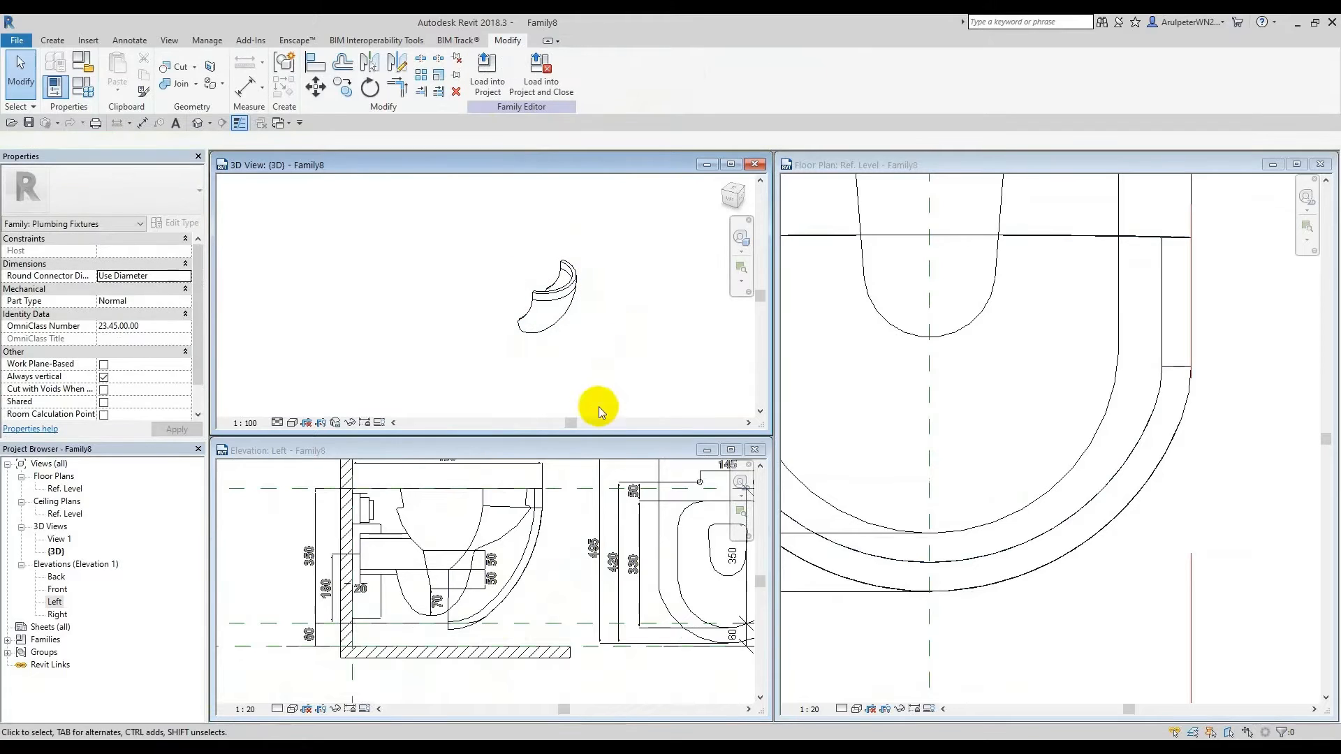
{"action": "scroll", "coordinate": [489, 482], "scroll_direction": "up", "scroll_amount": 2}
{"action": "left_click", "coordinate": [620, 388]}
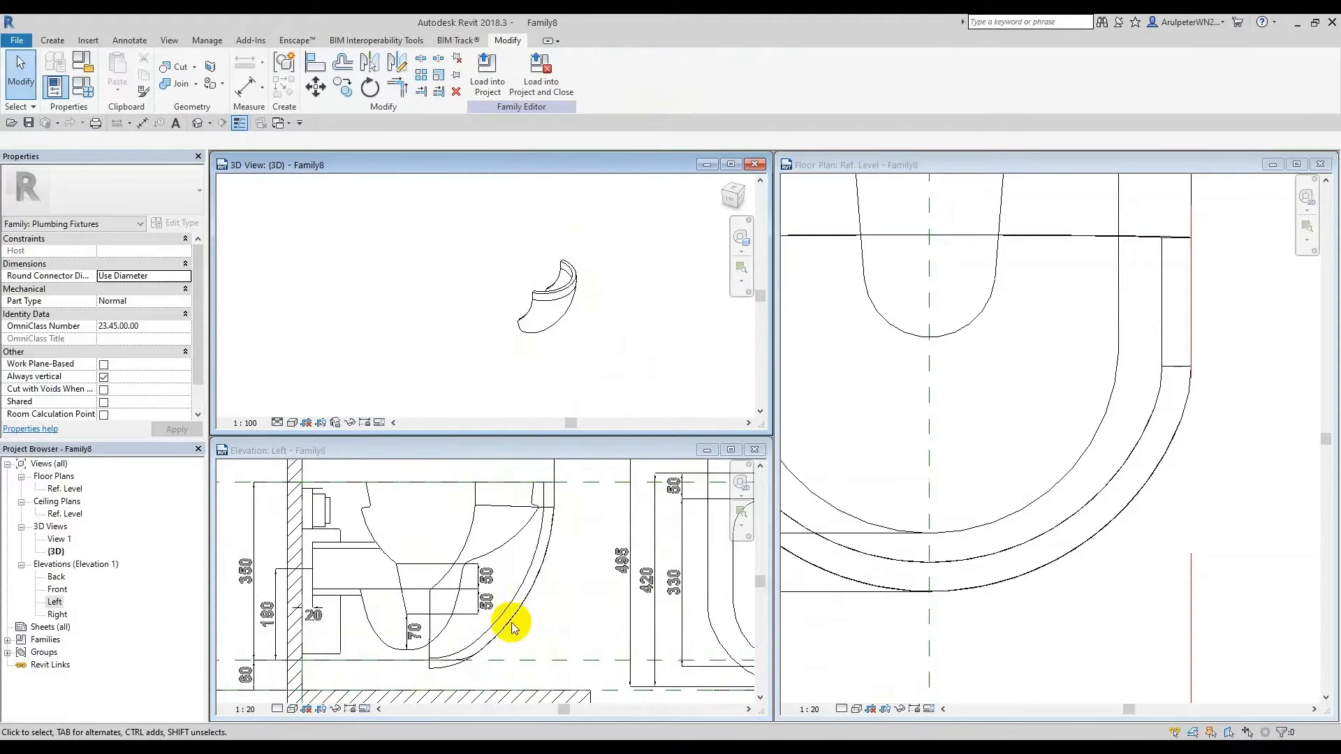
Step: Set the Left elevation's visual style to Shaded and examine the sweep's lower end against the DWG outline
{"action": "scroll", "coordinate": [548, 562], "scroll_direction": "up", "scroll_amount": 2}
{"action": "left_click", "coordinate": [563, 533]}
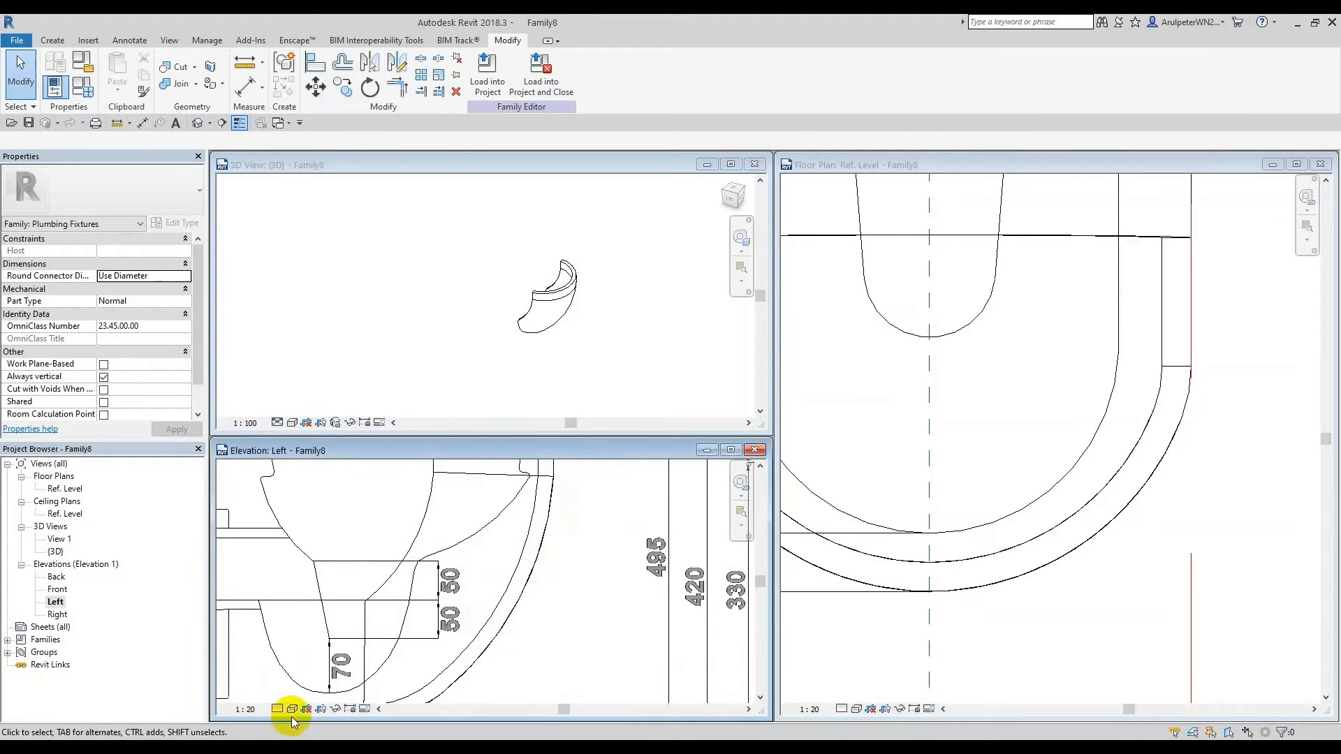
{"action": "left_click", "coordinate": [292, 708]}
{"action": "left_click", "coordinate": [329, 654]}
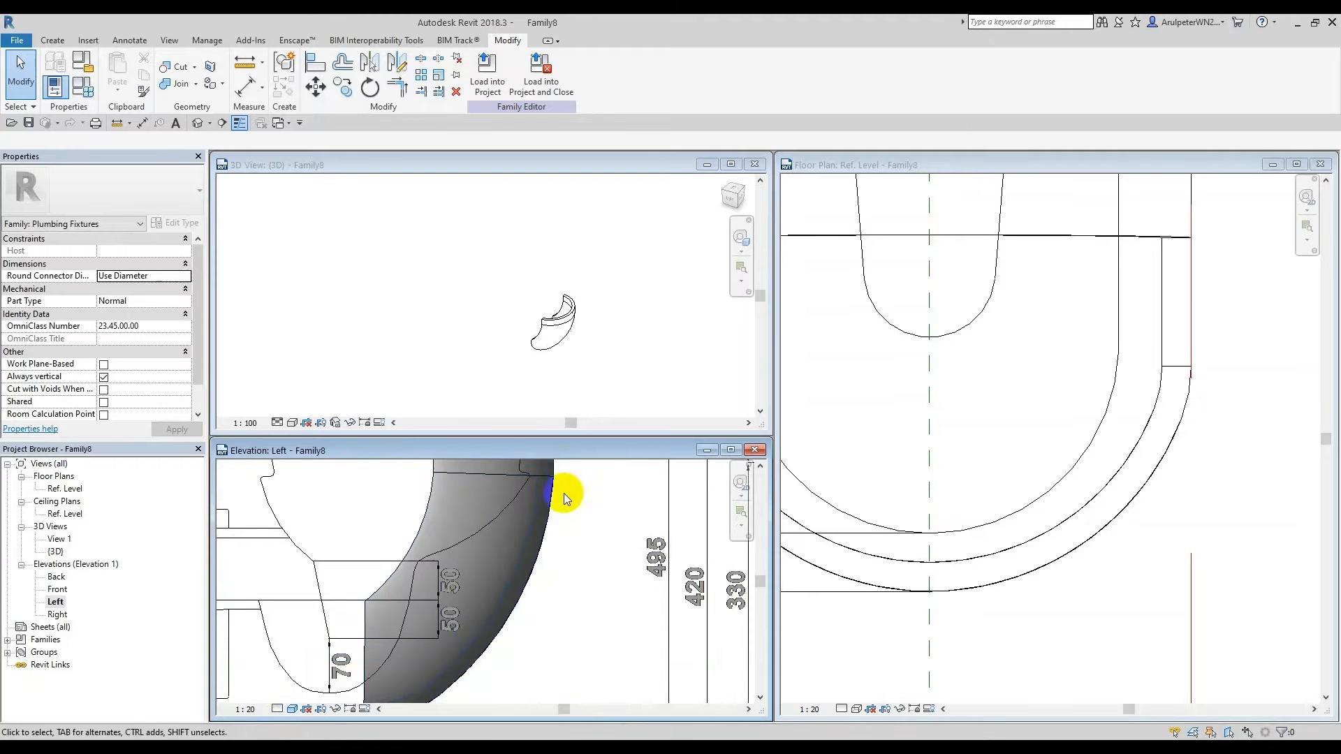
{"action": "scroll", "coordinate": [466, 621], "scroll_direction": "down", "scroll_amount": 2}
{"action": "scroll", "coordinate": [412, 625], "scroll_direction": "up", "scroll_amount": 4}
{"action": "middle_click_drag", "start_coordinate": [489, 638], "coordinate": [506, 616]}
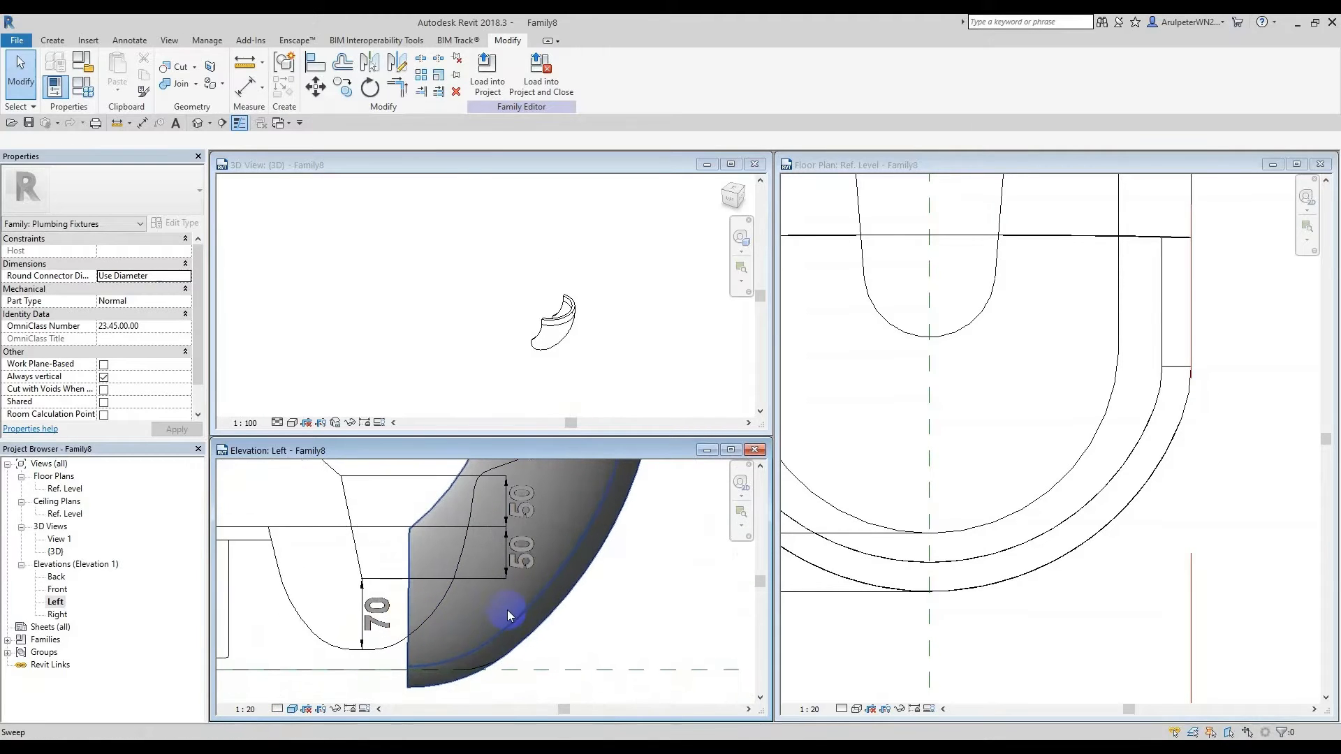
{"action": "scroll", "coordinate": [504, 623], "scroll_direction": "down", "scroll_amount": 3}
{"action": "scroll", "coordinate": [493, 638], "scroll_direction": "up", "scroll_amount": 1}
Step: Reopen the sweep's path sketch in the Left elevation and select its lower arc
{"action": "double_click", "coordinate": [493, 637]}
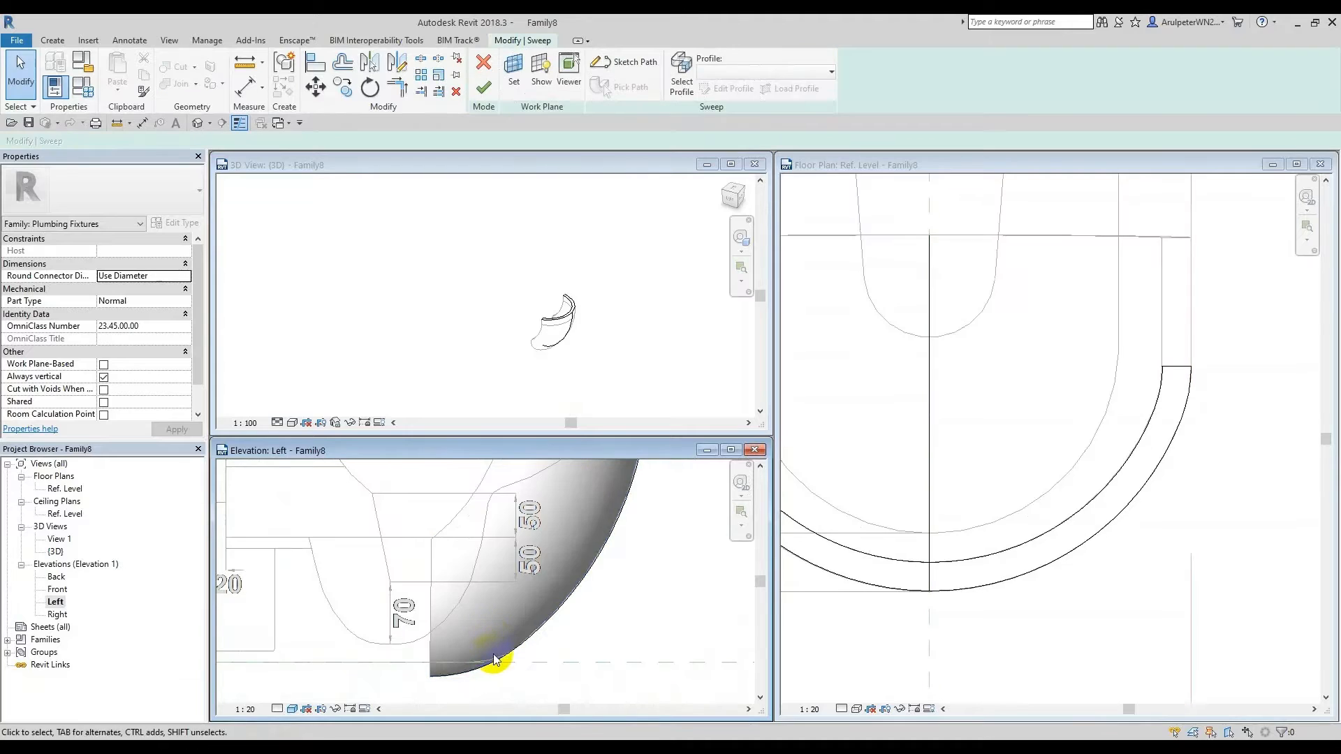
{"action": "double_click", "coordinate": [508, 654]}
{"action": "scroll", "coordinate": [424, 675], "scroll_direction": "up", "scroll_amount": 1}
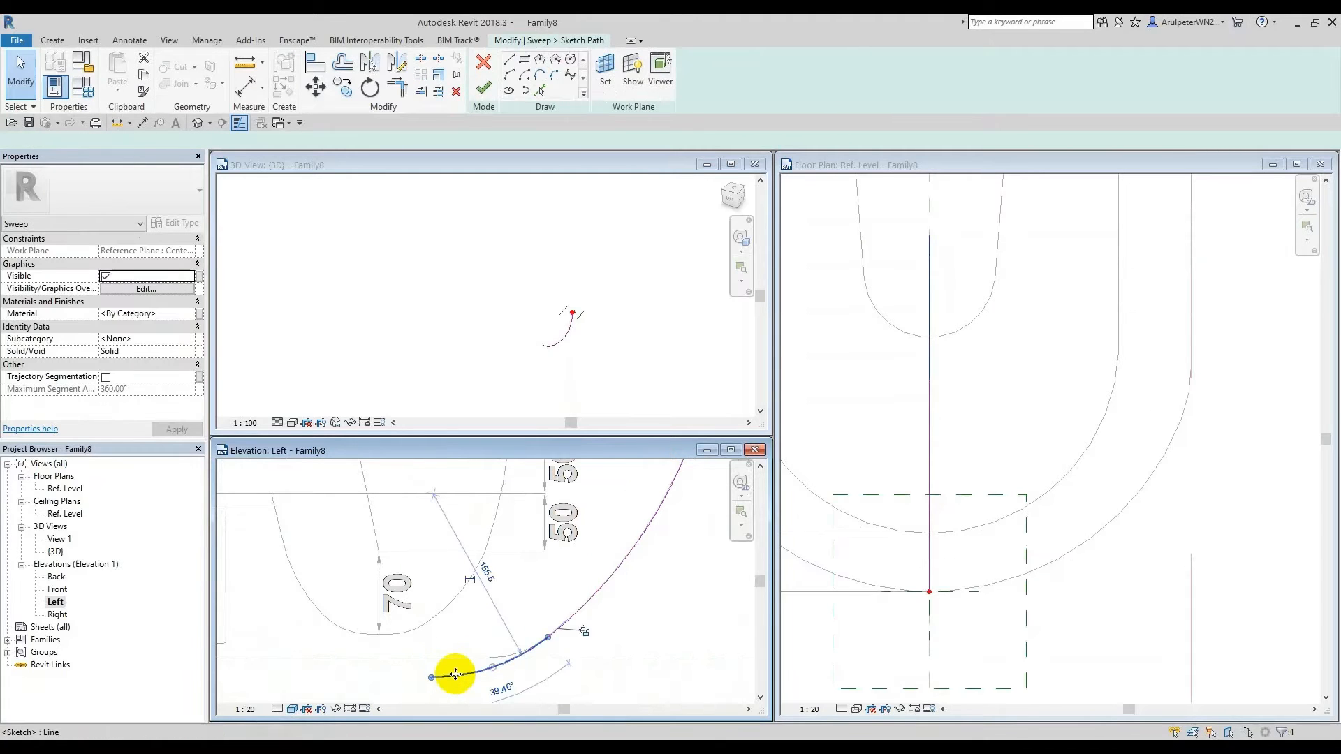
Step: Try to move the path's lower arc up onto the toilet's base line, and undo the move
{"action": "mouse_move", "coordinate": [455, 674]}
{"action": "left_mouse_down"}
{"action": "mouse_move", "coordinate": [454, 688]}
{"action": "mouse_move", "coordinate": [427, 681]}
{"action": "mouse_move", "coordinate": [433, 656]}
{"action": "left_mouse_up"}
{"action": "scroll", "coordinate": [512, 678], "scroll_direction": "up", "scroll_amount": 1}
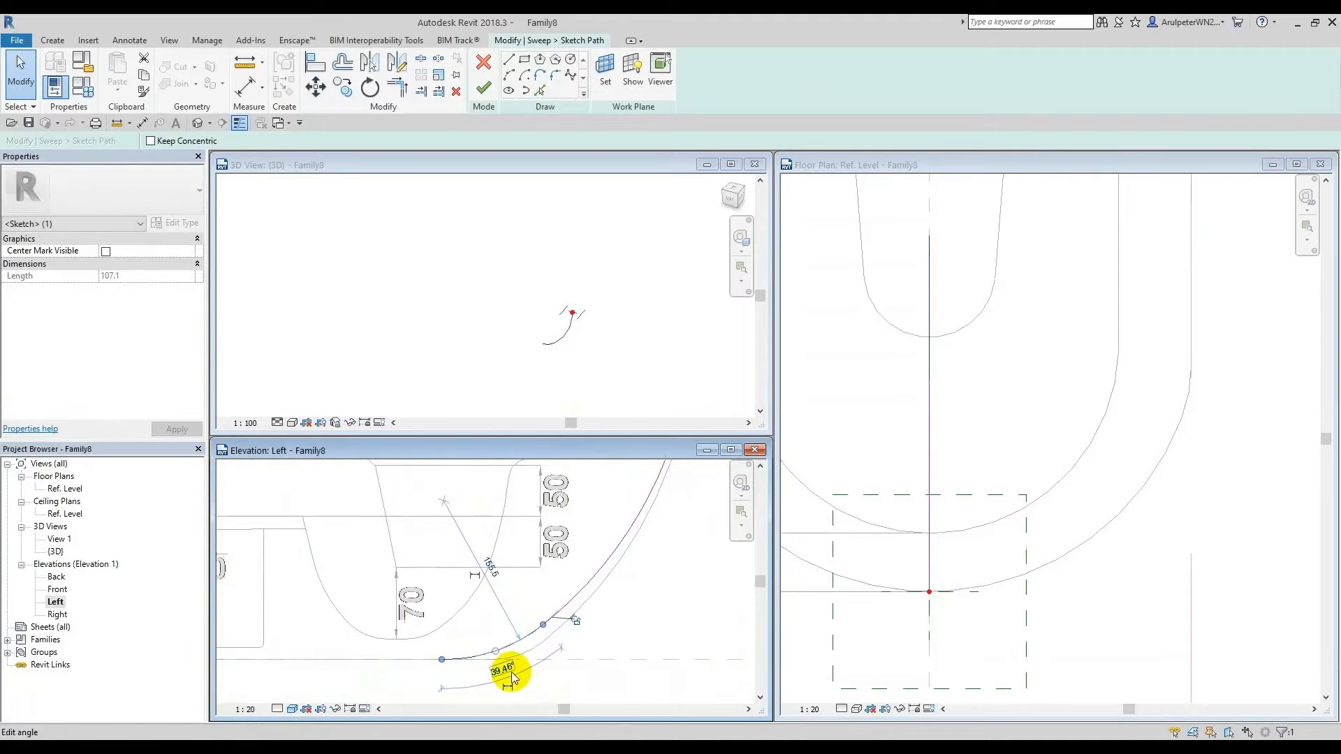
{"action": "left_click", "coordinate": [573, 702]}
{"action": "scroll", "coordinate": [585, 657], "scroll_direction": "down", "scroll_amount": 1}
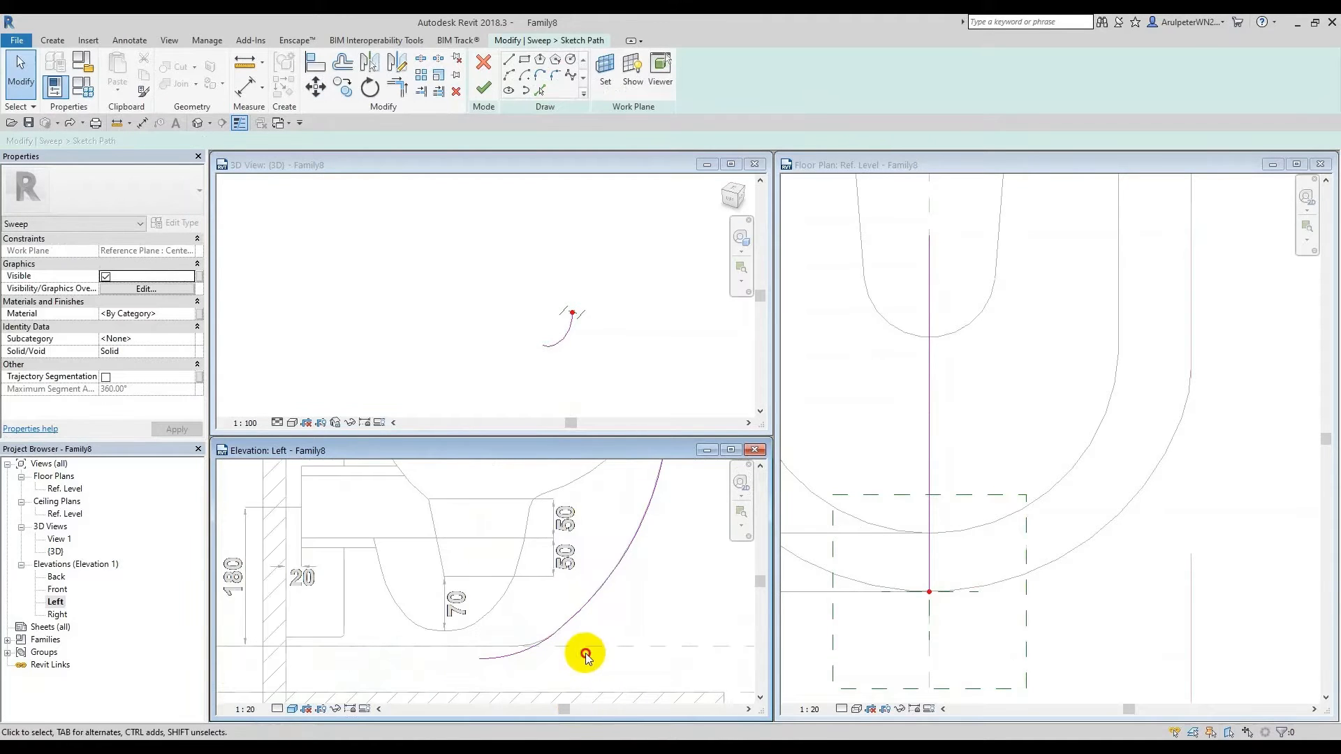
Step: Delete the lower arc from the path, leaving only the main outer curve
{"action": "scroll", "coordinate": [535, 630], "scroll_direction": "up", "scroll_amount": 1}
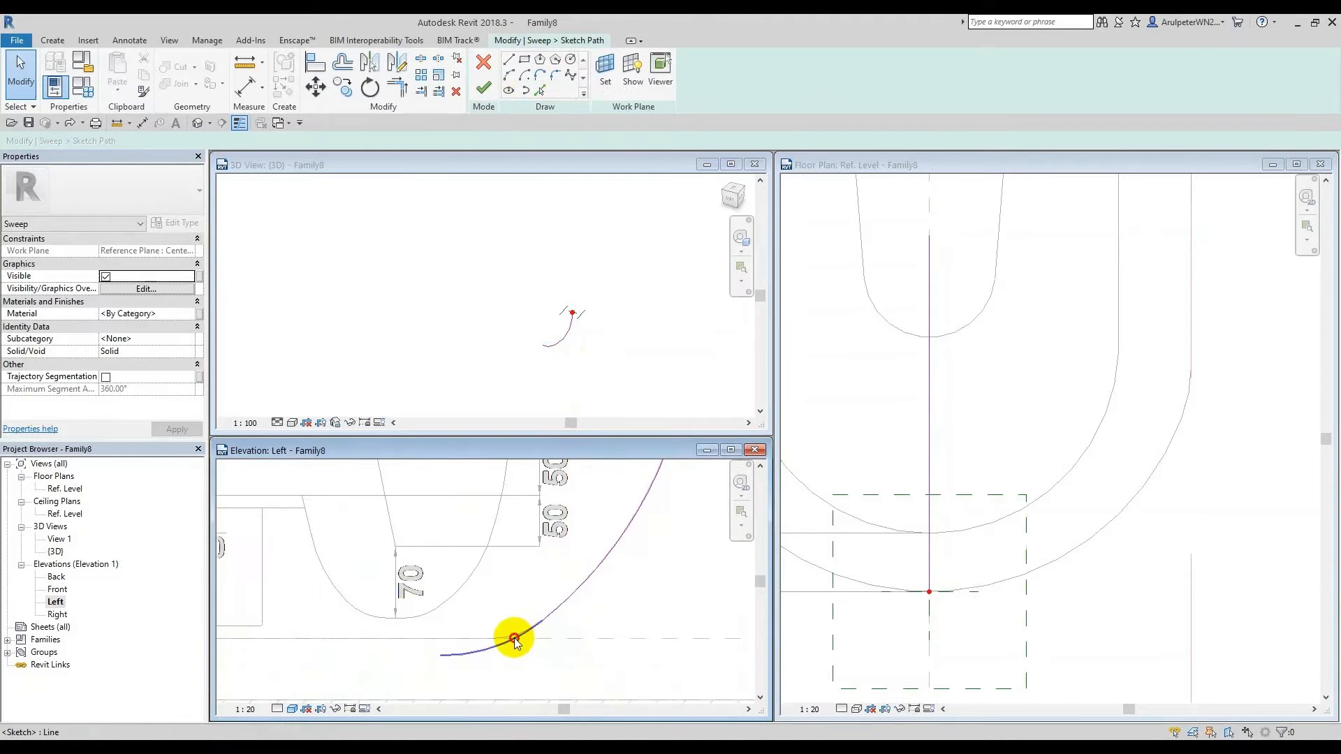
{"action": "left_click", "coordinate": [514, 640]}
{"action": "key", "text": "Delete"}
{"action": "left_click", "coordinate": [577, 593]}
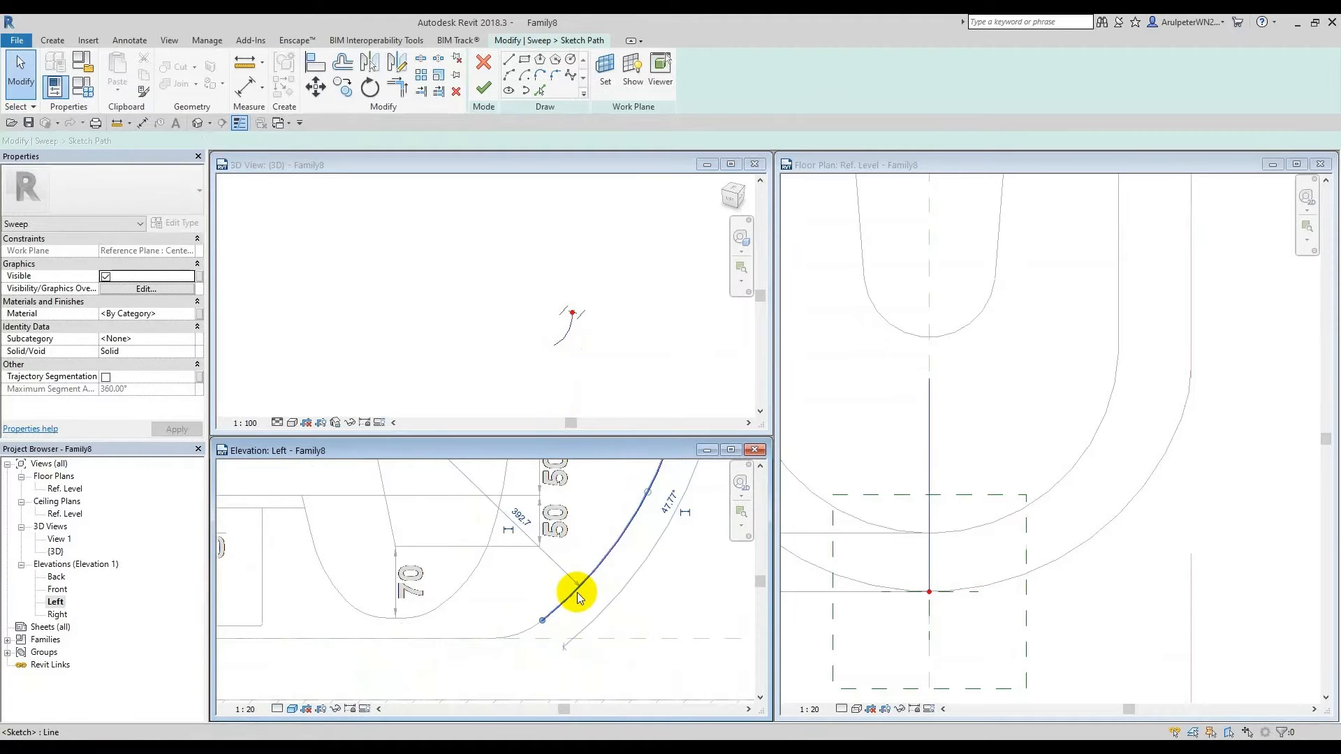
{"action": "scroll", "coordinate": [560, 647], "scroll_direction": "down", "scroll_amount": 2}
{"action": "key", "text": "Escape"}
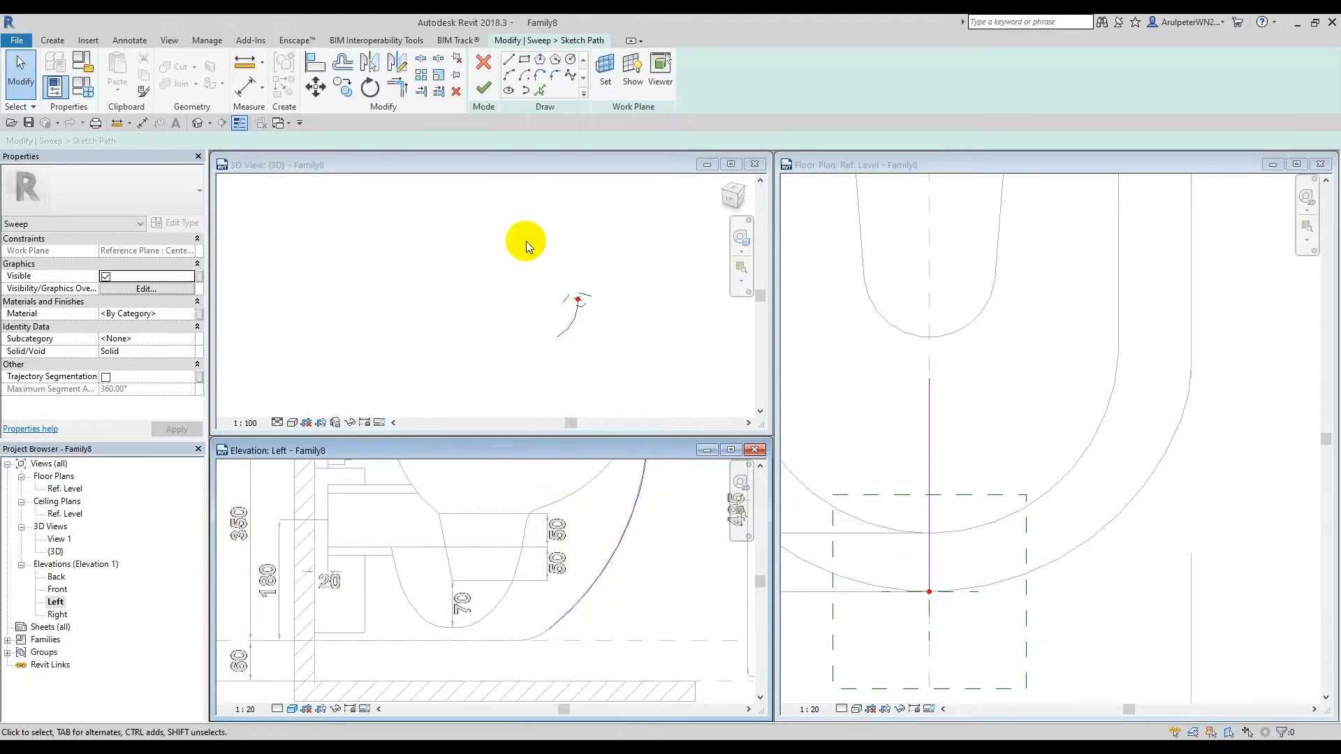
Step: Draw an arc of about 117 mm radius from a point on the main path curve to the start of the base line
{"action": "left_click", "coordinate": [508, 75]}
{"action": "scroll", "coordinate": [577, 530], "scroll_direction": "up", "scroll_amount": 1}
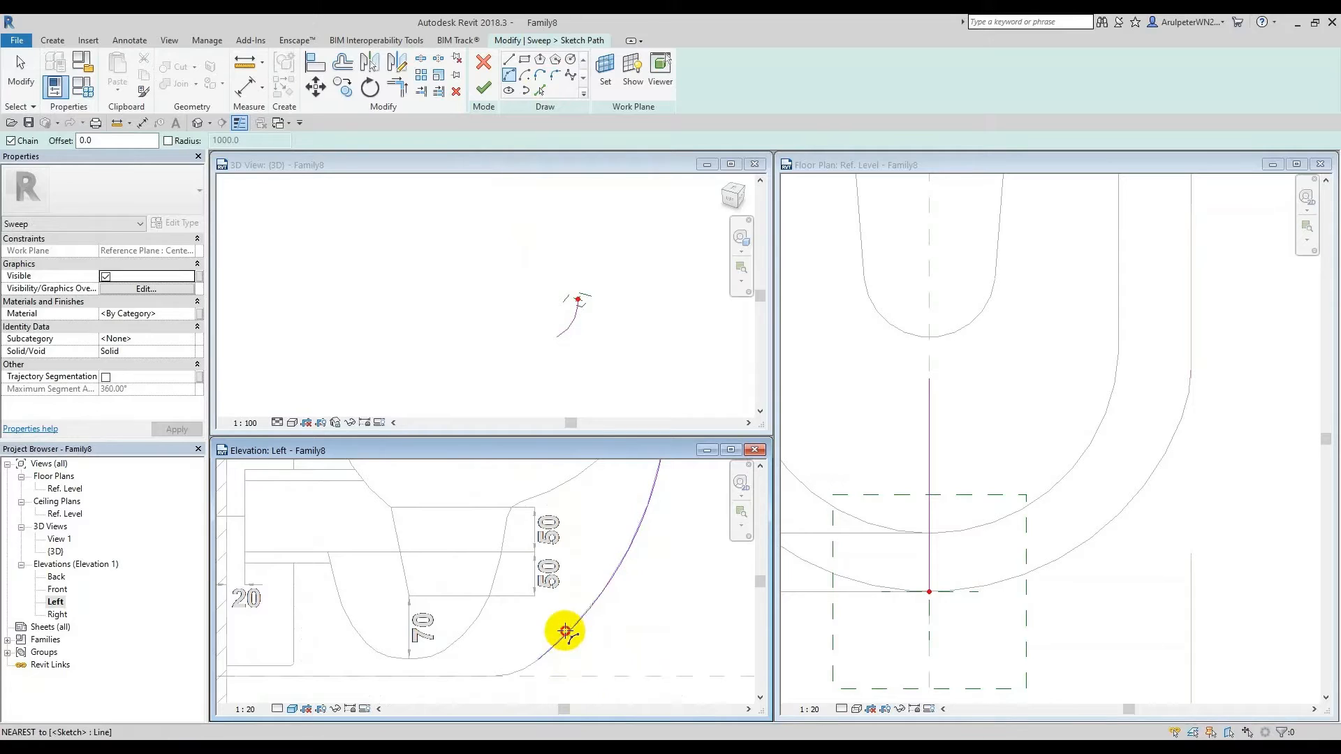
{"action": "left_click", "coordinate": [565, 631]}
{"action": "left_click", "coordinate": [500, 675]}
{"action": "scroll", "coordinate": [520, 667], "scroll_direction": "up", "scroll_amount": 3}
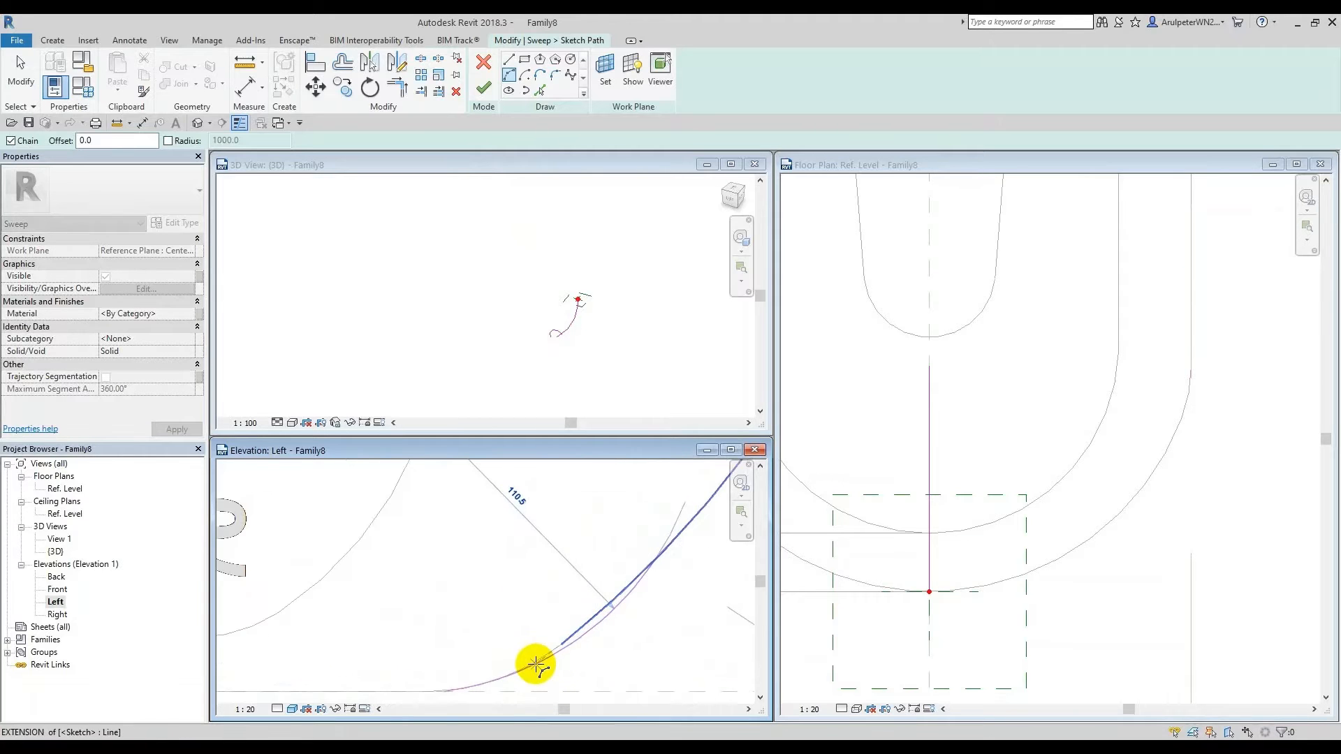
{"action": "left_click", "coordinate": [527, 665]}
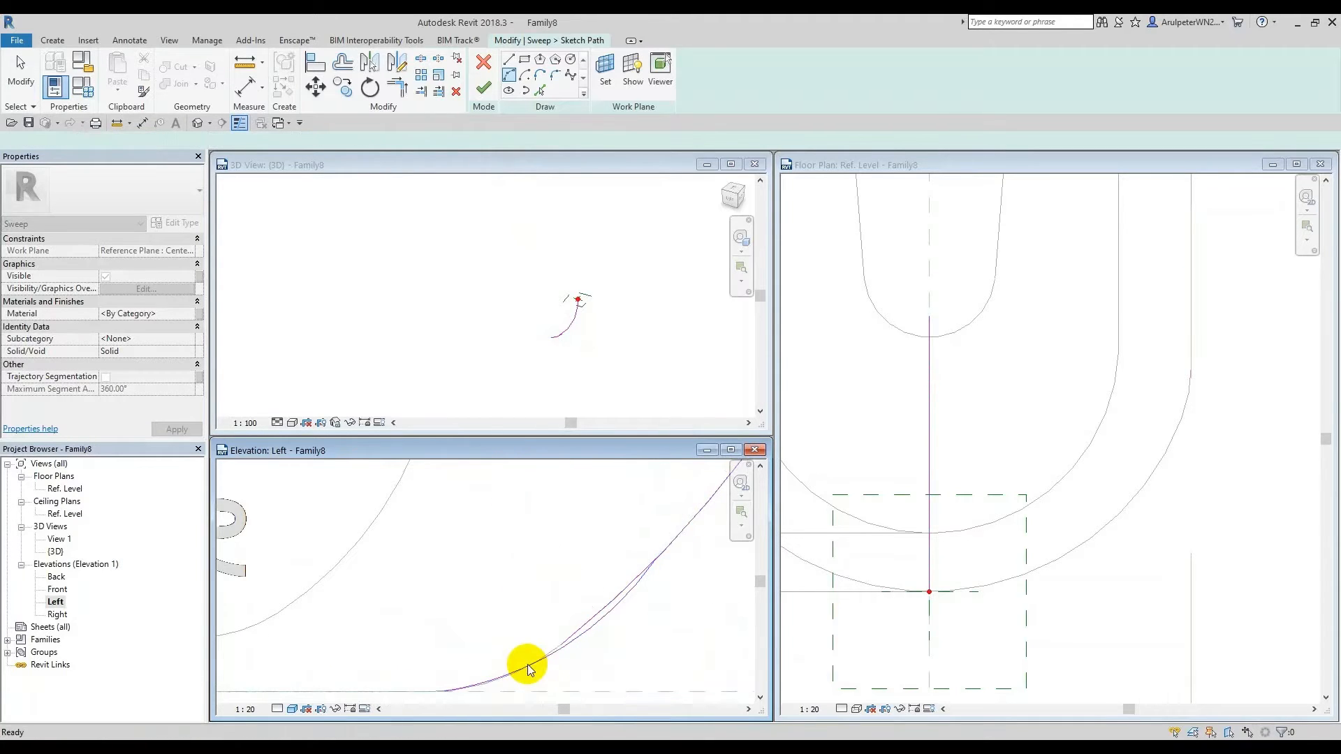
{"action": "key", "text": "Escape"}
{"action": "key", "text": "Escape"}
{"action": "scroll", "coordinate": [548, 664], "scroll_direction": "up", "scroll_amount": 1}
Step: Trim the main path curve and the new lower arc to each other at their intersection
{"action": "key", "text": "t"}
{"action": "key", "text": "r"}
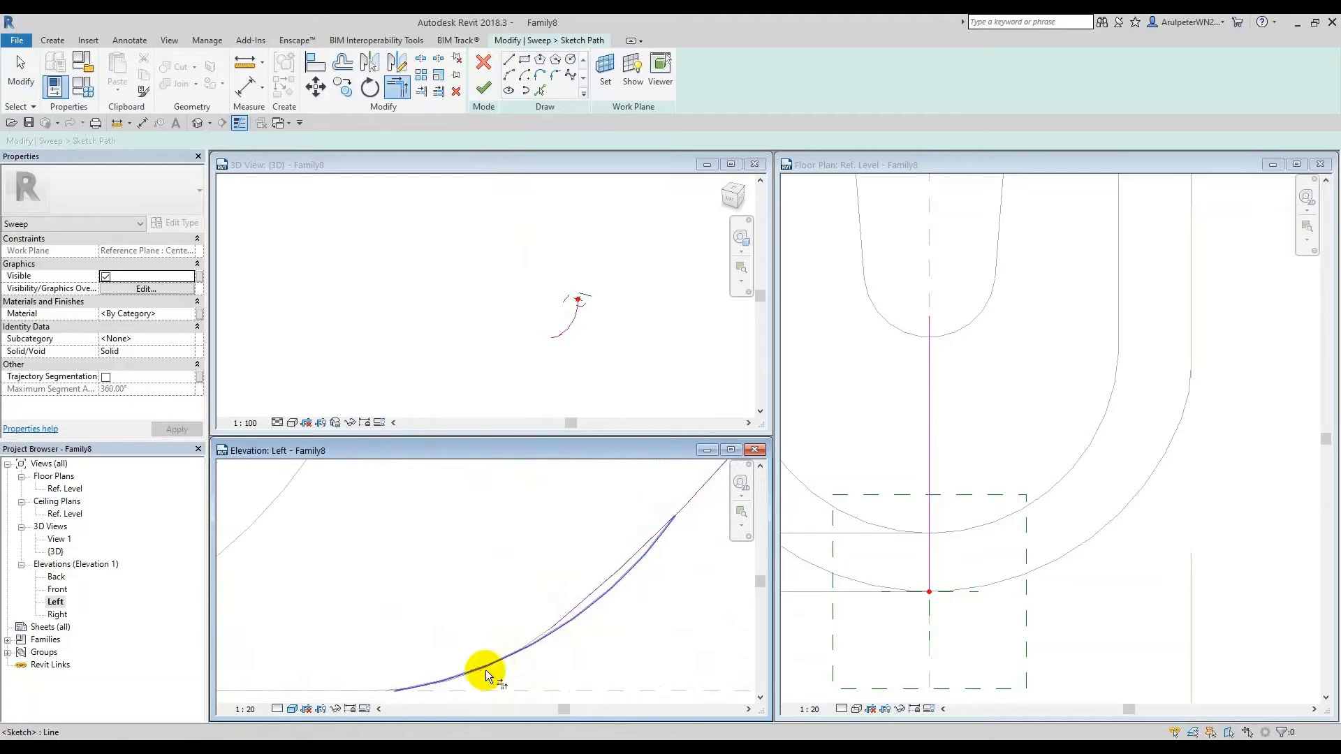
{"action": "left_click", "coordinate": [571, 620]}
{"action": "left_click", "coordinate": [573, 612]}
{"action": "key", "text": "Escape"}
{"action": "scroll", "coordinate": [497, 538], "scroll_direction": "down", "scroll_amount": 3}
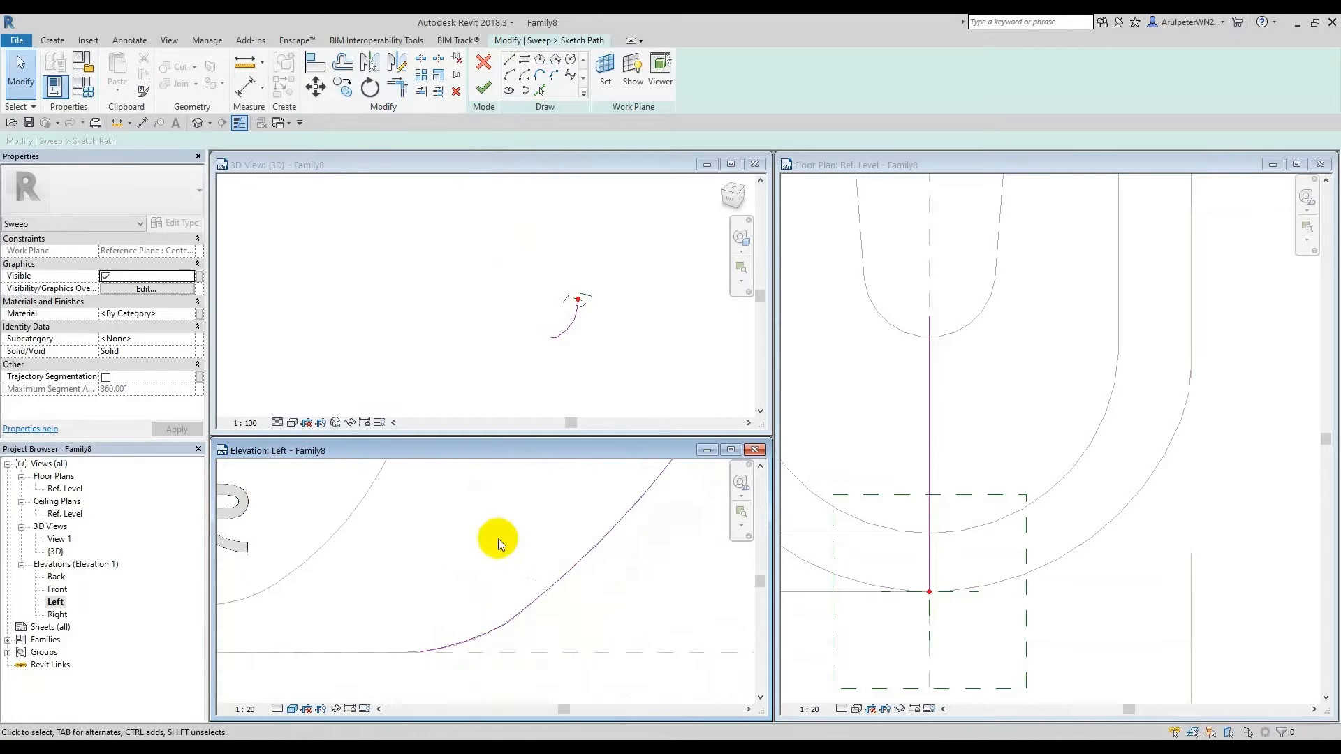
Step: Finish the trimmed path sketch and try to complete the sweep with it
{"action": "left_click", "coordinate": [482, 86]}
{"action": "left_click", "coordinate": [487, 83]}
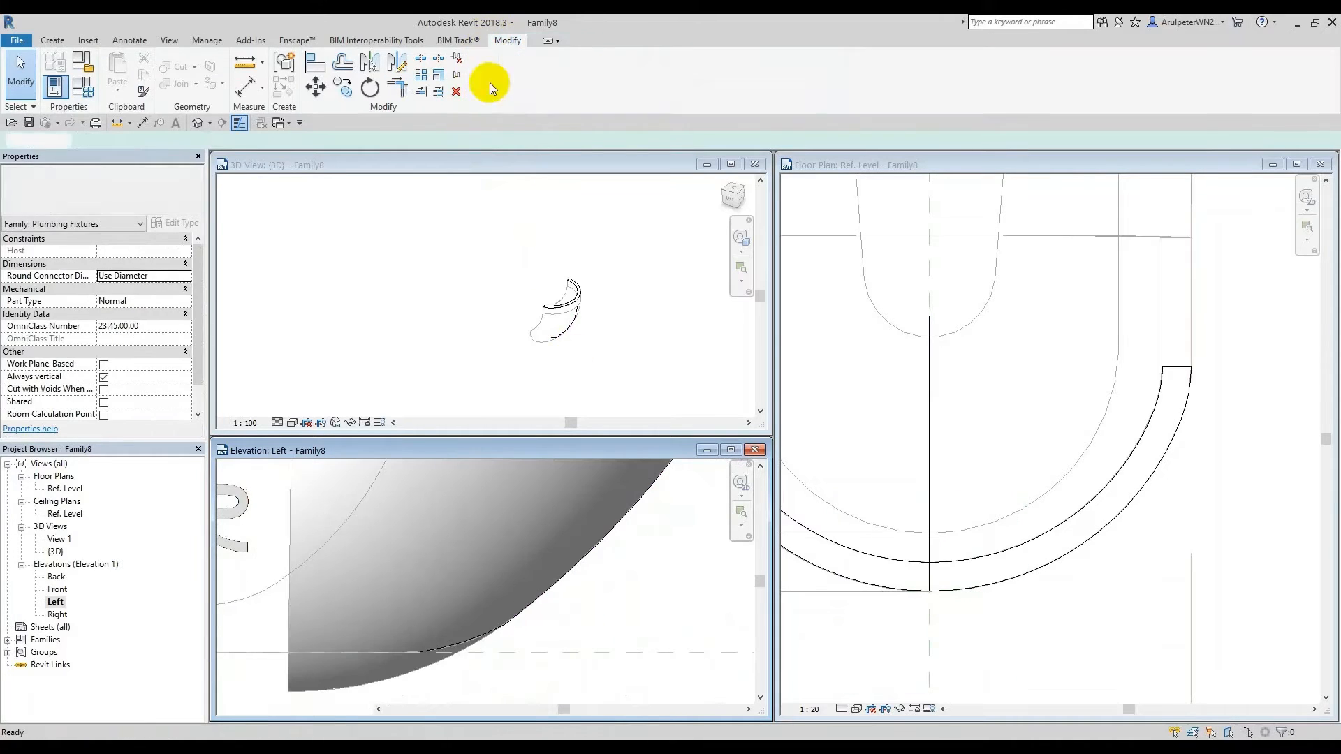
{"action": "left_click", "coordinate": [626, 720]}
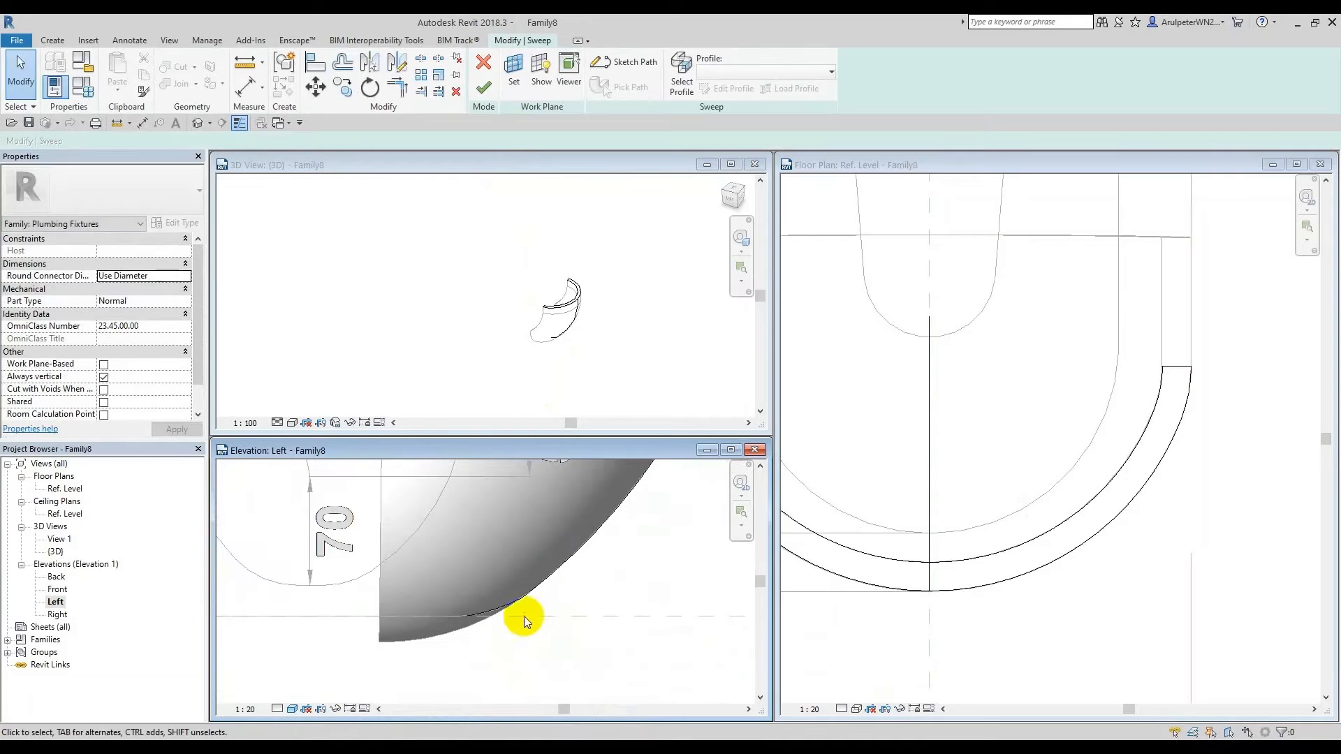
Step: Reopen the sweep's path sketch and delete both the lower arc and the main outer curve
{"action": "double_click", "coordinate": [512, 606]}
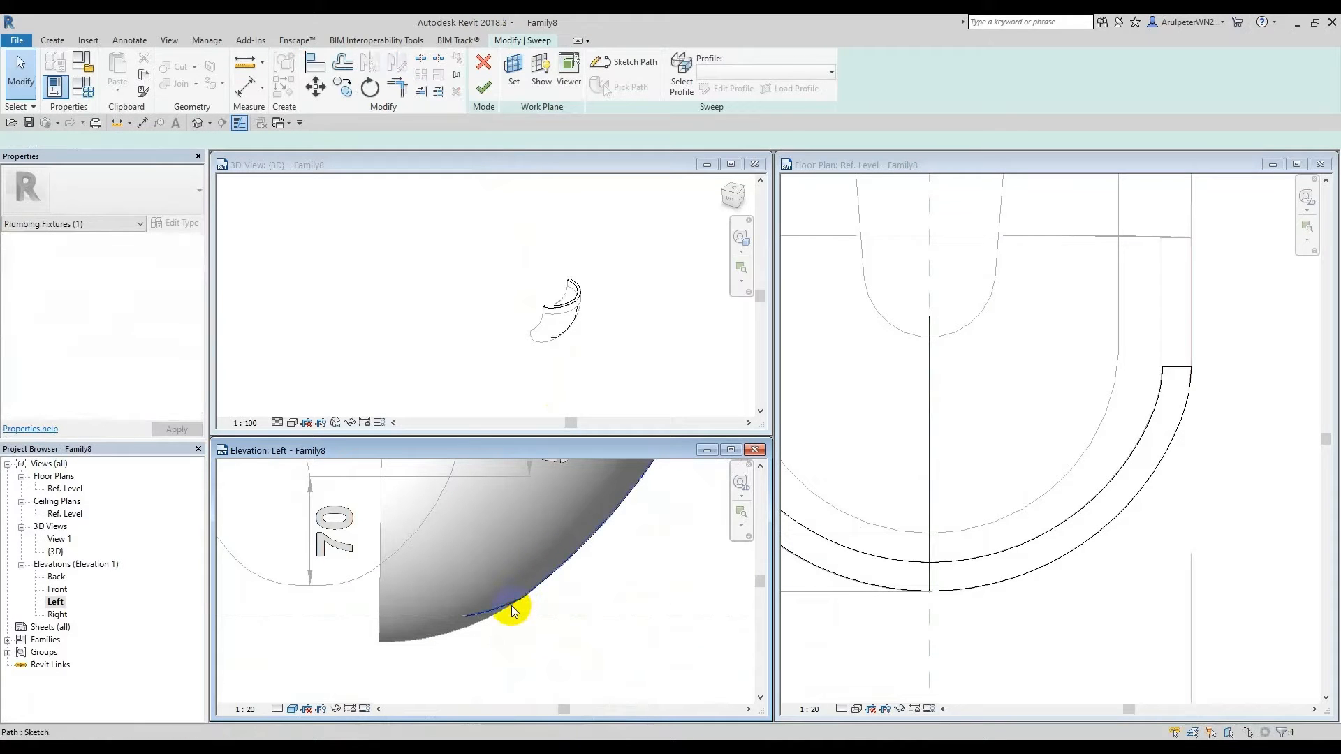
{"action": "scroll", "coordinate": [537, 601], "scroll_direction": "down", "scroll_amount": 2}
{"action": "scroll", "coordinate": [517, 606], "scroll_direction": "up", "scroll_amount": 1}
{"action": "left_click", "coordinate": [518, 606]}
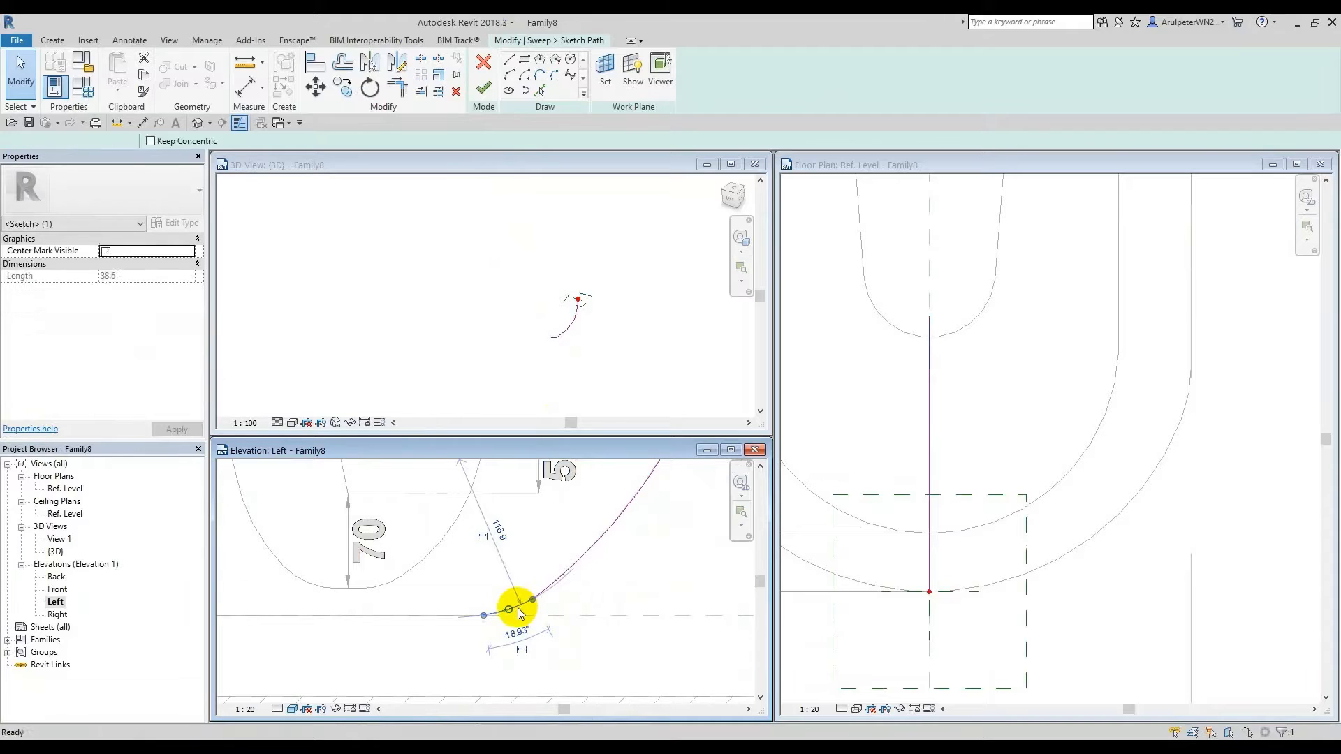
{"action": "key", "text": "Delete"}
{"action": "key", "text": "Delete"}
{"action": "scroll", "coordinate": [618, 593], "scroll_direction": "down", "scroll_amount": 4}
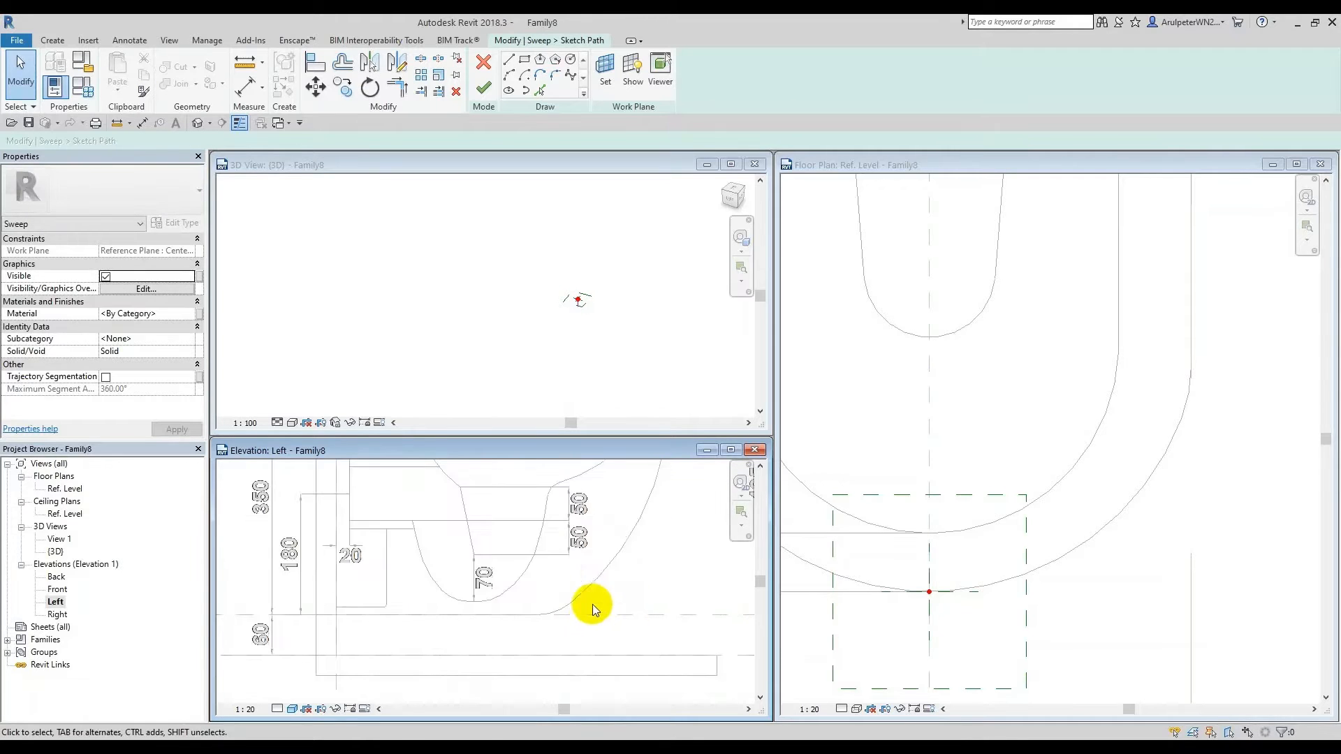
{"action": "scroll", "coordinate": [601, 584], "scroll_direction": "down", "scroll_amount": 1}
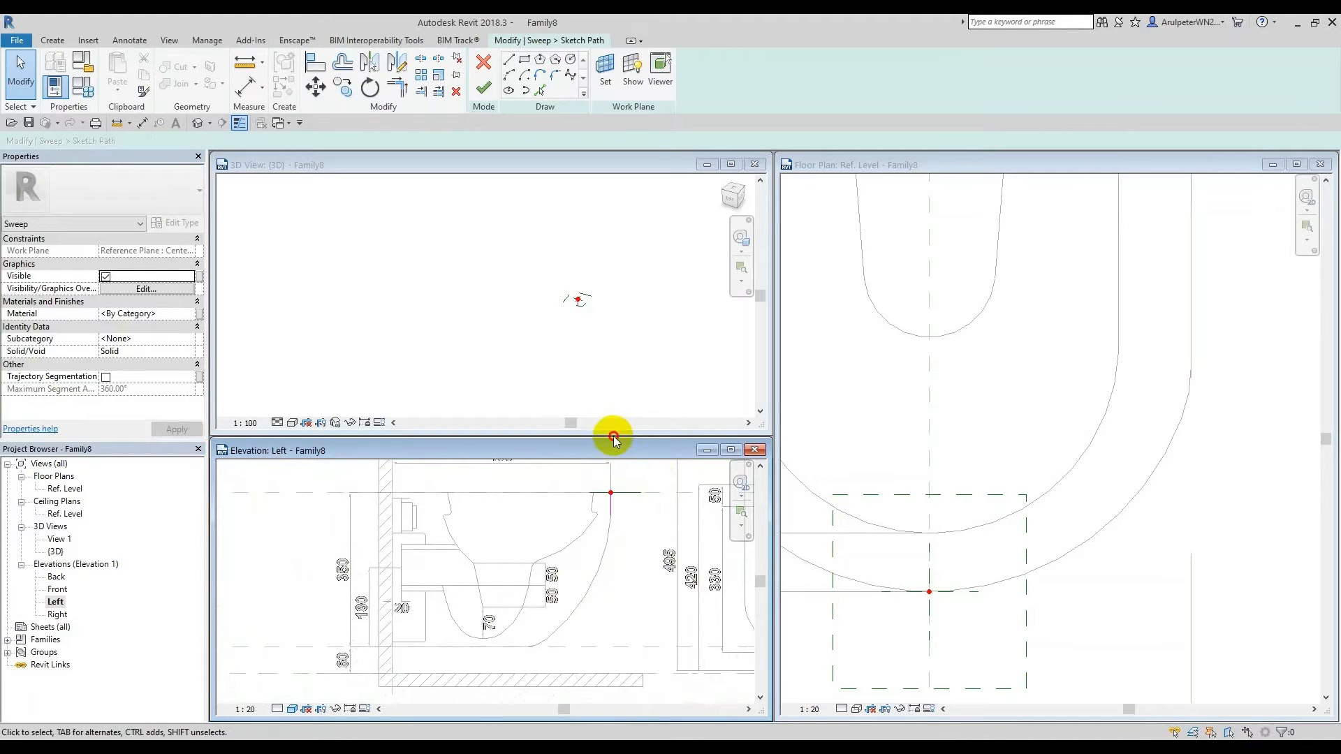
Step: Enlarge the Left elevation view window upward over the 3D view
{"action": "left_click_drag", "start_coordinate": [613, 436], "coordinate": [598, 289]}
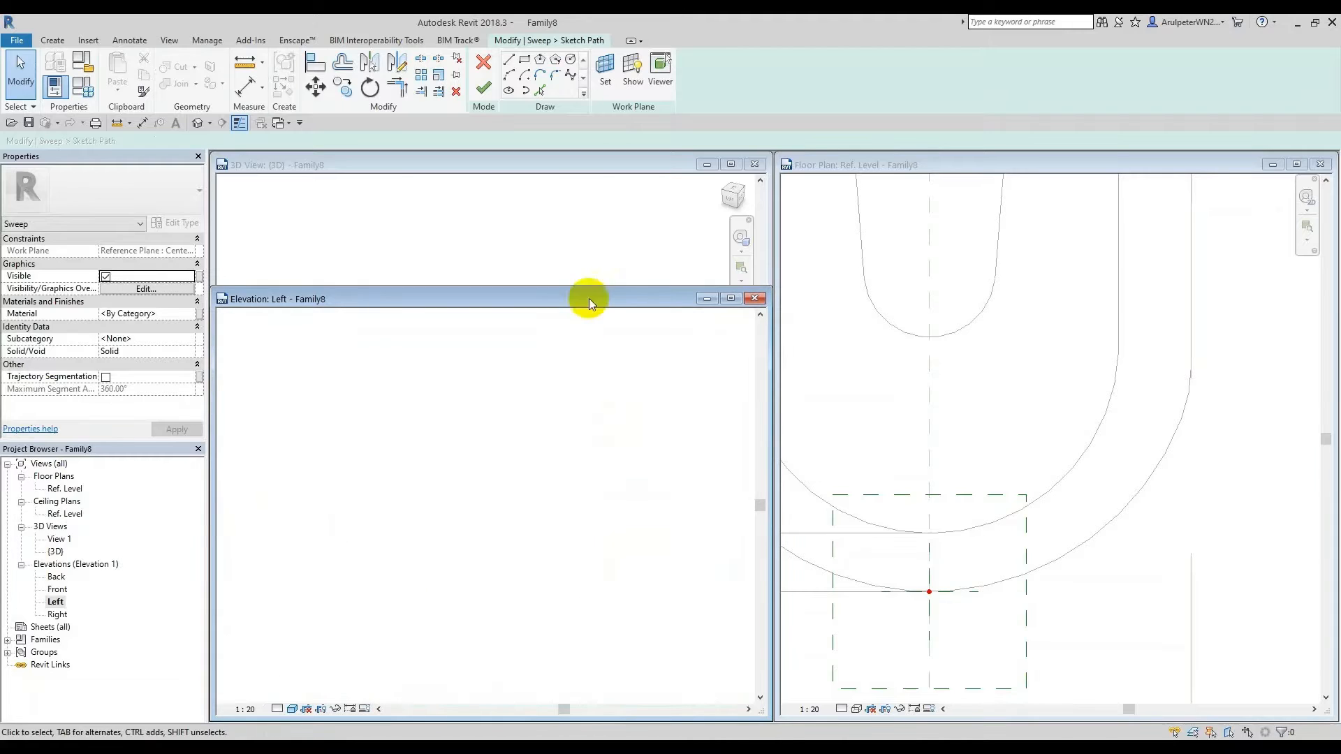
{"action": "left_click", "coordinate": [509, 75]}
{"action": "scroll", "coordinate": [599, 353], "scroll_direction": "up", "scroll_amount": 3}
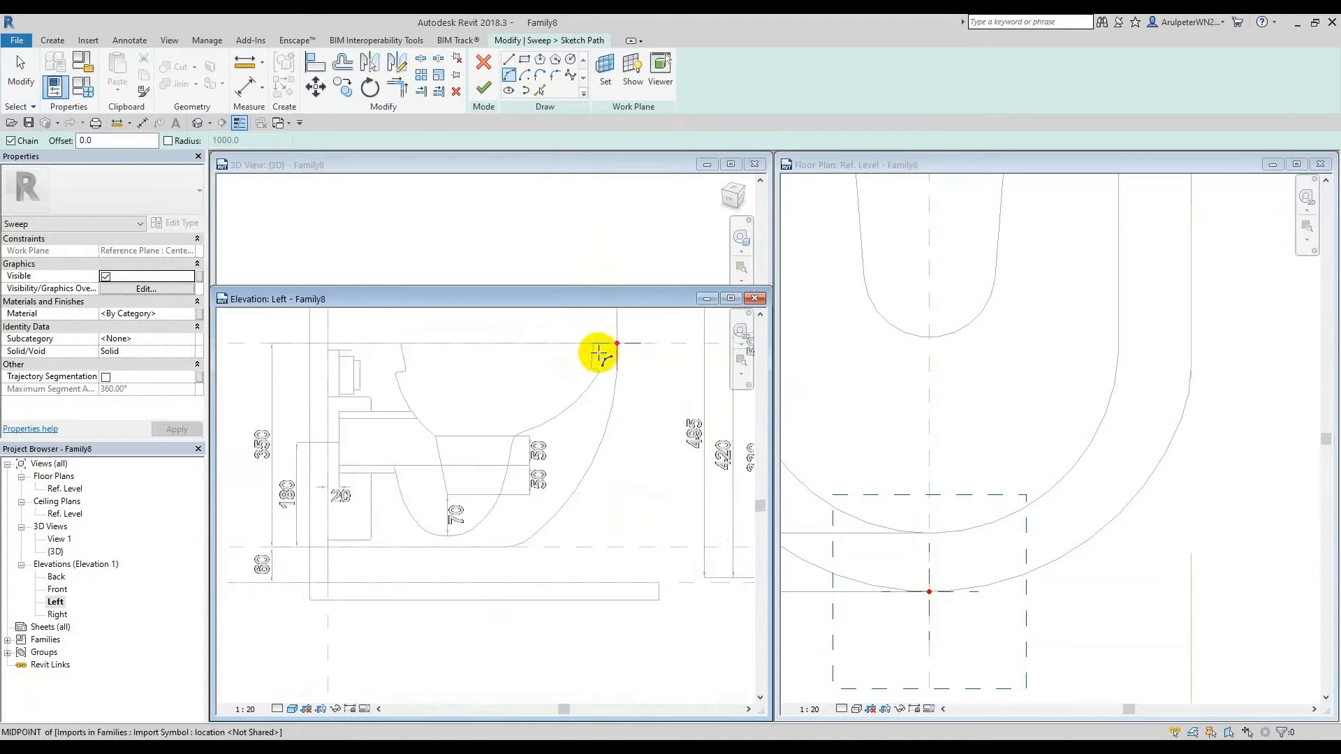
{"action": "left_click", "coordinate": [620, 364]}
{"action": "scroll", "coordinate": [550, 592], "scroll_direction": "up", "scroll_amount": 2}
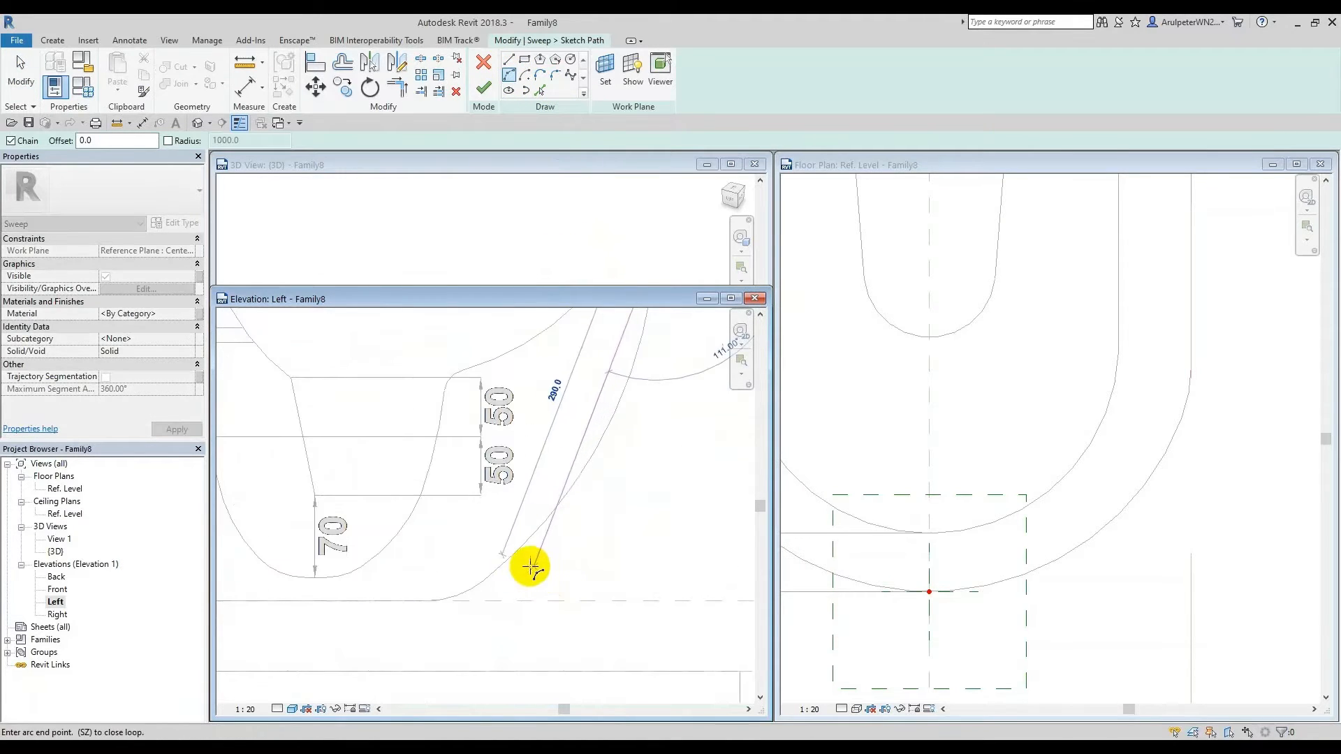
{"action": "left_click", "coordinate": [484, 579]}
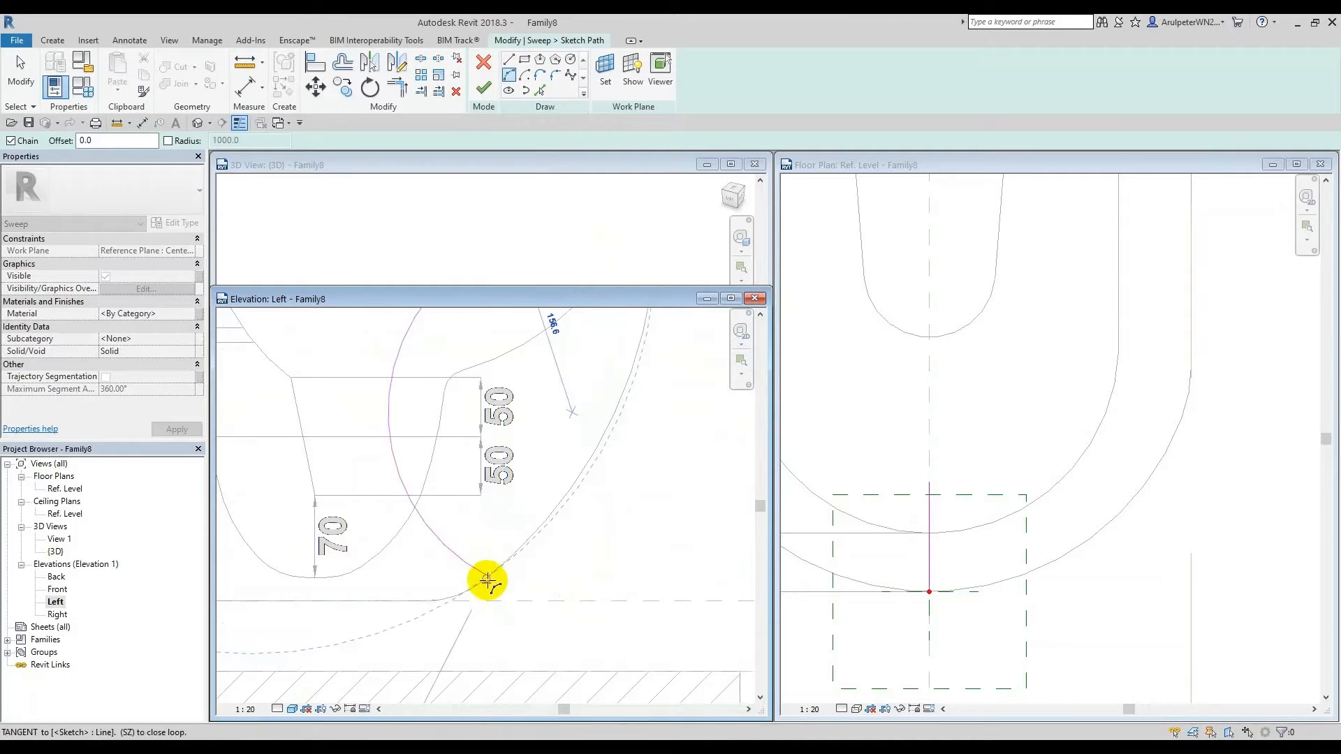
{"action": "scroll", "coordinate": [488, 579], "scroll_direction": "down", "scroll_amount": 1}
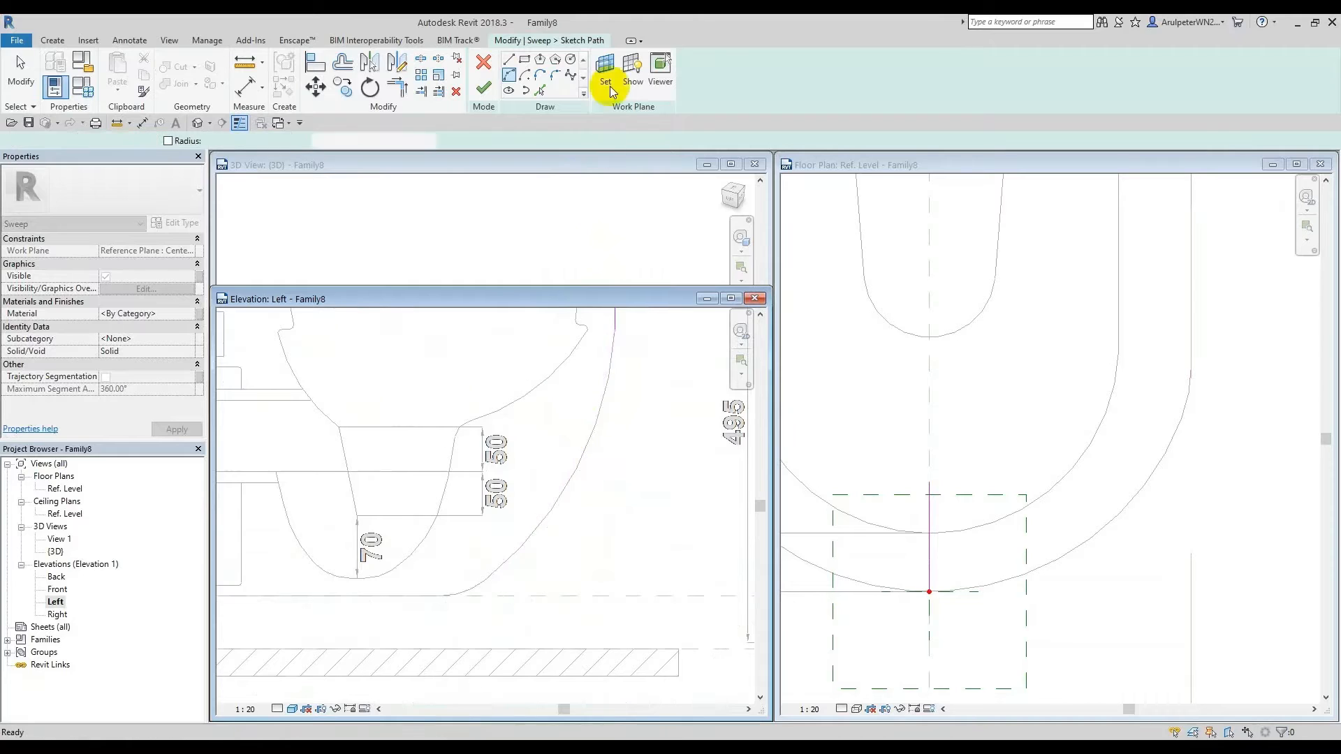
Step: Pick the main outer bowl curve of the imported section drawing as the sweep path
{"action": "left_click", "coordinate": [540, 90]}
{"action": "scroll", "coordinate": [633, 393], "scroll_direction": "down", "scroll_amount": 1}
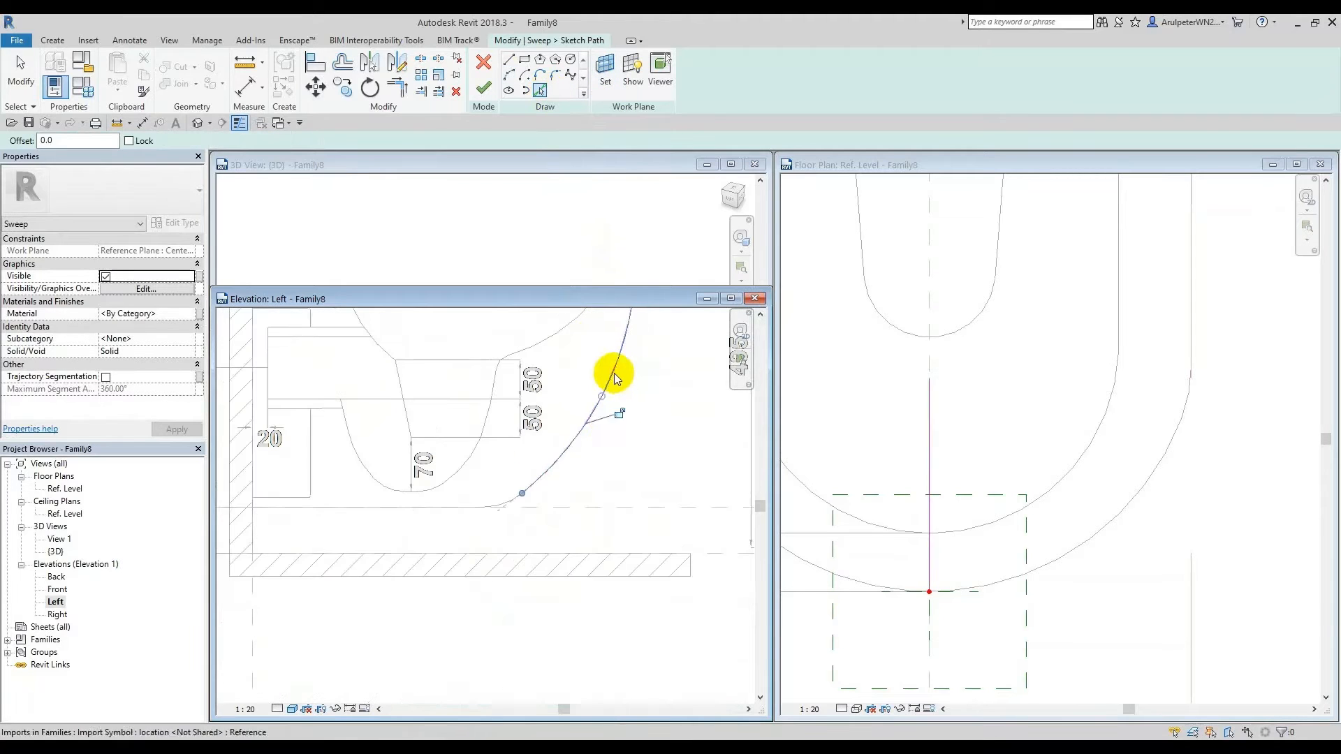
{"action": "scroll", "coordinate": [517, 501], "scroll_direction": "up", "scroll_amount": 3}
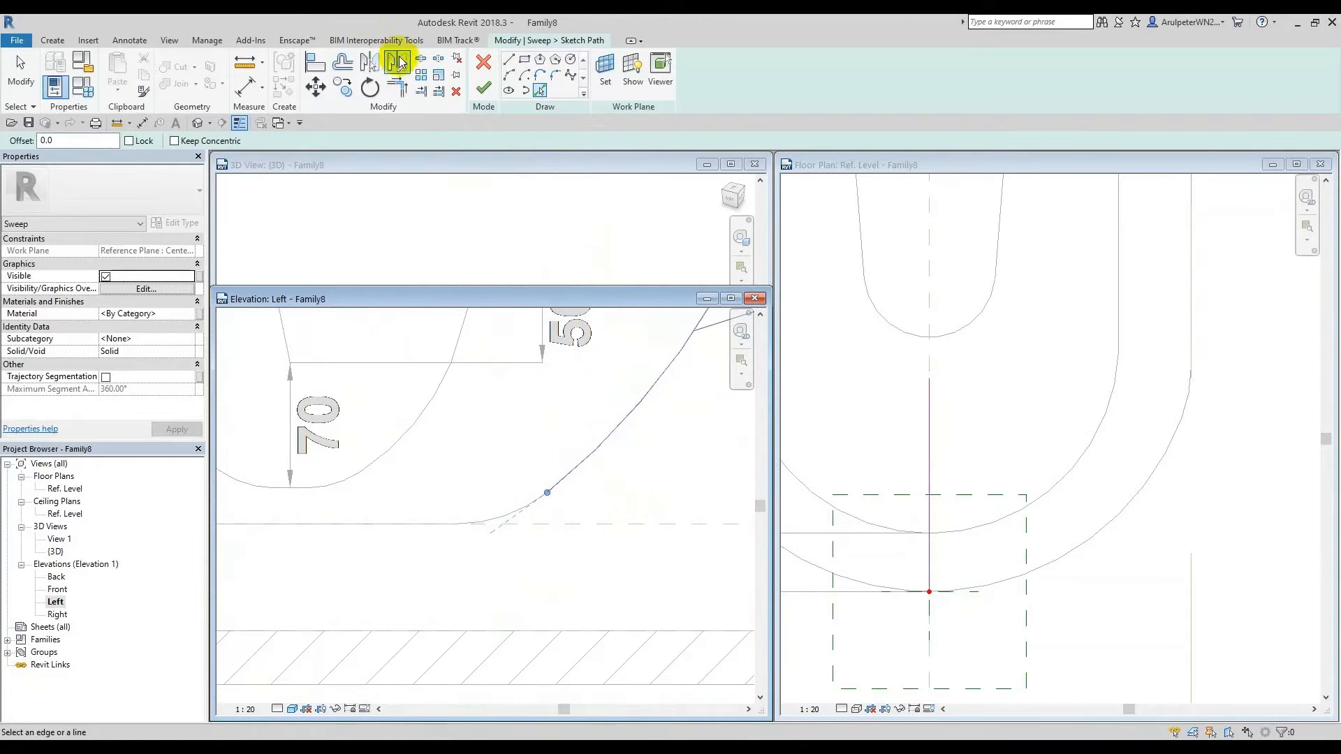
{"action": "left_click", "coordinate": [514, 75]}
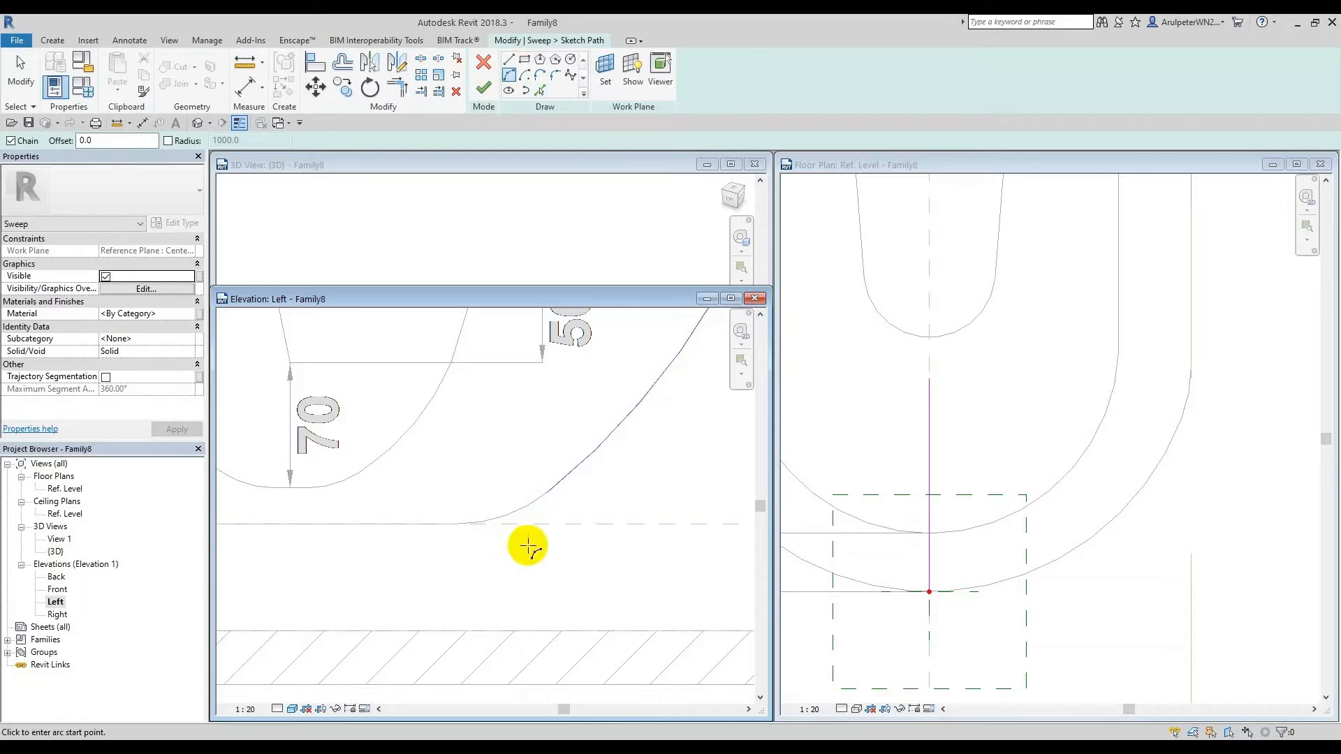
{"action": "left_click", "coordinate": [547, 493]}
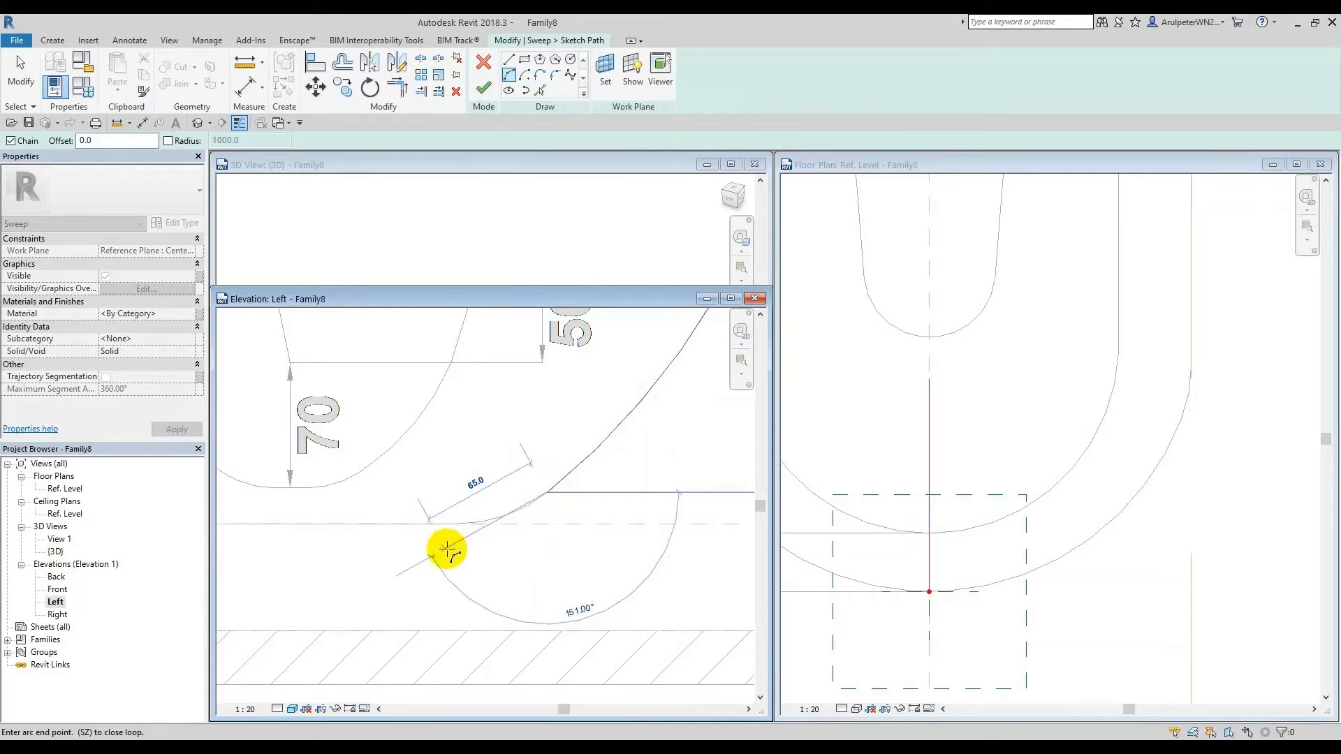
{"action": "key", "text": "Escape"}
{"action": "key", "text": "Escape"}
{"action": "left_click", "coordinate": [551, 490]}
{"action": "mouse_move", "coordinate": [547, 493]}
{"action": "left_mouse_down"}
{"action": "mouse_move", "coordinate": [494, 542]}
{"action": "mouse_move", "coordinate": [396, 560]}
{"action": "mouse_move", "coordinate": [464, 545]}
{"action": "mouse_move", "coordinate": [447, 542]}
{"action": "mouse_move", "coordinate": [566, 485]}
{"action": "mouse_move", "coordinate": [548, 493]}
{"action": "left_mouse_up"}
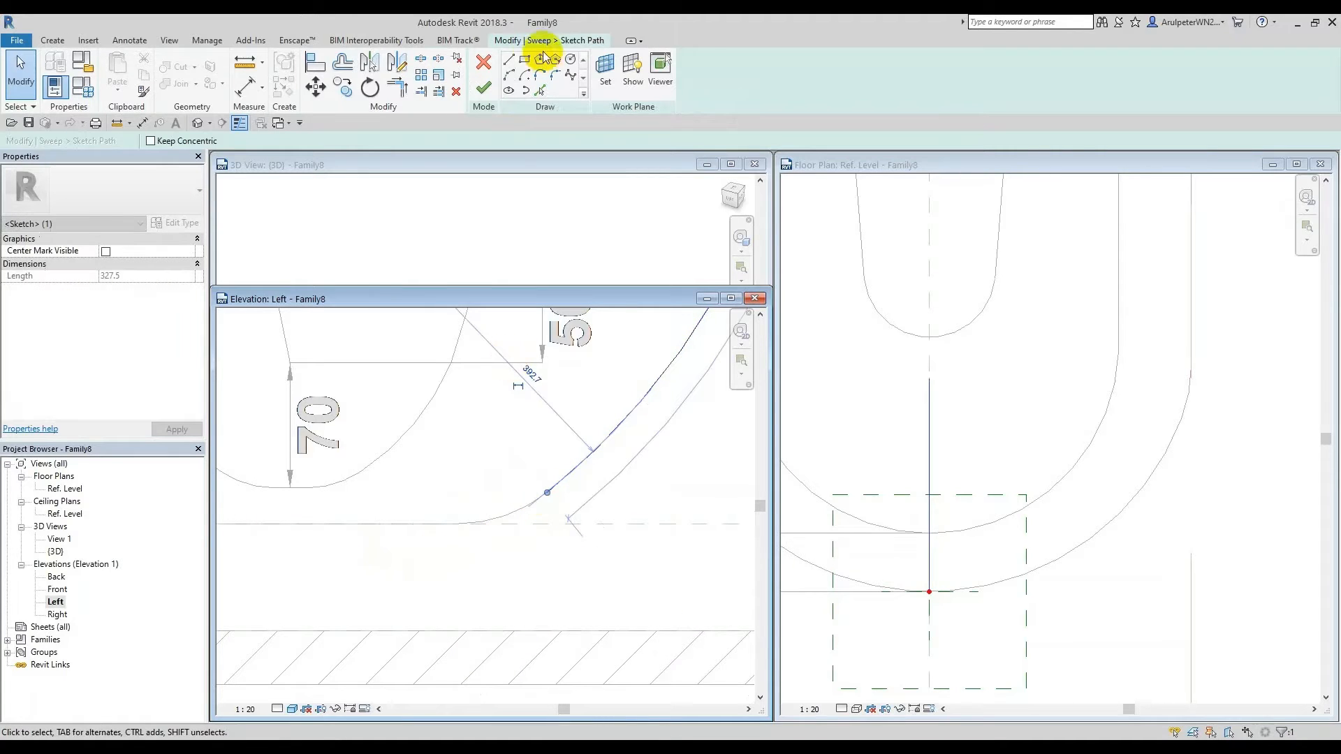
Step: Draw a tangent arc of about 81 mm radius from the lower end of the path curve to the bowl's base line
{"action": "left_click", "coordinate": [509, 75]}
{"action": "left_click", "coordinate": [547, 494]}
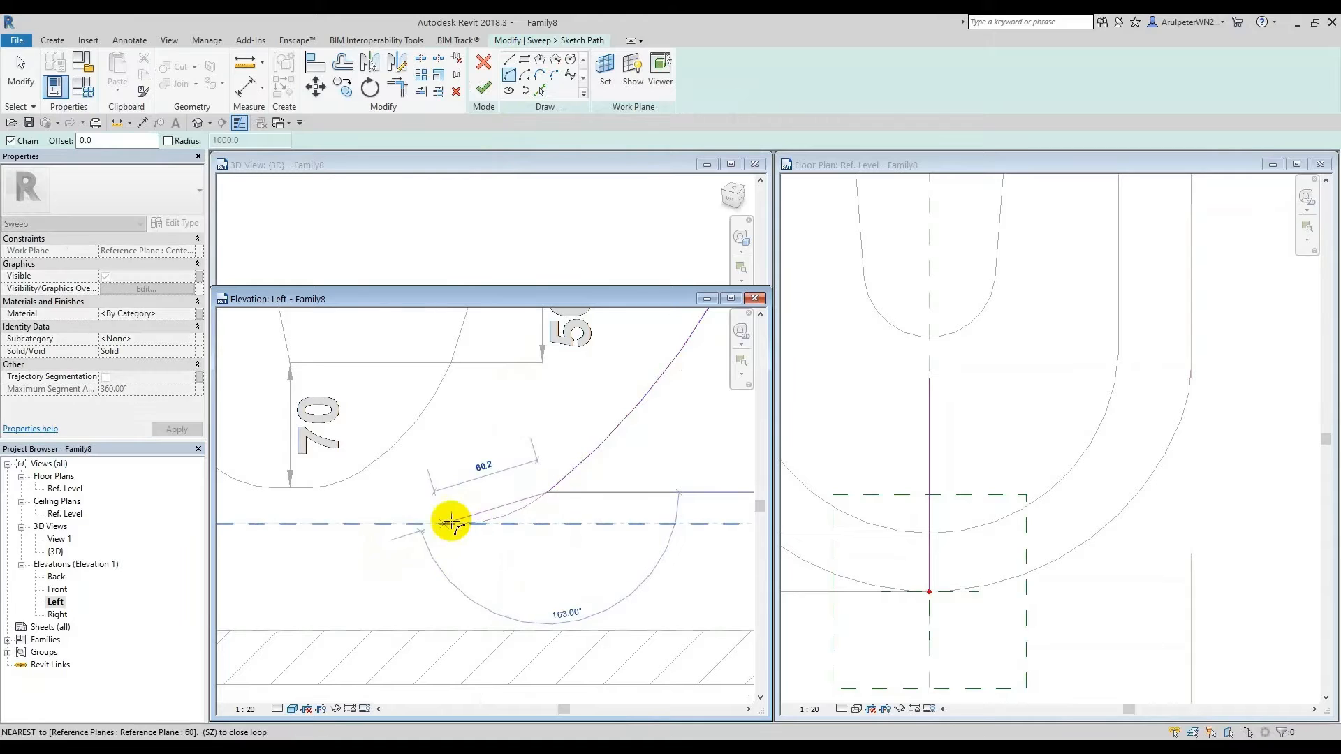
{"action": "scroll", "coordinate": [489, 524], "scroll_direction": "up", "scroll_amount": 2}
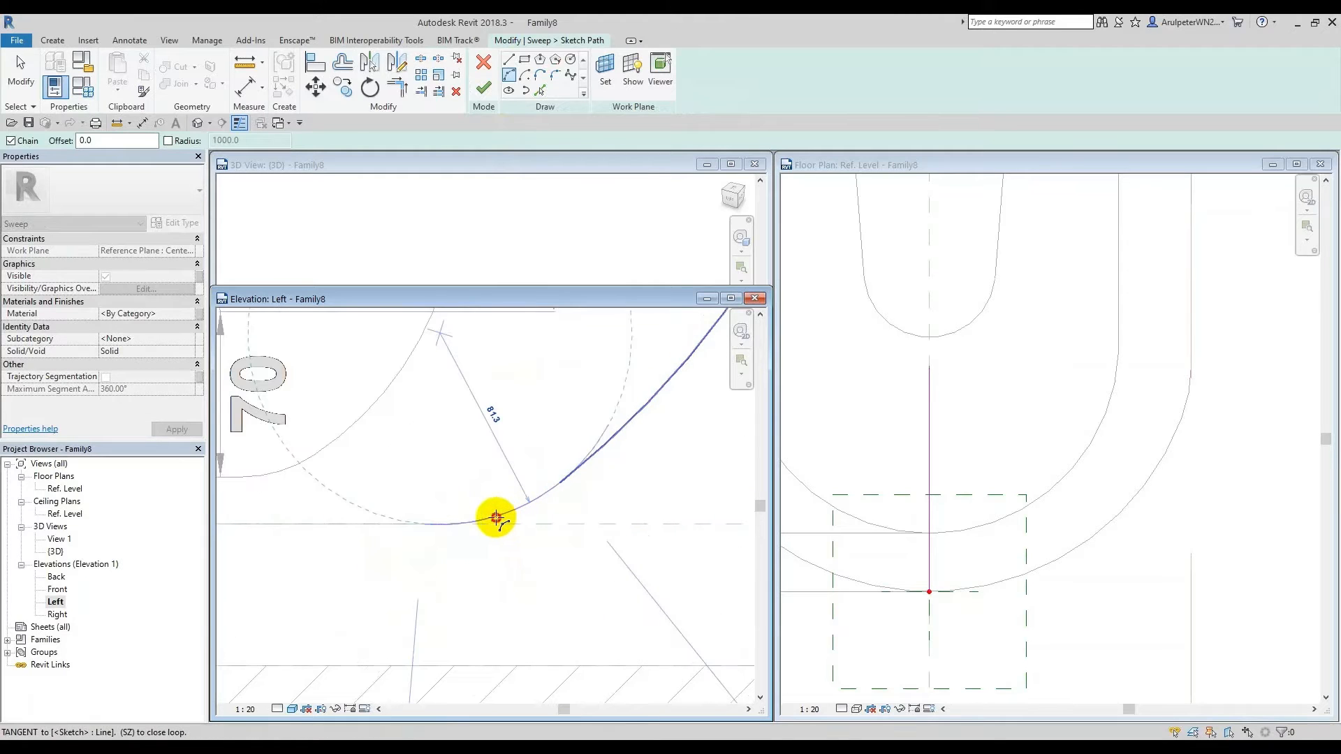
{"action": "left_click", "coordinate": [496, 518]}
{"action": "key", "text": "Escape"}
{"action": "key", "text": "Escape"}
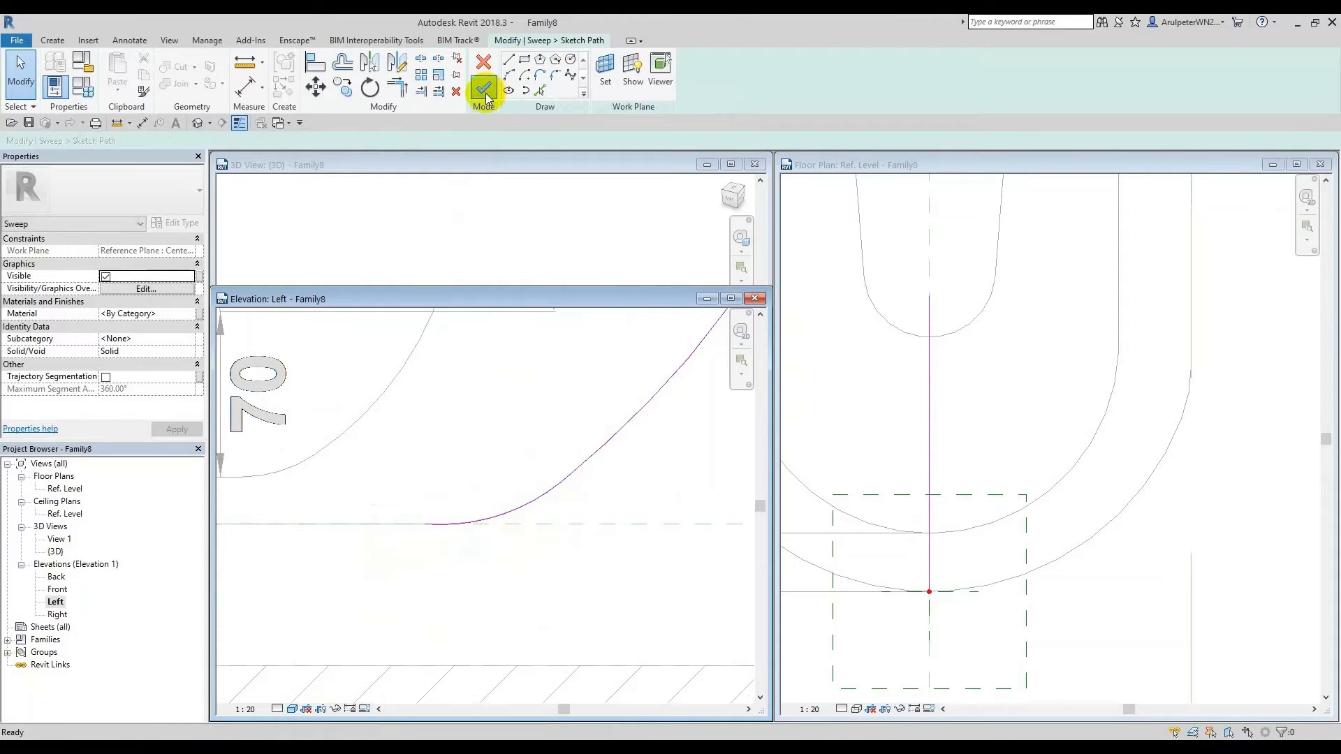
Step: Finish the path sketch and try to complete the sweep with the roughly 81 mm radius lower arc
{"action": "left_click", "coordinate": [487, 98]}
{"action": "left_click", "coordinate": [484, 90]}
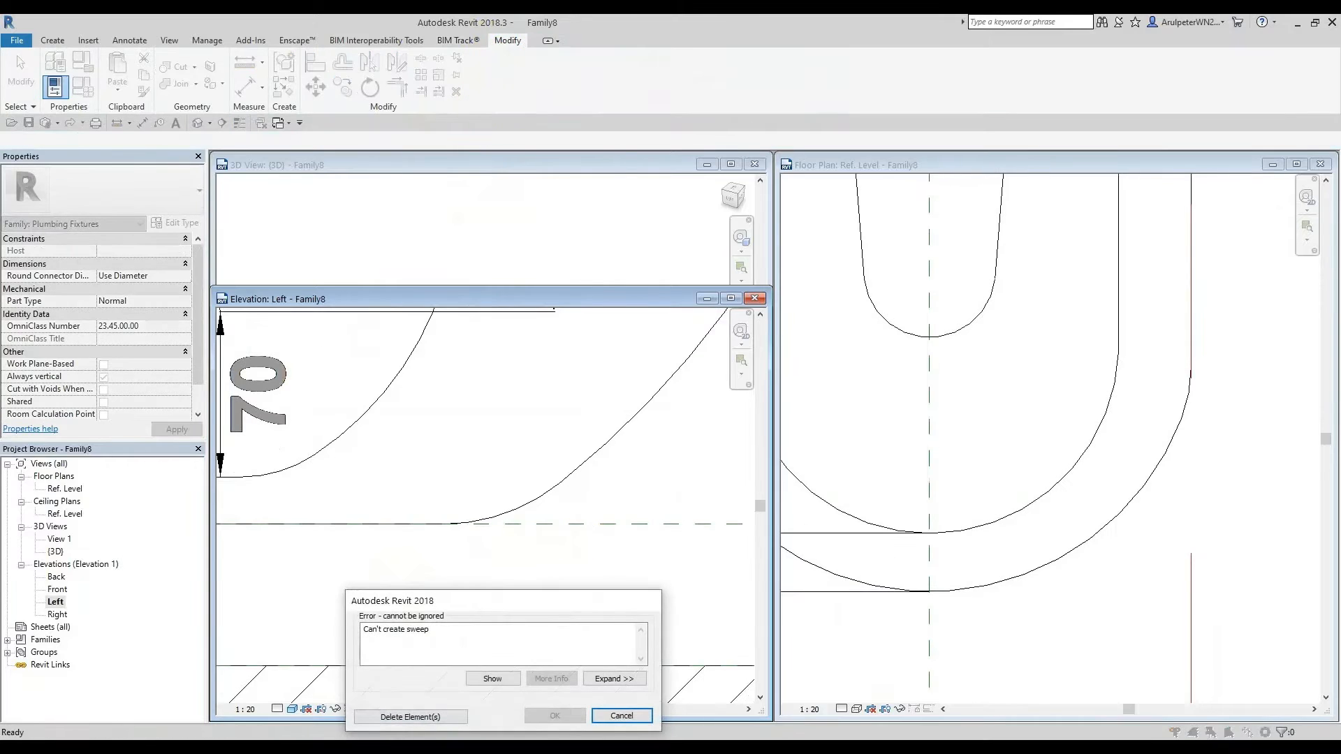
{"action": "left_click", "coordinate": [637, 725]}
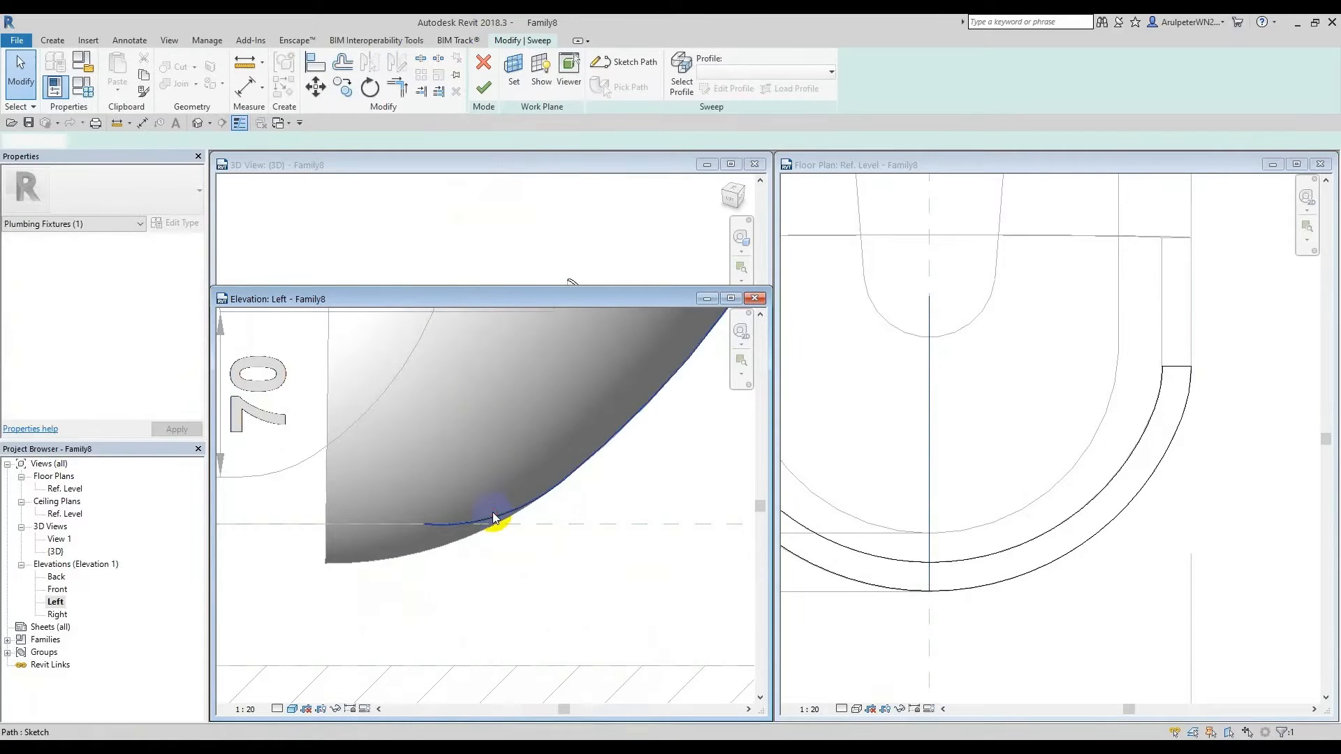
Step: Reopen the sweep path, delete its lower arc and redraw it as a tangent arc of about 159 mm radius
{"action": "left_click", "coordinate": [461, 519]}
{"action": "key", "text": "Escape"}
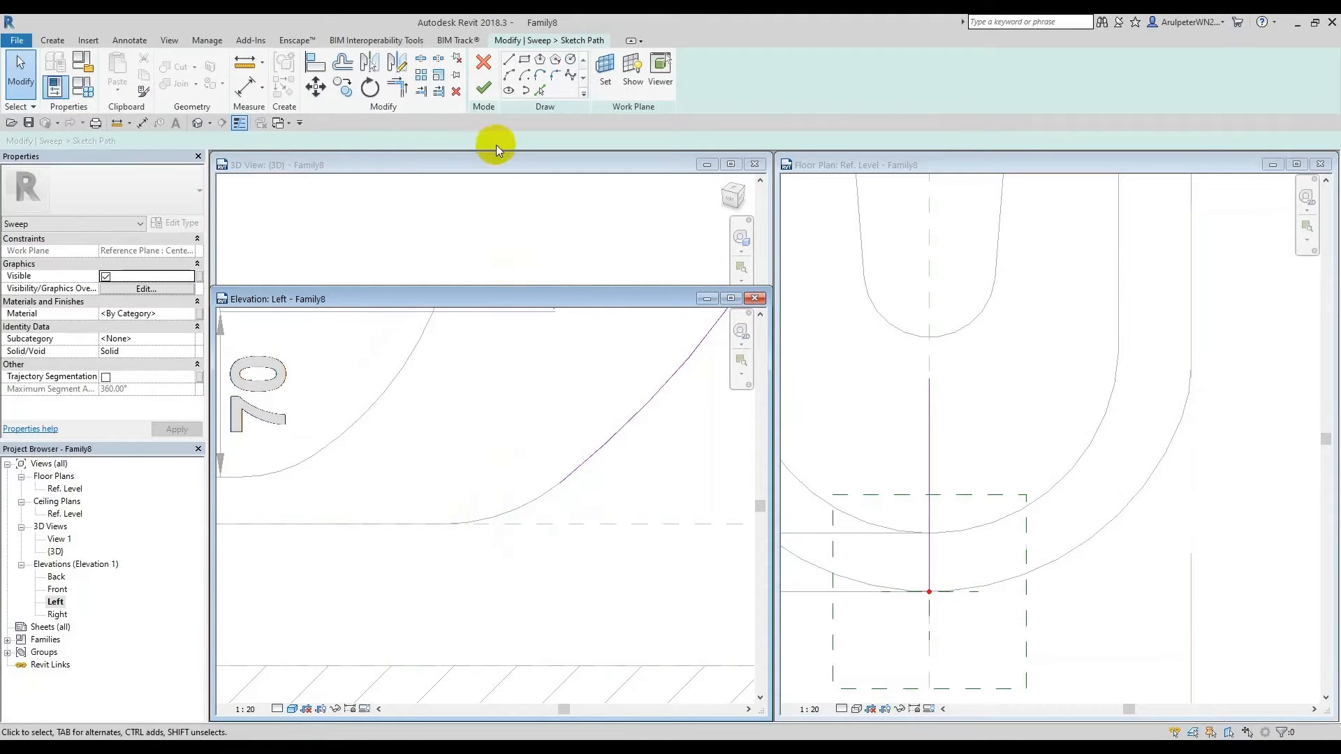
{"action": "left_click", "coordinate": [515, 77]}
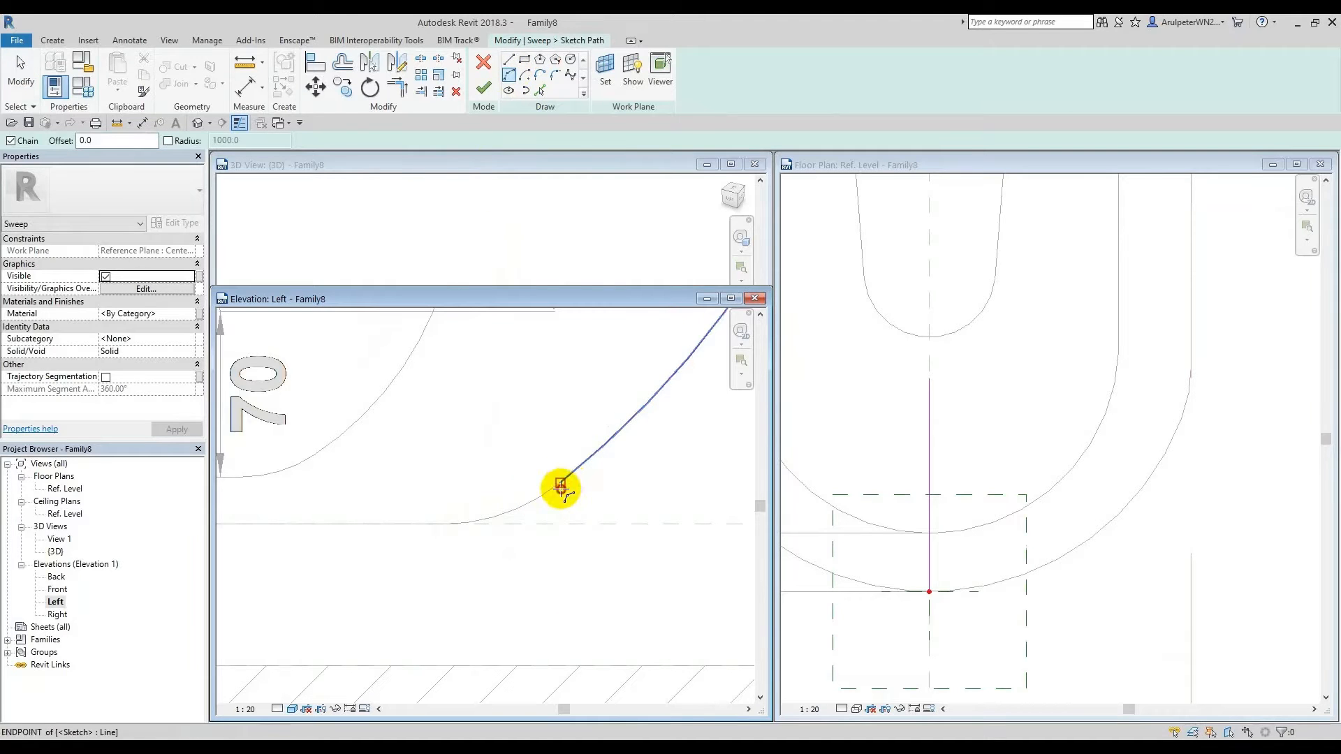
{"action": "left_click", "coordinate": [561, 487]}
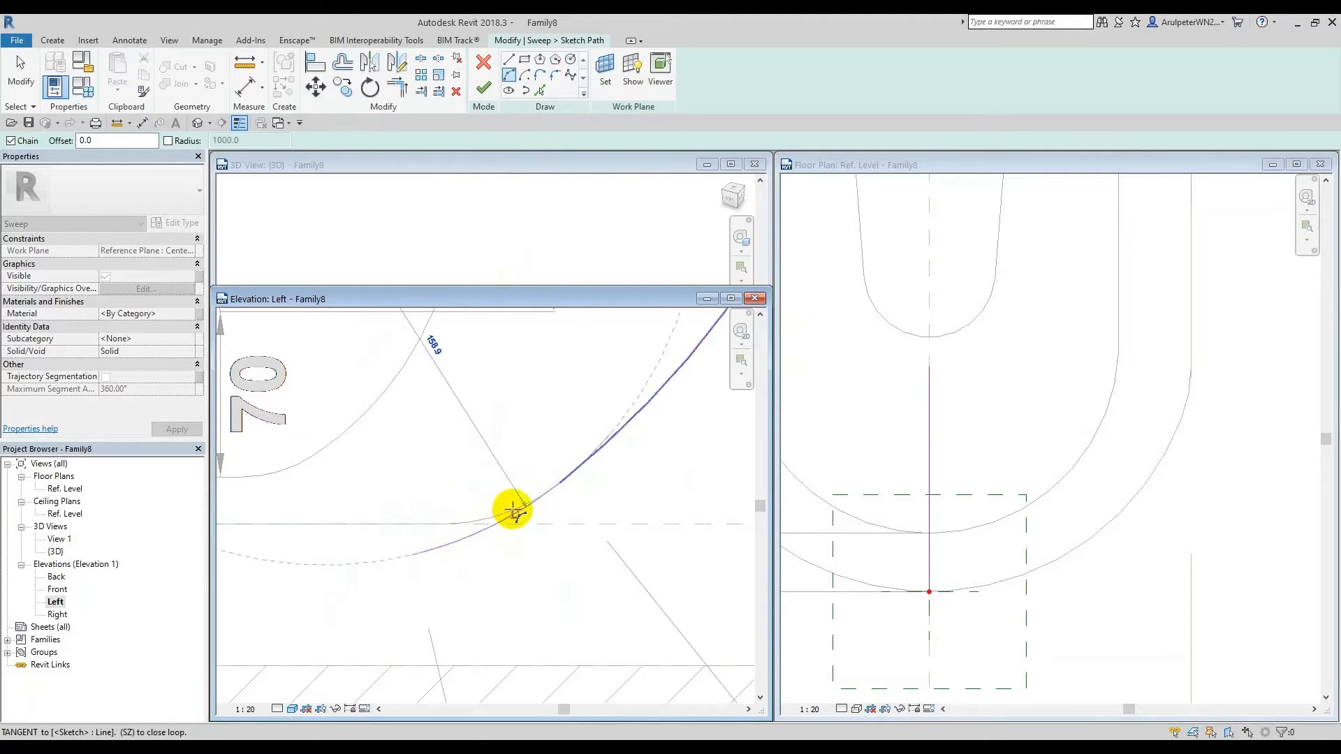
{"action": "left_click", "coordinate": [513, 513]}
{"action": "key", "text": "Escape"}
{"action": "key", "text": "Escape"}
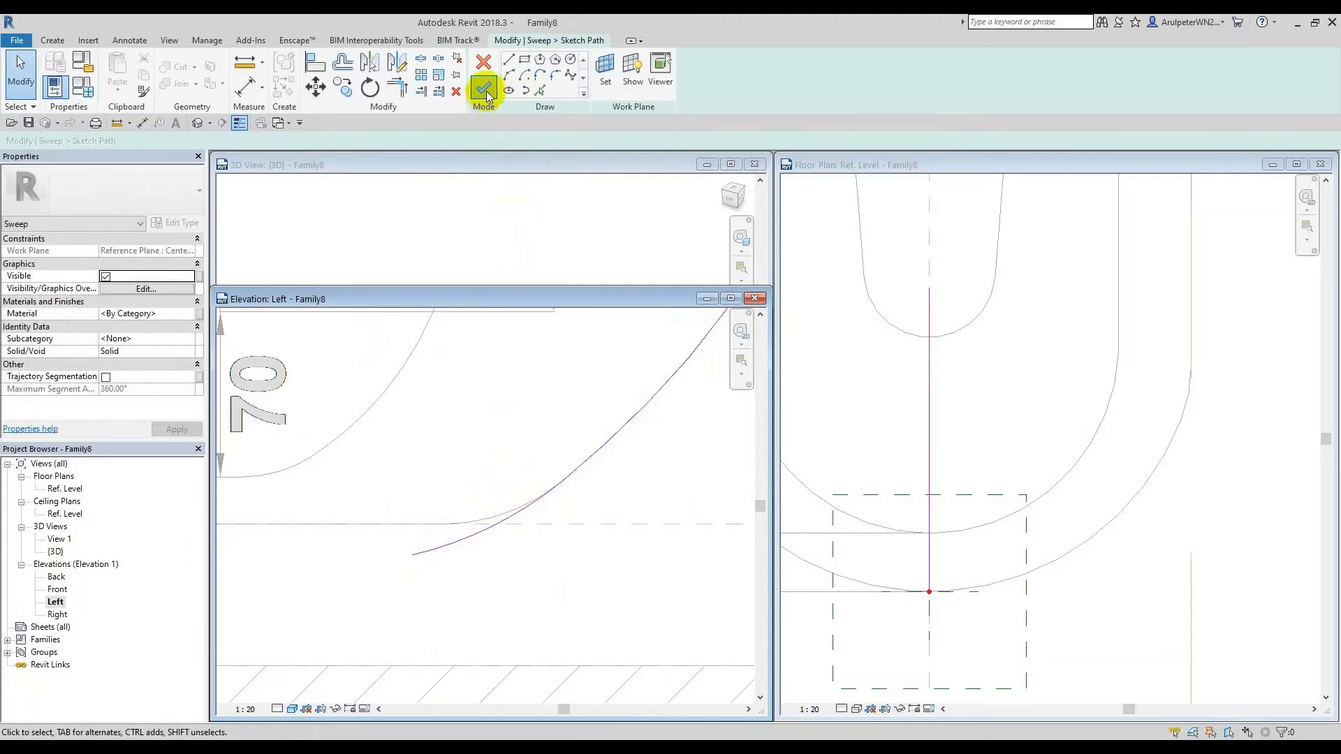
Step: Finish the path sketch with the larger lower arc and complete the bowl shell sweep
{"action": "left_click", "coordinate": [484, 89]}
{"action": "scroll", "coordinate": [479, 560], "scroll_direction": "down", "scroll_amount": 3}
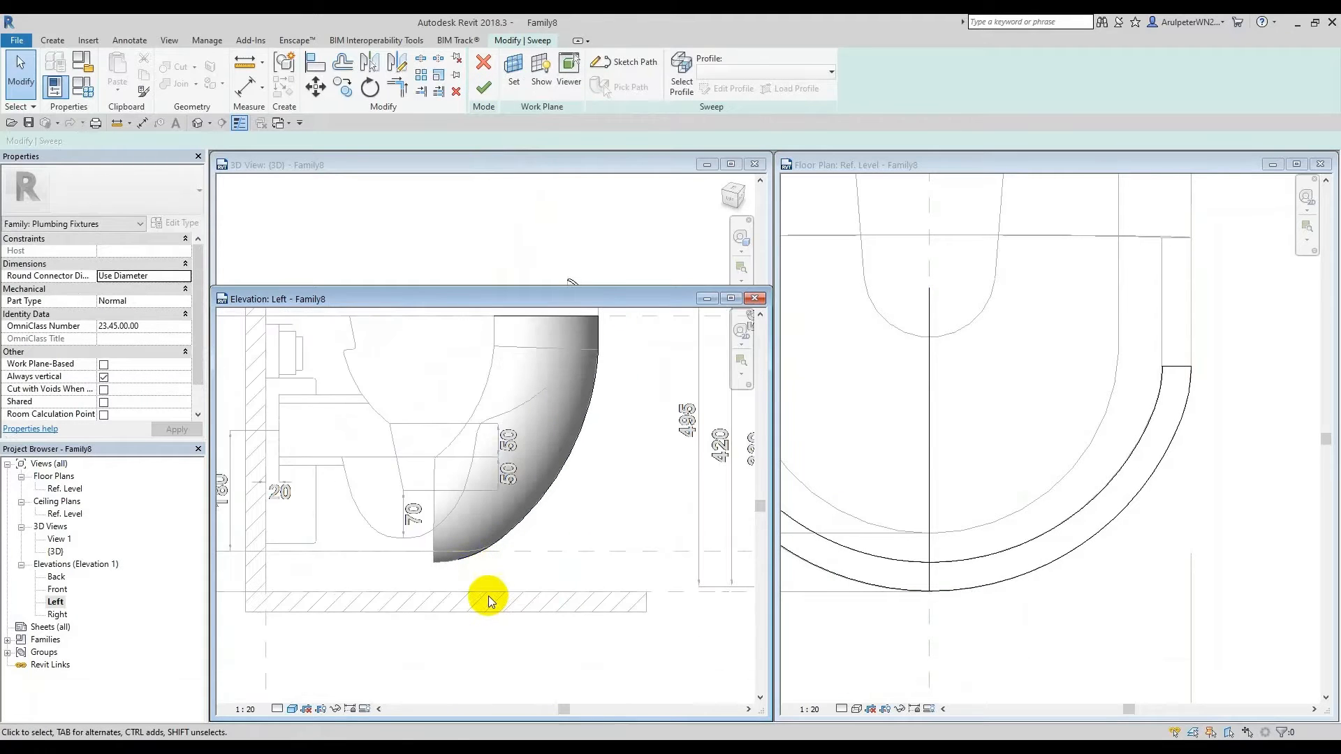
{"action": "left_click", "coordinate": [482, 82]}
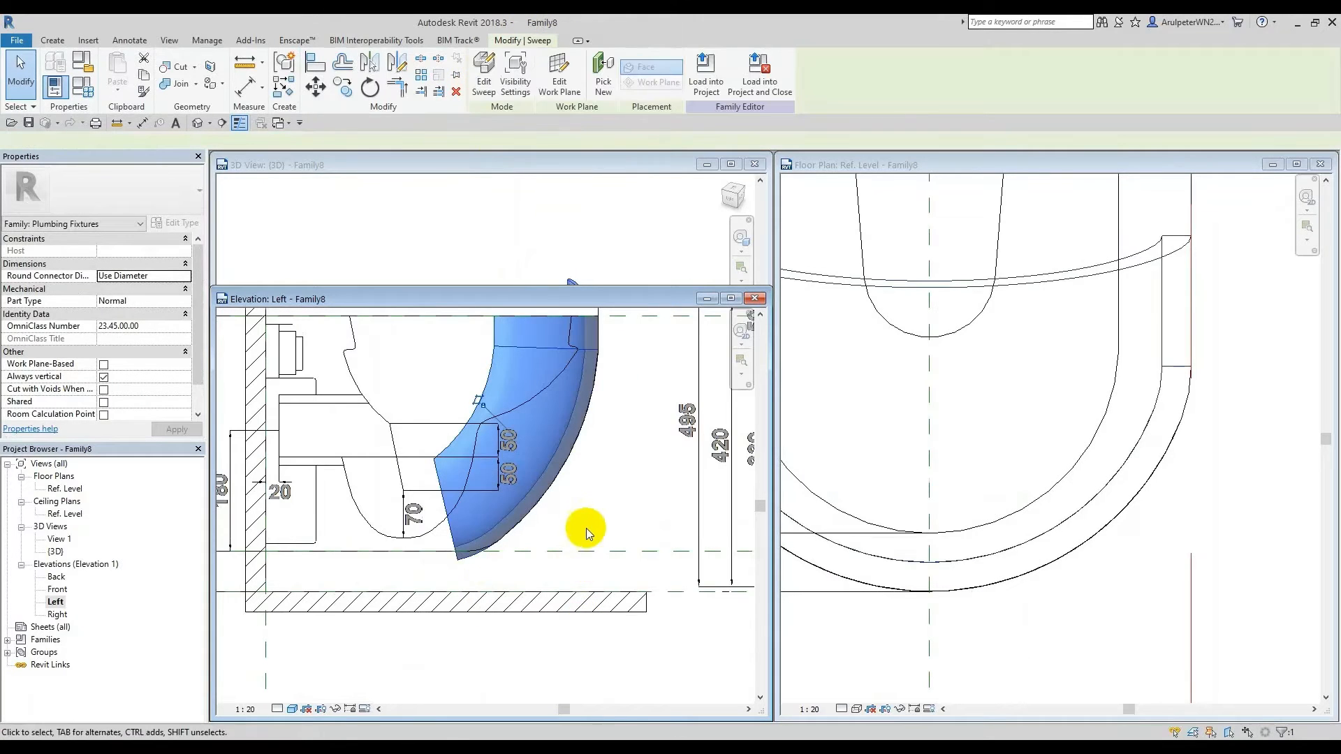
{"action": "left_click", "coordinate": [566, 549]}
{"action": "scroll", "coordinate": [566, 549], "scroll_direction": "down", "scroll_amount": 2}
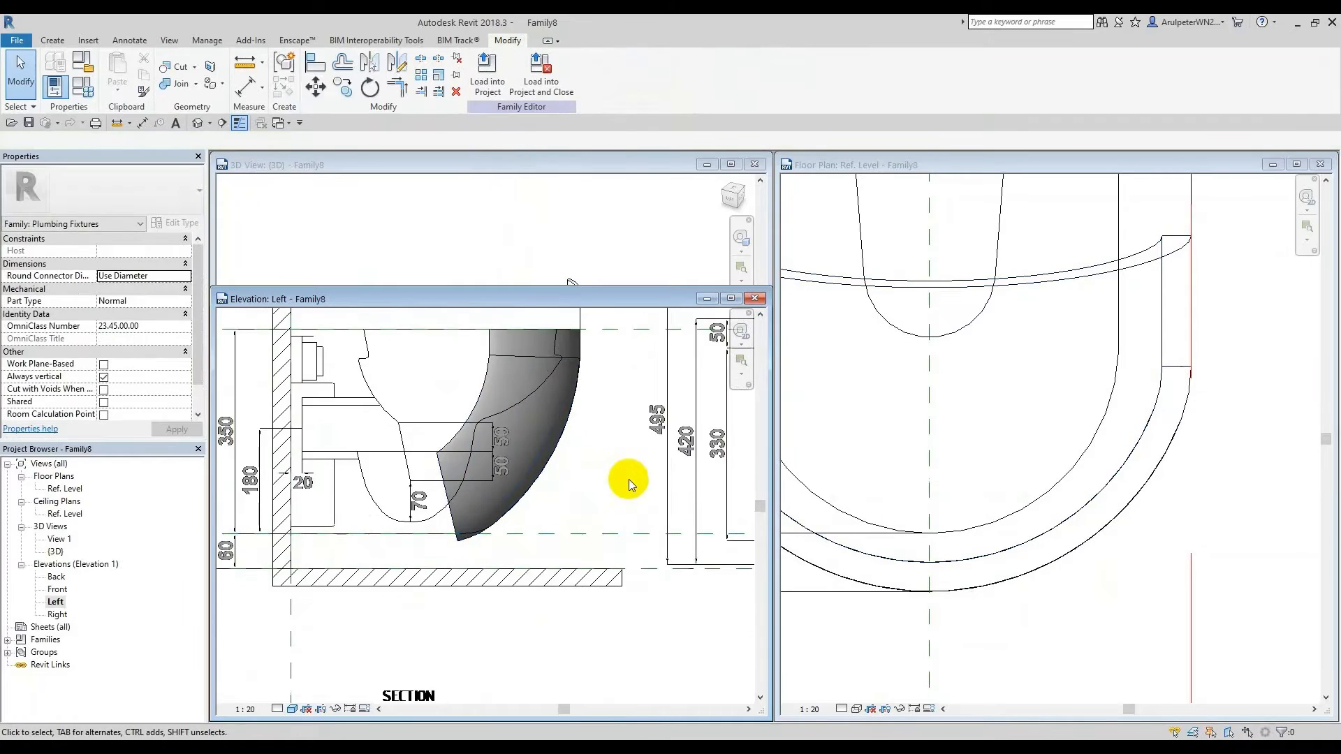
{"action": "scroll", "coordinate": [555, 470], "scroll_direction": "up", "scroll_amount": 1}
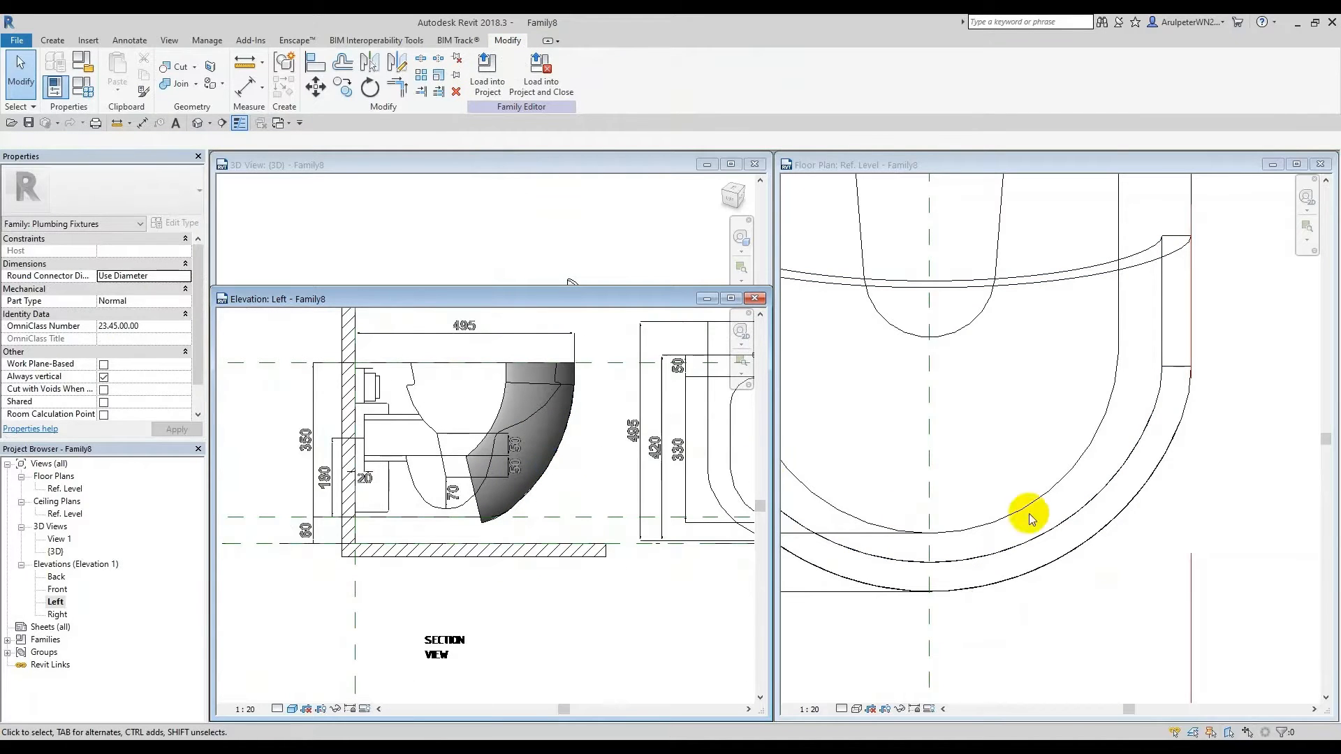
Step: Set the Ref. Level floor plan to the Shaded visual style and inspect the bowl shell in 3D and plan
{"action": "left_click", "coordinate": [1020, 595]}
{"action": "left_click", "coordinate": [857, 710]}
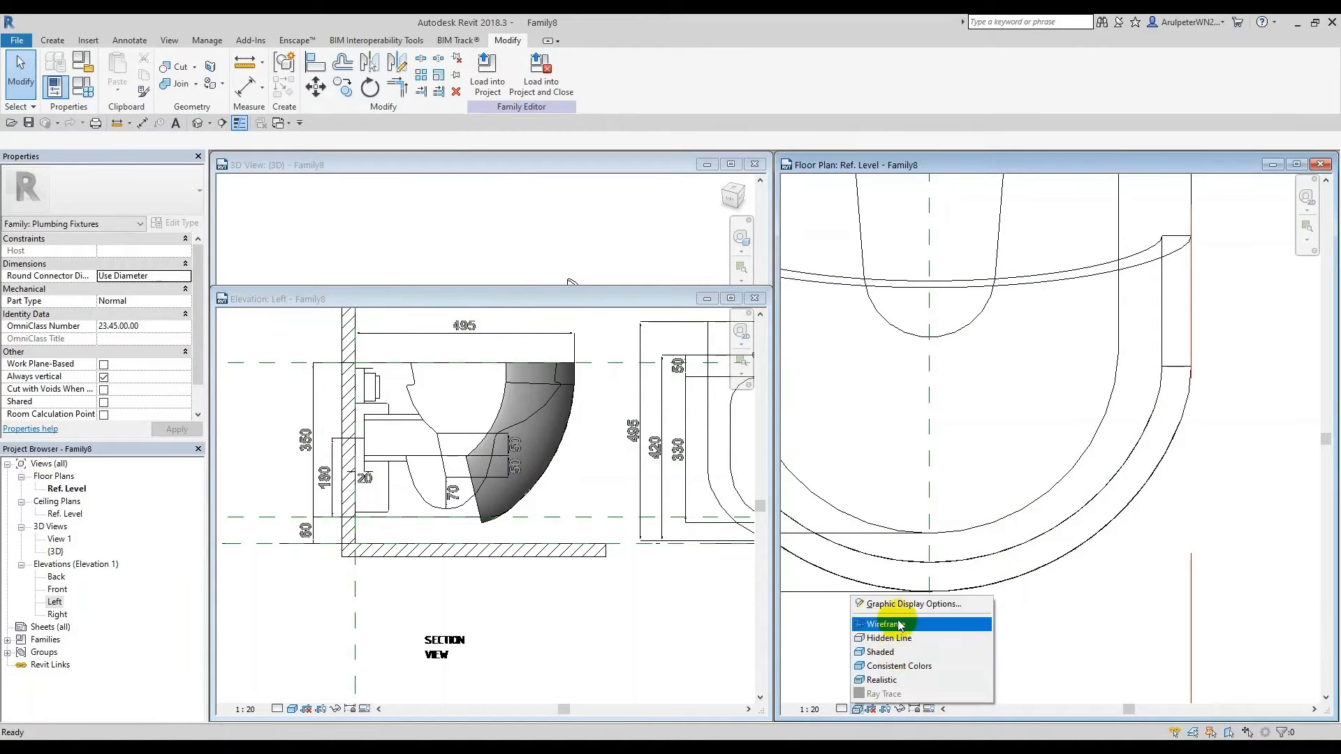
{"action": "left_click", "coordinate": [874, 650]}
{"action": "left_click", "coordinate": [559, 221]}
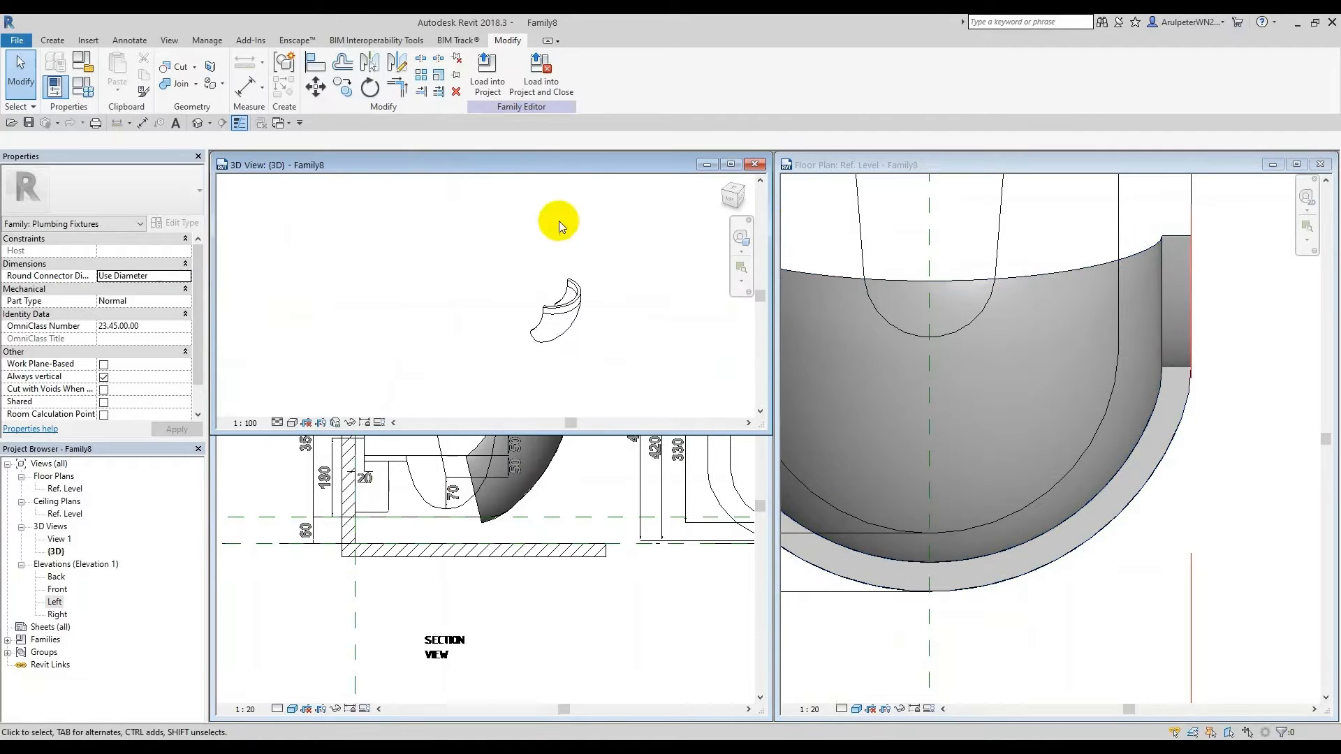
{"action": "scroll", "coordinate": [589, 322], "scroll_direction": "up", "scroll_amount": 3}
{"action": "scroll", "coordinate": [1021, 433], "scroll_direction": "down", "scroll_amount": 2}
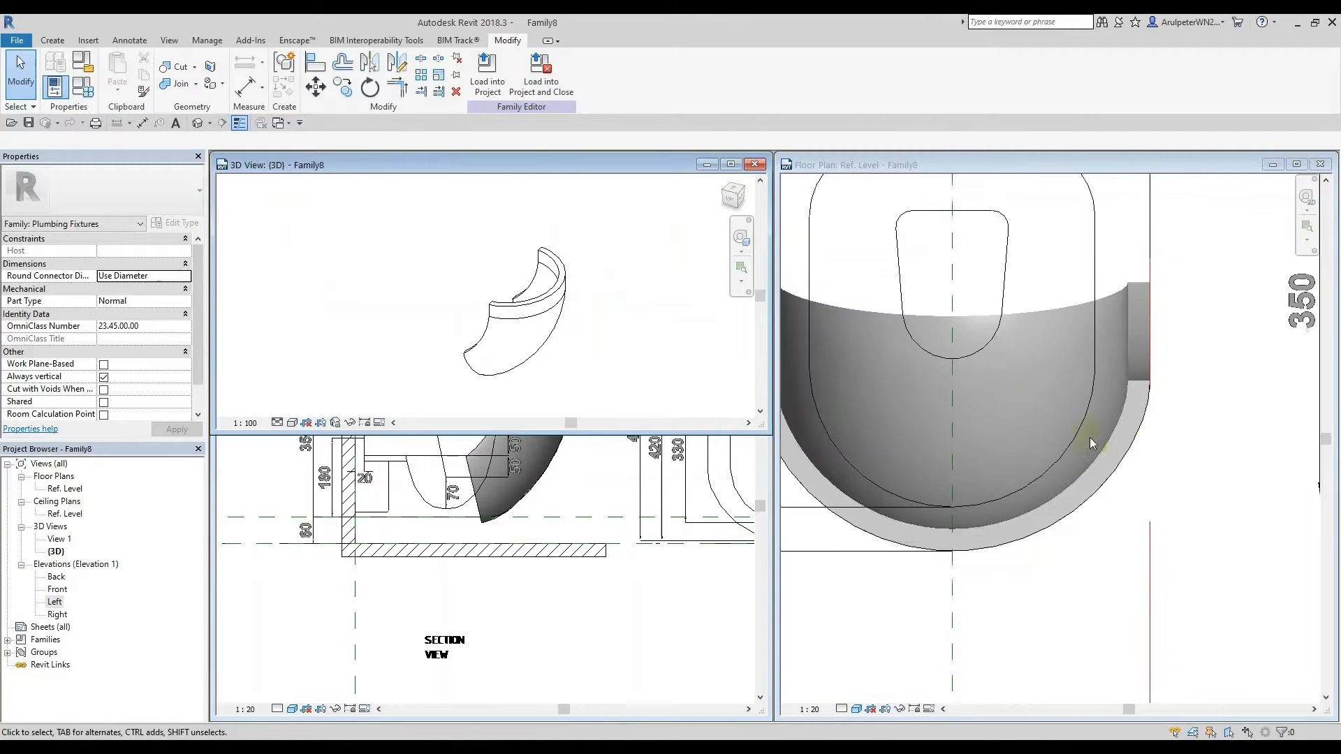
{"action": "left_click", "coordinate": [1252, 510]}
{"action": "scroll", "coordinate": [1197, 284], "scroll_direction": "down", "scroll_amount": 3}
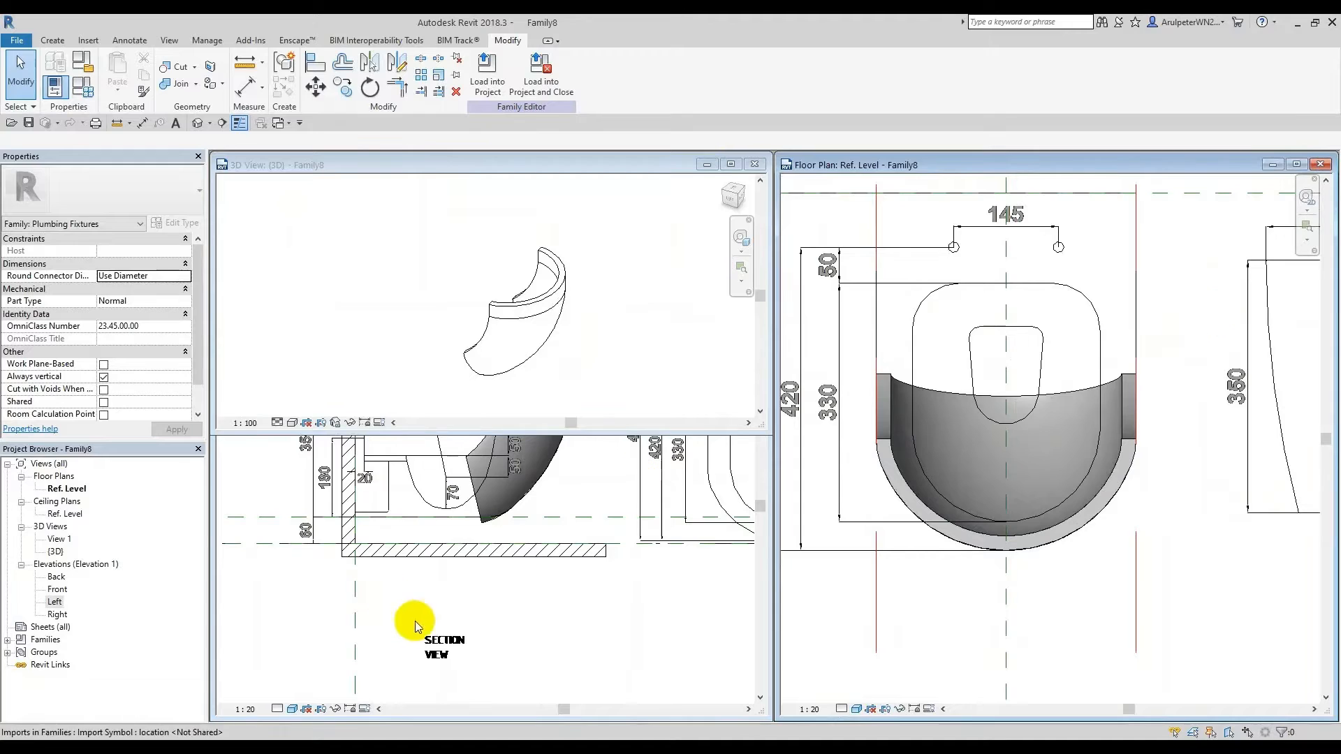
Step: Create a swept blend path in the Left elevation as a vertical 350 mm line along the Center (Front/Back) plane, starting at the bowl's base level
{"action": "left_click", "coordinate": [436, 590]}
{"action": "scroll", "coordinate": [466, 455], "scroll_direction": "up", "scroll_amount": 2}
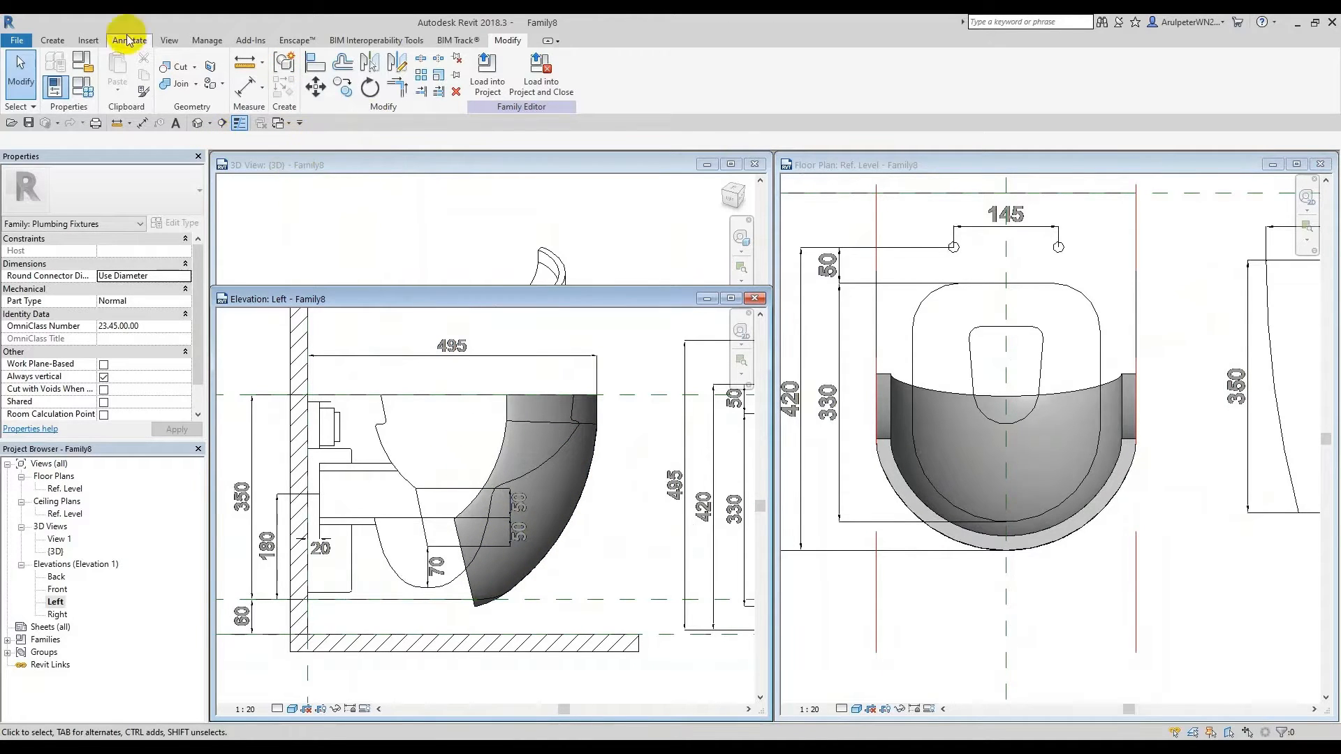
{"action": "left_click", "coordinate": [53, 40]}
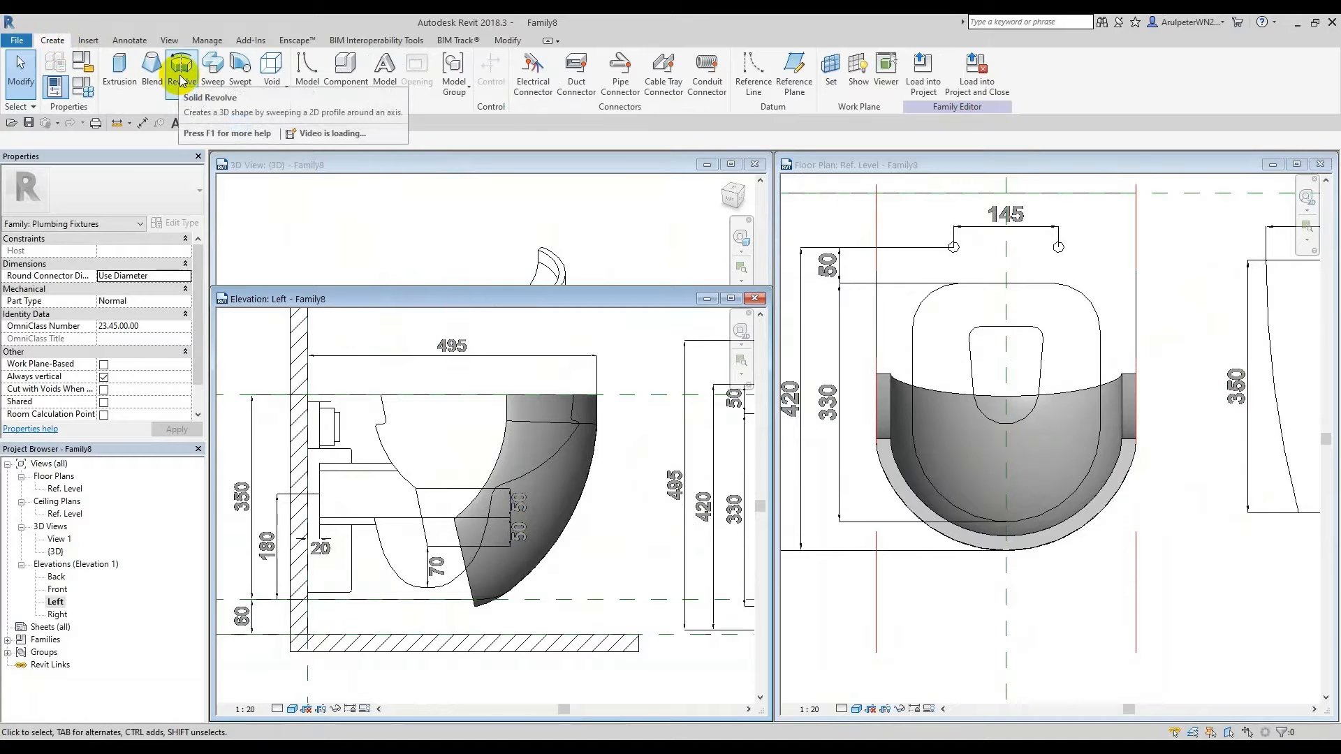
{"action": "left_click", "coordinate": [241, 77]}
{"action": "scroll", "coordinate": [479, 479], "scroll_direction": "down", "scroll_amount": 1}
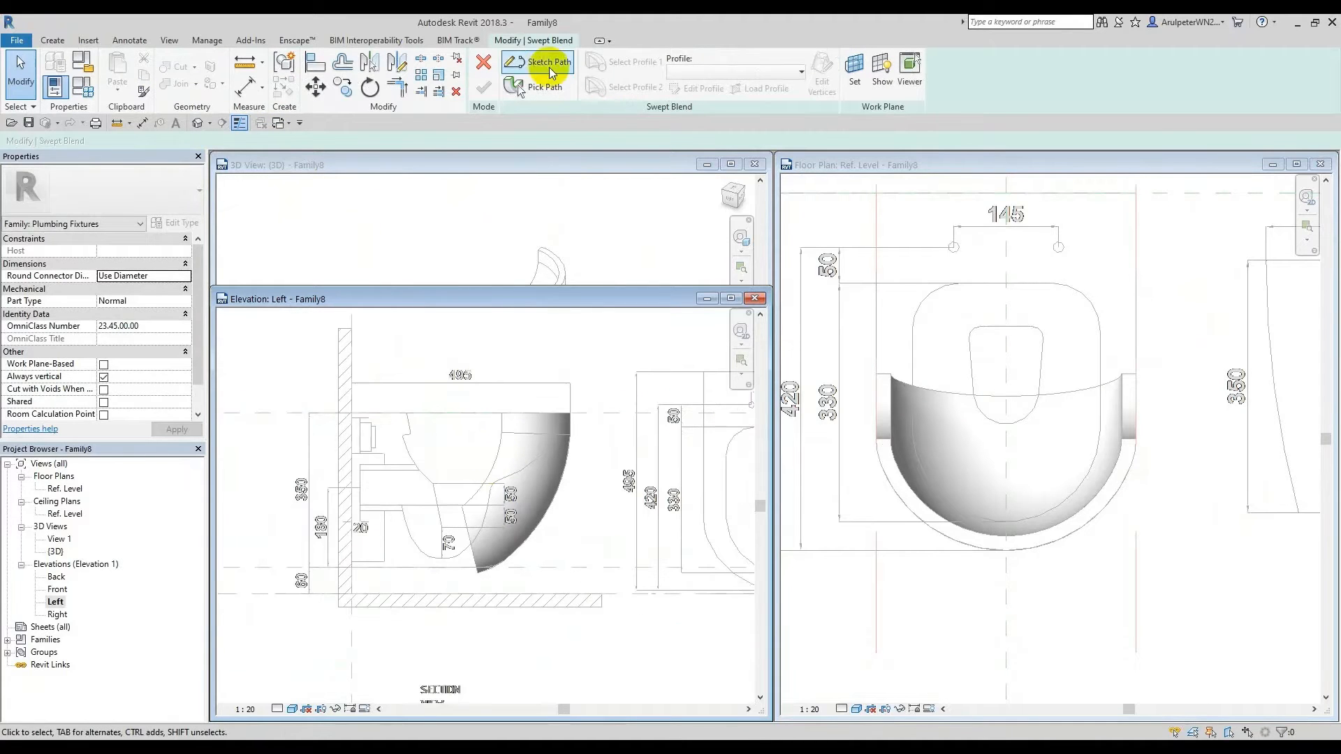
{"action": "left_click", "coordinate": [524, 69]}
{"action": "scroll", "coordinate": [312, 522], "scroll_direction": "up", "scroll_amount": 2}
{"action": "scroll", "coordinate": [342, 353], "scroll_direction": "down", "scroll_amount": 1}
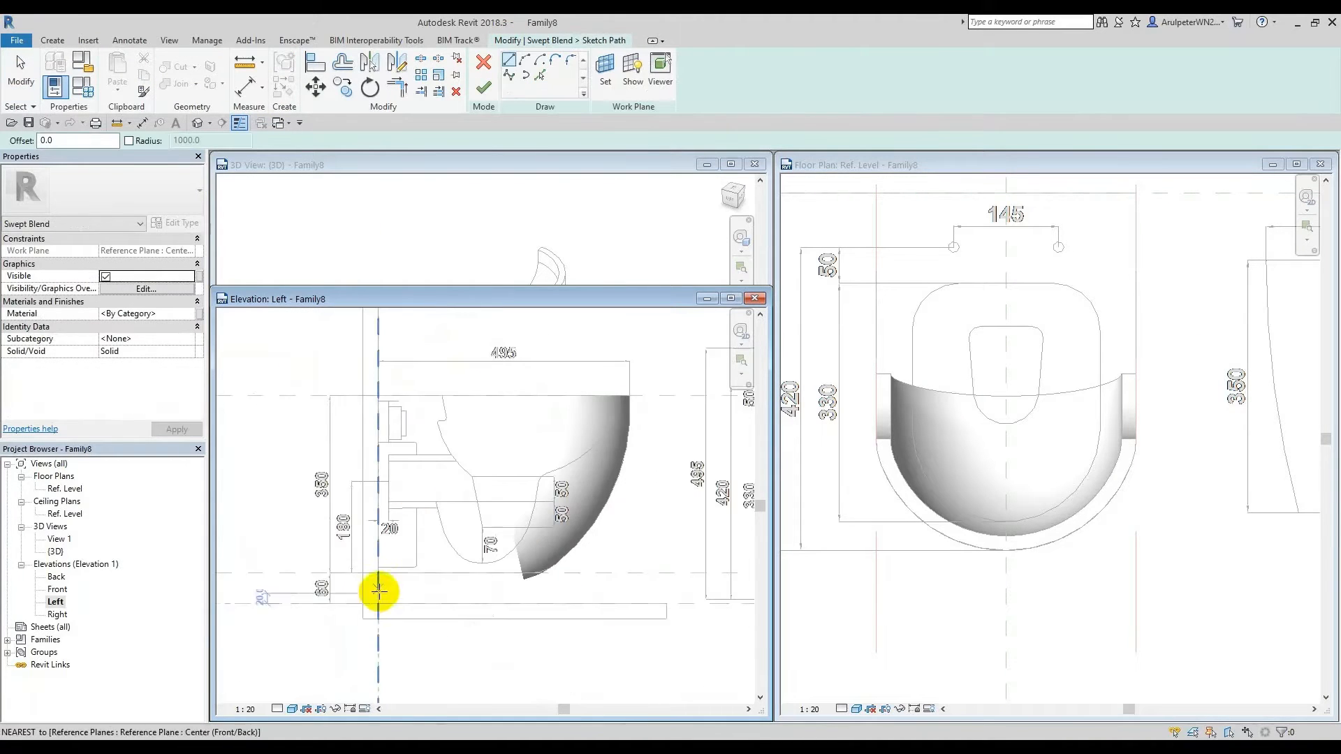
{"action": "scroll", "coordinate": [377, 590], "scroll_direction": "up", "scroll_amount": 2}
{"action": "left_click", "coordinate": [380, 574]}
{"action": "scroll", "coordinate": [380, 574], "scroll_direction": "down", "scroll_amount": 1}
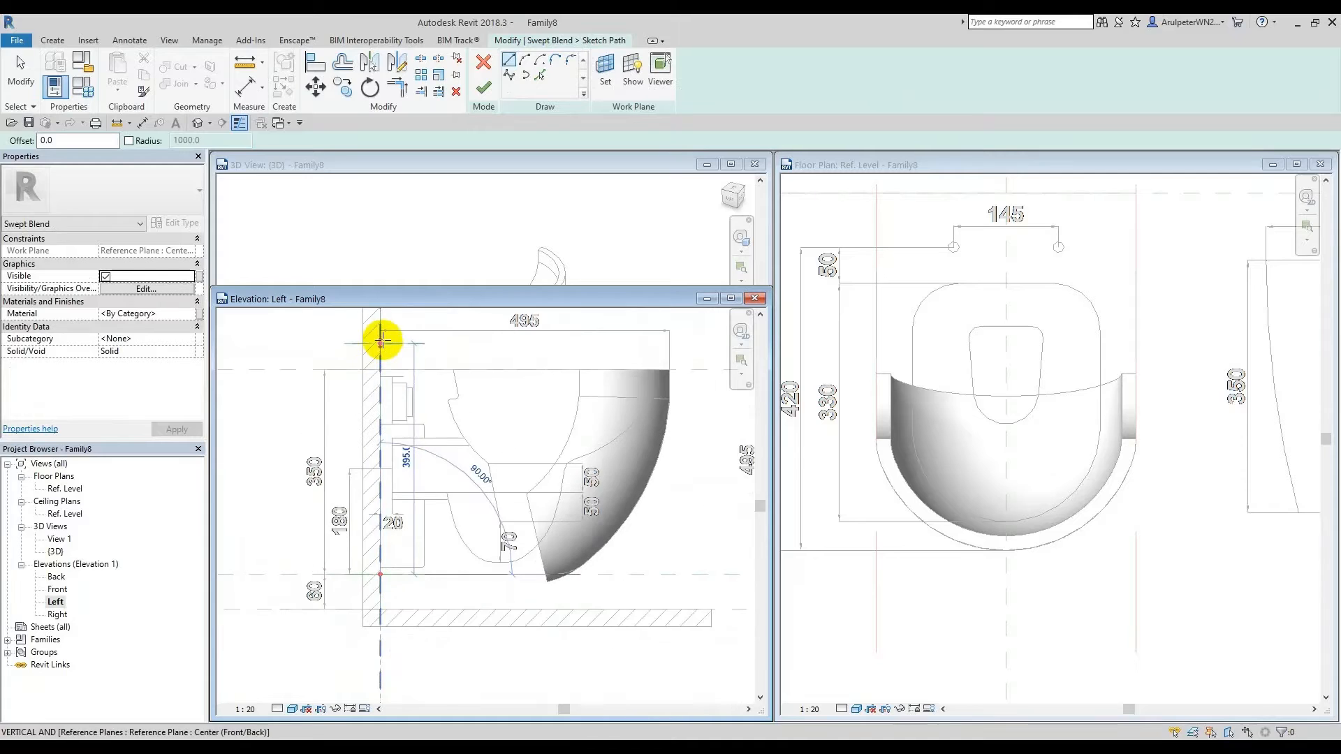
{"action": "left_click", "coordinate": [380, 370]}
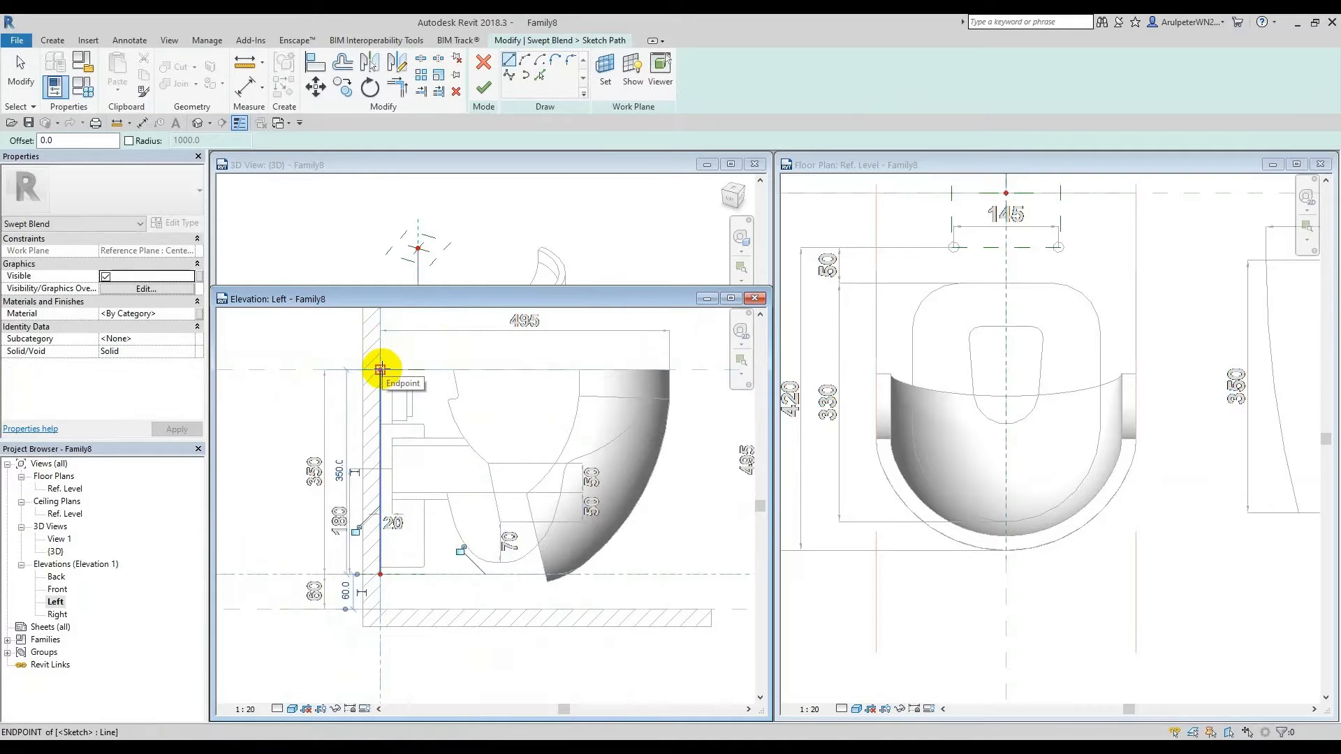
{"action": "left_click", "coordinate": [485, 88]}
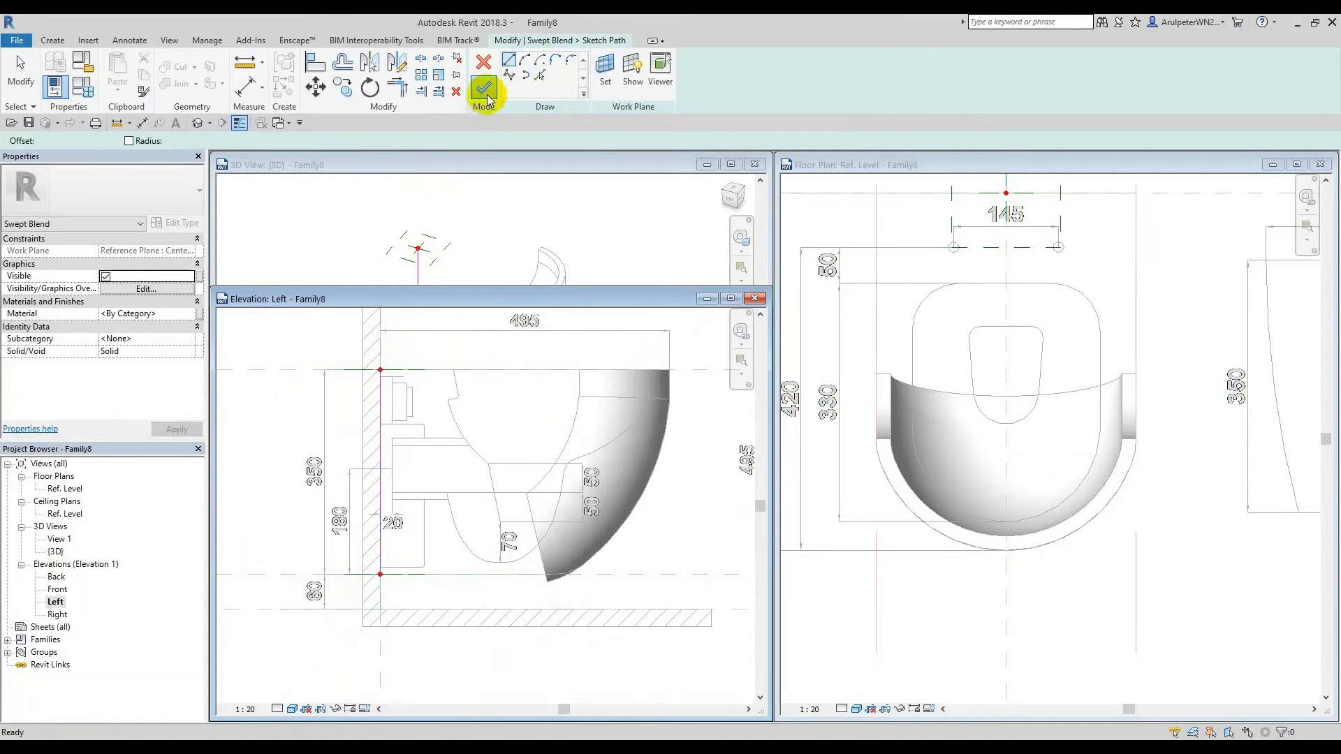
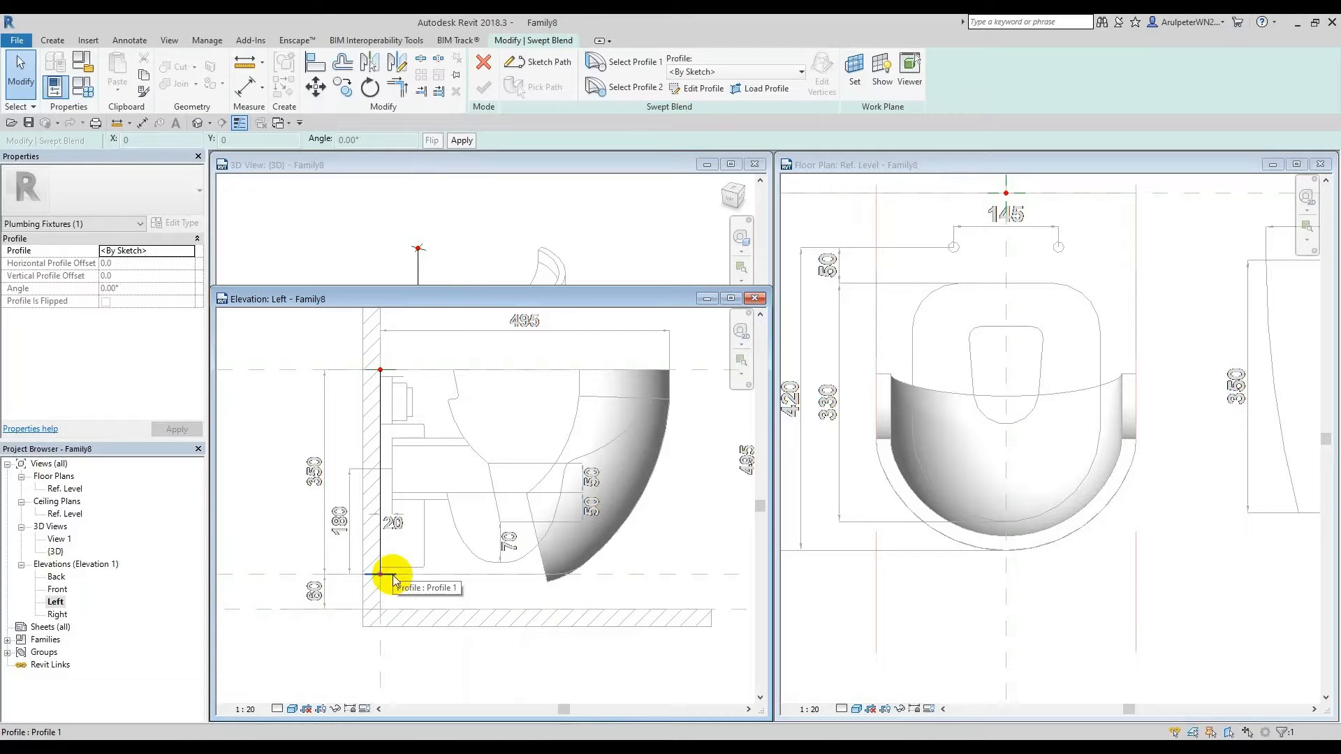
Step: In the Ref. Level plan, sketch the swept blend's upper profile from lines picked on the Center (Front/Back) plane and both side reference planes
{"action": "left_click", "coordinate": [1238, 191]}
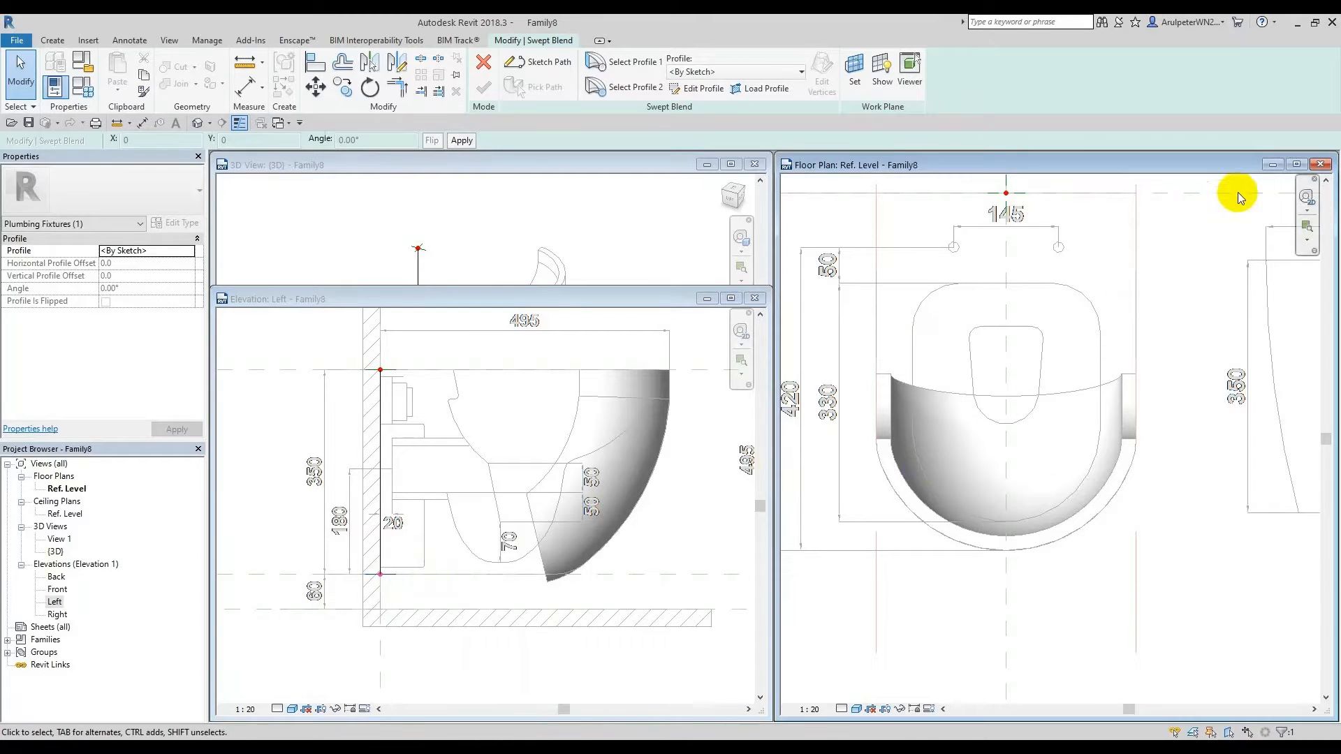
{"action": "left_click", "coordinate": [1298, 165]}
{"action": "scroll", "coordinate": [866, 324], "scroll_direction": "up", "scroll_amount": 3}
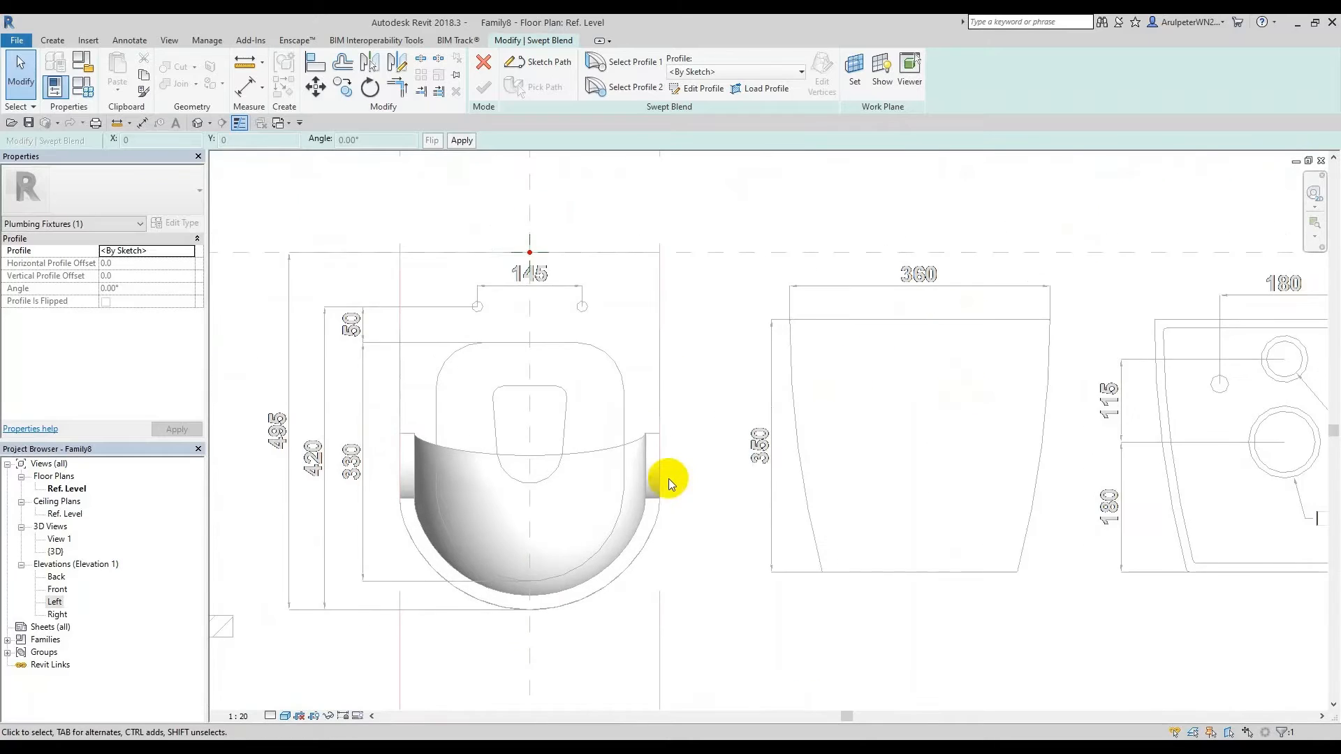
{"action": "scroll", "coordinate": [657, 437], "scroll_direction": "up", "scroll_amount": 2}
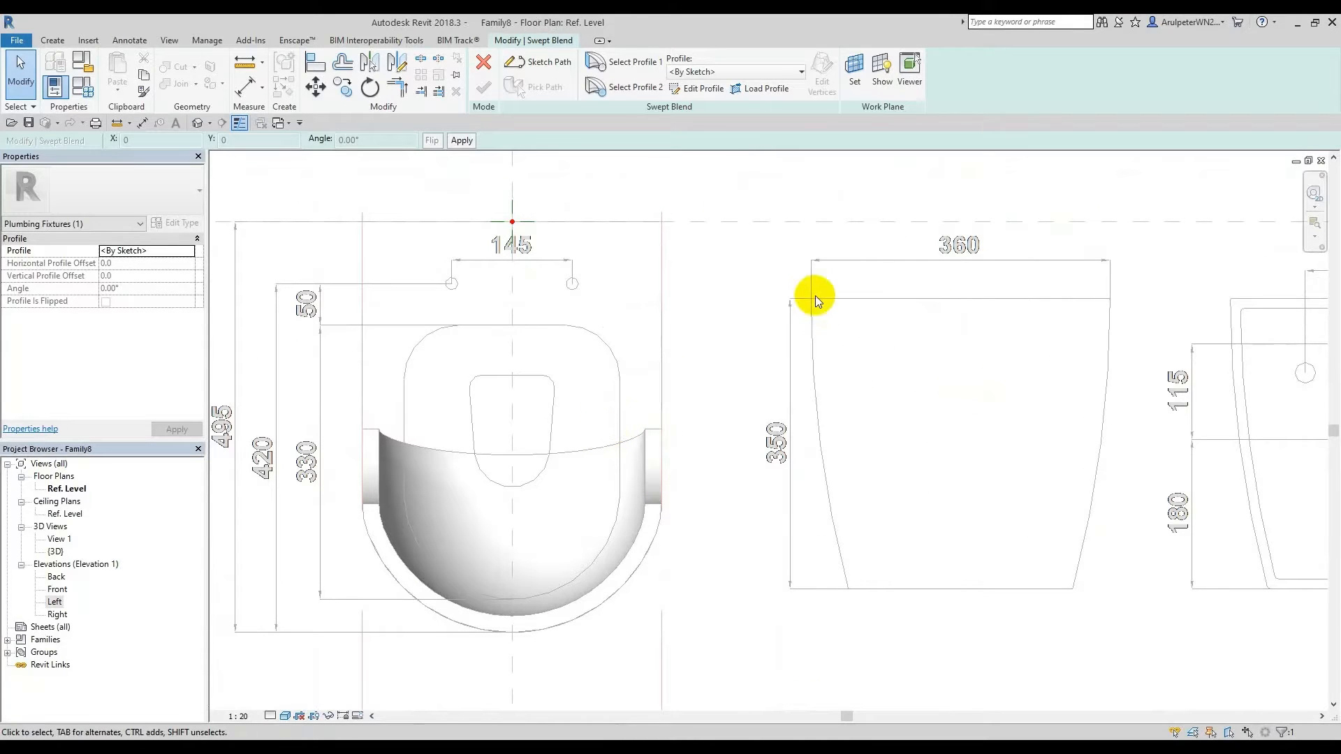
{"action": "left_click", "coordinate": [676, 88]}
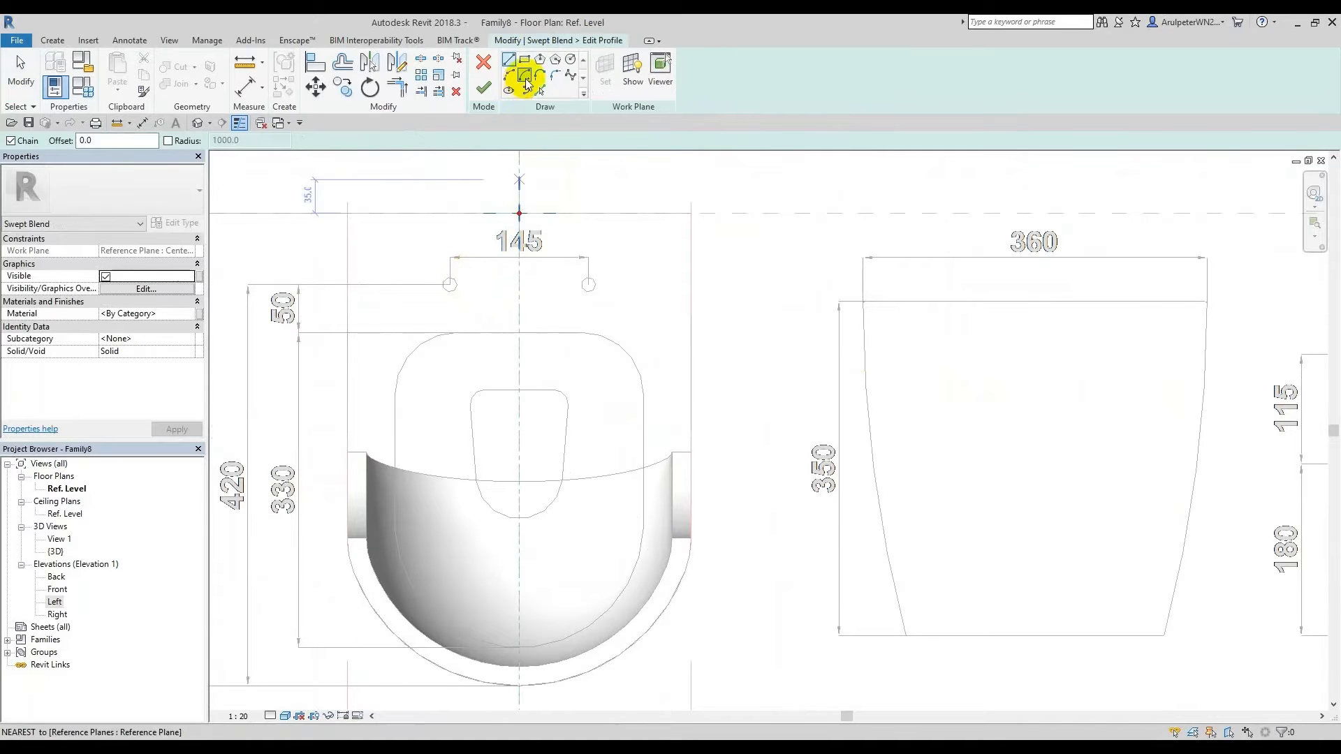
{"action": "left_click", "coordinate": [539, 89]}
{"action": "left_click", "coordinate": [446, 215]}
{"action": "scroll", "coordinate": [352, 238], "scroll_direction": "up", "scroll_amount": 1}
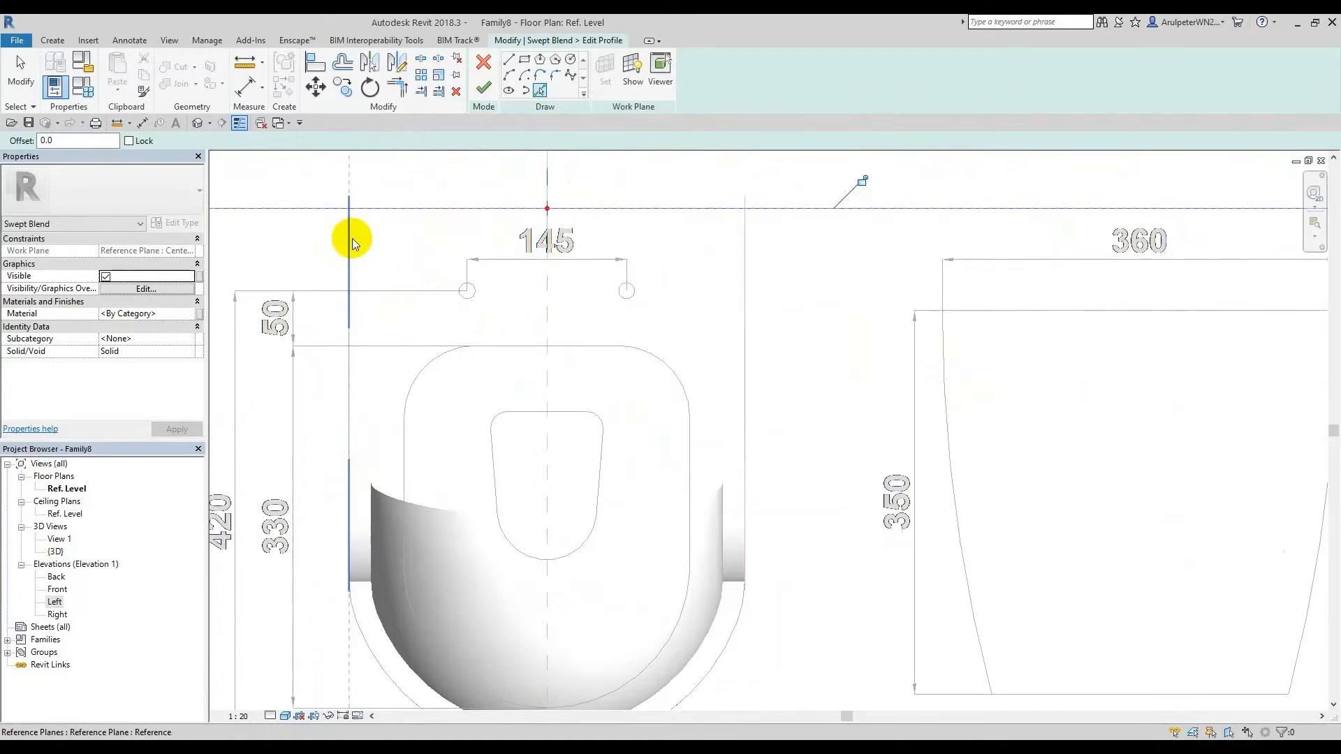
{"action": "left_click", "coordinate": [349, 241]}
{"action": "left_click", "coordinate": [744, 241]}
Step: Draw a start-end-radius arc of 180 mm radius between the two side lines, starting level with the bowl shell's rear corners
{"action": "scroll", "coordinate": [744, 241], "scroll_direction": "down", "scroll_amount": 1}
{"action": "scroll", "coordinate": [504, 555], "scroll_direction": "up", "scroll_amount": 1}
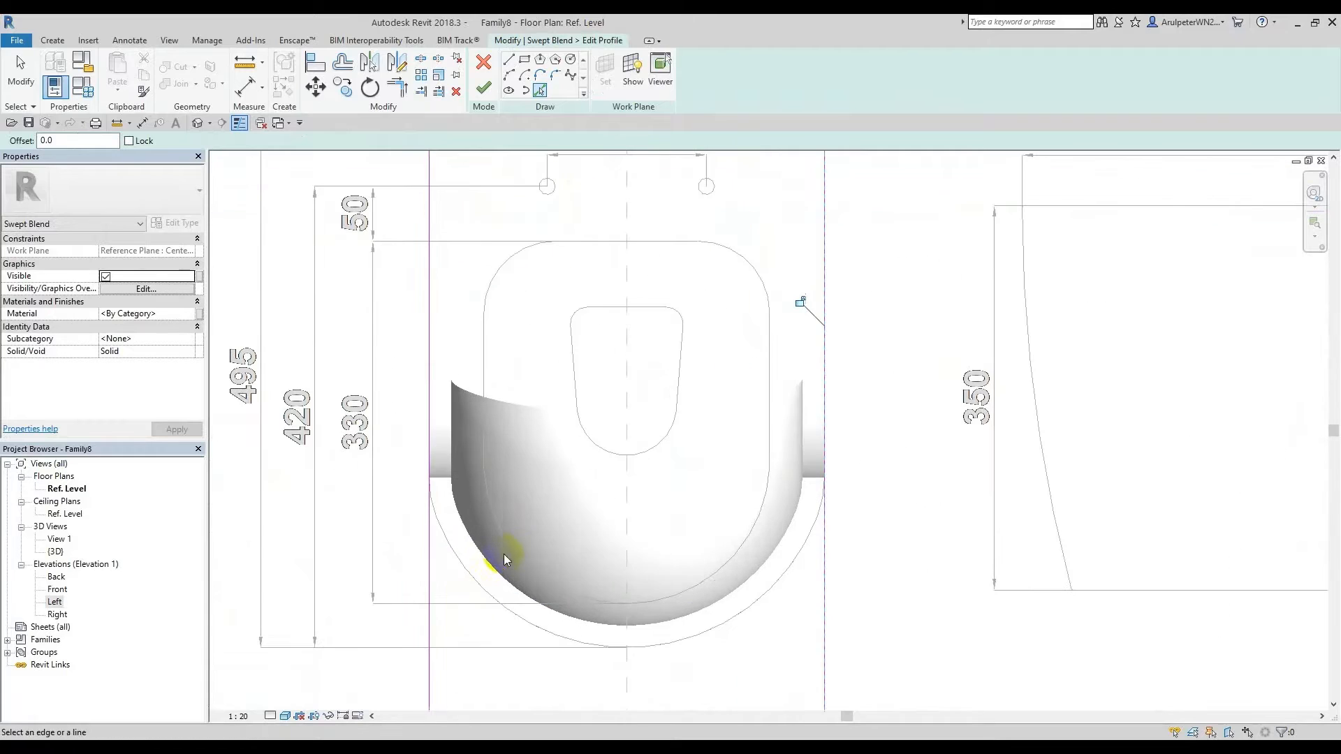
{"action": "scroll", "coordinate": [577, 439], "scroll_direction": "up", "scroll_amount": 1}
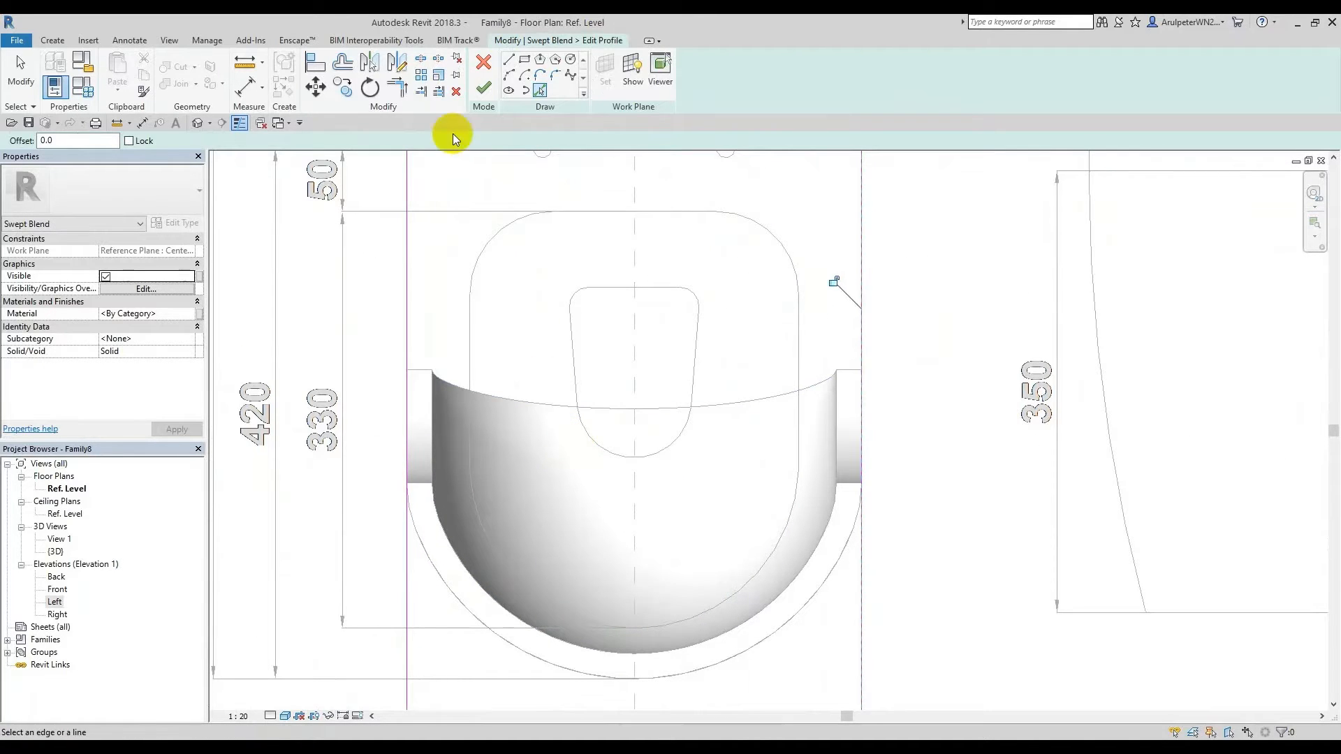
{"action": "left_click", "coordinate": [509, 76]}
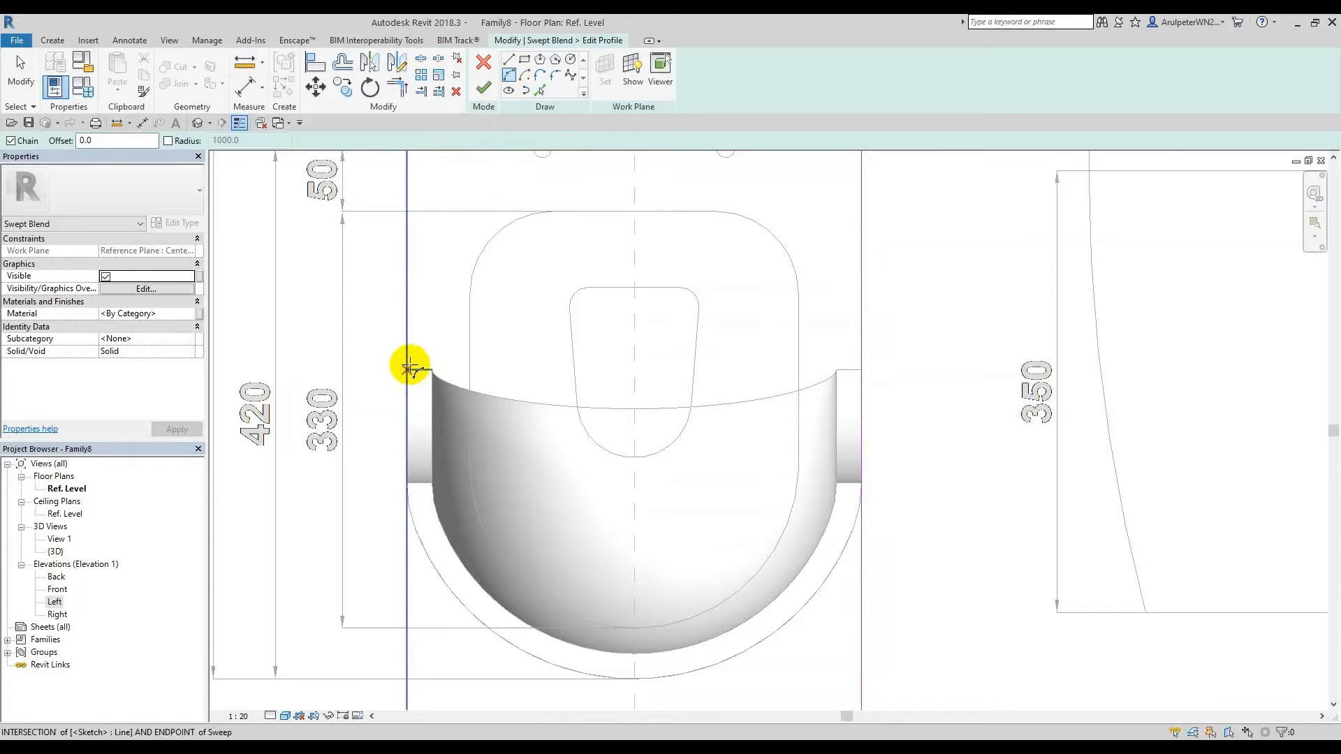
{"action": "left_click", "coordinate": [408, 370]}
{"action": "left_click", "coordinate": [861, 369]}
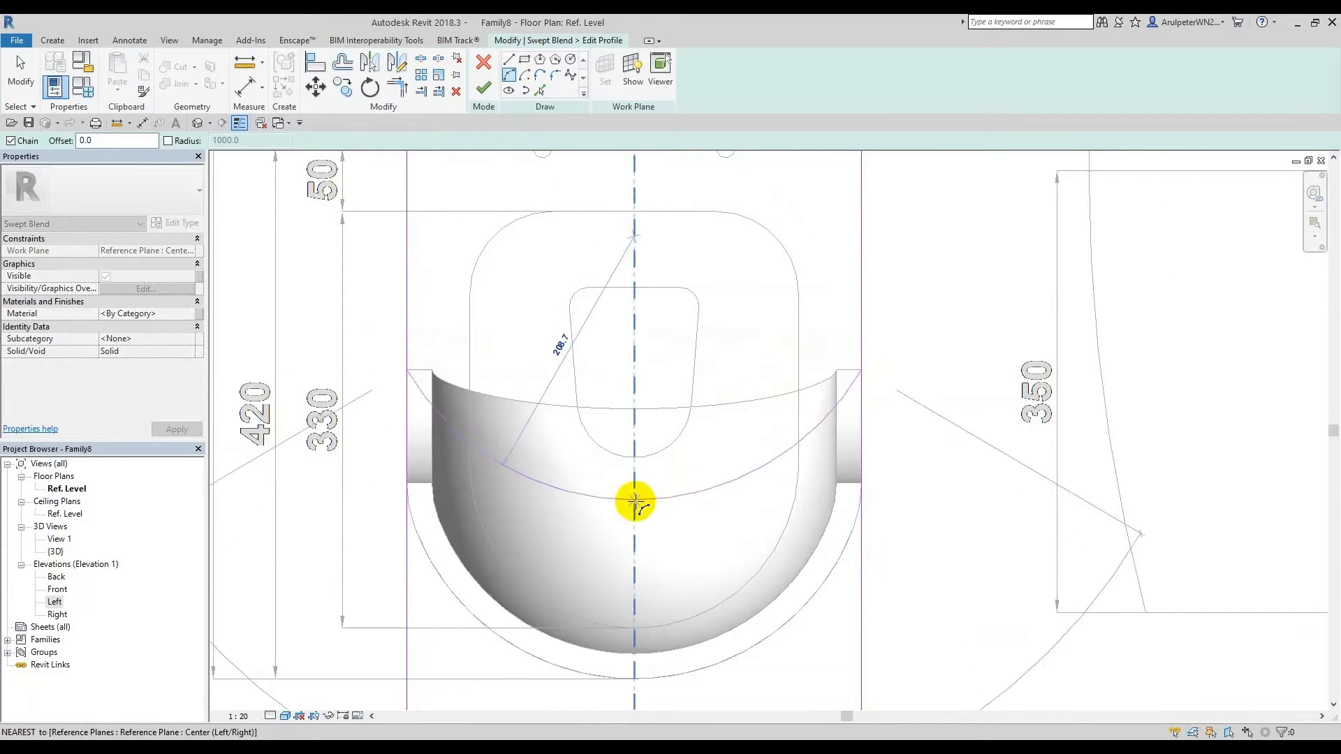
{"action": "left_click", "coordinate": [634, 587]}
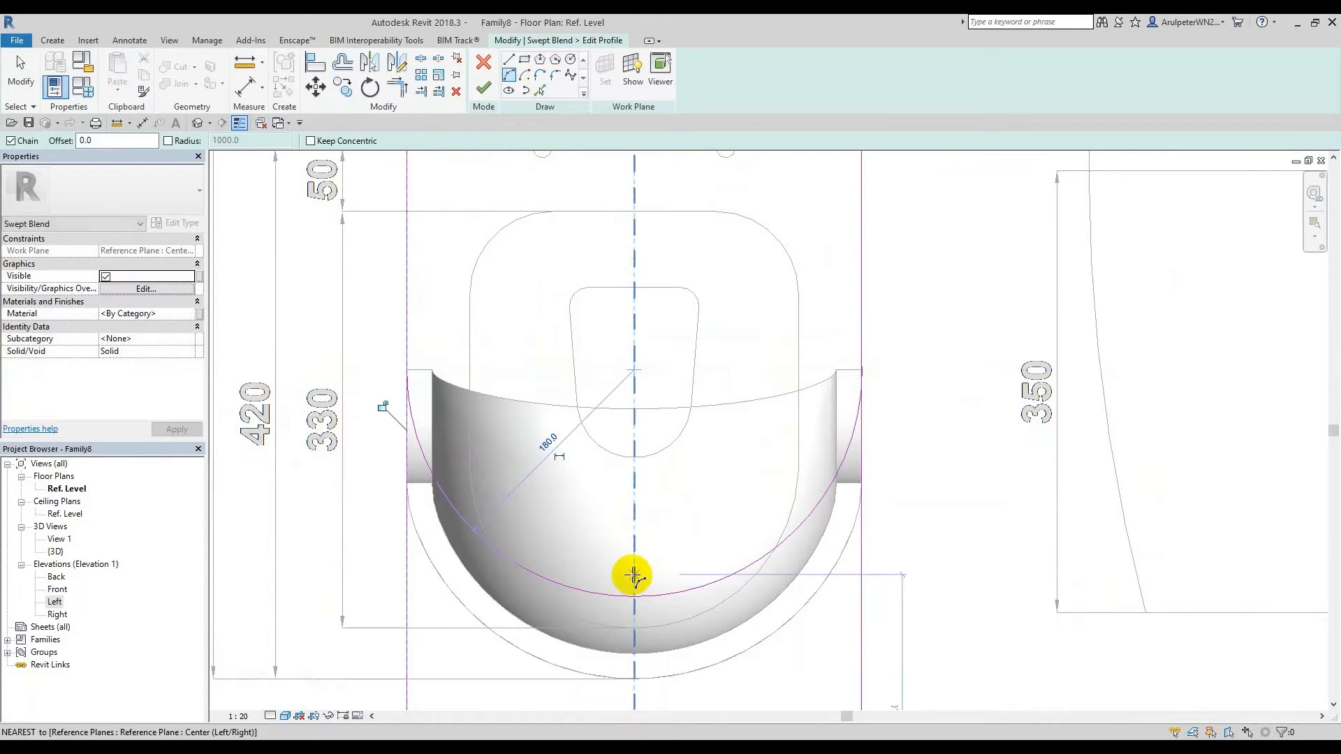
{"action": "key", "text": "Escape"}
{"action": "key", "text": "Escape"}
Step: Trim both side lines to the ends of the 180 mm arc with Trim/Extend to Corner
{"action": "key", "text": "t"}
{"action": "key", "text": "r"}
{"action": "scroll", "coordinate": [559, 573], "scroll_direction": "down", "scroll_amount": 1}
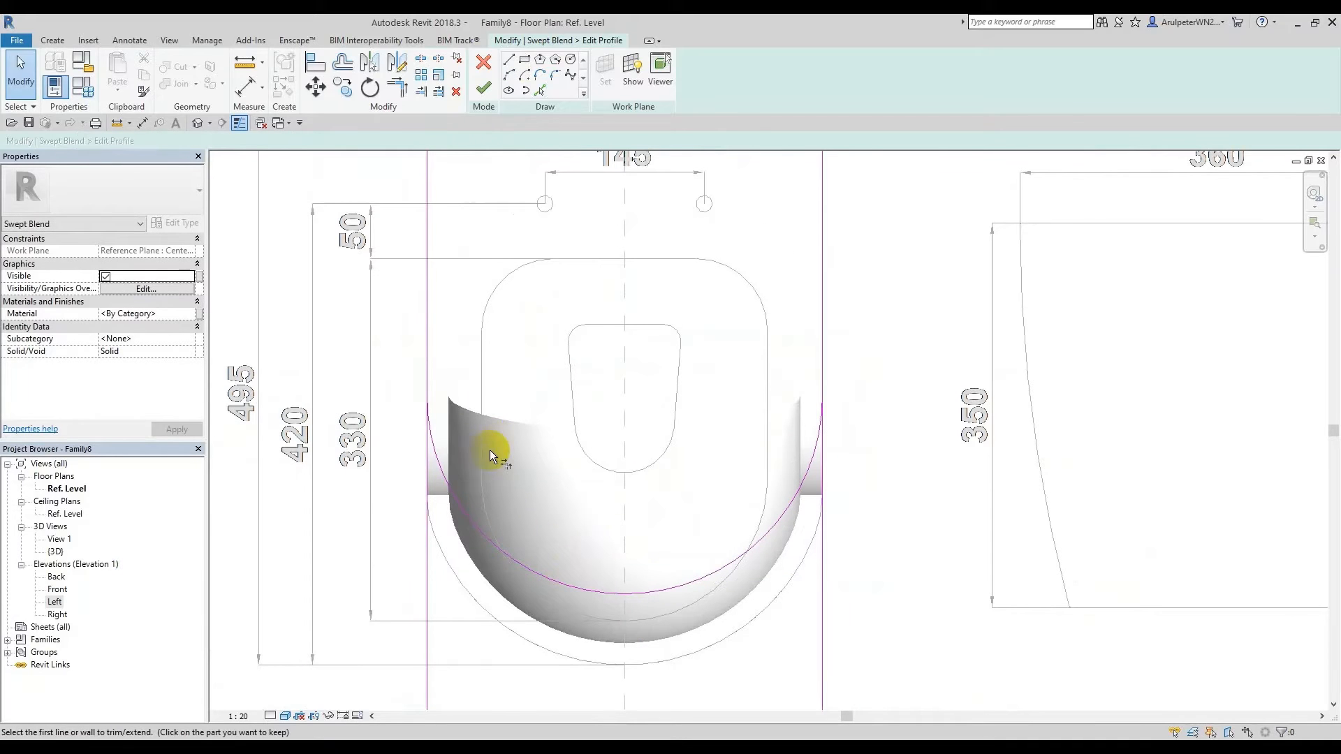
{"action": "left_click", "coordinate": [435, 449]}
{"action": "left_click", "coordinate": [427, 360]}
{"action": "scroll", "coordinate": [426, 360], "scroll_direction": "down", "scroll_amount": 1}
{"action": "scroll", "coordinate": [743, 394], "scroll_direction": "up", "scroll_amount": 1}
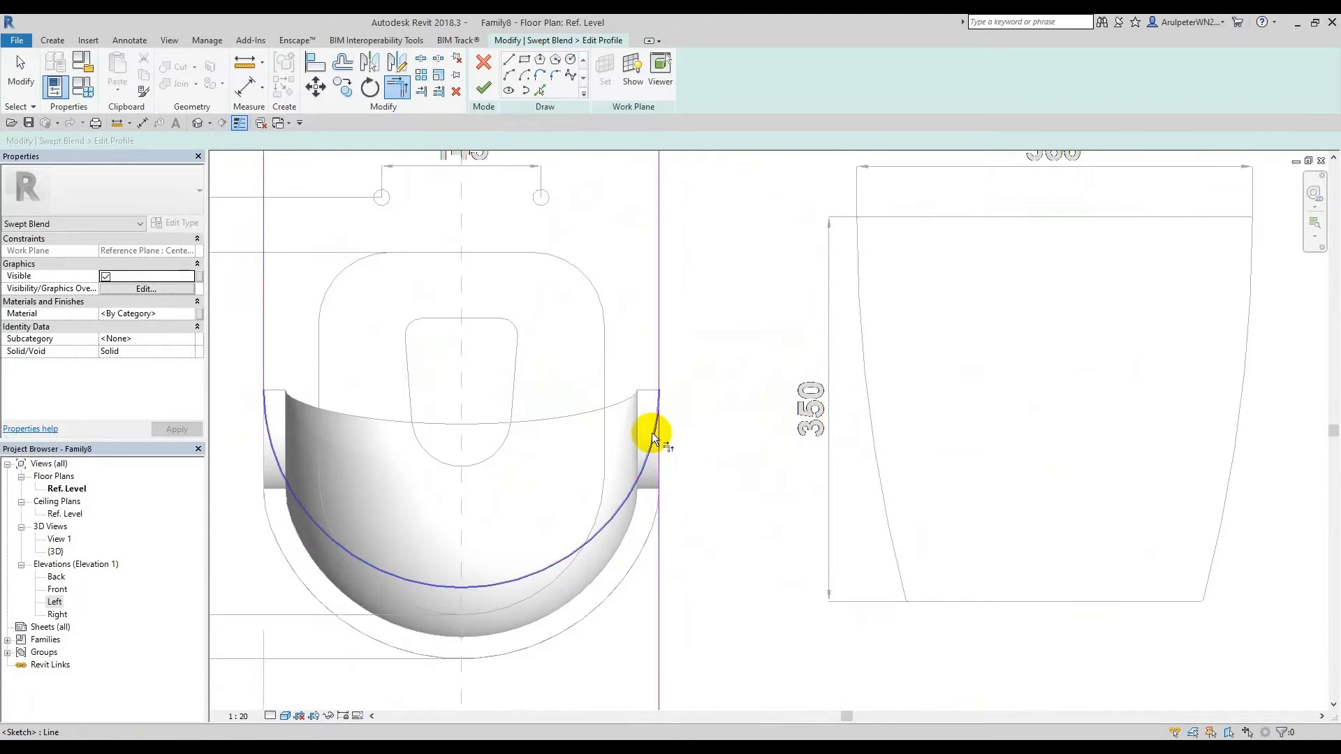
{"action": "left_click", "coordinate": [652, 433]}
{"action": "left_click", "coordinate": [660, 355]}
Step: Trim the side lines and the wall line into two back corners and finish the D-shaped profile
{"action": "scroll", "coordinate": [654, 328], "scroll_direction": "down", "scroll_amount": 2}
{"action": "middle_click_drag", "start_coordinate": [648, 306], "coordinate": [664, 400]}
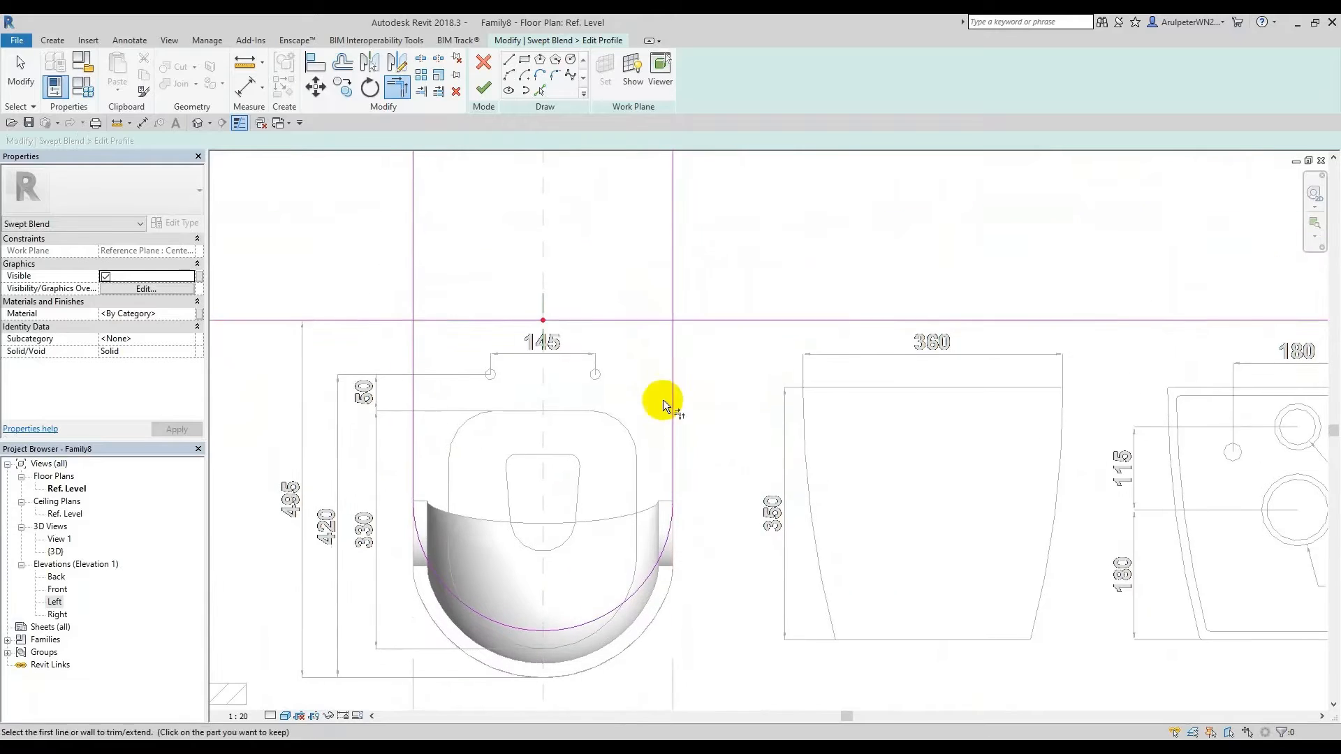
{"action": "left_click", "coordinate": [415, 342]}
{"action": "left_click", "coordinate": [440, 318]}
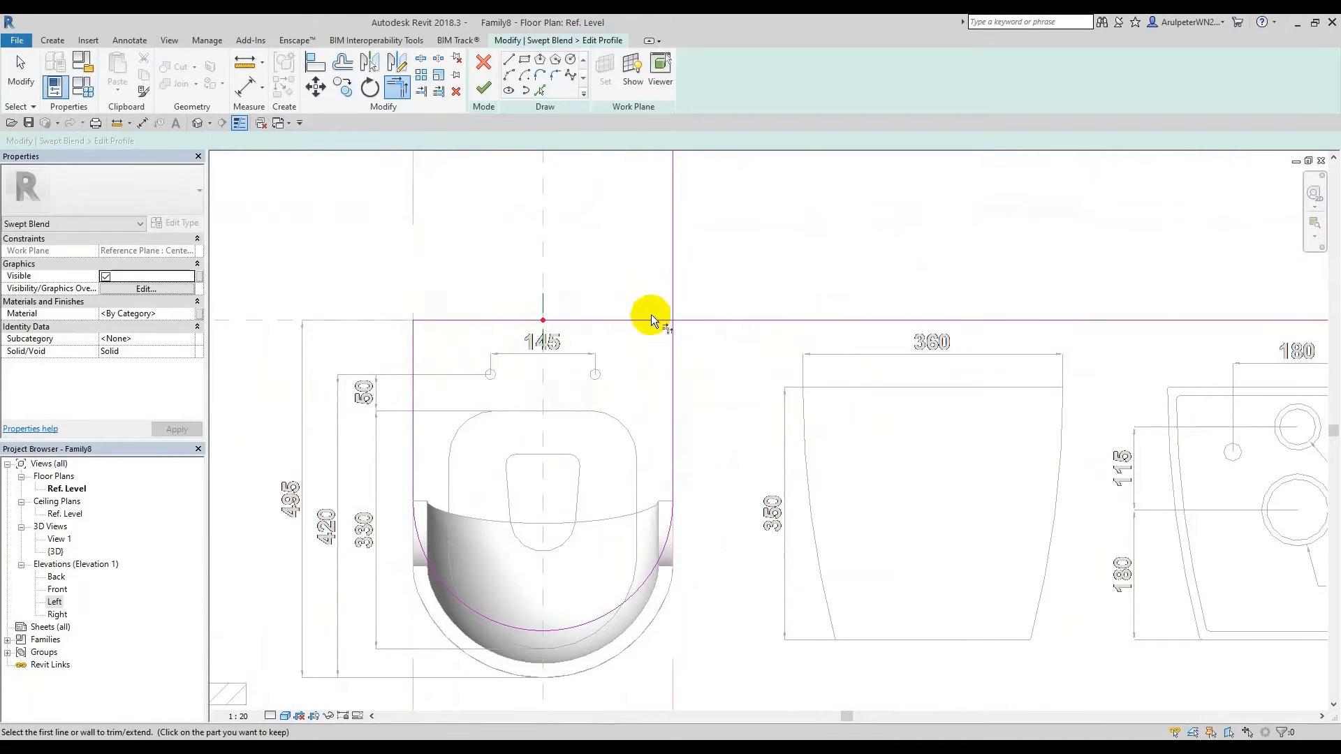
{"action": "left_click", "coordinate": [641, 319]}
{"action": "left_click", "coordinate": [672, 366]}
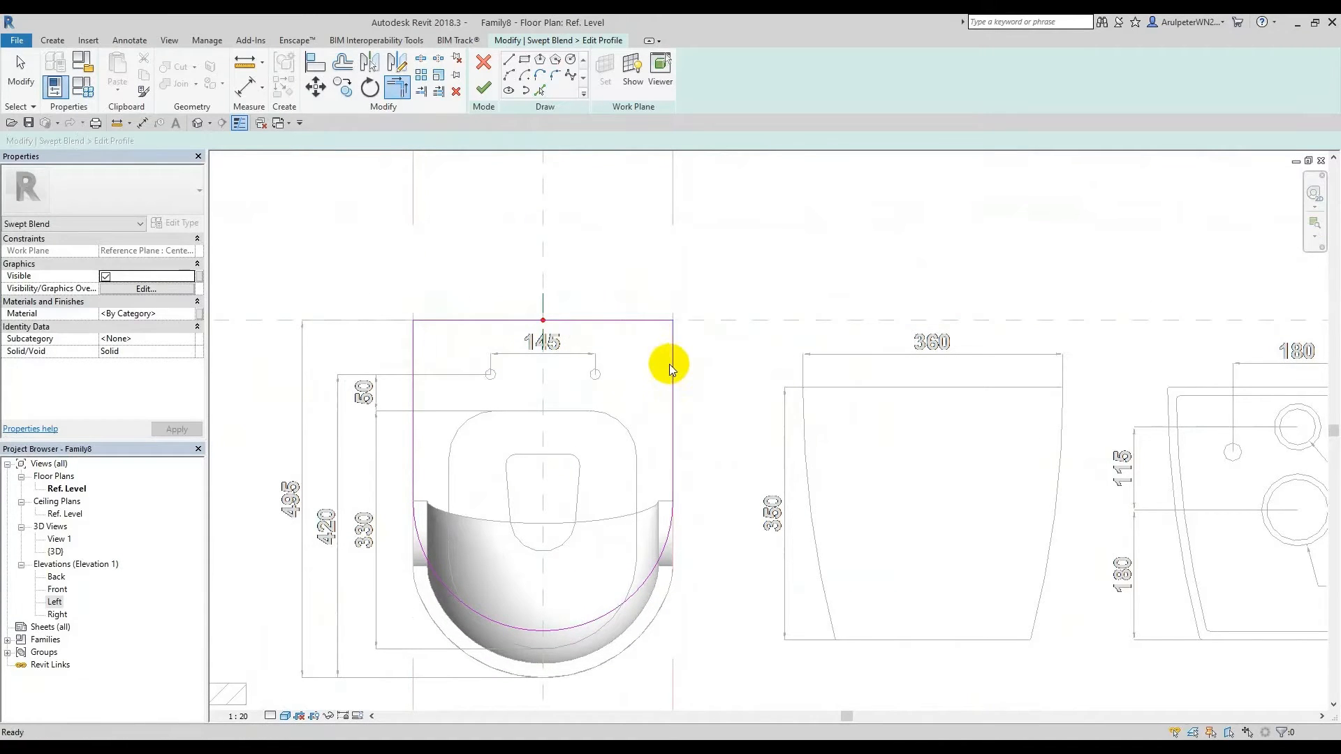
{"action": "key", "text": "Escape"}
{"action": "left_click", "coordinate": [483, 89]}
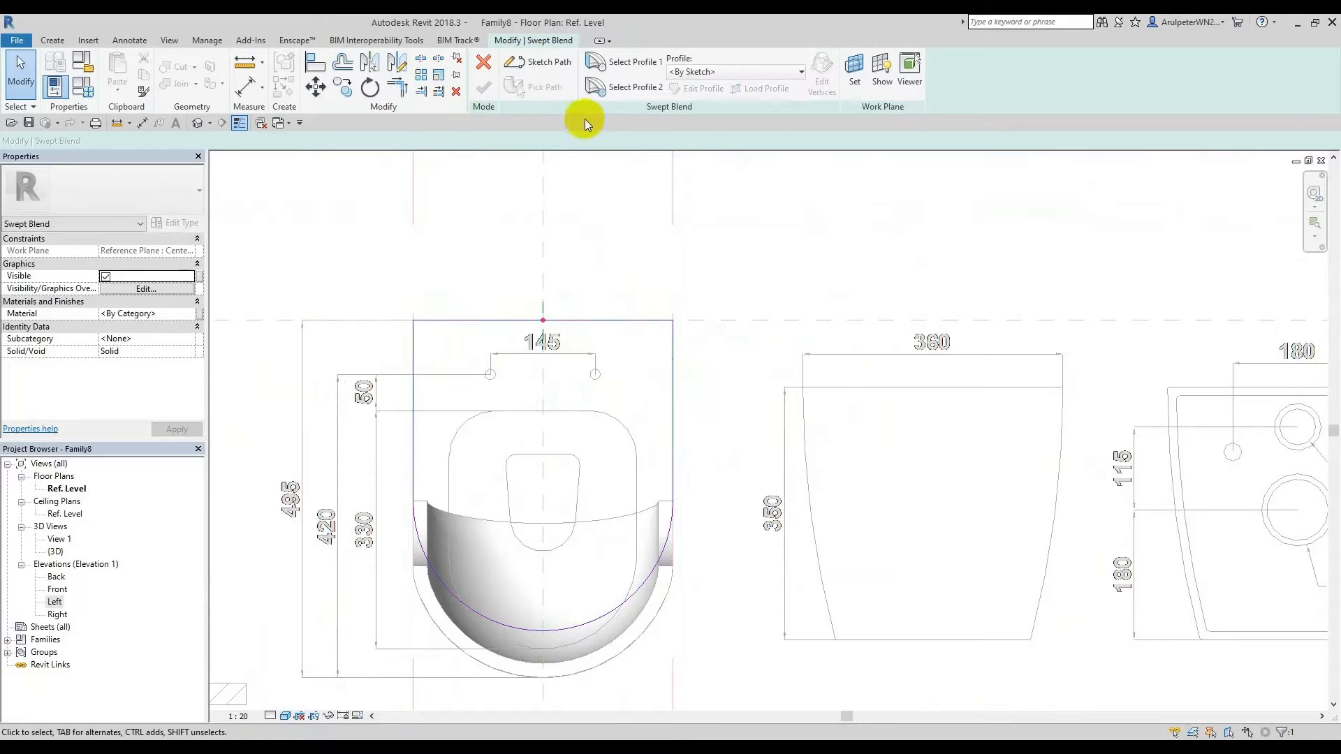
Step: Sketch the lower profile as a rectangle about 360 by 250 mm from the Center (Front/Back) plane to the bowl shell's rear corners and finish it
{"action": "left_click", "coordinate": [632, 87]}
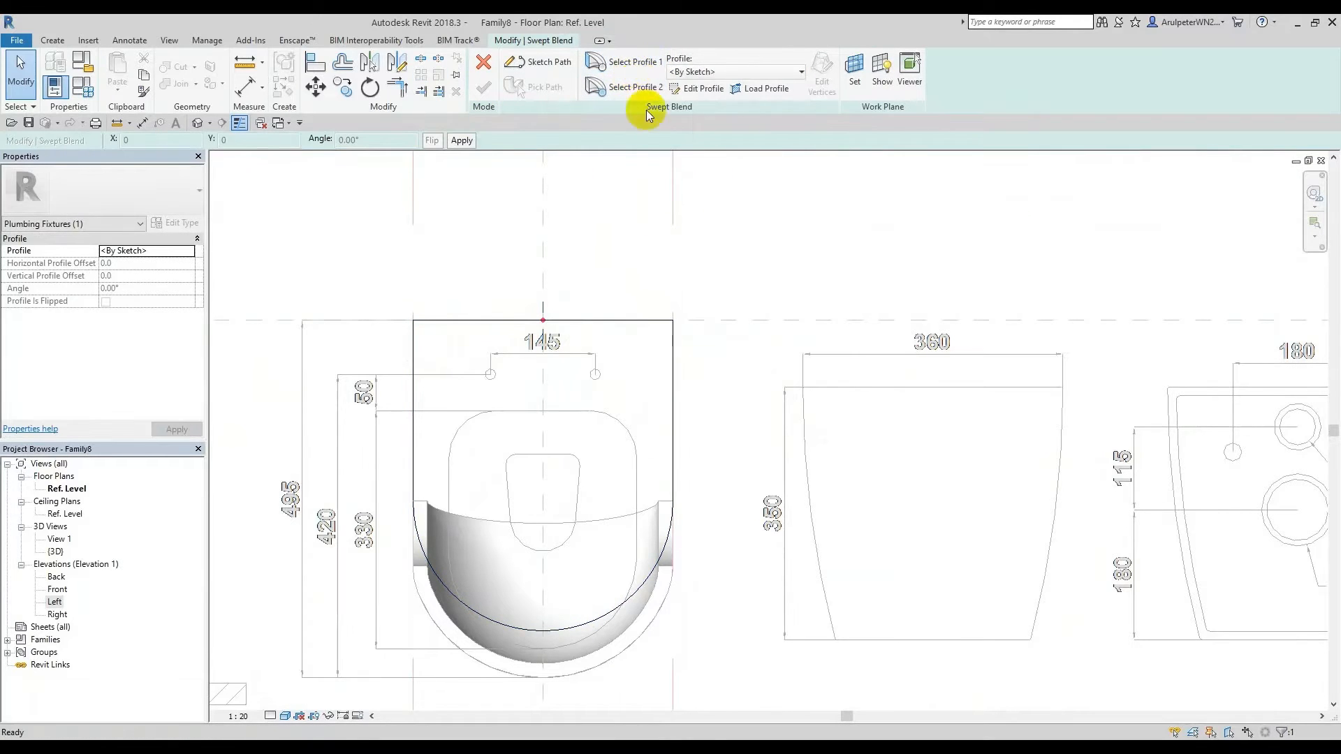
{"action": "left_click", "coordinate": [704, 100]}
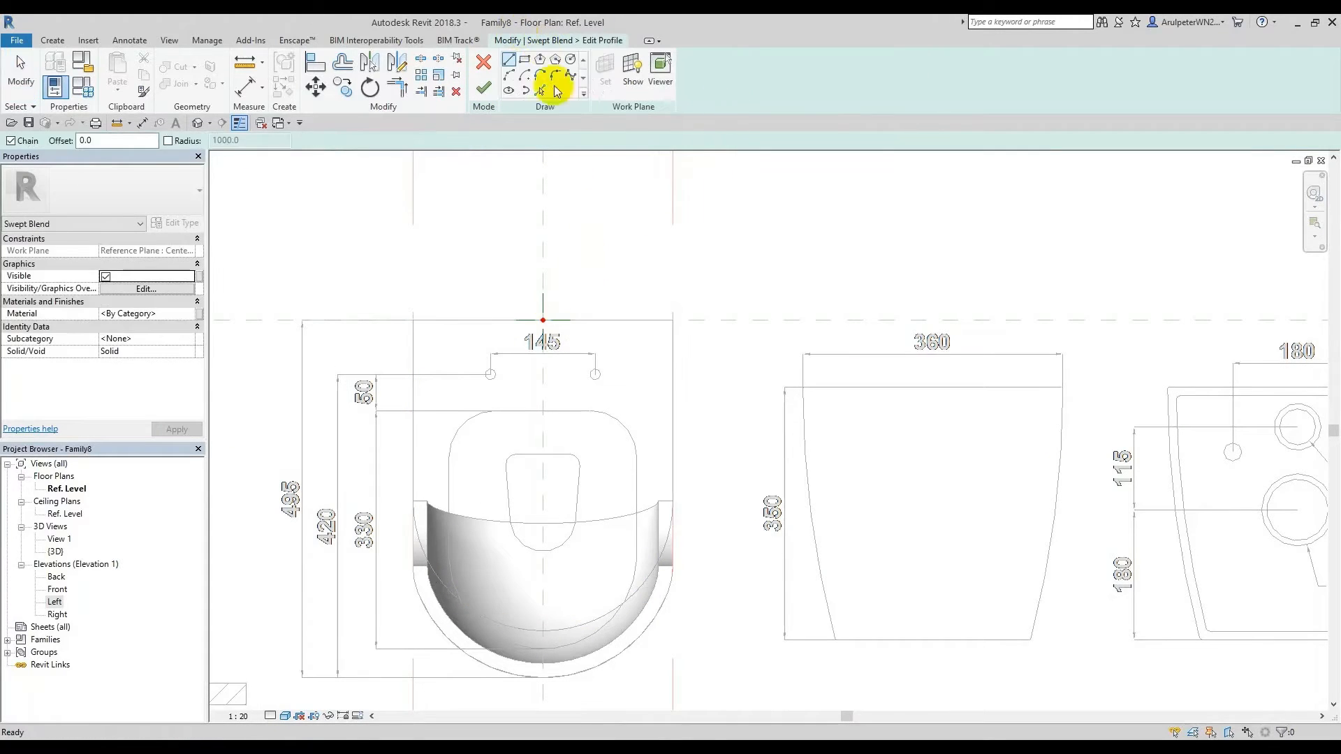
{"action": "left_click", "coordinate": [524, 63]}
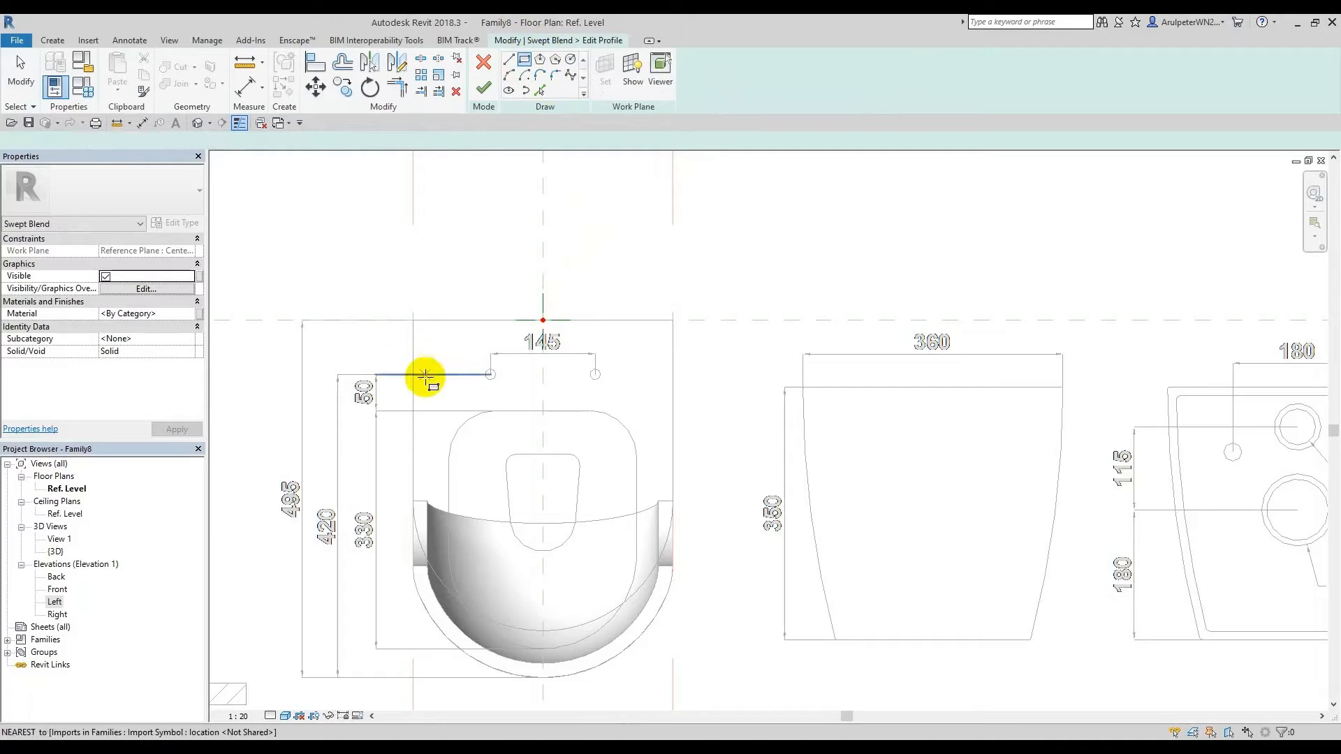
{"action": "left_click", "coordinate": [410, 319]}
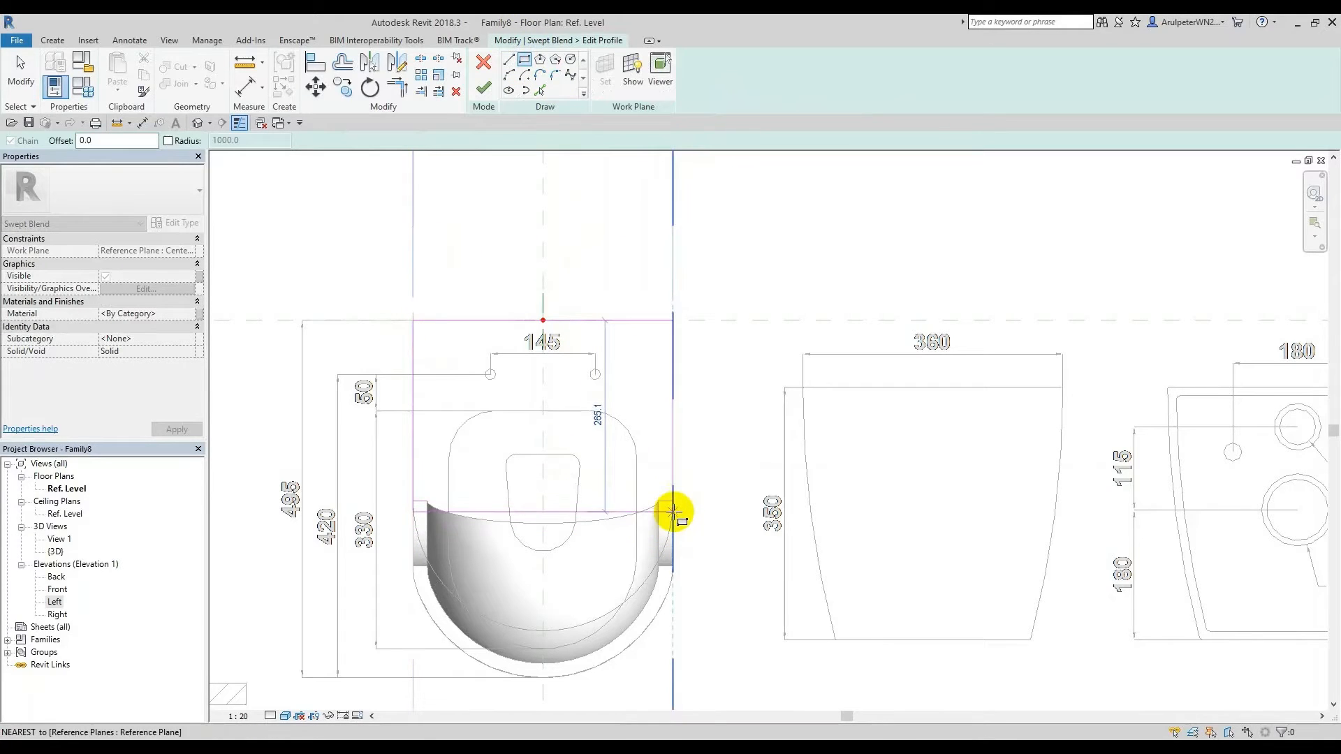
{"action": "left_click", "coordinate": [670, 499]}
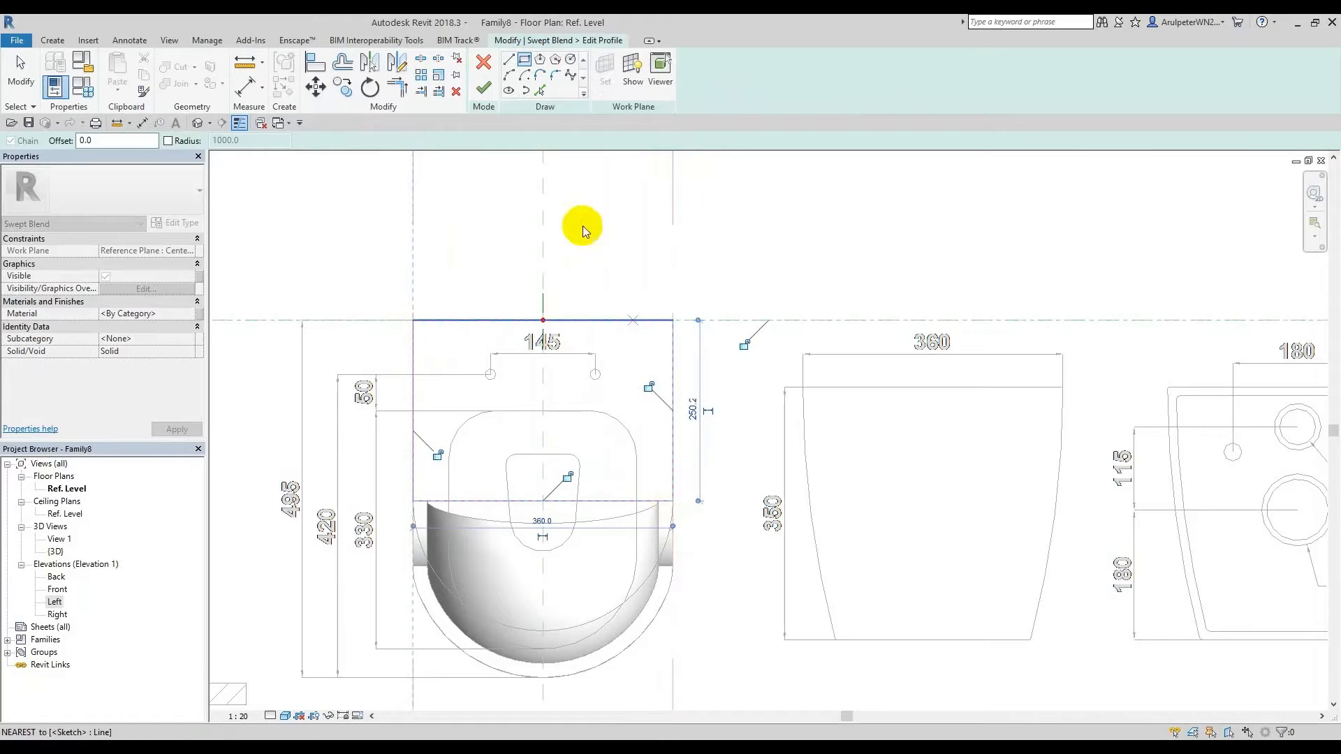
{"action": "left_click", "coordinate": [484, 88]}
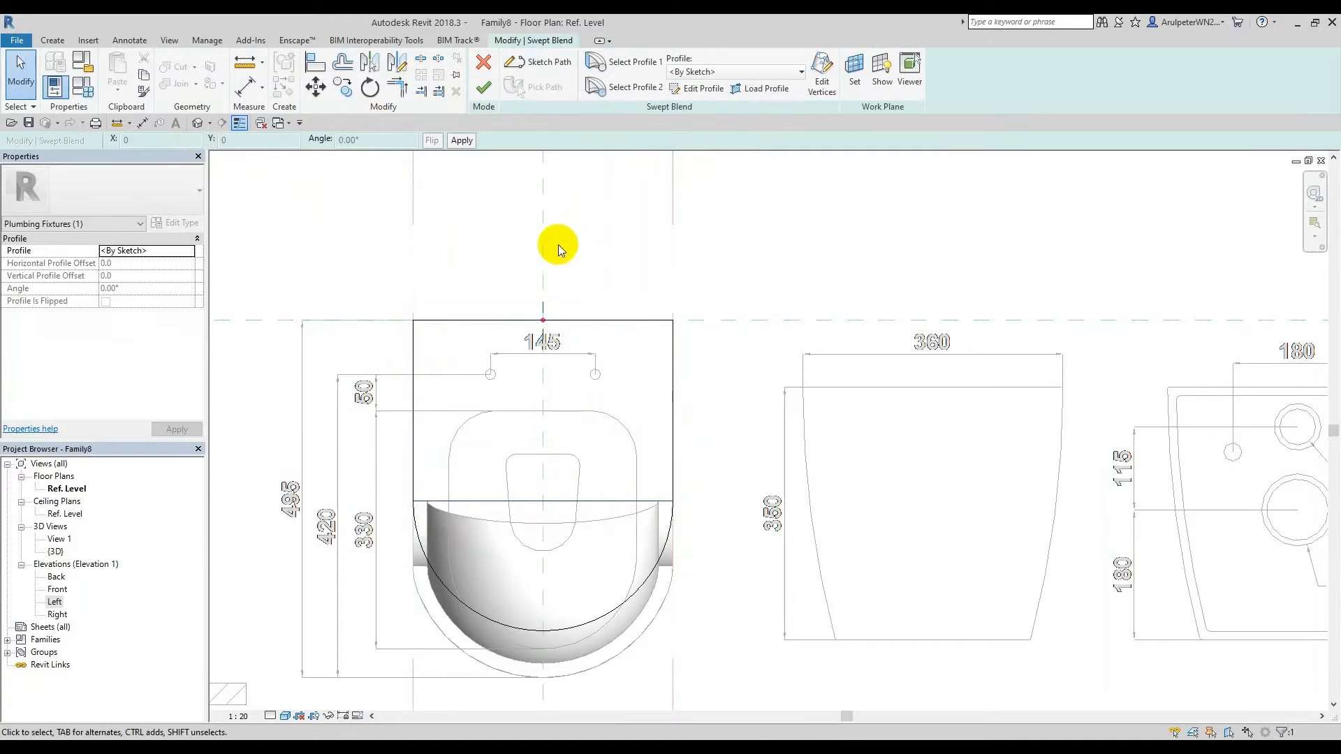
Step: Finish the swept blend and select the resulting solid in the 3D view
{"action": "left_click", "coordinate": [198, 123]}
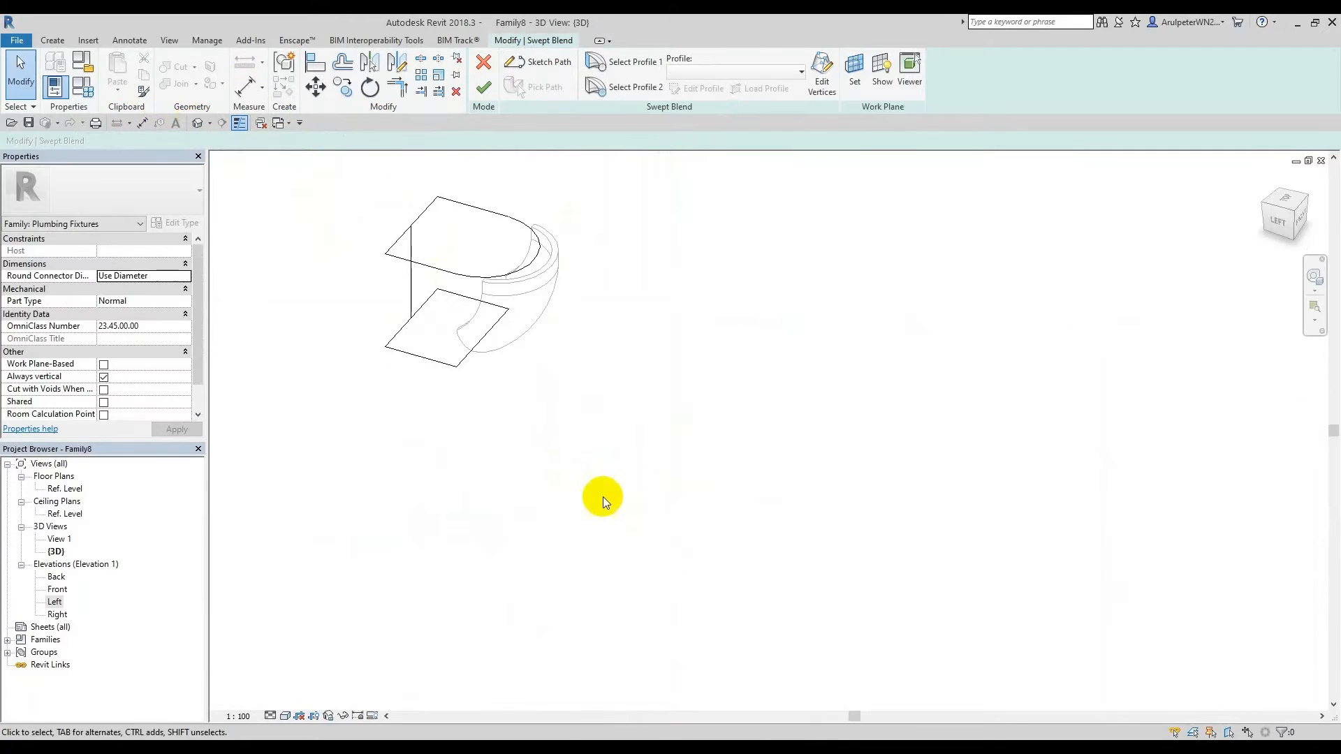
{"action": "middle_click_drag", "start_coordinate": [543, 222], "coordinate": [647, 363]}
{"action": "left_click", "coordinate": [503, 85]}
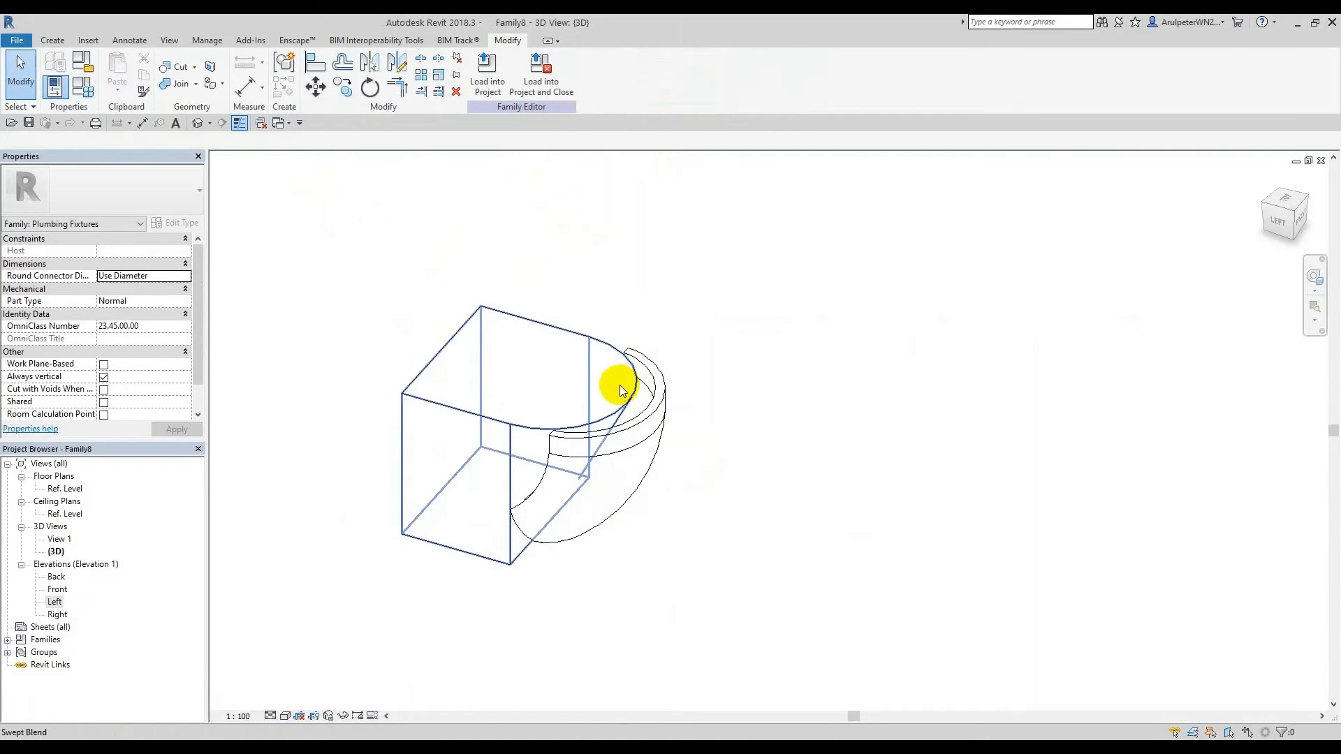
{"action": "left_click", "coordinate": [518, 428]}
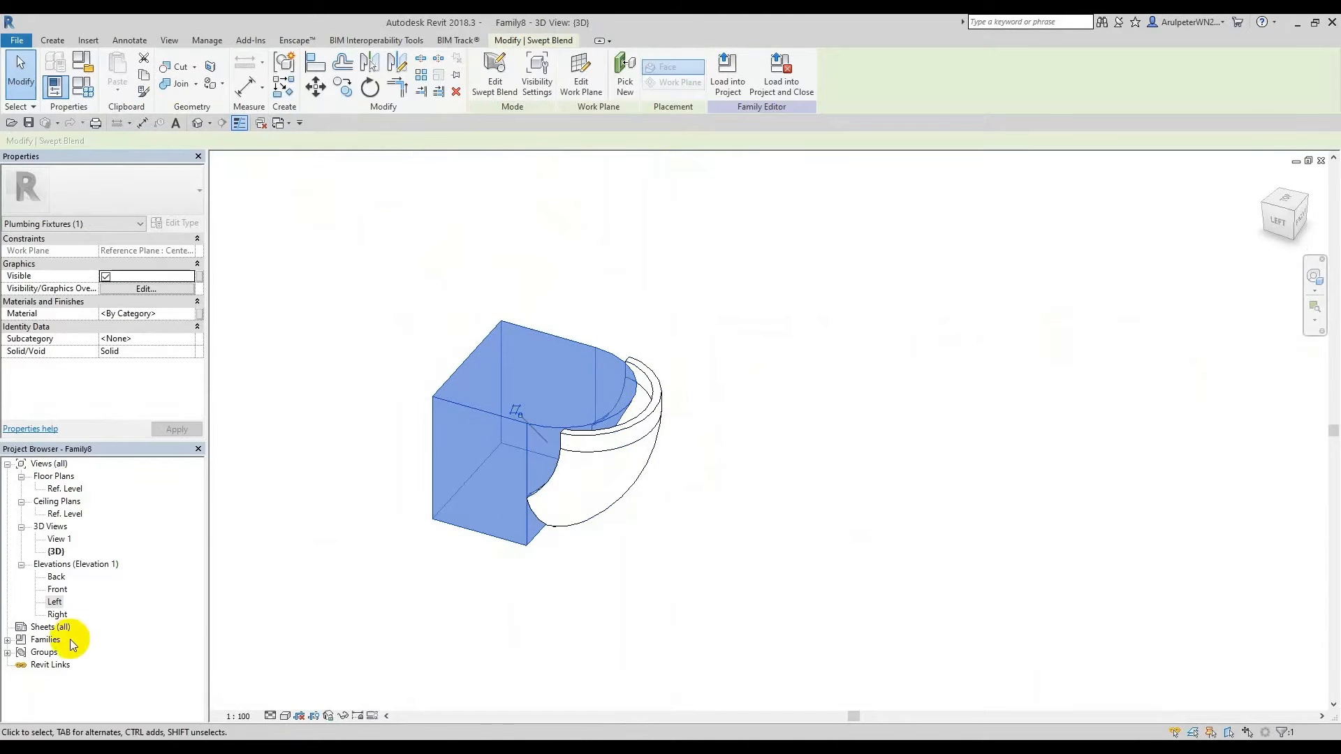
Step: Examine in the Left elevation how the swept blend's lower front corner meets the bottom of the bowl shell
{"action": "double_click", "coordinate": [55, 605]}
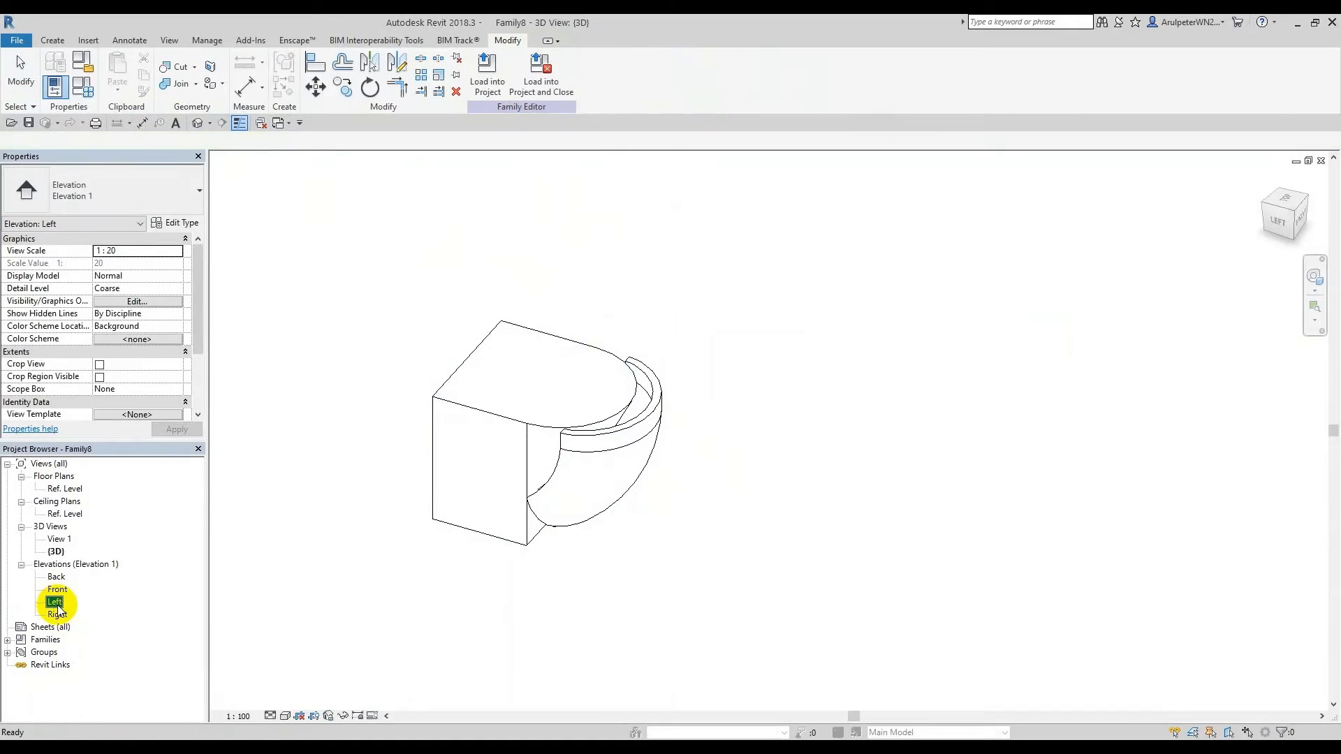
{"action": "scroll", "coordinate": [470, 302], "scroll_direction": "up", "scroll_amount": 1}
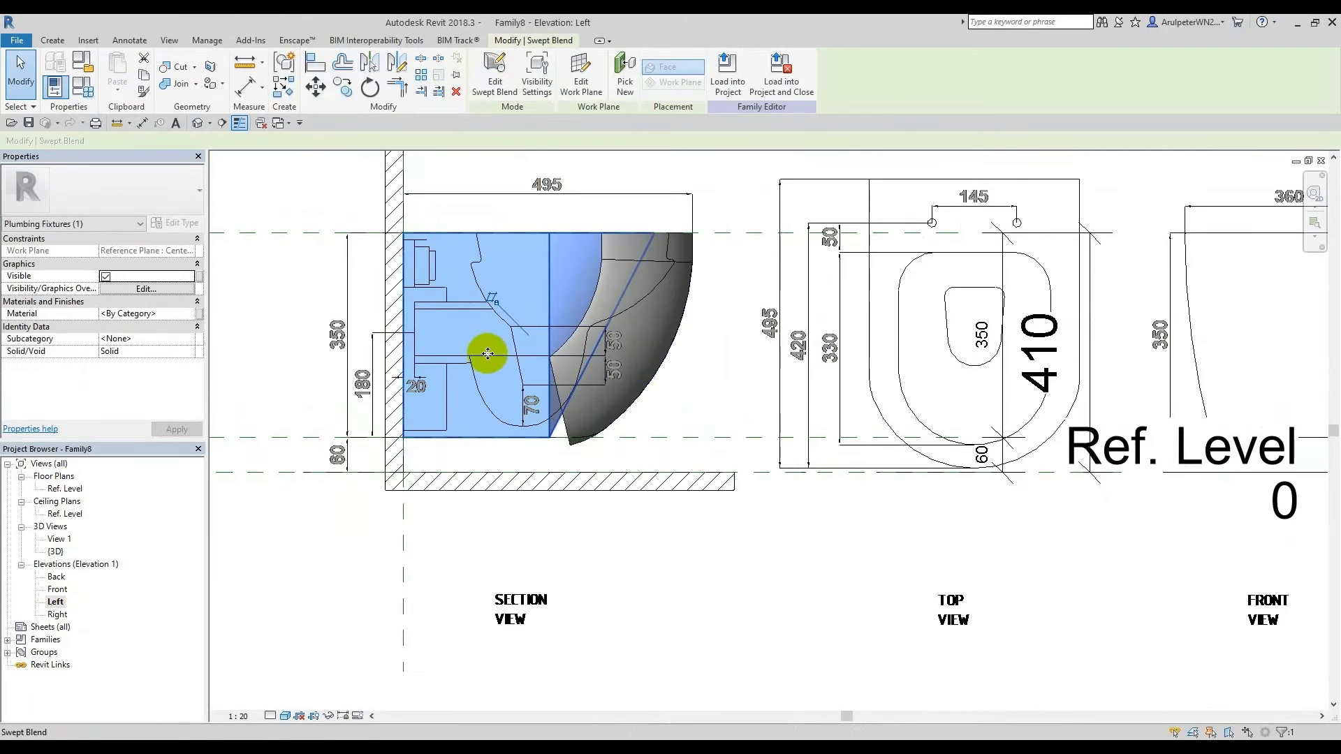
{"action": "scroll", "coordinate": [498, 303], "scroll_direction": "up", "scroll_amount": 1}
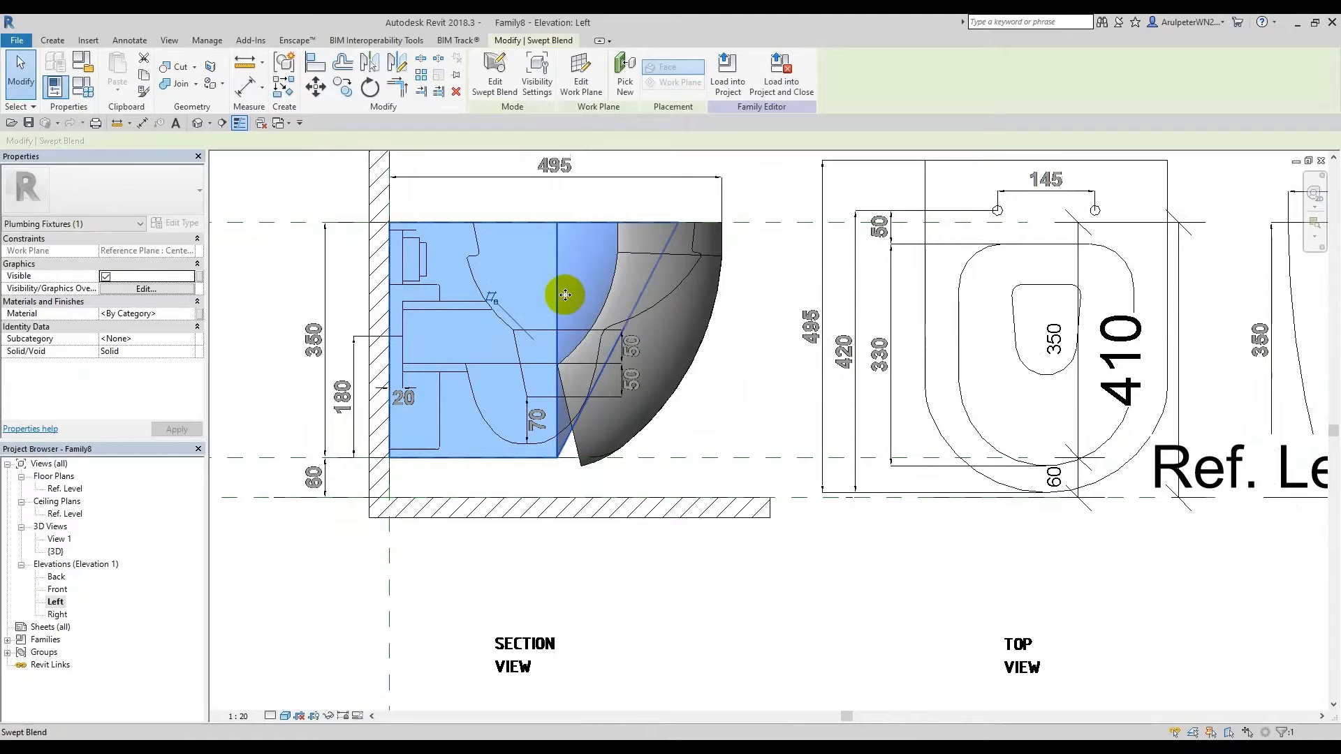
{"action": "left_click", "coordinate": [565, 295]}
{"action": "left_click", "coordinate": [656, 379]}
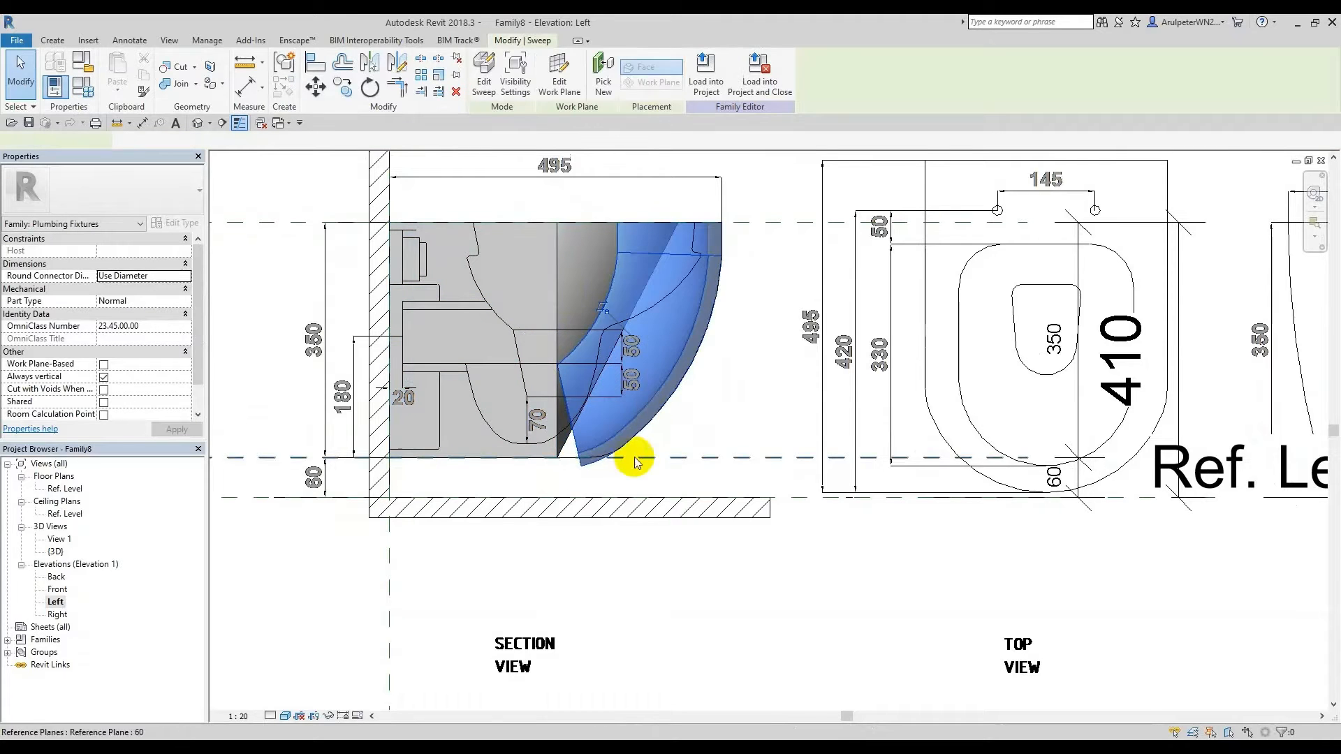
{"action": "scroll", "coordinate": [600, 447], "scroll_direction": "up", "scroll_amount": 5}
{"action": "left_click", "coordinate": [501, 452]}
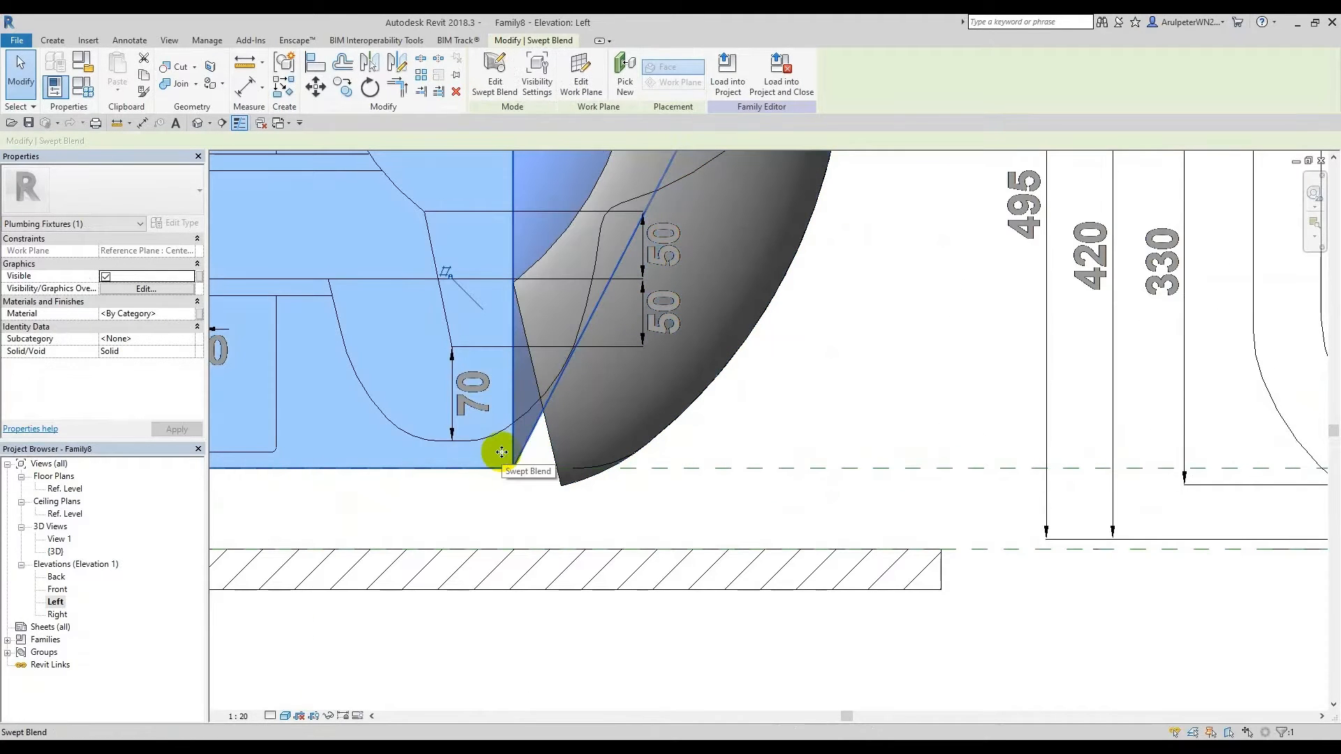
{"action": "scroll", "coordinate": [584, 501], "scroll_direction": "down", "scroll_amount": 4}
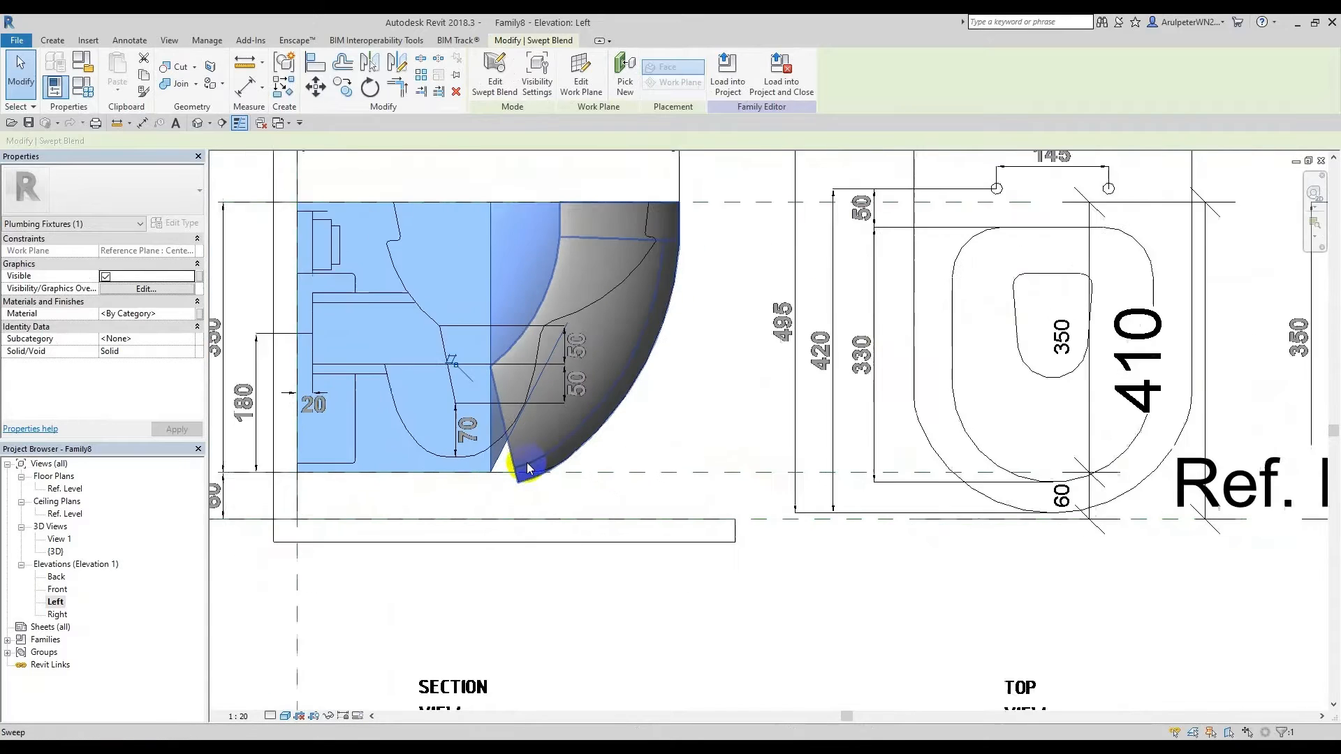
{"action": "middle_click_drag", "start_coordinate": [523, 376], "coordinate": [524, 449]}
Step: Reopen the swept blend for editing in the 3D view and open the sketch of its lower rectangular profile
{"action": "left_click", "coordinate": [200, 129]}
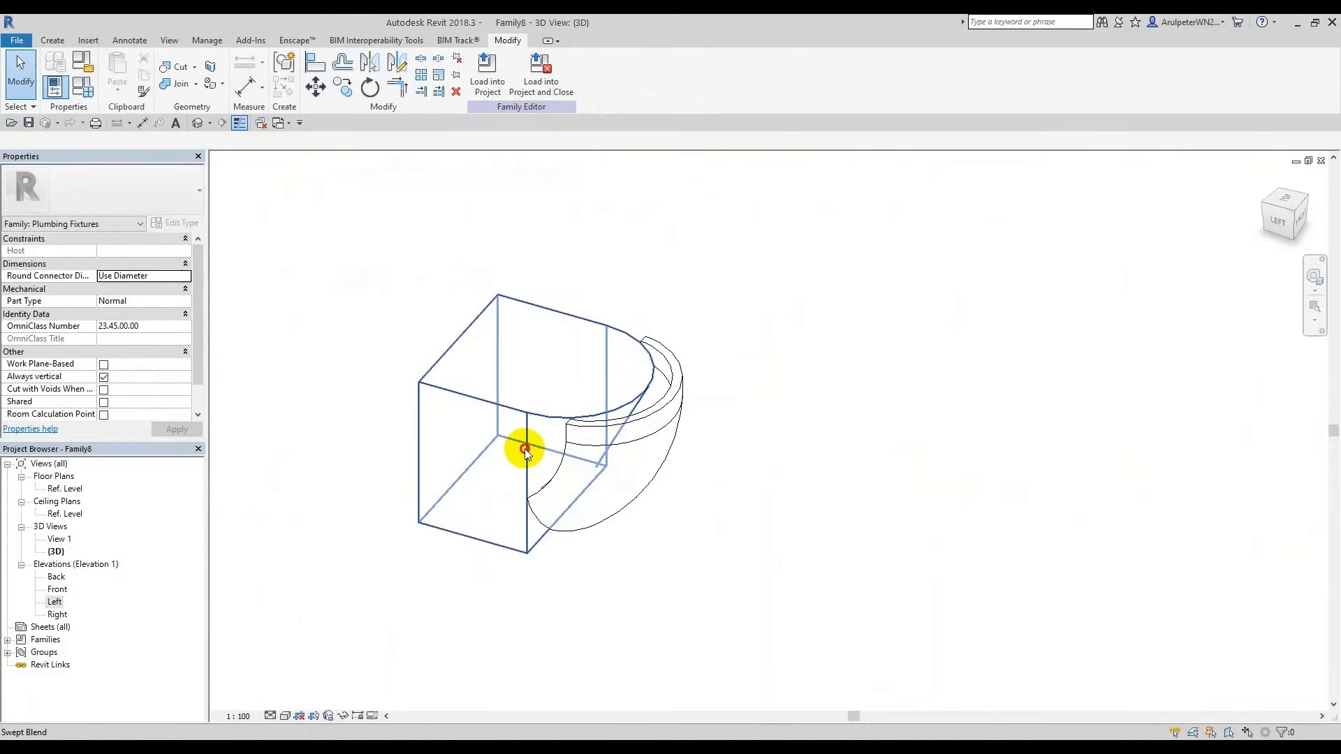
{"action": "left_click", "coordinate": [502, 464]}
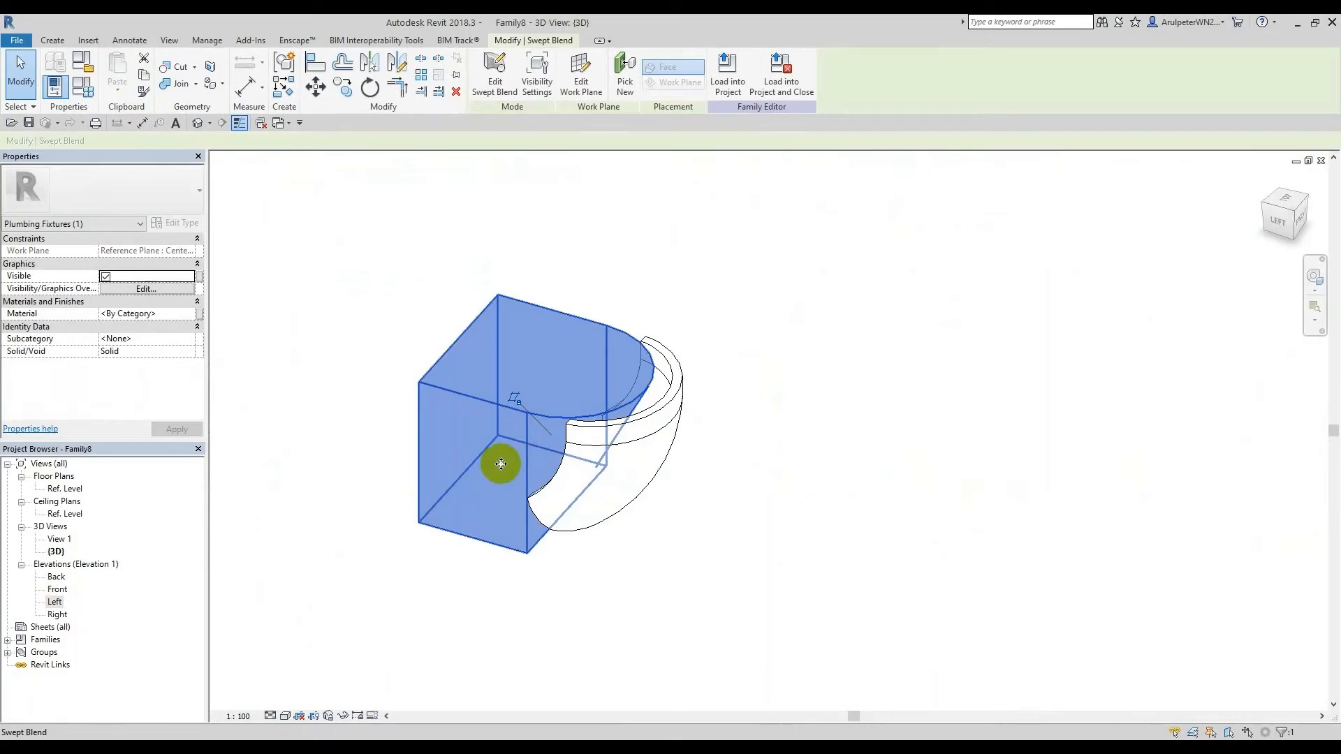
{"action": "left_click", "coordinate": [496, 76]}
{"action": "left_click", "coordinate": [495, 542]}
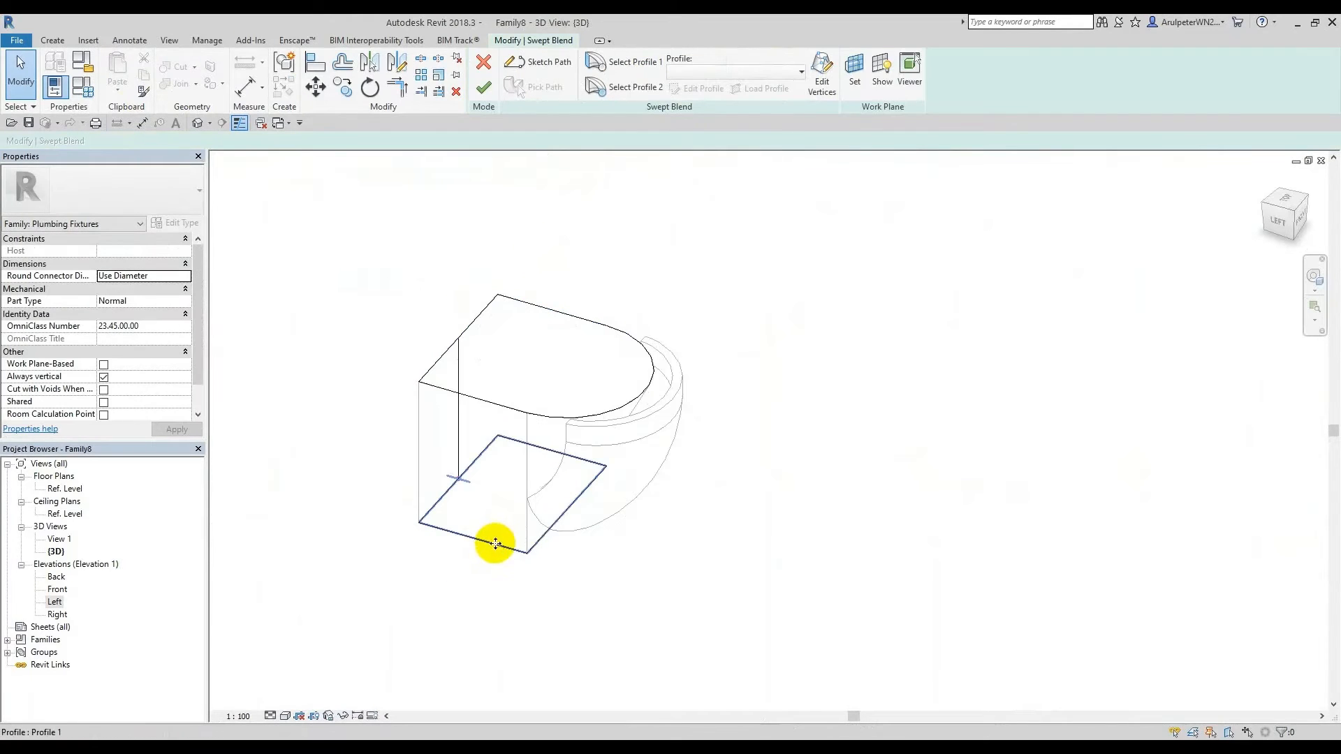
{"action": "left_click_drag", "start_coordinate": [1288, 203], "coordinate": [1244, 224]}
{"action": "left_click", "coordinate": [1285, 204]}
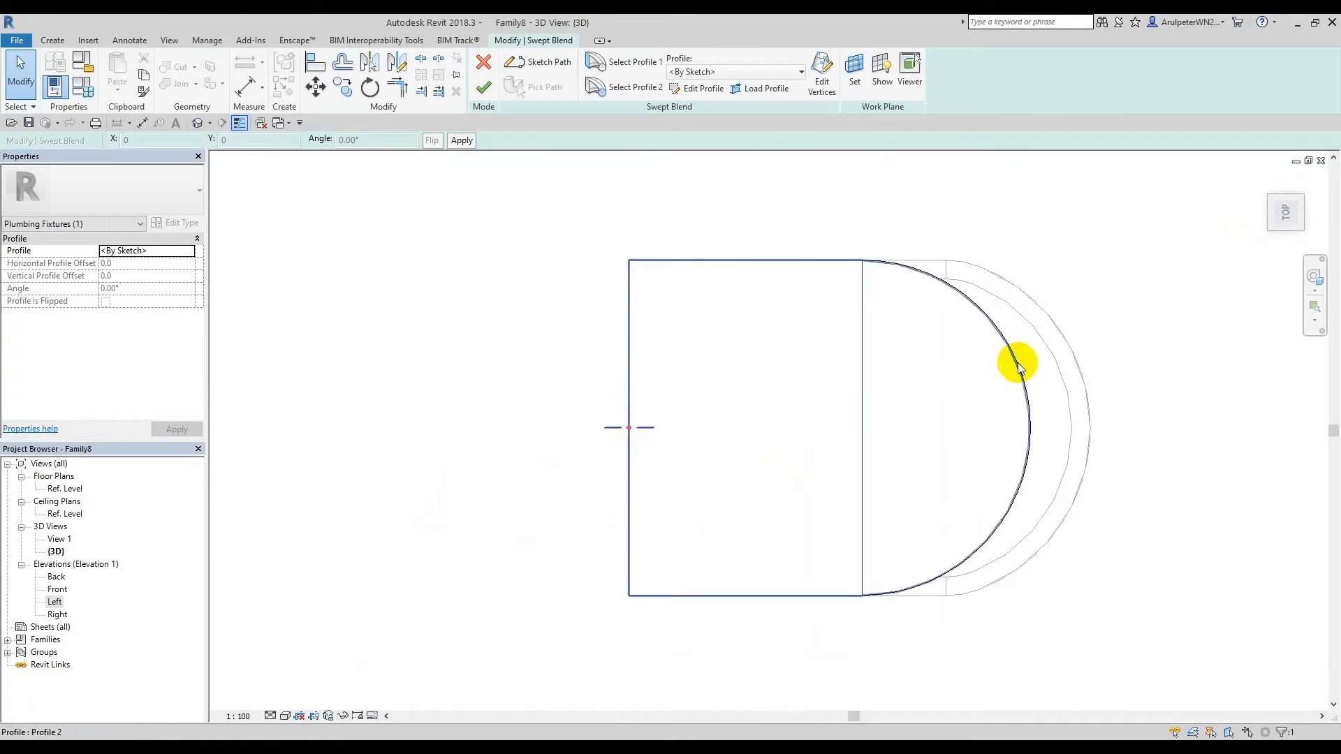
{"action": "middle_click_drag", "start_coordinate": [1036, 375], "coordinate": [802, 334]}
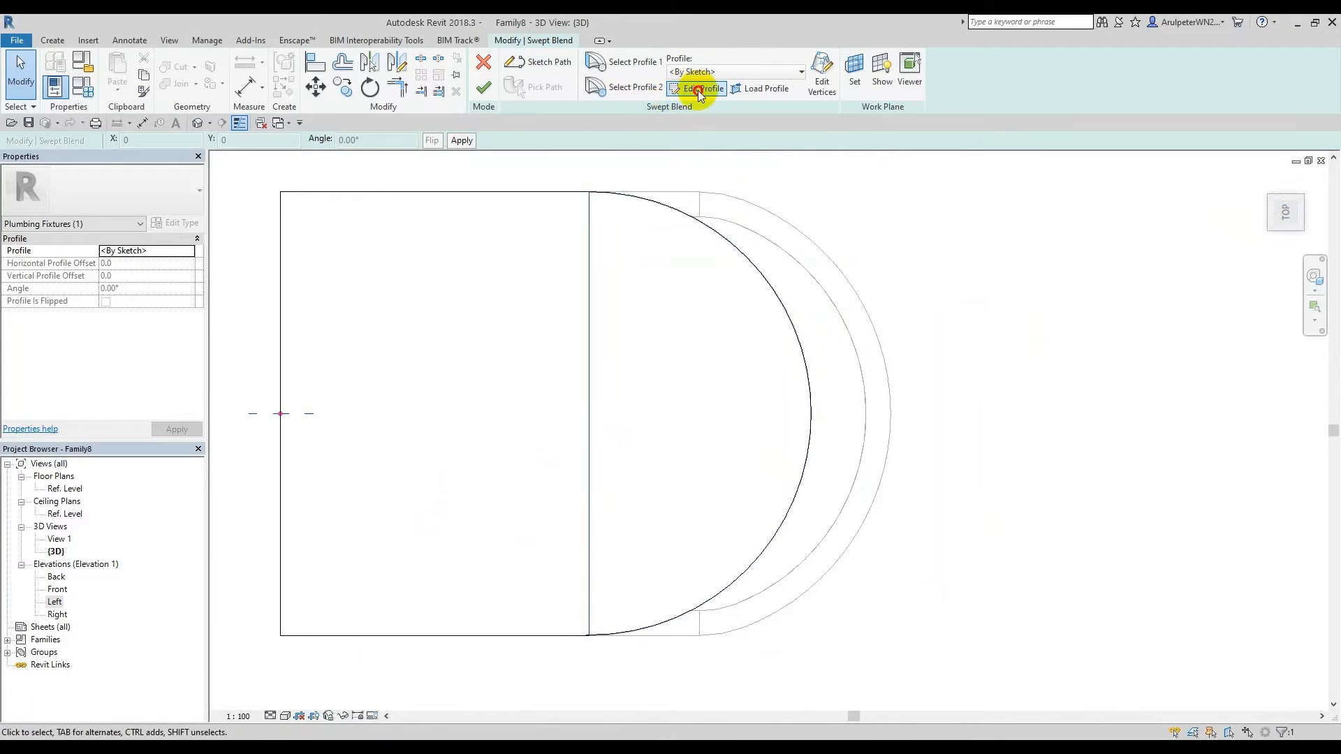
{"action": "left_click", "coordinate": [697, 90]}
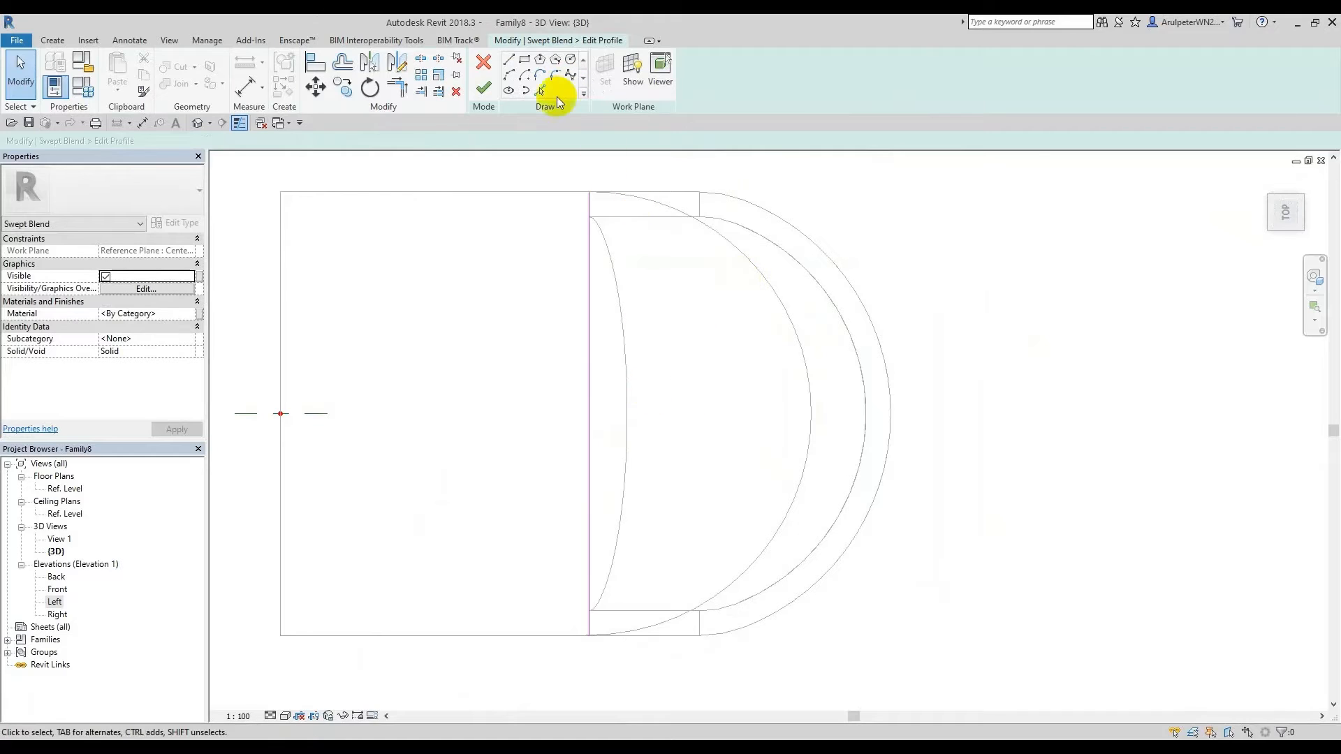
Step: Replace the lower profile's straight front edge with a start-end-radius arc bulging forward between the rectangle's two front corners
{"action": "left_click", "coordinate": [509, 75]}
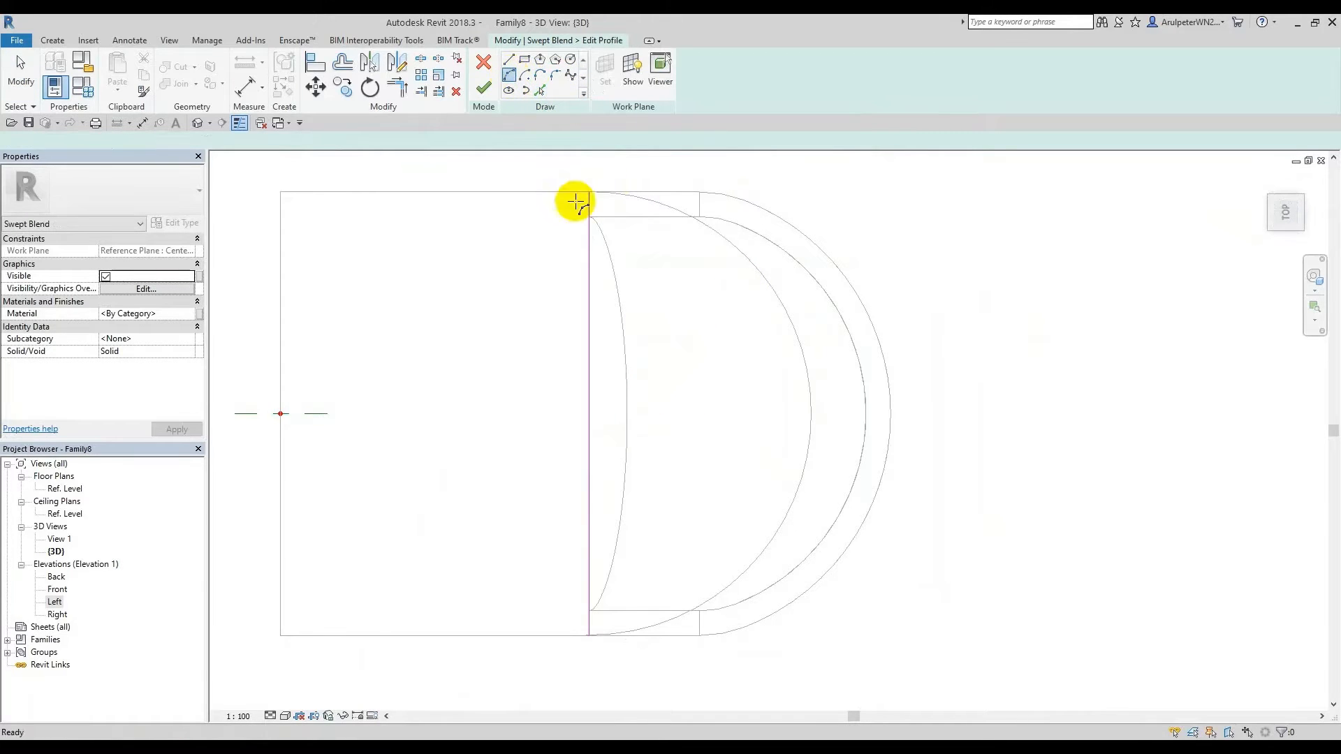
{"action": "left_click", "coordinate": [589, 194]}
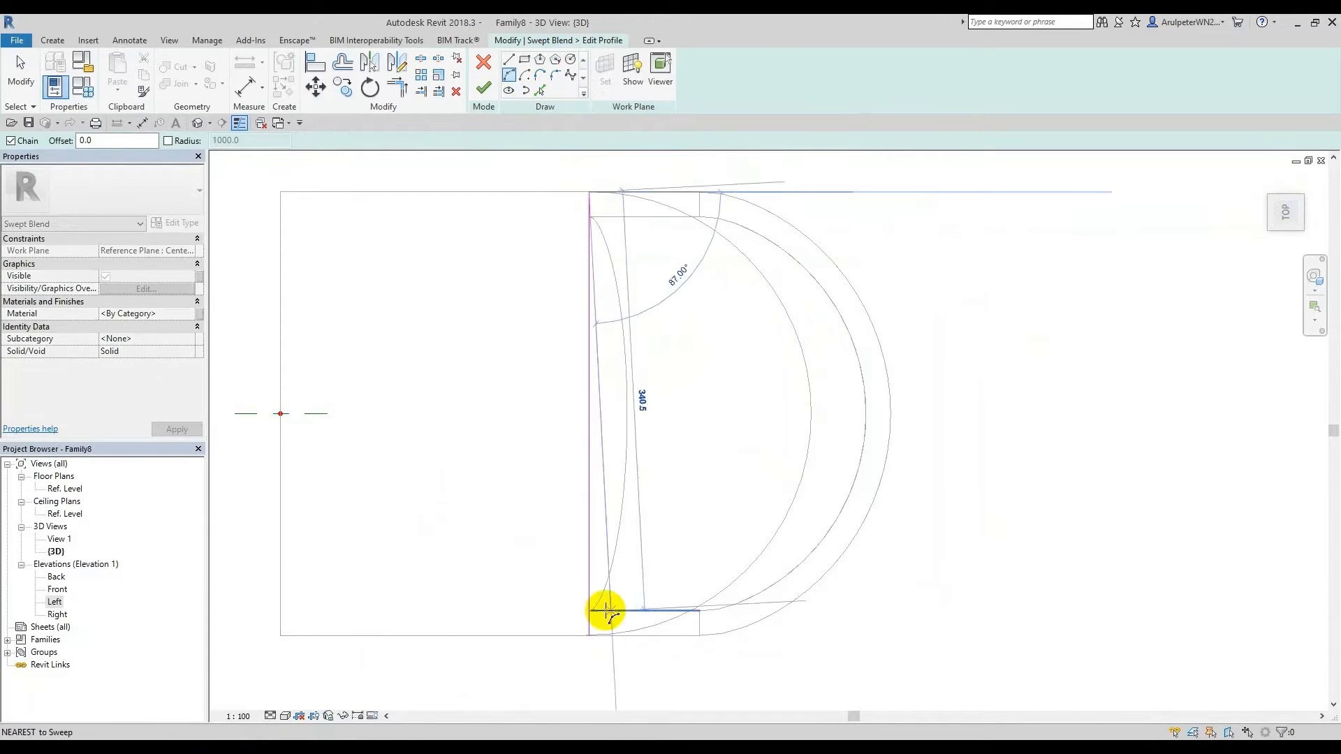
{"action": "left_click", "coordinate": [589, 636]}
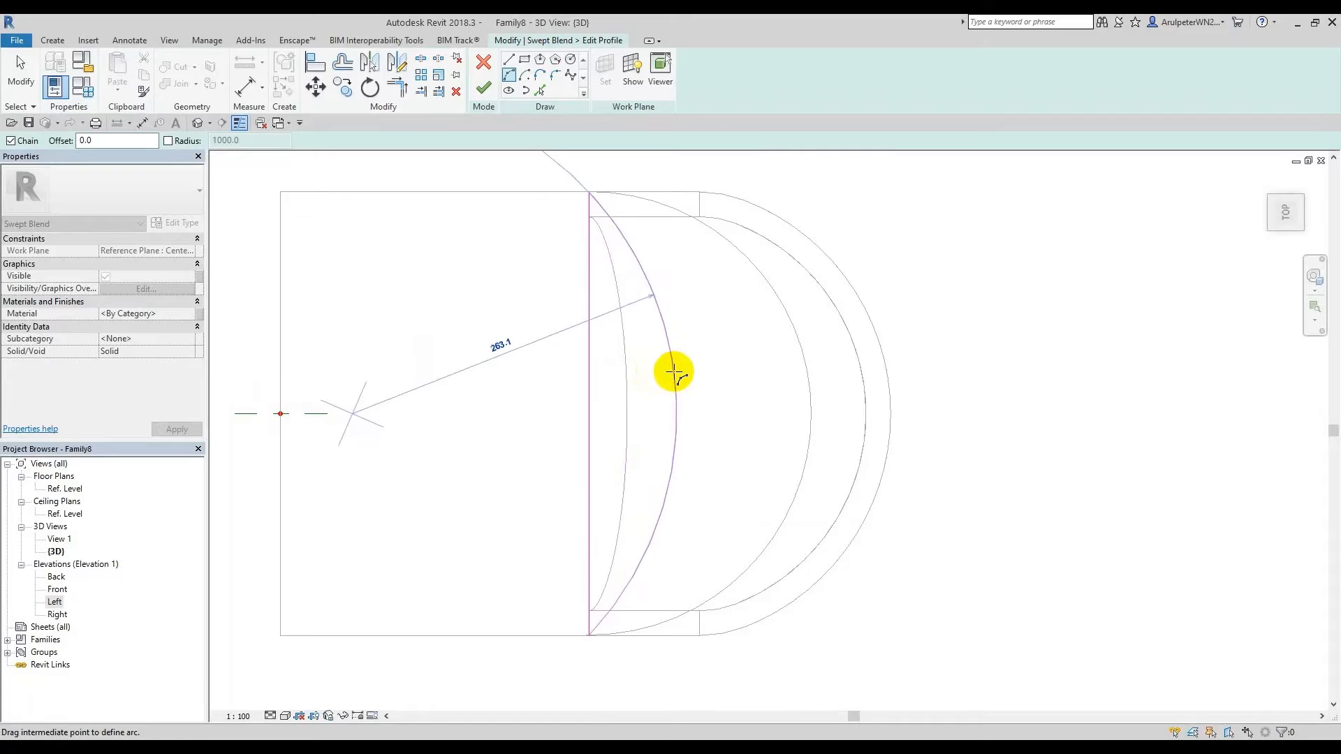
{"action": "left_click", "coordinate": [691, 373]}
{"action": "key", "text": "Escape"}
{"action": "key", "text": "Escape"}
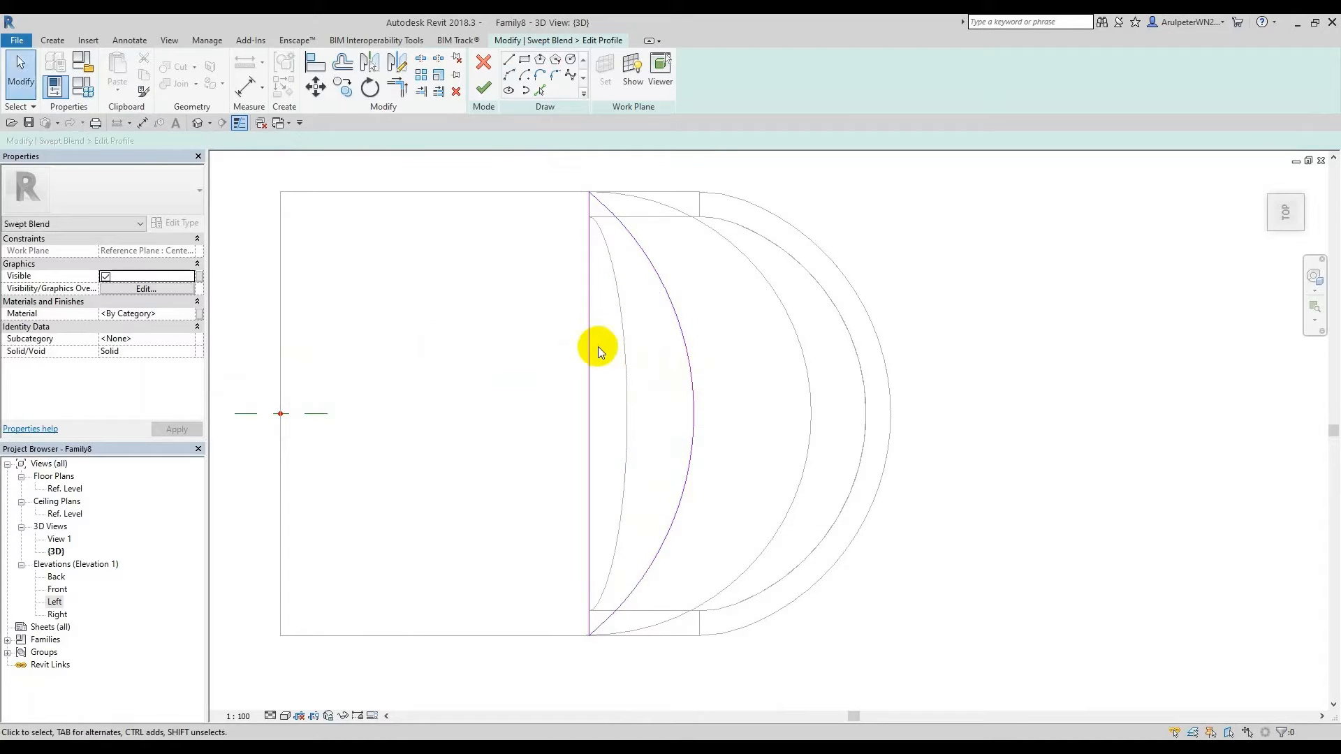
{"action": "key", "text": "Delete"}
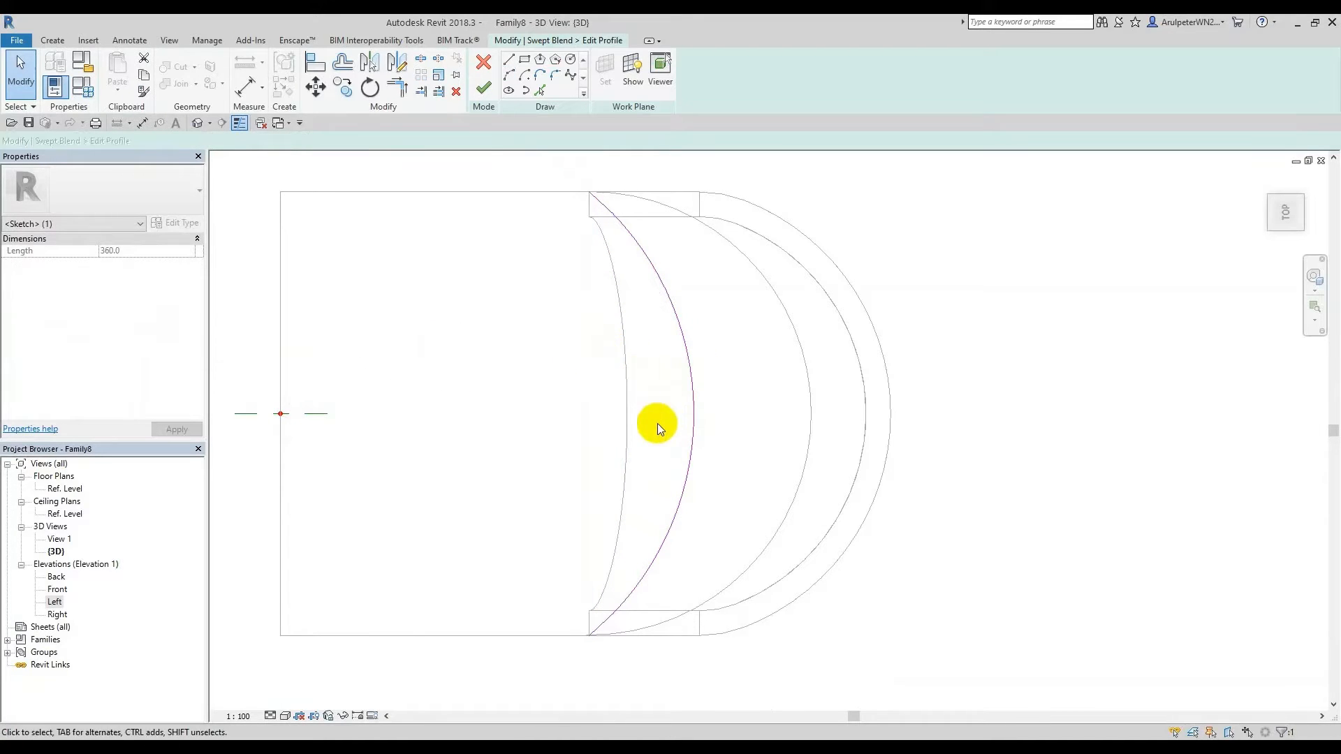
Step: Finish the edited bottom profile and complete the swept blend
{"action": "scroll", "coordinate": [628, 447], "scroll_direction": "down", "scroll_amount": 3}
{"action": "middle_click_drag", "start_coordinate": [523, 517], "coordinate": [569, 462], "text": "shift"}
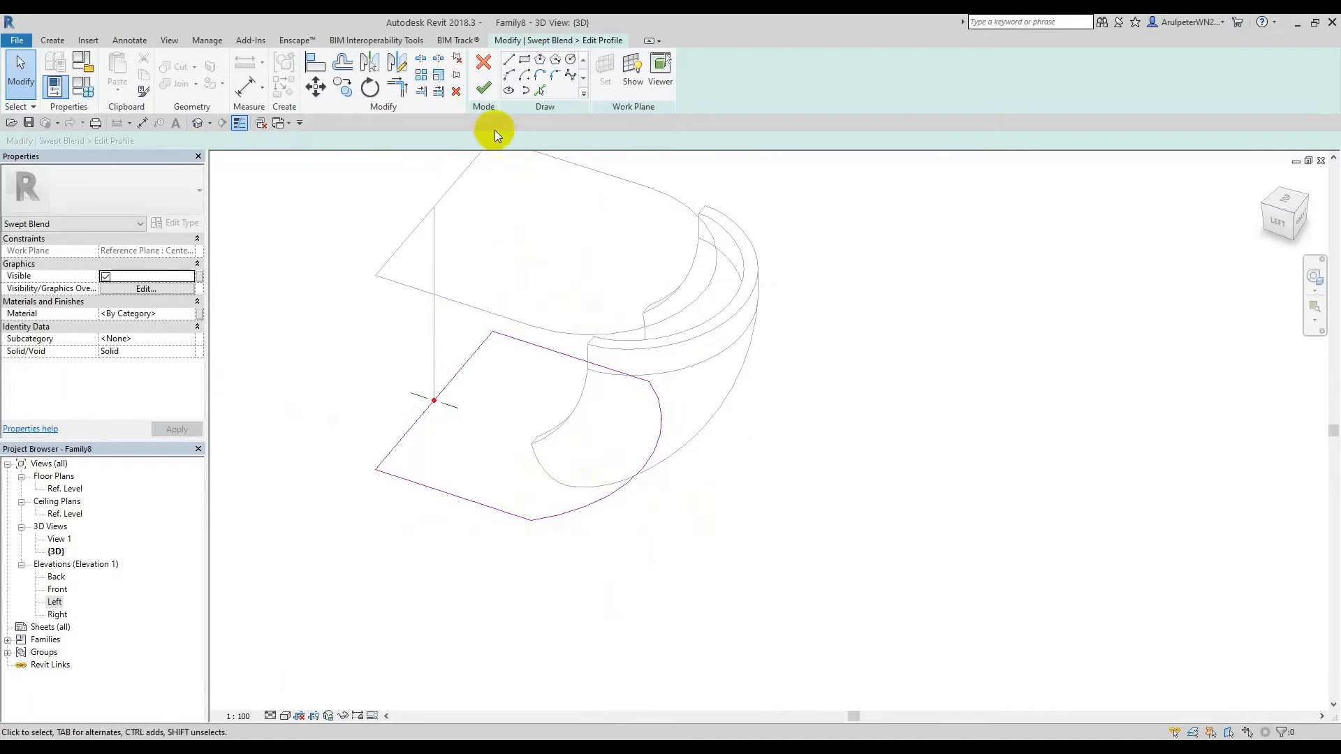
{"action": "left_click", "coordinate": [484, 87]}
{"action": "left_click", "coordinate": [482, 91]}
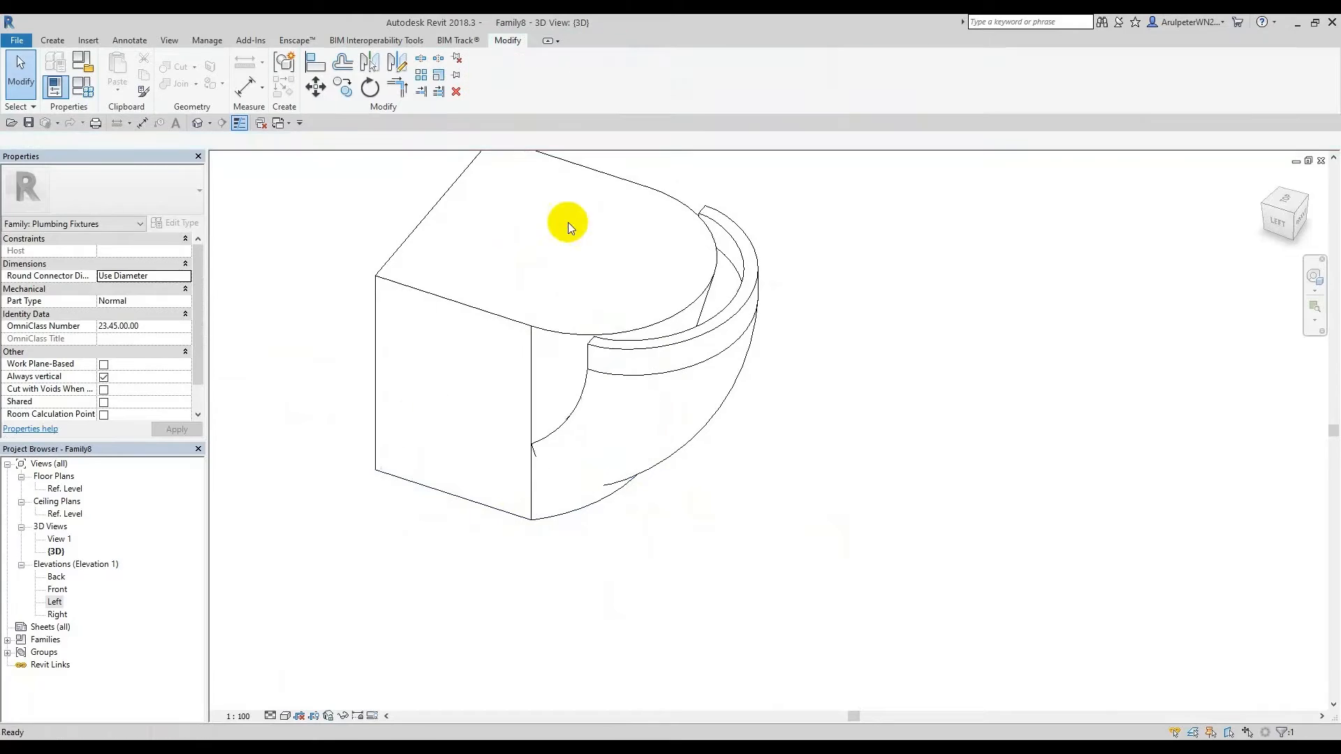
Step: Examine the lower edge where the swept blend meets the curved bowl sweep, from an angle and from the left side
{"action": "scroll", "coordinate": [584, 330], "scroll_direction": "down", "scroll_amount": 1}
{"action": "scroll", "coordinate": [678, 405], "scroll_direction": "up", "scroll_amount": 1}
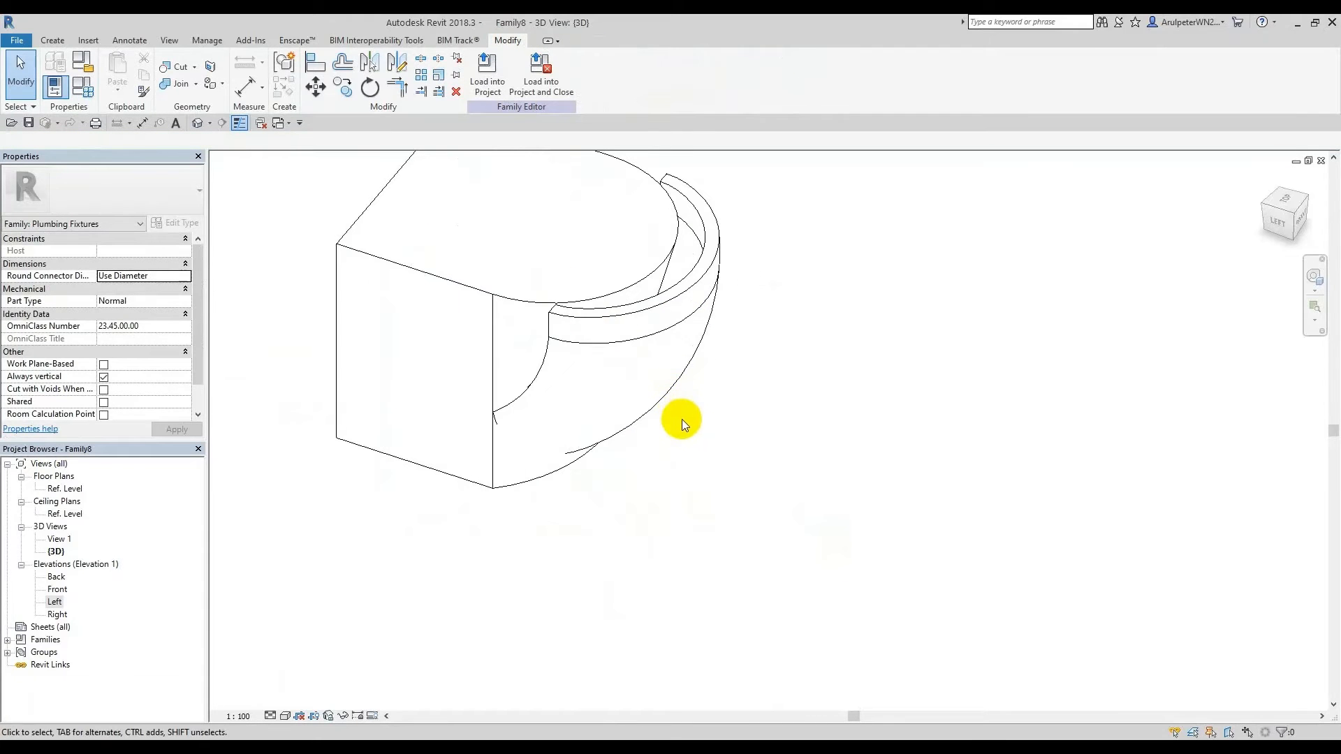
{"action": "middle_click_drag", "start_coordinate": [619, 354], "coordinate": [1336, 293], "text": "shift"}
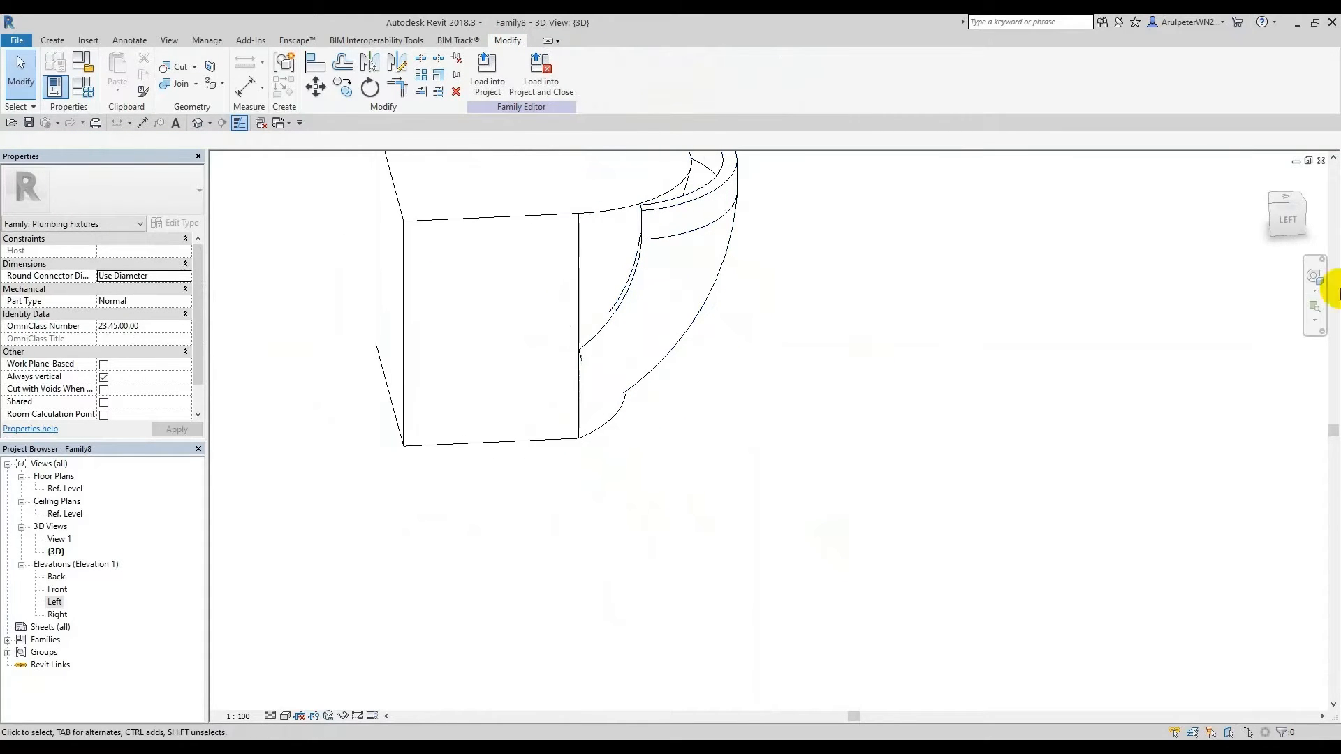
{"action": "left_click", "coordinate": [1285, 220]}
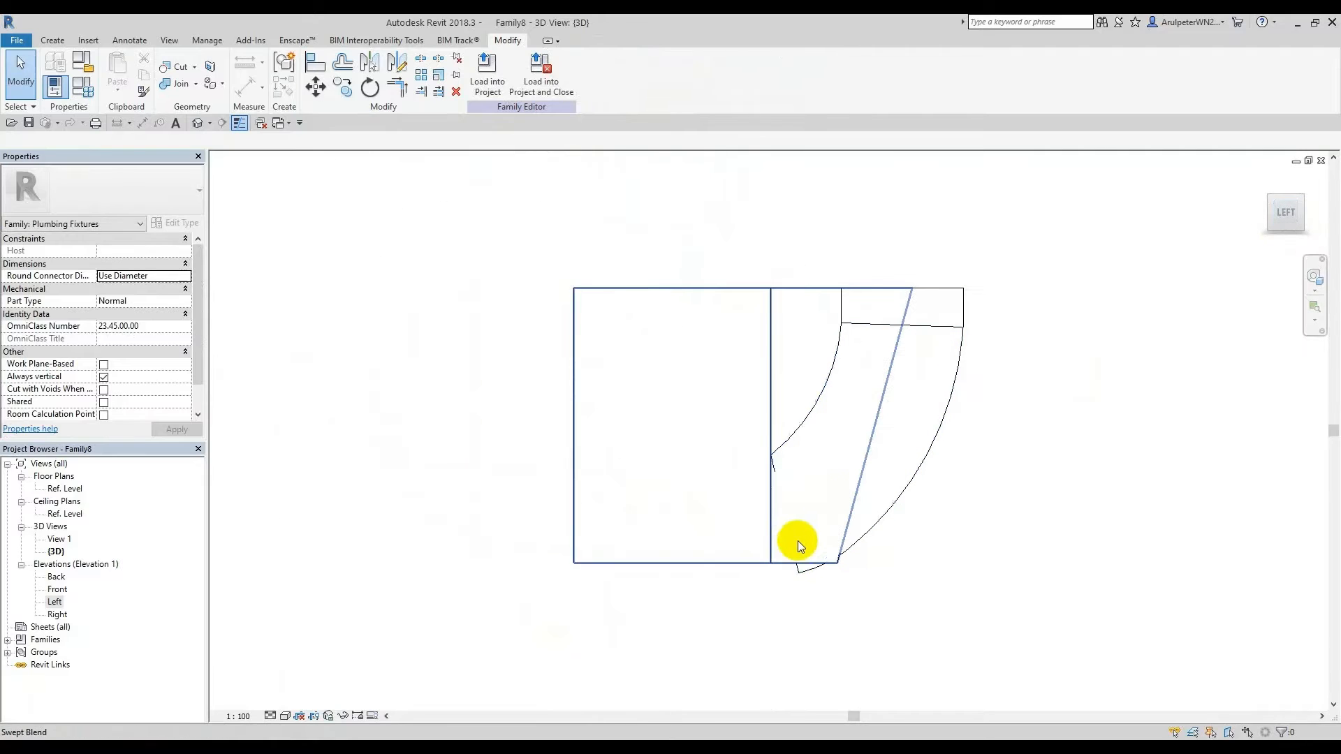
{"action": "mouse_move", "coordinate": [792, 559]}
{"action": "middle_mouse_down", "text": "shift"}
{"action": "mouse_move", "coordinate": [727, 605]}
{"action": "mouse_move", "coordinate": [865, 593]}
{"action": "mouse_move", "coordinate": [796, 576]}
{"action": "middle_mouse_up", "text": "shift"}
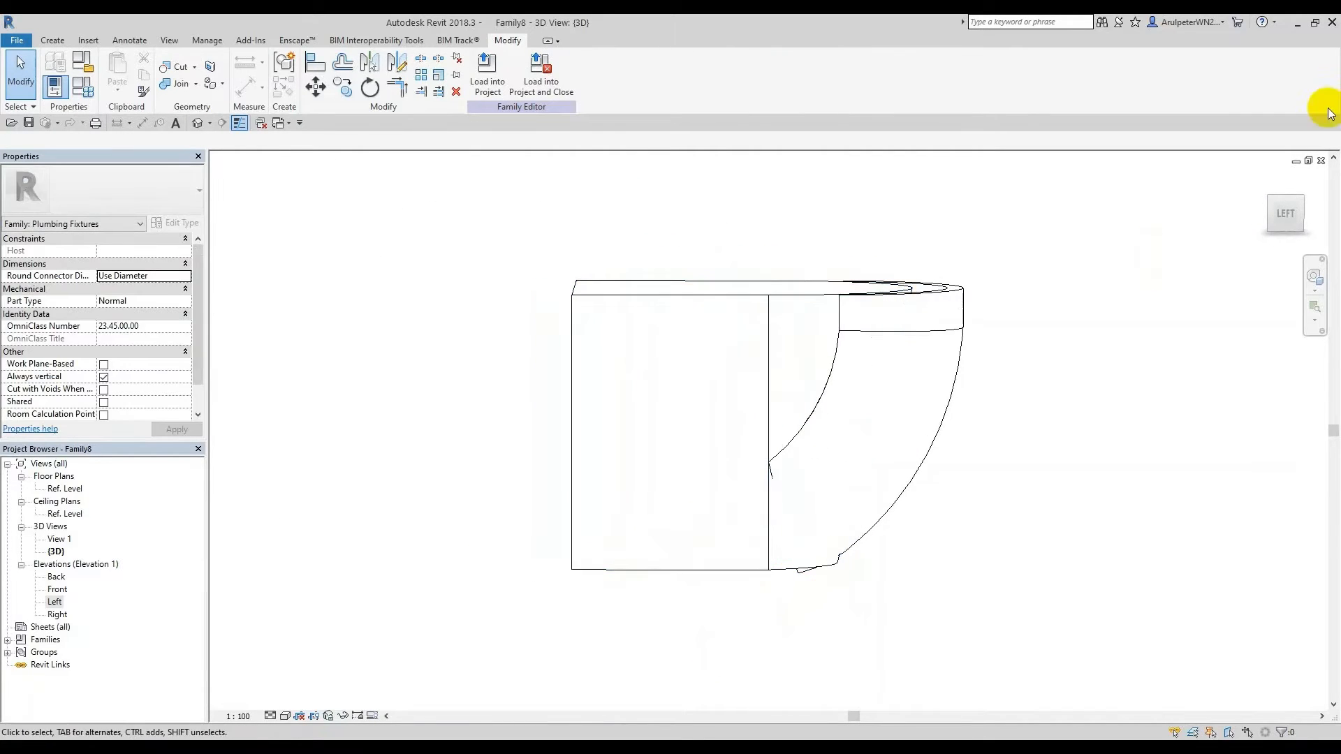
{"action": "left_click", "coordinate": [1291, 220]}
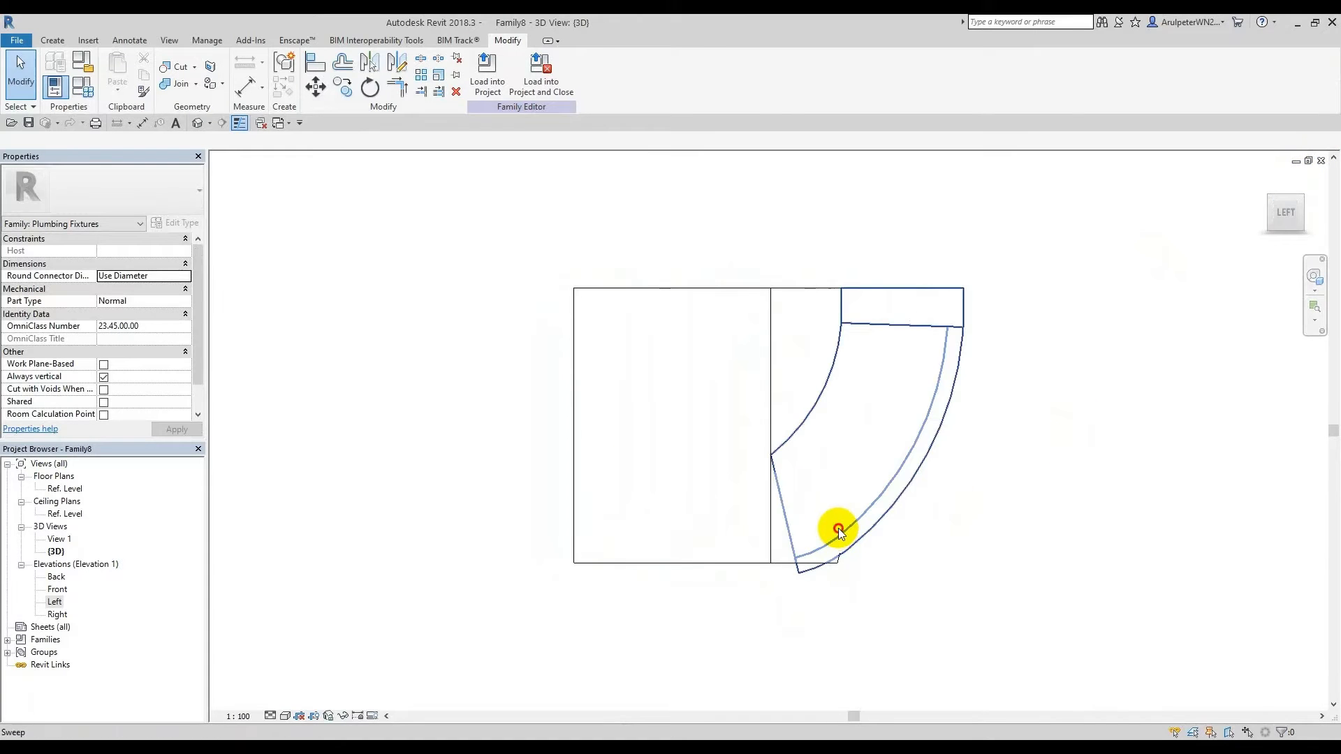
{"action": "left_click", "coordinate": [804, 562]}
{"action": "scroll", "coordinate": [838, 555], "scroll_direction": "up", "scroll_amount": 4}
{"action": "left_click", "coordinate": [933, 597]}
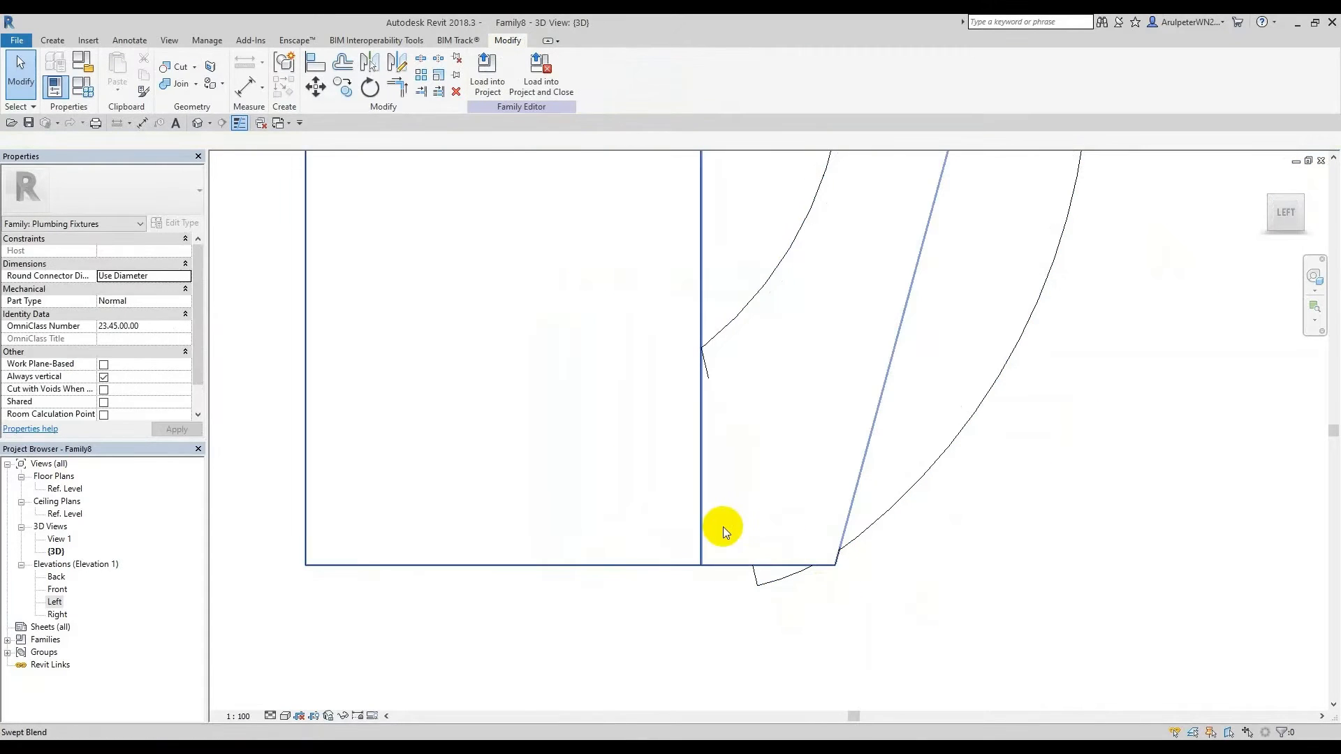
Step: Open the bottom profile of the swept blend body for editing in top view
{"action": "left_click", "coordinate": [723, 526]}
{"action": "scroll", "coordinate": [723, 526], "scroll_direction": "down", "scroll_amount": 3}
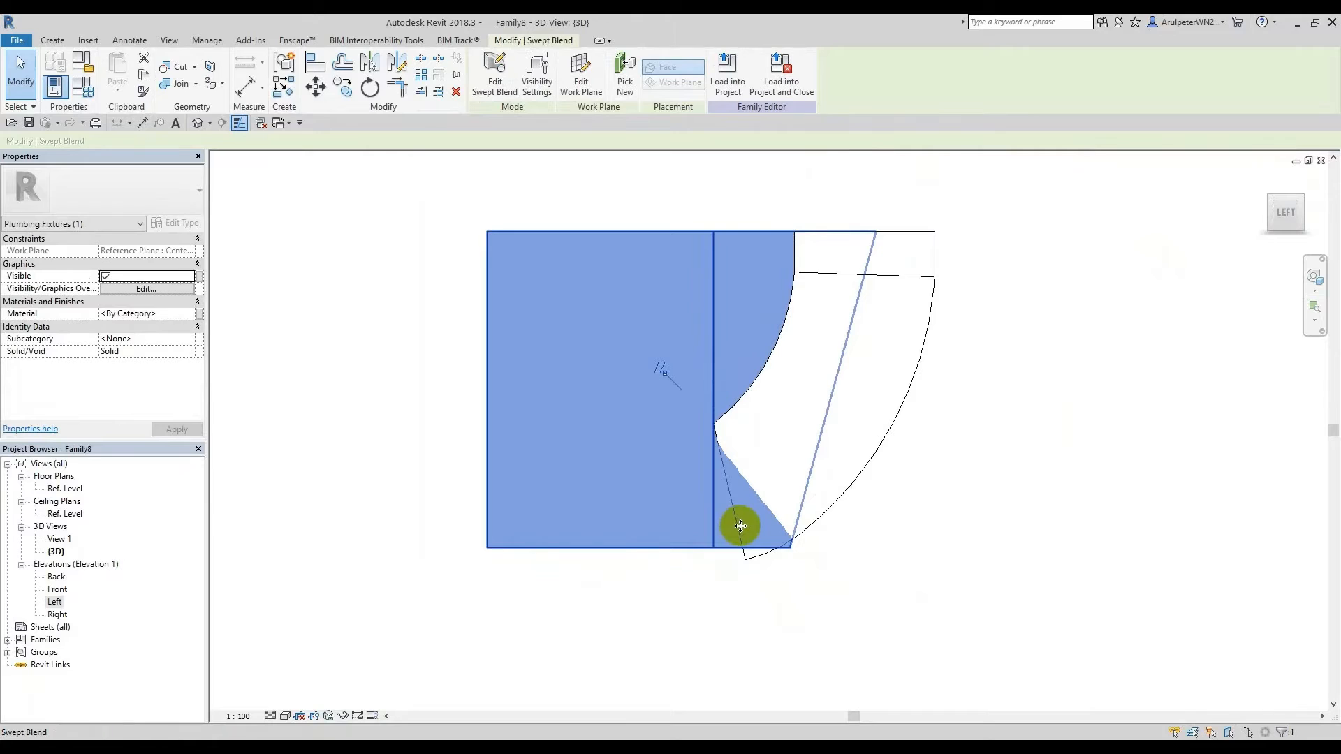
{"action": "middle_click_drag", "start_coordinate": [741, 525], "coordinate": [689, 602], "text": "shift"}
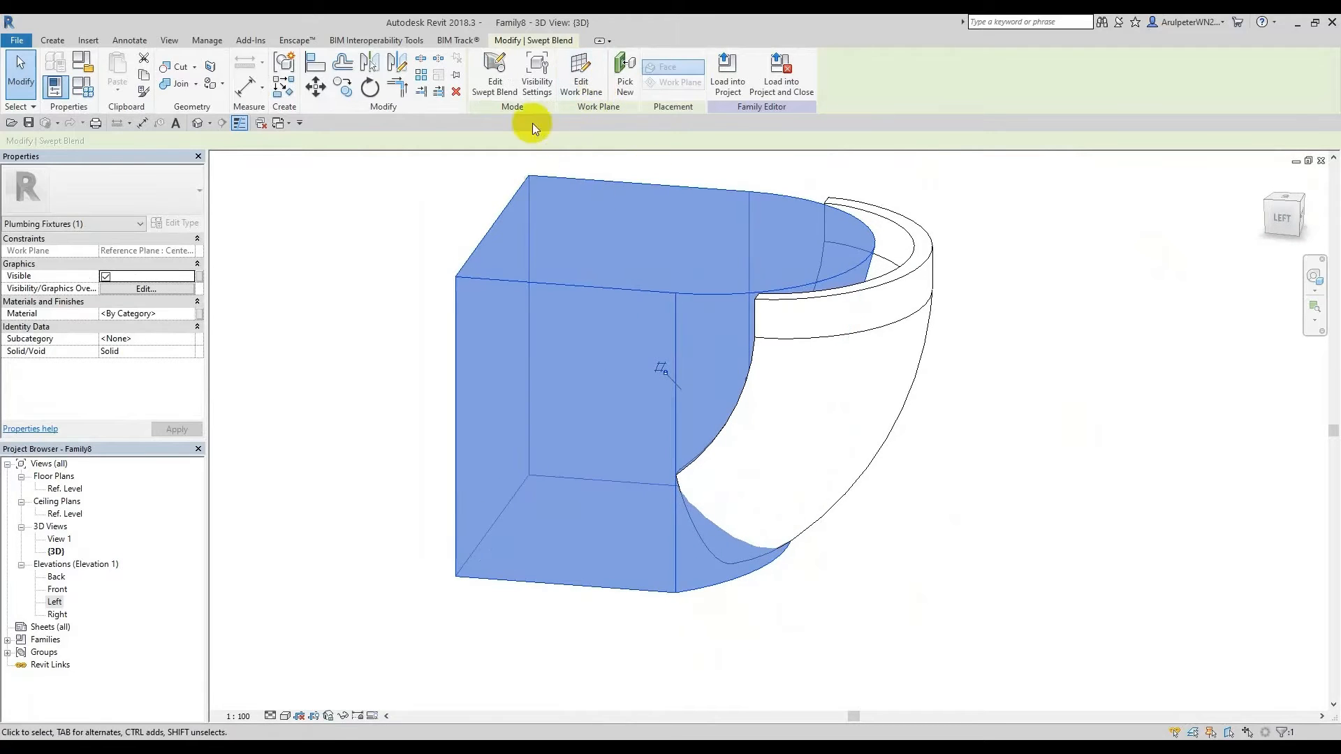
{"action": "left_click", "coordinate": [494, 73]}
{"action": "left_click", "coordinate": [774, 560]}
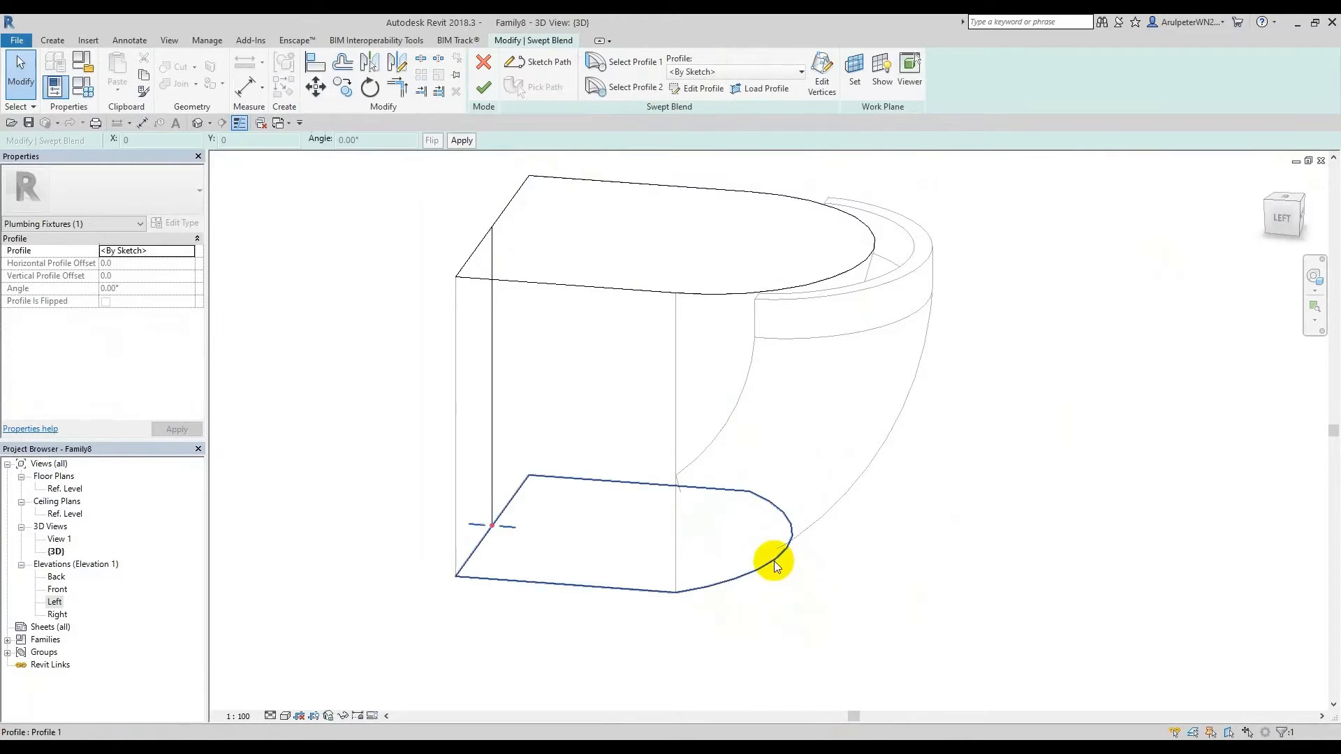
{"action": "left_click", "coordinate": [1286, 191]}
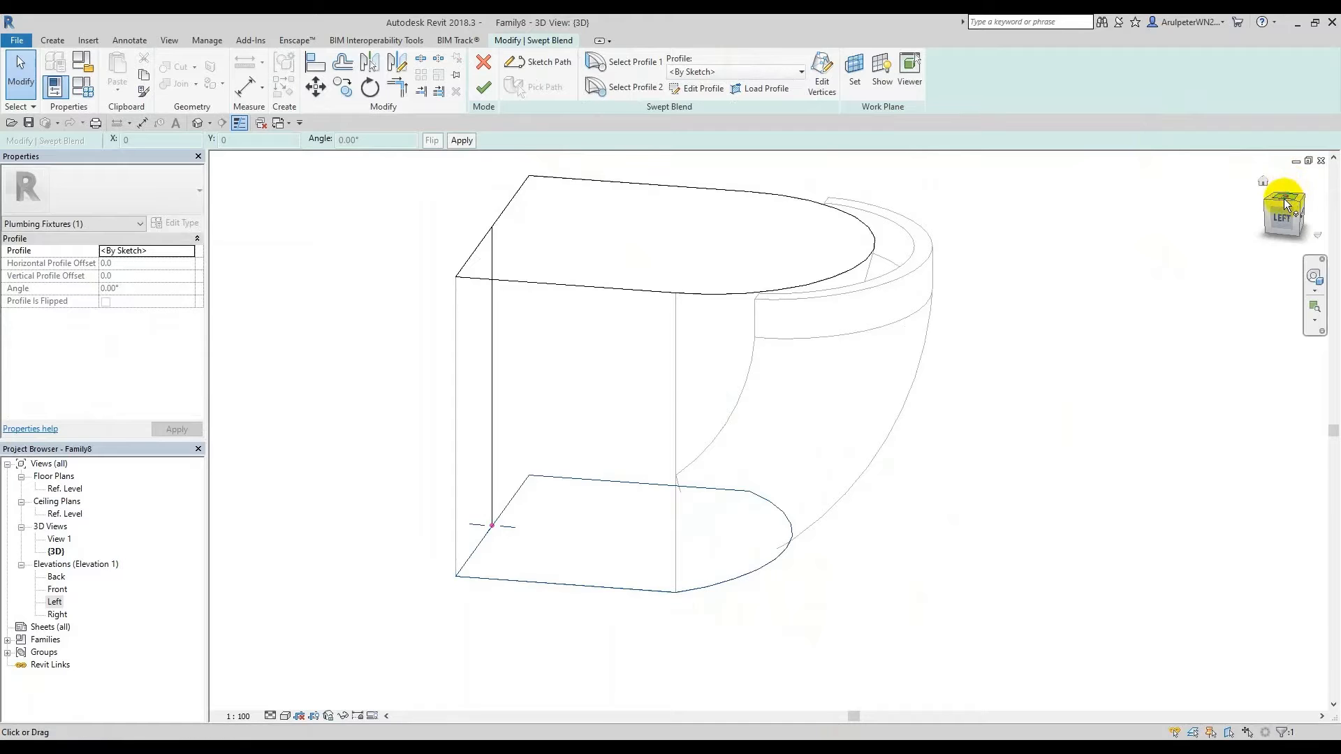
{"action": "double_click", "coordinate": [958, 353]}
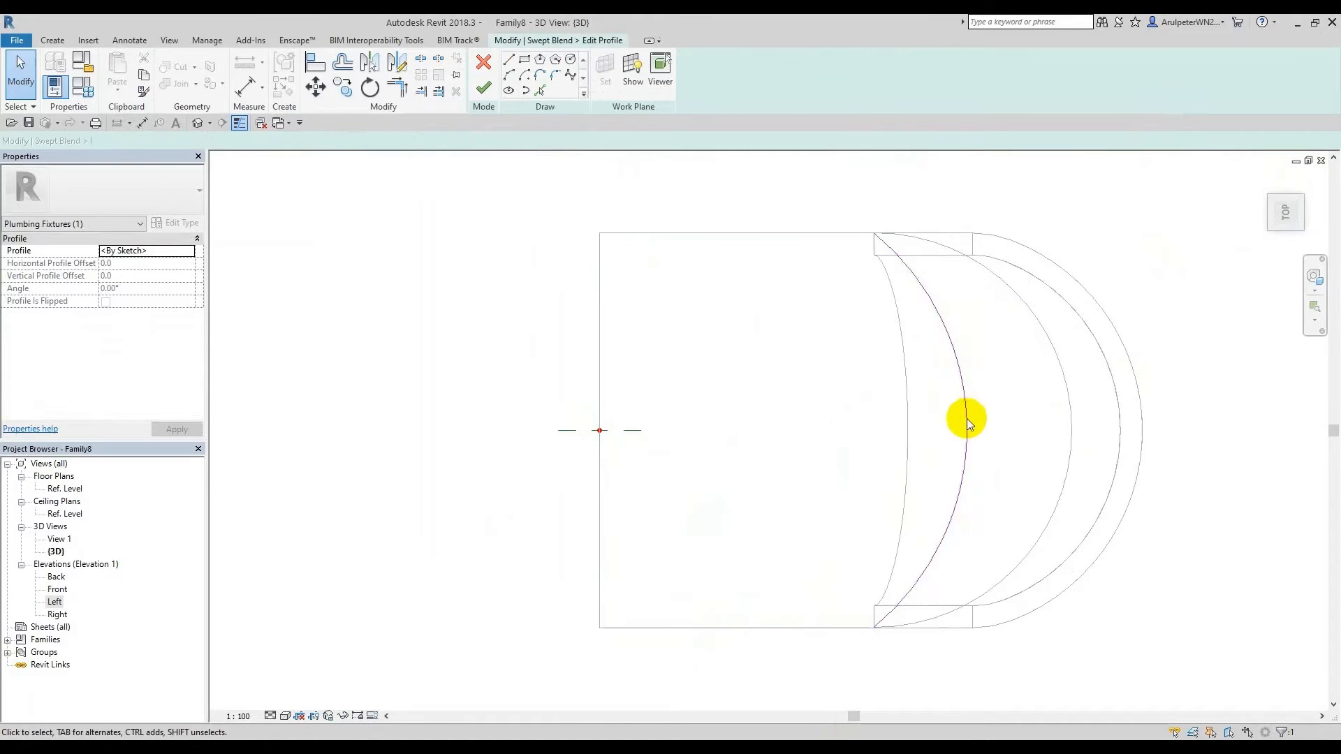
Step: Flatten the front arc of the bottom profile to a radius of about 272 and finish the swept blend
{"action": "left_click", "coordinate": [964, 416]}
{"action": "scroll", "coordinate": [966, 430], "scroll_direction": "up", "scroll_amount": 2}
{"action": "left_click_drag", "start_coordinate": [966, 436], "coordinate": [943, 429]}
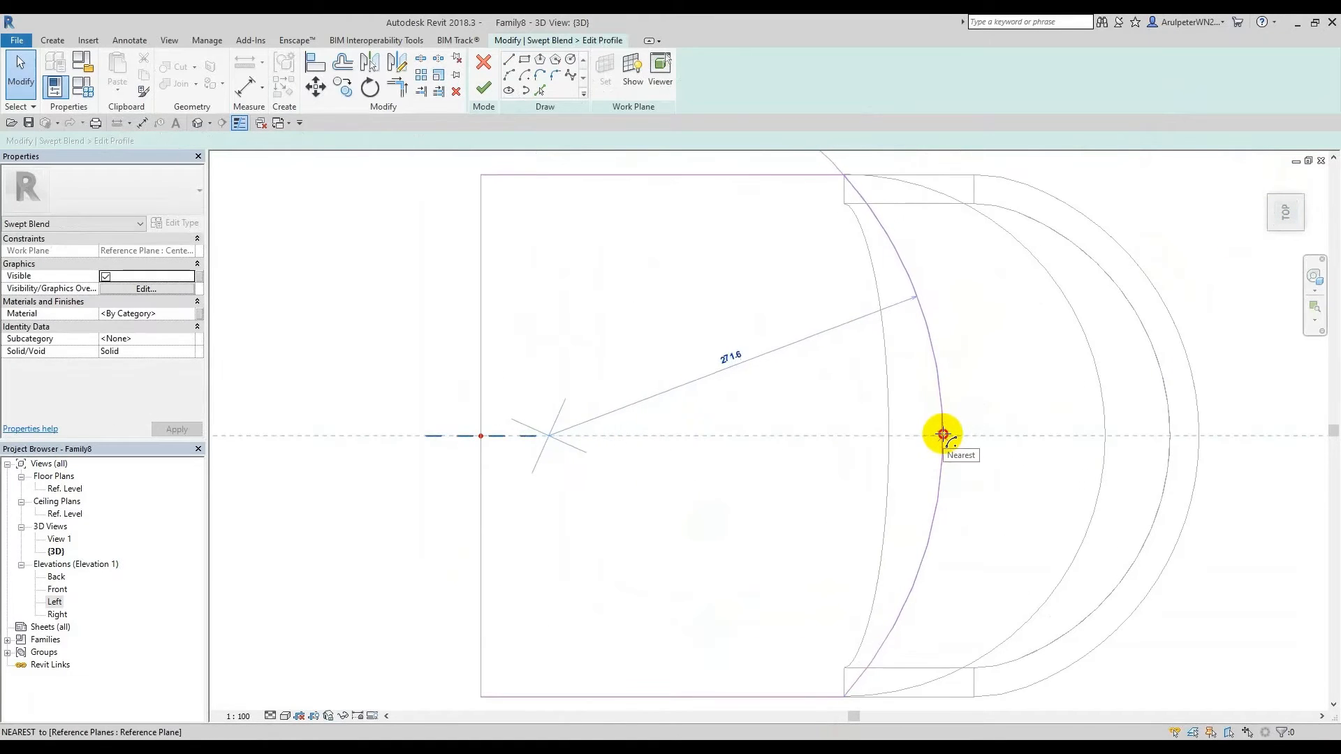
{"action": "scroll", "coordinate": [733, 365], "scroll_direction": "down", "scroll_amount": 2}
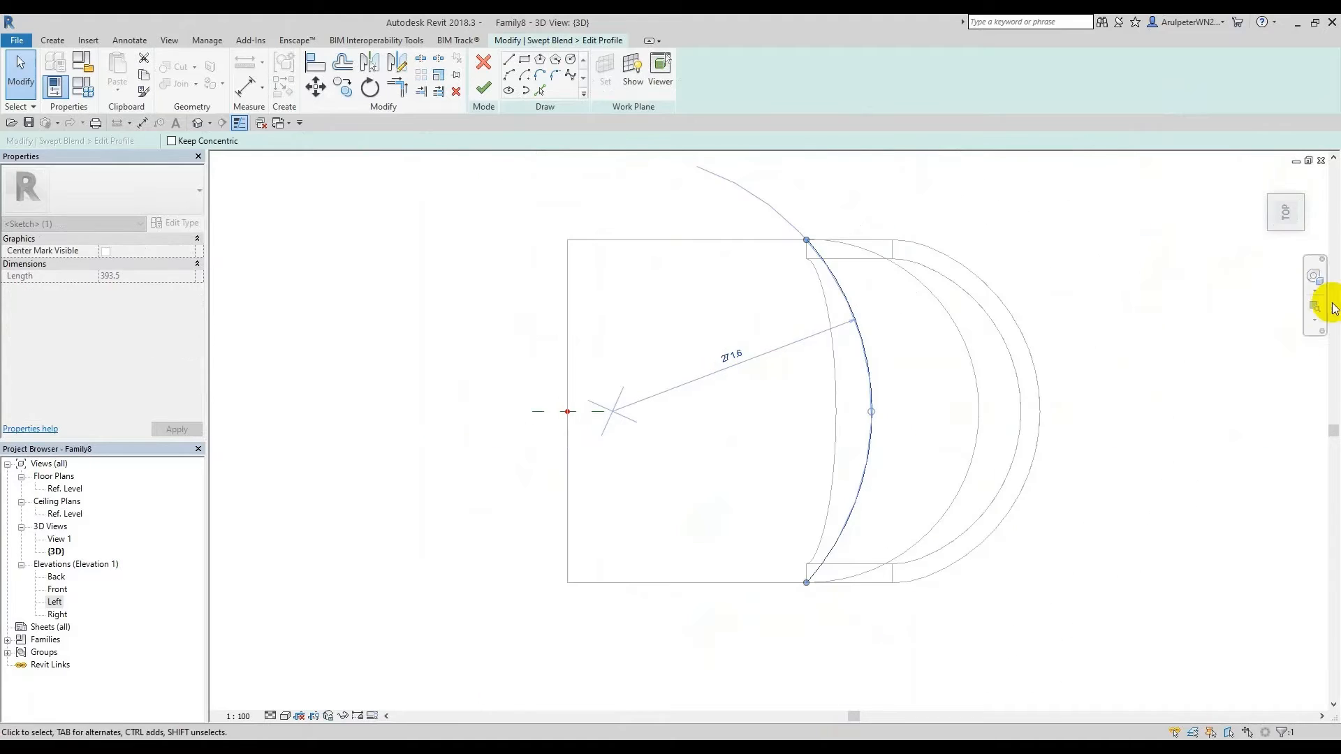
{"action": "left_click", "coordinate": [1302, 232]}
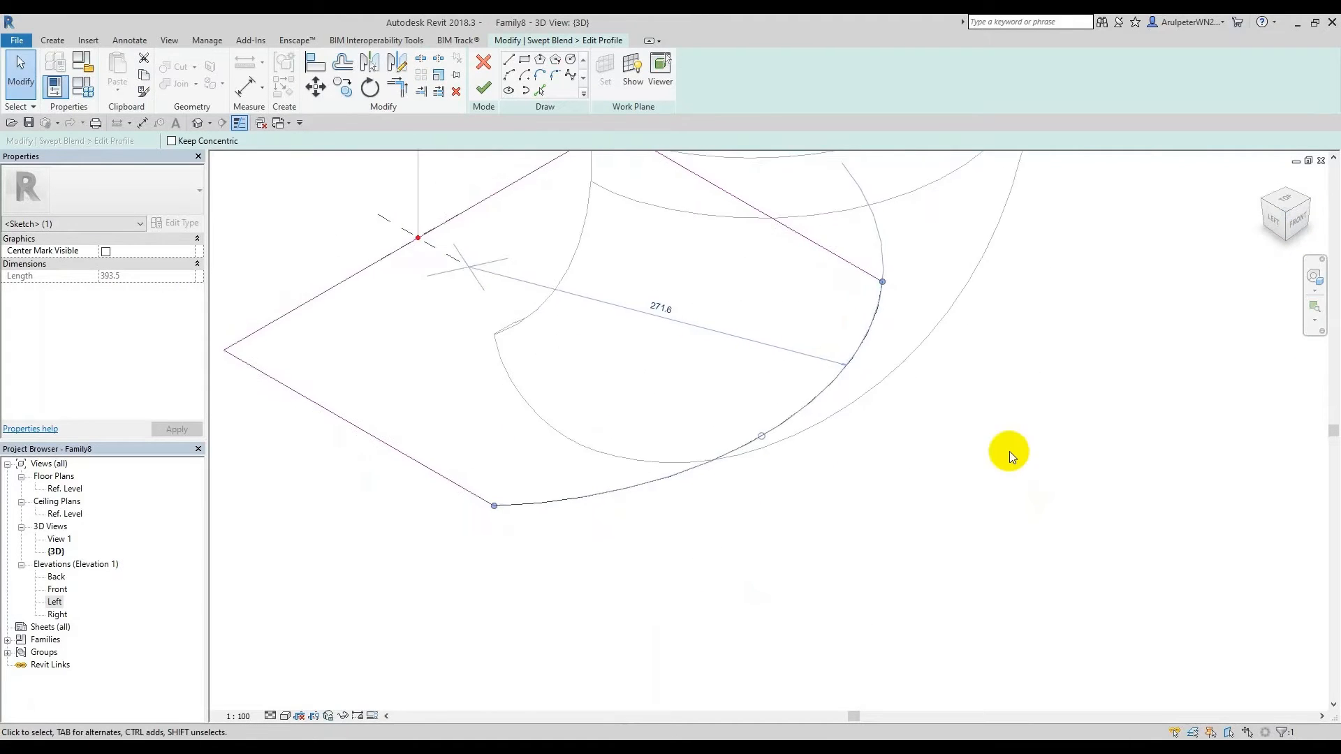
{"action": "left_click", "coordinate": [484, 87]}
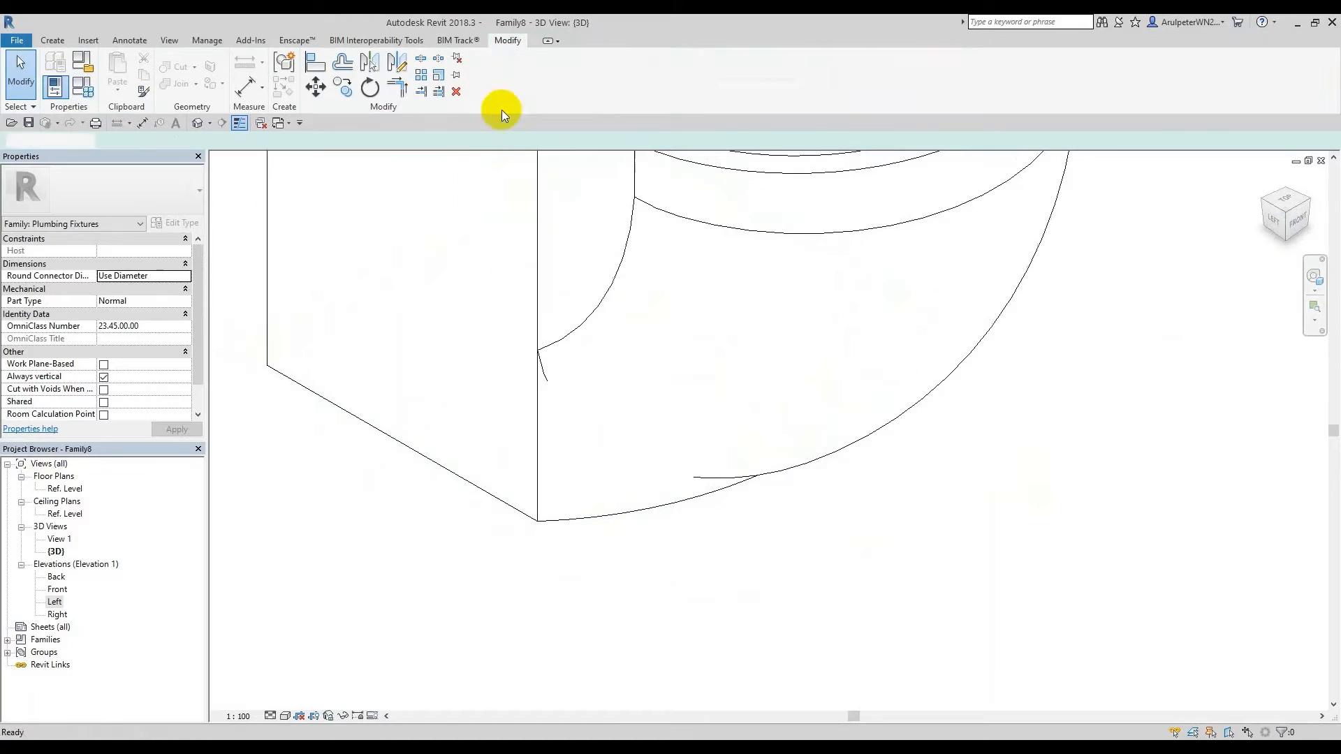
Step: Check the reshaped body from the side and set the 3D view's visual style to Shaded
{"action": "middle_click_drag", "start_coordinate": [857, 515], "coordinate": [1029, 388], "text": "shift"}
{"action": "left_click", "coordinate": [994, 582]}
{"action": "middle_click_drag", "start_coordinate": [994, 582], "coordinate": [1192, 421], "text": "shift"}
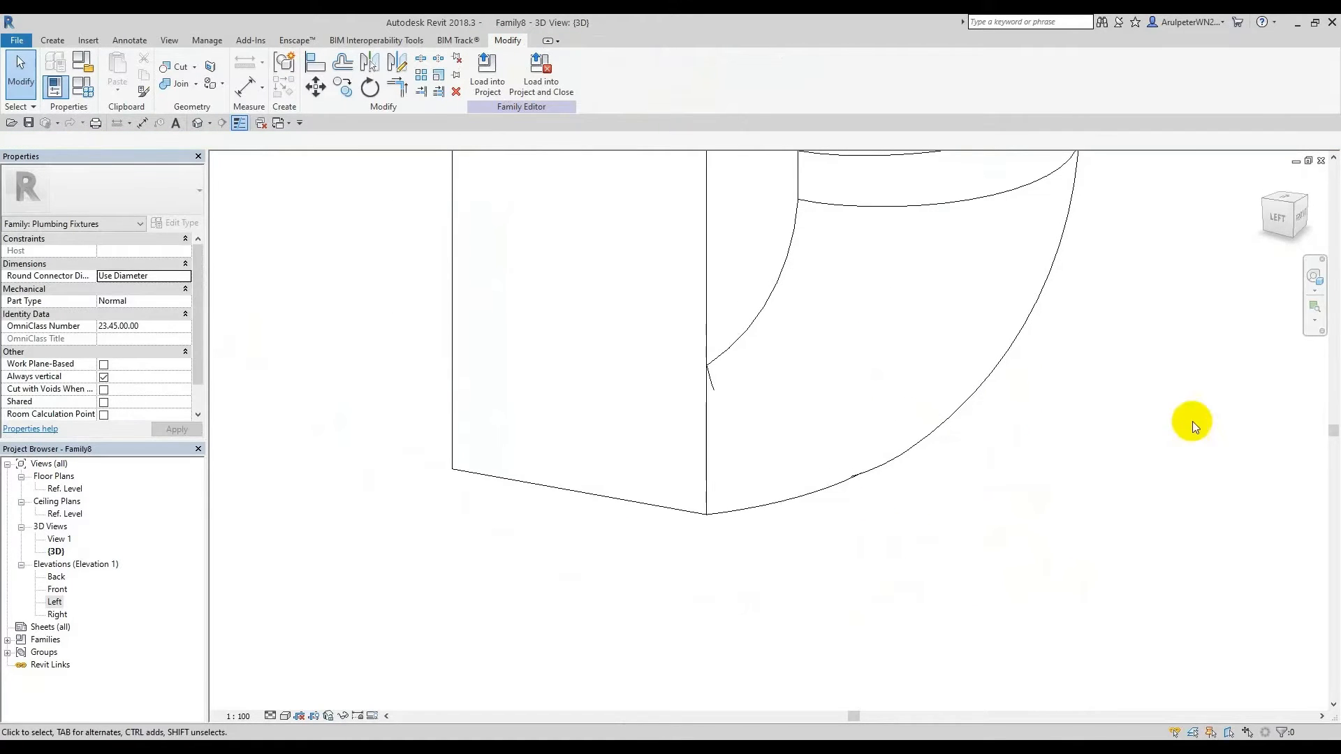
{"action": "left_click", "coordinate": [1275, 222]}
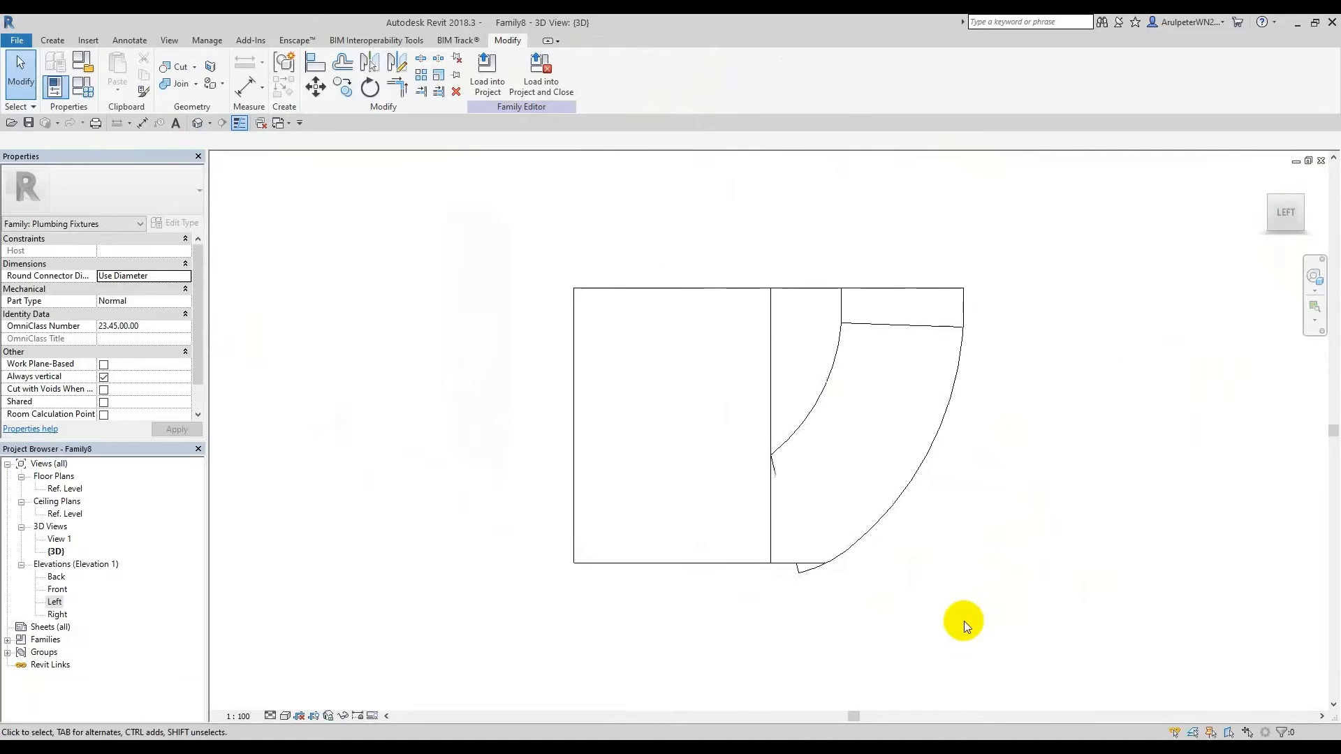
{"action": "left_click", "coordinate": [842, 485]}
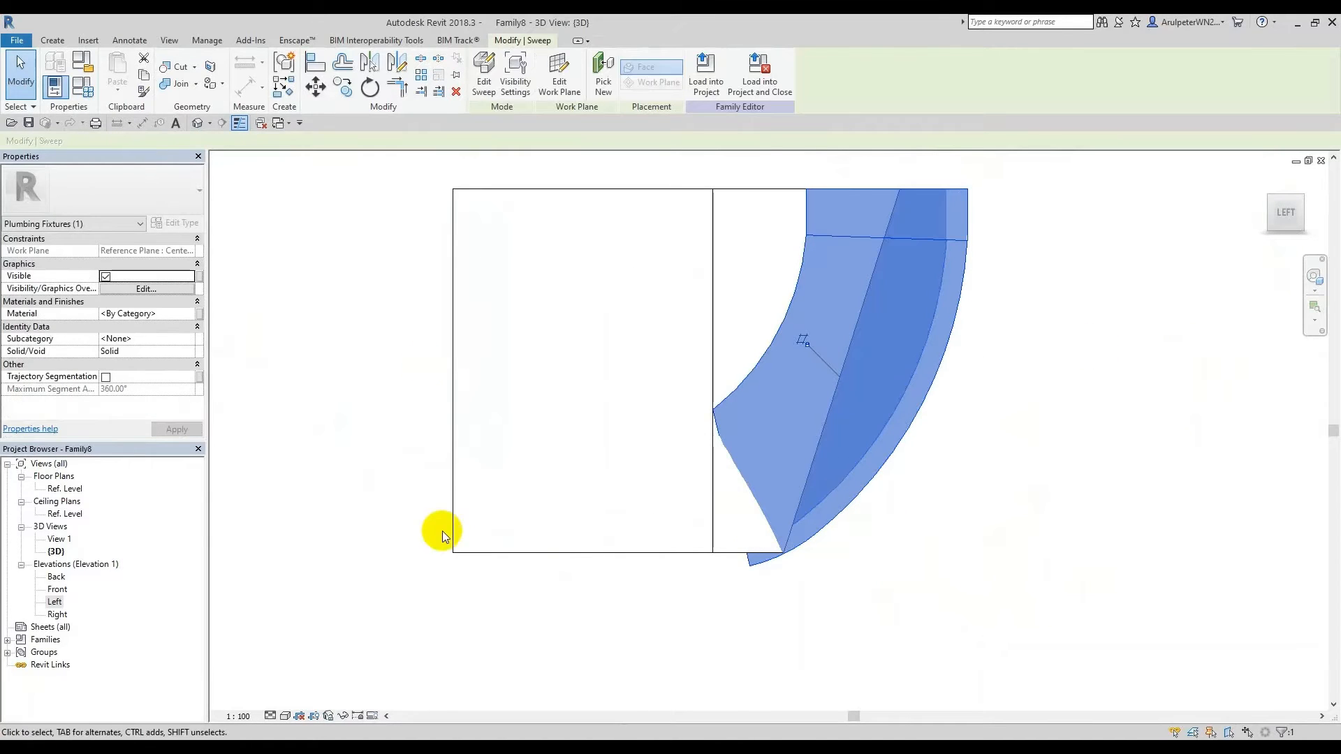
{"action": "left_click", "coordinate": [288, 717]}
{"action": "left_click", "coordinate": [311, 669]}
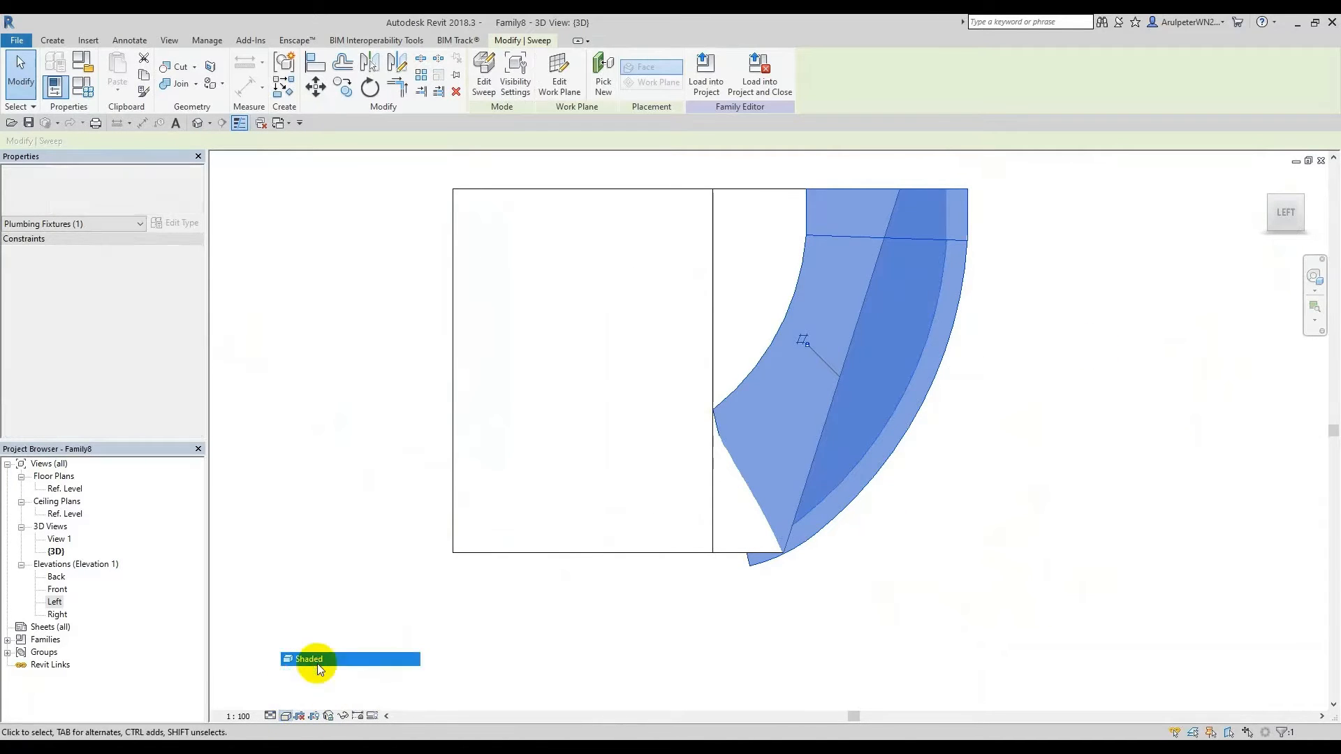
{"action": "middle_click_drag", "start_coordinate": [979, 439], "coordinate": [997, 538], "text": "shift"}
{"action": "left_click", "coordinate": [997, 538]}
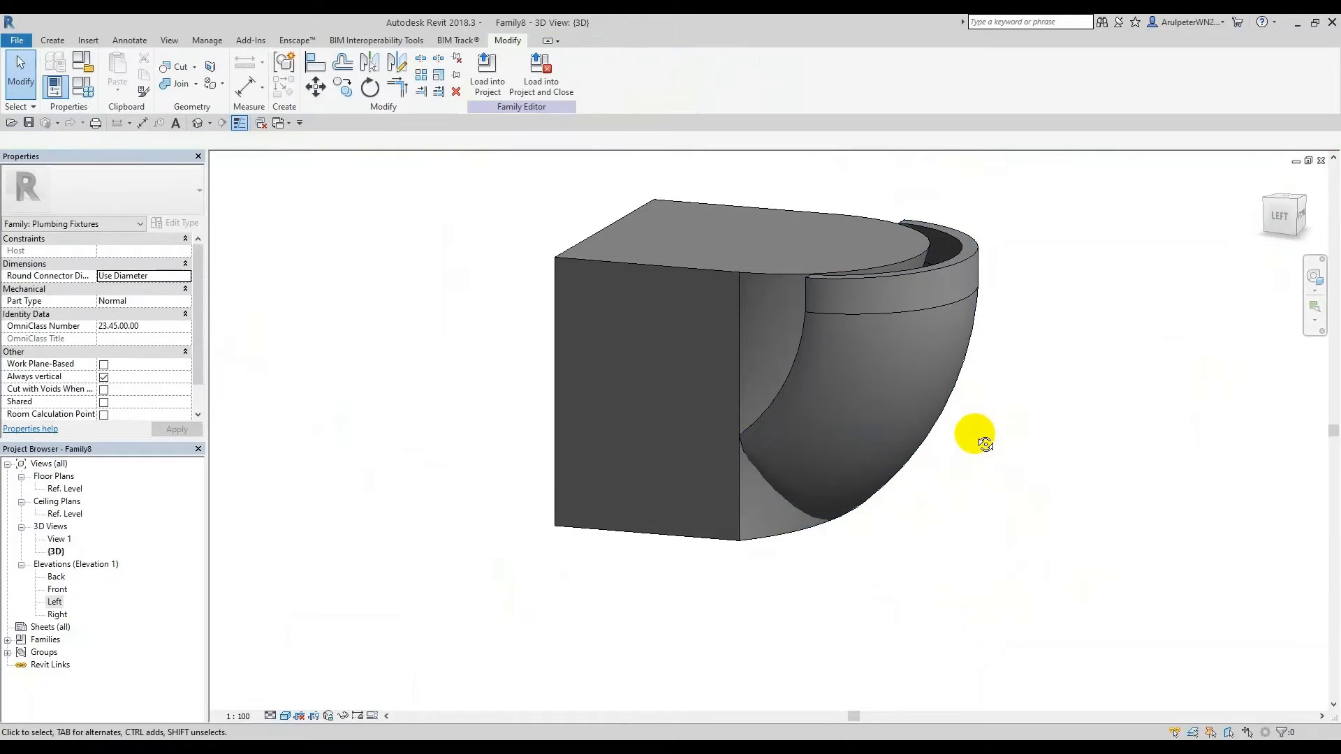
Step: Examine how the bowl sweep overlaps the swept blend body in the shaded 3D view
{"action": "middle_click_drag", "start_coordinate": [974, 434], "coordinate": [1024, 454], "text": "shift"}
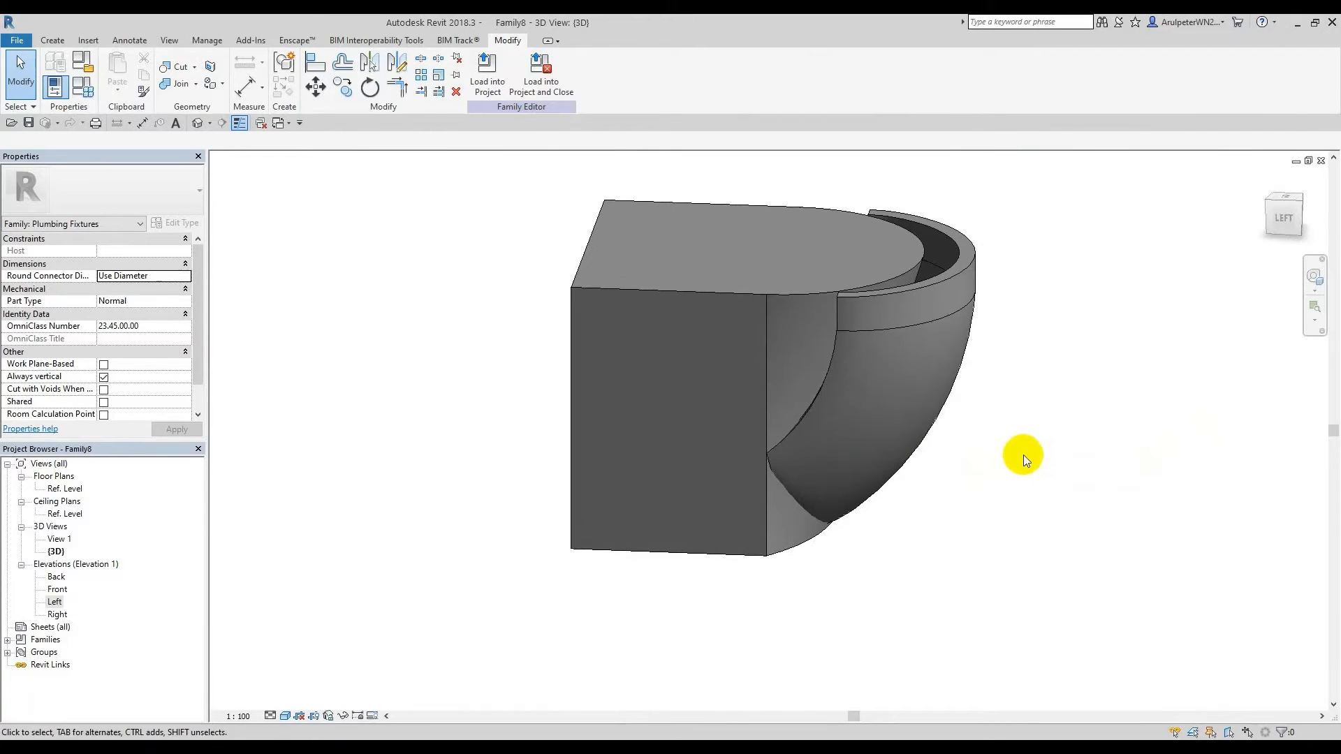
{"action": "scroll", "coordinate": [883, 429], "scroll_direction": "up", "scroll_amount": 3}
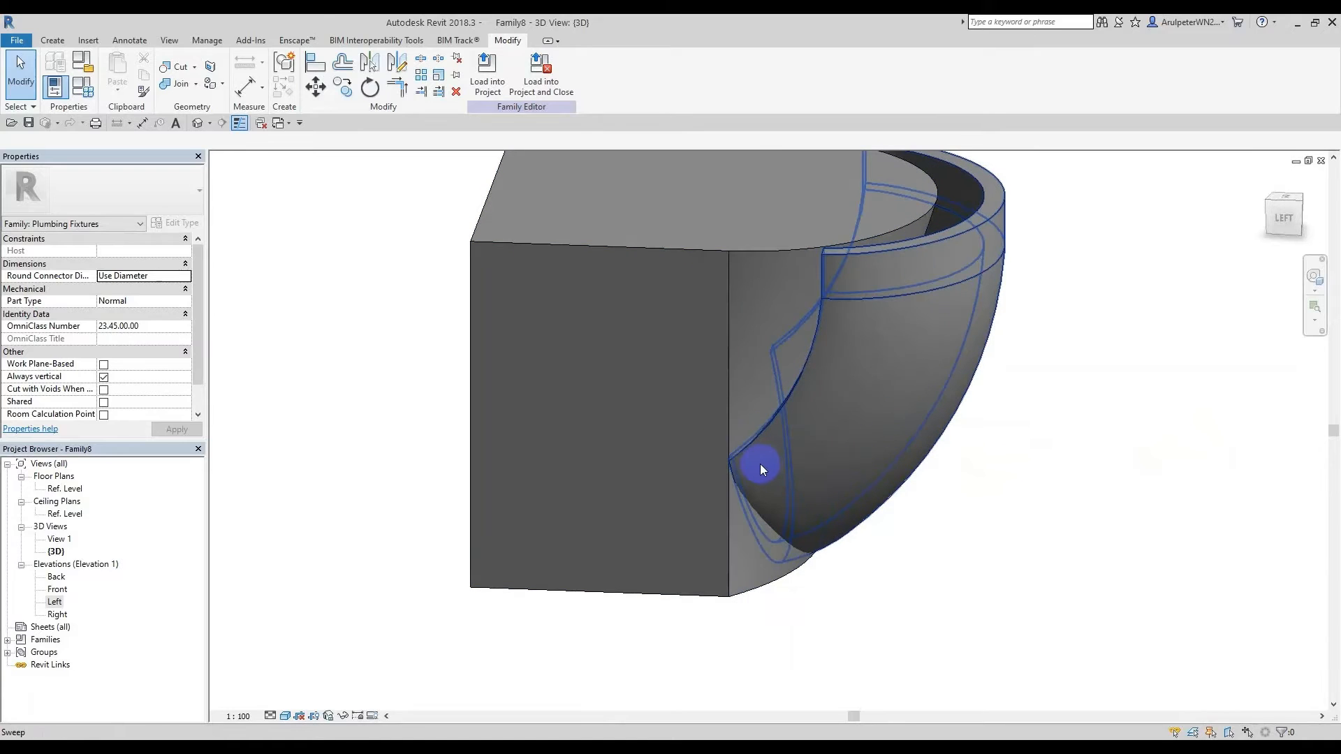
{"action": "left_click", "coordinate": [710, 474]}
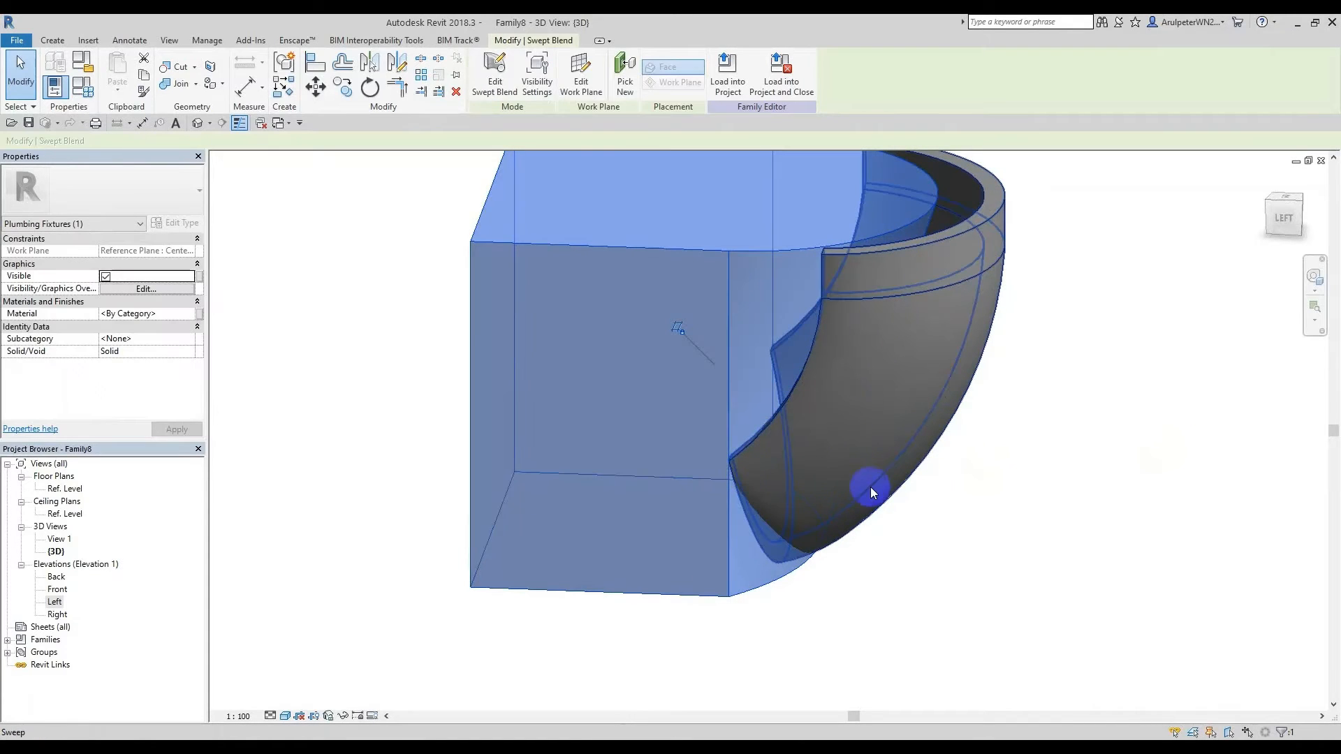
{"action": "middle_click_drag", "start_coordinate": [871, 487], "coordinate": [952, 599], "text": "shift"}
{"action": "key", "text": "Escape"}
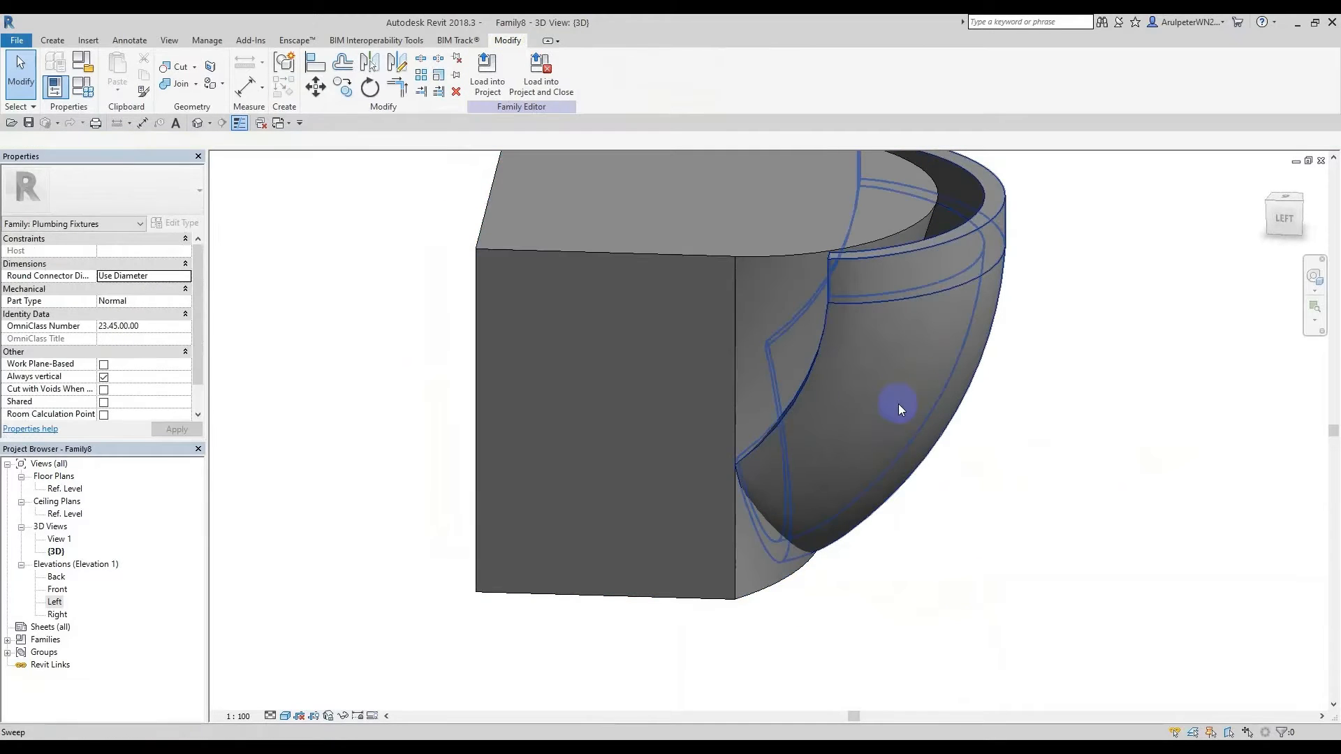
{"action": "left_click", "coordinate": [898, 401]}
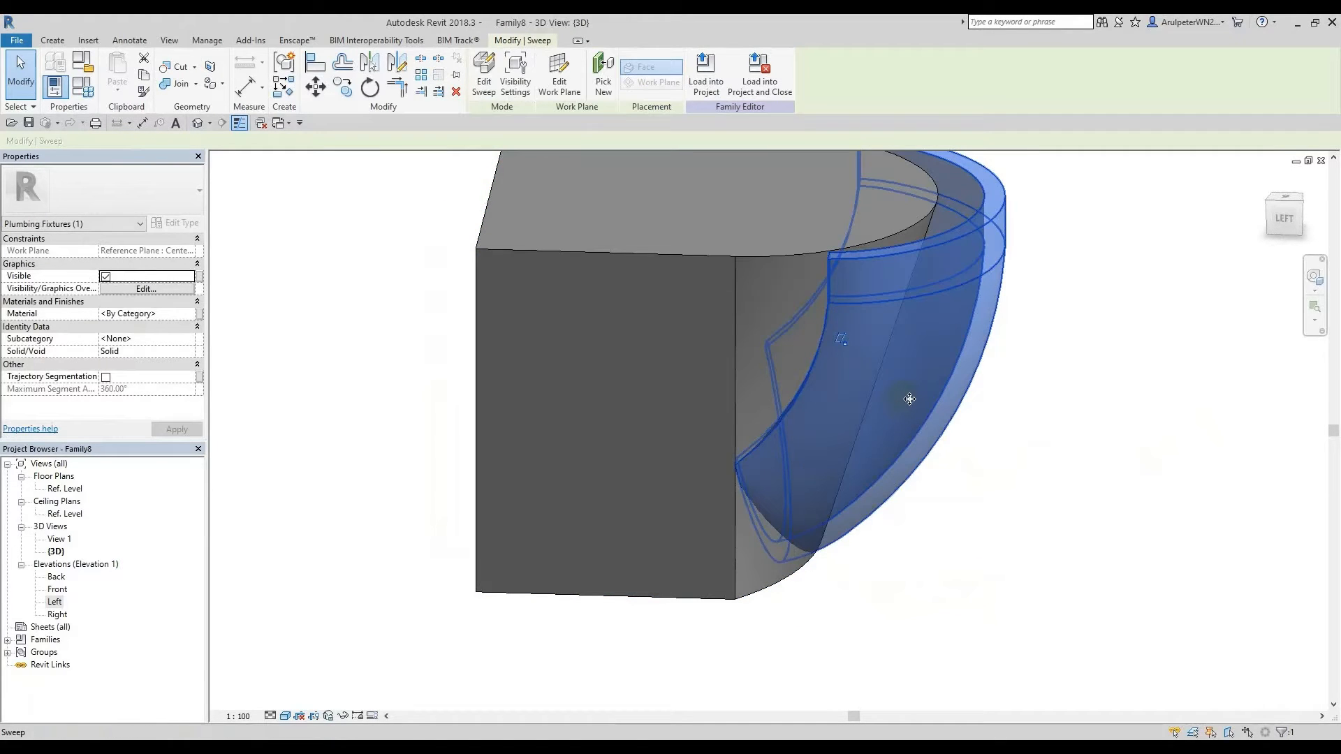
{"action": "left_click", "coordinate": [1282, 217]}
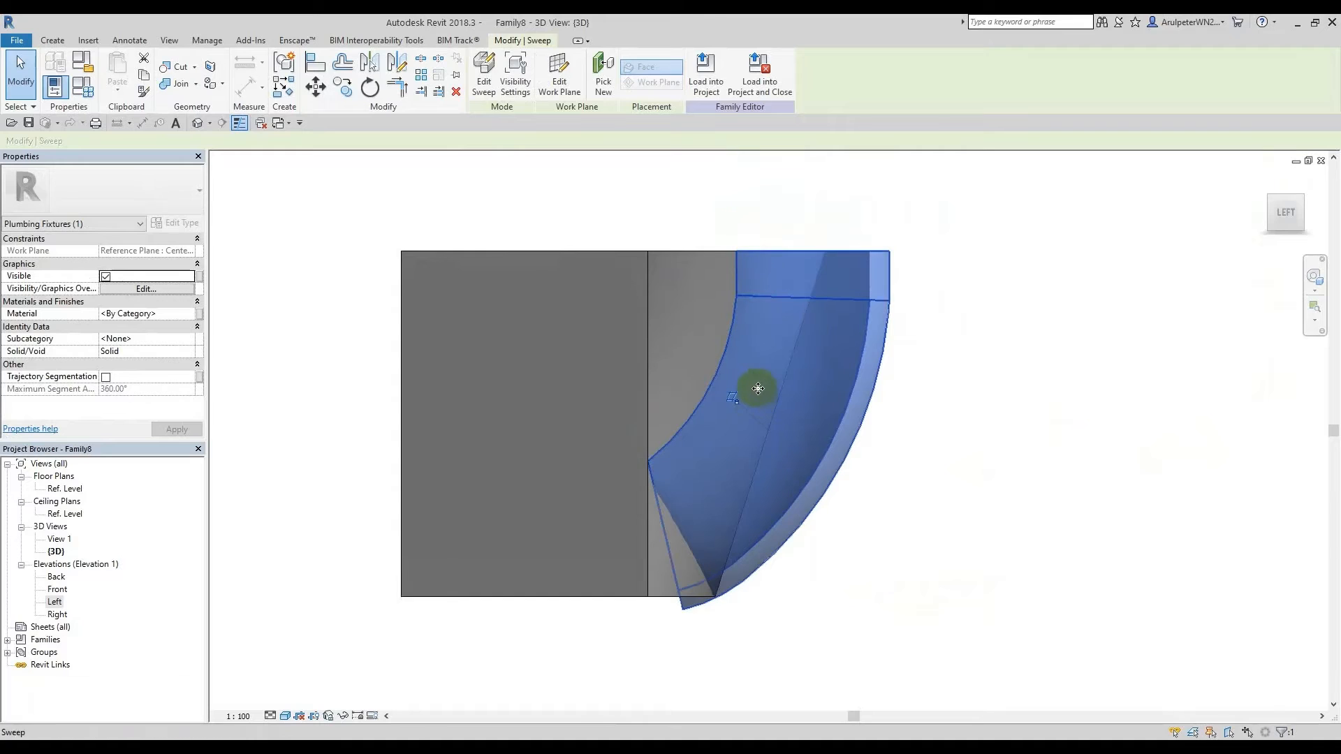
{"action": "middle_click_drag", "start_coordinate": [757, 391], "coordinate": [608, 551], "text": "shift"}
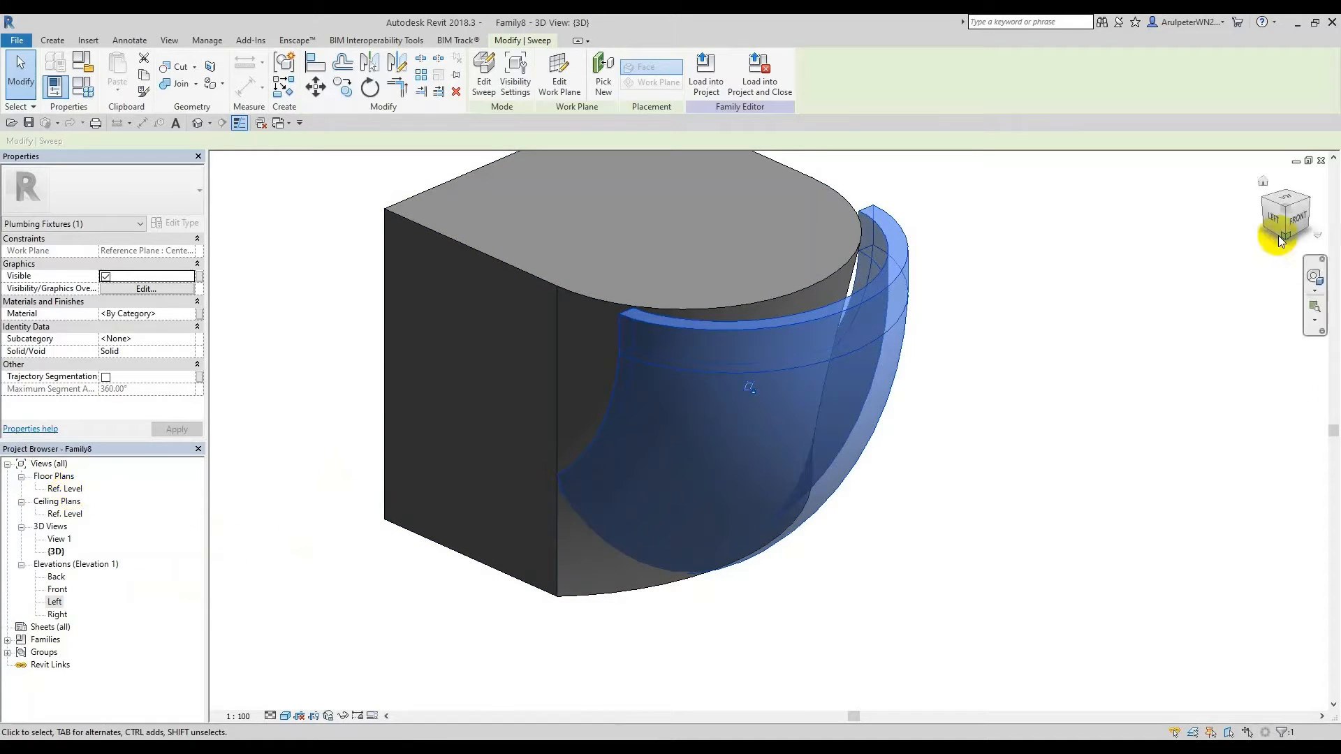
Step: Edit the bowl sweep and open its curved rim profile for sketching in top view
{"action": "left_click", "coordinate": [482, 78]}
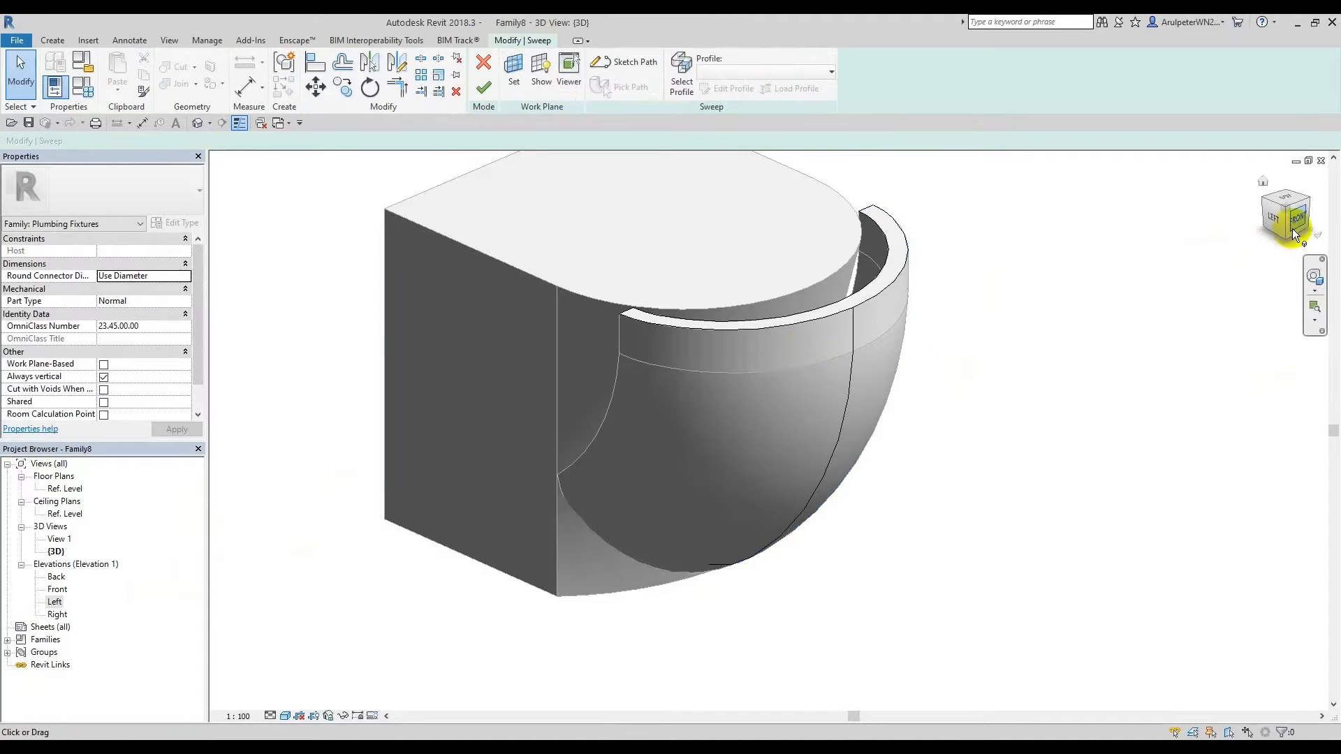
{"action": "left_click", "coordinate": [1300, 209]}
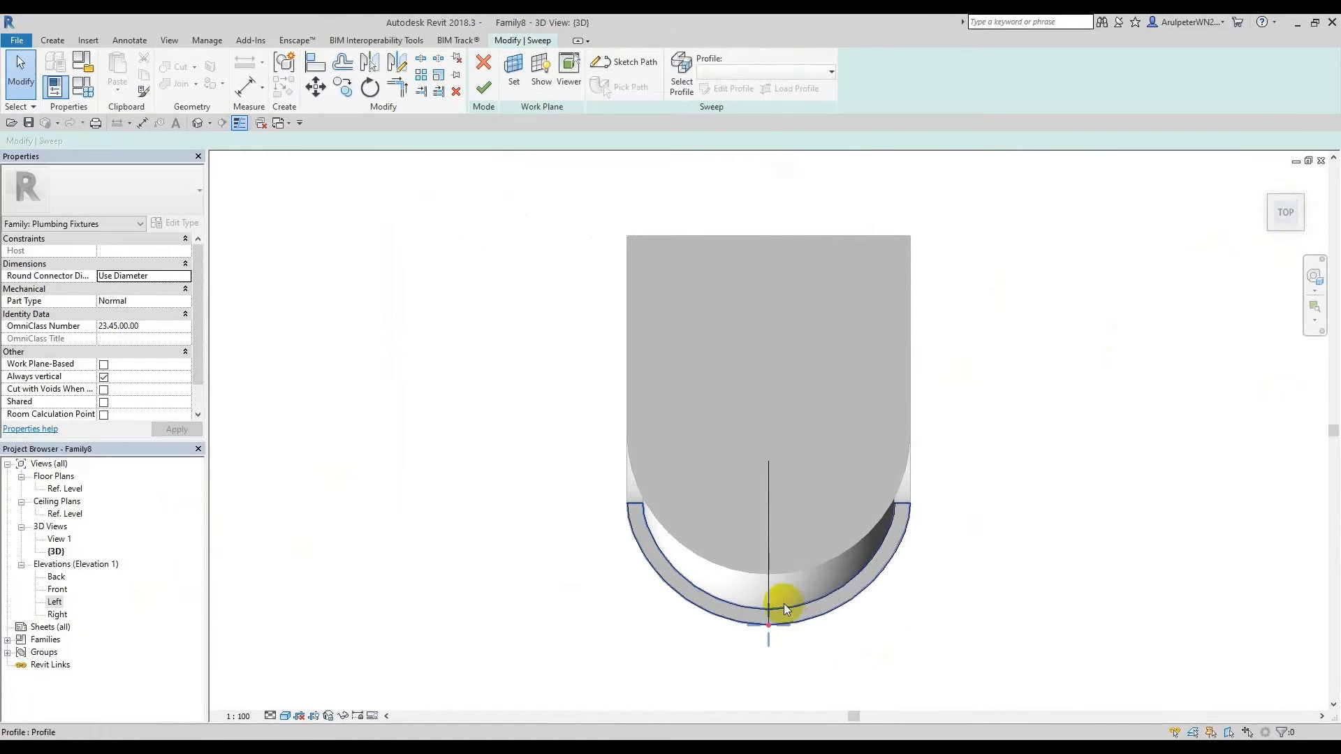
{"action": "double_click", "coordinate": [782, 604]}
{"action": "scroll", "coordinate": [800, 605], "scroll_direction": "up", "scroll_amount": 3}
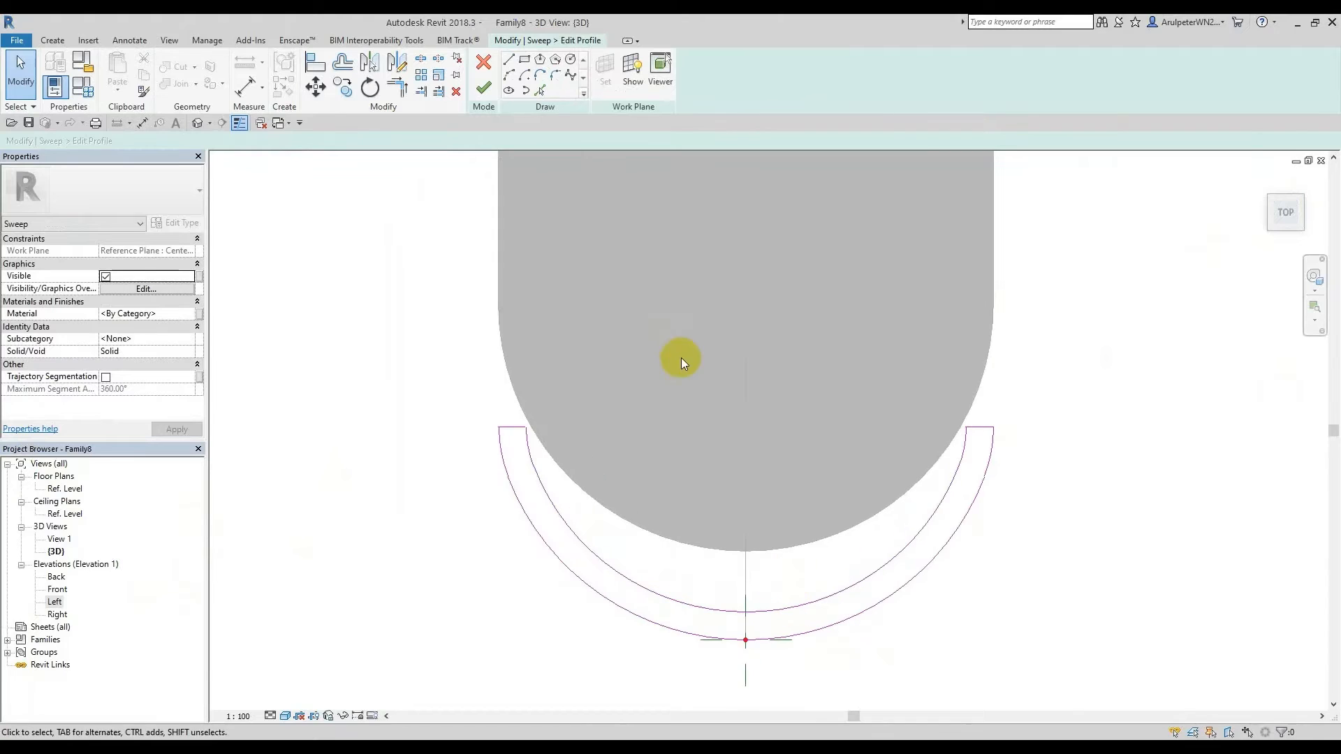
{"action": "scroll", "coordinate": [503, 419], "scroll_direction": "up", "scroll_amount": 2}
Step: Copy the short line closing the left end of the rim profile a distance of 10 straight toward the back
{"action": "left_click", "coordinate": [510, 433]}
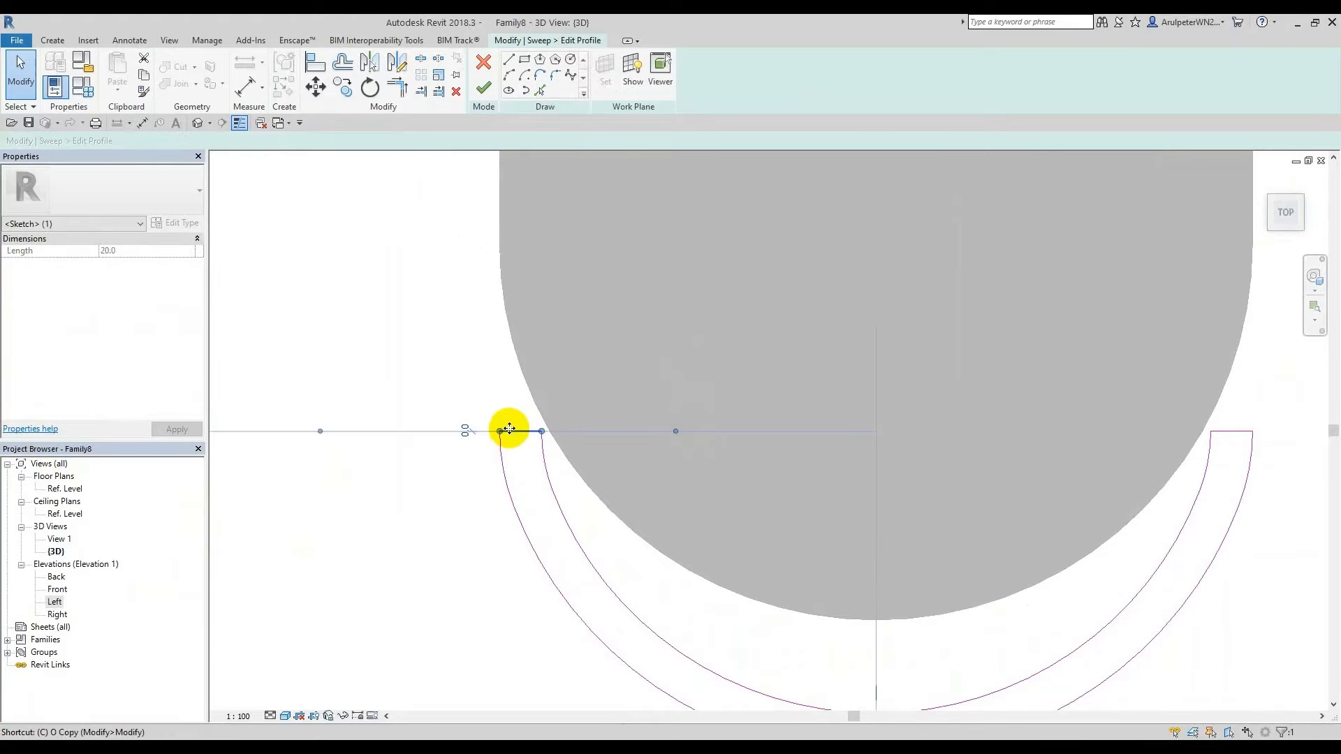
{"action": "key", "text": "m"}
{"action": "key", "text": "v"}
{"action": "left_click", "coordinate": [499, 432]}
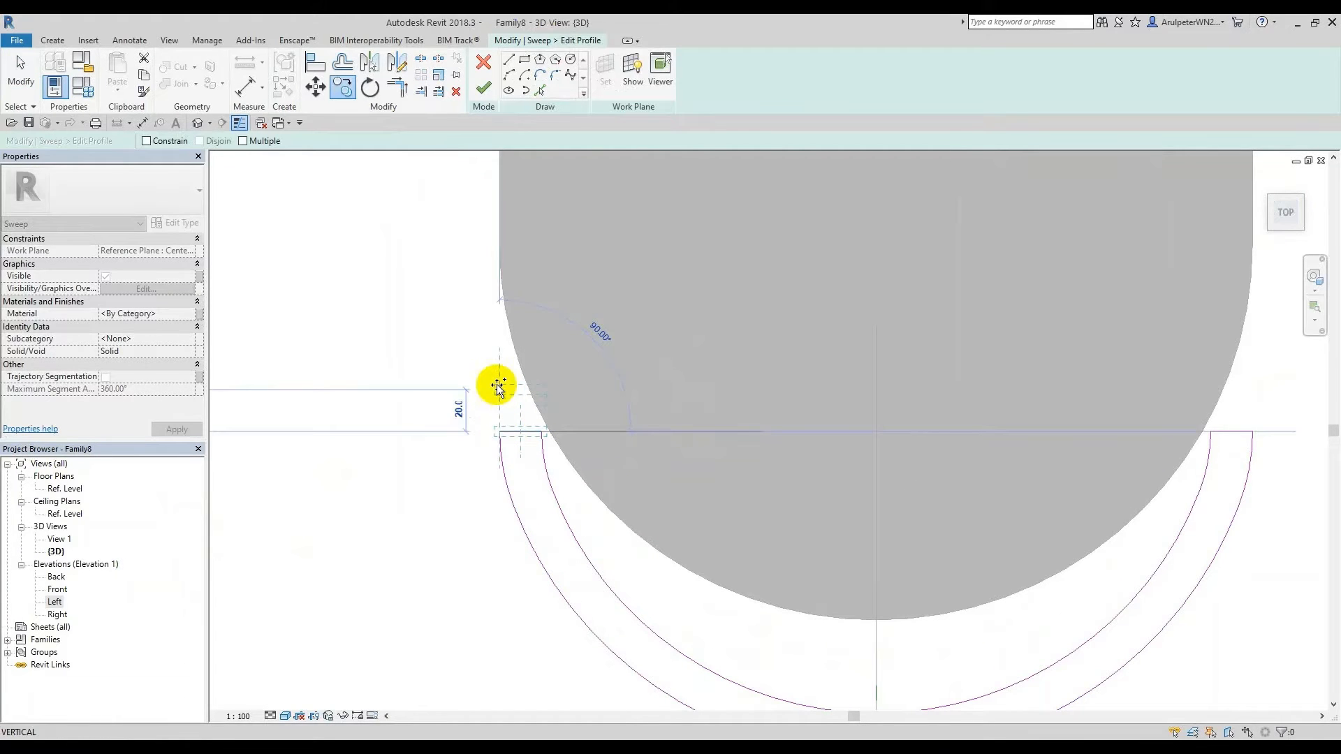
{"action": "type", "text": "10"}
{"action": "key", "text": "Return"}
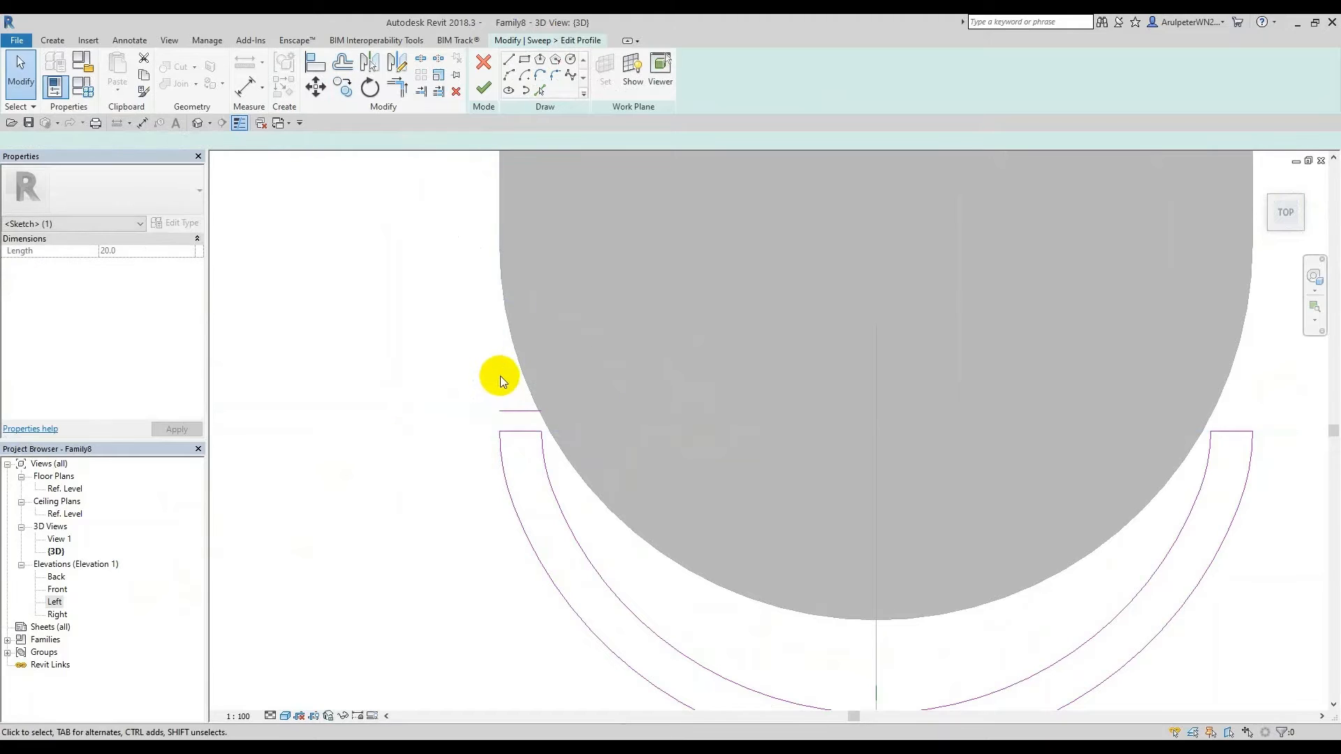
Step: Trim the copied line and the outer arc to a corner at the left end of the rim profile
{"action": "left_click", "coordinate": [500, 377]}
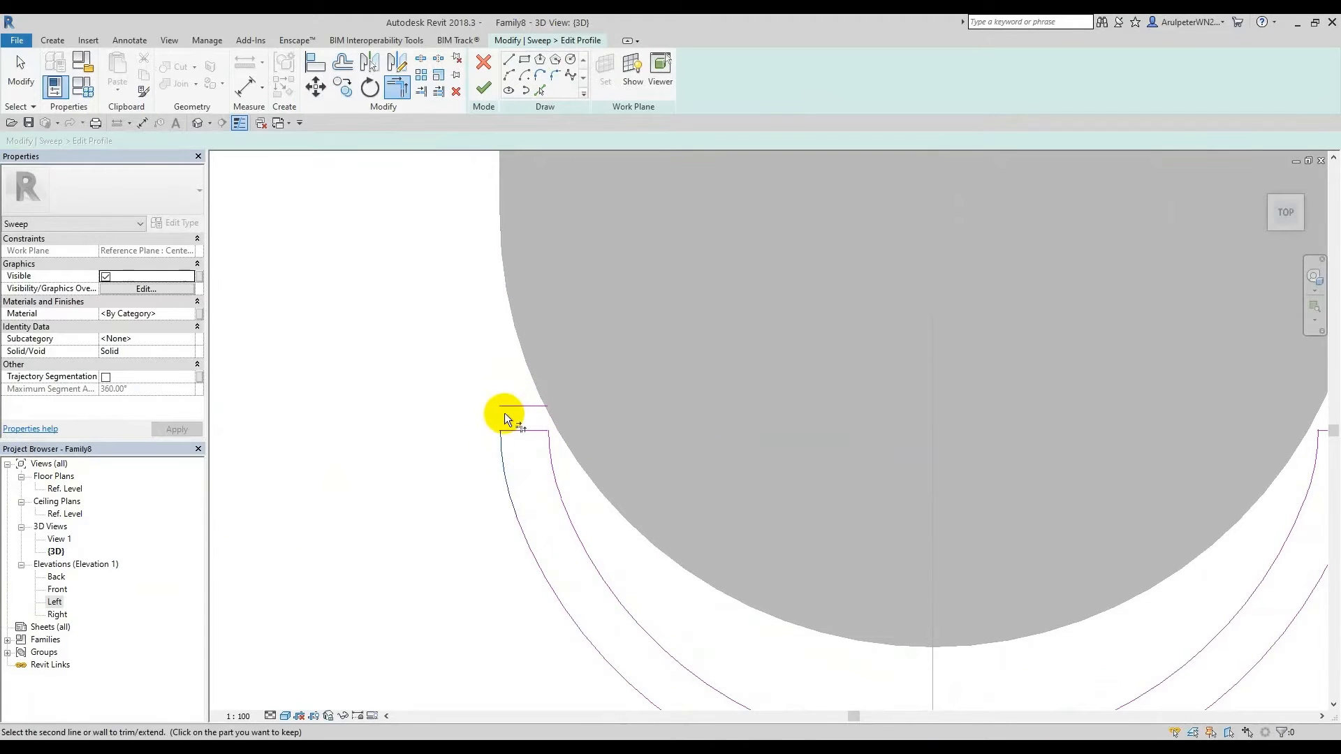
{"action": "left_click", "coordinate": [505, 412]}
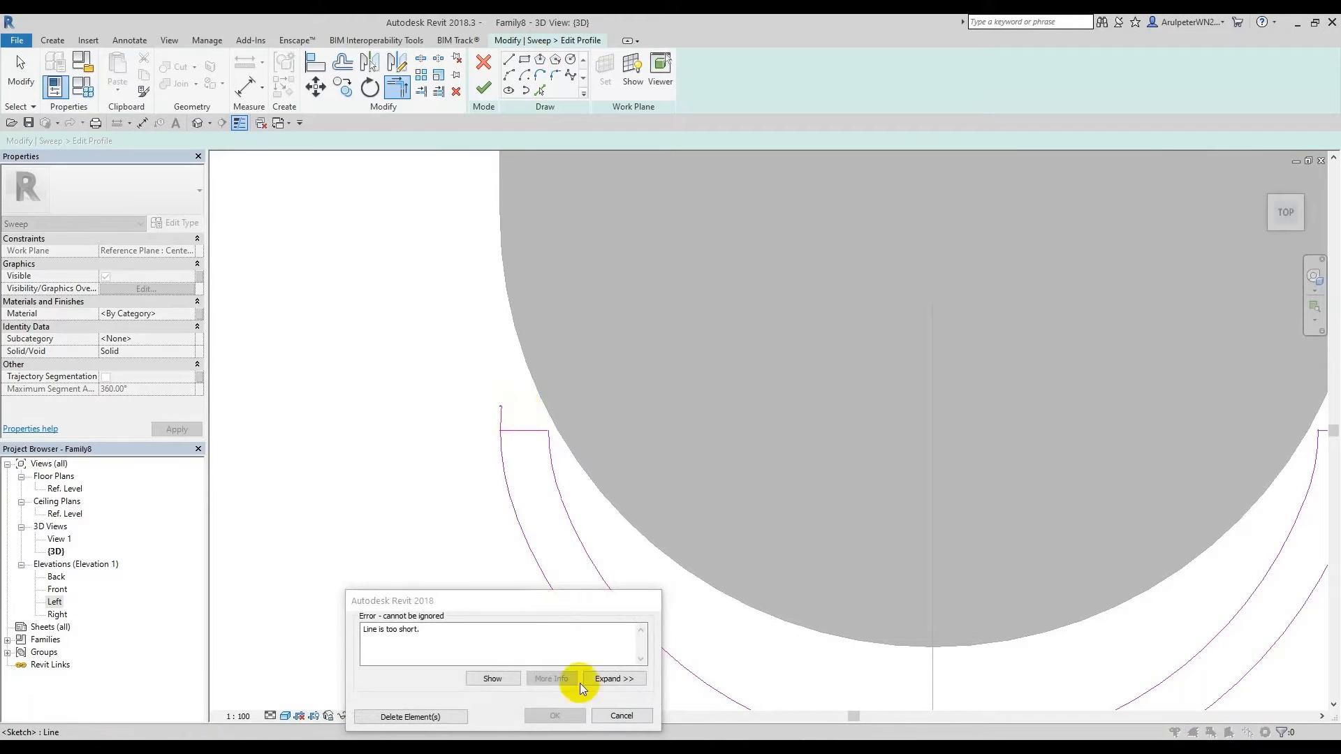
{"action": "left_click", "coordinate": [620, 716]}
{"action": "scroll", "coordinate": [531, 410], "scroll_direction": "up", "scroll_amount": 2}
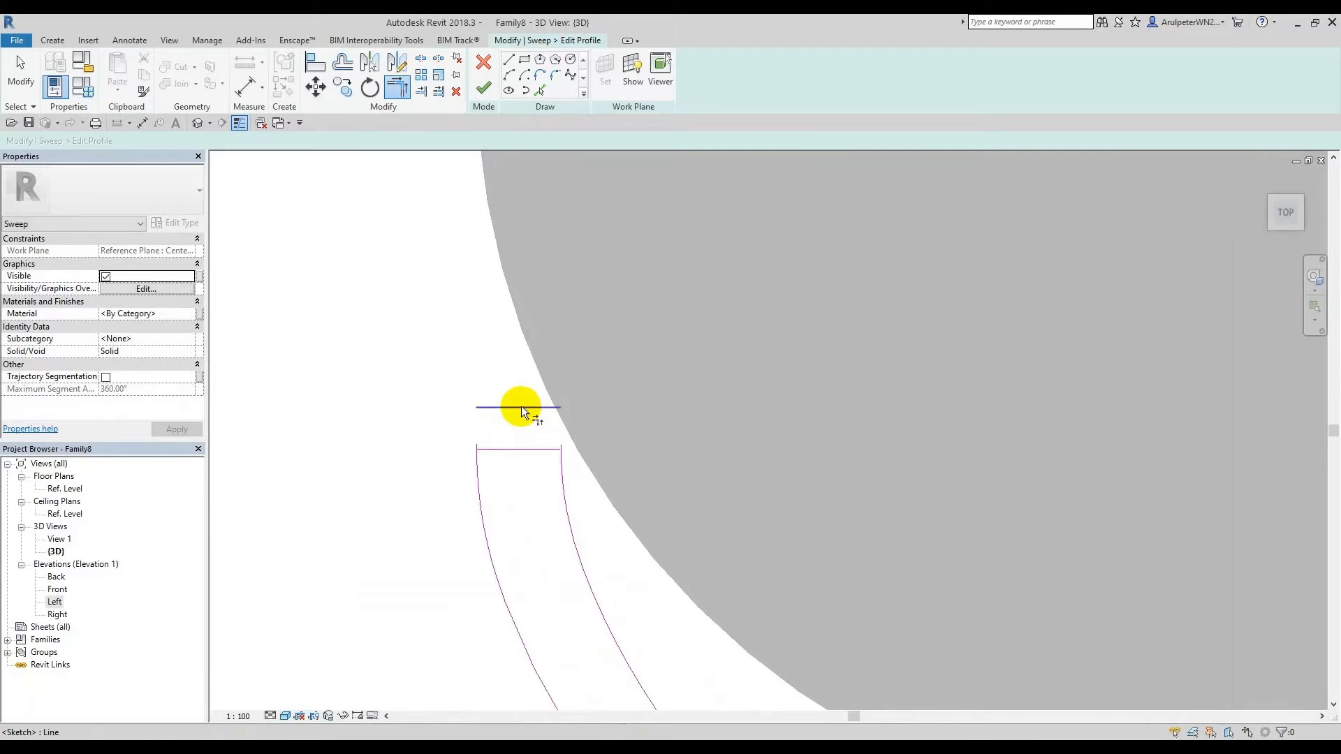
{"action": "left_click", "coordinate": [521, 407]}
{"action": "left_click", "coordinate": [478, 482]}
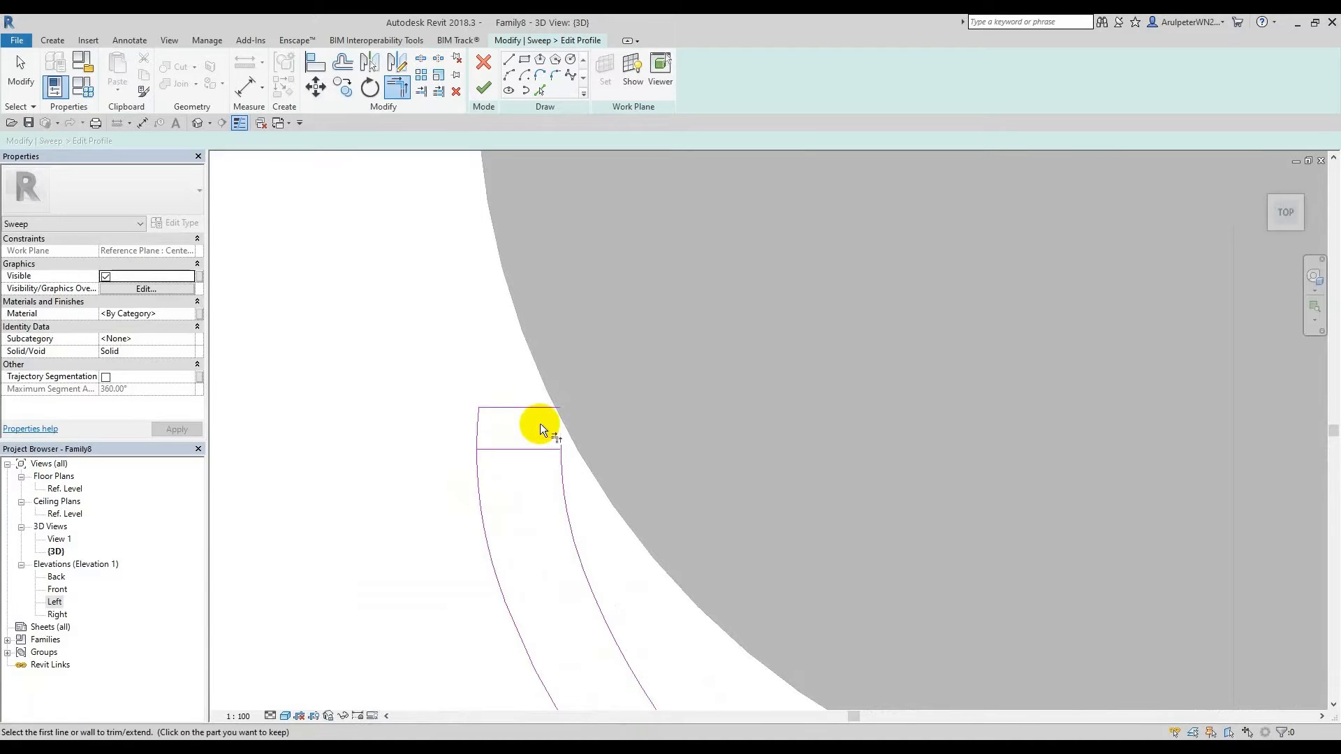
{"action": "scroll", "coordinate": [526, 405], "scroll_direction": "down", "scroll_amount": 7}
{"action": "scroll", "coordinate": [978, 424], "scroll_direction": "up", "scroll_amount": 2}
{"action": "key", "text": "Escape"}
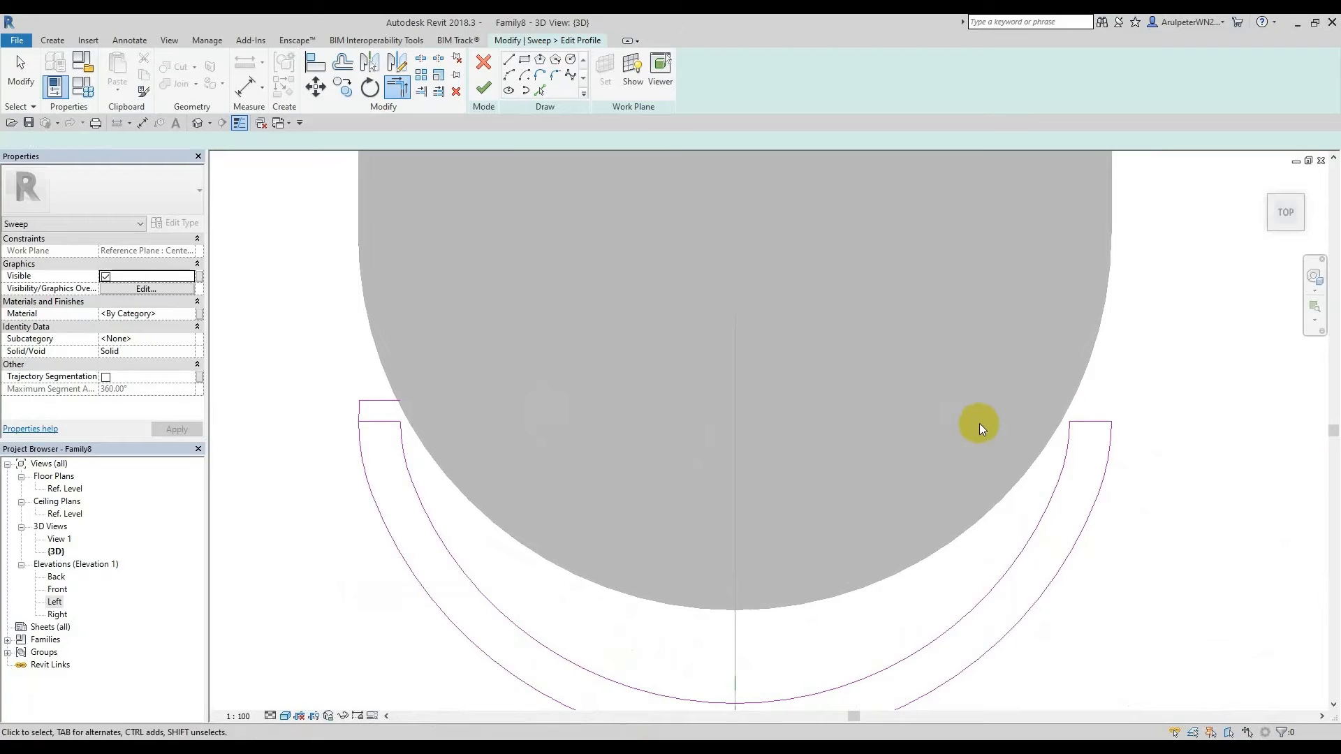
Step: Copy the short line closing the right end of the rim profile a distance of 10 straight toward the back
{"action": "left_click", "coordinate": [1082, 422]}
{"action": "key", "text": "m"}
{"action": "key", "text": "v"}
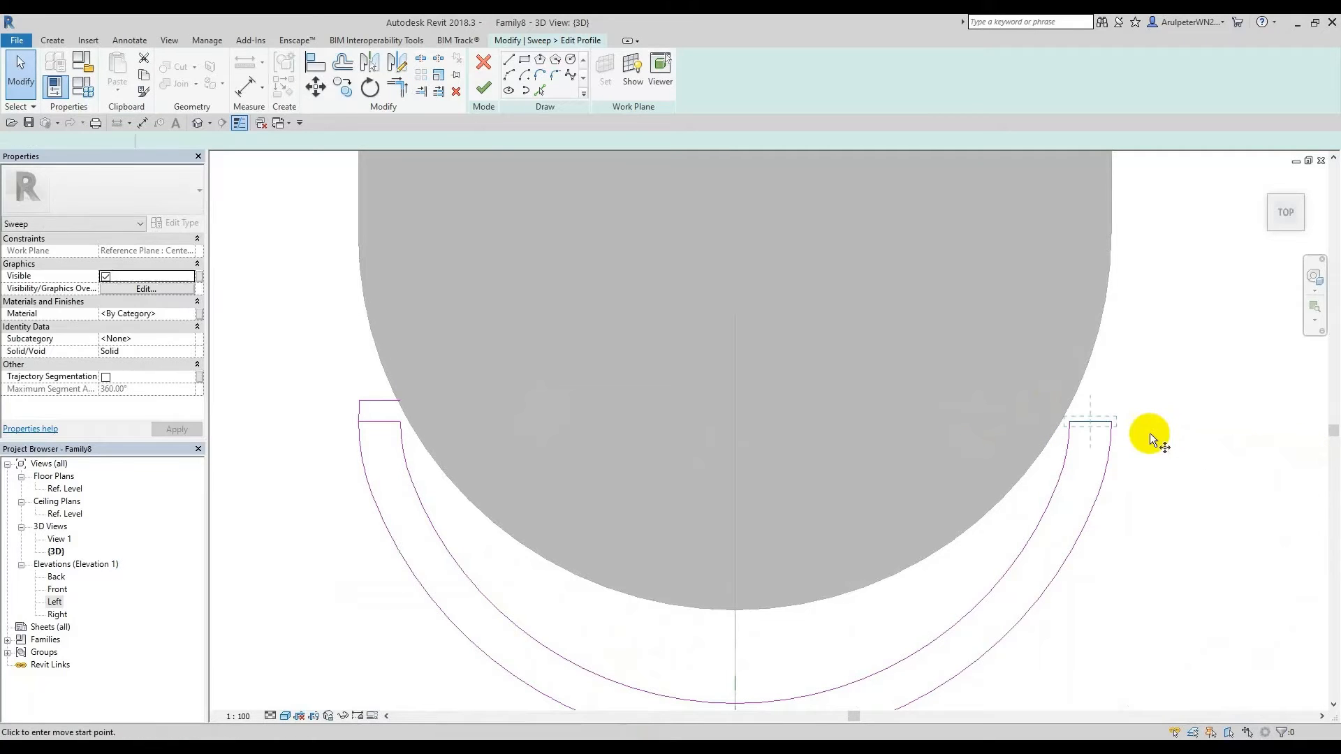
{"action": "key", "text": "c"}
{"action": "key", "text": "o"}
{"action": "left_click", "coordinate": [1110, 422]}
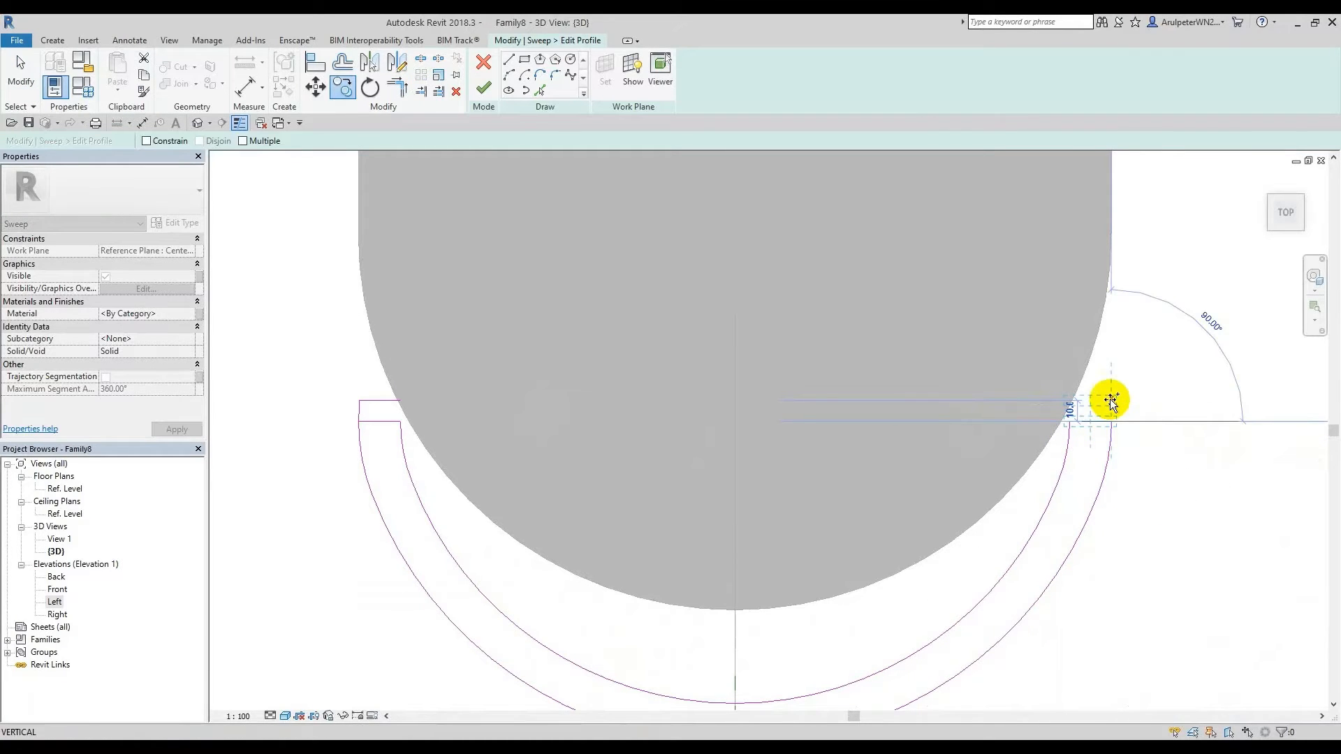
{"action": "key", "text": "Return"}
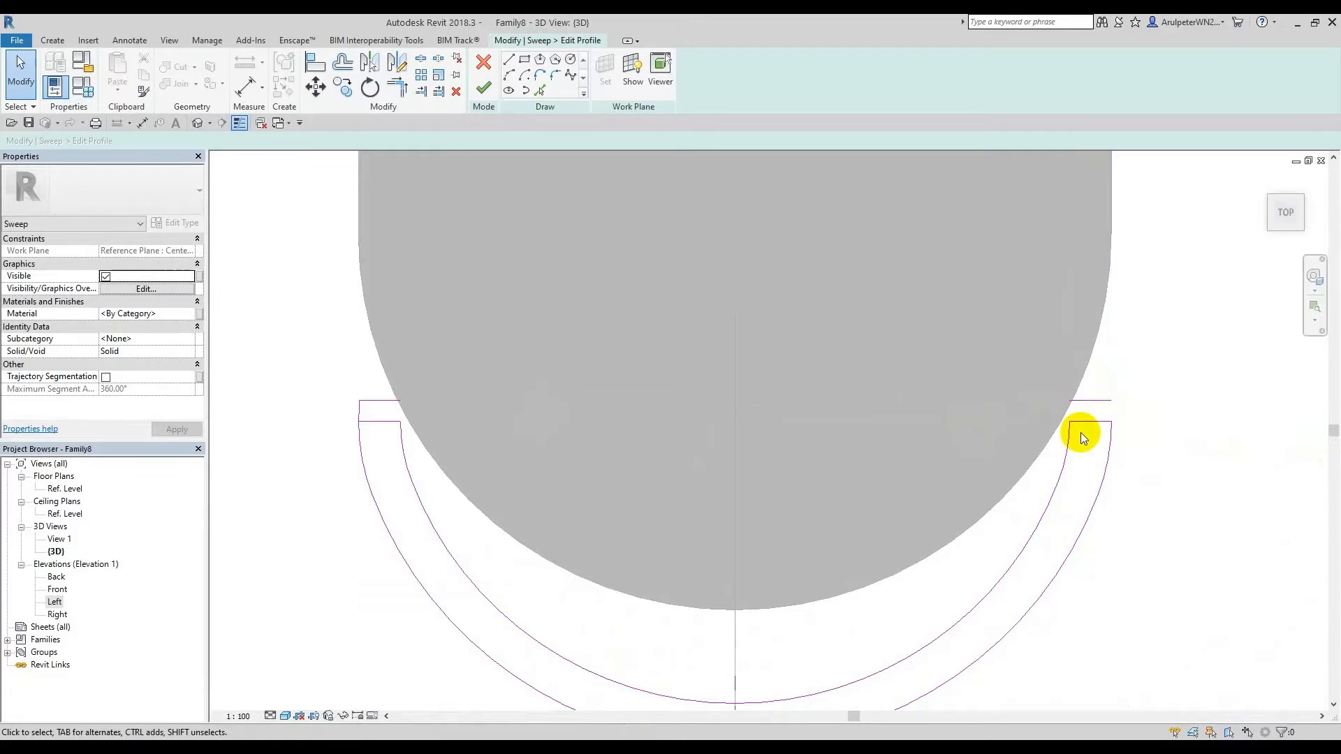
Step: Trim the copied line to both arcs at the profile's right end and delete the two original closing lines
{"action": "key", "text": "t"}
{"action": "key", "text": "r"}
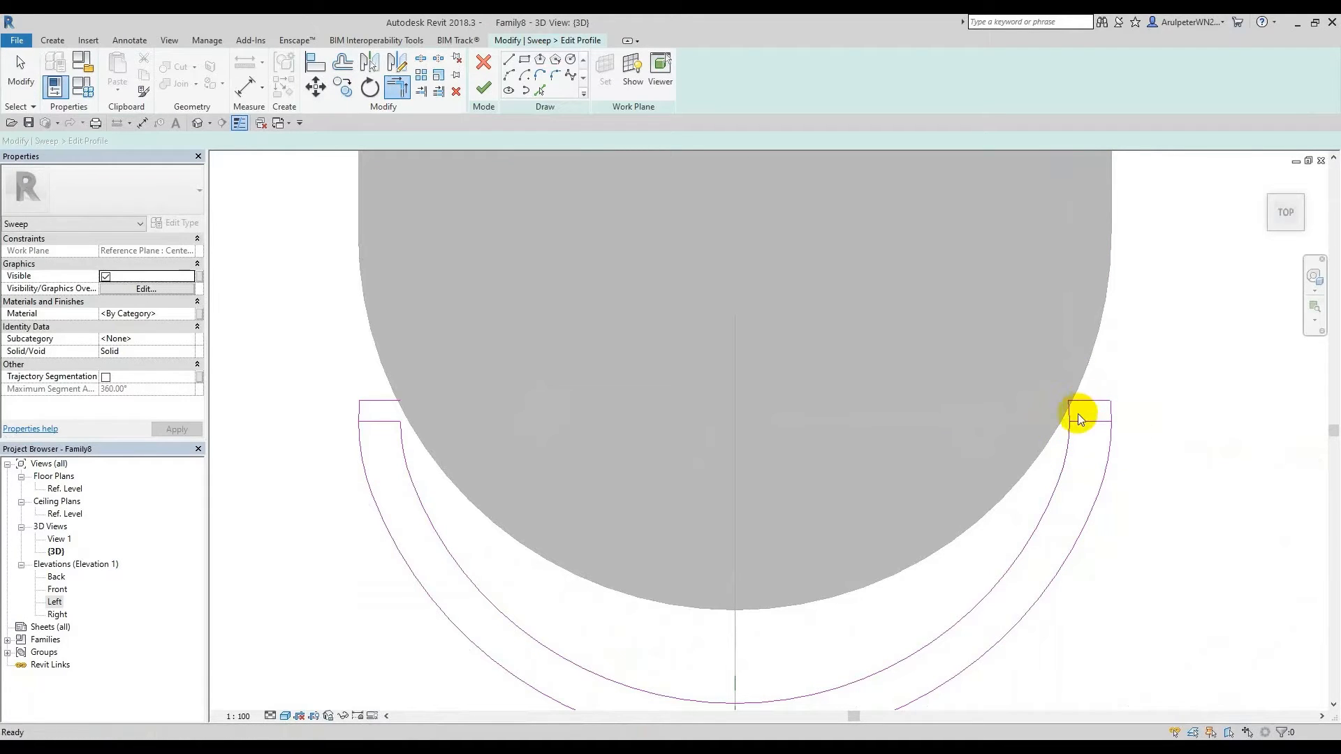
{"action": "key", "text": "Escape"}
{"action": "left_click", "coordinate": [1079, 421]}
{"action": "key", "text": "Delete"}
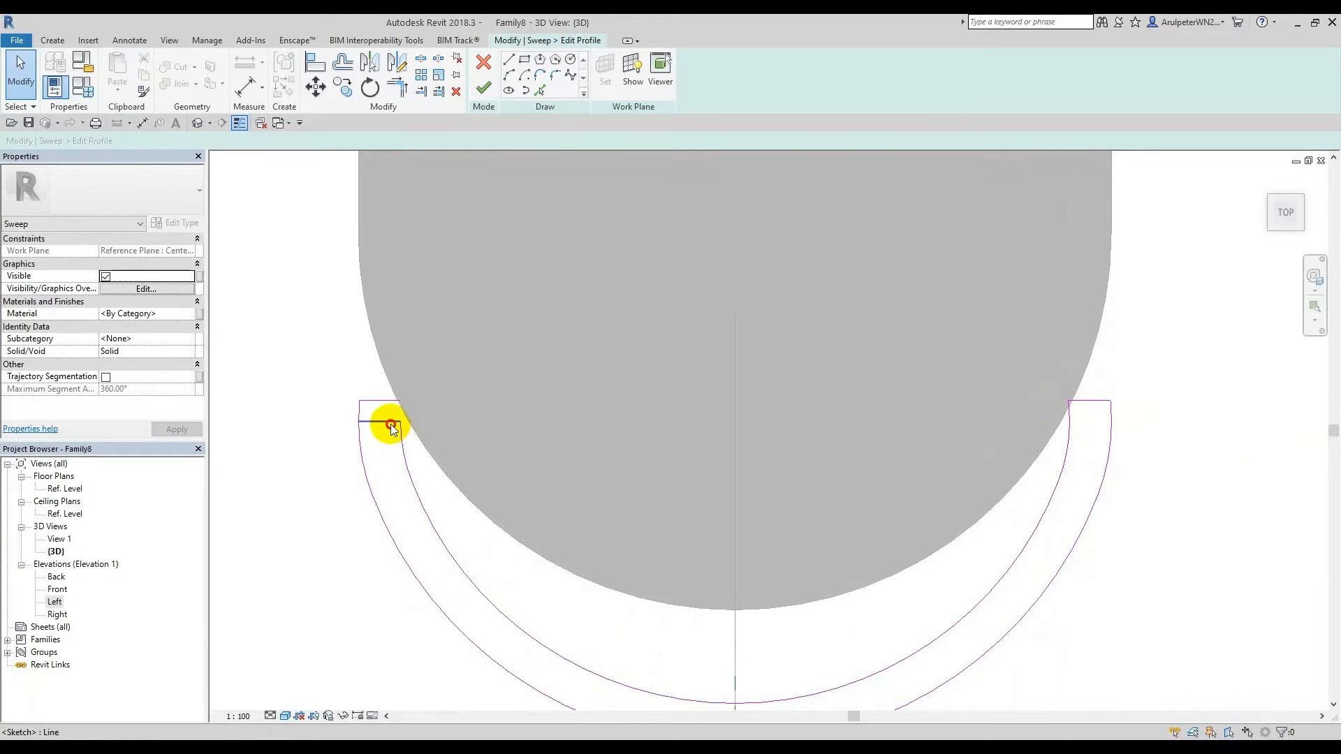
{"action": "left_click", "coordinate": [391, 422]}
{"action": "key", "text": "Delete"}
Step: Trim the left end's closing line and the inner arc to a corner
{"action": "key", "text": "t"}
{"action": "key", "text": "r"}
{"action": "left_click", "coordinate": [381, 401]}
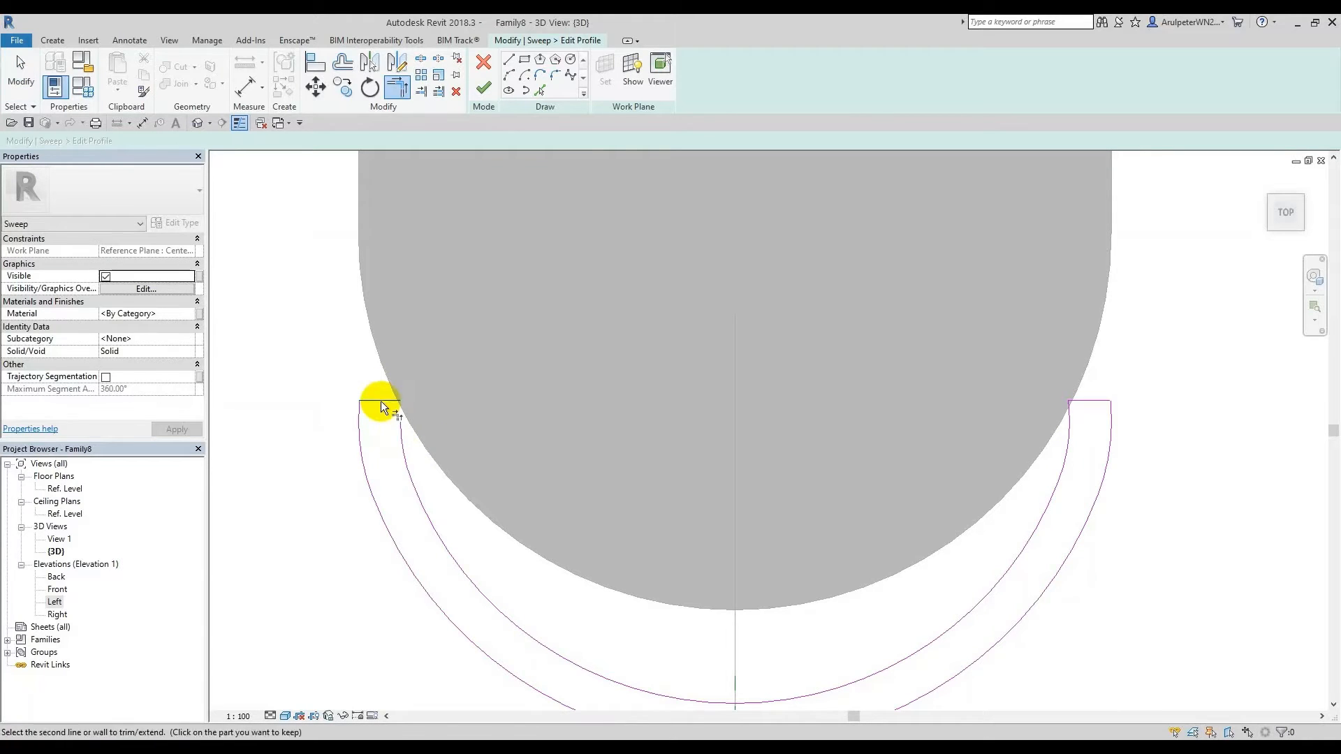
{"action": "left_click", "coordinate": [405, 445]}
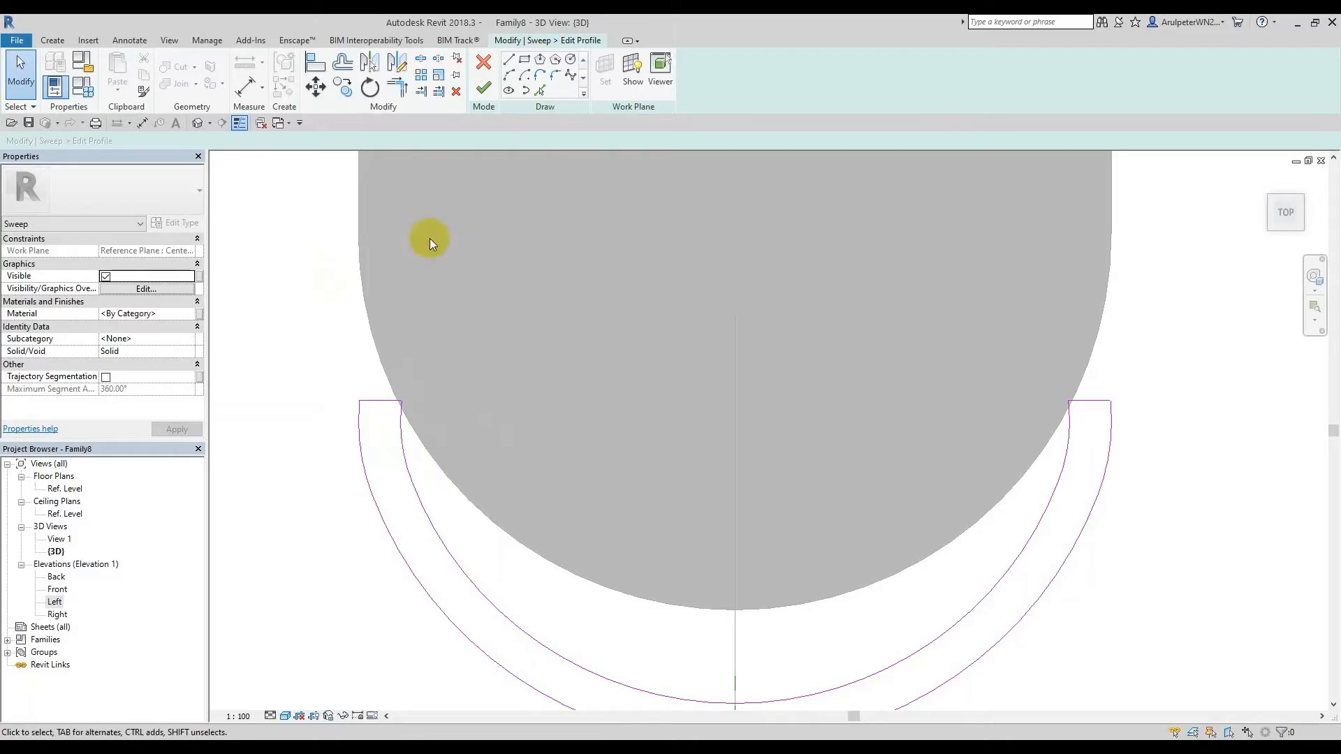
Step: Offset copies of the rim profile's inner arcs 10 further inward
{"action": "left_click", "coordinate": [342, 62]}
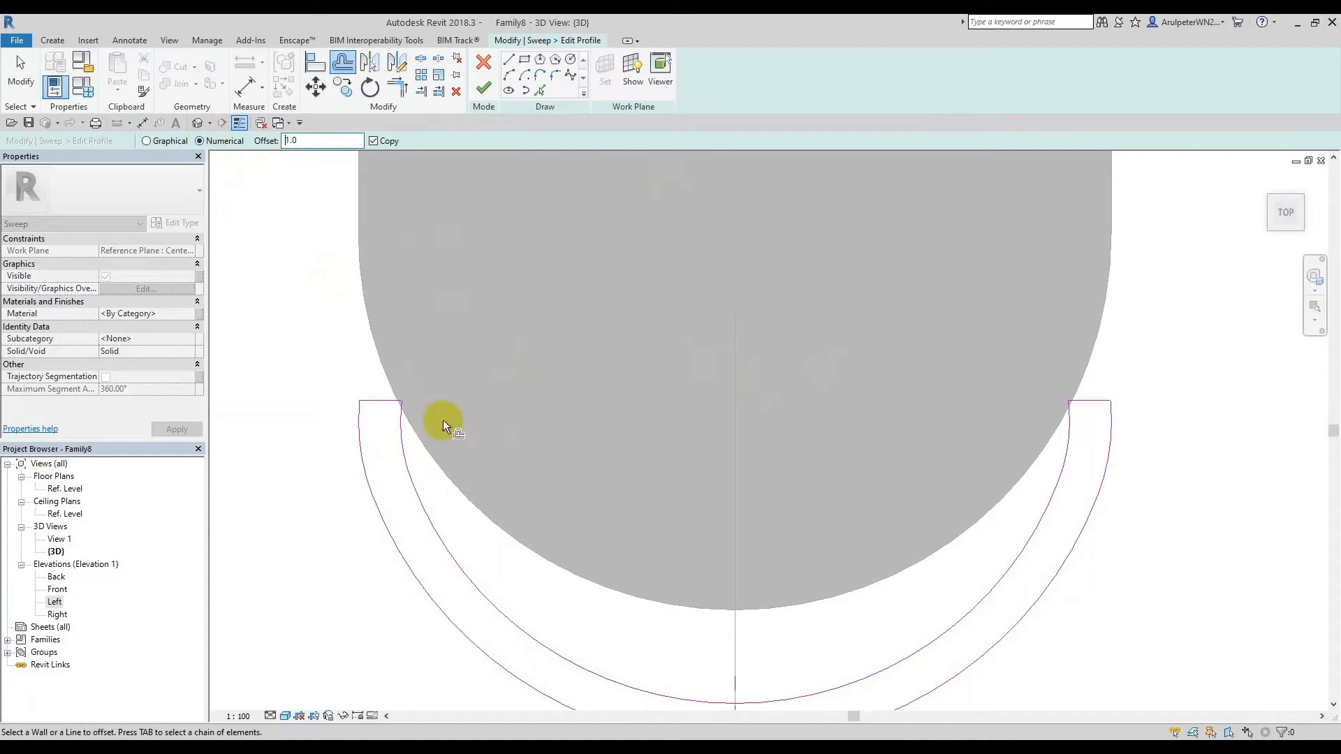
{"action": "left_click_drag", "start_coordinate": [314, 141], "coordinate": [233, 127]}
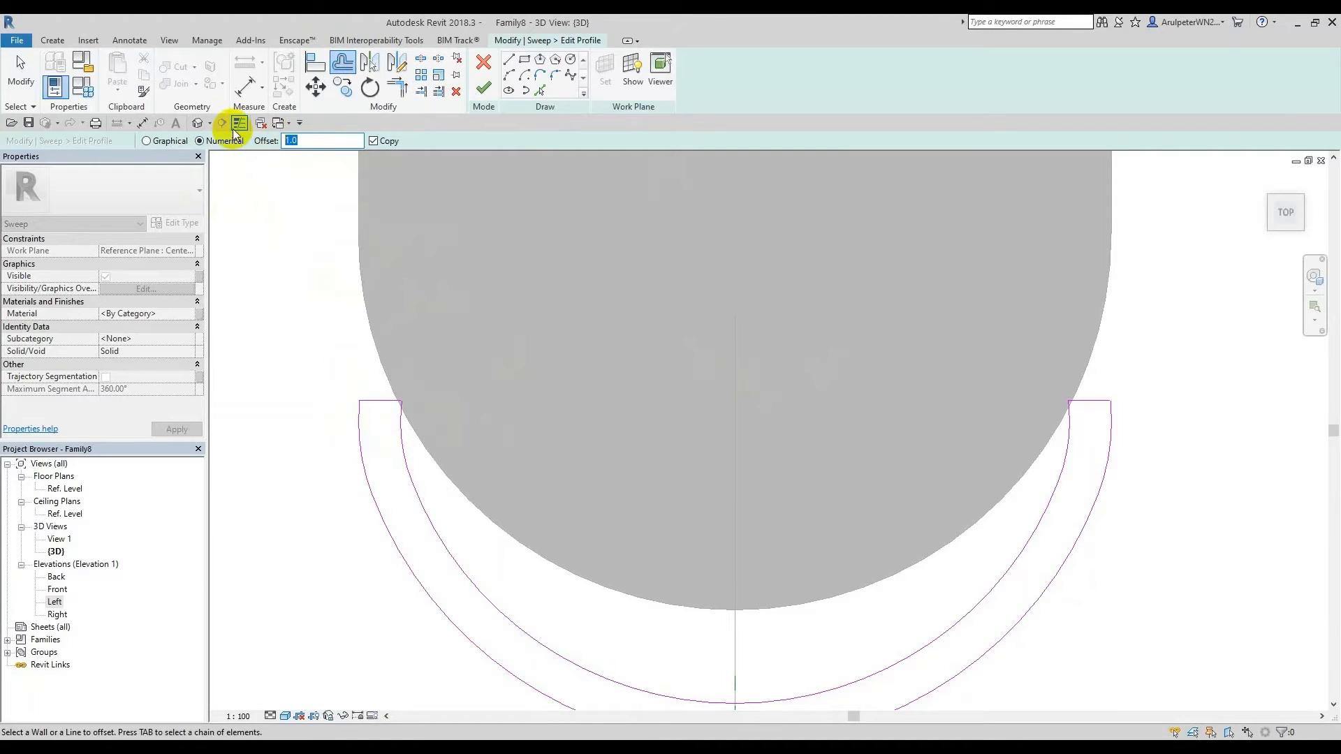
{"action": "type", "text": "10"}
{"action": "key", "text": "Return"}
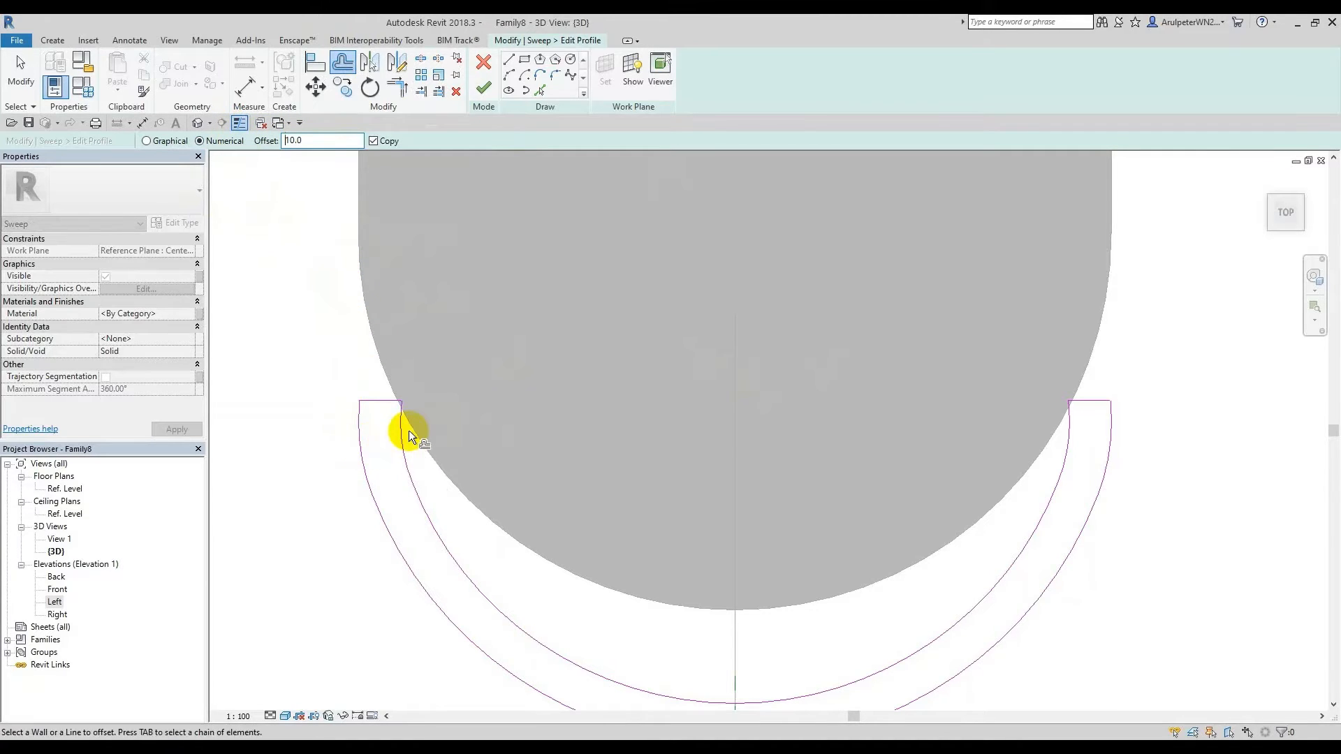
{"action": "left_click", "coordinate": [444, 550]}
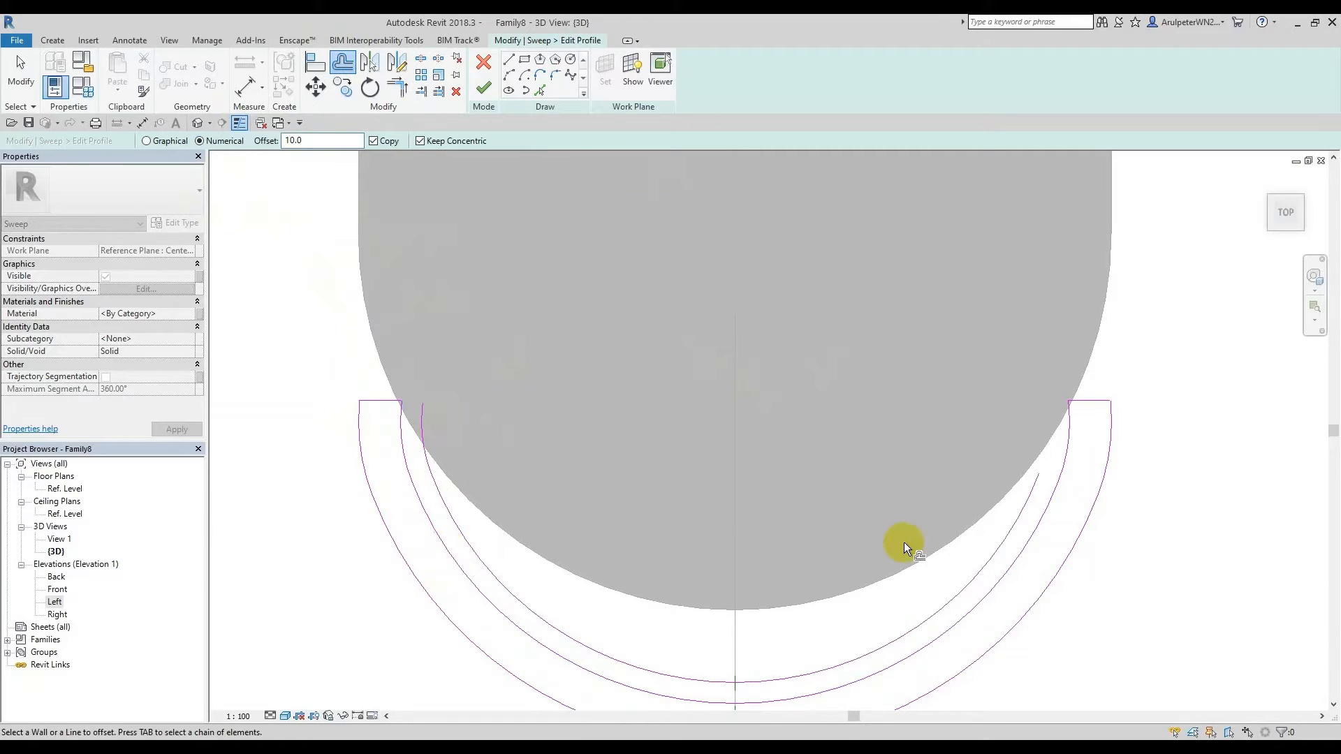
{"action": "key", "text": "Escape"}
Step: Delete the three original inner arcs of the rim profile
{"action": "left_click", "coordinate": [1071, 423]}
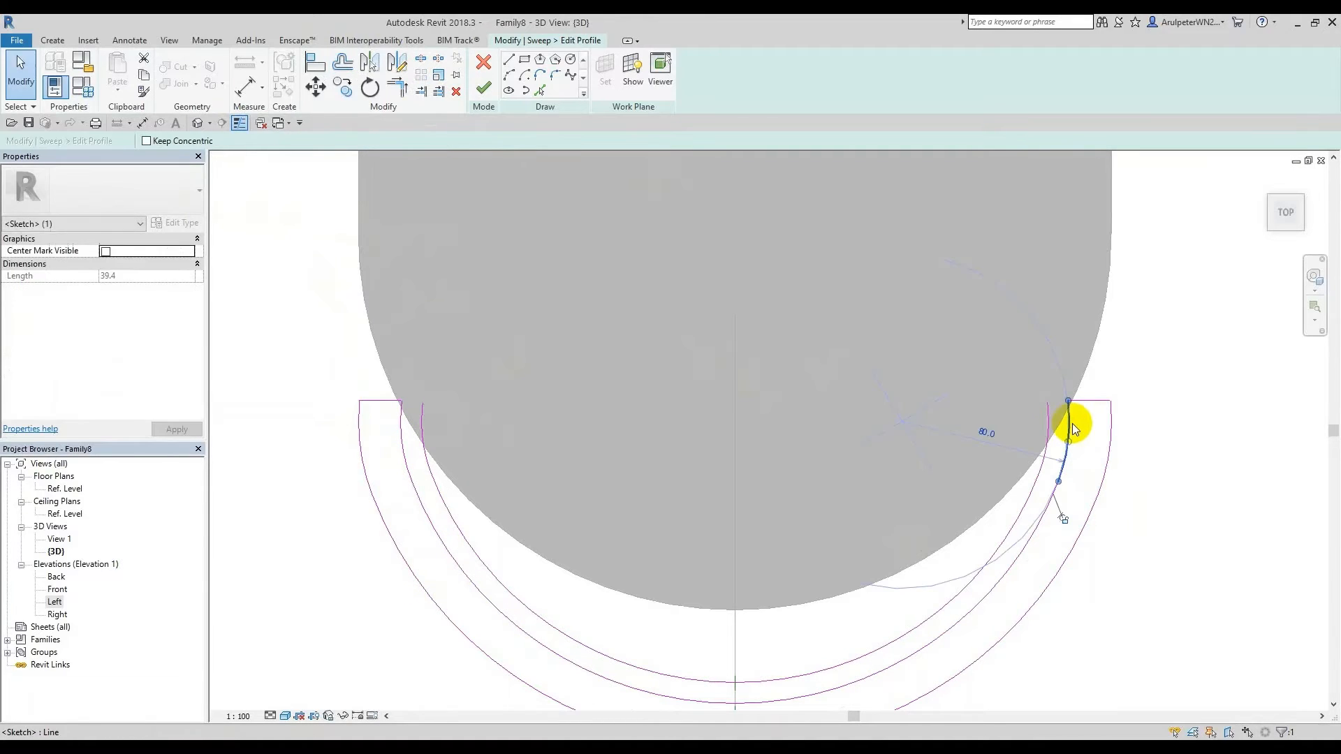
{"action": "key", "text": "Delete"}
{"action": "left_click", "coordinate": [402, 422]}
{"action": "key", "text": "Delete"}
{"action": "left_click", "coordinate": [436, 534]}
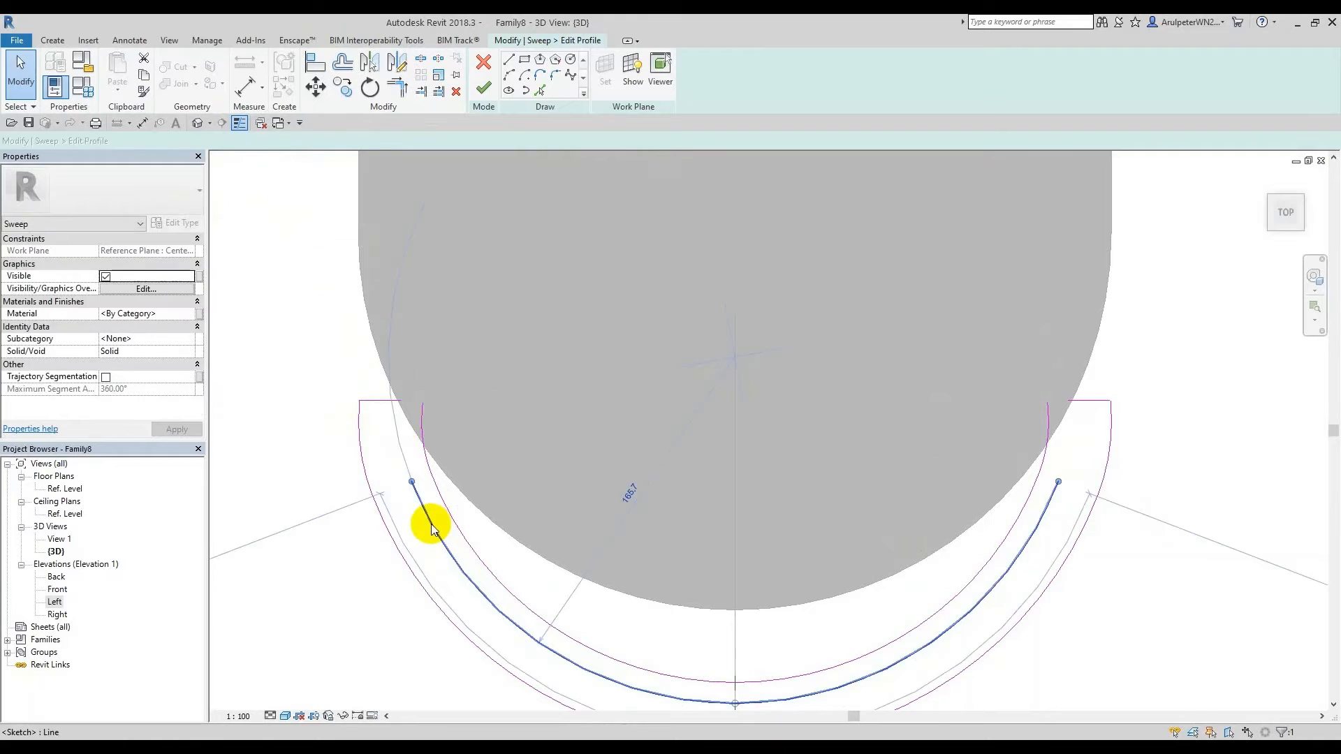
{"action": "key", "text": "Delete"}
Step: Join the closing lines at the rim profile's ends to the offset inner arcs with Trim/Extend to Corner
{"action": "key", "text": "t"}
{"action": "key", "text": "r"}
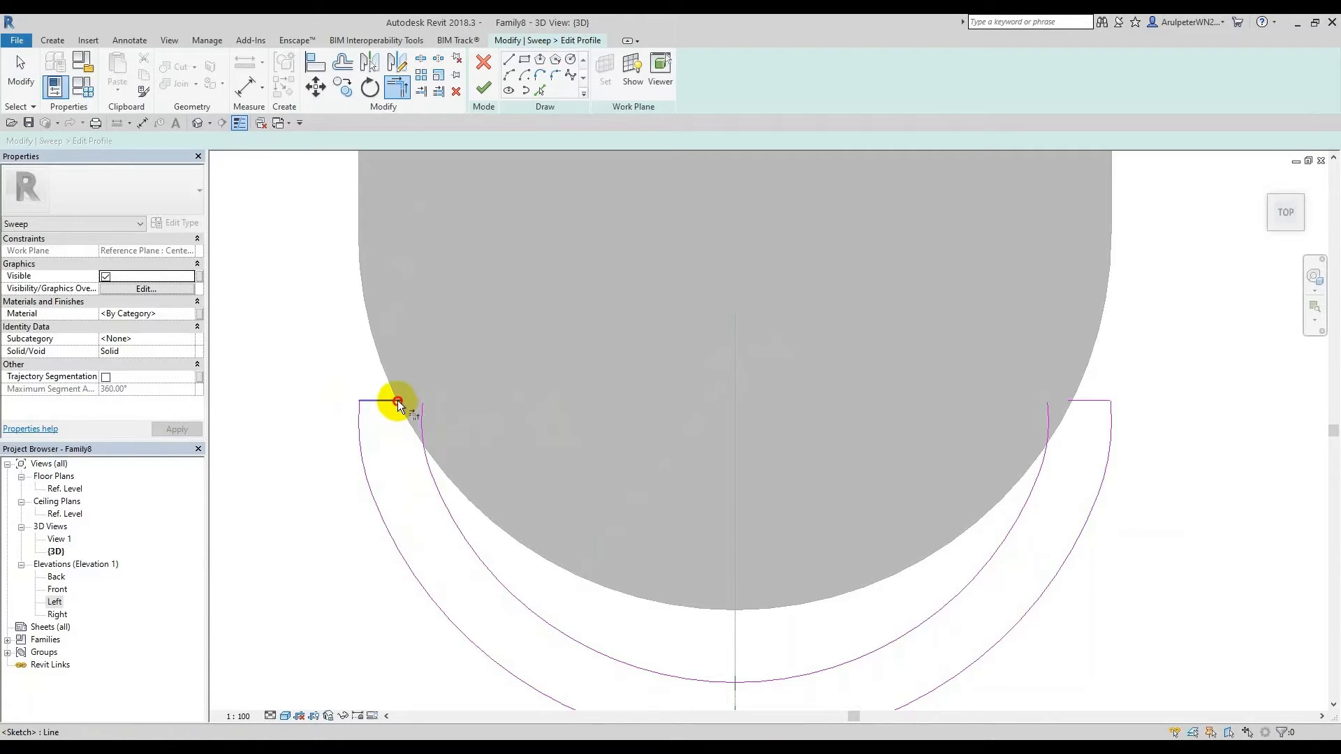
{"action": "left_click", "coordinate": [398, 402]}
{"action": "left_click", "coordinate": [422, 423]}
{"action": "key", "text": "Escape"}
Step: Finish the rim profile sketch and try to complete the bowl sweep with the thicker profile
{"action": "scroll", "coordinate": [605, 389], "scroll_direction": "down", "scroll_amount": 3}
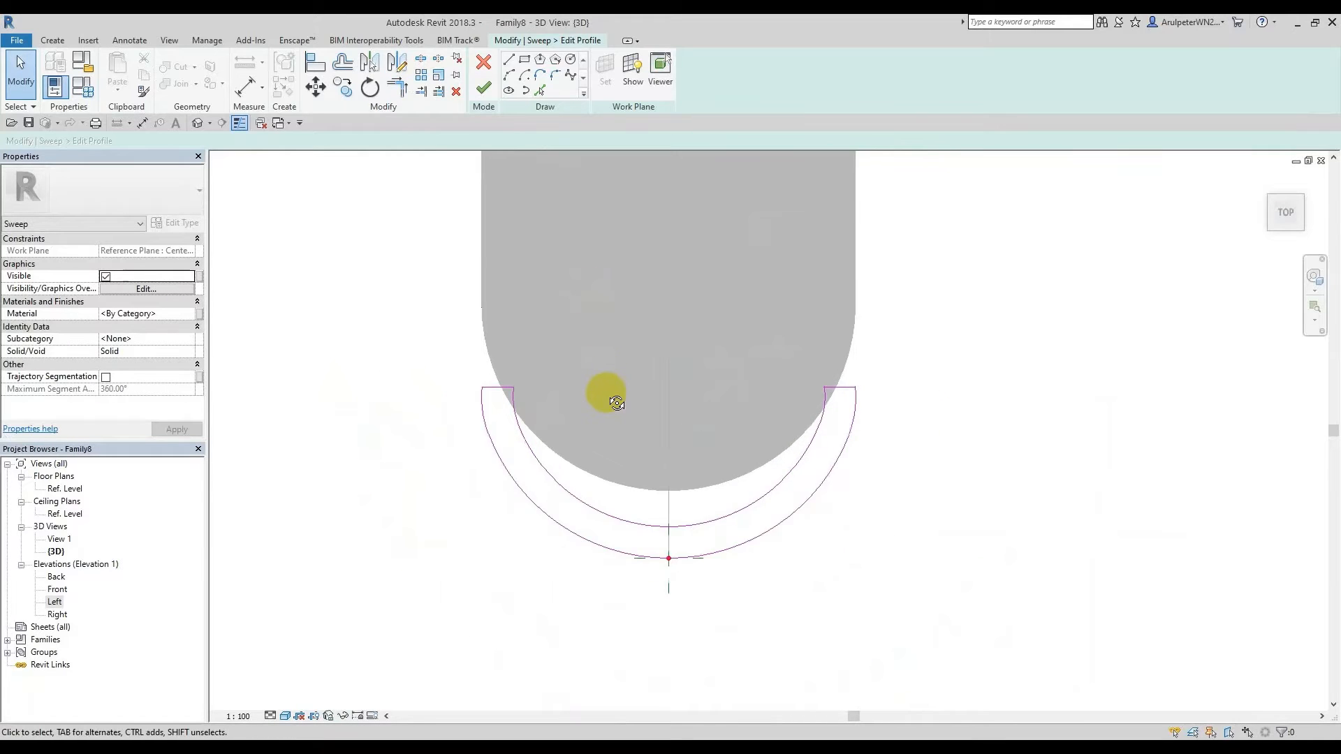
{"action": "middle_click_drag", "start_coordinate": [608, 395], "coordinate": [925, 170], "text": "shift"}
{"action": "left_click", "coordinate": [485, 88]}
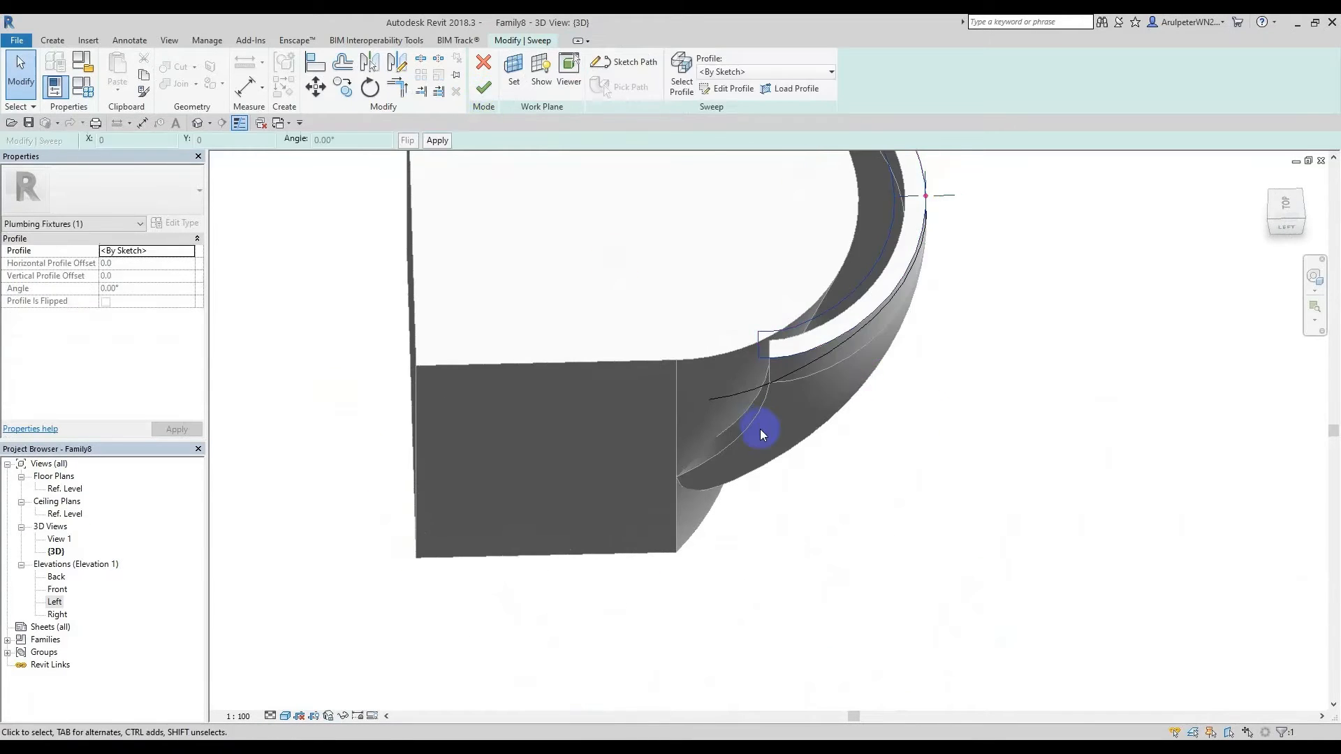
{"action": "left_click", "coordinate": [483, 89]}
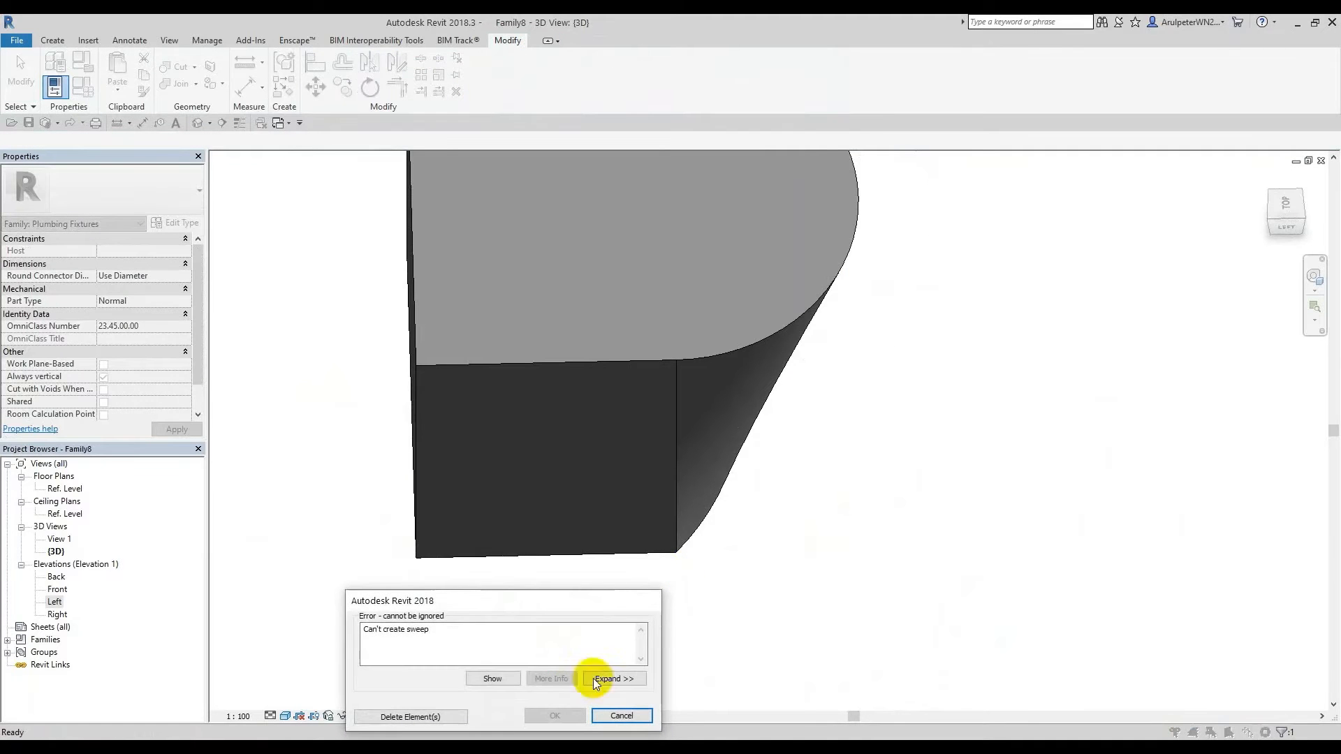
{"action": "left_click", "coordinate": [621, 714]}
{"action": "middle_click_drag", "start_coordinate": [653, 416], "coordinate": [865, 359], "text": "shift"}
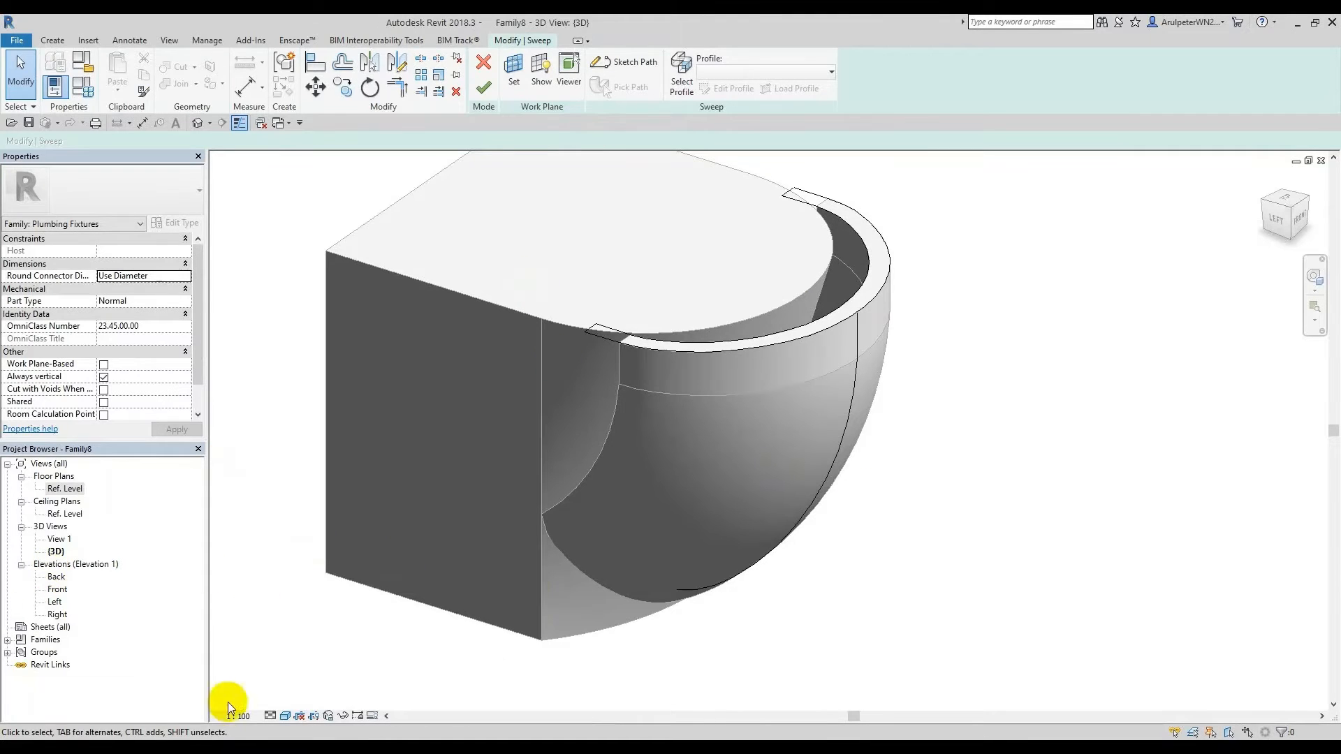
Step: Open the sweep's path for editing in the Left elevation and remove its curved part below the short vertical line
{"action": "left_click", "coordinate": [56, 602]}
{"action": "double_click", "coordinate": [68, 602]}
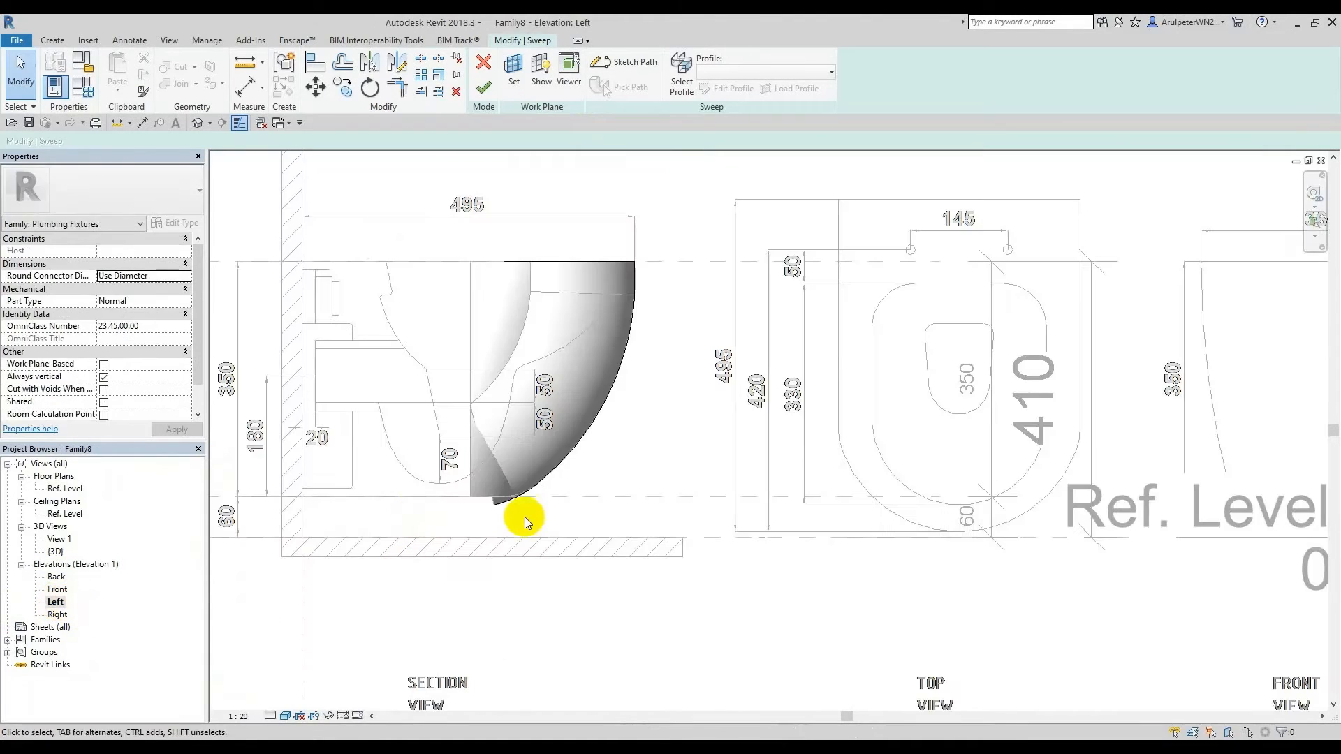
{"action": "double_click", "coordinate": [674, 297]}
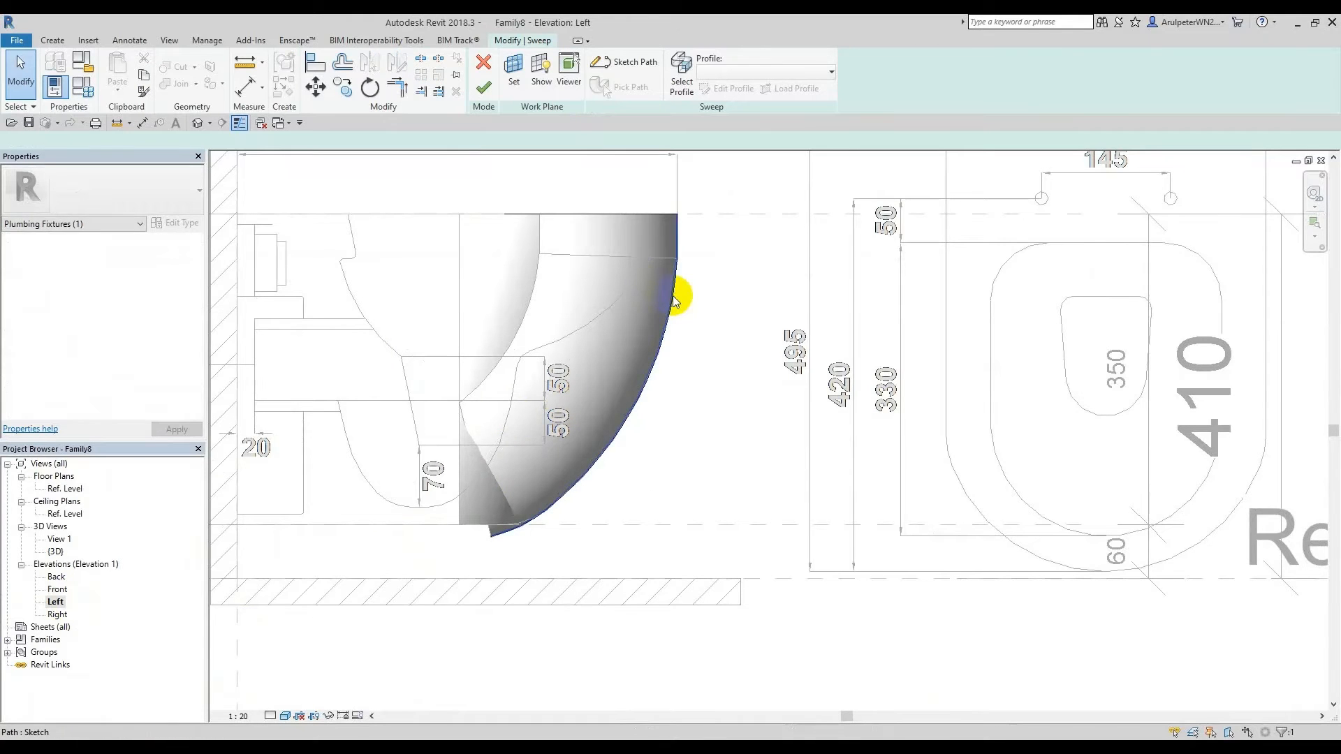
{"action": "left_click", "coordinate": [595, 464]}
{"action": "key", "text": "Escape"}
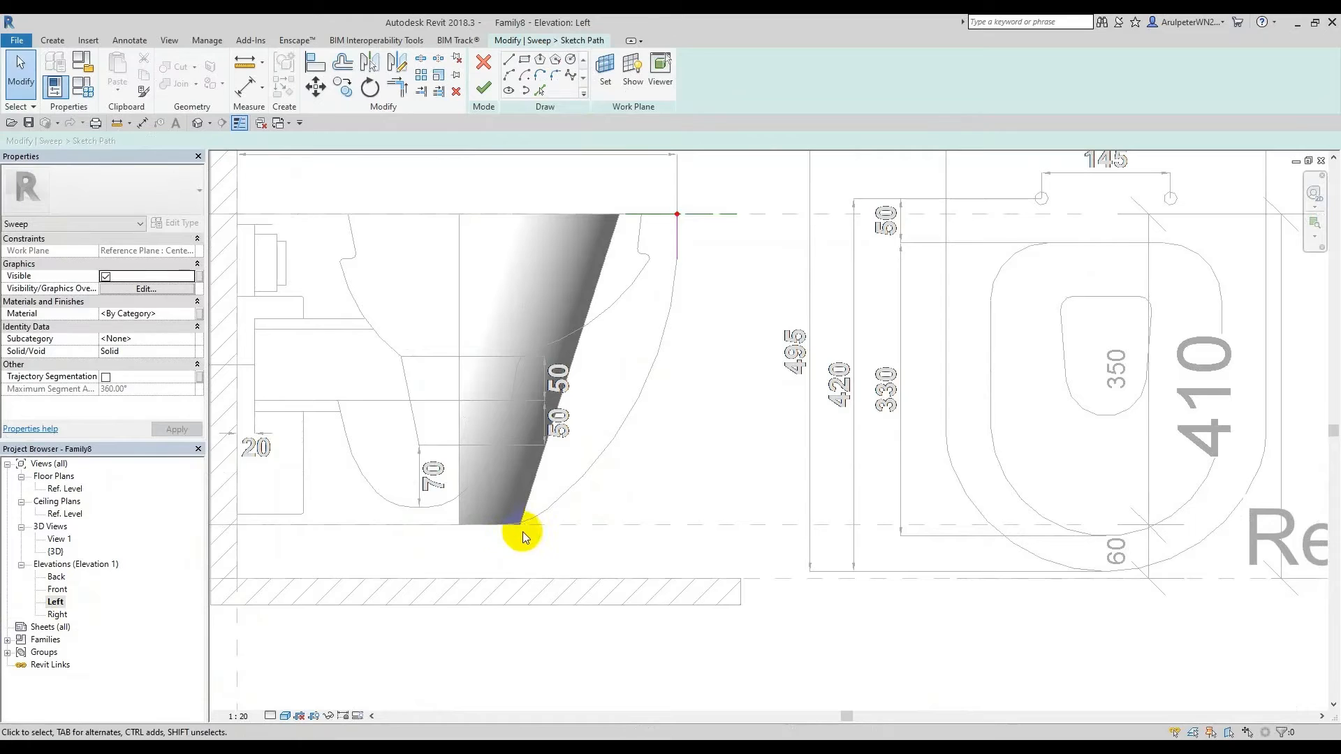
Step: Draw a start-end-radius arc, chord about 313, from the vertical path line's lower end down the section drawing's outer bowl curve
{"action": "left_click", "coordinate": [509, 75]}
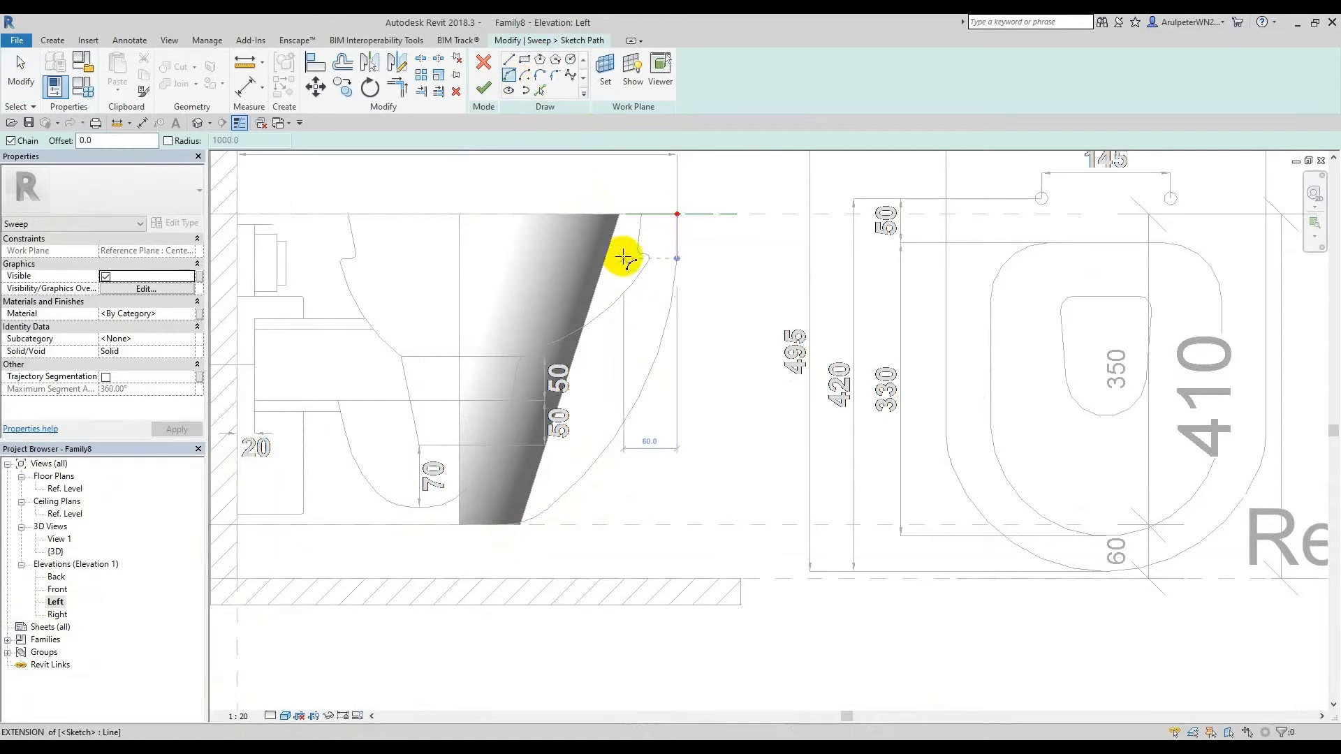
{"action": "left_click", "coordinate": [674, 259]}
{"action": "scroll", "coordinate": [539, 529], "scroll_direction": "up", "scroll_amount": 2}
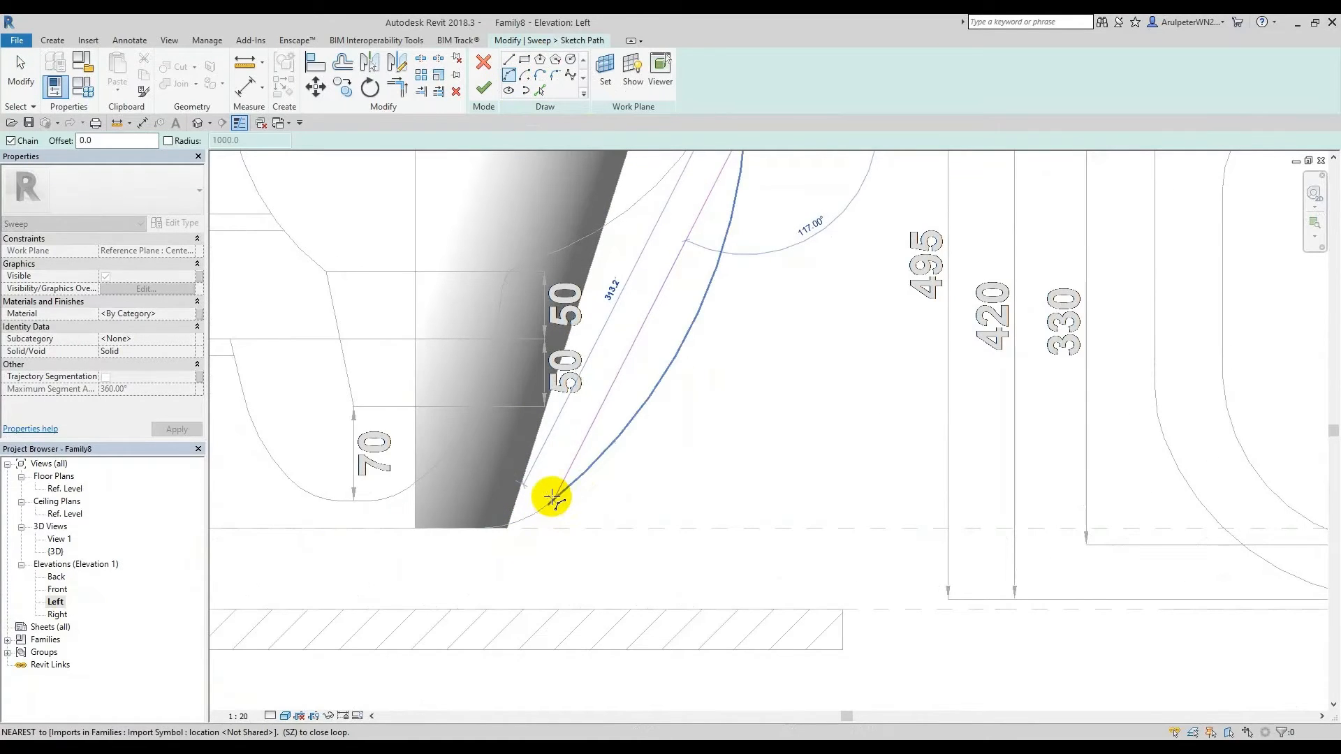
{"action": "left_click", "coordinate": [551, 501]}
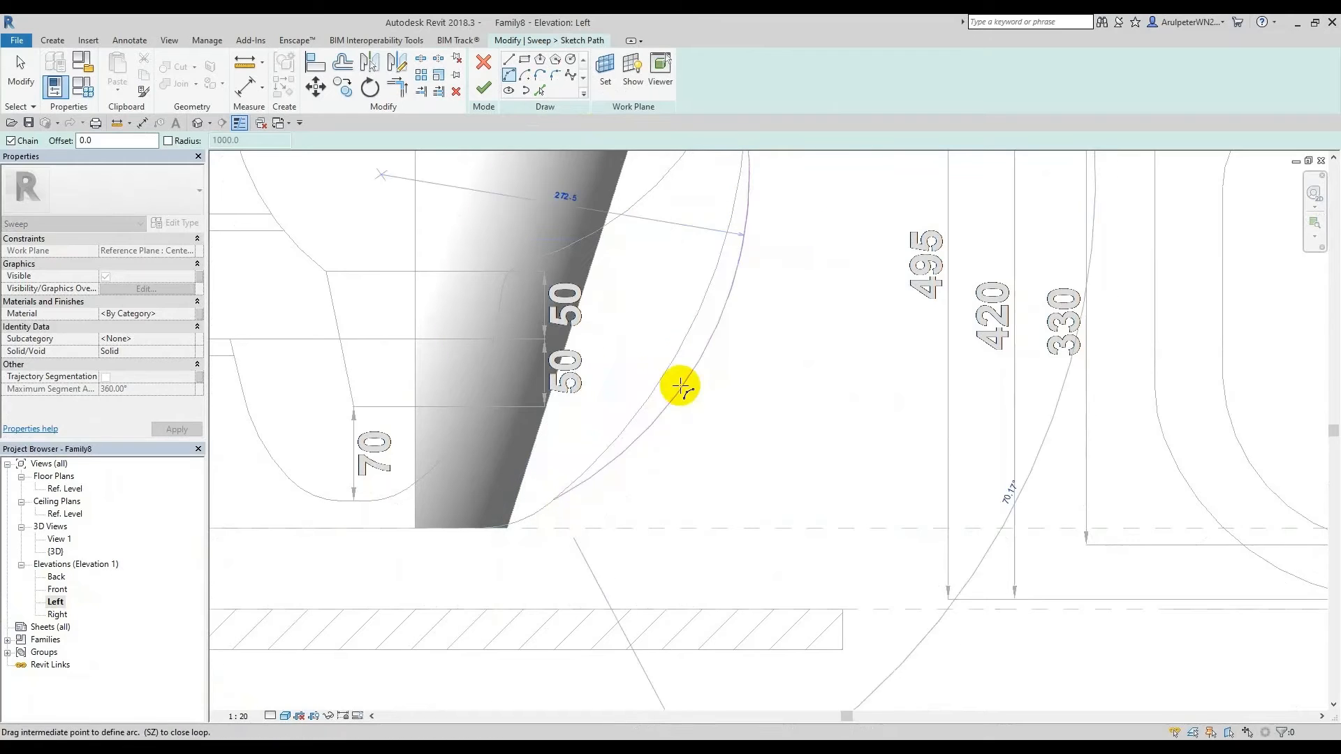
{"action": "left_click", "coordinate": [687, 326]}
Step: Continue the path with a second, flatter arc running past the body's lower front corner to below the base line
{"action": "scroll", "coordinate": [663, 398], "scroll_direction": "down", "scroll_amount": 2}
{"action": "scroll", "coordinate": [529, 488], "scroll_direction": "up", "scroll_amount": 3}
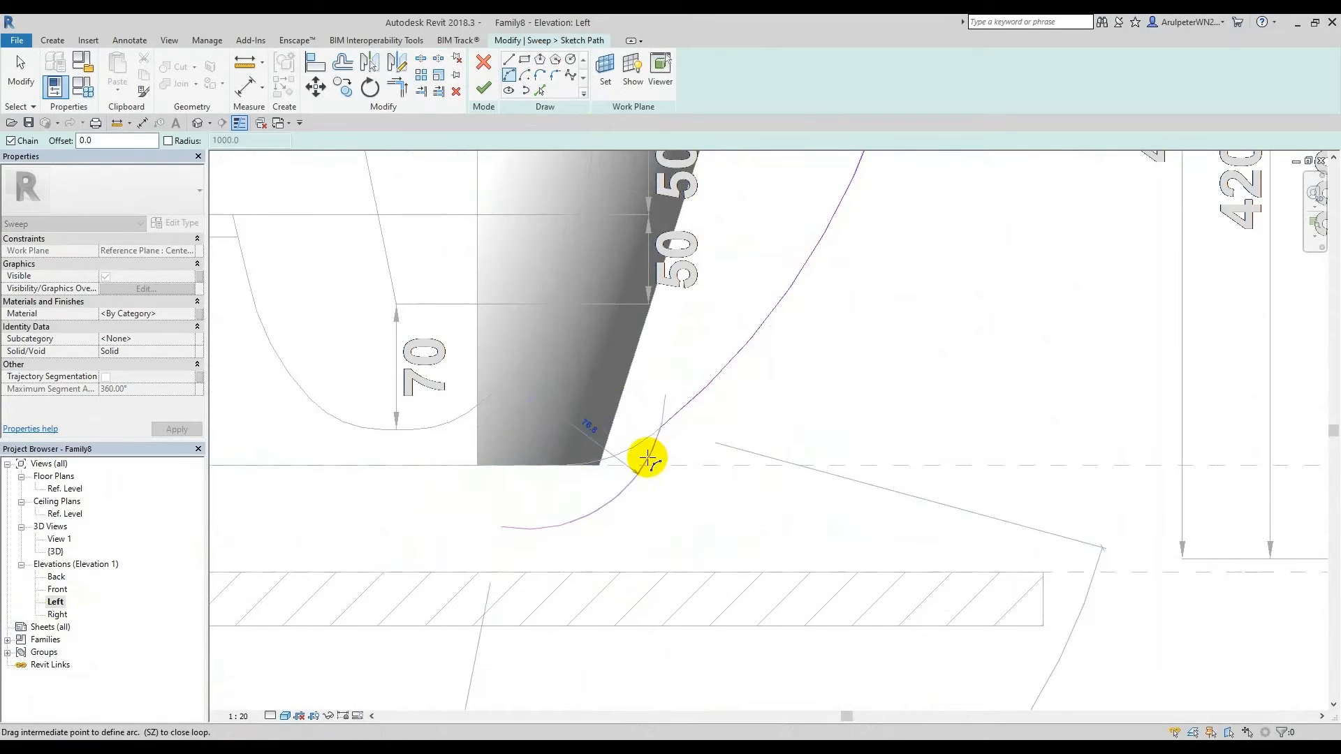
{"action": "scroll", "coordinate": [633, 455], "scroll_direction": "up", "scroll_amount": 2}
{"action": "left_click", "coordinate": [622, 452]}
{"action": "key", "text": "Escape"}
{"action": "key", "text": "Escape"}
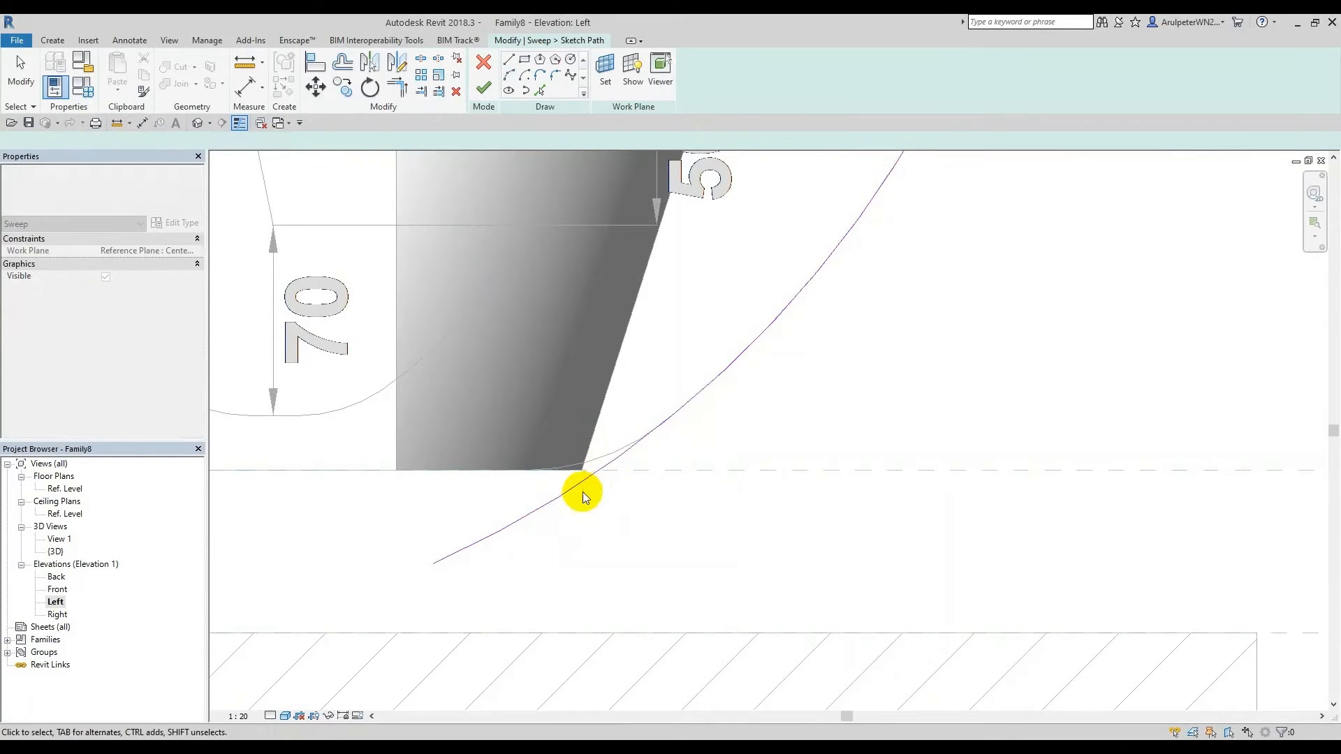
Step: Finish the path sketch and complete the bowl sweep edit
{"action": "scroll", "coordinate": [582, 492], "scroll_direction": "down", "scroll_amount": 2}
{"action": "left_click", "coordinate": [483, 87]}
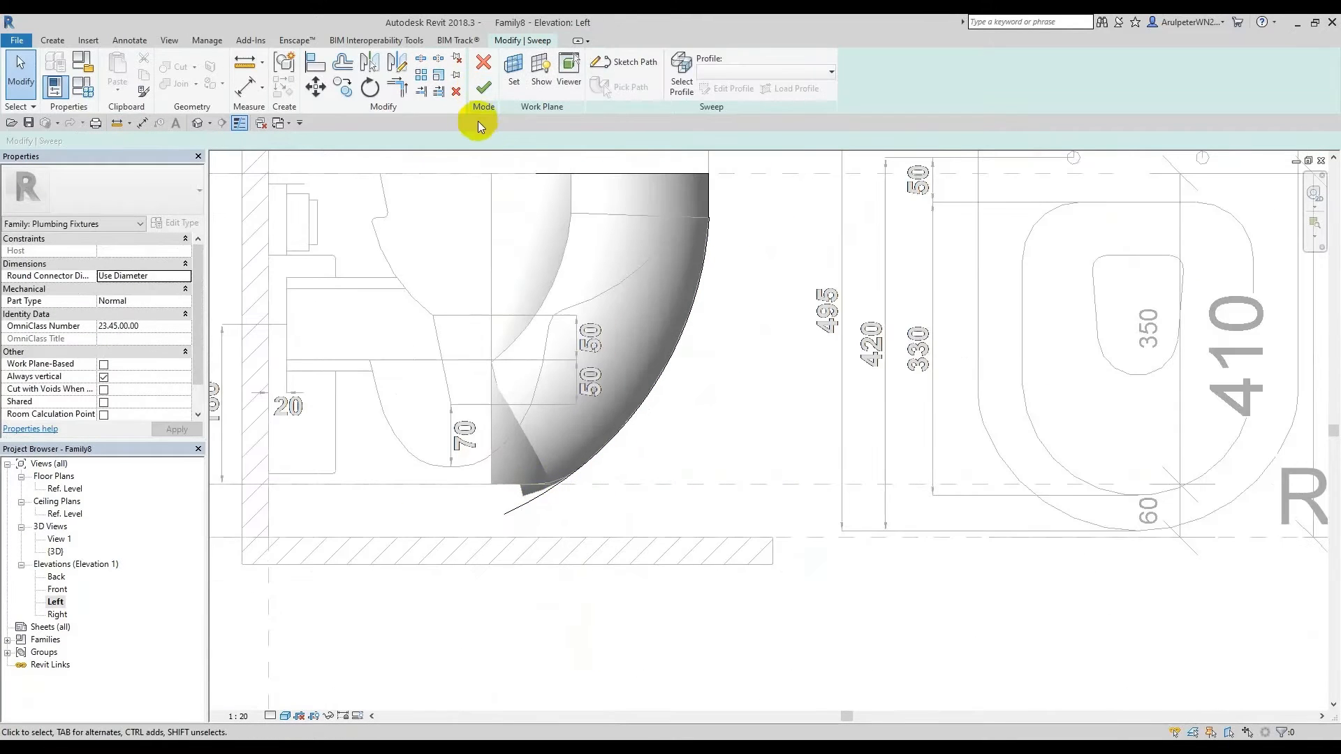
{"action": "left_click", "coordinate": [484, 87]}
Step: Check the rebuilt bowl sweep against the section drawing in the Left elevation and open the 3D view
{"action": "scroll", "coordinate": [557, 590], "scroll_direction": "down", "scroll_amount": 4}
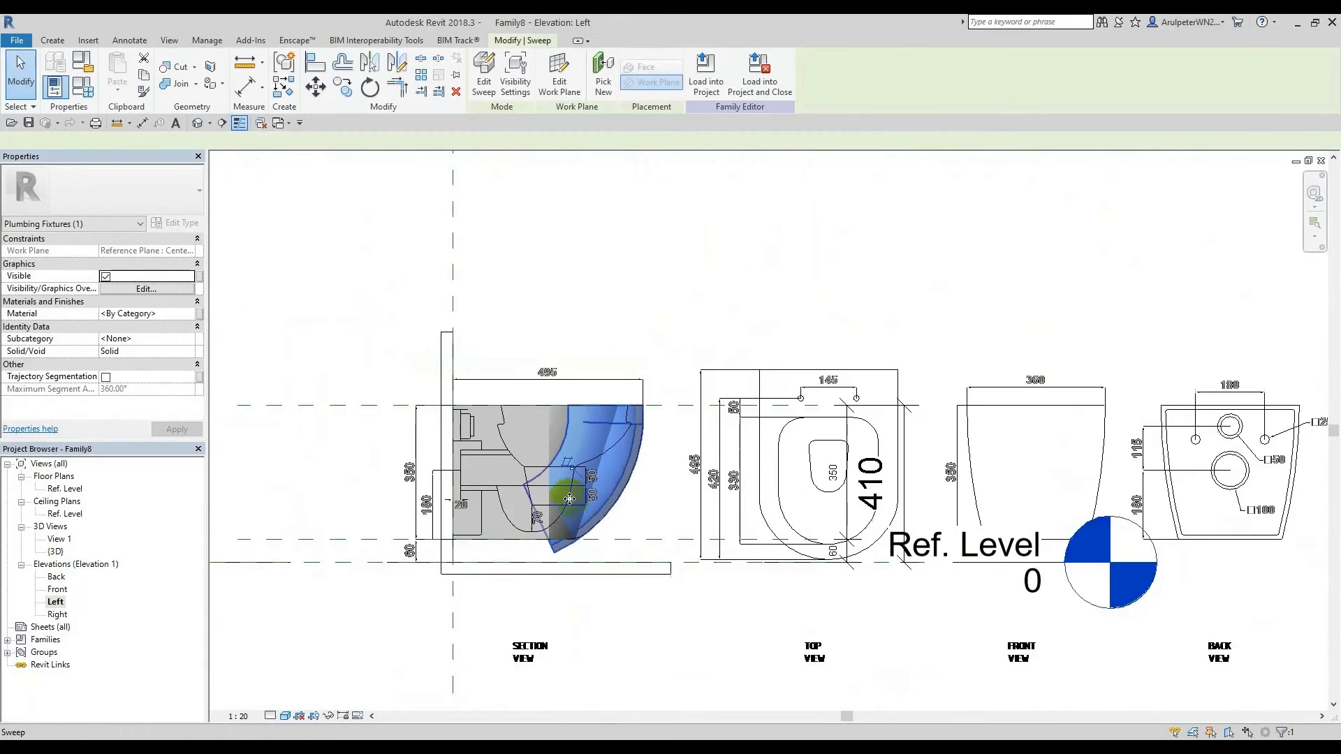
{"action": "scroll", "coordinate": [601, 569], "scroll_direction": "up", "scroll_amount": 5}
{"action": "scroll", "coordinate": [601, 587], "scroll_direction": "down", "scroll_amount": 2}
{"action": "middle_click_drag", "start_coordinate": [599, 599], "coordinate": [569, 614]}
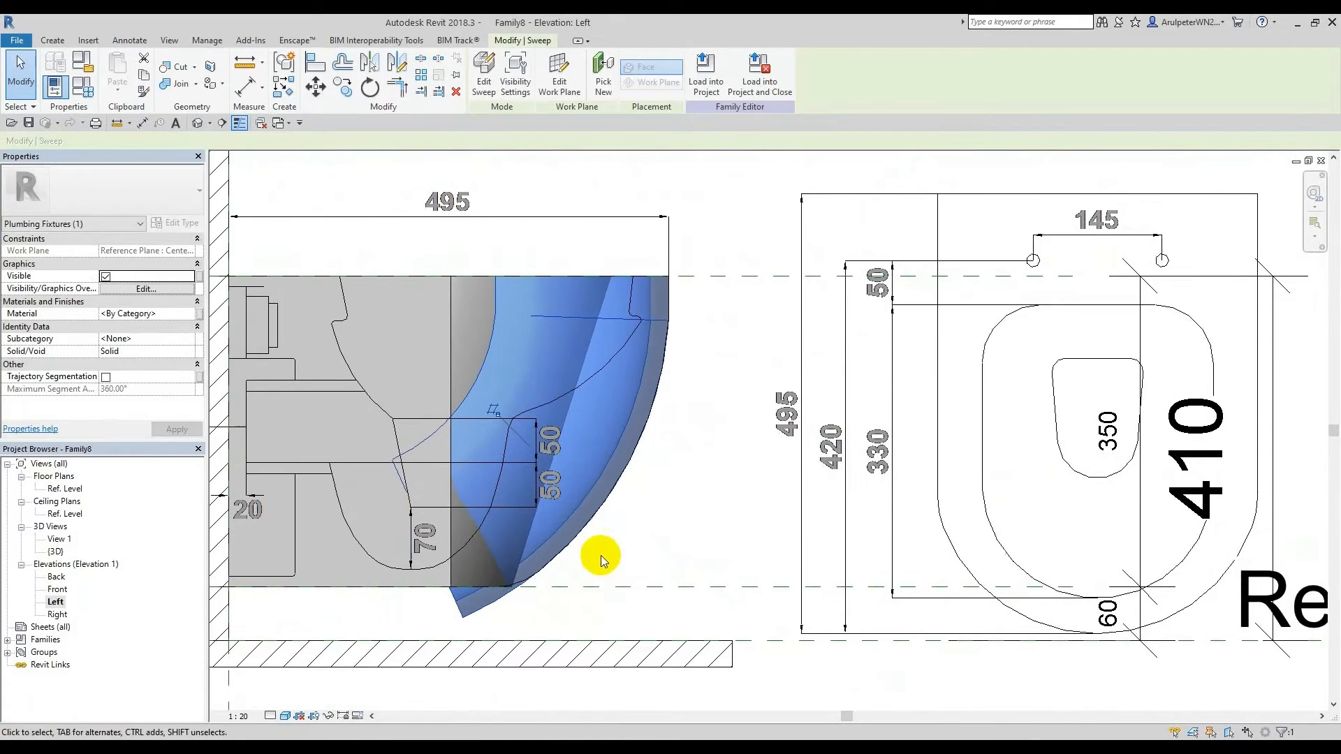
{"action": "left_click", "coordinate": [451, 218]}
{"action": "middle_click_drag", "start_coordinate": [434, 419], "coordinate": [549, 458]}
{"action": "left_click", "coordinate": [195, 124]}
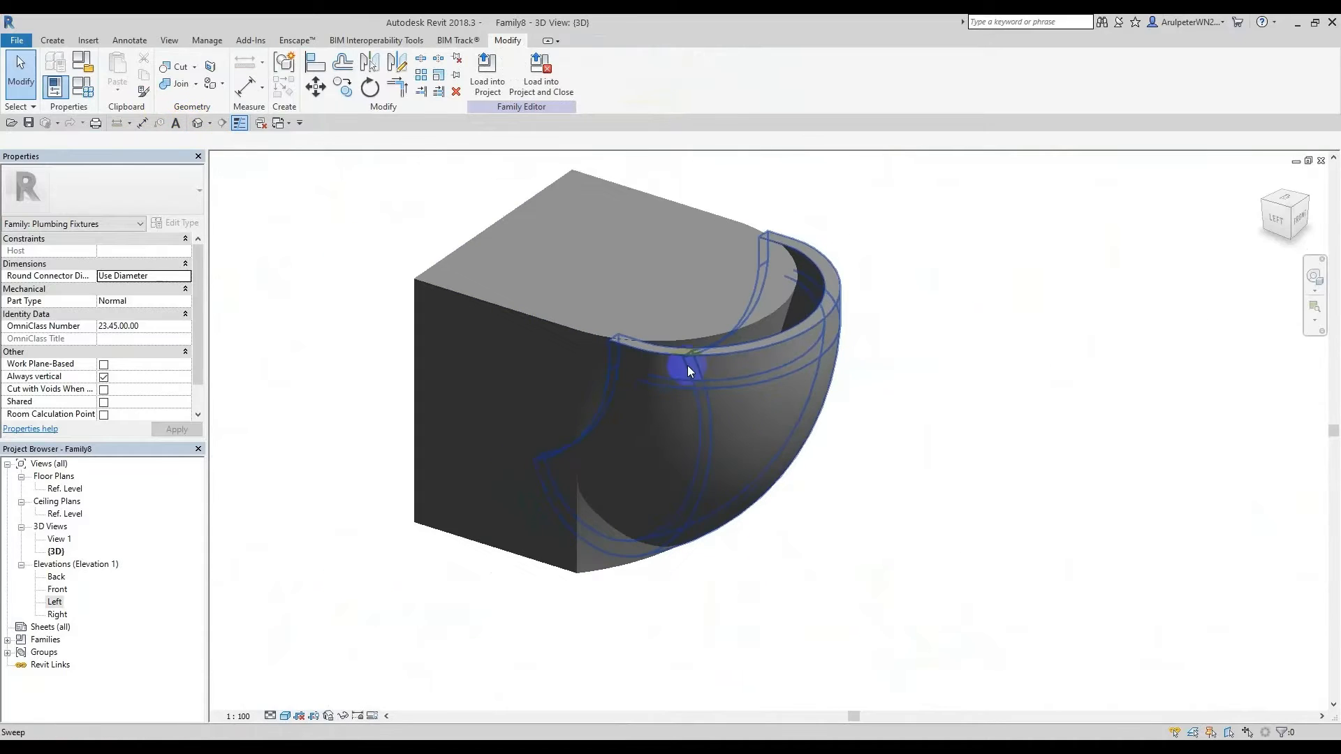
Step: Open the front bowl sweep's profile sketch for editing in the Ref. Level floor plan
{"action": "middle_click_drag", "start_coordinate": [688, 366], "coordinate": [698, 453], "text": "shift"}
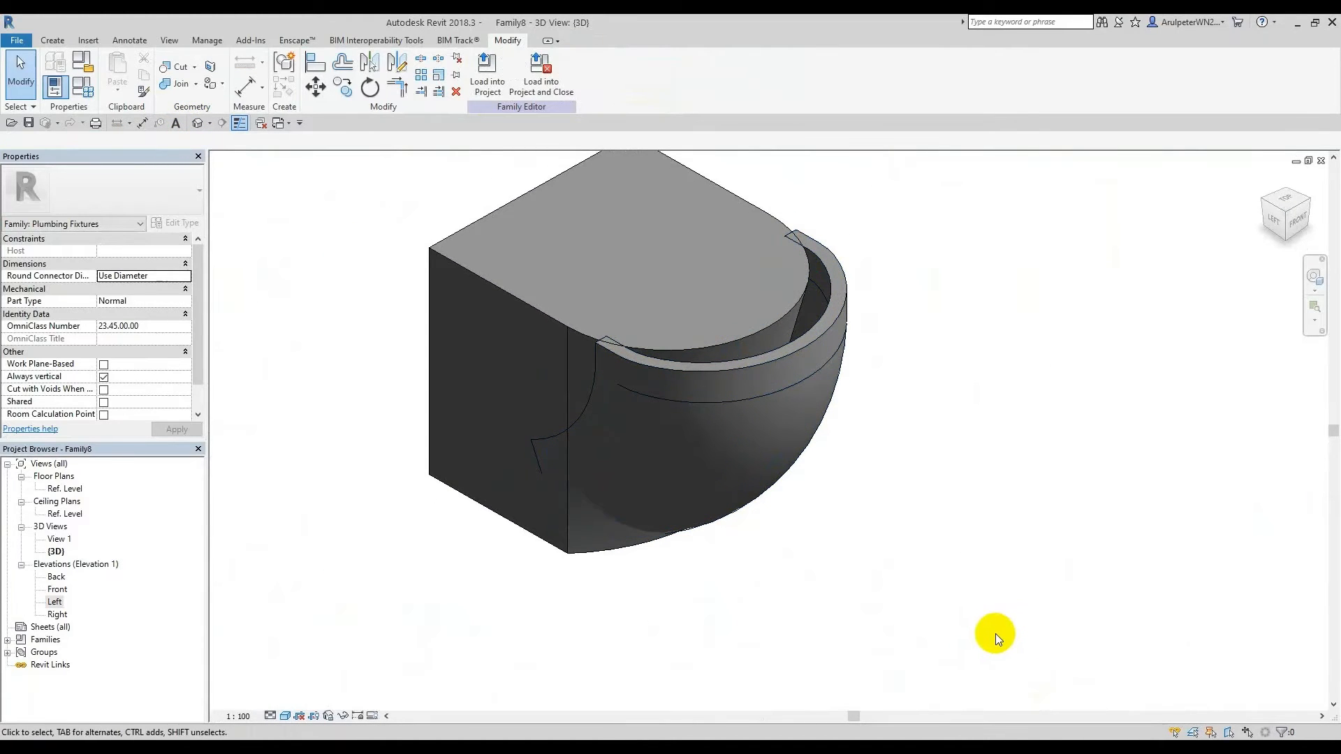
{"action": "left_click", "coordinate": [722, 346]}
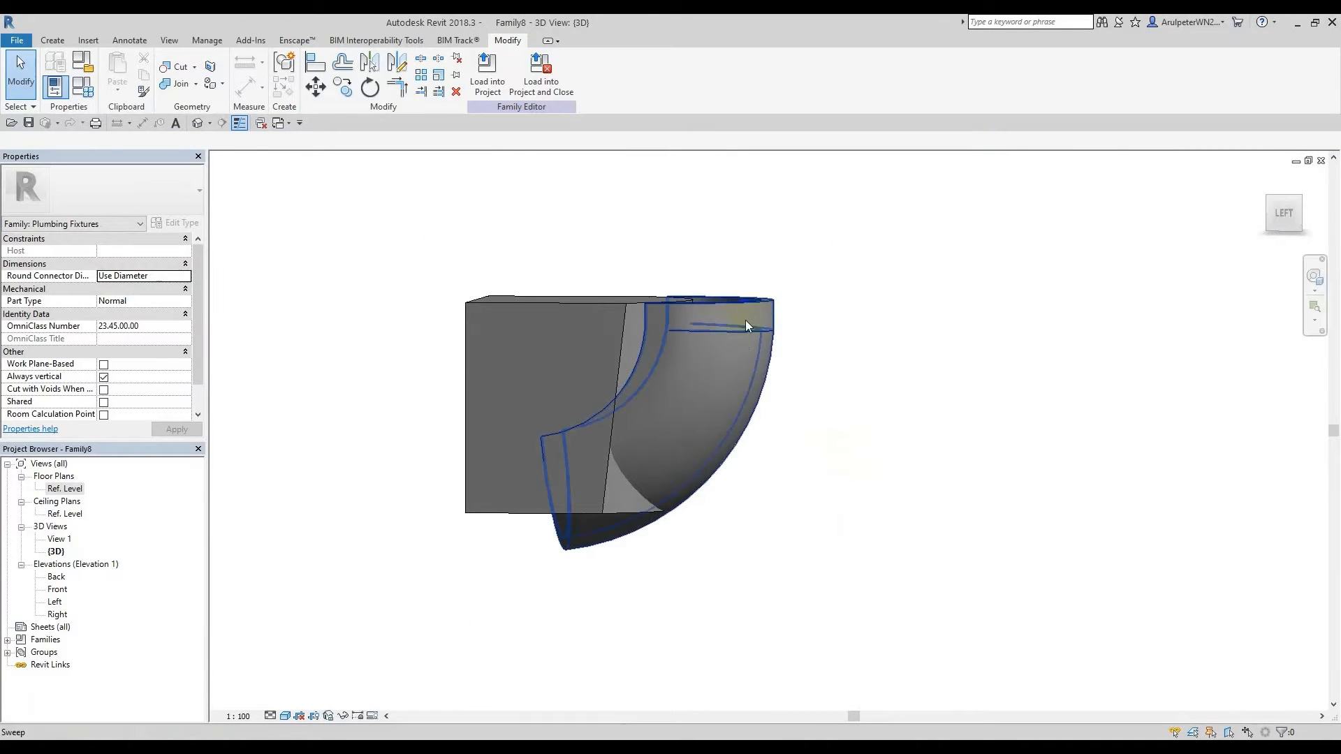
{"action": "double_click", "coordinate": [746, 325]}
{"action": "left_click", "coordinate": [54, 489]}
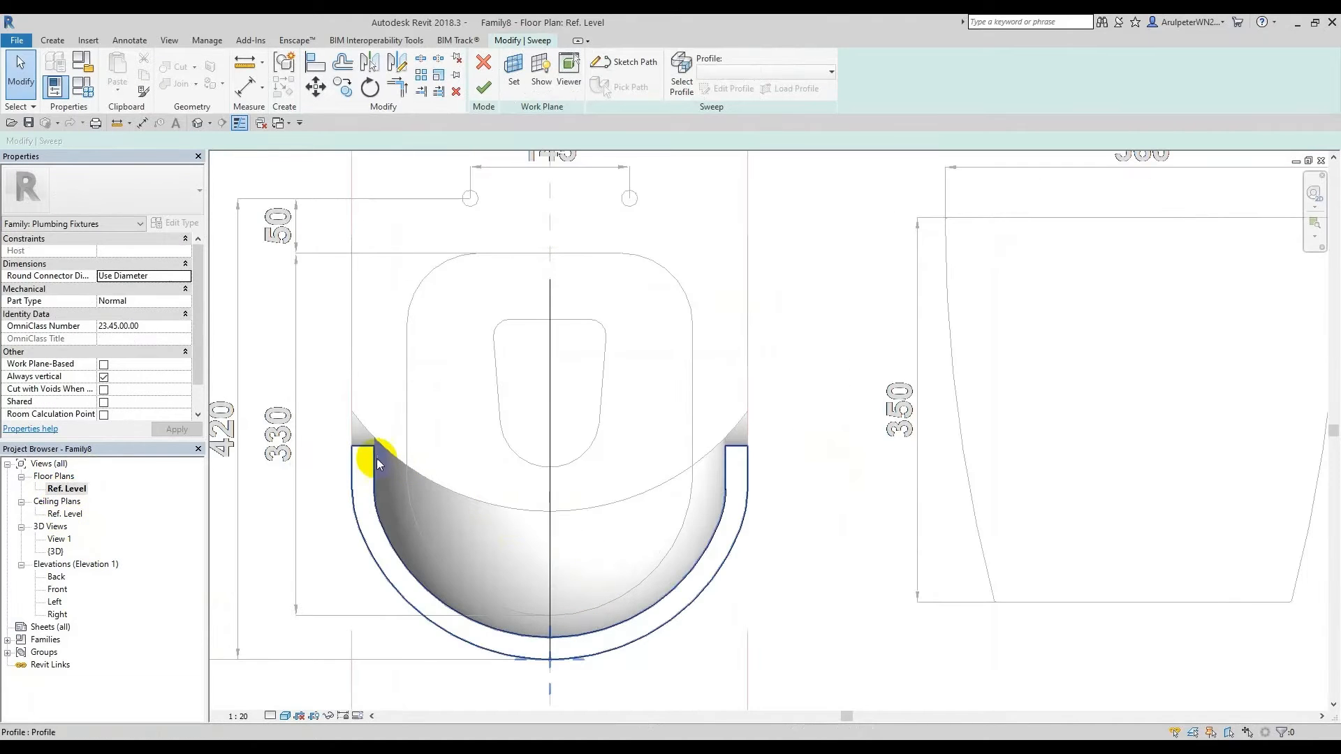
{"action": "left_click", "coordinate": [371, 457]}
{"action": "double_click", "coordinate": [371, 456]}
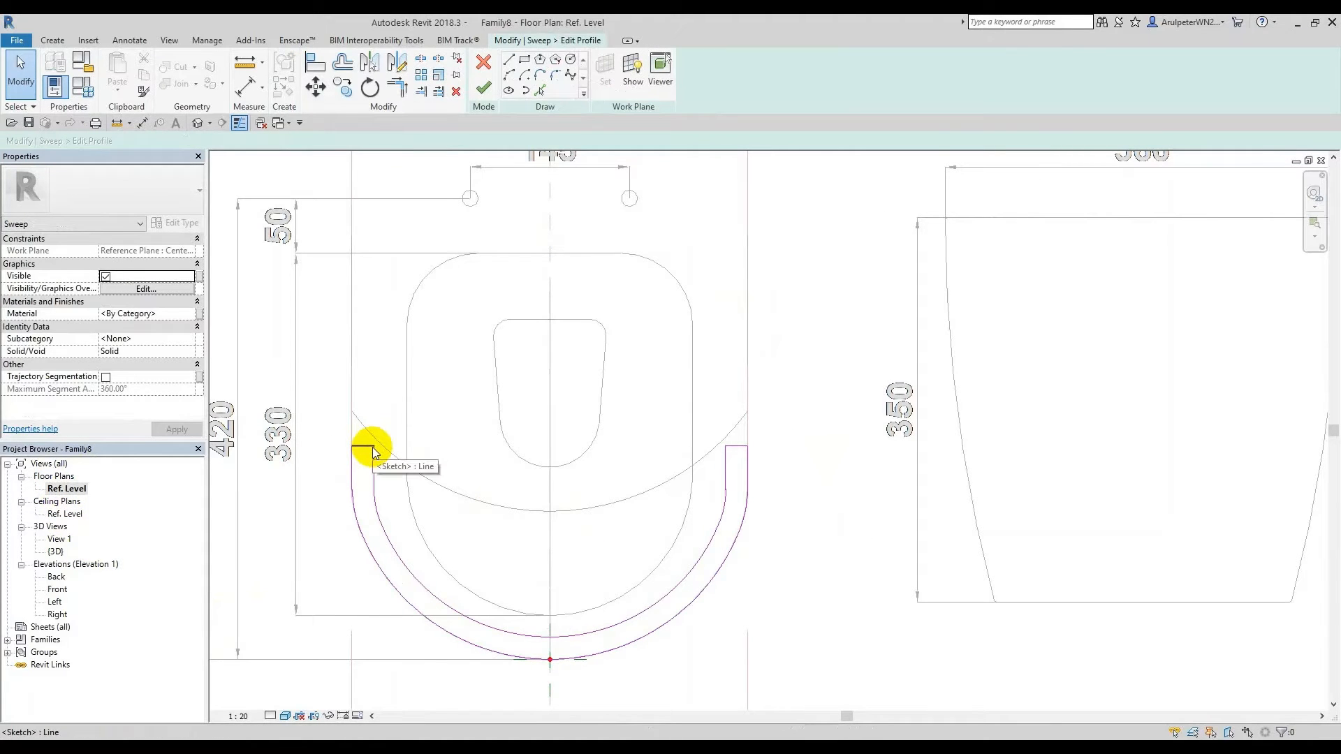
Step: Delete the rim profile's two end lines and inner curve, replacing the inner edge with the front curve of the seat outline
{"action": "left_click", "coordinate": [372, 447]}
{"action": "key", "text": "Delete"}
{"action": "left_click", "coordinate": [730, 447]}
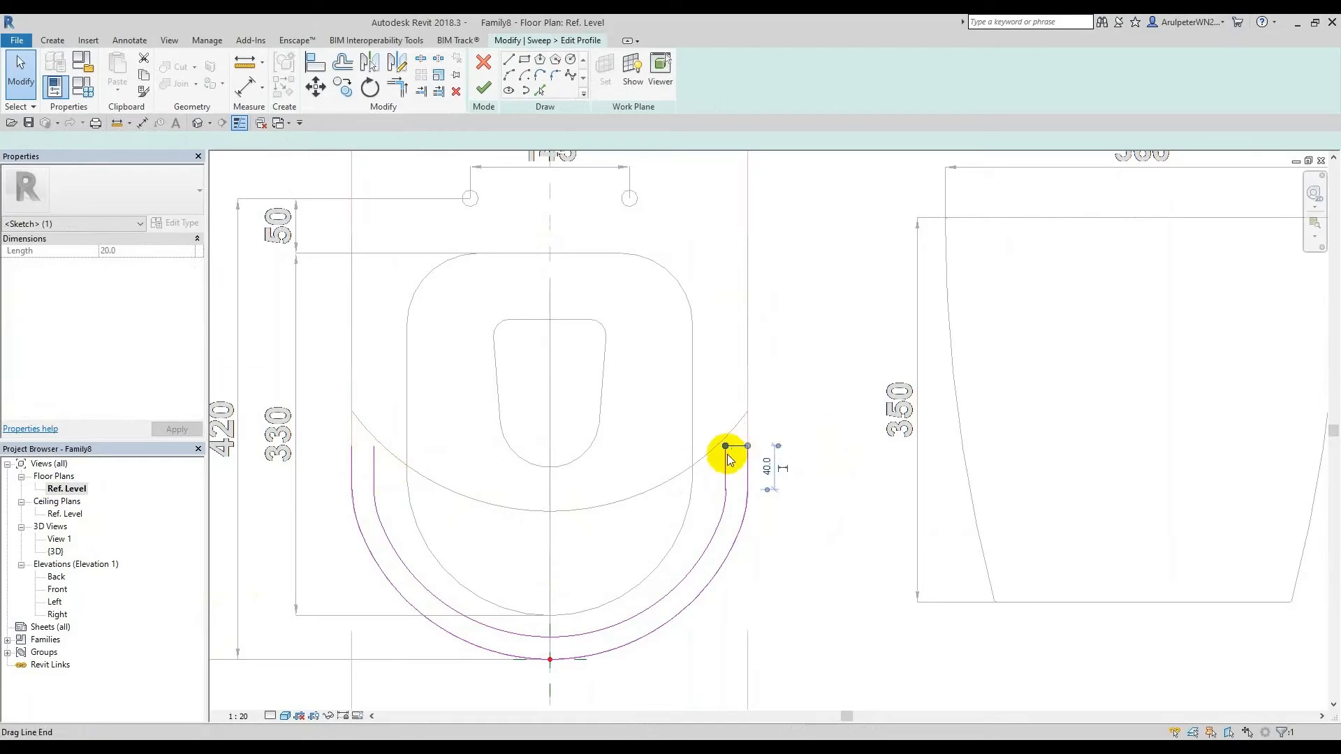
{"action": "key", "text": "Delete"}
{"action": "left_click", "coordinate": [720, 516]}
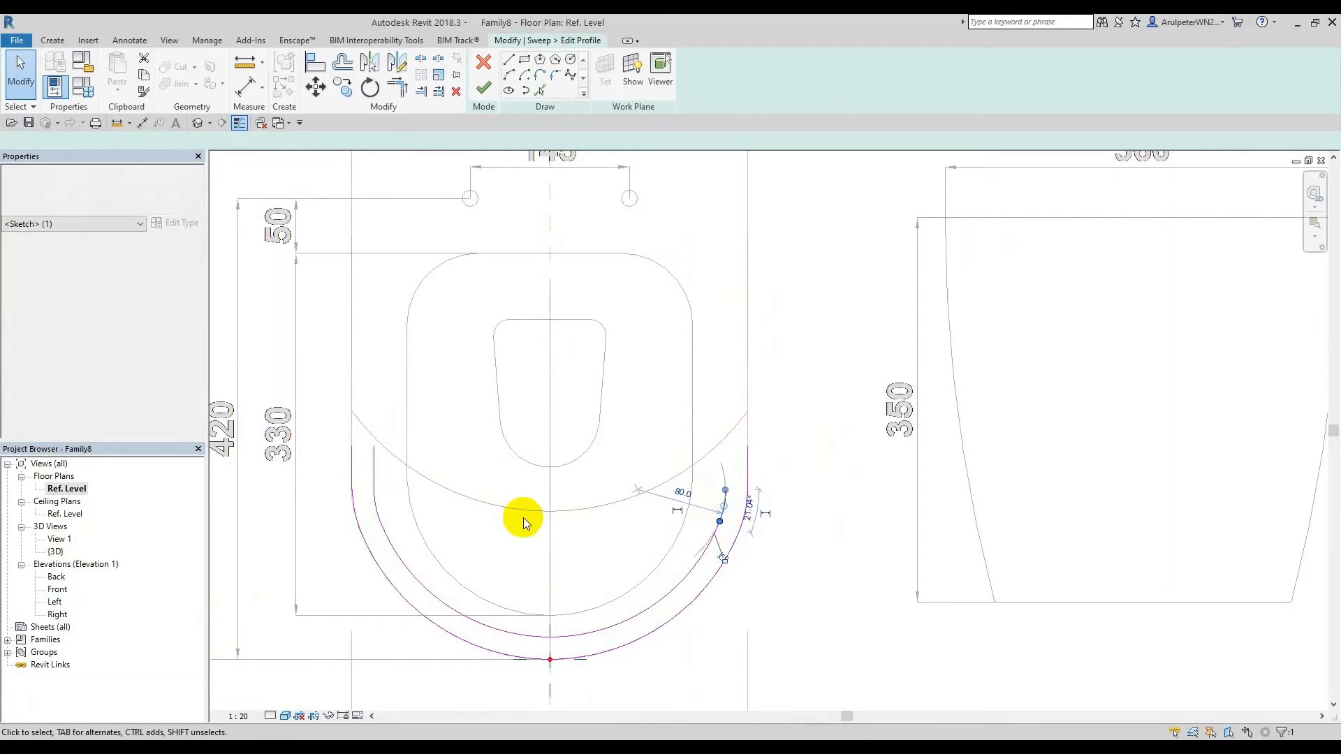
{"action": "key", "text": "Delete"}
{"action": "left_click", "coordinate": [374, 480]}
{"action": "key", "text": "Delete"}
{"action": "left_click", "coordinate": [383, 522]}
{"action": "key", "text": "Delete"}
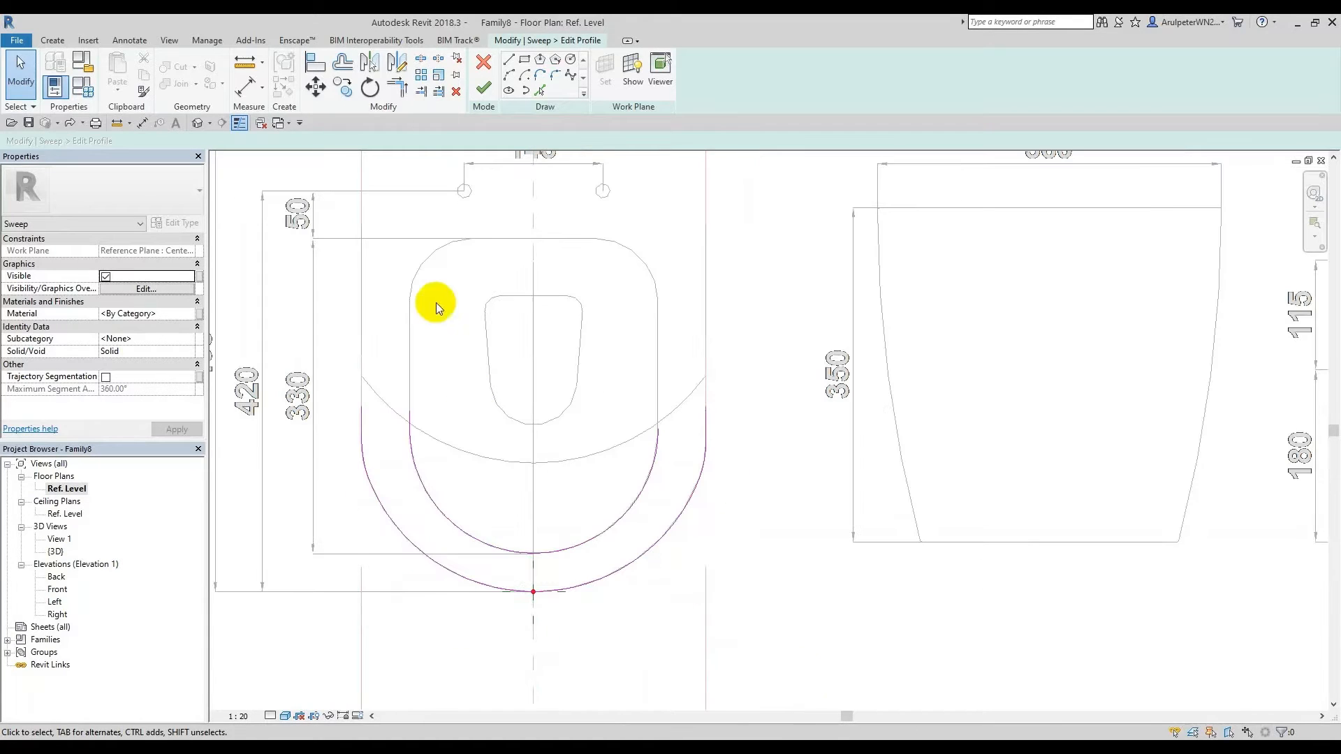
Step: Draw a line joining the inner and outer rim curves at the open end west of the centre line
{"action": "left_click", "coordinate": [509, 64]}
{"action": "scroll", "coordinate": [342, 329], "scroll_direction": "up", "scroll_amount": 2}
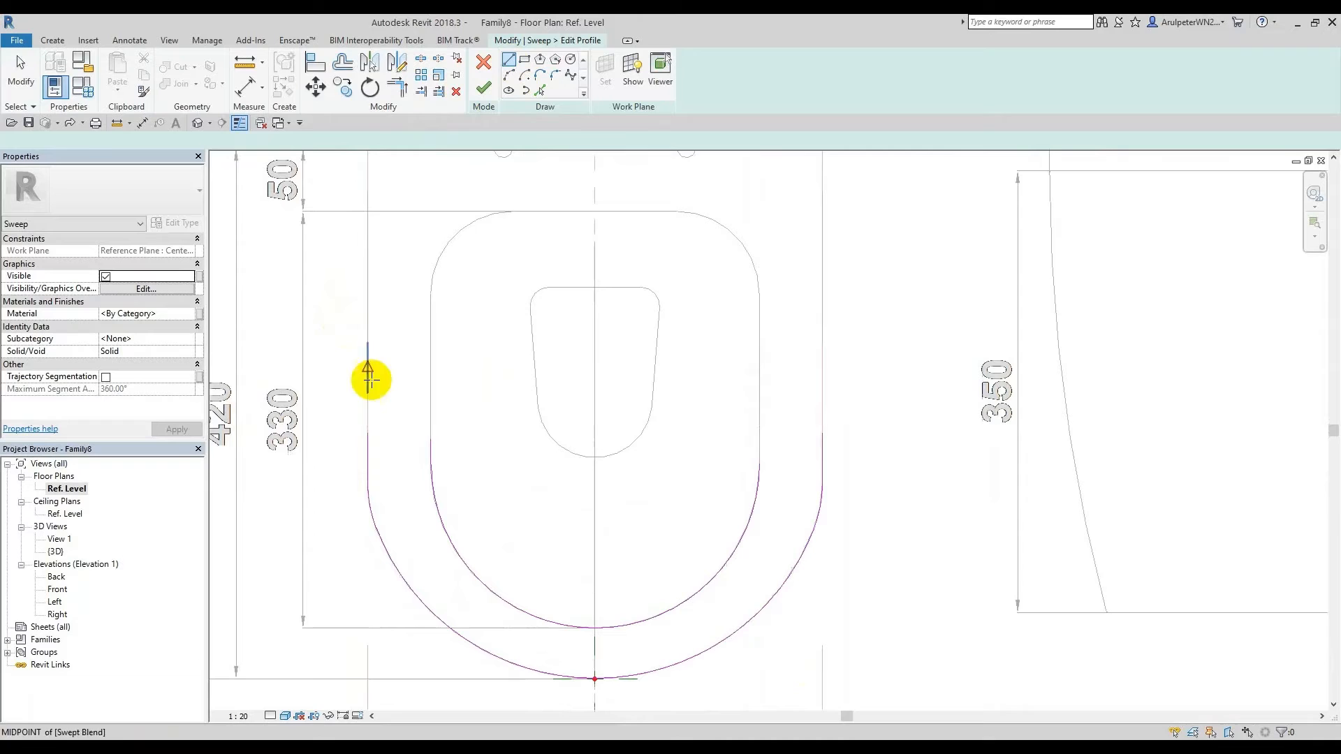
{"action": "left_click", "coordinate": [369, 433]}
{"action": "left_click", "coordinate": [431, 440]}
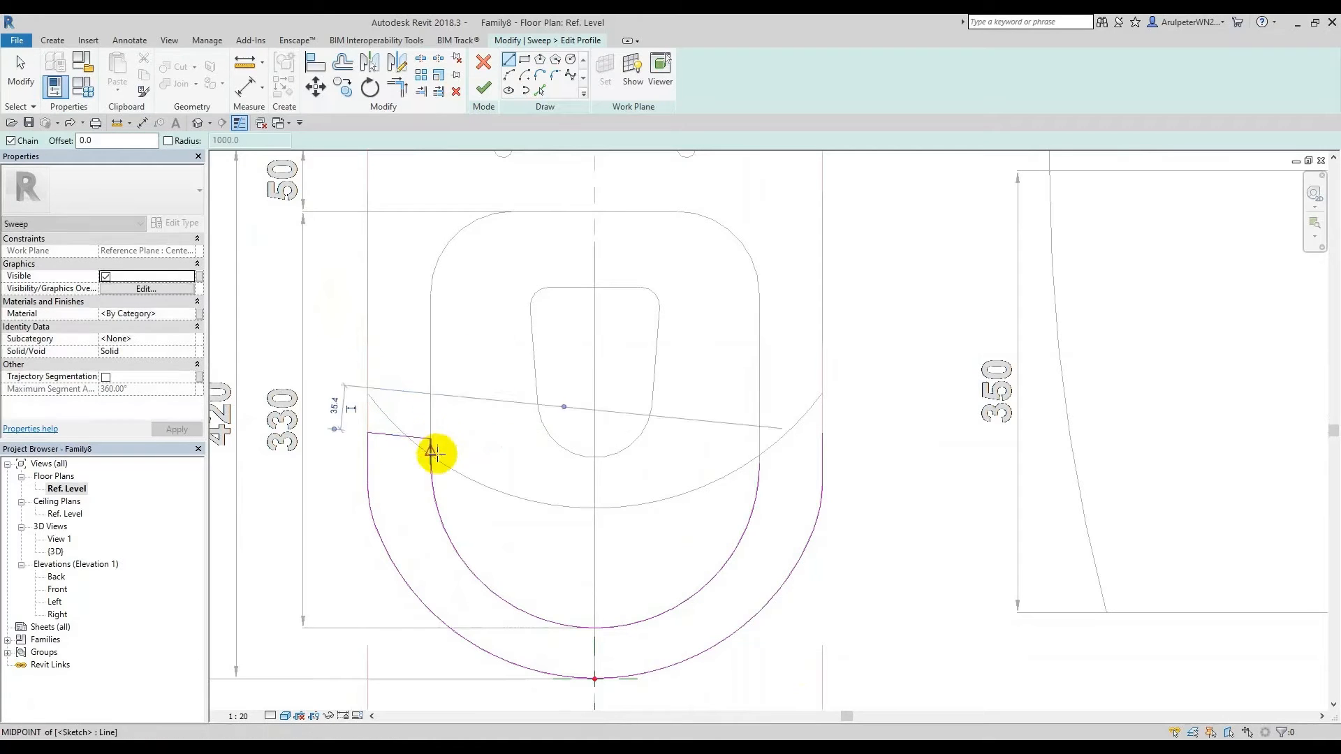
{"action": "key", "text": "Escape"}
{"action": "key", "text": "Escape"}
Step: Mirror the new end line about the Center (Left/Right) reference plane to close the rim profile
{"action": "mouse_move", "coordinate": [335, 392]}
{"action": "left_mouse_down"}
{"action": "mouse_move", "coordinate": [526, 494]}
{"action": "mouse_move", "coordinate": [517, 476]}
{"action": "left_mouse_up"}
{"action": "key", "text": "m"}
{"action": "key", "text": "m"}
{"action": "scroll", "coordinate": [503, 447], "scroll_direction": "down", "scroll_amount": 2}
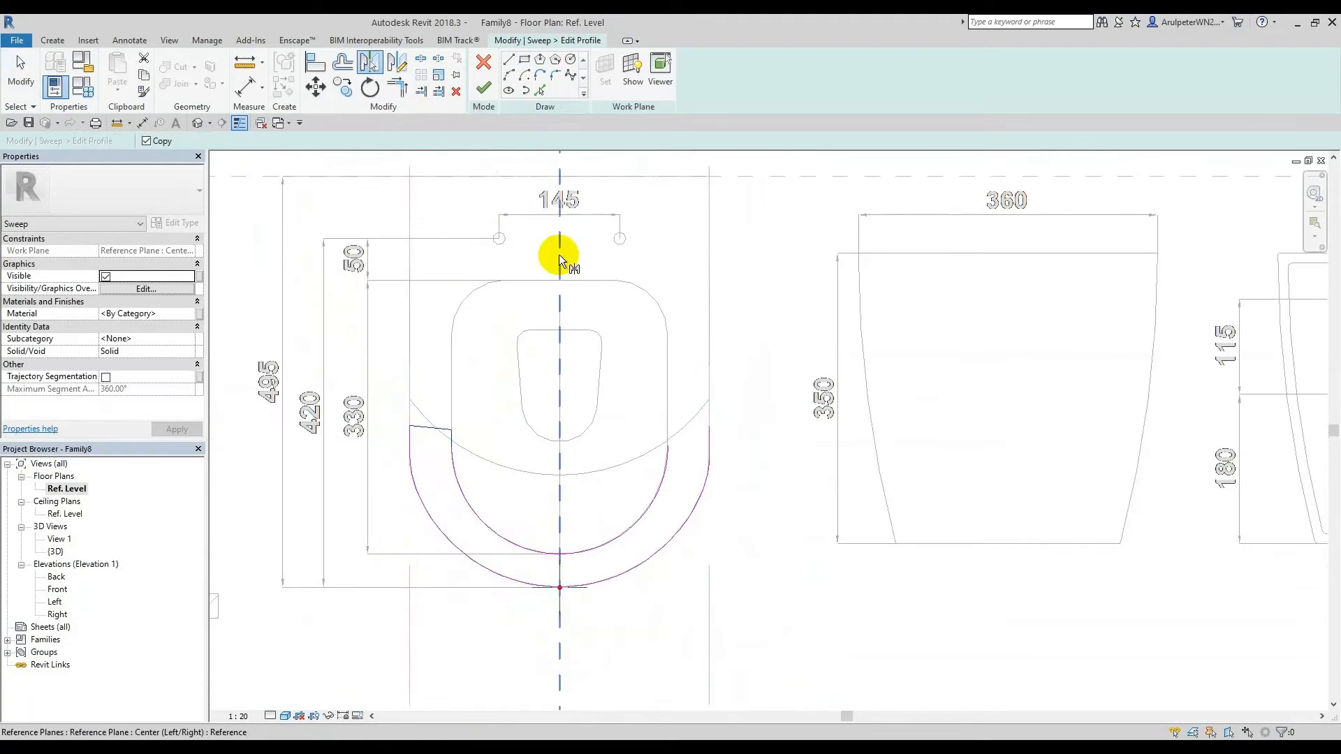
{"action": "left_click", "coordinate": [556, 249]}
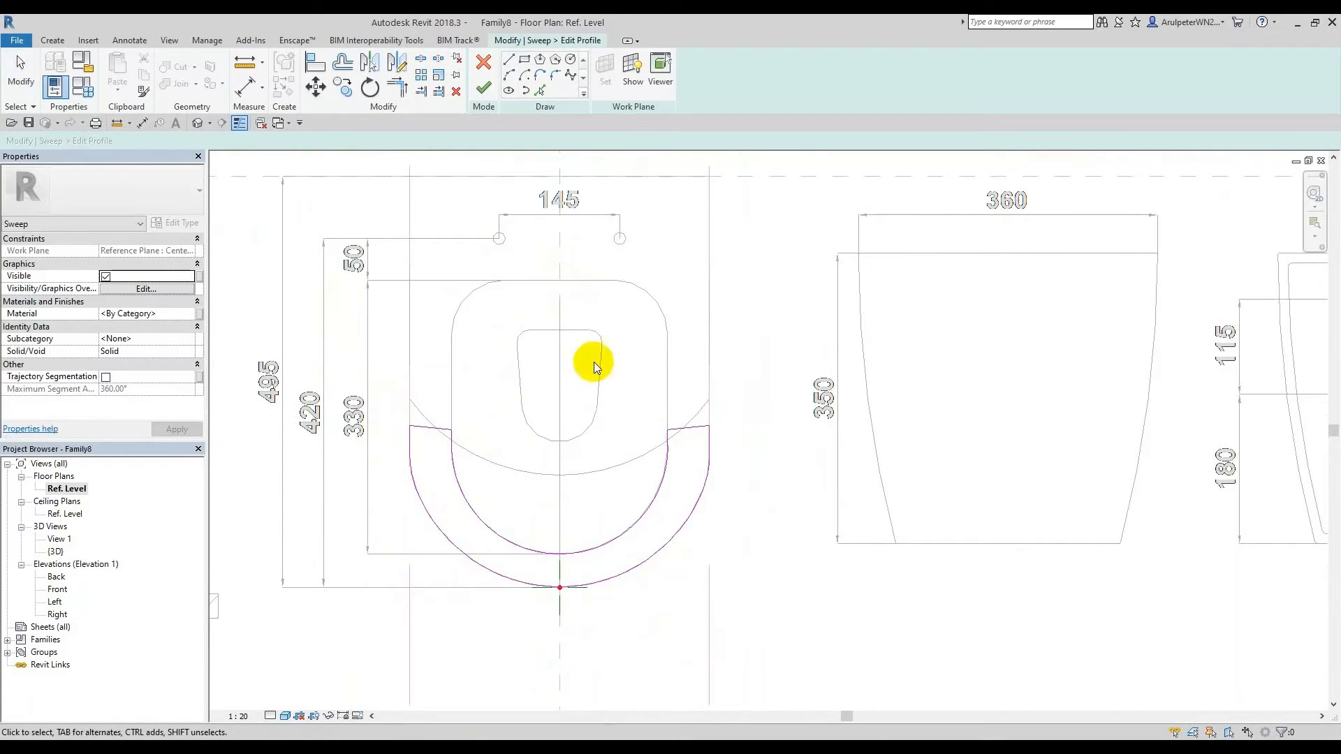
Step: Finish the rim profile and the bowl sweep edit, with the result shown in the 3D view
{"action": "left_click", "coordinate": [486, 83]}
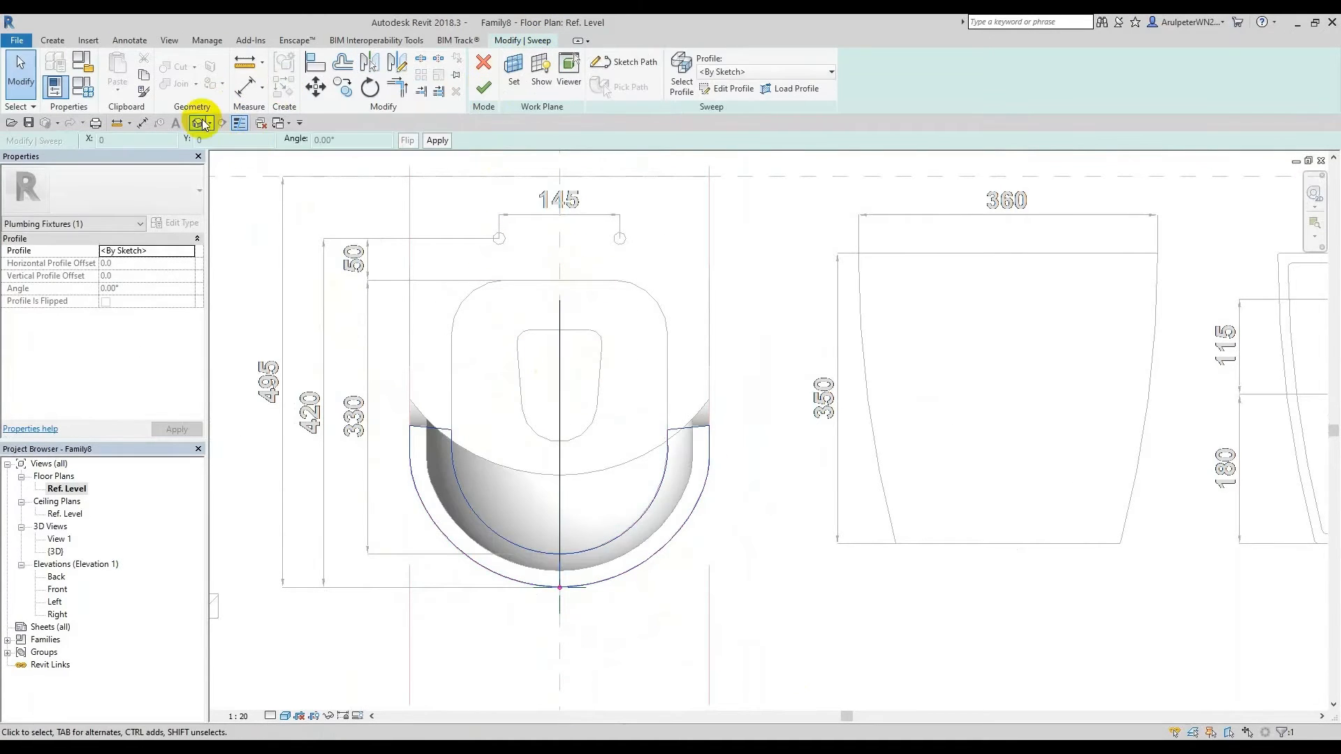
{"action": "left_click", "coordinate": [195, 123]}
{"action": "left_click", "coordinate": [482, 90]}
{"action": "left_click", "coordinate": [1059, 578]}
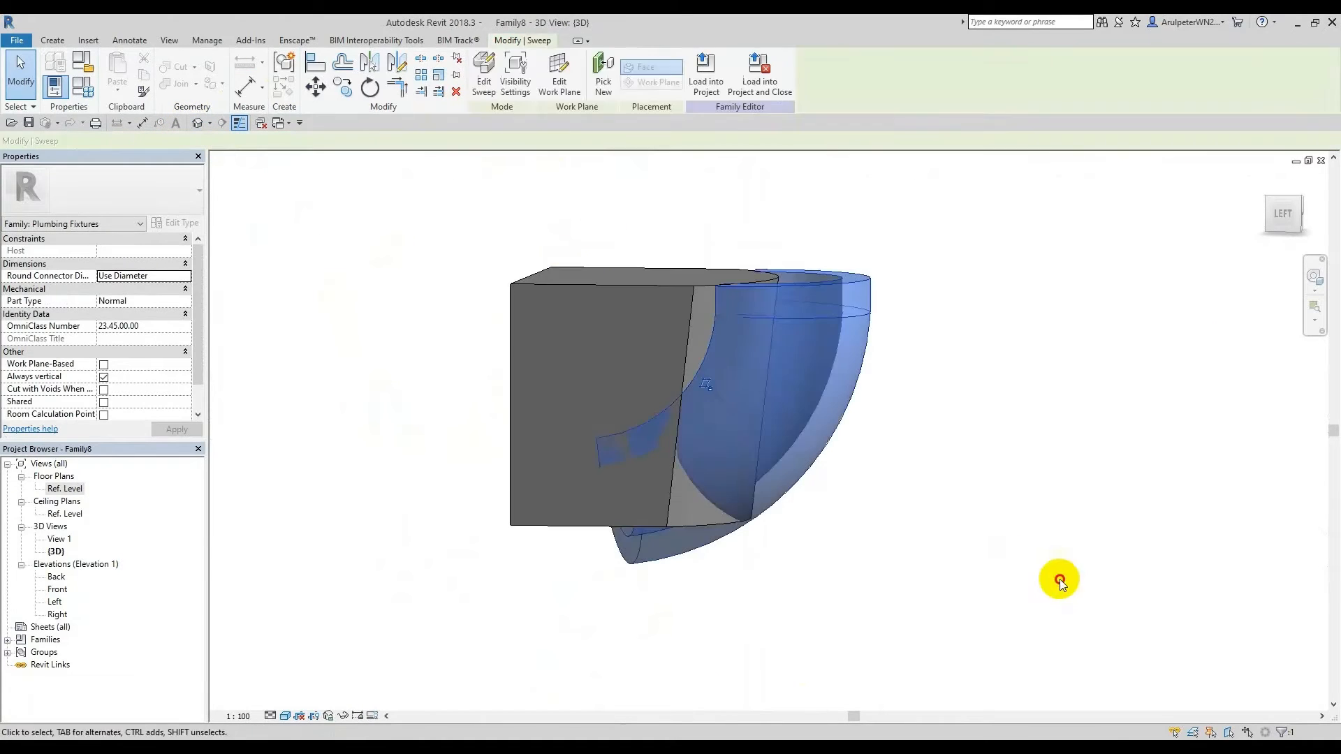
{"action": "scroll", "coordinate": [807, 304], "scroll_direction": "up", "scroll_amount": 2}
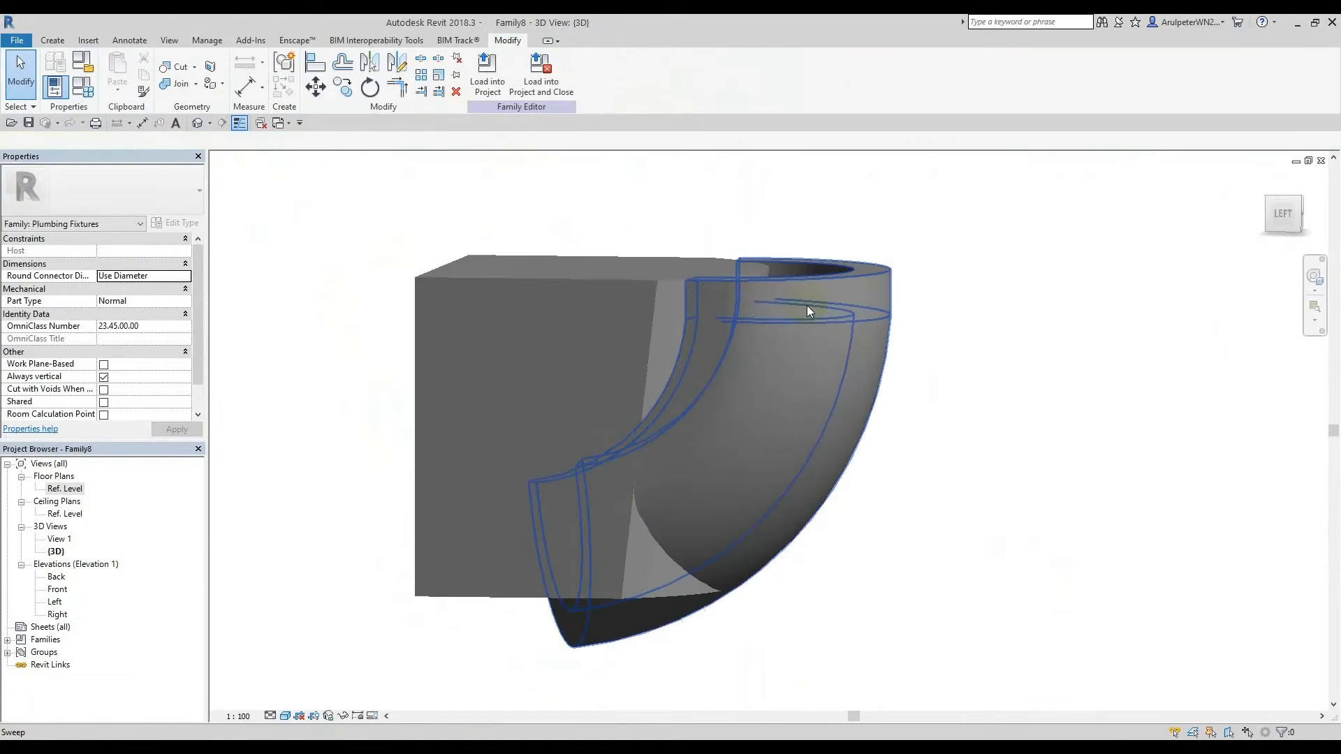
Step: Open the body swept blend's bottom profile for editing in the 3D view
{"action": "double_click", "coordinate": [658, 313]}
{"action": "left_click", "coordinate": [638, 581]}
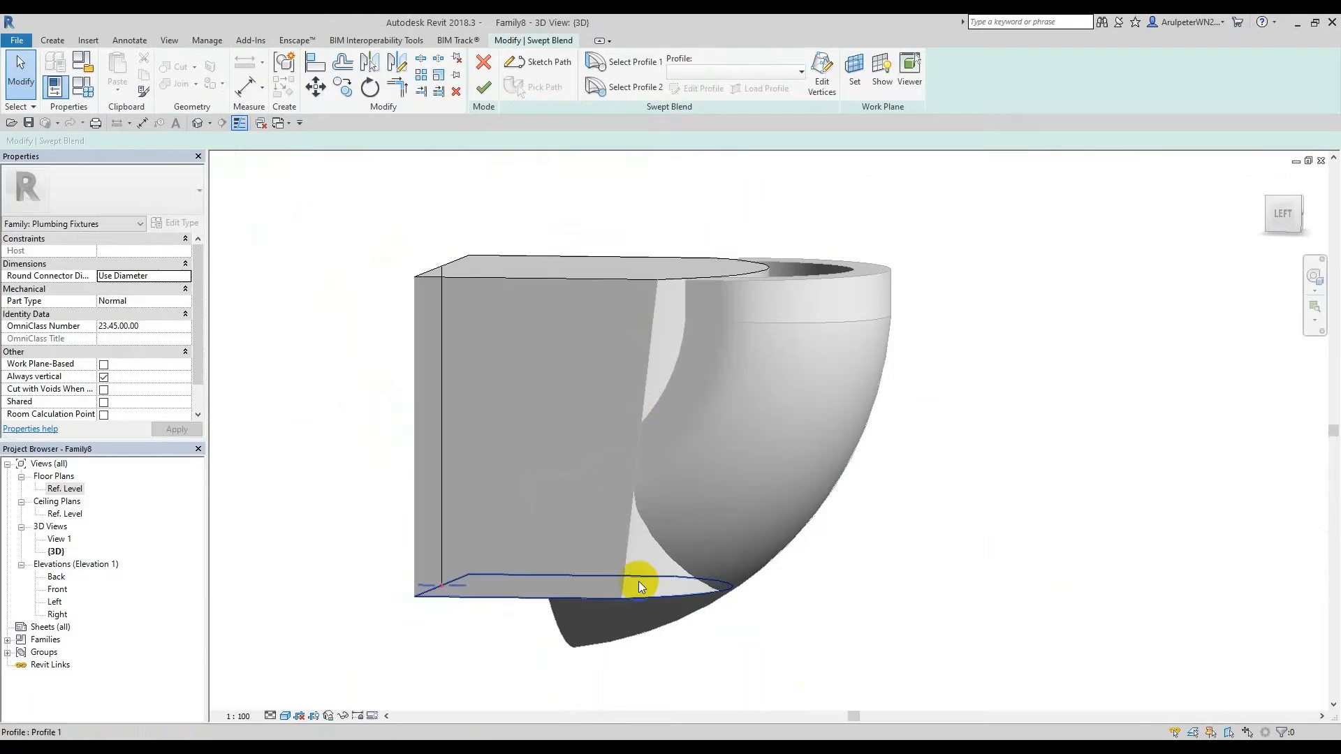
{"action": "double_click", "coordinate": [723, 589]}
{"action": "left_click", "coordinate": [727, 593]}
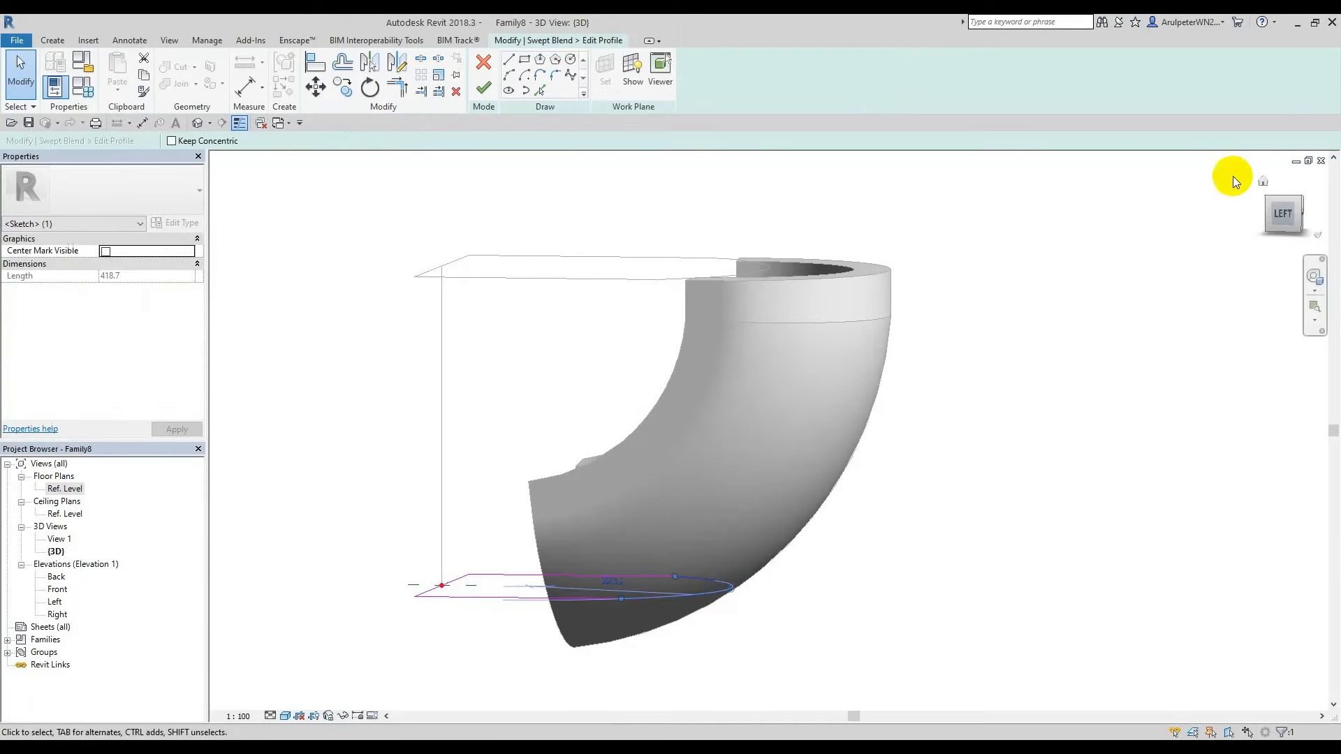
{"action": "left_click", "coordinate": [1282, 217]}
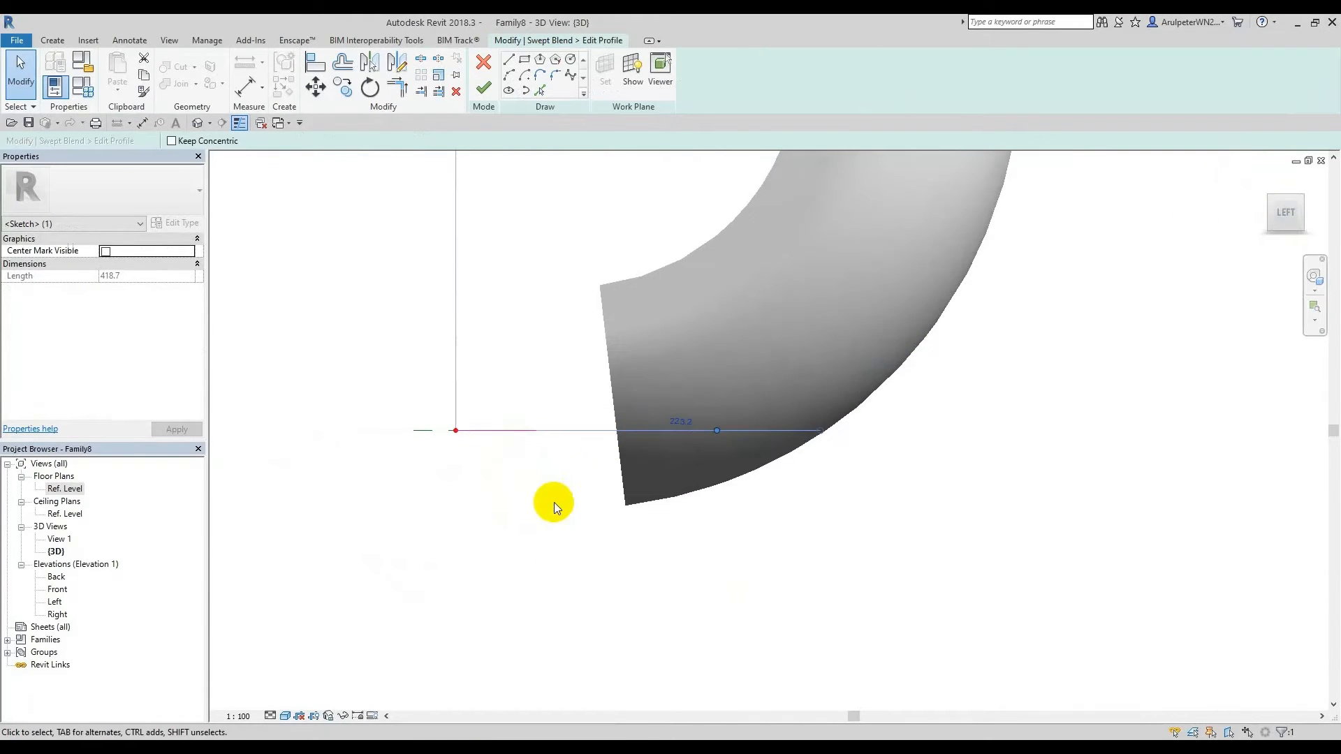
{"action": "mouse_move", "coordinate": [594, 492]}
{"action": "middle_mouse_down", "text": "shift"}
{"action": "mouse_move", "coordinate": [545, 622]}
{"action": "mouse_move", "coordinate": [556, 593]}
{"action": "mouse_move", "coordinate": [752, 456]}
{"action": "middle_mouse_up", "text": "shift"}
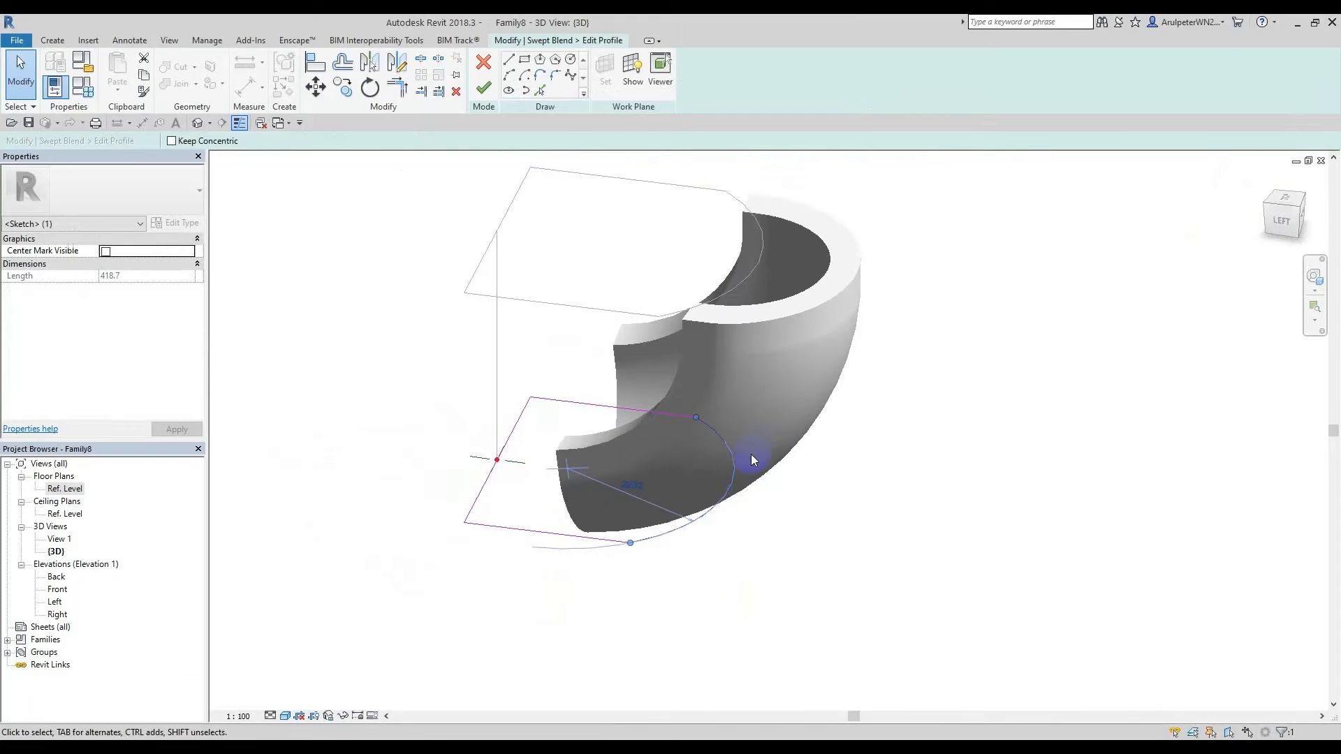
Step: Draw a straight line across the front of the body's bottom profile and delete the front arc
{"action": "left_click", "coordinate": [509, 59]}
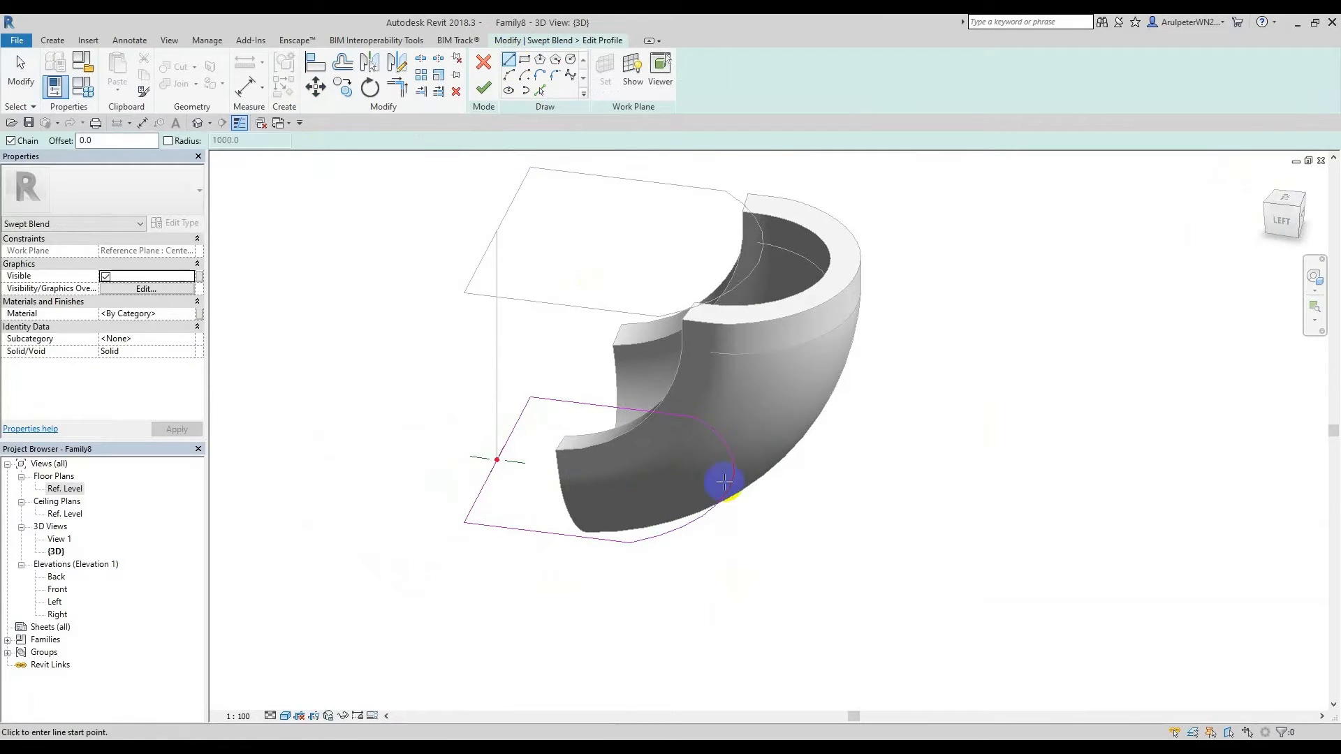
{"action": "left_click", "coordinate": [692, 415]}
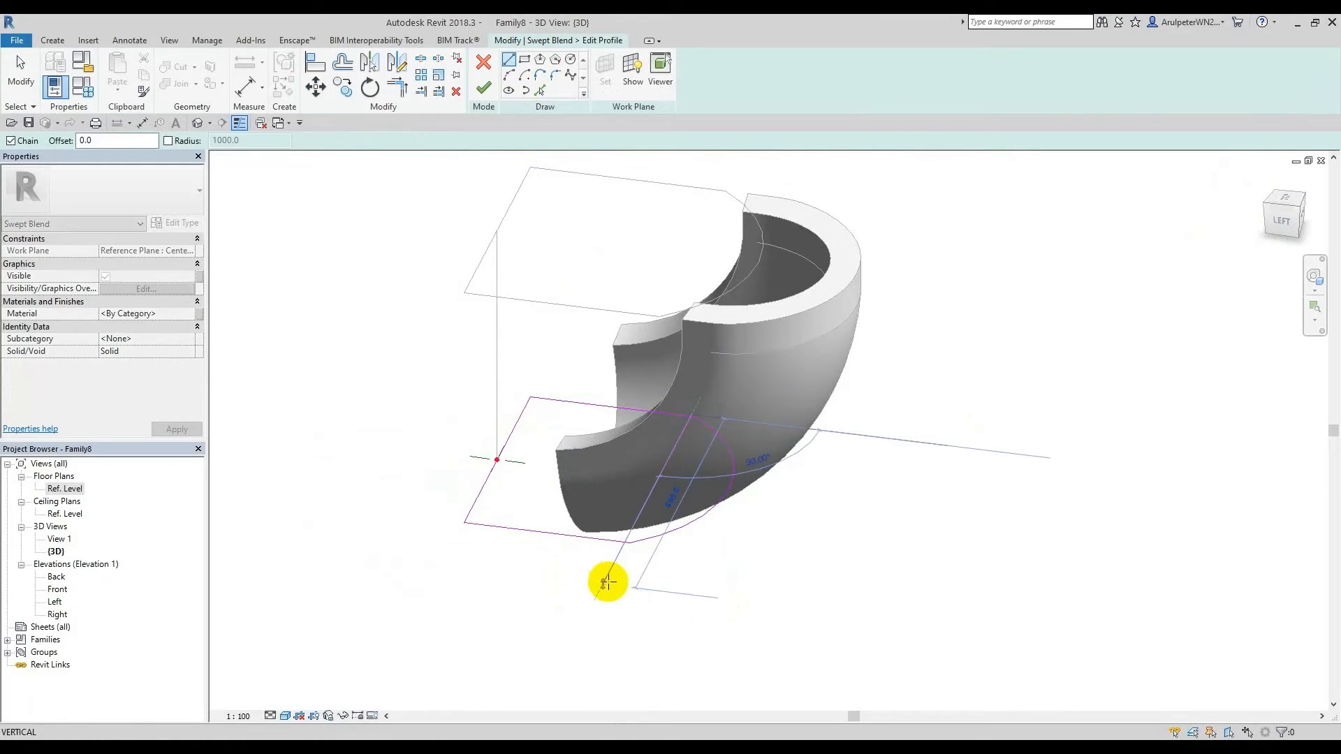
{"action": "left_click", "coordinate": [631, 543]}
{"action": "key", "text": "Escape"}
{"action": "left_click", "coordinate": [737, 473]}
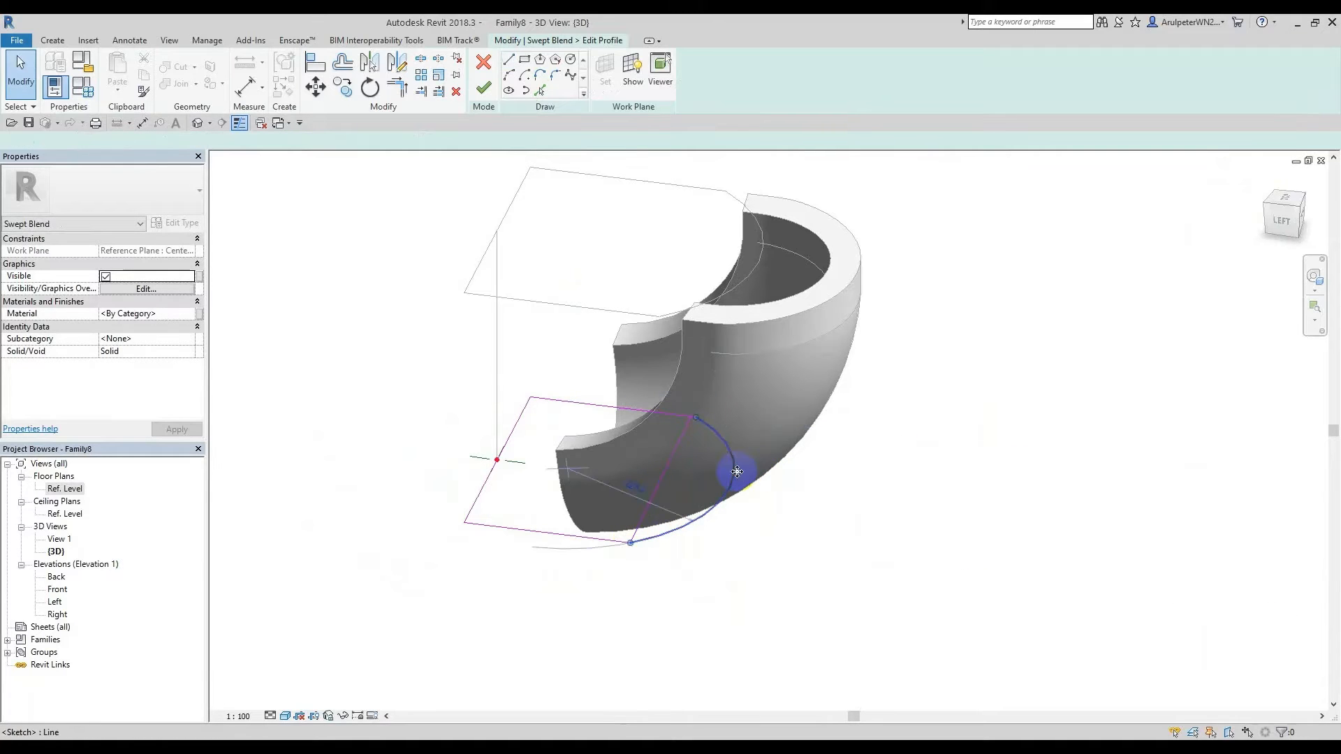
{"action": "left_click", "coordinate": [458, 92]}
Step: Replace the bottom profile's intersecting front line with one running exactly between the front endpoints of the two side lines
{"action": "left_click", "coordinate": [484, 89]}
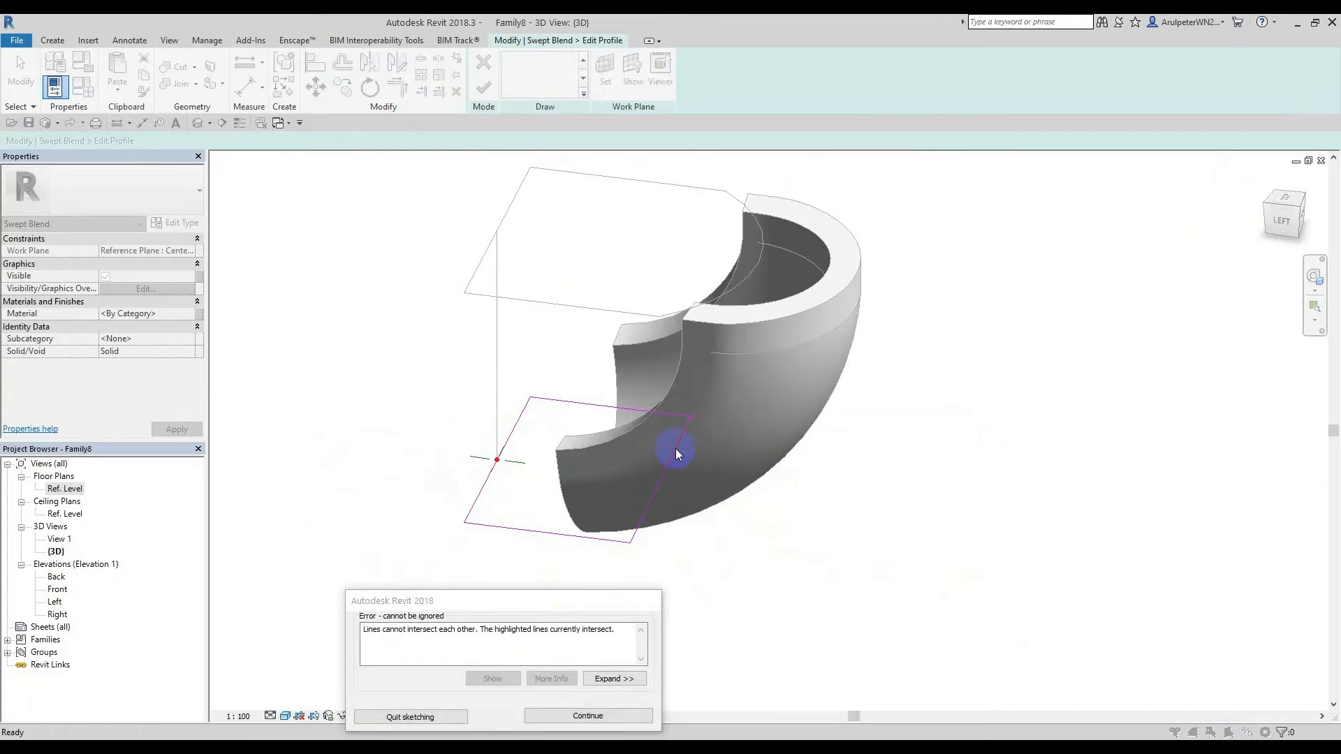
{"action": "left_click", "coordinate": [601, 716]}
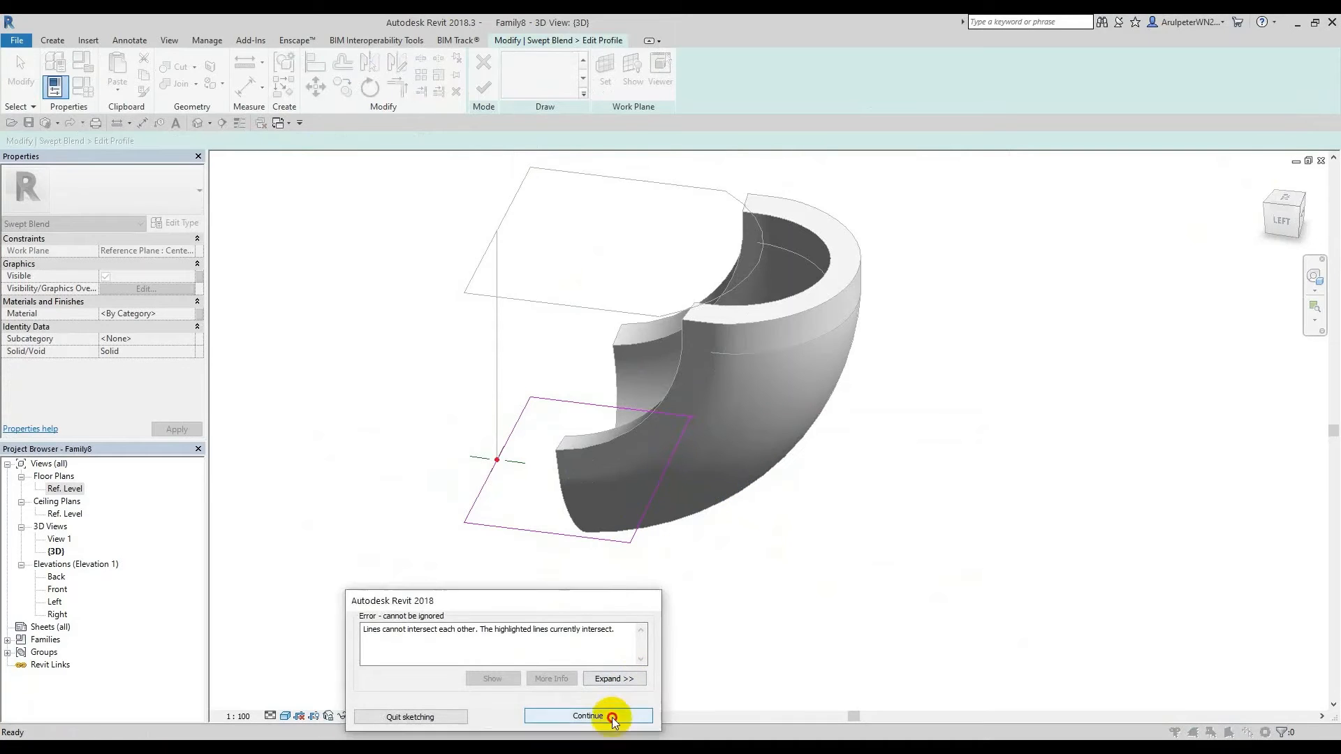
{"action": "left_click", "coordinate": [683, 439]}
{"action": "key", "text": "Delete"}
{"action": "left_click", "coordinate": [508, 62]}
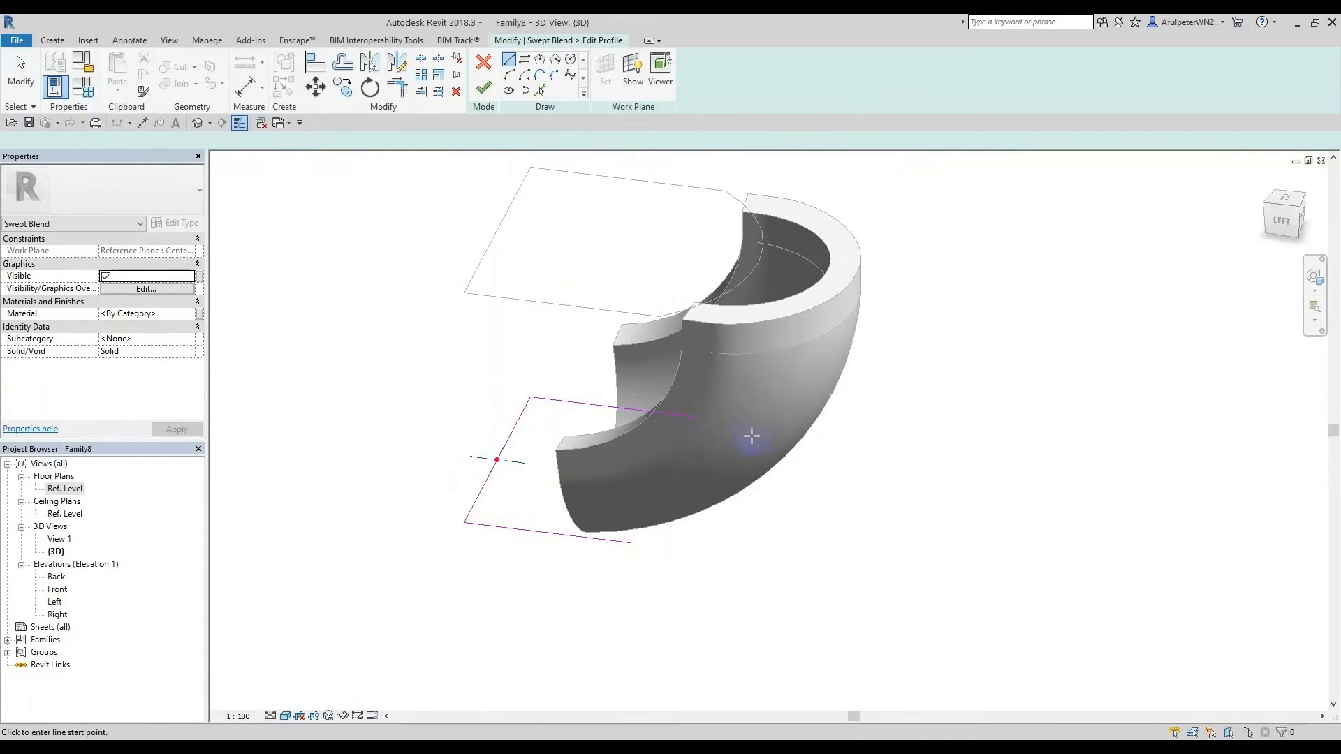
{"action": "left_click", "coordinate": [697, 420]}
{"action": "left_click", "coordinate": [631, 541]}
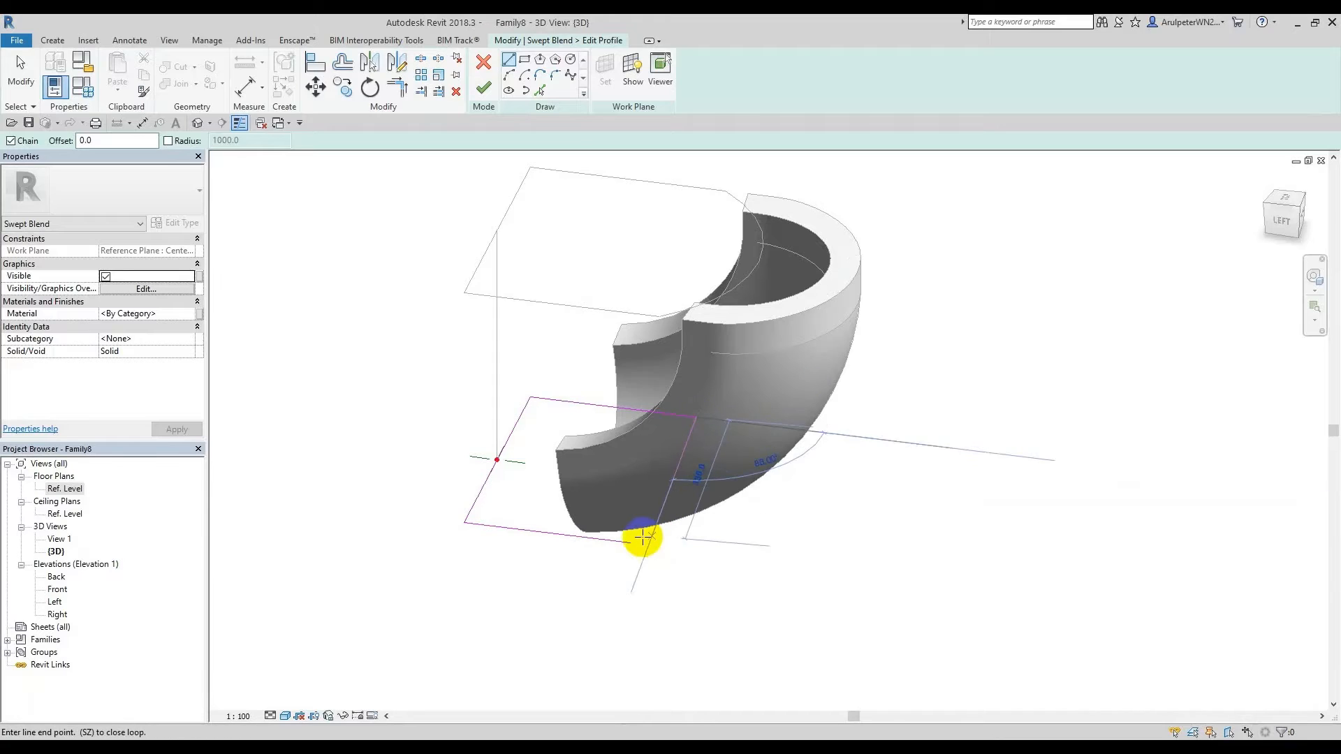
{"action": "key", "text": "Escape"}
{"action": "key", "text": "Escape"}
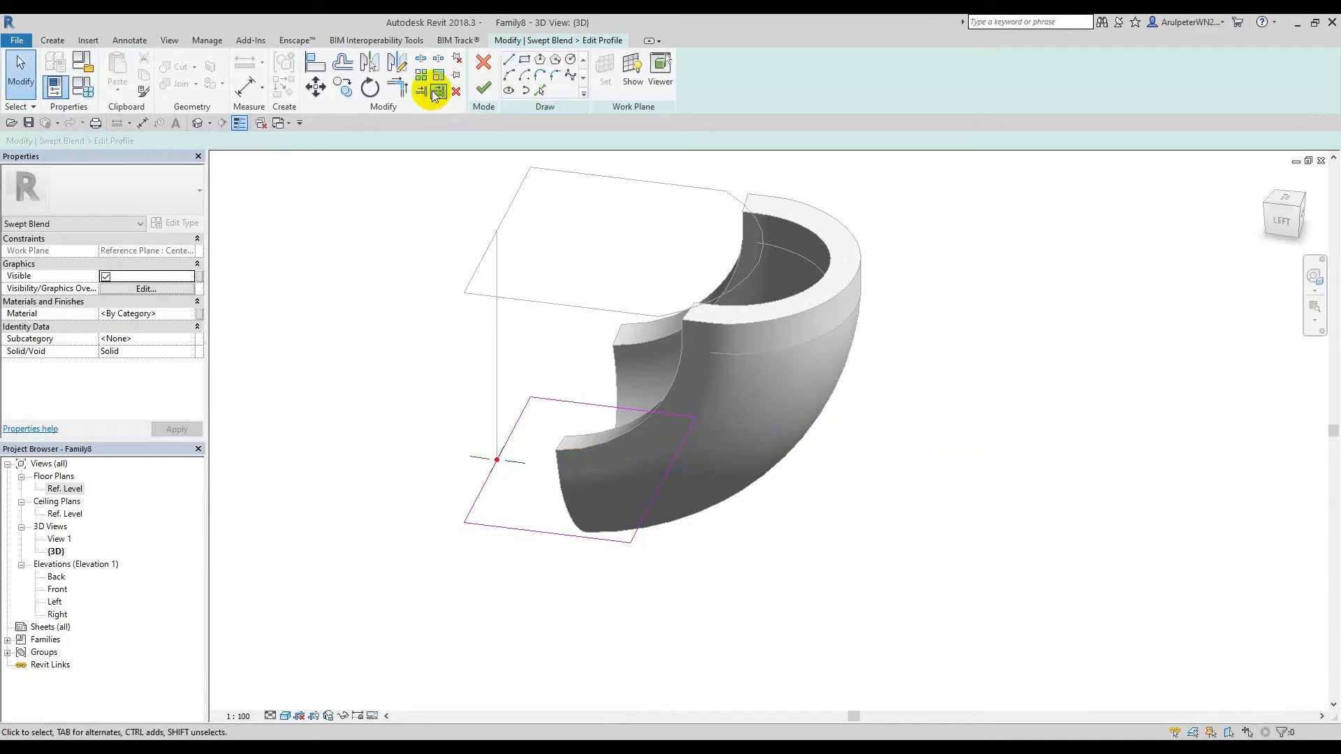
Step: Finish the bottom profile and complete the body's swept blend edit
{"action": "left_click", "coordinate": [485, 88]}
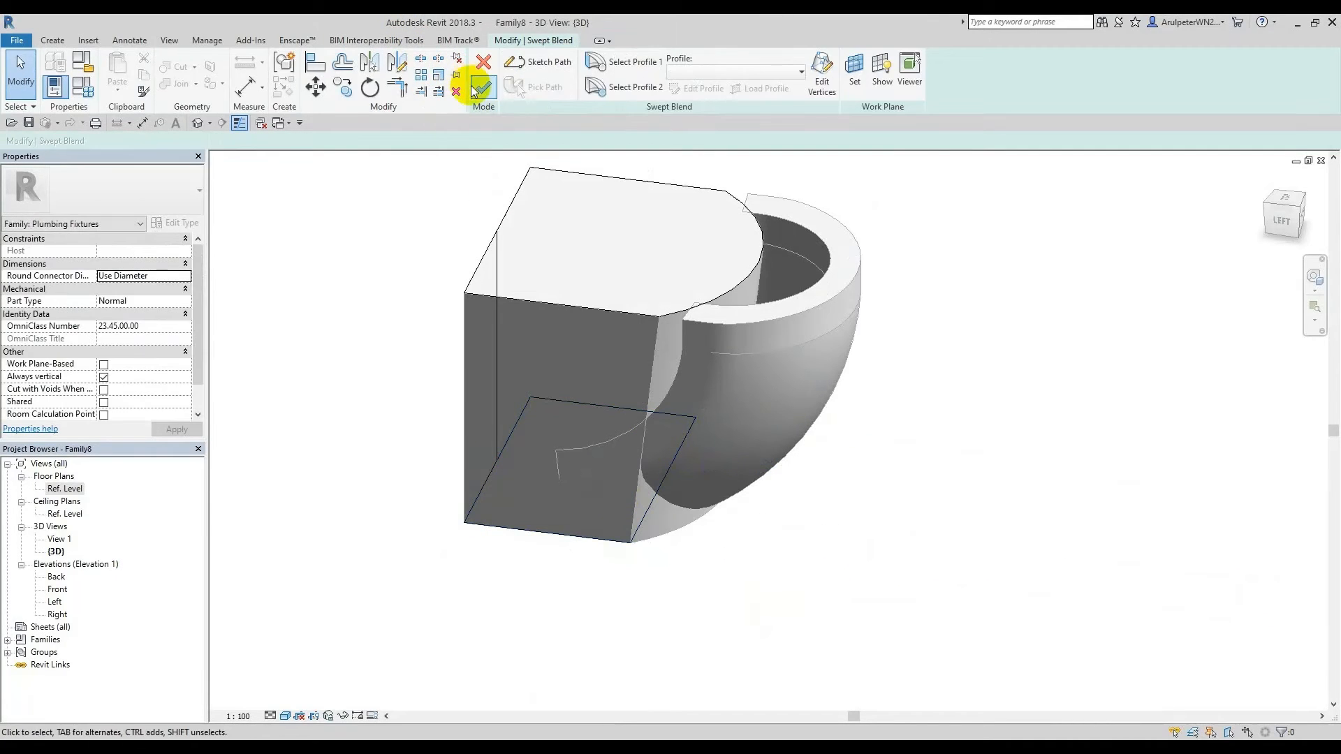
{"action": "left_click", "coordinate": [484, 87]}
{"action": "left_click", "coordinate": [979, 704]}
{"action": "scroll", "coordinate": [830, 446], "scroll_direction": "up", "scroll_amount": 2}
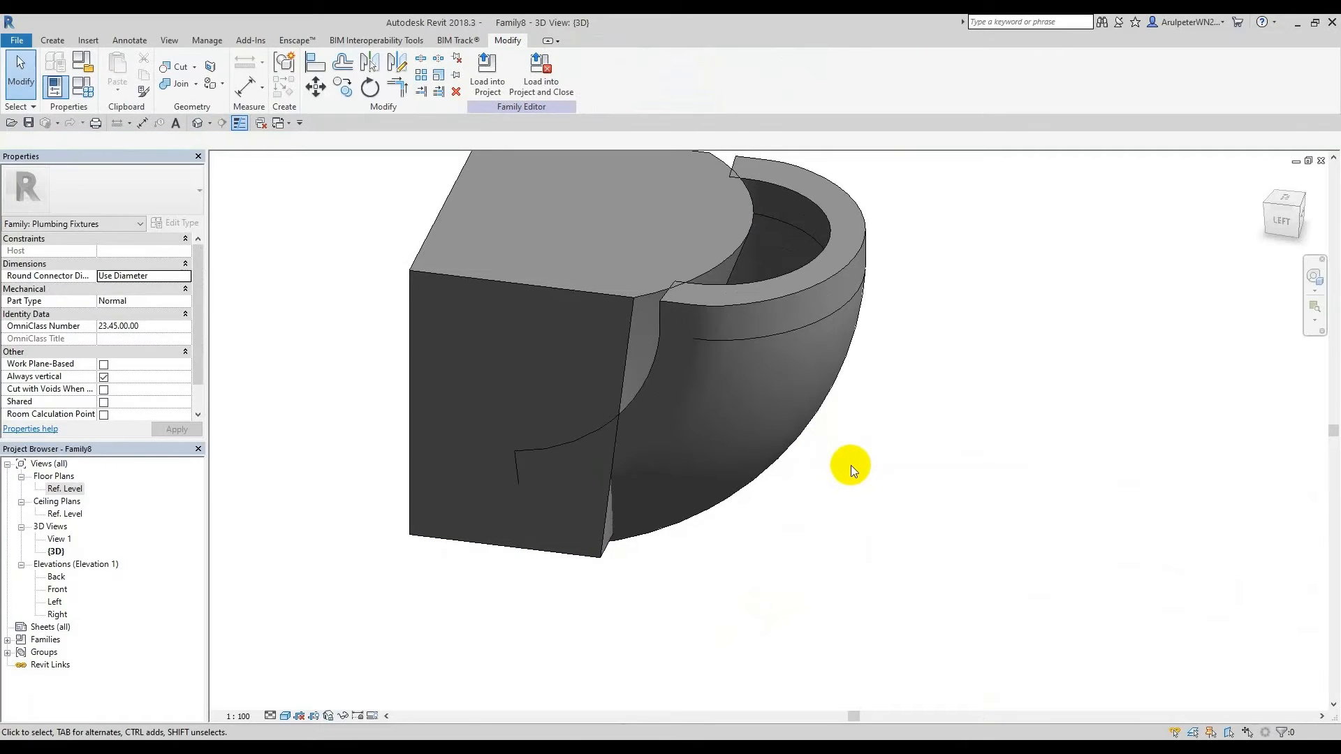
Step: Inspect the front bowl sweep's path and profile from the front and above, and close its edit mode
{"action": "middle_click_drag", "start_coordinate": [845, 454], "coordinate": [608, 362], "text": "shift"}
{"action": "left_click", "coordinate": [686, 447]}
{"action": "double_click", "coordinate": [686, 447]}
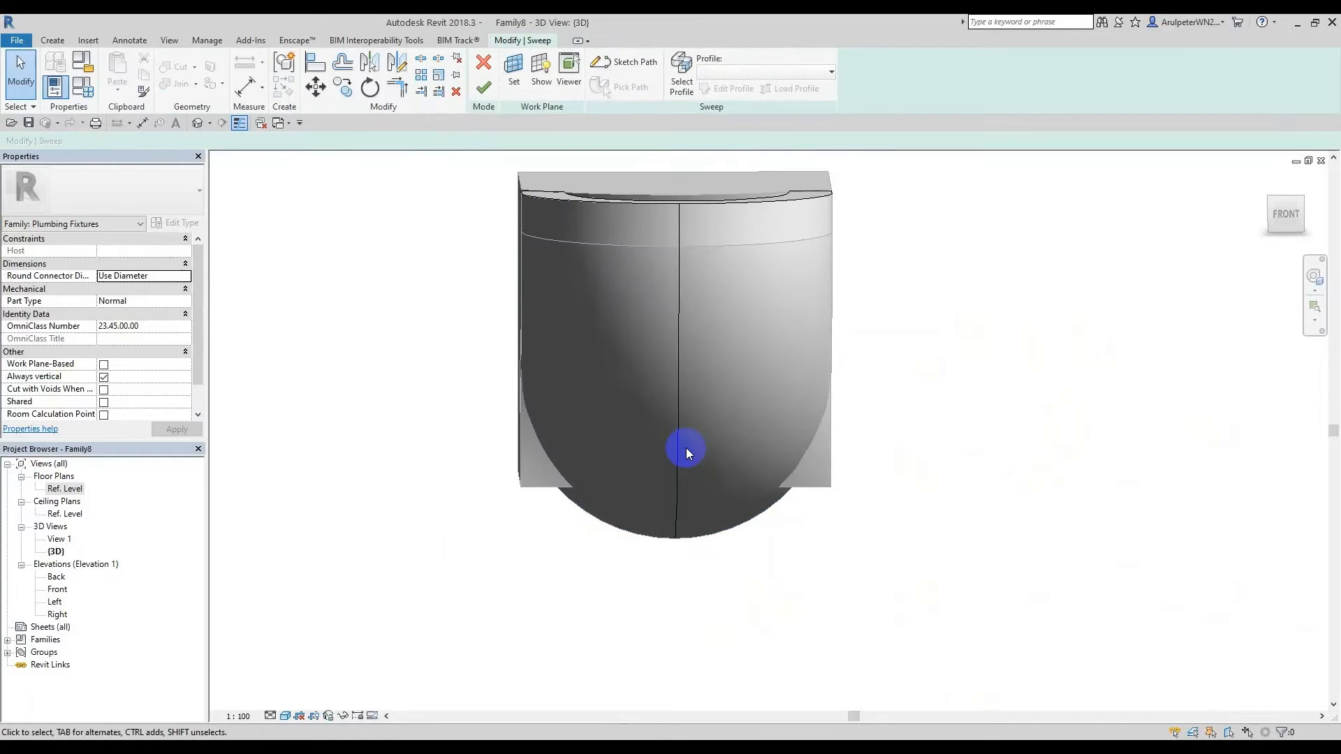
{"action": "mouse_move", "coordinate": [714, 380]}
{"action": "middle_mouse_down", "text": "shift"}
{"action": "mouse_move", "coordinate": [714, 413]}
{"action": "mouse_move", "coordinate": [730, 395]}
{"action": "mouse_move", "coordinate": [733, 635]}
{"action": "mouse_move", "coordinate": [679, 368]}
{"action": "middle_mouse_up", "text": "shift"}
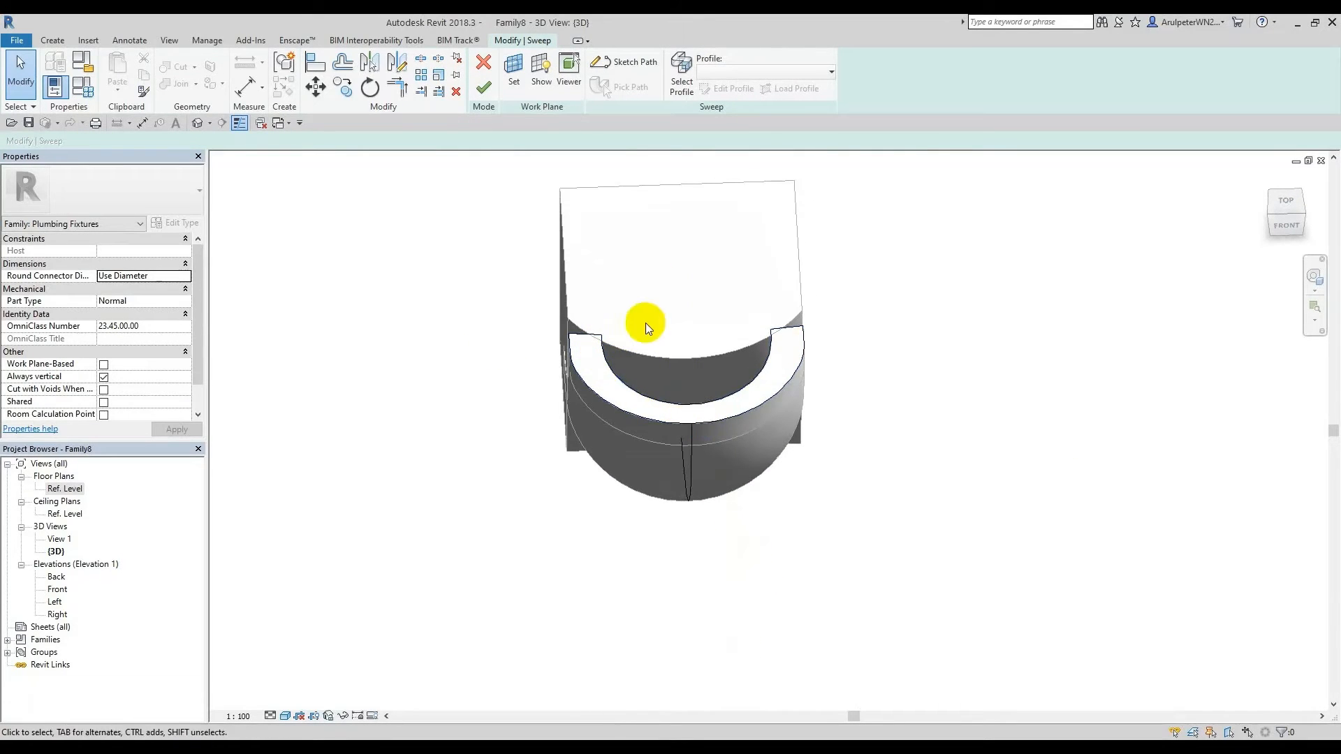
{"action": "left_click", "coordinate": [484, 90]}
Step: Switch to the Ref. Level plan, dismiss the save reminder, and measure the base width in the FRONT VIEW drawing
{"action": "key", "text": "ctrl+Tab"}
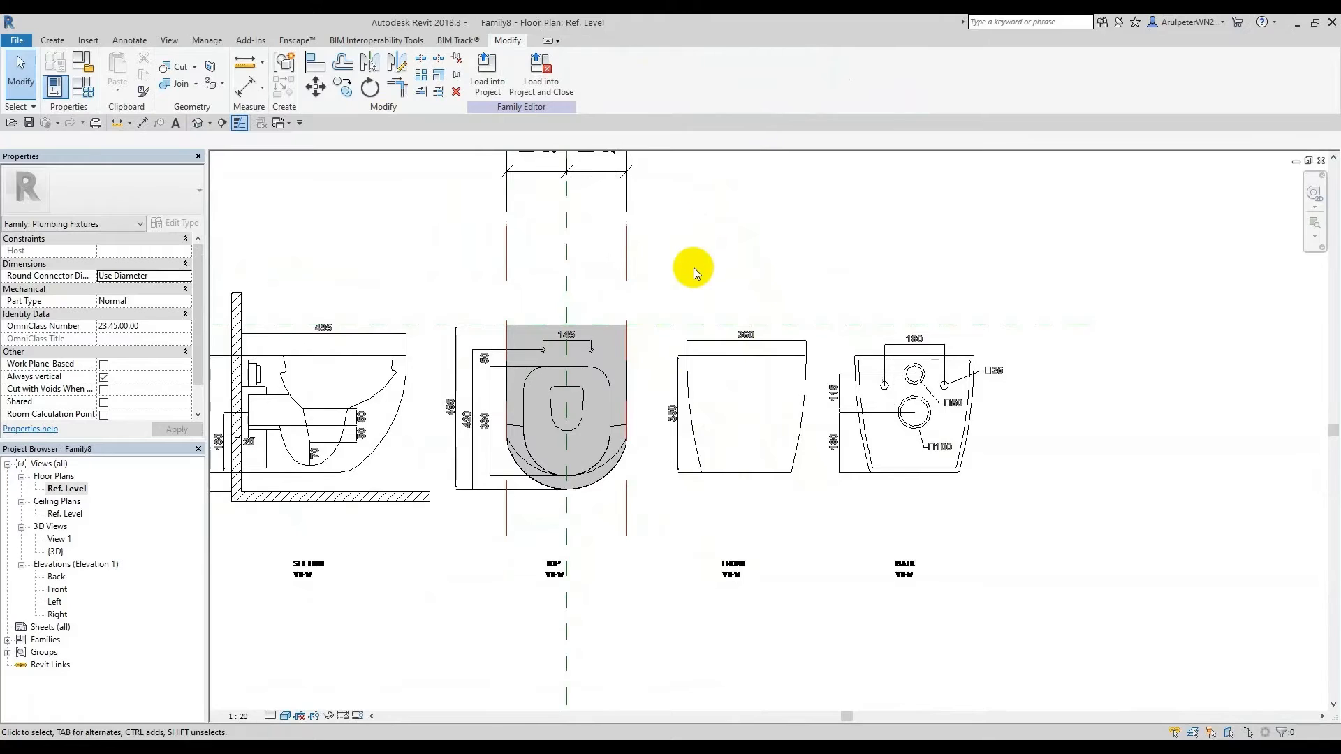
{"action": "scroll", "coordinate": [694, 268], "scroll_direction": "up", "scroll_amount": 1}
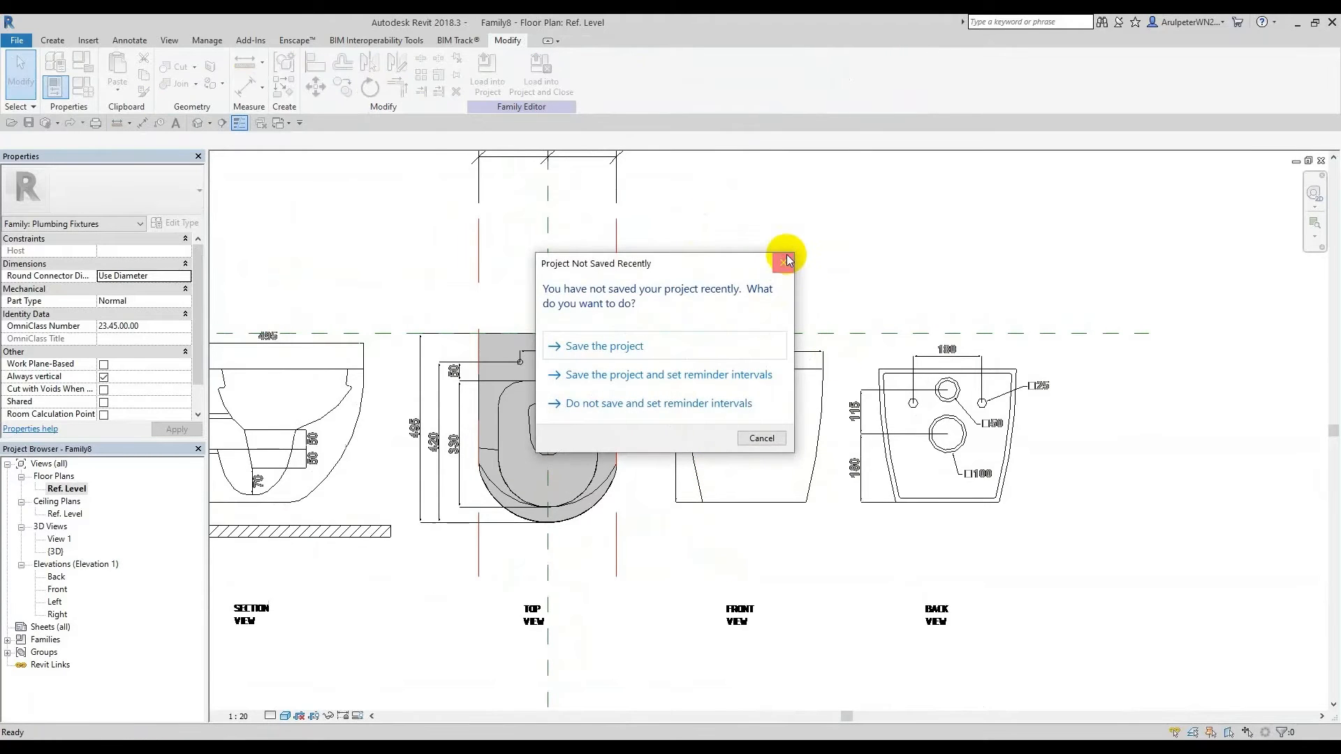
{"action": "left_click", "coordinate": [787, 260]}
{"action": "key", "text": "d"}
{"action": "key", "text": "i"}
{"action": "scroll", "coordinate": [720, 507], "scroll_direction": "up", "scroll_amount": 3}
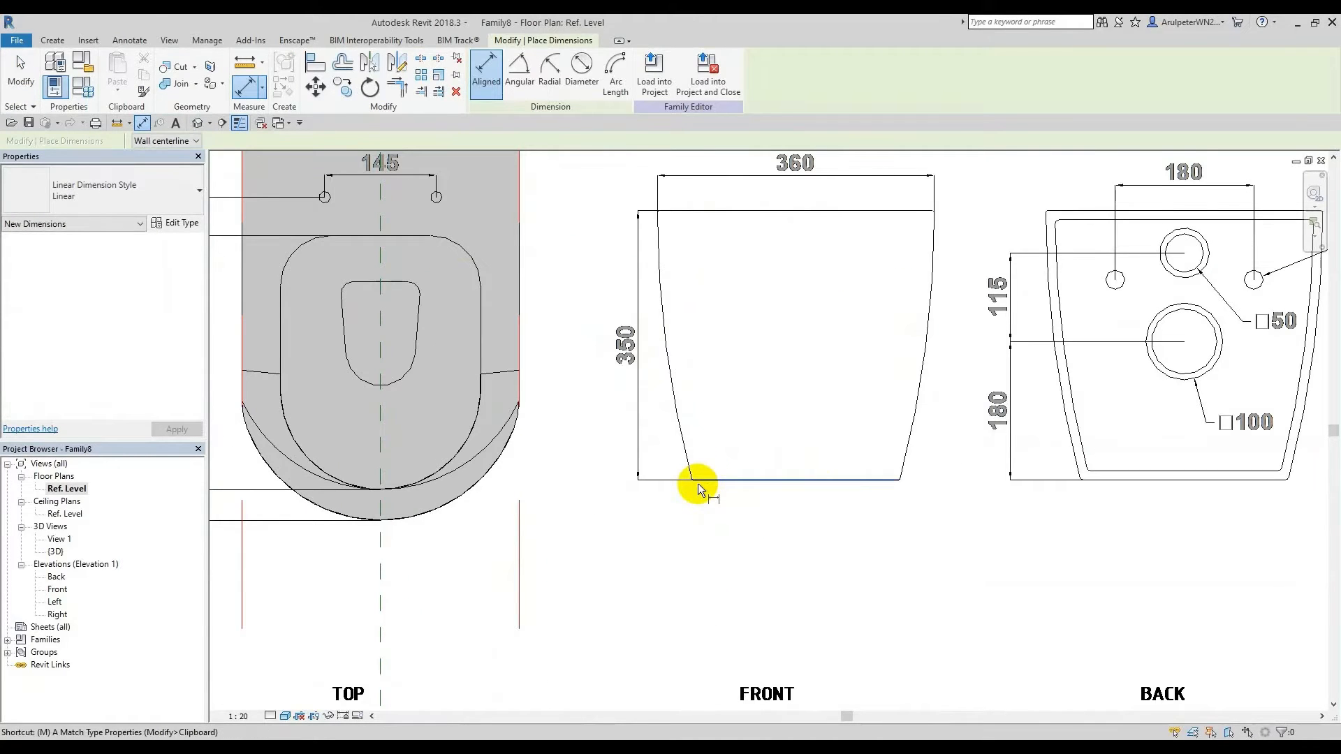
{"action": "key", "text": "e"}
{"action": "scroll", "coordinate": [695, 489], "scroll_direction": "up", "scroll_amount": 2}
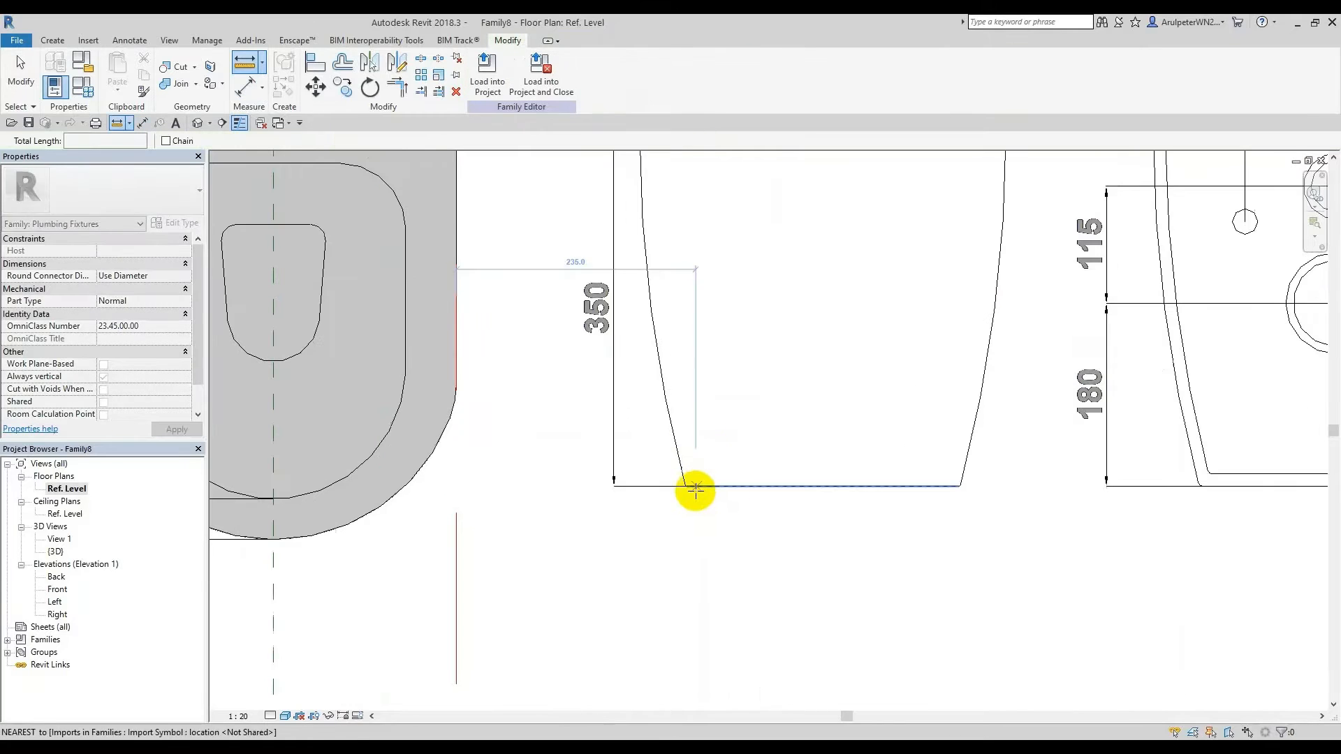
{"action": "left_click", "coordinate": [685, 485]}
{"action": "scroll", "coordinate": [847, 488], "scroll_direction": "down", "scroll_amount": 2}
{"action": "scroll", "coordinate": [847, 488], "scroll_direction": "up", "scroll_amount": 2}
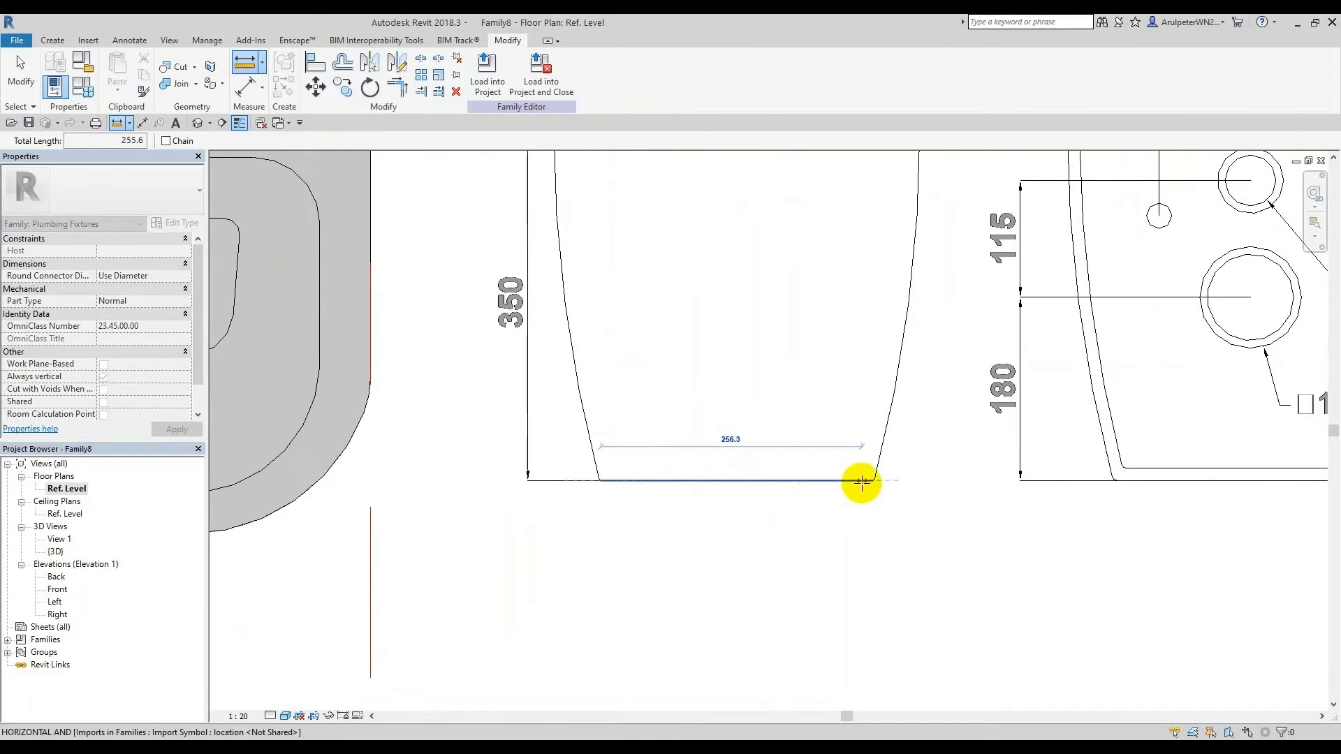
{"action": "key", "text": "Escape"}
{"action": "key", "text": "Escape"}
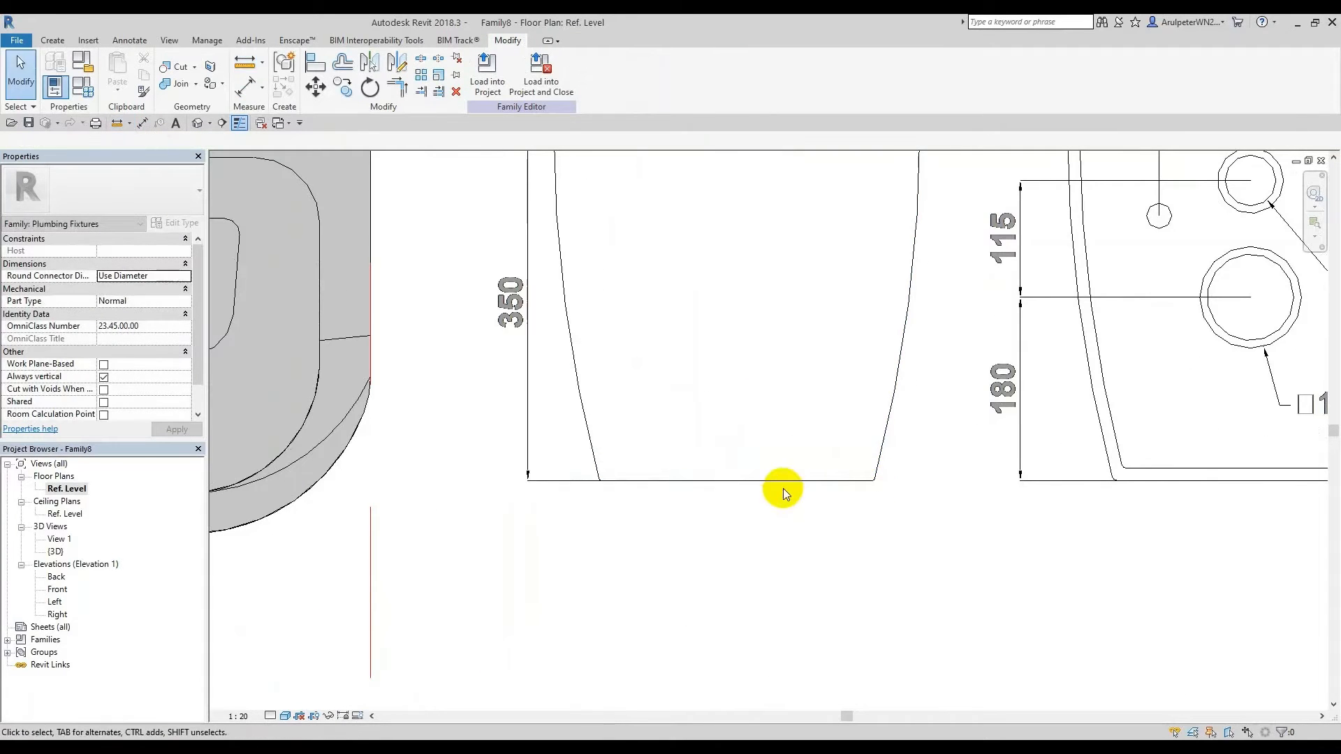
Step: Draw a vertical reference plane along the centre plane of the top view, offset 150 to its right
{"action": "scroll", "coordinate": [778, 488], "scroll_direction": "down", "scroll_amount": 3}
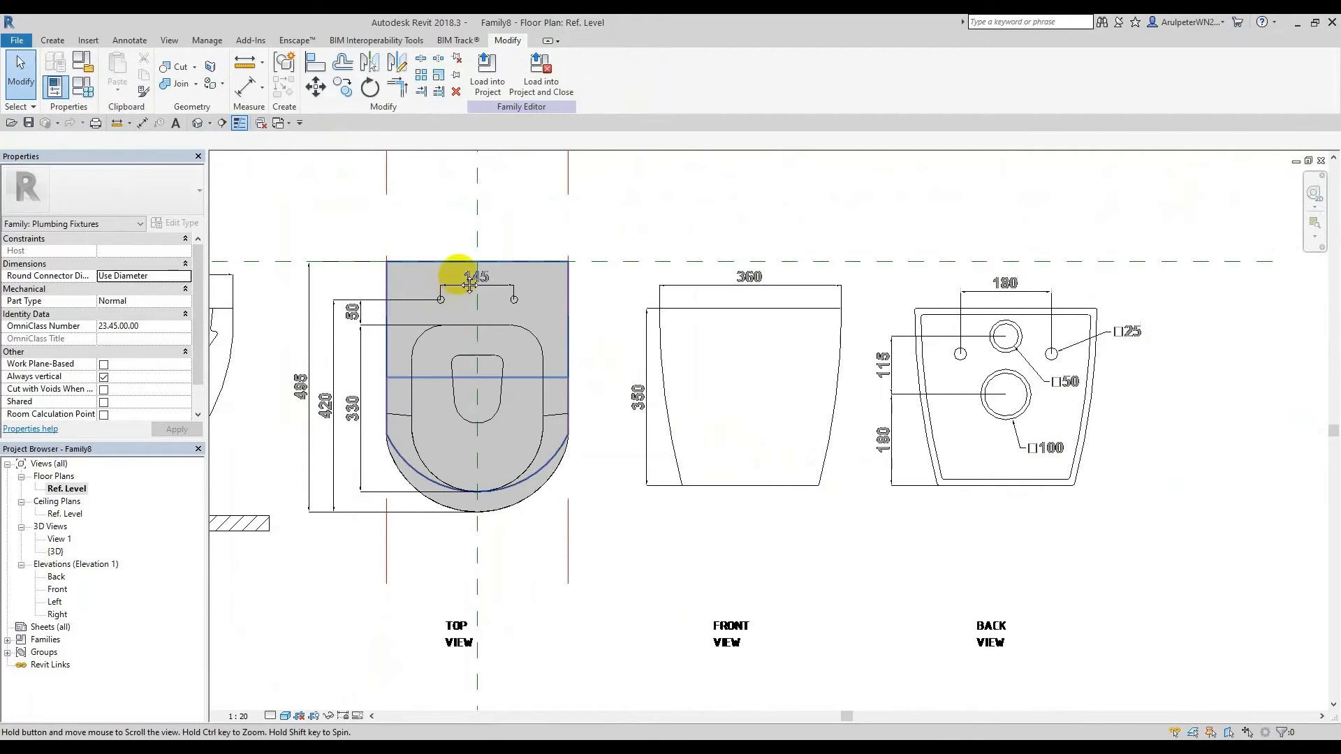
{"action": "middle_click_drag", "start_coordinate": [460, 276], "coordinate": [451, 439]}
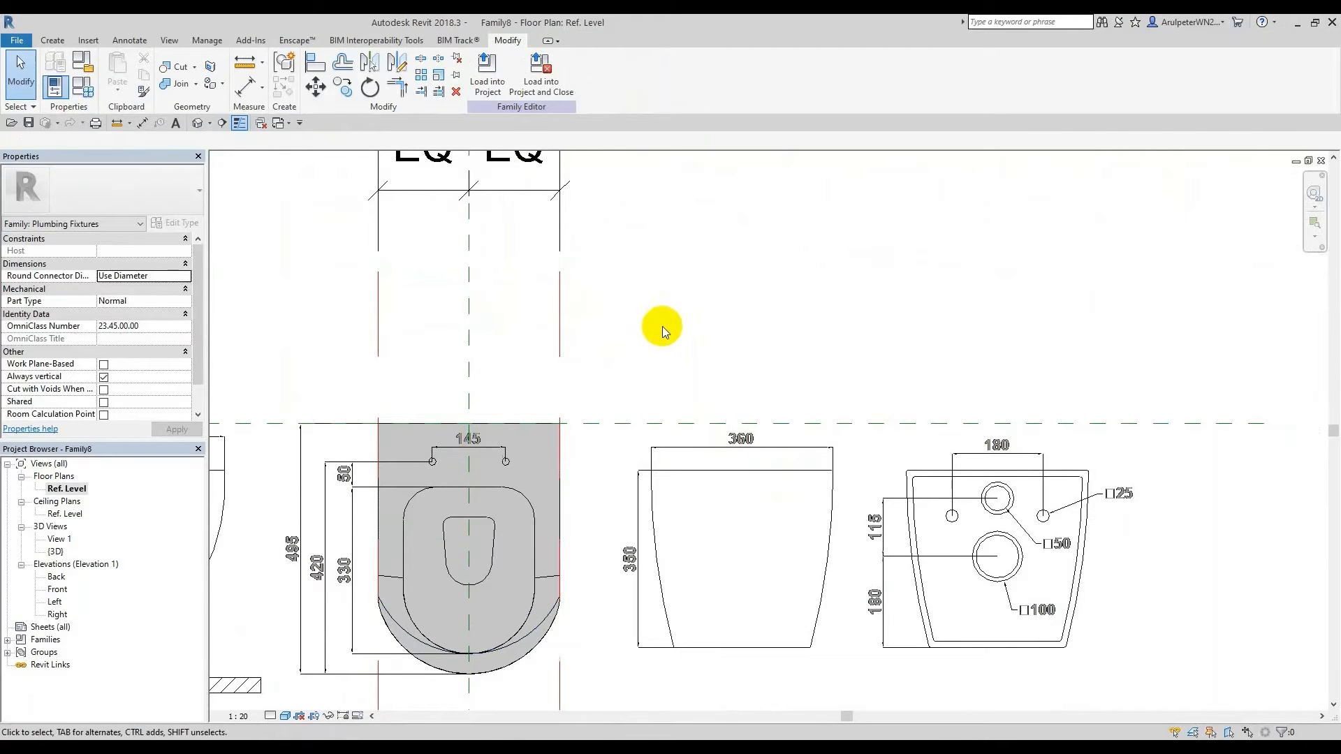
{"action": "key", "text": "r"}
{"action": "key", "text": "p"}
{"action": "left_click_drag", "start_coordinate": [218, 140], "coordinate": [137, 131]}
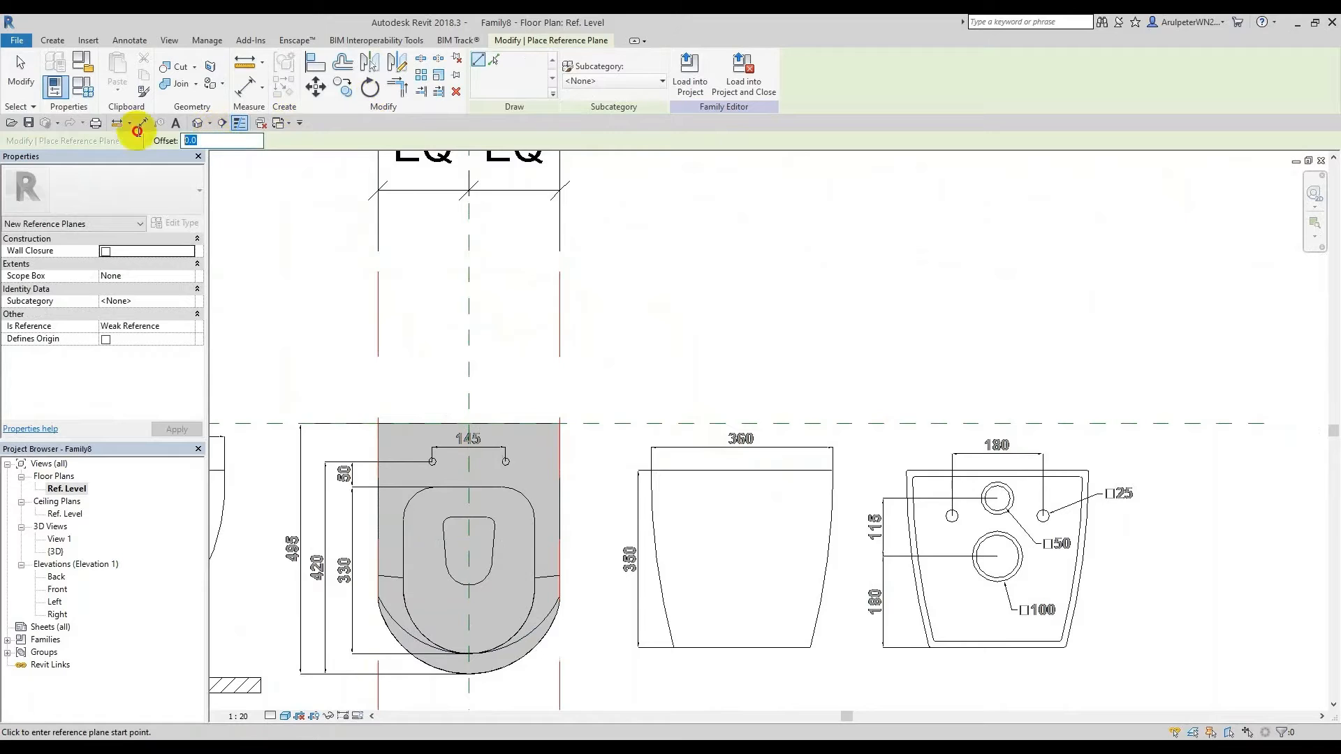
{"action": "type", "text": "150"}
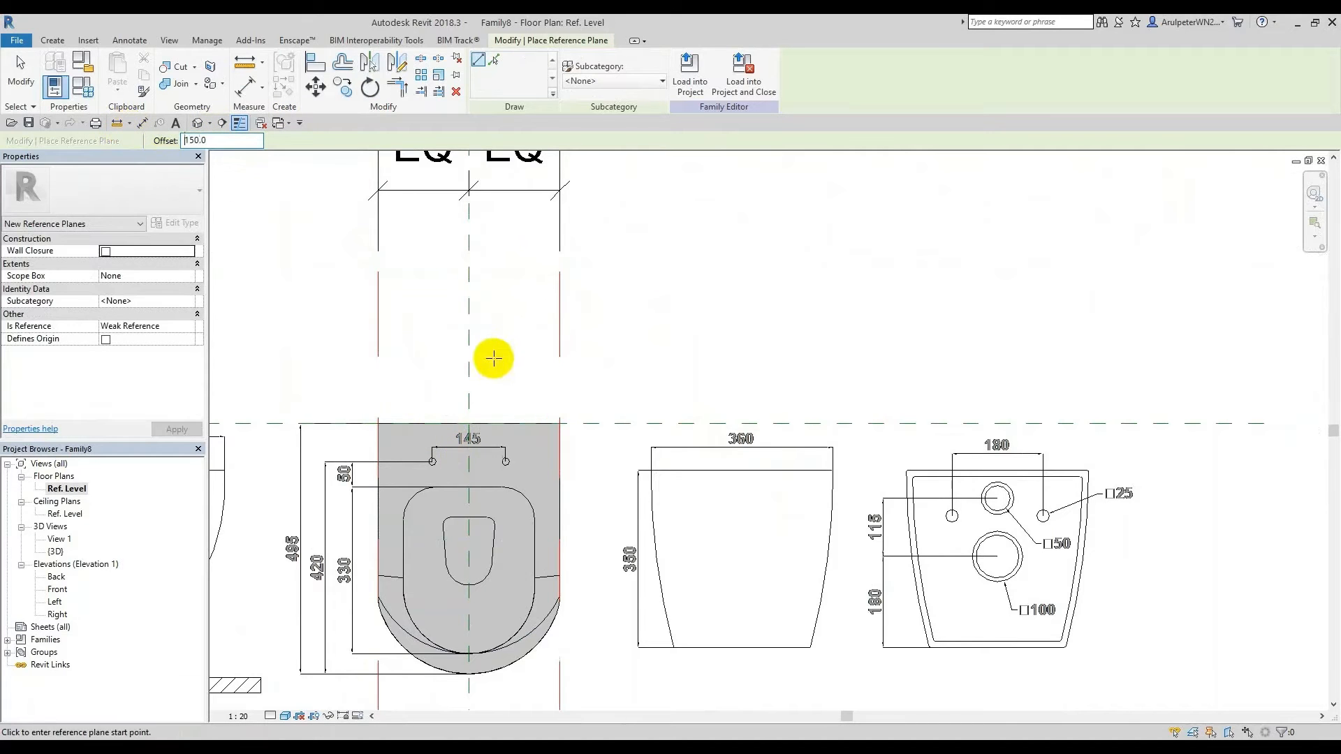
{"action": "left_click", "coordinate": [469, 364]}
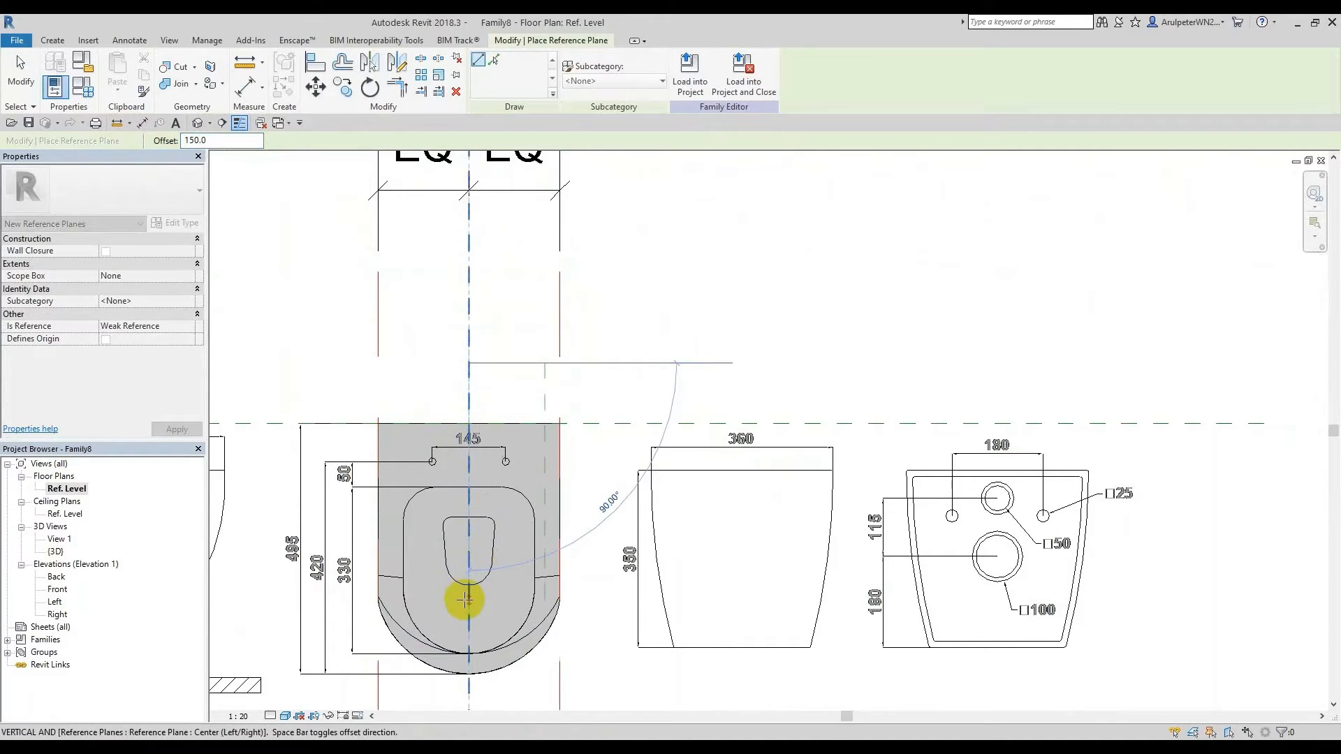
{"action": "left_click", "coordinate": [467, 599]}
{"action": "key", "text": "Escape"}
{"action": "key", "text": "Escape"}
Step: Mirror the new reference plane across the centre, dimension the original from the centre plane, and set that distance to 135
{"action": "left_click", "coordinate": [540, 383]}
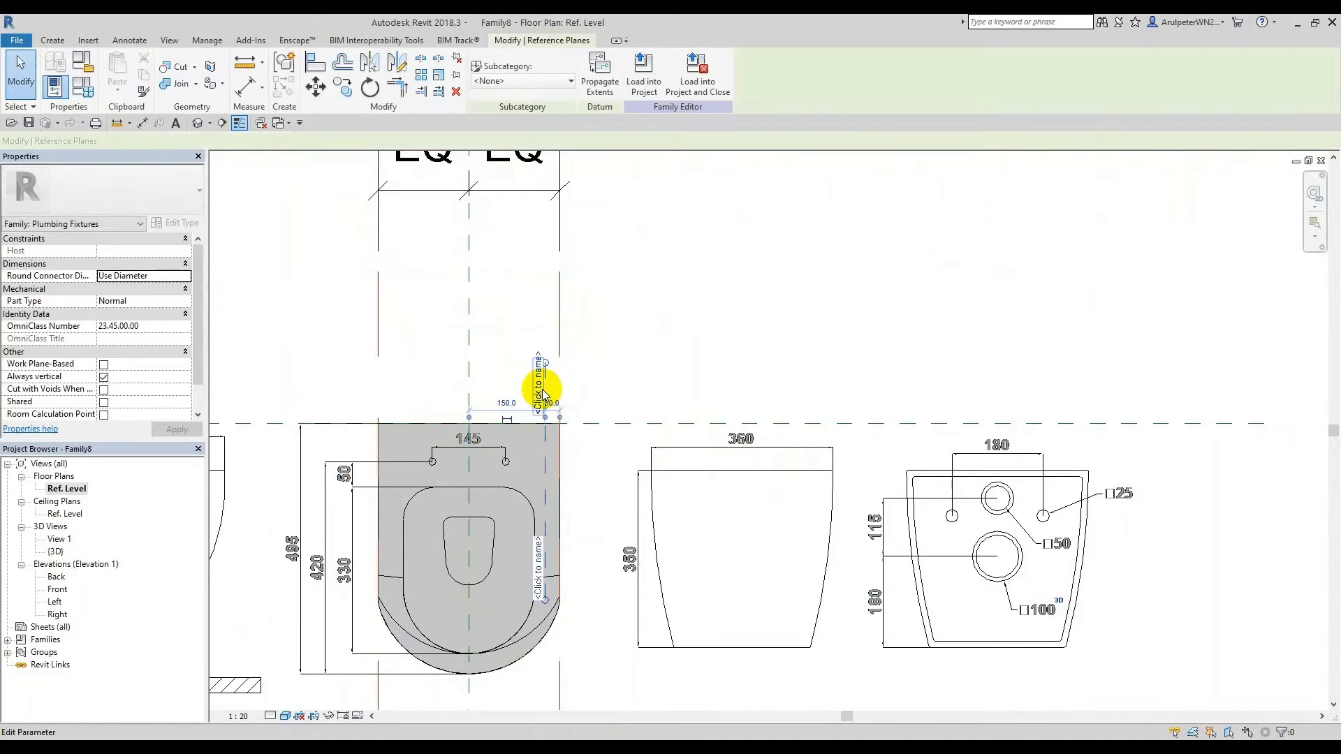
{"action": "scroll", "coordinate": [575, 199], "scroll_direction": "up", "scroll_amount": 2}
{"action": "left_click", "coordinate": [479, 398]}
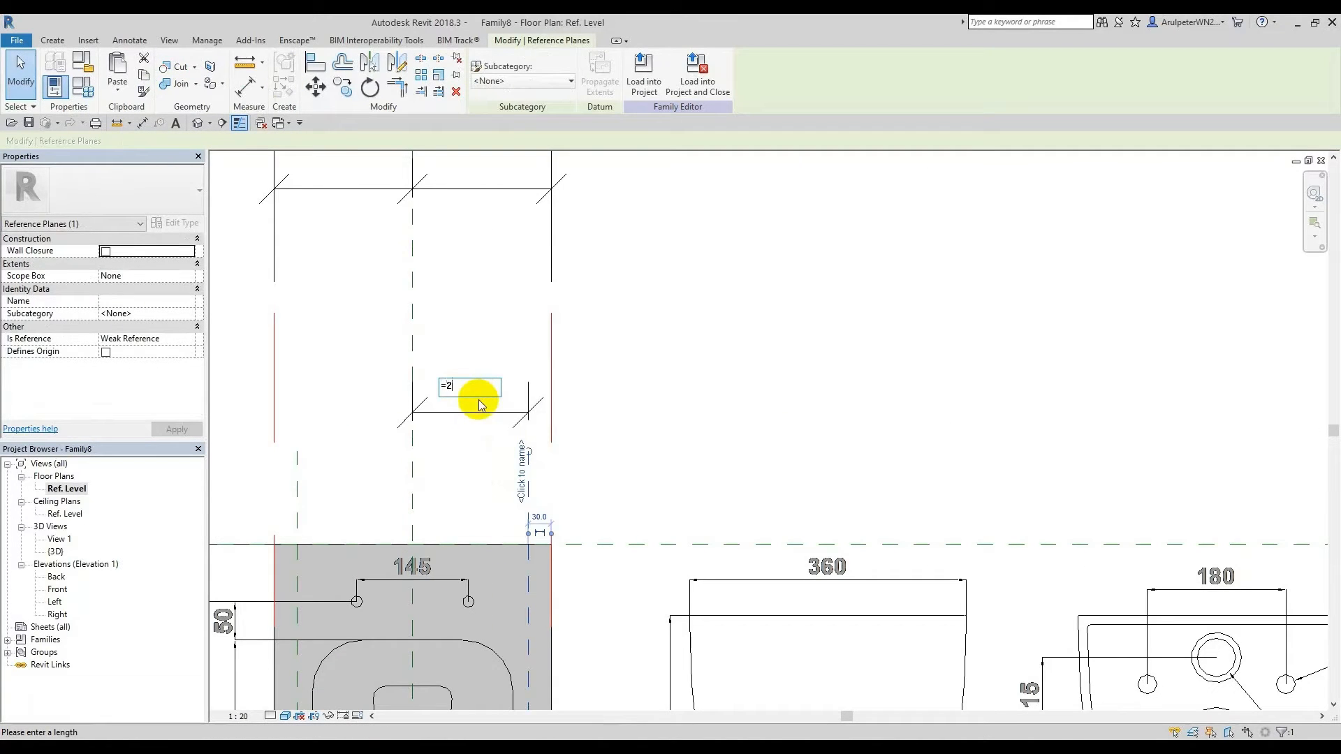
{"action": "key", "text": "Return"}
{"action": "left_click", "coordinate": [601, 393]}
{"action": "scroll", "coordinate": [335, 408], "scroll_direction": "down", "scroll_amount": 3}
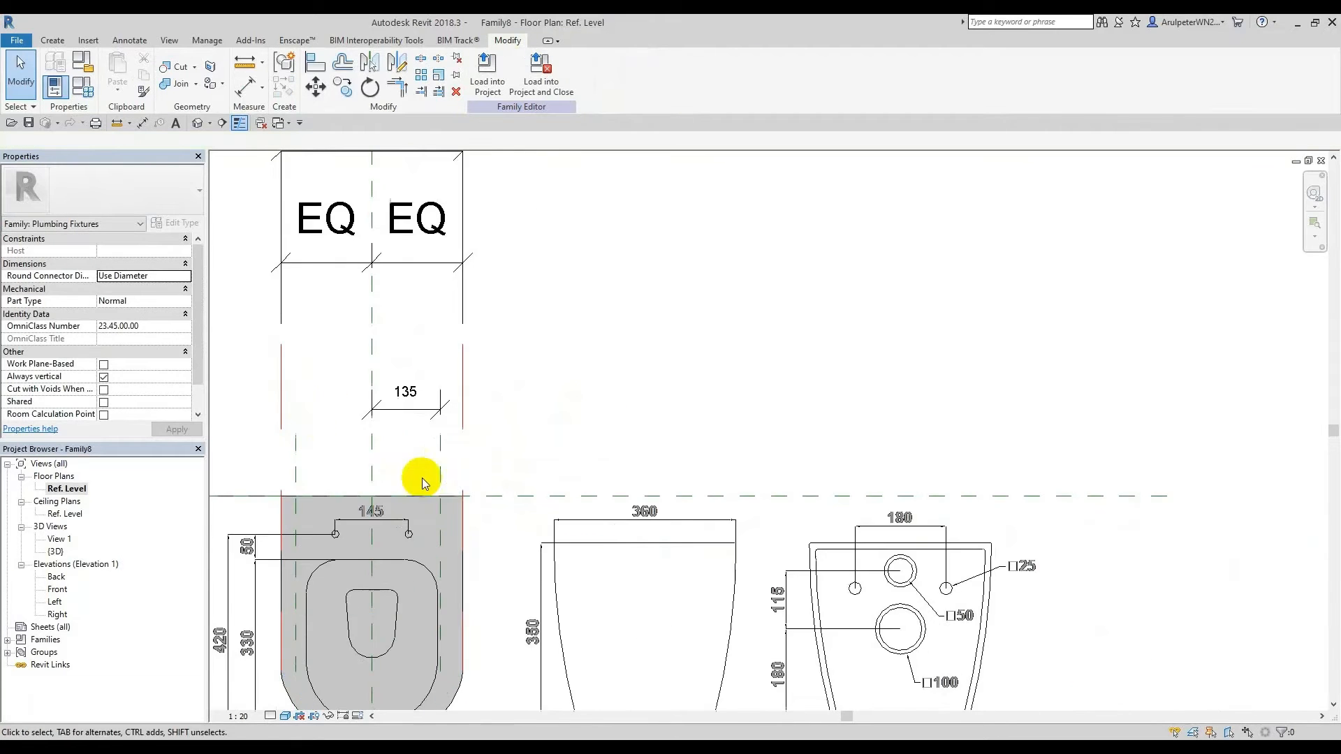
Step: Delete the left inner reference plane and replace it by mirroring the right inner plane about the centre plane
{"action": "scroll", "coordinate": [387, 450], "scroll_direction": "up", "scroll_amount": 2}
{"action": "left_click", "coordinate": [270, 452]}
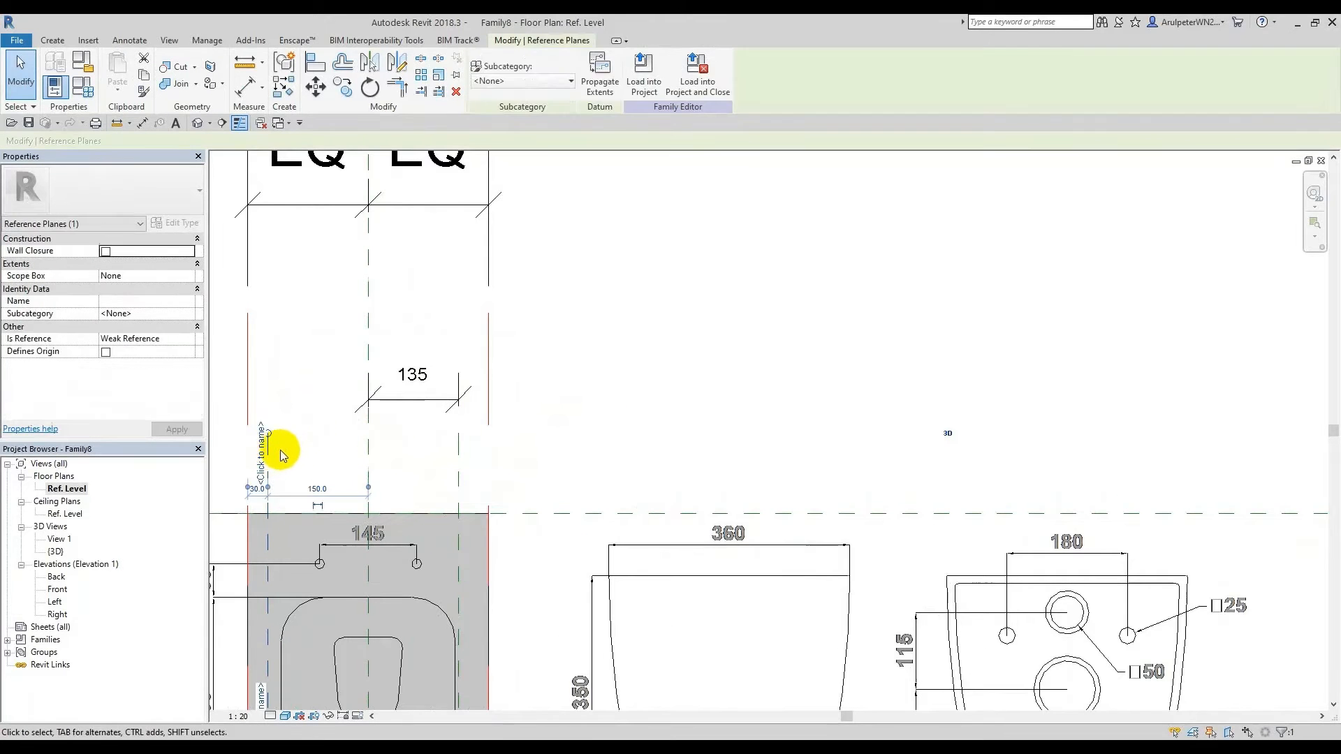
{"action": "key", "text": "Delete"}
{"action": "left_click", "coordinate": [447, 451]}
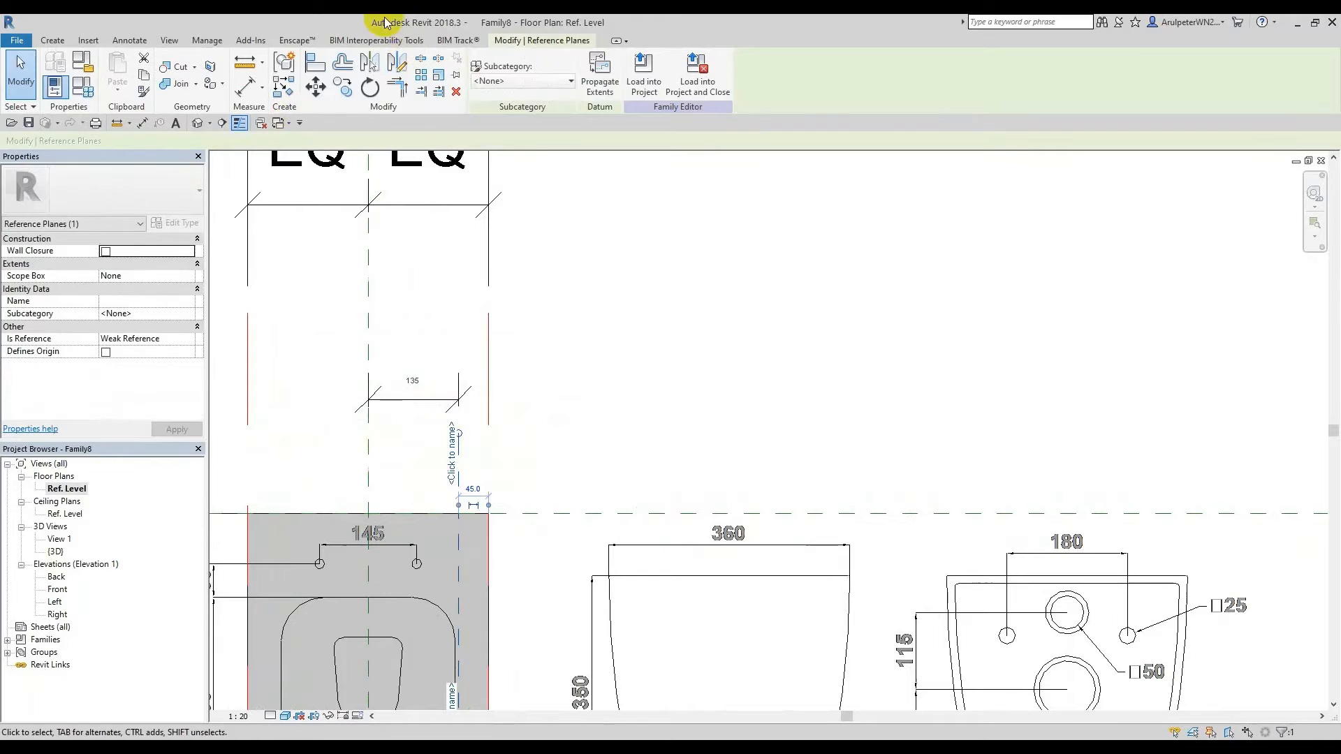
{"action": "left_click", "coordinate": [374, 72]}
{"action": "left_click", "coordinate": [368, 442]}
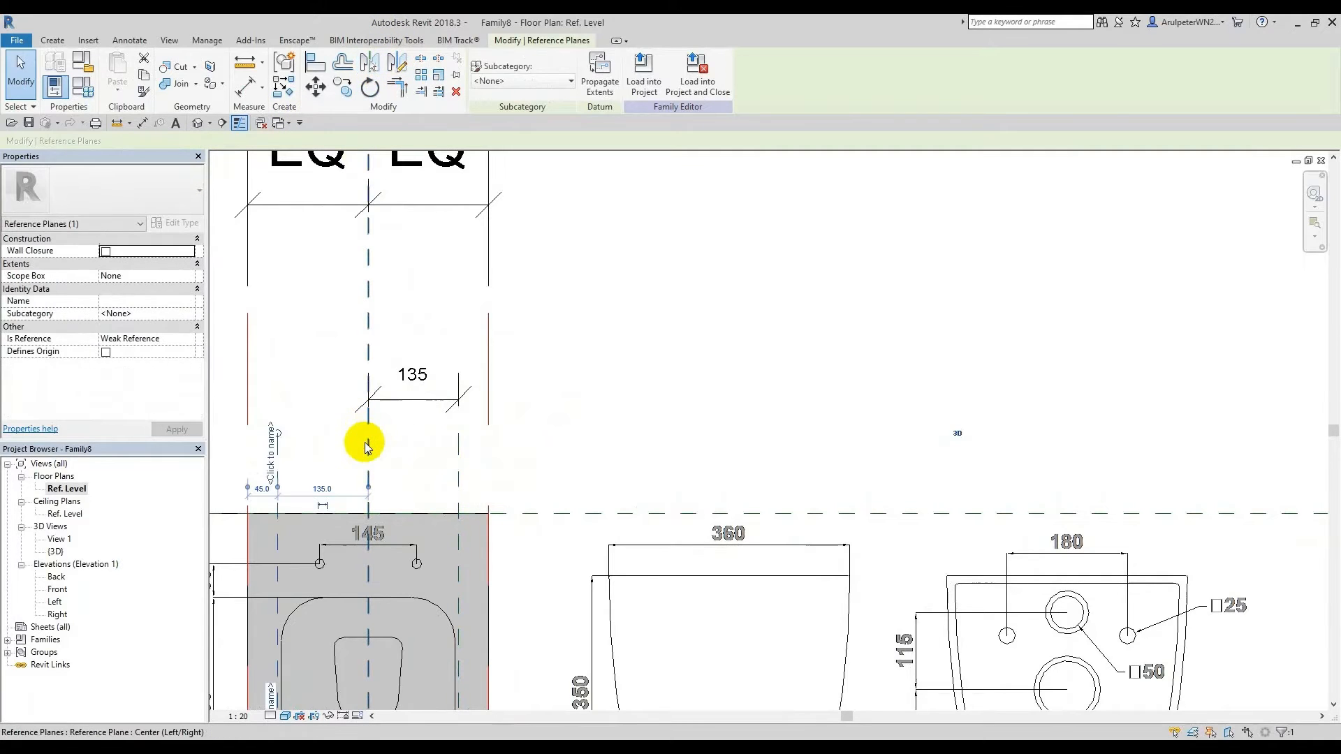
{"action": "key", "text": "Escape"}
Step: Replace the 135 dimension with an aligned dimension spanning the left and right inner reference planes
{"action": "left_click", "coordinate": [431, 379]}
{"action": "key", "text": "Delete"}
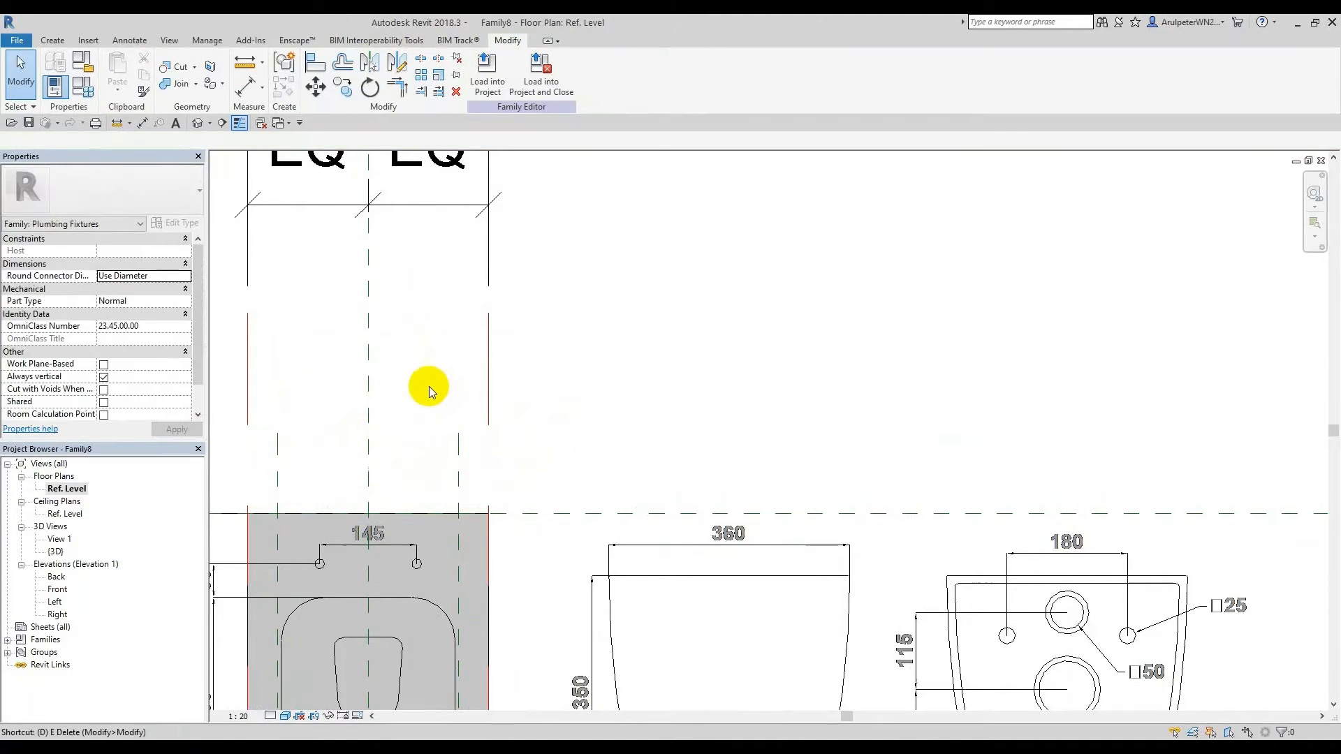
{"action": "key", "text": "d"}
{"action": "key", "text": "i"}
{"action": "left_click", "coordinate": [279, 457]}
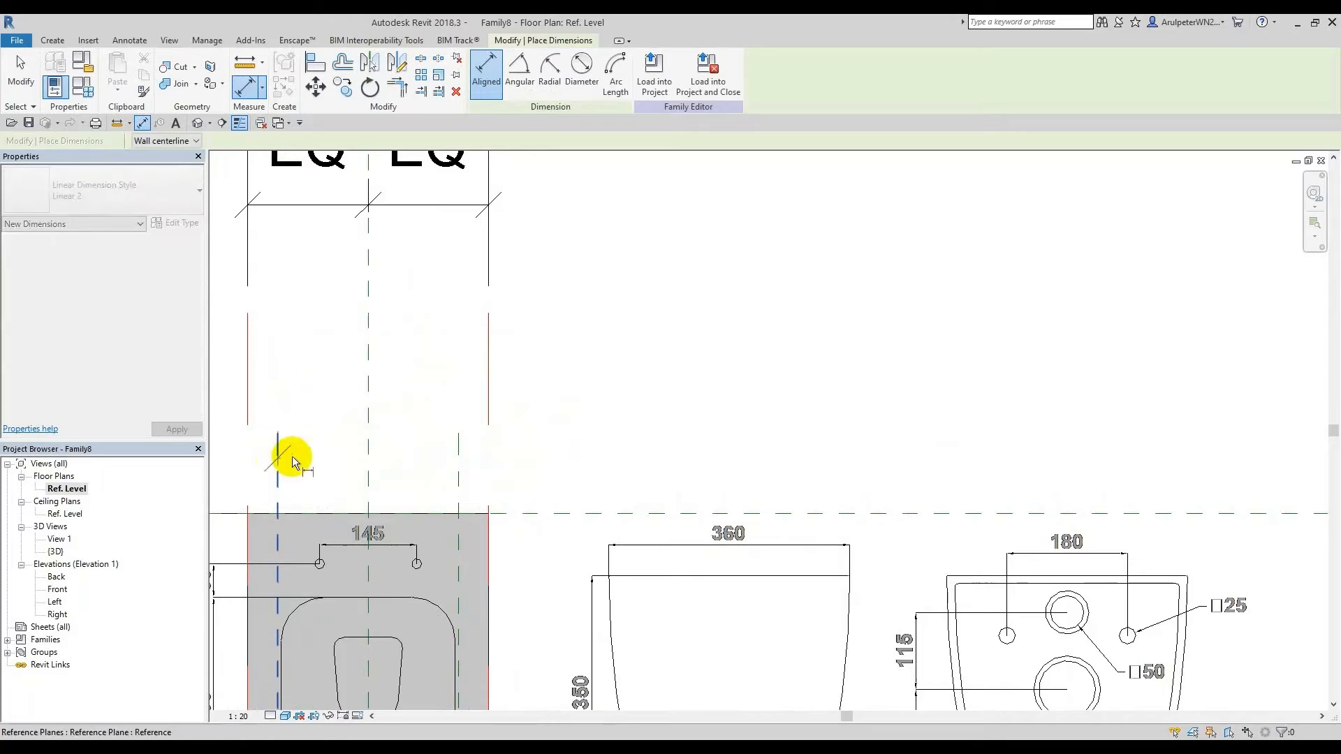
{"action": "left_click", "coordinate": [455, 461]}
{"action": "left_click", "coordinate": [428, 341]}
{"action": "key", "text": "Escape"}
{"action": "key", "text": "Escape"}
{"action": "scroll", "coordinate": [601, 371], "scroll_direction": "down", "scroll_amount": 2}
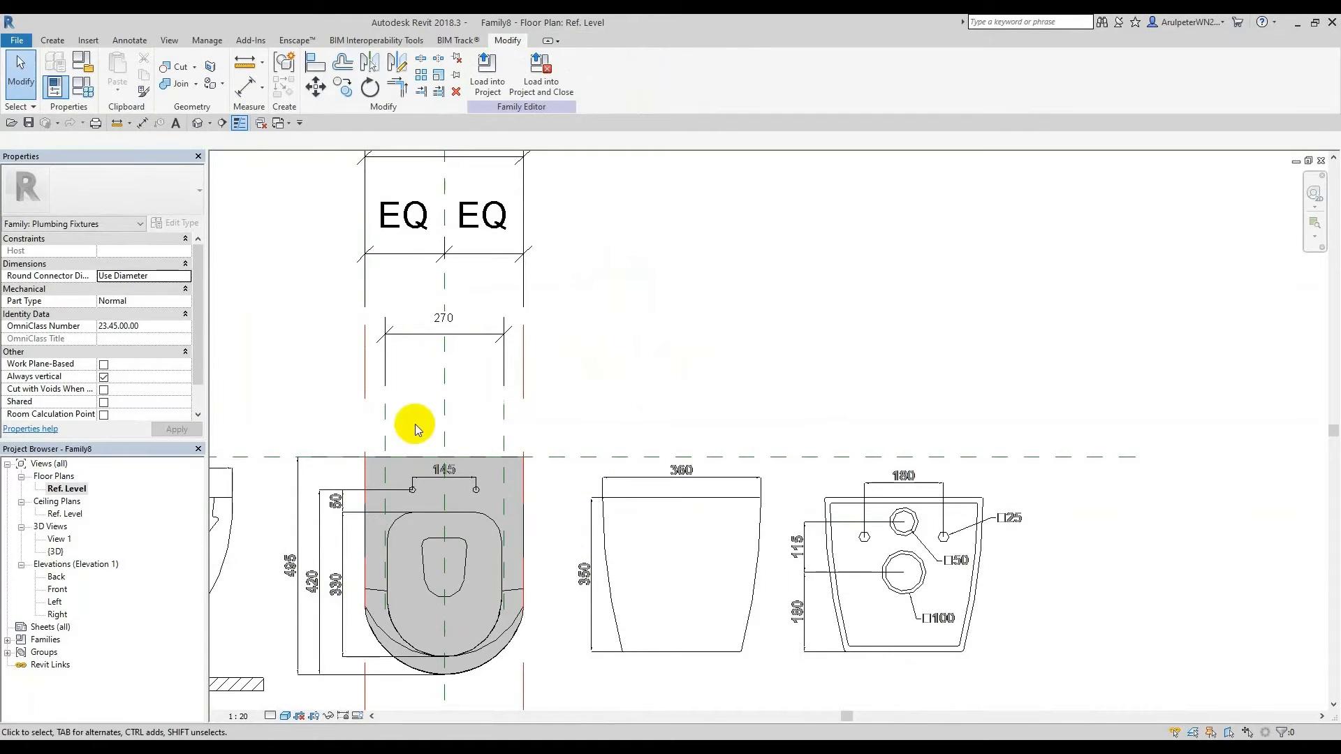
{"action": "scroll", "coordinate": [395, 510], "scroll_direction": "up", "scroll_amount": 2}
{"action": "left_click", "coordinate": [407, 459]}
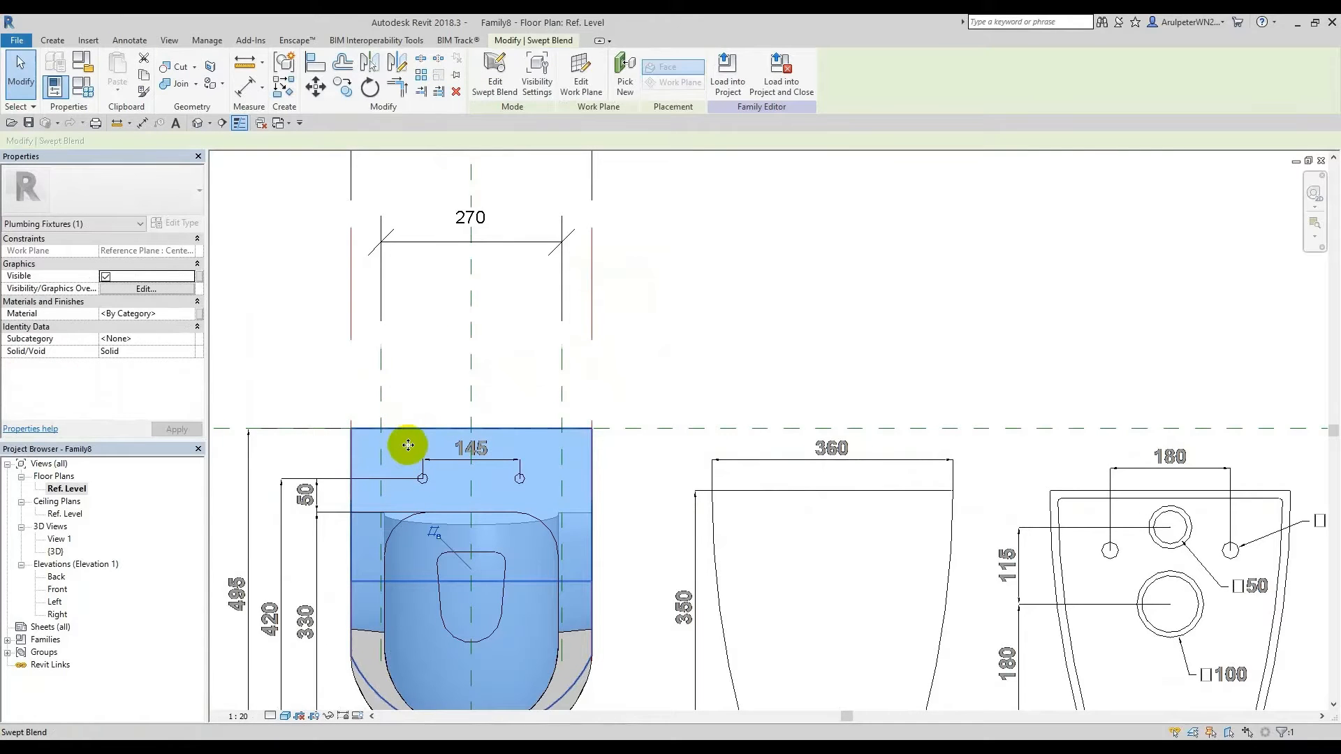
{"action": "left_click", "coordinate": [494, 70]}
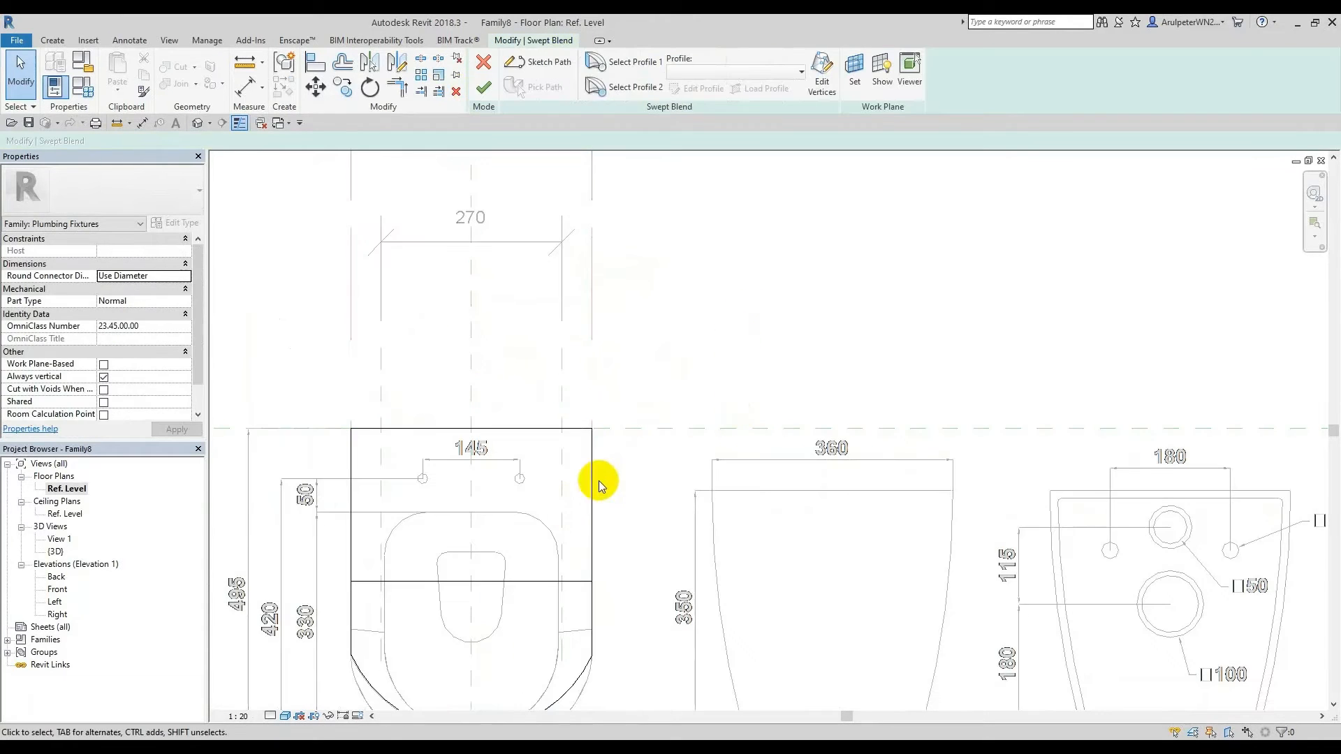
{"action": "left_click", "coordinate": [463, 578]}
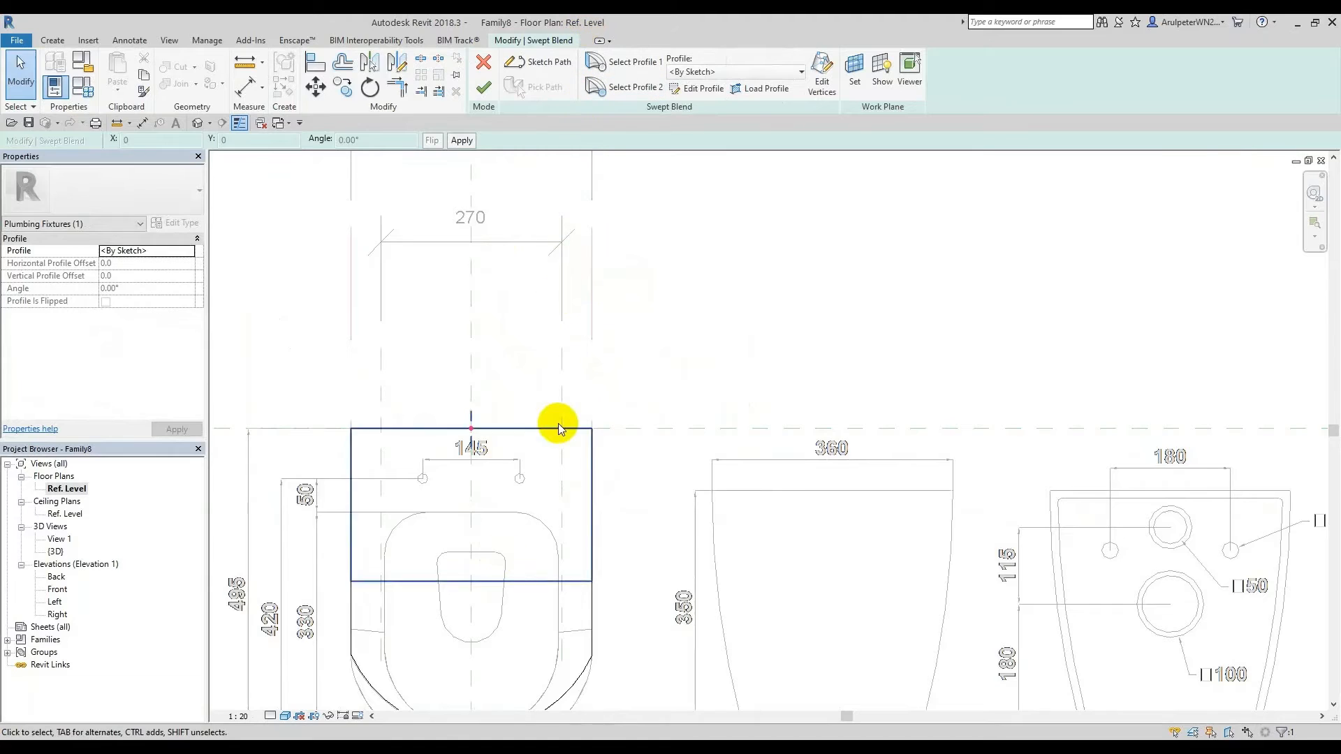
{"action": "scroll", "coordinate": [559, 423], "scroll_direction": "down", "scroll_amount": 1}
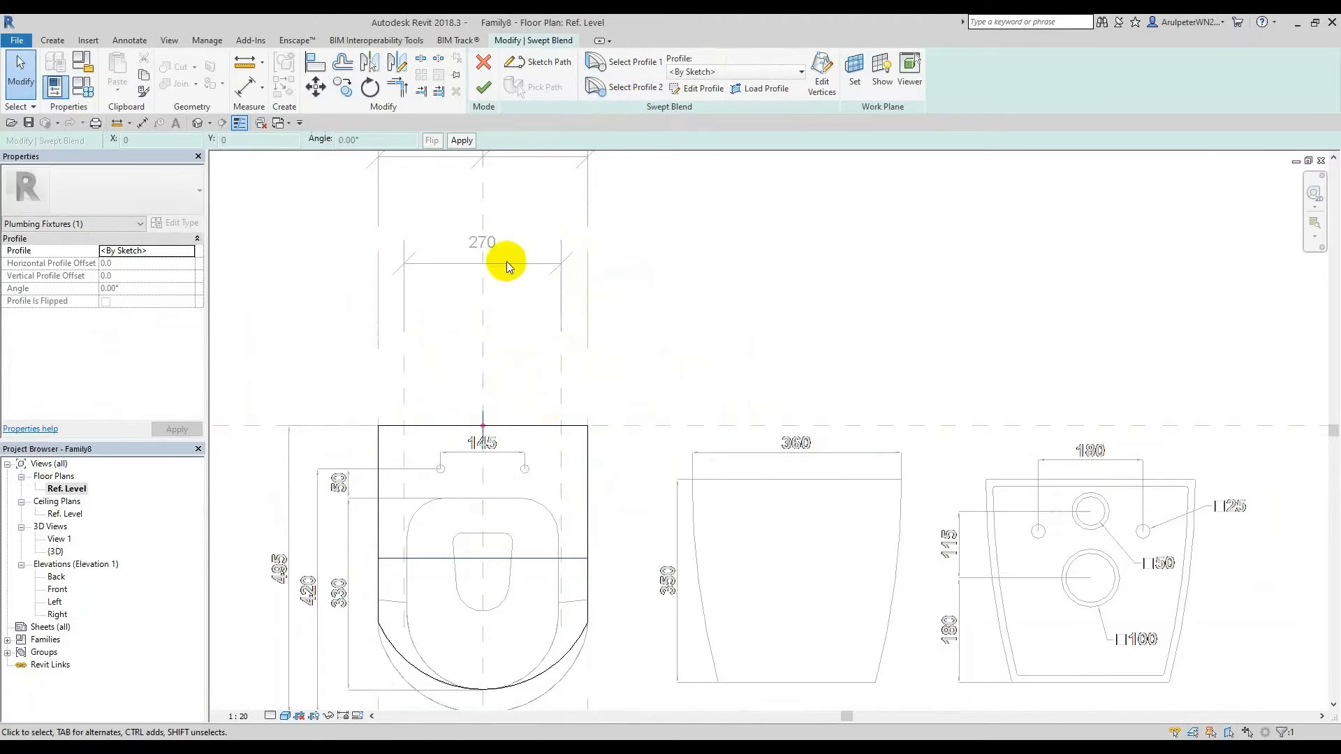
{"action": "scroll", "coordinate": [447, 489], "scroll_direction": "up", "scroll_amount": 1}
{"action": "double_click", "coordinate": [464, 420]}
{"action": "scroll", "coordinate": [530, 382], "scroll_direction": "down", "scroll_amount": 1}
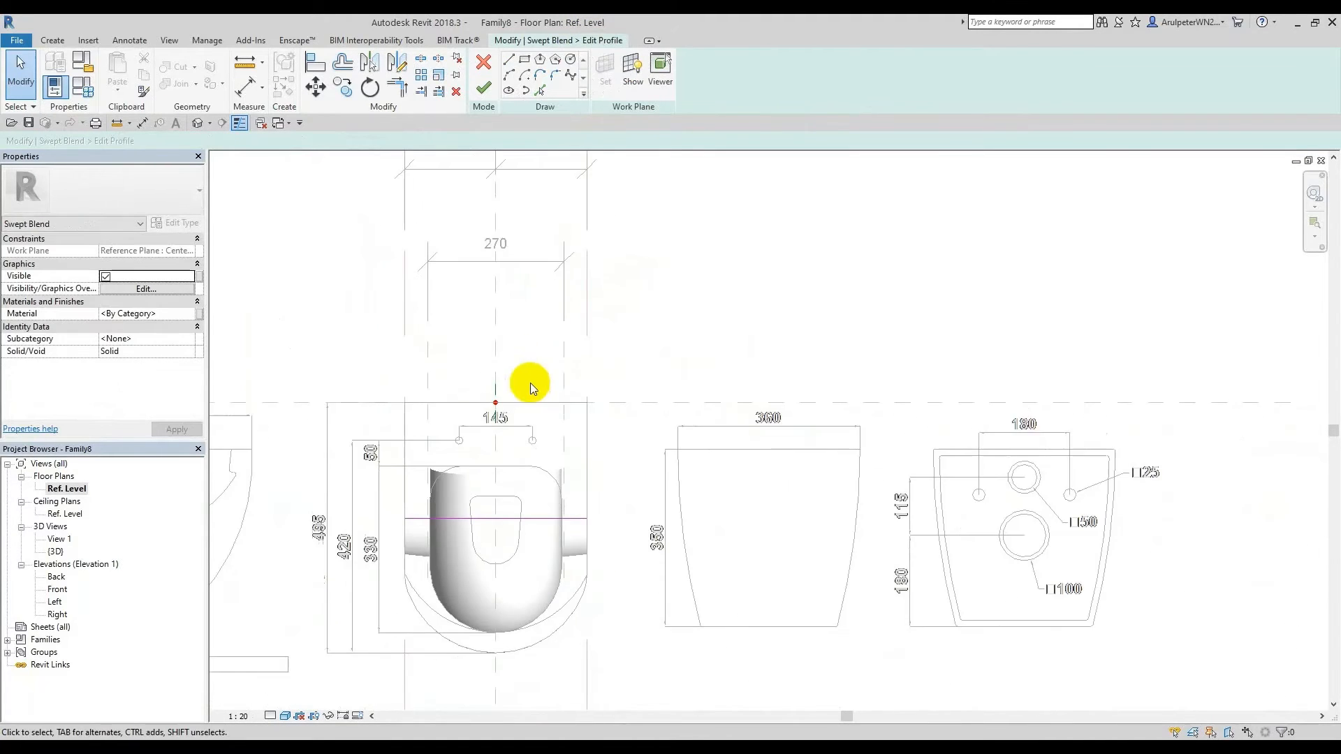
{"action": "left_click", "coordinate": [486, 62]}
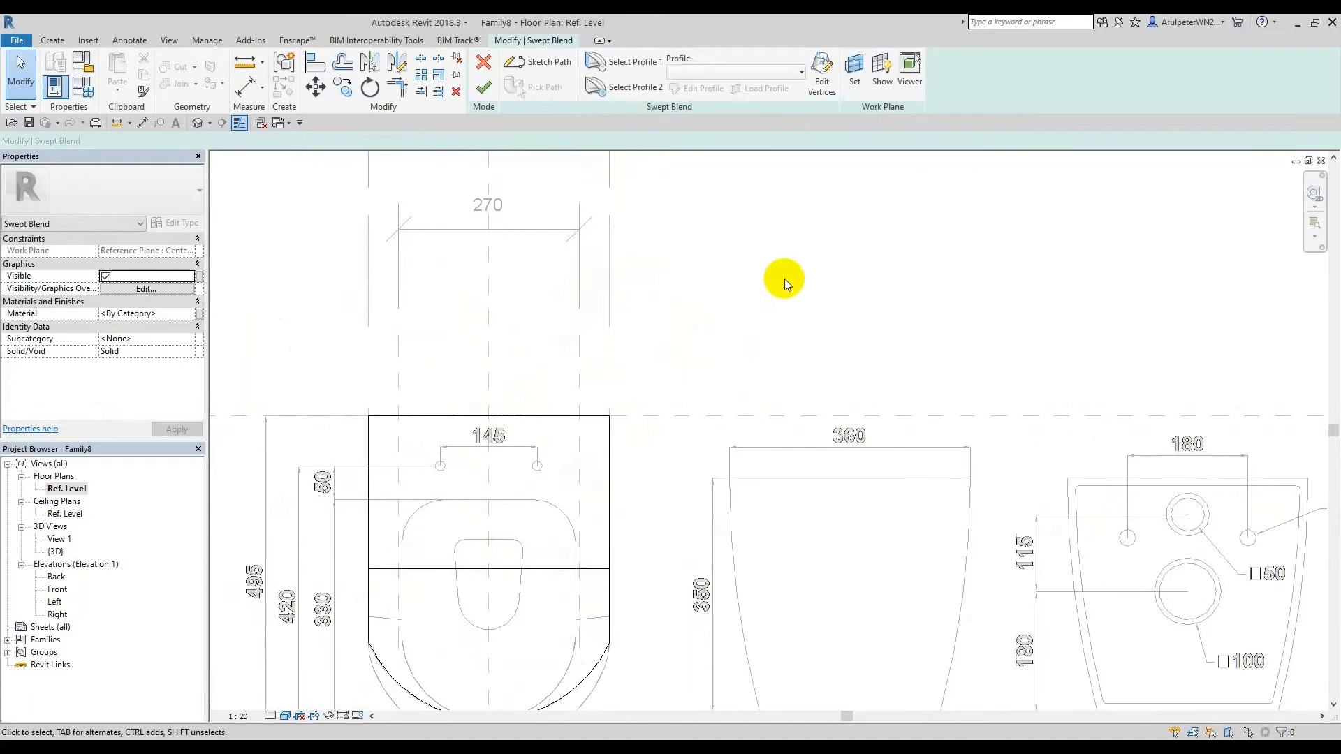
{"action": "left_click", "coordinate": [482, 76]}
{"action": "scroll", "coordinate": [780, 335], "scroll_direction": "down", "scroll_amount": 2}
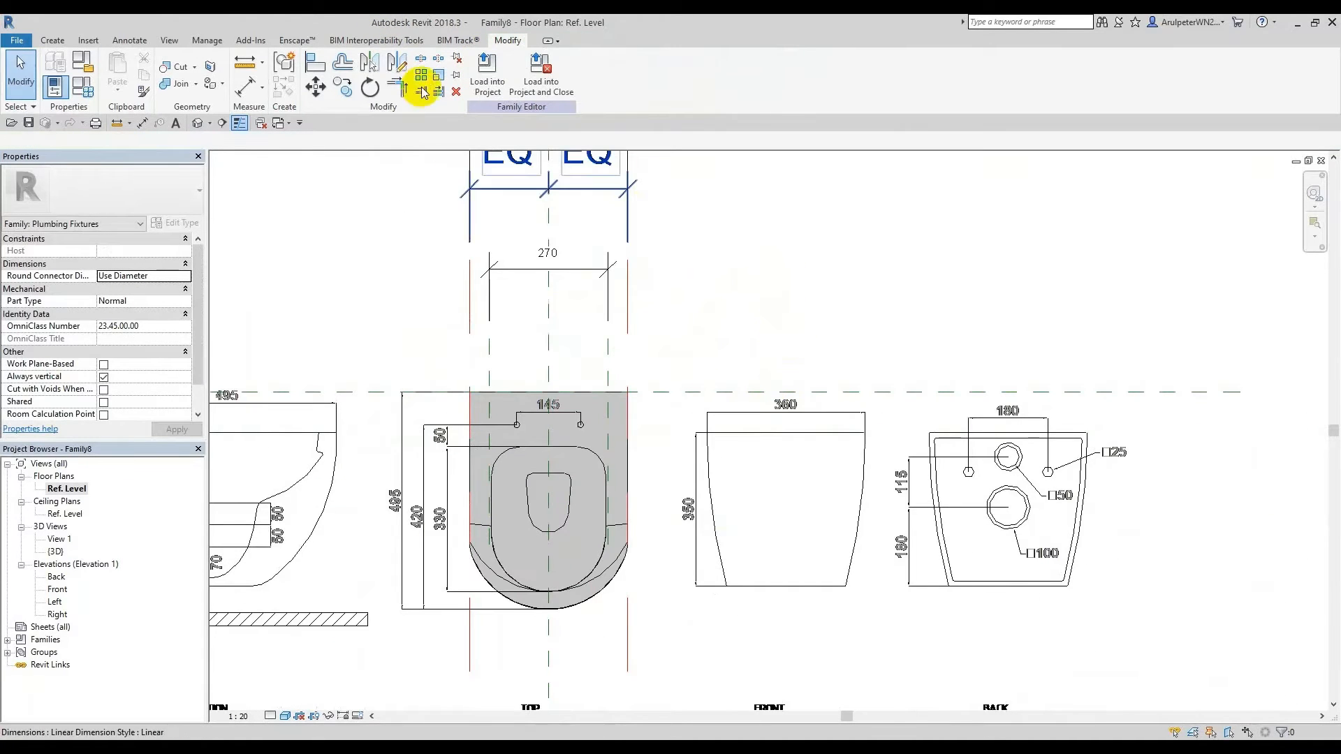
Step: Check the body's swept blend from the left in the 3D view, and tile the 3D, floor plan and left elevation views
{"action": "left_click", "coordinate": [195, 130]}
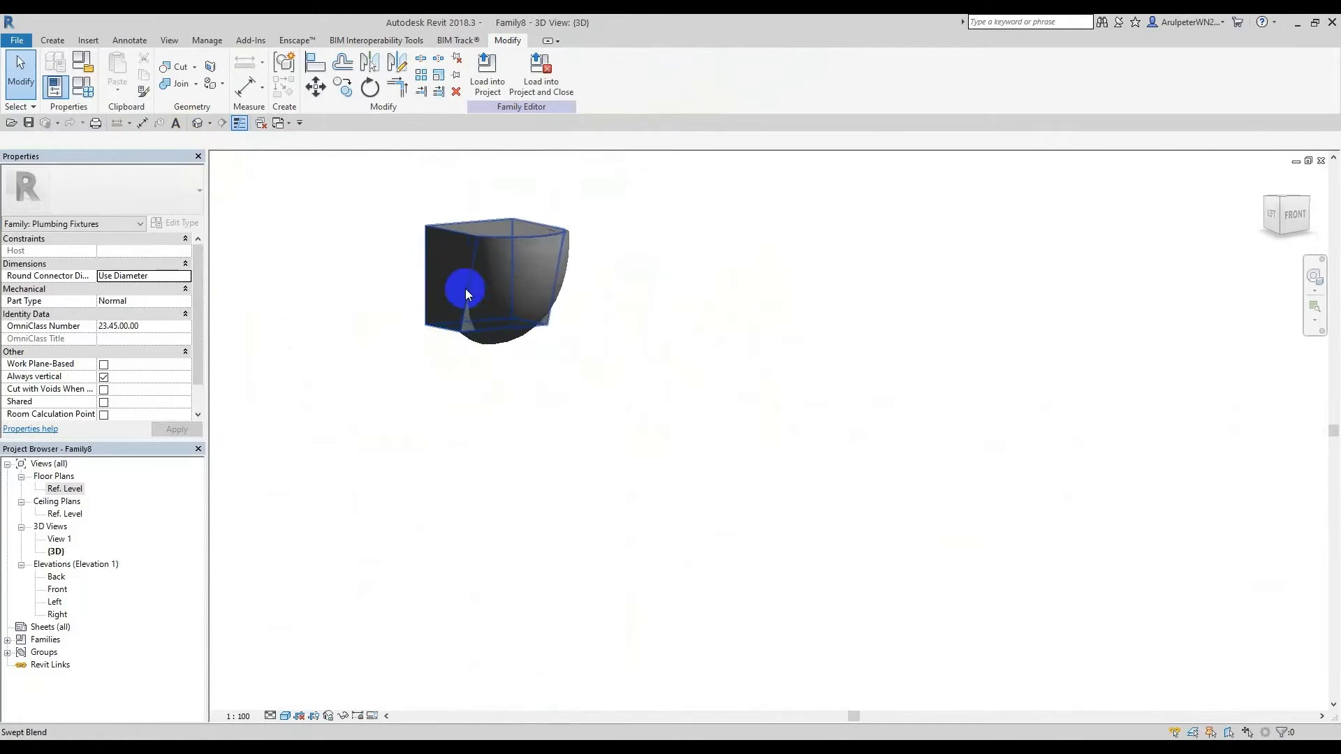
{"action": "left_click", "coordinate": [440, 252]}
{"action": "middle_click_drag", "start_coordinate": [439, 252], "coordinate": [686, 322], "text": "shift"}
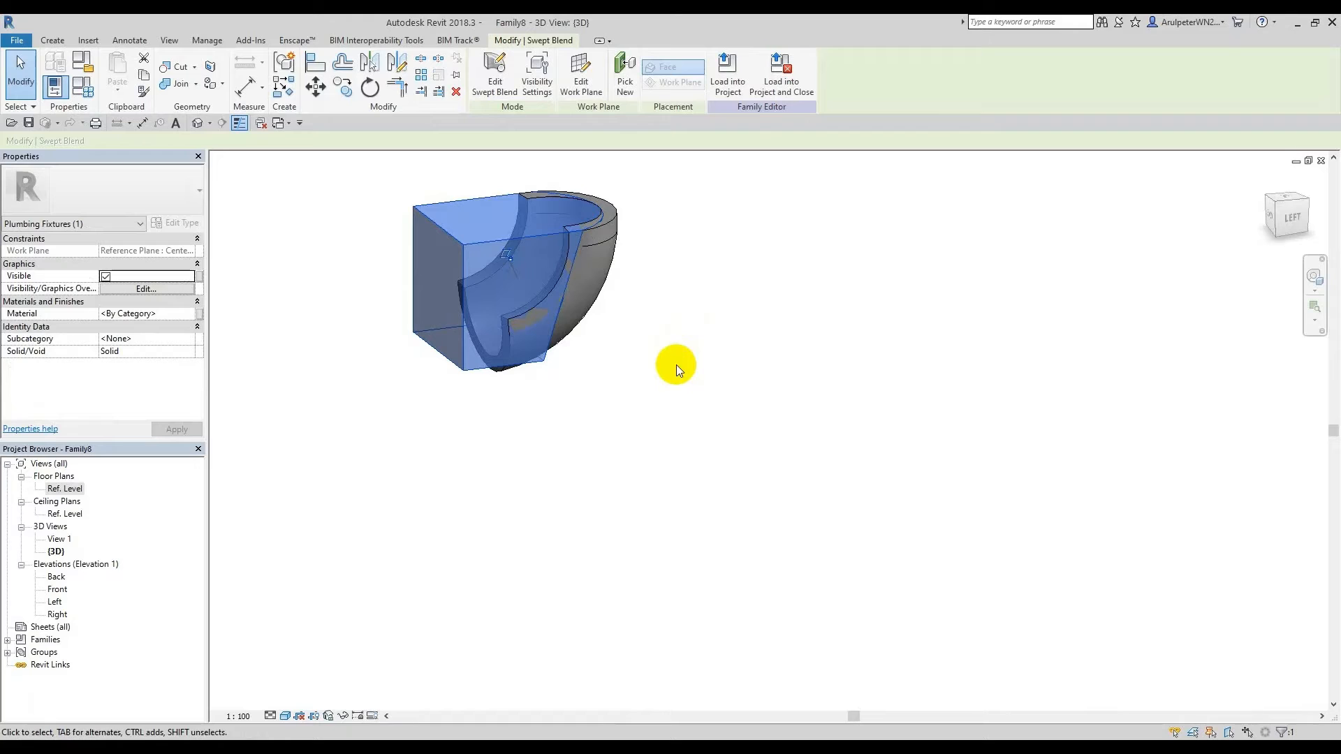
{"action": "left_click", "coordinate": [649, 428]}
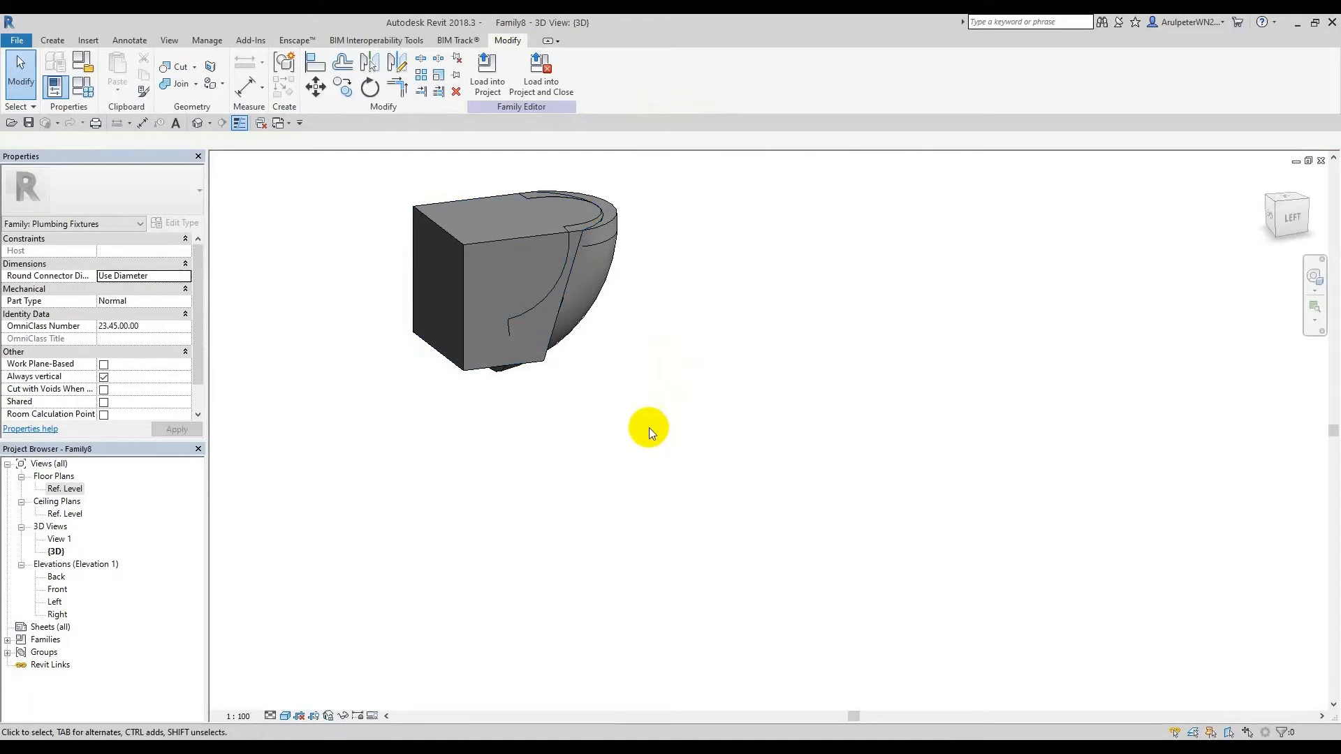
{"action": "key", "text": "w"}
{"action": "key", "text": "t"}
{"action": "scroll", "coordinate": [374, 513], "scroll_direction": "down", "scroll_amount": 5}
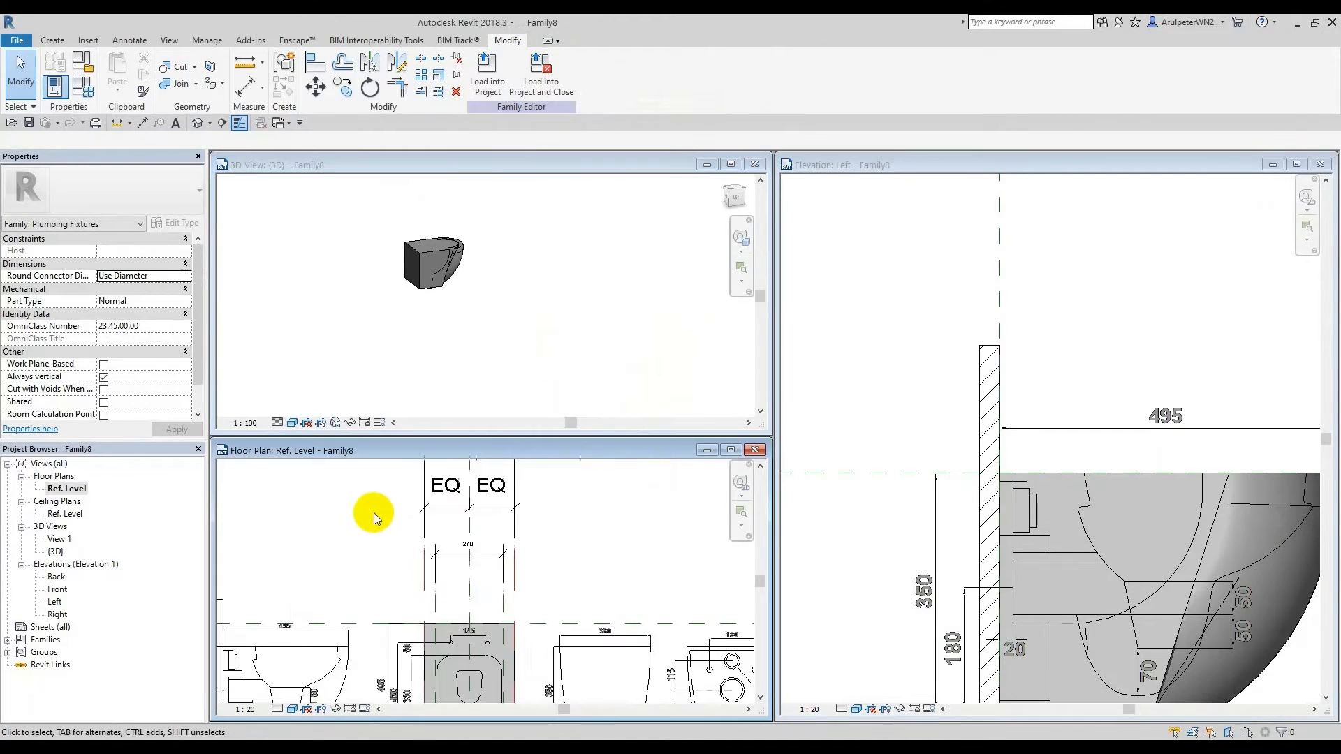
{"action": "scroll", "coordinate": [568, 546], "scroll_direction": "up", "scroll_amount": 4}
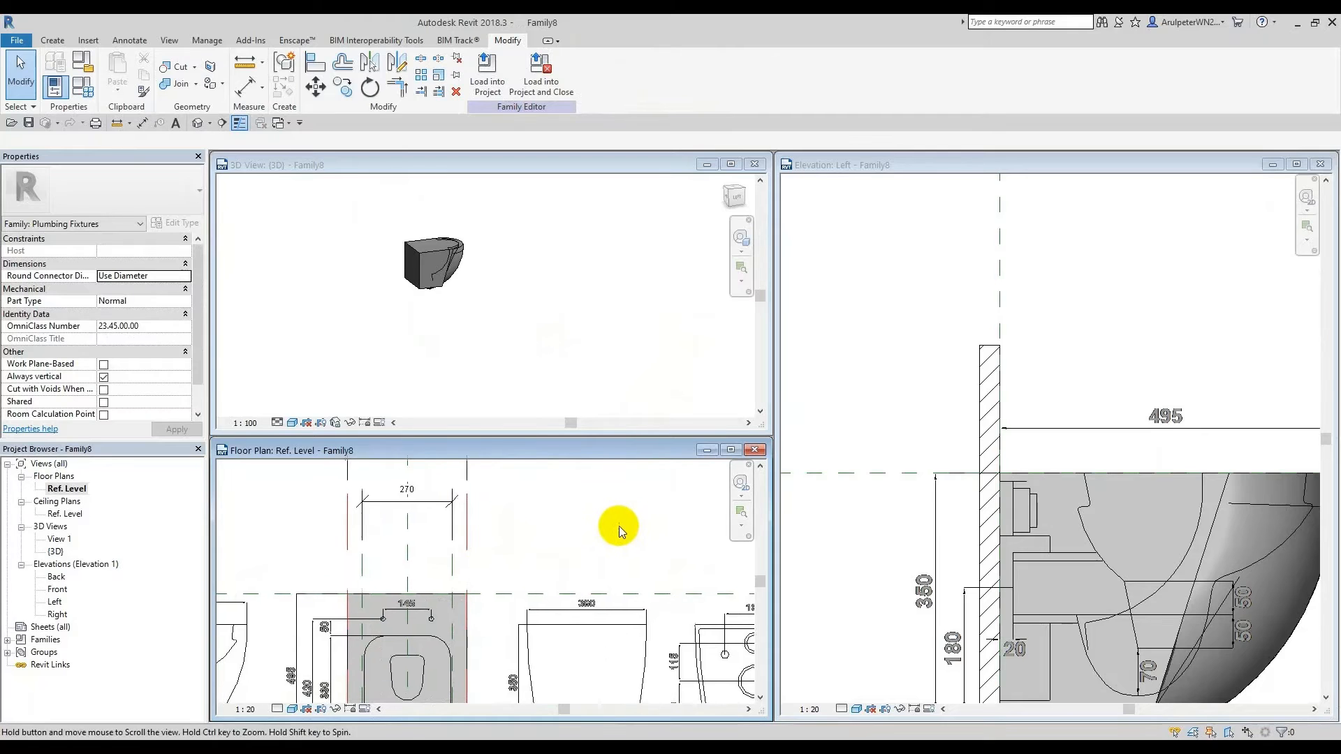
Step: Open the base profile (Profile 1) of the body's swept blend for sketch editing in the floor plan
{"action": "left_click", "coordinate": [509, 341]}
{"action": "left_click", "coordinate": [405, 262]}
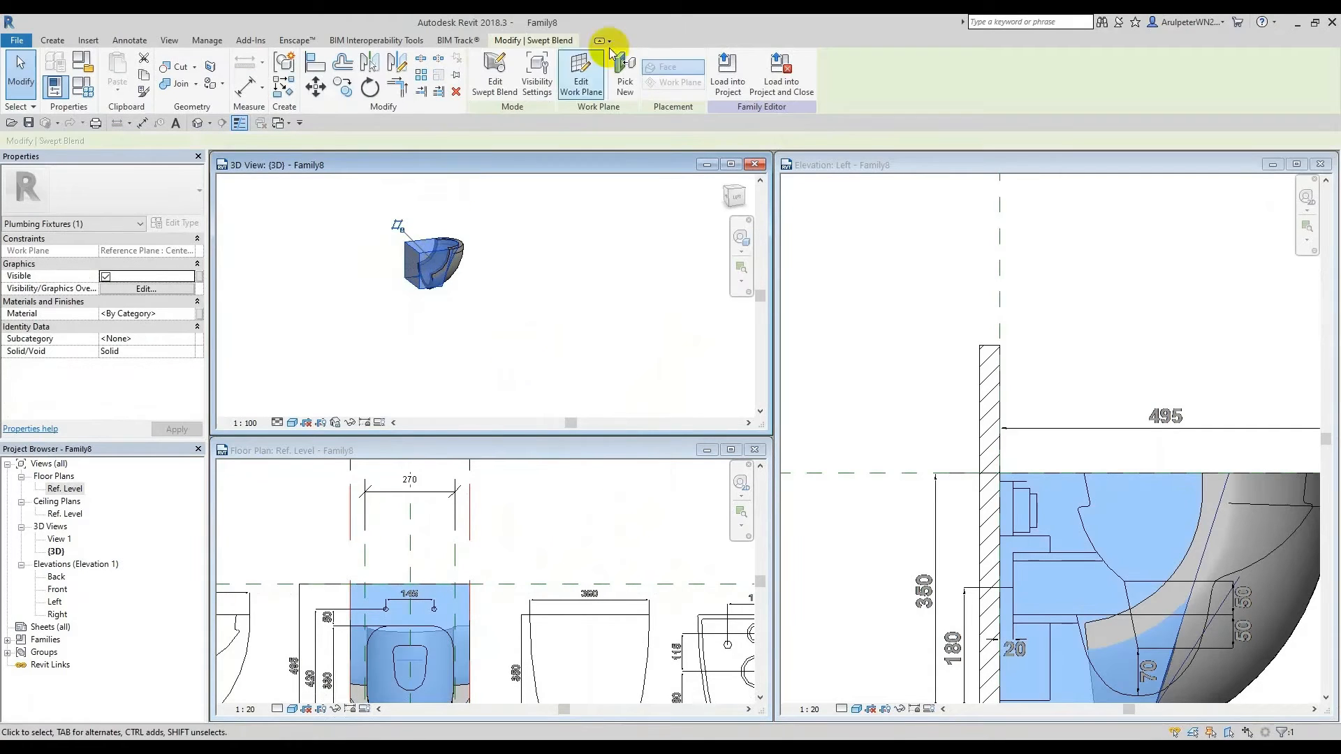
{"action": "left_click", "coordinate": [492, 67]}
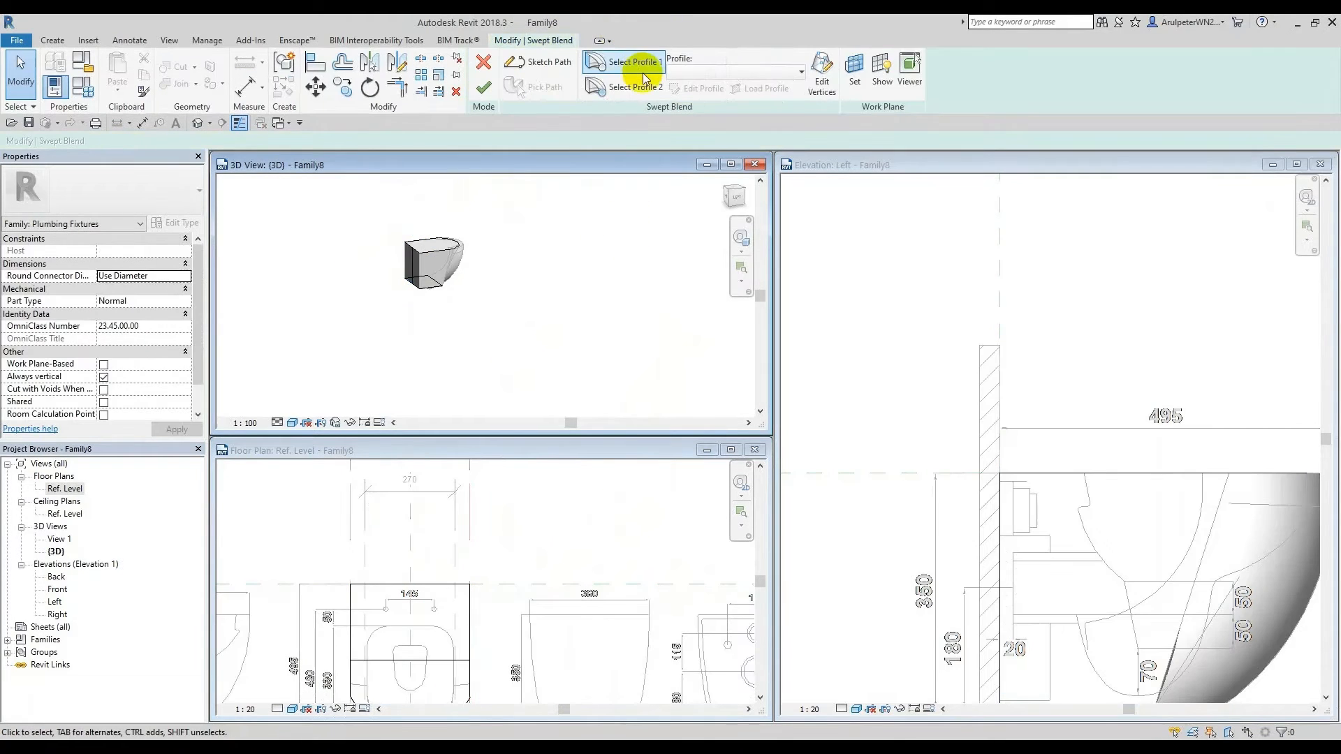
{"action": "left_click", "coordinate": [641, 67]}
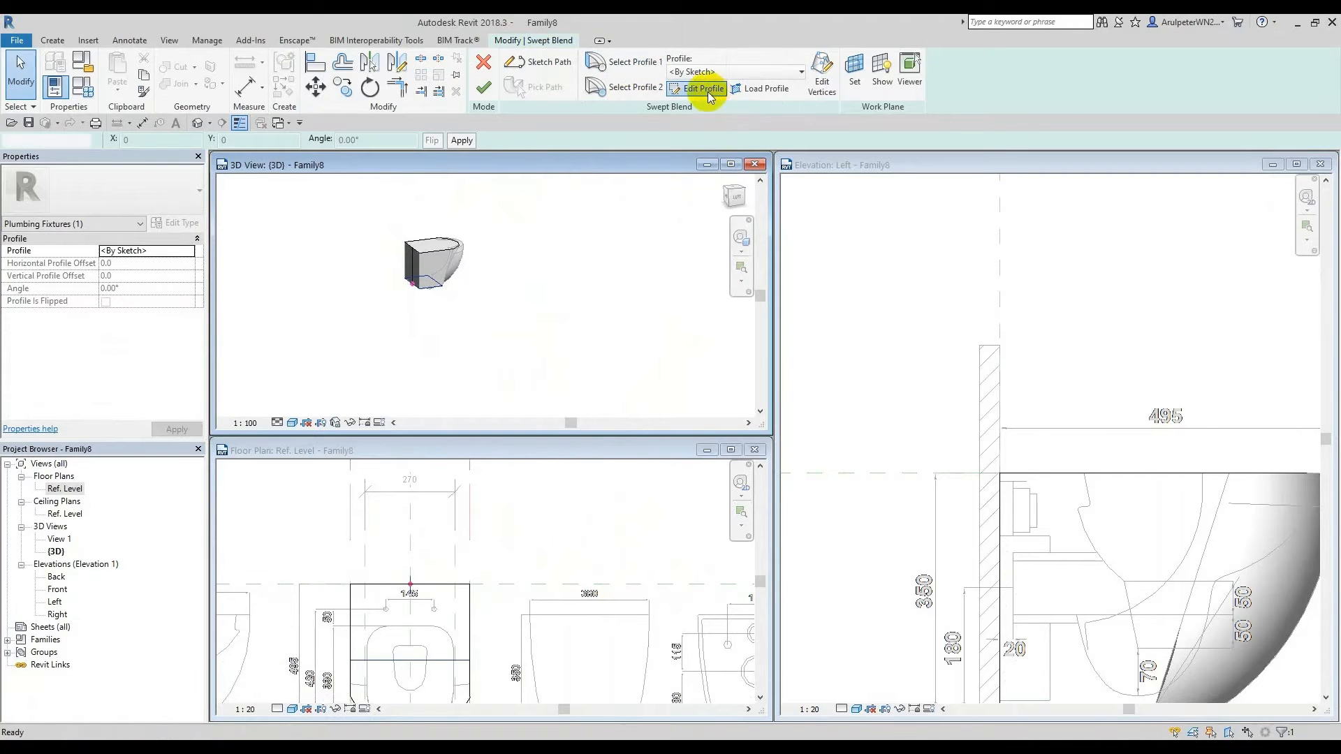
{"action": "left_click", "coordinate": [704, 88]}
{"action": "scroll", "coordinate": [387, 569], "scroll_direction": "up", "scroll_amount": 3}
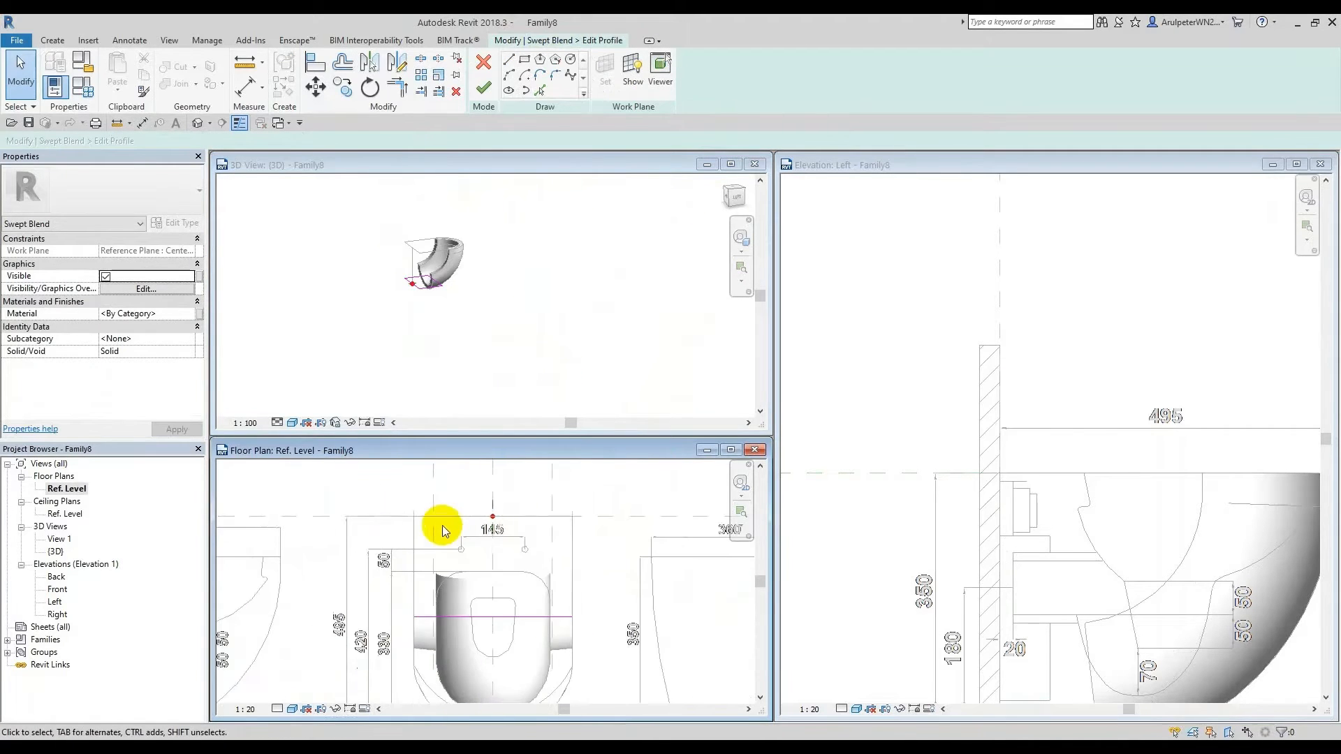
{"action": "scroll", "coordinate": [496, 520], "scroll_direction": "up", "scroll_amount": 2}
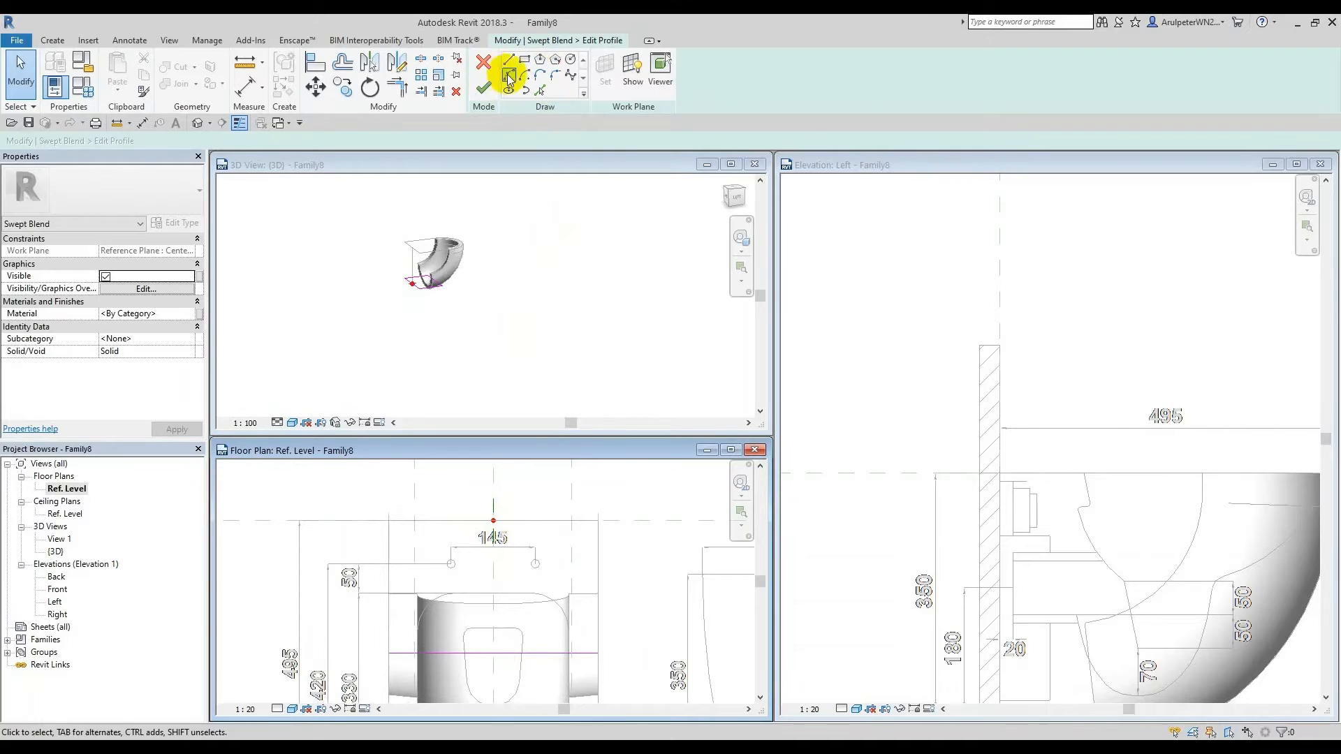
Step: Delete the two outer side edges from the swept blend's base profile sketch
{"action": "left_click", "coordinate": [509, 63]}
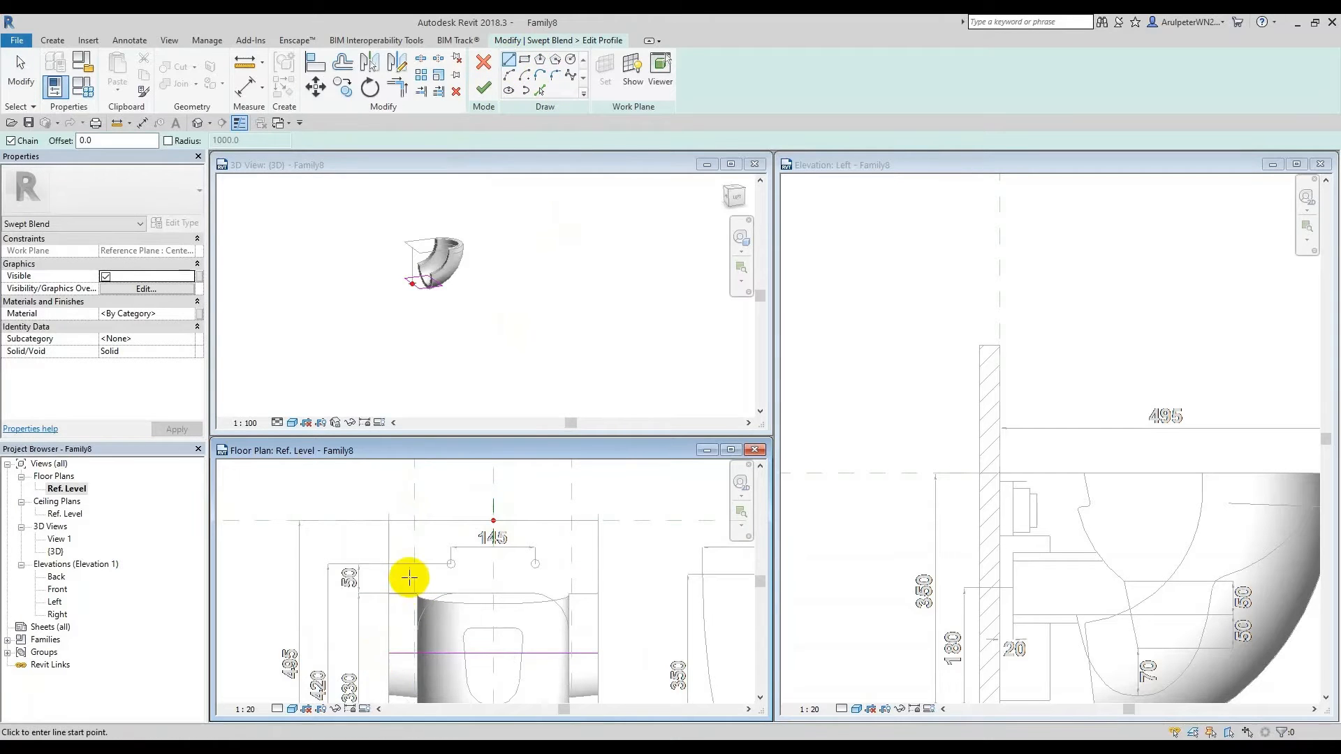
{"action": "scroll", "coordinate": [409, 577], "scroll_direction": "down", "scroll_amount": 1}
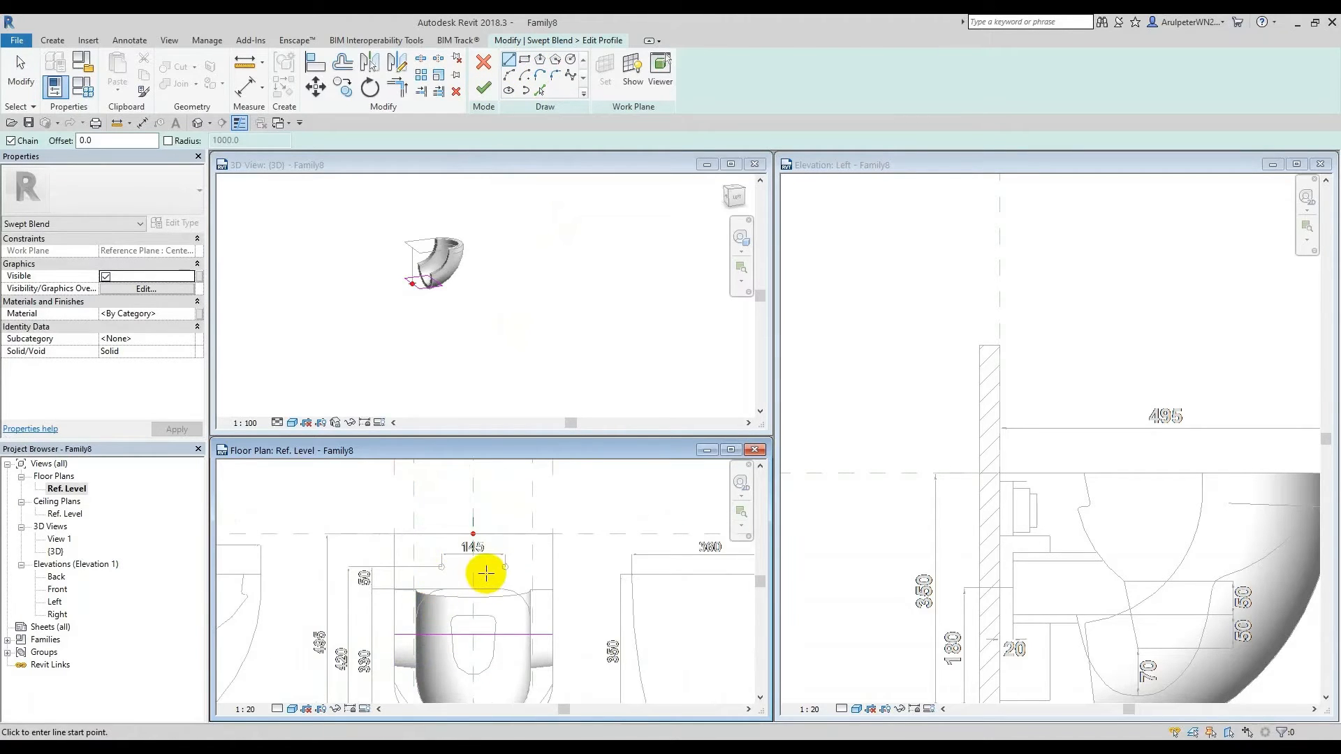
{"action": "key", "text": "Escape"}
{"action": "scroll", "coordinate": [467, 576], "scroll_direction": "down", "scroll_amount": 1}
{"action": "left_click", "coordinate": [408, 546]}
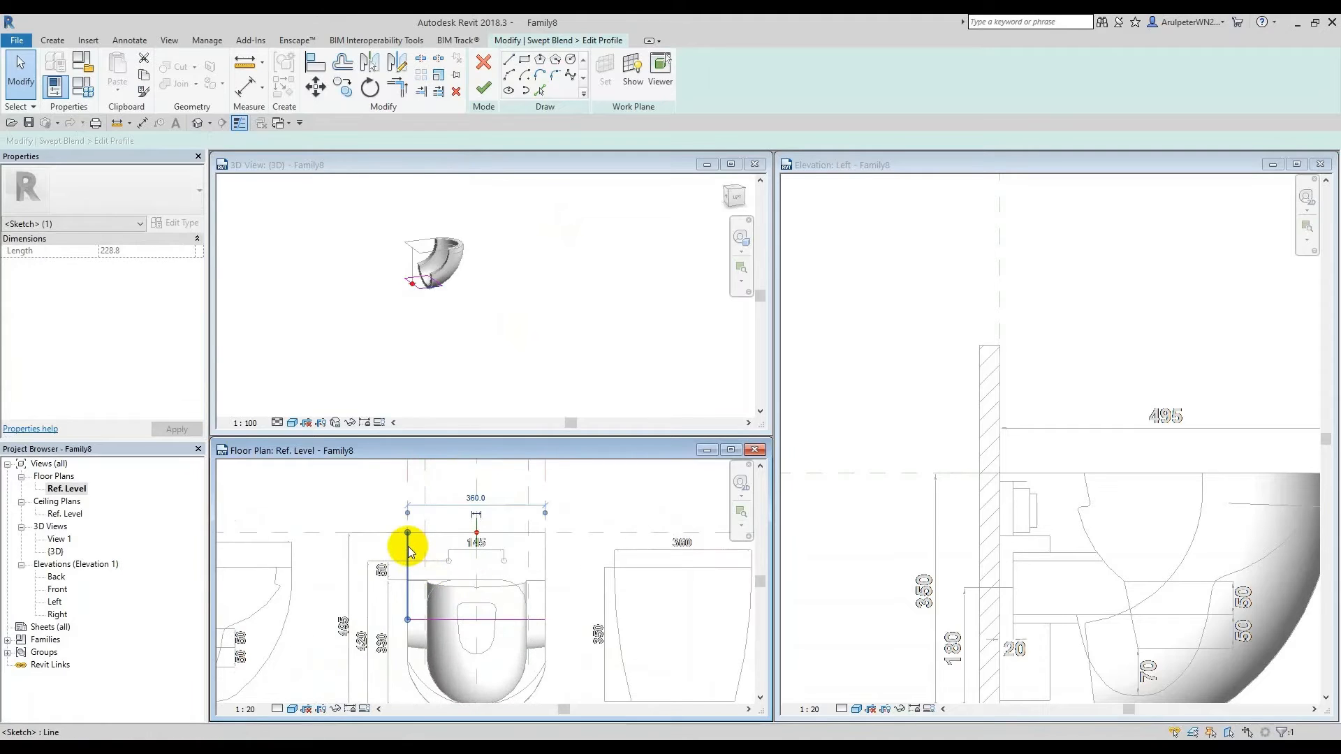
{"action": "key", "text": "Tab"}
{"action": "key", "text": "Delete"}
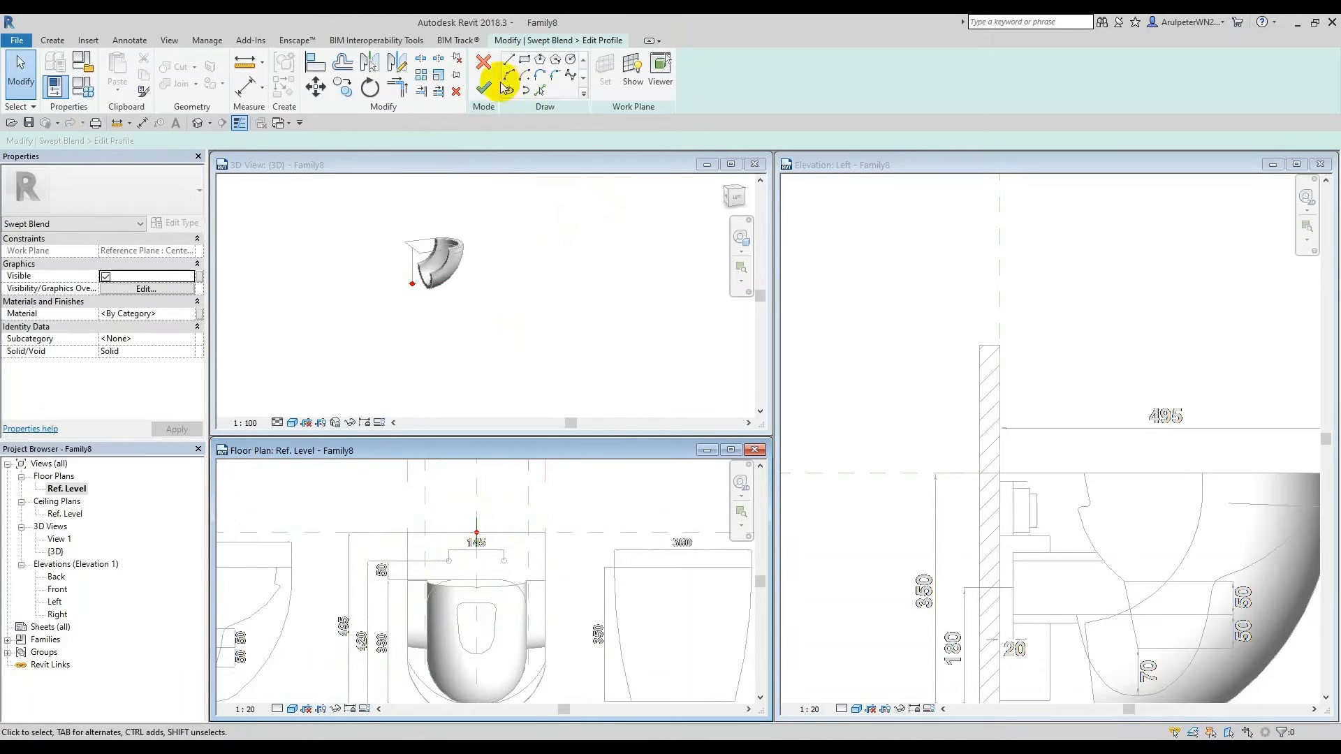
Step: Create new side lines for the base profile by picking the left and right inner reference planes
{"action": "scroll", "coordinate": [405, 596], "scroll_direction": "up", "scroll_amount": 2}
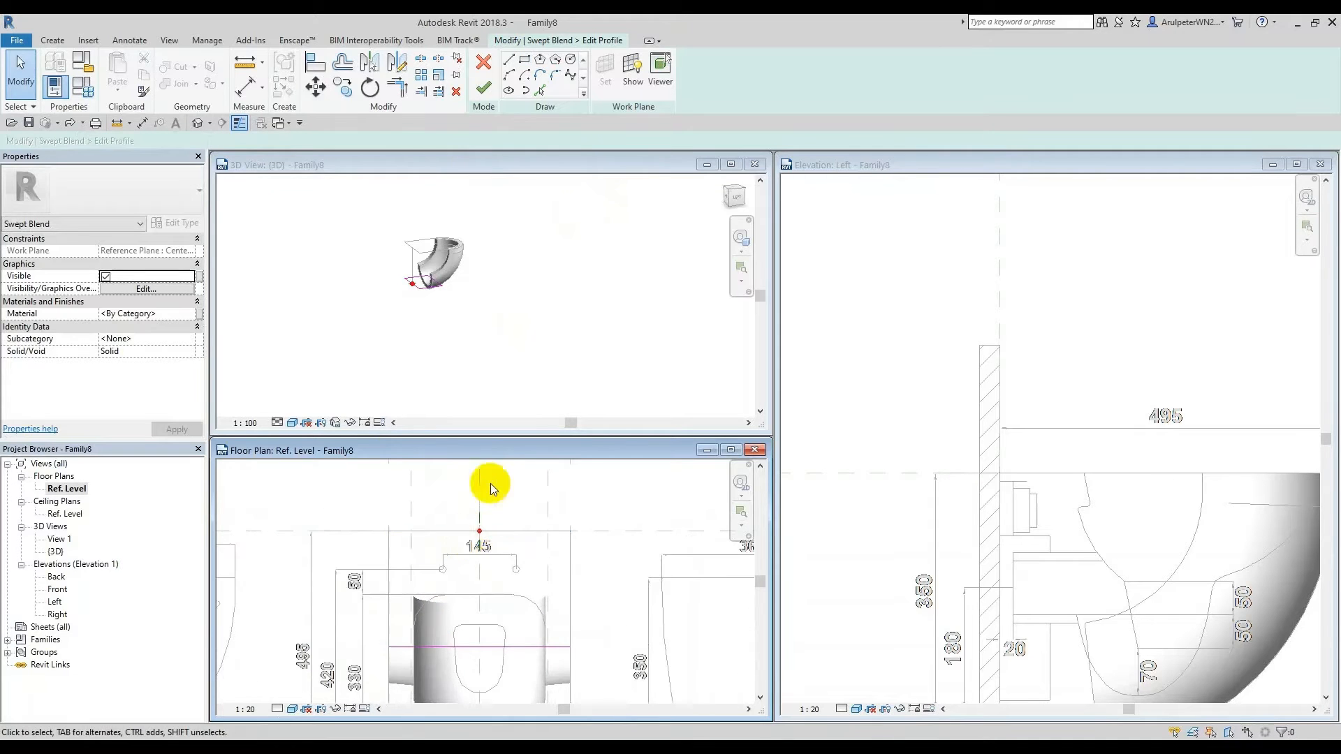
{"action": "left_click", "coordinate": [508, 61]}
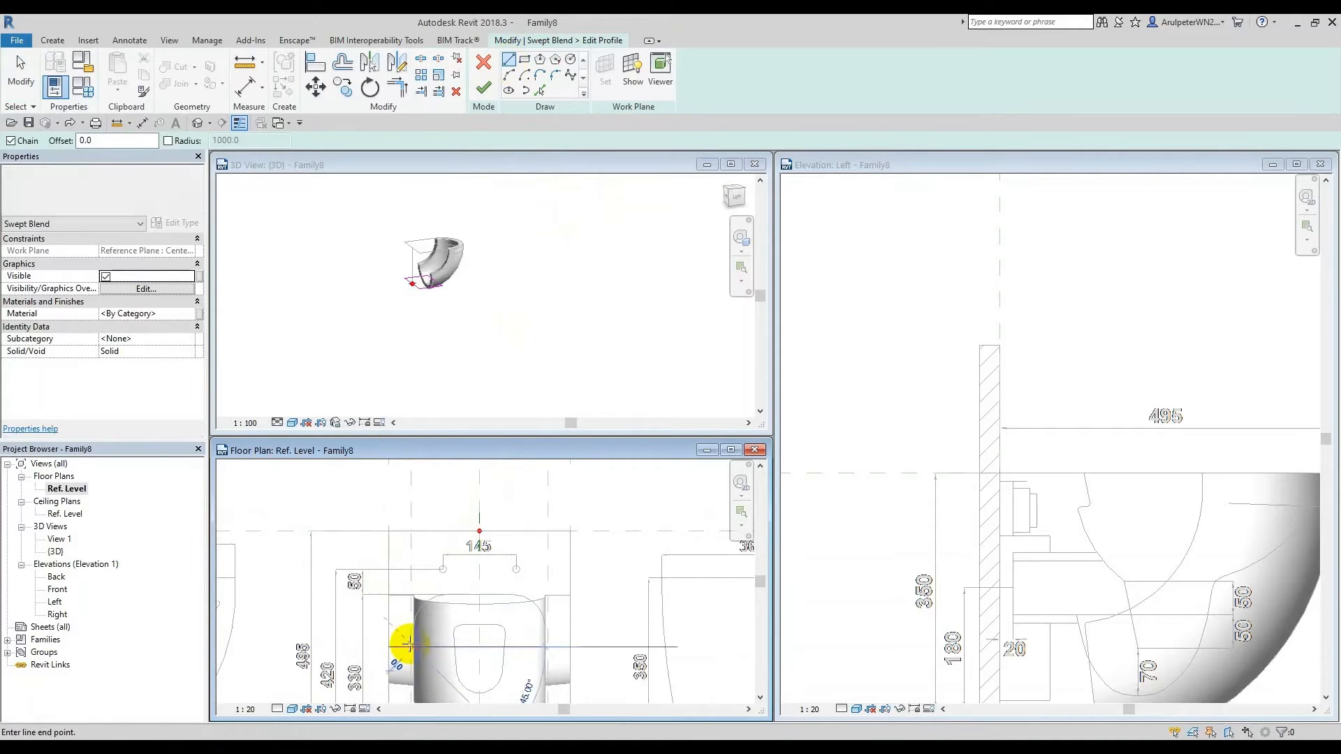
{"action": "scroll", "coordinate": [404, 639], "scroll_direction": "up", "scroll_amount": 2}
{"action": "left_click", "coordinate": [541, 91]}
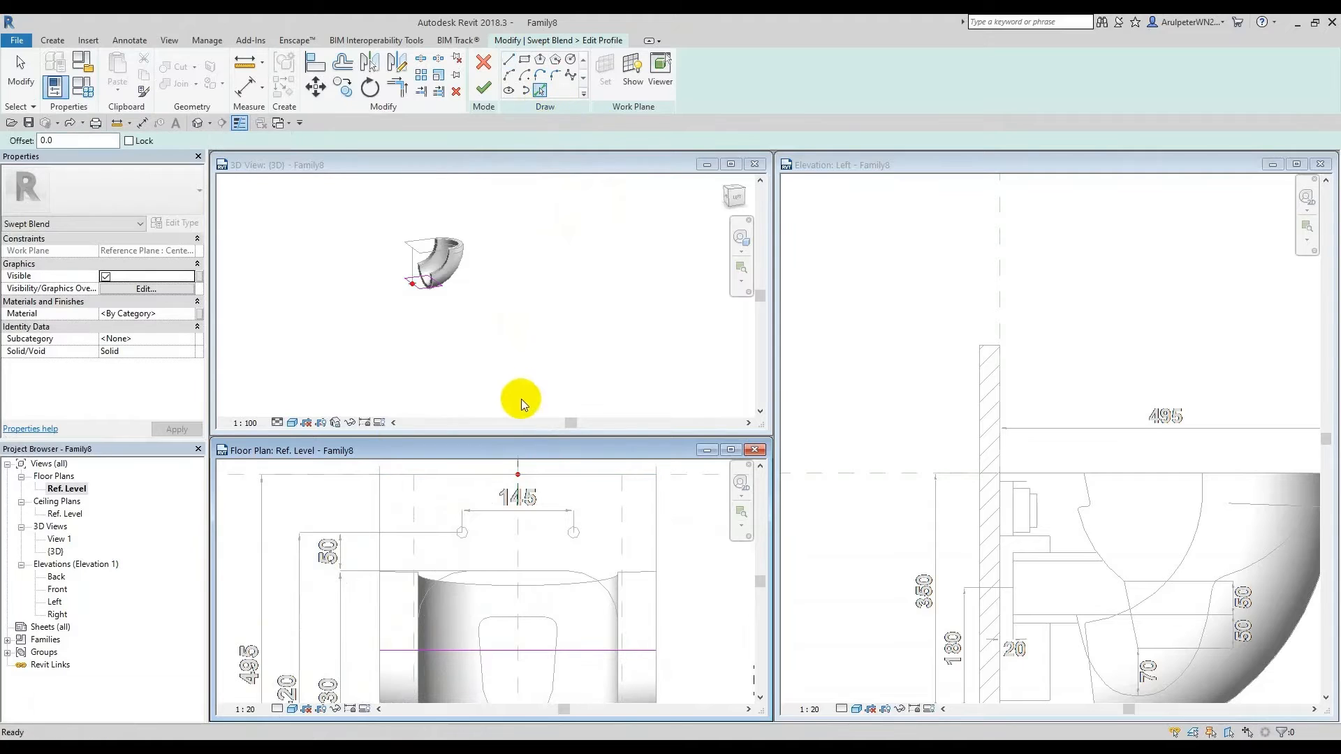
{"action": "left_click_drag", "start_coordinate": [515, 438], "coordinate": [516, 264]}
{"action": "scroll", "coordinate": [383, 455], "scroll_direction": "up", "scroll_amount": 4}
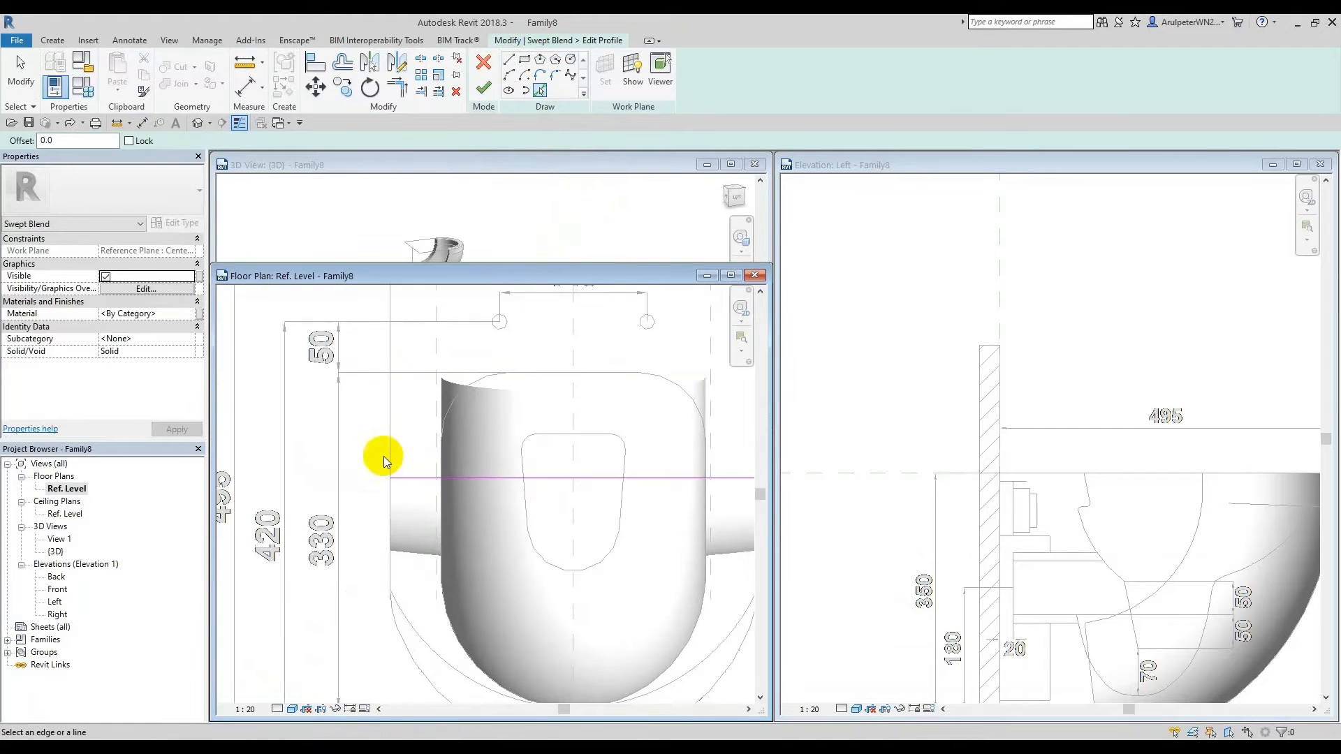
{"action": "scroll", "coordinate": [440, 416], "scroll_direction": "down", "scroll_amount": 4}
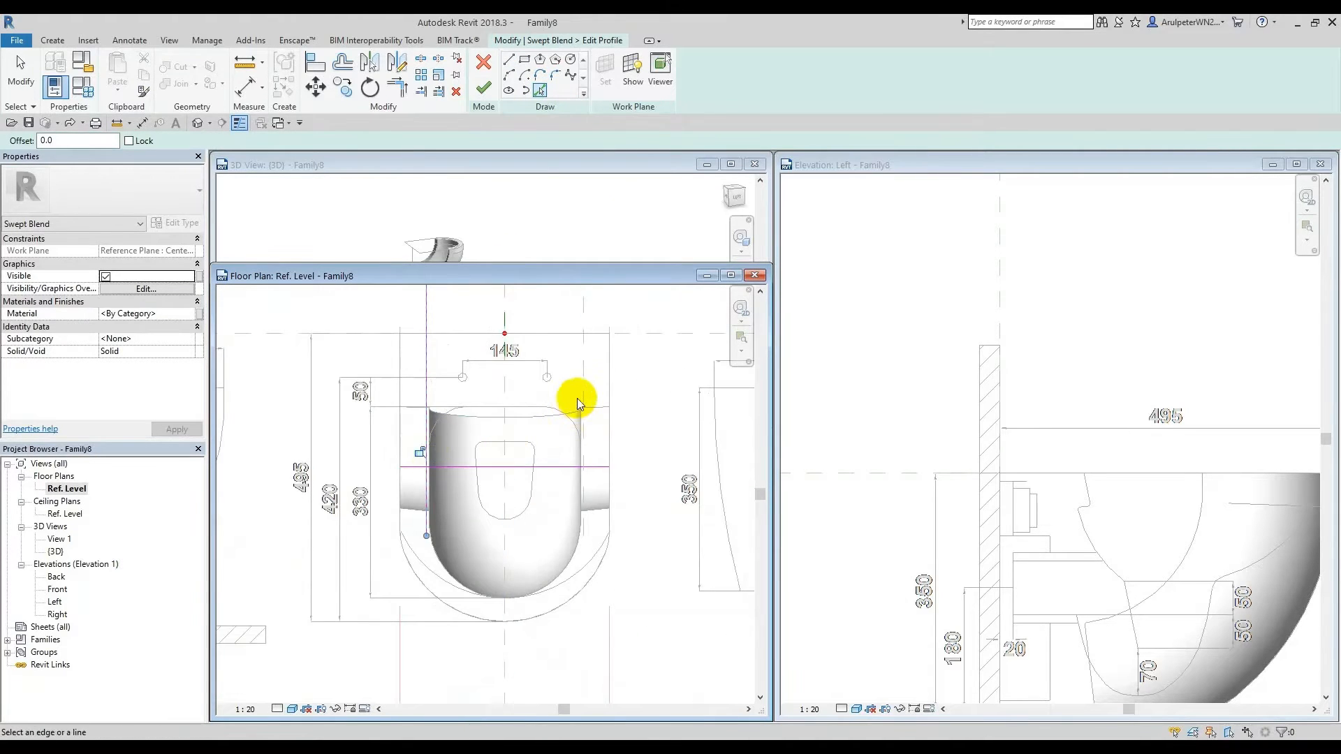
{"action": "middle_click_drag", "start_coordinate": [568, 378], "coordinate": [563, 482]}
{"action": "key", "text": "Escape"}
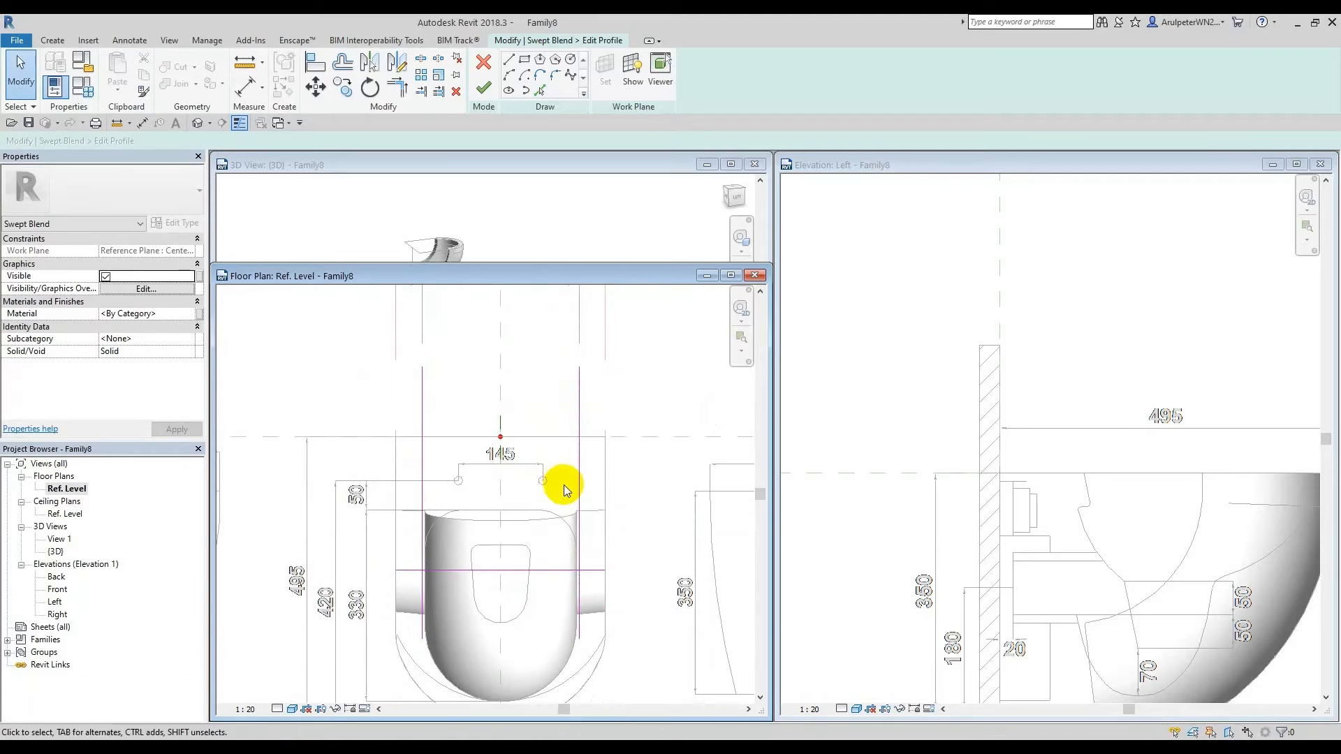
Step: Trim the picked side lines and the back and front edges to corners, closing the base profile as a rectangle
{"action": "key", "text": "t"}
{"action": "key", "text": "r"}
{"action": "left_click", "coordinate": [445, 438]}
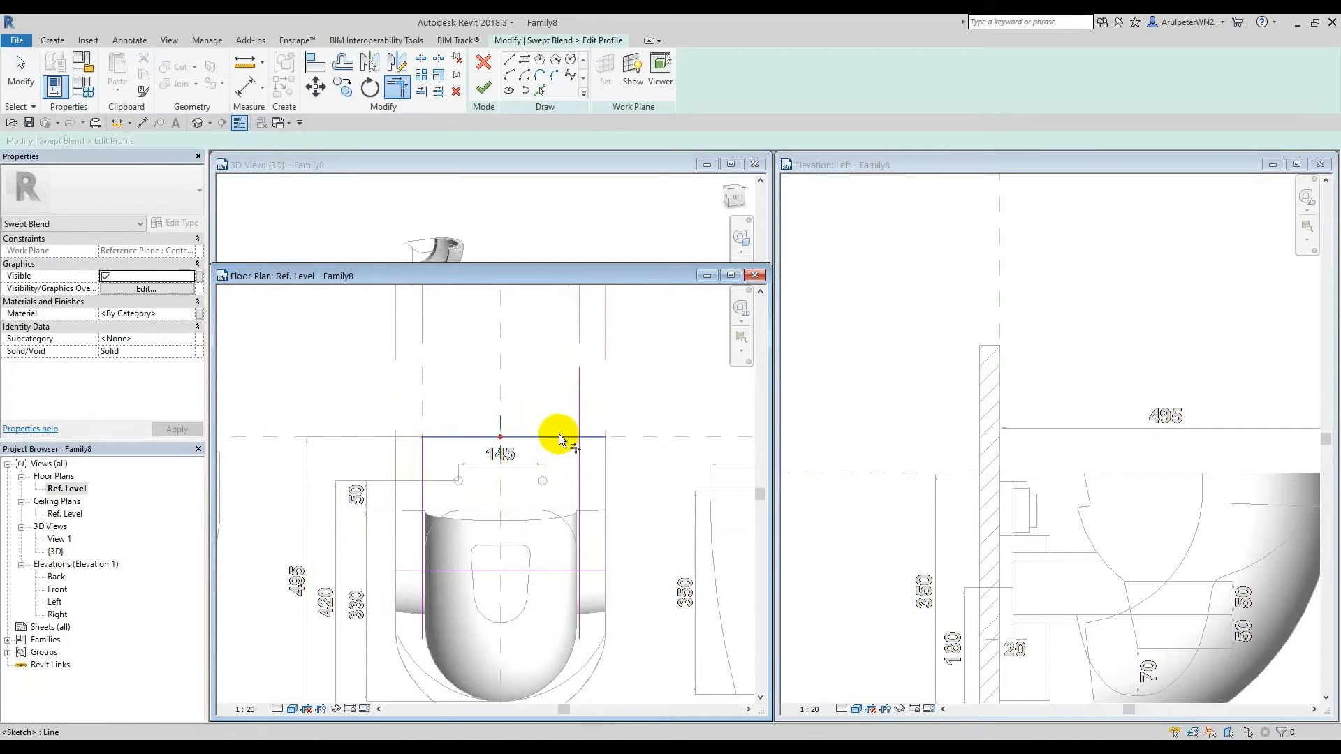
{"action": "left_click", "coordinate": [578, 454]}
{"action": "scroll", "coordinate": [459, 580], "scroll_direction": "up", "scroll_amount": 2}
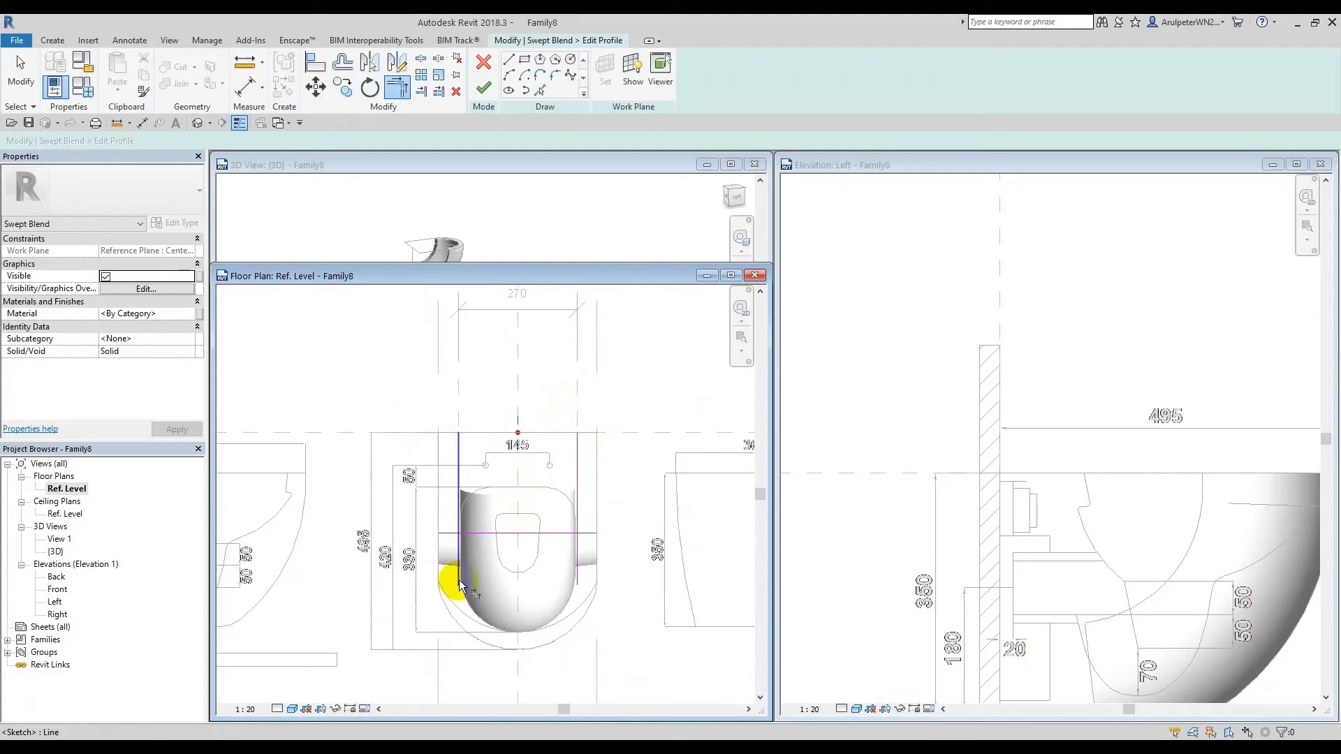
{"action": "left_click", "coordinate": [484, 515]}
{"action": "left_click", "coordinate": [454, 486]}
{"action": "left_click", "coordinate": [625, 514]}
{"action": "left_click", "coordinate": [635, 501]}
{"action": "scroll", "coordinate": [601, 475], "scroll_direction": "down", "scroll_amount": 2}
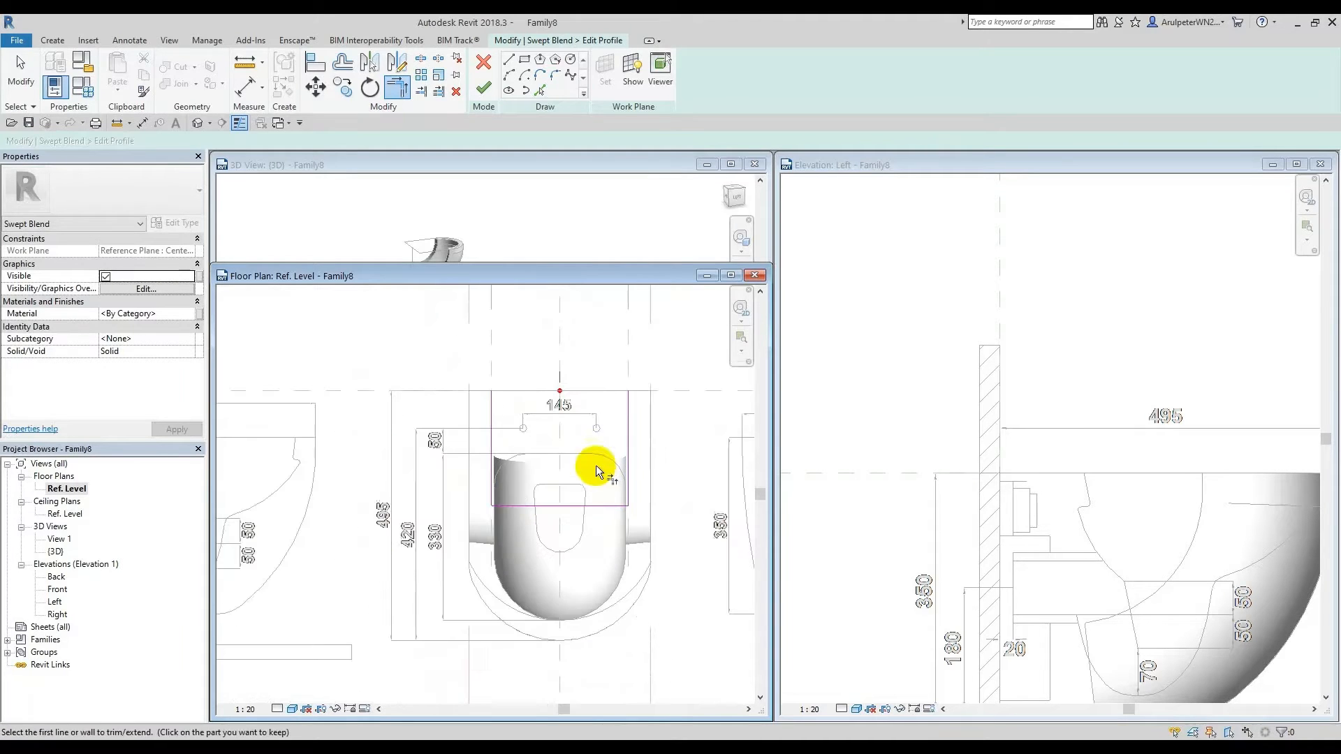
Step: Inspect the narrowed base sketch in the 3D view, and finish both the profile edit and the swept blend
{"action": "left_click", "coordinate": [547, 250]}
{"action": "scroll", "coordinate": [452, 265], "scroll_direction": "up", "scroll_amount": 4}
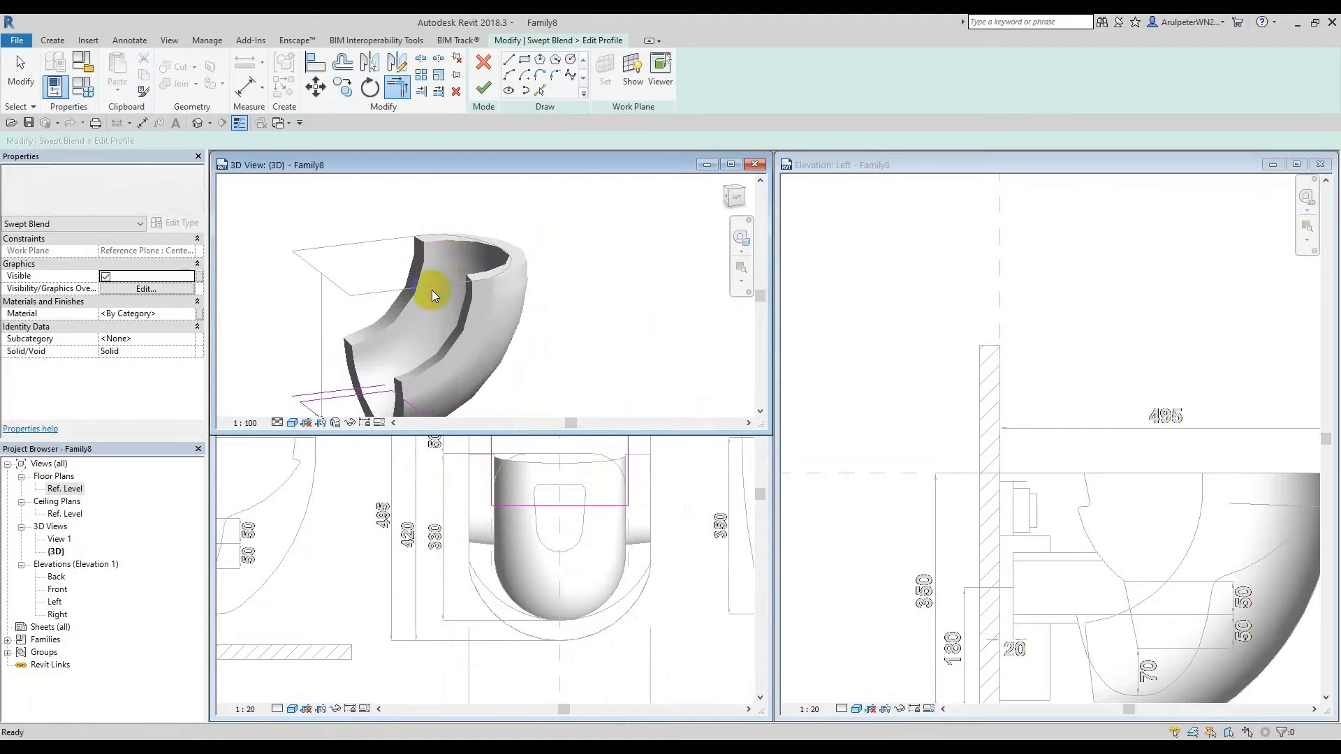
{"action": "key", "text": "Escape"}
{"action": "mouse_move", "coordinate": [329, 380]}
{"action": "middle_mouse_down", "text": "shift"}
{"action": "mouse_move", "coordinate": [398, 290]}
{"action": "mouse_move", "coordinate": [413, 387]}
{"action": "middle_mouse_up", "text": "shift"}
{"action": "left_click", "coordinate": [538, 324]}
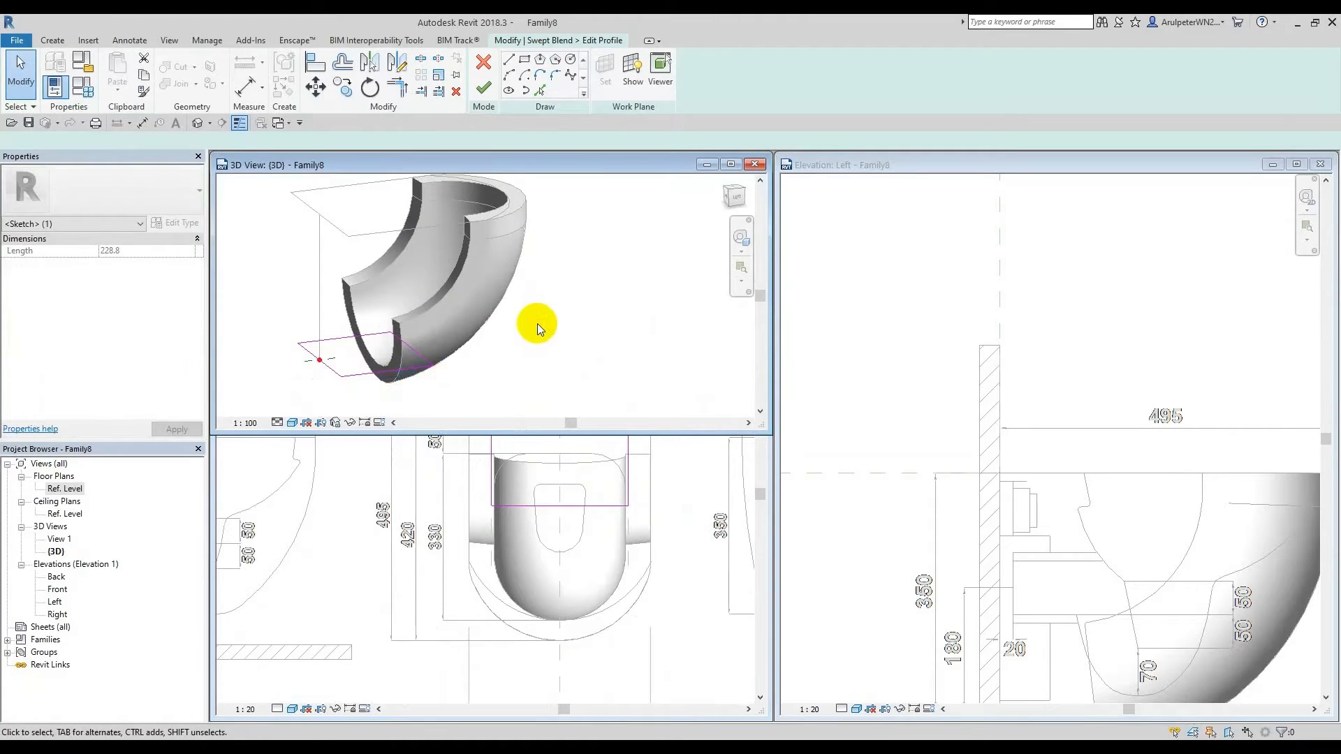
{"action": "scroll", "coordinate": [538, 324], "scroll_direction": "down", "scroll_amount": 2}
{"action": "left_click", "coordinate": [487, 95]}
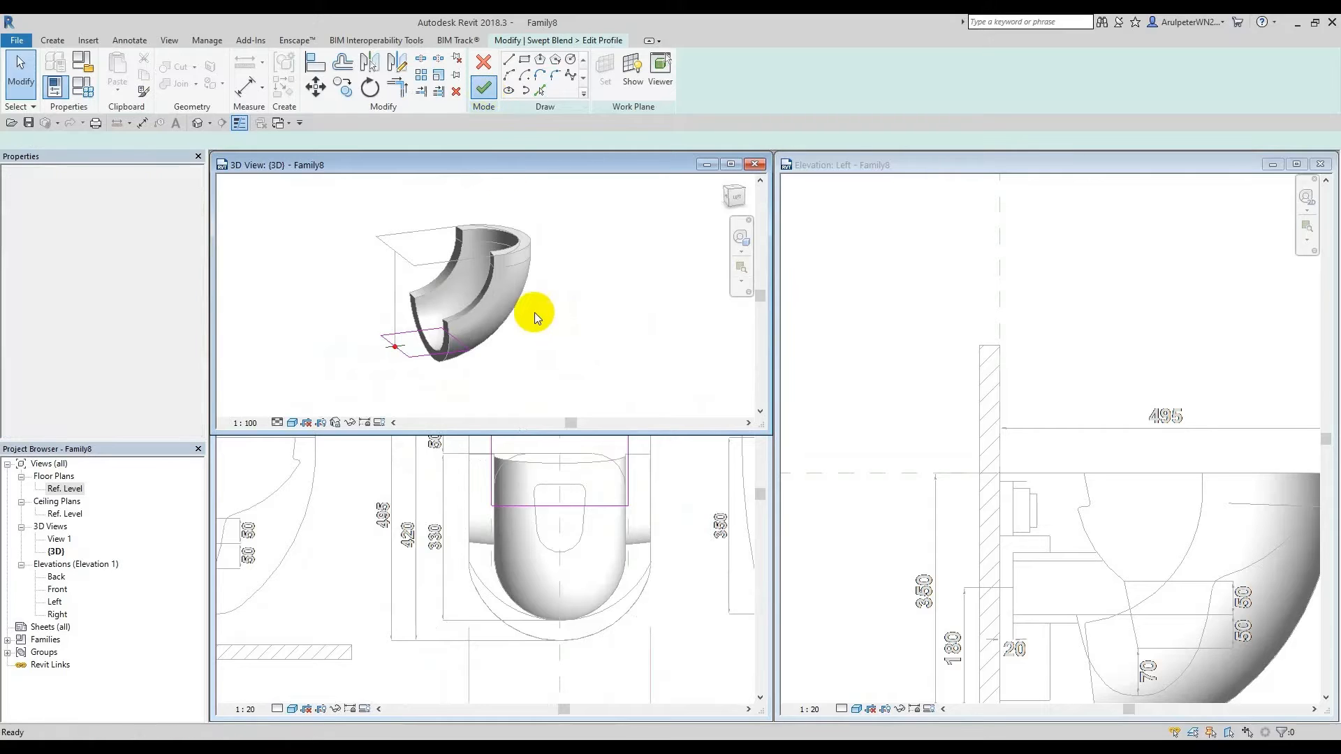
{"action": "left_click", "coordinate": [484, 88]}
Step: Inspect the base overlap from the side in 3D, and reopen the swept blend's base profile for editing
{"action": "scroll", "coordinate": [475, 333], "scroll_direction": "up", "scroll_amount": 5}
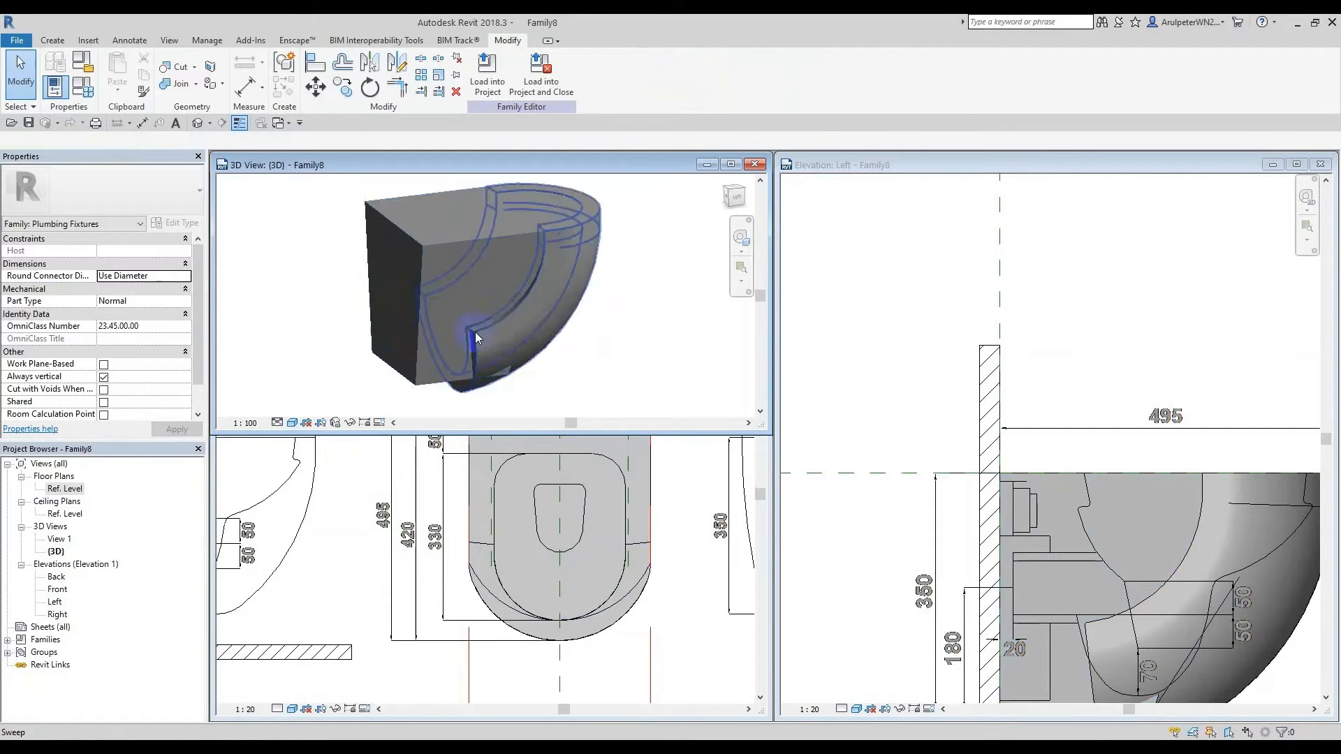
{"action": "mouse_move", "coordinate": [480, 337]}
{"action": "middle_mouse_down", "text": "shift"}
{"action": "mouse_move", "coordinate": [593, 308]}
{"action": "mouse_move", "coordinate": [503, 338]}
{"action": "mouse_move", "coordinate": [493, 305]}
{"action": "mouse_move", "coordinate": [489, 316]}
{"action": "middle_mouse_up", "text": "shift"}
{"action": "scroll", "coordinate": [415, 337], "scroll_direction": "up", "scroll_amount": 2}
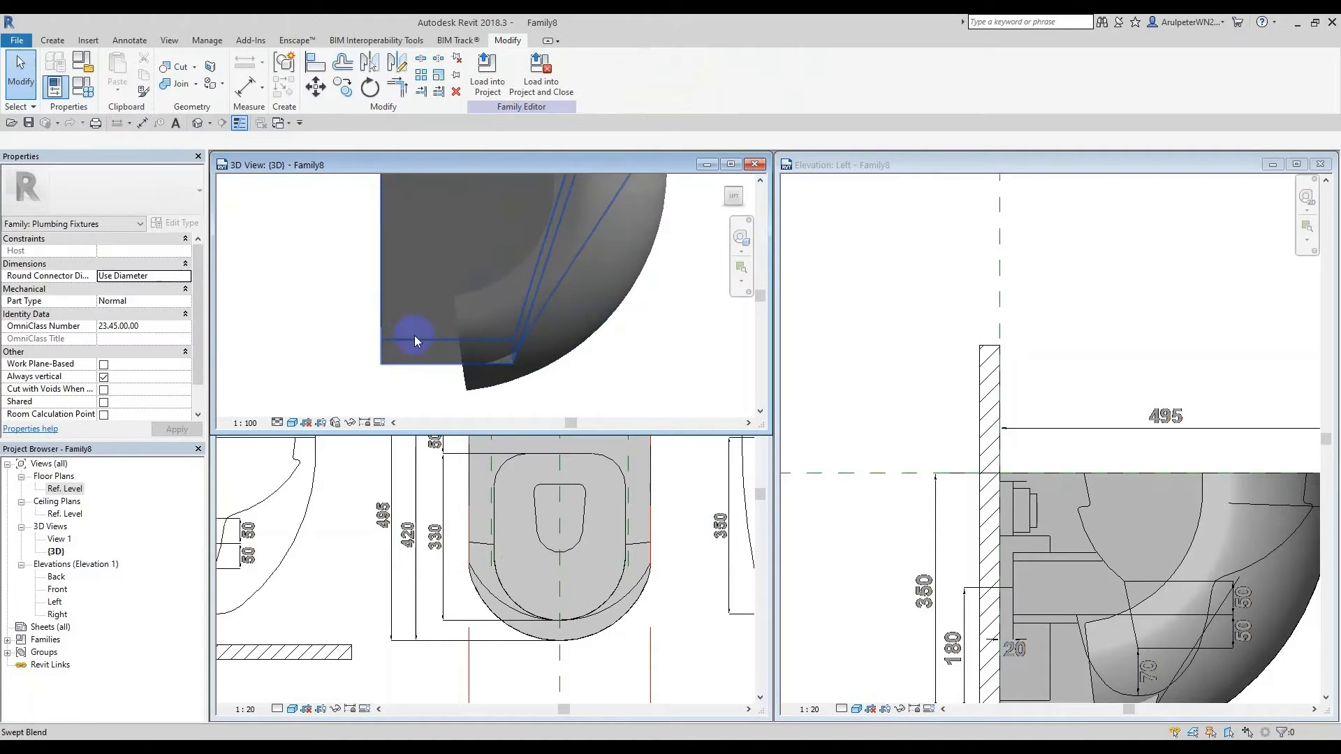
{"action": "scroll", "coordinate": [411, 330], "scroll_direction": "down", "scroll_amount": 2}
{"action": "left_click", "coordinate": [475, 245]}
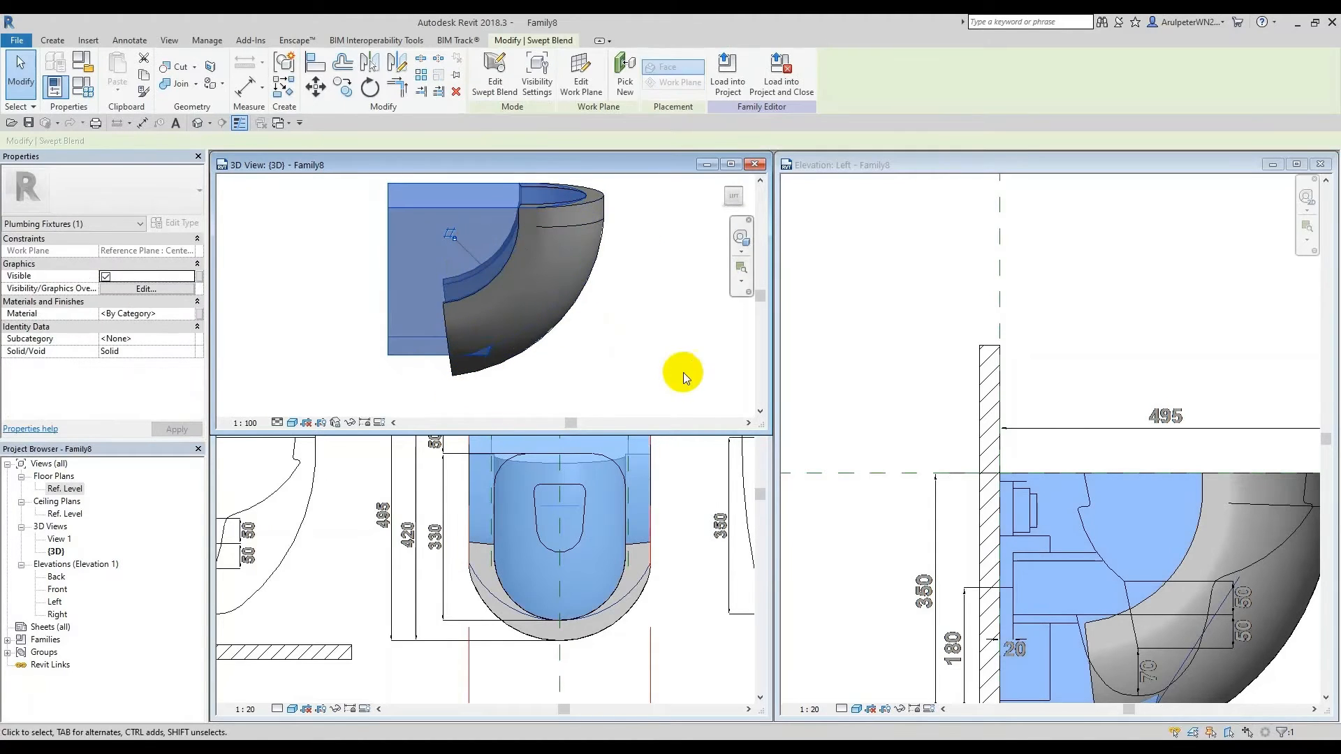
{"action": "left_click", "coordinate": [499, 85]}
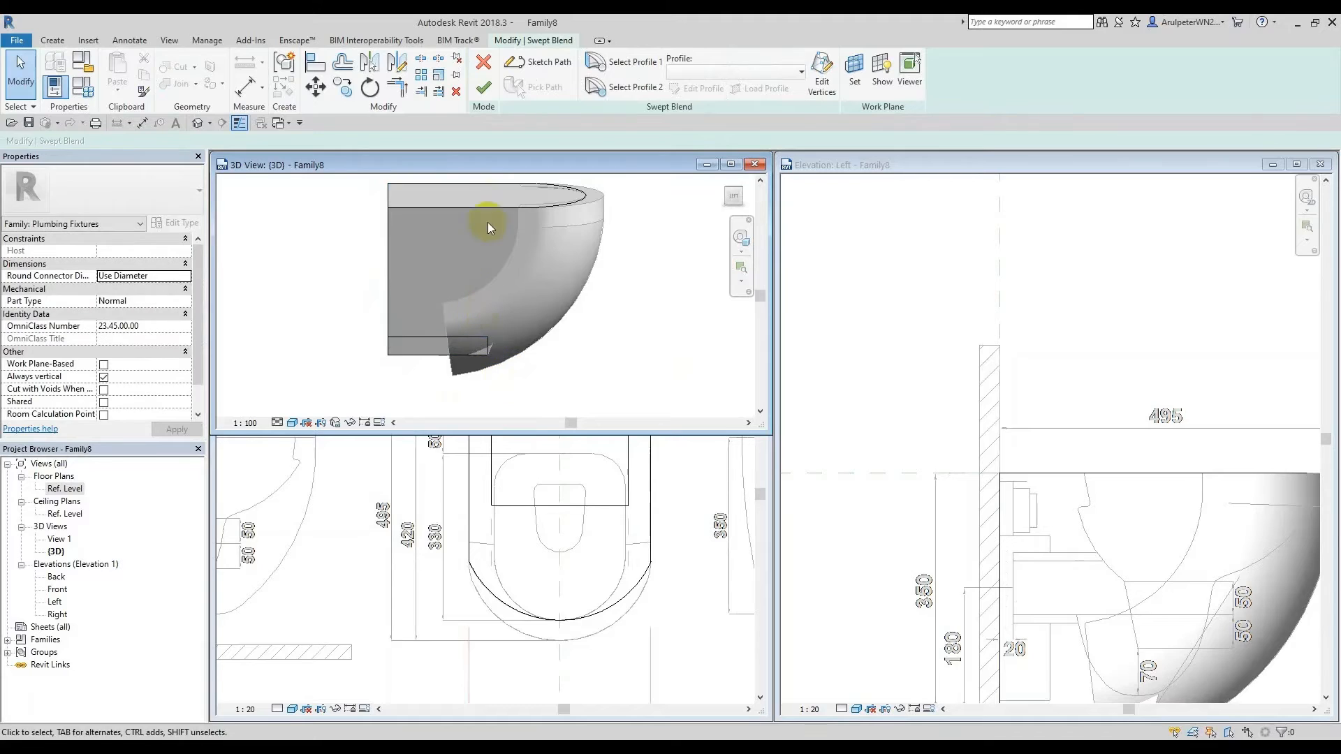
{"action": "left_click", "coordinate": [448, 364]}
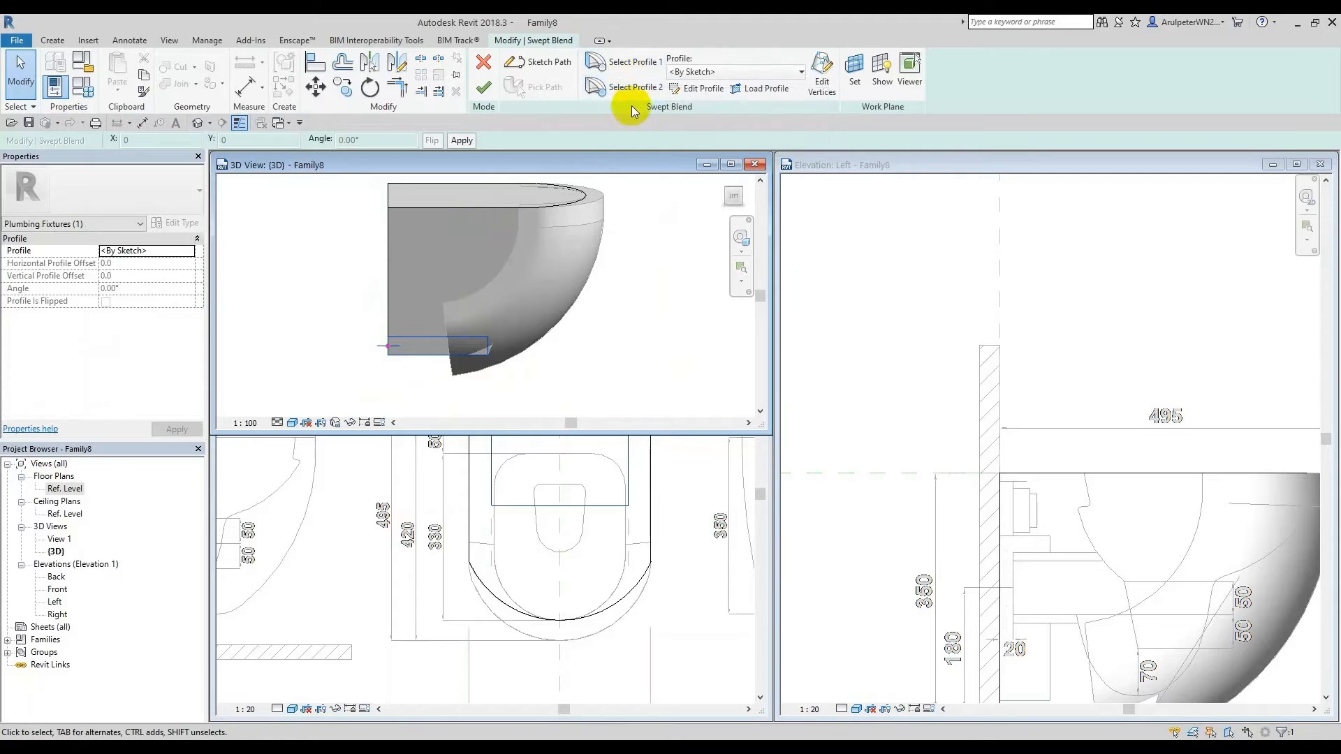
{"action": "left_click", "coordinate": [695, 89]}
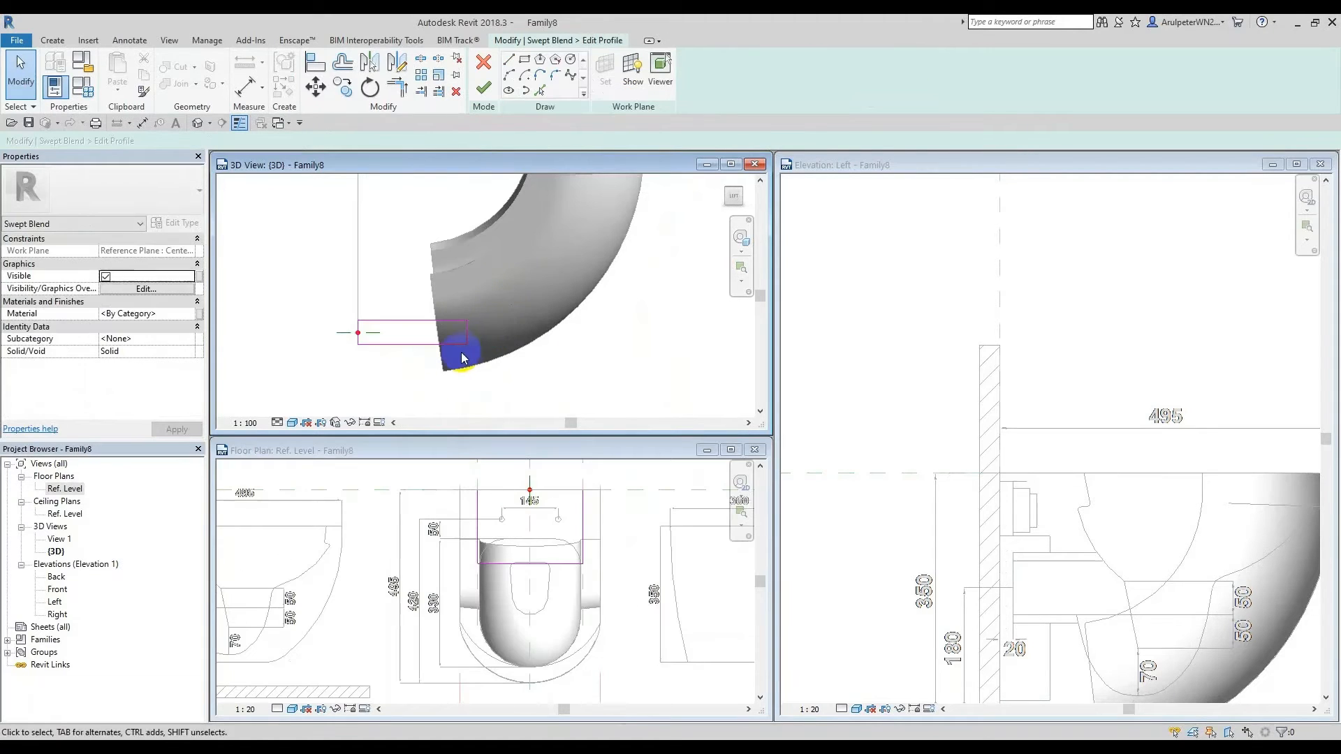
Step: Move the base profile's front edge back to 183.8 from the rear edge, and finish the swept blend
{"action": "left_click", "coordinate": [505, 564]}
{"action": "left_click", "coordinate": [505, 563]}
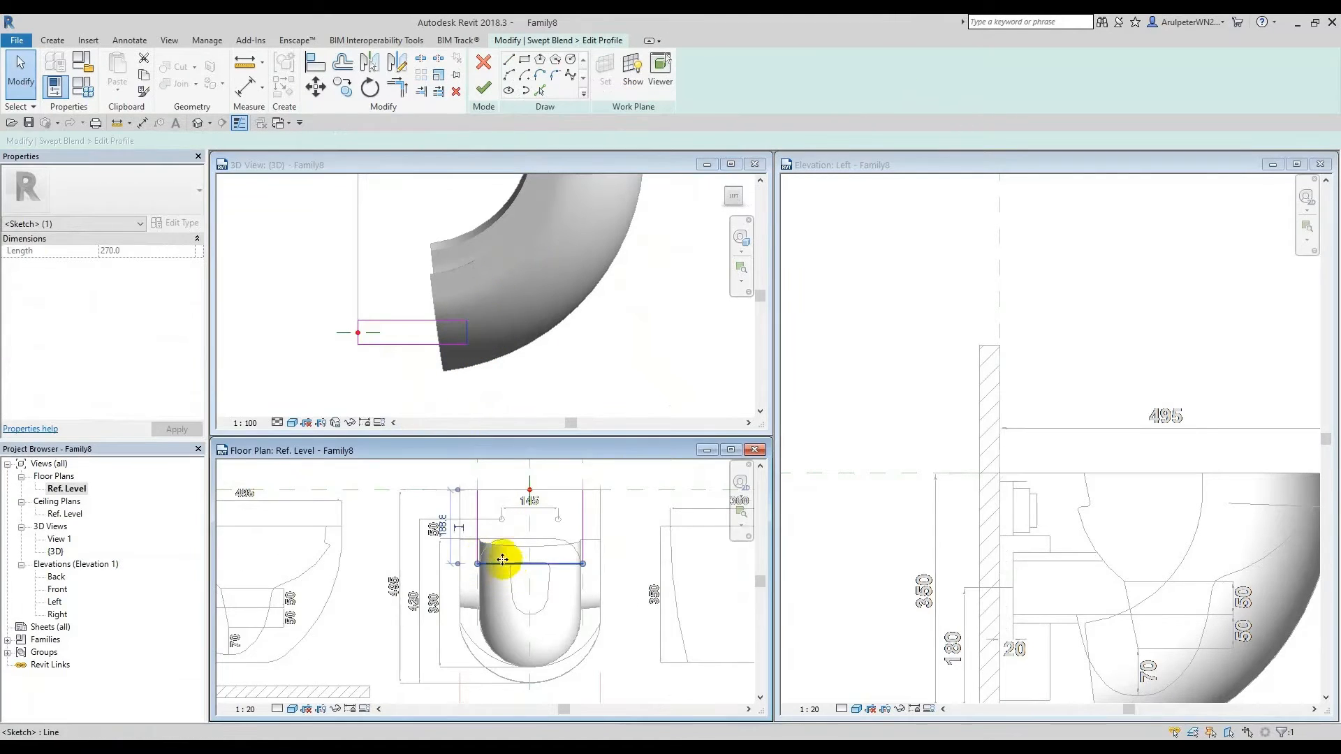
{"action": "key", "text": "m"}
{"action": "key", "text": "v"}
{"action": "left_click", "coordinate": [637, 562]}
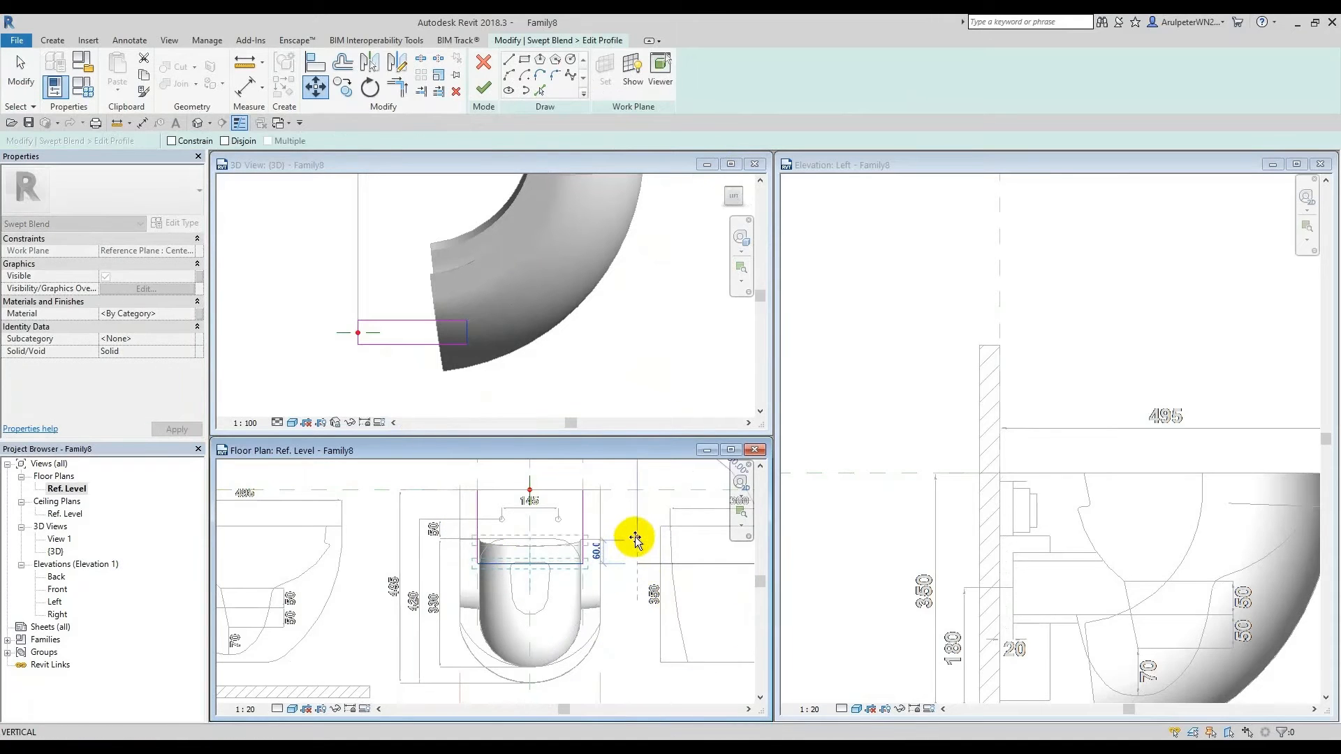
{"action": "key", "text": "Return"}
{"action": "left_click", "coordinate": [625, 381]}
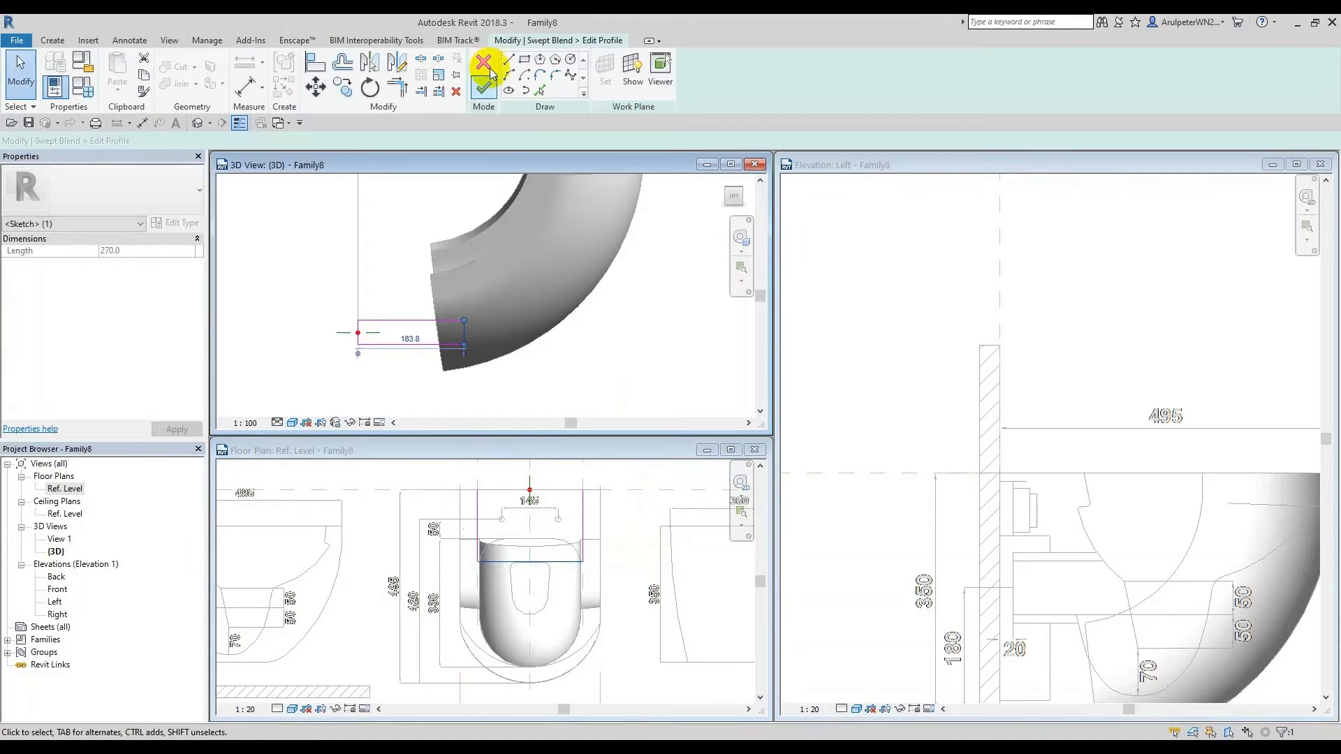
{"action": "left_click", "coordinate": [483, 88]}
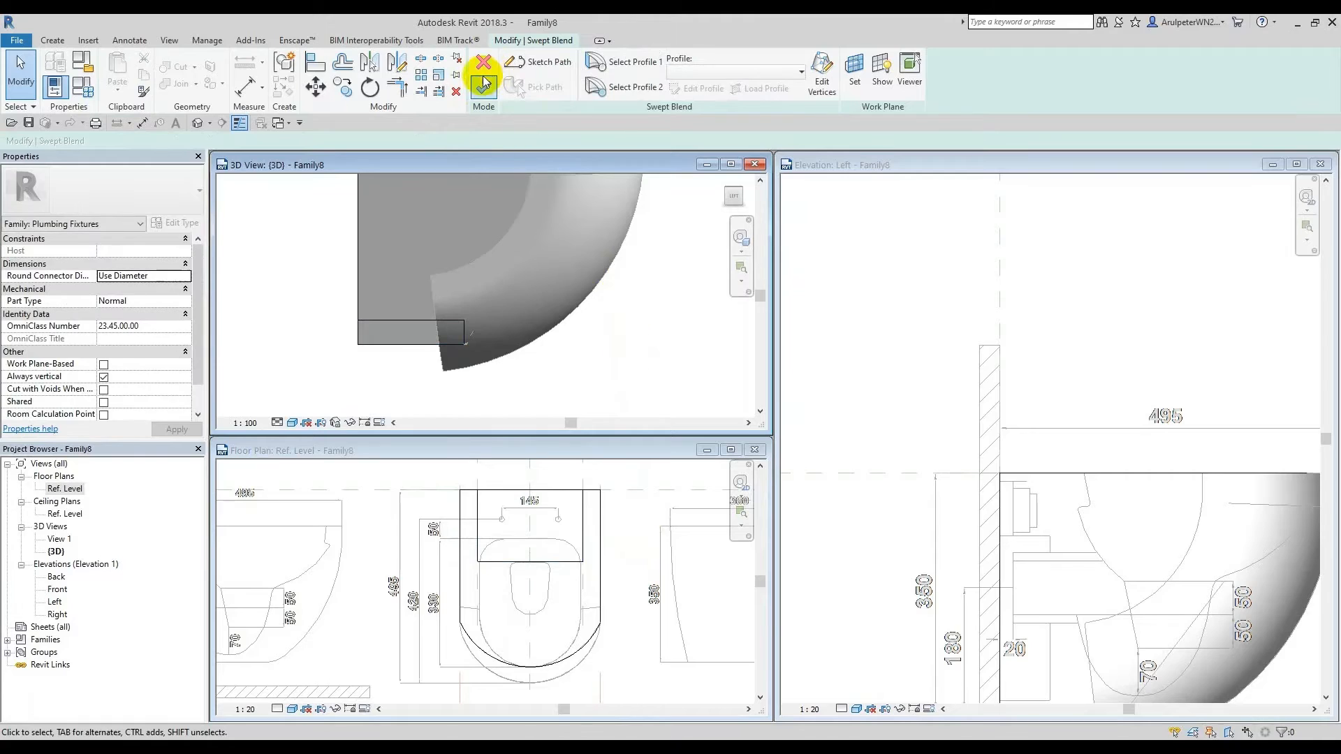
{"action": "left_click", "coordinate": [482, 78]}
Step: Examine the reshaped body in the 3D view from the side, back and front
{"action": "scroll", "coordinate": [515, 362], "scroll_direction": "down", "scroll_amount": 5}
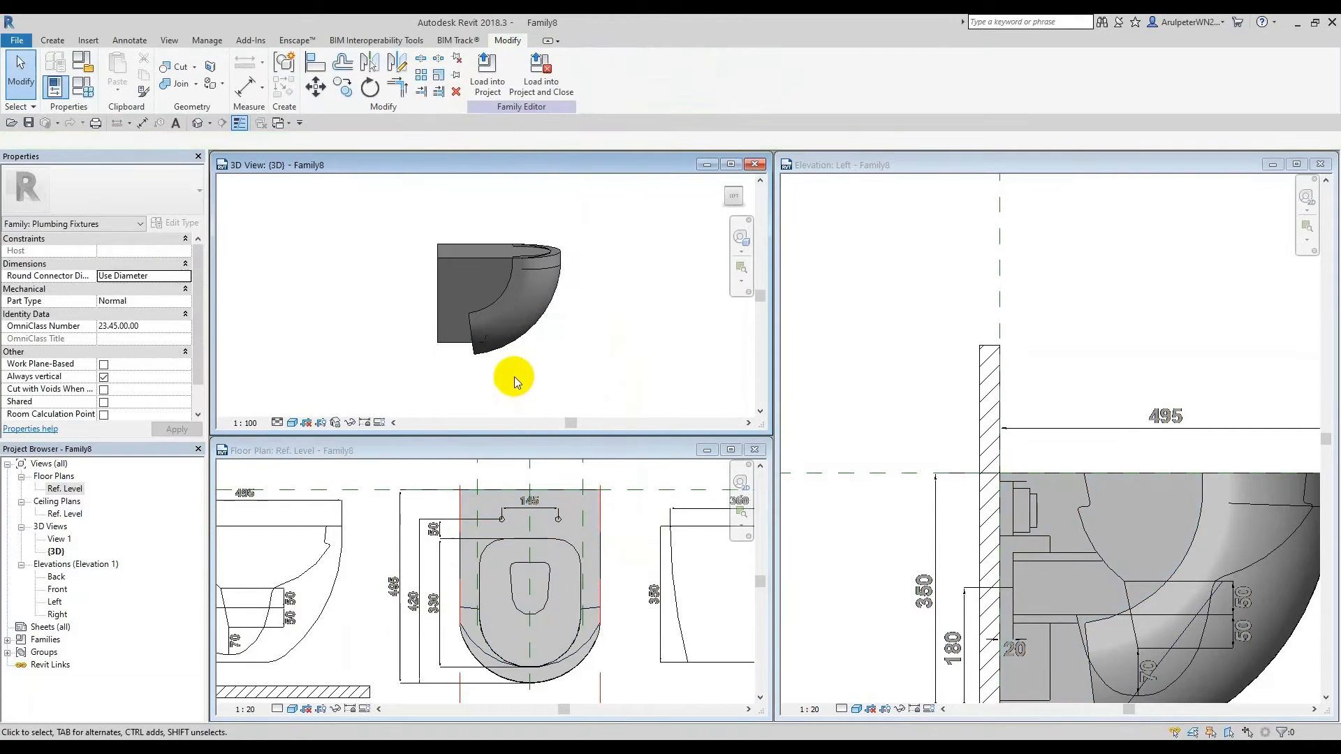
{"action": "scroll", "coordinate": [469, 339], "scroll_direction": "up", "scroll_amount": 5}
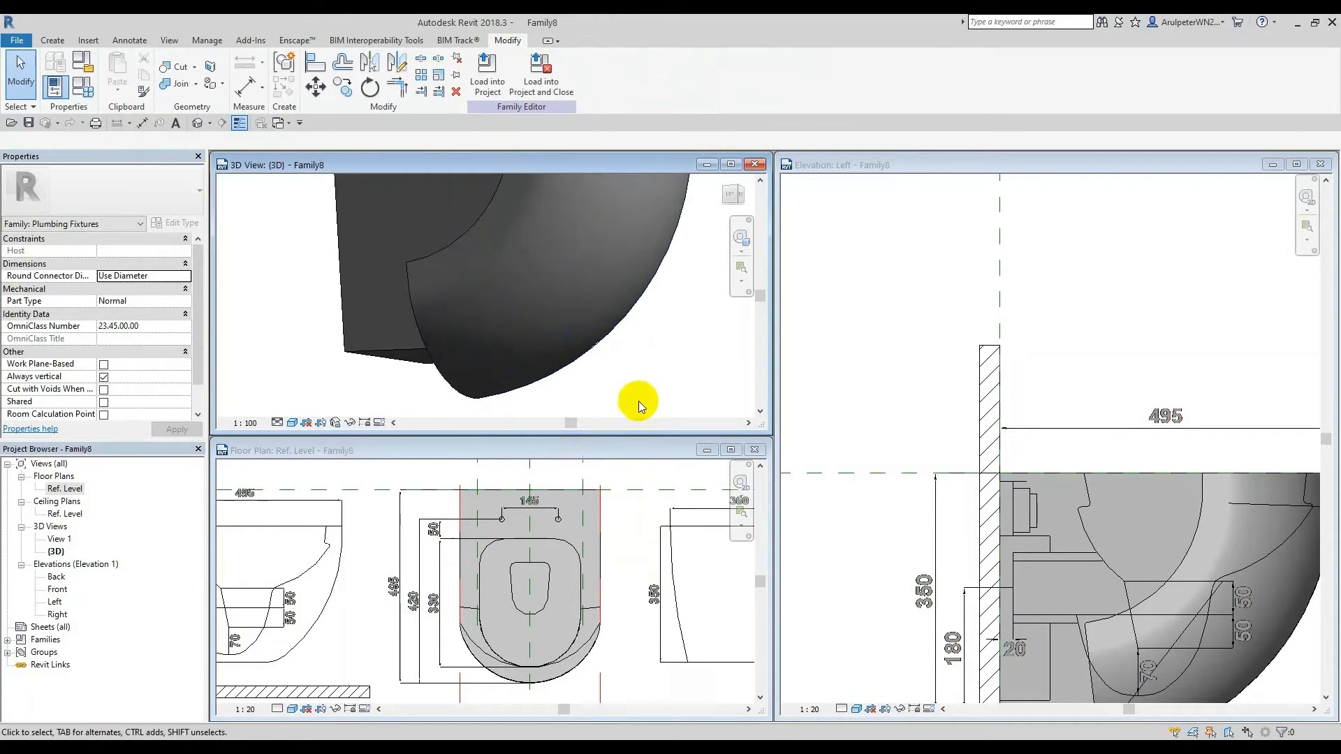
{"action": "scroll", "coordinate": [638, 401], "scroll_direction": "down", "scroll_amount": 3}
{"action": "middle_click_drag", "start_coordinate": [605, 331], "coordinate": [720, 342], "text": "shift"}
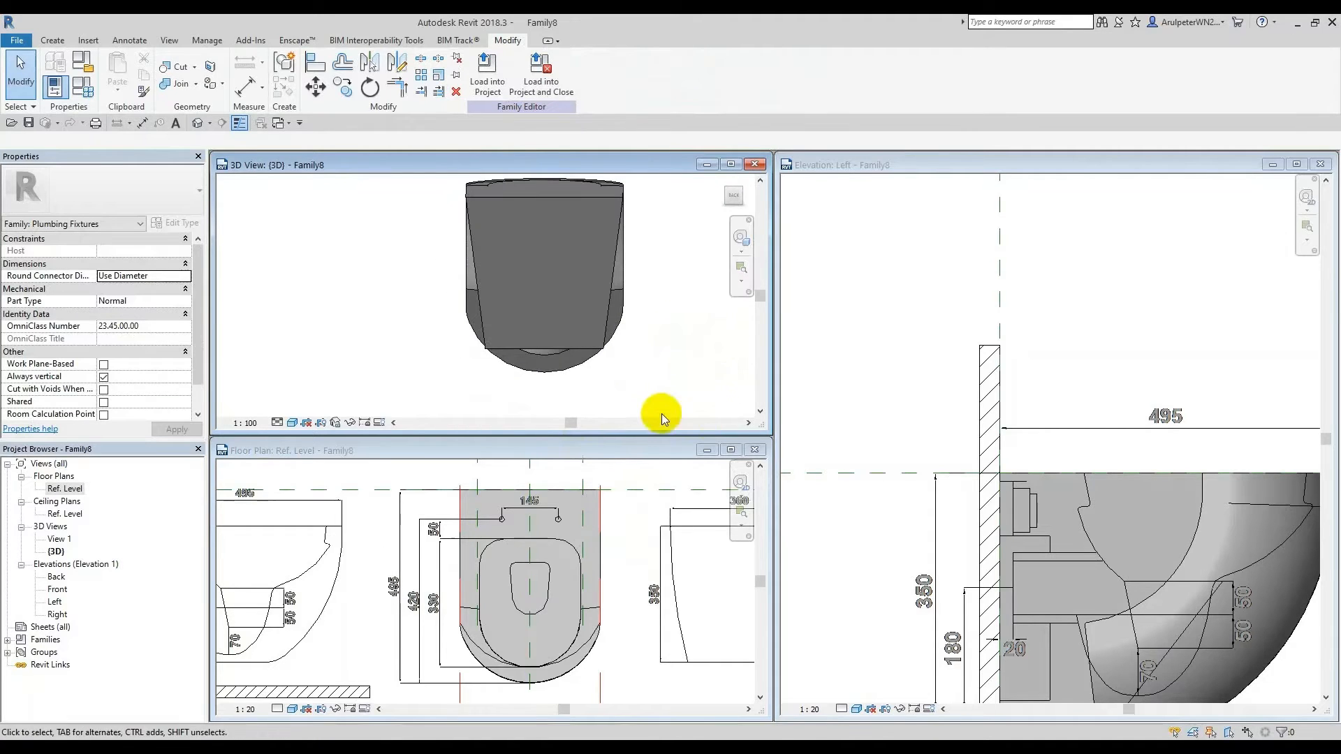
{"action": "middle_click_drag", "start_coordinate": [565, 337], "coordinate": [538, 361], "text": "shift"}
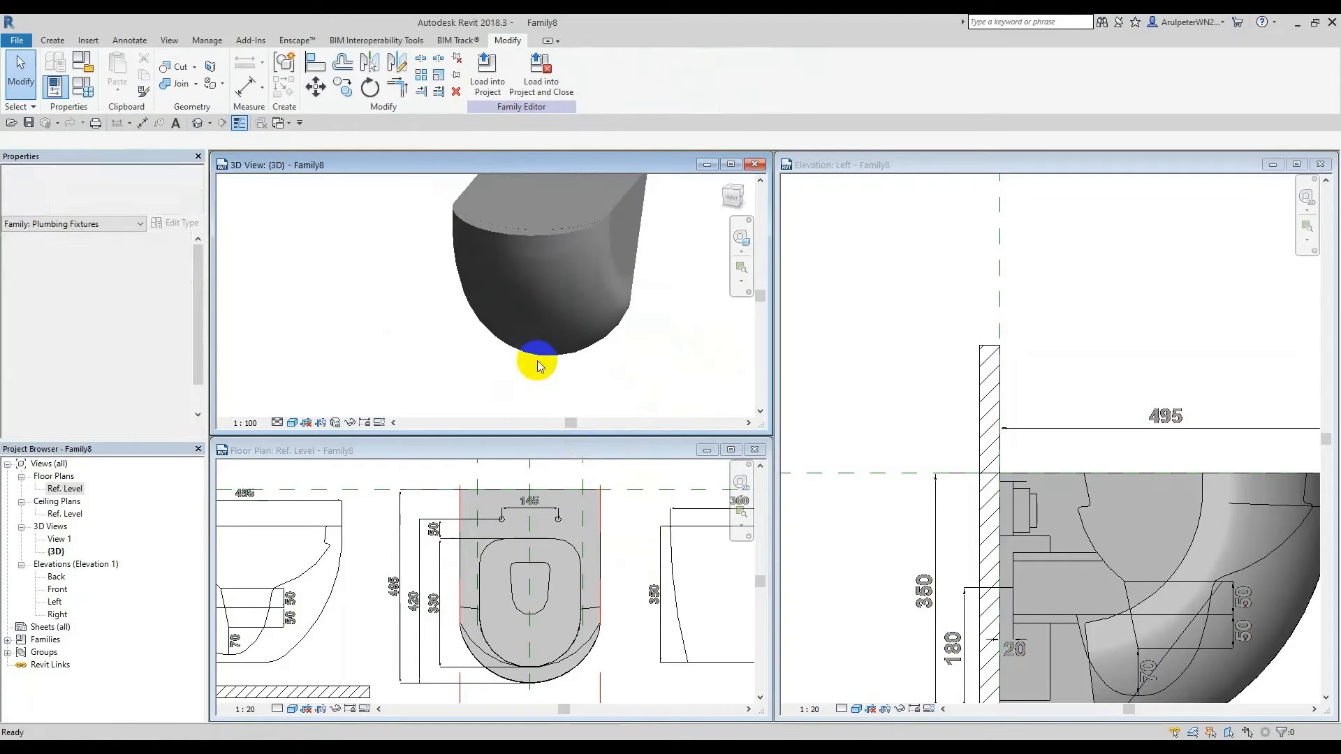
Step: Compare the body's sides and back in the 3D view with the 360 and 270 widths in the floor plan
{"action": "scroll", "coordinate": [536, 288], "scroll_direction": "down", "scroll_amount": 2}
{"action": "scroll", "coordinate": [548, 632], "scroll_direction": "down", "scroll_amount": 3}
{"action": "scroll", "coordinate": [544, 536], "scroll_direction": "up", "scroll_amount": 2}
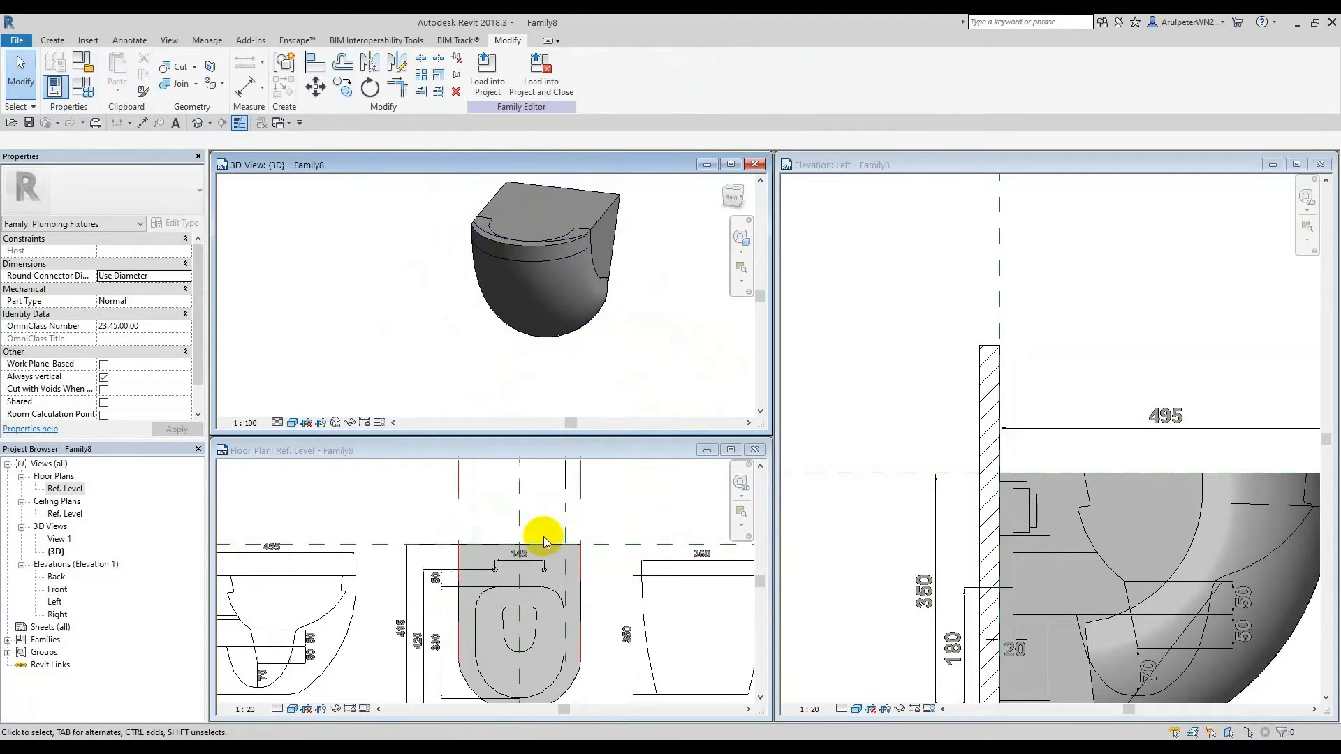
{"action": "left_click", "coordinate": [543, 536]}
{"action": "scroll", "coordinate": [482, 622], "scroll_direction": "down", "scroll_amount": 4}
{"action": "scroll", "coordinate": [517, 580], "scroll_direction": "up", "scroll_amount": 2}
{"action": "middle_click_drag", "start_coordinate": [548, 496], "coordinate": [536, 559]}
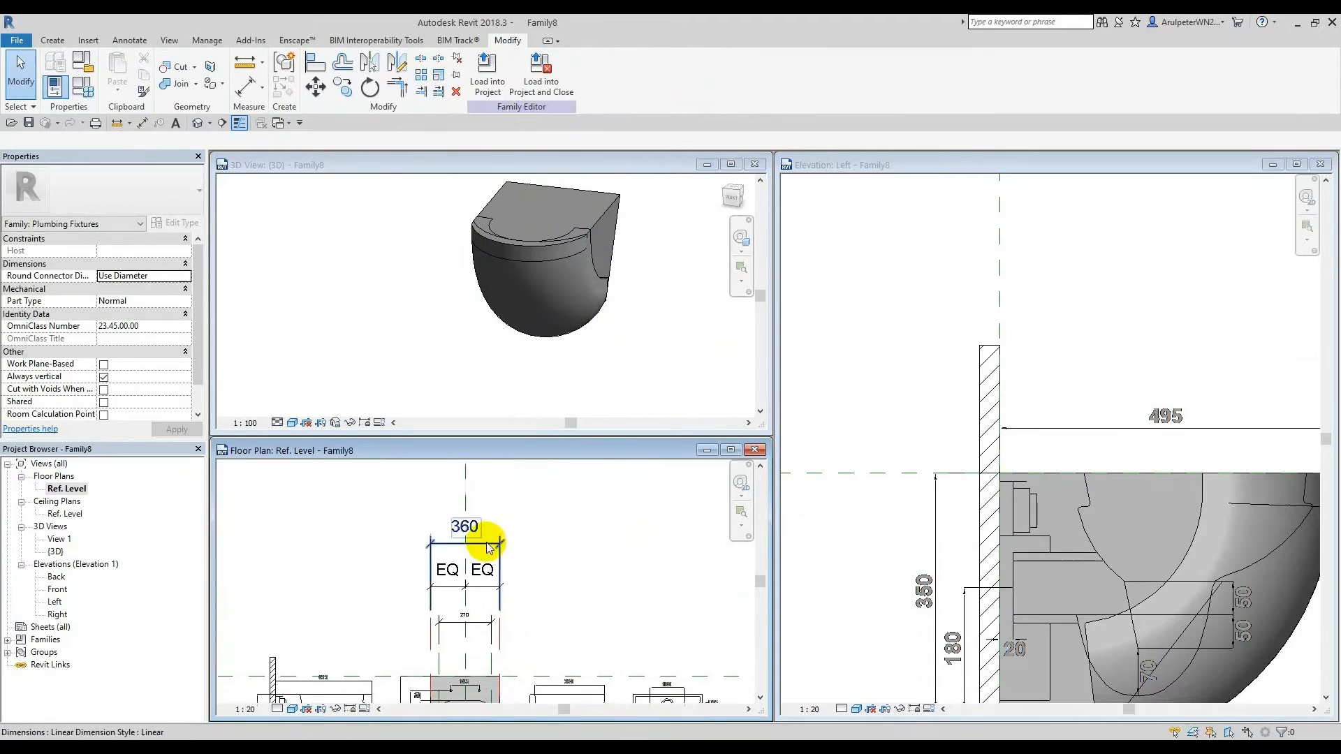
{"action": "scroll", "coordinate": [488, 552], "scroll_direction": "down", "scroll_amount": 2}
{"action": "scroll", "coordinate": [485, 598], "scroll_direction": "up", "scroll_amount": 3}
{"action": "middle_click_drag", "start_coordinate": [543, 614], "coordinate": [570, 568]}
{"action": "left_click", "coordinate": [616, 372]}
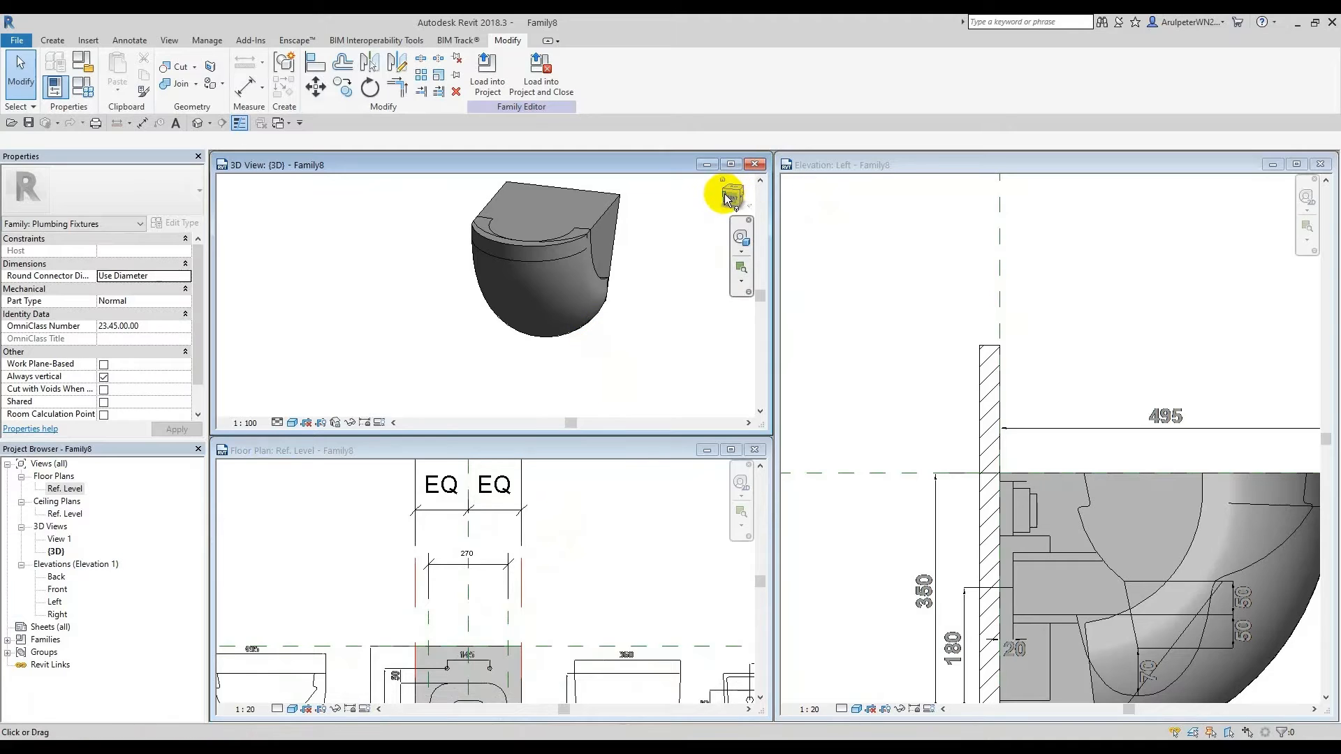
{"action": "left_click_drag", "start_coordinate": [726, 190], "coordinate": [572, 355]}
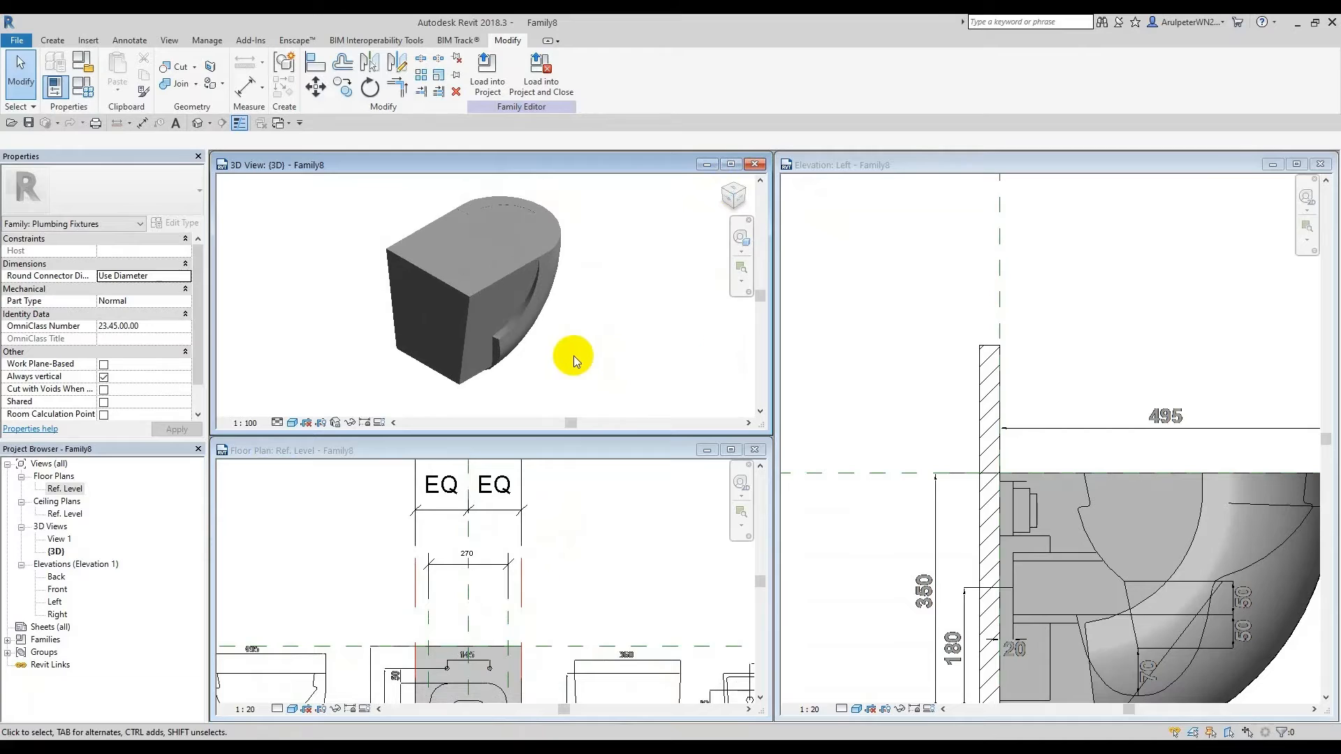
{"action": "left_click", "coordinate": [728, 194]}
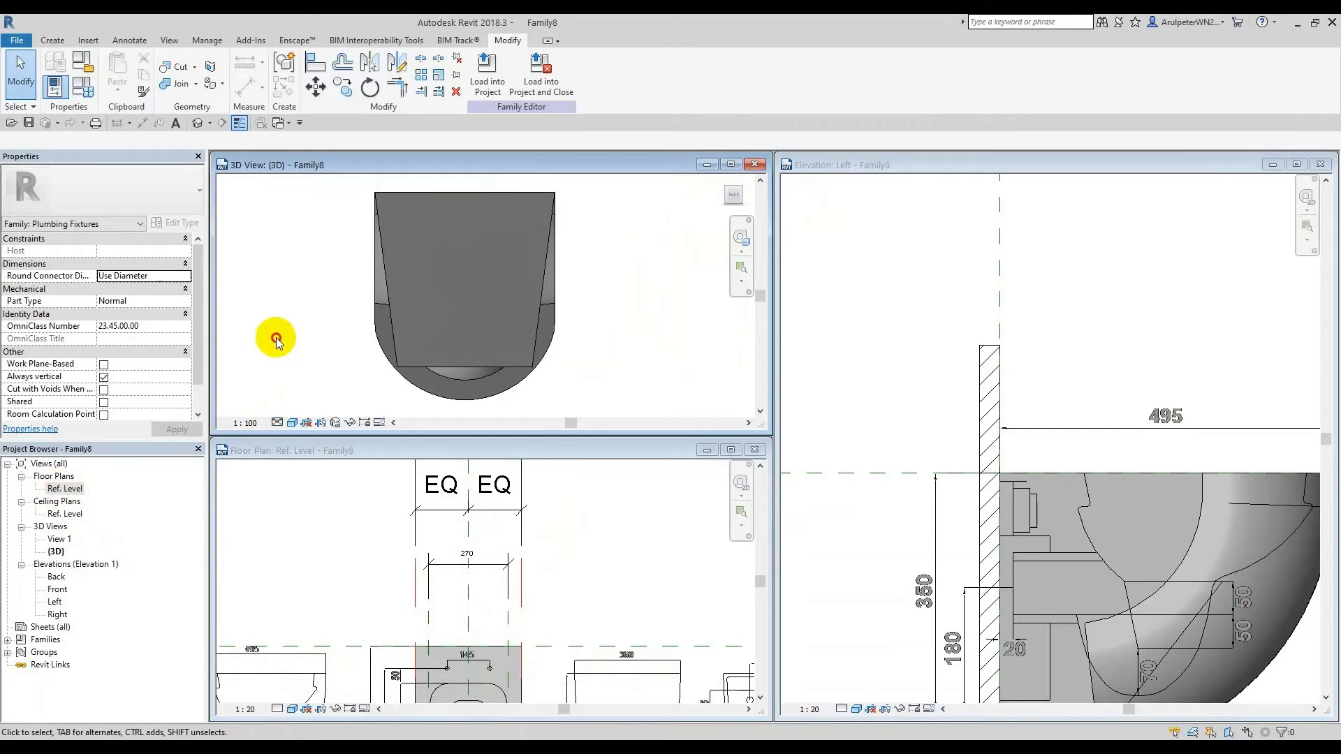
Step: Open the Back elevation and display it in a shaded visual style
{"action": "left_click", "coordinate": [56, 577]}
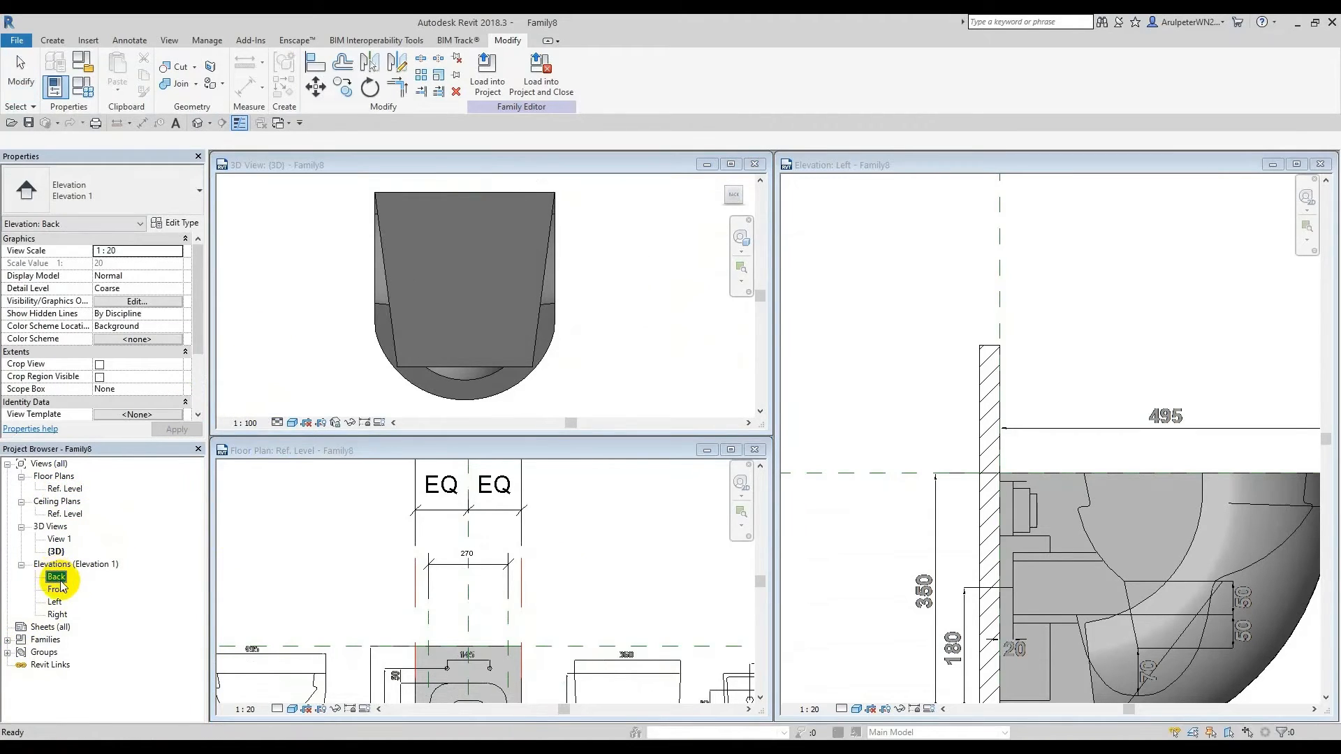
{"action": "double_click", "coordinate": [56, 577]}
{"action": "scroll", "coordinate": [774, 435], "scroll_direction": "up", "scroll_amount": 3}
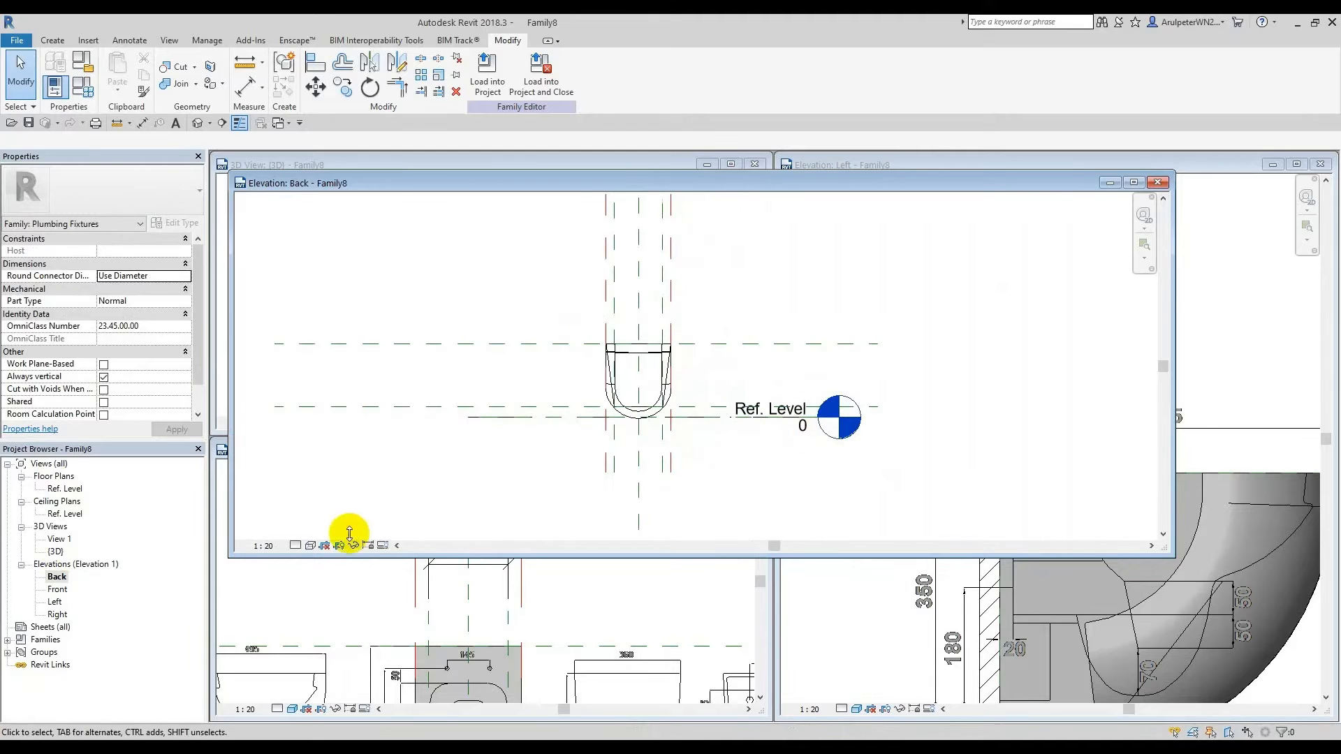
{"action": "left_click", "coordinate": [309, 545]}
{"action": "left_click", "coordinate": [363, 500]}
{"action": "scroll", "coordinate": [683, 391], "scroll_direction": "up", "scroll_amount": 2}
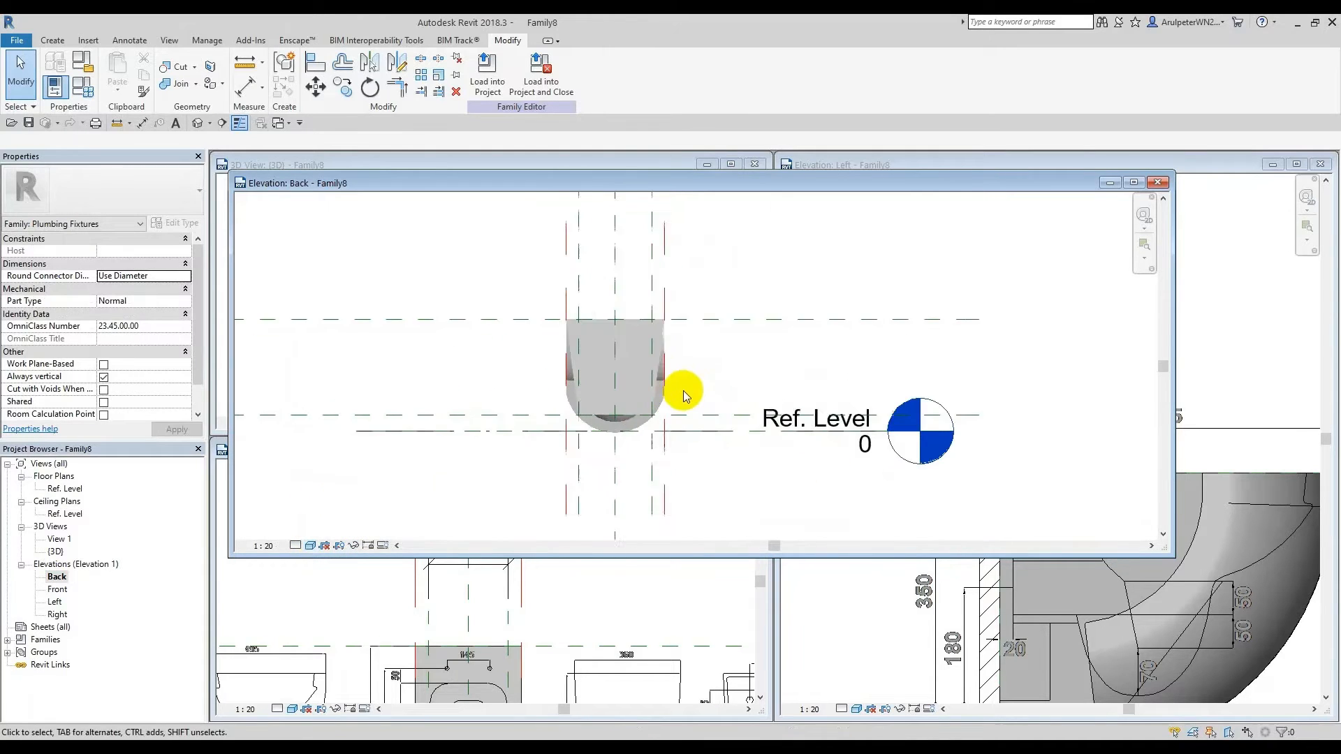
Step: Start a void extrusion in the Back elevation, picking the body's slanted edge, outer side line and base line as sketch lines
{"action": "scroll", "coordinate": [683, 391], "scroll_direction": "up", "scroll_amount": 1}
{"action": "left_click", "coordinate": [52, 40]}
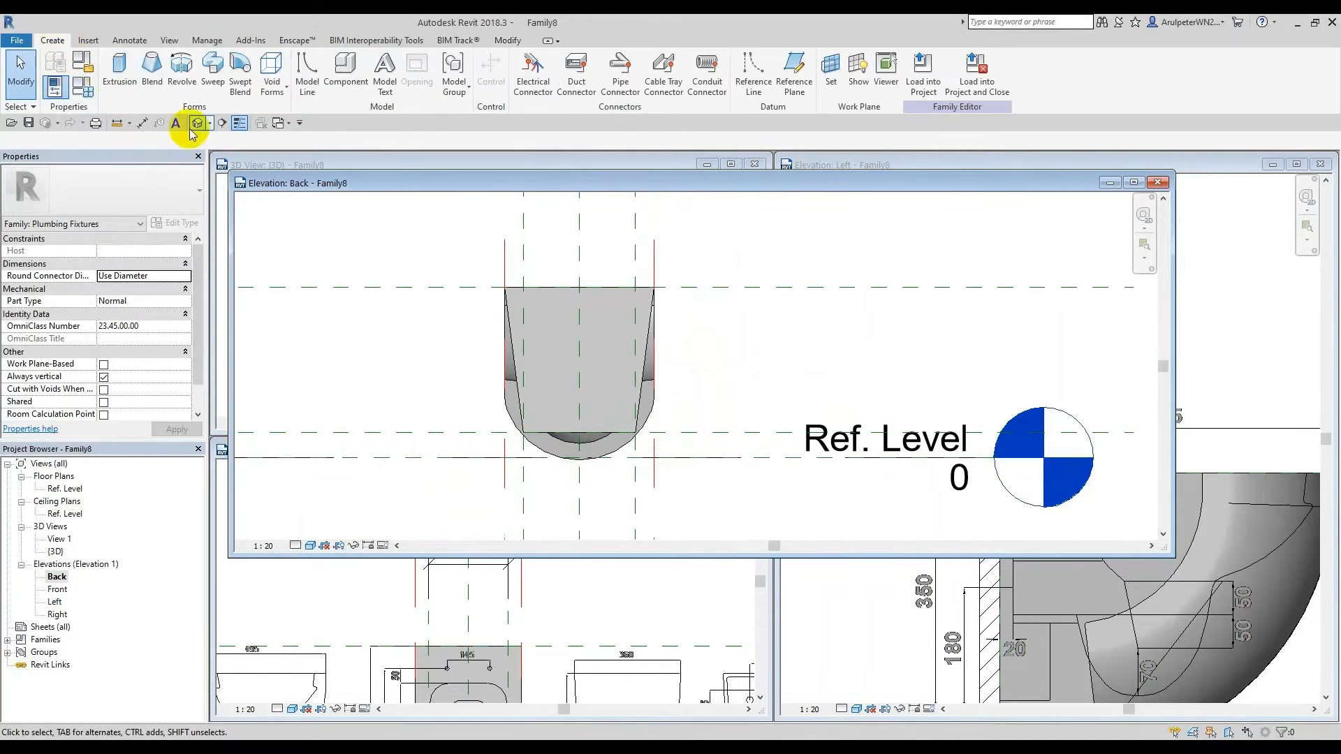
{"action": "left_click", "coordinate": [274, 82]}
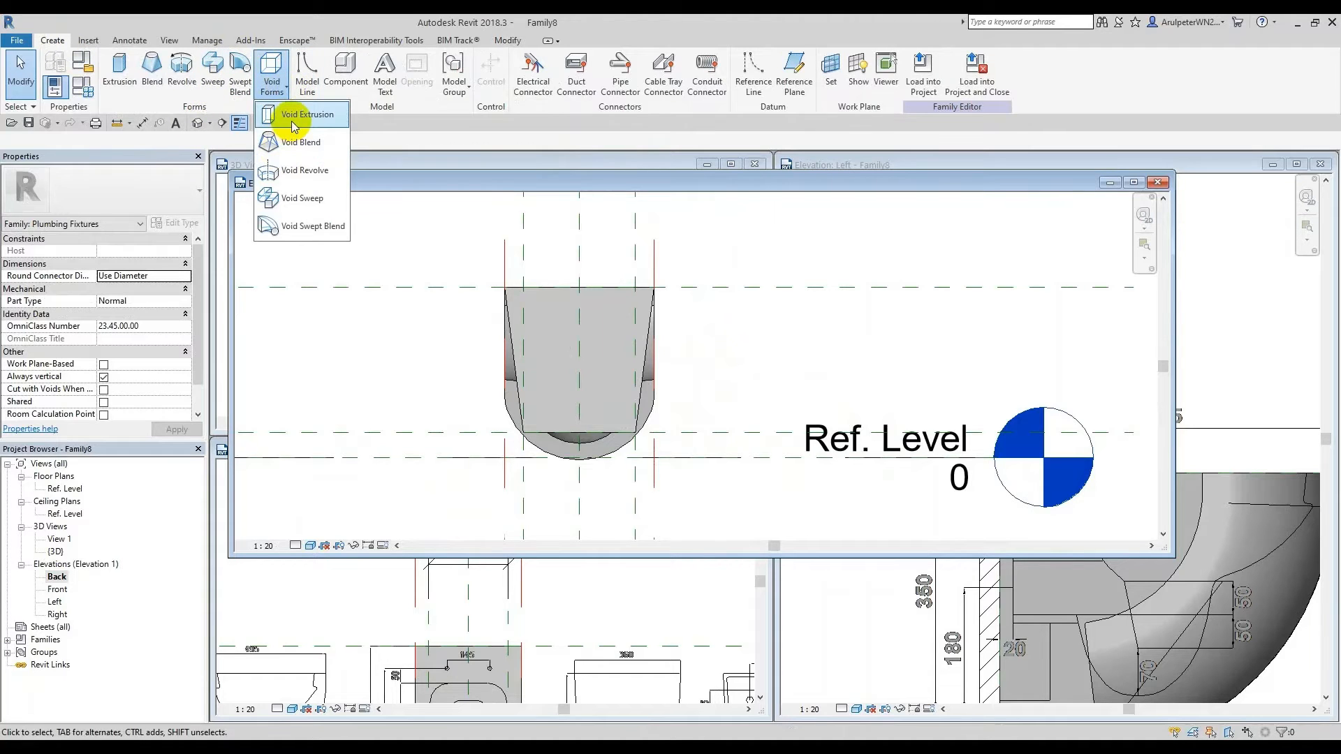
{"action": "left_click", "coordinate": [293, 116]}
{"action": "left_click", "coordinate": [540, 89]}
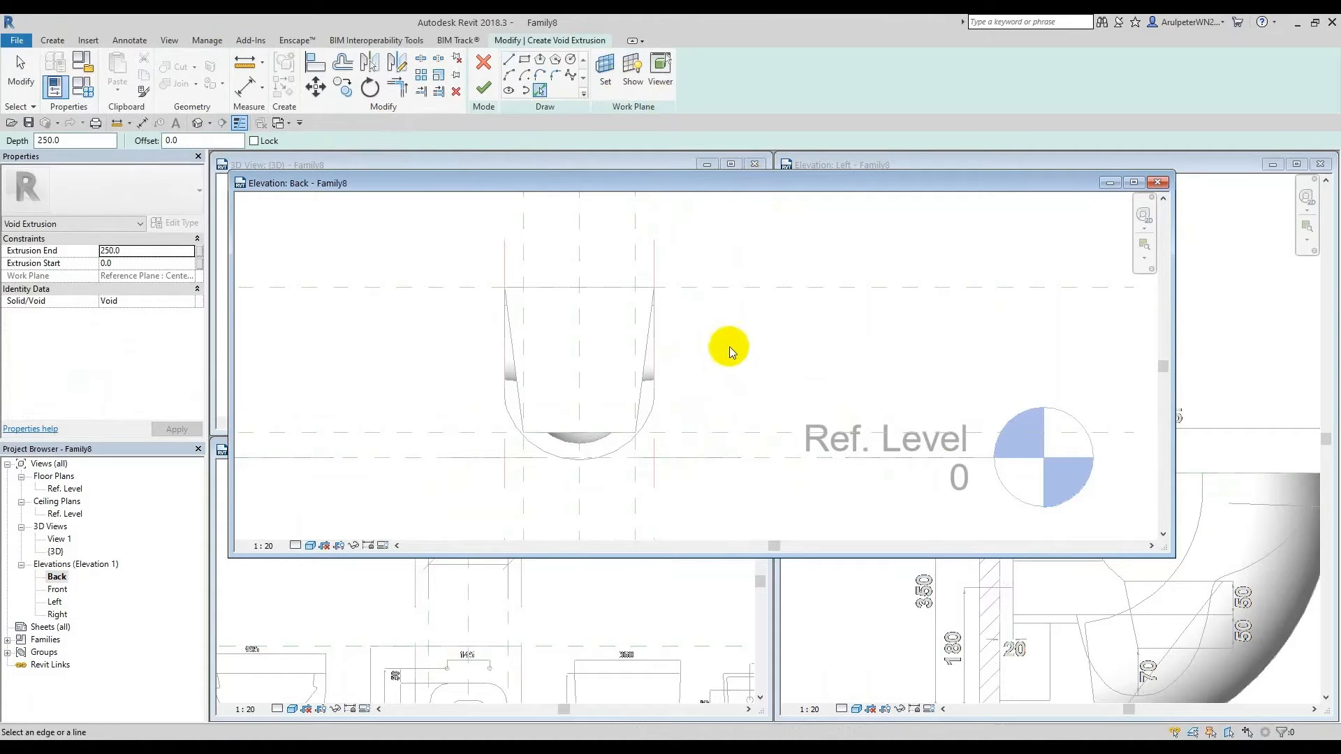
{"action": "scroll", "coordinate": [664, 274], "scroll_direction": "up", "scroll_amount": 1}
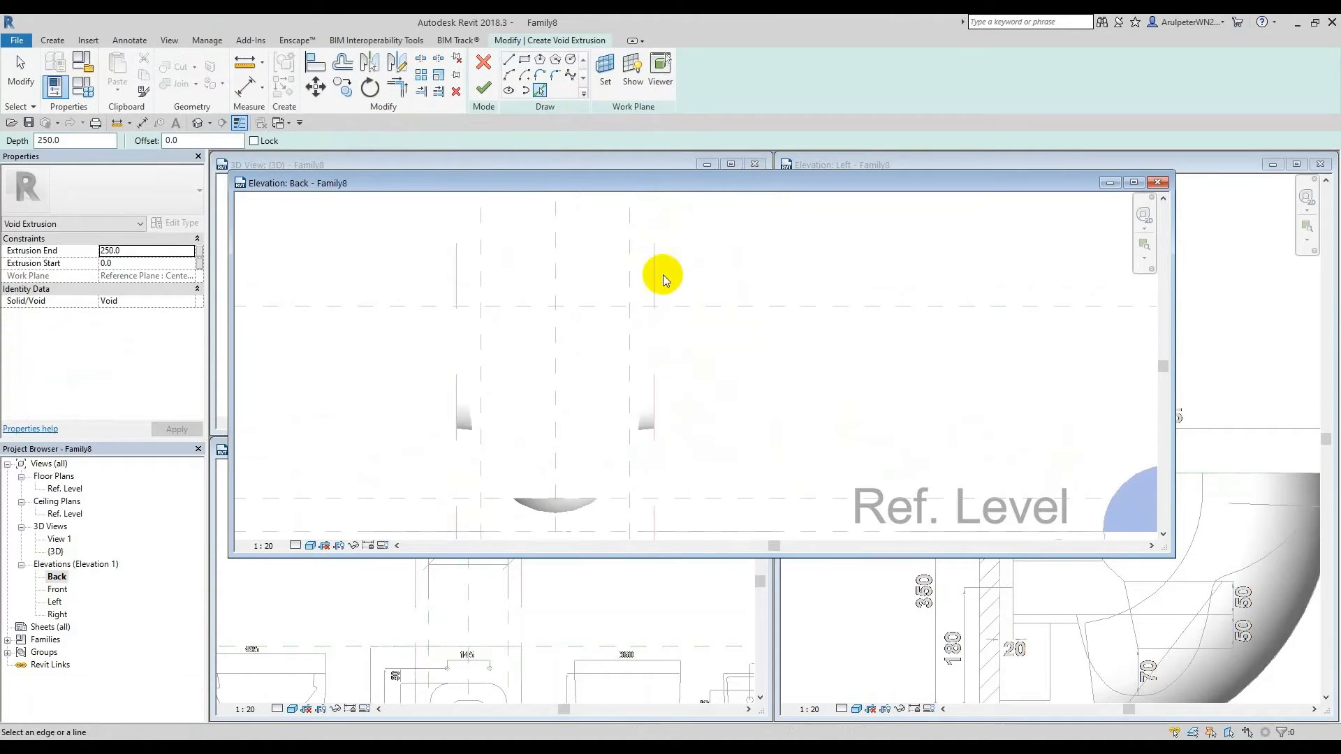
{"action": "left_click", "coordinate": [669, 445]}
Step: Trim the picked lines into a closed triangle beside the slanted edge, finish the void extrusion and close the Back elevation
{"action": "key", "text": "r"}
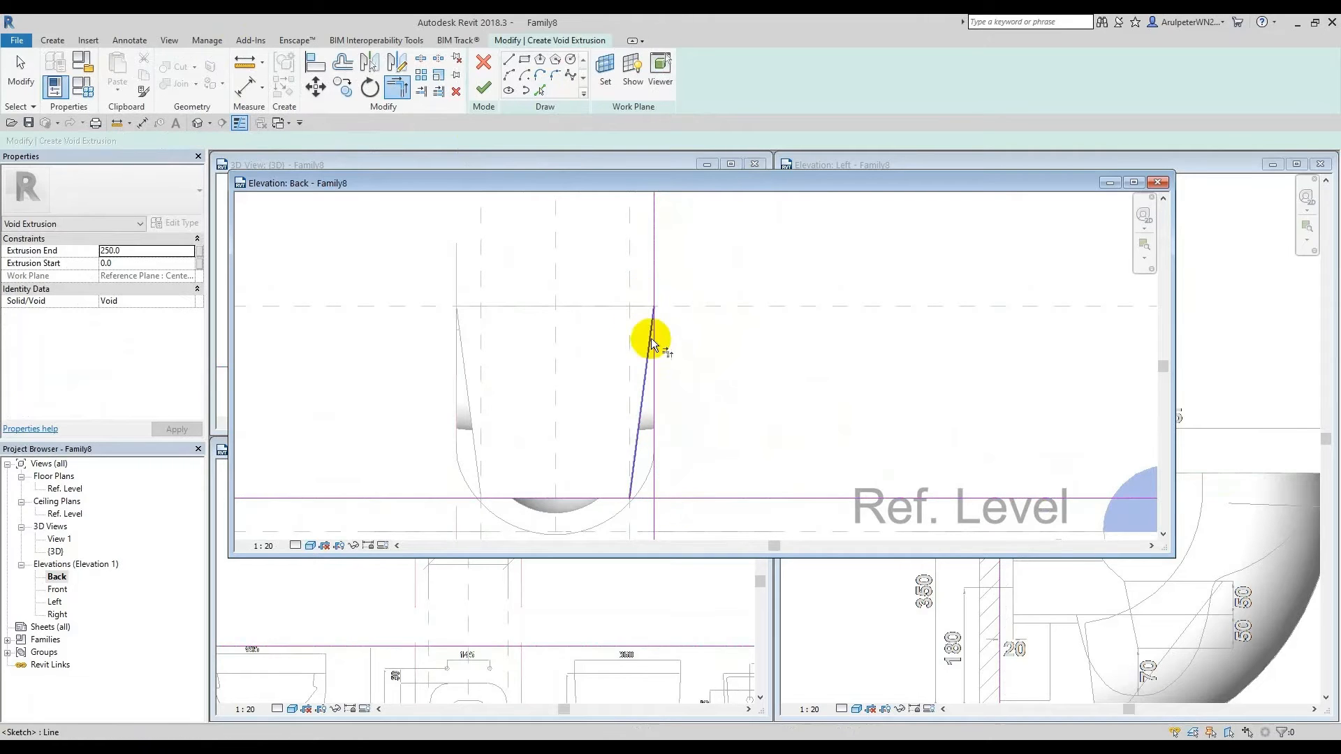
{"action": "scroll", "coordinate": [655, 352], "scroll_direction": "up", "scroll_amount": 1}
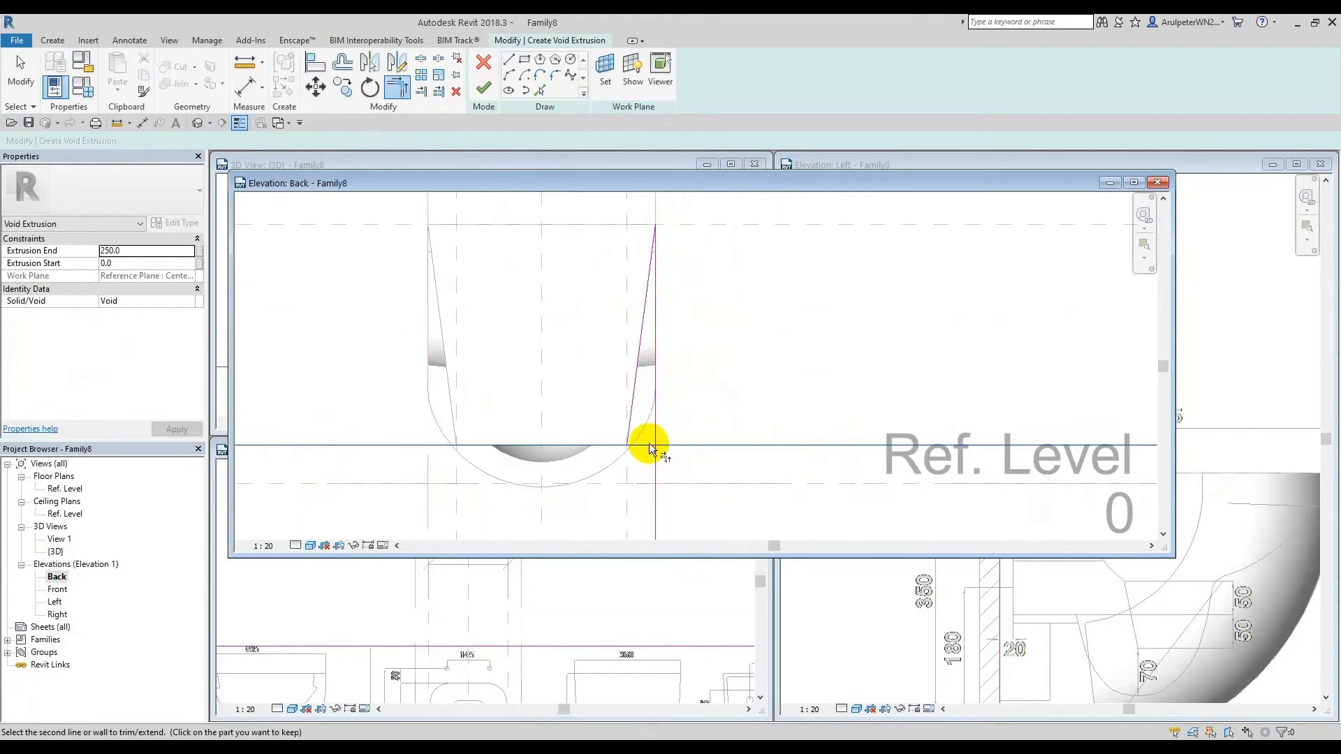
{"action": "left_click", "coordinate": [646, 447]}
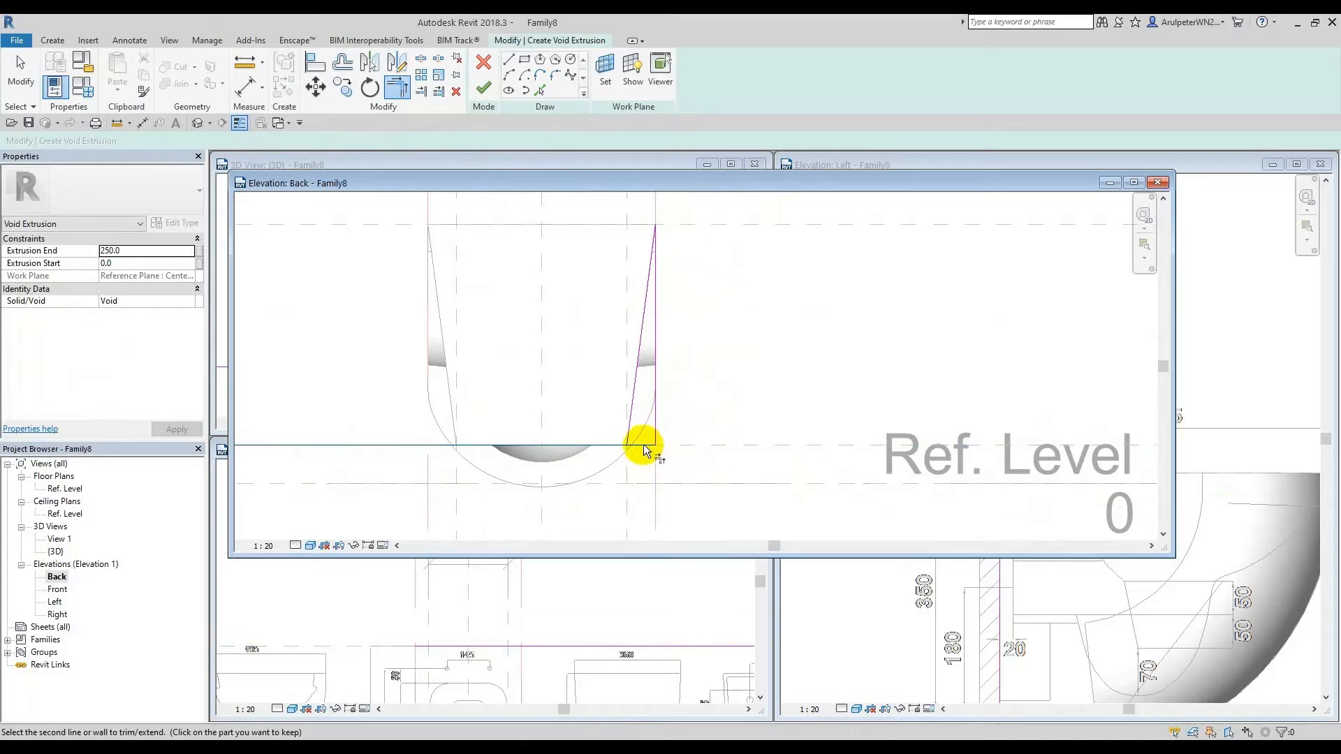
{"action": "left_click", "coordinate": [640, 454]}
{"action": "scroll", "coordinate": [639, 454], "scroll_direction": "down", "scroll_amount": 1}
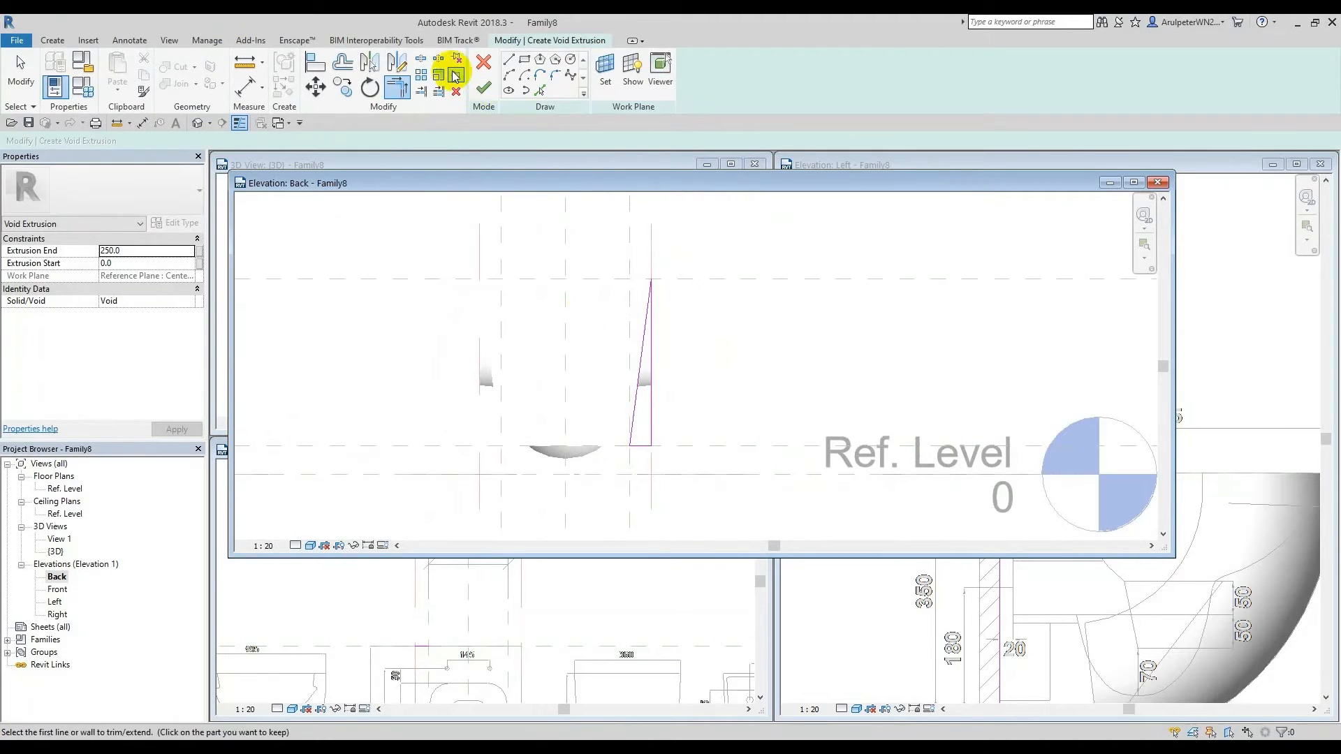
{"action": "left_click", "coordinate": [483, 86]}
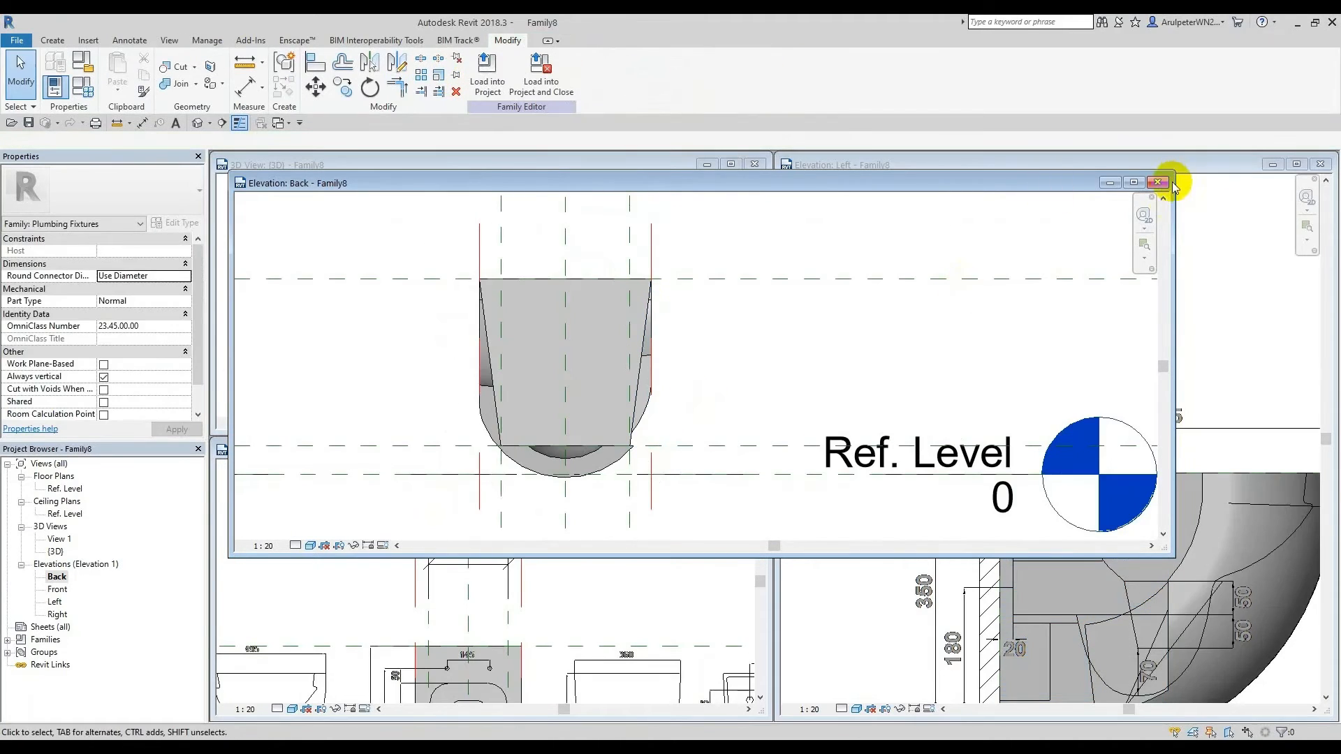
{"action": "left_click", "coordinate": [1167, 183]}
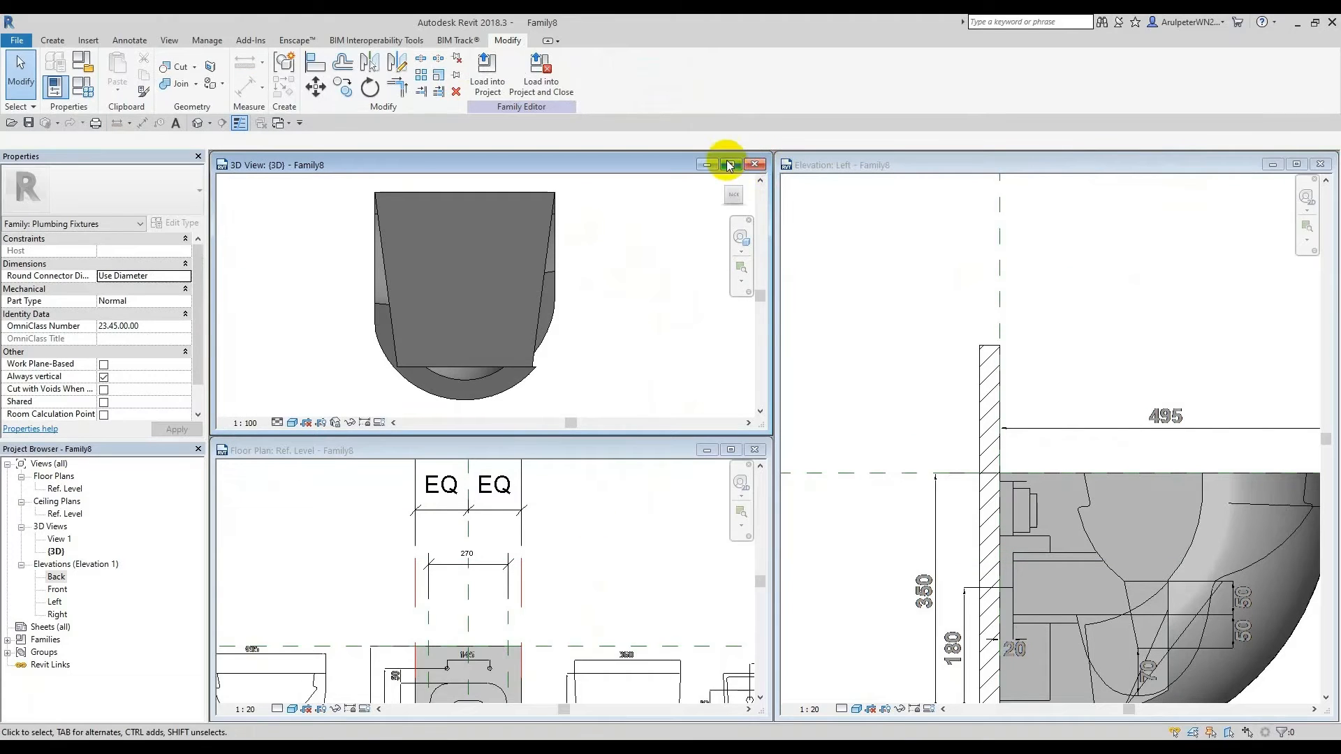
Step: Stretch the void extrusion toward the bowl's front to a depth of 305 in the 3D side view
{"action": "left_click", "coordinate": [742, 186]}
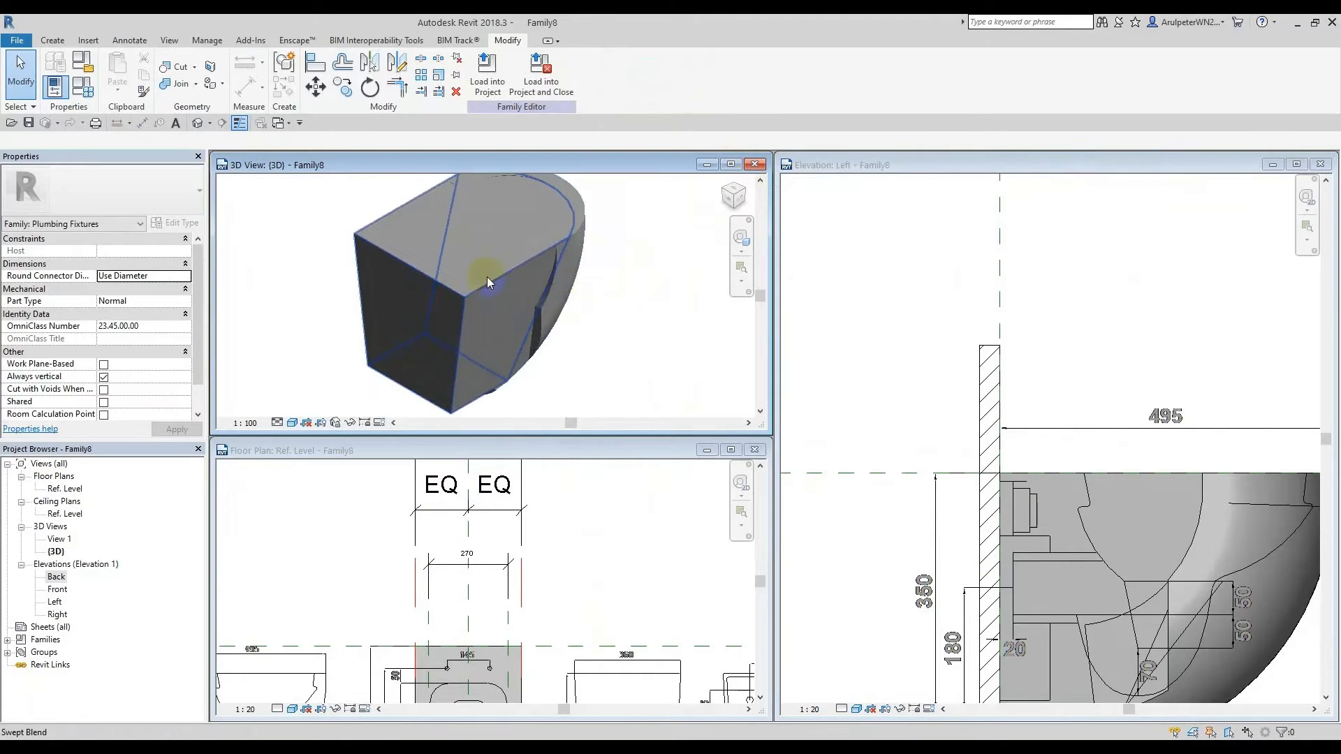
{"action": "left_click", "coordinate": [547, 332]}
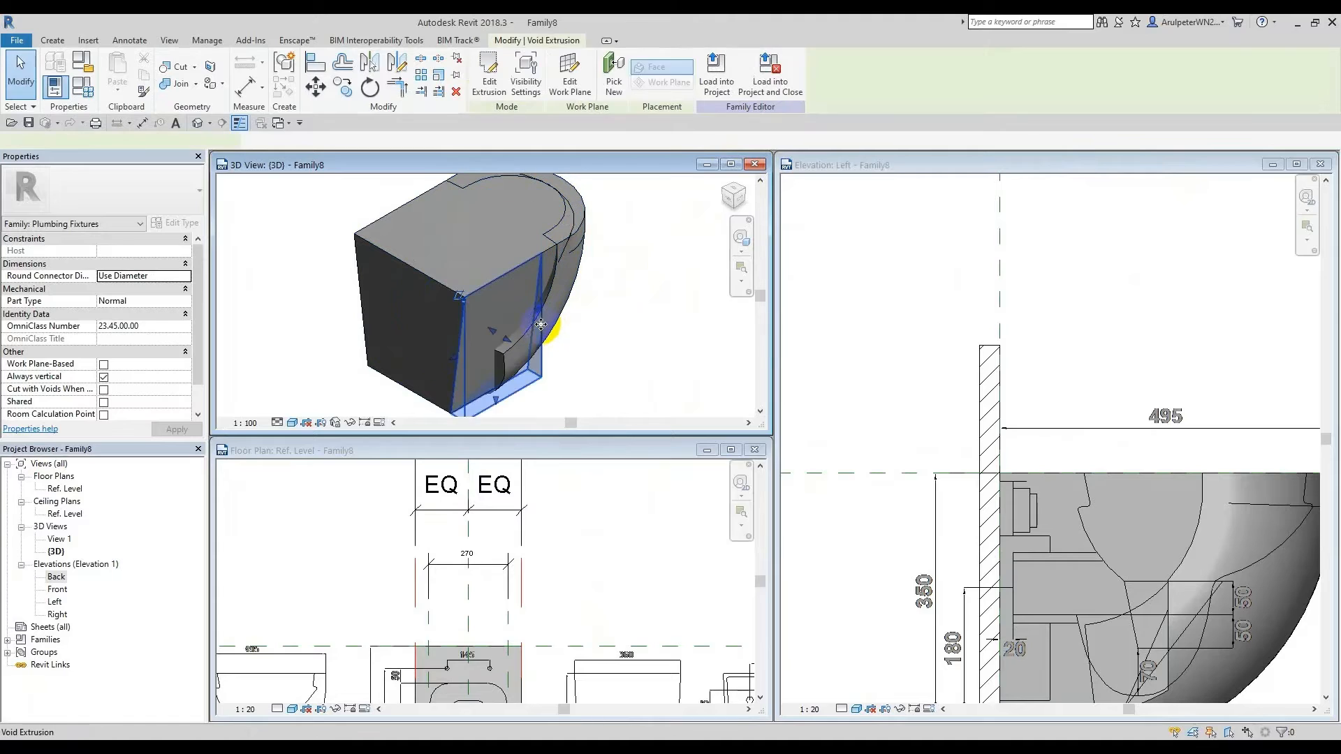
{"action": "left_click", "coordinate": [741, 201]}
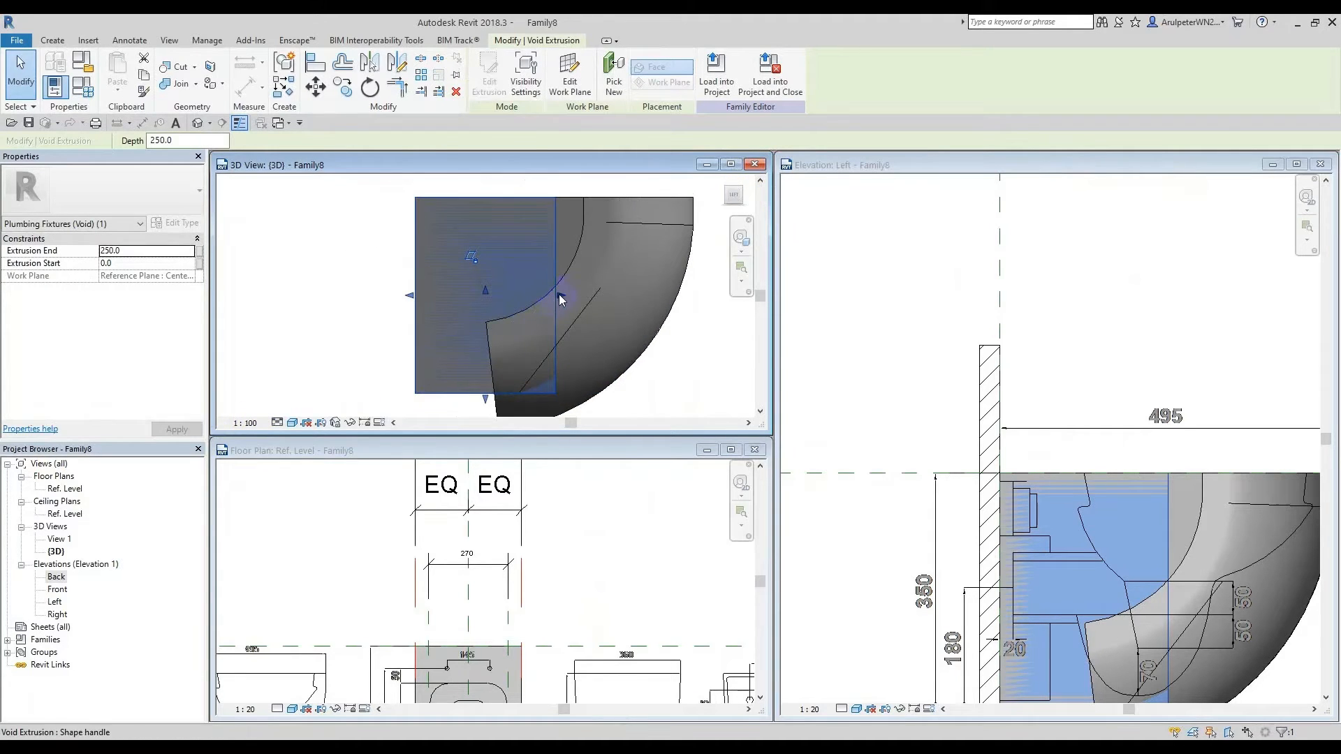
{"action": "left_click_drag", "start_coordinate": [559, 295], "coordinate": [591, 285]}
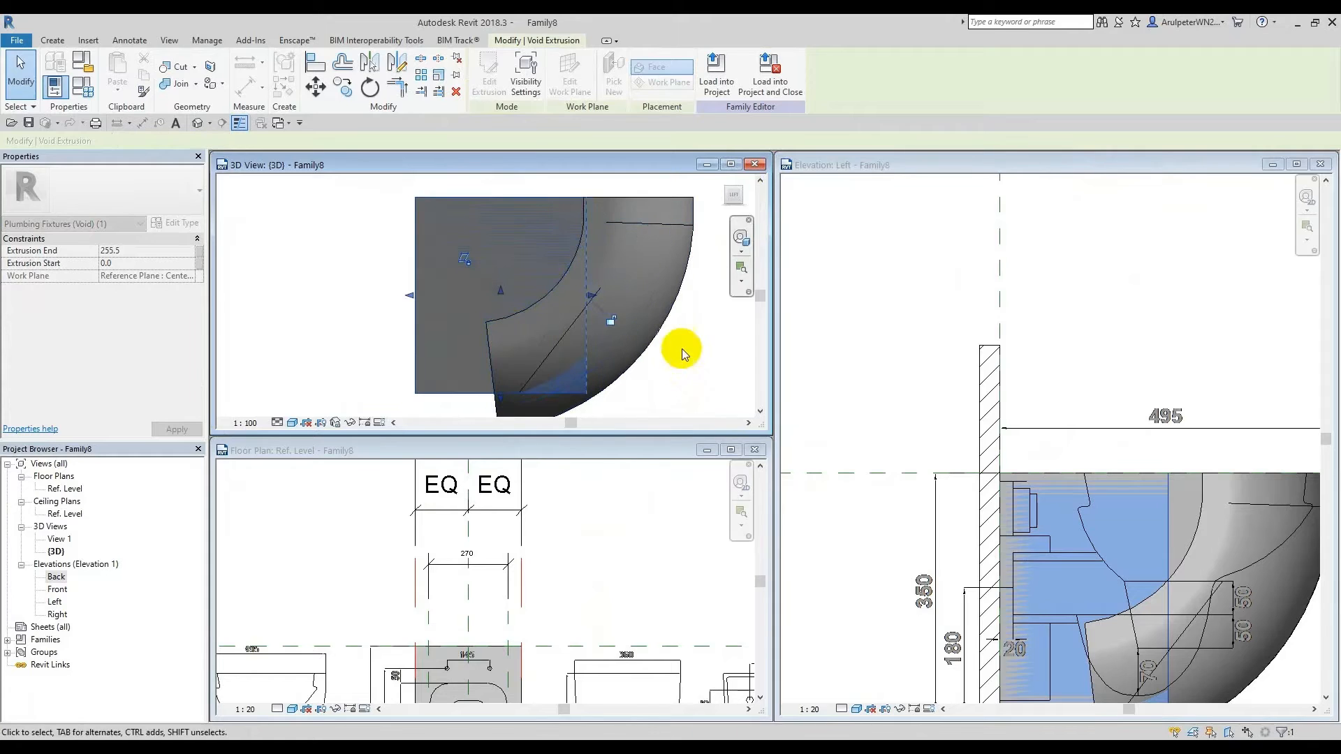
{"action": "middle_click_drag", "start_coordinate": [682, 349], "coordinate": [547, 391], "text": "shift"}
{"action": "left_click", "coordinate": [651, 384]}
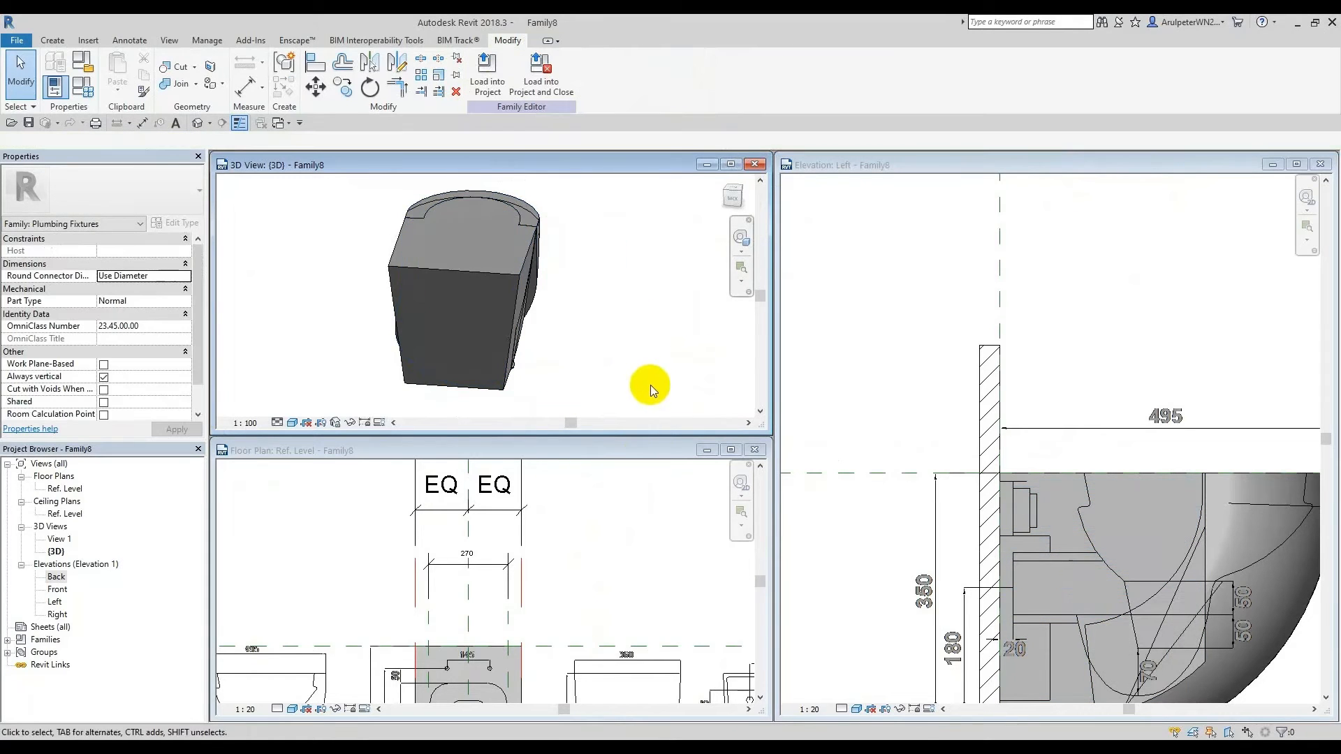
{"action": "scroll", "coordinate": [634, 345], "scroll_direction": "up", "scroll_amount": 1}
Step: Extend the triangular void extrusion past the bowl's front to a depth of 497
{"action": "left_click", "coordinate": [525, 263]}
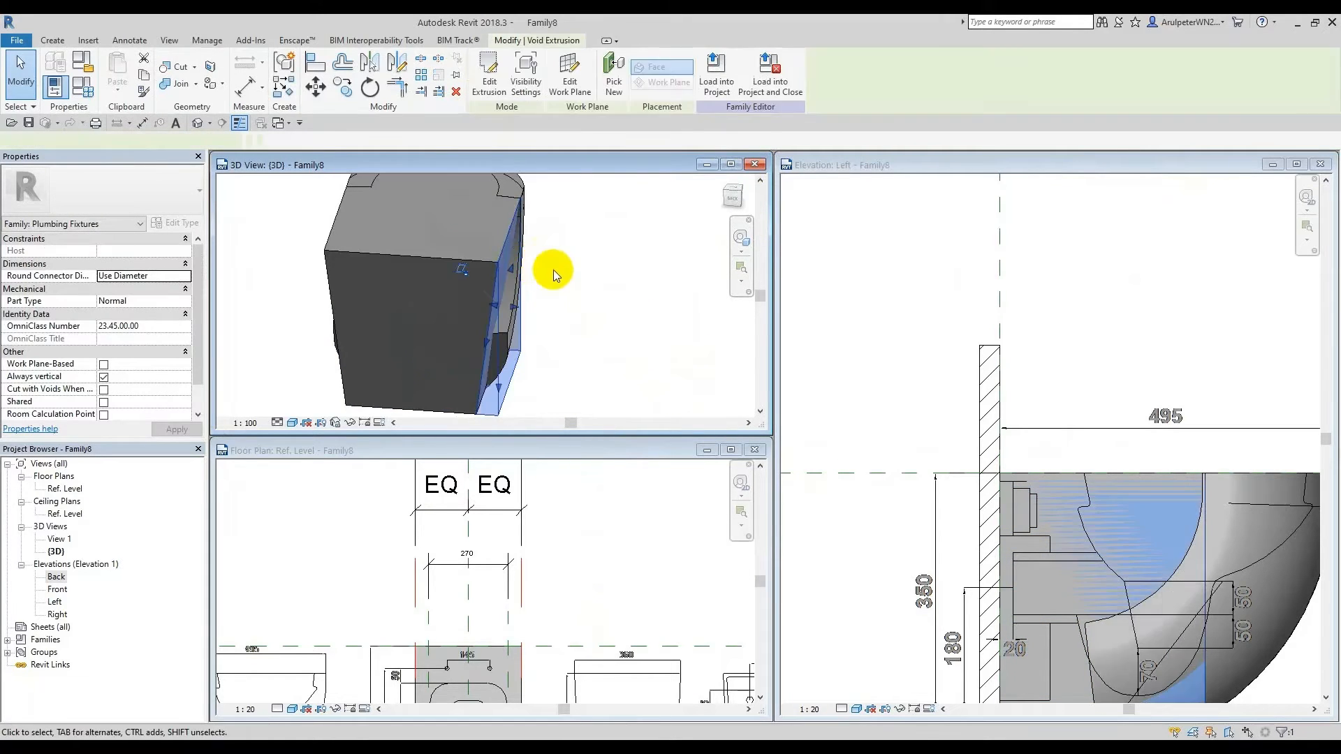
{"action": "middle_click_drag", "start_coordinate": [553, 270], "coordinate": [454, 230], "text": "shift"}
{"action": "left_click", "coordinate": [734, 196]}
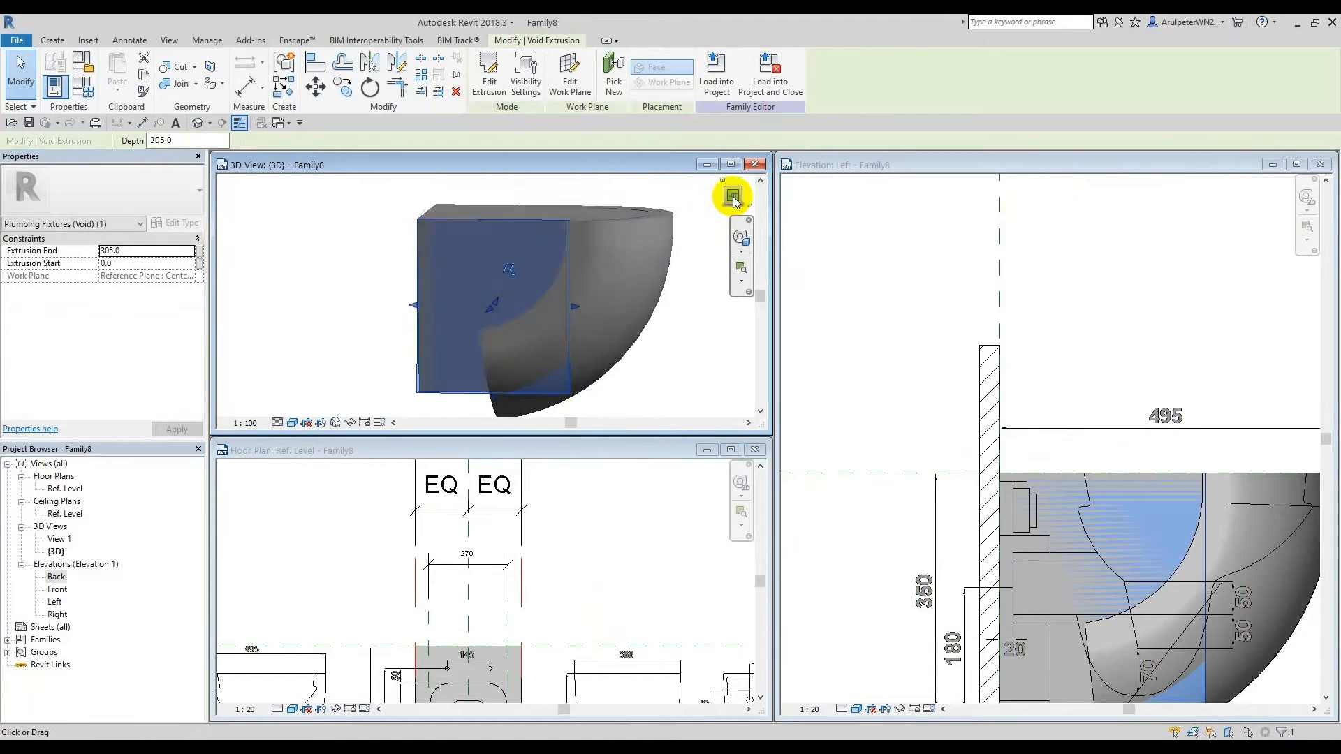
{"action": "left_click_drag", "start_coordinate": [571, 302], "coordinate": [665, 281]}
{"action": "middle_click_drag", "start_coordinate": [548, 335], "coordinate": [613, 403], "text": "shift"}
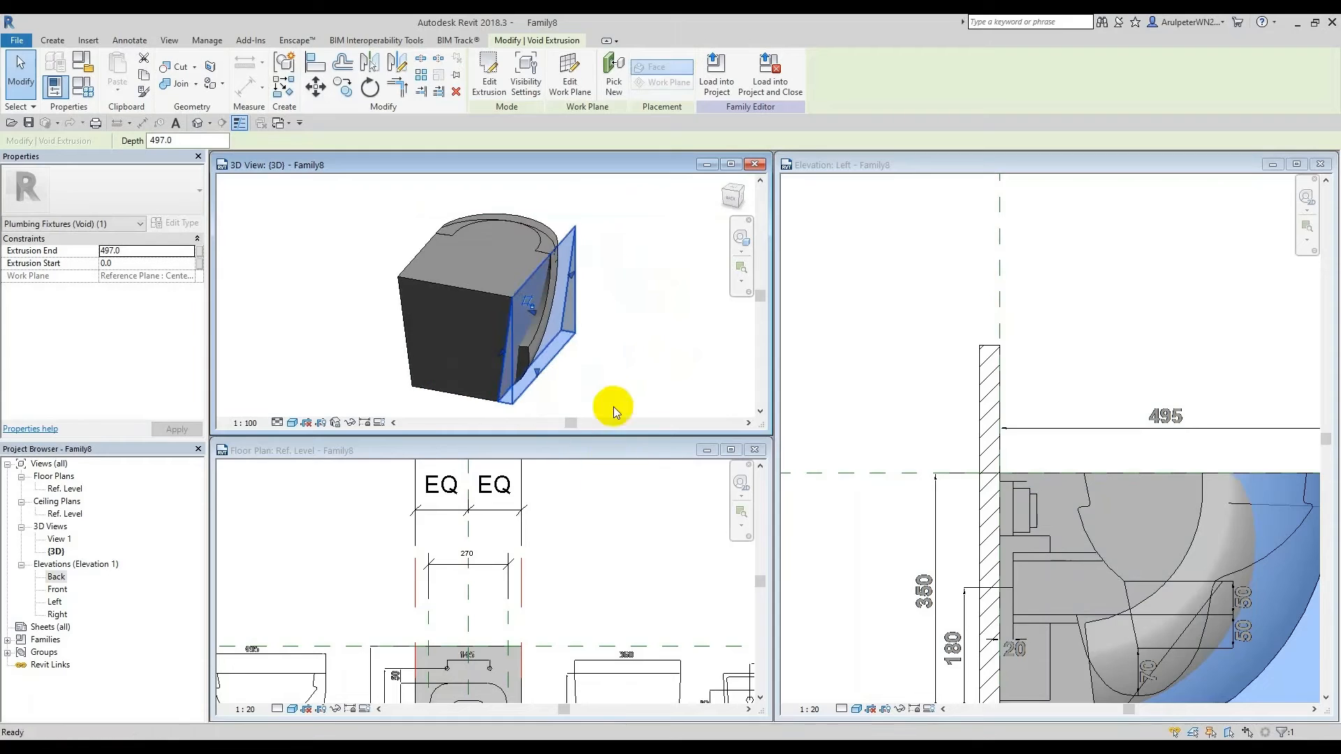
{"action": "left_click", "coordinate": [657, 309]}
Step: Examine the void's cut along the bowl's side in a maximized 3D view
{"action": "middle_click_drag", "start_coordinate": [656, 309], "coordinate": [461, 356], "text": "shift"}
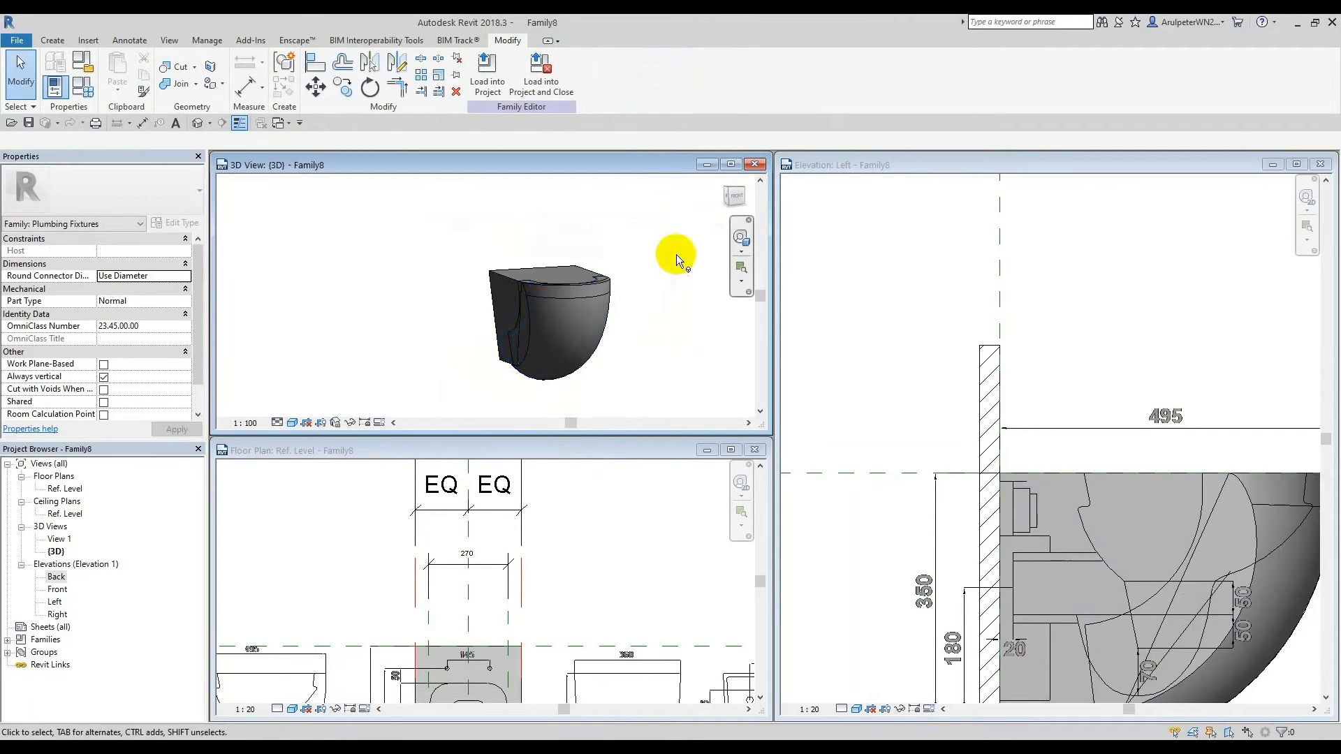
{"action": "left_click", "coordinate": [728, 197]}
{"action": "left_click", "coordinate": [582, 577]}
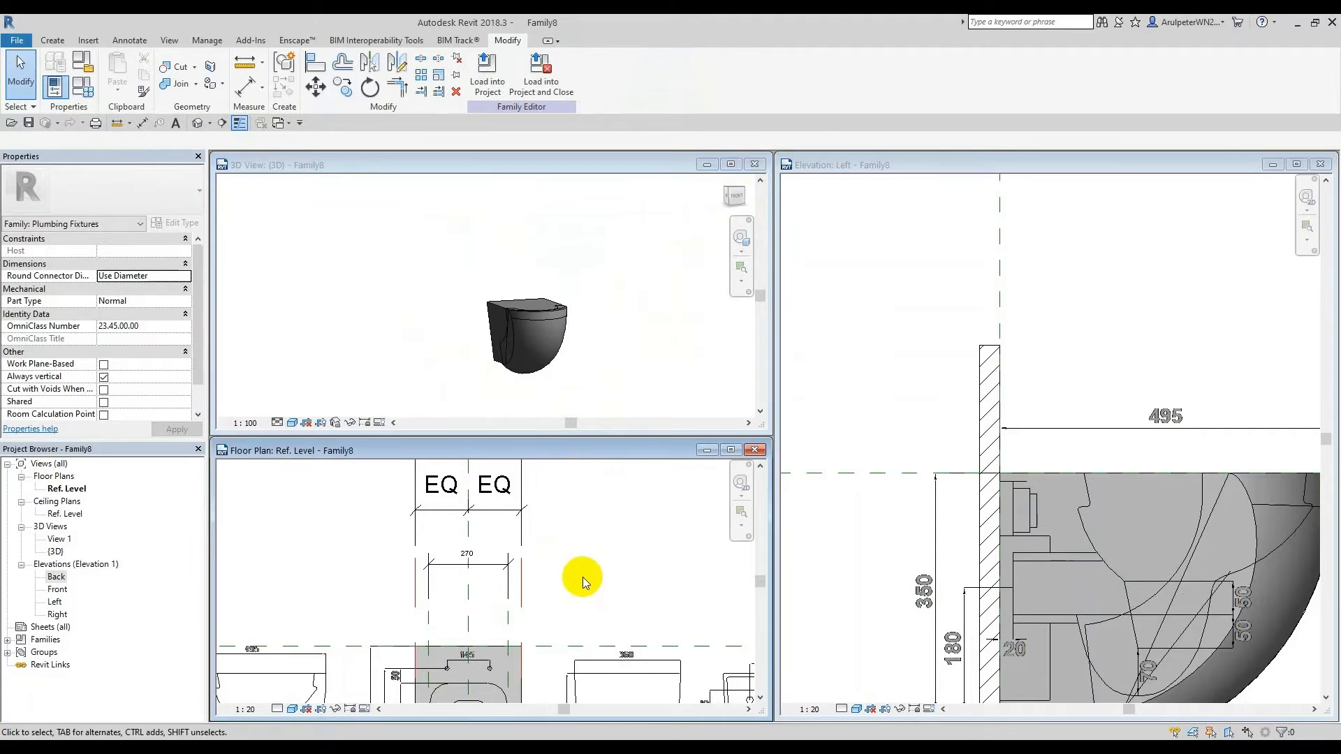
{"action": "left_click", "coordinate": [731, 164]}
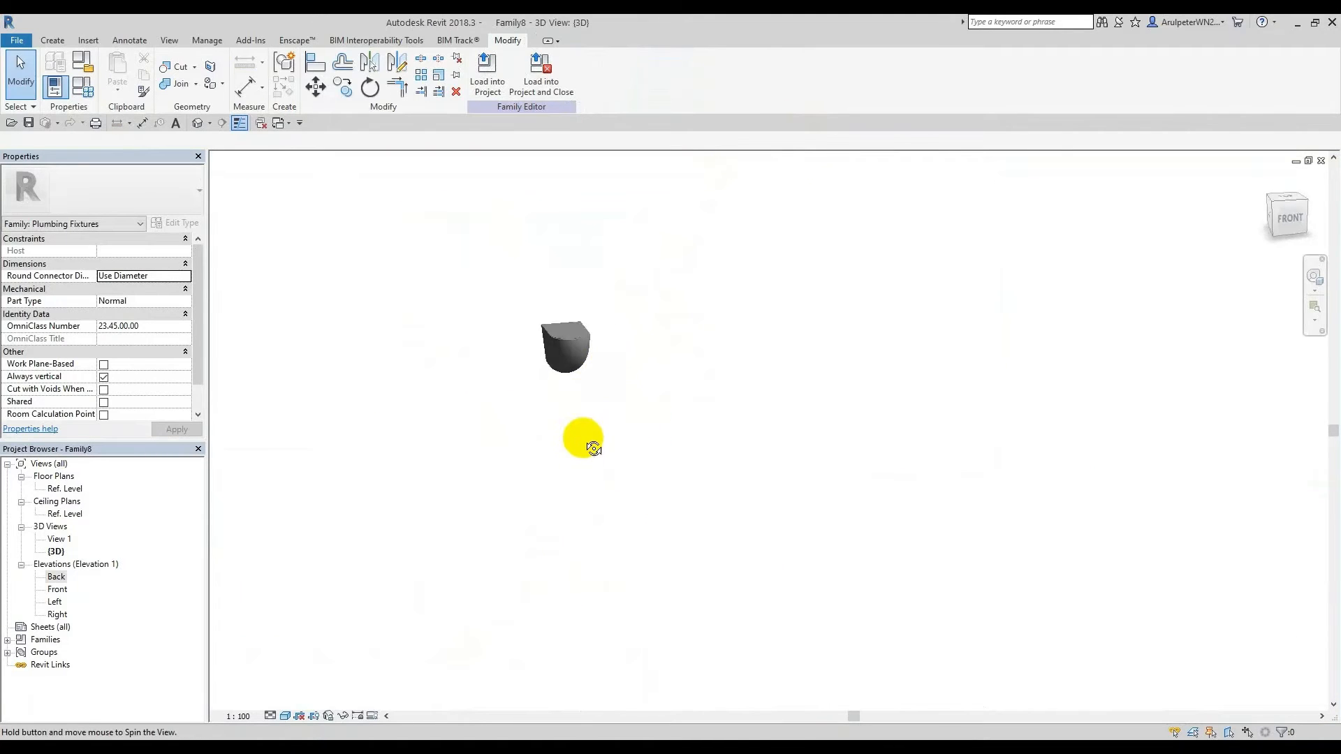
{"action": "middle_click_drag", "start_coordinate": [589, 440], "coordinate": [513, 380], "text": "shift"}
{"action": "scroll", "coordinate": [568, 387], "scroll_direction": "up", "scroll_amount": 5}
{"action": "middle_click_drag", "start_coordinate": [599, 419], "coordinate": [540, 367], "text": "shift"}
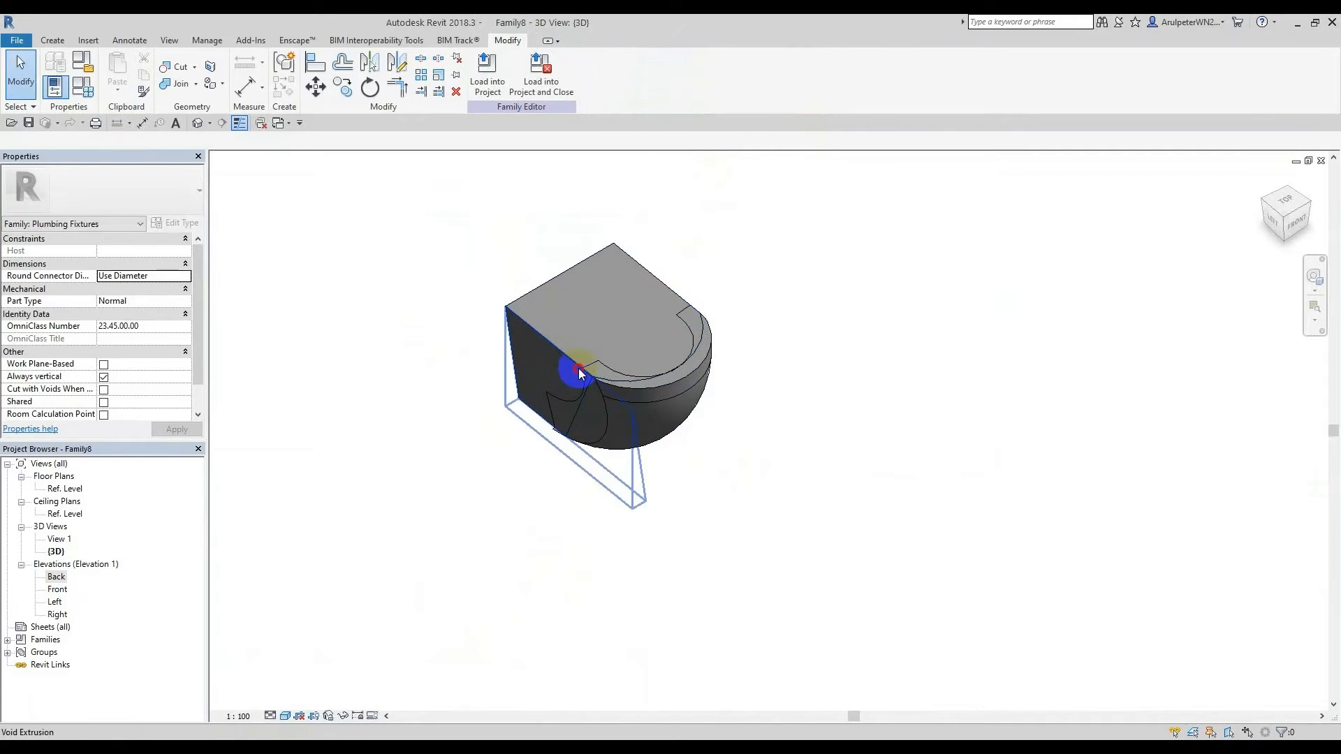
Step: Mirror the void extrusion about the vertical centre reference plane in the Ref. Level floor plan, and check it in 3D
{"action": "left_click", "coordinate": [577, 372]}
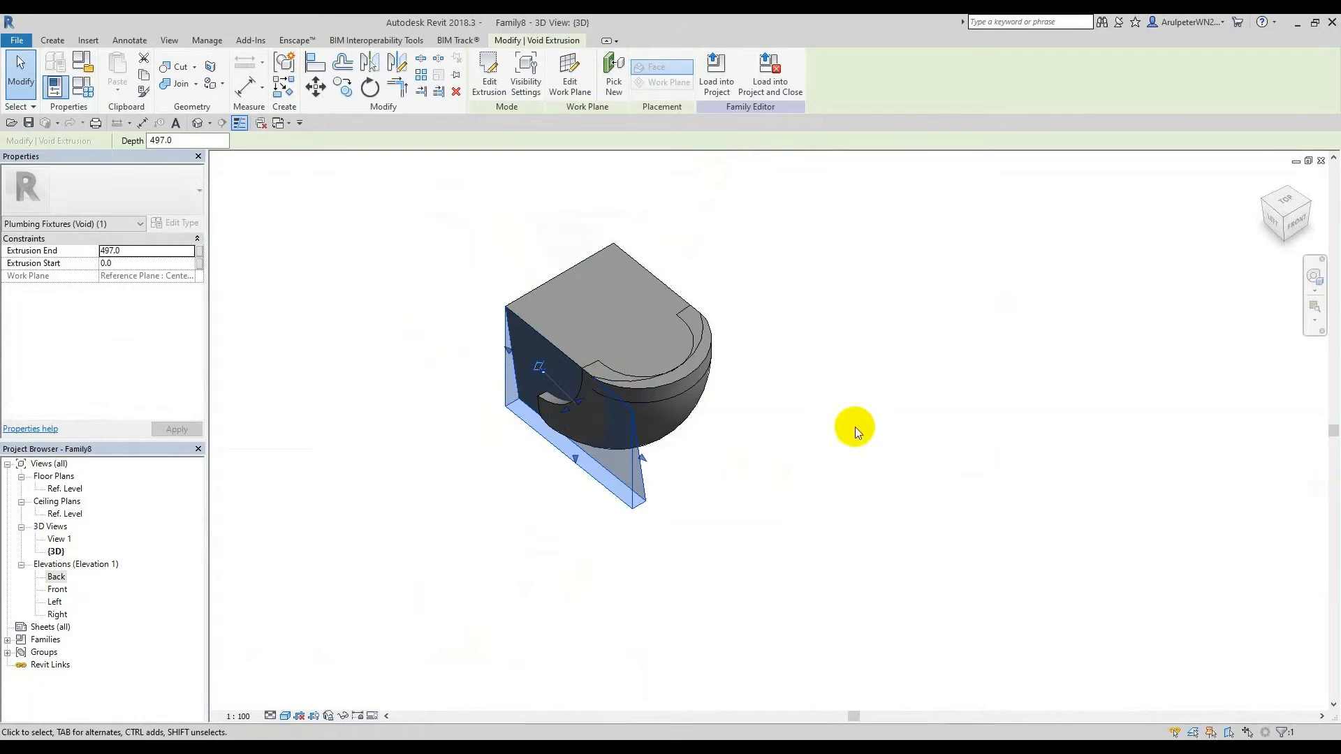
{"action": "left_click", "coordinate": [65, 489]}
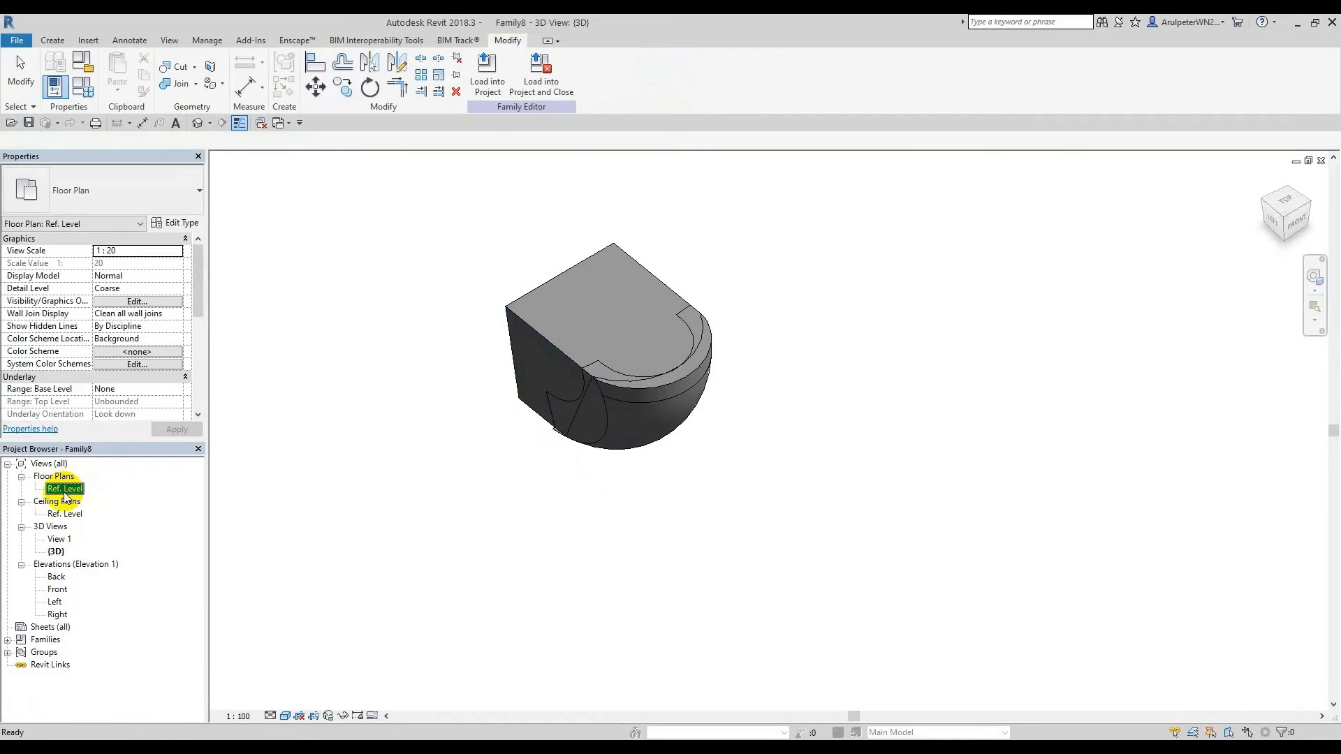
{"action": "double_click", "coordinate": [65, 489]}
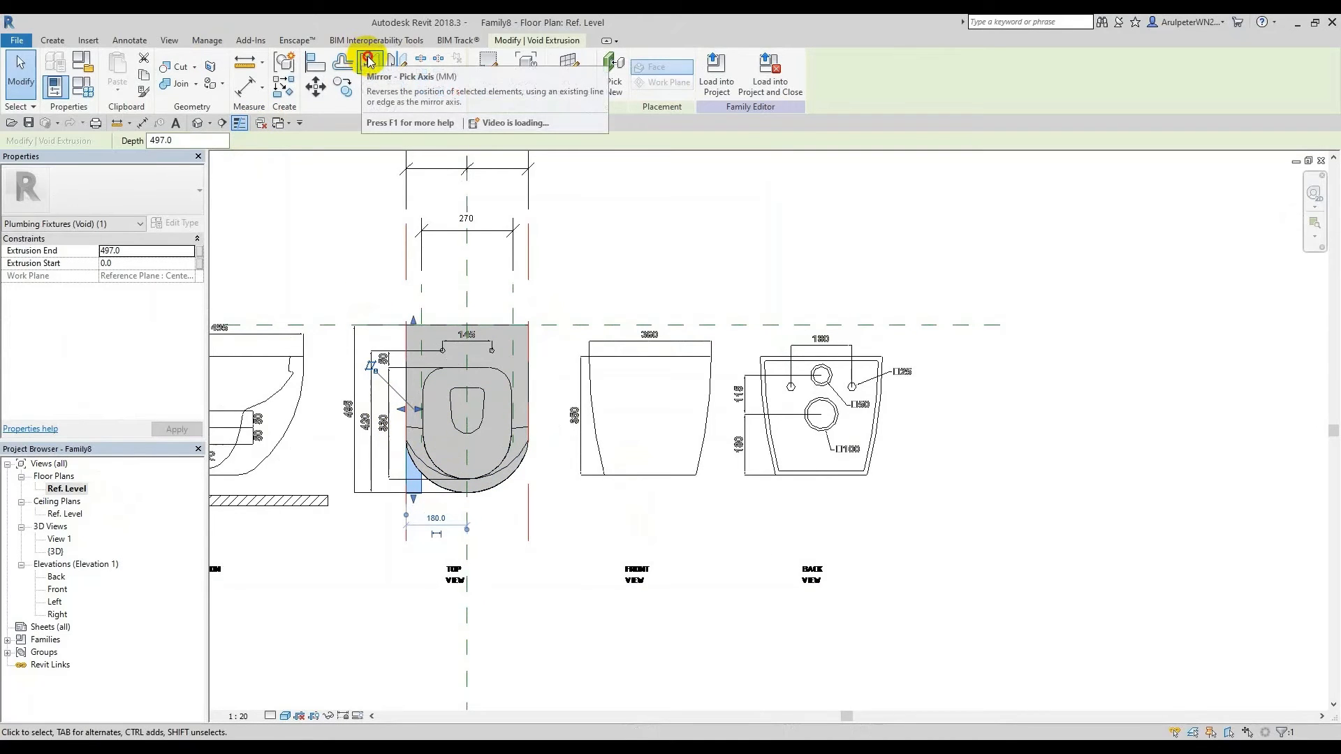
{"action": "left_click", "coordinate": [367, 63]}
{"action": "left_click", "coordinate": [463, 270]}
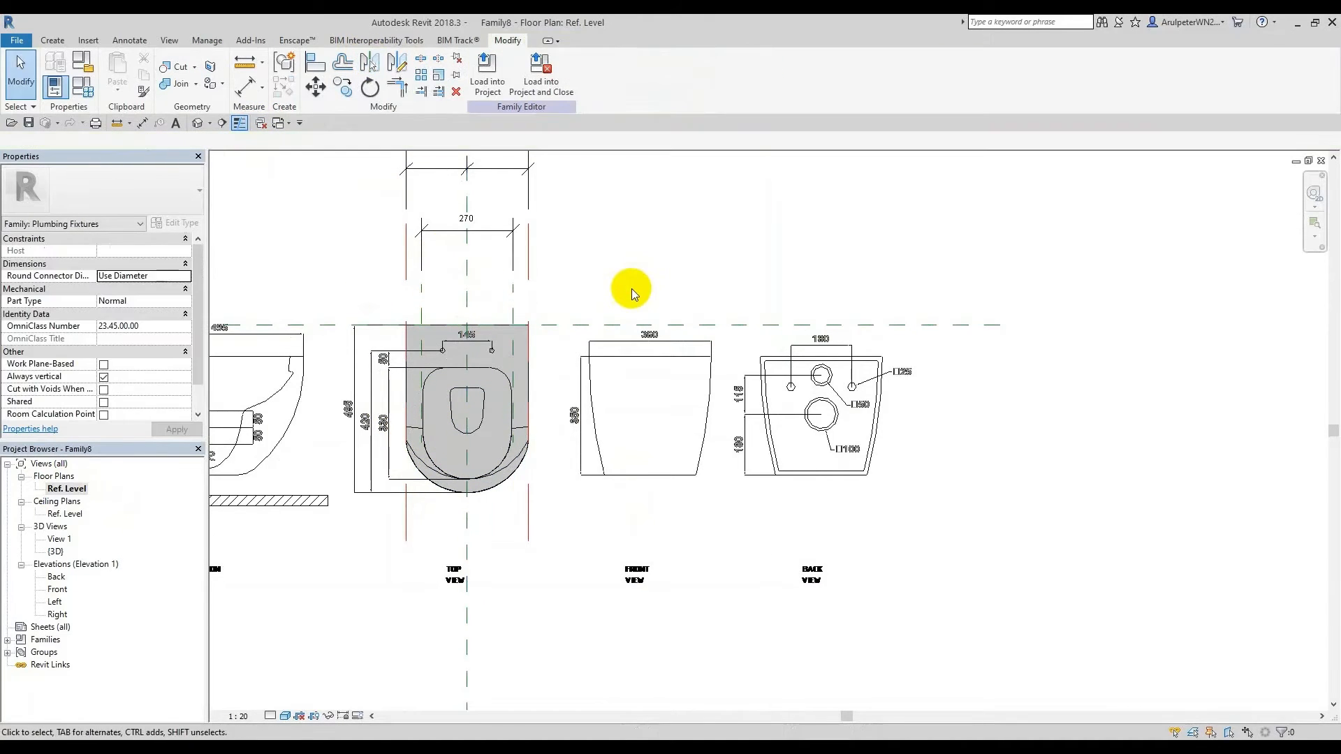
{"action": "left_click", "coordinate": [197, 123]}
{"action": "middle_click_drag", "start_coordinate": [568, 455], "coordinate": [466, 526], "text": "shift"}
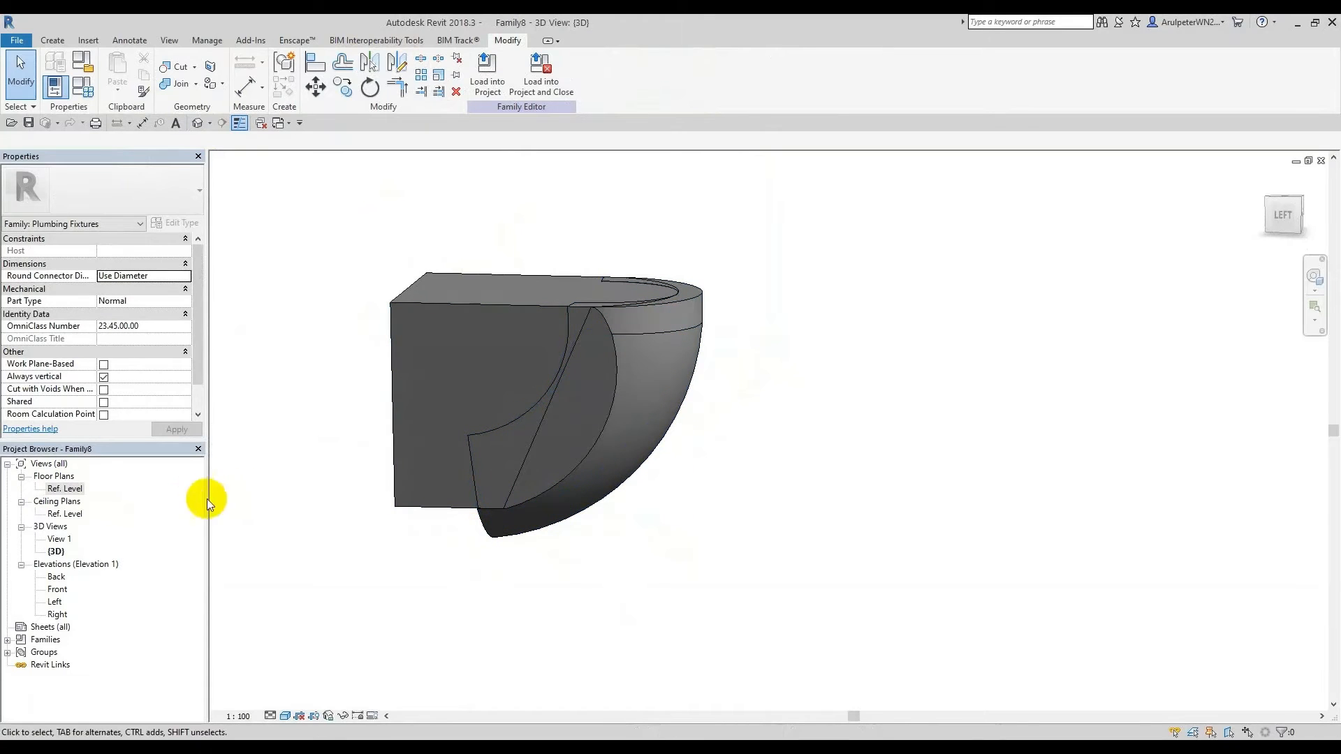
Step: In the Left elevation, create a 250-deep rectangular void extrusion, about 394 by 75 mm, below the lower reference plane from the wall face
{"action": "left_click", "coordinate": [54, 601]}
{"action": "double_click", "coordinate": [54, 602]}
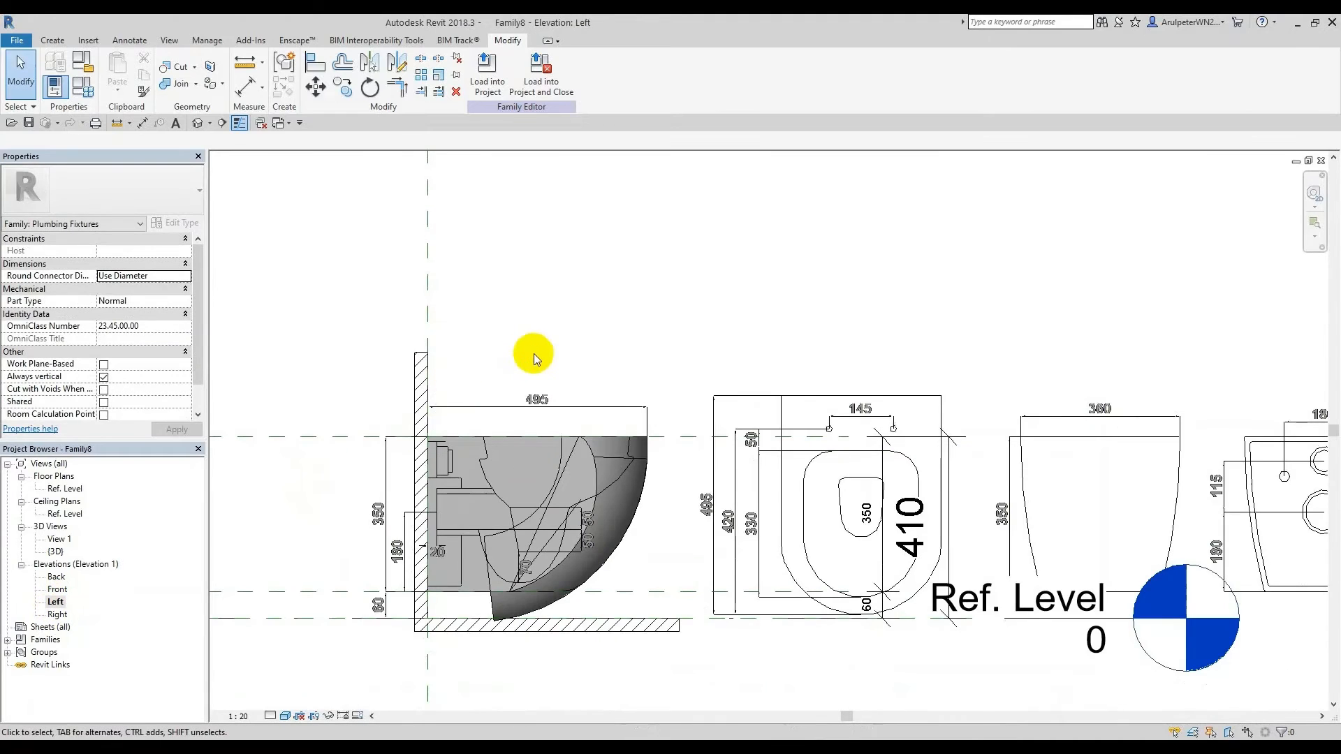
{"action": "left_click", "coordinate": [52, 40]}
{"action": "left_click", "coordinate": [271, 88]}
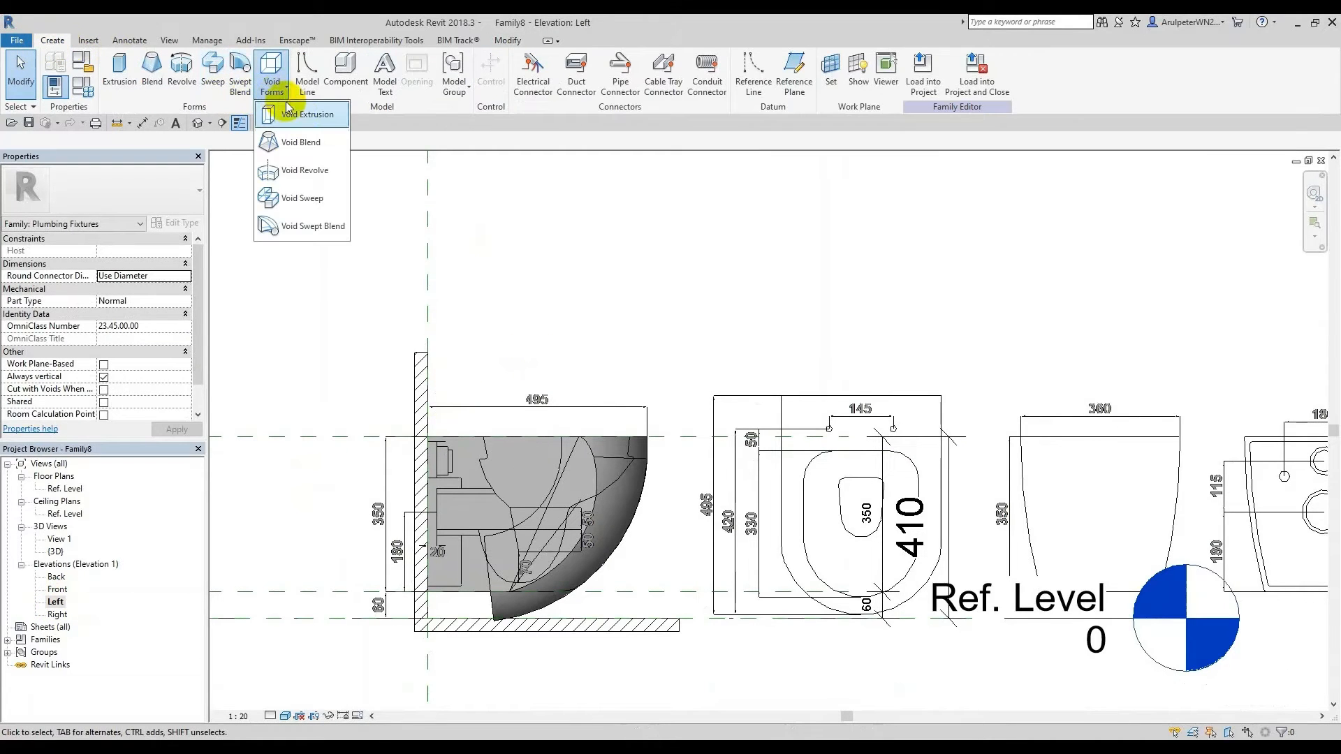
{"action": "left_click", "coordinate": [290, 113]}
{"action": "left_click", "coordinate": [523, 60]}
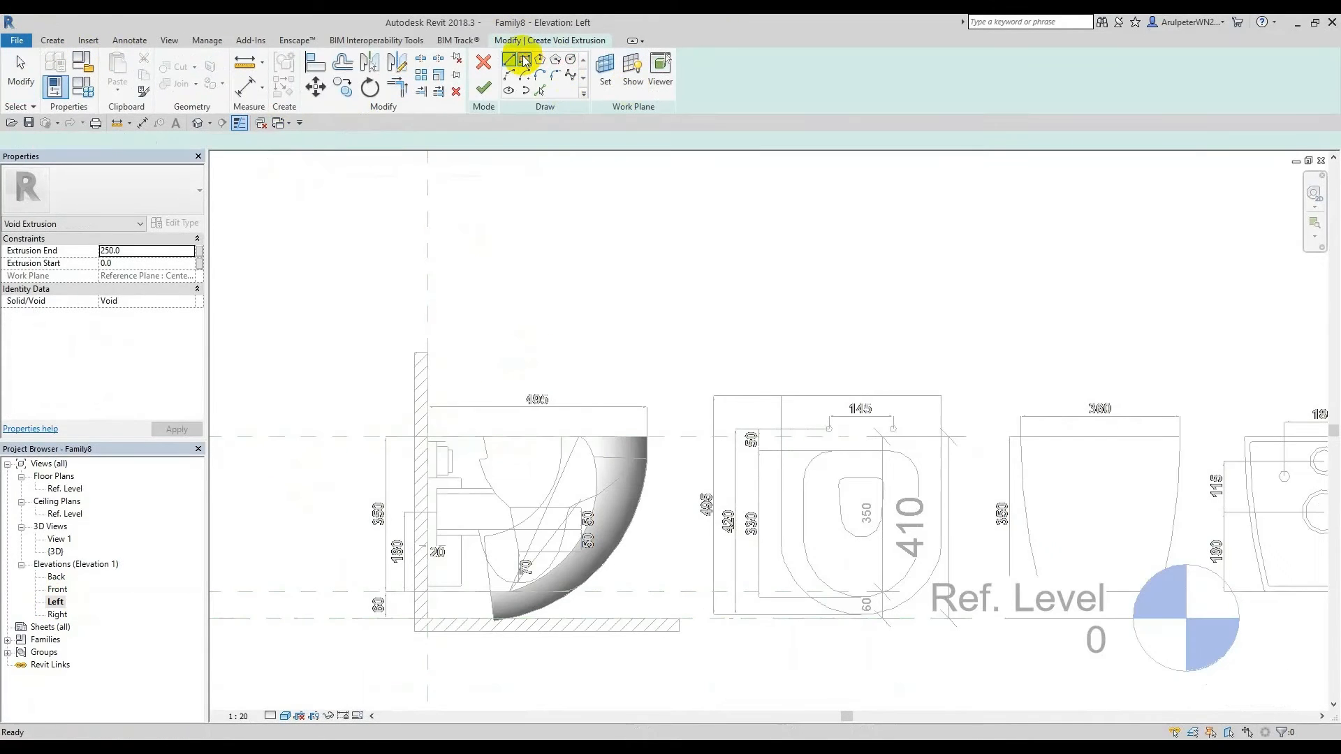
{"action": "scroll", "coordinate": [433, 608], "scroll_direction": "up", "scroll_amount": 3}
{"action": "left_click", "coordinate": [413, 583]}
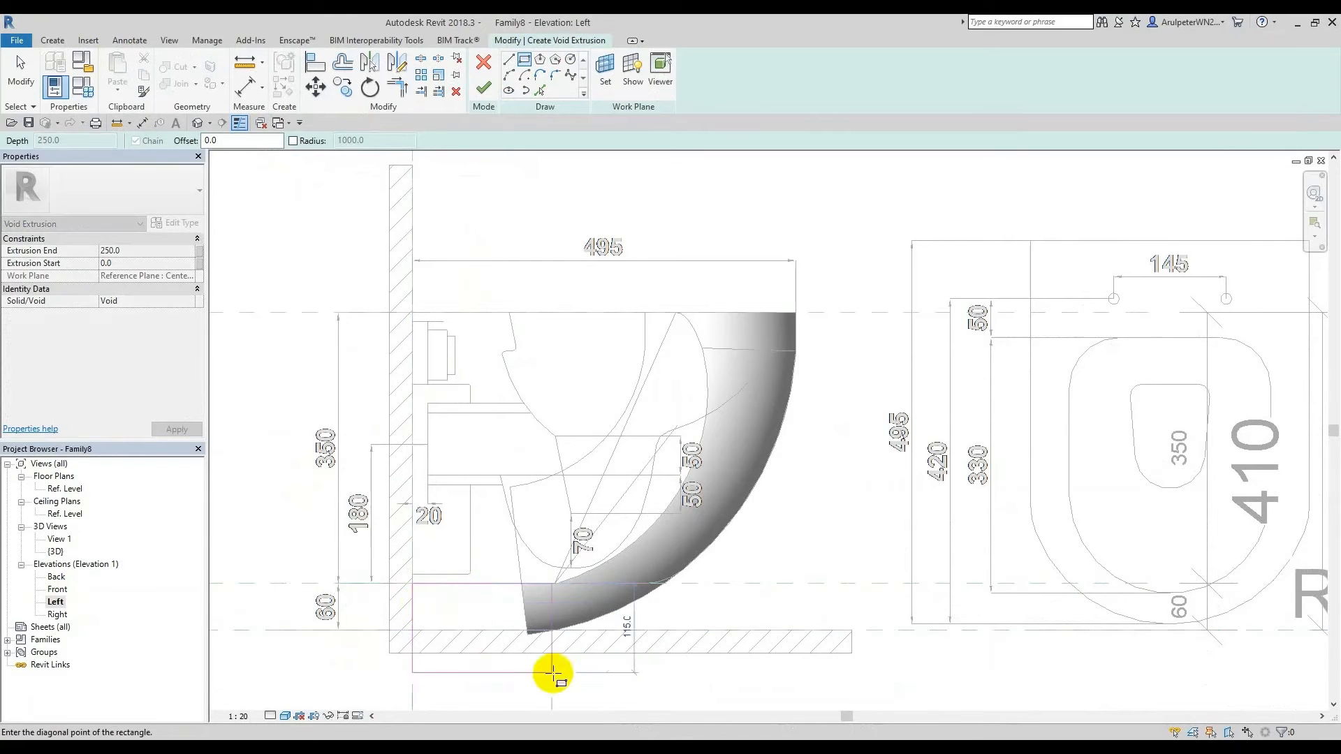
{"action": "left_click", "coordinate": [718, 641]}
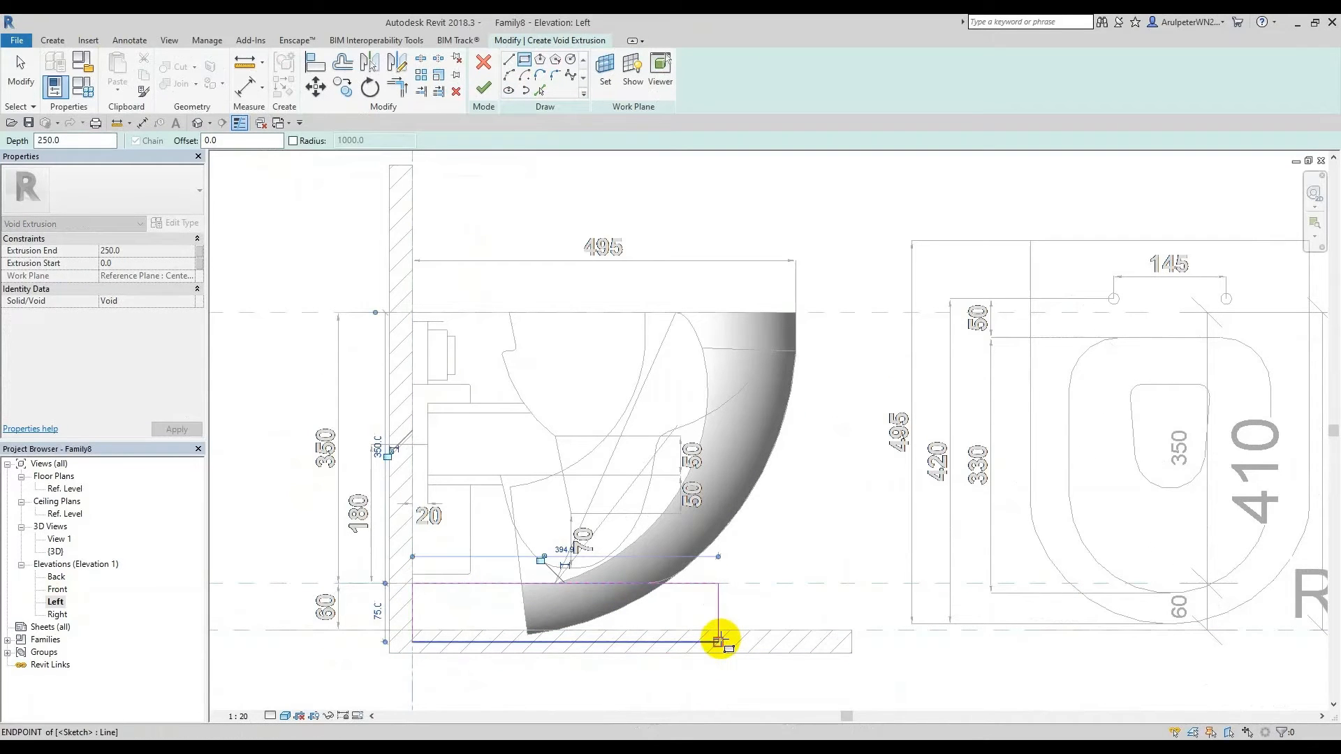
{"action": "left_click", "coordinate": [483, 87]}
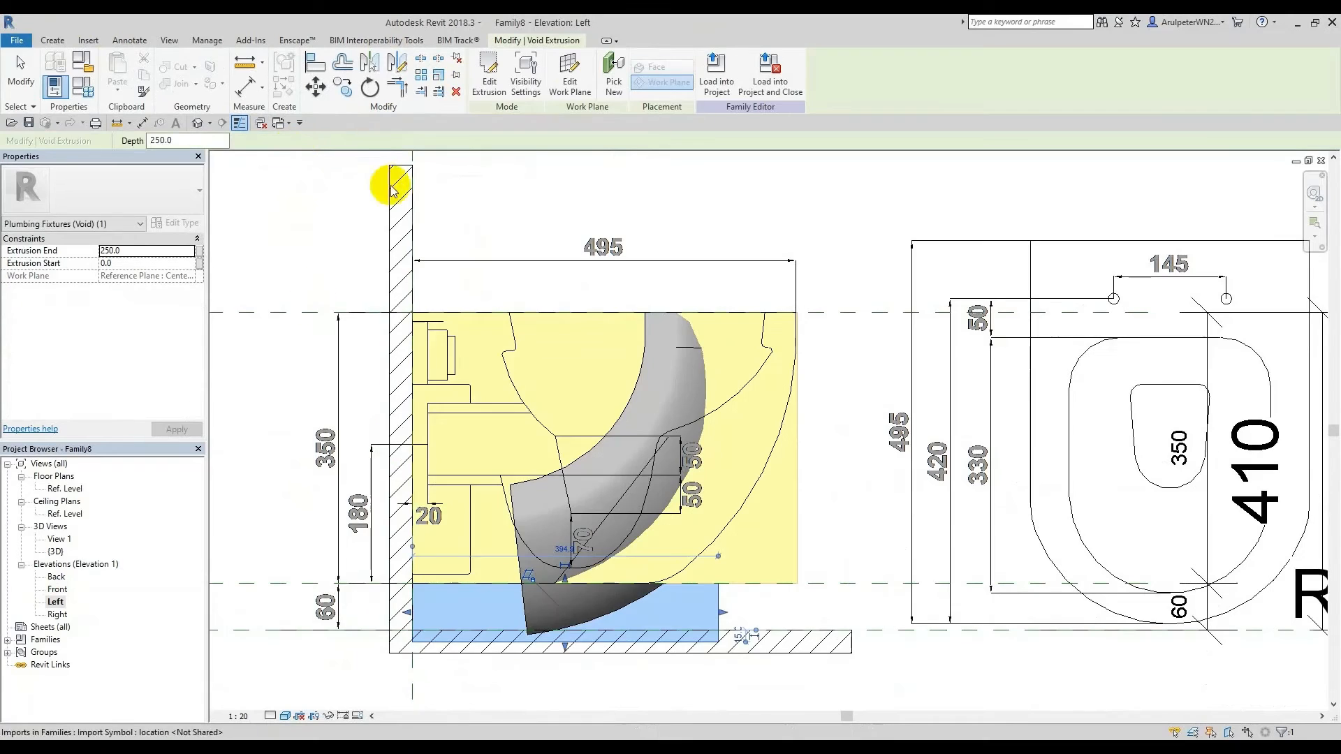
{"action": "left_click", "coordinate": [685, 242]}
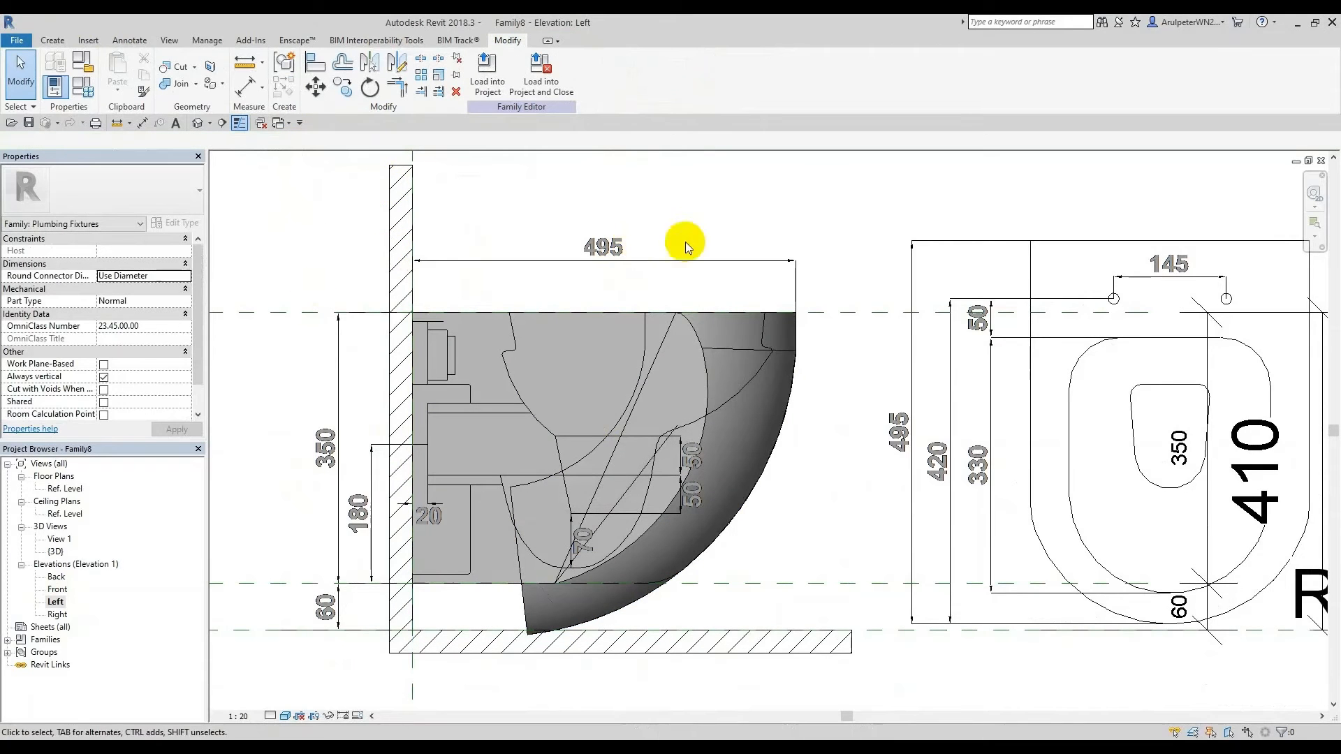
Step: Stretch the rectangular void extrusion across the full width of the bowl's underside in the 3D front view, and check the cut
{"action": "left_click", "coordinate": [202, 124]}
{"action": "middle_click_drag", "start_coordinate": [643, 449], "coordinate": [596, 496], "text": "shift"}
{"action": "left_click", "coordinate": [662, 497]}
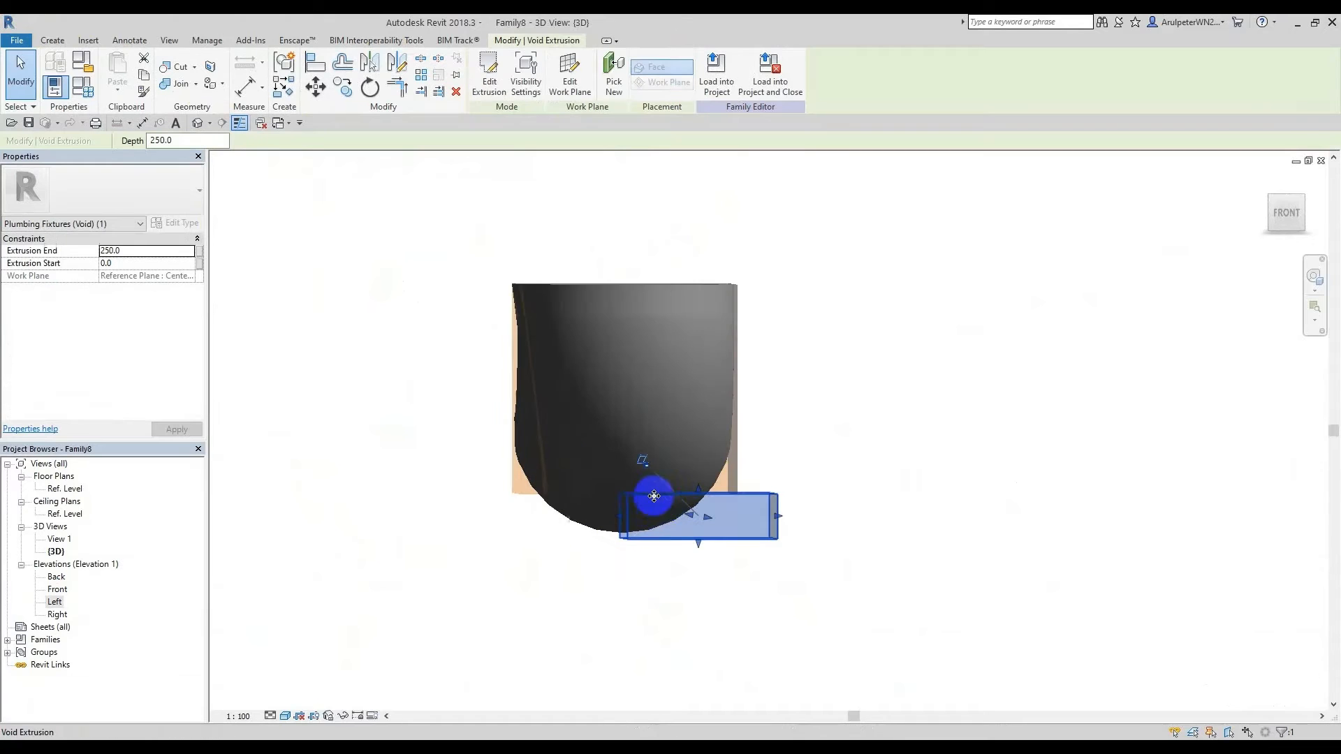
{"action": "left_click", "coordinate": [1295, 212]}
{"action": "scroll", "coordinate": [647, 425], "scroll_direction": "up", "scroll_amount": 3}
{"action": "scroll", "coordinate": [623, 443], "scroll_direction": "down", "scroll_amount": 1}
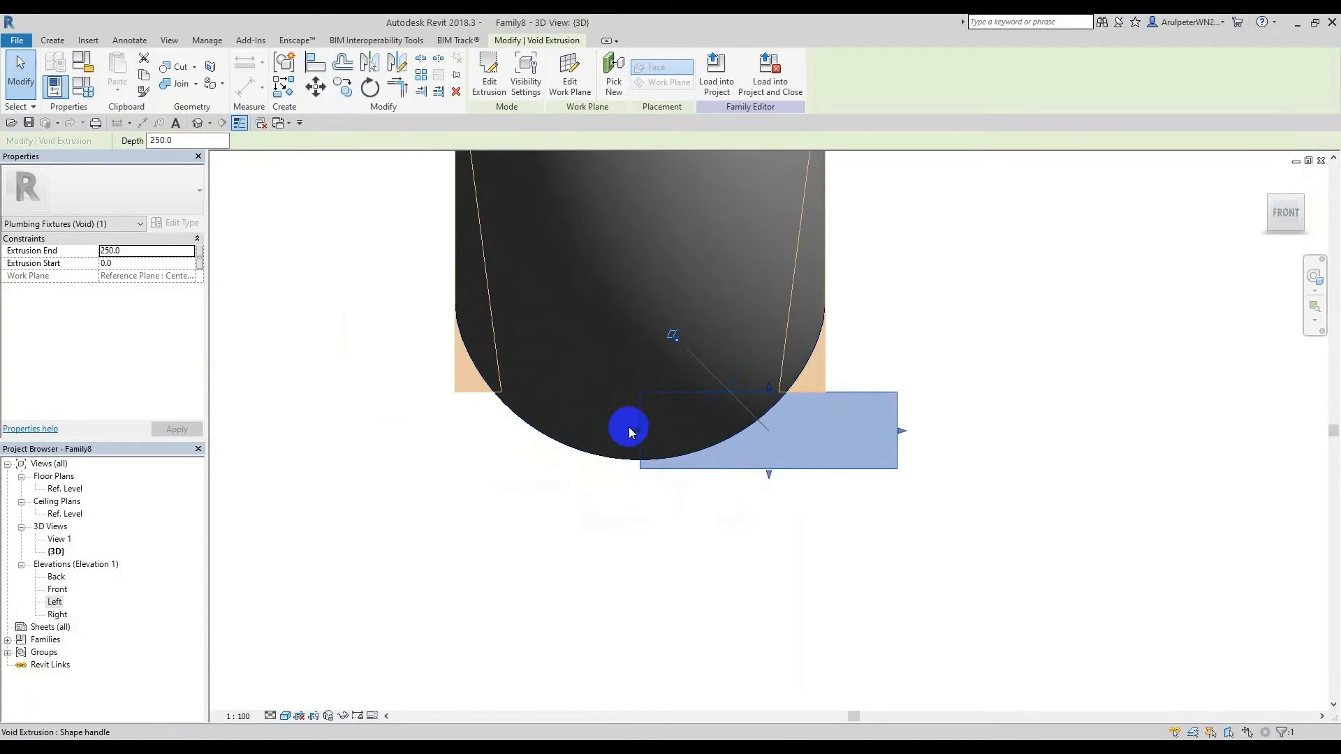
{"action": "left_click_drag", "start_coordinate": [628, 431], "coordinate": [421, 428]}
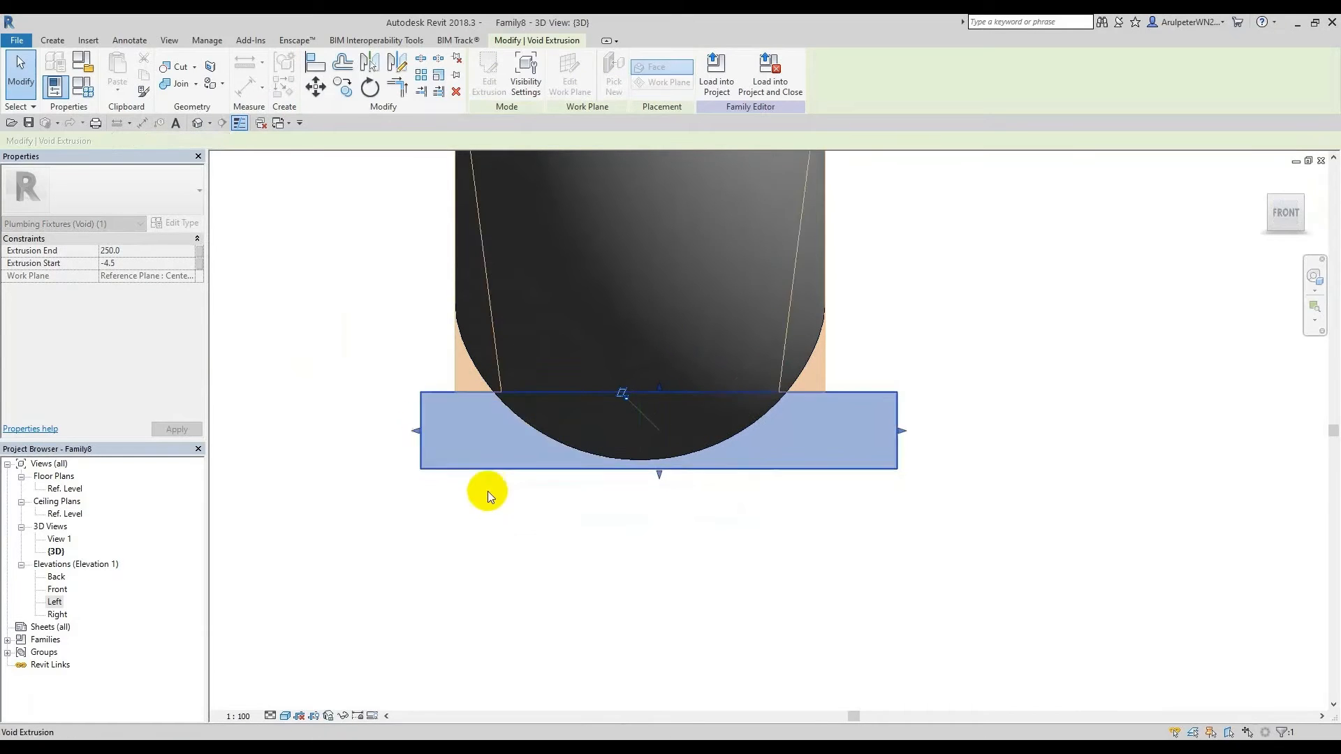
{"action": "left_click", "coordinate": [487, 492]}
{"action": "middle_click_drag", "start_coordinate": [551, 483], "coordinate": [784, 534], "text": "shift"}
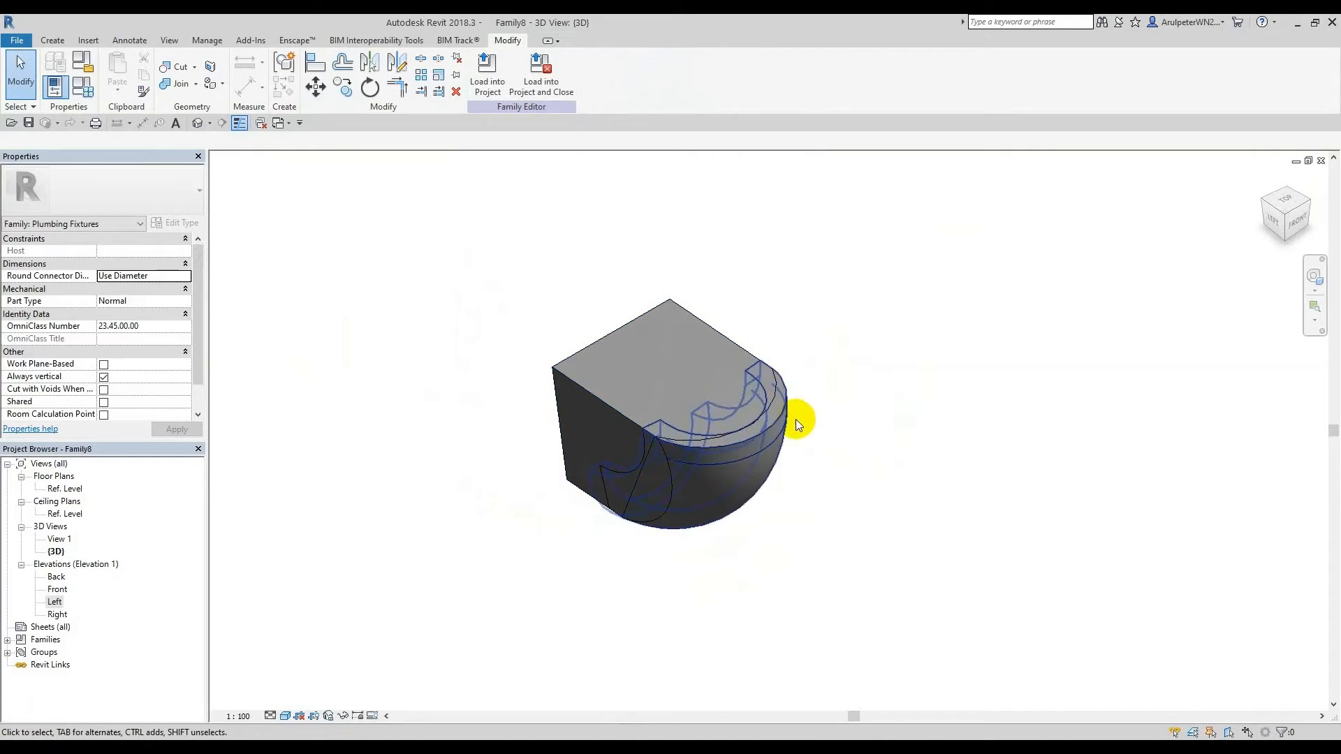
{"action": "scroll", "coordinate": [786, 391], "scroll_direction": "up", "scroll_amount": 2}
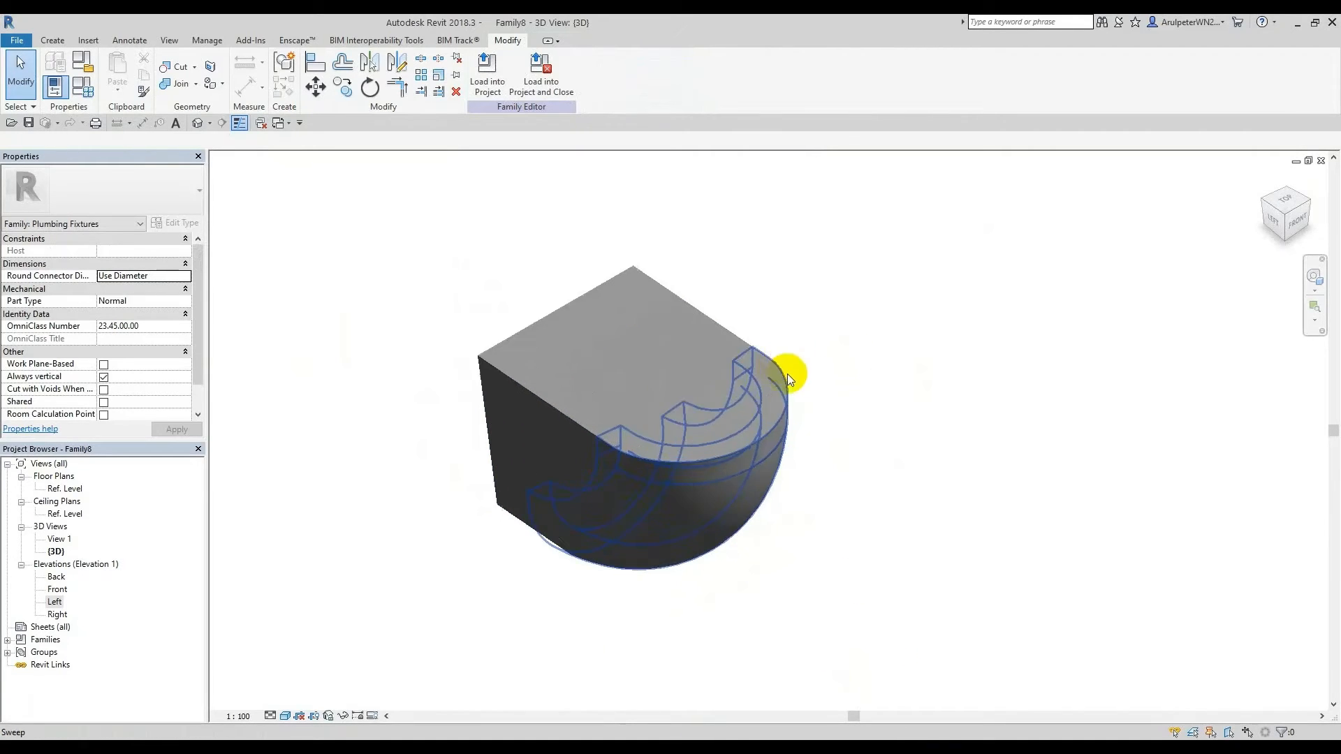
Step: Start a void blend in the Ref. Level floor plan and trace the small inner outline's left half and lower arc as its base boundary
{"action": "left_click", "coordinate": [58, 490]}
{"action": "double_click", "coordinate": [77, 491]}
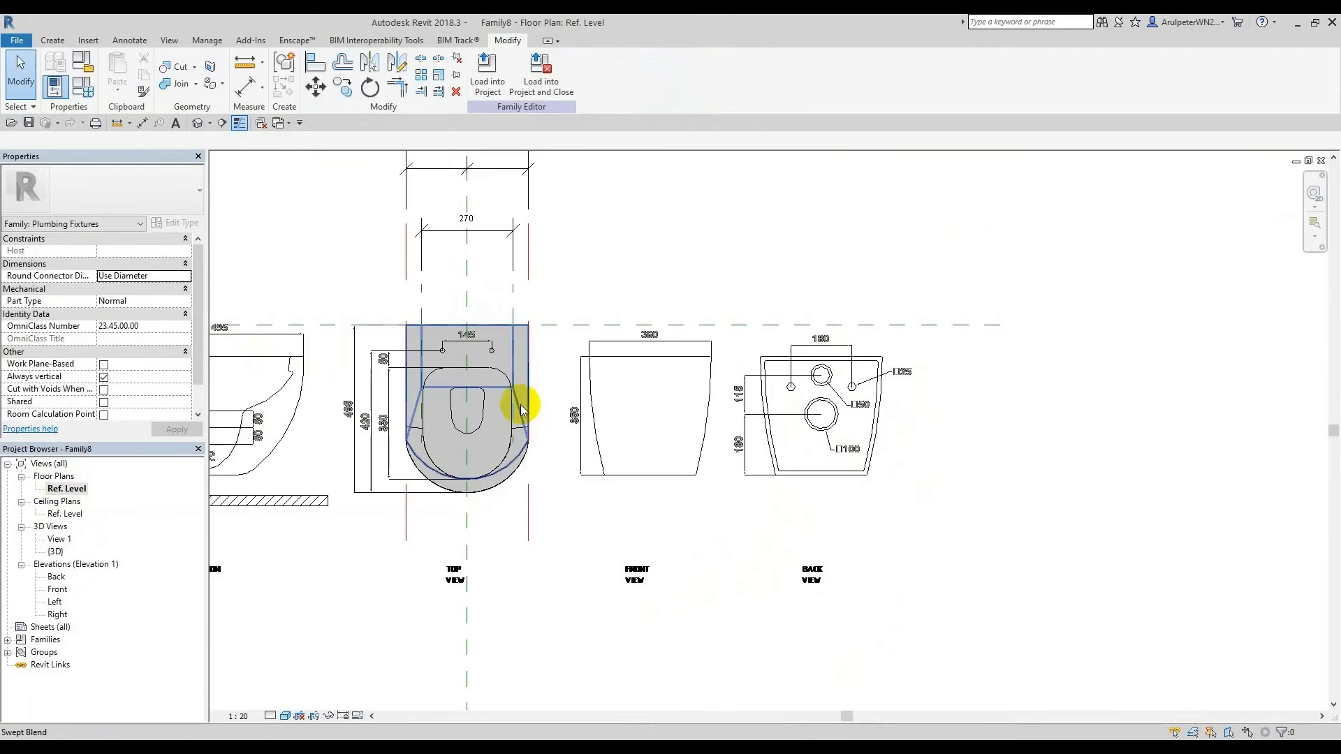
{"action": "scroll", "coordinate": [699, 275], "scroll_direction": "up", "scroll_amount": 2}
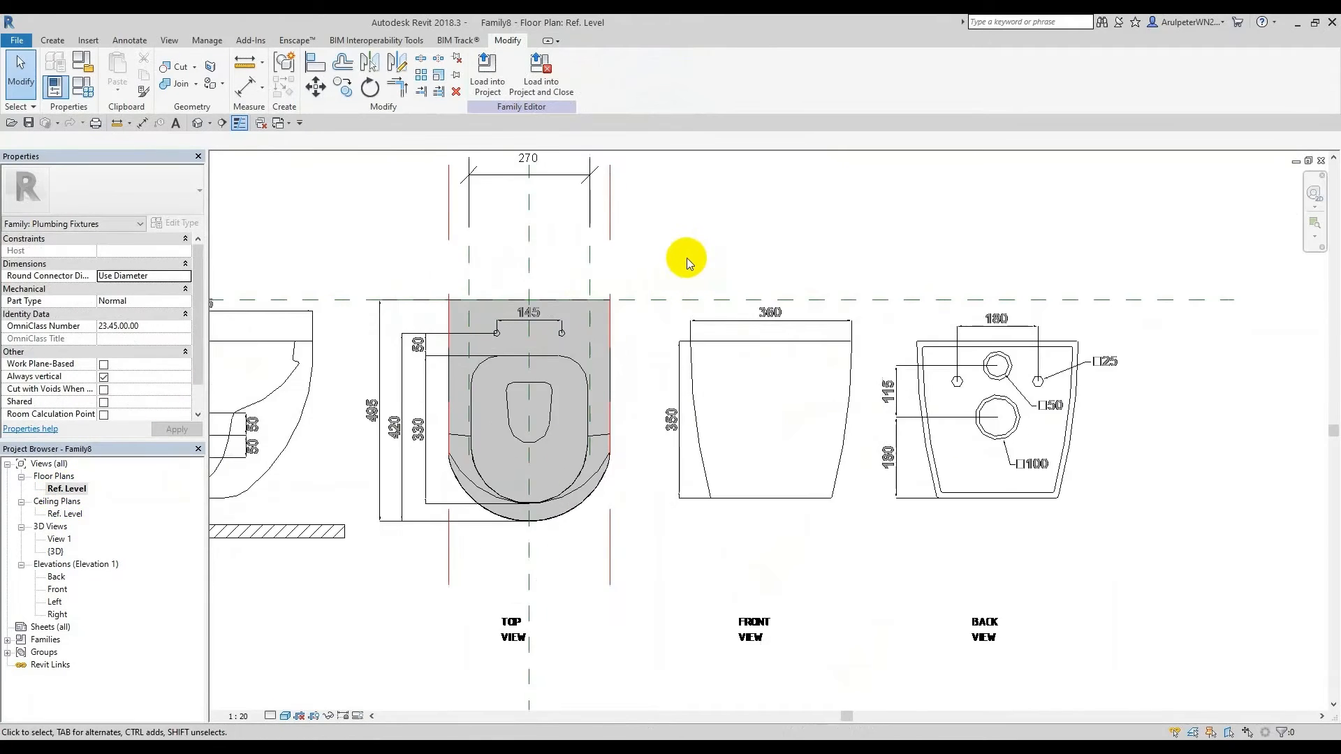
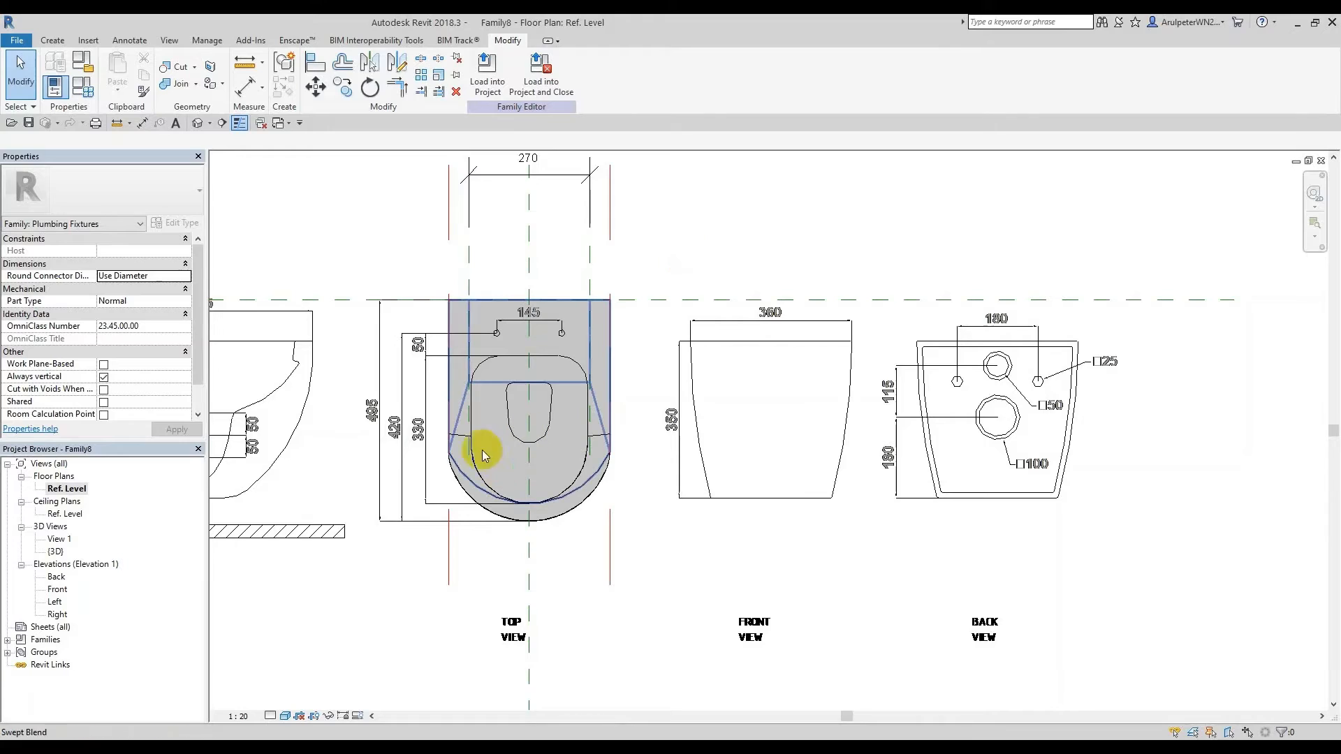
{"action": "left_click", "coordinate": [51, 44]}
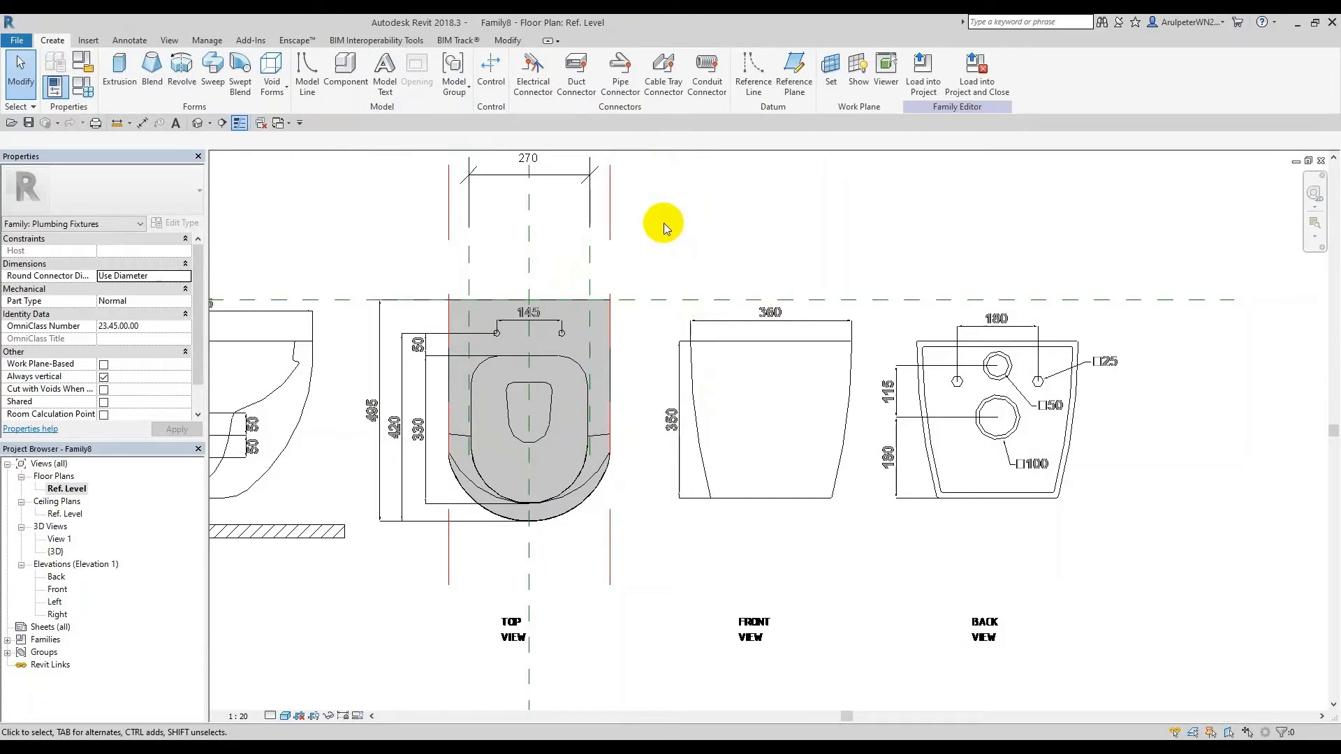
{"action": "left_click", "coordinate": [274, 76]}
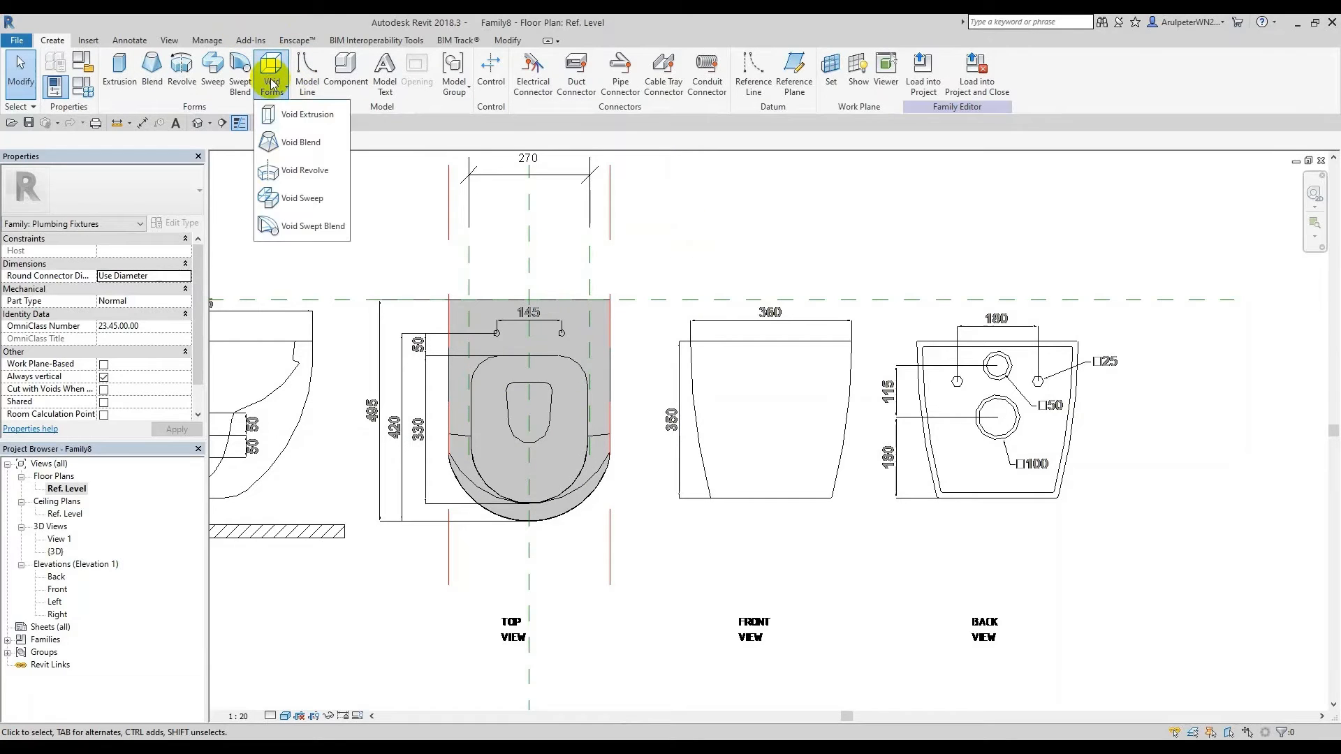
{"action": "left_click", "coordinate": [311, 143]}
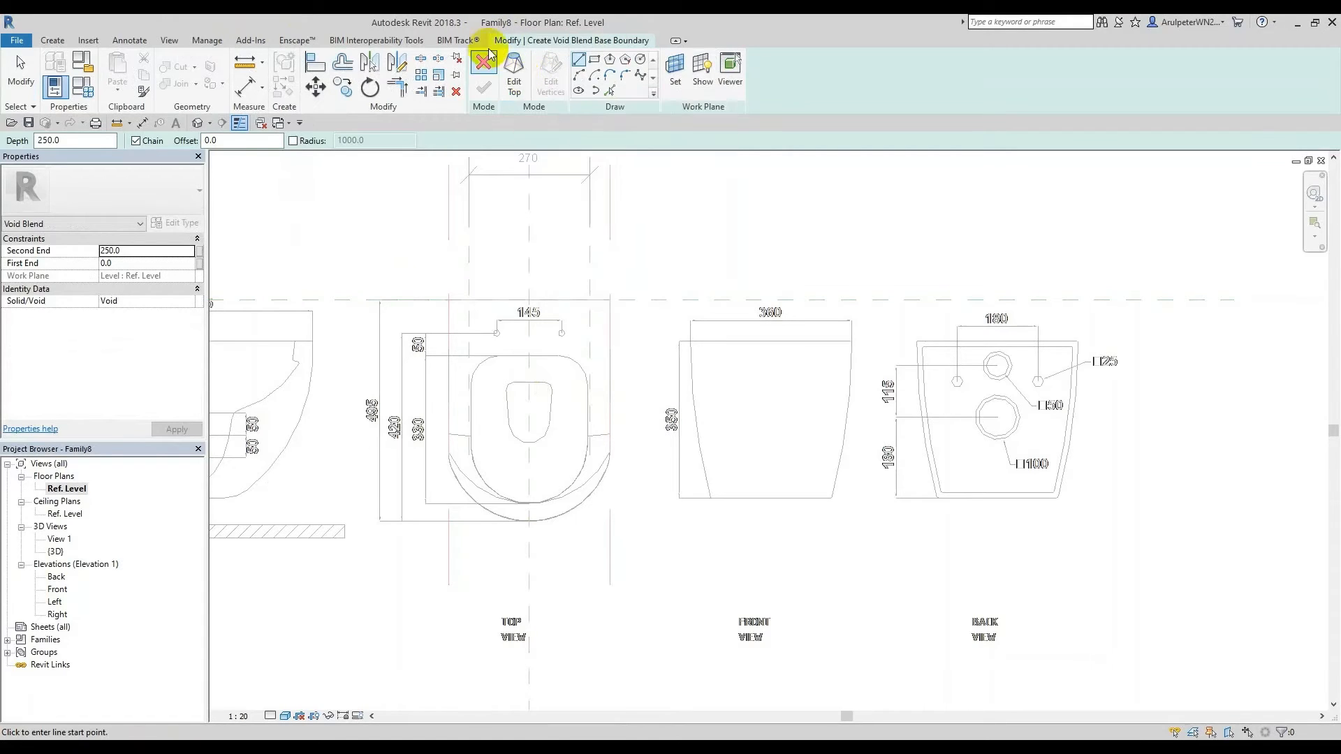
{"action": "left_click", "coordinate": [610, 90]}
{"action": "scroll", "coordinate": [596, 356], "scroll_direction": "up", "scroll_amount": 2}
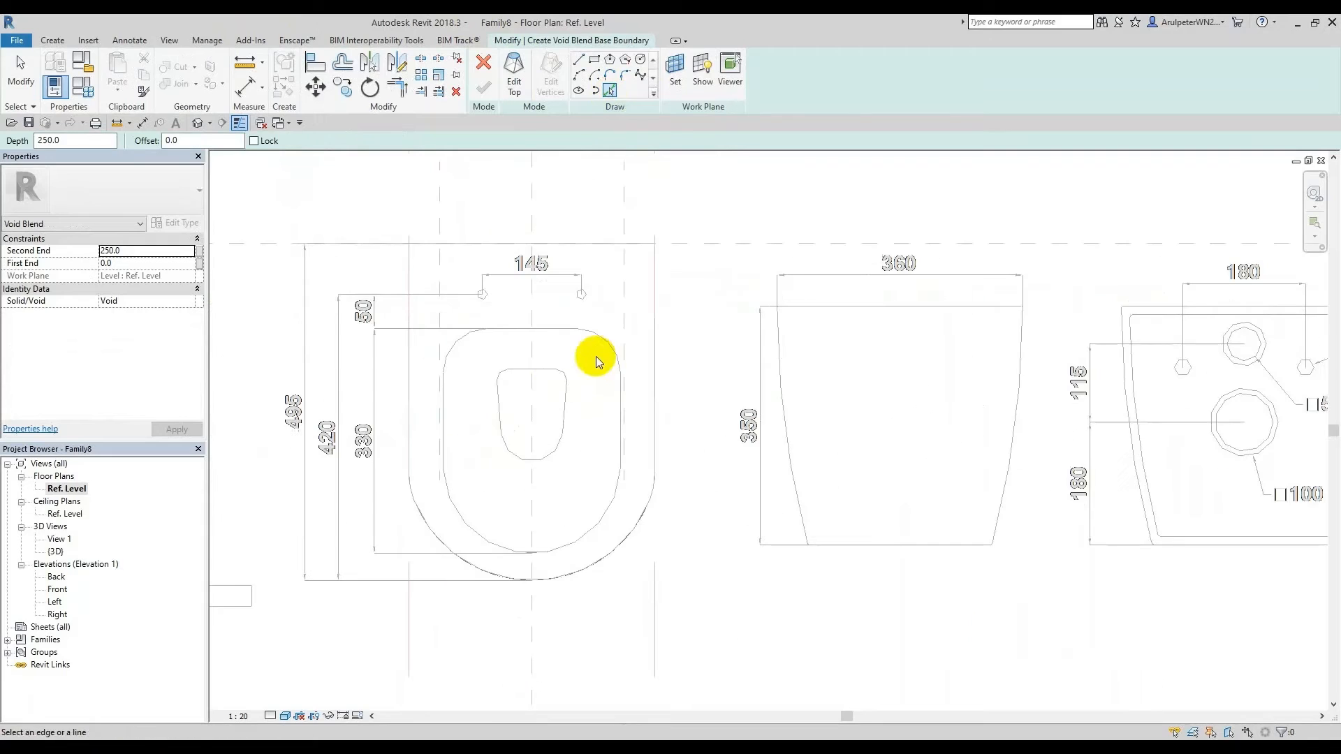
{"action": "left_click", "coordinate": [523, 370]}
{"action": "scroll", "coordinate": [482, 412], "scroll_direction": "up", "scroll_amount": 1}
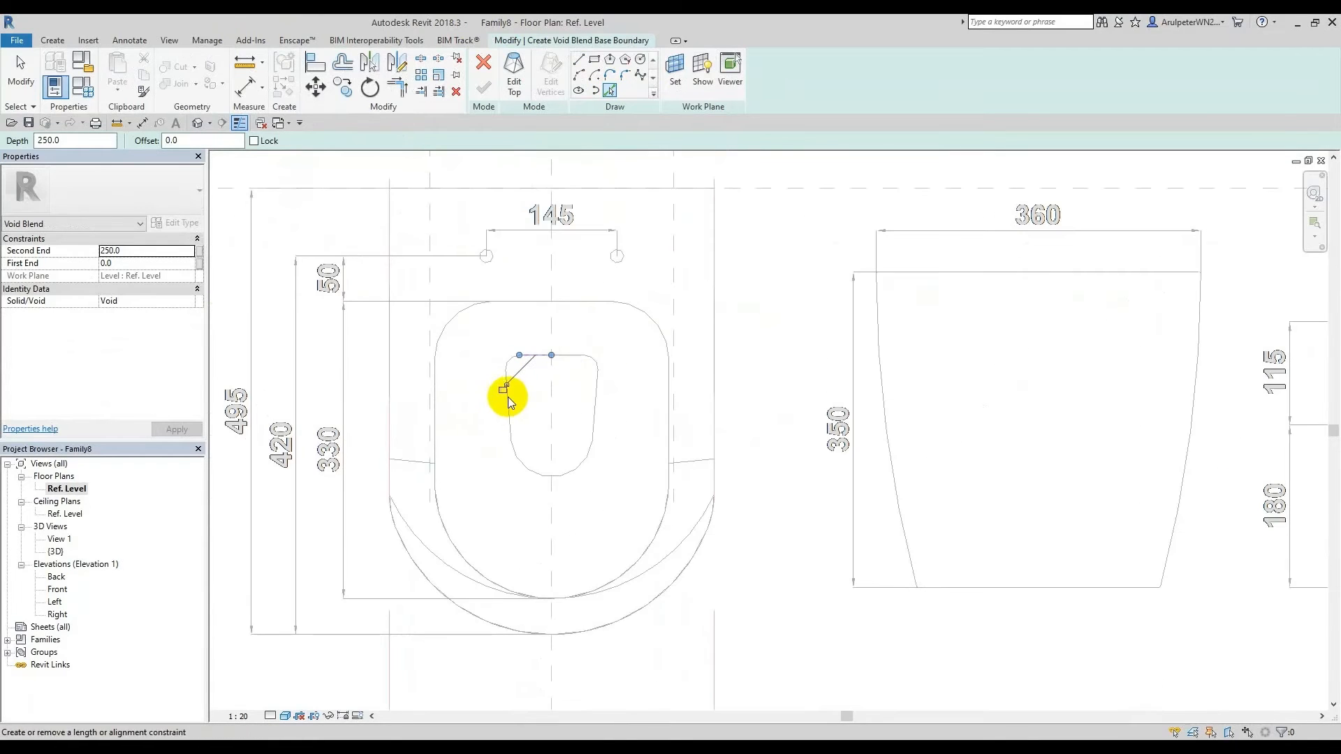
{"action": "scroll", "coordinate": [509, 402], "scroll_direction": "up", "scroll_amount": 3}
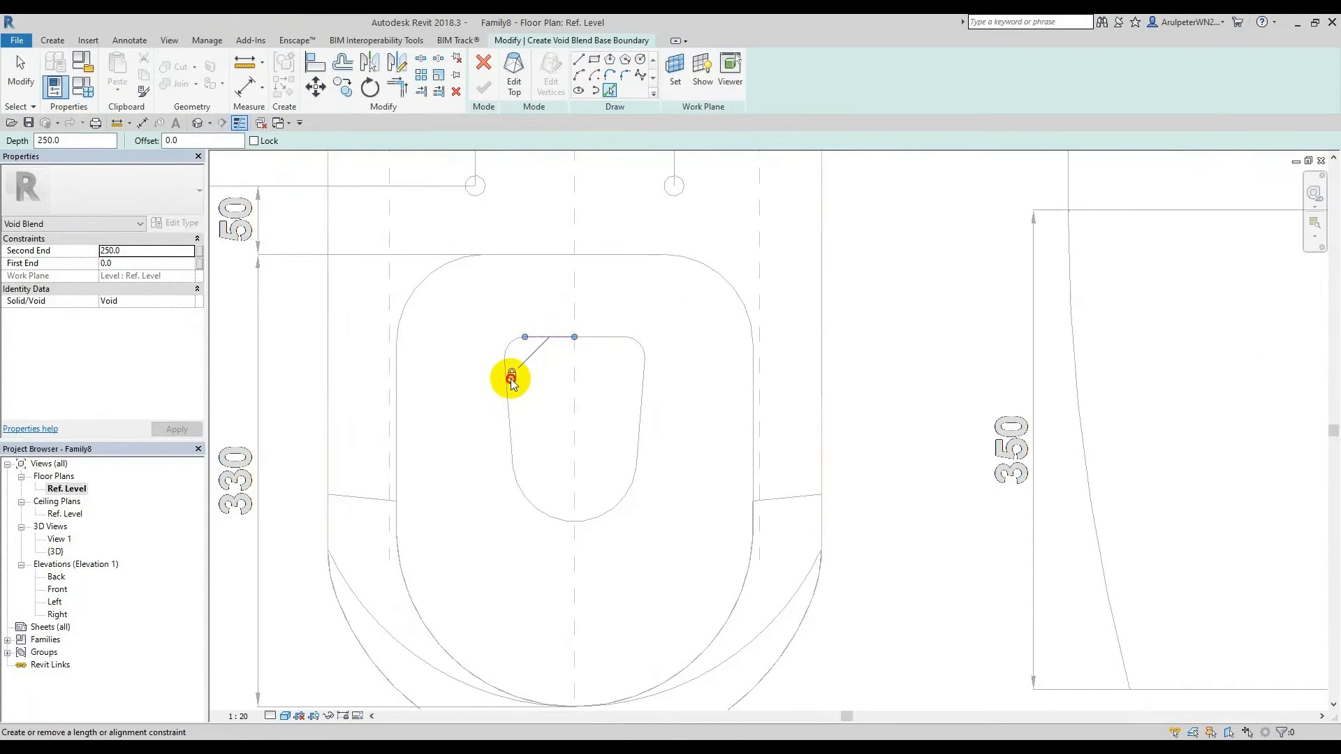
{"action": "left_click", "coordinate": [516, 345]}
{"action": "left_click", "coordinate": [519, 486]}
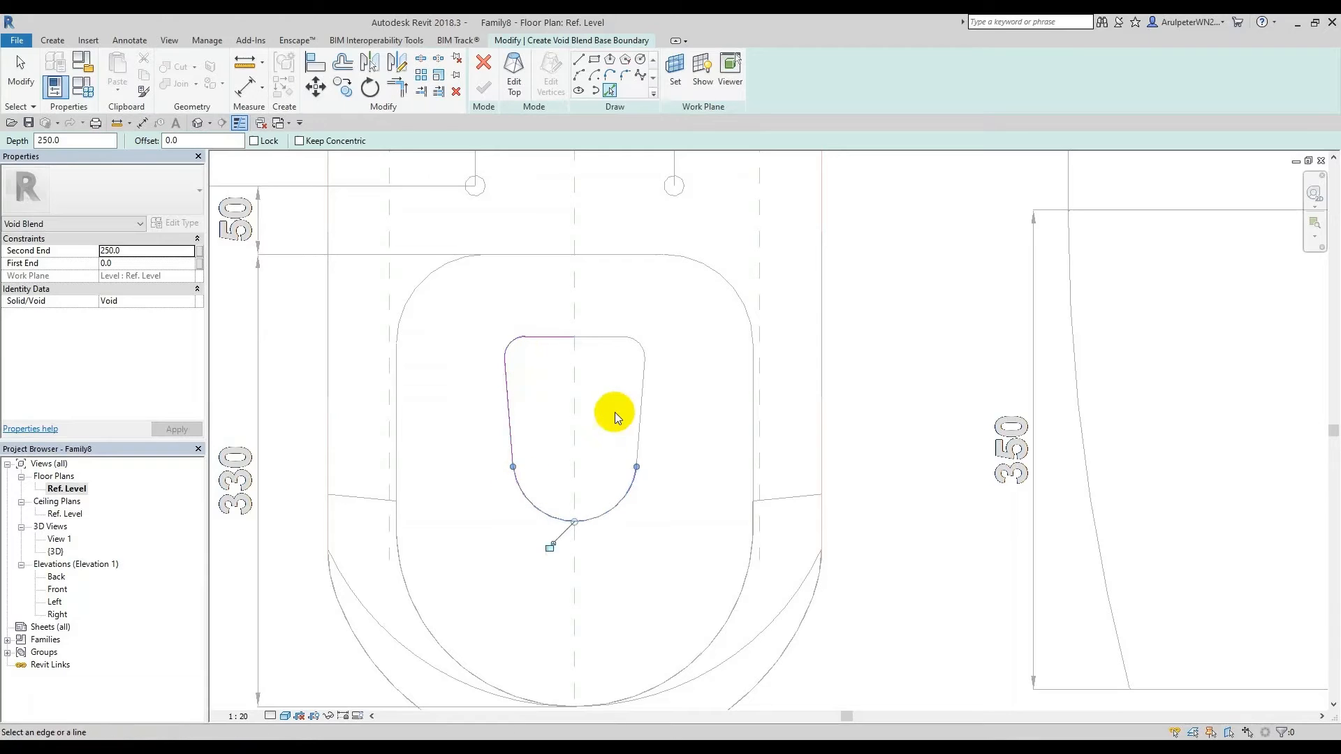
{"action": "key", "text": "Escape"}
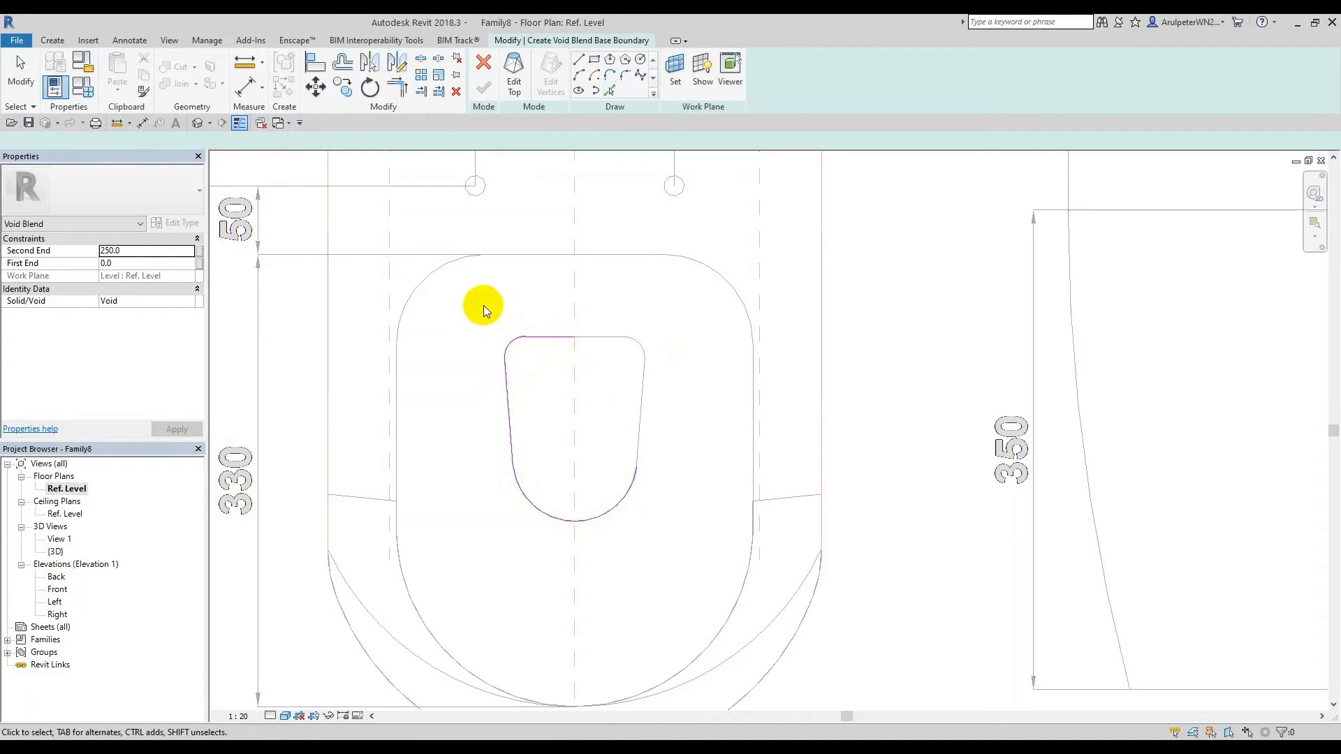
Step: Mirror the traced left-half lines of the base boundary about the vertical centre reference plane to close the loop
{"action": "left_click_drag", "start_coordinate": [484, 306], "coordinate": [605, 475]}
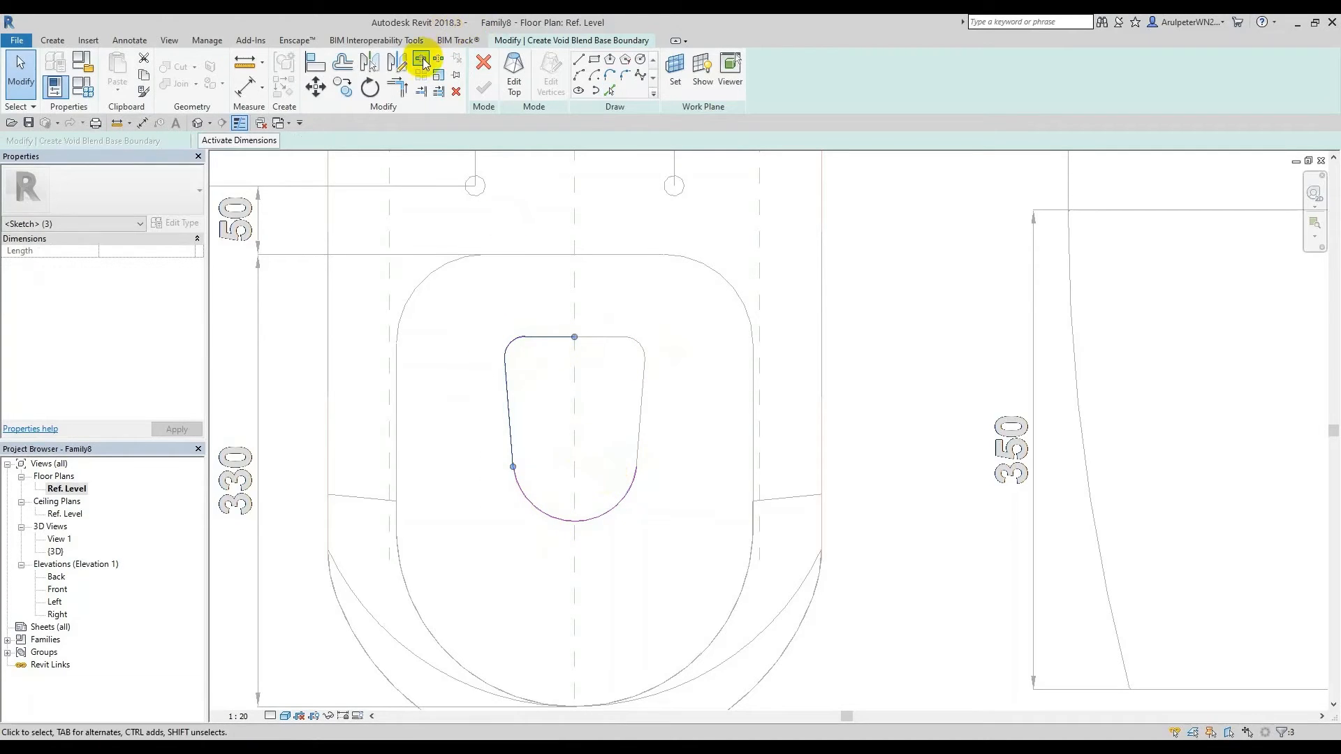
{"action": "left_click", "coordinate": [382, 64]}
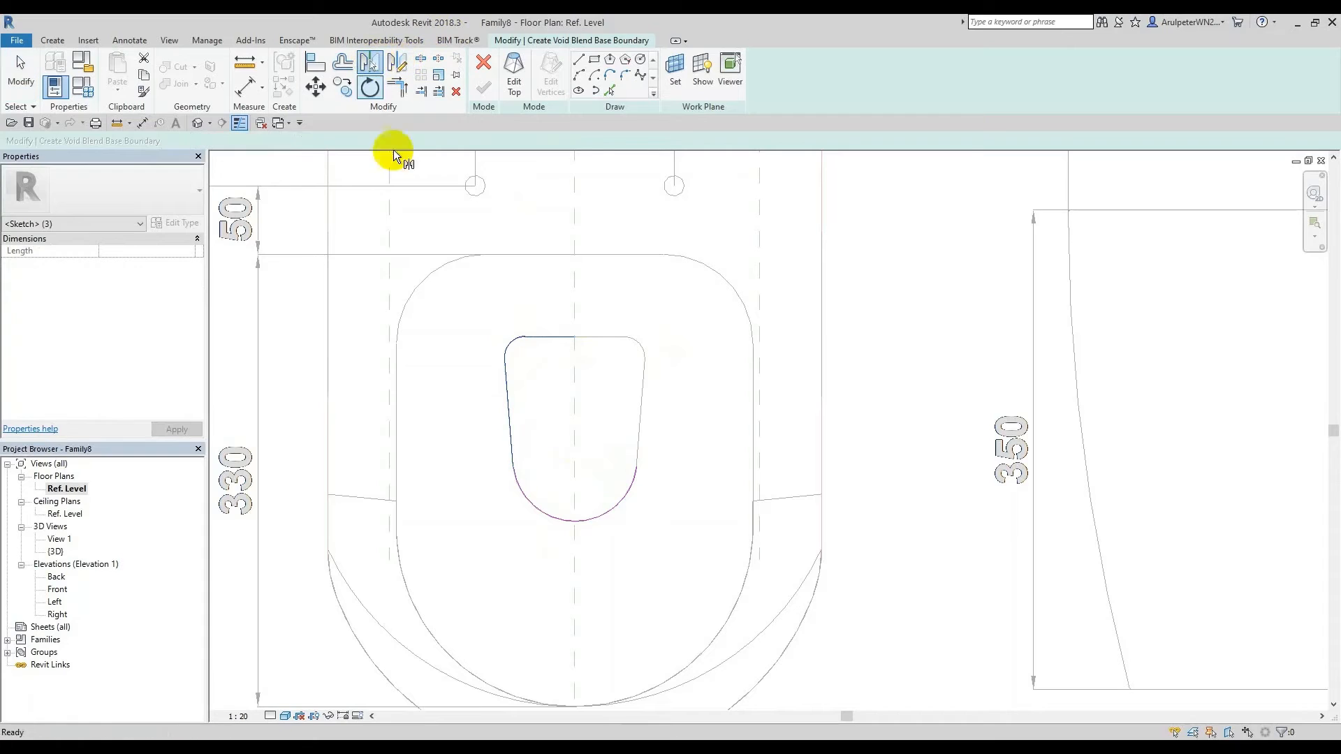
{"action": "left_click", "coordinate": [575, 285]}
{"action": "scroll", "coordinate": [551, 274], "scroll_direction": "down", "scroll_amount": 3}
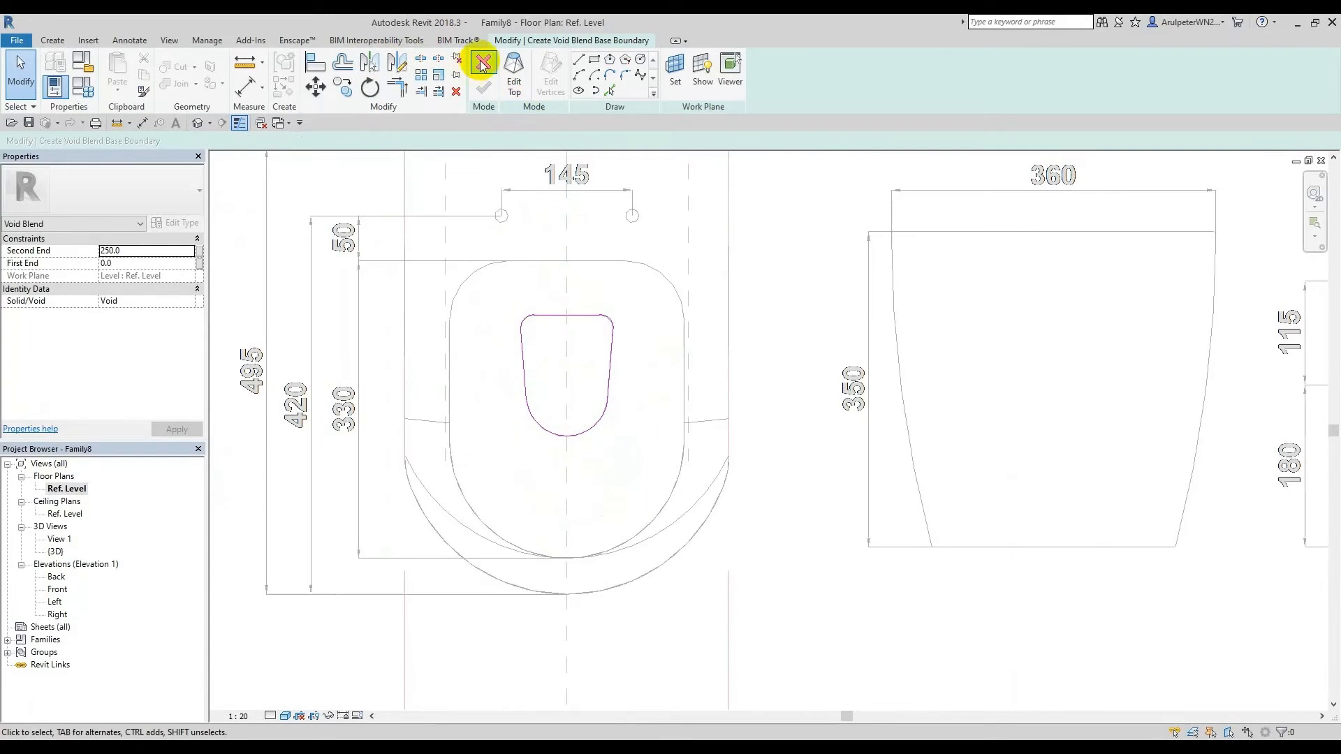
Step: Trace the larger seat opening's upper-left corner arc, left side and lower arc as the blend's top boundary
{"action": "left_click", "coordinate": [508, 79]}
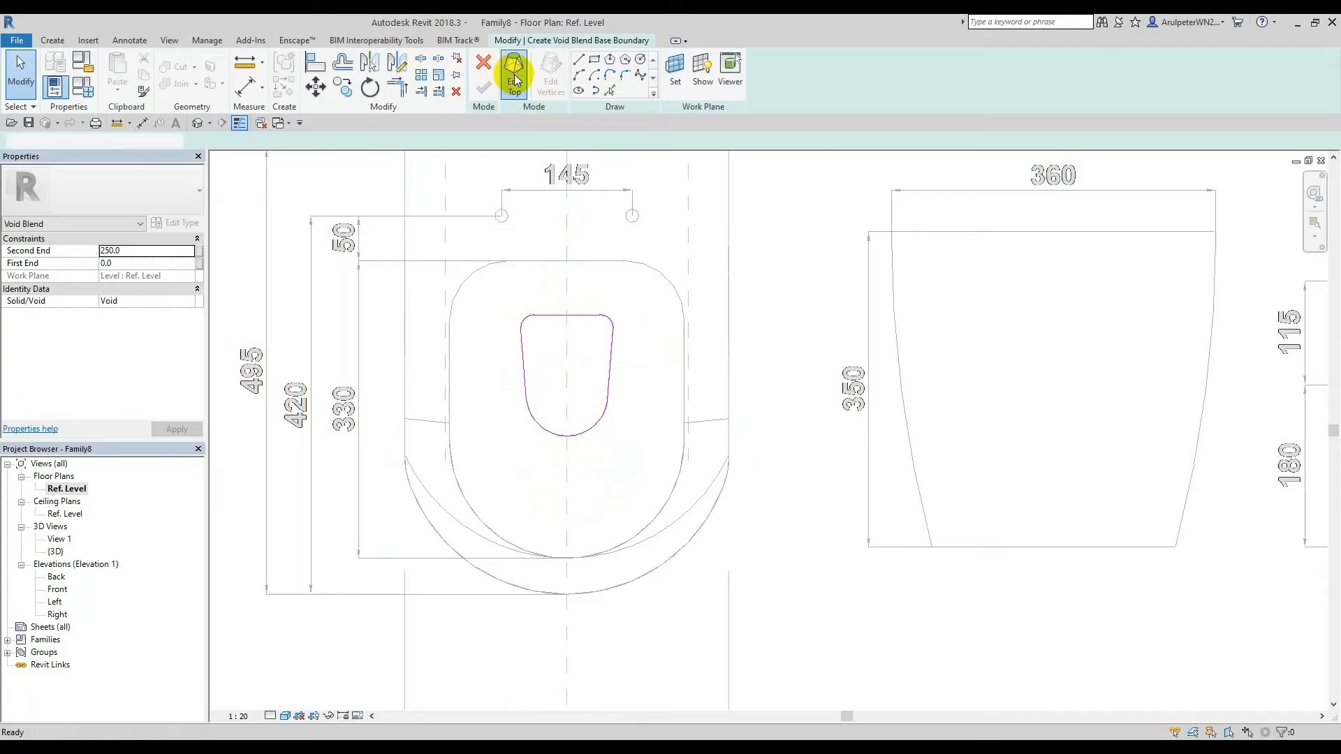
{"action": "left_click", "coordinate": [609, 91]}
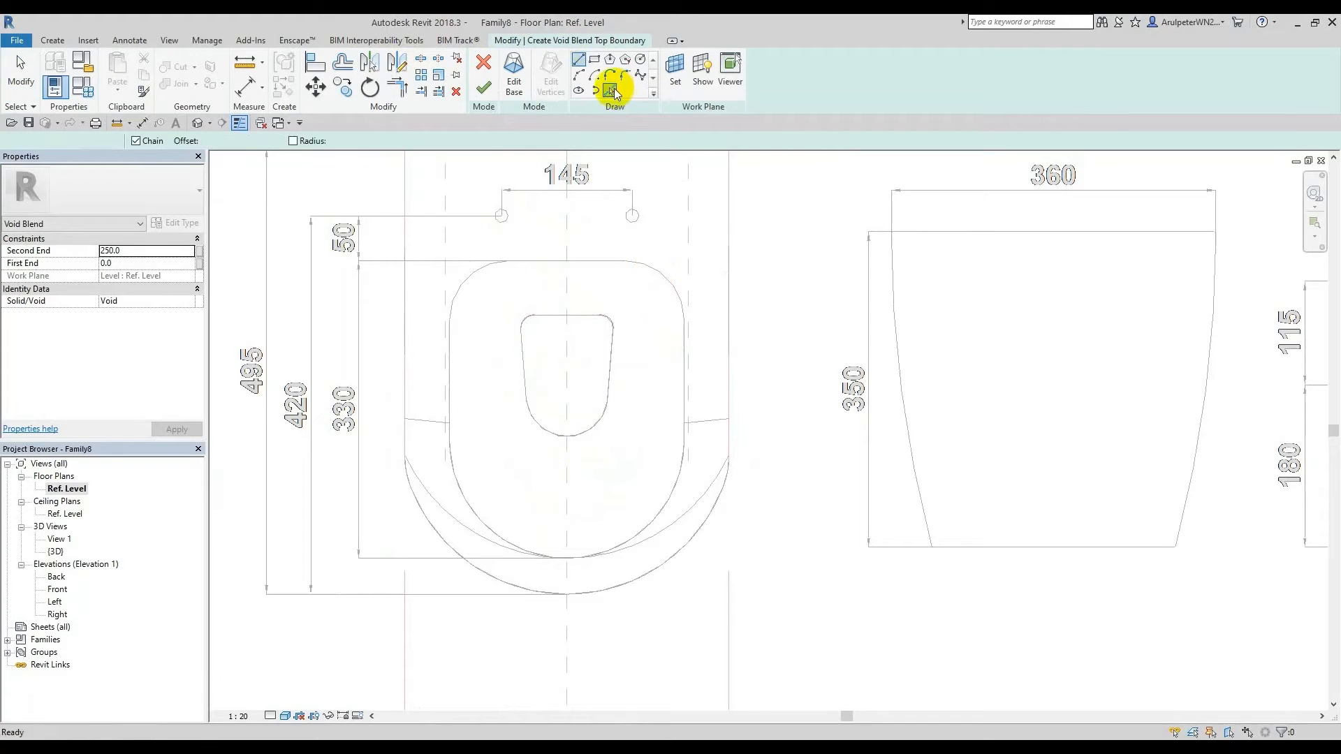
{"action": "left_click", "coordinate": [475, 277]}
{"action": "left_click", "coordinate": [450, 370]}
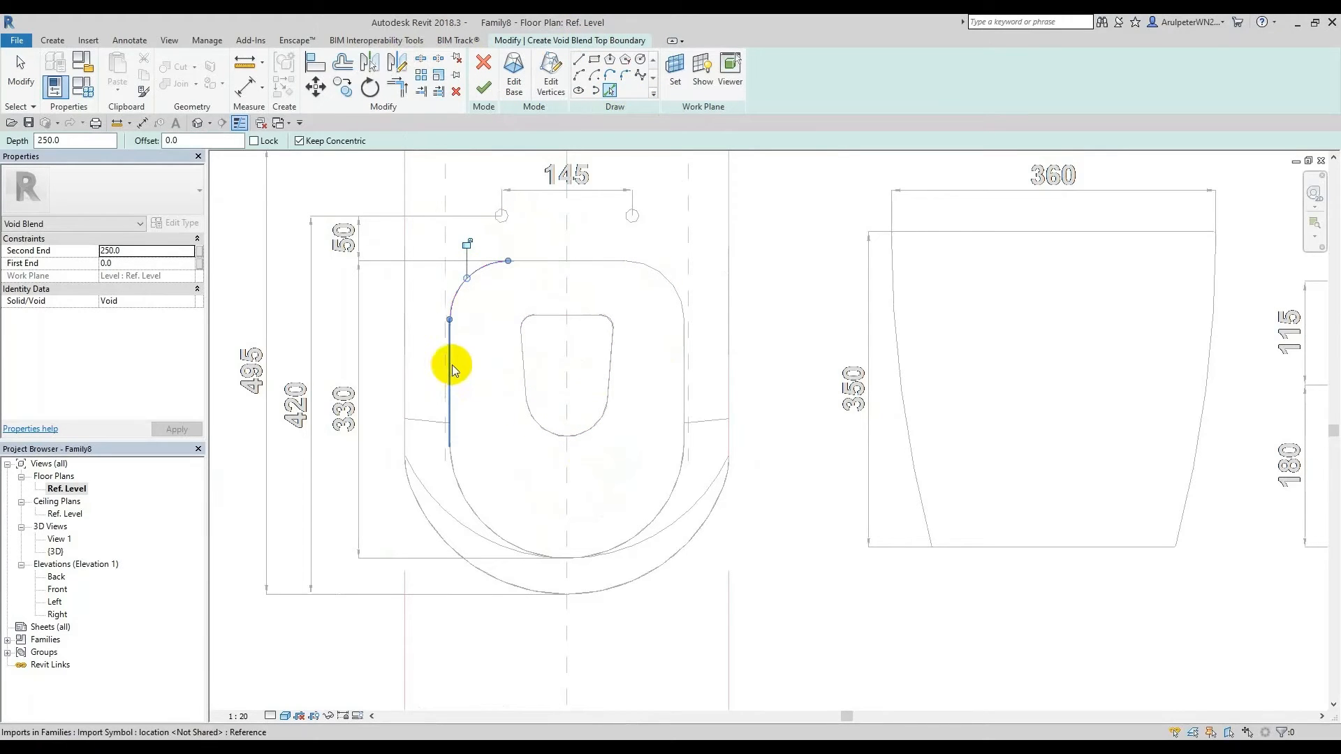
{"action": "left_click", "coordinate": [459, 488]}
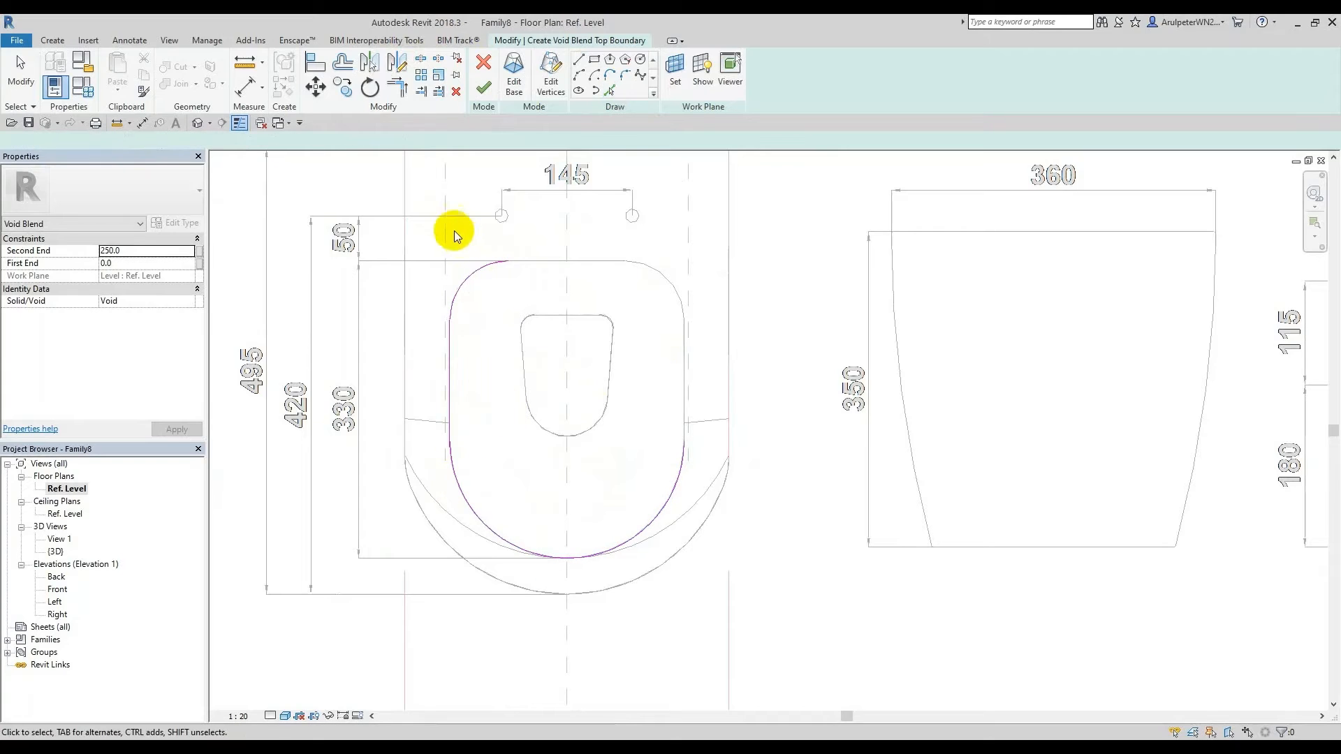
{"action": "key", "text": "Escape"}
Step: Mirror the top boundary's left side and corner arc about the vertical centre reference plane
{"action": "mouse_move", "coordinate": [425, 241]}
{"action": "left_mouse_down"}
{"action": "mouse_move", "coordinate": [569, 530]}
{"action": "mouse_move", "coordinate": [607, 517]}
{"action": "left_mouse_up"}
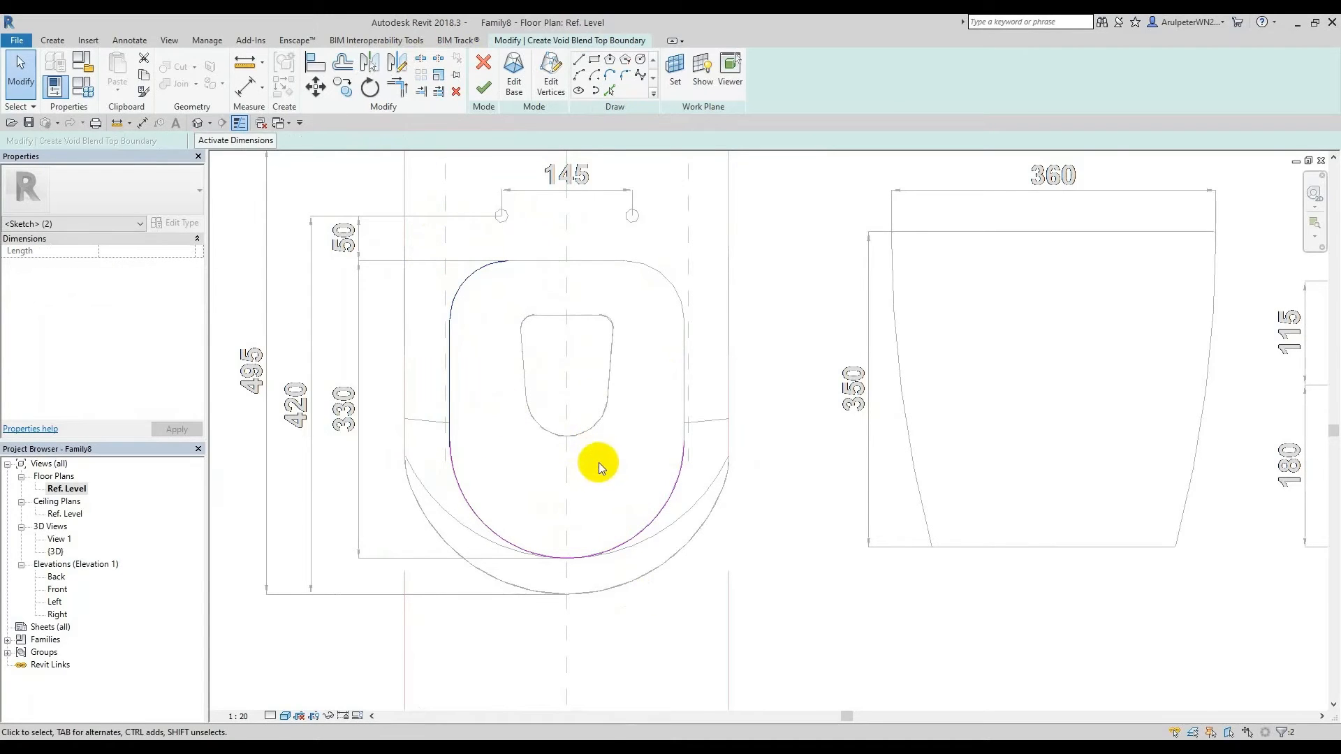
{"action": "key", "text": "m"}
{"action": "key", "text": "m"}
{"action": "left_click", "coordinate": [571, 233]}
{"action": "key", "text": "Escape"}
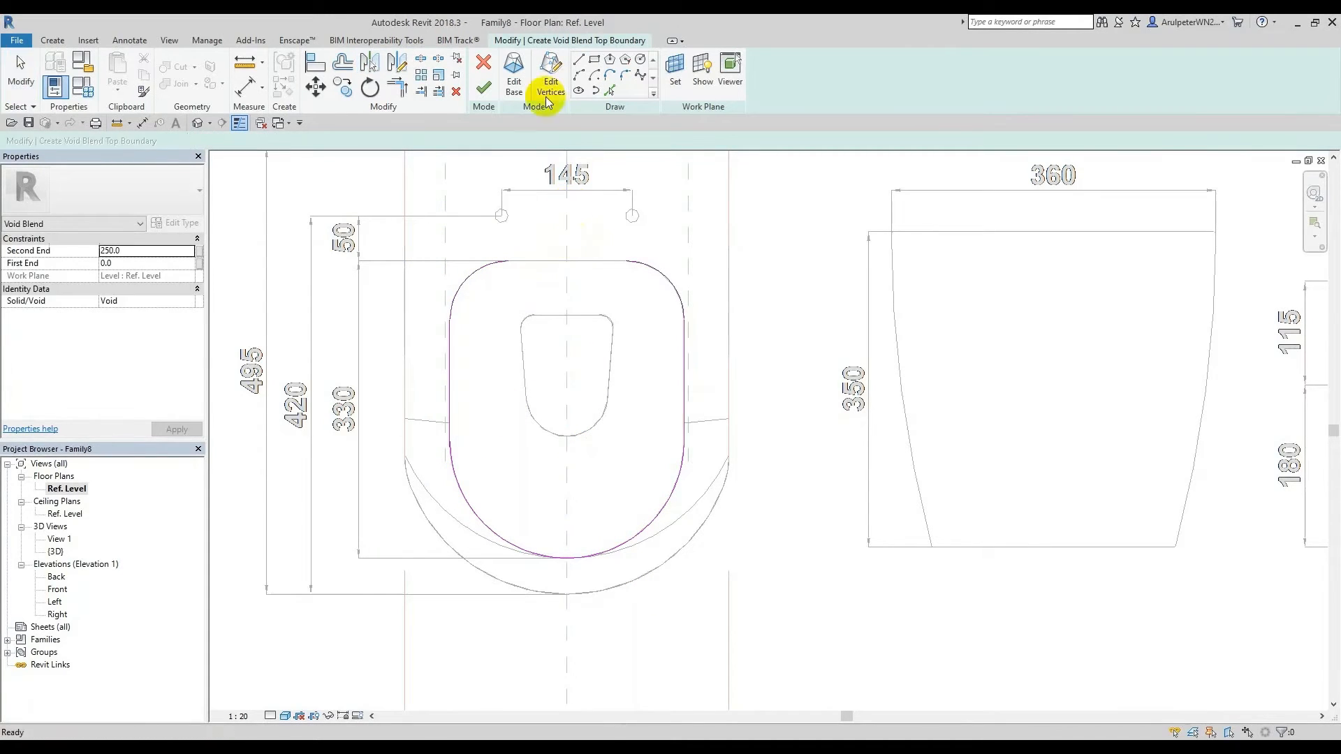
Step: Close the top boundary with a straight line between the two upper corner arcs and try to finish the void blend
{"action": "left_click", "coordinate": [577, 61]}
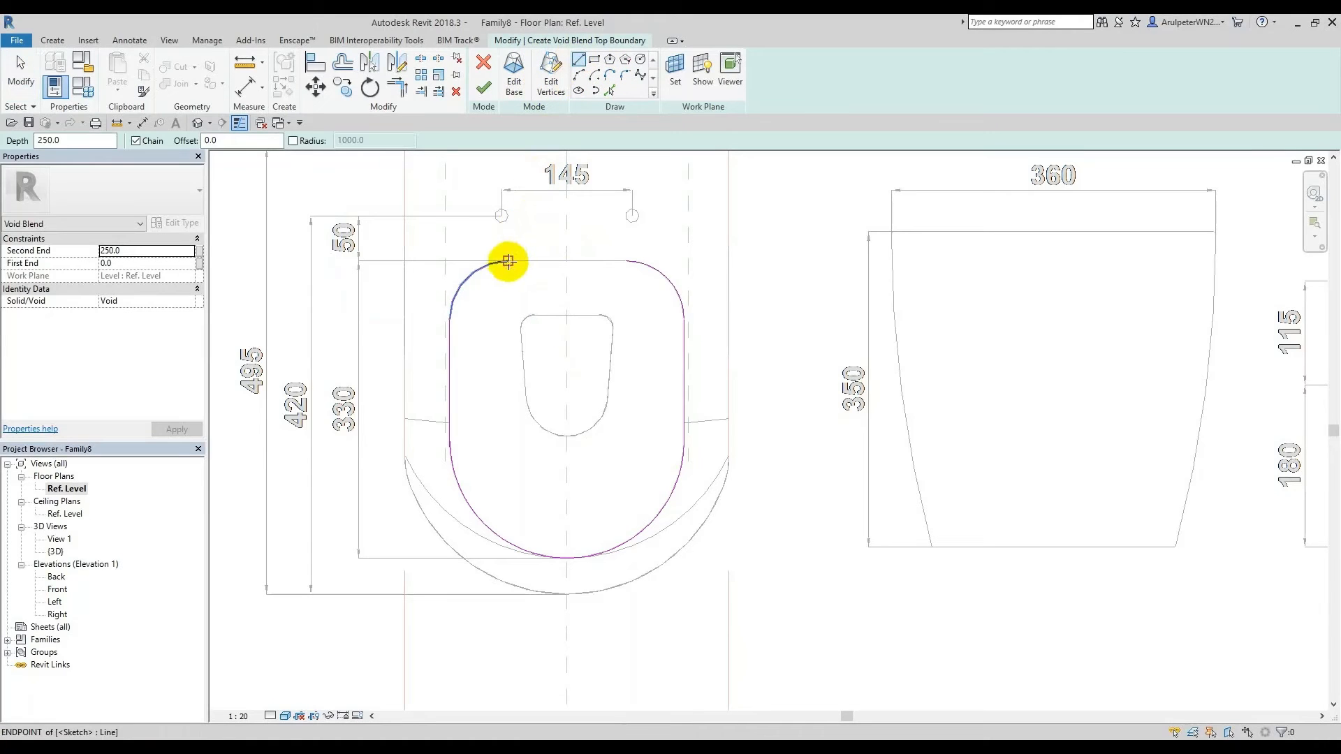
{"action": "left_click", "coordinate": [507, 261]}
{"action": "left_click", "coordinate": [624, 260]}
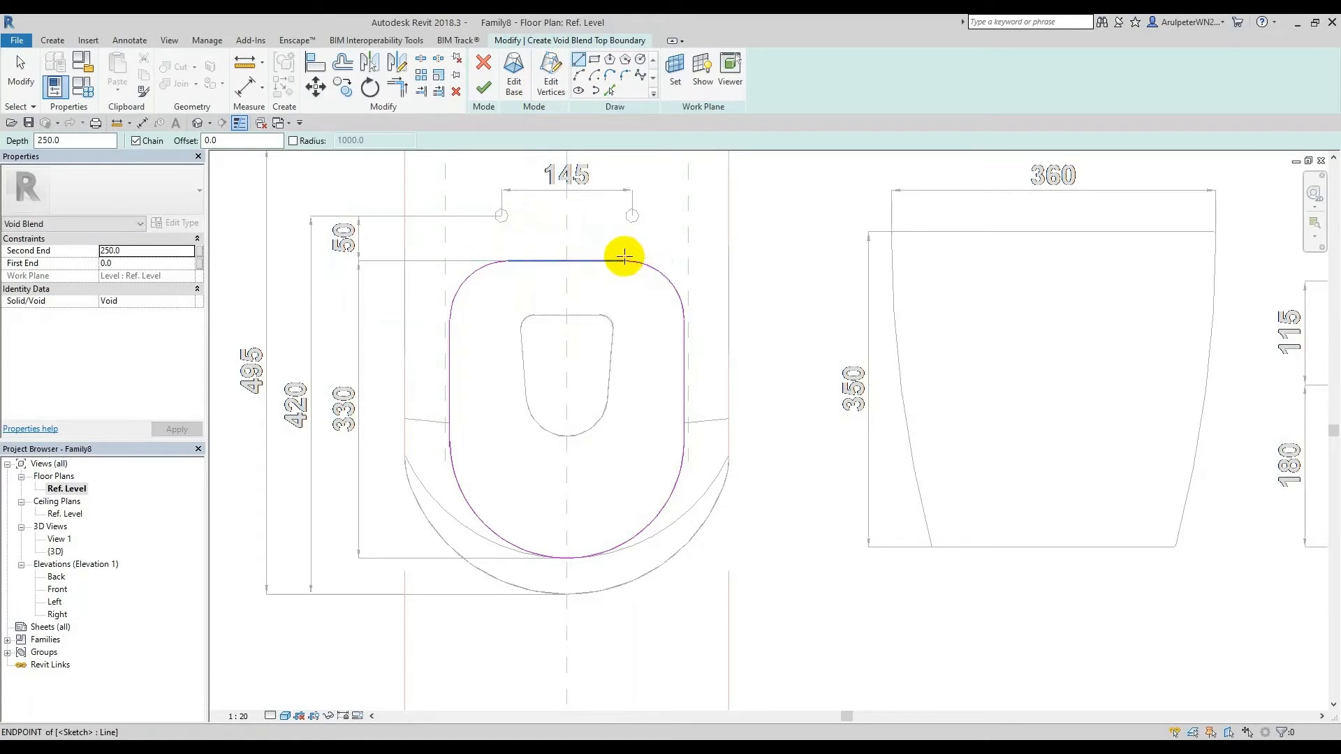
{"action": "left_click", "coordinate": [198, 123]}
{"action": "left_click", "coordinate": [480, 90]}
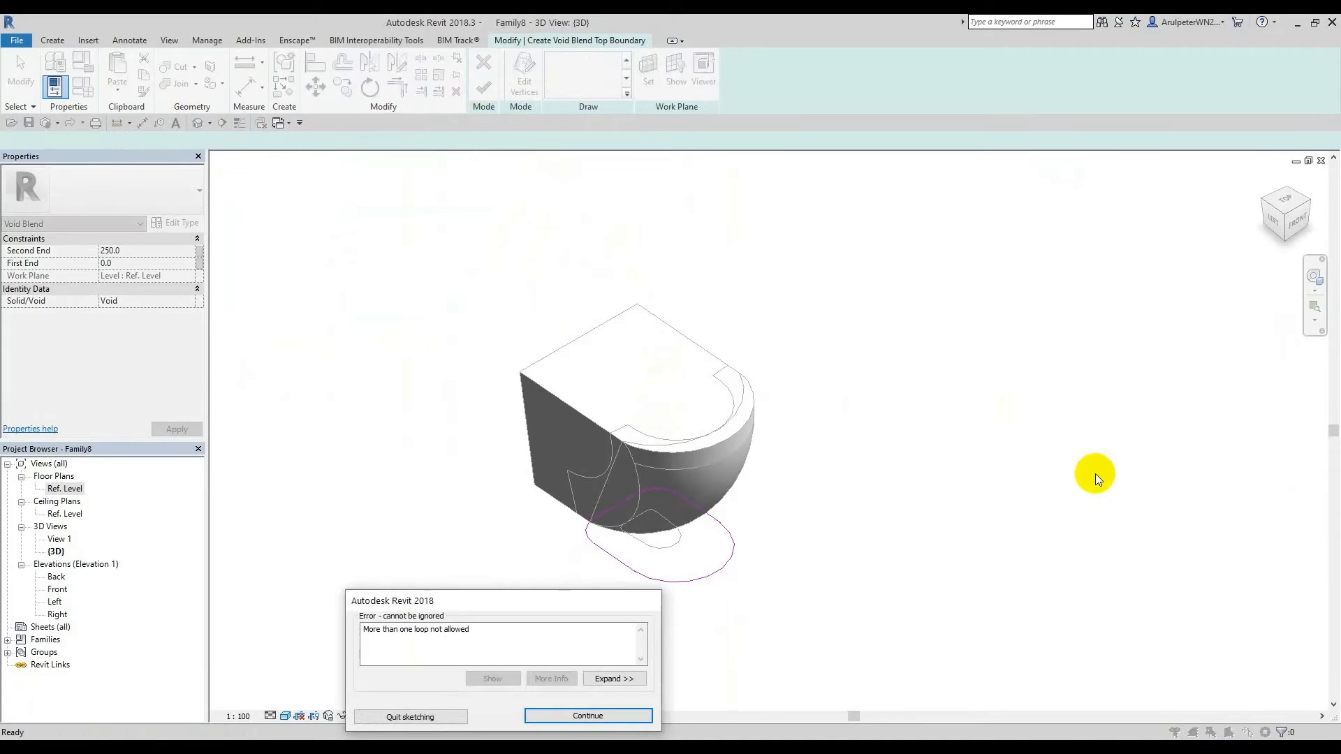
{"action": "left_click", "coordinate": [601, 716]}
{"action": "key", "text": "Escape"}
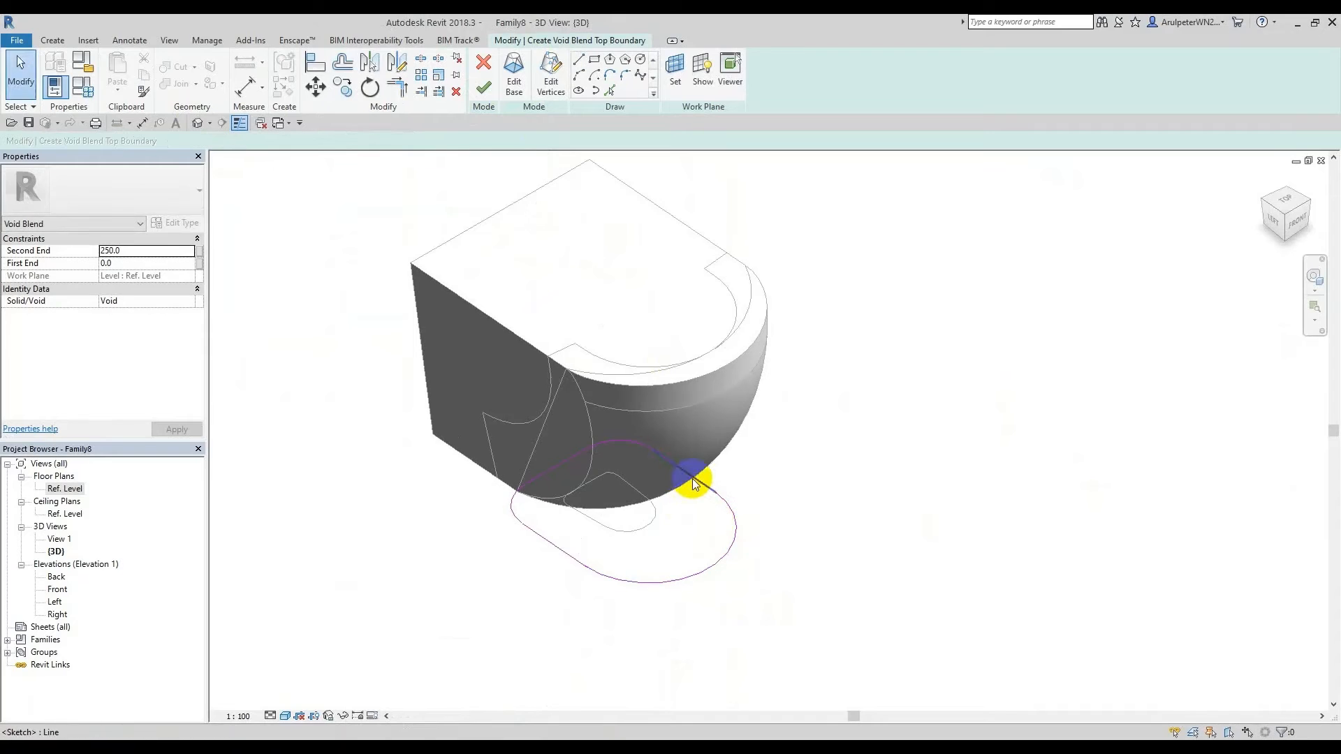
Step: In the 3D view, trim the top boundary's right side line and front arc to a clean corner
{"action": "left_click", "coordinate": [693, 478]}
{"action": "left_click", "coordinate": [901, 545]}
{"action": "scroll", "coordinate": [697, 482], "scroll_direction": "up", "scroll_amount": 2}
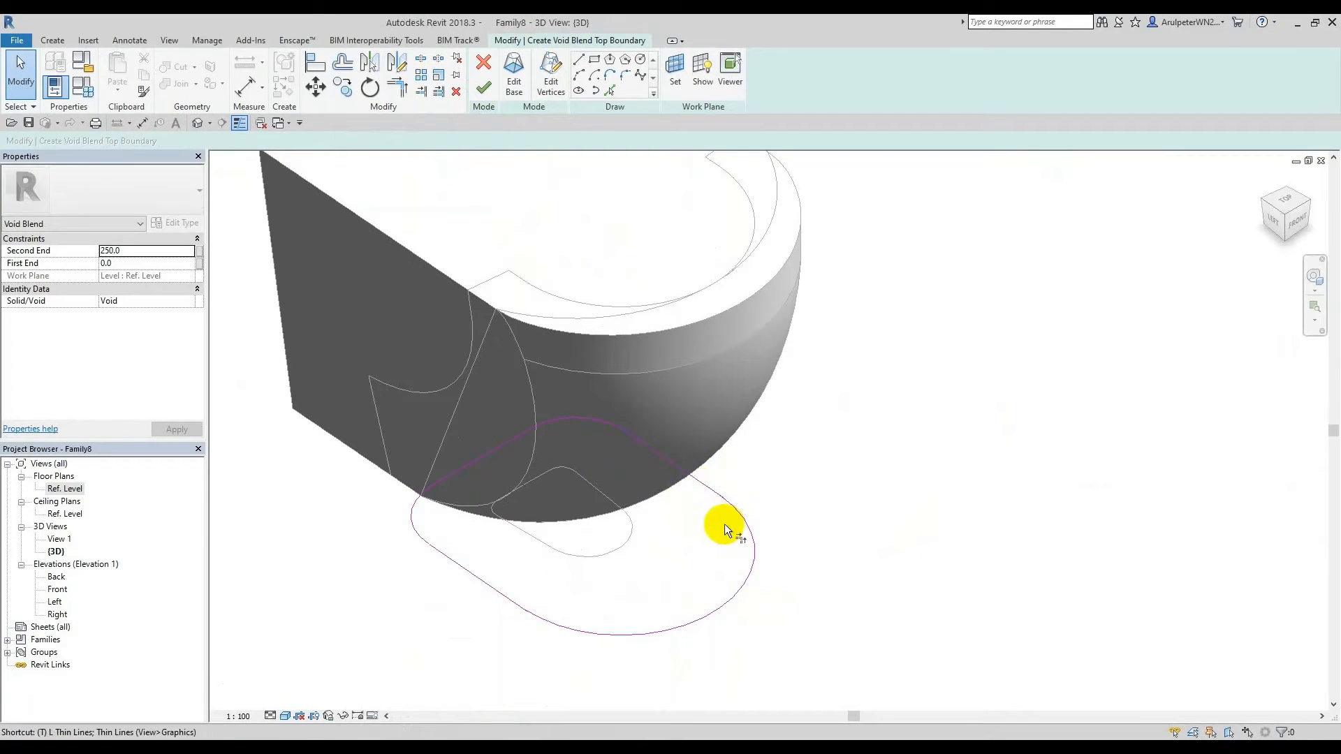
{"action": "key", "text": "t"}
{"action": "key", "text": "r"}
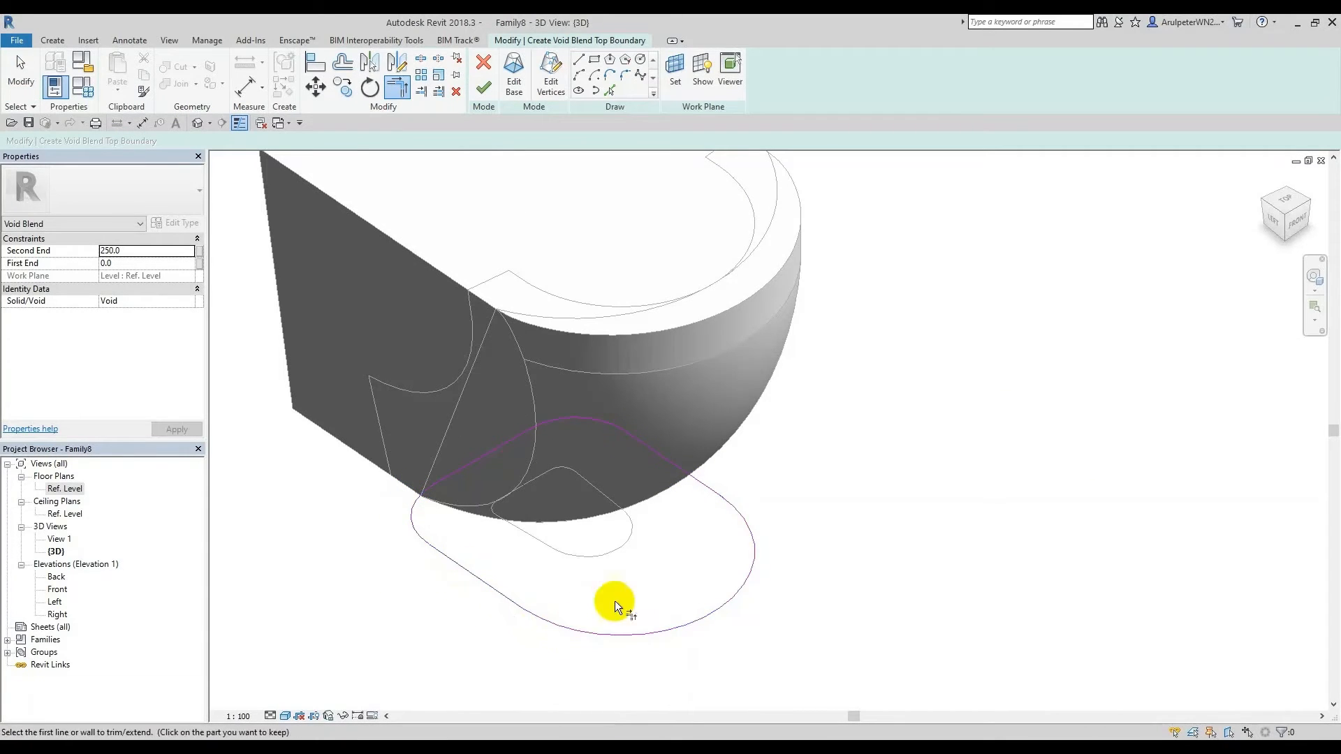
{"action": "left_click", "coordinate": [710, 489]}
{"action": "left_click", "coordinate": [744, 518]}
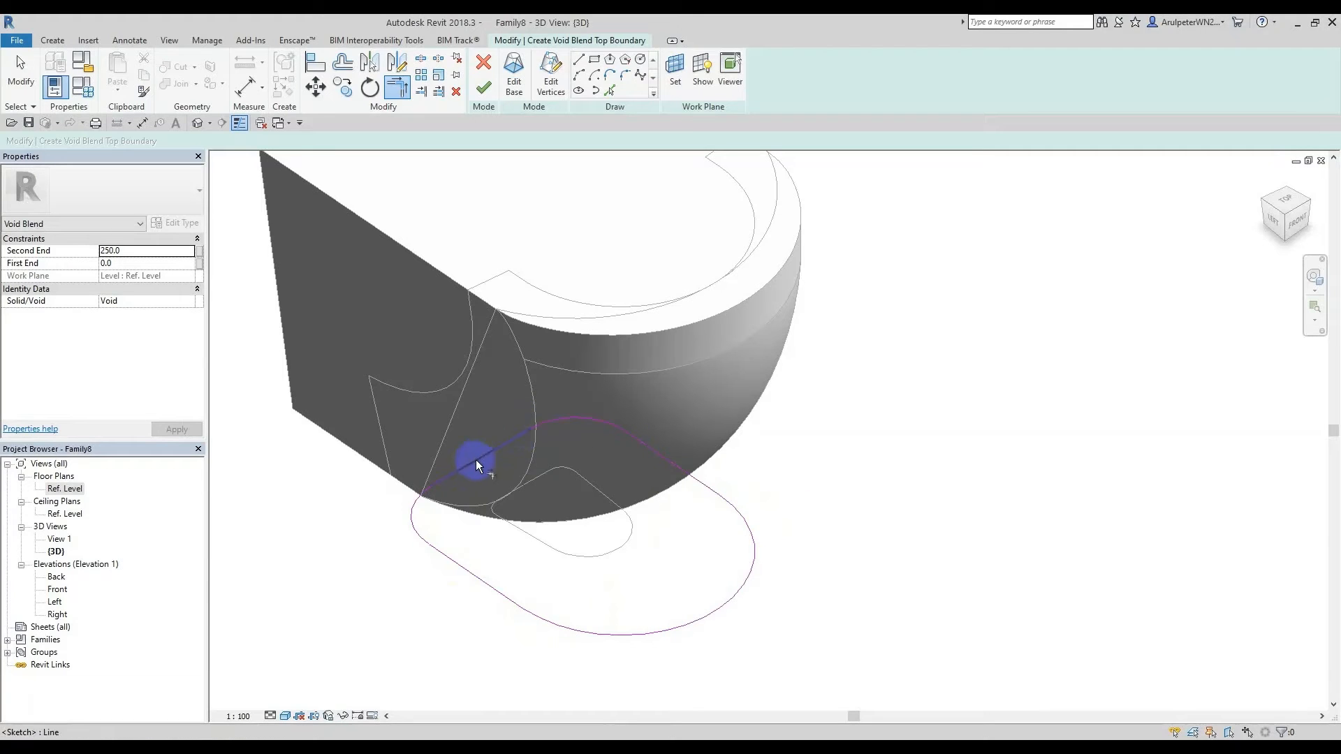
{"action": "key", "text": "Escape"}
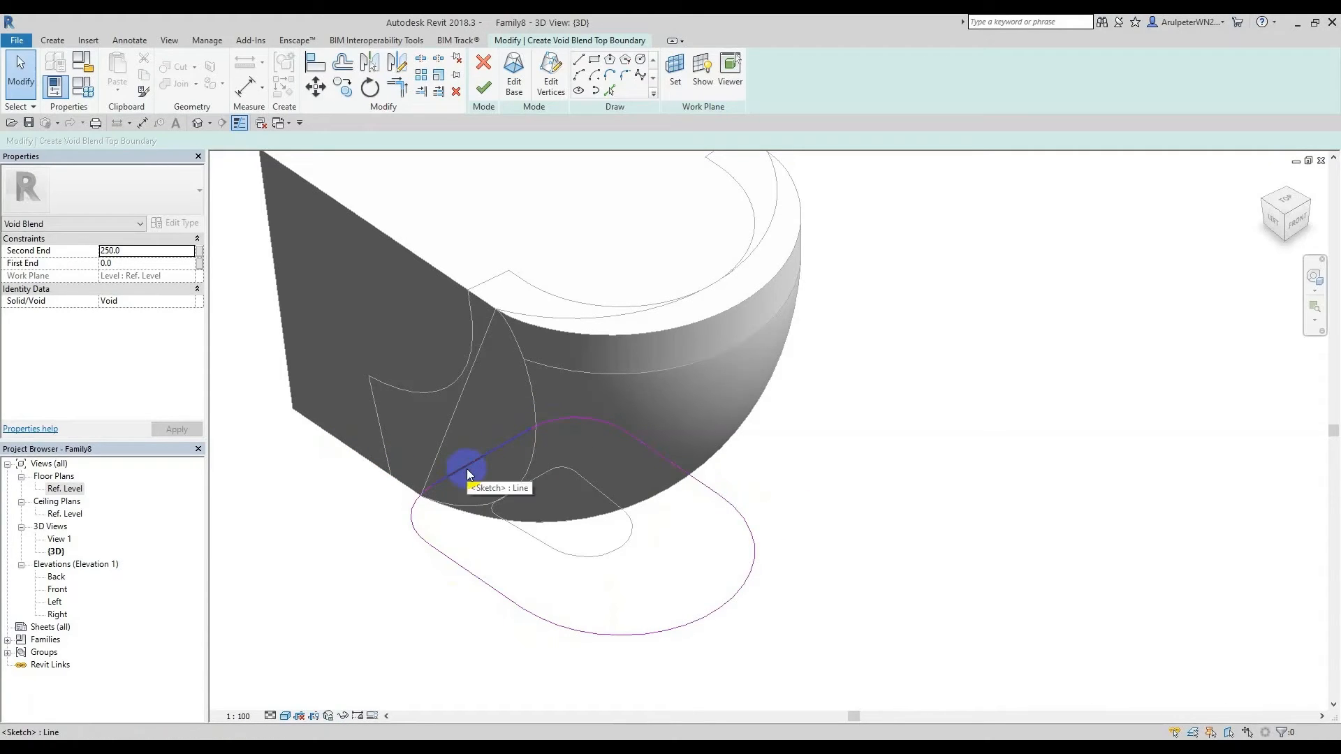
Step: Trim the top boundary's left side line to the adjoining rear corner arc and finish the void blend, unjoining the conflicting elements
{"action": "key", "text": "Tab"}
{"action": "left_click", "coordinate": [468, 472]}
{"action": "key", "text": "t"}
{"action": "key", "text": "r"}
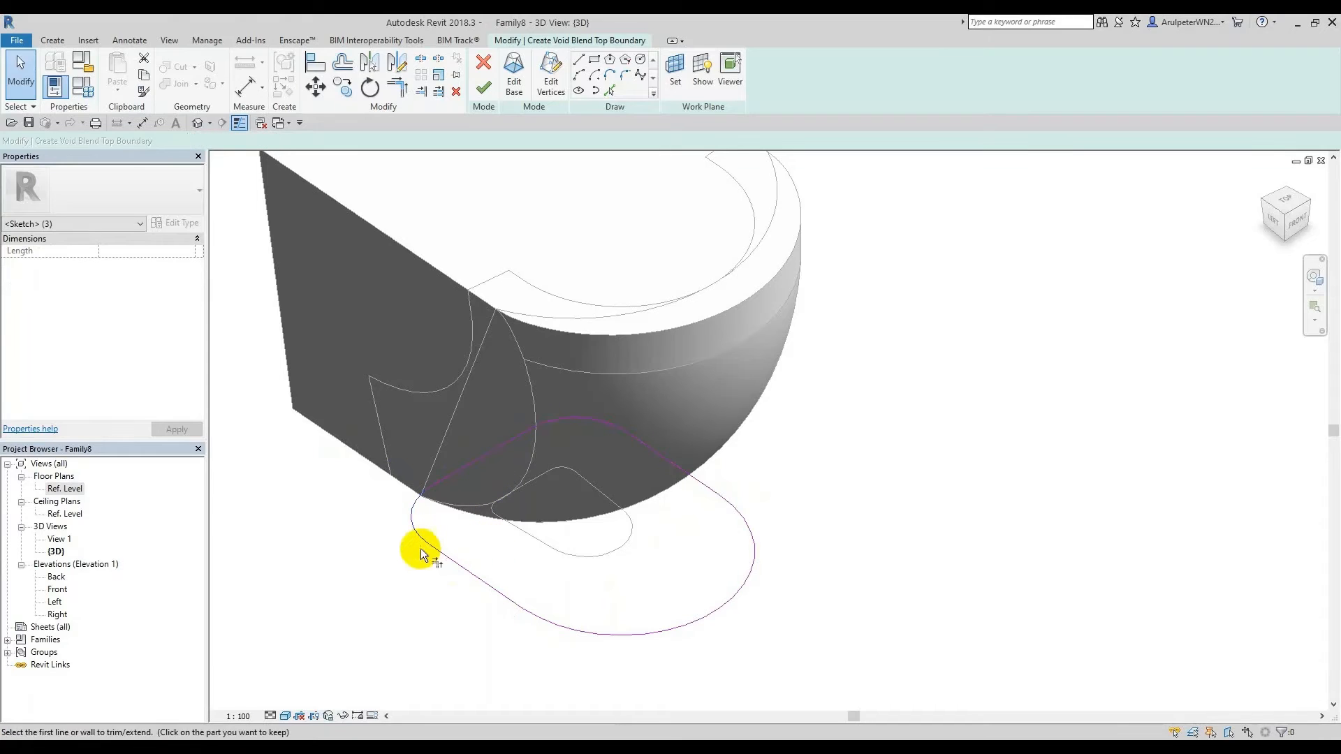
{"action": "left_click", "coordinate": [424, 538]}
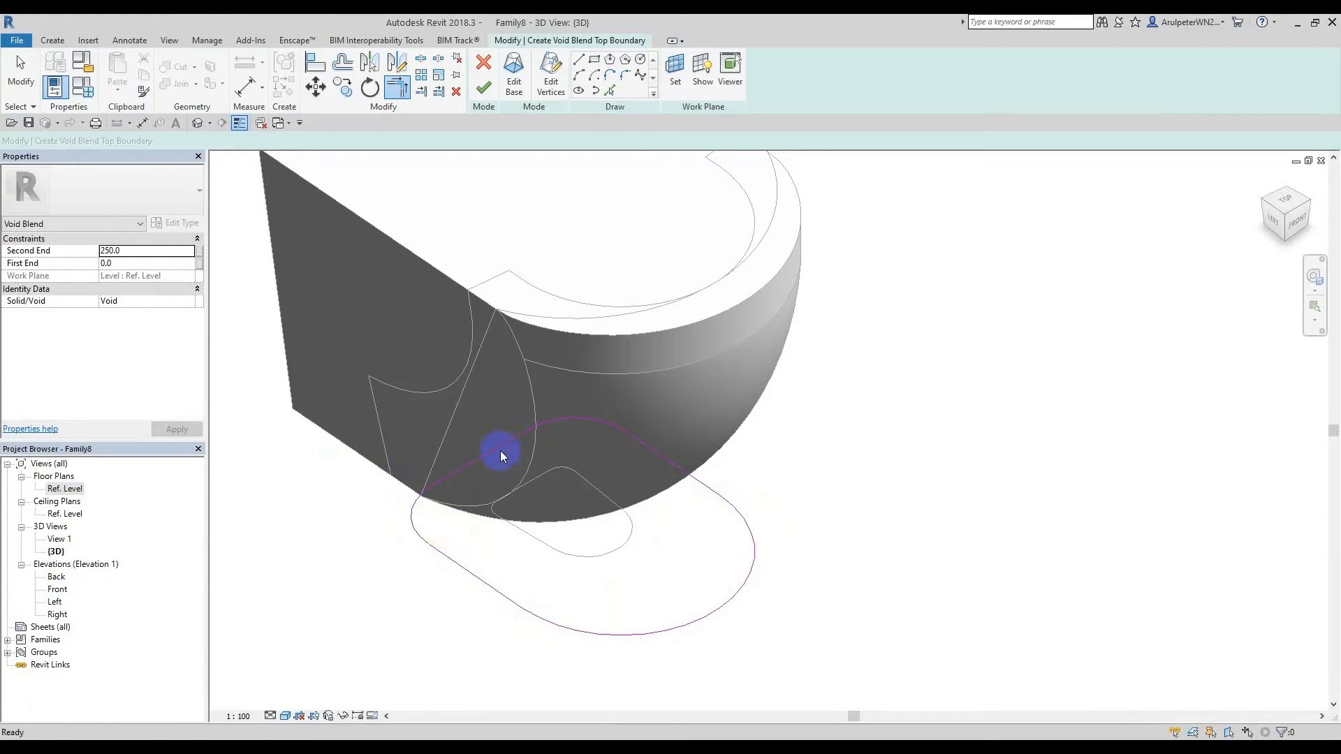
{"action": "left_click", "coordinate": [484, 87]}
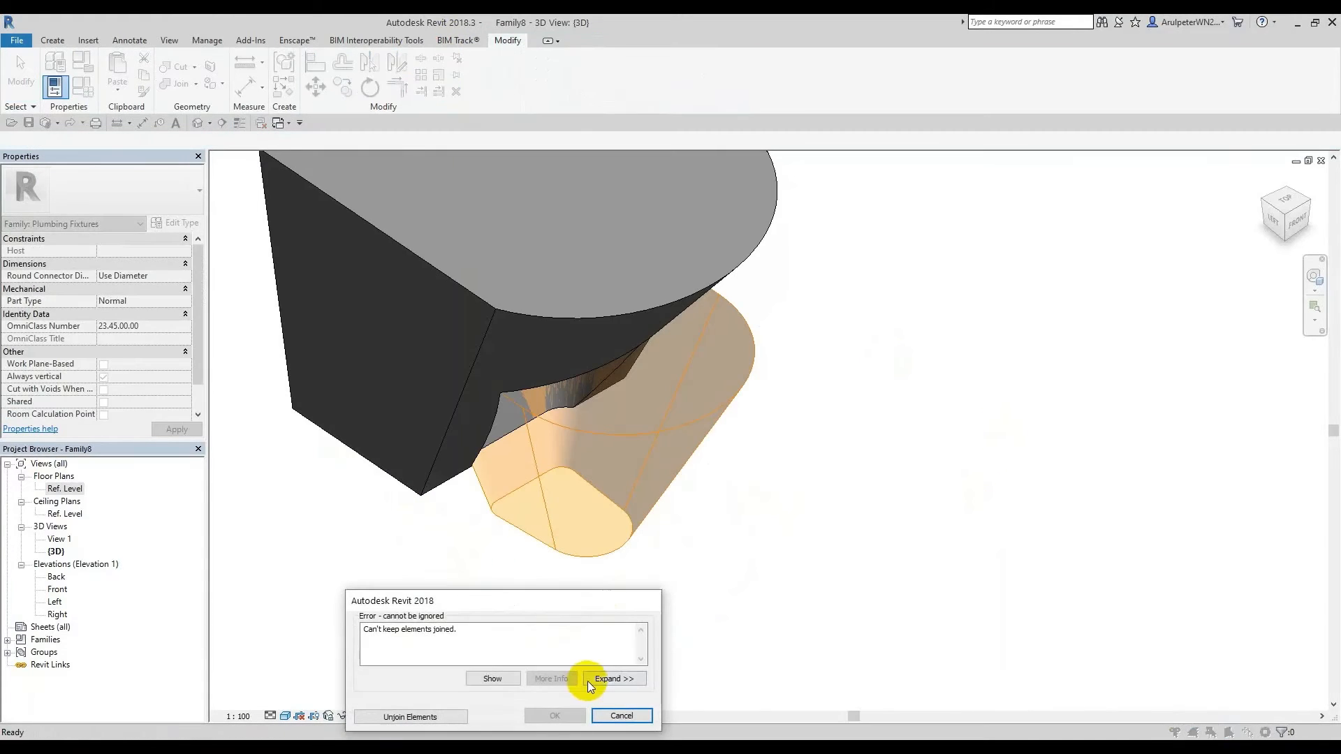
{"action": "left_click", "coordinate": [393, 718]}
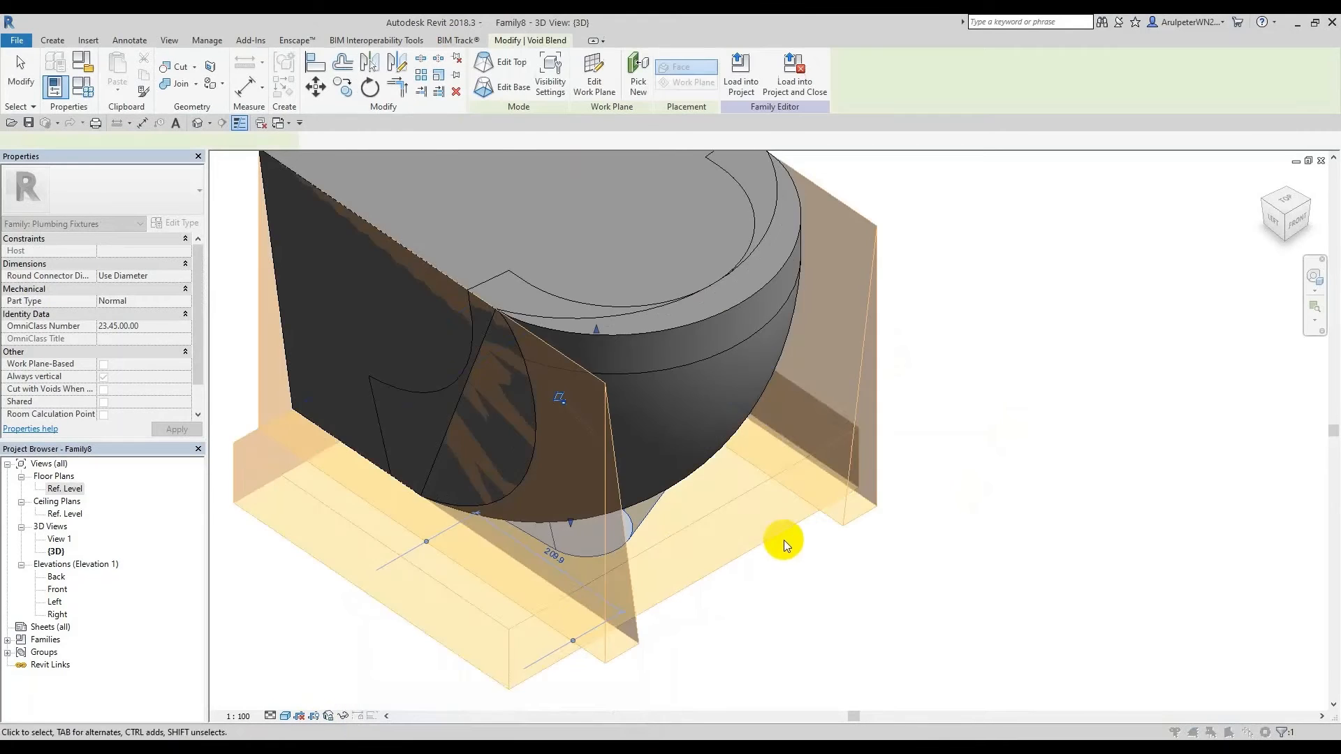
Step: Examine the void blend's height and position relative to the toilet body in the 3D and Ref. Level views
{"action": "left_click", "coordinate": [660, 515]}
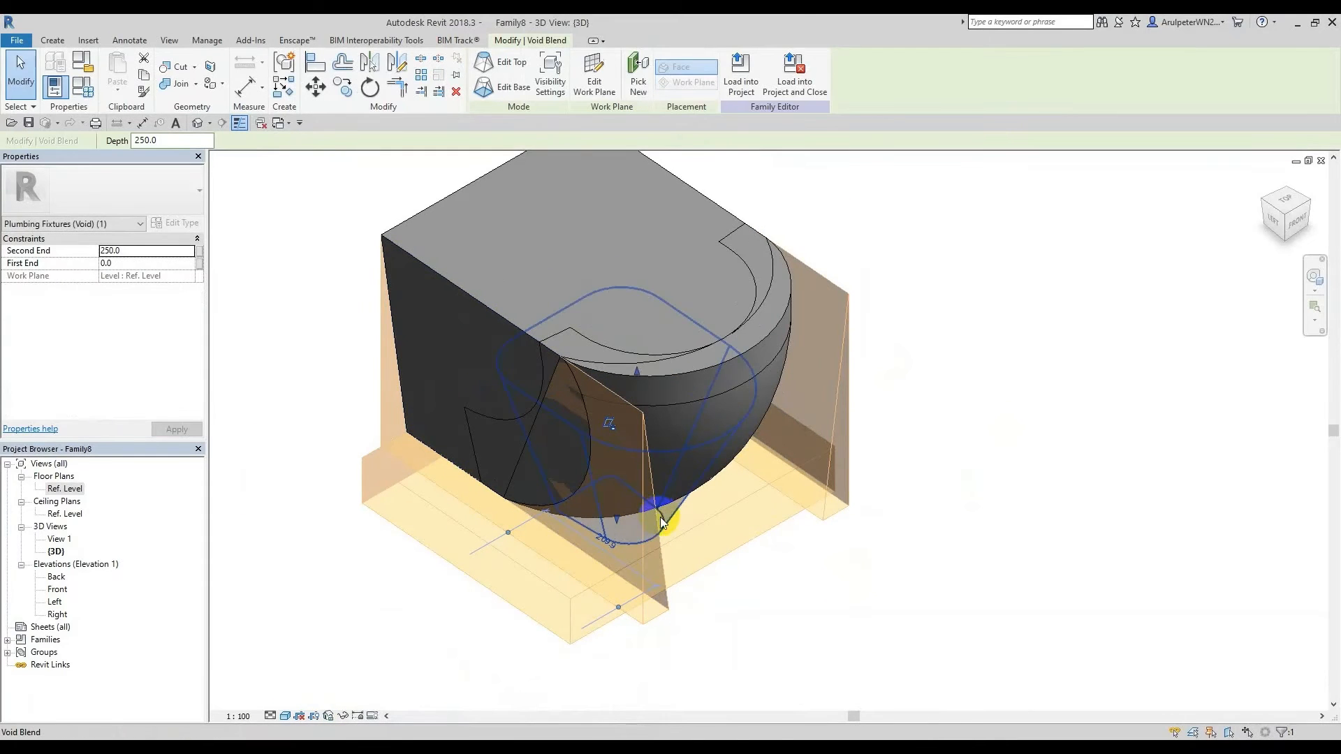
{"action": "scroll", "coordinate": [711, 374], "scroll_direction": "down", "scroll_amount": 3}
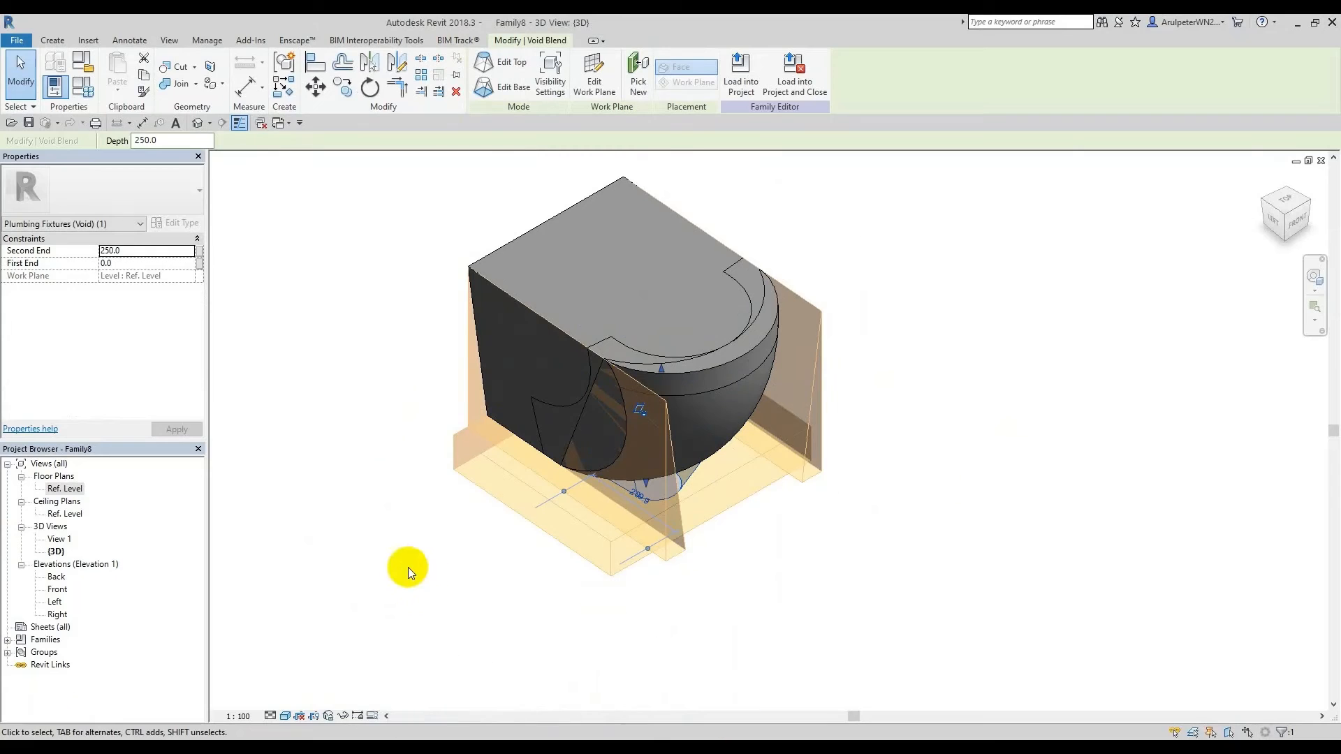
{"action": "left_click", "coordinate": [727, 550]}
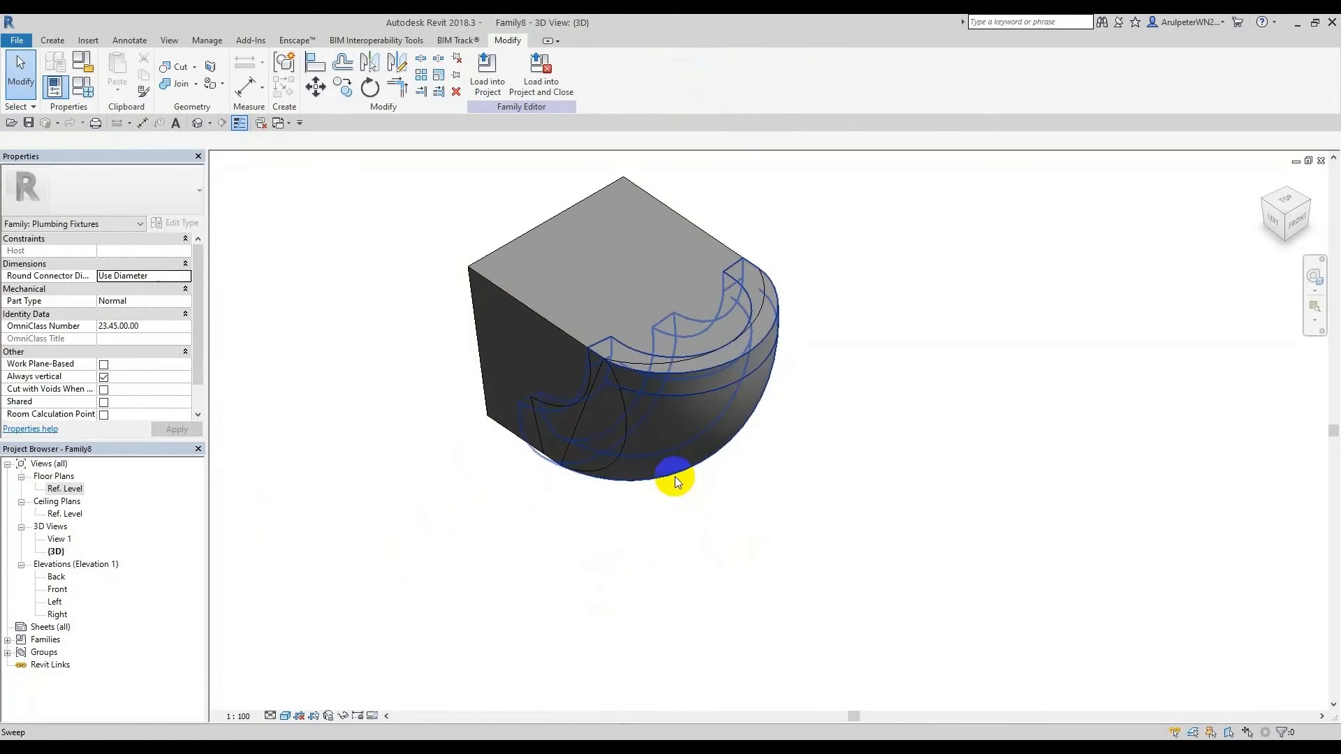
{"action": "double_click", "coordinate": [65, 489]}
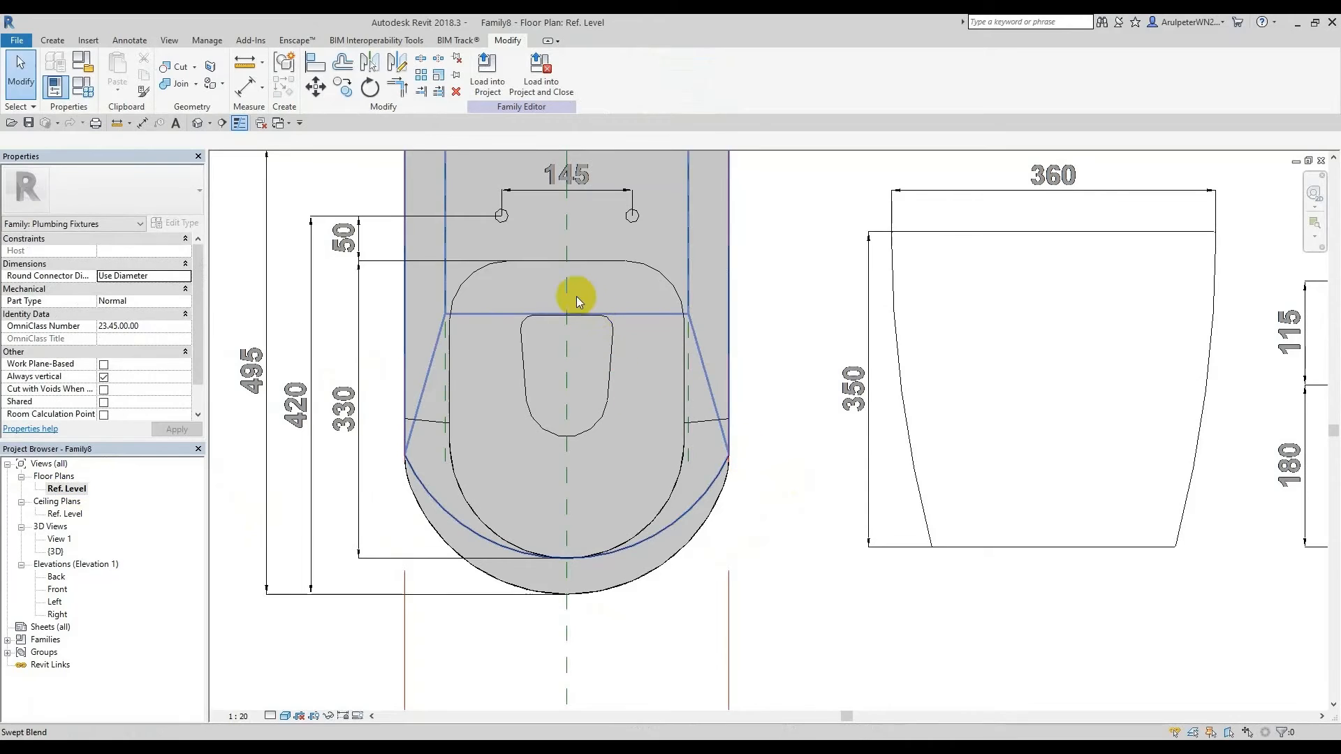
{"action": "left_click", "coordinate": [198, 123]}
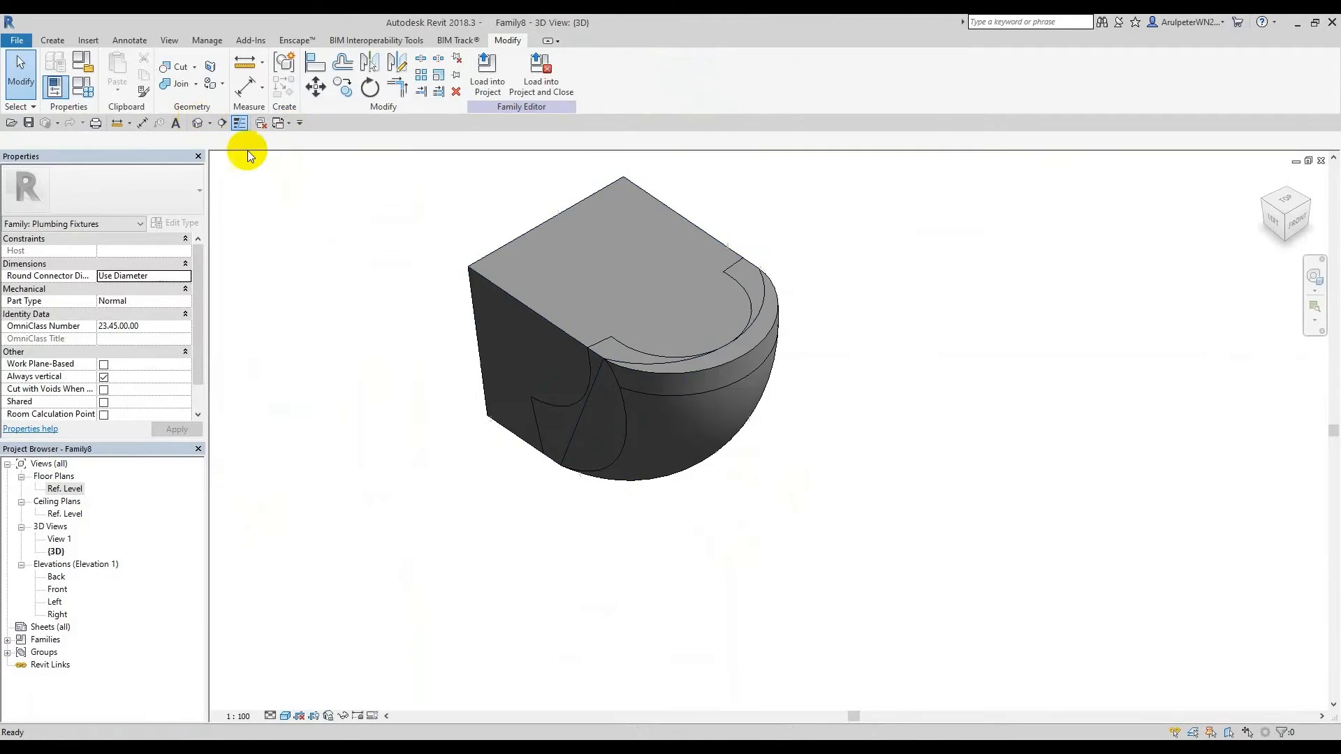
{"action": "left_click", "coordinate": [665, 322]}
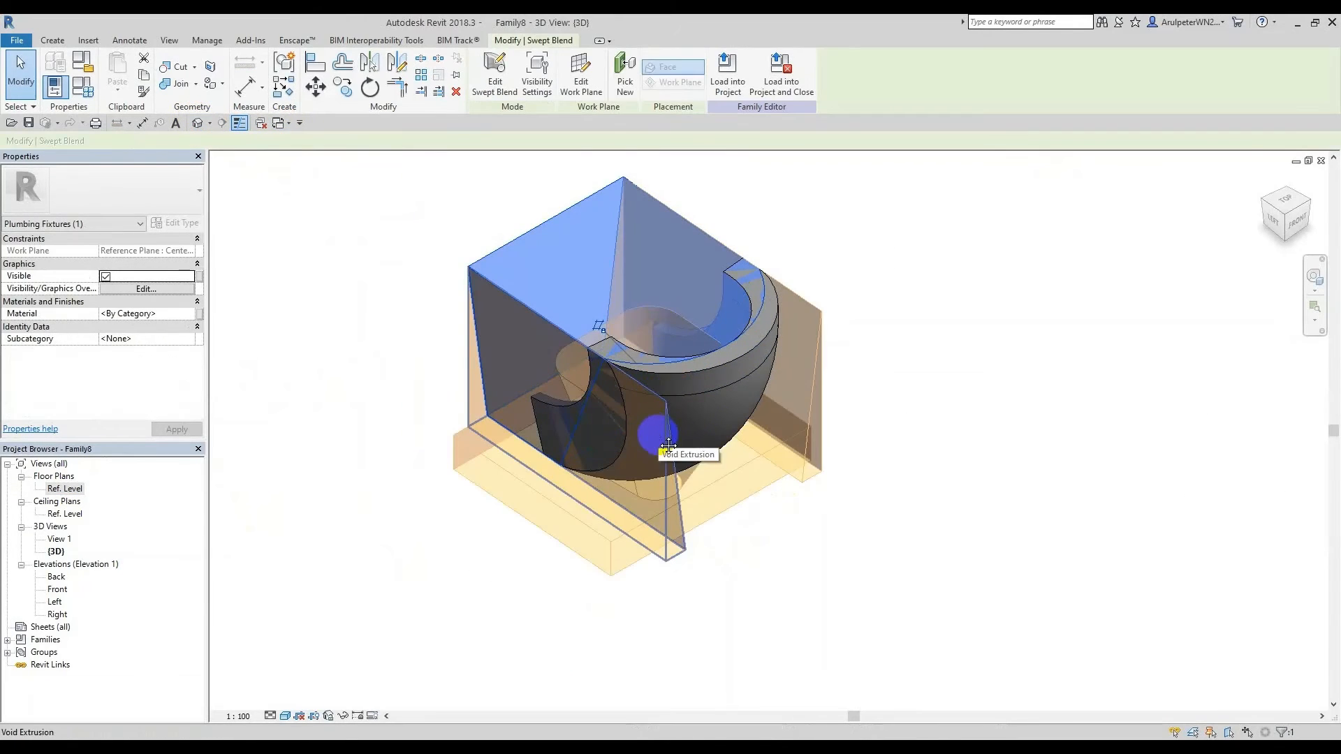
{"action": "middle_click_drag", "start_coordinate": [658, 434], "coordinate": [653, 327]}
{"action": "middle_click_drag", "start_coordinate": [671, 491], "coordinate": [596, 287], "text": "shift"}
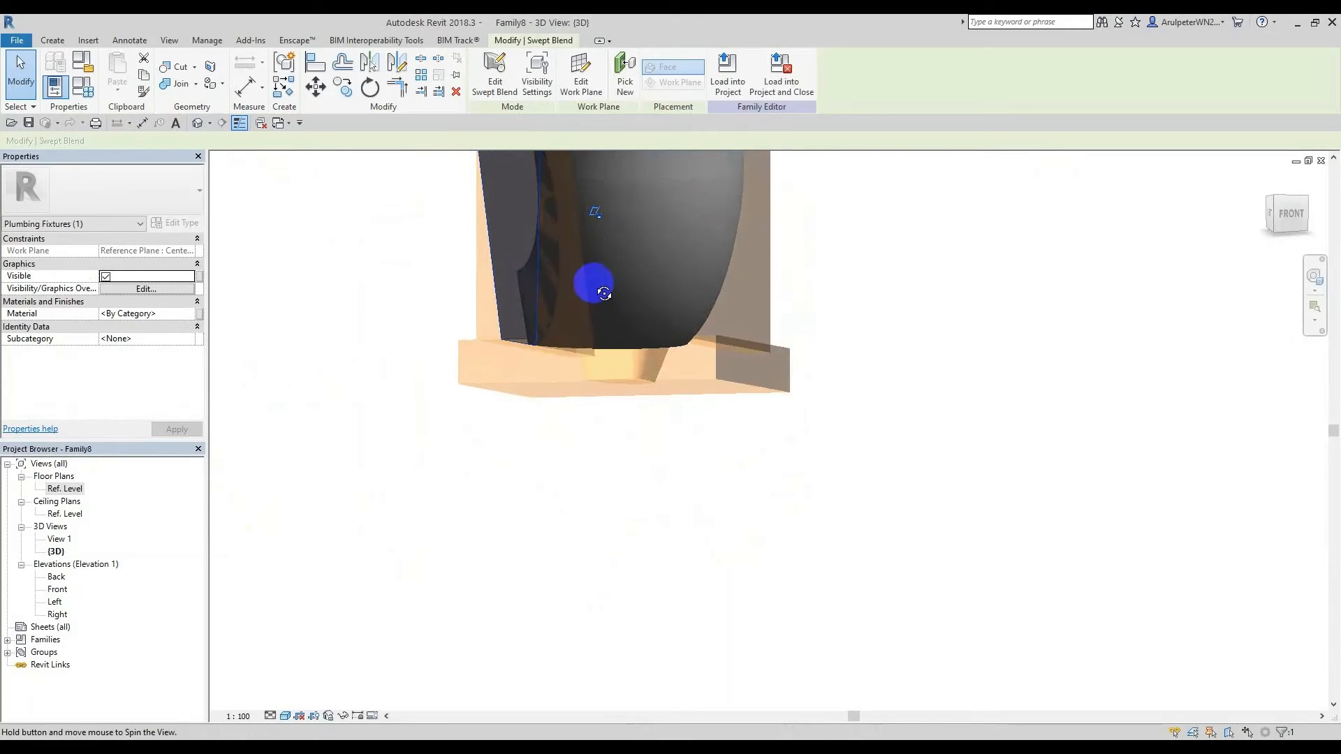
{"action": "scroll", "coordinate": [646, 346], "scroll_direction": "up", "scroll_amount": 3}
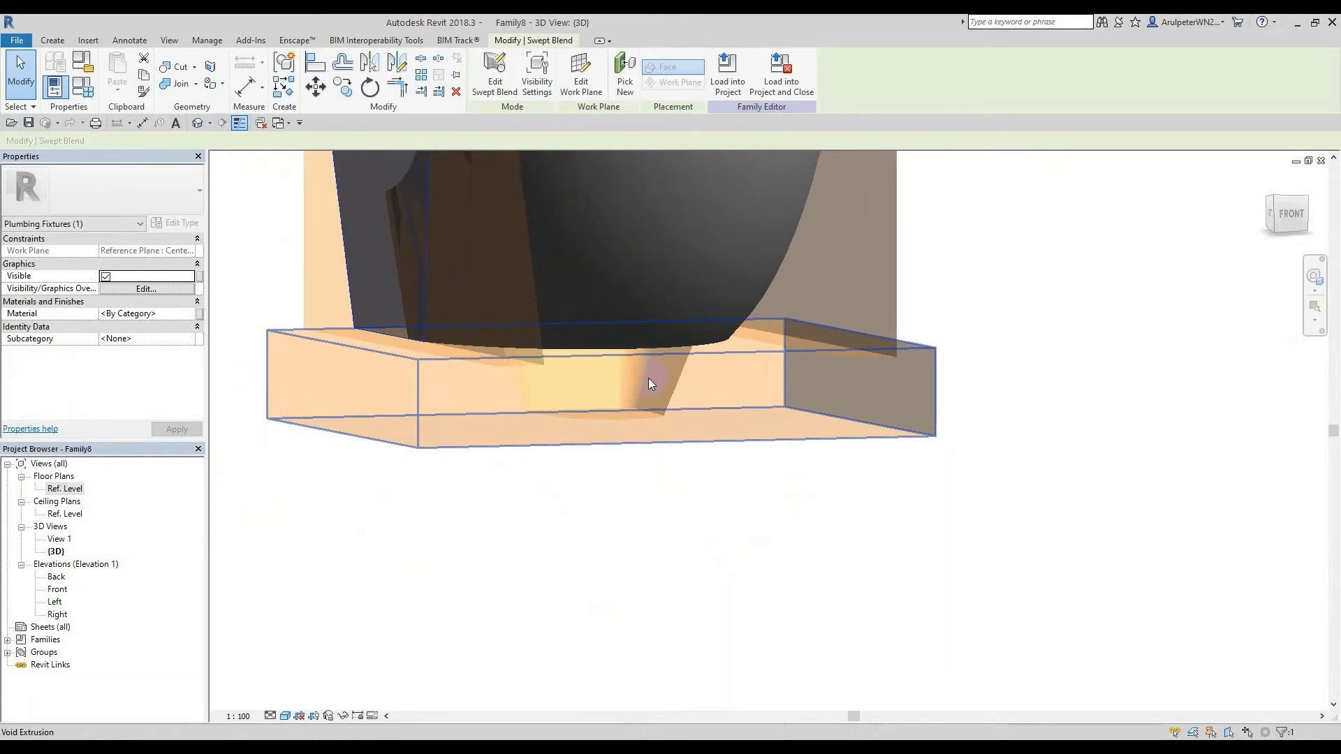
{"action": "left_click", "coordinate": [635, 416]}
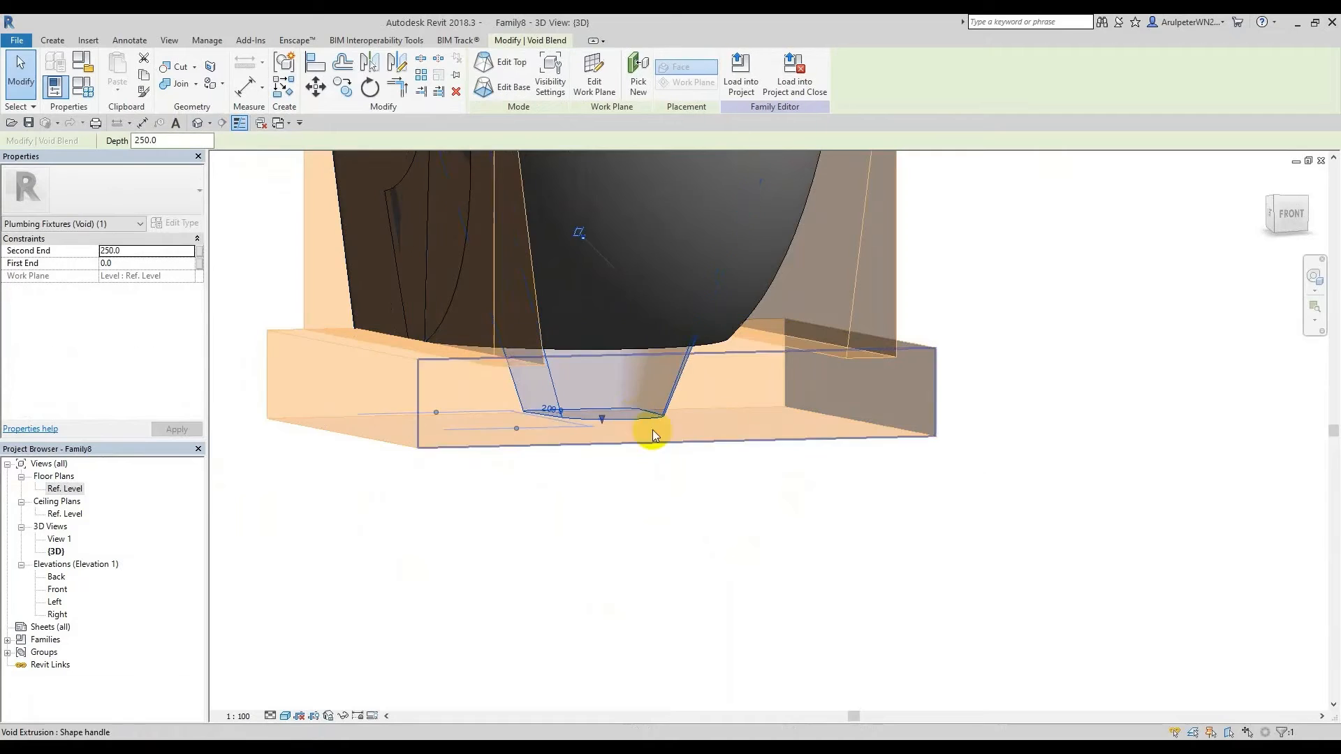
{"action": "scroll", "coordinate": [713, 454], "scroll_direction": "down", "scroll_amount": 4}
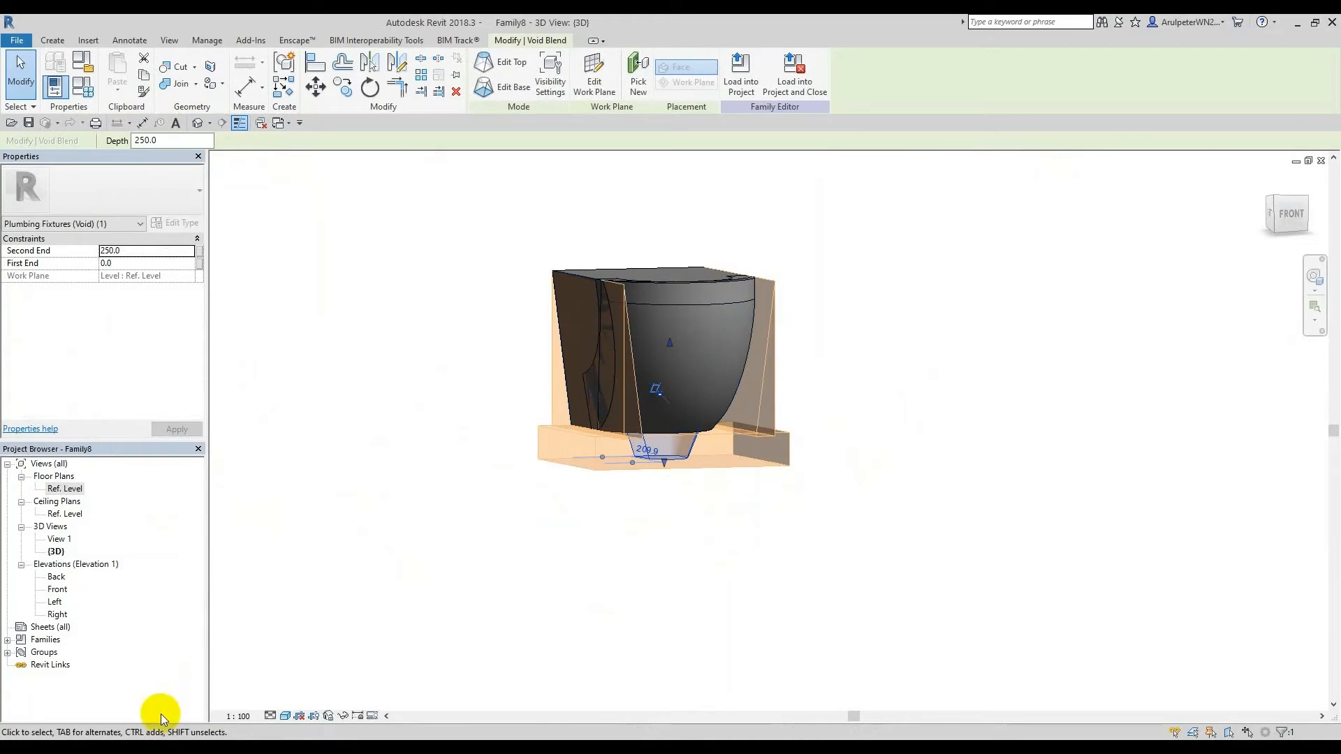
Step: In the Left elevation, stretch the void blend's ends so it runs from 200 to 410 above Ref. Level
{"action": "double_click", "coordinate": [55, 601]}
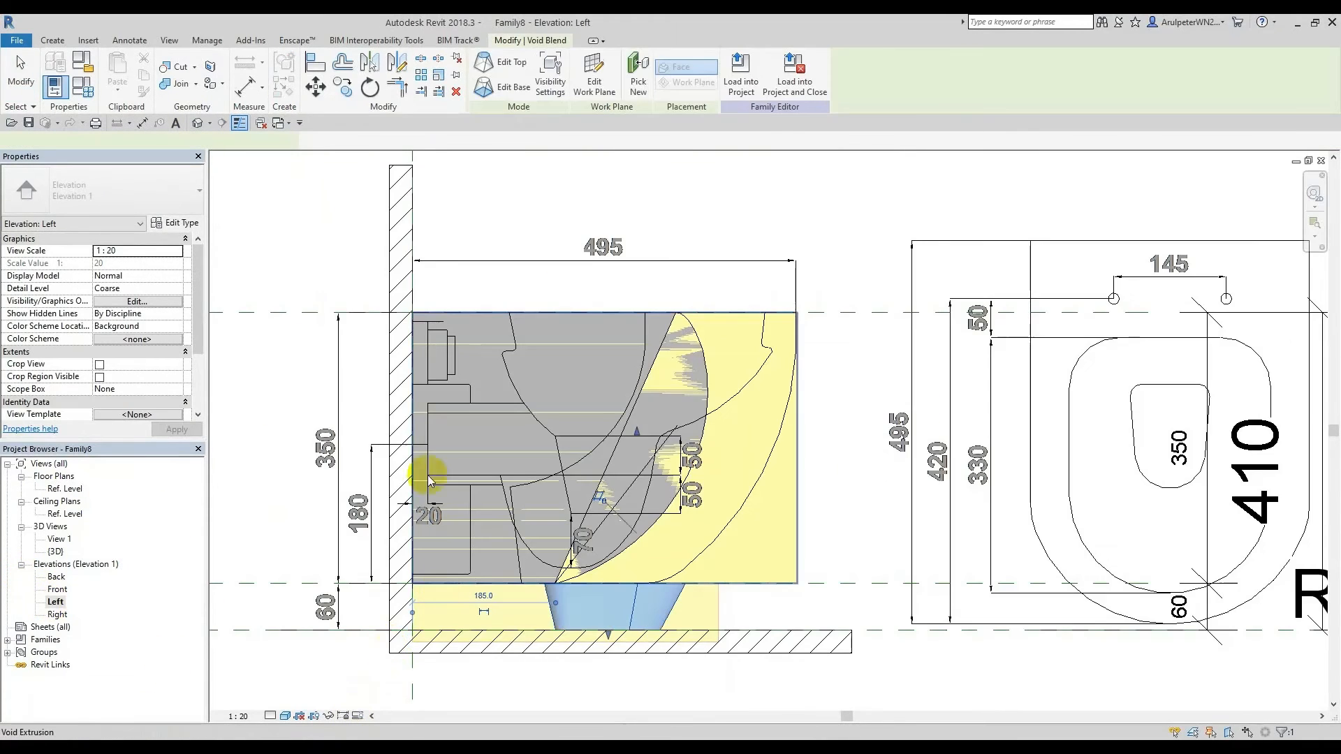
{"action": "scroll", "coordinate": [807, 510], "scroll_direction": "up", "scroll_amount": 1}
{"action": "left_click_drag", "start_coordinate": [610, 418], "coordinate": [625, 284]}
{"action": "left_click_drag", "start_coordinate": [577, 655], "coordinate": [551, 463]}
{"action": "scroll", "coordinate": [550, 463], "scroll_direction": "down", "scroll_amount": 2}
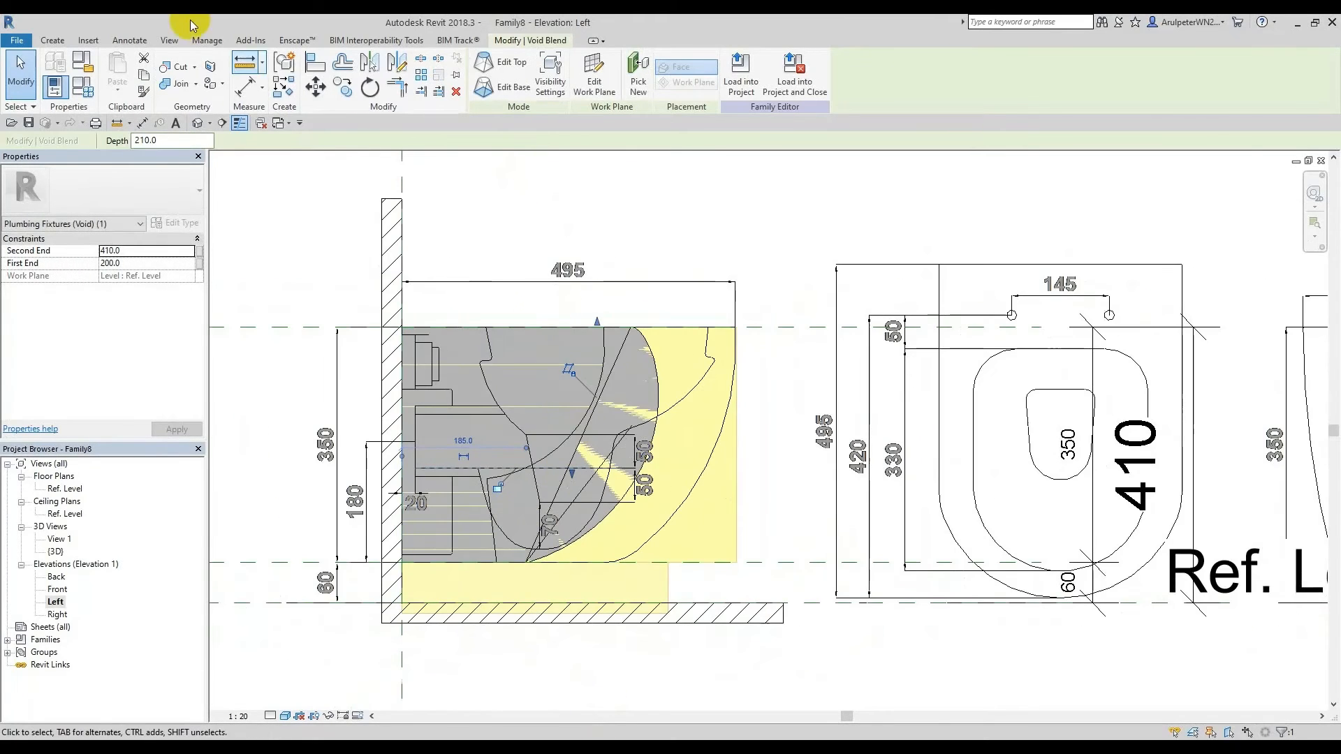
Step: Examine the hollowed basin and the toilet body from several angles in the 3D view
{"action": "left_click", "coordinate": [198, 122]}
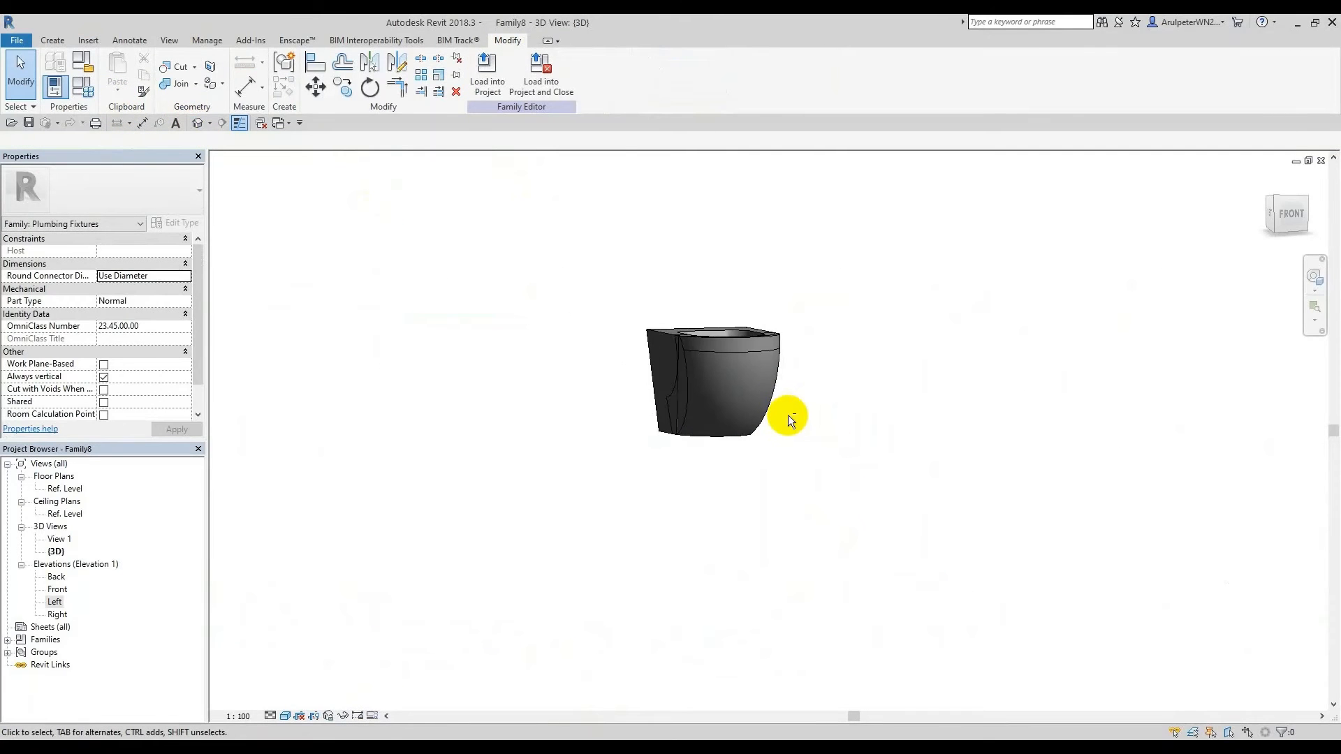
{"action": "middle_click_drag", "start_coordinate": [788, 415], "coordinate": [794, 500], "text": "shift"}
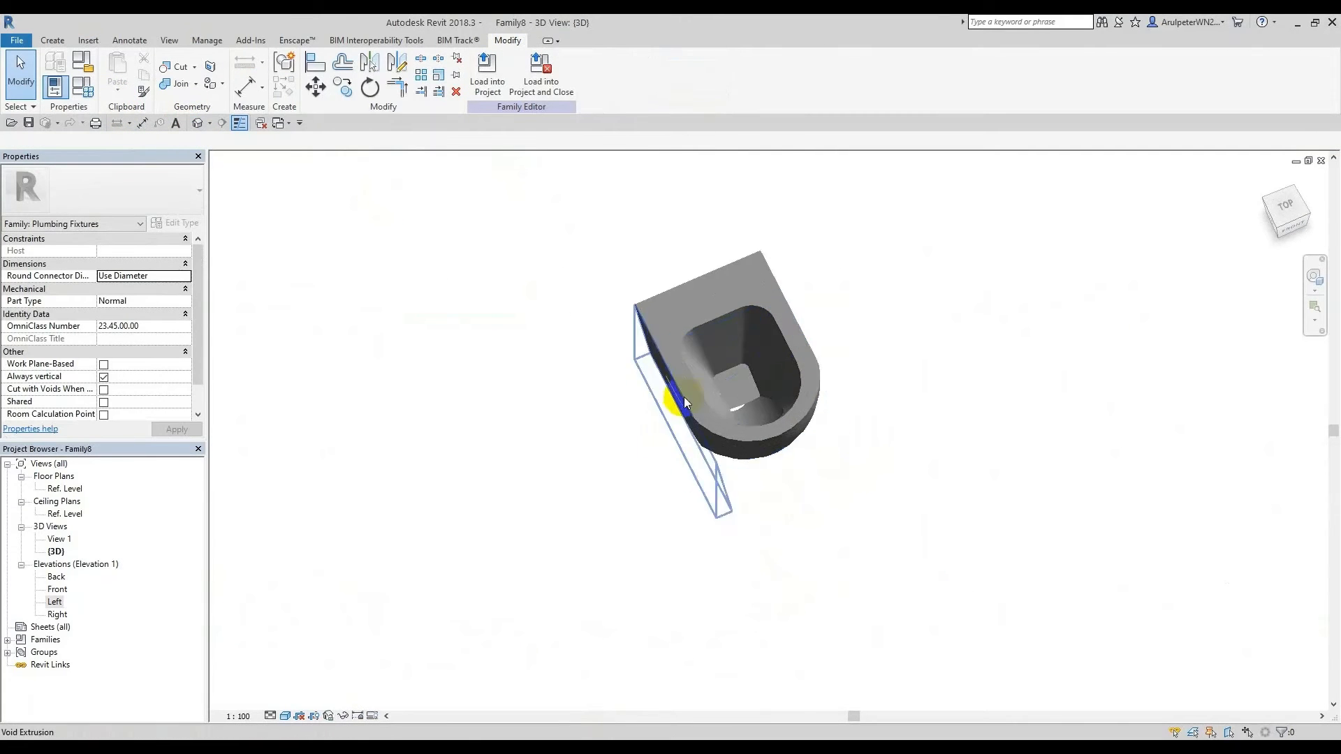
{"action": "middle_click_drag", "start_coordinate": [684, 397], "coordinate": [755, 376], "text": "shift"}
{"action": "left_click", "coordinate": [756, 376]}
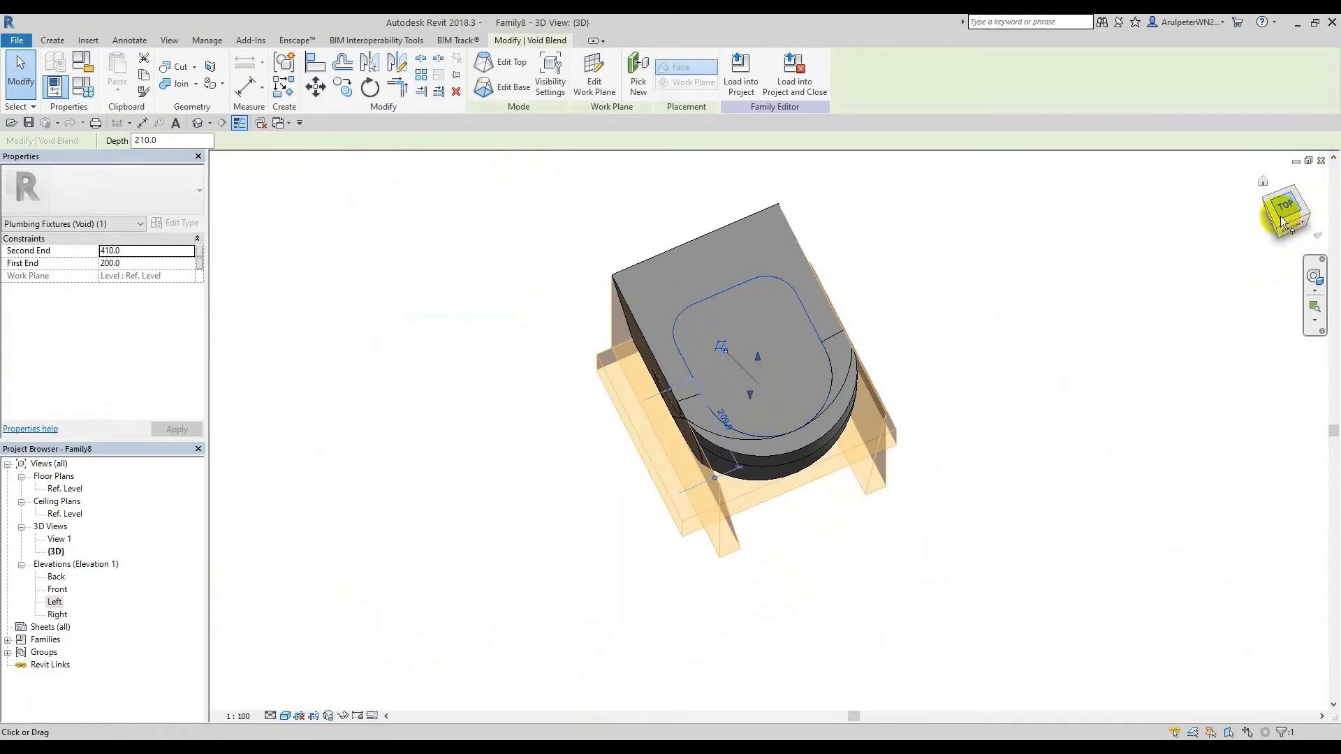
{"action": "middle_click_drag", "start_coordinate": [901, 412], "coordinate": [1024, 303], "text": "shift"}
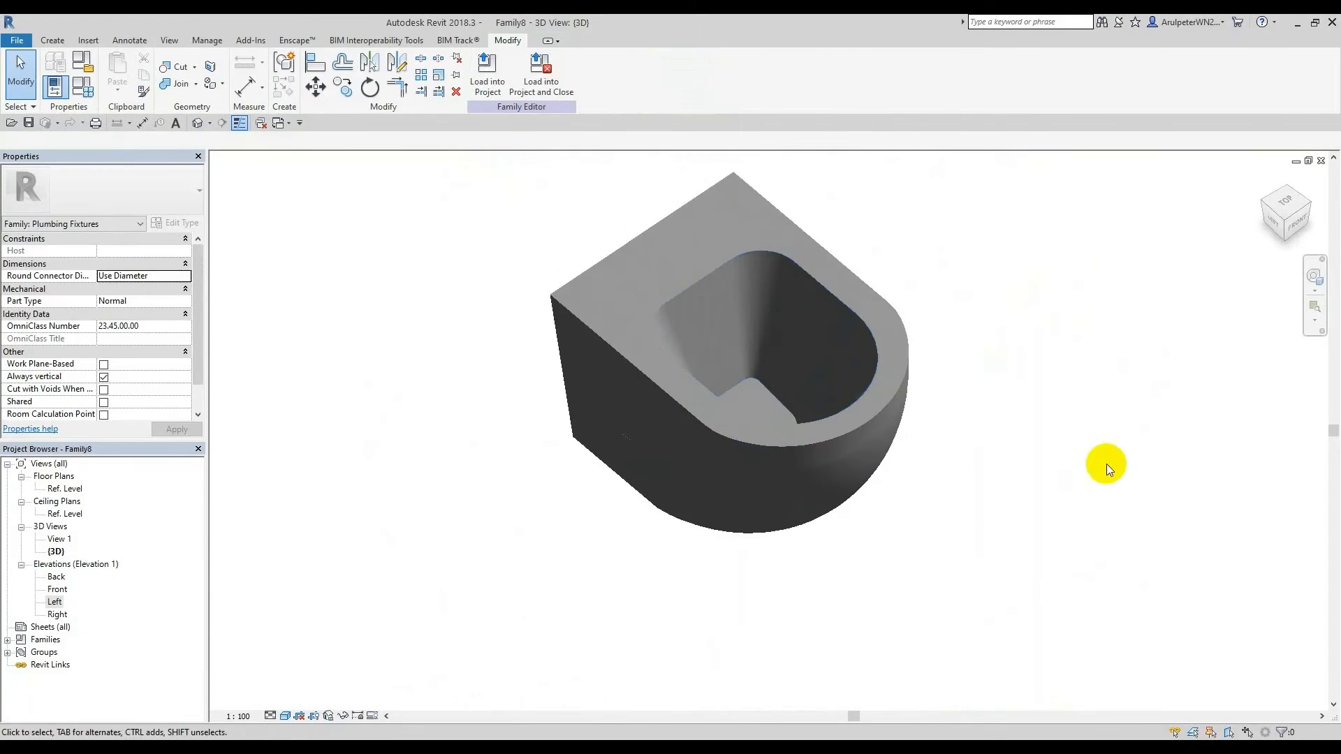
{"action": "middle_click_drag", "start_coordinate": [1106, 464], "coordinate": [435, 388], "text": "shift"}
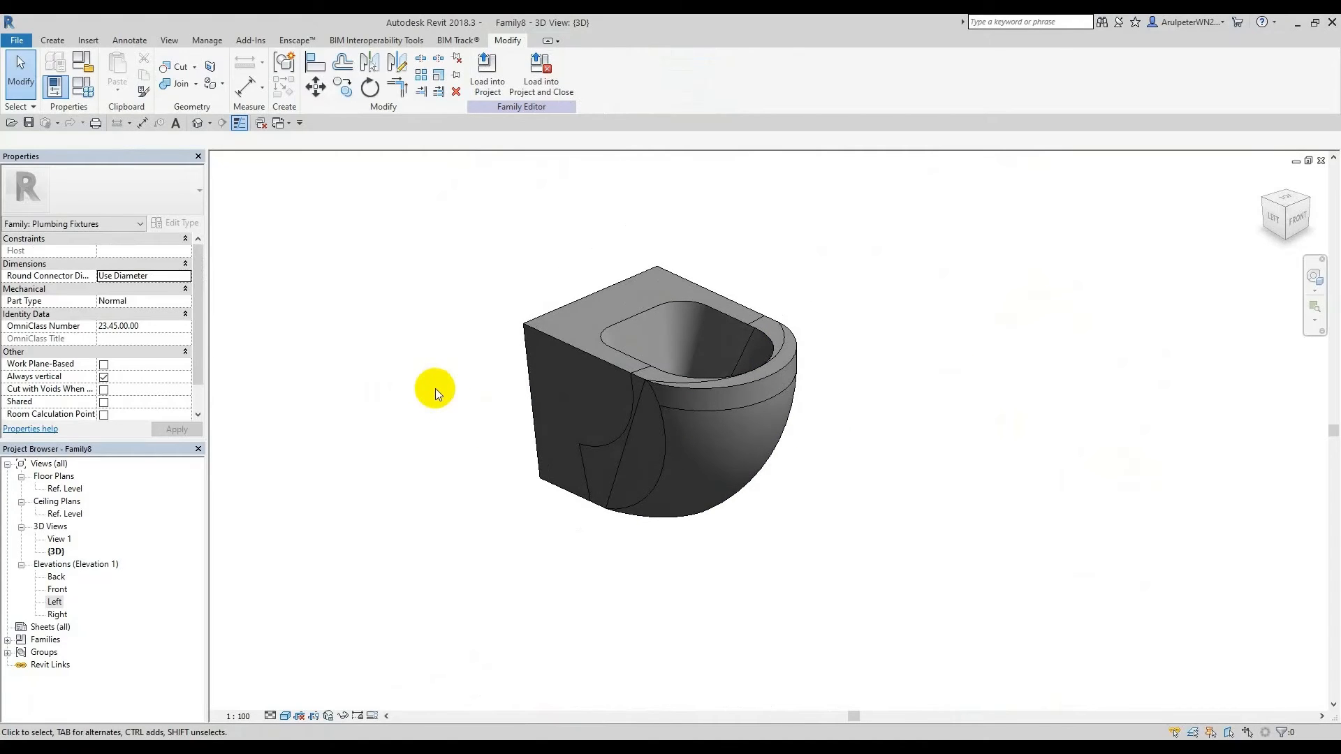
{"action": "middle_click_drag", "start_coordinate": [434, 388], "coordinate": [454, 328], "text": "shift"}
Step: Select only the toilet's solid forms, excluding the voids, and associate their Material with a new Seat Material type parameter
{"action": "left_click_drag", "start_coordinate": [396, 225], "coordinate": [805, 556]}
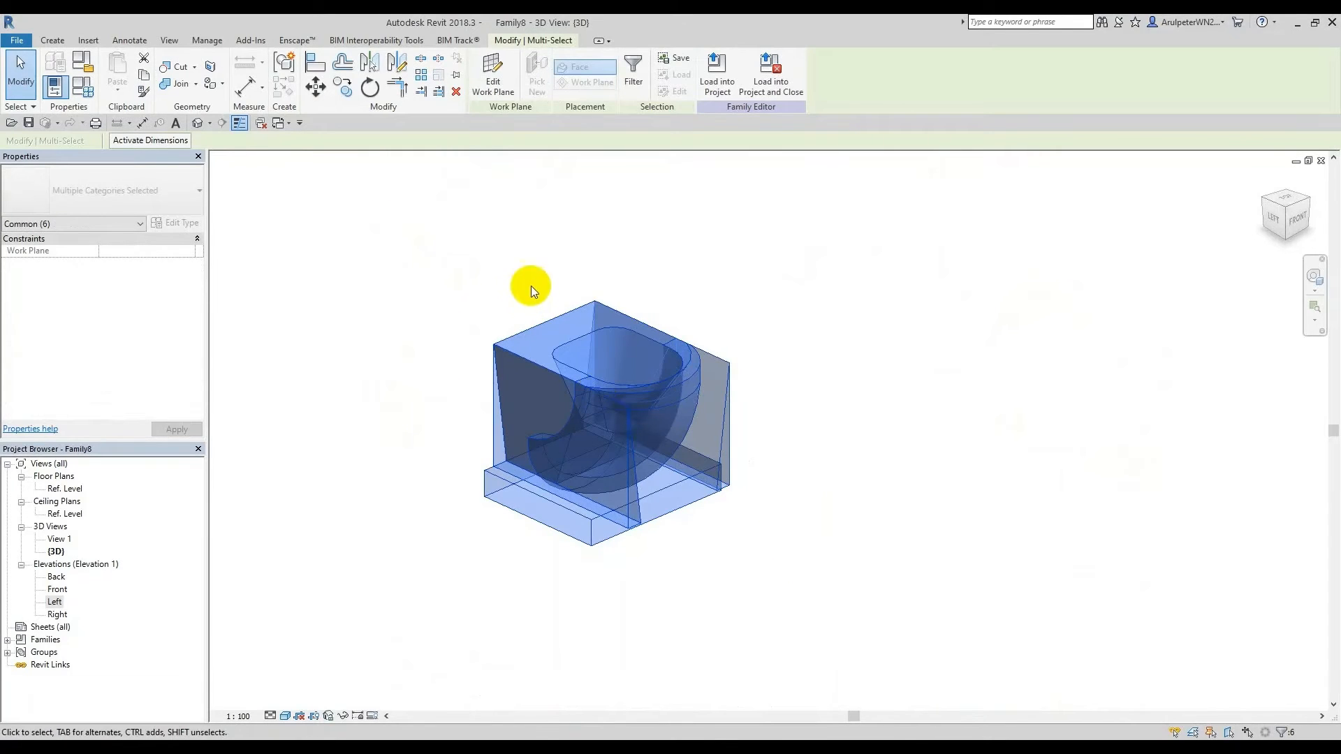
{"action": "left_click", "coordinate": [632, 70]}
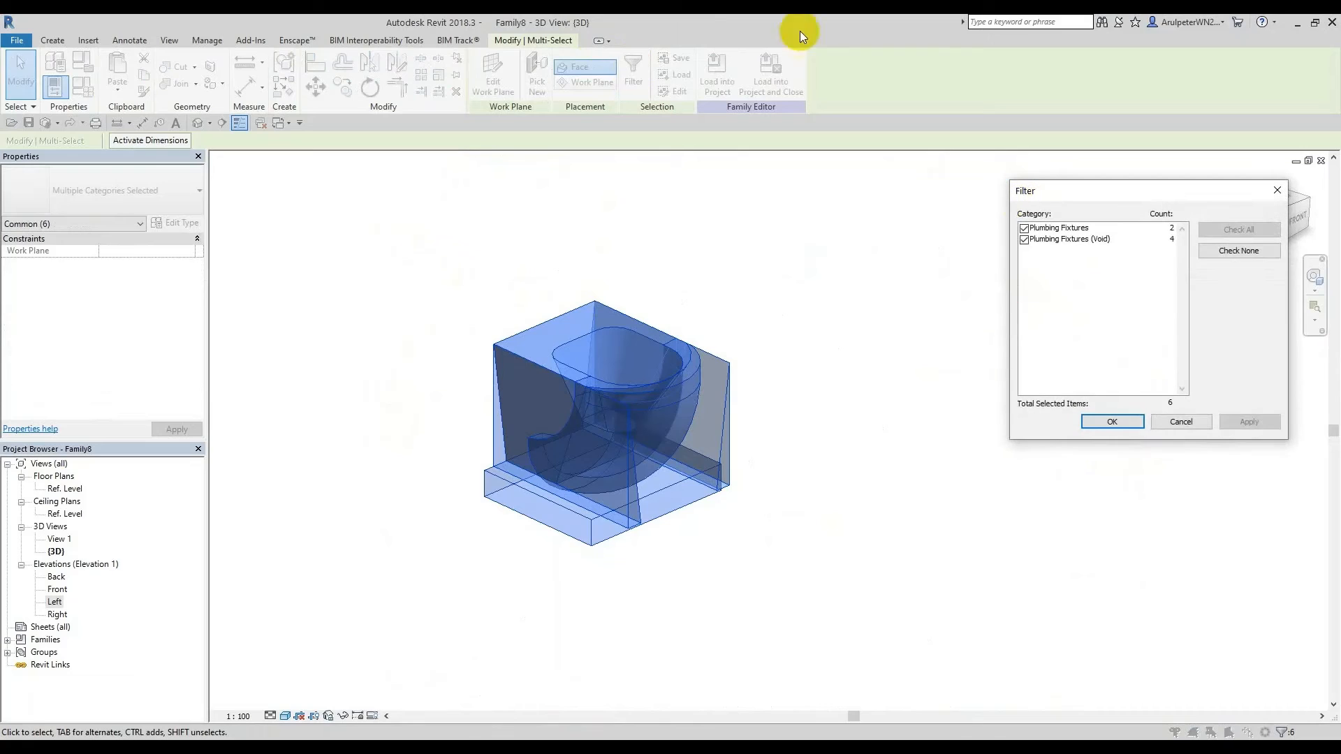
{"action": "left_click", "coordinate": [1024, 240]}
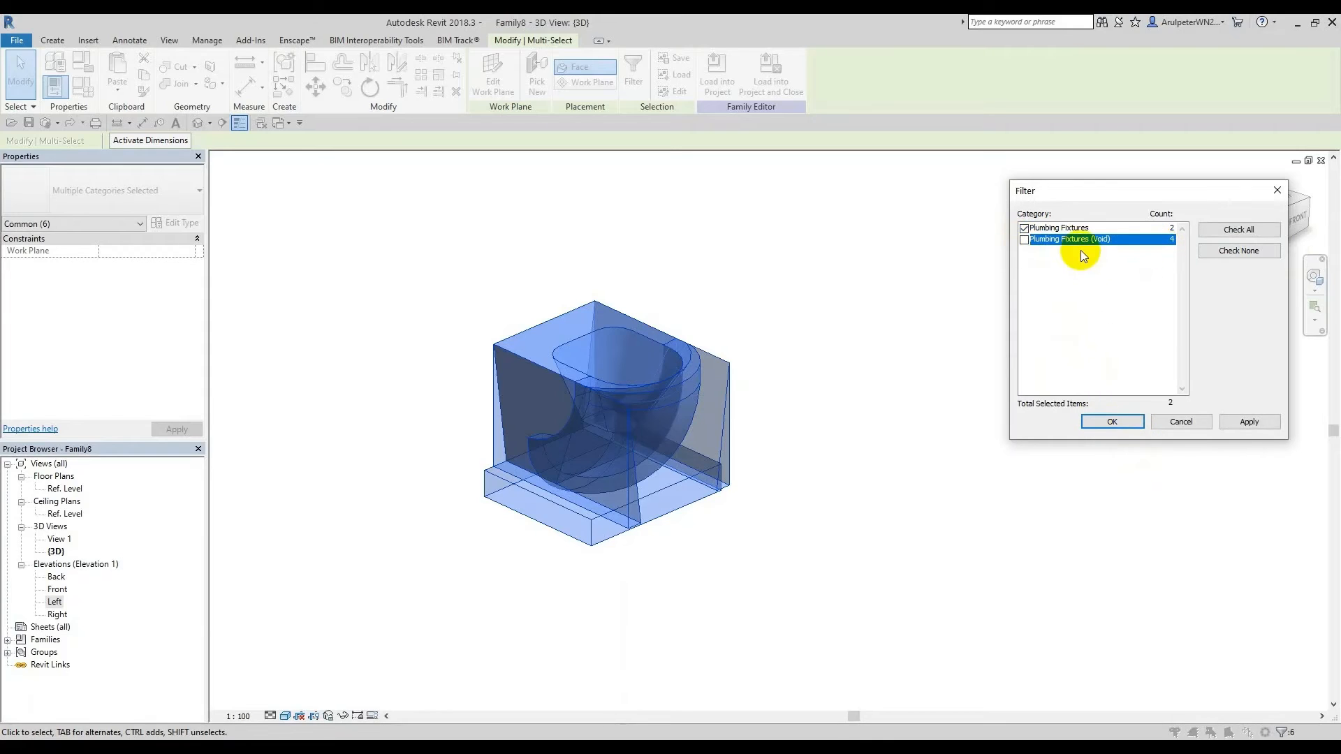
{"action": "left_click", "coordinate": [1109, 422]}
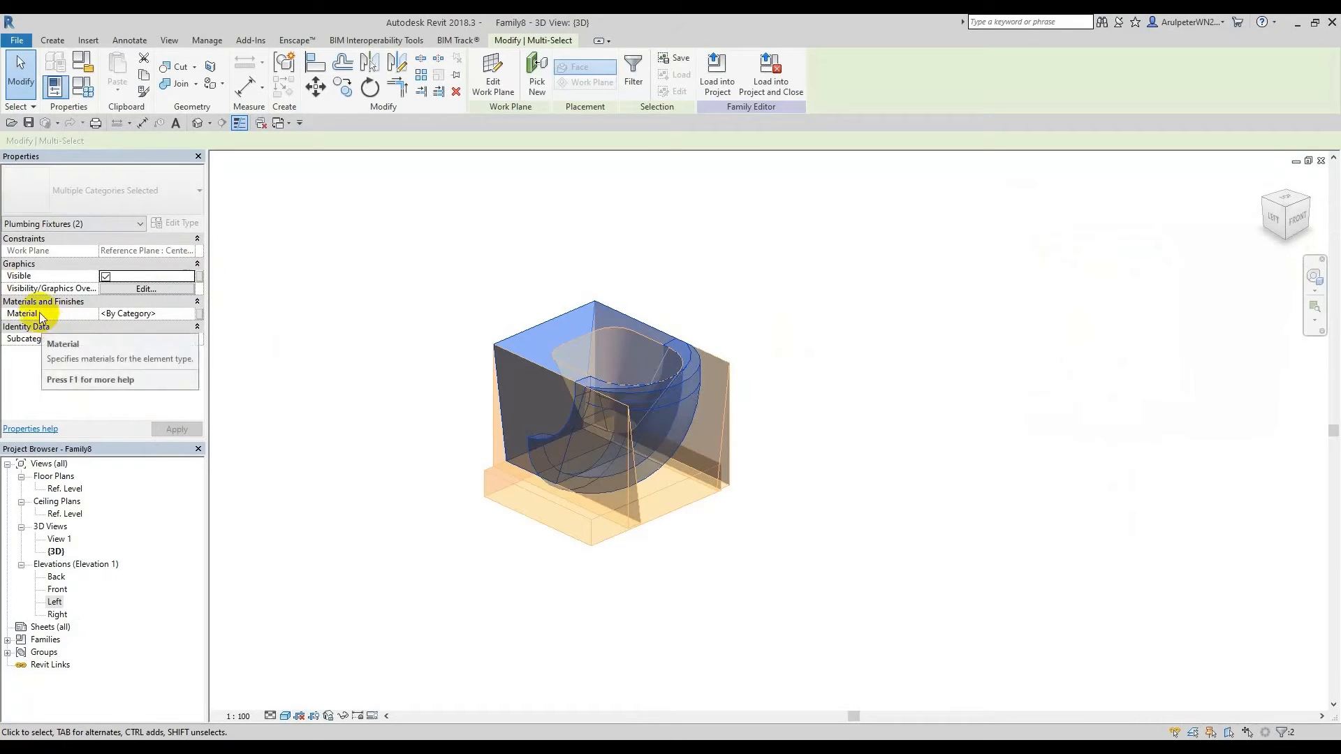
{"action": "left_click", "coordinate": [200, 320]}
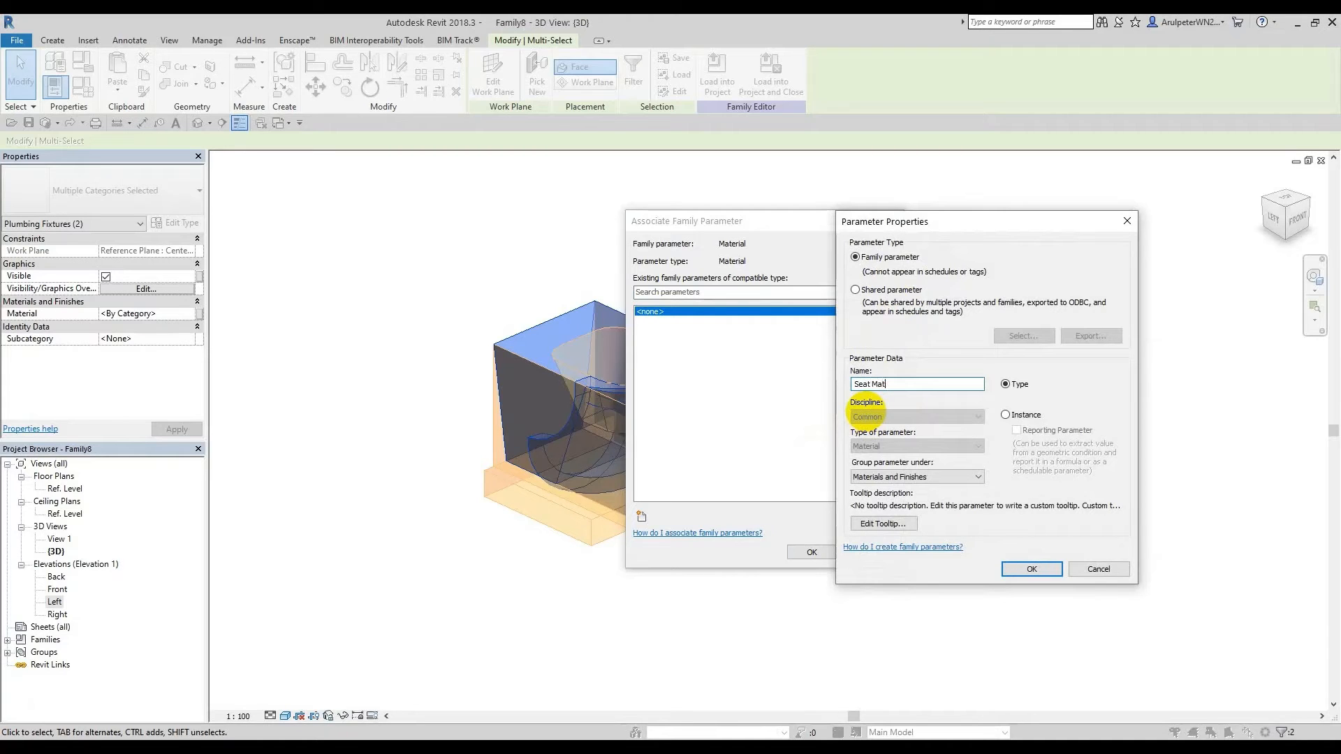
{"action": "key", "text": "Return"}
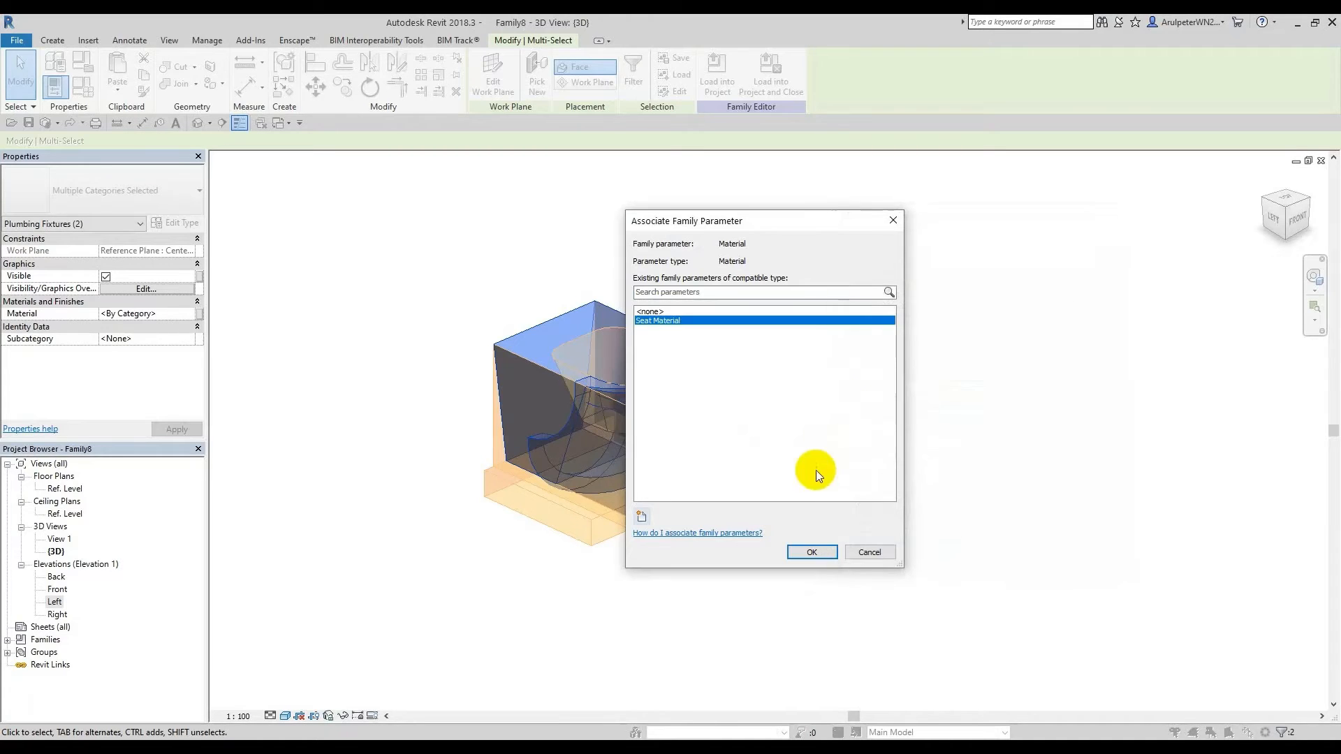
{"action": "left_click", "coordinate": [812, 552]}
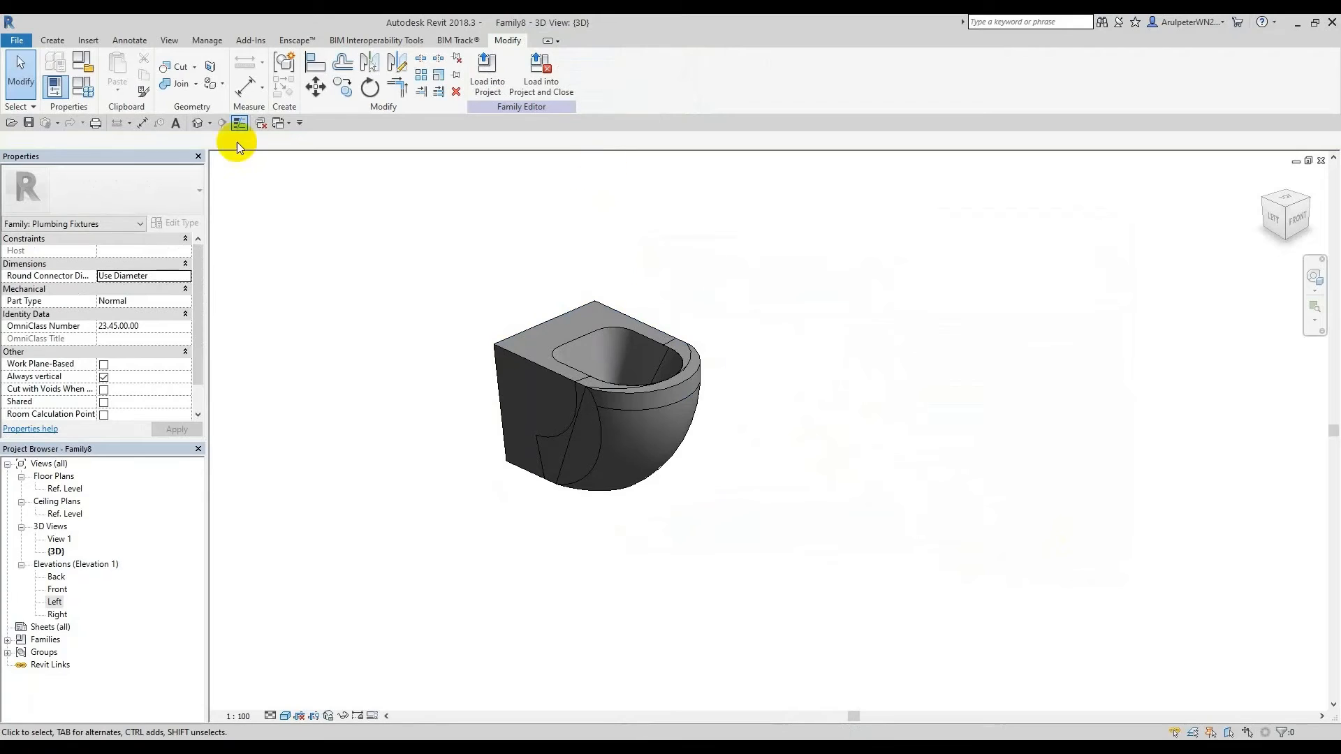
Step: Open the Seat Material value in Family Types for editing and create a new material named Pan Finish
{"action": "left_click", "coordinate": [89, 95]}
{"action": "left_click_drag", "start_coordinate": [427, 129], "coordinate": [1098, 124]}
{"action": "left_click", "coordinate": [1067, 227]}
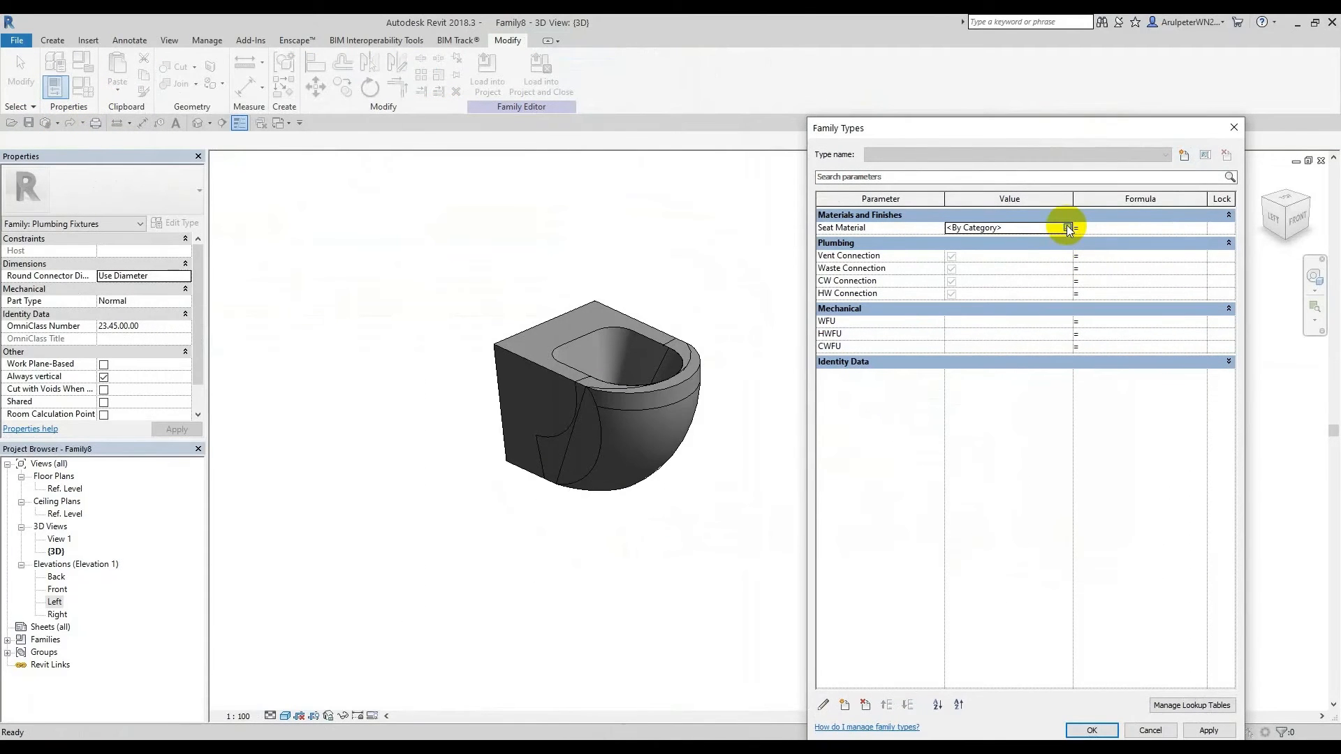
{"action": "left_click", "coordinate": [137, 141]}
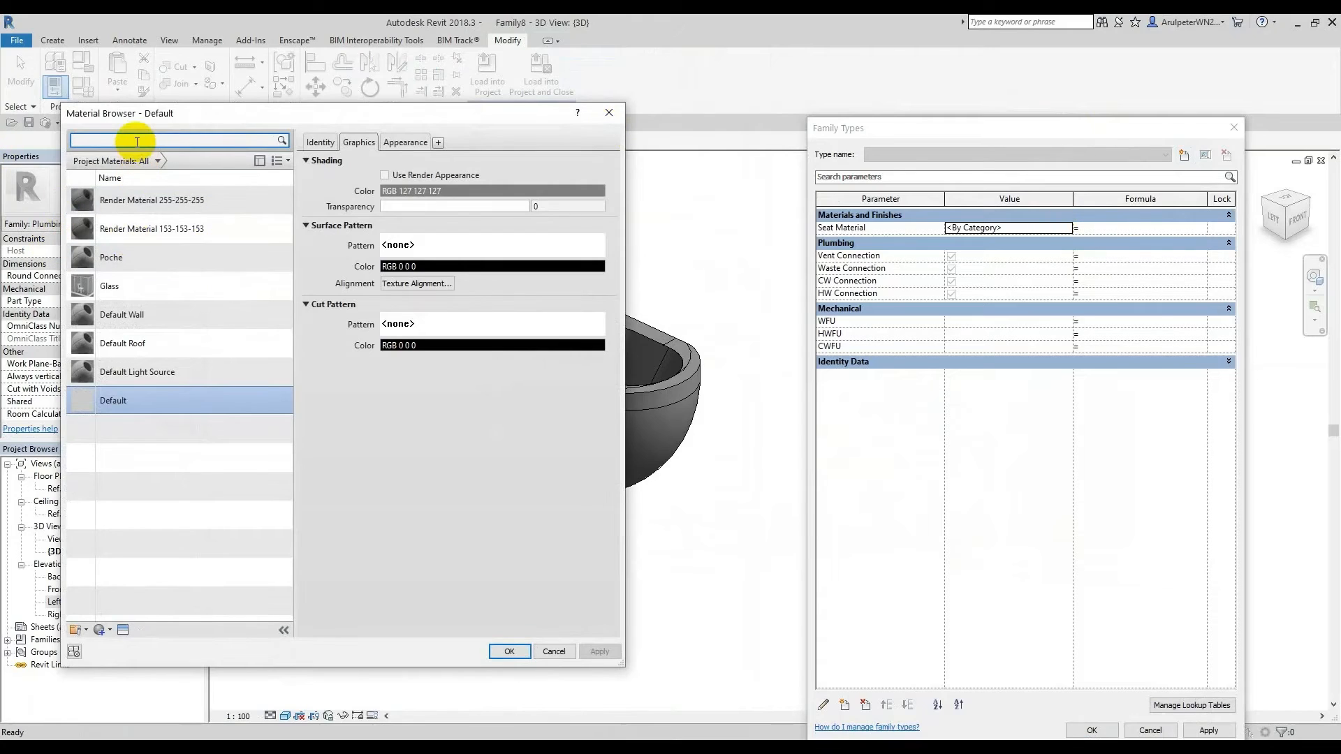
{"action": "left_click", "coordinate": [98, 630]}
{"action": "left_click", "coordinate": [122, 641]}
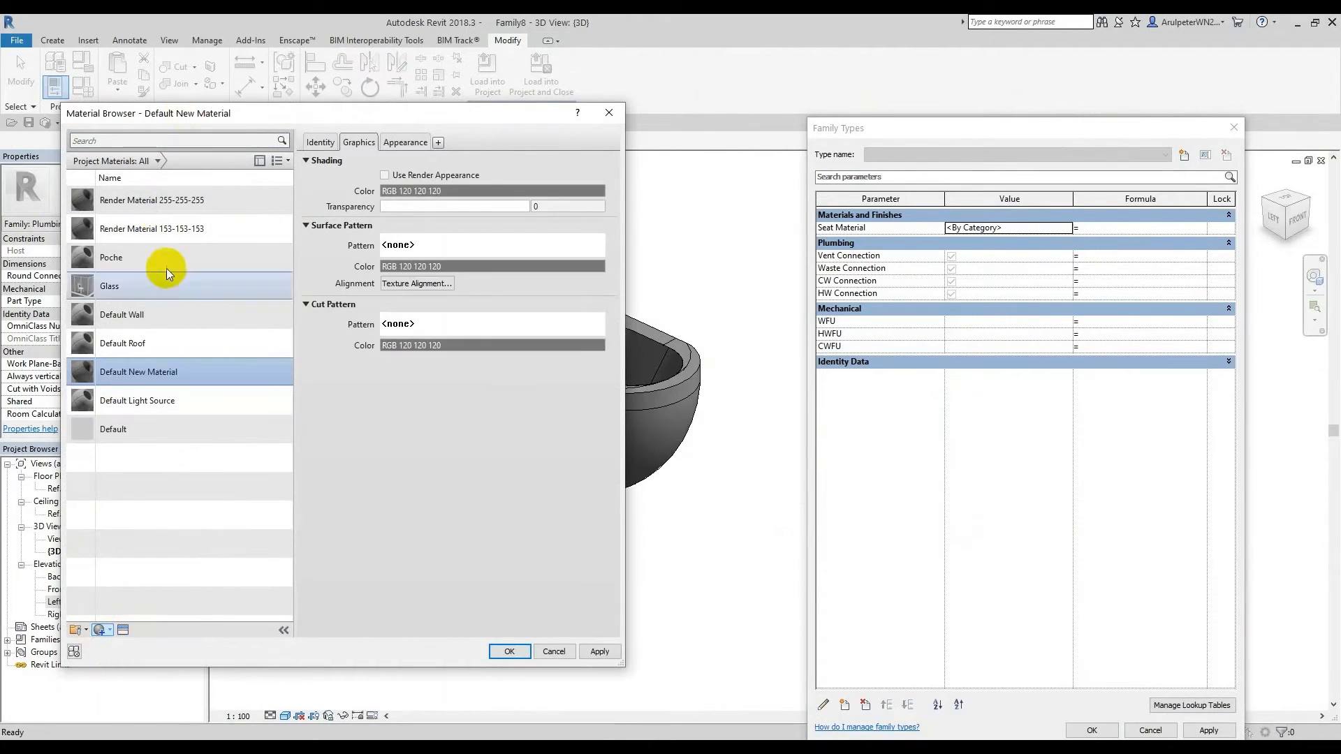
{"action": "right_click", "coordinate": [170, 379]}
{"action": "left_click", "coordinate": [211, 412]}
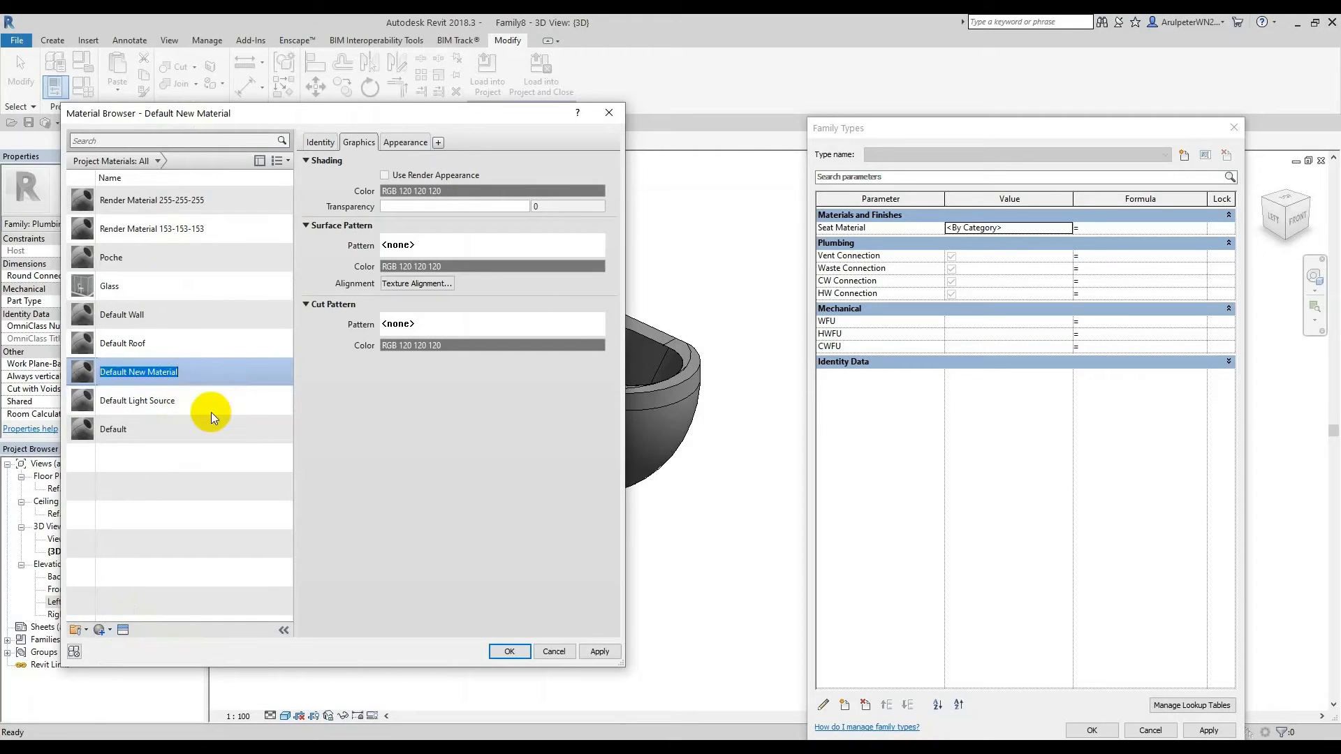
{"action": "type", "text": "Pan Finish"}
{"action": "key", "text": "Return"}
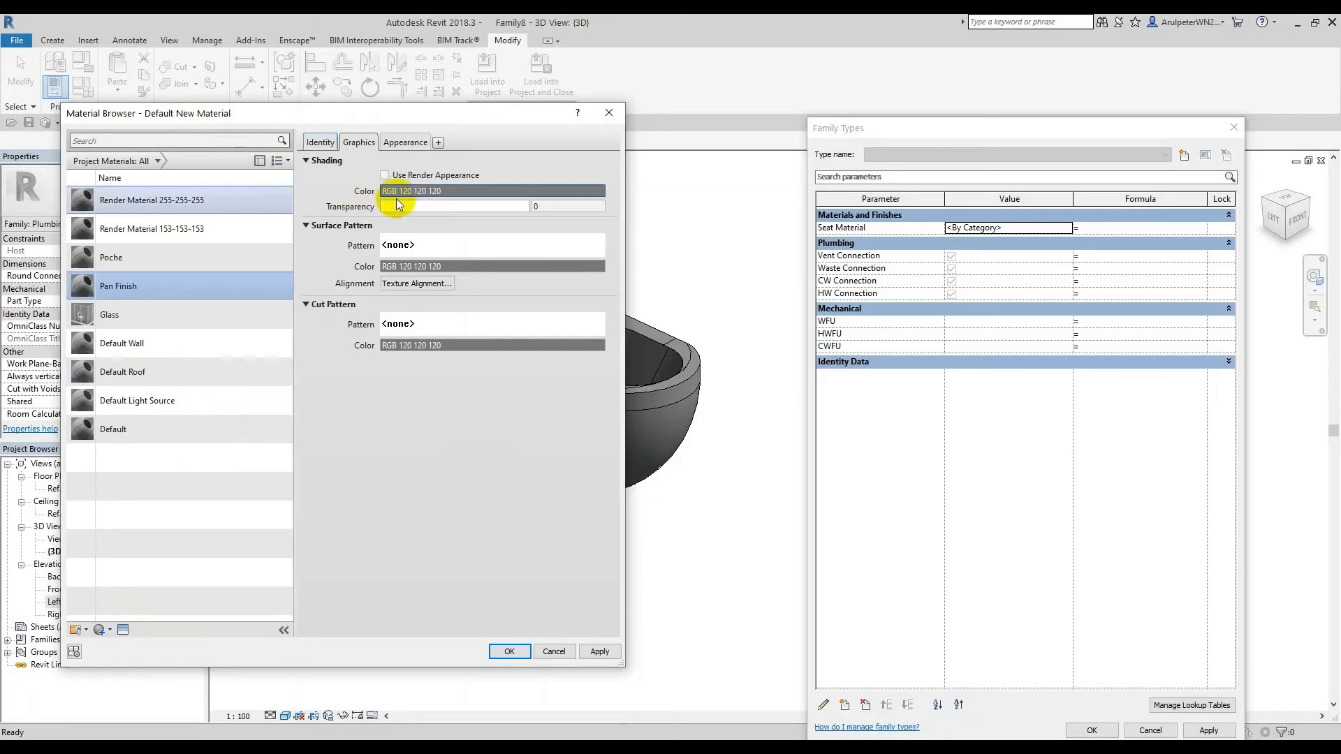
Step: Enable Use Render Appearance for Pan Finish and set its generic appearance color to white, RGB 255 255 255
{"action": "left_click", "coordinate": [385, 175]}
{"action": "left_click", "coordinate": [404, 142]}
{"action": "left_click", "coordinate": [433, 294]}
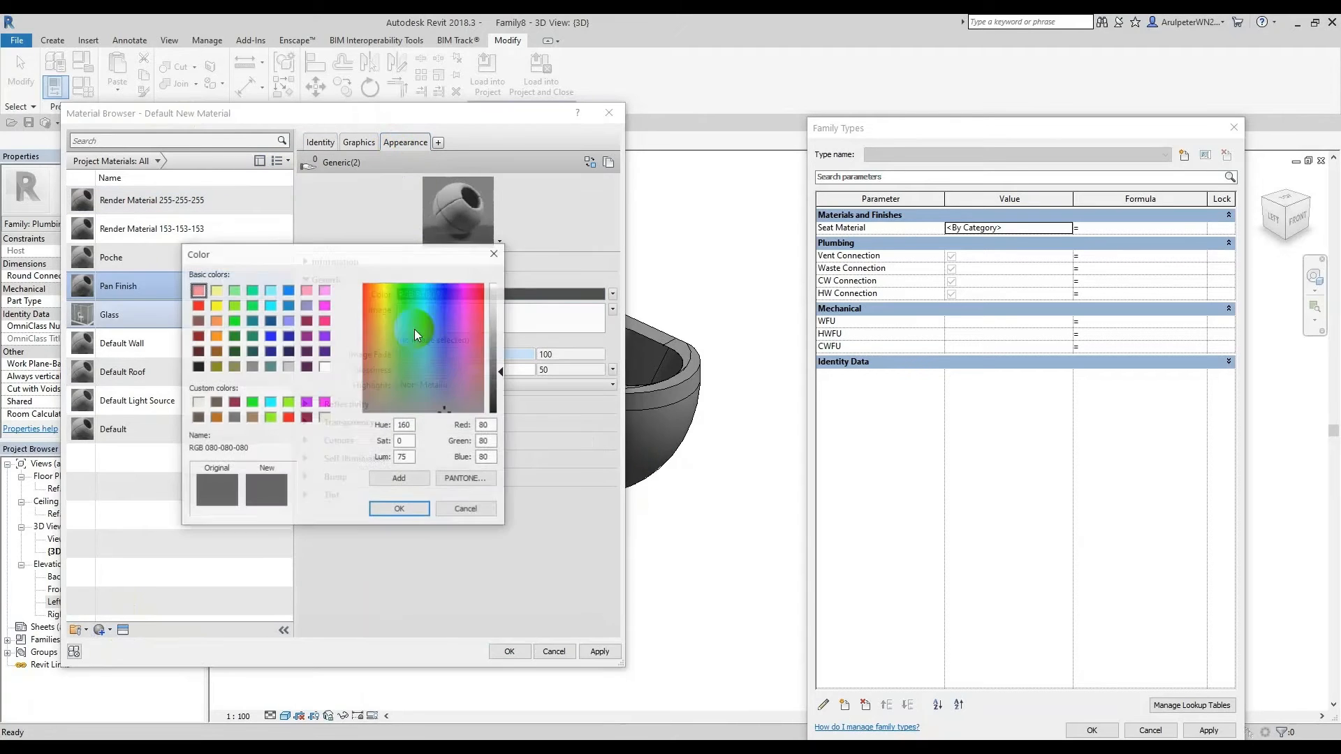
{"action": "left_click", "coordinate": [322, 368]}
{"action": "left_click", "coordinate": [416, 512]}
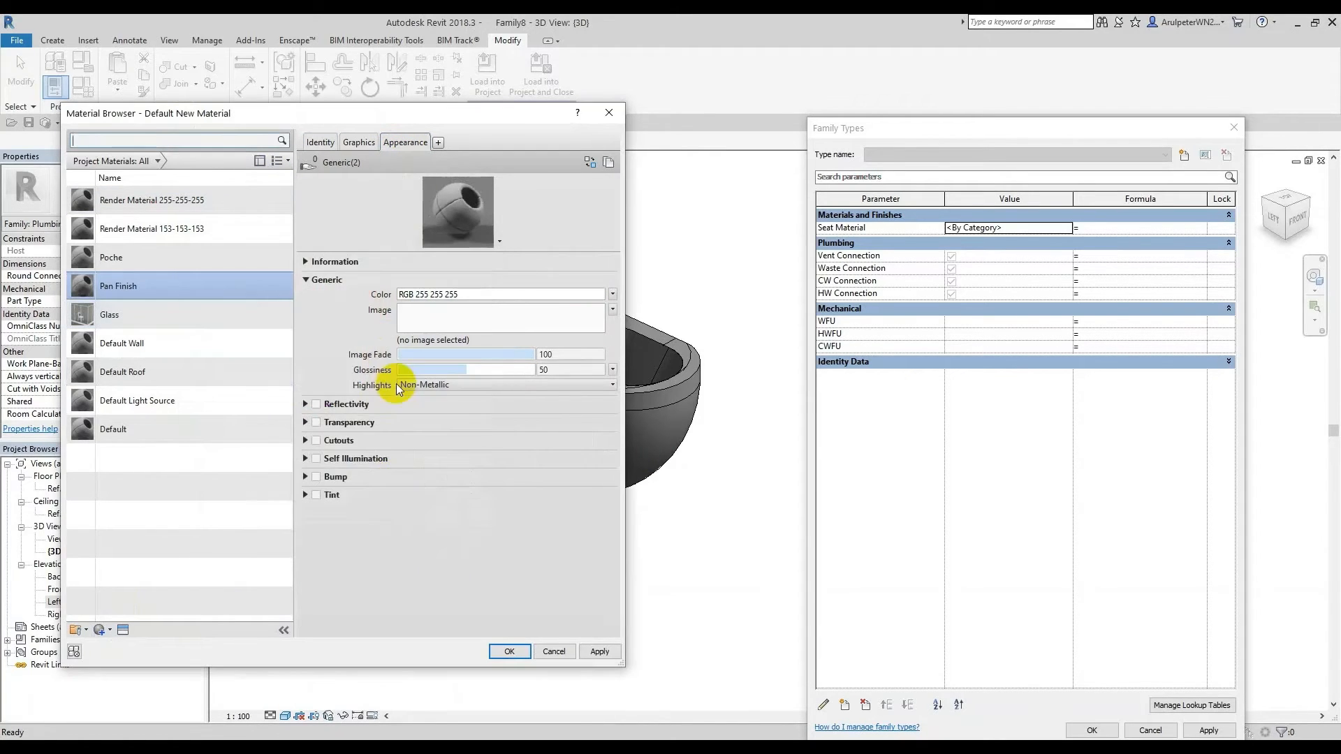
Step: Enable Reflectivity and Tint in the Pan Finish appearance
{"action": "left_click", "coordinate": [317, 405]}
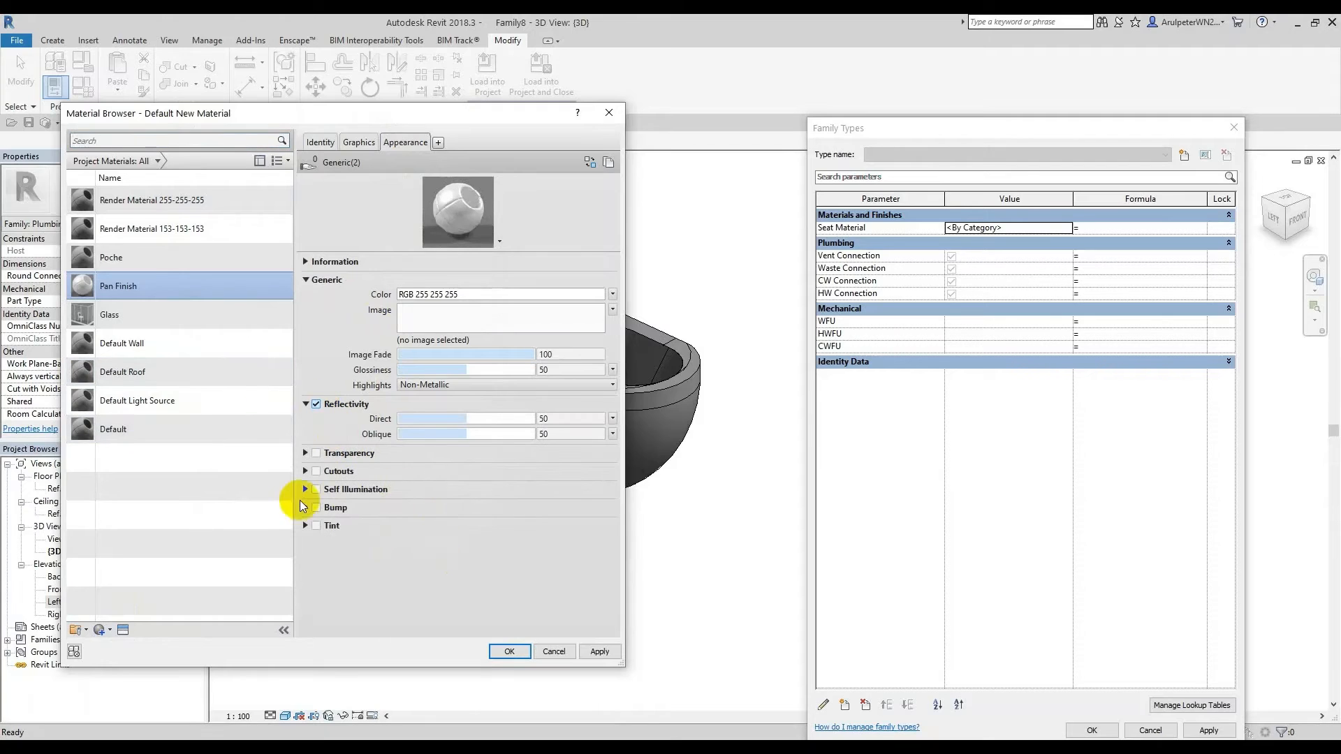
{"action": "left_click", "coordinate": [317, 528]}
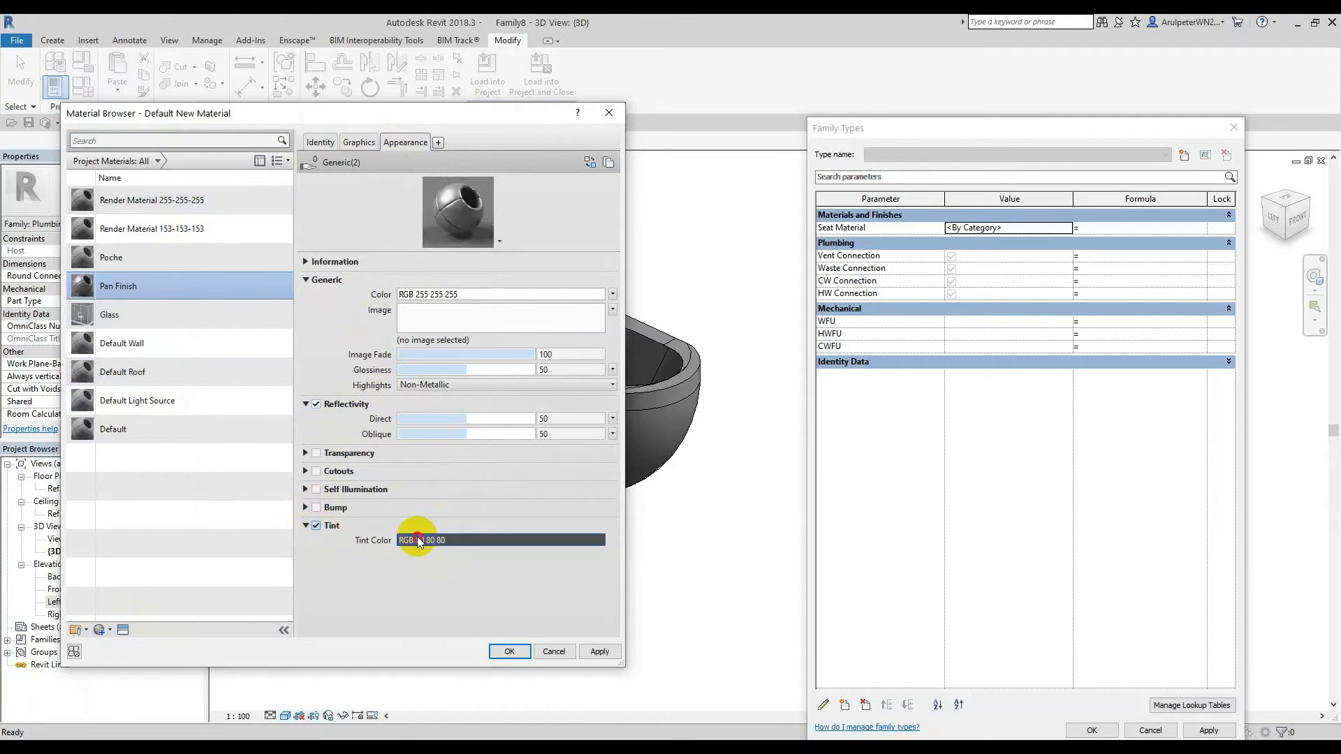
Step: Set the Pan Finish material's tint color to RGB 232 232 232
{"action": "left_click", "coordinate": [417, 538]}
{"action": "left_click_drag", "start_coordinate": [508, 373], "coordinate": [503, 292]}
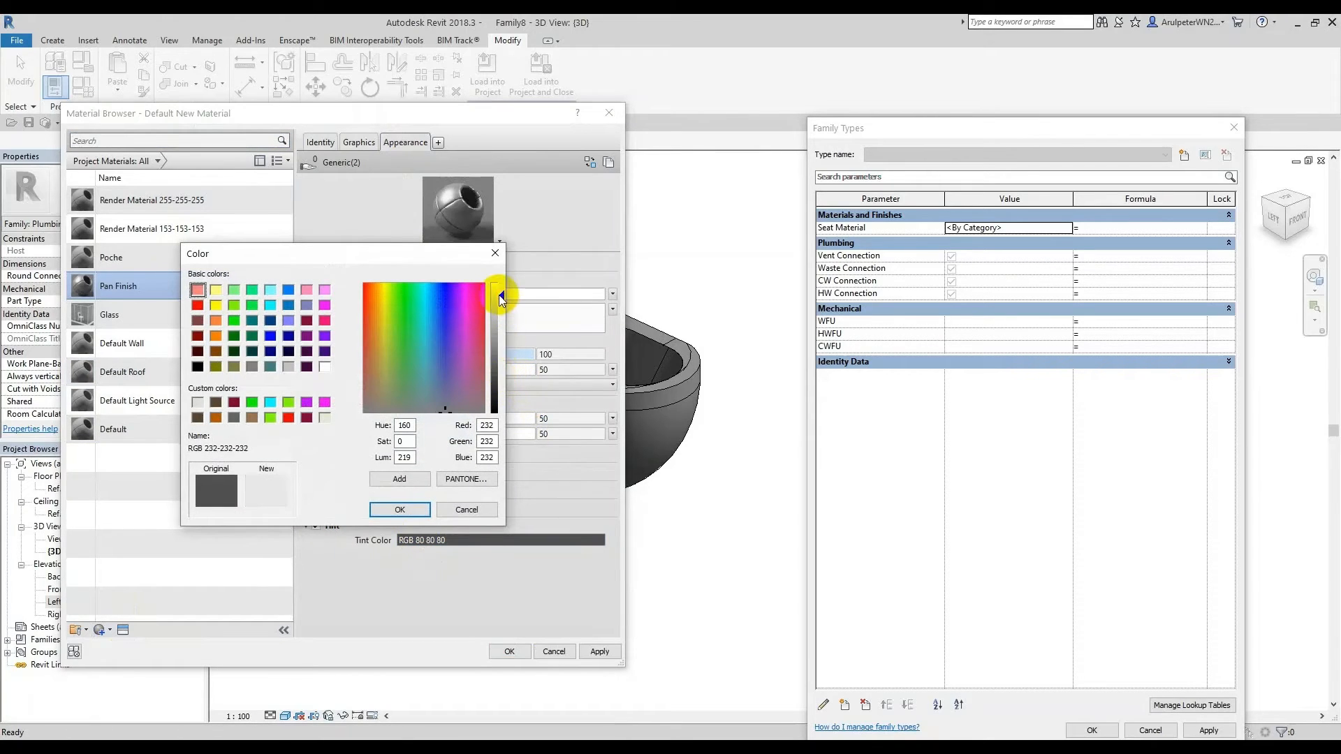
{"action": "left_click", "coordinate": [402, 511]}
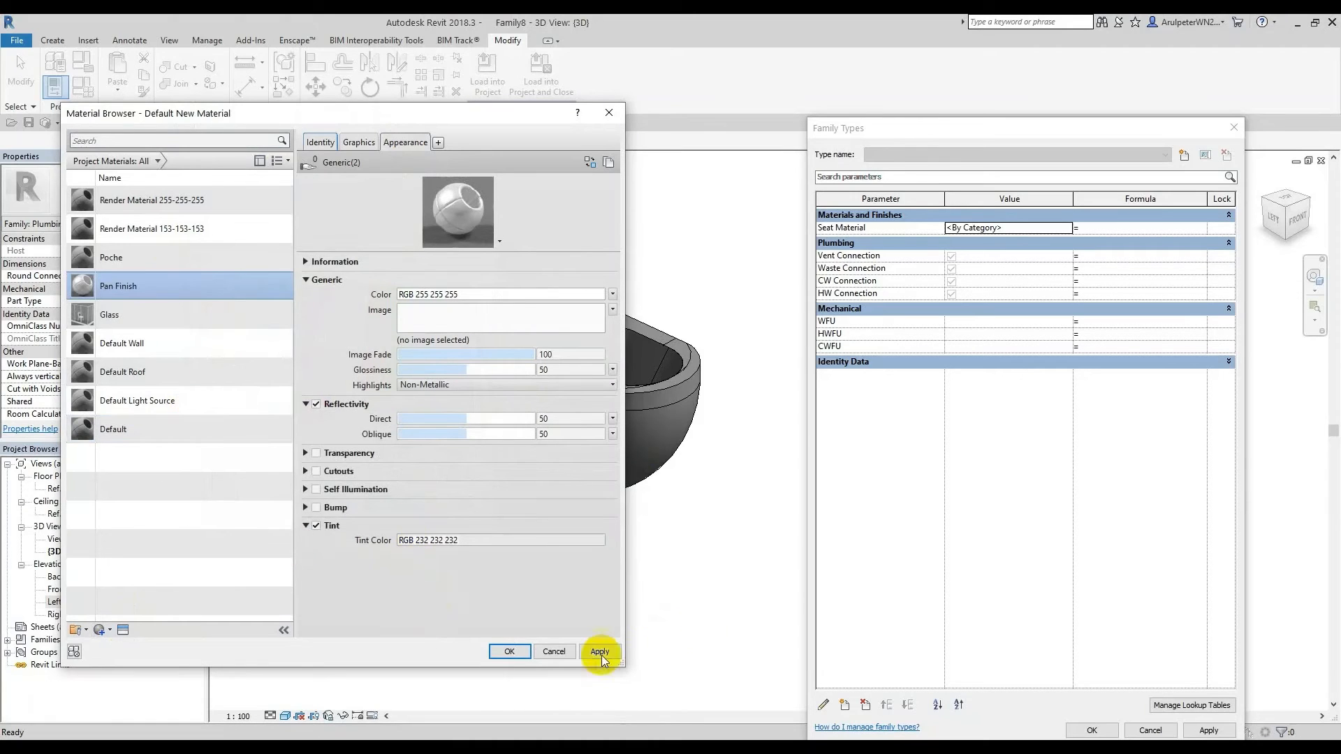
Step: Assign the Pan Finish material to the Seat Material parameter and apply the family types
{"action": "left_click", "coordinate": [499, 647]}
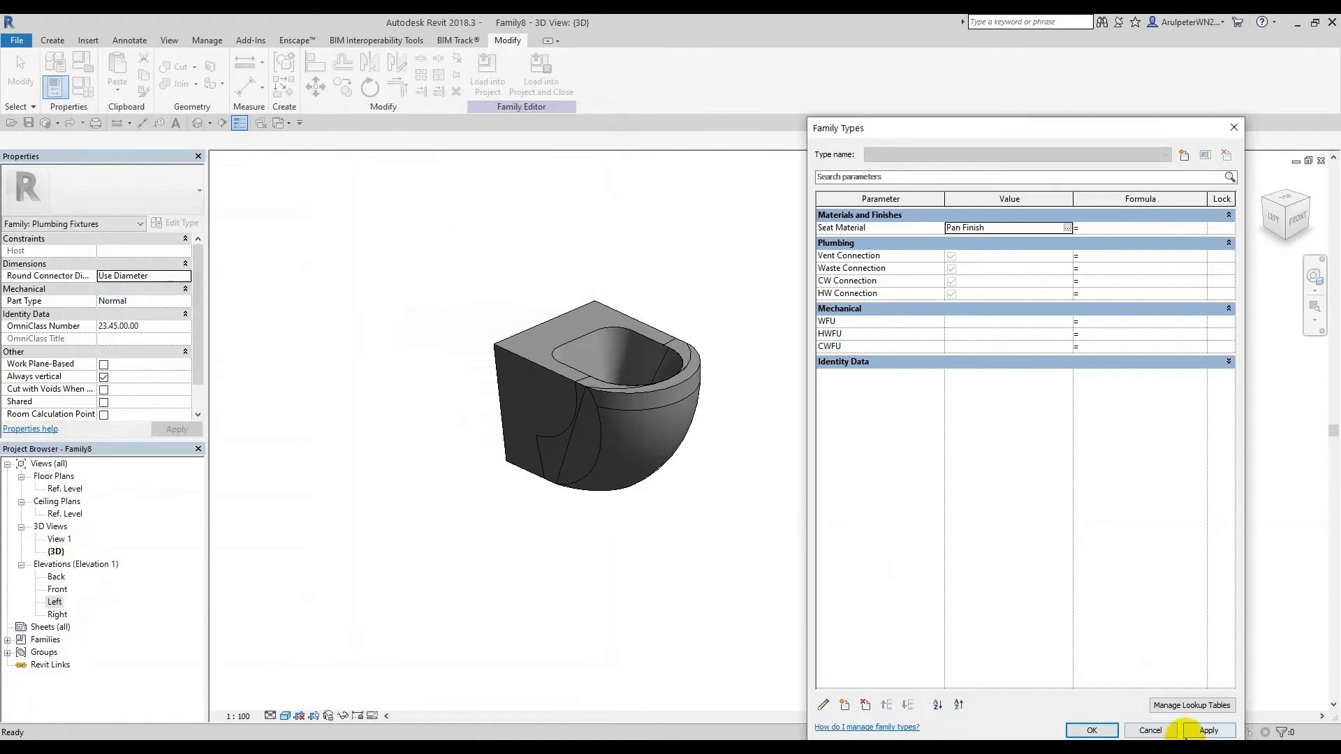
{"action": "left_click", "coordinate": [1200, 730]}
{"action": "left_click", "coordinate": [1092, 730]}
{"action": "scroll", "coordinate": [747, 217], "scroll_direction": "down", "scroll_amount": 2}
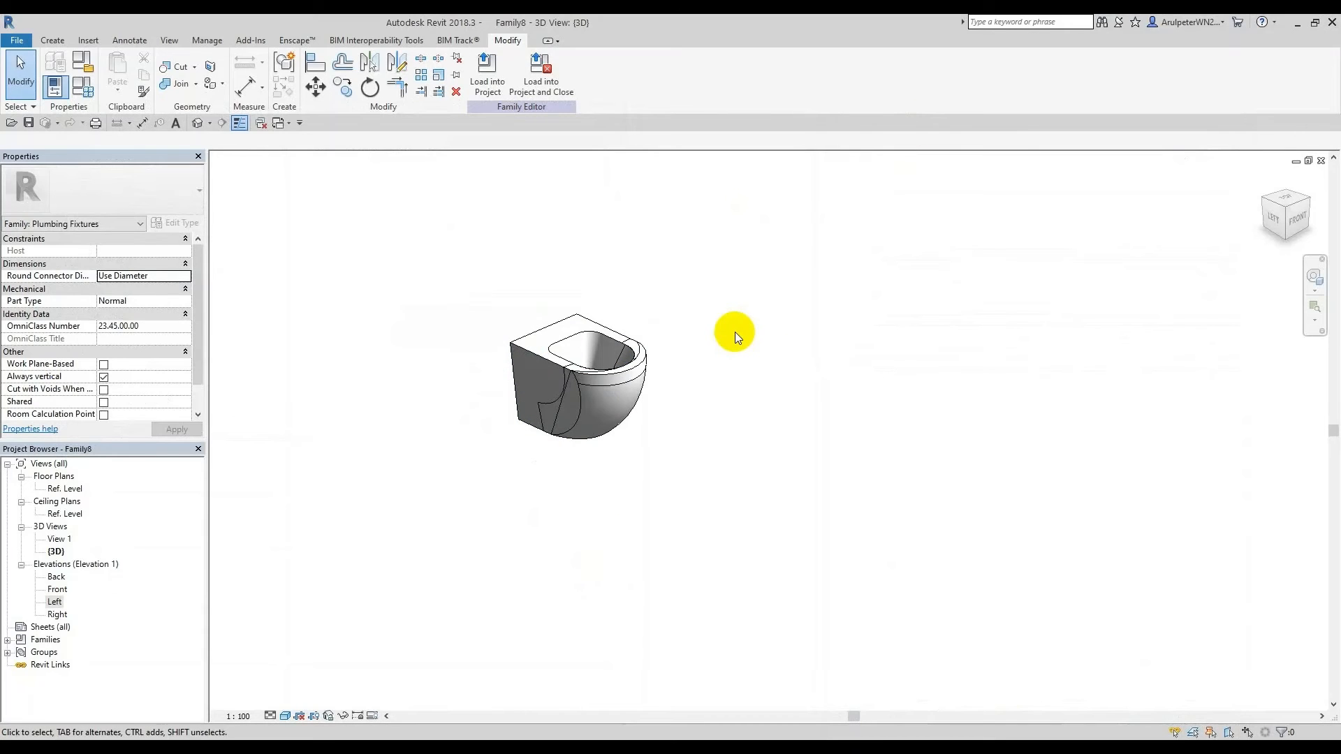
{"action": "left_click", "coordinate": [483, 304]}
Step: Open the Left elevation, then return to the Ref. Level floor plan
{"action": "left_click", "coordinate": [64, 489]}
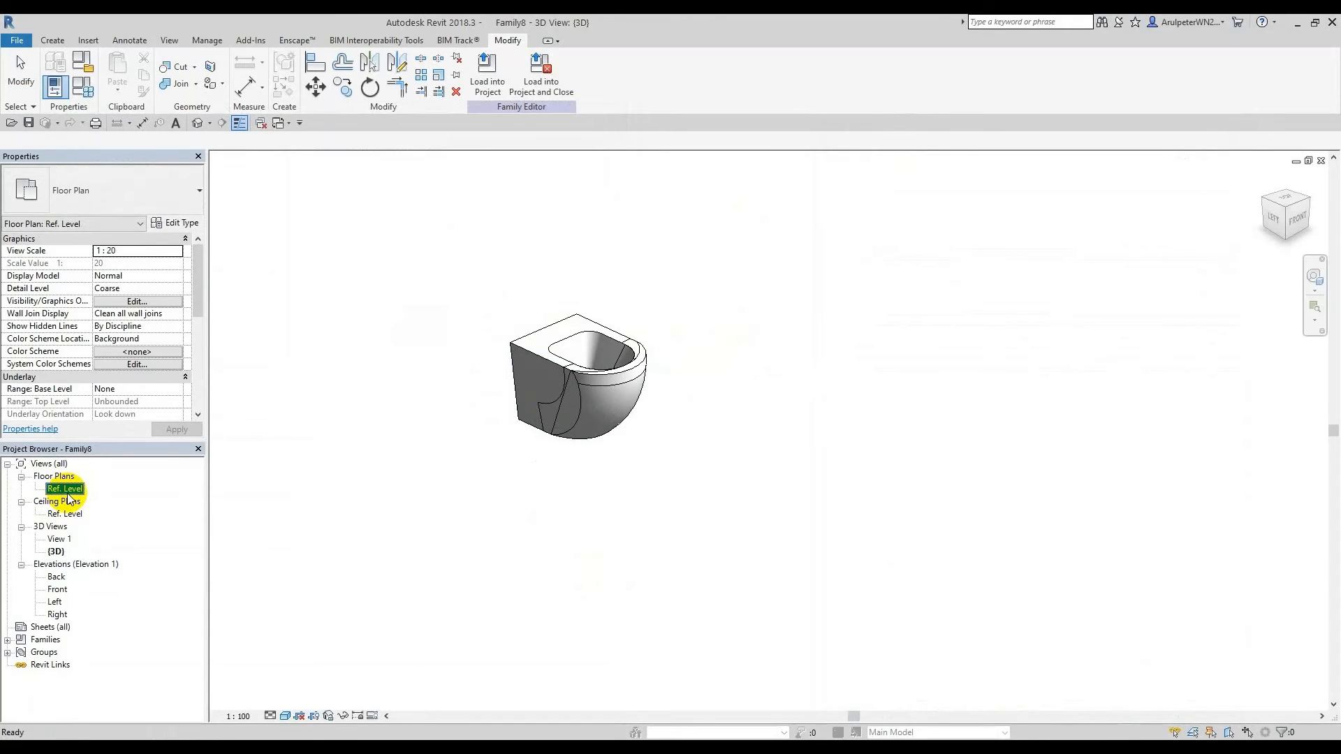
{"action": "double_click", "coordinate": [66, 491]}
{"action": "scroll", "coordinate": [705, 347], "scroll_direction": "down", "scroll_amount": 1}
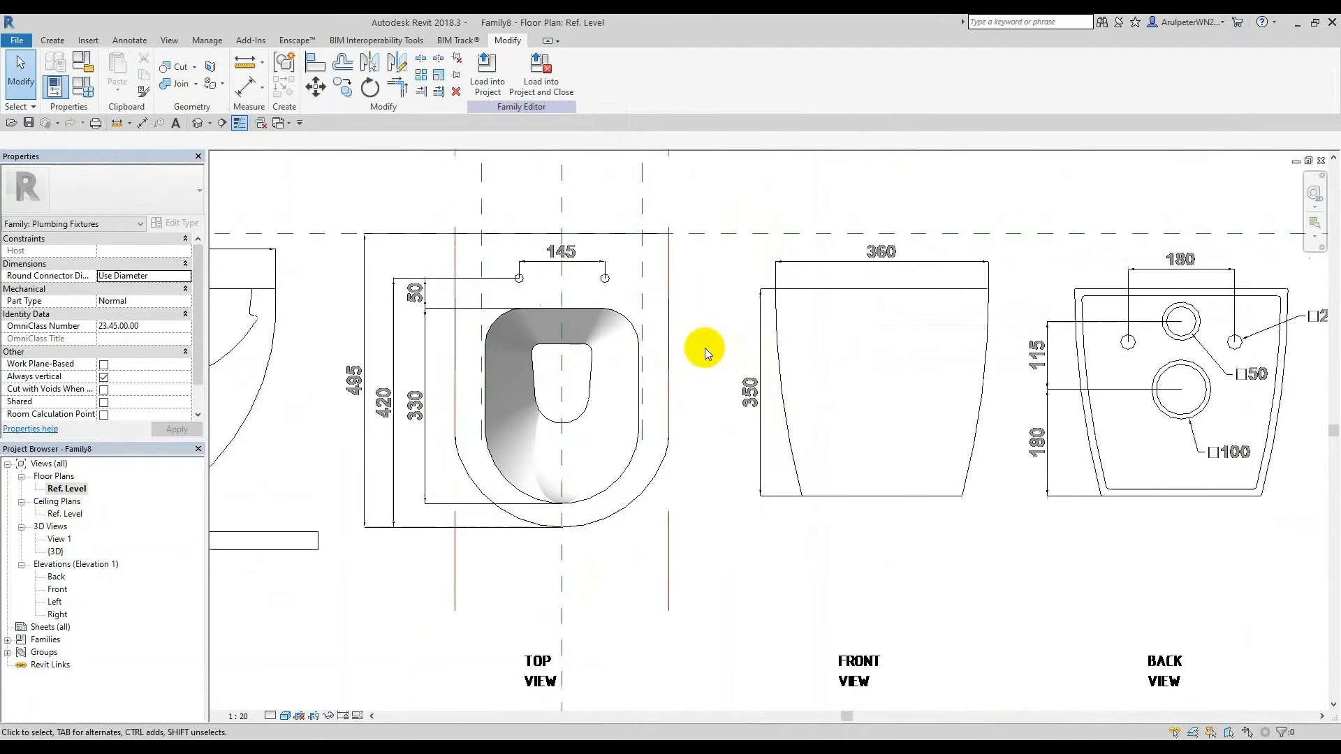
{"action": "left_click", "coordinate": [54, 603]}
{"action": "double_click", "coordinate": [54, 602]}
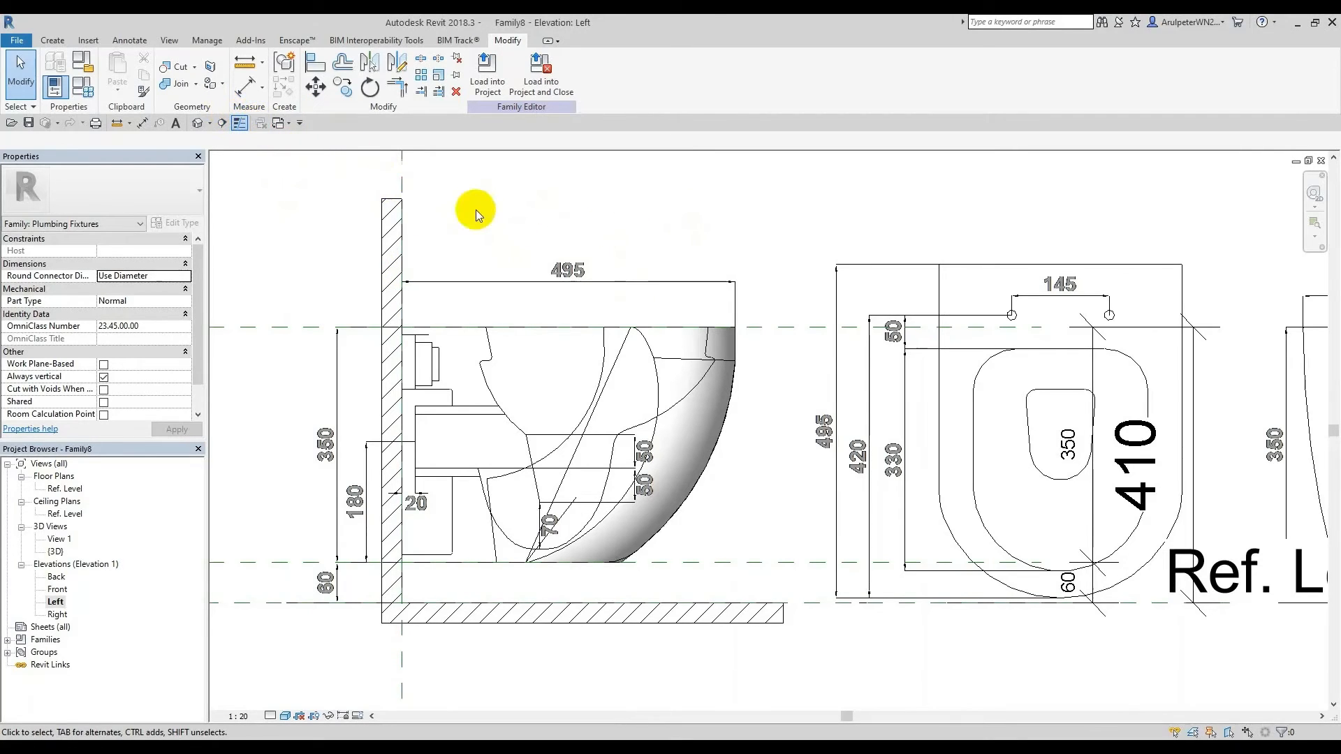
{"action": "left_click", "coordinate": [67, 489]}
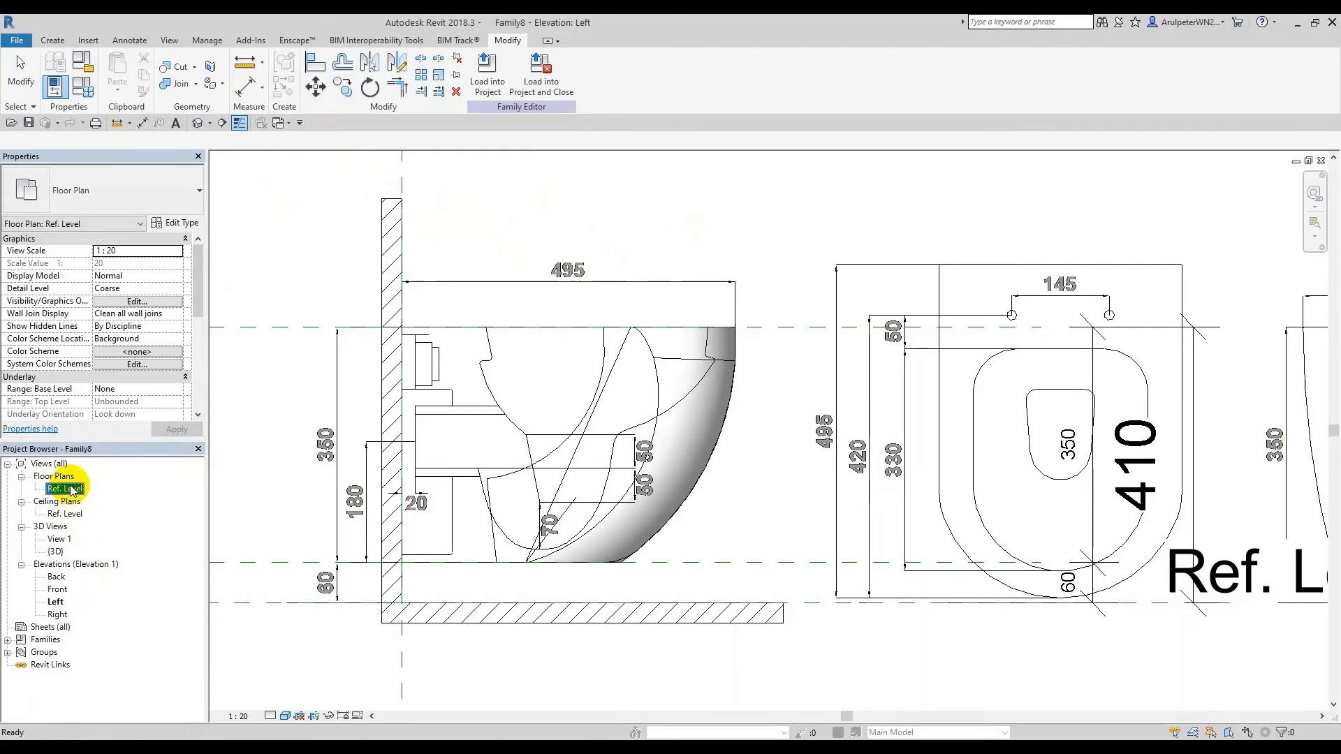
{"action": "double_click", "coordinate": [66, 489]}
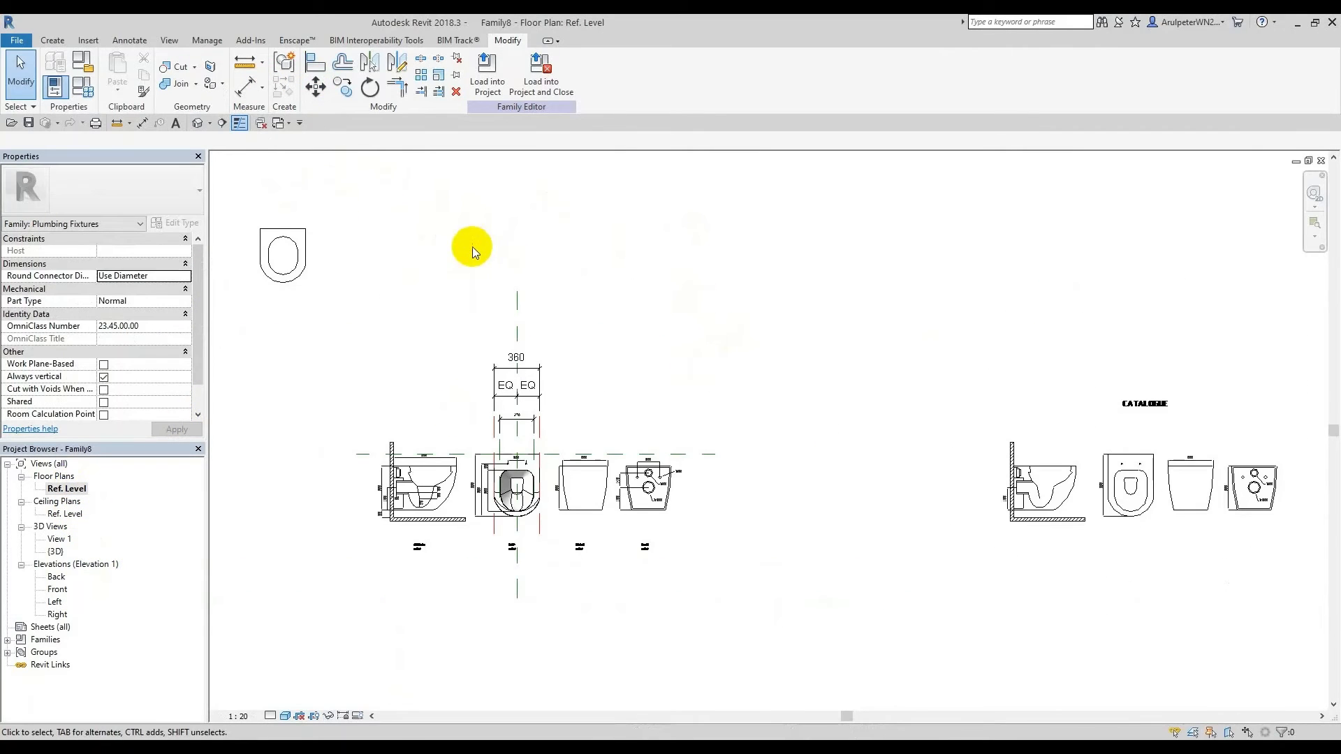
Step: Tile the Left elevation and Ref. Level floor plan side by side, with the elevation first
{"action": "left_click", "coordinate": [171, 40]}
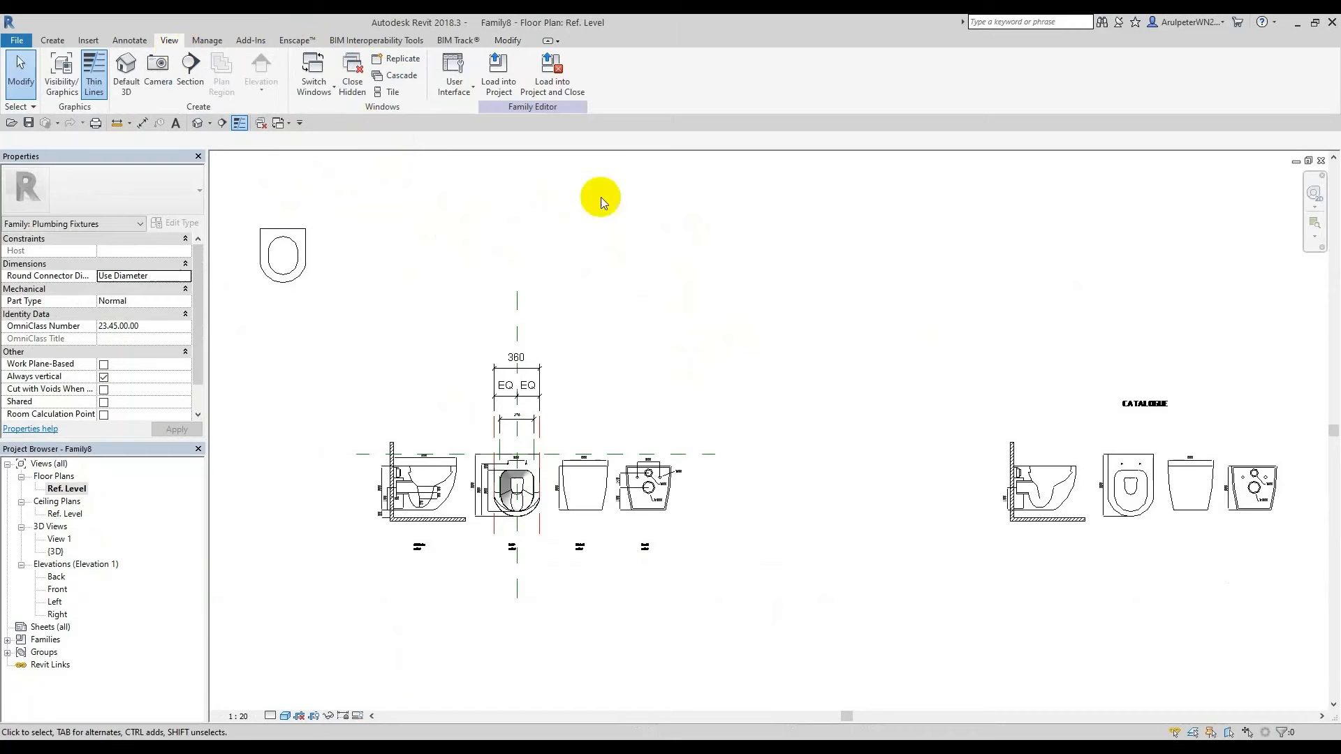
{"action": "left_click", "coordinate": [389, 93]}
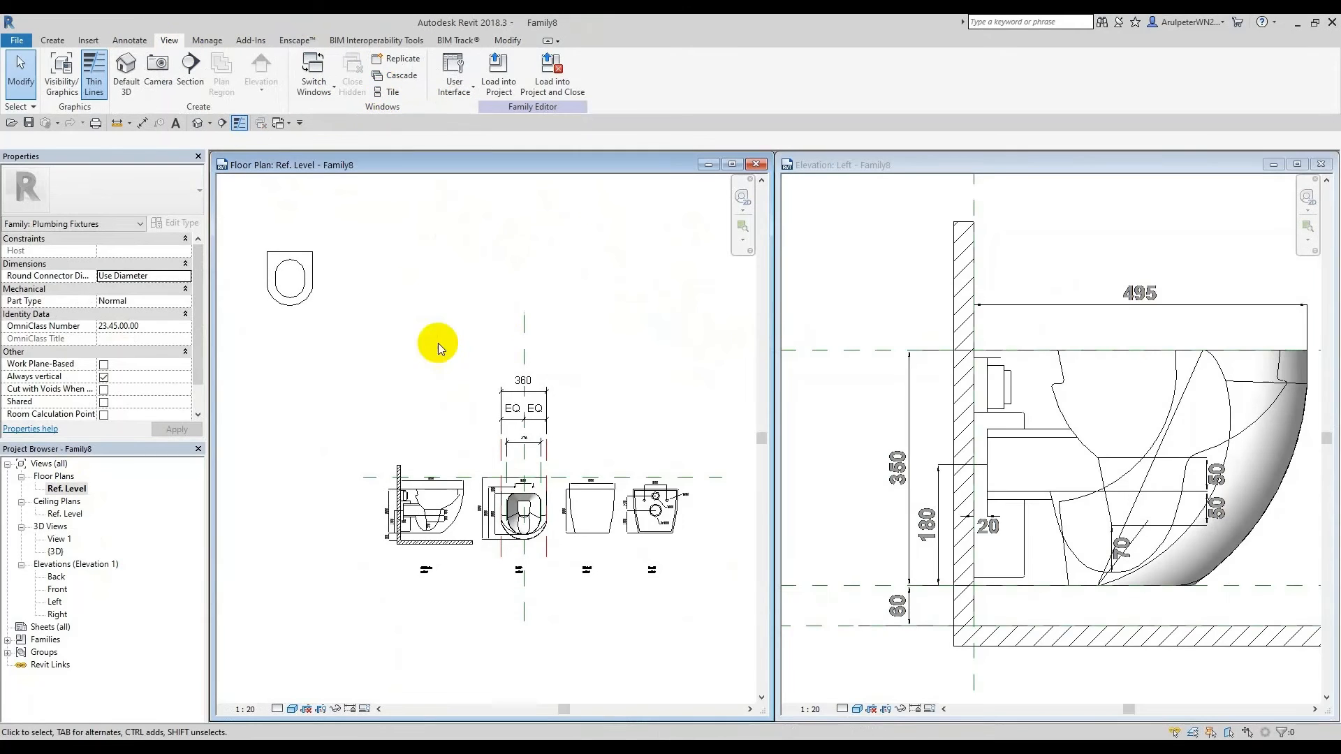
{"action": "scroll", "coordinate": [528, 447], "scroll_direction": "up", "scroll_amount": 2}
{"action": "left_click", "coordinate": [885, 253]}
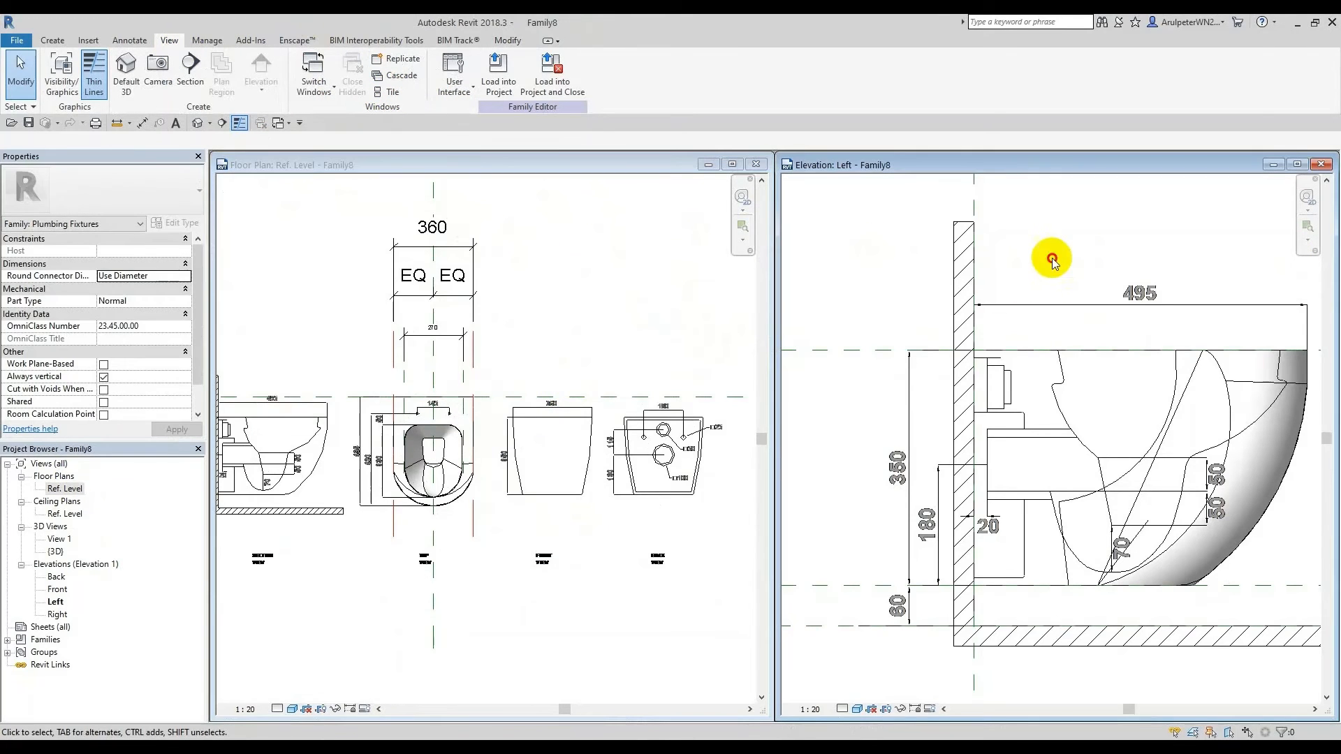
{"action": "key", "text": "w"}
{"action": "key", "text": "t"}
{"action": "scroll", "coordinate": [488, 229], "scroll_direction": "down", "scroll_amount": 1}
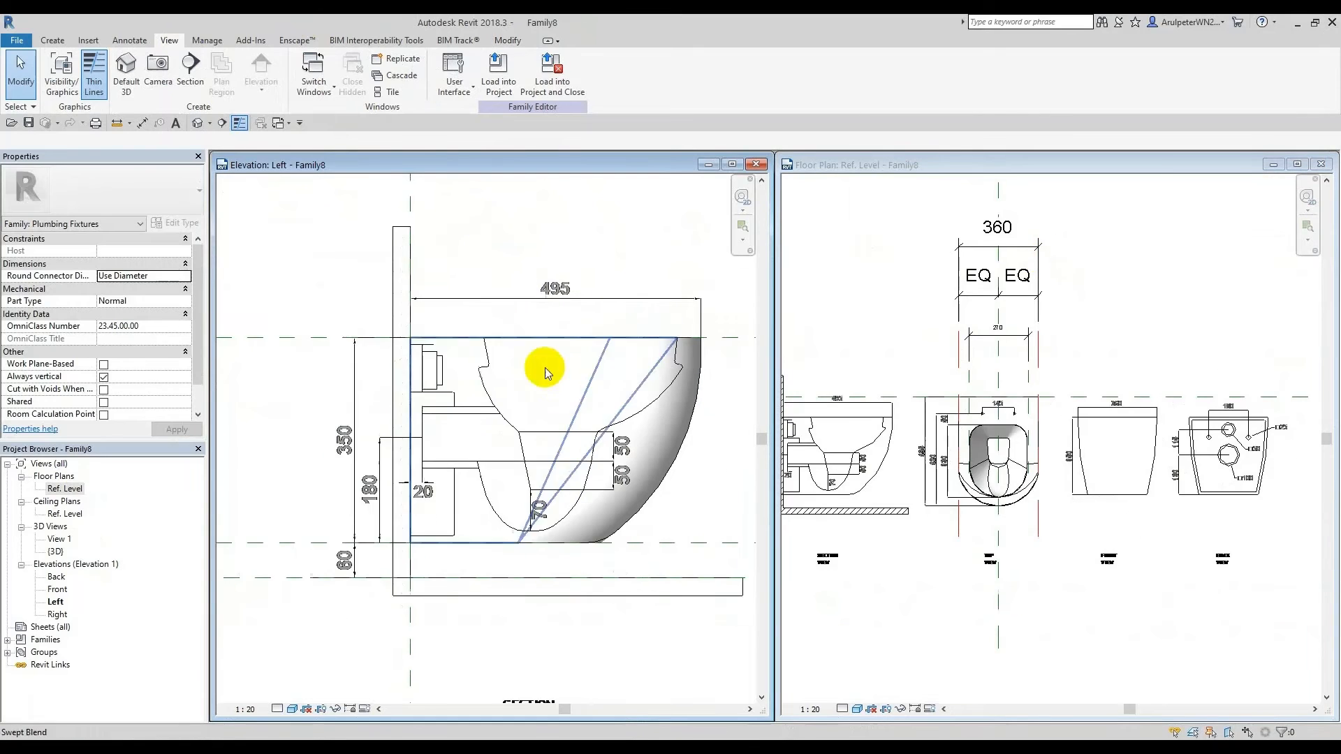
{"action": "scroll", "coordinate": [609, 318], "scroll_direction": "up", "scroll_amount": 1}
{"action": "middle_click_drag", "start_coordinate": [614, 314], "coordinate": [520, 340]}
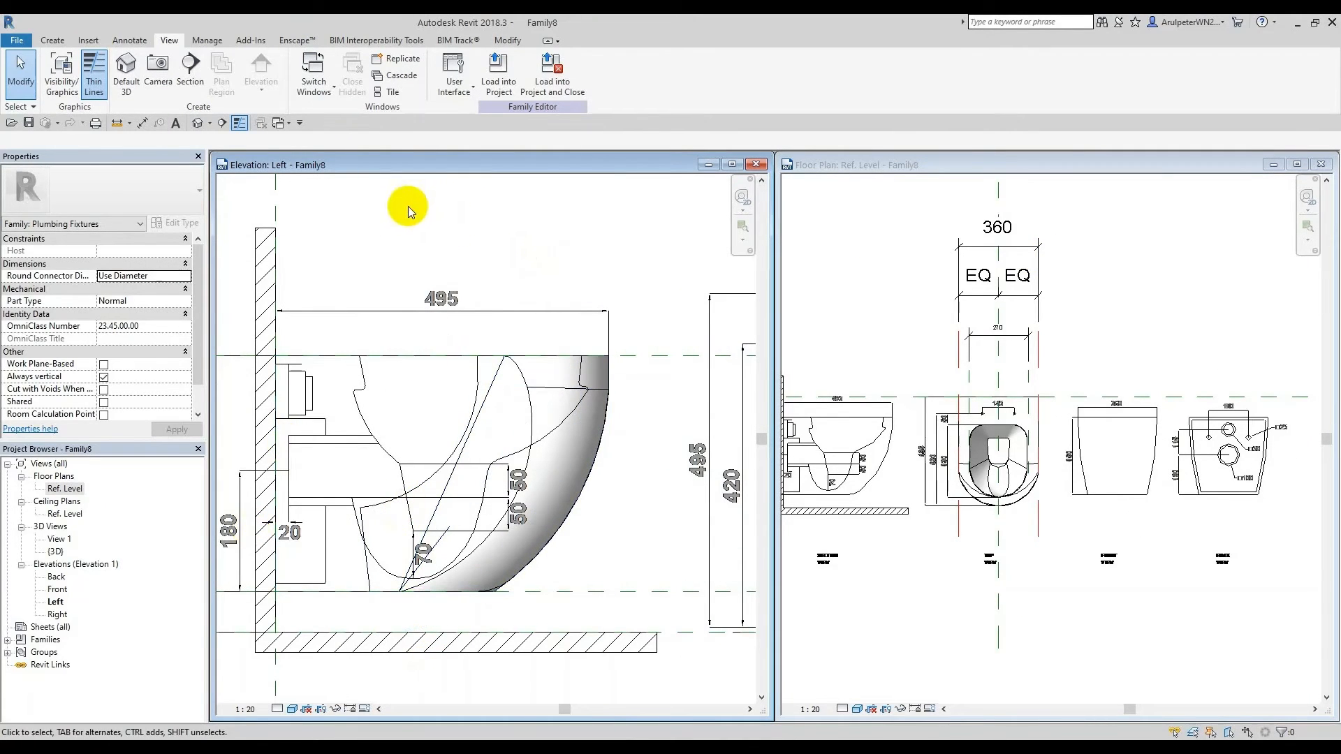
Step: Start an extrusion in the Left elevation and sketch a rectangle about 411 by 38 mm on top of the bowl, ending at its front edge
{"action": "left_click", "coordinate": [52, 40]}
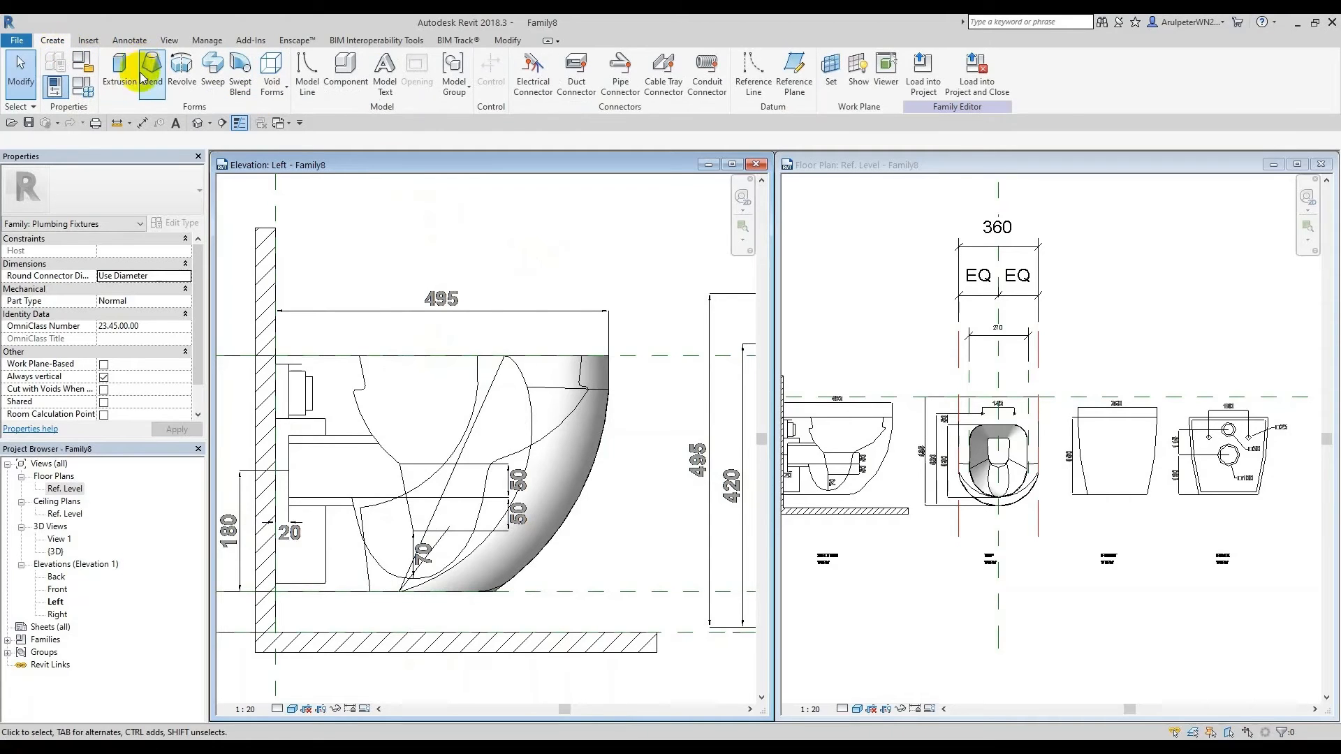
{"action": "left_click", "coordinate": [131, 74]}
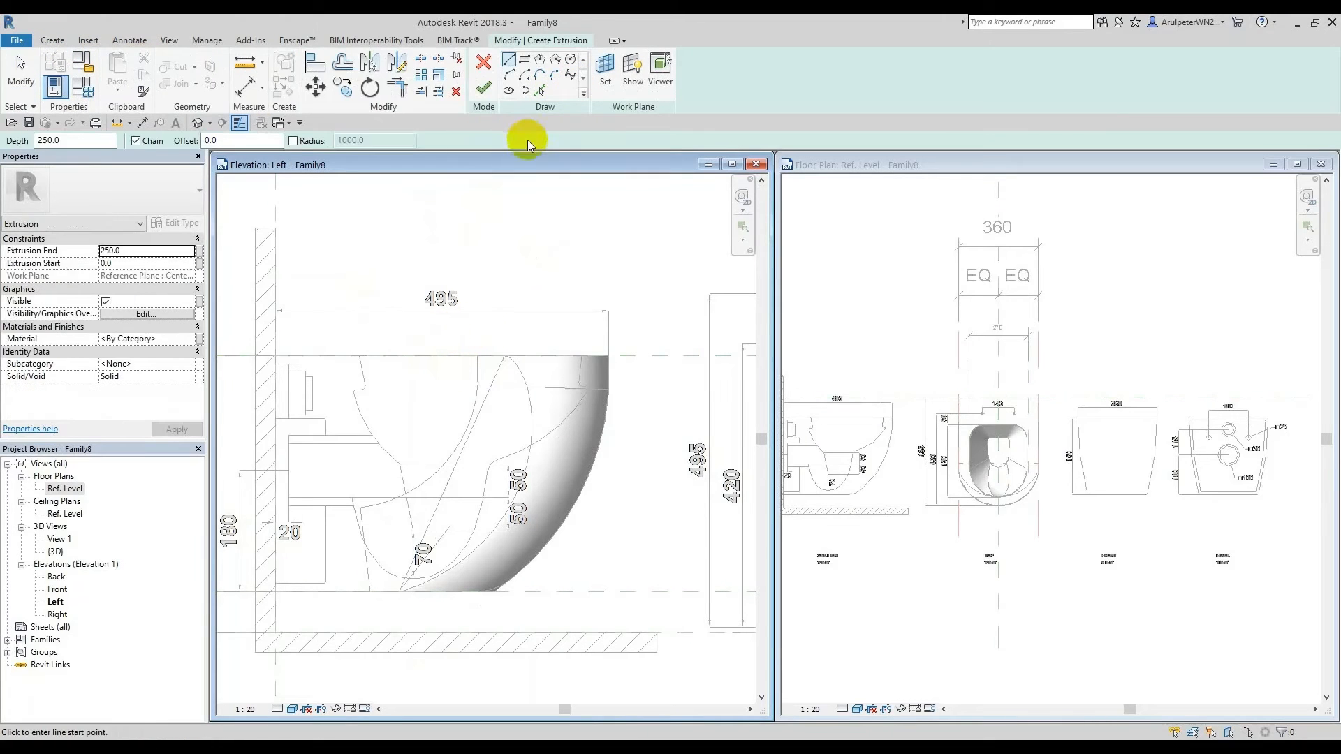
{"action": "left_click", "coordinate": [524, 60]}
{"action": "scroll", "coordinate": [518, 397], "scroll_direction": "up", "scroll_amount": 1}
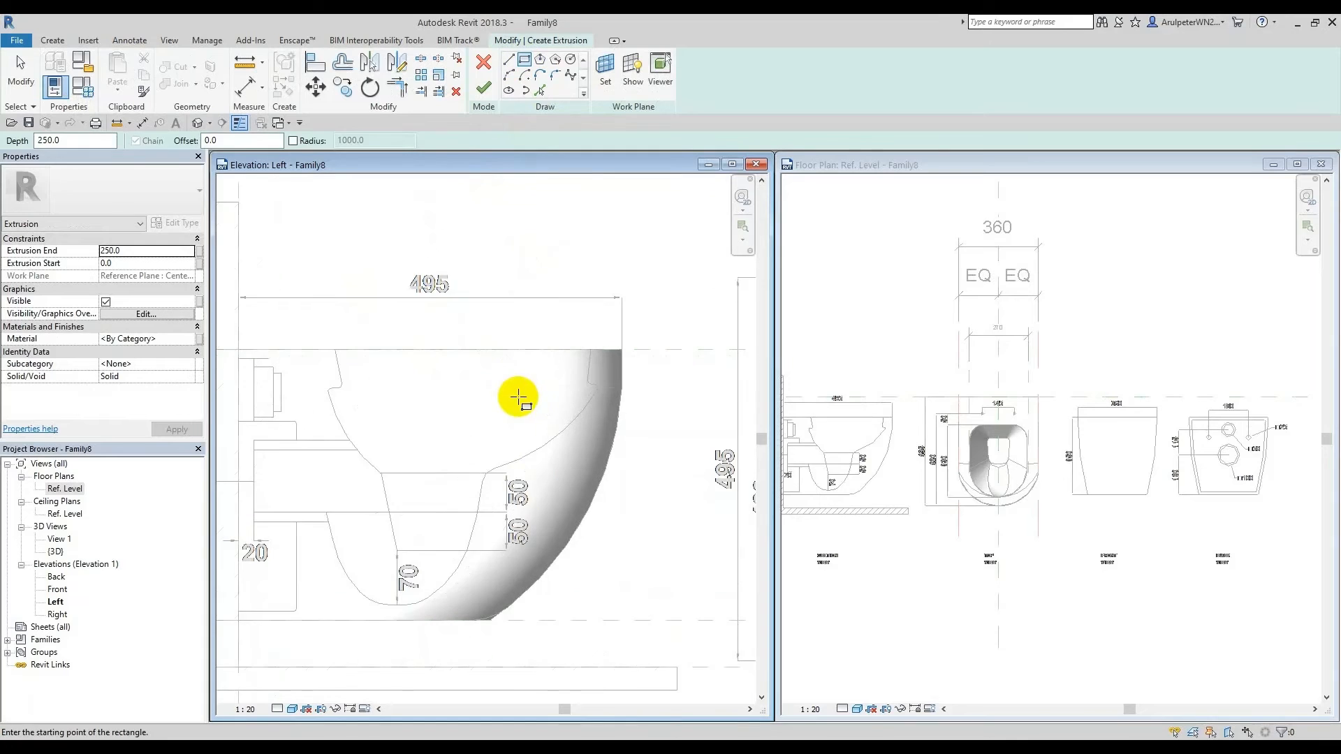
{"action": "scroll", "coordinate": [273, 318], "scroll_direction": "up", "scroll_amount": 2}
{"action": "scroll", "coordinate": [325, 311], "scroll_direction": "down", "scroll_amount": 2}
{"action": "scroll", "coordinate": [321, 329], "scroll_direction": "up", "scroll_amount": 1}
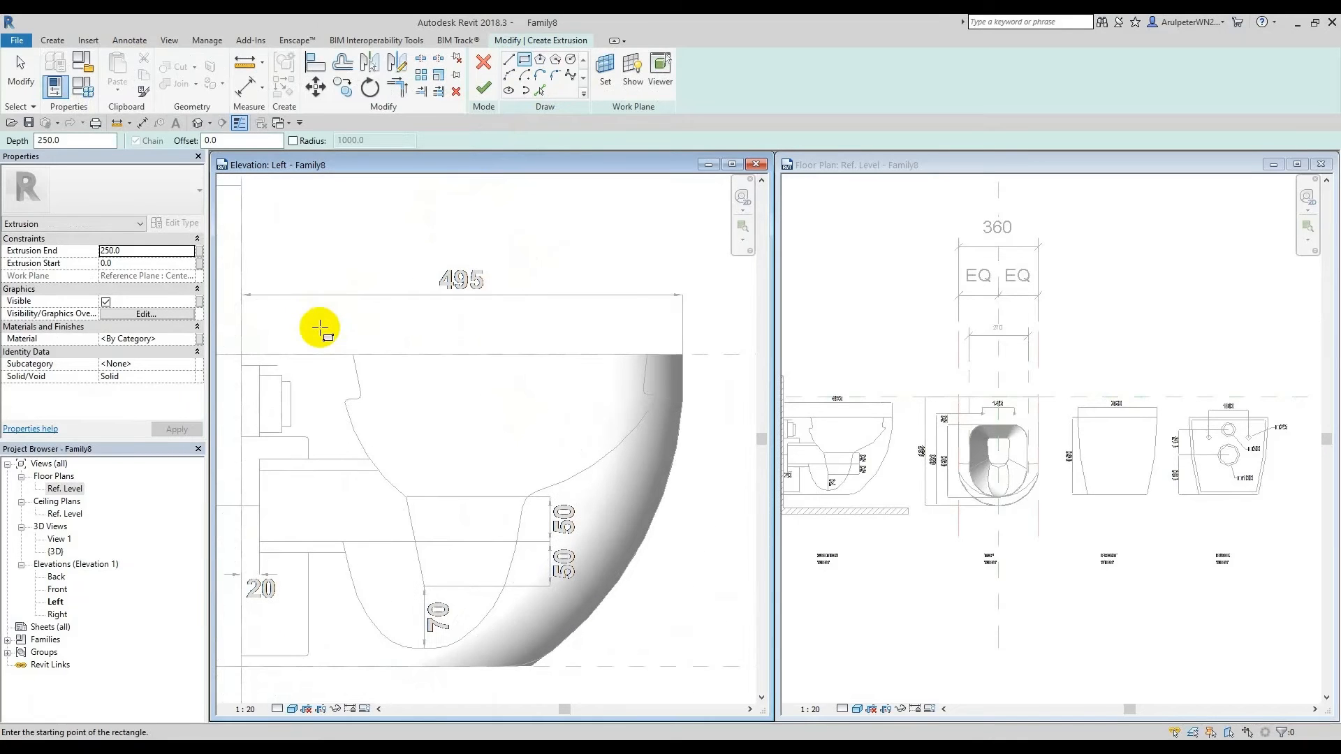
{"action": "left_click", "coordinate": [317, 322]}
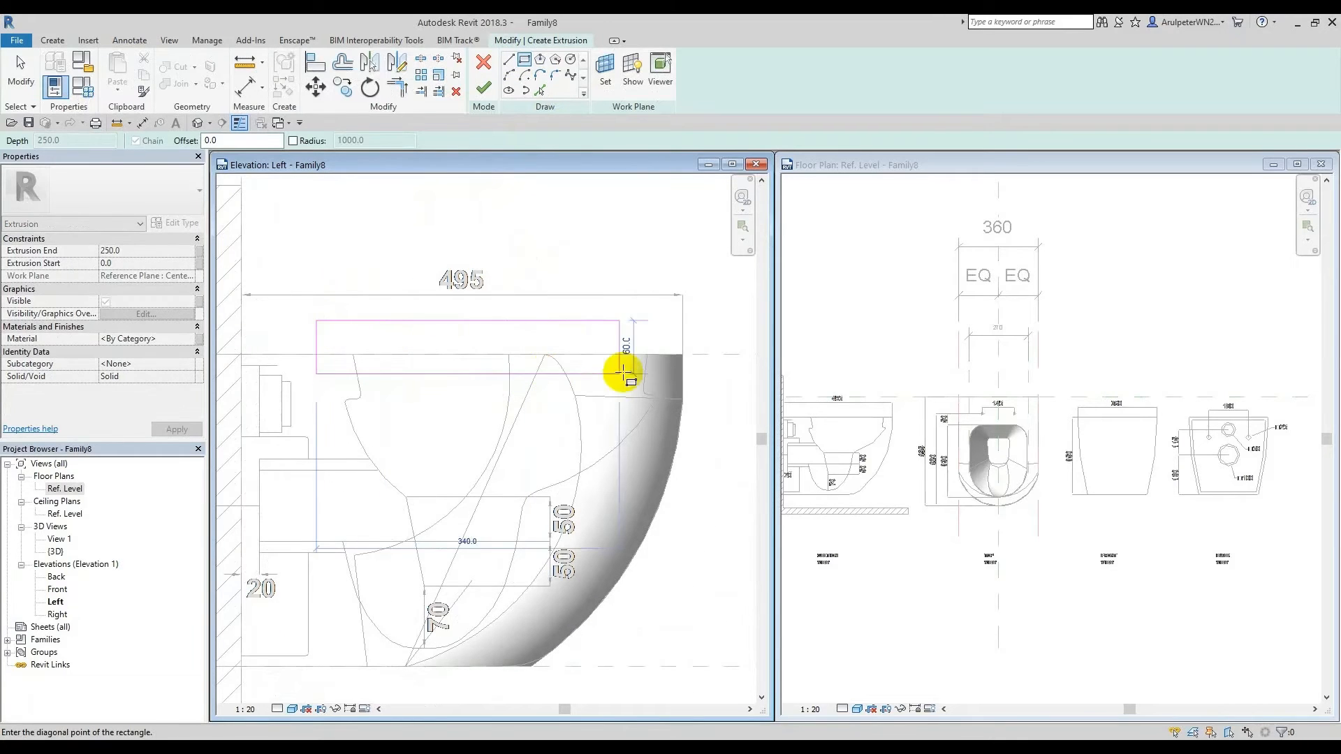
{"action": "left_click", "coordinate": [681, 354]}
{"action": "key", "text": "Escape"}
{"action": "key", "text": "Escape"}
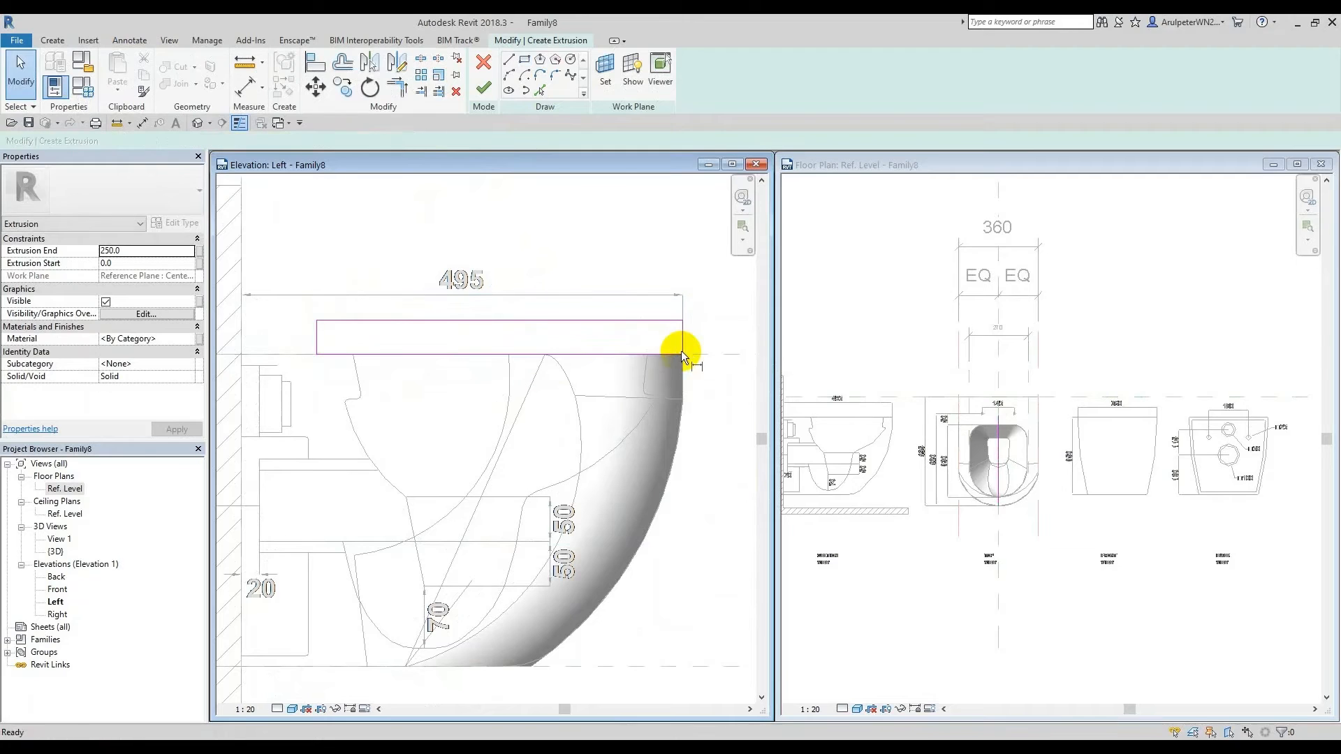
Step: Dimension the height of the sketched rectangle, placing the dimension beyond the bowl's front edge
{"action": "key", "text": "d"}
{"action": "key", "text": "i"}
{"action": "left_click", "coordinate": [437, 322]}
{"action": "left_click", "coordinate": [457, 354]}
{"action": "scroll", "coordinate": [457, 359], "scroll_direction": "down", "scroll_amount": 2}
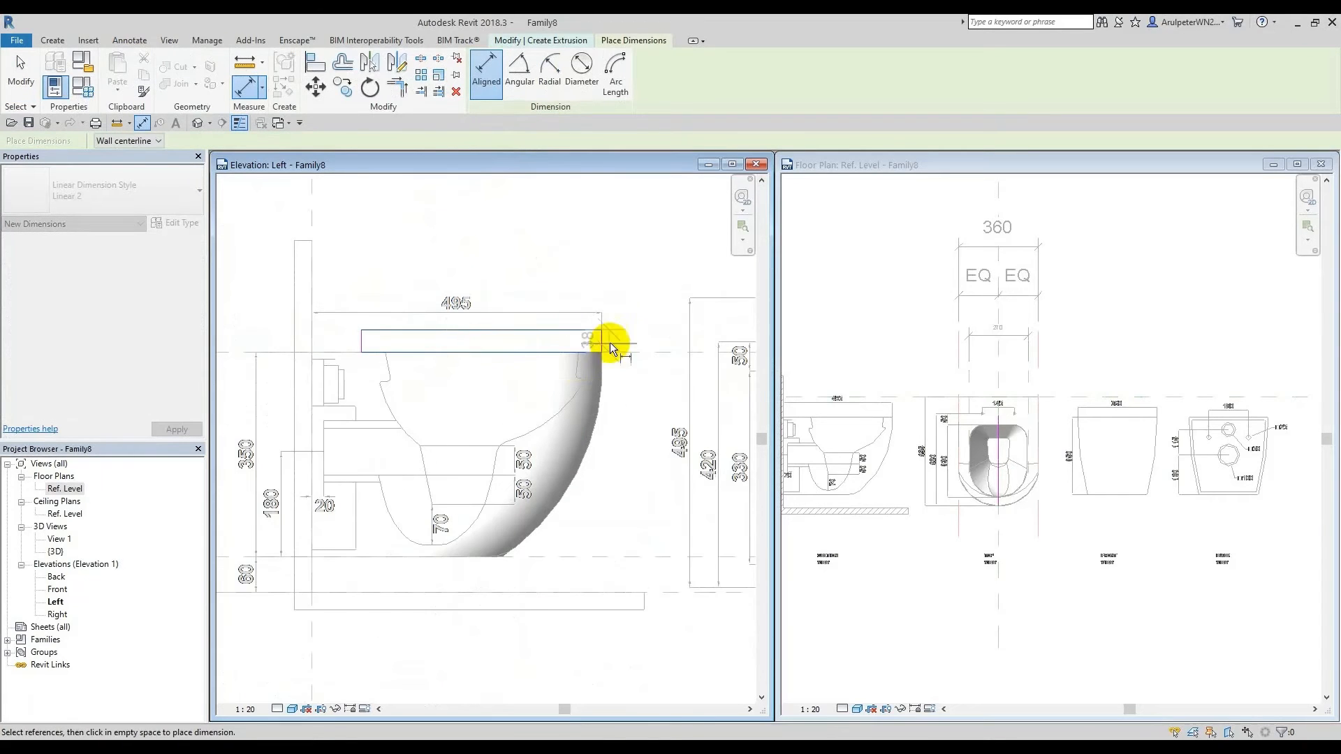
{"action": "left_click", "coordinate": [660, 285]}
{"action": "key", "text": "Escape"}
Step: Set the rectangle's height to 25 mm
{"action": "scroll", "coordinate": [388, 325], "scroll_direction": "up", "scroll_amount": 1}
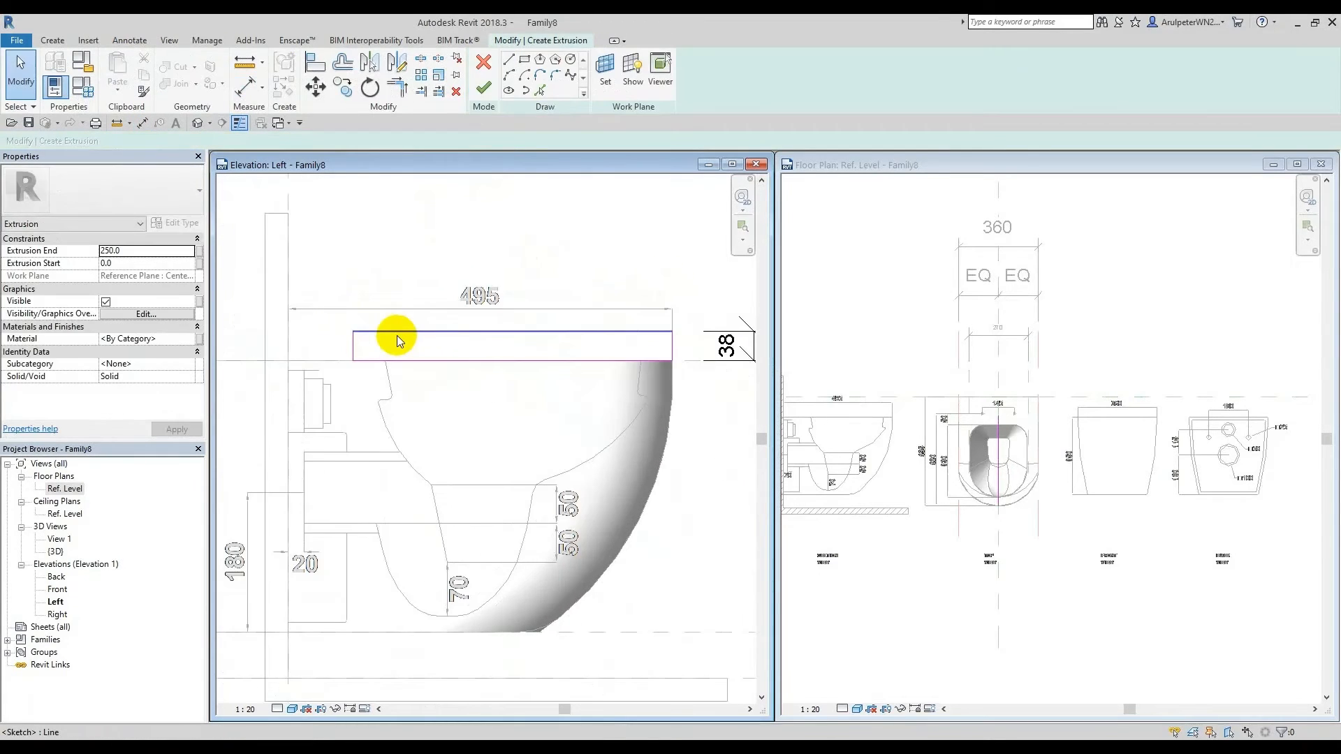
{"action": "left_click", "coordinate": [397, 336]}
{"action": "scroll", "coordinate": [405, 343], "scroll_direction": "down", "scroll_amount": 2}
{"action": "scroll", "coordinate": [719, 330], "scroll_direction": "up", "scroll_amount": 2}
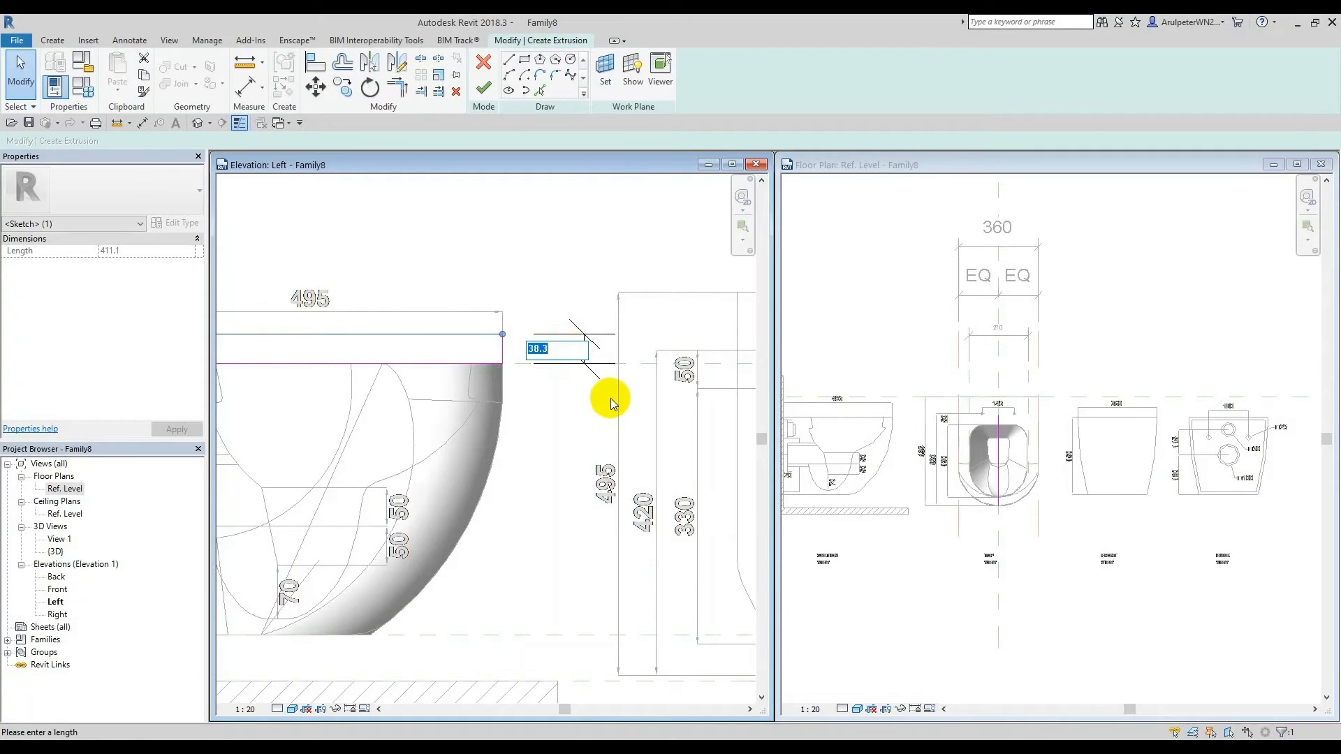
{"action": "type", "text": "25"}
{"action": "key", "text": "Return"}
{"action": "left_click", "coordinate": [594, 303]}
{"action": "scroll", "coordinate": [593, 295], "scroll_direction": "down", "scroll_amount": 3}
{"action": "scroll", "coordinate": [283, 312], "scroll_direction": "up", "scroll_amount": 2}
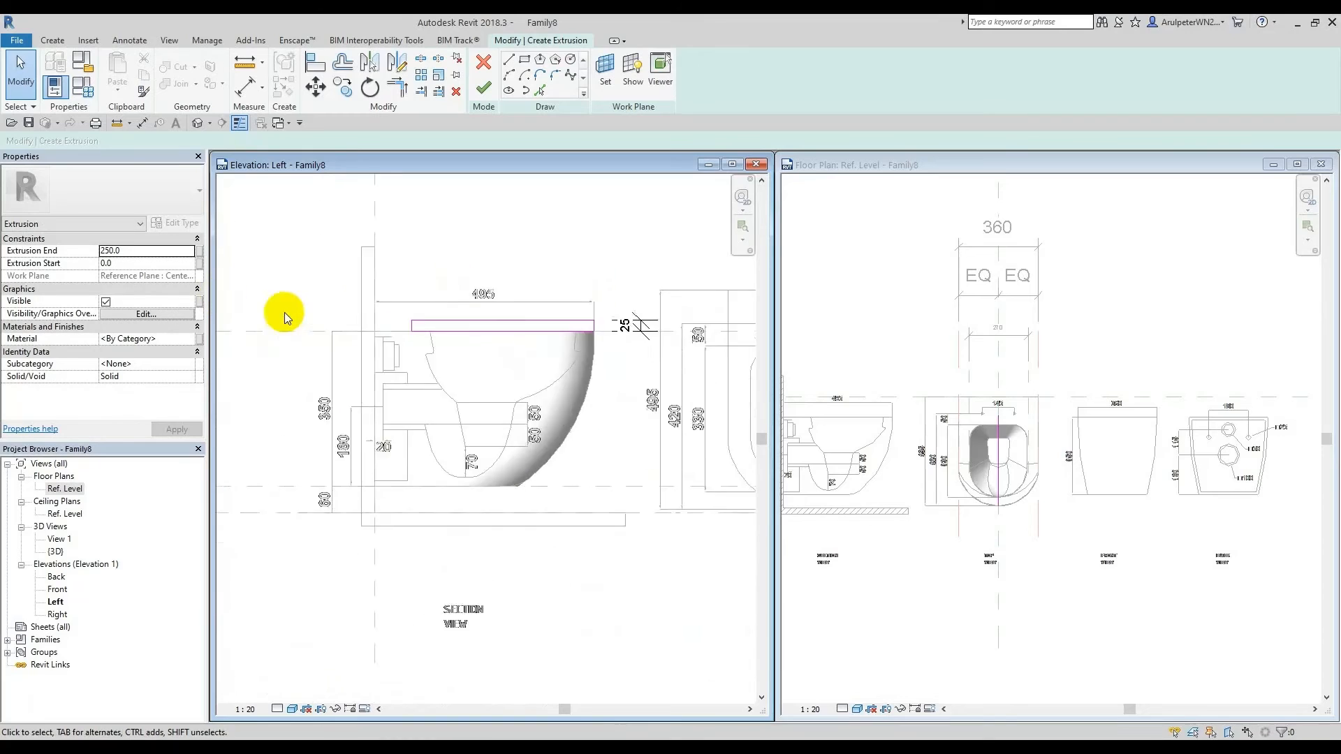
Step: Set the rectangle's height to 28 mm
{"action": "left_click", "coordinate": [461, 324]}
{"action": "scroll", "coordinate": [489, 339], "scroll_direction": "down", "scroll_amount": 1}
{"action": "scroll", "coordinate": [678, 324], "scroll_direction": "up", "scroll_amount": 2}
{"action": "left_click", "coordinate": [681, 331]}
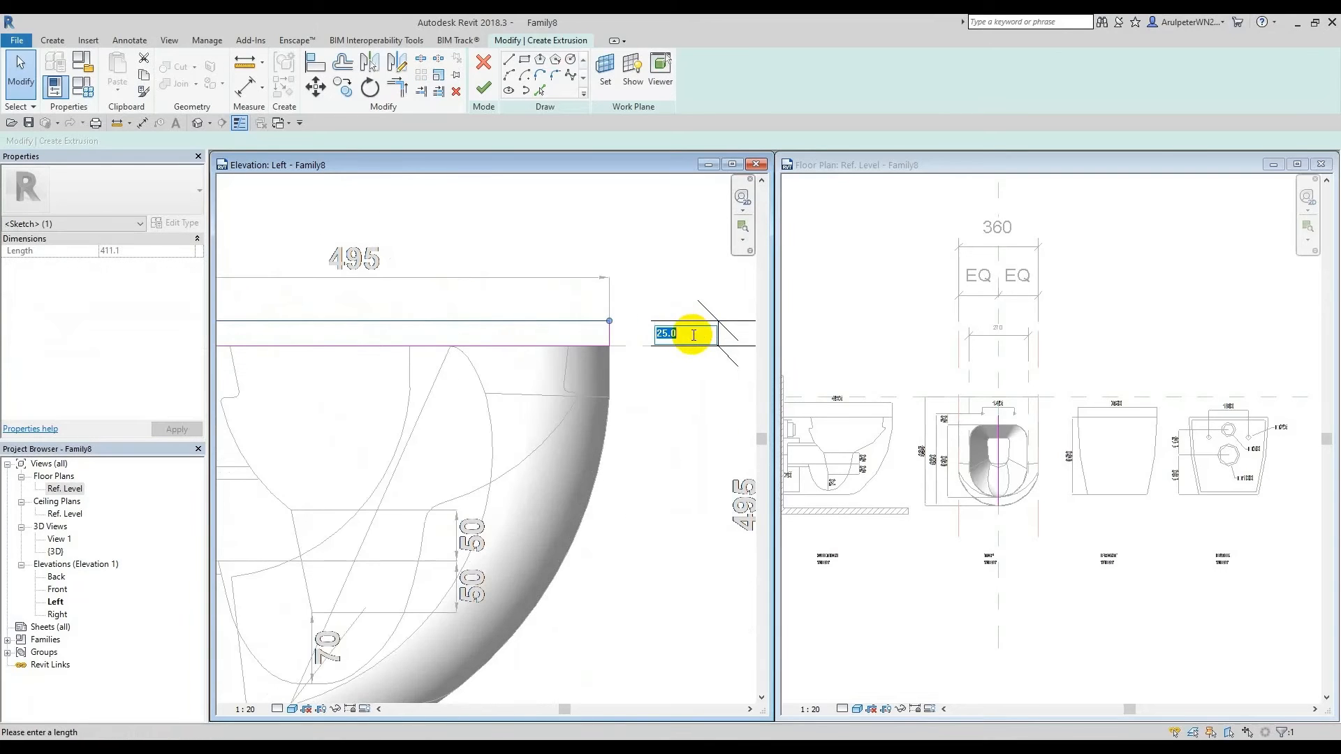
{"action": "type", "text": "28"}
{"action": "key", "text": "Return"}
{"action": "left_click", "coordinate": [615, 270]}
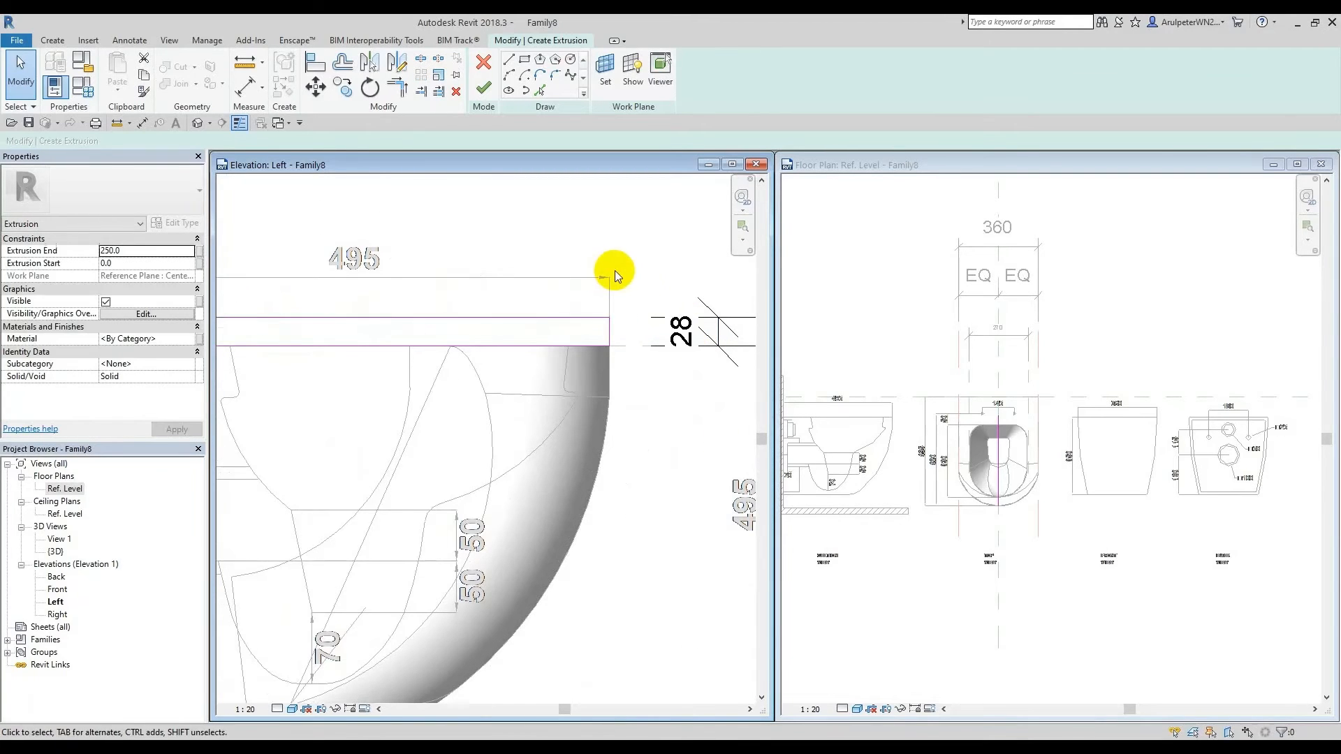
Step: Select the whole rectangle chain and move it slightly up from the bowl's rim
{"action": "scroll", "coordinate": [614, 271], "scroll_direction": "down", "scroll_amount": 2}
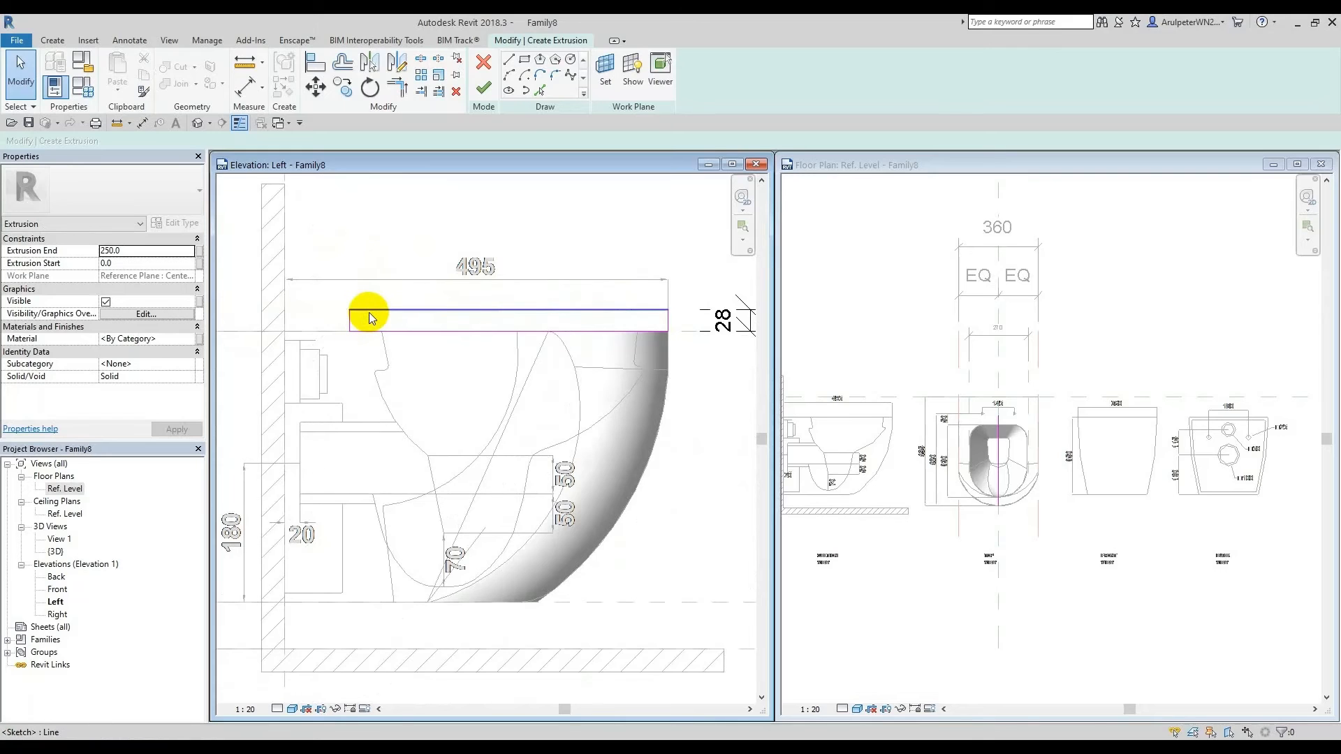
{"action": "key", "text": "Tab"}
{"action": "left_click", "coordinate": [369, 311]}
{"action": "key", "text": "m"}
{"action": "key", "text": "v"}
{"action": "scroll", "coordinate": [311, 302], "scroll_direction": "up", "scroll_amount": 2}
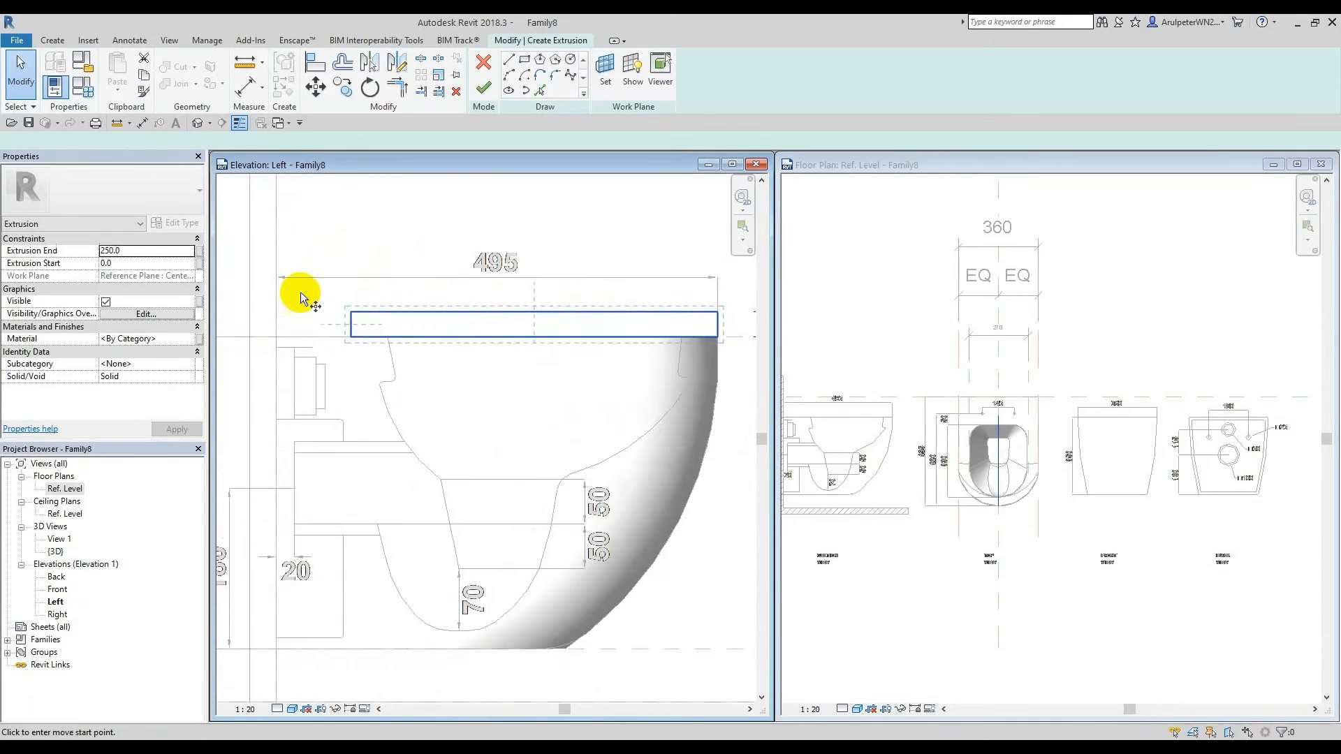
{"action": "left_click", "coordinate": [328, 354]}
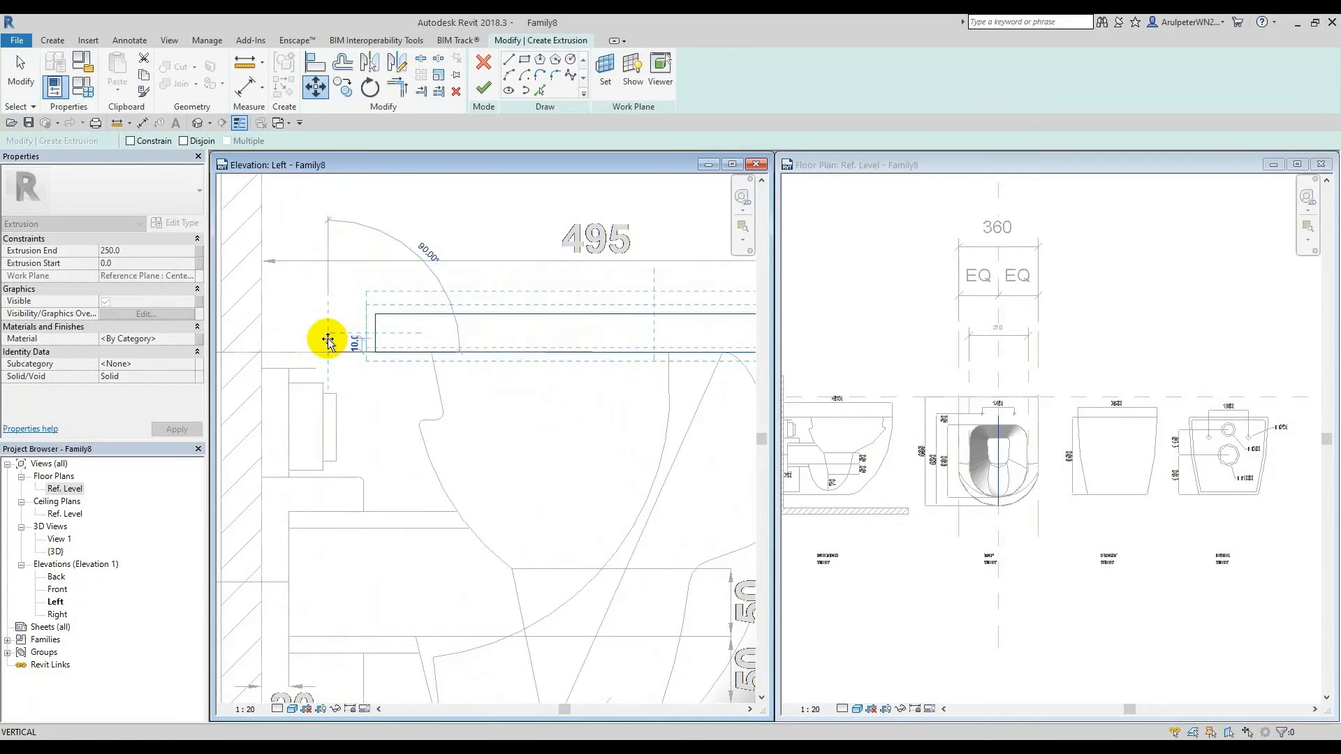
{"action": "left_click", "coordinate": [327, 340]}
{"action": "scroll", "coordinate": [323, 335], "scroll_direction": "down", "scroll_amount": 2}
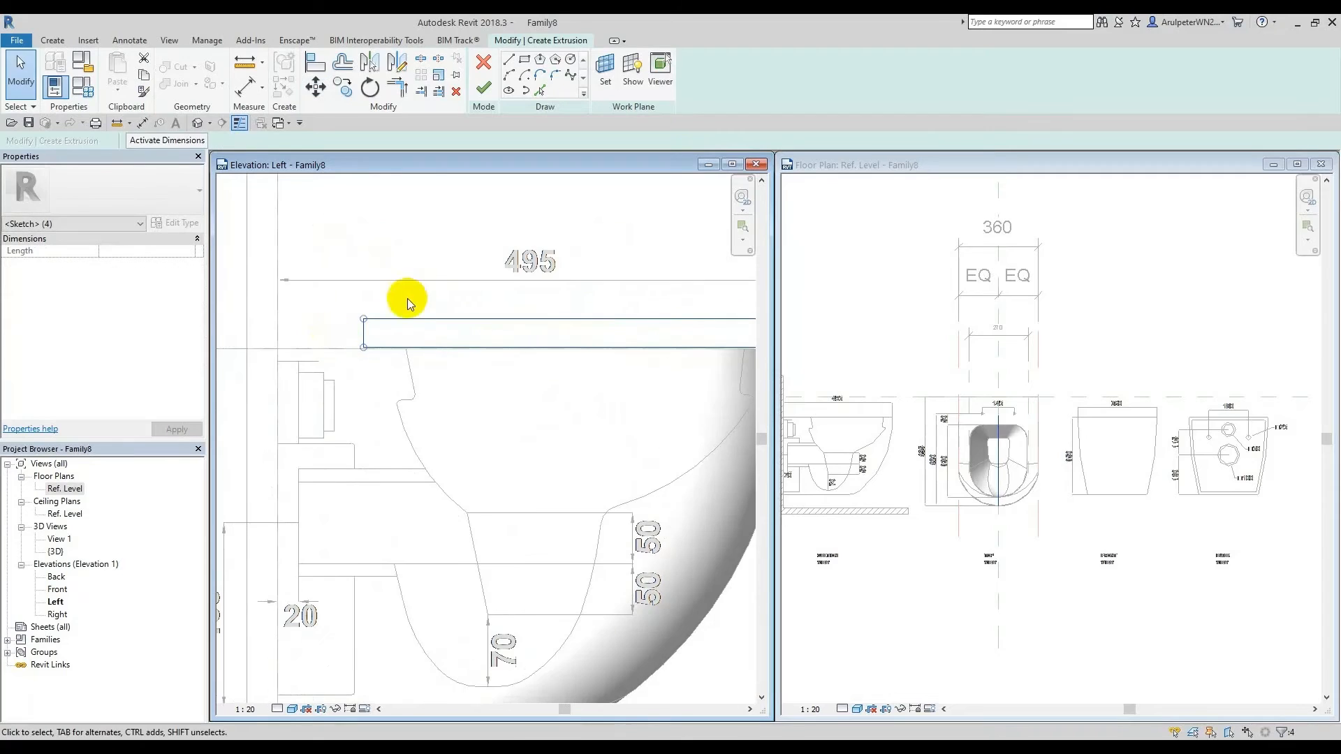
Step: Move the rectangle vertically a little further up to leave a thin gap above the bowl's rim
{"action": "key", "text": "m"}
{"action": "key", "text": "v"}
{"action": "scroll", "coordinate": [345, 353], "scroll_direction": "up", "scroll_amount": 2}
{"action": "left_click", "coordinate": [332, 350]}
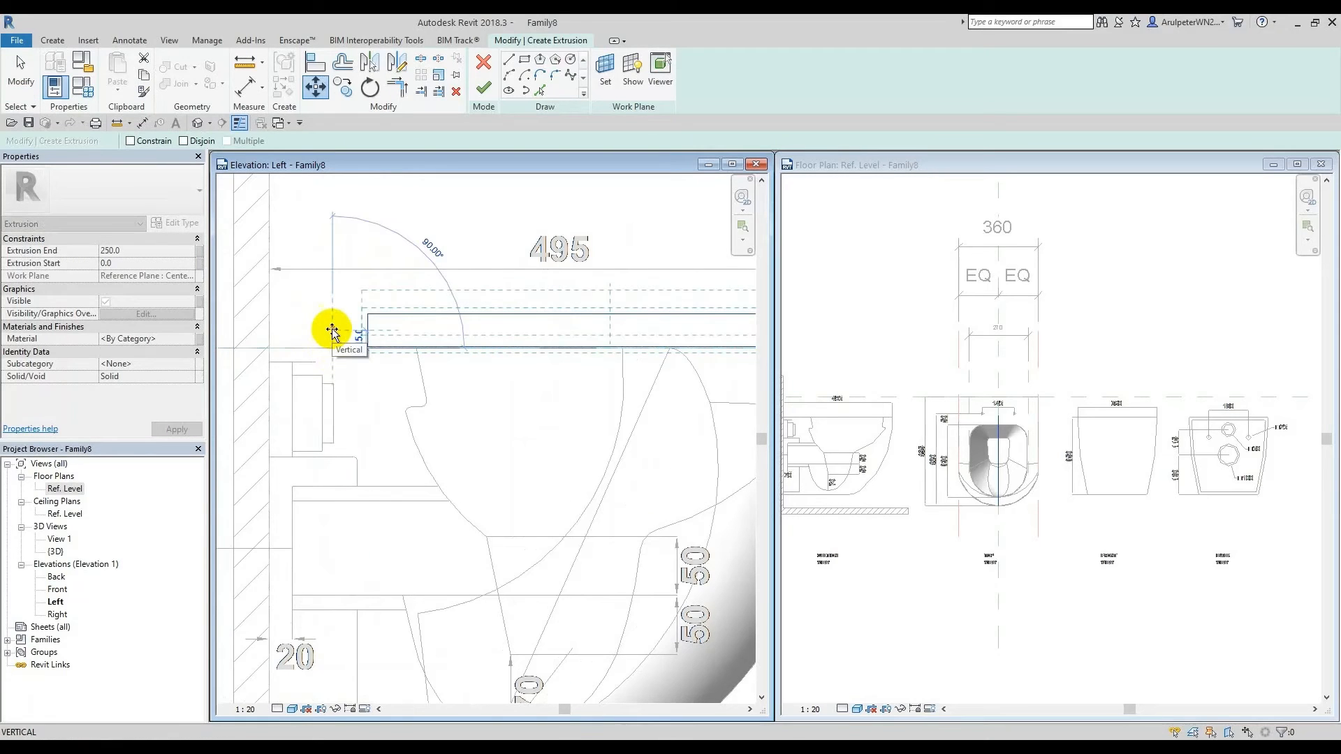
{"action": "left_click", "coordinate": [332, 328]}
{"action": "scroll", "coordinate": [505, 195], "scroll_direction": "down", "scroll_amount": 2}
{"action": "scroll", "coordinate": [613, 375], "scroll_direction": "up", "scroll_amount": 1}
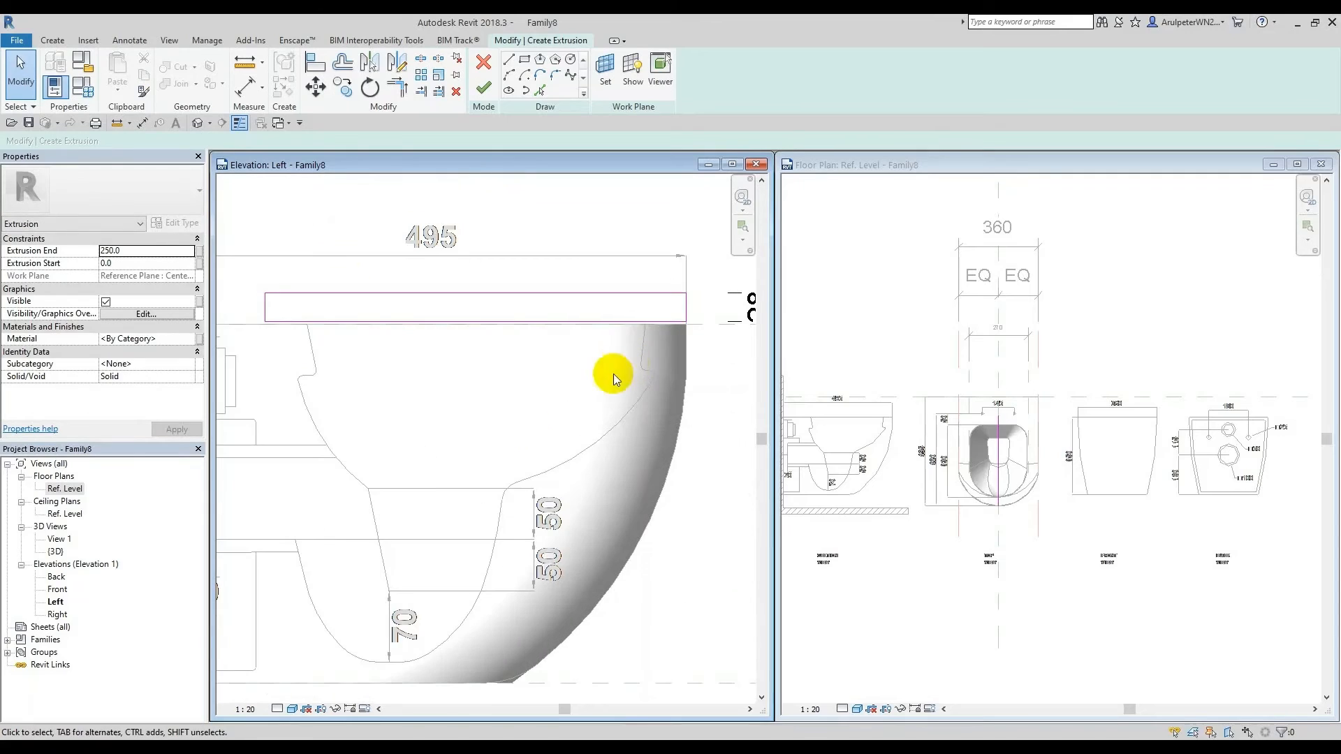
Step: Stretch the rectangle's rear edge toward the wall, lengthening the seat profile
{"action": "middle_click_drag", "start_coordinate": [676, 362], "coordinate": [676, 379]}
{"action": "middle_click_drag", "start_coordinate": [384, 248], "coordinate": [473, 285]}
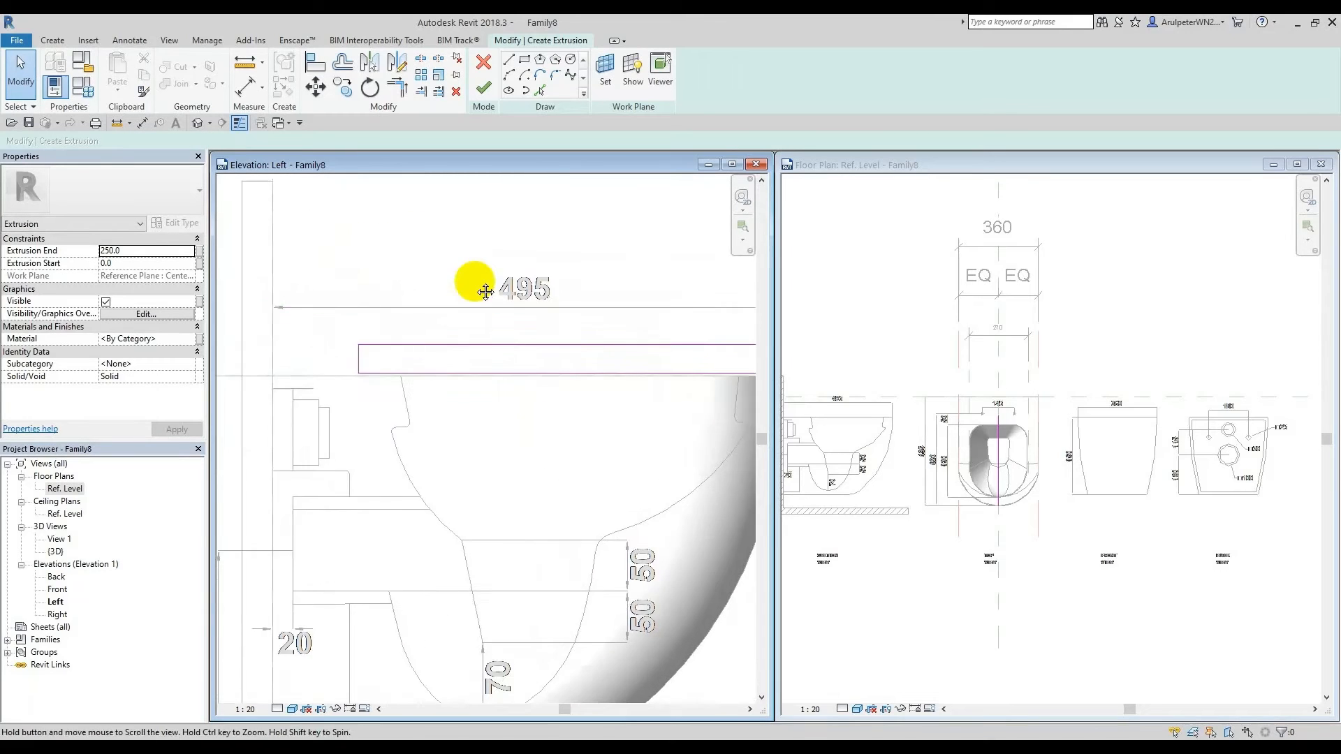
{"action": "scroll", "coordinate": [428, 320], "scroll_direction": "up", "scroll_amount": 1}
{"action": "scroll", "coordinate": [269, 291], "scroll_direction": "down", "scroll_amount": 2}
{"action": "scroll", "coordinate": [350, 351], "scroll_direction": "up", "scroll_amount": 1}
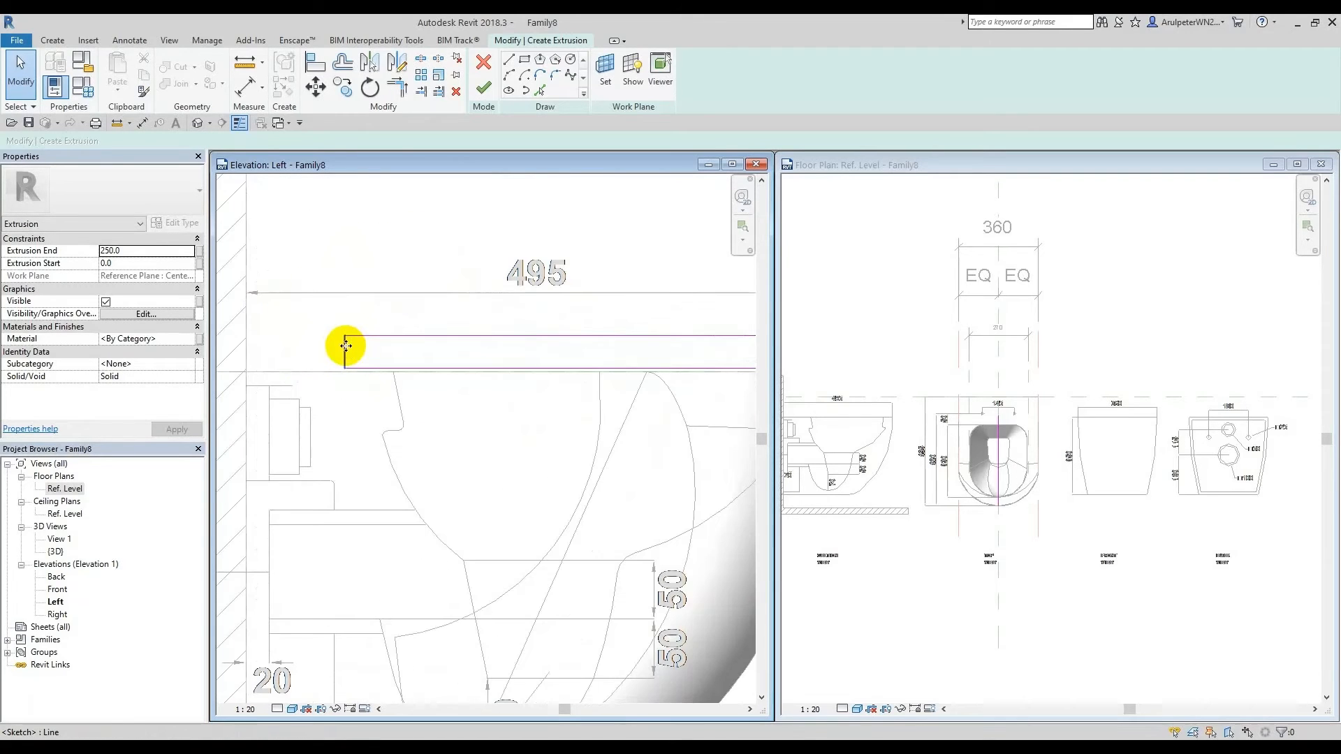
{"action": "left_click", "coordinate": [347, 344]}
{"action": "left_click_drag", "start_coordinate": [348, 345], "coordinate": [305, 347]}
{"action": "left_click", "coordinate": [376, 262]}
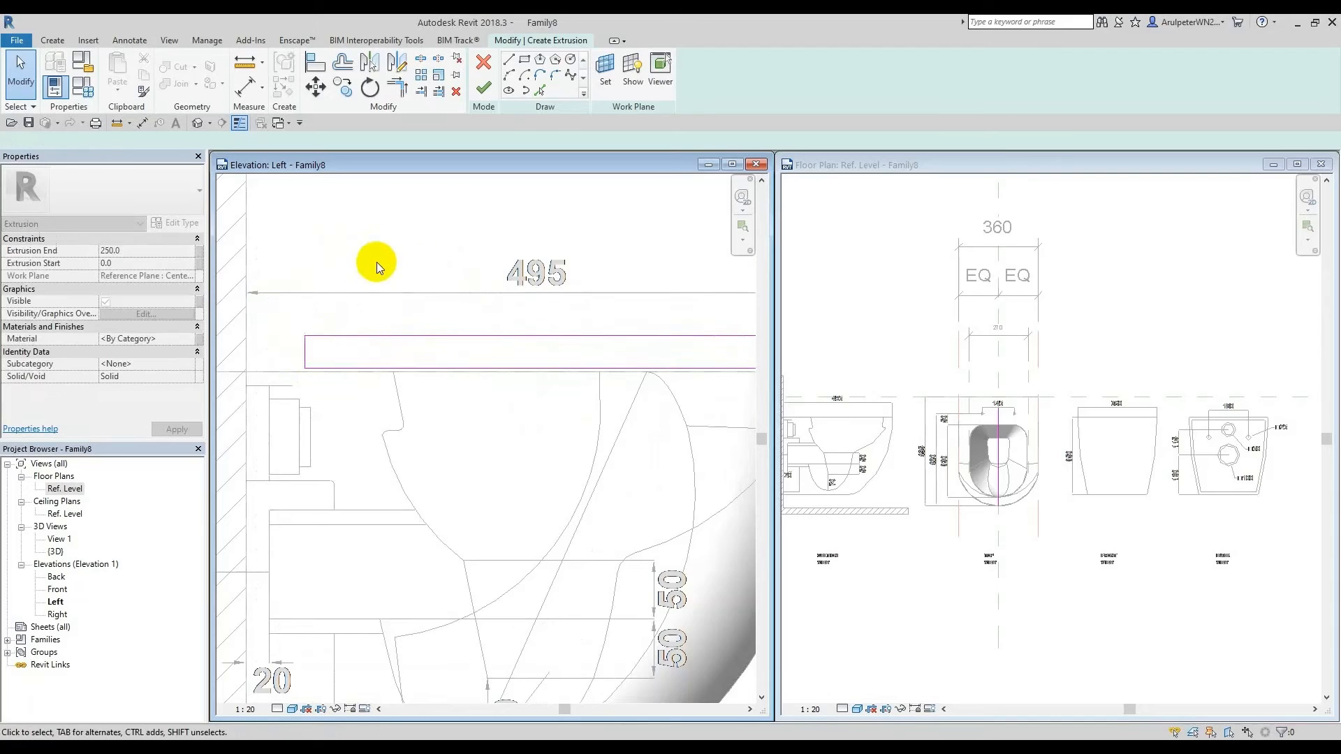
{"action": "scroll", "coordinate": [376, 262], "scroll_direction": "down", "scroll_amount": 1}
{"action": "scroll", "coordinate": [646, 218], "scroll_direction": "up", "scroll_amount": 1}
{"action": "scroll", "coordinate": [660, 342], "scroll_direction": "up", "scroll_amount": 1}
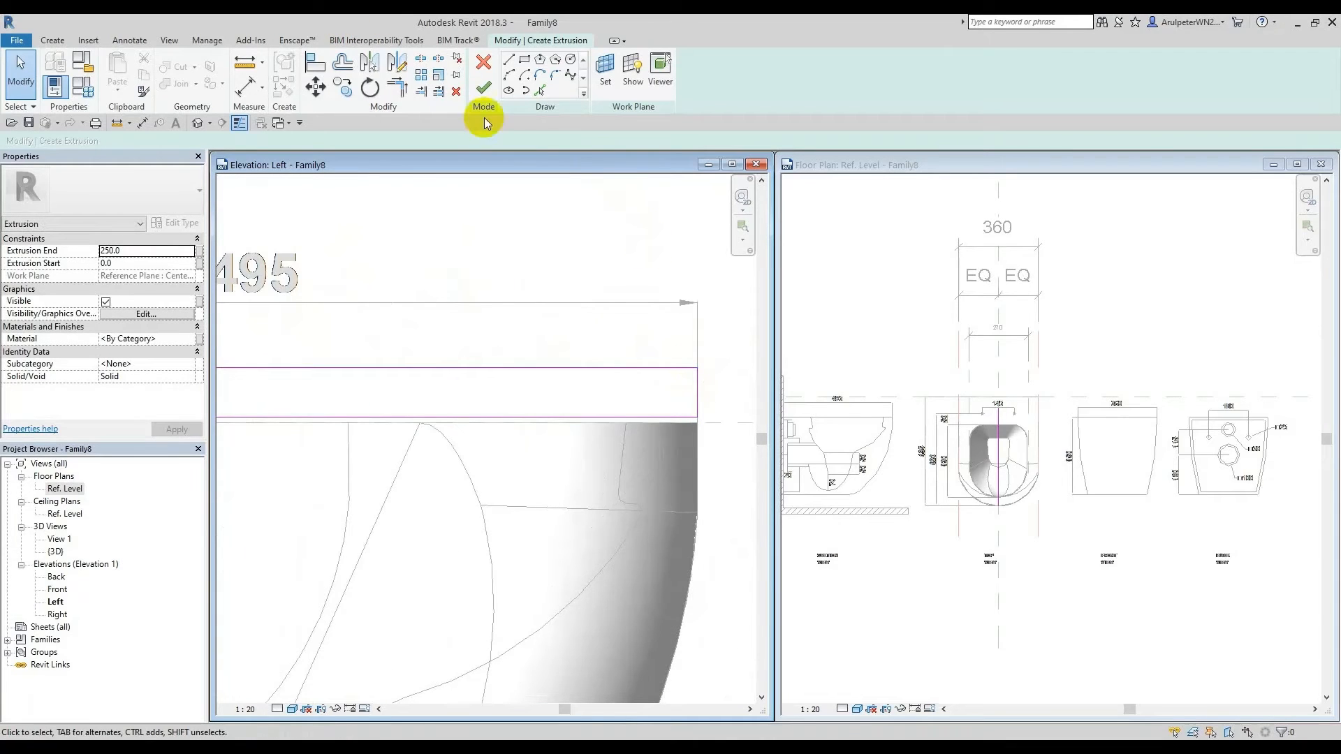
{"action": "left_click", "coordinate": [508, 75]}
{"action": "scroll", "coordinate": [709, 412], "scroll_direction": "up", "scroll_amount": 5}
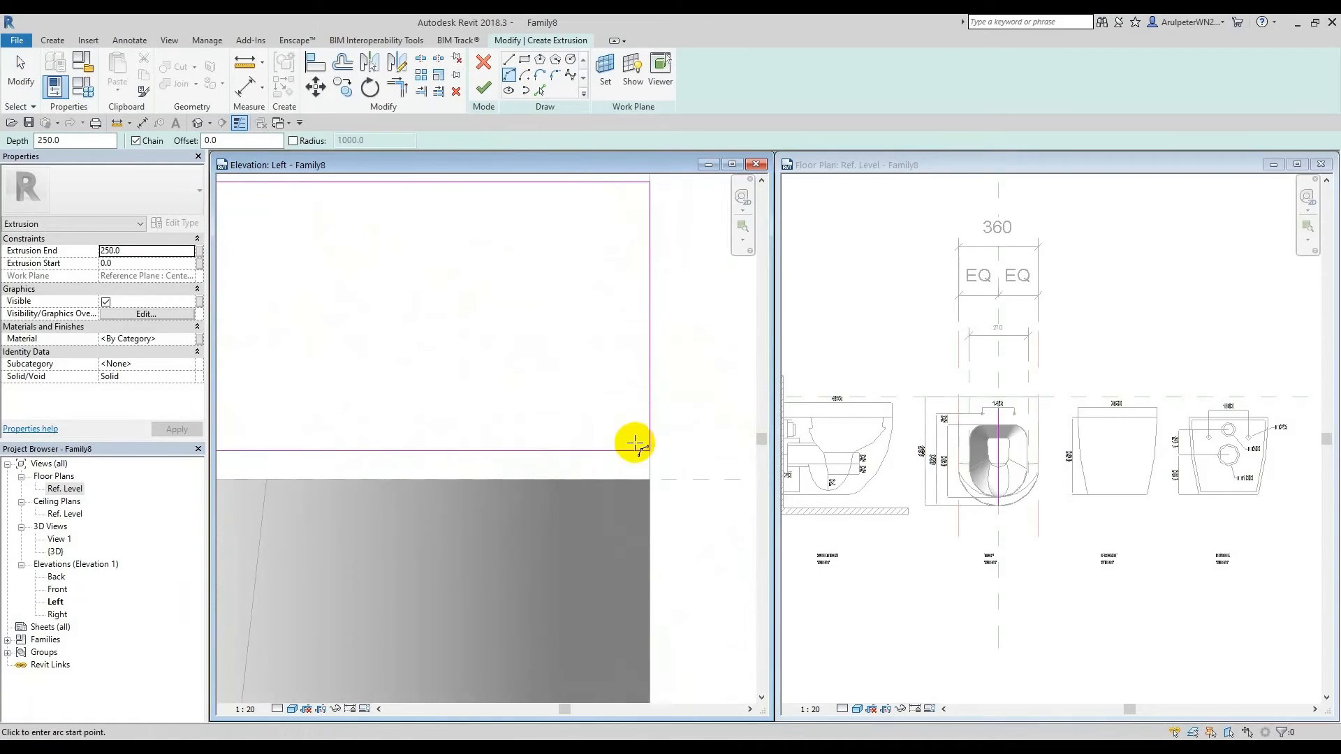
{"action": "scroll", "coordinate": [632, 443], "scroll_direction": "down", "scroll_amount": 3}
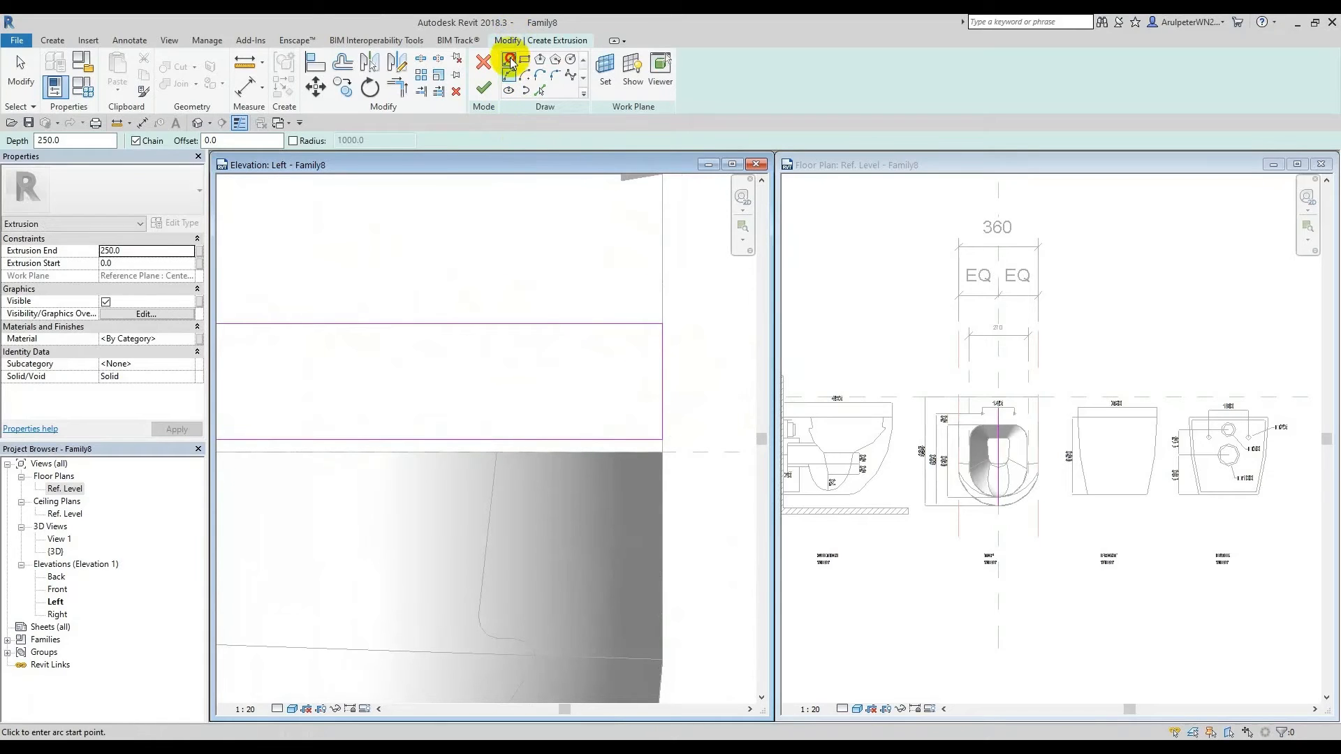
Step: Draw a horizontal line through the middle of the seat rectangle, from its front edge's midpoint to its rear edge's midpoint
{"action": "left_click", "coordinate": [510, 61]}
{"action": "left_click", "coordinate": [662, 380]}
{"action": "scroll", "coordinate": [665, 367], "scroll_direction": "down", "scroll_amount": 3}
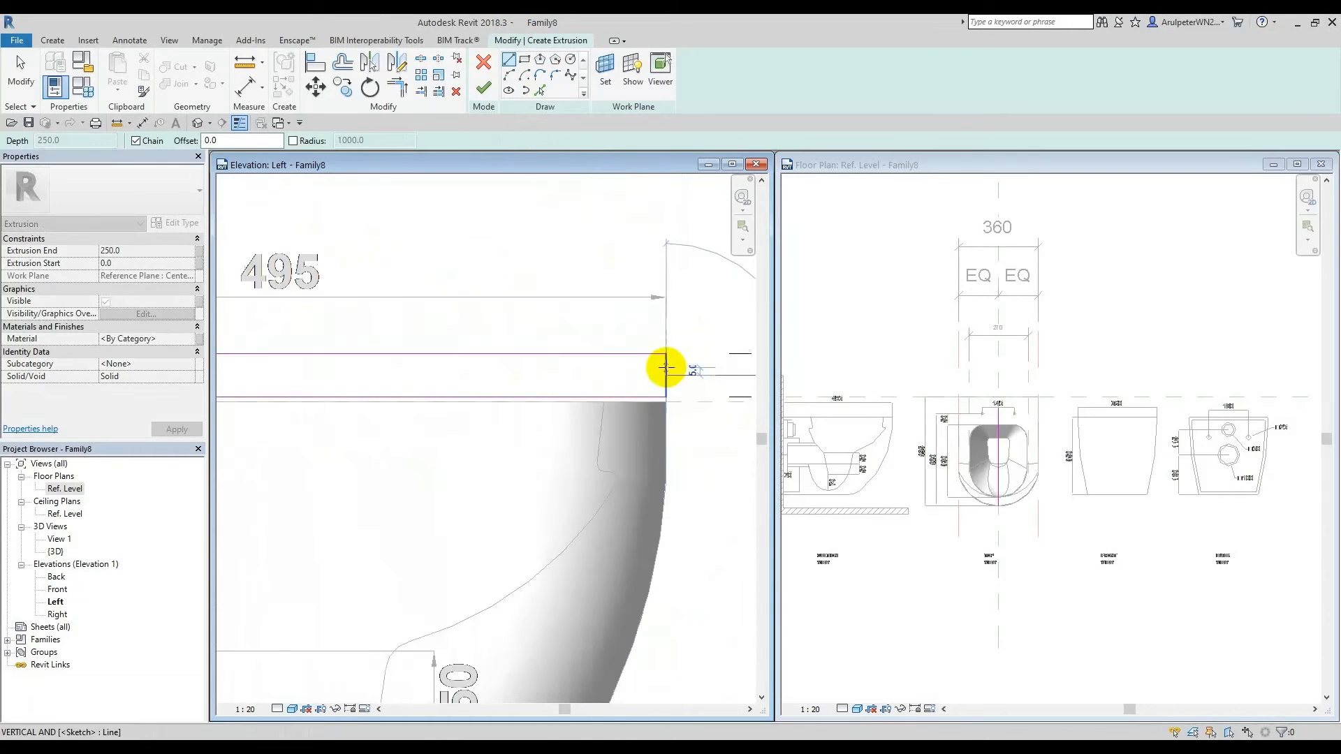
{"action": "scroll", "coordinate": [339, 375], "scroll_direction": "down", "scroll_amount": 2}
{"action": "scroll", "coordinate": [329, 371], "scroll_direction": "up", "scroll_amount": 2}
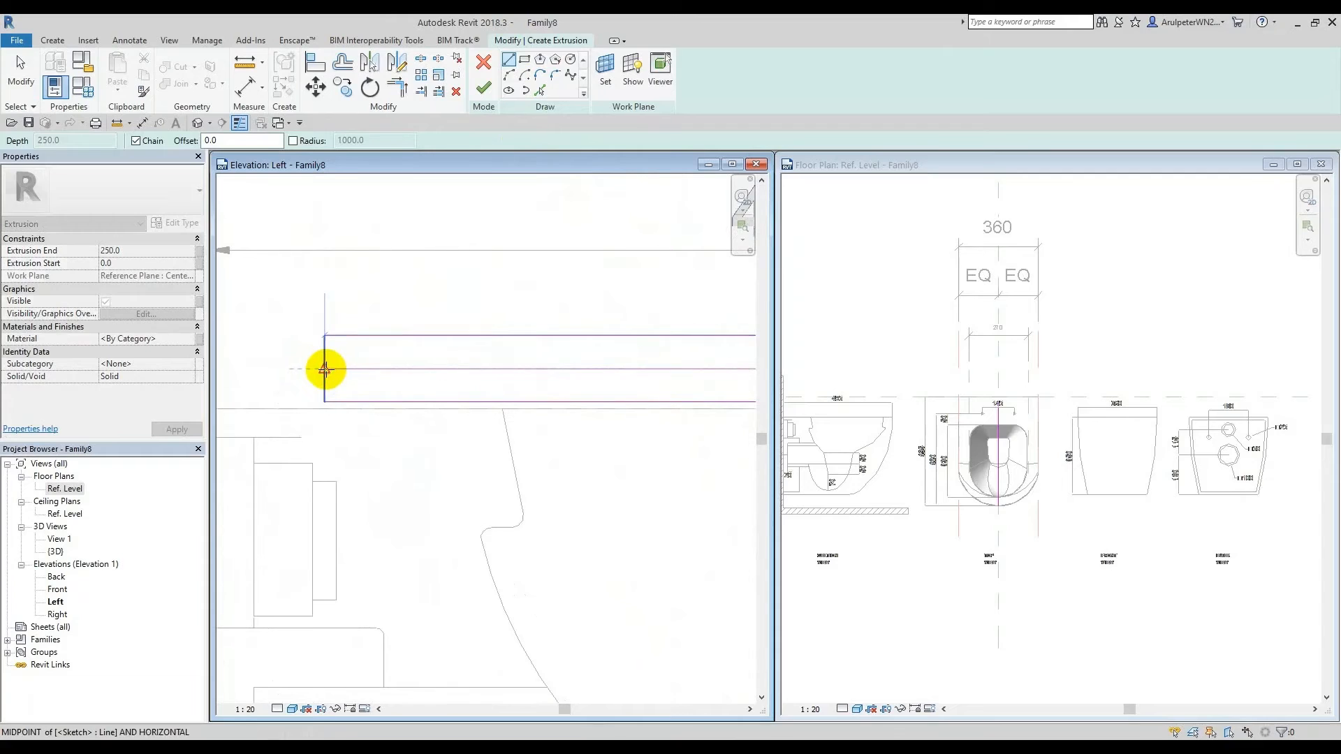
{"action": "left_click", "coordinate": [325, 370]}
{"action": "key", "text": "Escape"}
{"action": "key", "text": "Escape"}
Step: Move the rectangle's front vertical edge about 13 mm outward, past the front of the bowl
{"action": "scroll", "coordinate": [276, 343], "scroll_direction": "down", "scroll_amount": 4}
{"action": "scroll", "coordinate": [656, 365], "scroll_direction": "up", "scroll_amount": 2}
{"action": "middle_click_drag", "start_coordinate": [653, 370], "coordinate": [533, 380]}
{"action": "scroll", "coordinate": [740, 338], "scroll_direction": "up", "scroll_amount": 2}
{"action": "left_click_drag", "start_coordinate": [560, 304], "coordinate": [707, 471]}
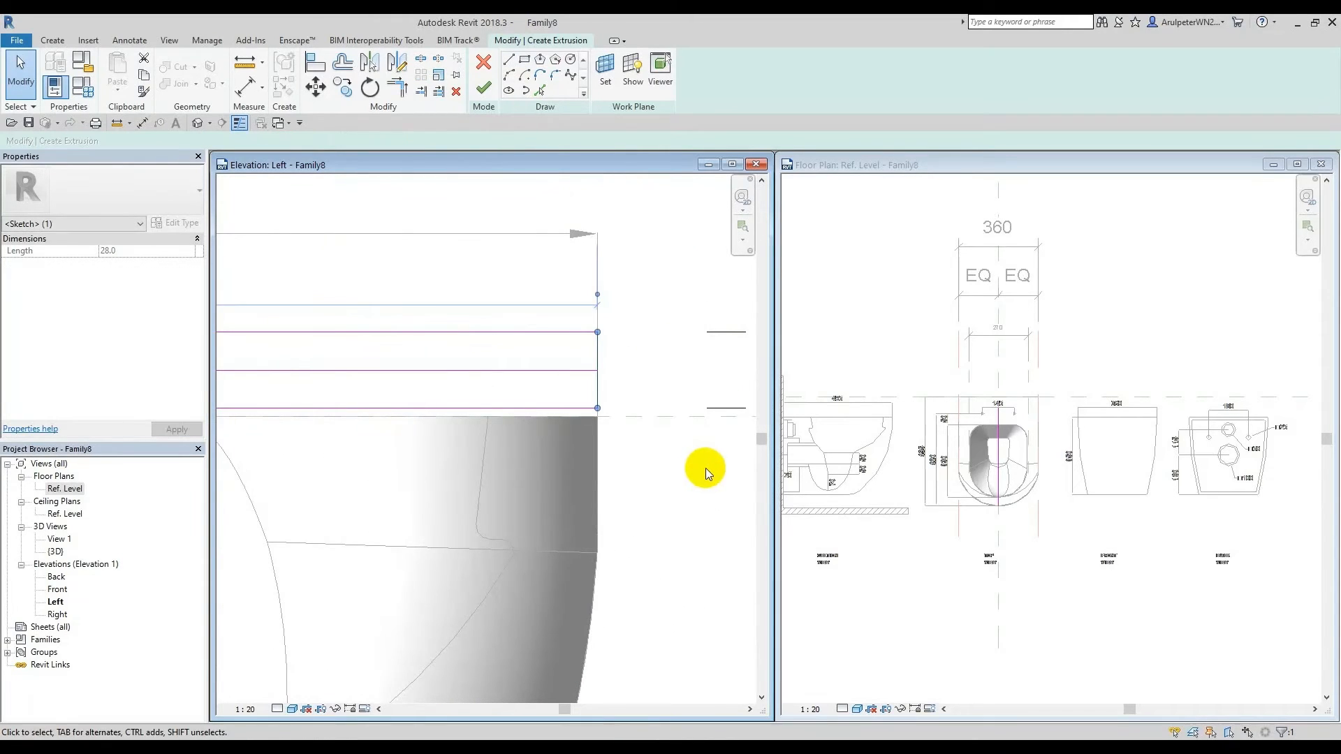
{"action": "left_click", "coordinate": [585, 321]}
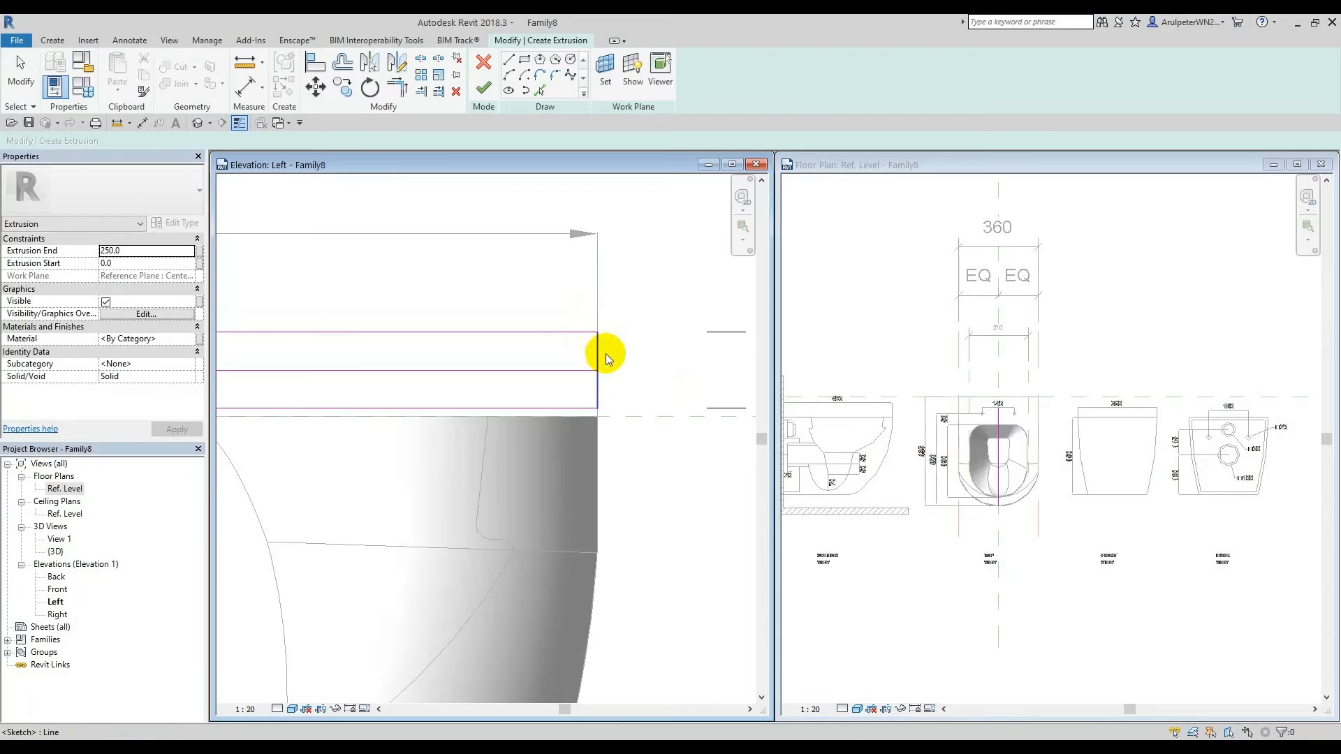
{"action": "left_click", "coordinate": [326, 96]}
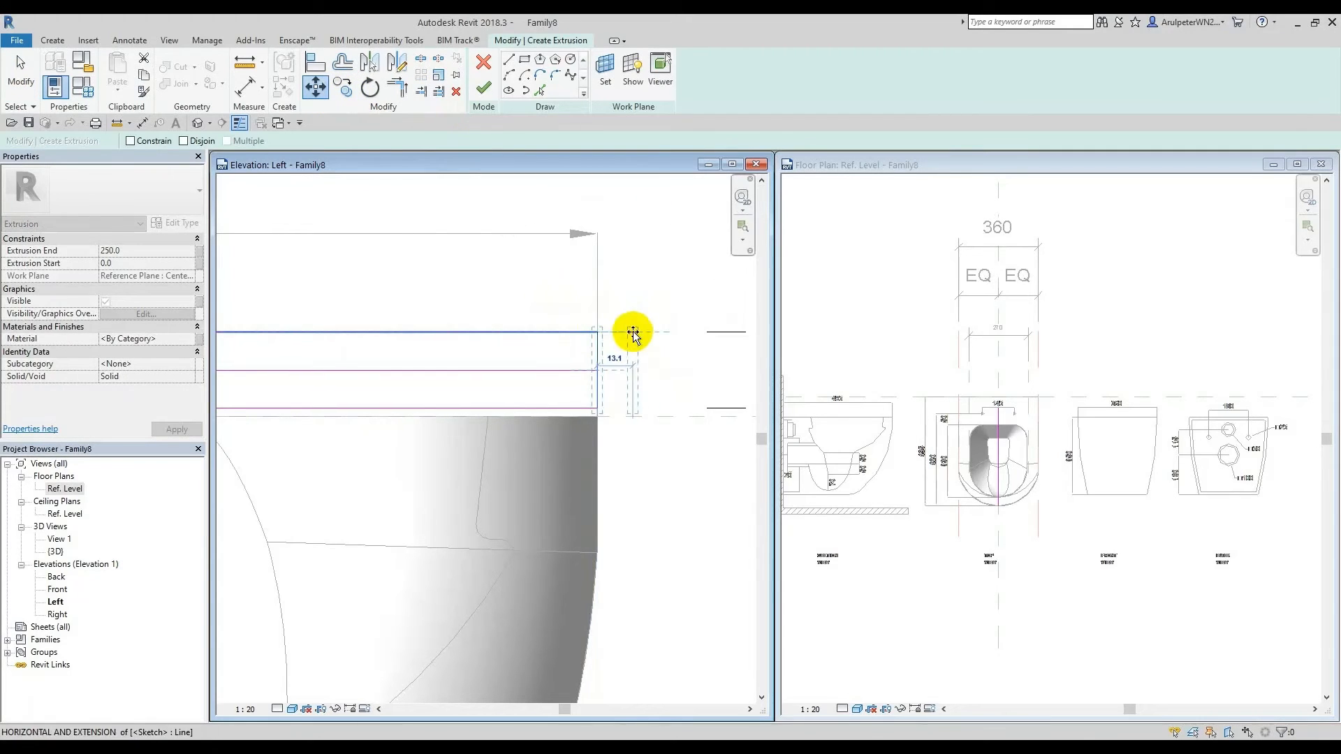
{"action": "left_click", "coordinate": [633, 332]}
{"action": "key", "text": "Escape"}
Step: Draw an arc of about 7.9 mm radius between the bottom edge and middle line, starting in line with the bowl's front
{"action": "left_click", "coordinate": [509, 75]}
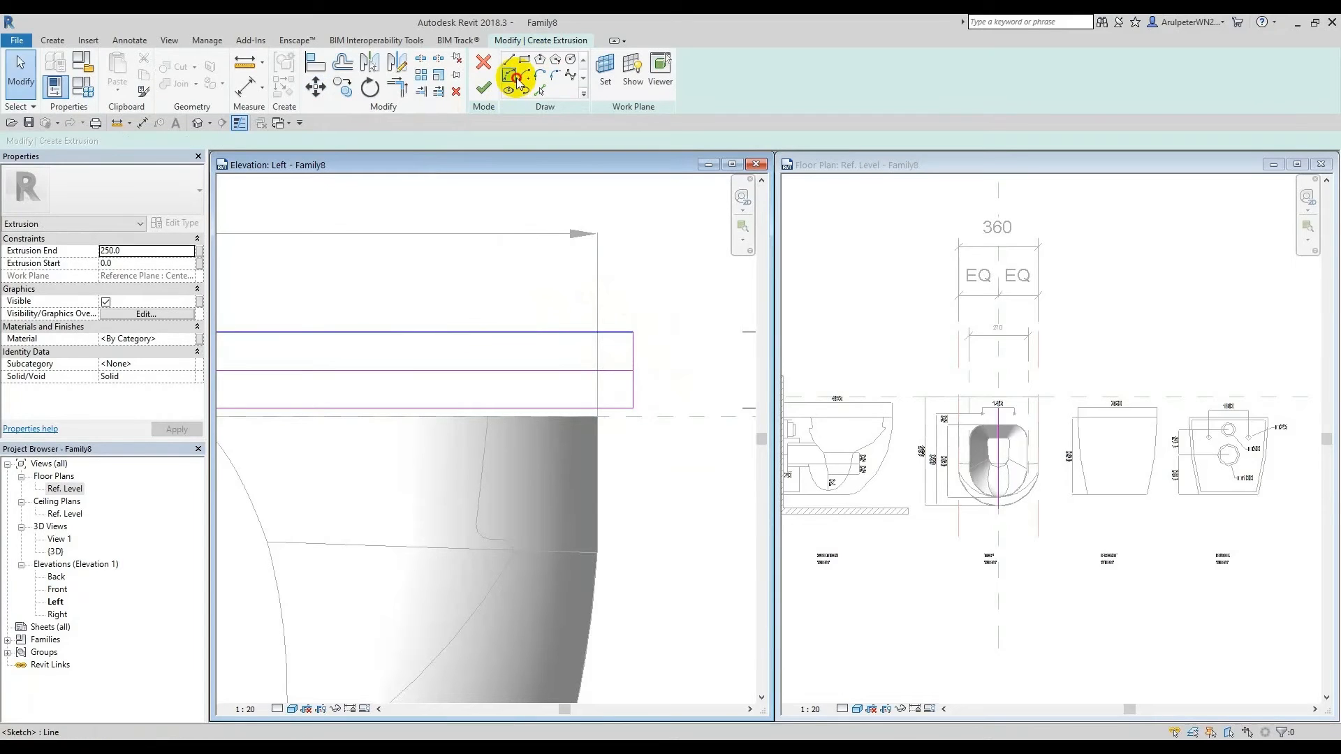
{"action": "scroll", "coordinate": [599, 389], "scroll_direction": "up", "scroll_amount": 5}
{"action": "left_click", "coordinate": [612, 481]}
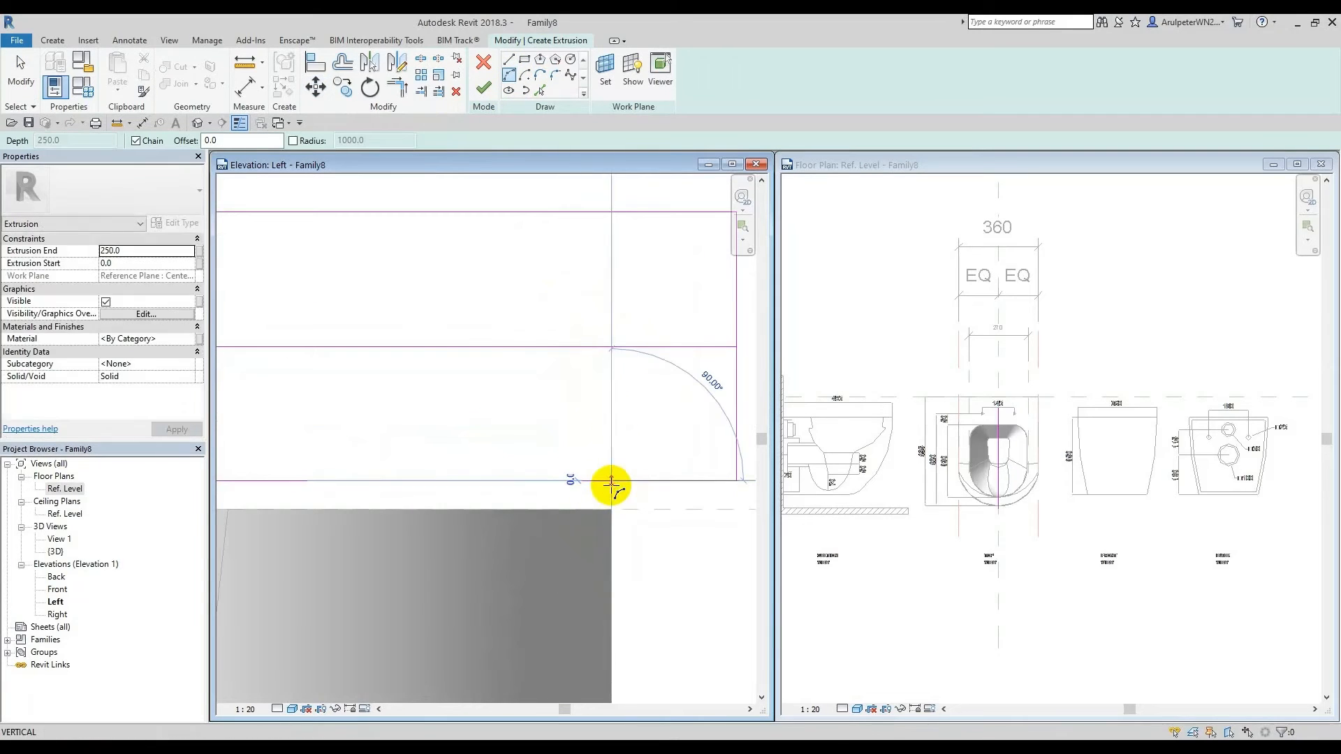
{"action": "left_click", "coordinate": [613, 346]}
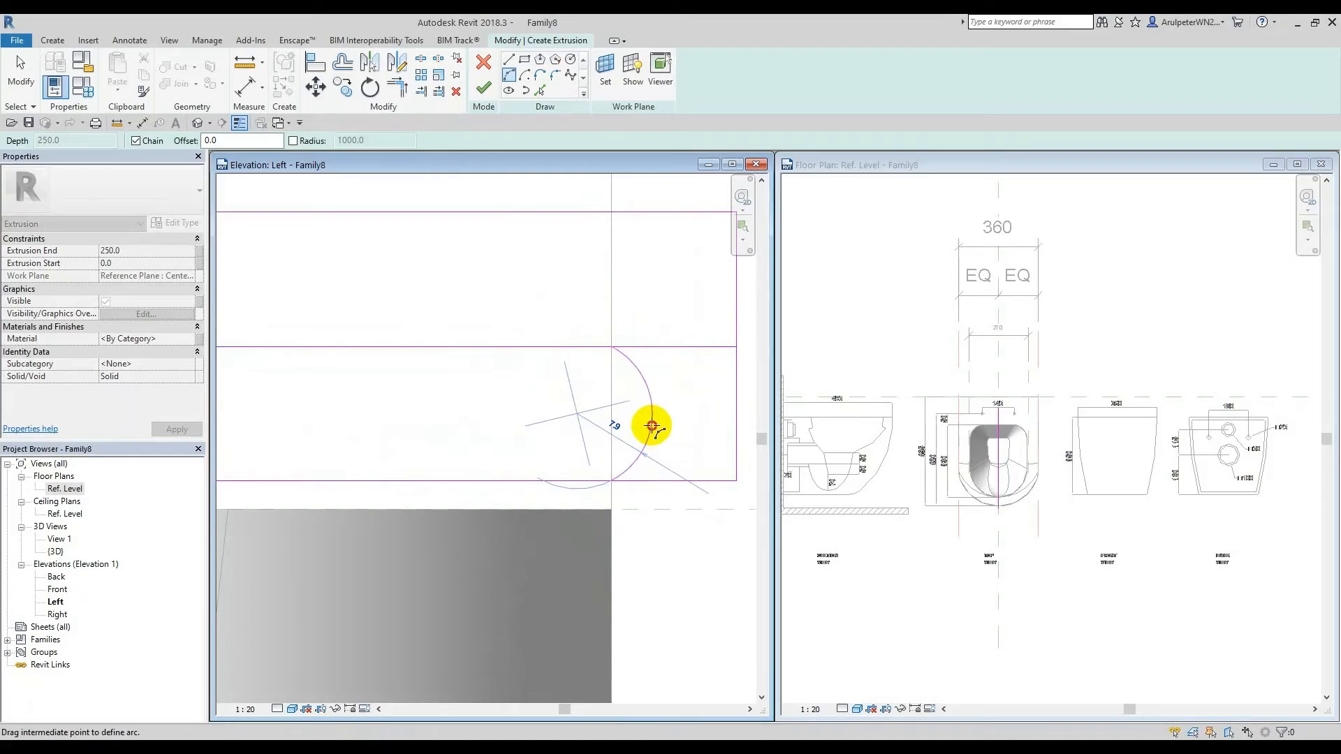
{"action": "left_click", "coordinate": [652, 425]}
{"action": "key", "text": "Escape"}
{"action": "key", "text": "Escape"}
Step: Move the arc back so its outermost point lines up with the front face of the bowl
{"action": "left_click", "coordinate": [646, 386]}
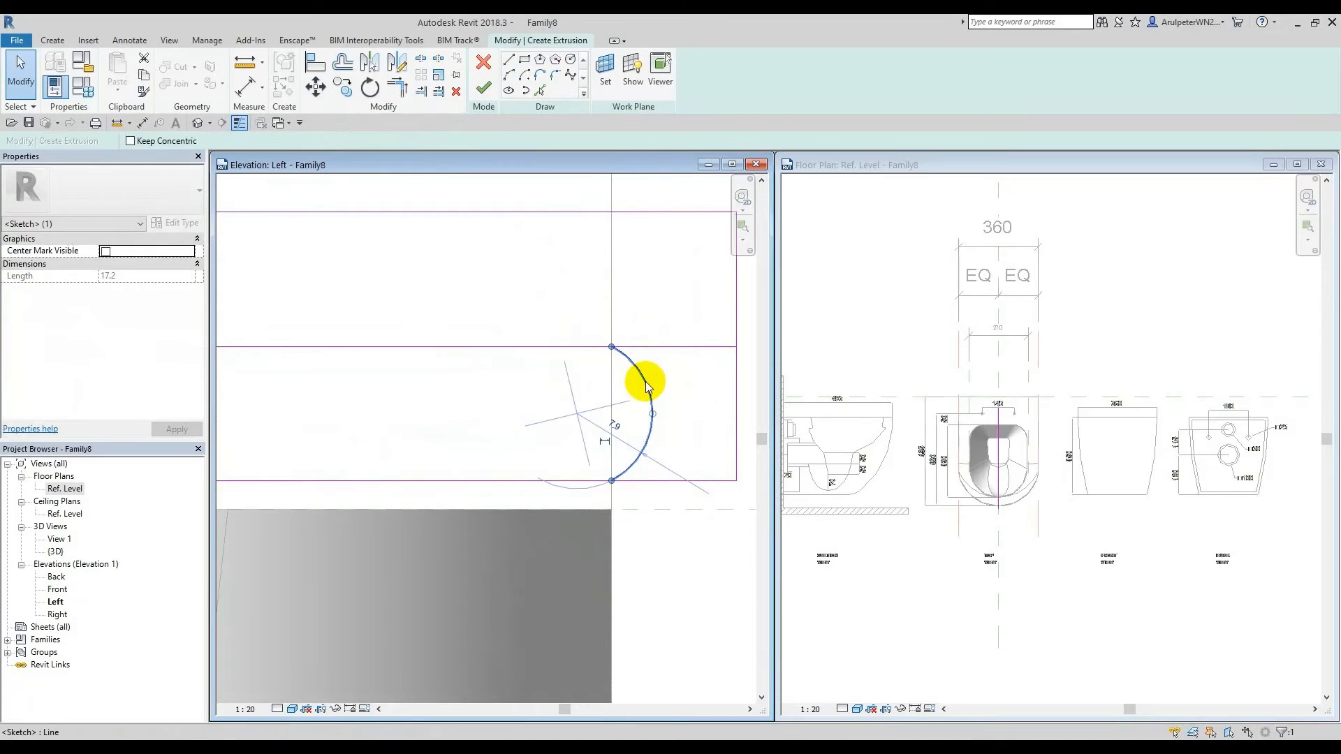
{"action": "key", "text": "m"}
{"action": "key", "text": "v"}
{"action": "scroll", "coordinate": [616, 351], "scroll_direction": "up", "scroll_amount": 1}
{"action": "left_click", "coordinate": [609, 345]}
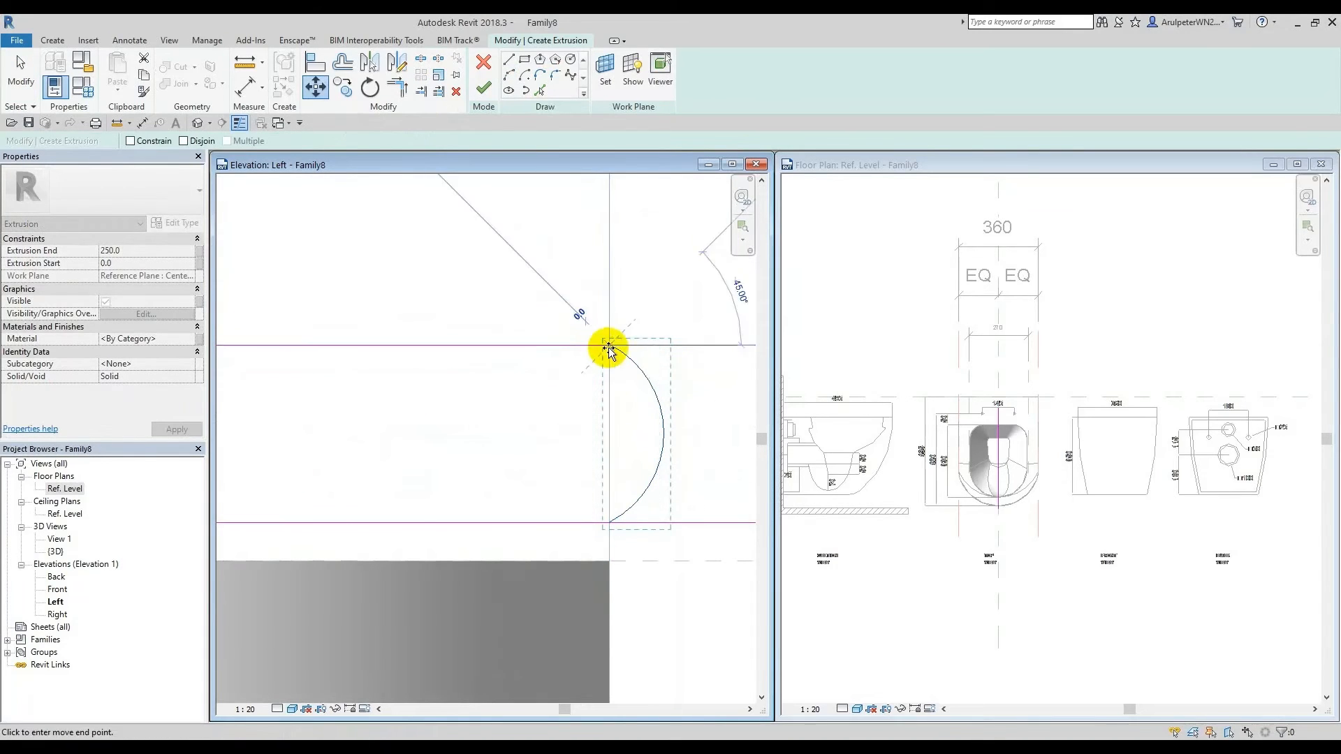
{"action": "left_click", "coordinate": [610, 346]}
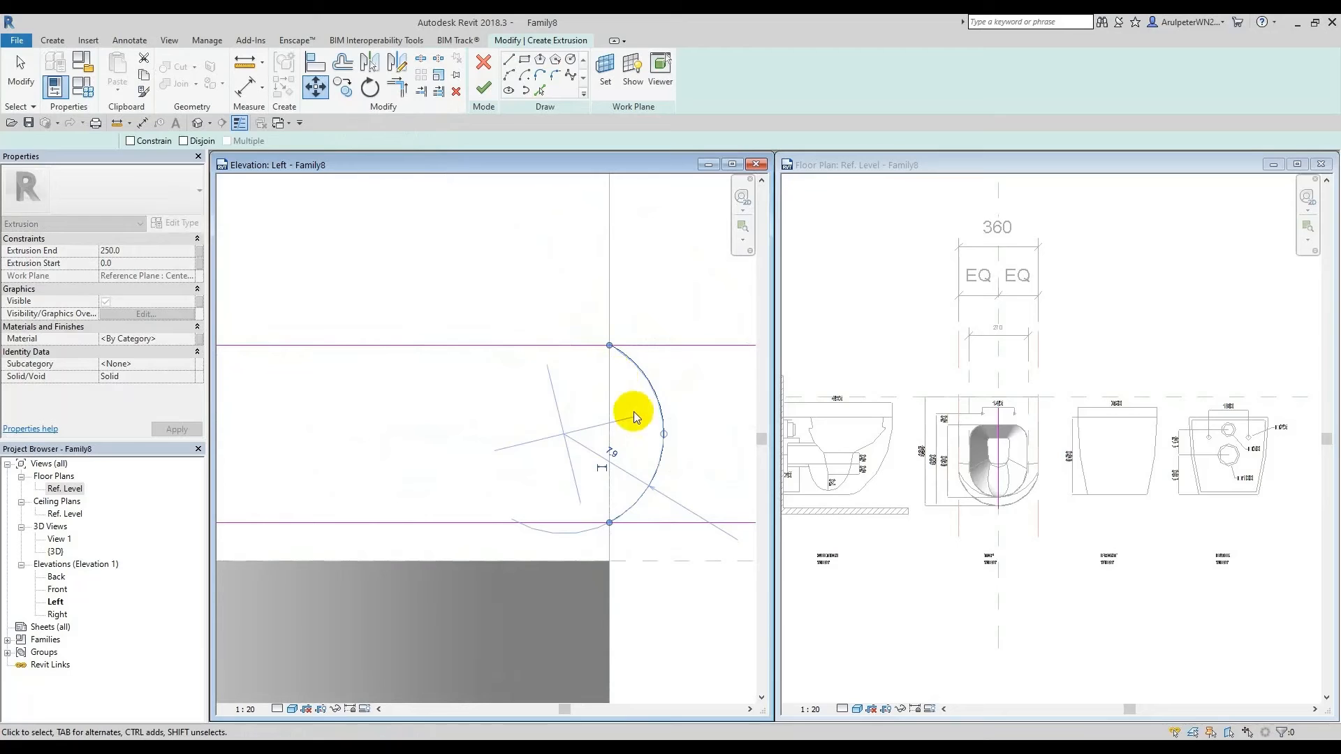
{"action": "key", "text": "v"}
{"action": "left_click", "coordinate": [664, 434]}
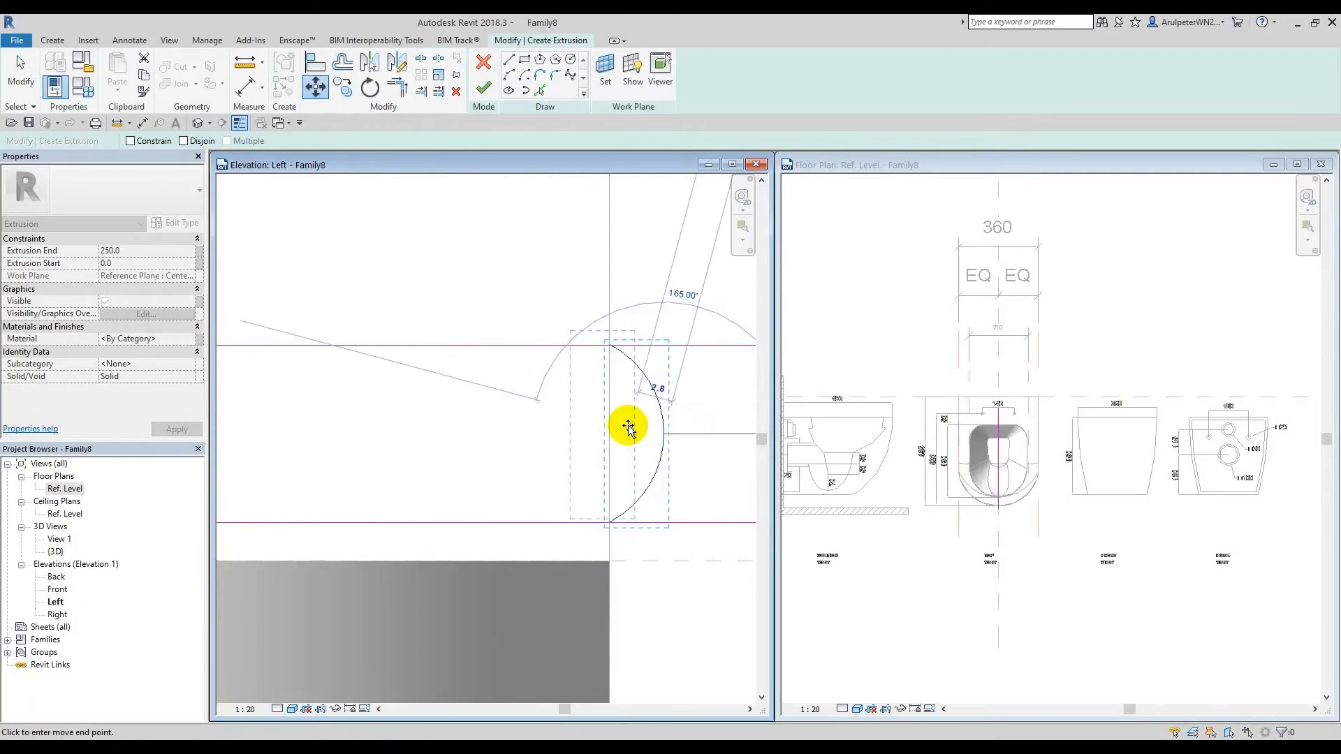
{"action": "left_click", "coordinate": [610, 434]}
{"action": "scroll", "coordinate": [639, 428], "scroll_direction": "down", "scroll_amount": 3}
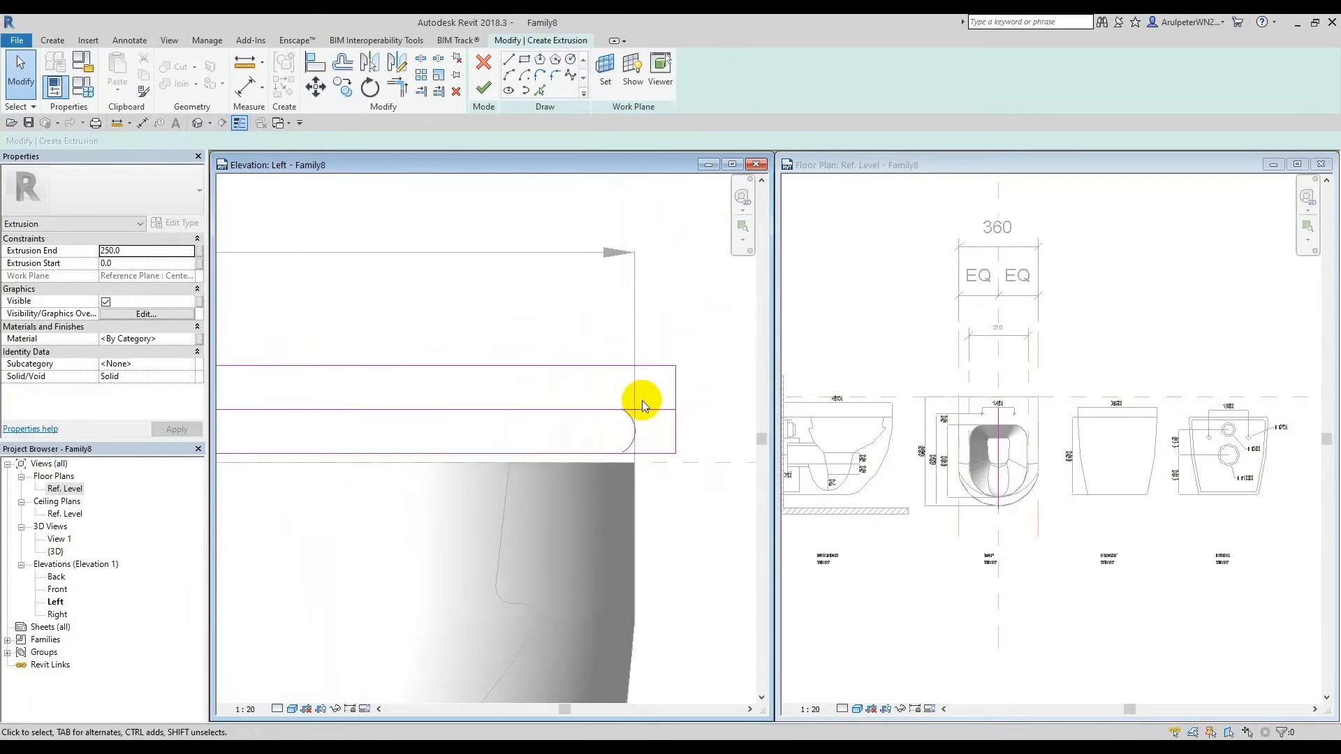
Step: Offset a copy of the middle line 1 mm downward to form a thin gap between seat and cover
{"action": "left_click", "coordinate": [342, 65]}
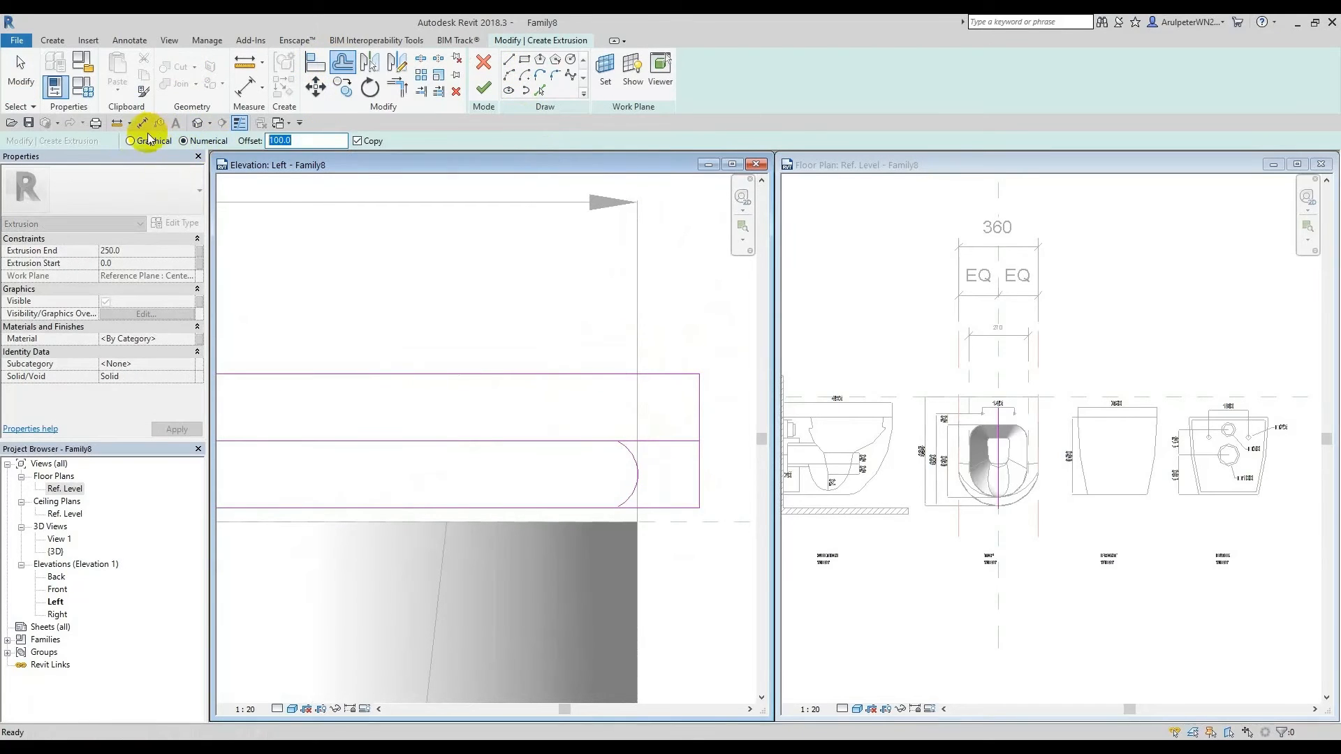
{"action": "left_click", "coordinate": [539, 442]}
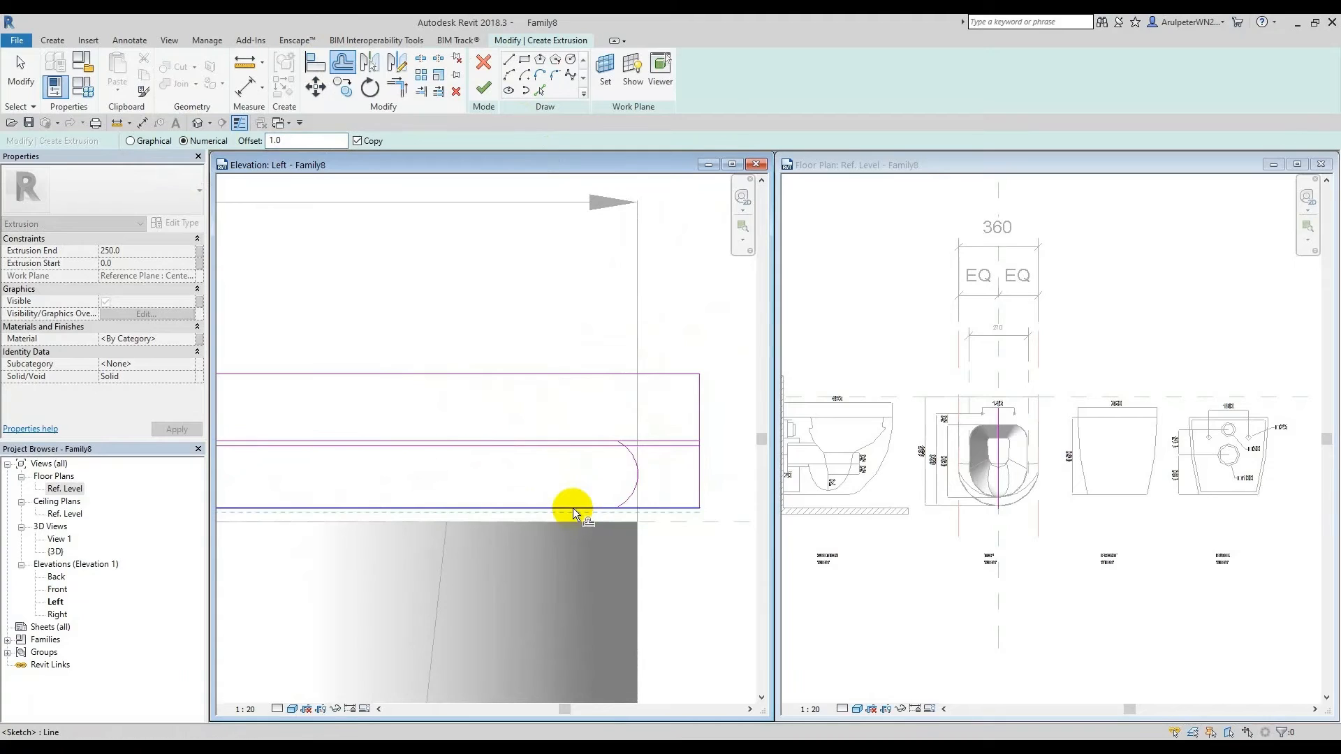
{"action": "key", "text": "Escape"}
Step: Replace the front arc with one running from the offset line to the bottom edge, reaching the bowl's front face
{"action": "scroll", "coordinate": [628, 460], "scroll_direction": "up", "scroll_amount": 2}
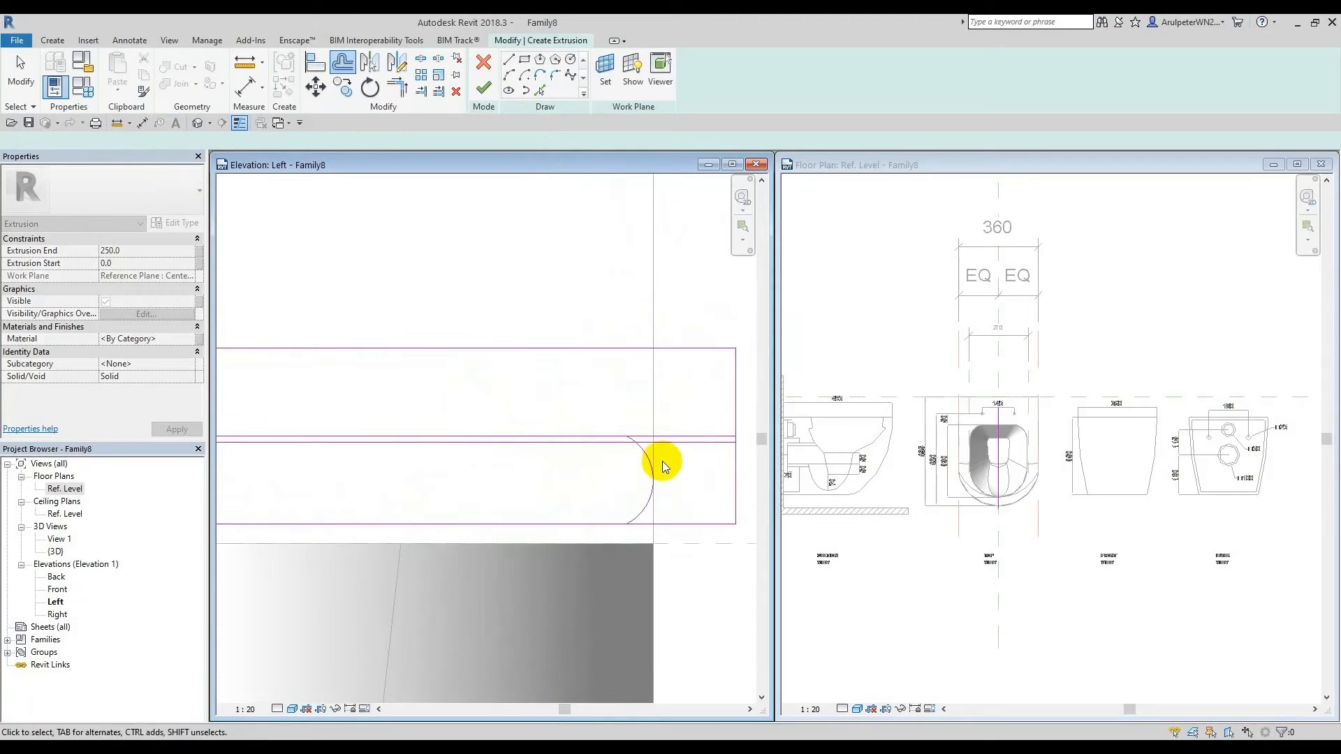
{"action": "left_click", "coordinate": [648, 460]}
{"action": "key", "text": "Delete"}
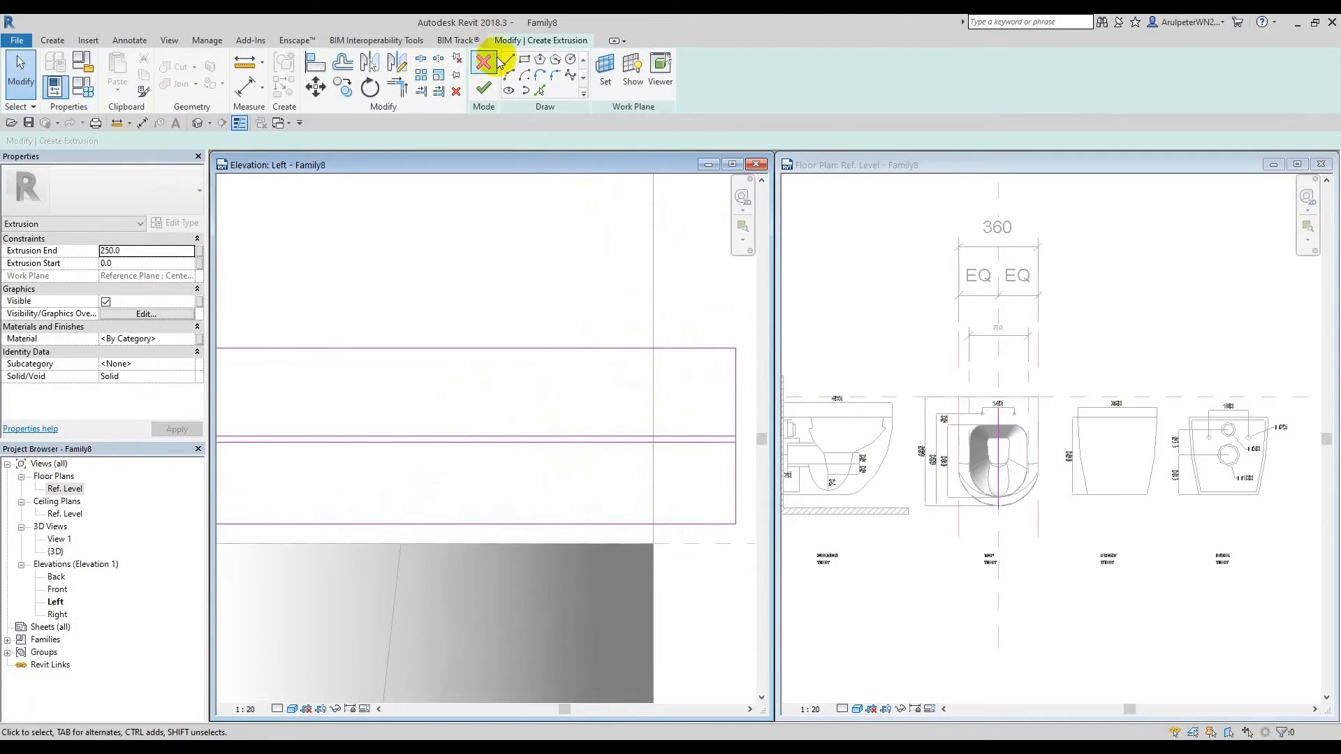
{"action": "left_click", "coordinate": [509, 77]}
{"action": "scroll", "coordinate": [591, 411], "scroll_direction": "up", "scroll_amount": 2}
{"action": "left_click", "coordinate": [631, 454]}
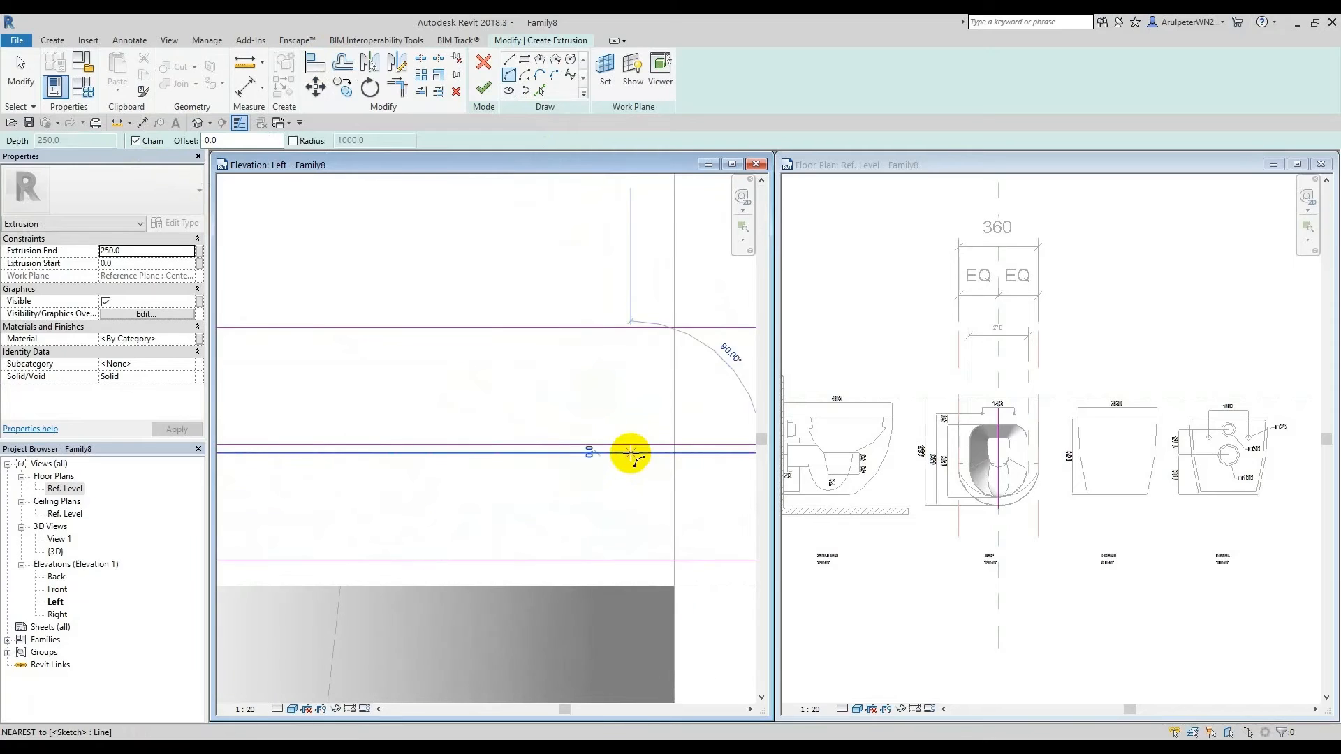
{"action": "left_click", "coordinate": [637, 563]}
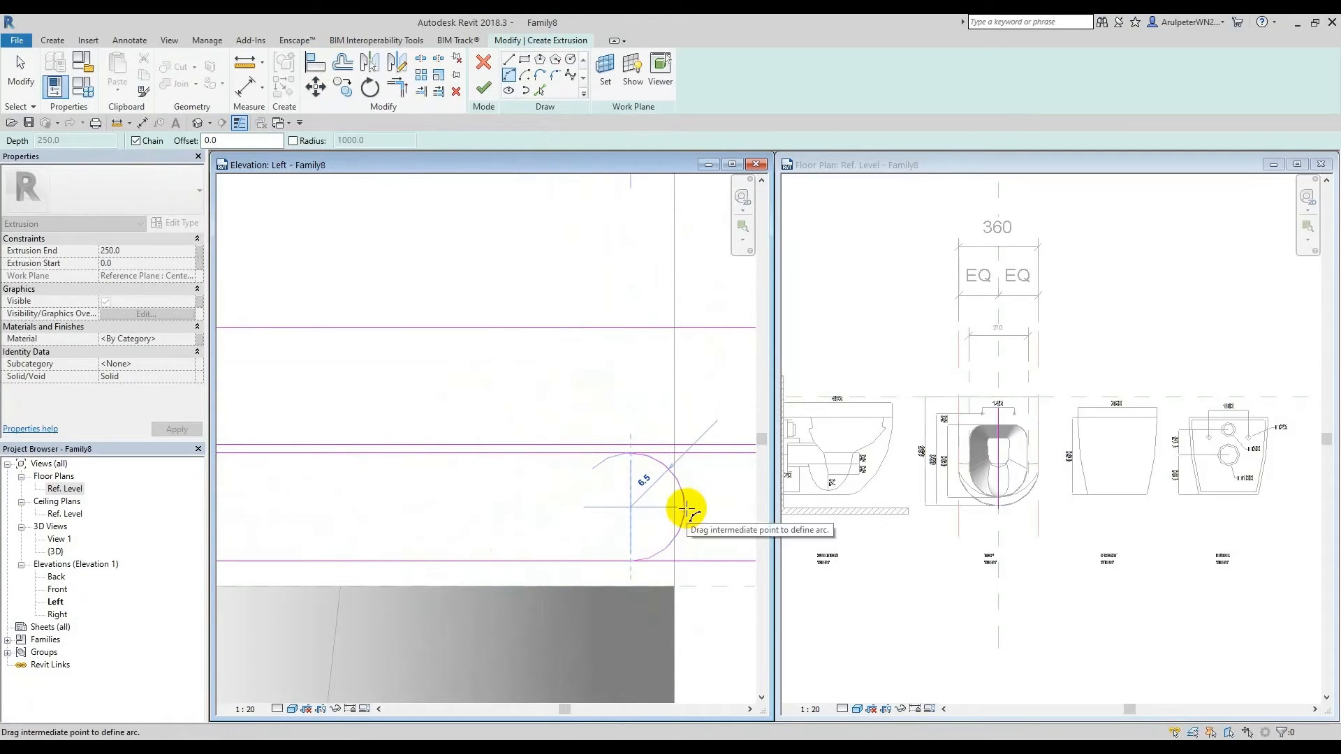
{"action": "left_click", "coordinate": [675, 512]}
{"action": "key", "text": "Escape"}
{"action": "key", "text": "Escape"}
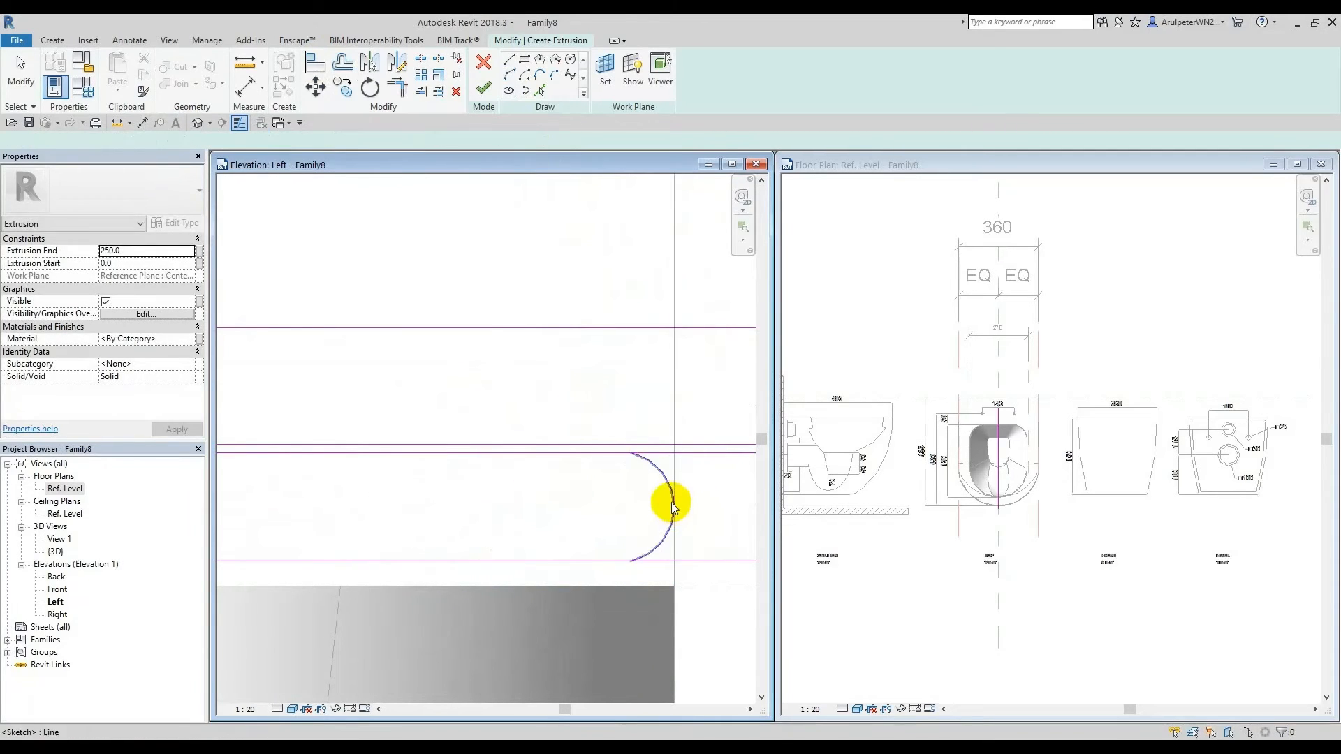
Step: Copy the front arc up into the upper band, placing its lower end on the middle line
{"action": "scroll", "coordinate": [672, 501], "scroll_direction": "down", "scroll_amount": 2}
{"action": "scroll", "coordinate": [673, 494], "scroll_direction": "down", "scroll_amount": 1}
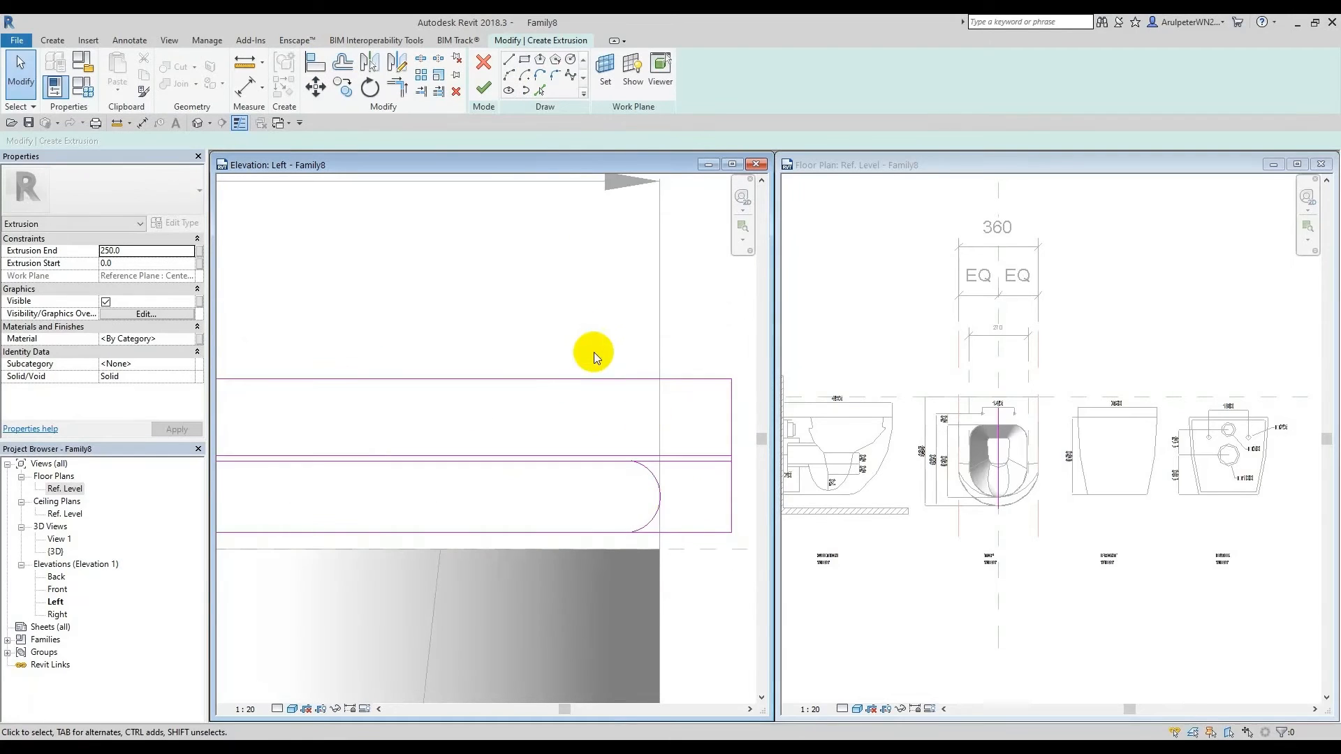
{"action": "scroll", "coordinate": [663, 482], "scroll_direction": "down", "scroll_amount": 1}
{"action": "scroll", "coordinate": [660, 451], "scroll_direction": "up", "scroll_amount": 2}
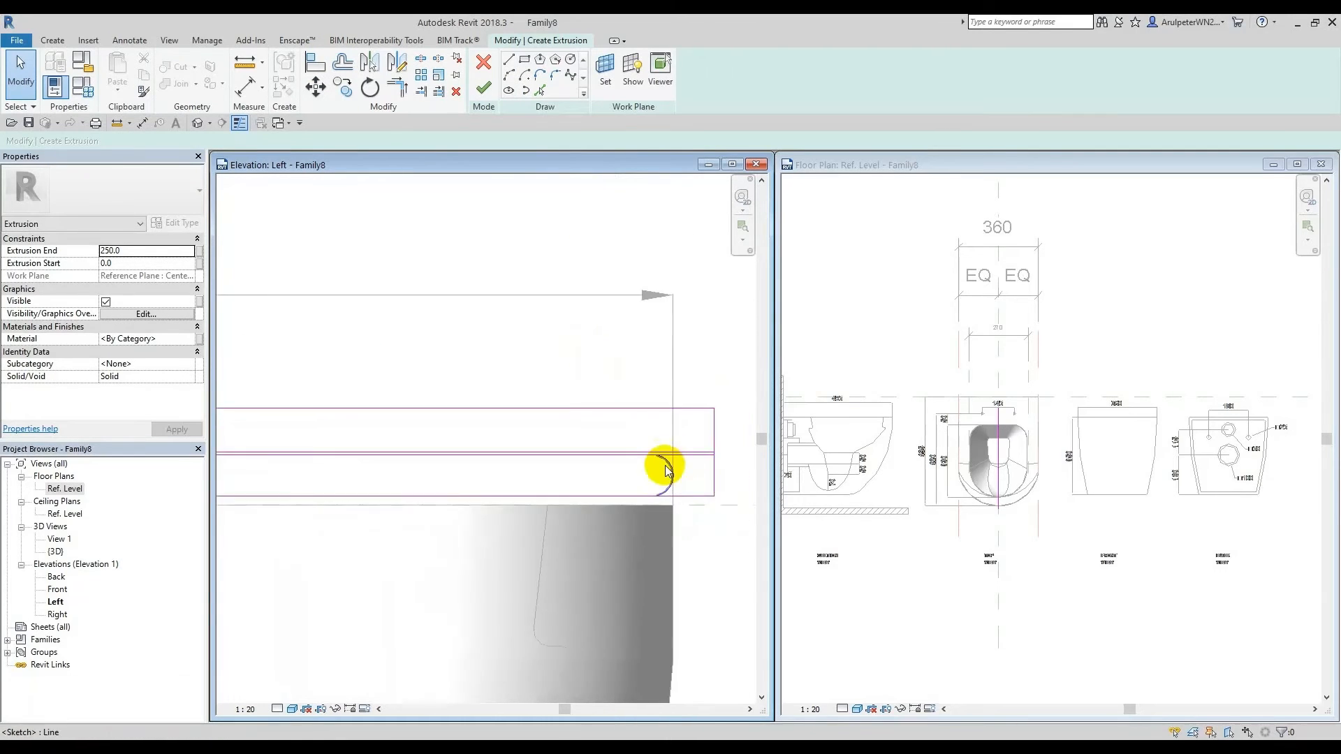
{"action": "left_click", "coordinate": [672, 466]}
{"action": "key", "text": "o"}
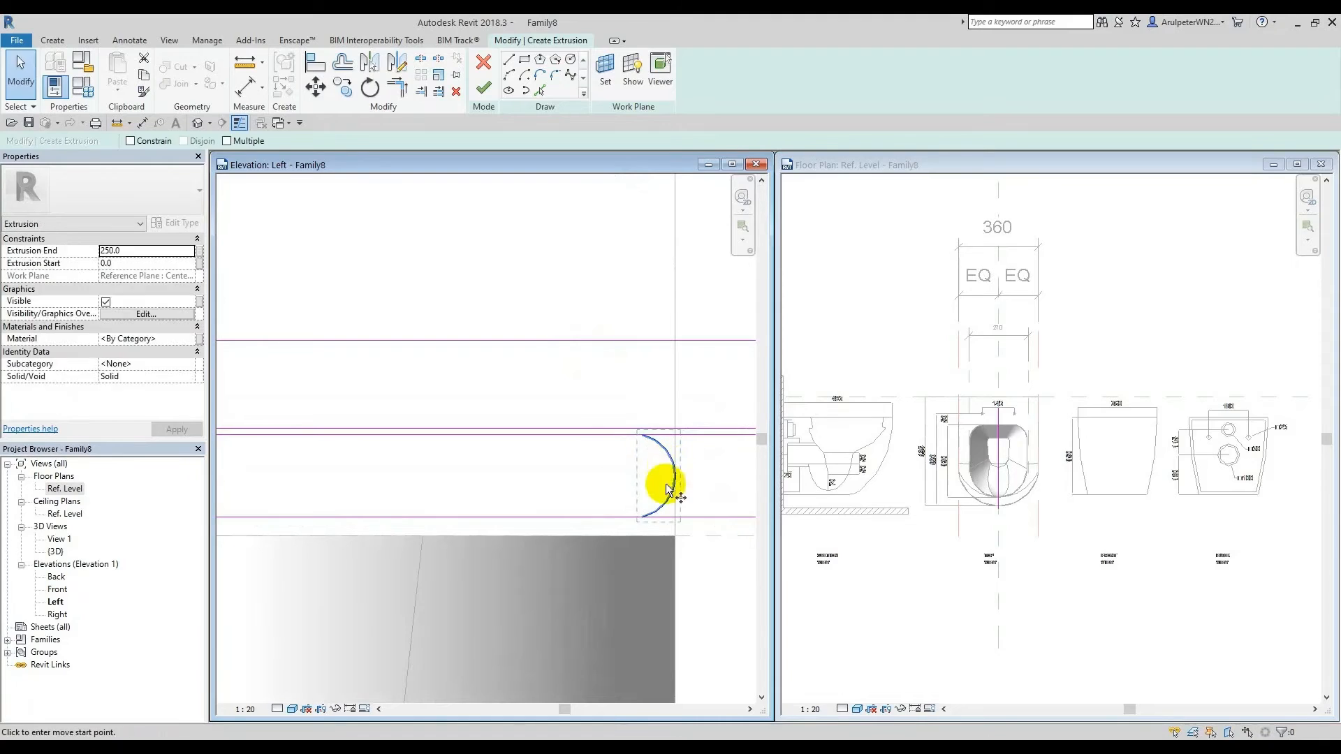
{"action": "left_click", "coordinate": [642, 516]}
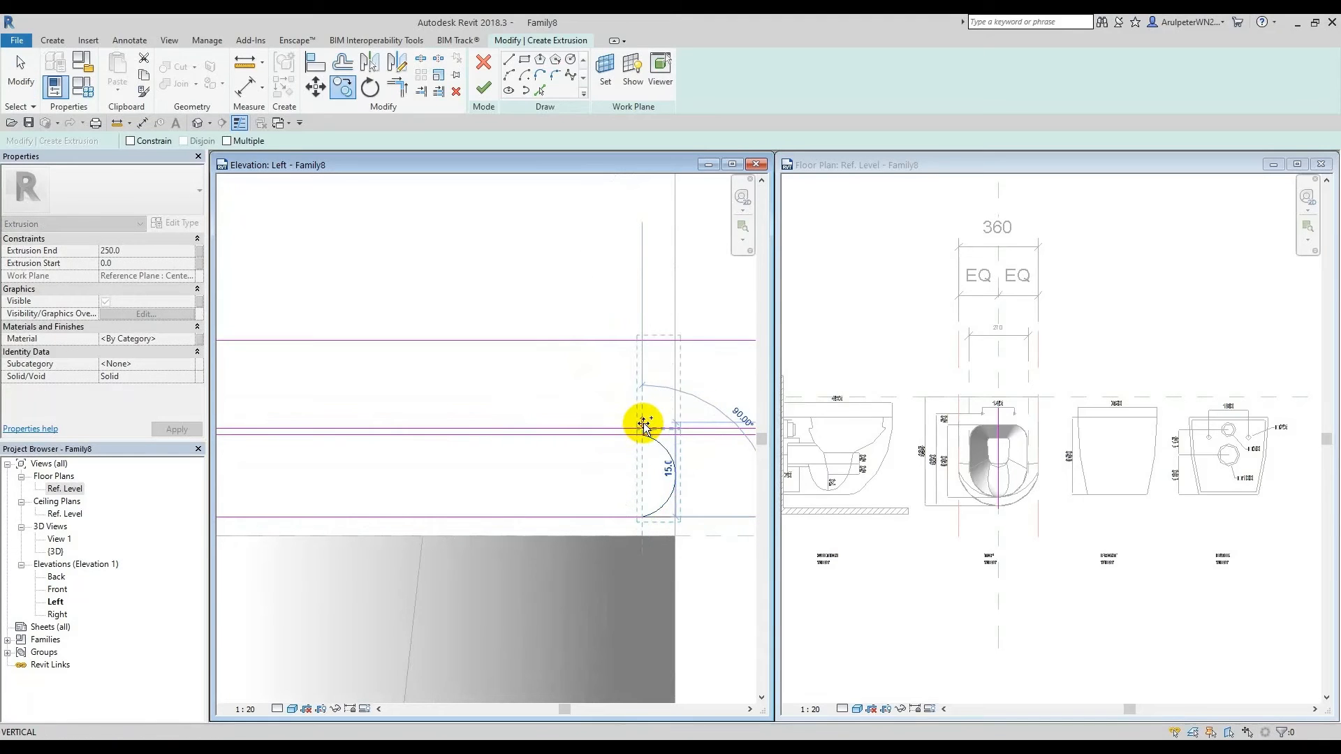
{"action": "scroll", "coordinate": [639, 423], "scroll_direction": "up", "scroll_amount": 2}
{"action": "left_click", "coordinate": [635, 429]}
{"action": "scroll", "coordinate": [635, 428], "scroll_direction": "down", "scroll_amount": 3}
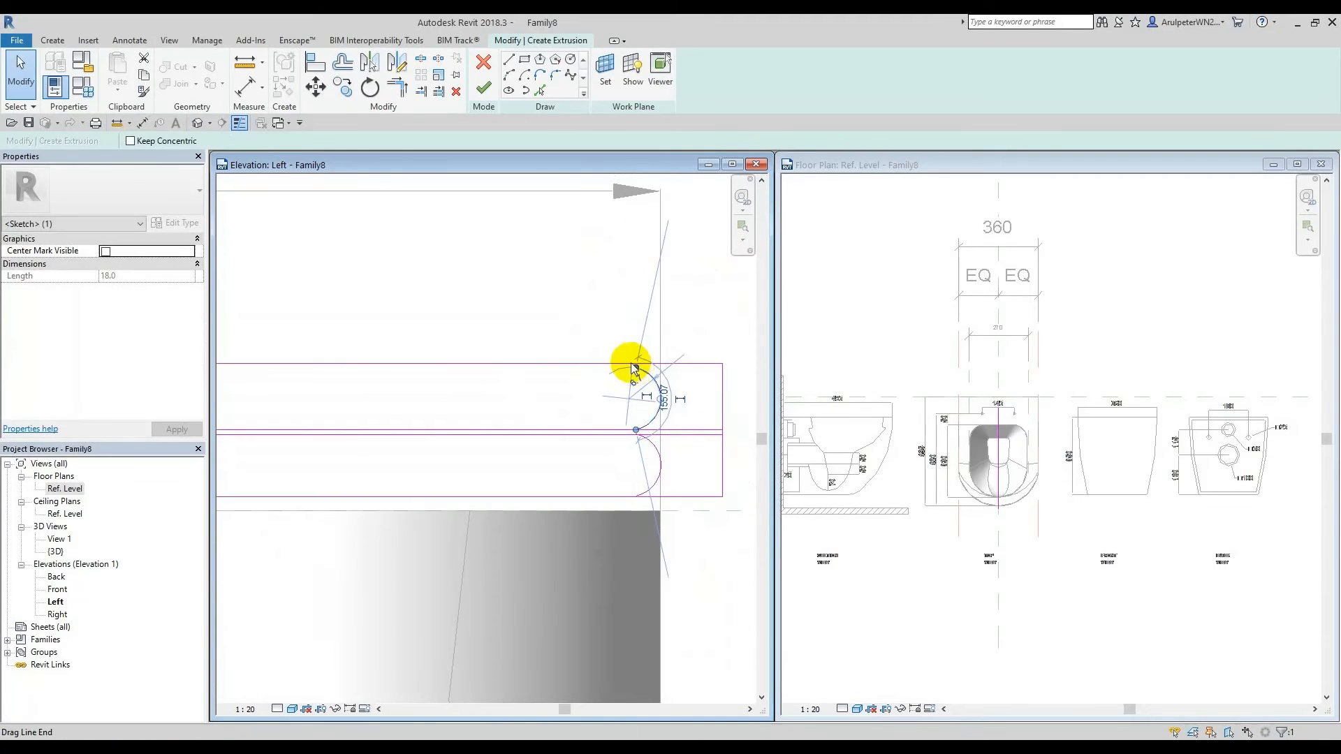
{"action": "key", "text": "Escape"}
Step: Replace the rectangle's top line with a horizontal line from the upper arc's top end back to the rear edge
{"action": "left_click", "coordinate": [617, 363]}
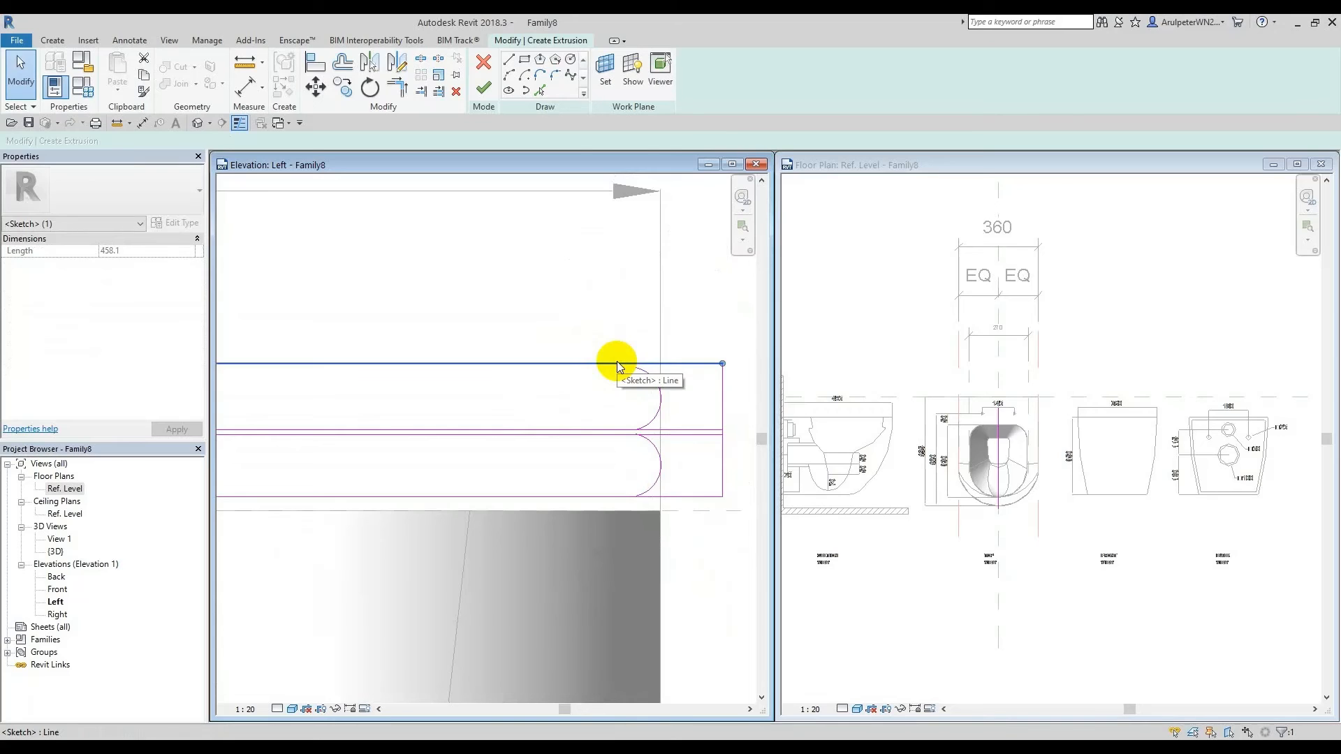
{"action": "key", "text": "Delete"}
{"action": "scroll", "coordinate": [671, 335], "scroll_direction": "down", "scroll_amount": 2}
{"action": "left_click", "coordinate": [509, 59]}
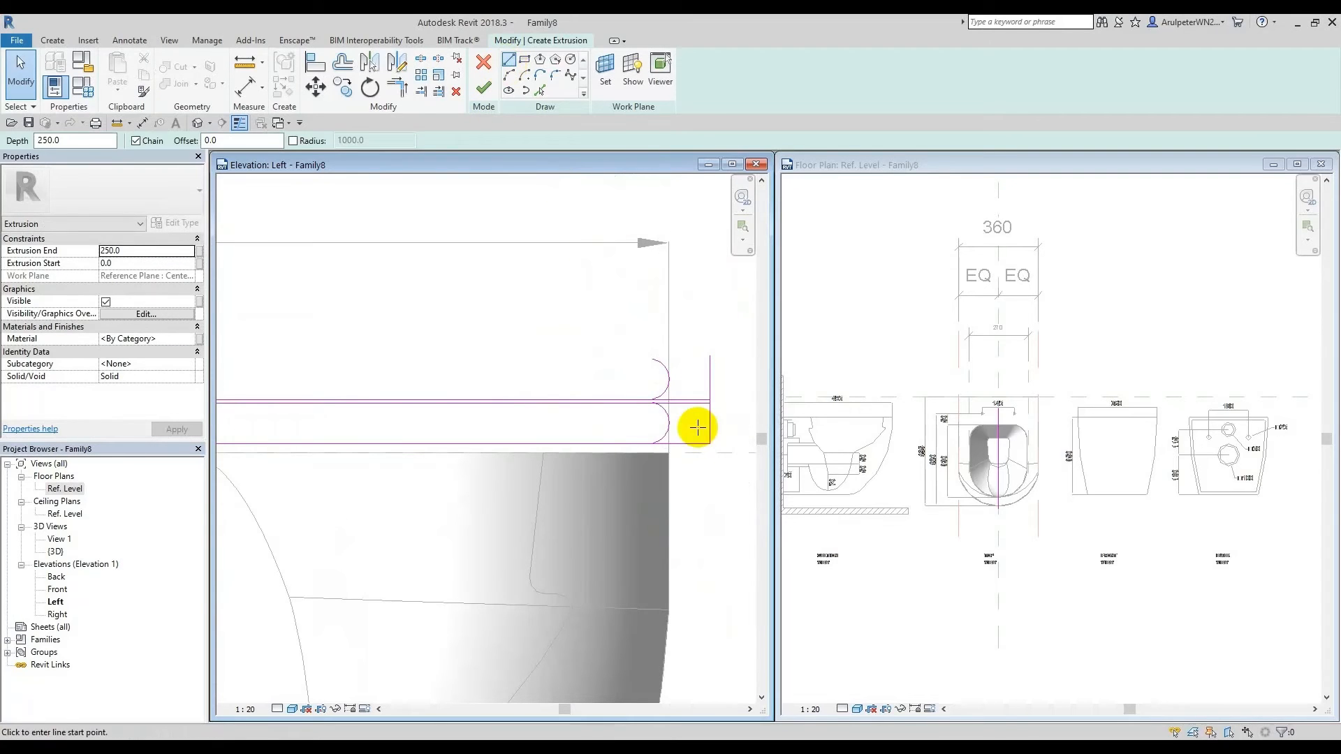
{"action": "left_click", "coordinate": [653, 361]}
{"action": "scroll", "coordinate": [650, 353], "scroll_direction": "down", "scroll_amount": 3}
{"action": "middle_click_drag", "start_coordinate": [338, 353], "coordinate": [680, 375]}
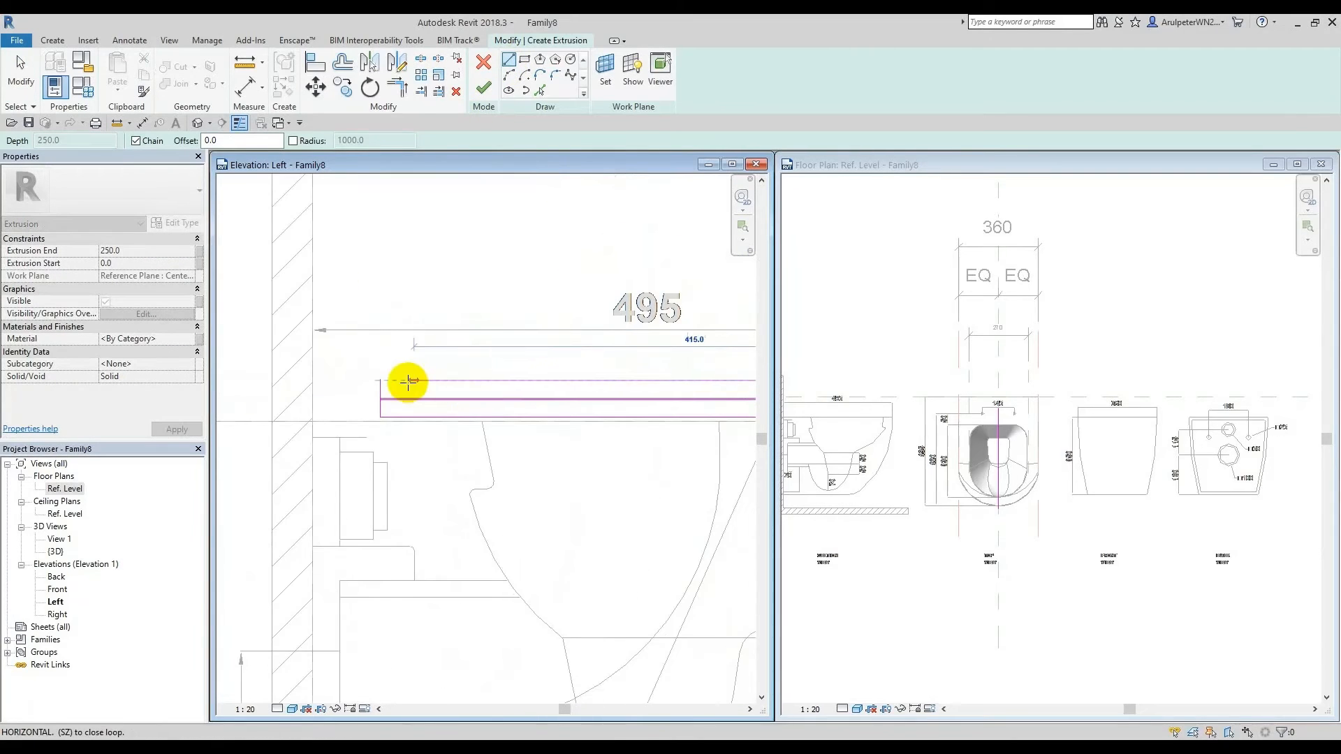
{"action": "left_click", "coordinate": [382, 383]}
{"action": "key", "text": "Escape"}
Step: Trim the original middle line to the lower end of the upper front arc
{"action": "scroll", "coordinate": [367, 361], "scroll_direction": "down", "scroll_amount": 4}
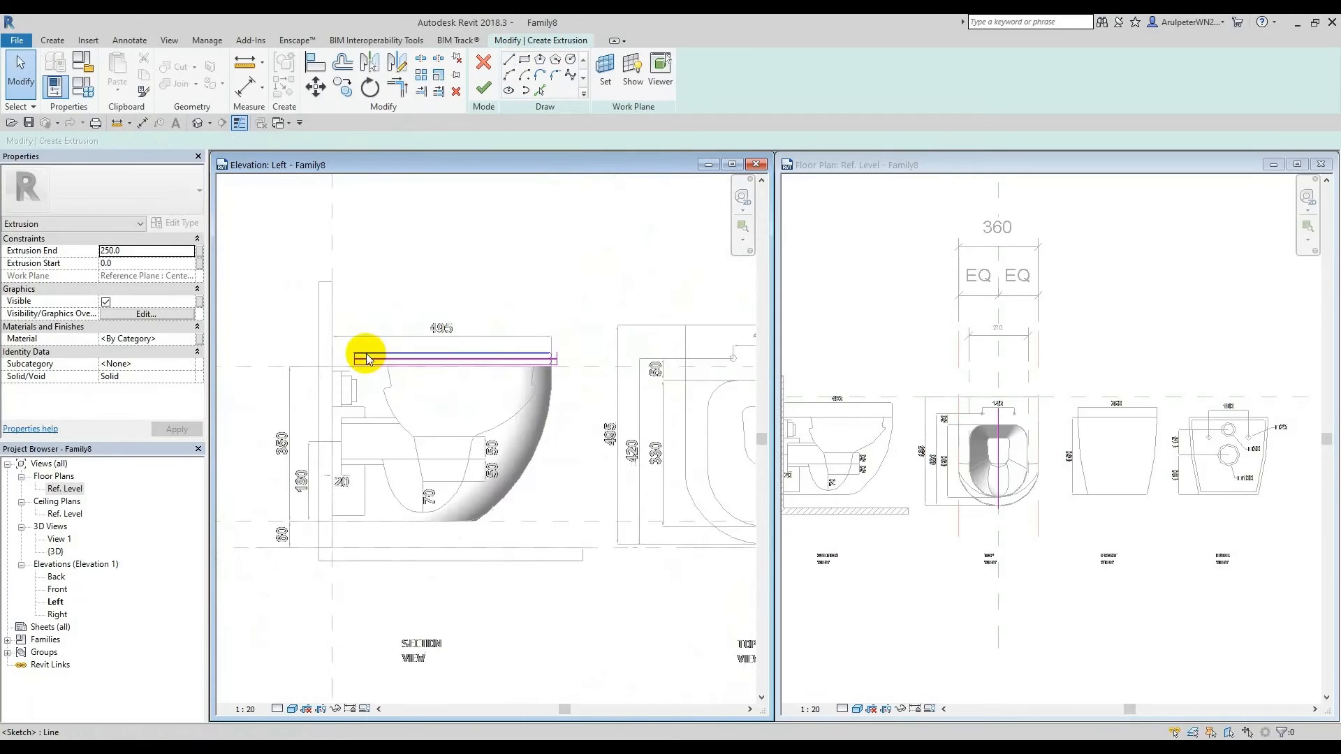
{"action": "scroll", "coordinate": [513, 358], "scroll_direction": "up", "scroll_amount": 3}
{"action": "scroll", "coordinate": [618, 350], "scroll_direction": "up", "scroll_amount": 6}
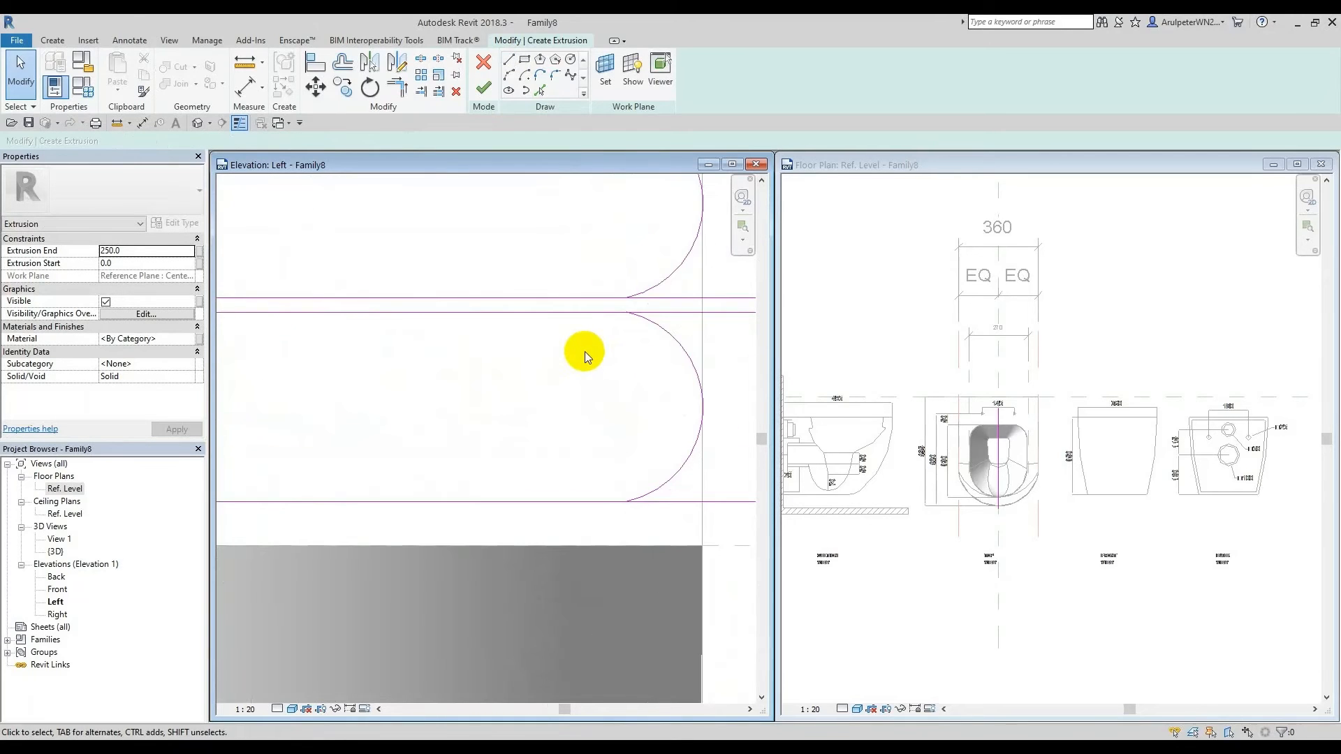
{"action": "key", "text": "t"}
{"action": "key", "text": "r"}
{"action": "left_click", "coordinate": [592, 298]}
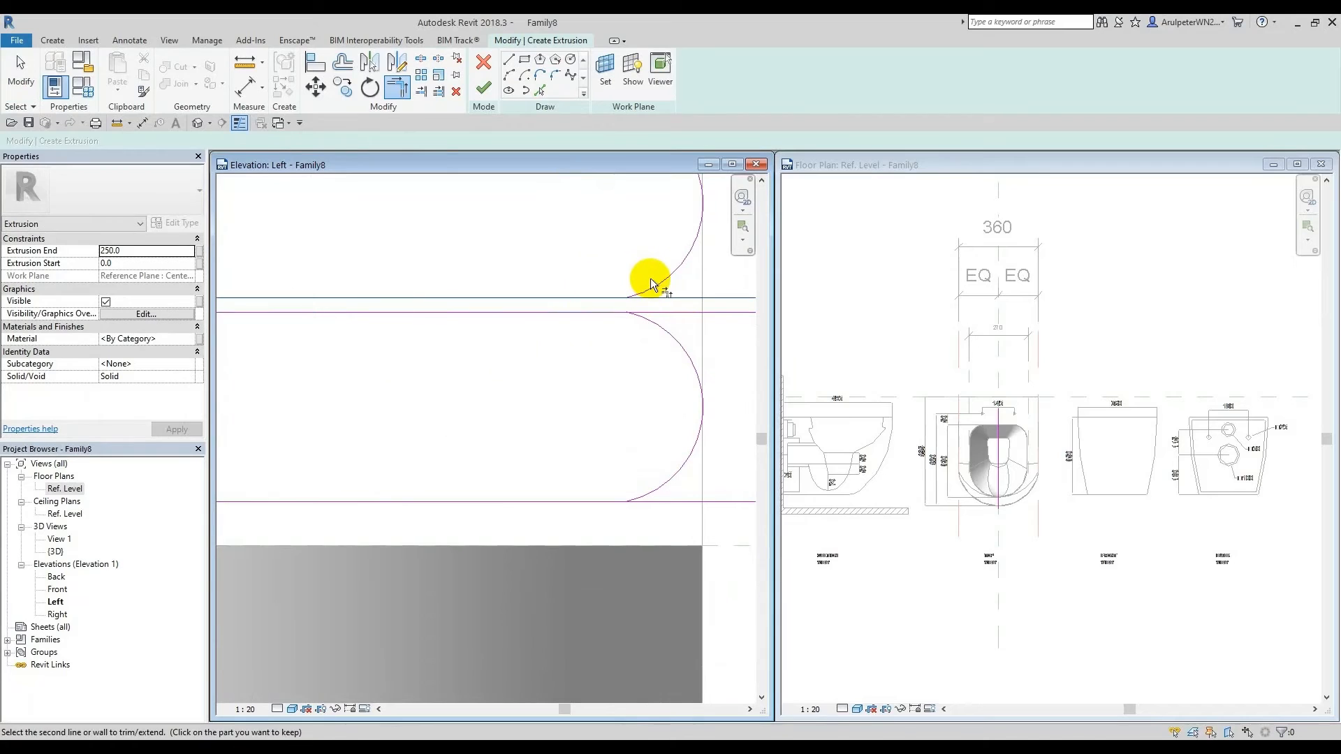
{"action": "left_click", "coordinate": [656, 284]}
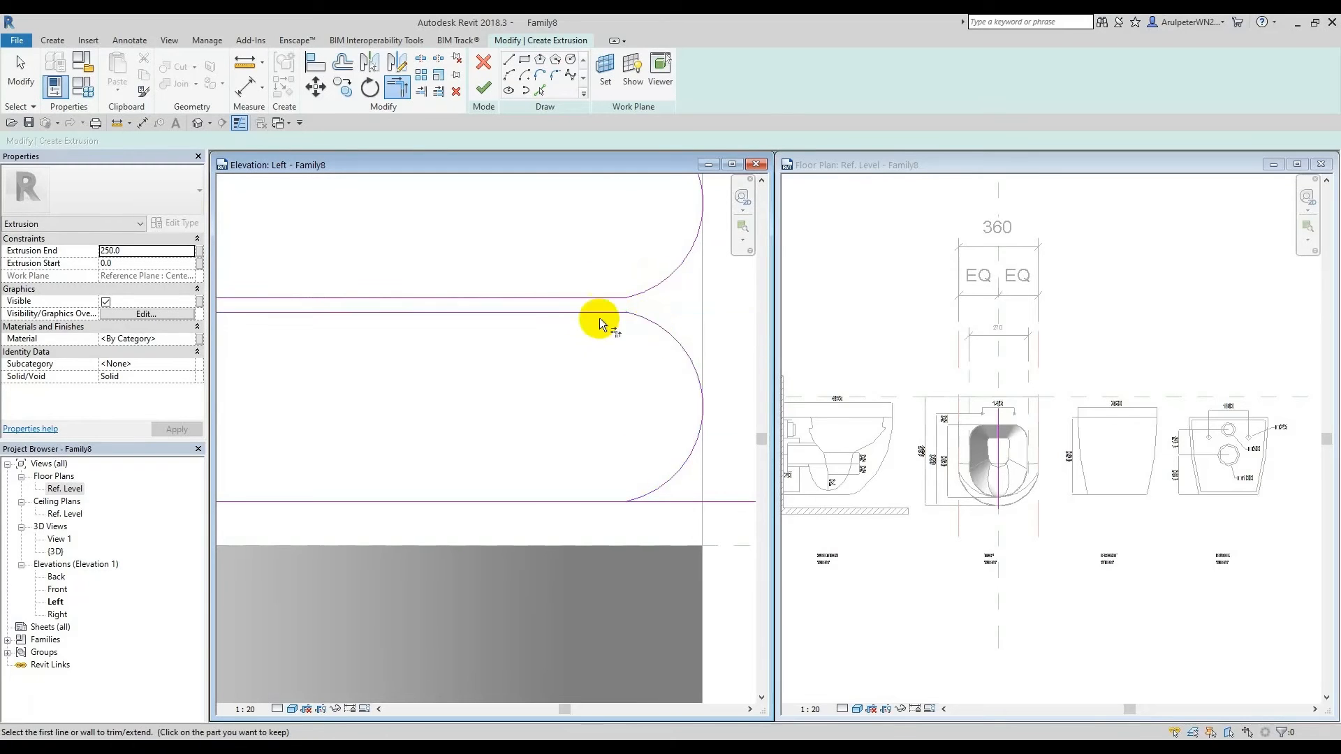
Step: Move both front arcs of the seat and cover profile 1 mm forward, past the bowl's front face
{"action": "scroll", "coordinate": [599, 324], "scroll_direction": "down", "scroll_amount": 4}
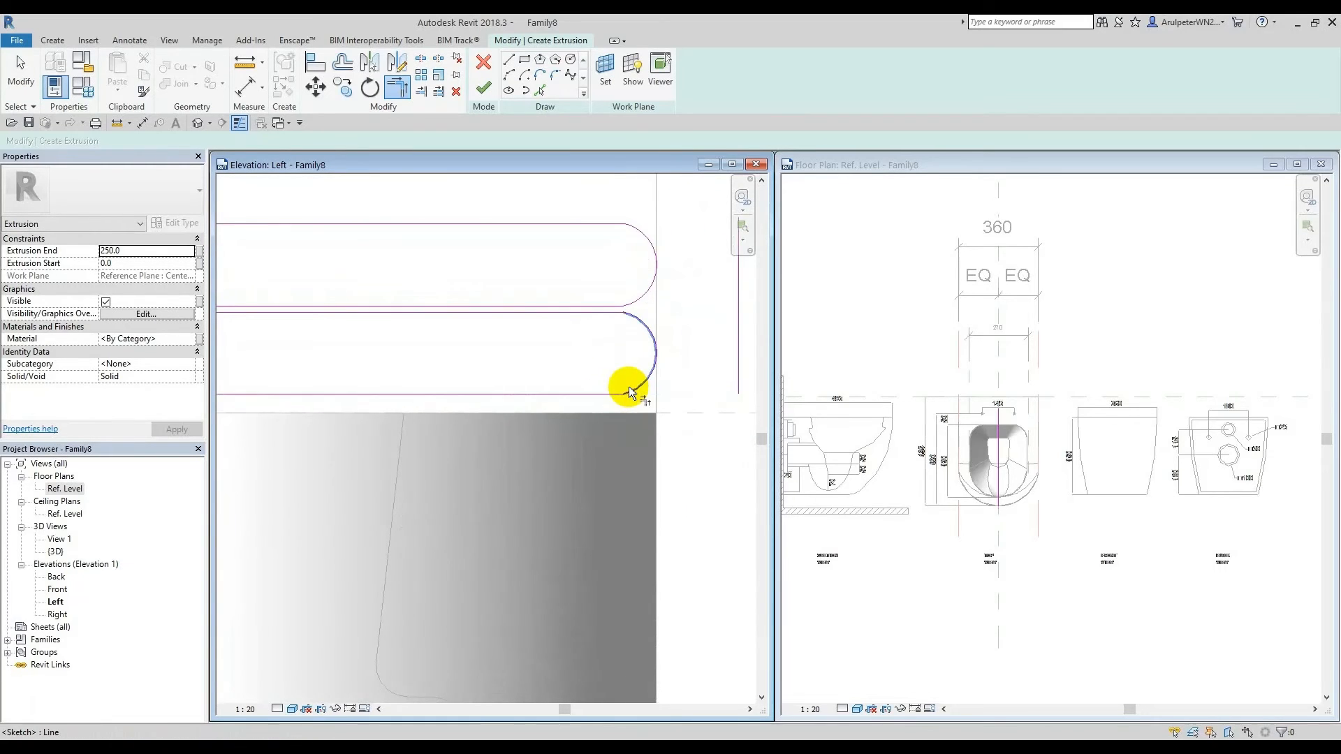
{"action": "scroll", "coordinate": [629, 387], "scroll_direction": "down", "scroll_amount": 3}
{"action": "key", "text": "Escape"}
{"action": "left_click_drag", "start_coordinate": [644, 283], "coordinate": [722, 415]}
{"action": "scroll", "coordinate": [594, 328], "scroll_direction": "up", "scroll_amount": 4}
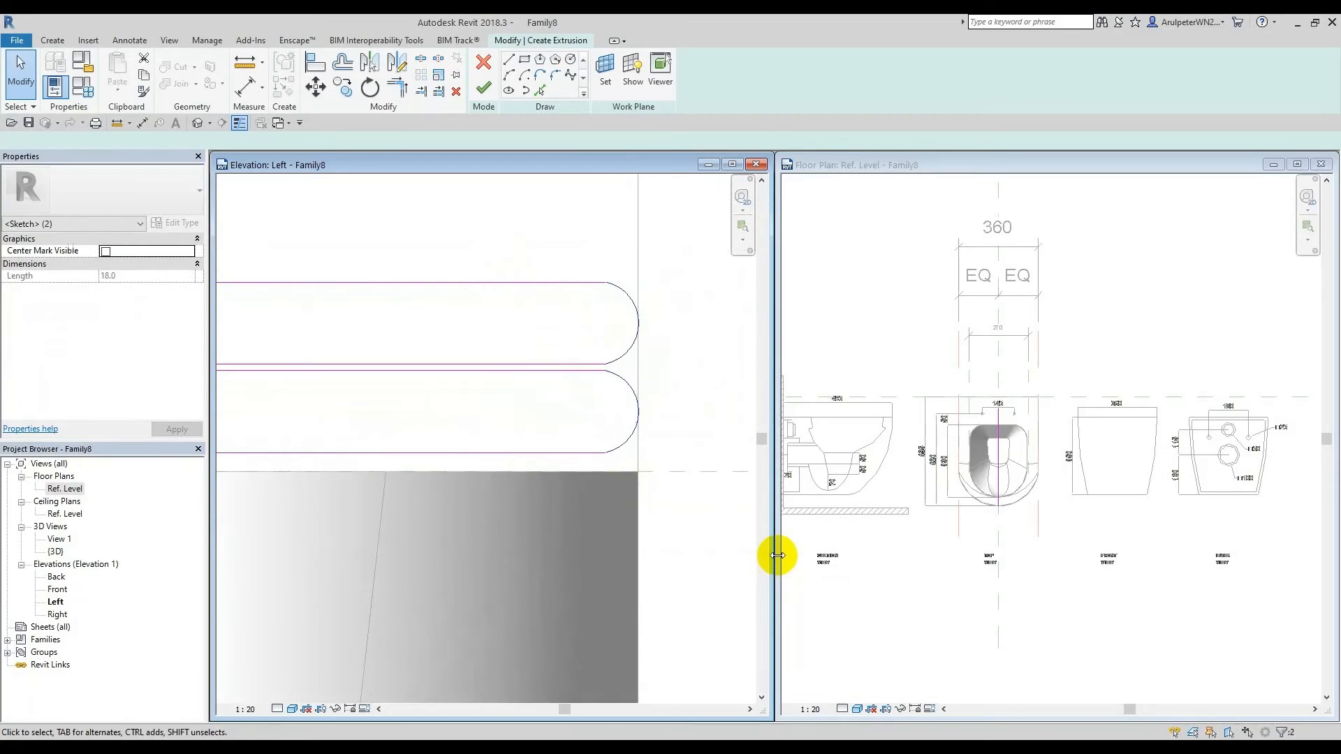
{"action": "type", "text": "v"}
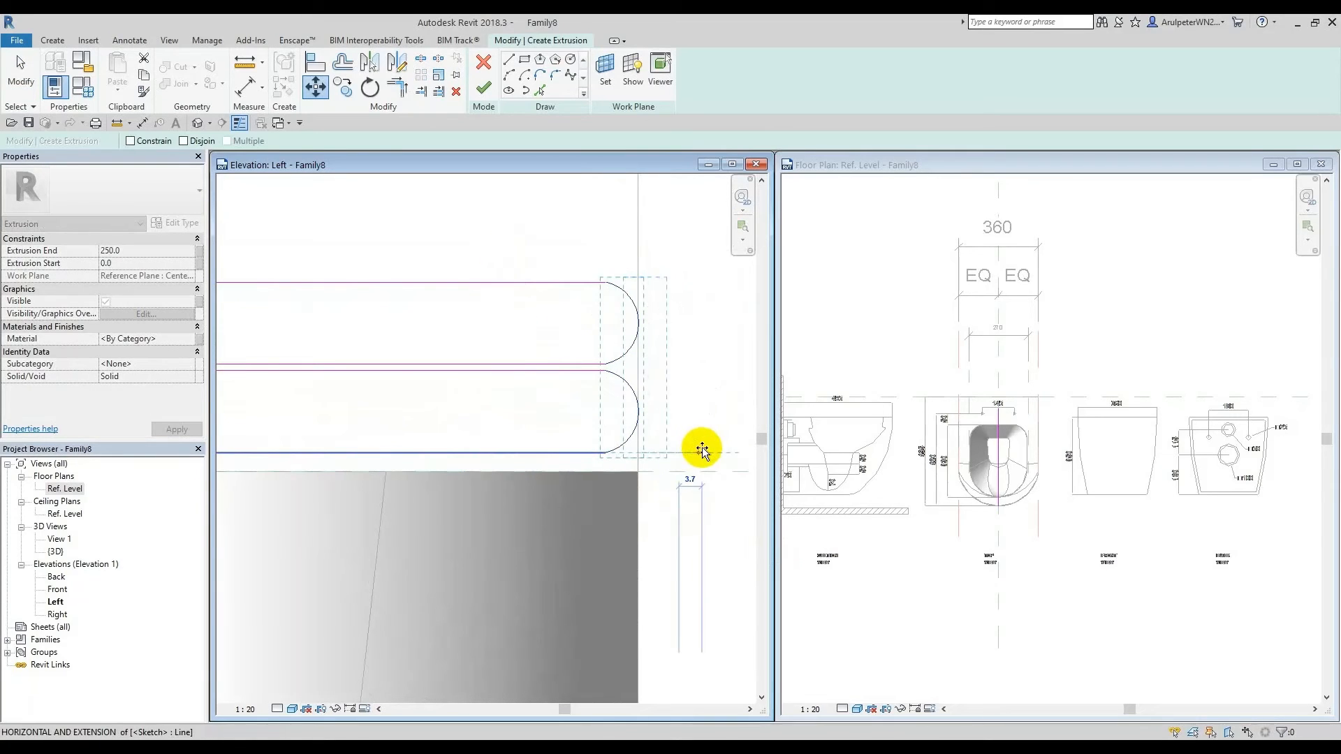
{"action": "type", "text": "1"}
{"action": "key", "text": "Return"}
{"action": "scroll", "coordinate": [662, 435], "scroll_direction": "down", "scroll_amount": 2}
{"action": "left_click", "coordinate": [569, 266]}
{"action": "scroll", "coordinate": [577, 274], "scroll_direction": "down", "scroll_amount": 1}
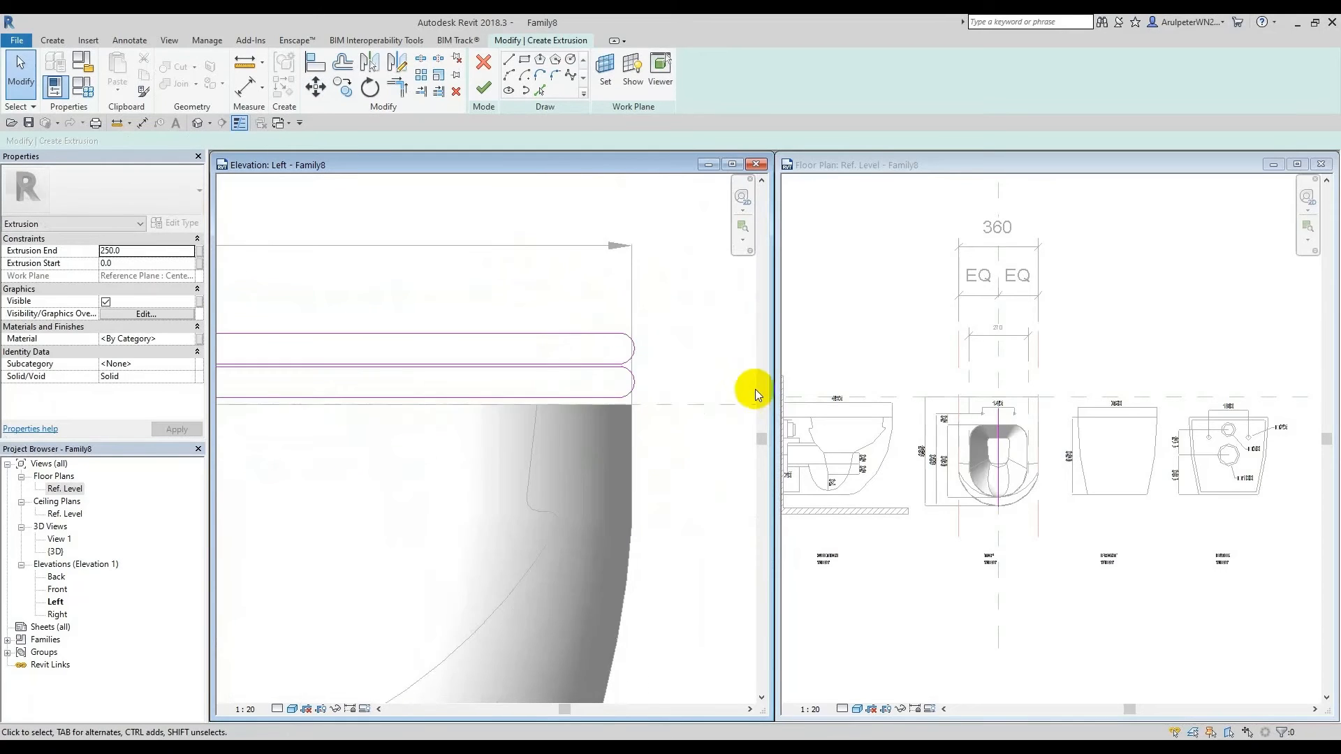
{"action": "scroll", "coordinate": [664, 381], "scroll_direction": "down", "scroll_amount": 2}
{"action": "scroll", "coordinate": [669, 384], "scroll_direction": "up", "scroll_amount": 2}
{"action": "scroll", "coordinate": [472, 376], "scroll_direction": "up", "scroll_amount": 3}
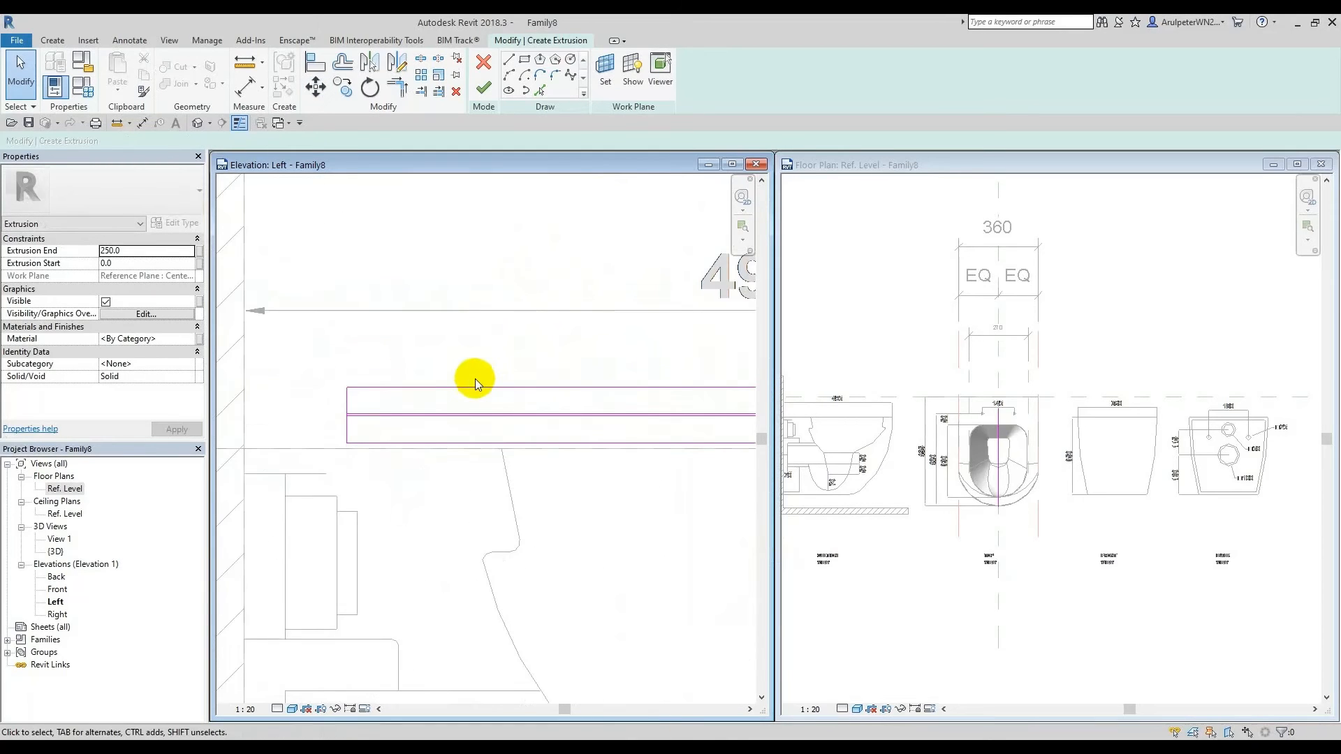
{"action": "scroll", "coordinate": [467, 386], "scroll_direction": "up", "scroll_amount": 1}
{"action": "scroll", "coordinate": [517, 423], "scroll_direction": "down", "scroll_amount": 2}
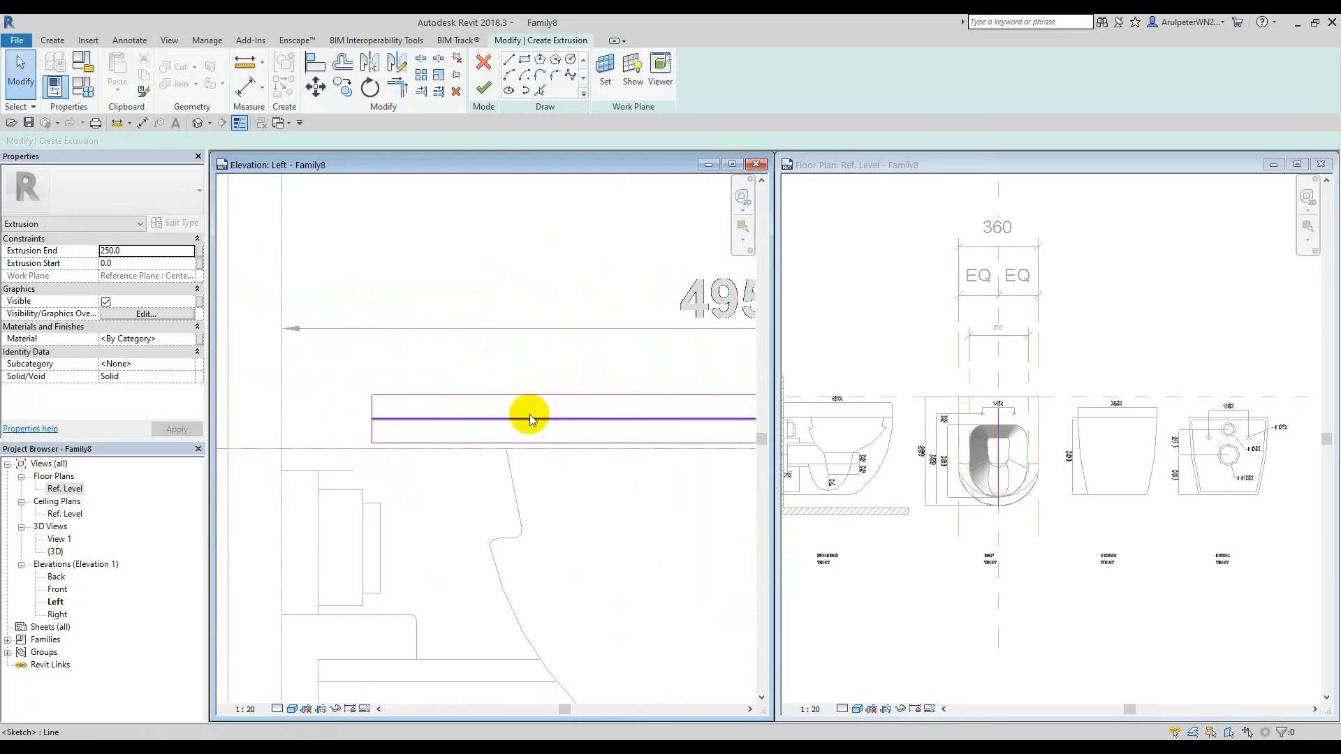
{"action": "left_click", "coordinate": [509, 75]}
{"action": "scroll", "coordinate": [419, 440], "scroll_direction": "up", "scroll_amount": 3}
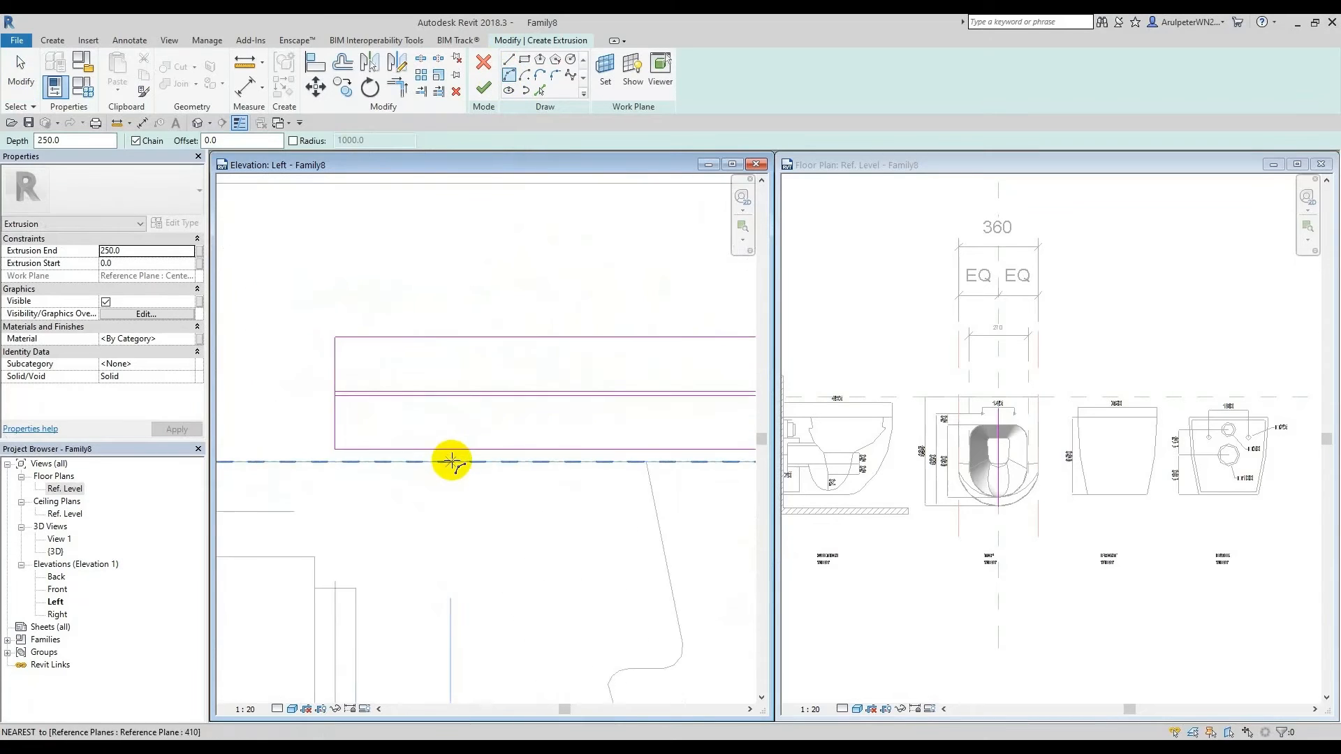
{"action": "scroll", "coordinate": [464, 450], "scroll_direction": "down", "scroll_amount": 1}
{"action": "scroll", "coordinate": [550, 459], "scroll_direction": "up", "scroll_amount": 1}
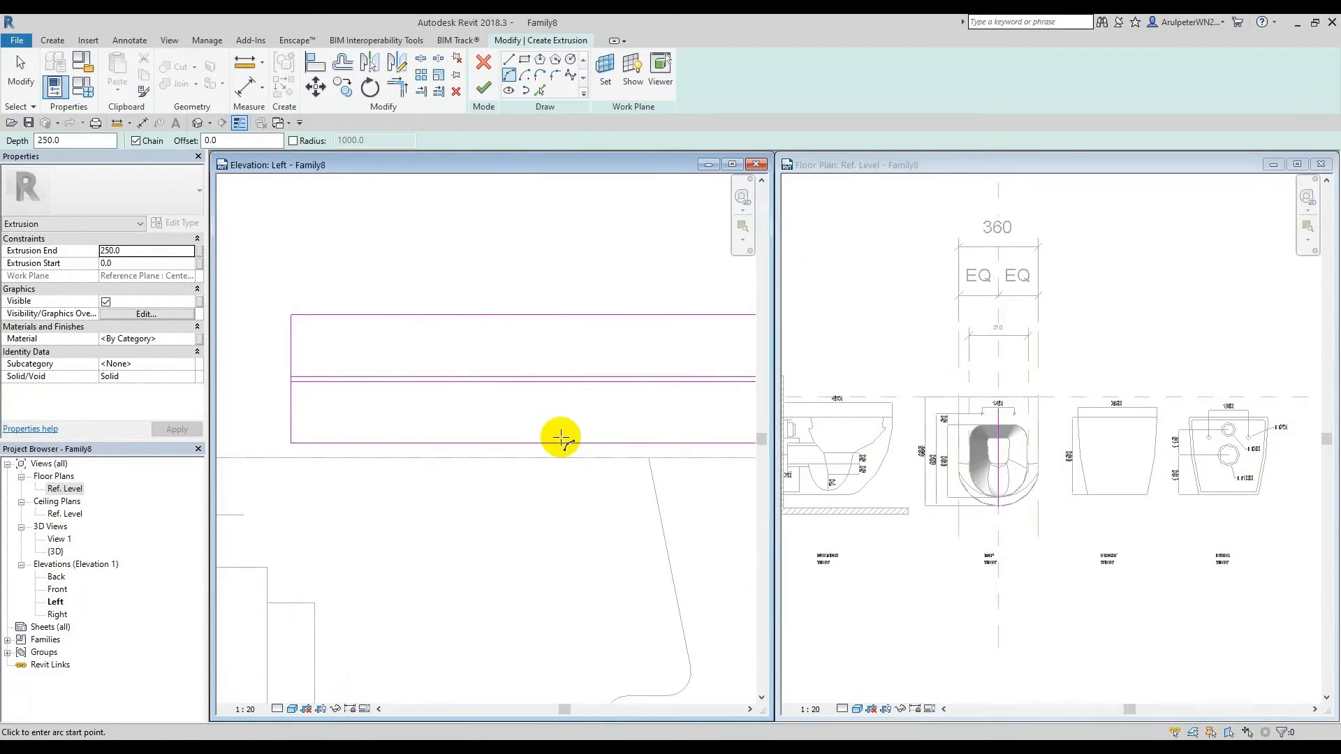
{"action": "left_click", "coordinate": [551, 443]}
{"action": "scroll", "coordinate": [500, 412], "scroll_direction": "up", "scroll_amount": 1}
{"action": "scroll", "coordinate": [524, 433], "scroll_direction": "up", "scroll_amount": 2}
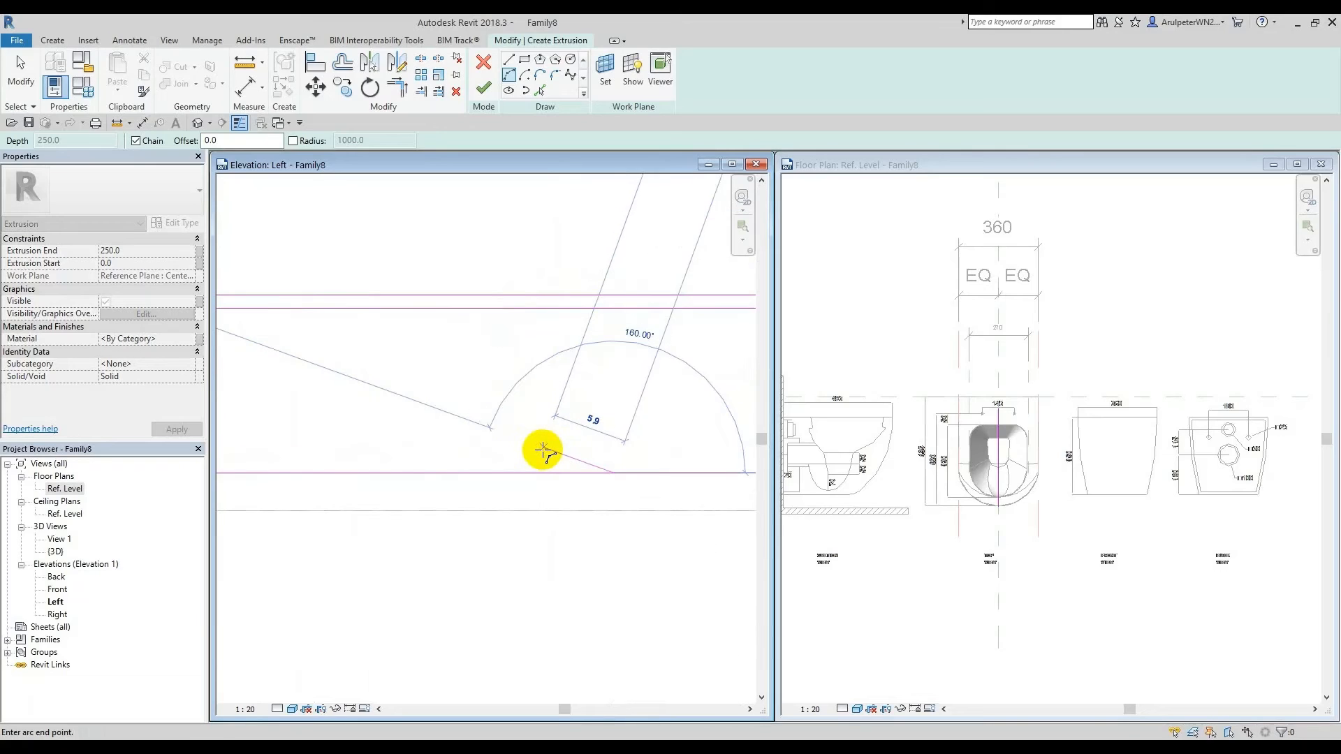
{"action": "left_click", "coordinate": [544, 445]}
{"action": "key", "text": "Escape"}
{"action": "key", "text": "Escape"}
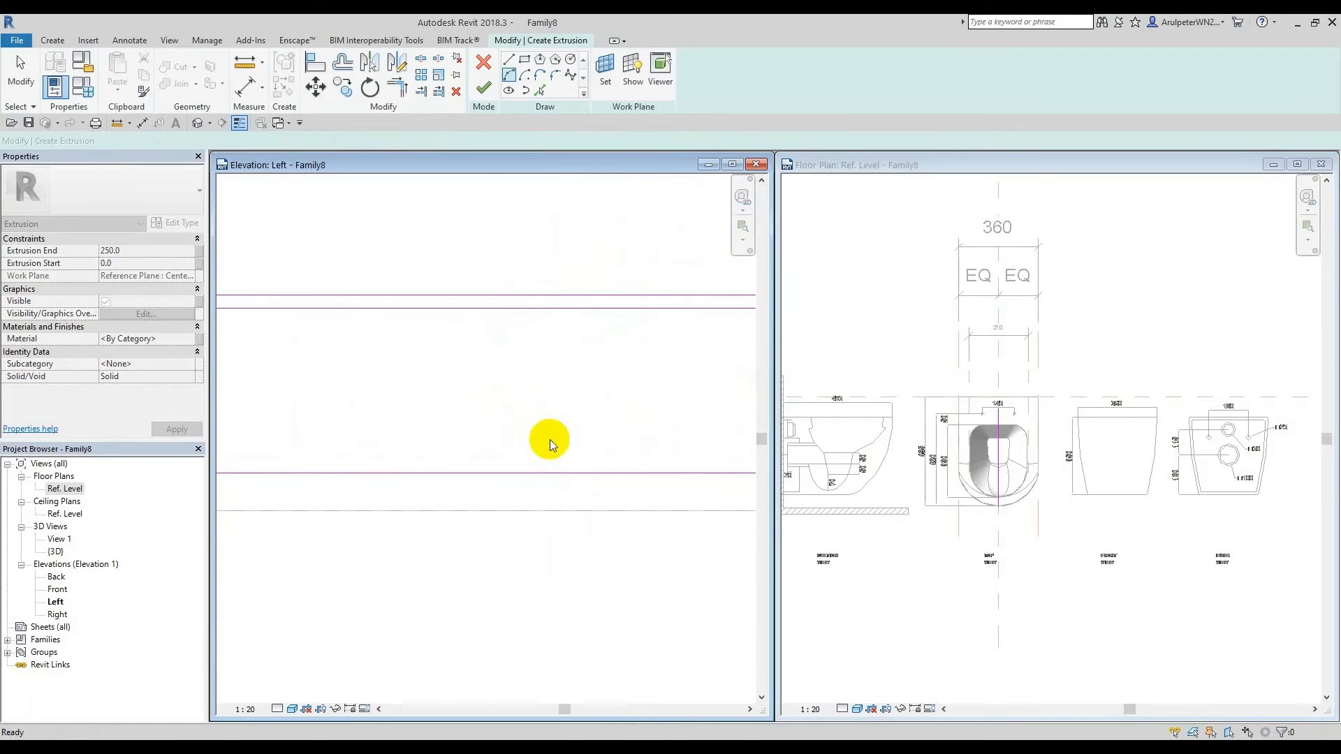
Step: Draw a slanted line about 7.5 mm long at 150° from the profile's bottom edge up toward the rear
{"action": "scroll", "coordinate": [557, 431], "scroll_direction": "down", "scroll_amount": 1}
{"action": "left_click", "coordinate": [509, 60]}
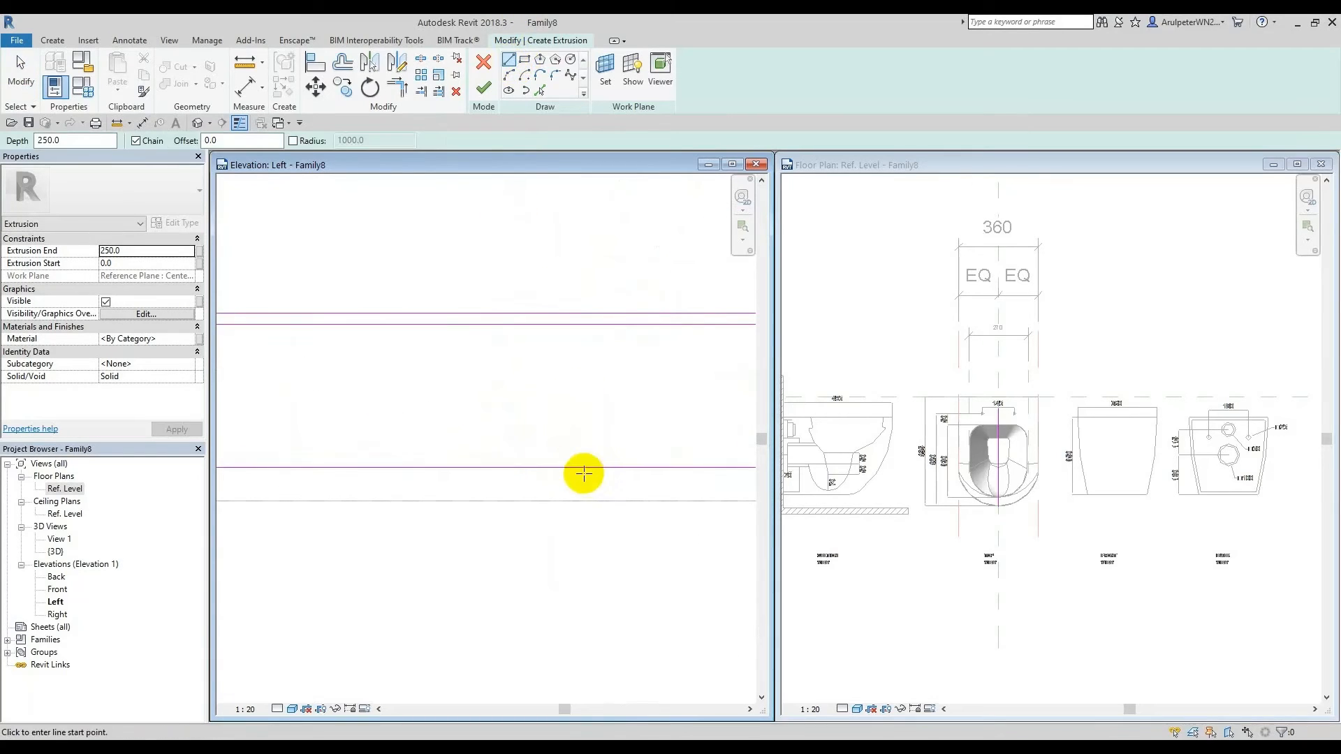
{"action": "scroll", "coordinate": [581, 470], "scroll_direction": "down", "scroll_amount": 2}
{"action": "scroll", "coordinate": [449, 437], "scroll_direction": "up", "scroll_amount": 2}
{"action": "scroll", "coordinate": [491, 464], "scroll_direction": "down", "scroll_amount": 2}
{"action": "scroll", "coordinate": [529, 442], "scroll_direction": "down", "scroll_amount": 1}
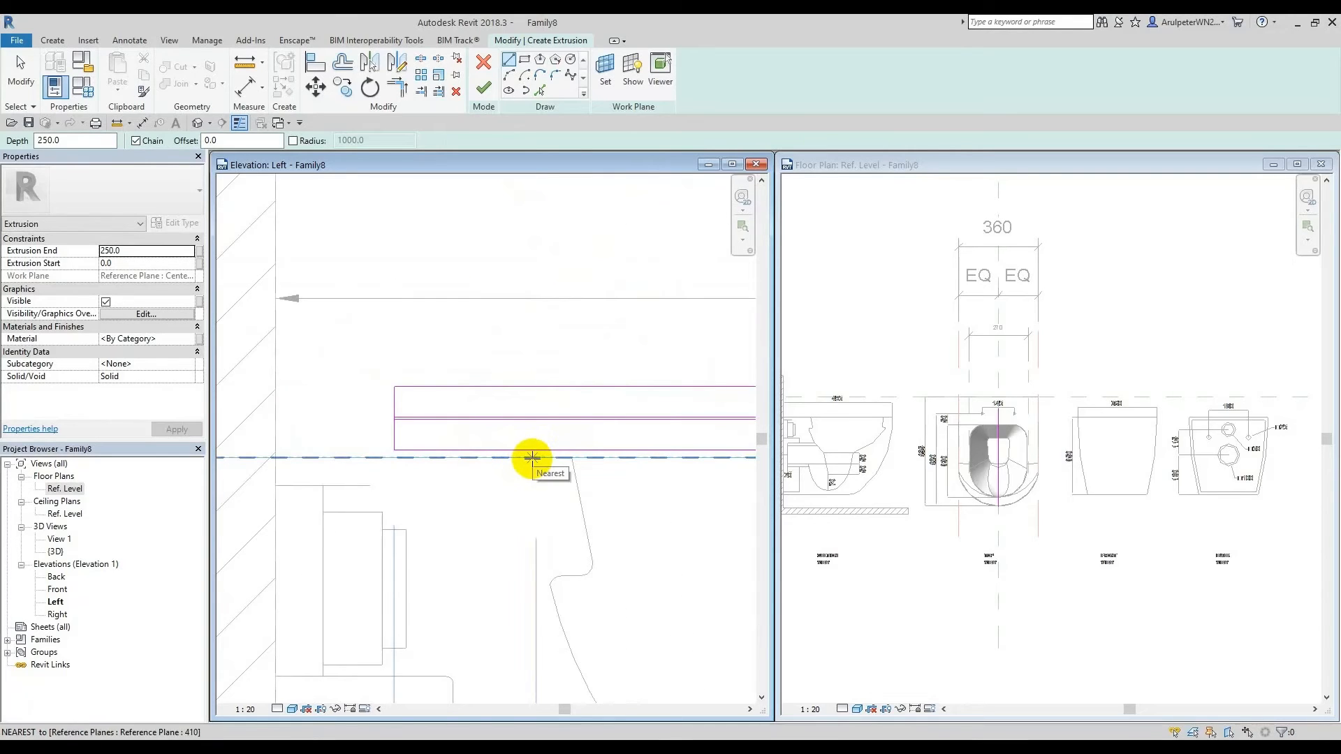
{"action": "scroll", "coordinate": [524, 453], "scroll_direction": "up", "scroll_amount": 1}
{"action": "left_click", "coordinate": [503, 445]}
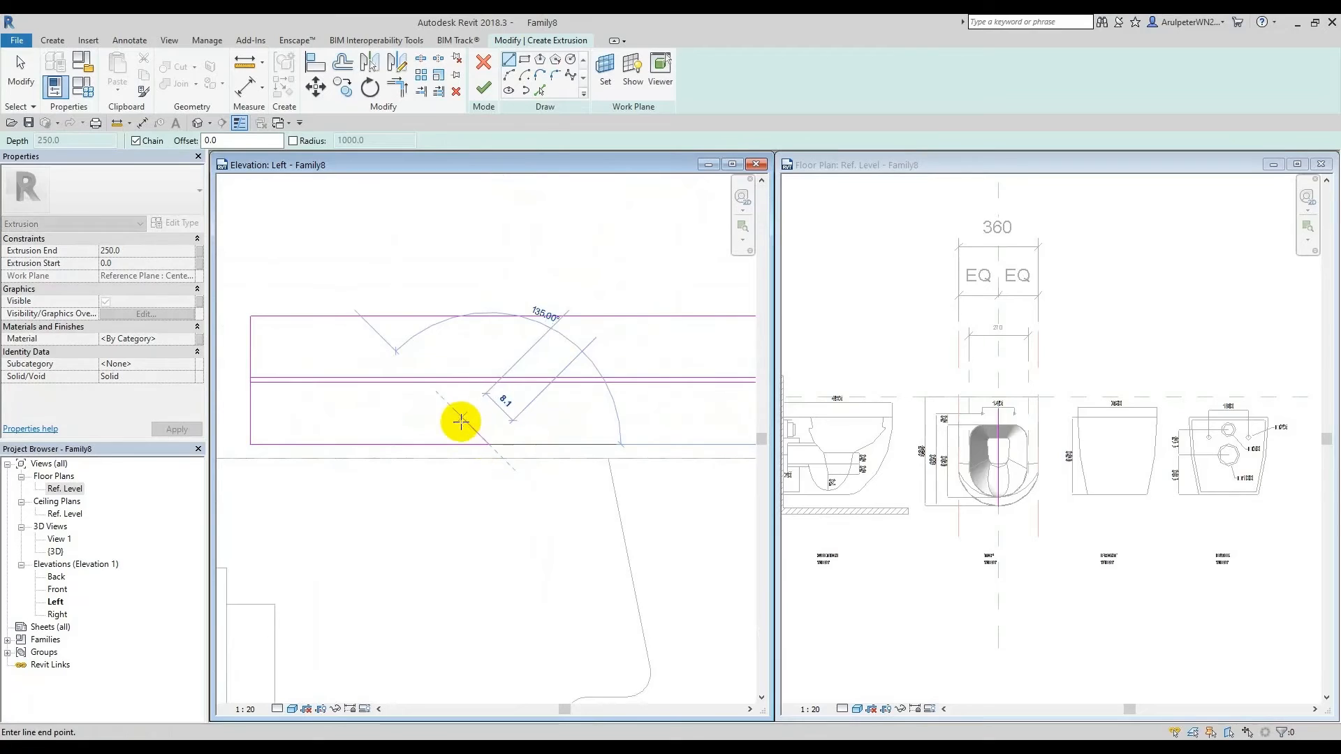
{"action": "scroll", "coordinate": [468, 427], "scroll_direction": "up", "scroll_amount": 1}
{"action": "scroll", "coordinate": [475, 433], "scroll_direction": "up", "scroll_amount": 1}
{"action": "left_click", "coordinate": [438, 418]}
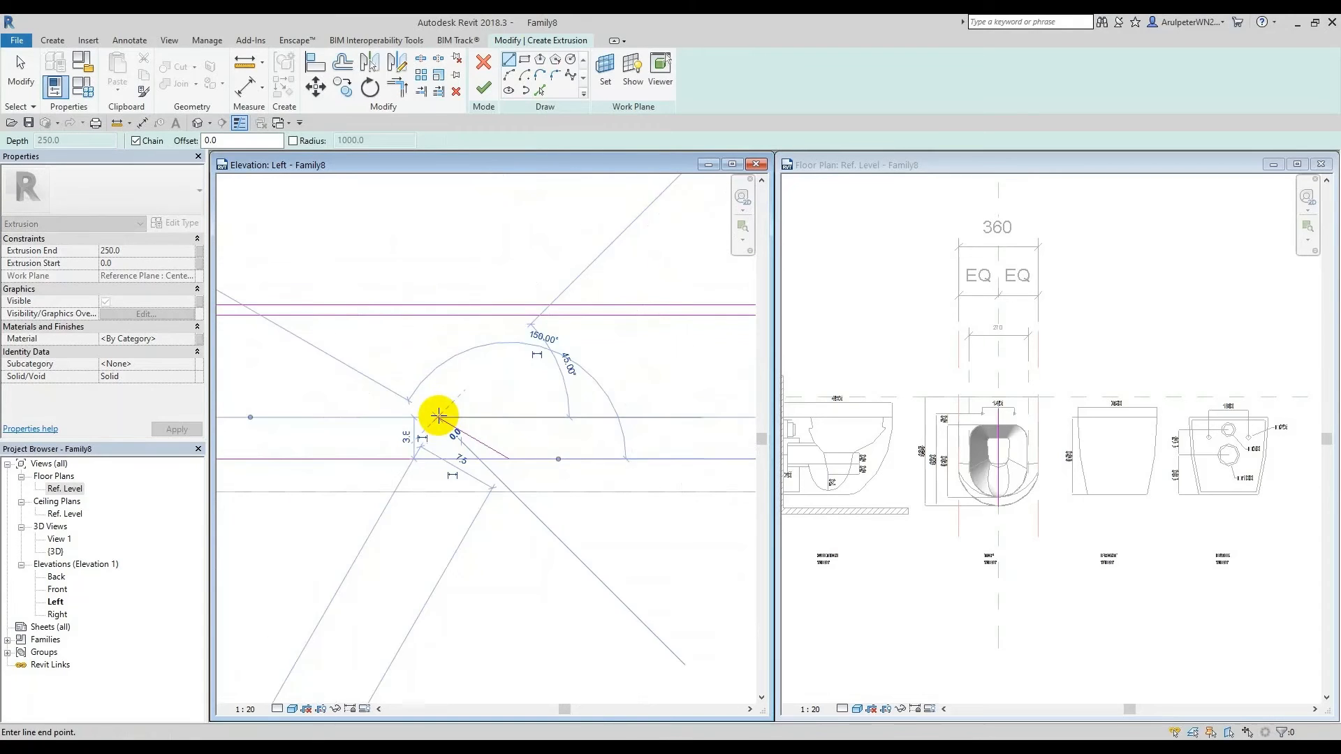
{"action": "key", "text": "Escape"}
{"action": "key", "text": "Escape"}
Step: Copy the short slanted line straight up, placing its lower end on the lower of the two middle lines
{"action": "left_click", "coordinate": [477, 440]}
{"action": "key", "text": "c"}
{"action": "key", "text": "o"}
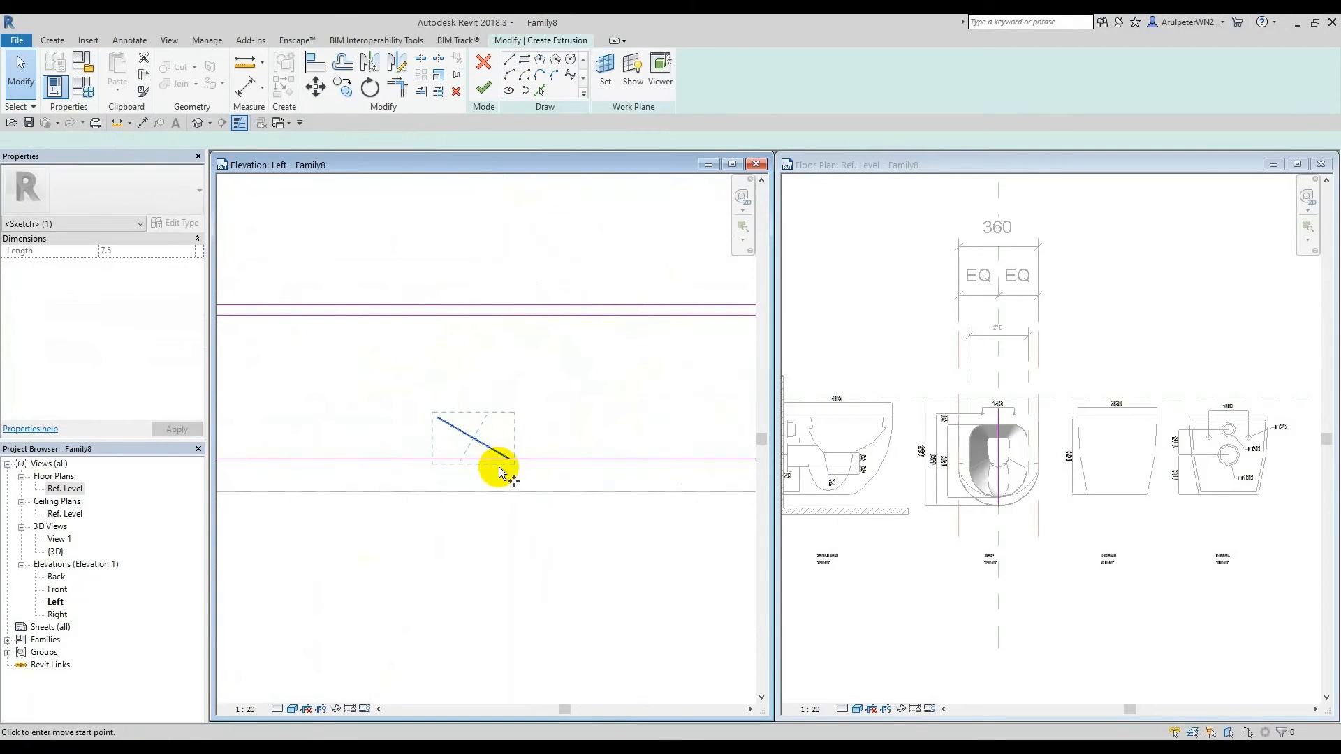
{"action": "left_click", "coordinate": [507, 461]}
{"action": "scroll", "coordinate": [502, 305], "scroll_direction": "up", "scroll_amount": 1}
{"action": "left_click", "coordinate": [509, 320]}
{"action": "scroll", "coordinate": [509, 320], "scroll_direction": "down", "scroll_amount": 1}
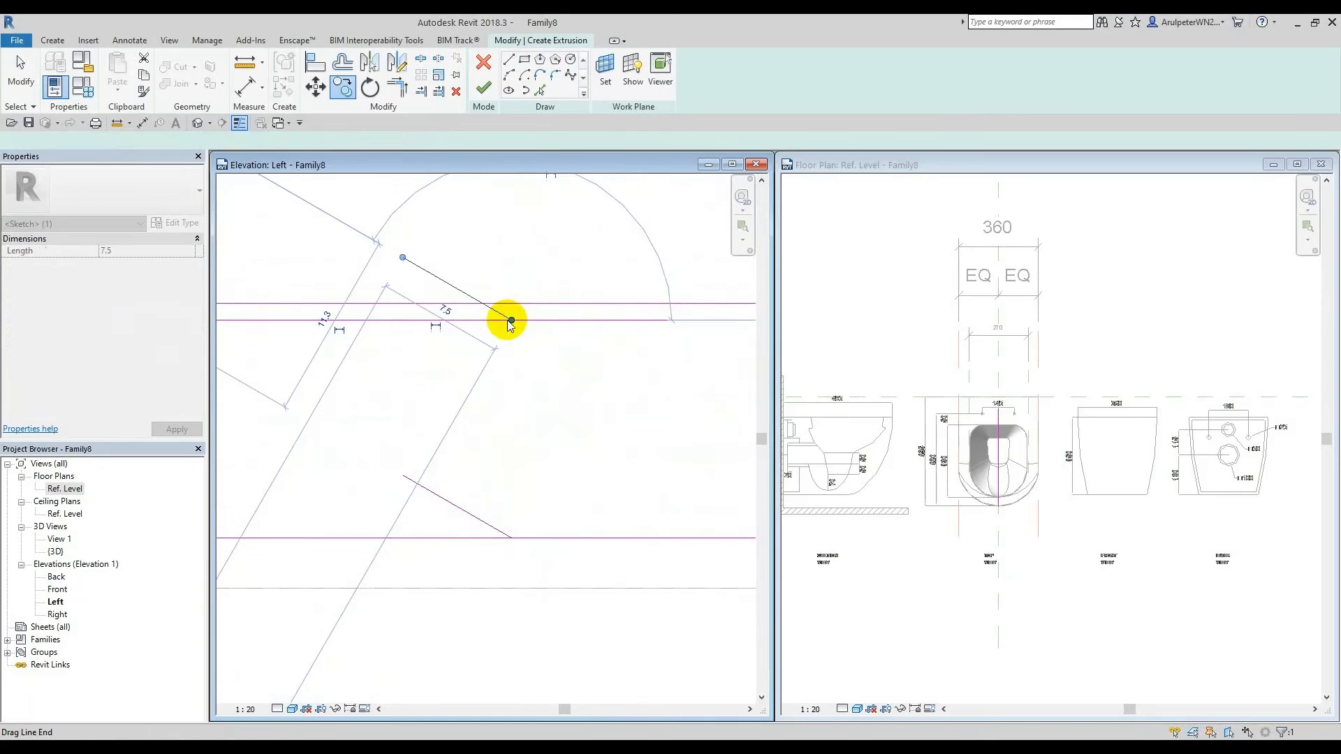
Step: Lengthen the lower slanted line to about 18.9 mm and delete its shorter copy above
{"action": "left_click", "coordinate": [551, 433]}
{"action": "scroll", "coordinate": [525, 452], "scroll_direction": "down", "scroll_amount": 2}
{"action": "left_click_drag", "start_coordinate": [479, 443], "coordinate": [417, 411]}
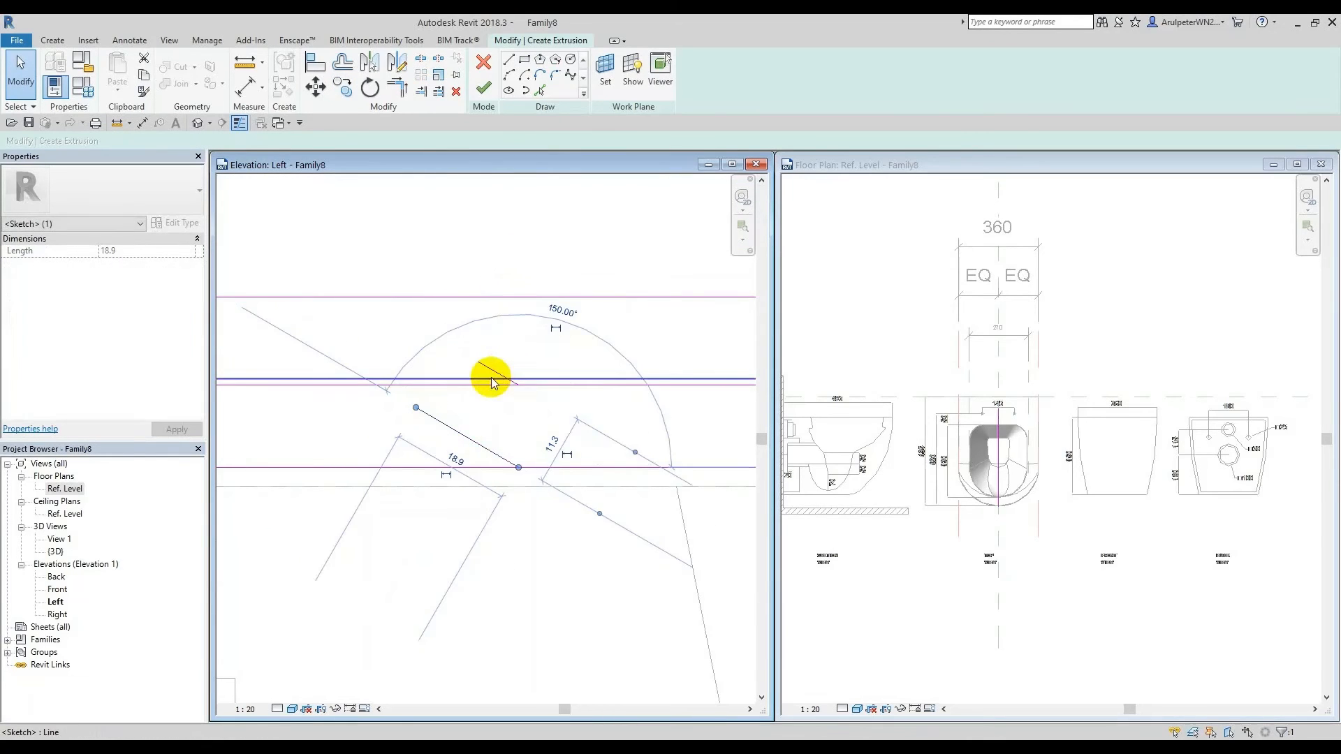
{"action": "left_click", "coordinate": [491, 378]}
{"action": "left_click", "coordinate": [493, 371]}
{"action": "key", "text": "Delete"}
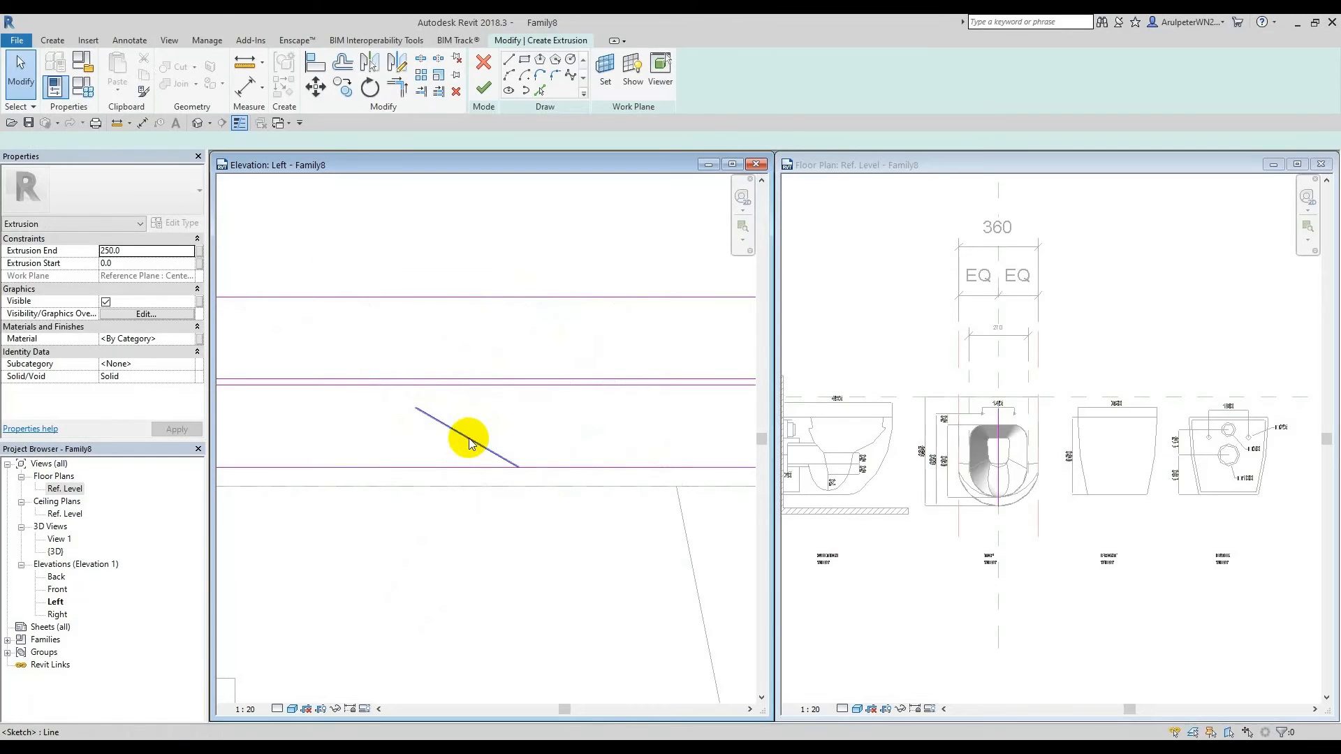
Step: Copy the lengthened slanted line 13 mm straight up onto the lower of the two middle lines
{"action": "left_click", "coordinate": [470, 443]}
{"action": "key", "text": "c"}
{"action": "key", "text": "o"}
{"action": "left_click", "coordinate": [518, 467]}
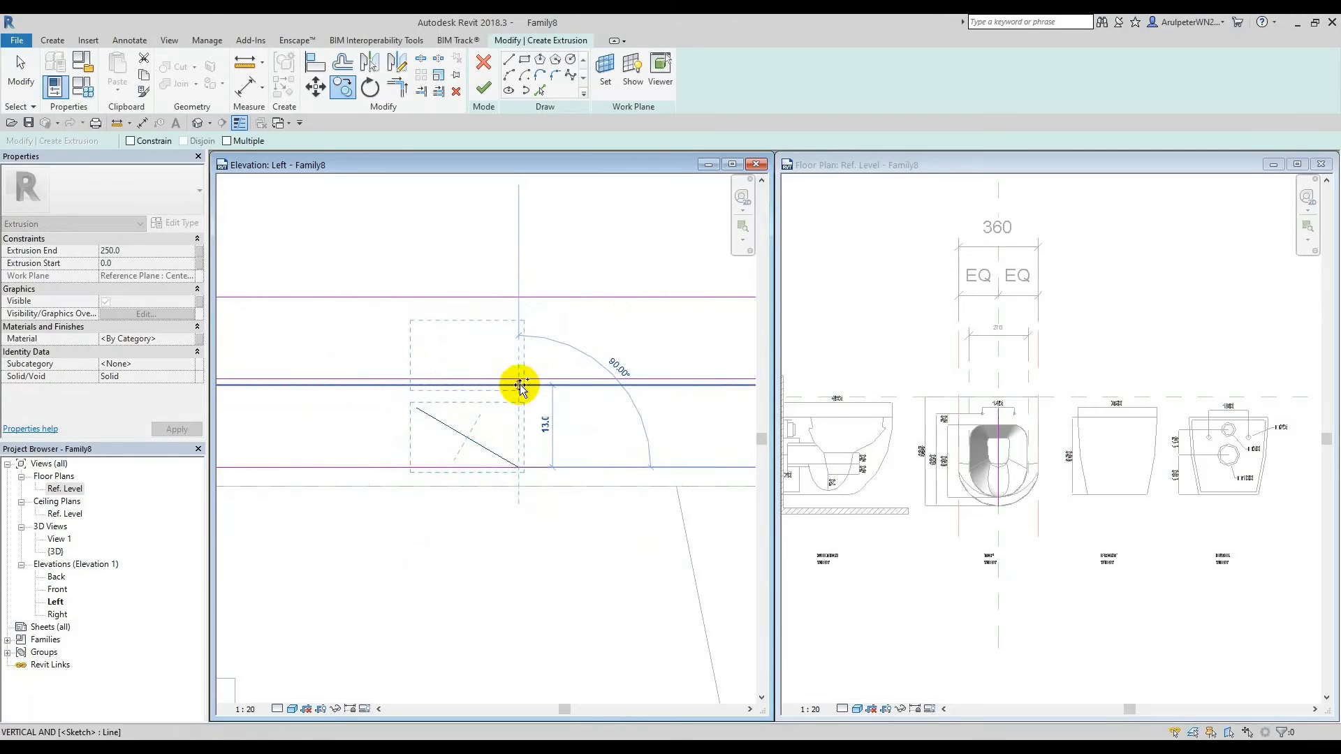
{"action": "left_click", "coordinate": [520, 385]}
{"action": "scroll", "coordinate": [489, 415], "scroll_direction": "up", "scroll_amount": 4}
{"action": "scroll", "coordinate": [447, 350], "scroll_direction": "up", "scroll_amount": 3}
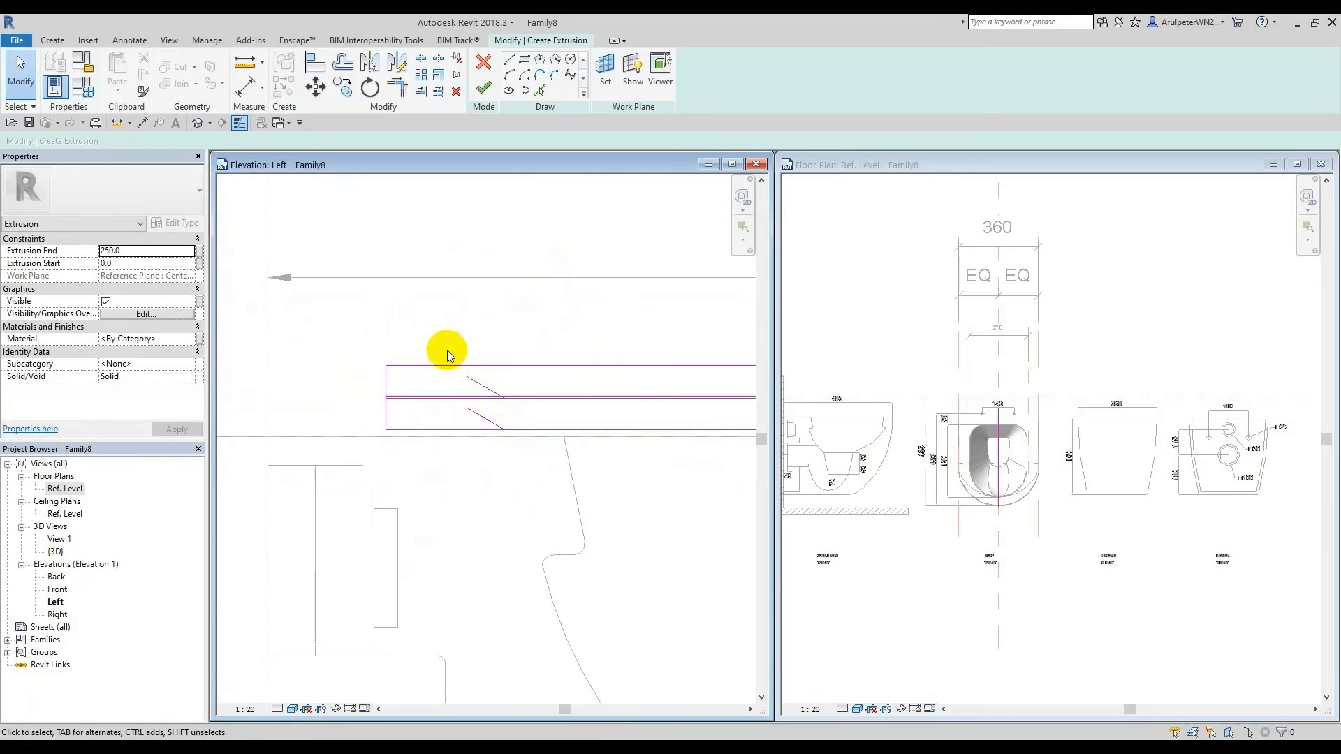
{"action": "scroll", "coordinate": [468, 392], "scroll_direction": "up", "scroll_amount": 3}
Step: Delete both slanted lines near the rear of the profile
{"action": "left_click", "coordinate": [466, 416]}
{"action": "scroll", "coordinate": [468, 422], "scroll_direction": "up", "scroll_amount": 3}
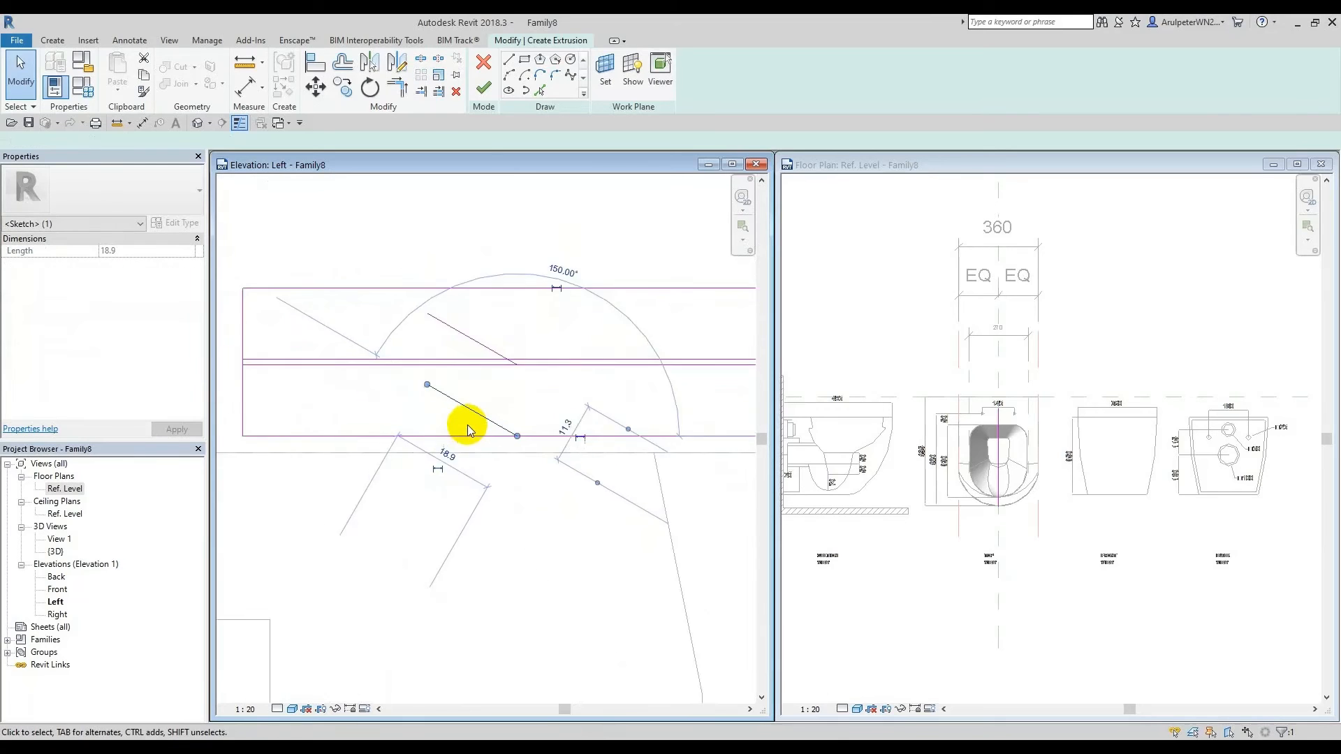
{"action": "key", "text": "Delete"}
{"action": "left_click", "coordinate": [495, 327]}
{"action": "key", "text": "Delete"}
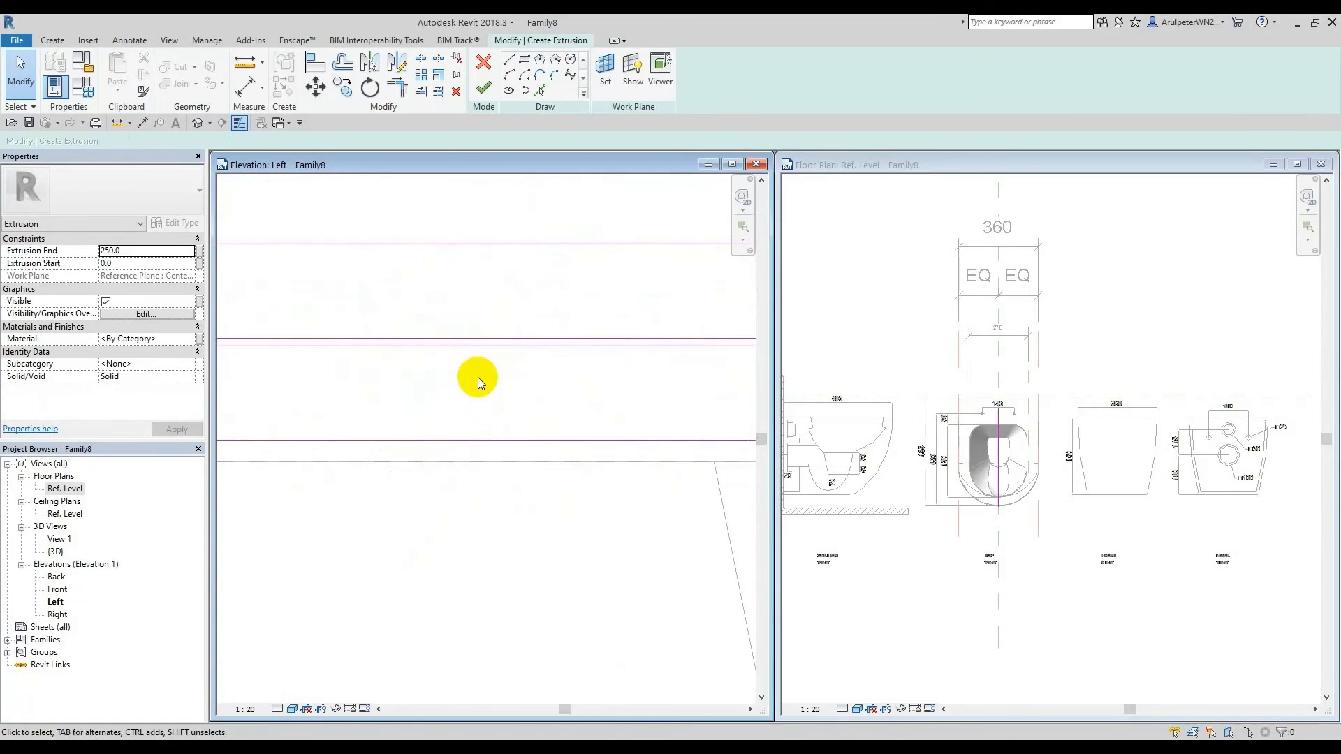
Step: Draw a flatter slanted line about 11.8 mm long at 162° from the bottom edge up toward the profile's rear
{"action": "scroll", "coordinate": [478, 377], "scroll_direction": "down", "scroll_amount": 2}
{"action": "left_click", "coordinate": [509, 60]}
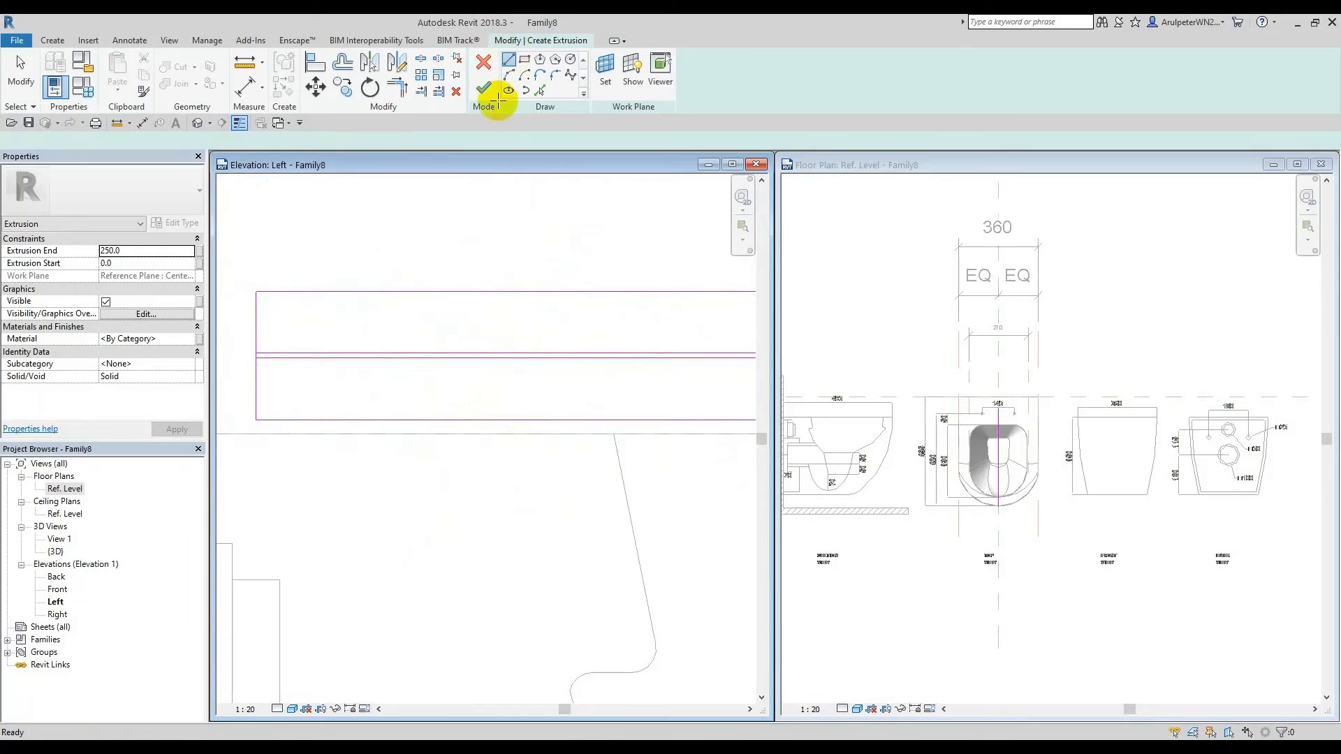
{"action": "scroll", "coordinate": [479, 413], "scroll_direction": "up", "scroll_amount": 2}
{"action": "left_click", "coordinate": [498, 424]}
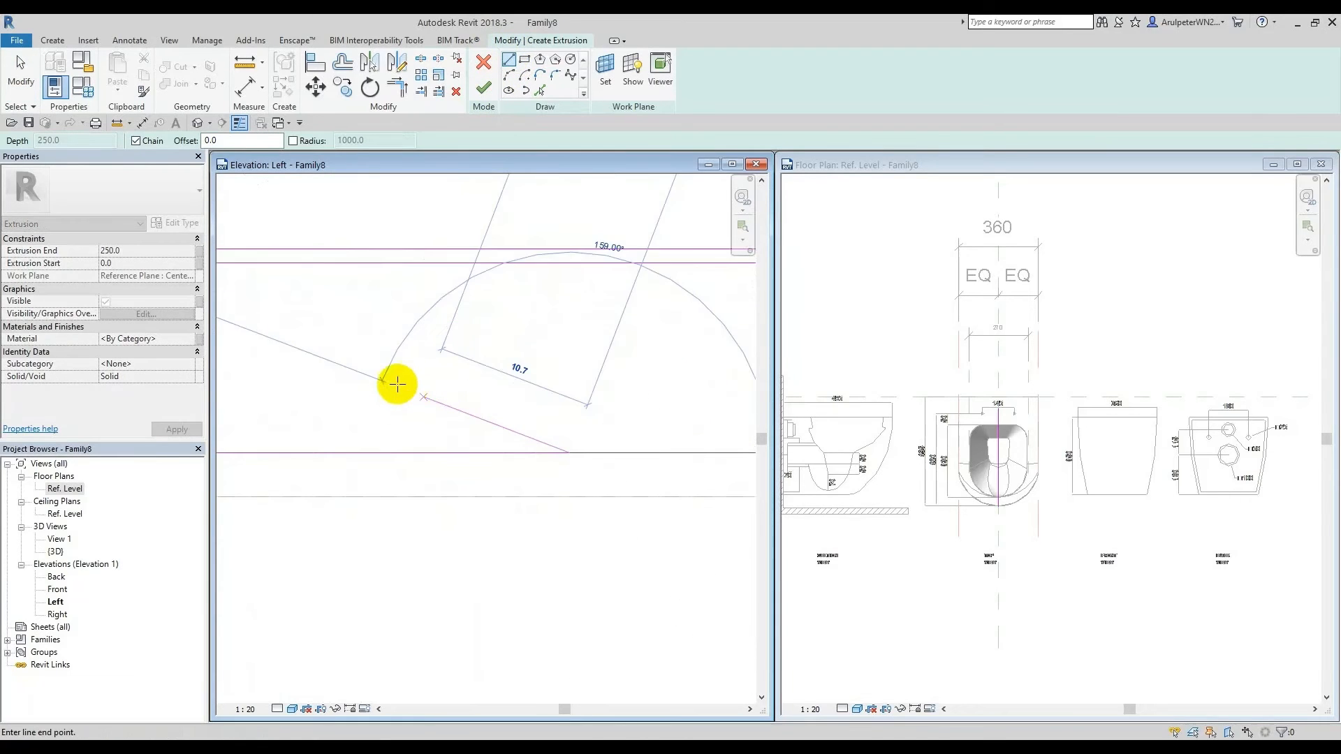
{"action": "scroll", "coordinate": [404, 395], "scroll_direction": "up", "scroll_amount": 2}
{"action": "left_click", "coordinate": [405, 400]}
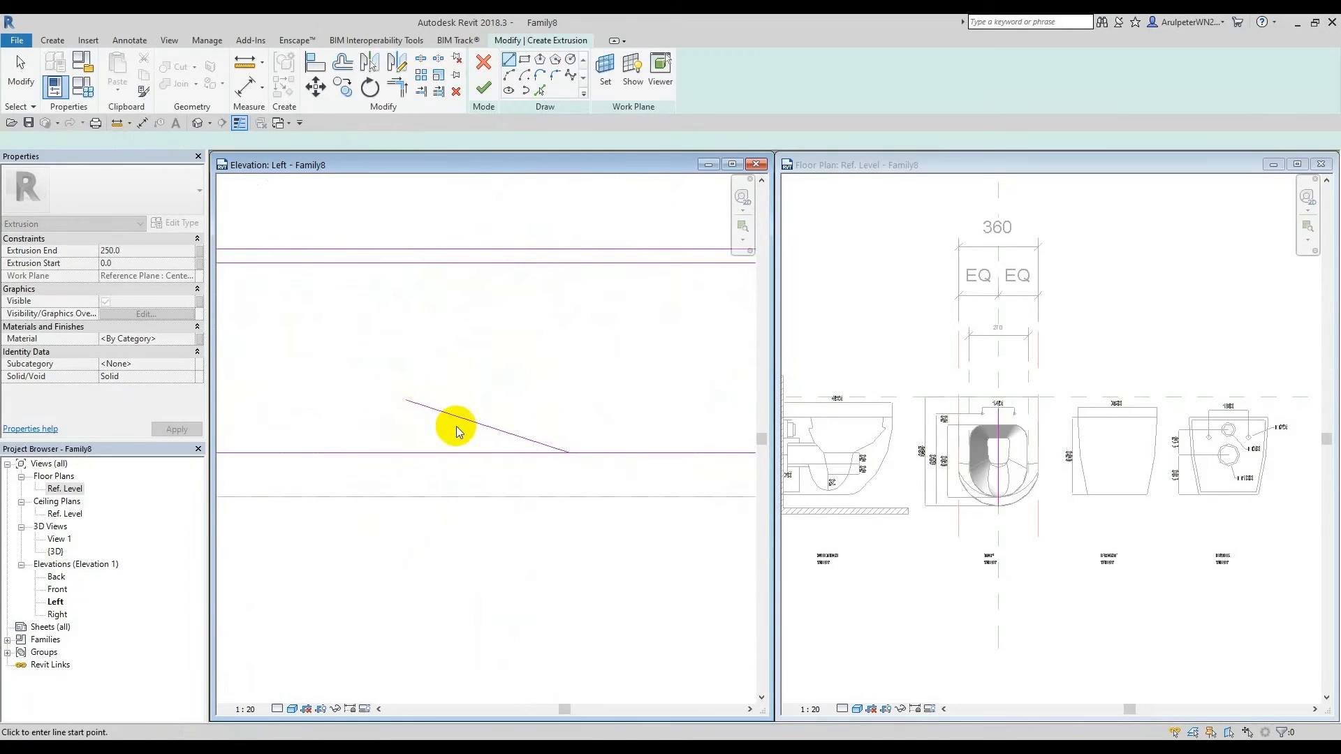
{"action": "key", "text": "Escape"}
{"action": "key", "text": "Escape"}
Step: Copy the flatter slanted line straight up, placing its lower end on the lower of the two middle lines
{"action": "key", "text": "c"}
{"action": "key", "text": "o"}
{"action": "left_click", "coordinate": [569, 453]}
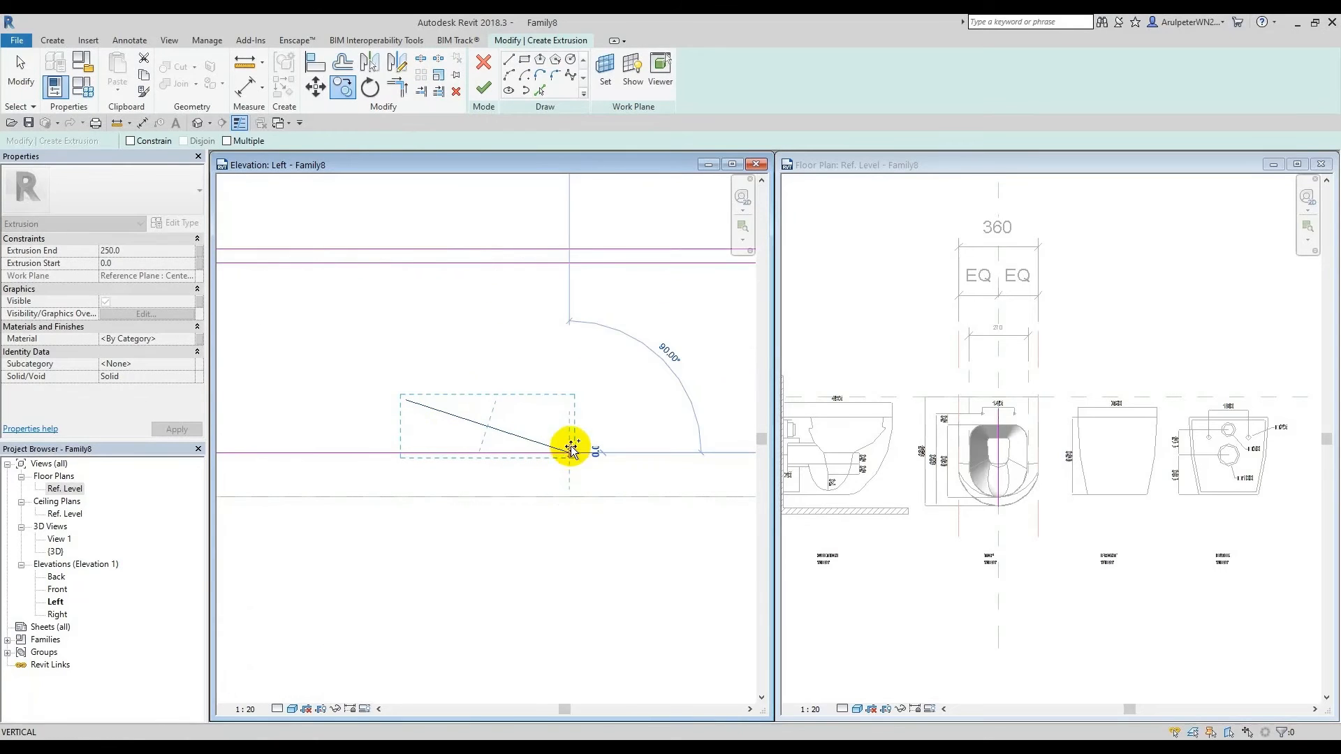
{"action": "left_click", "coordinate": [572, 262]}
{"action": "scroll", "coordinate": [520, 412], "scroll_direction": "down", "scroll_amount": 2}
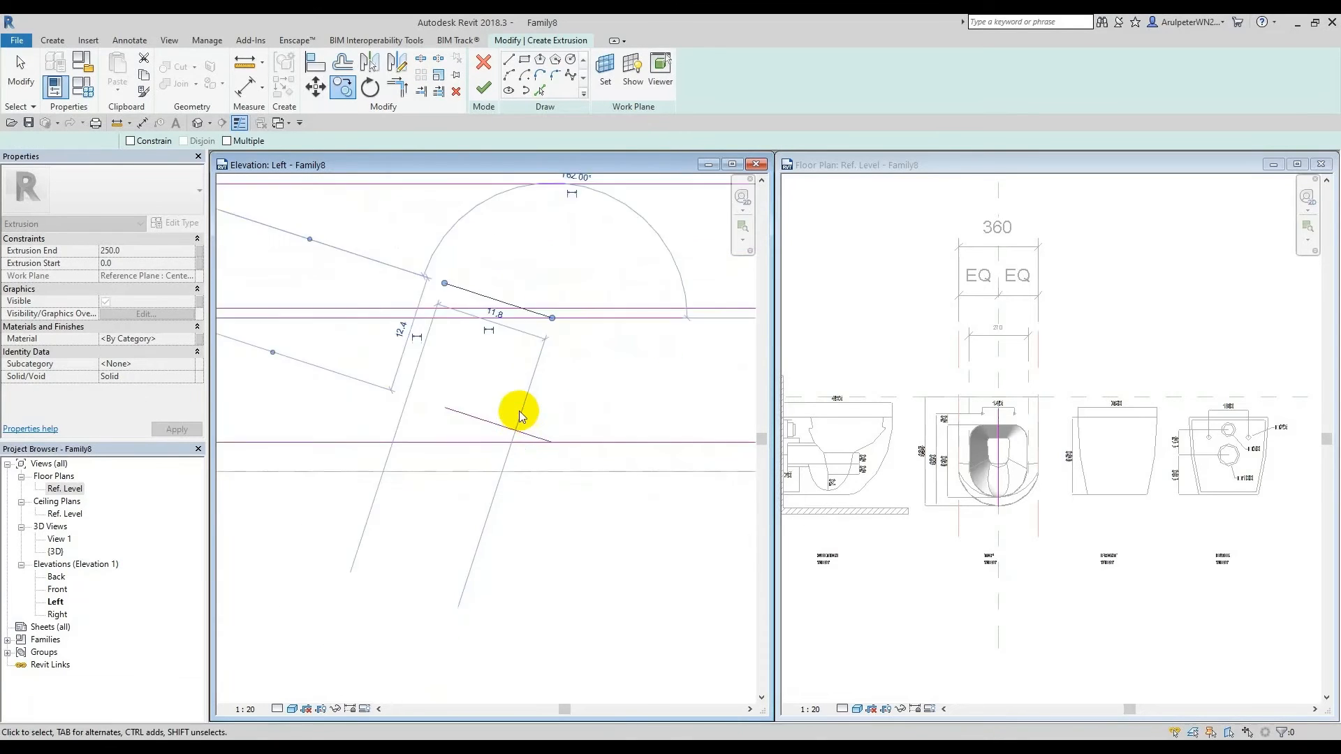
{"action": "key", "text": "Escape"}
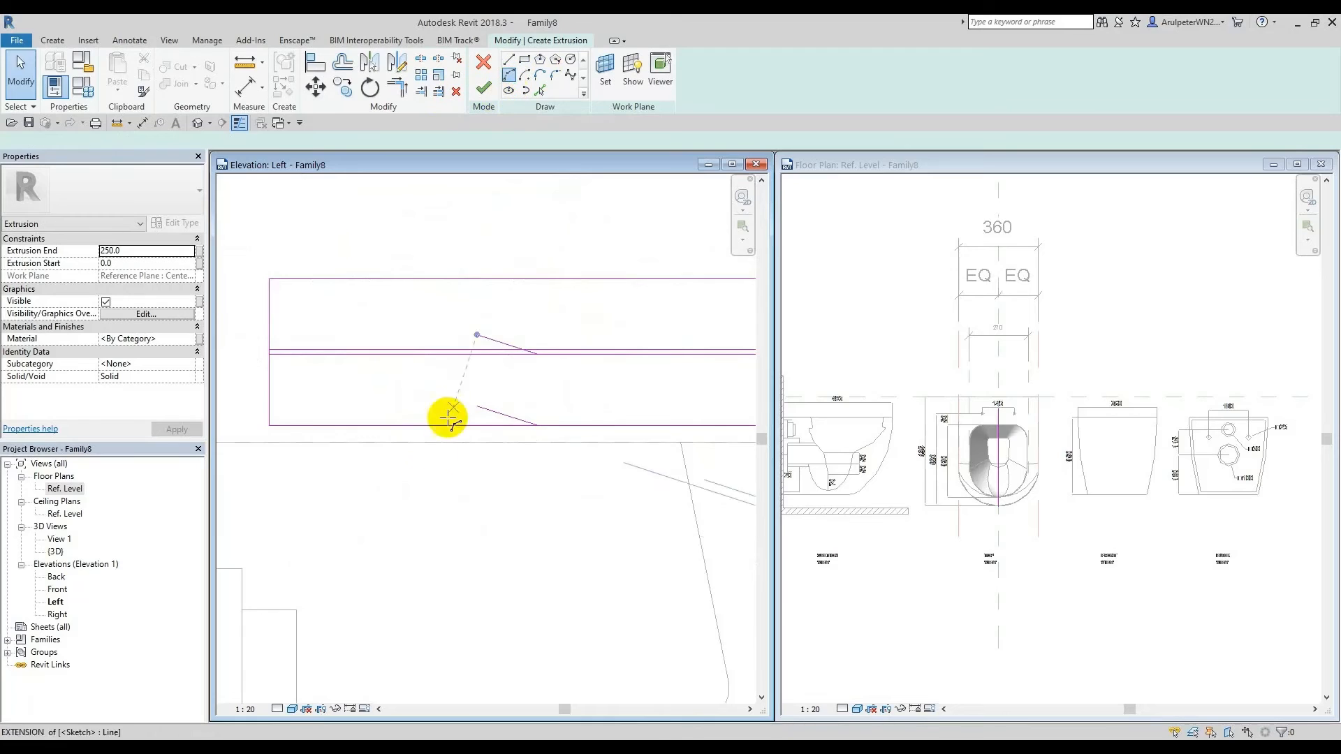
Step: Draw a rearward-bulging arc of about 6.8 mm radius joining the rear ends of the two slanted lines
{"action": "scroll", "coordinate": [447, 417], "scroll_direction": "up", "scroll_amount": 2}
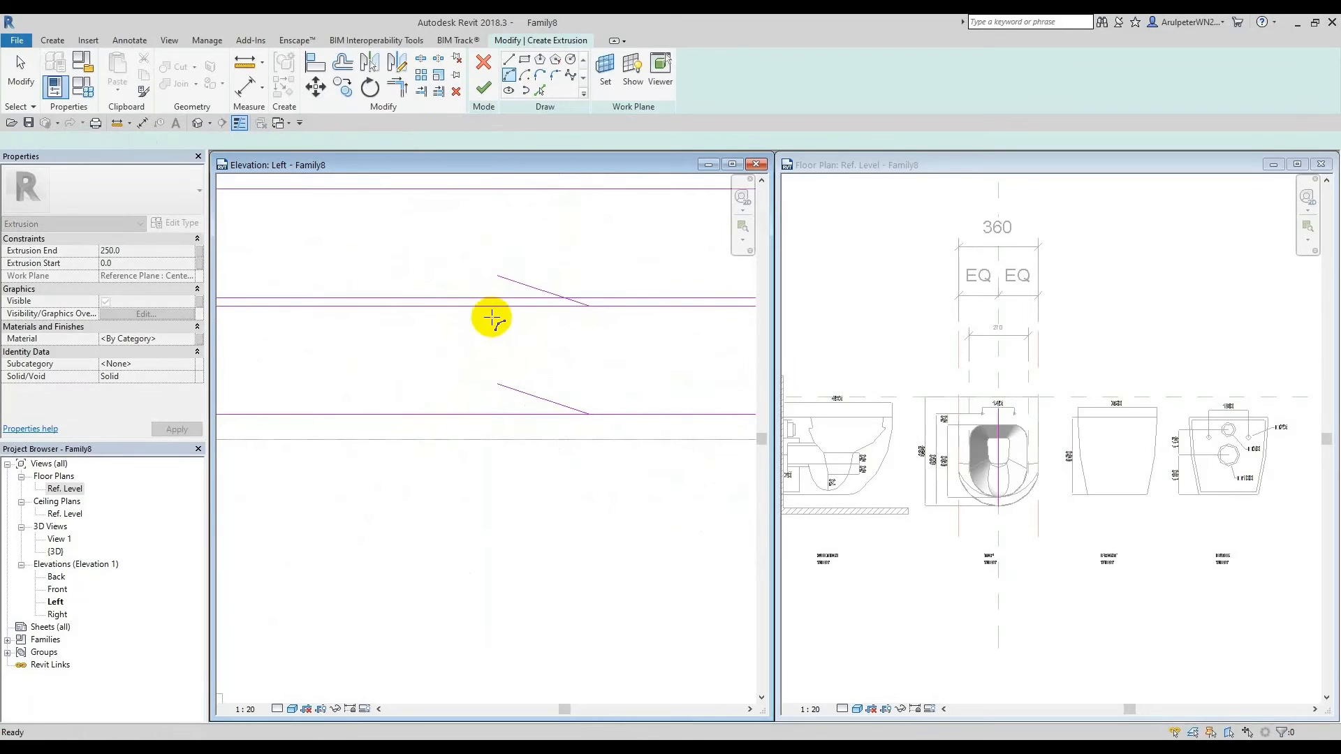
{"action": "left_click", "coordinate": [497, 383]}
{"action": "left_click", "coordinate": [498, 277]}
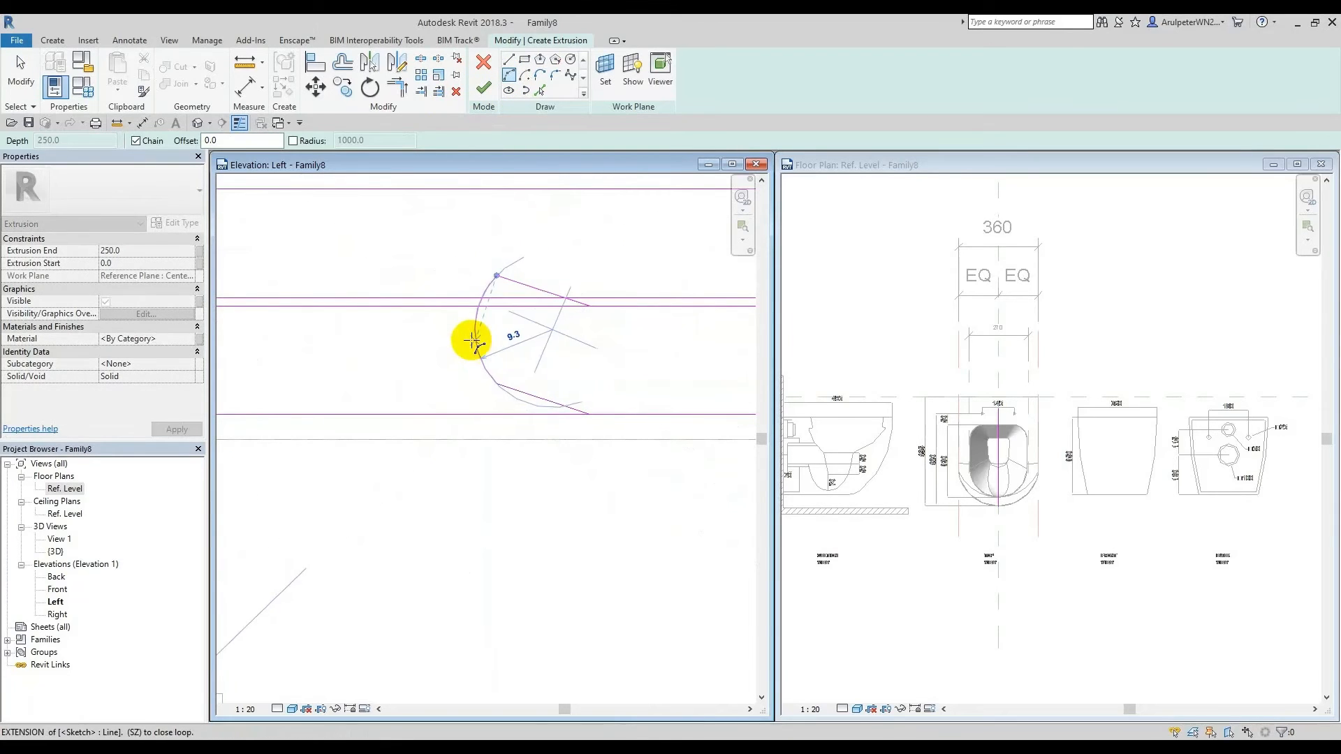
{"action": "left_click", "coordinate": [459, 343]}
{"action": "key", "text": "Escape"}
{"action": "key", "text": "Escape"}
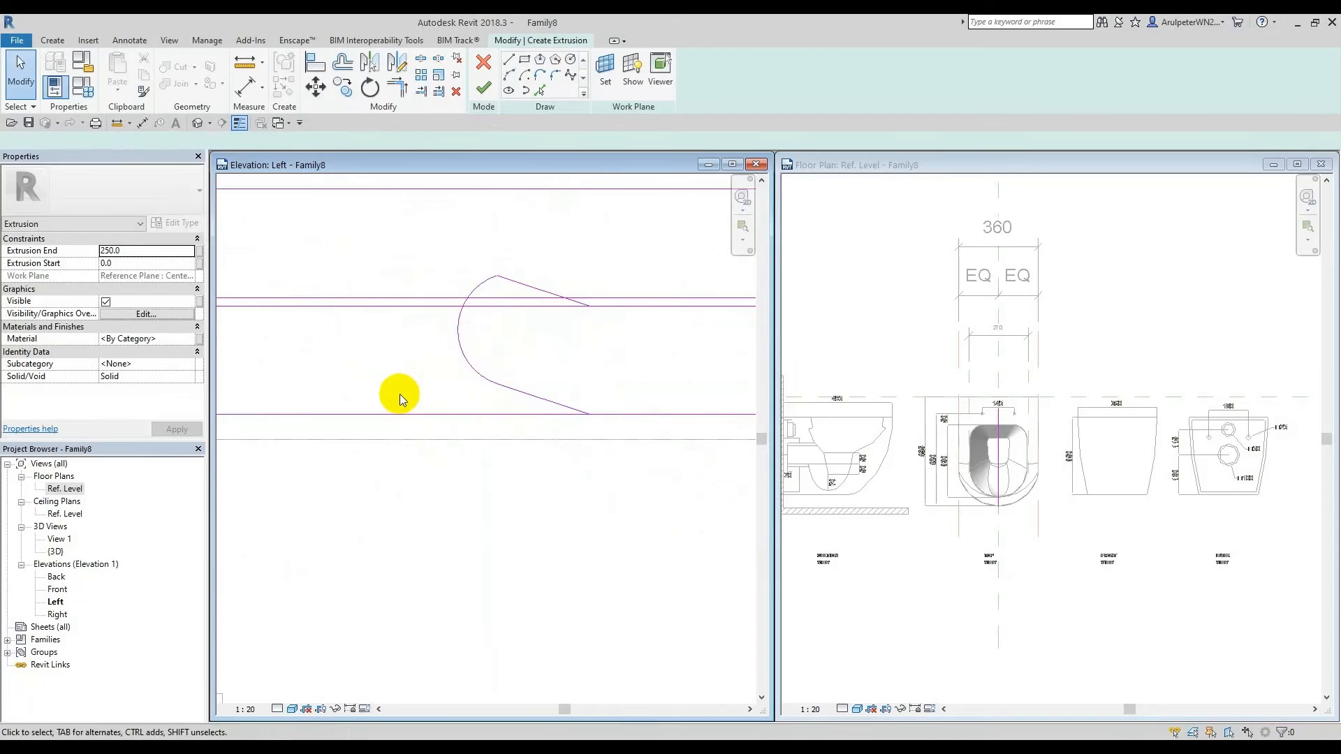
Step: Replace the rear arc with one from the lower slanted line's rear end that meets the upper slanted line tangentially
{"action": "scroll", "coordinate": [454, 328], "scroll_direction": "up", "scroll_amount": 1}
{"action": "left_click", "coordinate": [480, 286]}
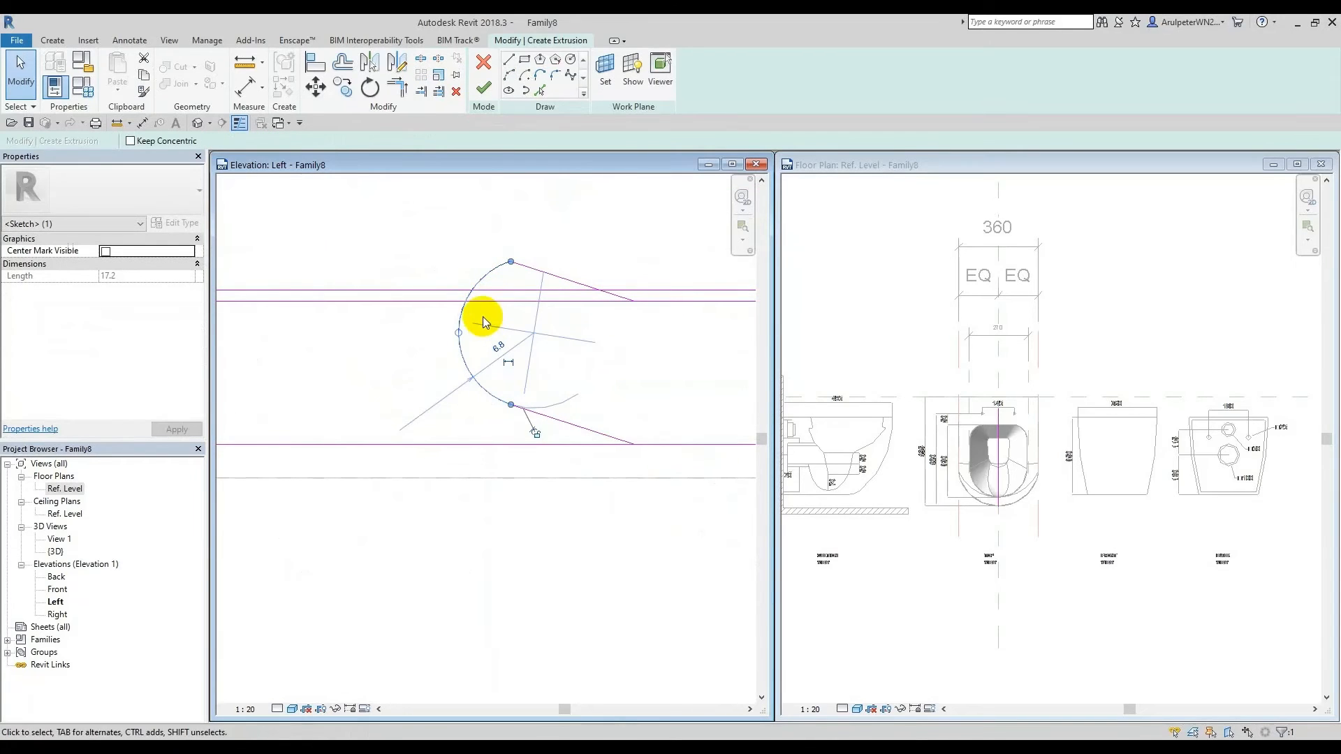
{"action": "key", "text": "Delete"}
{"action": "left_click", "coordinate": [510, 75]}
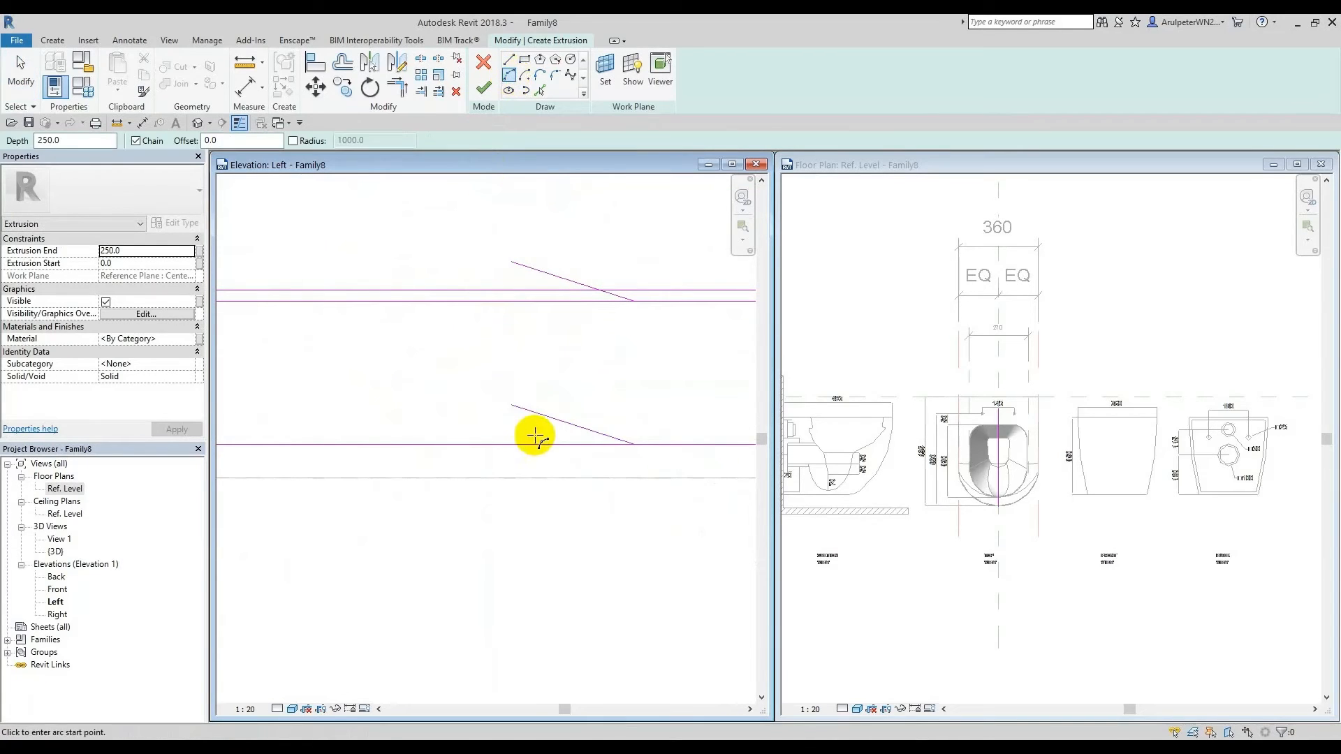
{"action": "left_click", "coordinate": [511, 409]}
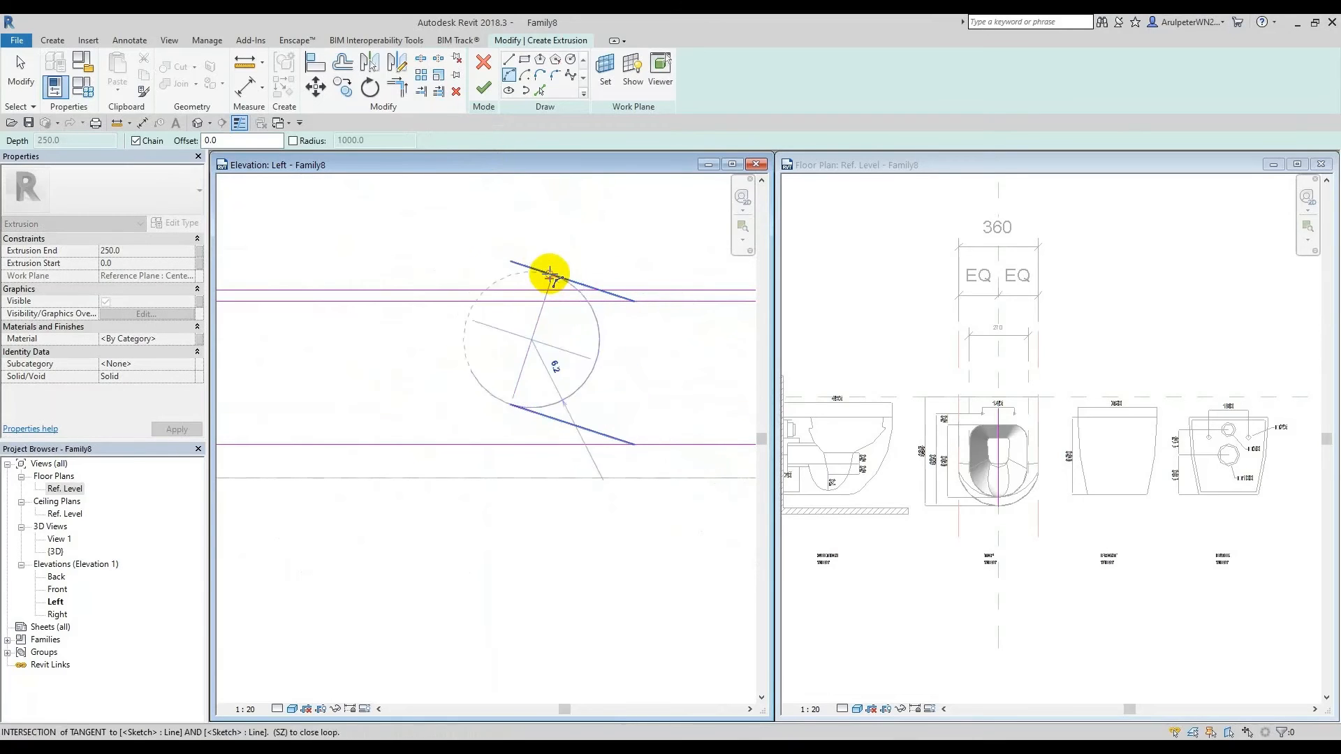
{"action": "left_click", "coordinate": [505, 278]}
{"action": "key", "text": "Escape"}
{"action": "key", "text": "Escape"}
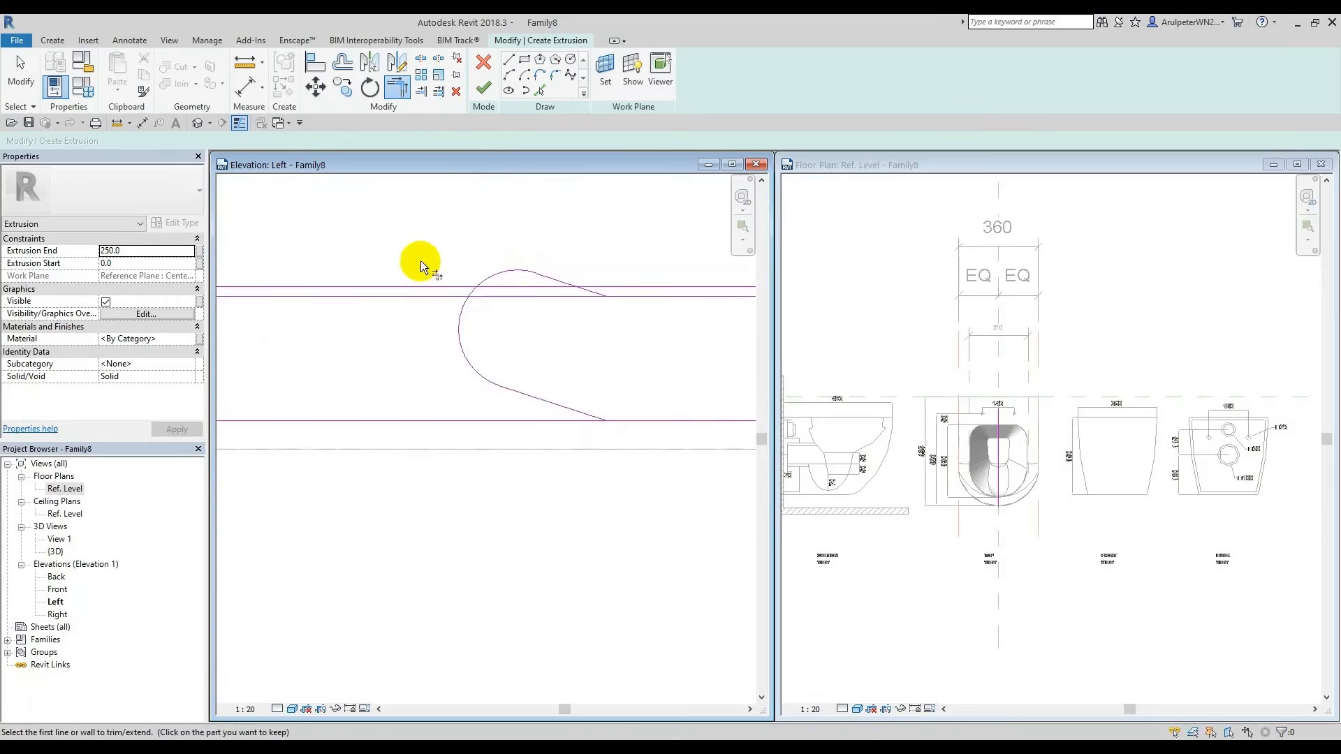
Step: Move the rear arc of the hinge end outward along the slant direction, lengthening both slanted lines
{"action": "scroll", "coordinate": [419, 263], "scroll_direction": "down", "scroll_amount": 4}
{"action": "middle_click_drag", "start_coordinate": [520, 350], "coordinate": [510, 434]}
{"action": "scroll", "coordinate": [510, 434], "scroll_direction": "down", "scroll_amount": 1}
{"action": "key", "text": "Escape"}
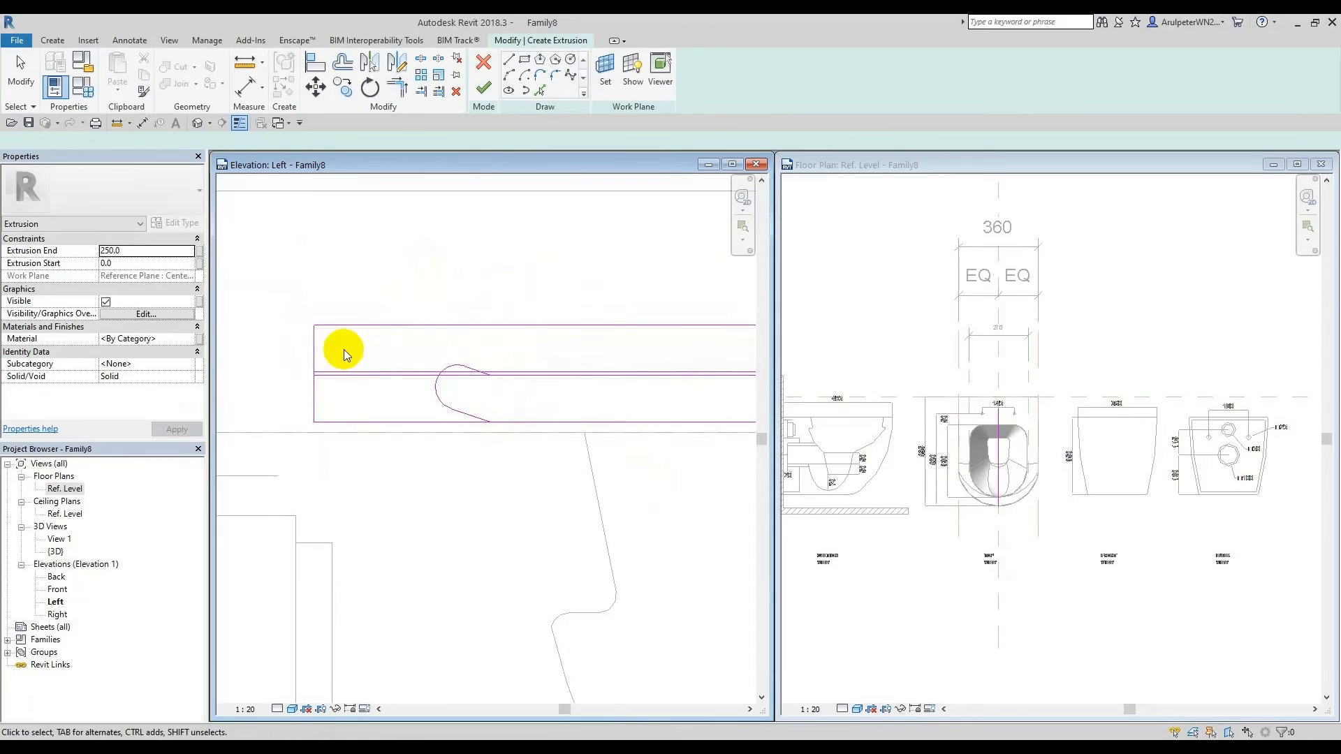
{"action": "scroll", "coordinate": [344, 350], "scroll_direction": "down", "scroll_amount": 2}
{"action": "scroll", "coordinate": [384, 333], "scroll_direction": "up", "scroll_amount": 1}
{"action": "scroll", "coordinate": [448, 348], "scroll_direction": "up", "scroll_amount": 2}
{"action": "scroll", "coordinate": [317, 380], "scroll_direction": "down", "scroll_amount": 2}
{"action": "scroll", "coordinate": [376, 374], "scroll_direction": "up", "scroll_amount": 3}
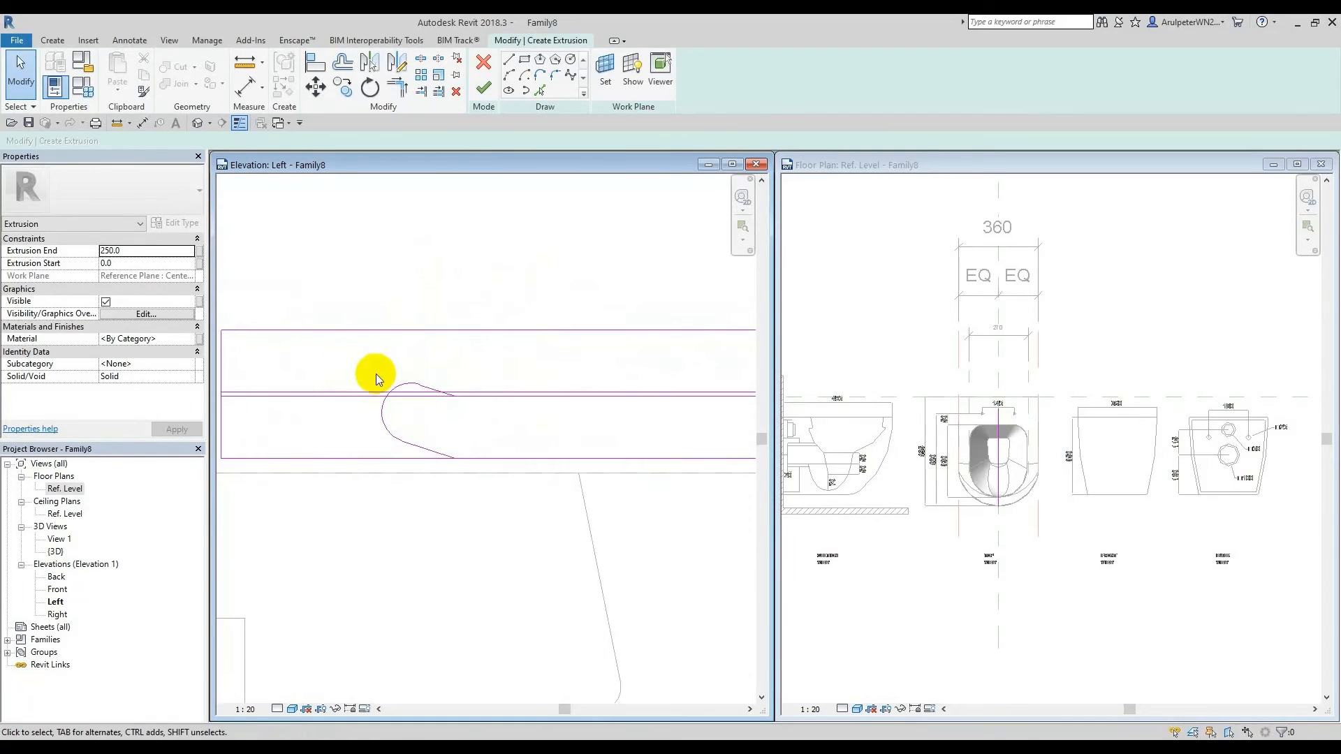
{"action": "scroll", "coordinate": [423, 389], "scroll_direction": "up", "scroll_amount": 2}
{"action": "left_click", "coordinate": [312, 354]}
{"action": "left_click_drag", "start_coordinate": [311, 354], "coordinate": [434, 480]}
{"action": "key", "text": "m"}
{"action": "key", "text": "v"}
{"action": "scroll", "coordinate": [425, 461], "scroll_direction": "up", "scroll_amount": 2}
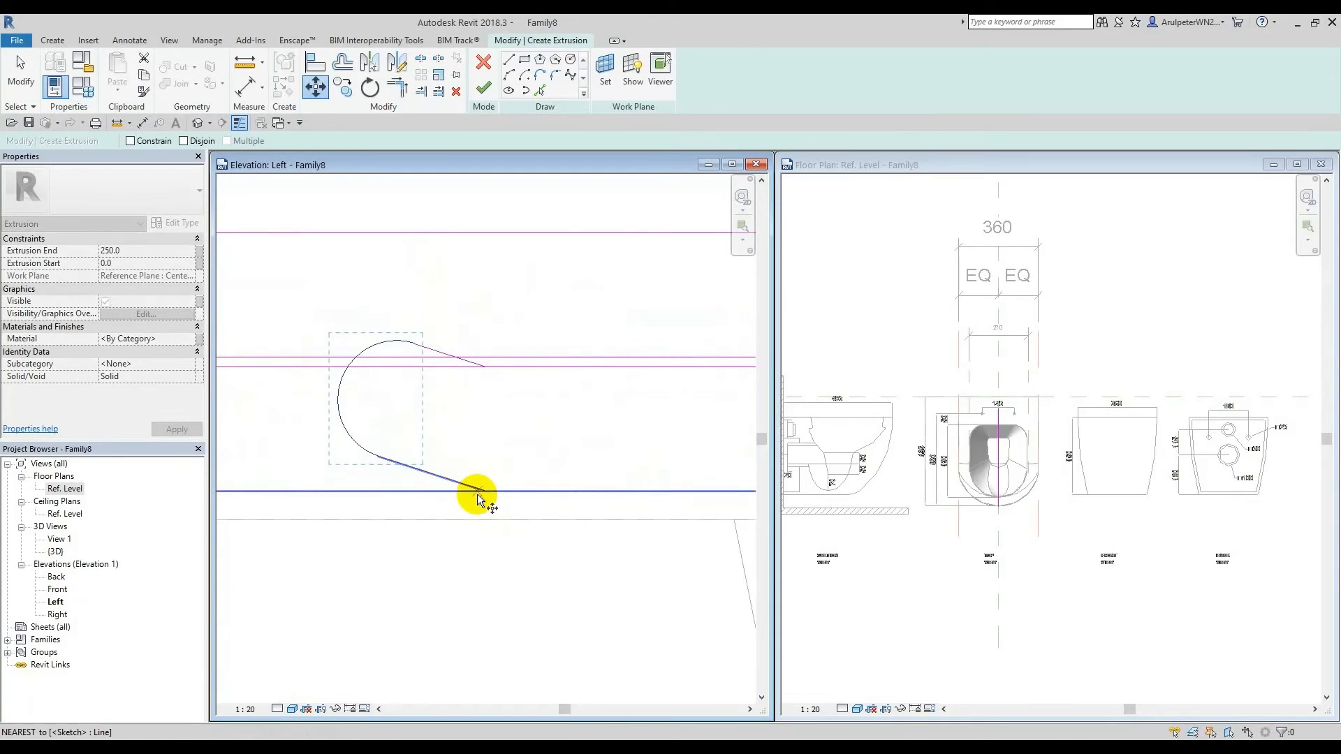
{"action": "left_click", "coordinate": [430, 474]}
{"action": "scroll", "coordinate": [431, 473], "scroll_direction": "down", "scroll_amount": 3}
{"action": "key", "text": "Escape"}
{"action": "scroll", "coordinate": [558, 441], "scroll_direction": "down", "scroll_amount": 1}
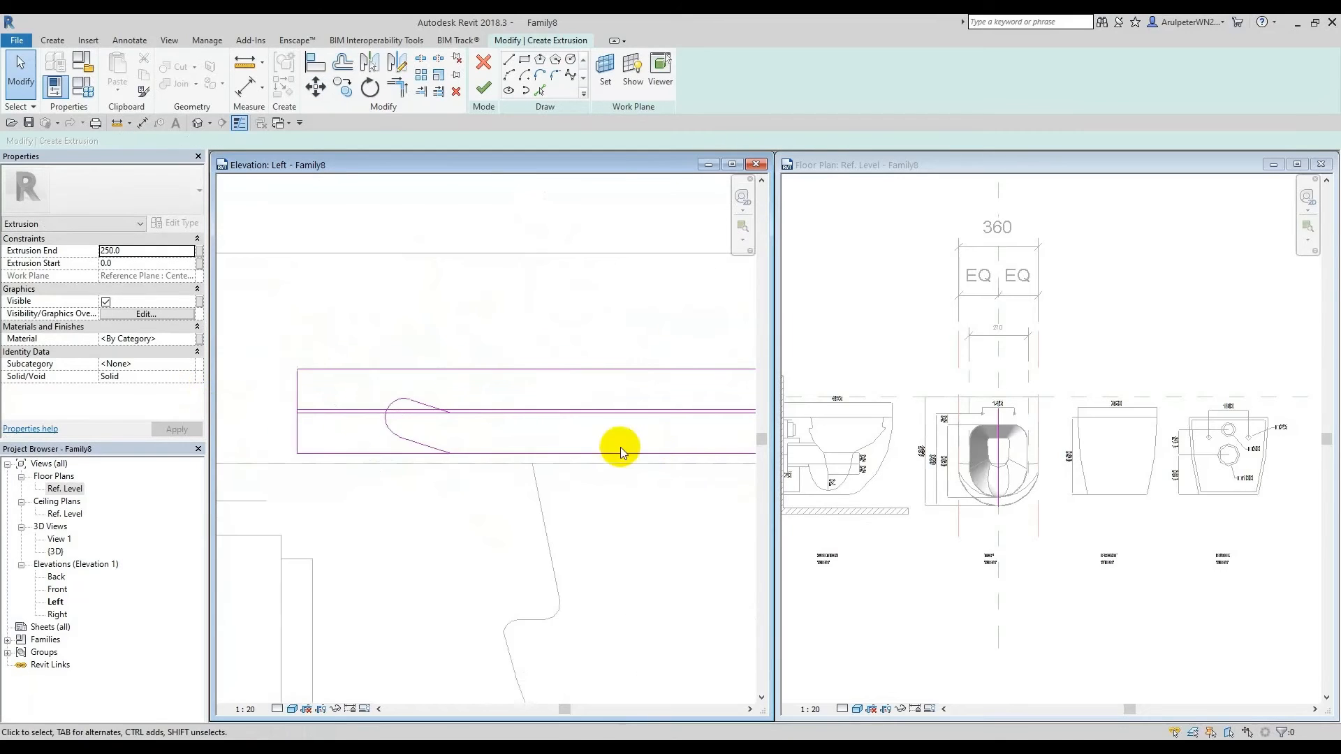
Step: Trim the lower of the two middle lines to the front end of the upper slanted line
{"action": "scroll", "coordinate": [454, 430], "scroll_direction": "up", "scroll_amount": 4}
{"action": "key", "text": "t"}
{"action": "key", "text": "r"}
{"action": "scroll", "coordinate": [471, 430], "scroll_direction": "up", "scroll_amount": 1}
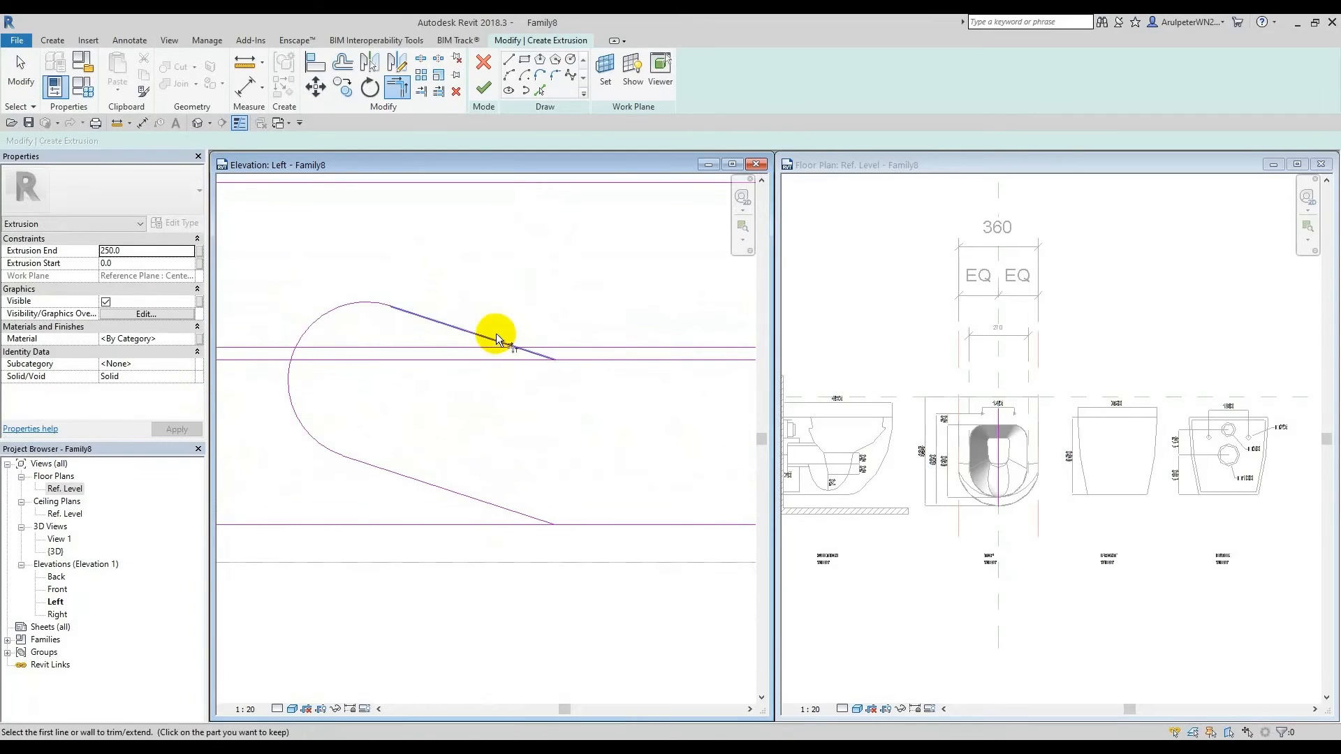
{"action": "left_click", "coordinate": [496, 333]}
{"action": "left_click", "coordinate": [590, 361]}
{"action": "scroll", "coordinate": [531, 405], "scroll_direction": "down", "scroll_amount": 1}
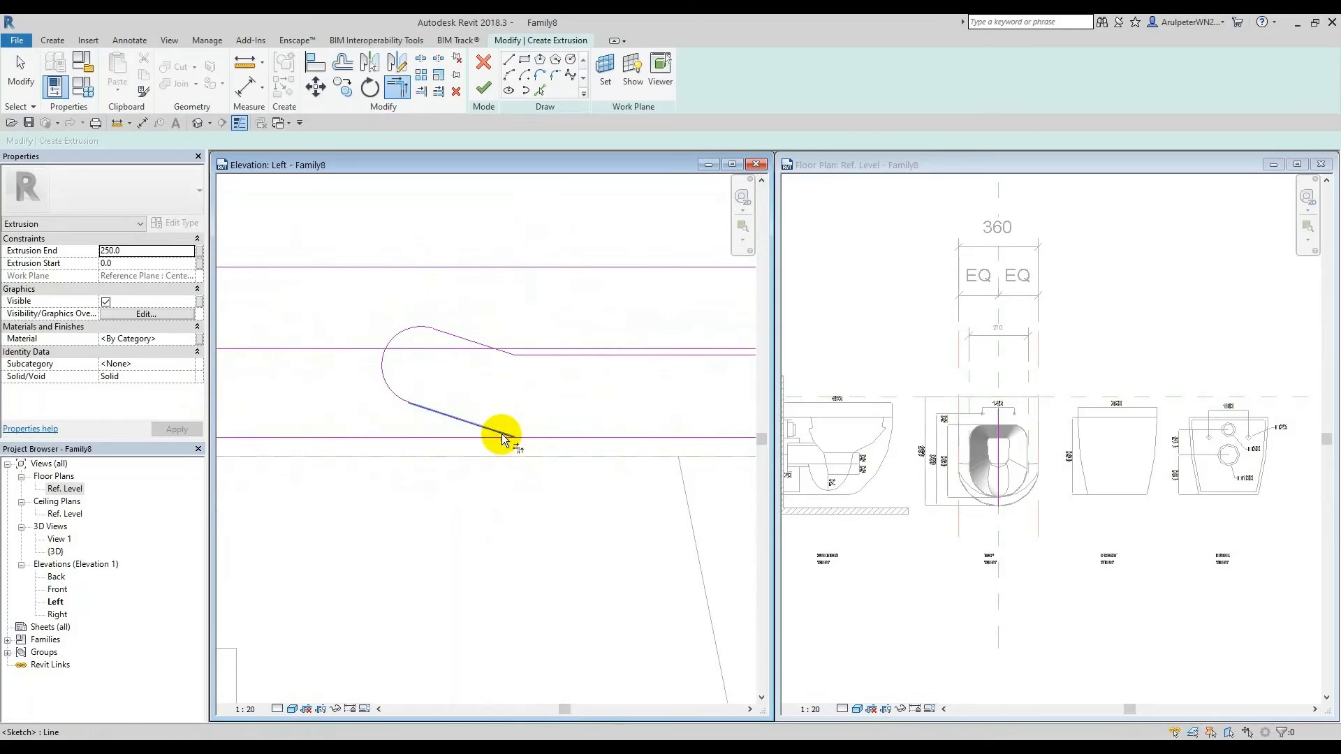
Step: Trim the bottom line to the front end of the lower slanted line, removing its rear portion
{"action": "left_click", "coordinate": [501, 434]}
{"action": "left_click", "coordinate": [569, 440]}
{"action": "scroll", "coordinate": [489, 437], "scroll_direction": "down", "scroll_amount": 1}
{"action": "scroll", "coordinate": [477, 423], "scroll_direction": "up", "scroll_amount": 1}
{"action": "left_click", "coordinate": [480, 434]}
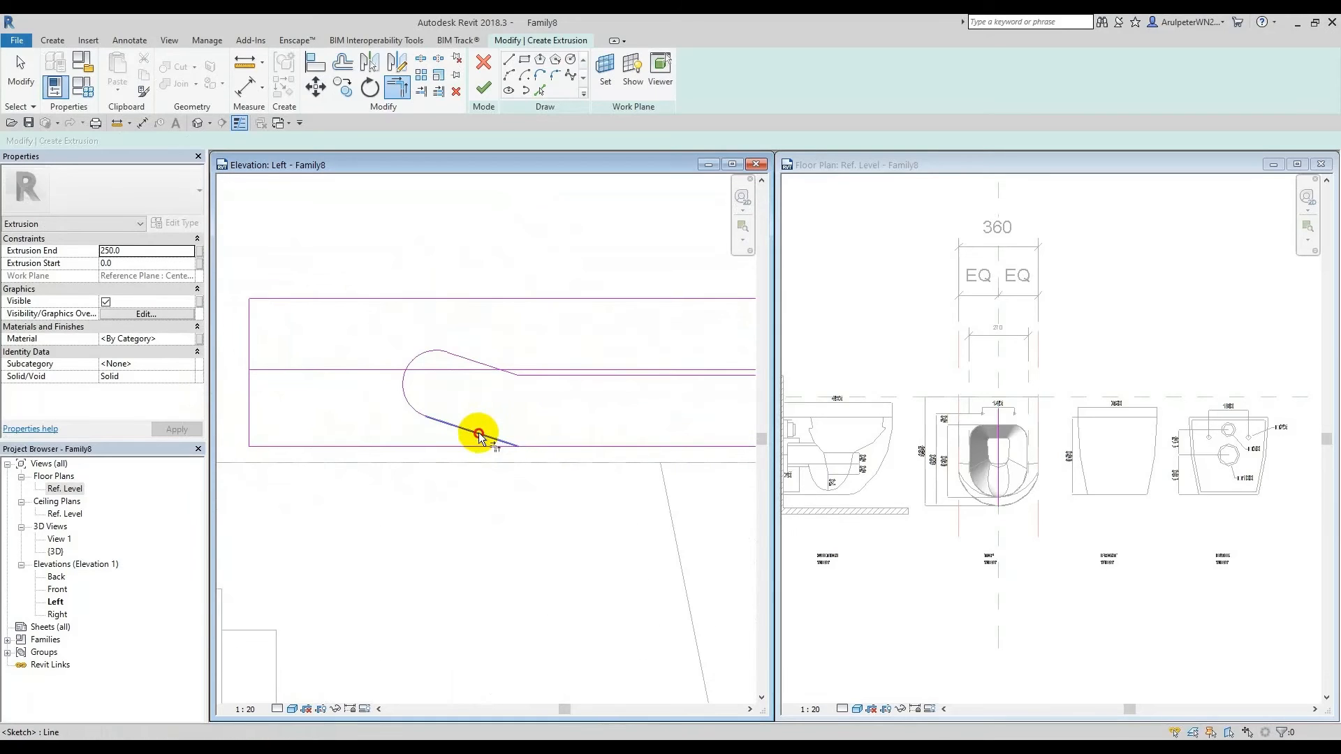
{"action": "left_click", "coordinate": [537, 450]}
{"action": "scroll", "coordinate": [517, 434], "scroll_direction": "down", "scroll_amount": 1}
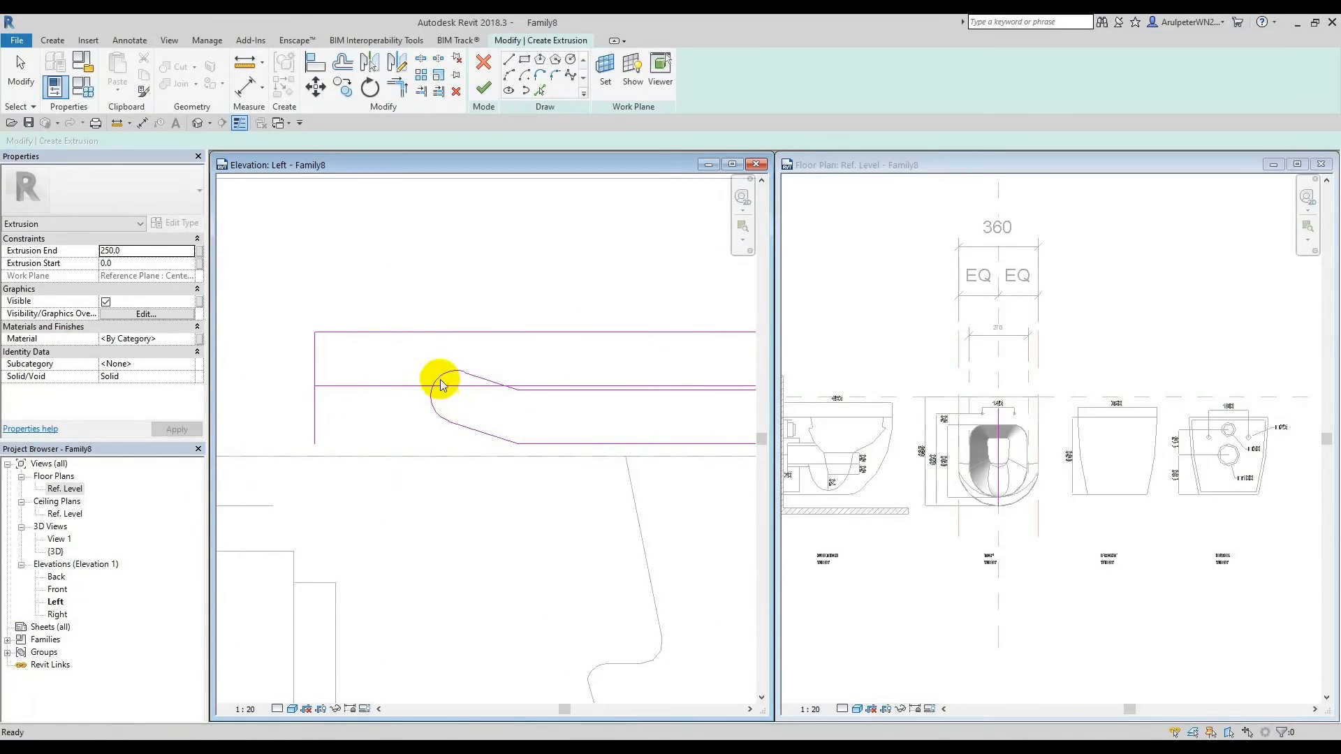
Step: Copy the arc and both slanted lines straight up, placing the lower slanted line's front end on the upper middle line
{"action": "key", "text": "Escape"}
{"action": "left_click_drag", "start_coordinate": [413, 356], "coordinate": [574, 500]}
{"action": "scroll", "coordinate": [564, 490], "scroll_direction": "down", "scroll_amount": 1}
{"action": "key", "text": "m"}
{"action": "key", "text": "v"}
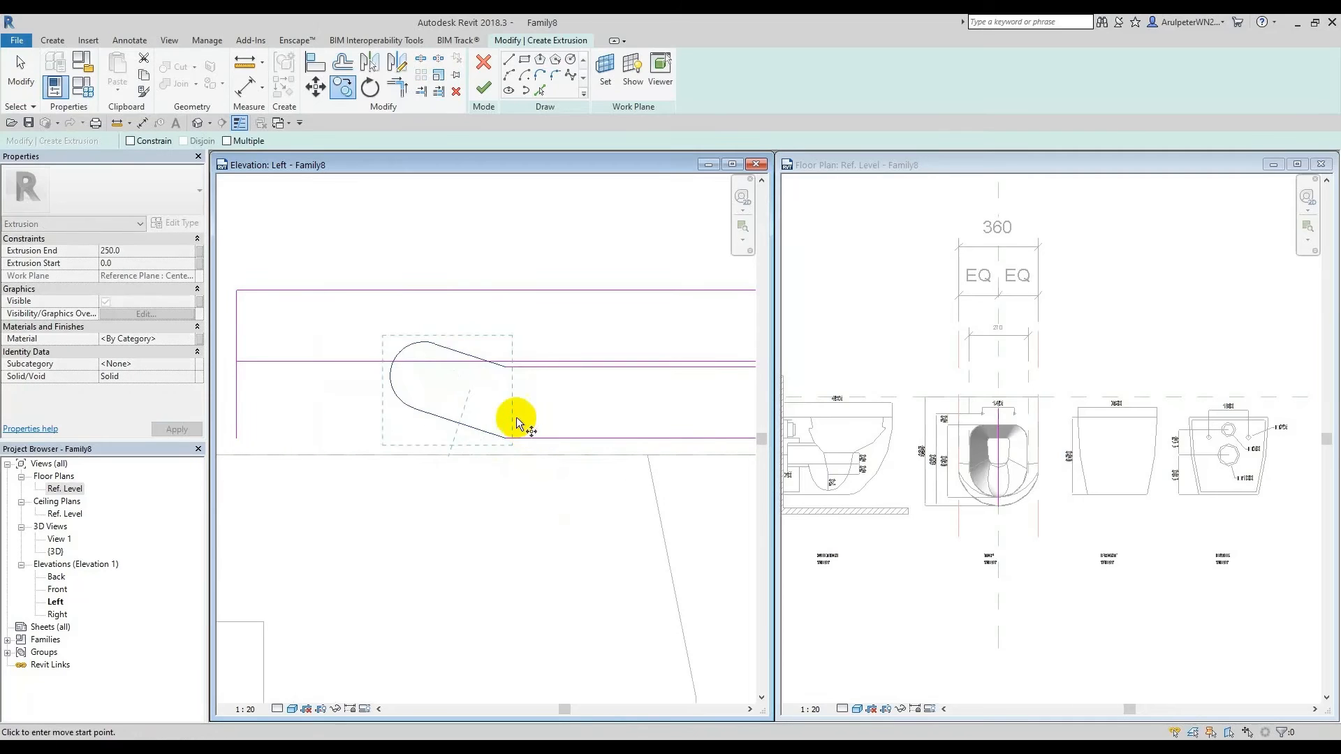
{"action": "left_click", "coordinate": [506, 439]}
{"action": "scroll", "coordinate": [504, 360], "scroll_direction": "up", "scroll_amount": 1}
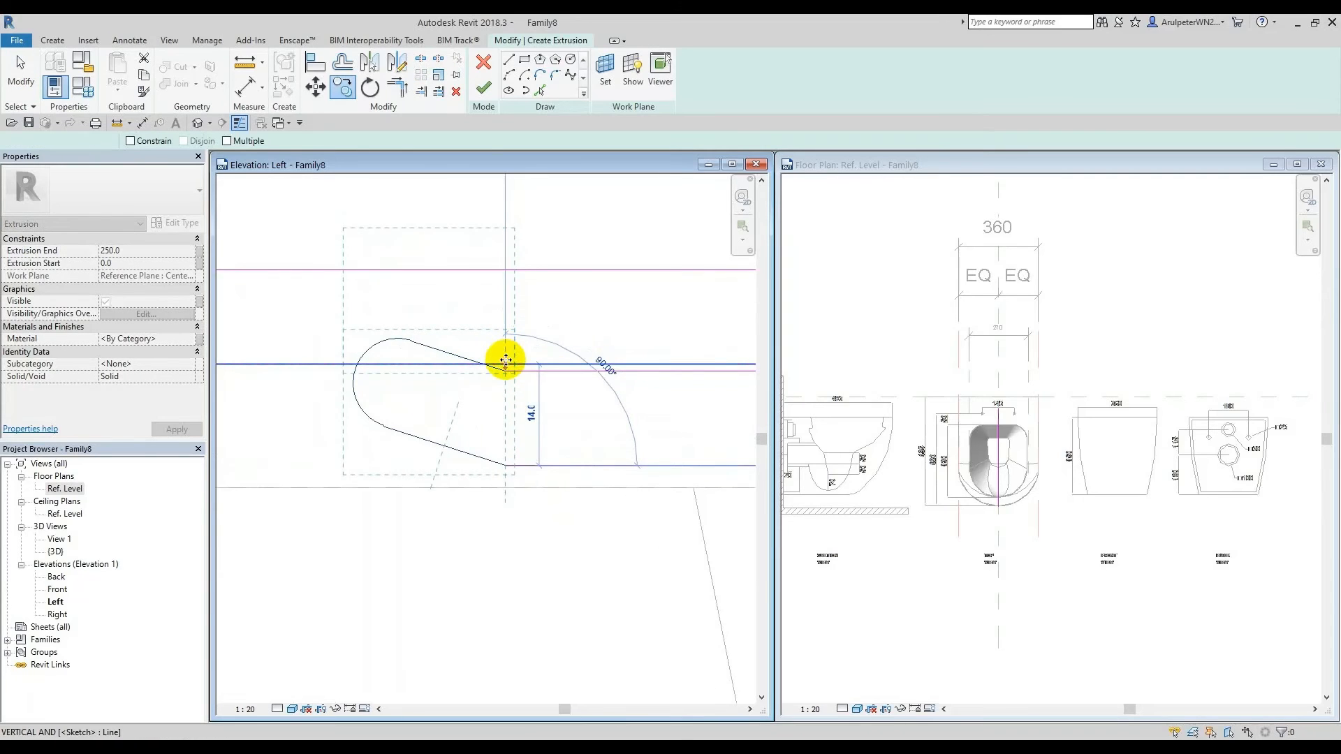
{"action": "left_click", "coordinate": [505, 360]}
{"action": "scroll", "coordinate": [497, 296], "scroll_direction": "down", "scroll_amount": 1}
{"action": "key", "text": "Escape"}
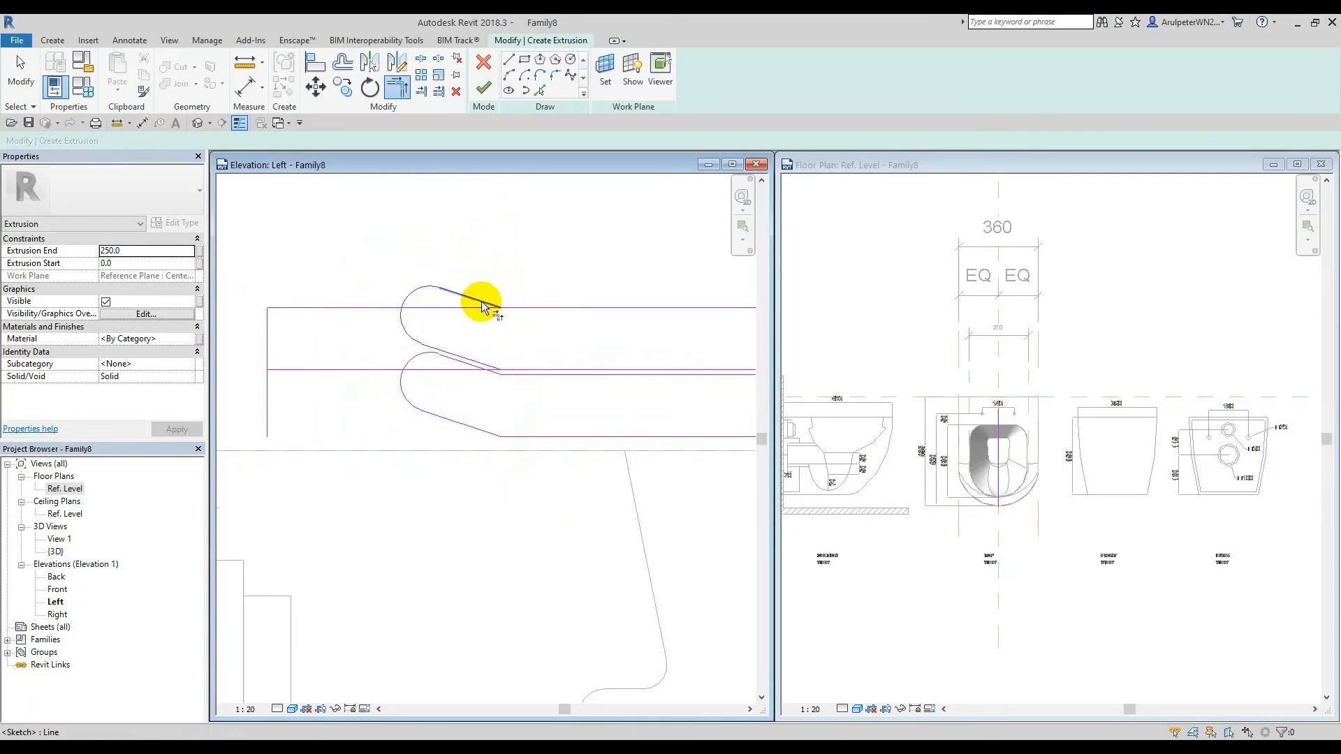
Step: Trim the top line and the upper middle line to the front ends of the copied slanted lines
{"action": "scroll", "coordinate": [475, 384], "scroll_direction": "down", "scroll_amount": 1}
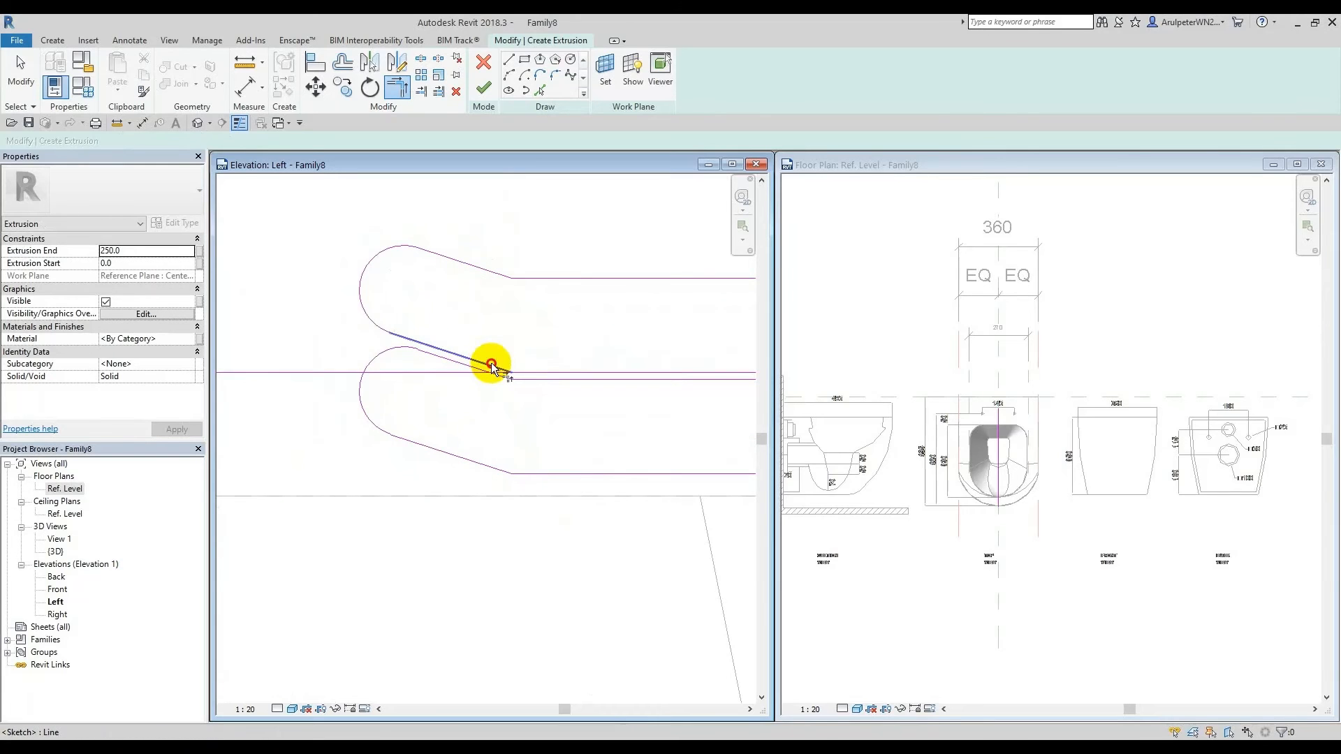
{"action": "scroll", "coordinate": [531, 371], "scroll_direction": "down", "scroll_amount": 1}
{"action": "key", "text": "Escape"}
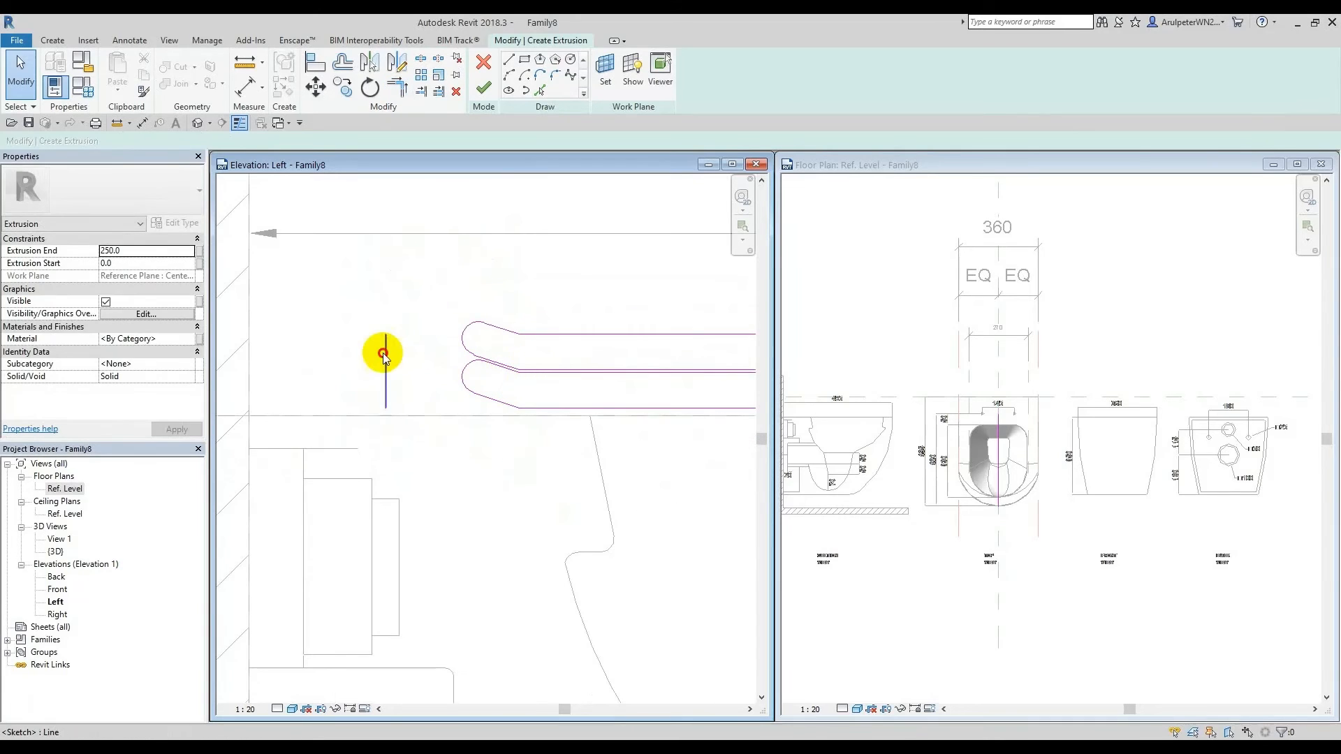
Step: Delete the leftover vertical line behind the hinge ends and finish the extrusion sketch
{"action": "left_click", "coordinate": [386, 356]}
{"action": "key", "text": "Delete"}
{"action": "scroll", "coordinate": [410, 371], "scroll_direction": "down", "scroll_amount": 5}
{"action": "middle_click_drag", "start_coordinate": [718, 420], "coordinate": [686, 453]}
{"action": "left_click", "coordinate": [481, 93]}
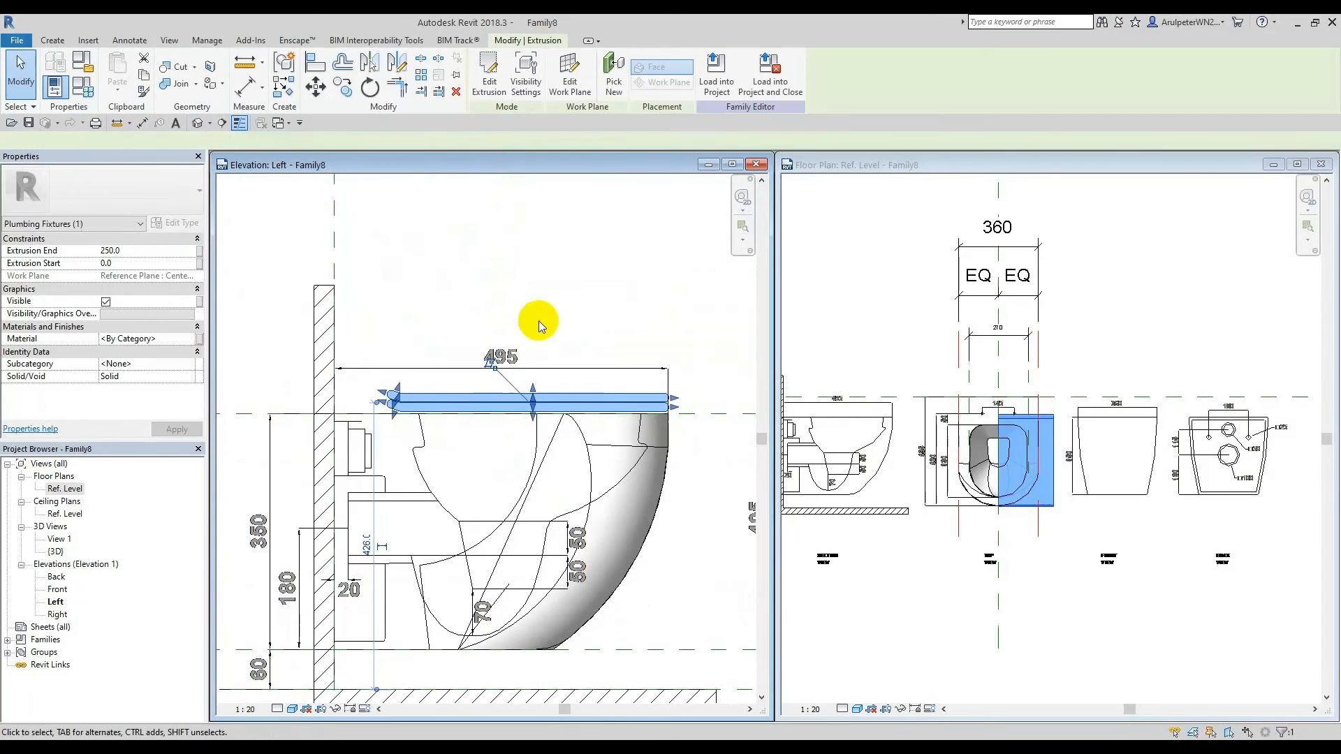
{"action": "left_click", "coordinate": [539, 320]}
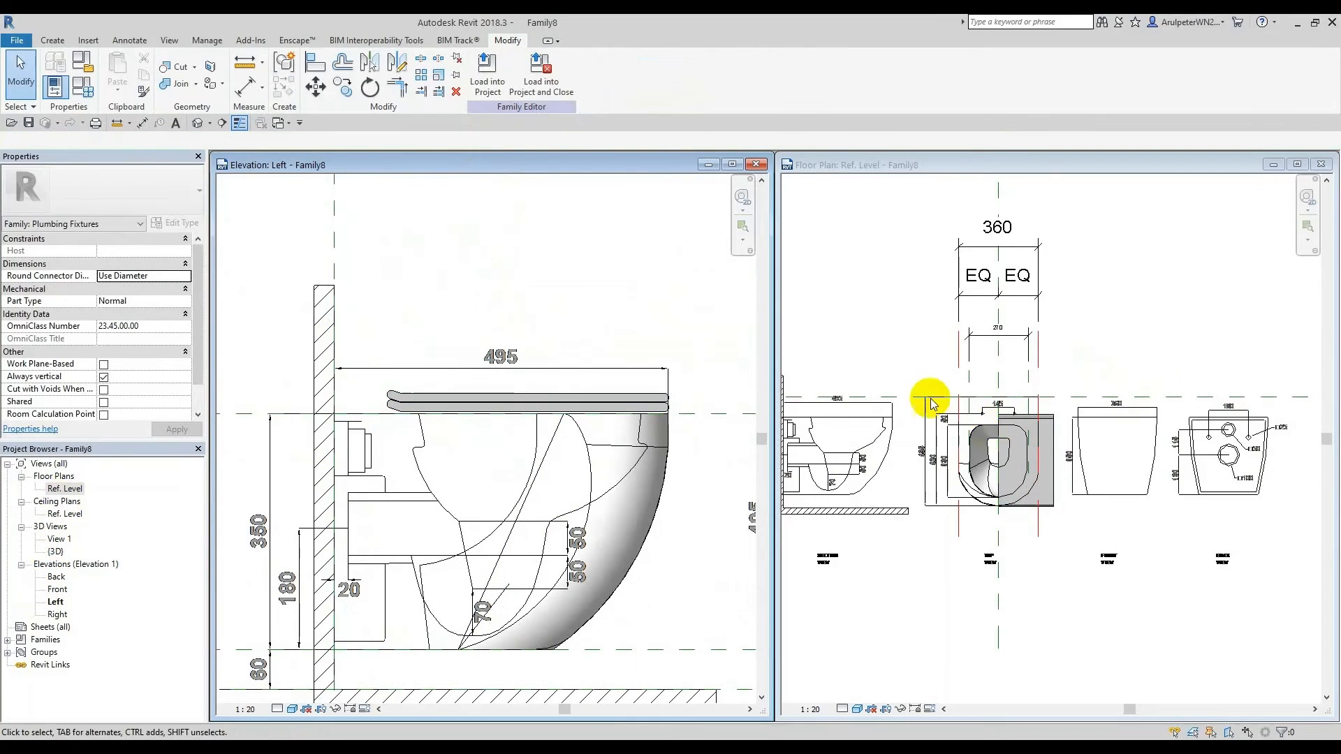
Step: Stretch the seat extrusion across the centre line in the floor plan to an extrusion start of -231 mm
{"action": "scroll", "coordinate": [932, 404], "scroll_direction": "up", "scroll_amount": 2}
{"action": "scroll", "coordinate": [1063, 422], "scroll_direction": "up", "scroll_amount": 2}
{"action": "left_click", "coordinate": [1063, 425]}
{"action": "scroll", "coordinate": [992, 461], "scroll_direction": "up", "scroll_amount": 2}
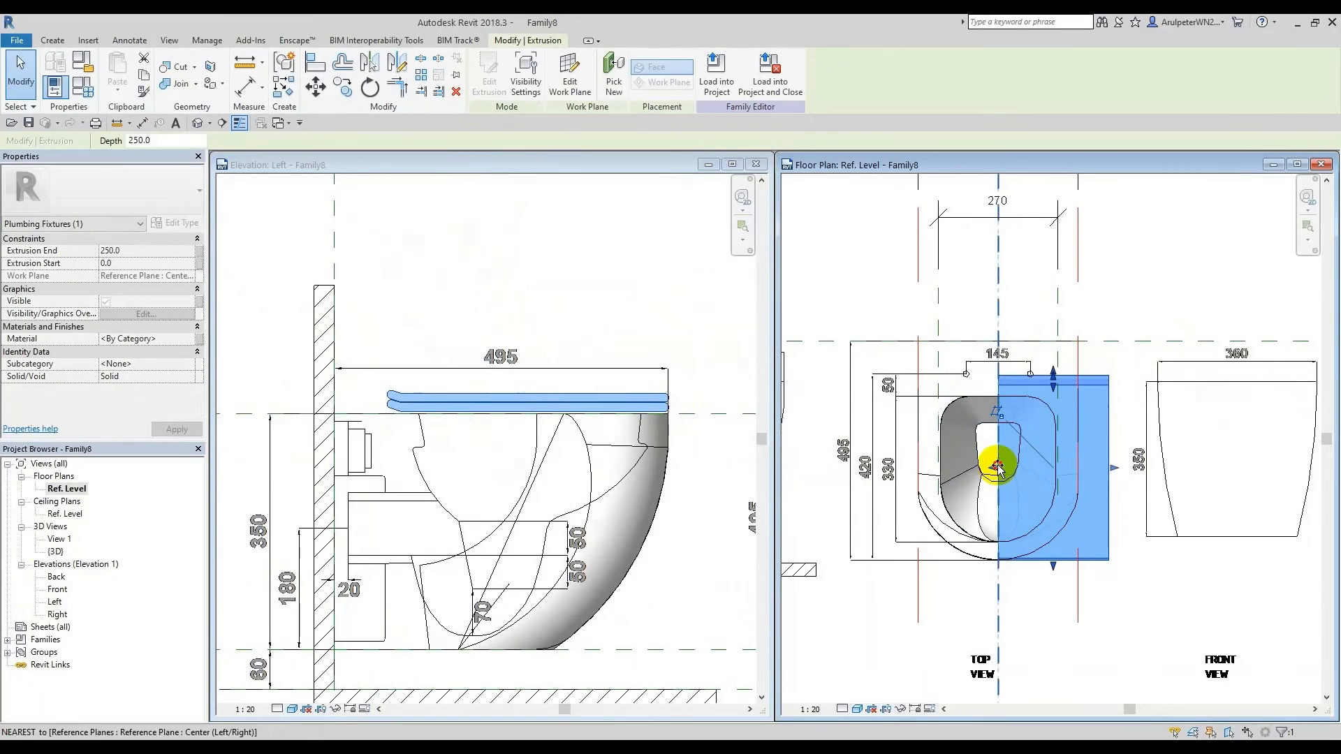
{"action": "left_click_drag", "start_coordinate": [998, 466], "coordinate": [895, 465]}
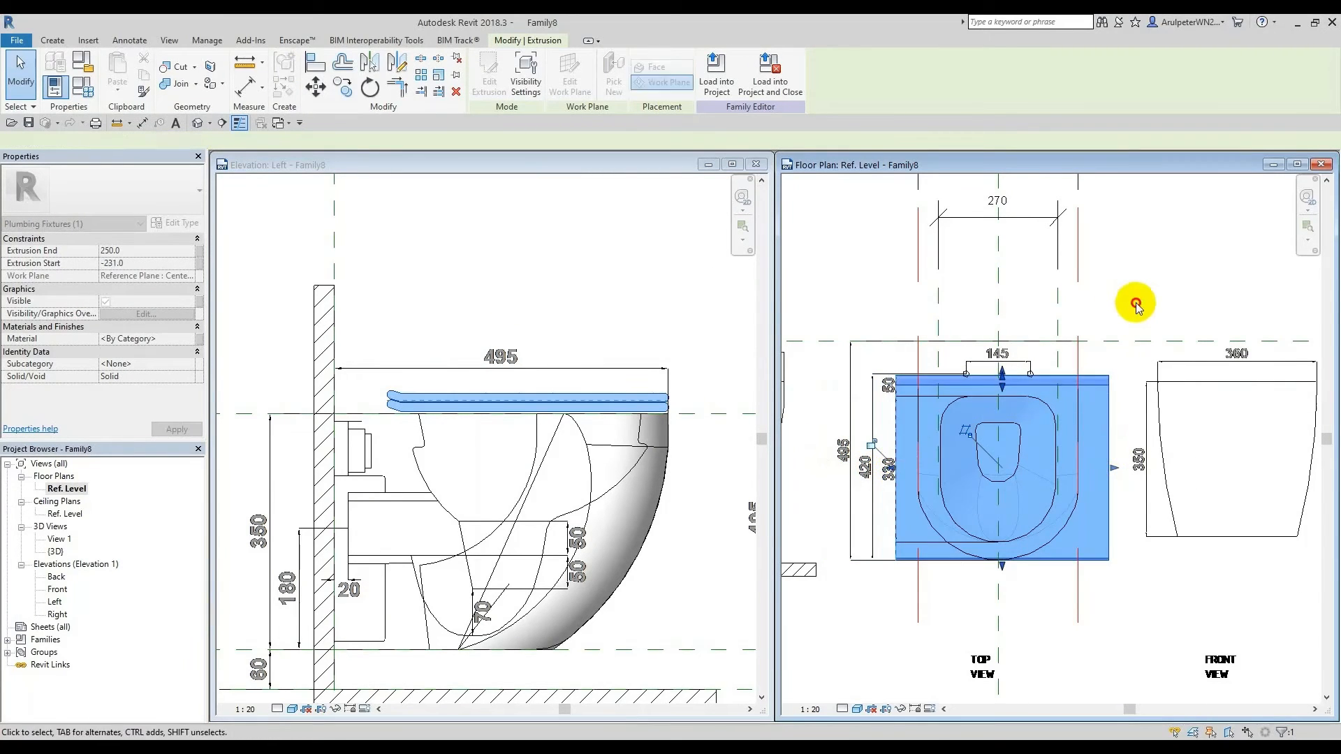
{"action": "left_click", "coordinate": [1138, 299]}
{"action": "scroll", "coordinate": [1006, 388], "scroll_direction": "up", "scroll_amount": 2}
{"action": "scroll", "coordinate": [1006, 388], "scroll_direction": "up", "scroll_amount": 1}
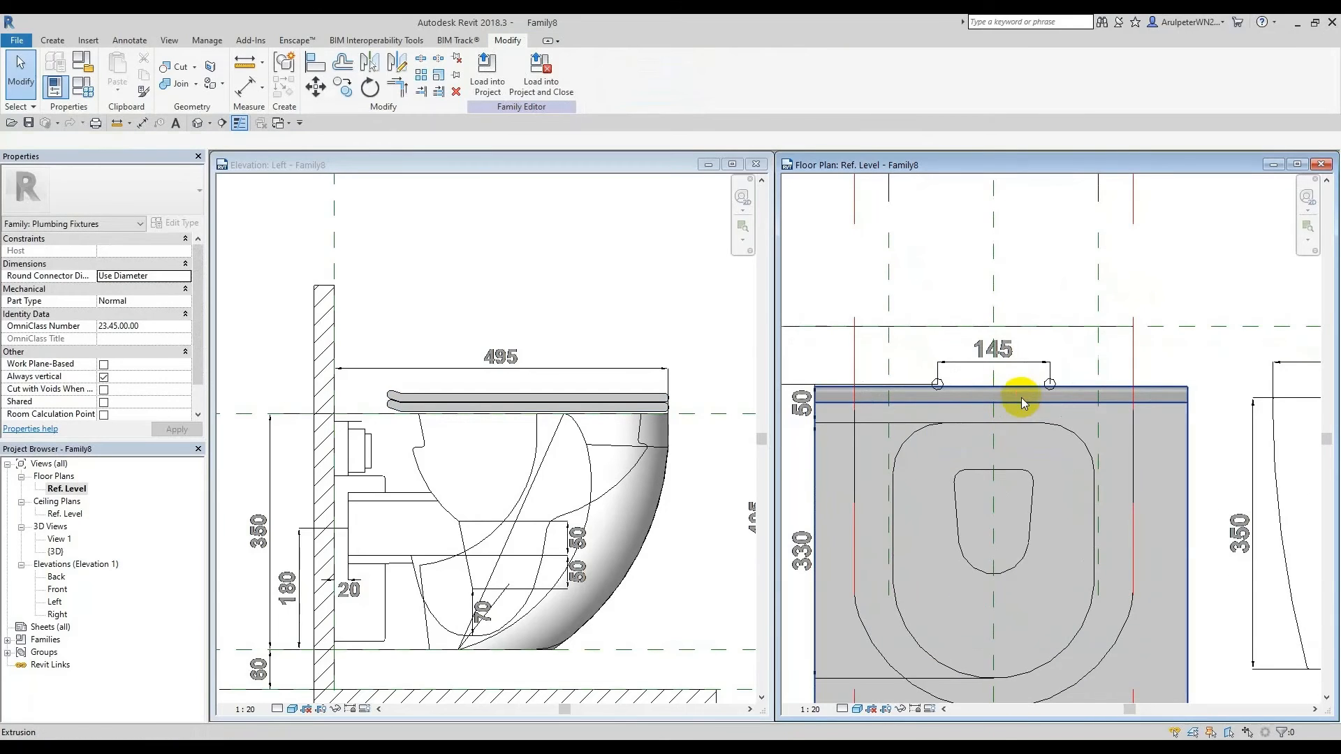
{"action": "left_click", "coordinate": [1044, 435]}
{"action": "left_click", "coordinate": [1213, 279]}
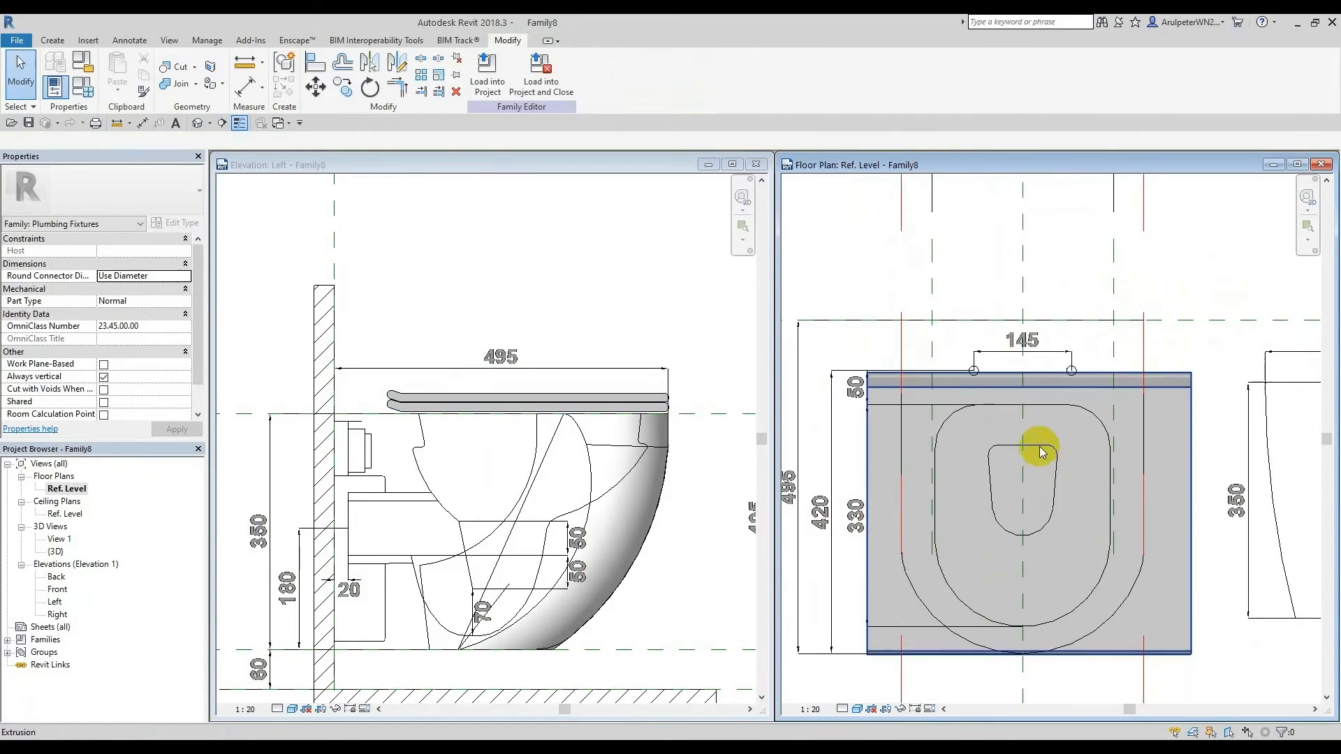
{"action": "double_click", "coordinate": [1106, 372]}
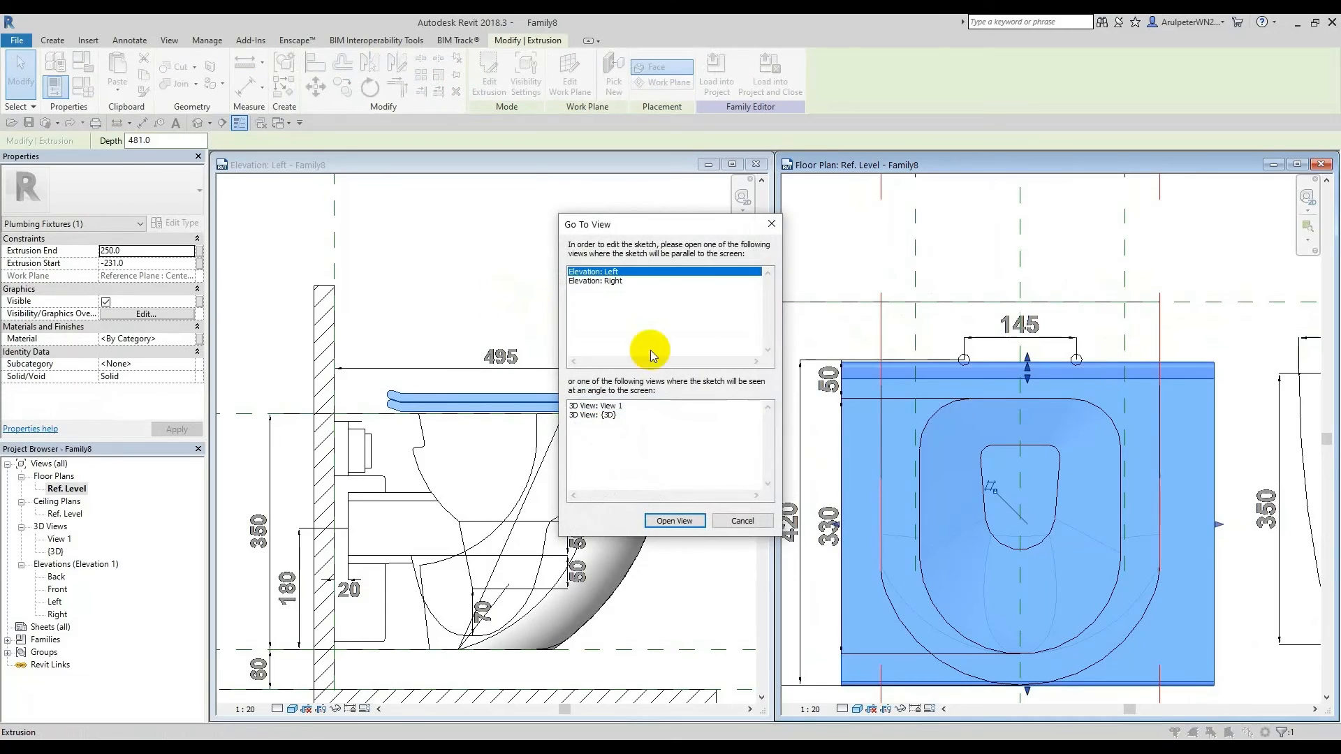
{"action": "left_click", "coordinate": [771, 224]}
Step: Edit the extrusion profile in the left elevation, moving both curved hinge ends horizontally toward the wall, and finish the sketch
{"action": "scroll", "coordinate": [389, 402], "scroll_direction": "up", "scroll_amount": 3}
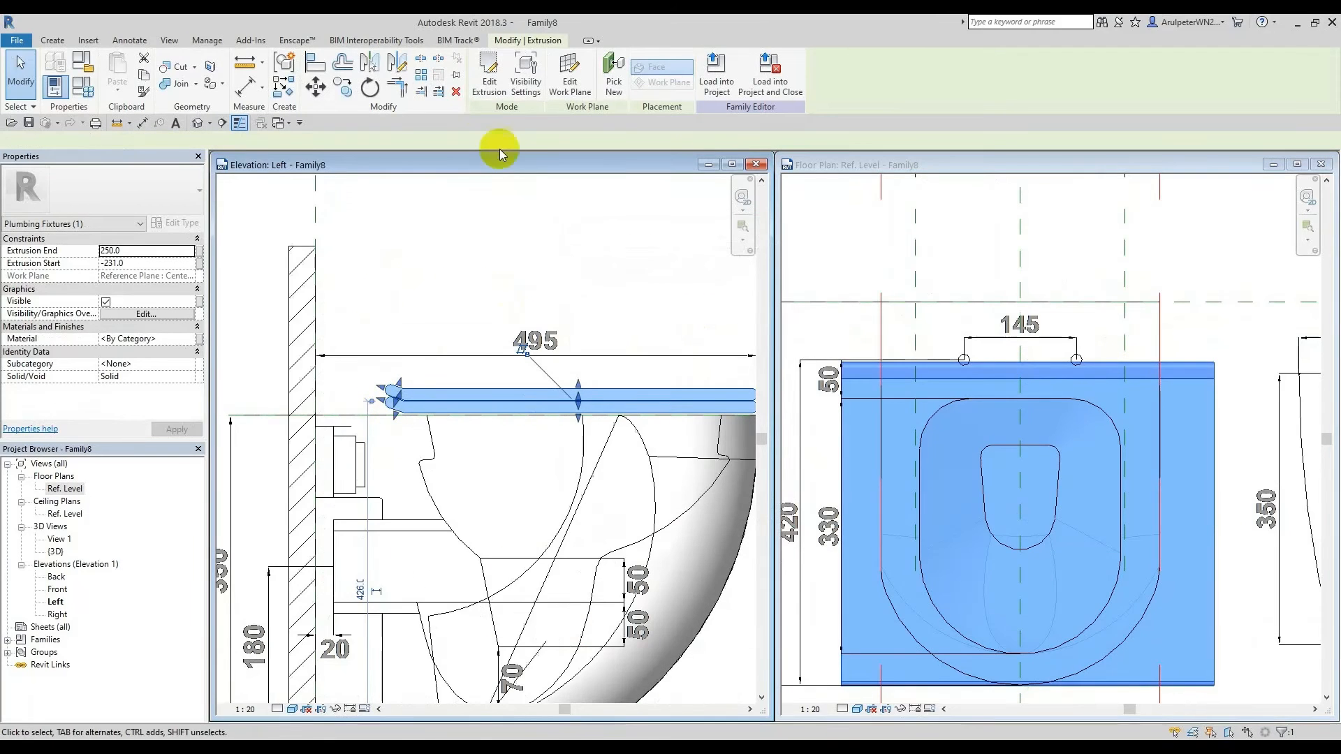
{"action": "left_click", "coordinate": [488, 82]}
{"action": "scroll", "coordinate": [346, 387], "scroll_direction": "up", "scroll_amount": 3}
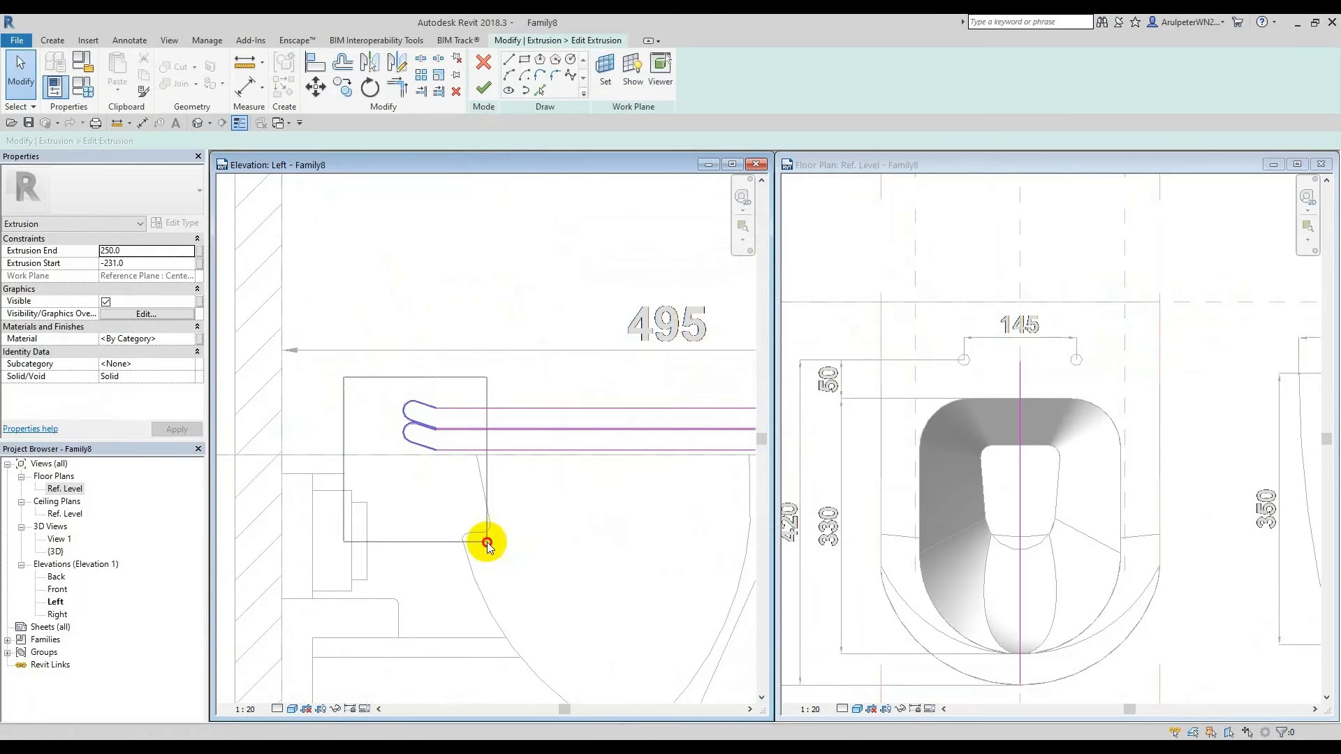
{"action": "key", "text": "m"}
{"action": "key", "text": "v"}
{"action": "scroll", "coordinate": [464, 398], "scroll_direction": "up", "scroll_amount": 1}
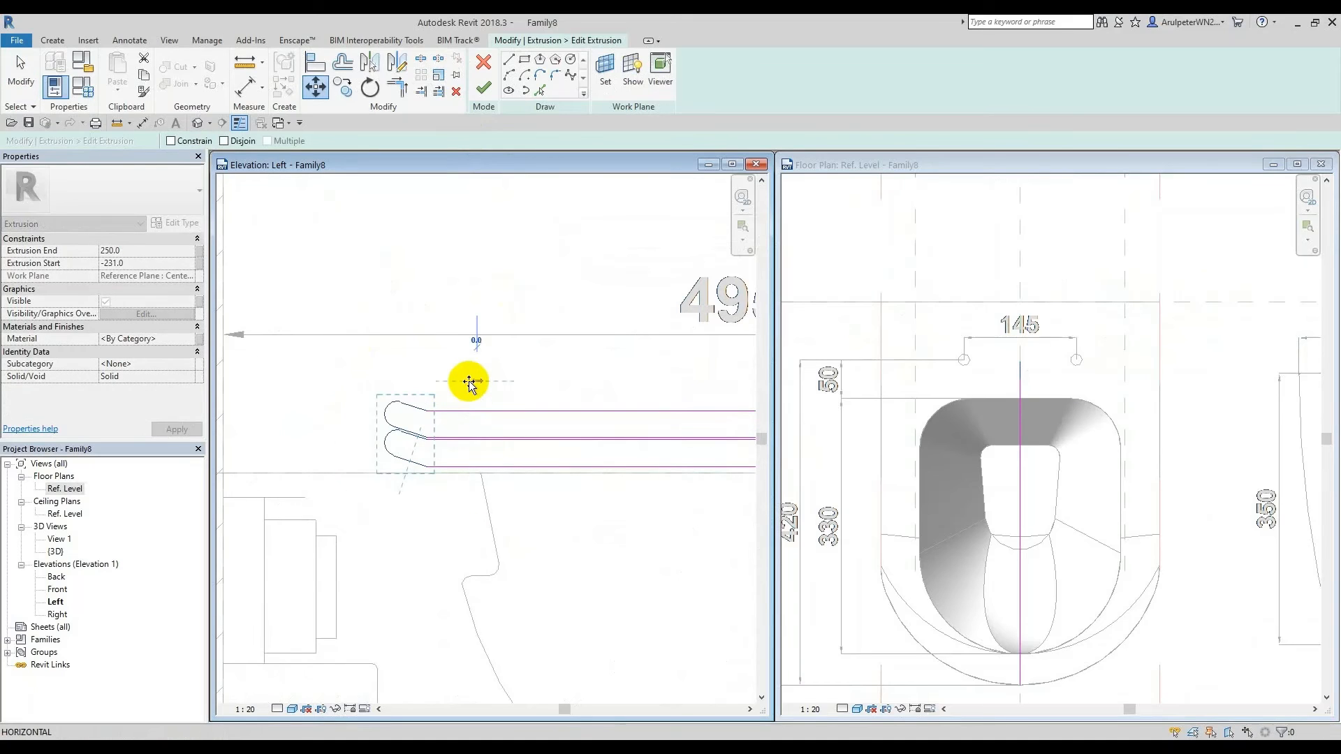
{"action": "key", "text": "Escape"}
{"action": "key", "text": "Escape"}
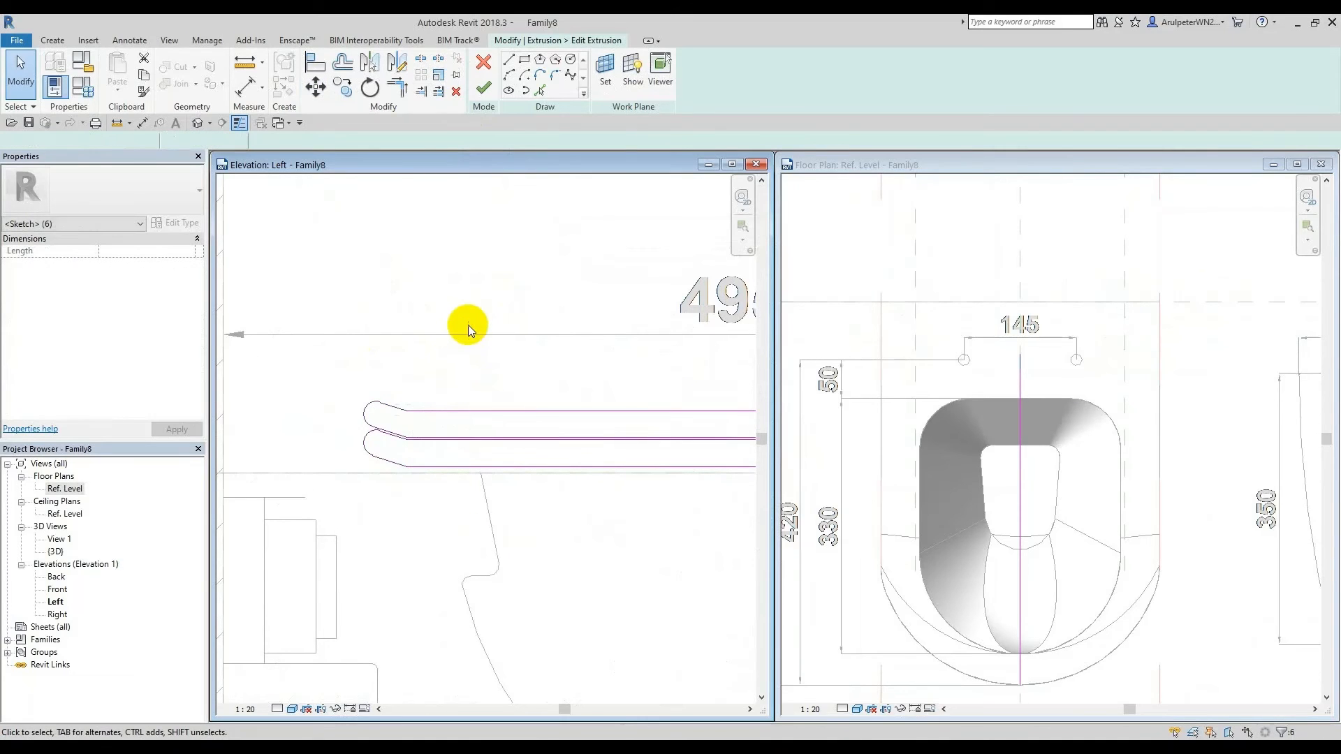
{"action": "left_click", "coordinate": [485, 89]}
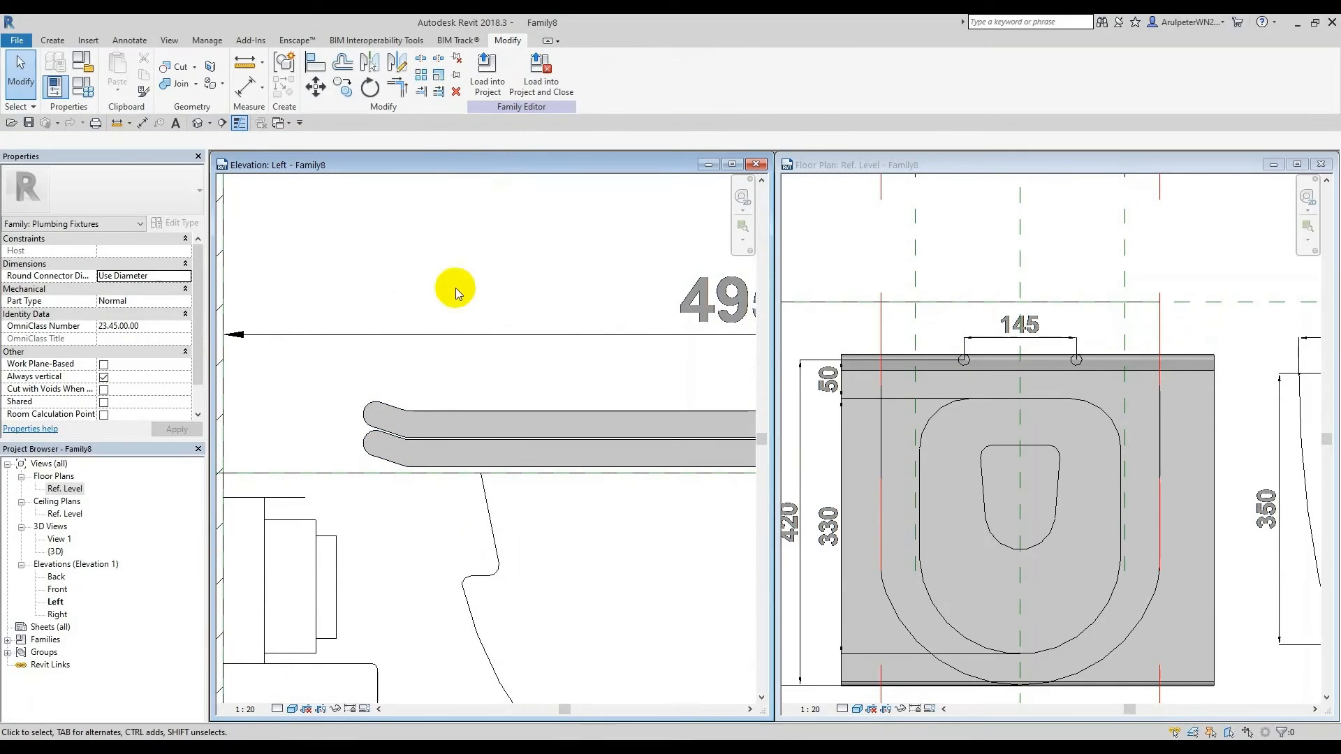
Step: Reopen the extrusion profile, move both hinge ends another 10 mm toward the wall, and finish the sketch
{"action": "double_click", "coordinate": [375, 414]}
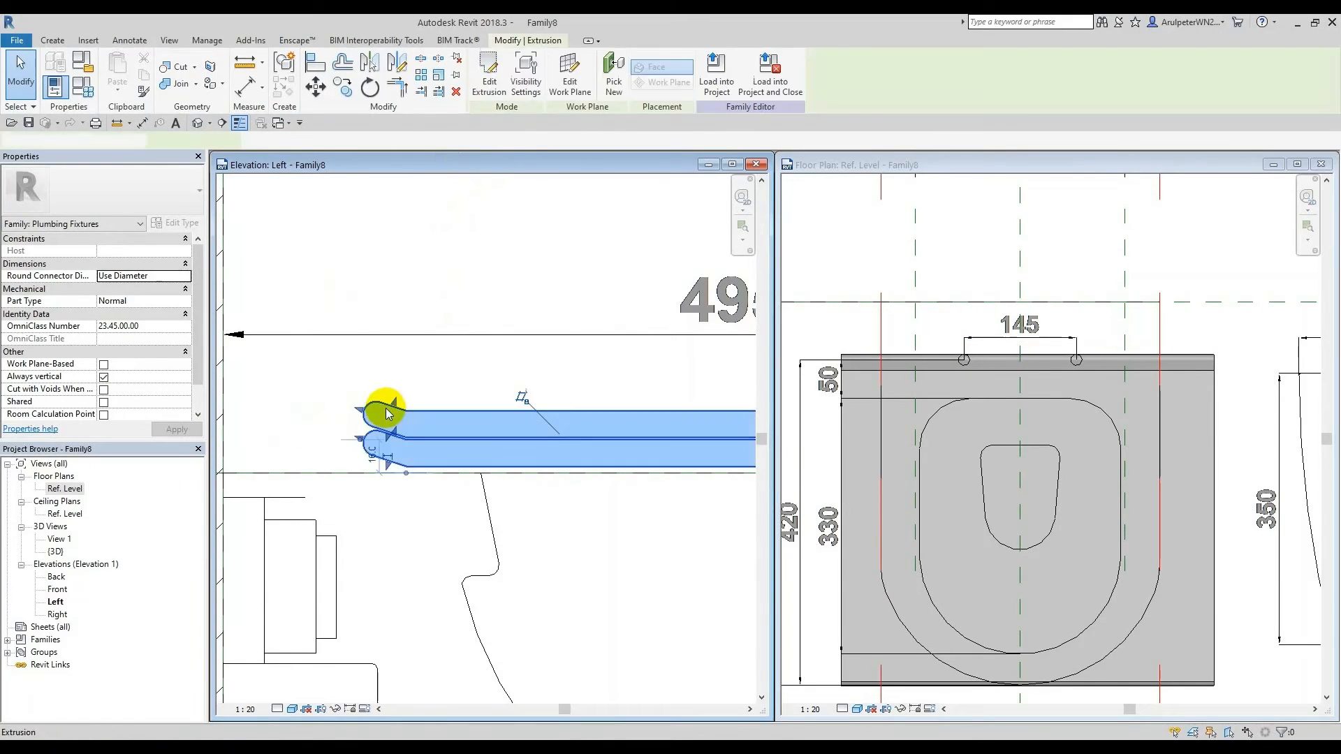
{"action": "left_click_drag", "start_coordinate": [291, 375], "coordinate": [530, 518]}
{"action": "key", "text": "m"}
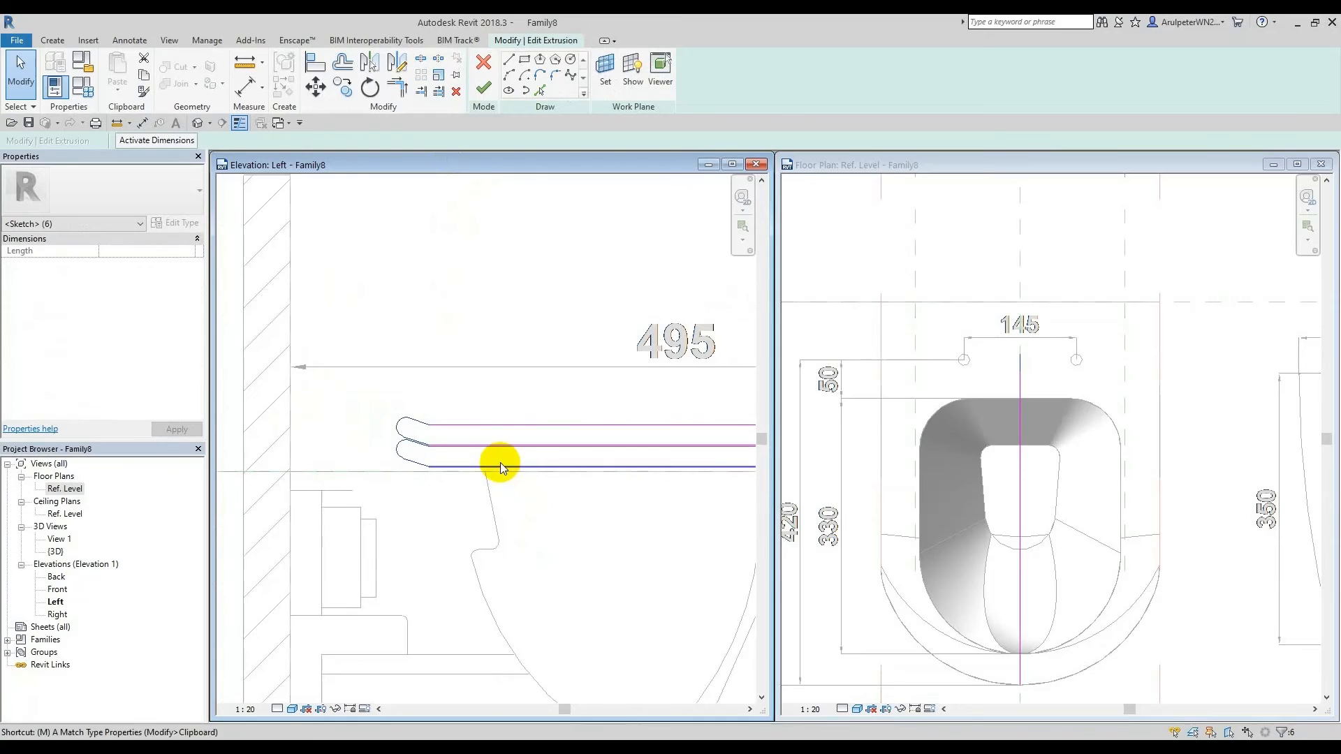
{"action": "key", "text": "v"}
{"action": "left_click", "coordinate": [505, 312]}
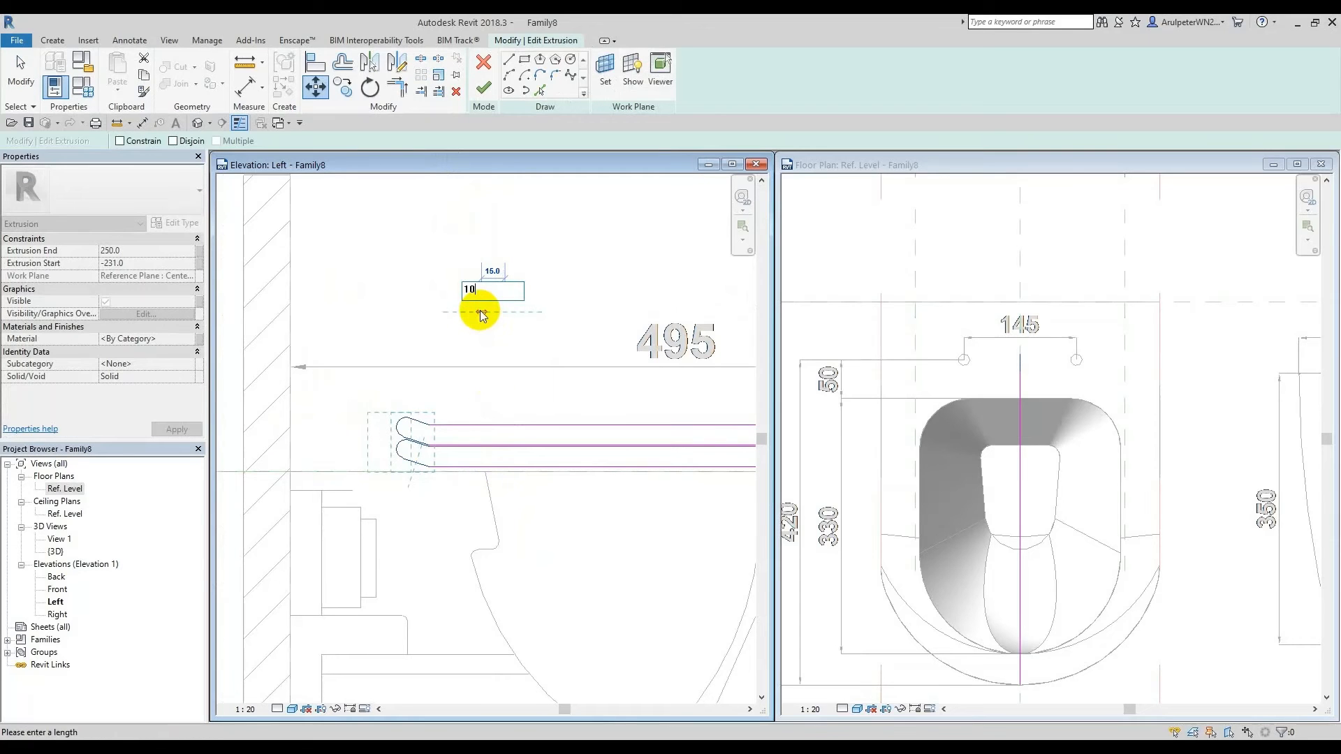
{"action": "type", "text": "10"}
{"action": "key", "text": "Return"}
{"action": "left_click", "coordinate": [483, 87]}
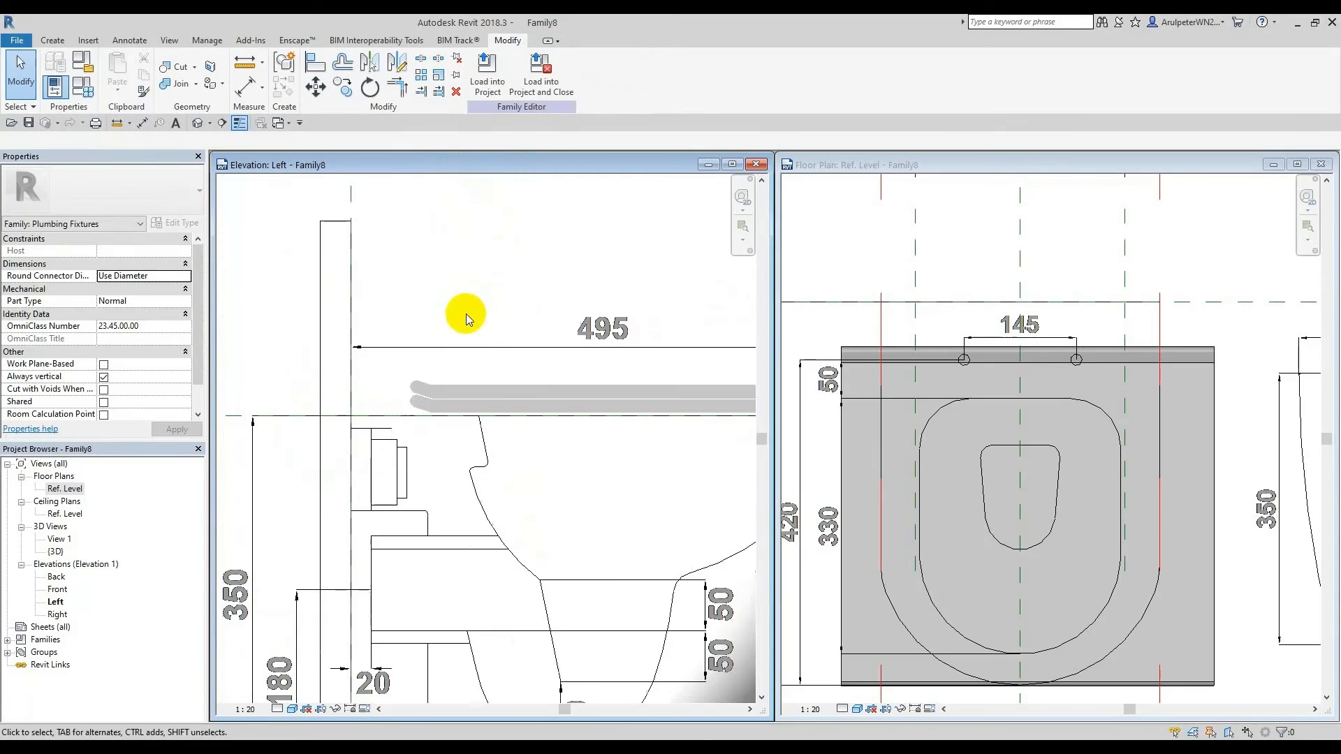
{"action": "scroll", "coordinate": [447, 307], "scroll_direction": "down", "scroll_amount": 1}
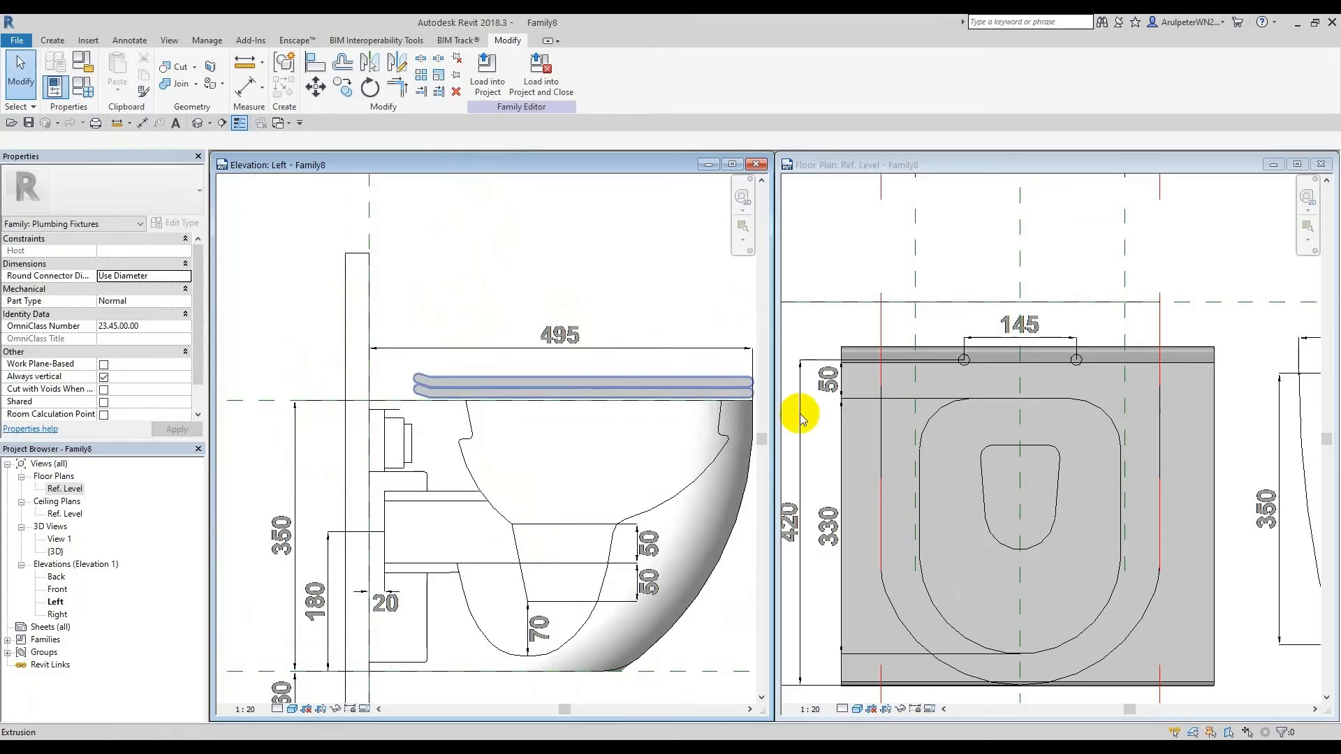
{"action": "left_click", "coordinate": [1019, 460]}
{"action": "left_click", "coordinate": [1149, 386]}
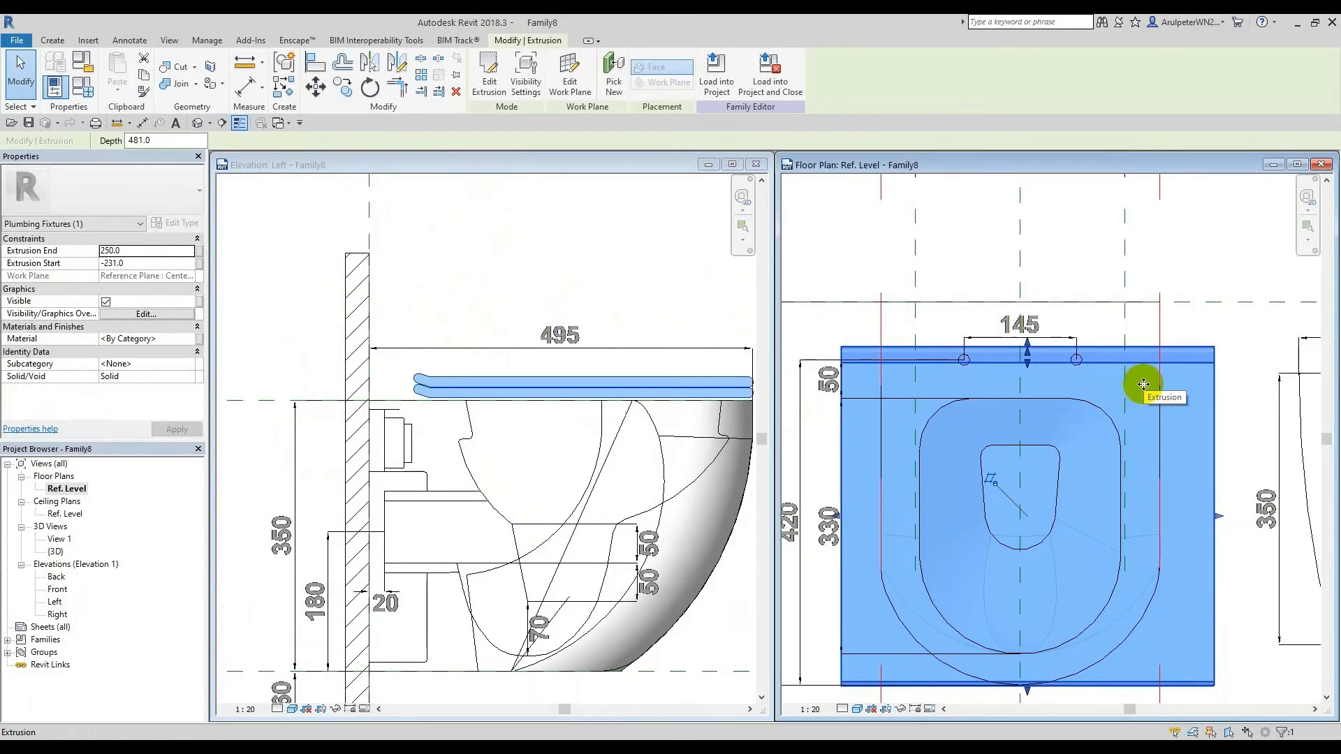
{"action": "key", "text": "Escape"}
{"action": "scroll", "coordinate": [878, 337], "scroll_direction": "down", "scroll_amount": 2}
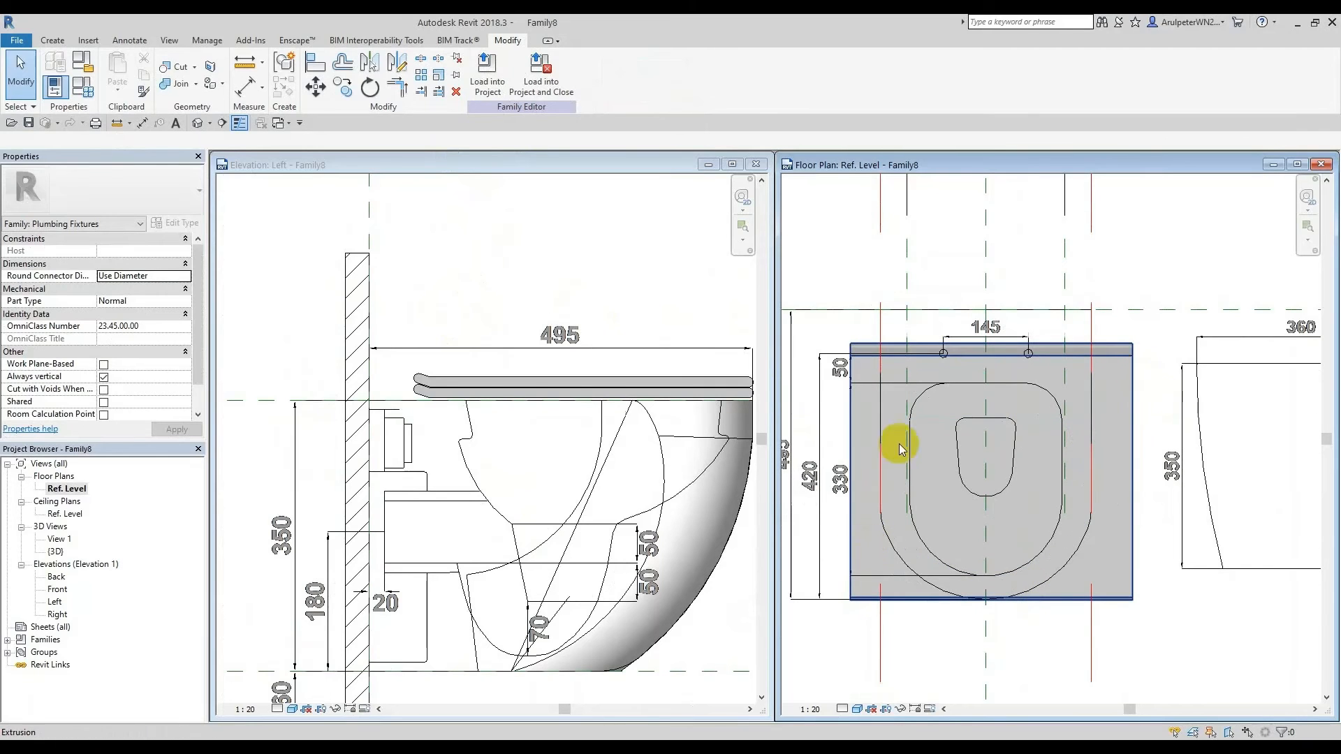
Step: Start a void extrusion in the floor plan and sketch a rectangle about 580 by 525 mm around the seat
{"action": "left_click", "coordinate": [1297, 164]}
{"action": "middle_click_drag", "start_coordinate": [676, 439], "coordinate": [775, 460]}
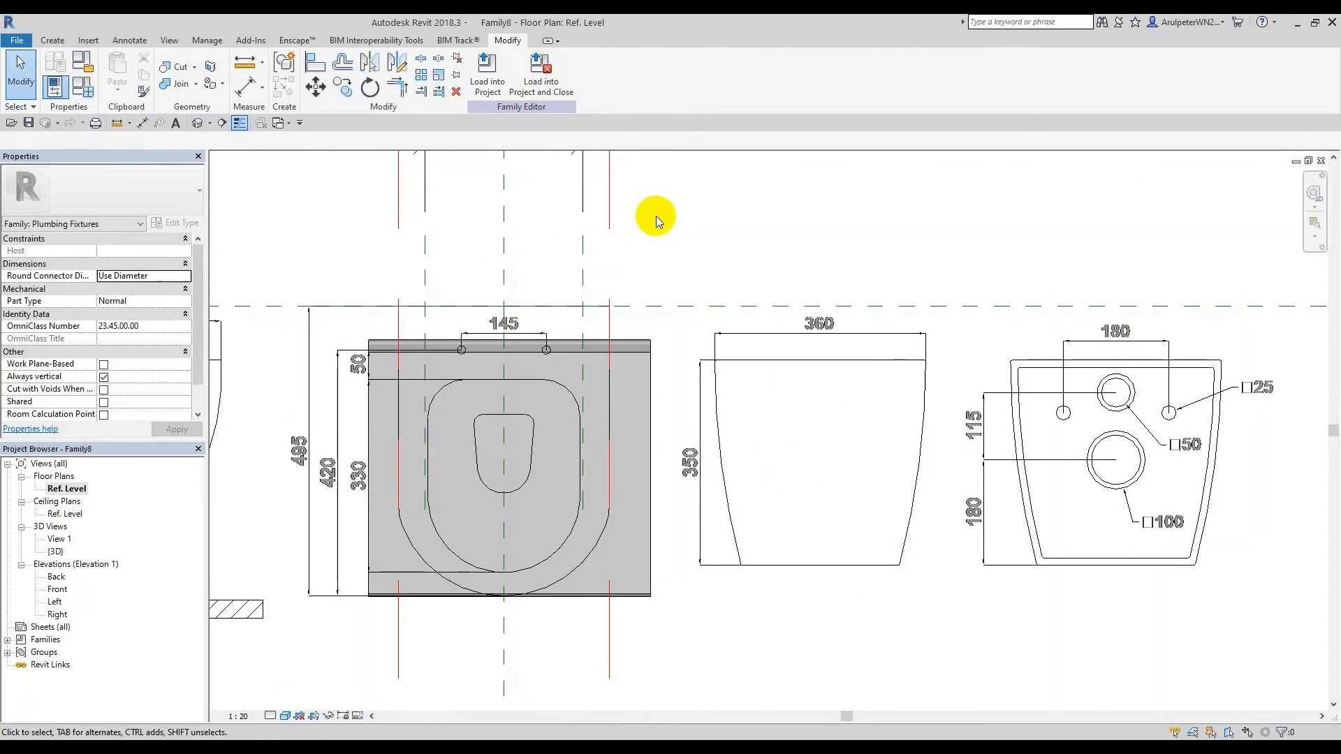
{"action": "left_click", "coordinate": [54, 35]}
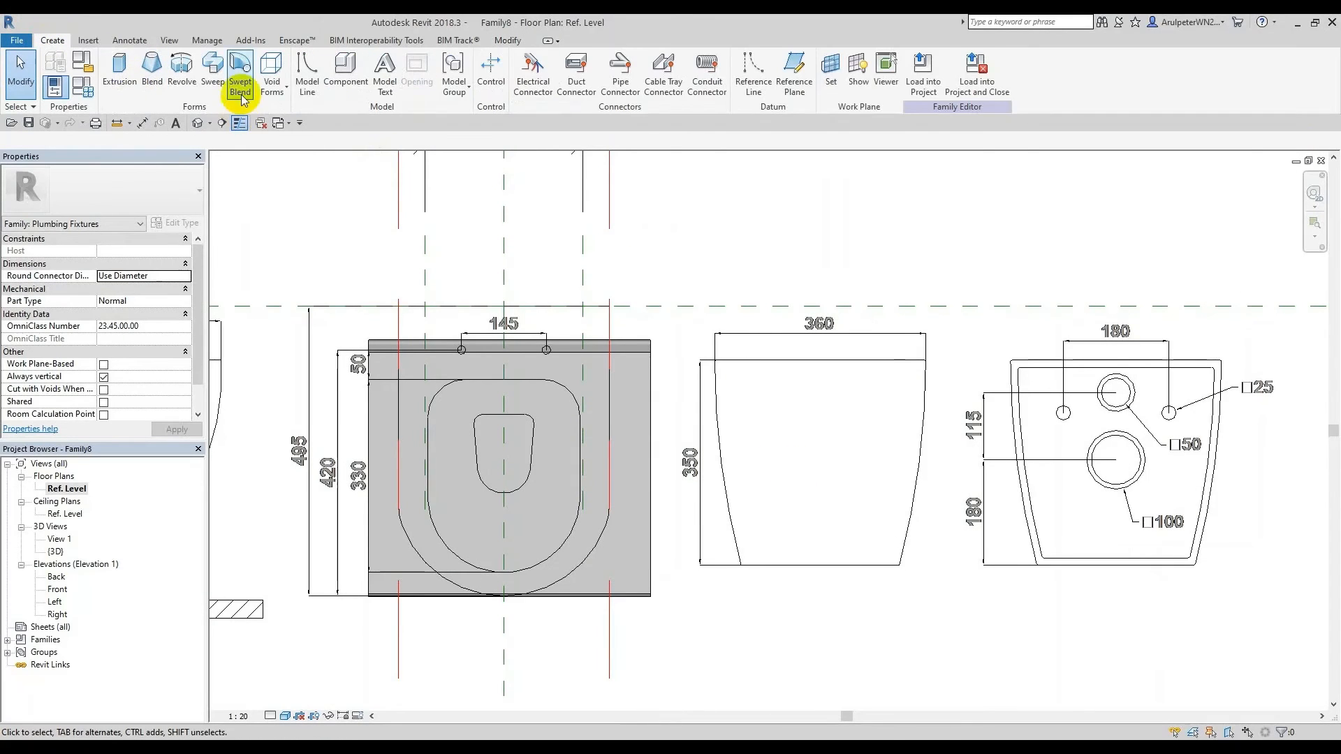
{"action": "left_click", "coordinate": [271, 88]}
{"action": "left_click", "coordinate": [311, 115]}
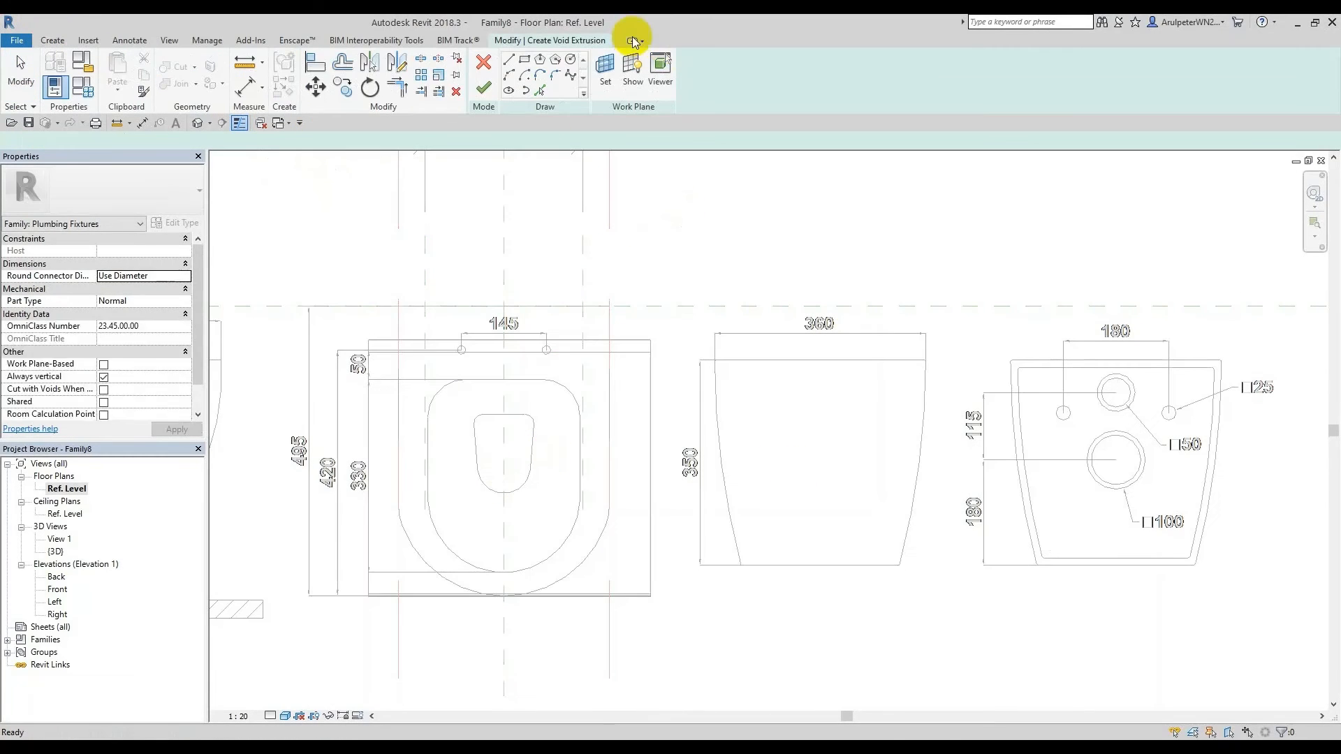
{"action": "left_click", "coordinate": [525, 62]}
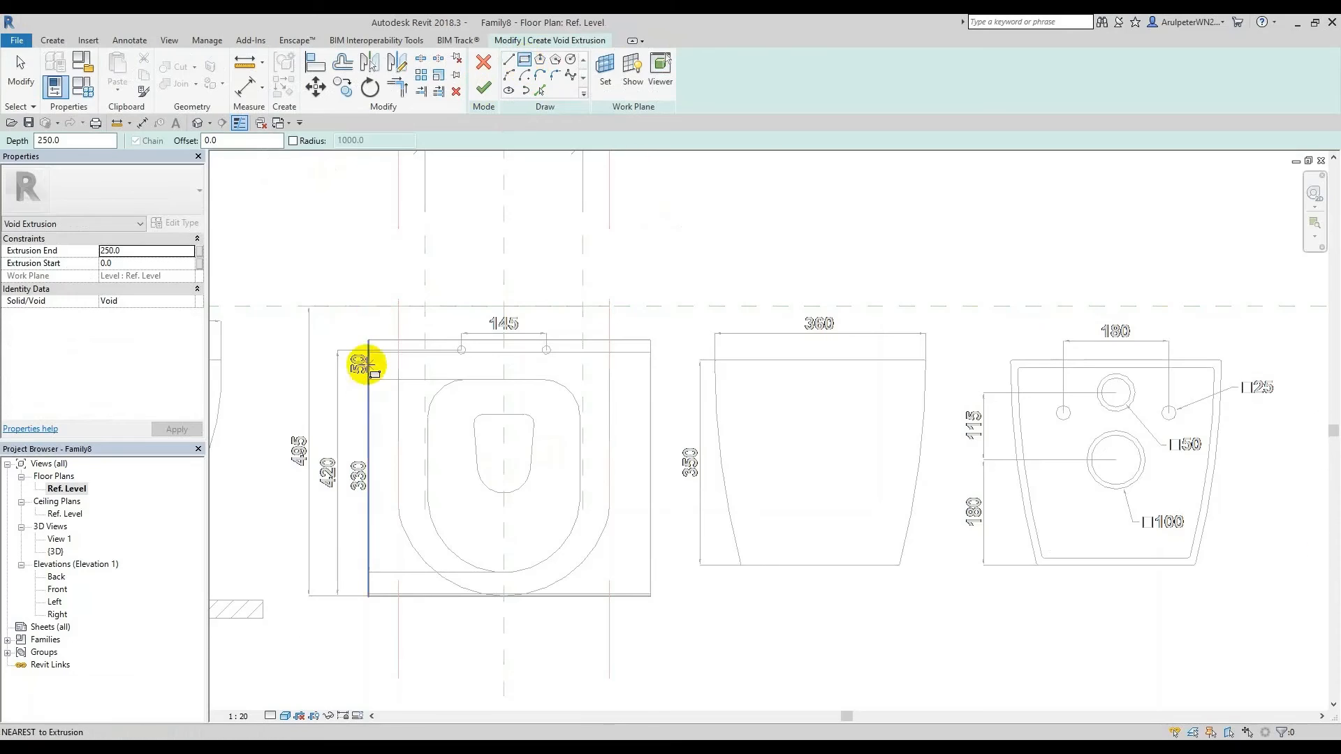
{"action": "left_click", "coordinate": [340, 320]}
{"action": "left_click", "coordinate": [680, 630]}
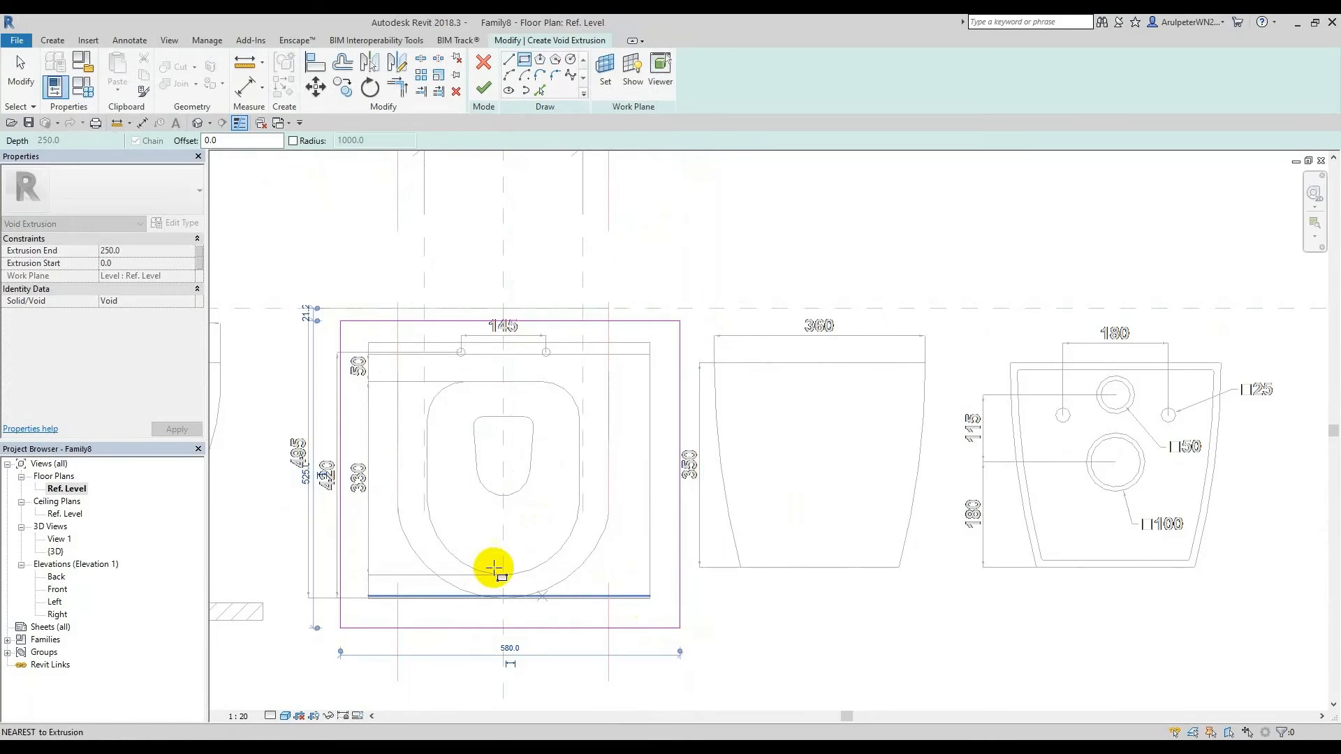
Step: Trace the bowl's left side line, front arc and the short curves at both arc ends by picking the existing lines
{"action": "scroll", "coordinate": [394, 505], "scroll_direction": "up", "scroll_amount": 2}
{"action": "left_click", "coordinate": [541, 75]}
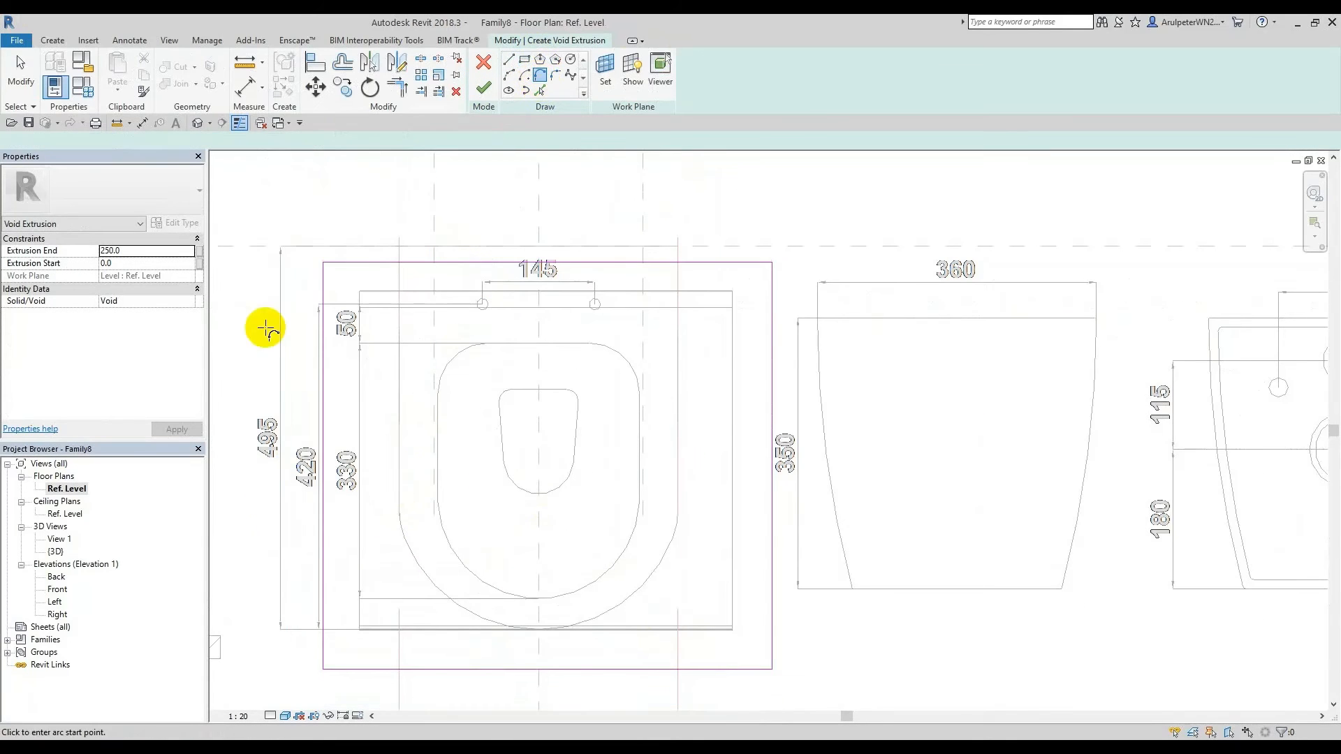
{"action": "left_click", "coordinate": [540, 90]}
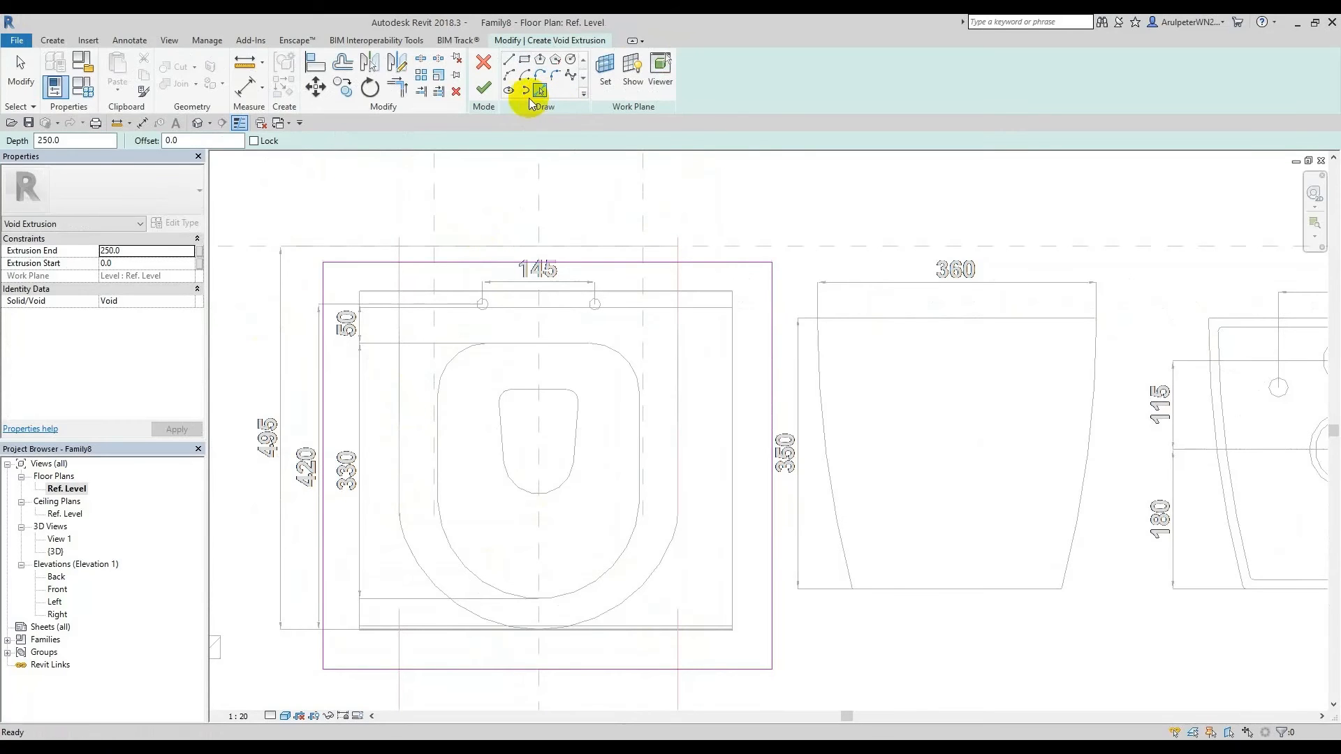
{"action": "left_click", "coordinate": [401, 417]}
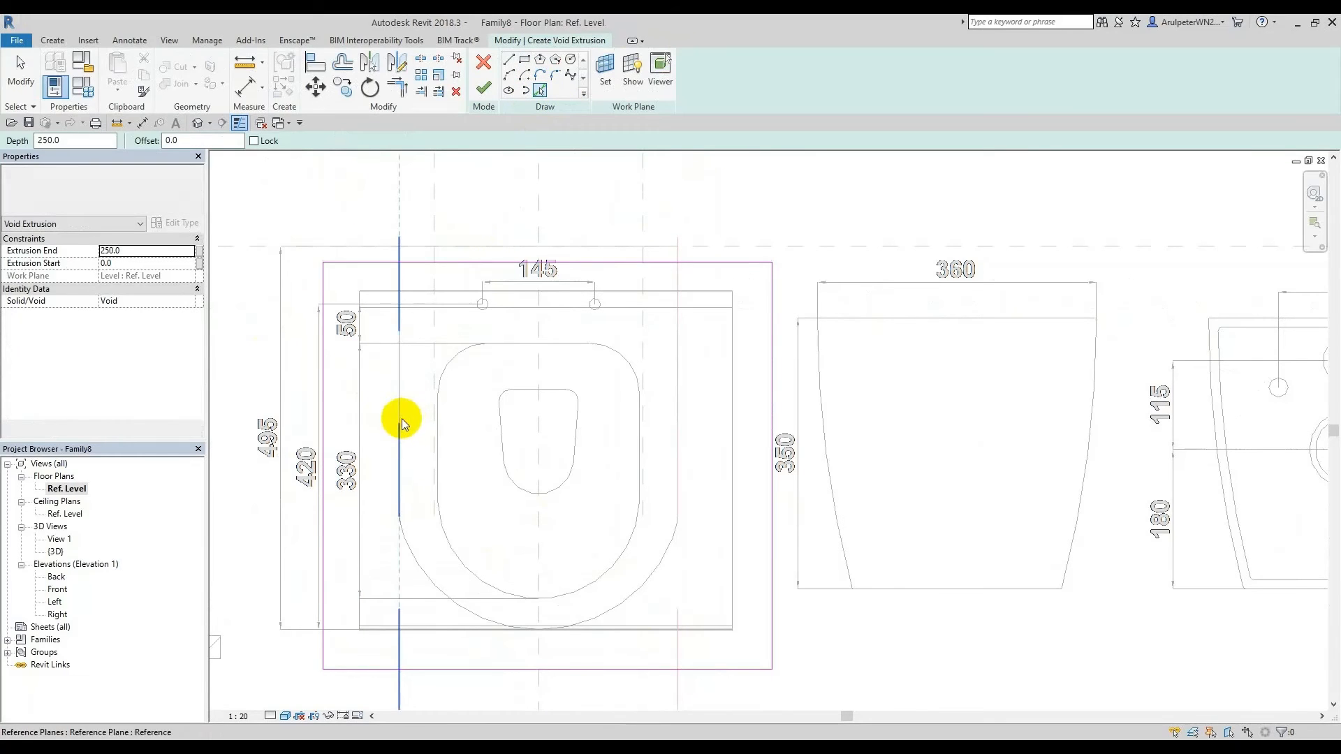
{"action": "left_click", "coordinate": [420, 558]}
{"action": "scroll", "coordinate": [681, 455], "scroll_direction": "up", "scroll_amount": 2}
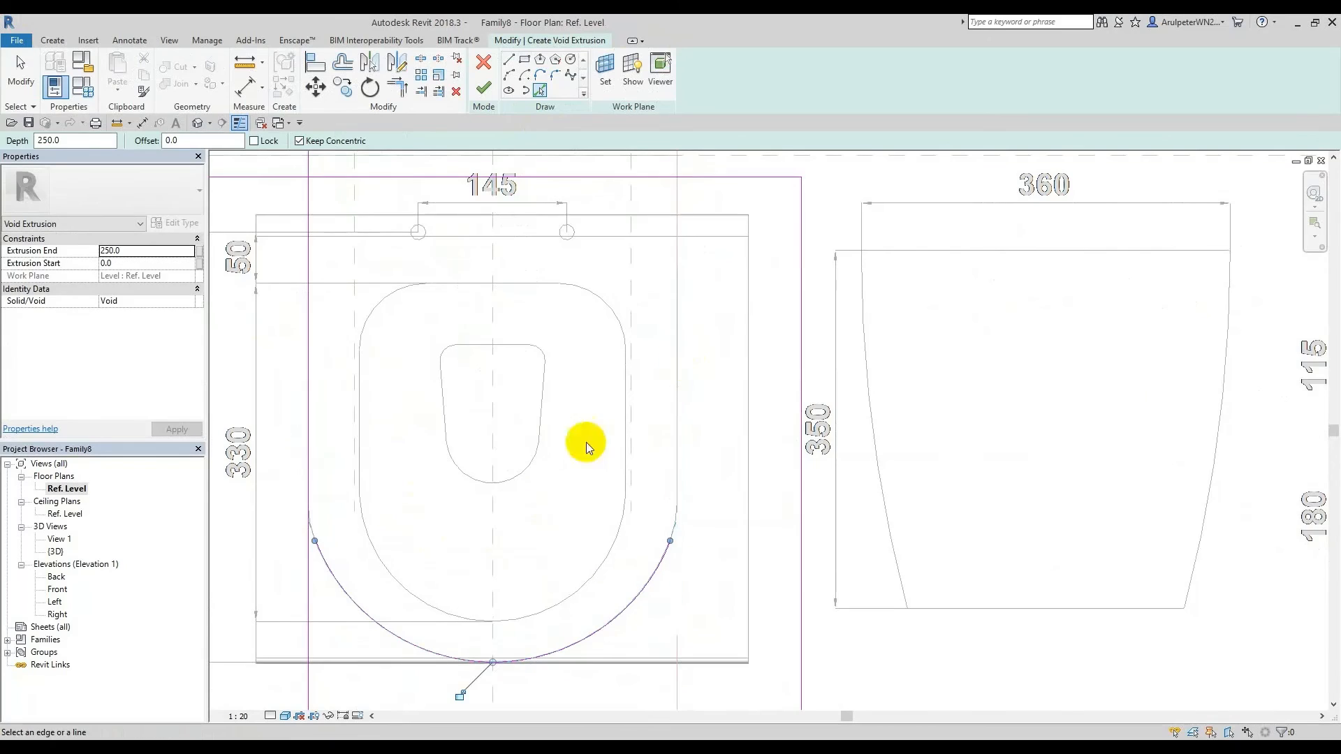
{"action": "scroll", "coordinate": [319, 510], "scroll_direction": "up", "scroll_amount": 6}
{"action": "left_click", "coordinate": [319, 515]}
{"action": "scroll", "coordinate": [320, 482], "scroll_direction": "down", "scroll_amount": 6}
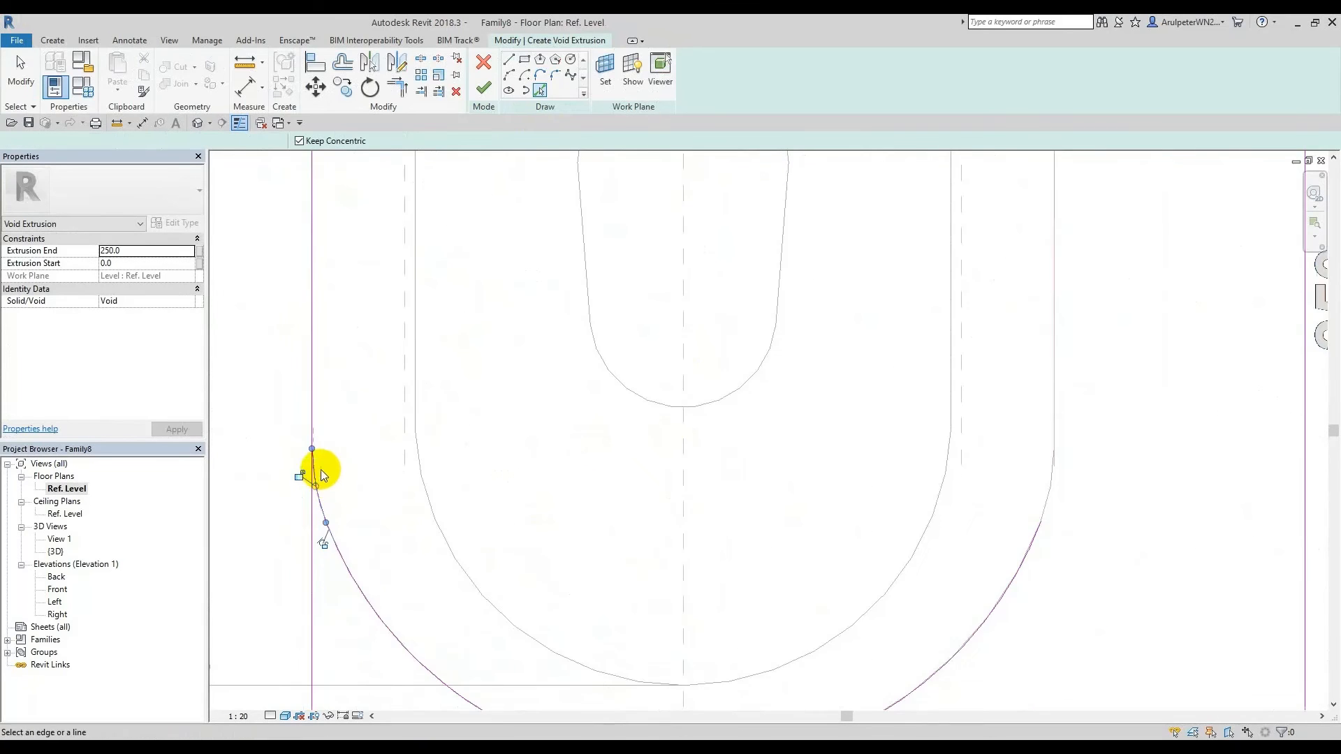
{"action": "scroll", "coordinate": [901, 465], "scroll_direction": "up", "scroll_amount": 1}
{"action": "left_click", "coordinate": [864, 483]}
{"action": "scroll", "coordinate": [858, 491], "scroll_direction": "down", "scroll_amount": 3}
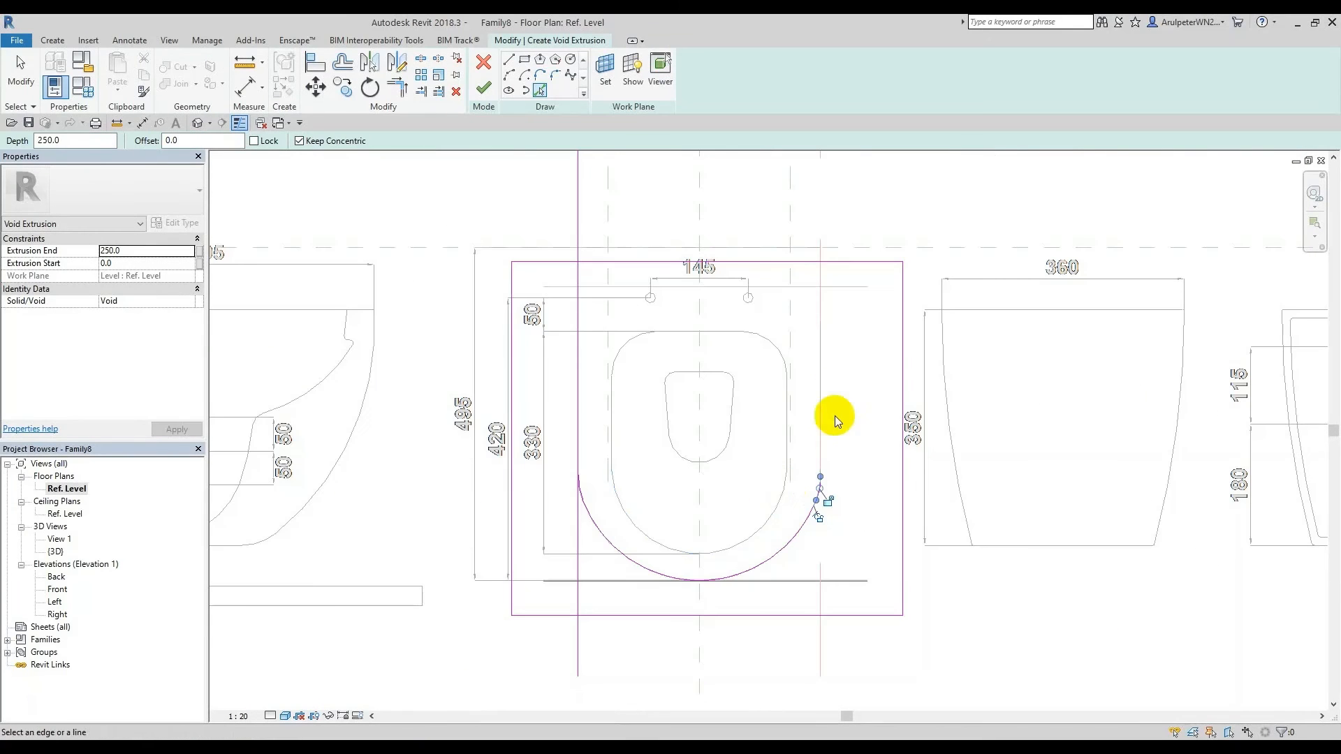
Step: Trace the bowl's right side line and trim both side lines to the short curves of the front arc
{"action": "left_click", "coordinate": [578, 453]}
{"action": "left_click", "coordinate": [579, 488]}
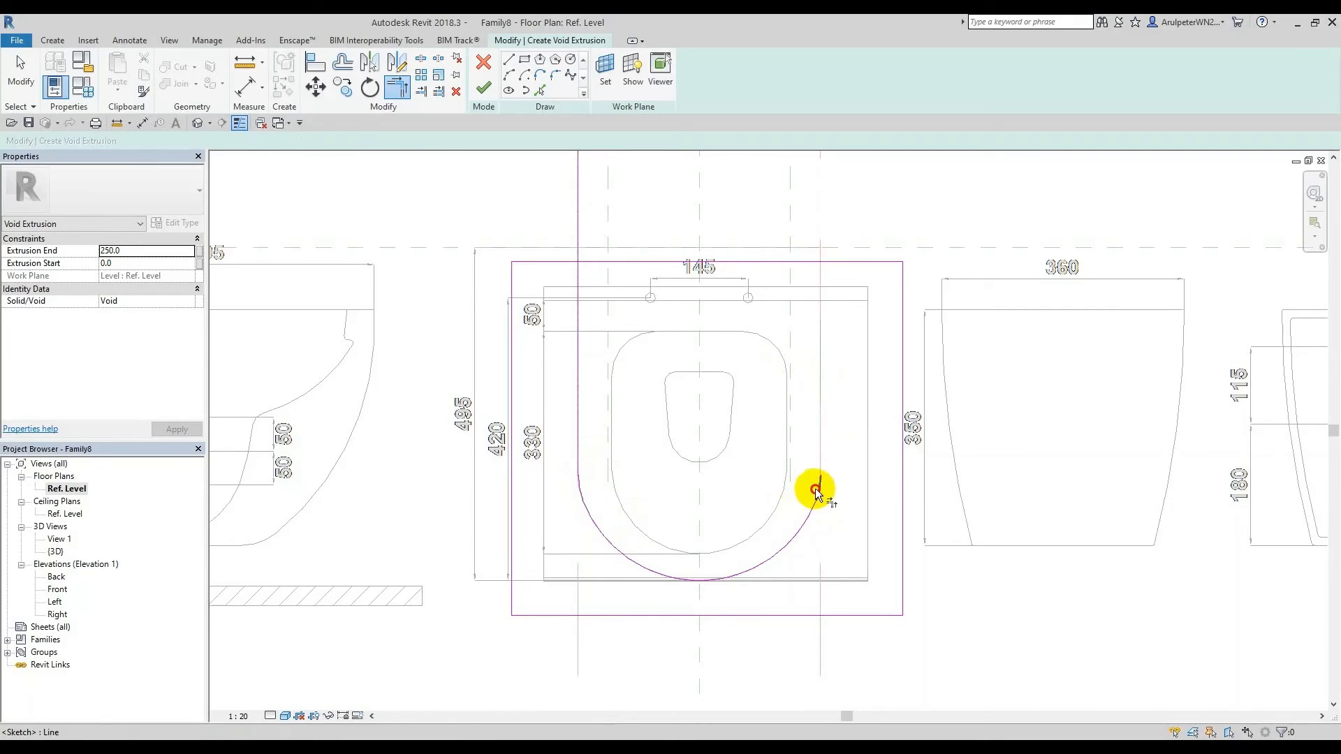
{"action": "scroll", "coordinate": [706, 233], "scroll_direction": "down", "scroll_amount": 3}
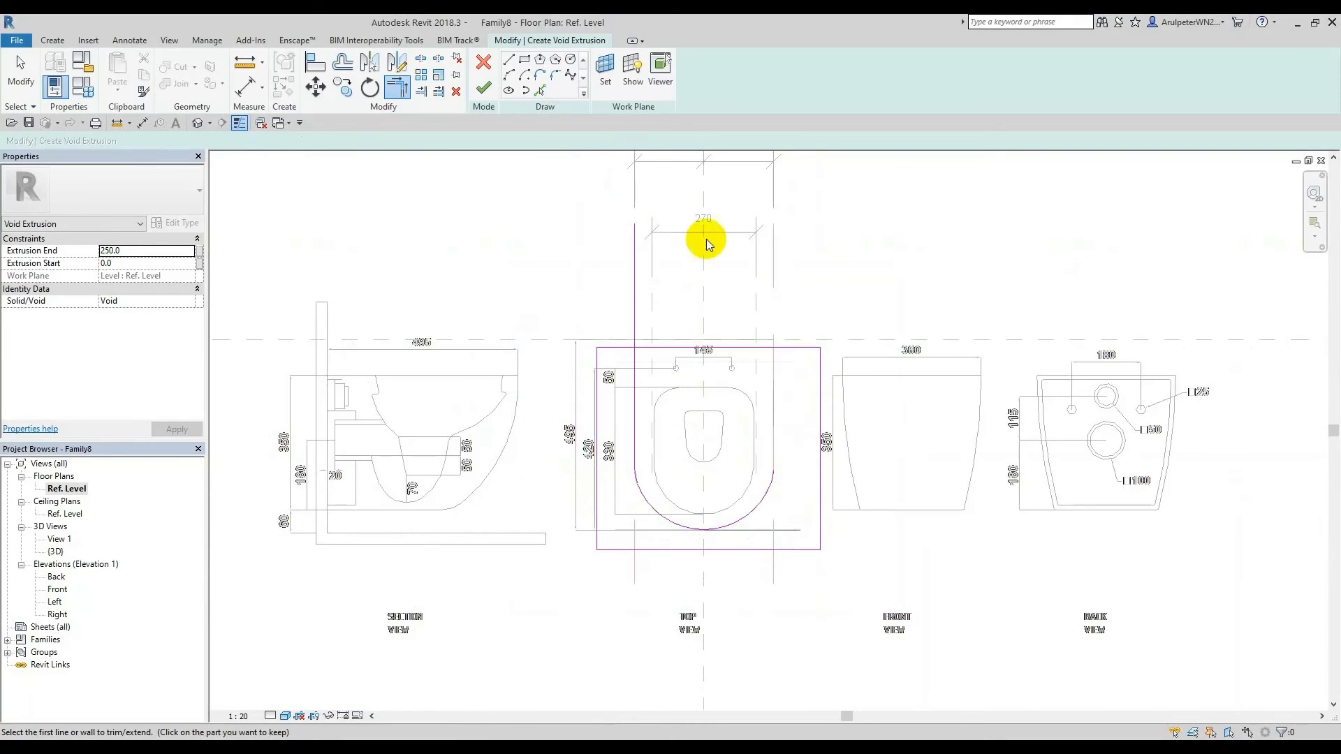
{"action": "left_click", "coordinate": [539, 90]}
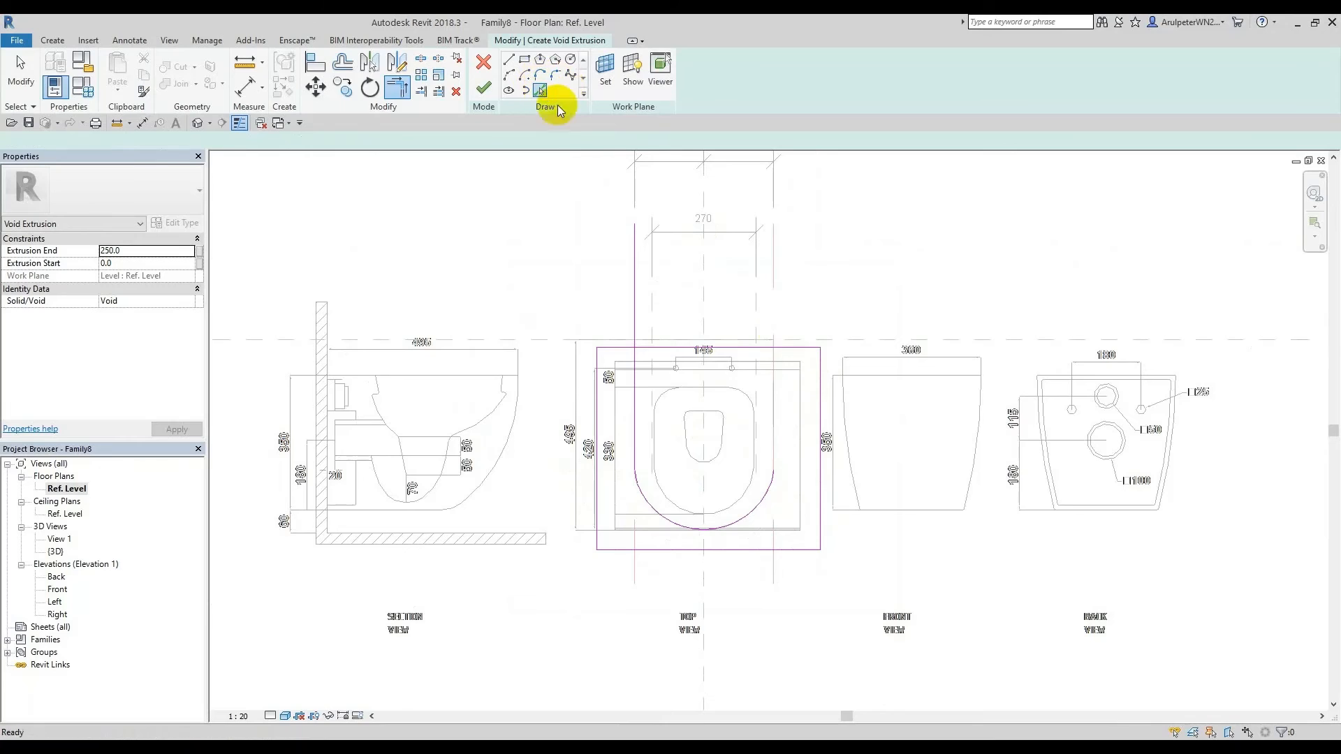
{"action": "left_click", "coordinate": [773, 376]}
{"action": "key", "text": "t"}
{"action": "key", "text": "r"}
{"action": "scroll", "coordinate": [793, 479], "scroll_direction": "up", "scroll_amount": 5}
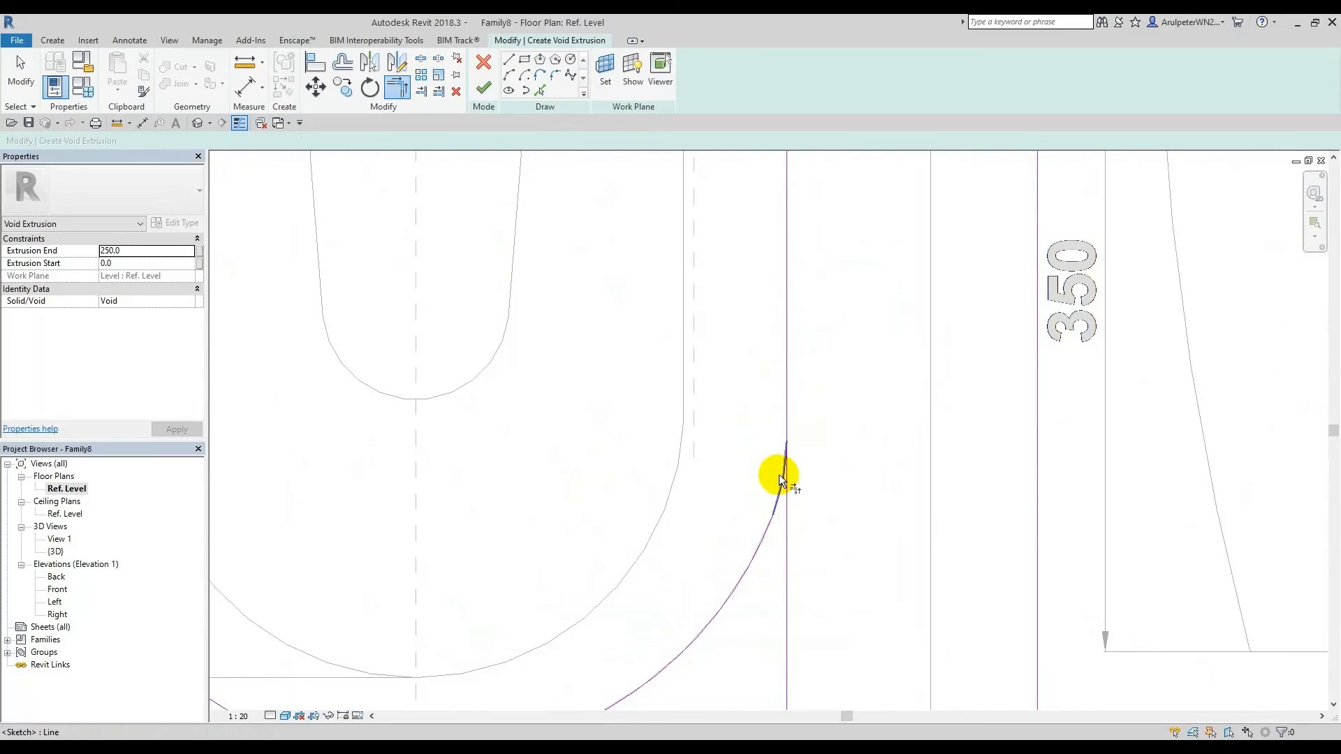
{"action": "scroll", "coordinate": [787, 405], "scroll_direction": "down", "scroll_amount": 5}
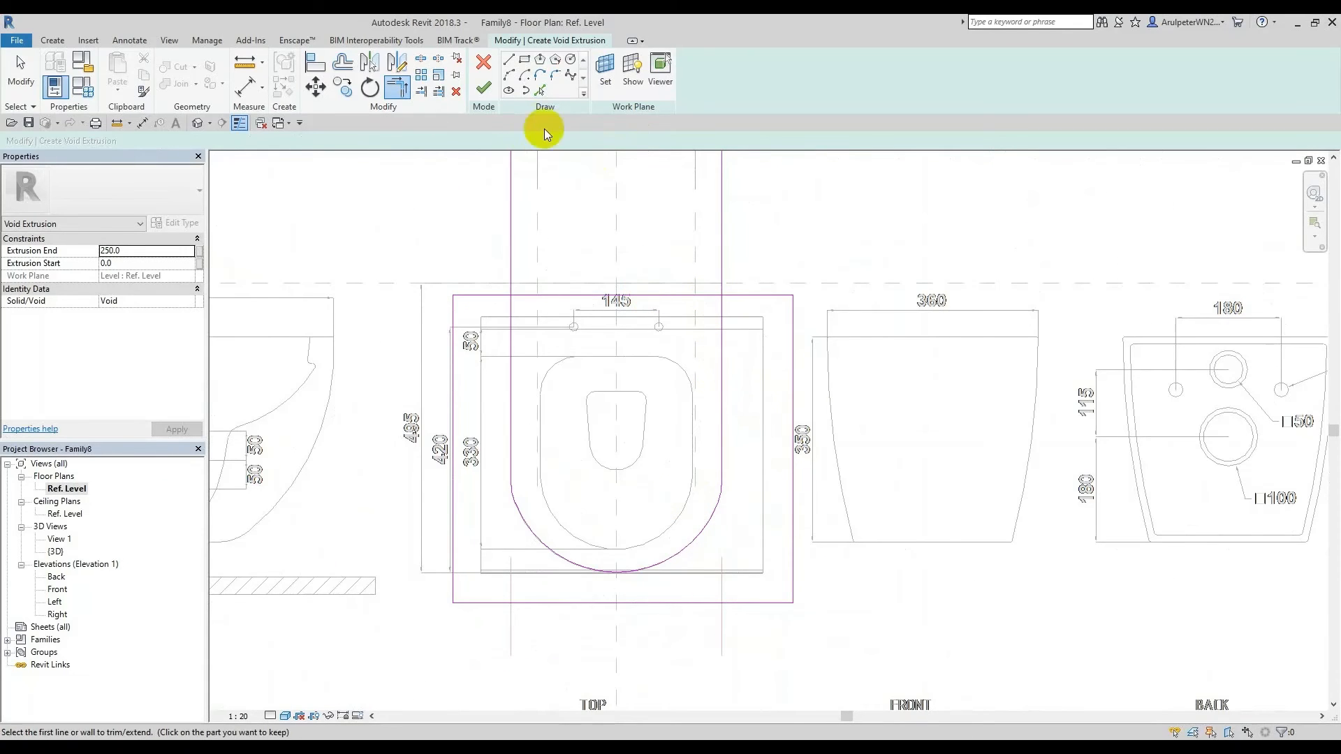
Step: Draw a 360 mm horizontal line between the two side lines, about 45 mm in front of the rectangle's back edge
{"action": "left_click", "coordinate": [540, 90]}
{"action": "scroll", "coordinate": [509, 286], "scroll_direction": "up", "scroll_amount": 3}
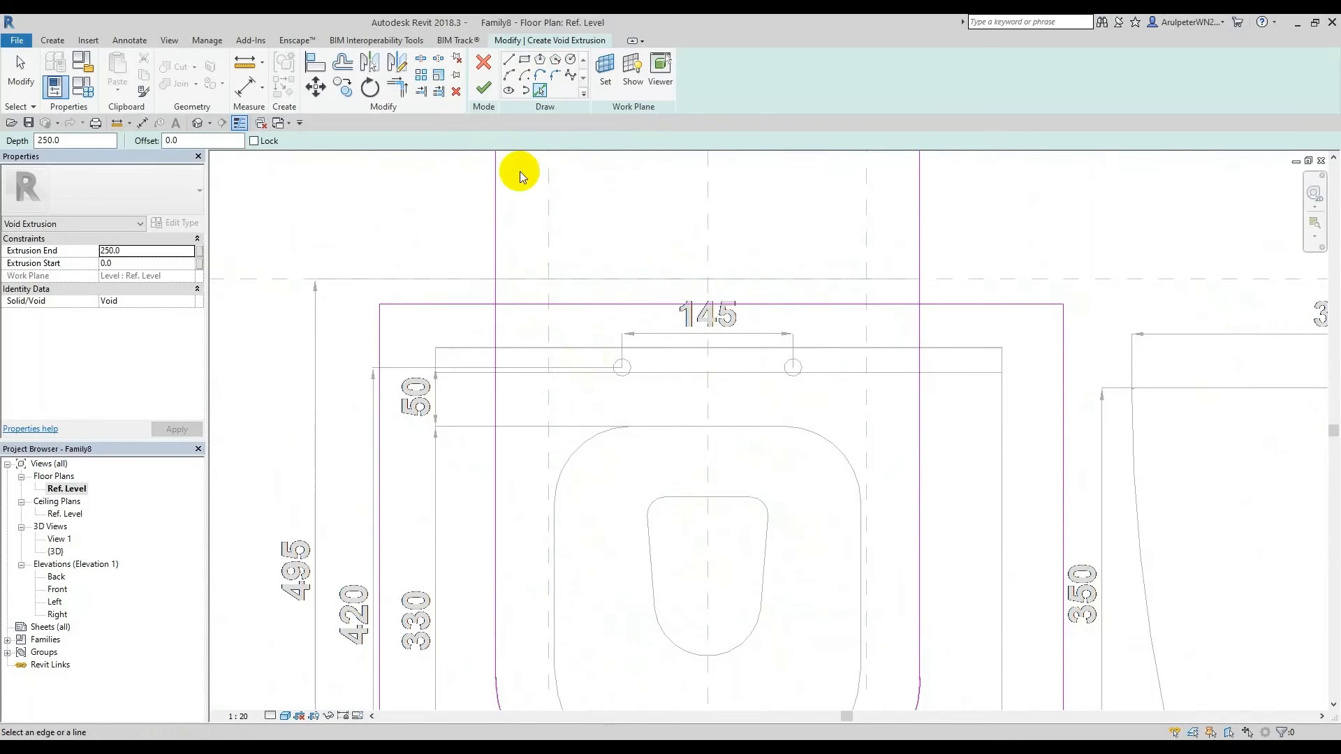
{"action": "left_click", "coordinate": [508, 60]}
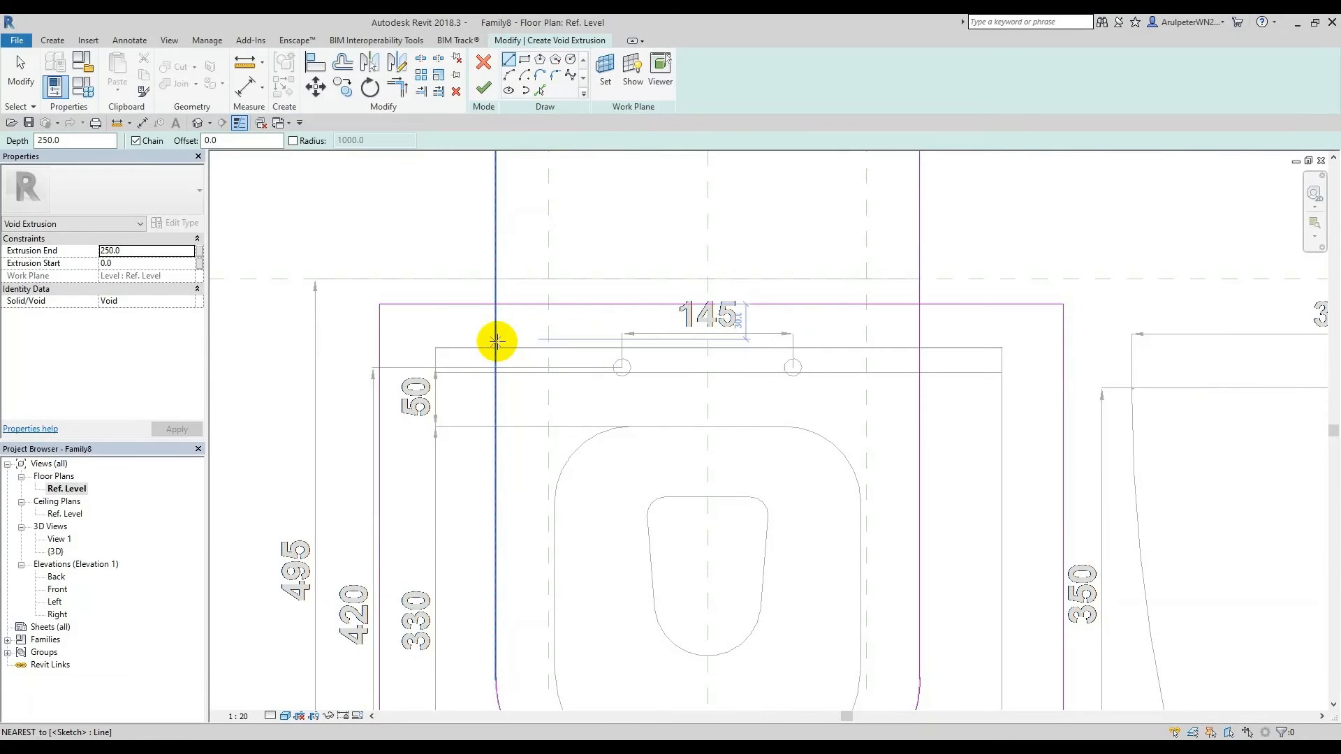
{"action": "scroll", "coordinate": [497, 341], "scroll_direction": "up", "scroll_amount": 3}
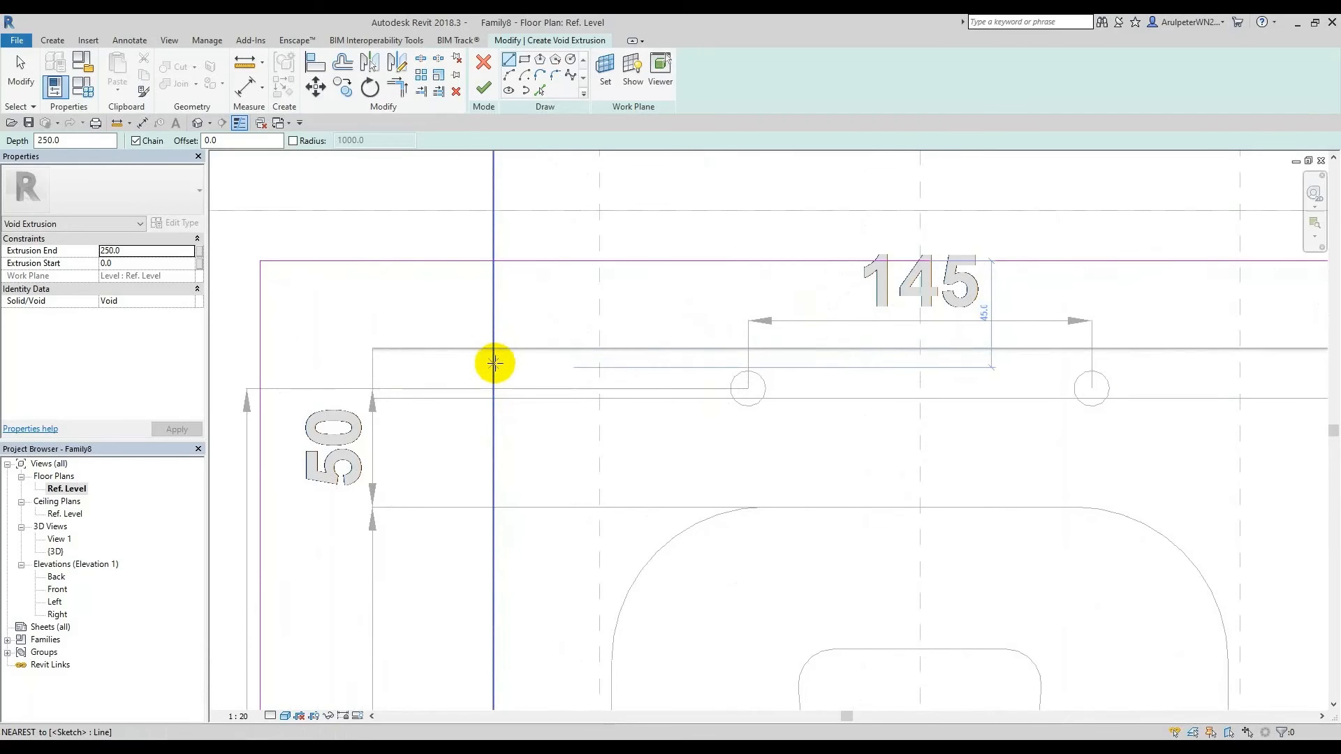
{"action": "left_click", "coordinate": [494, 368]}
{"action": "scroll", "coordinate": [494, 368], "scroll_direction": "down", "scroll_amount": 2}
{"action": "left_click", "coordinate": [1055, 373]}
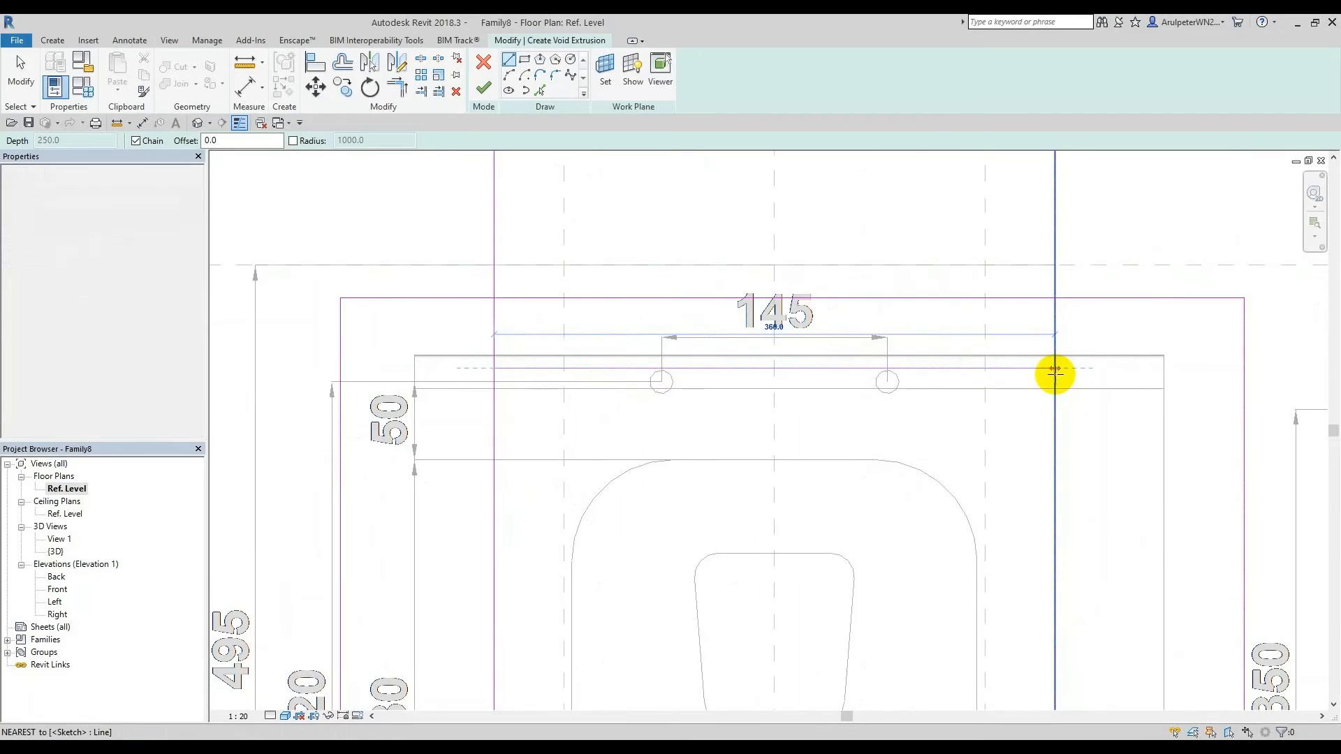
{"action": "key", "text": "Escape"}
{"action": "key", "text": "Escape"}
Step: Trim both side lines to the horizontal back line to close the inner bowl outline
{"action": "key", "text": "t"}
{"action": "key", "text": "r"}
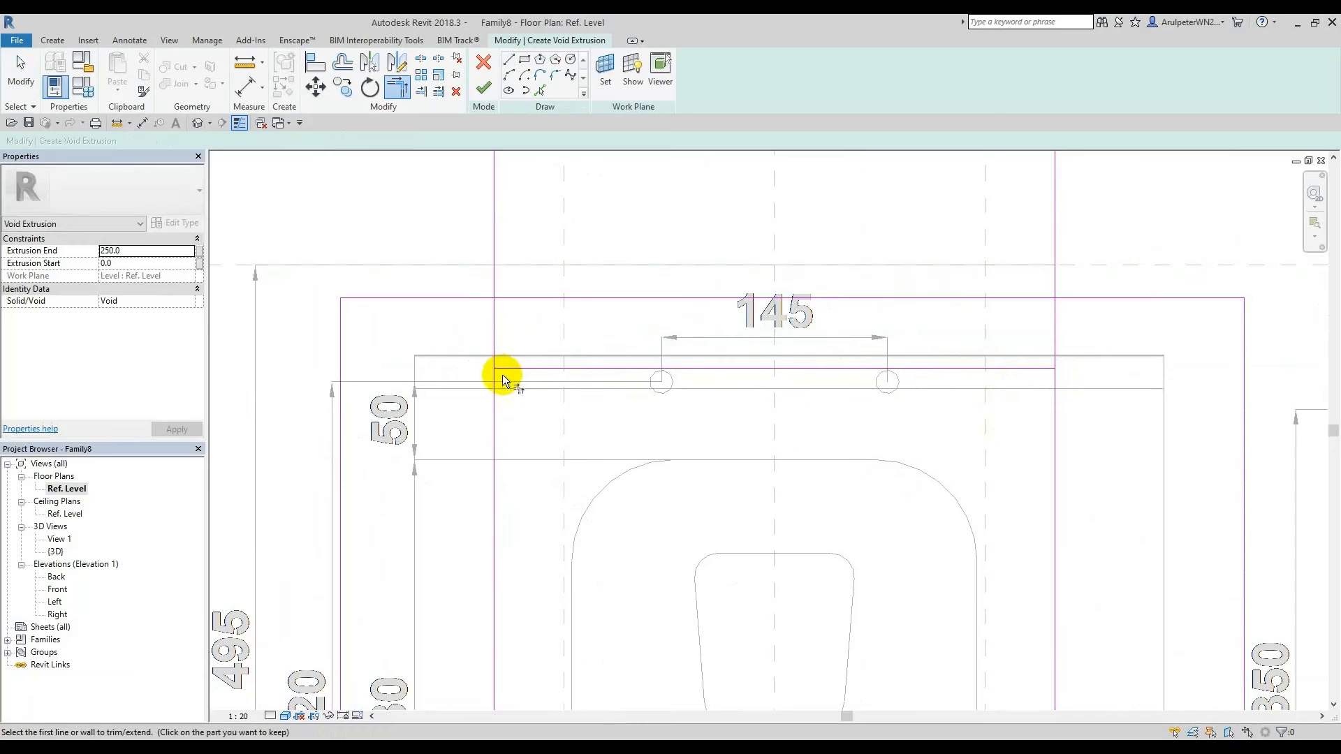
{"action": "left_click", "coordinate": [493, 398]}
{"action": "left_click", "coordinate": [513, 370]}
{"action": "scroll", "coordinate": [642, 363], "scroll_direction": "down", "scroll_amount": 2}
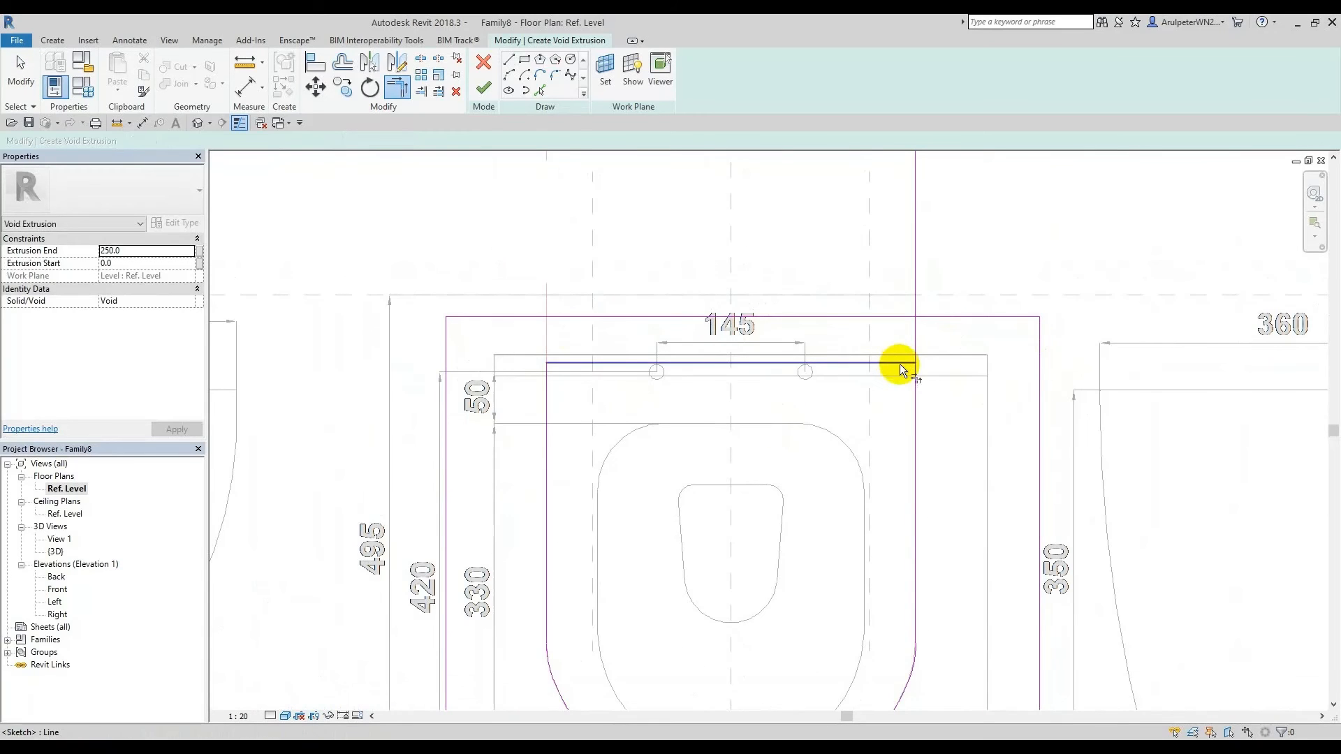
{"action": "left_click", "coordinate": [911, 387]}
{"action": "scroll", "coordinate": [765, 341], "scroll_direction": "down", "scroll_amount": 3}
{"action": "key", "text": "Escape"}
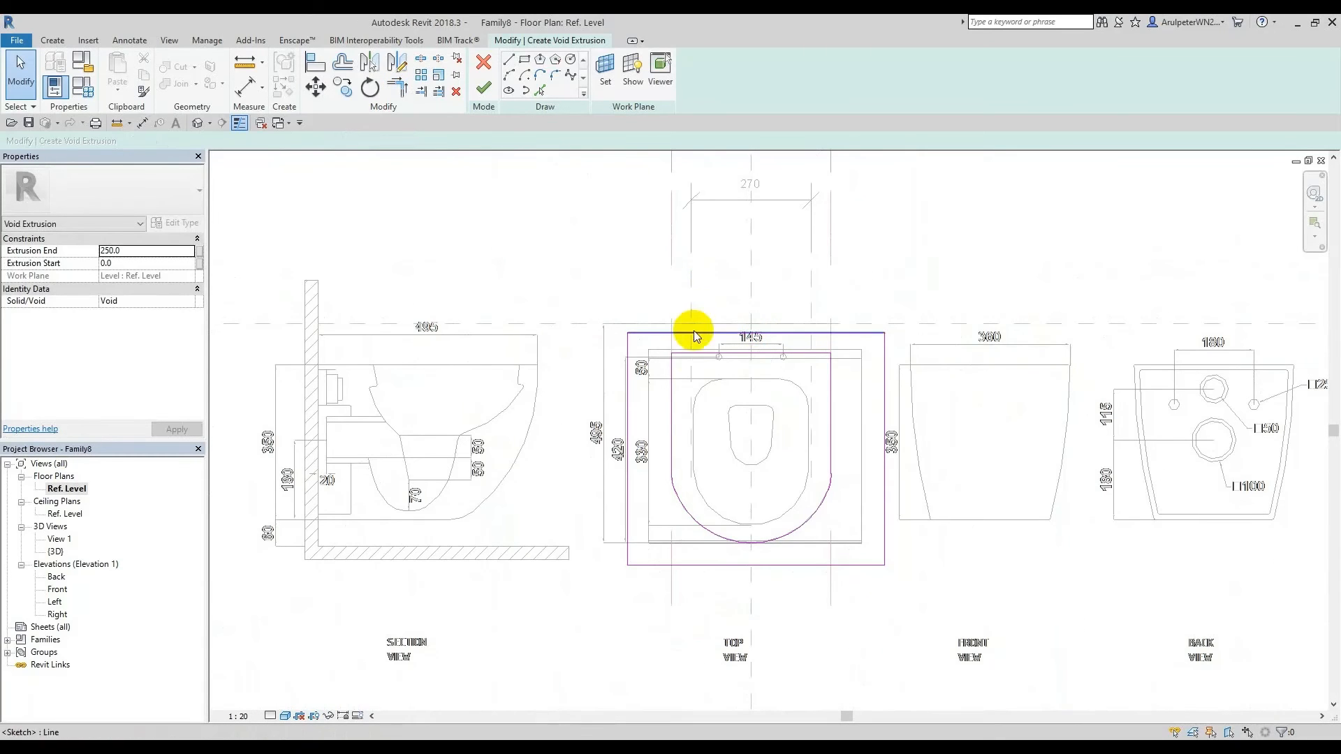
Step: Check the sketch loops by chain selection, finish the void extrusion and show the model in 3D
{"action": "key", "text": "Tab"}
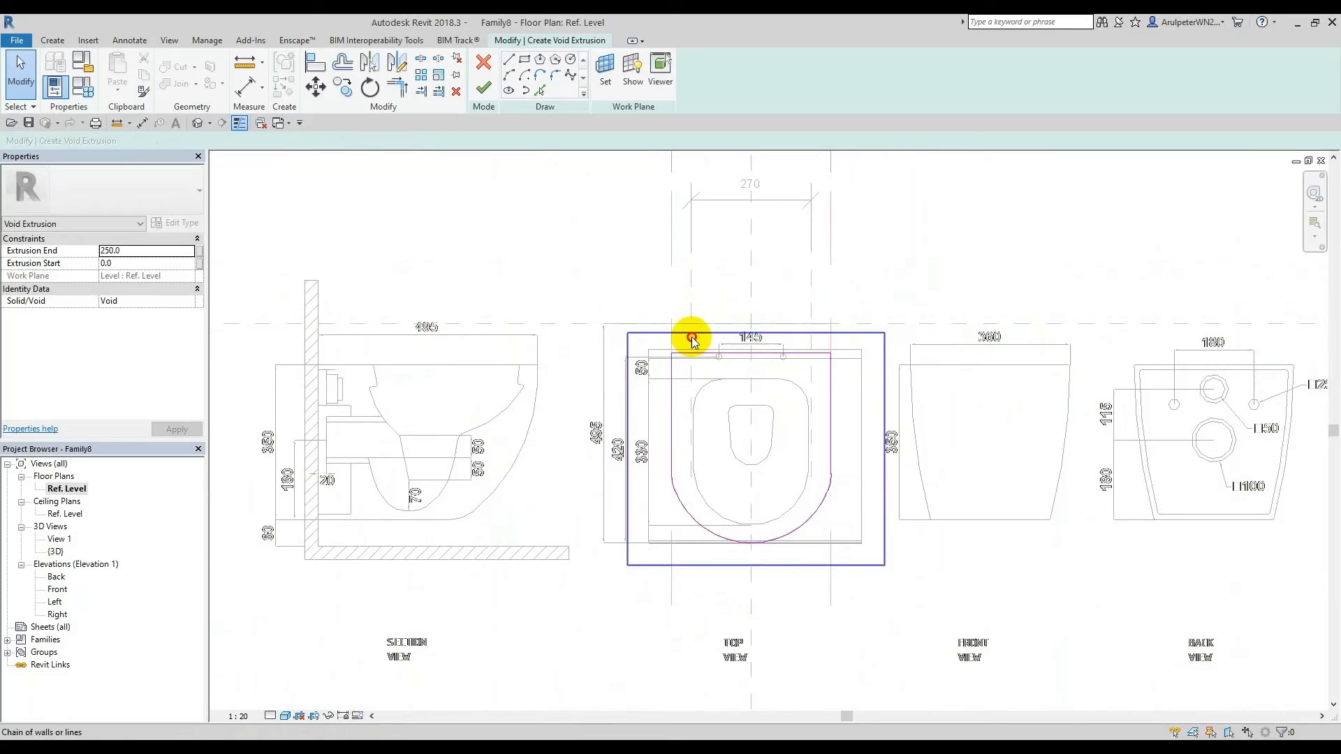
{"action": "left_click", "coordinate": [692, 336]}
{"action": "key", "text": "Escape"}
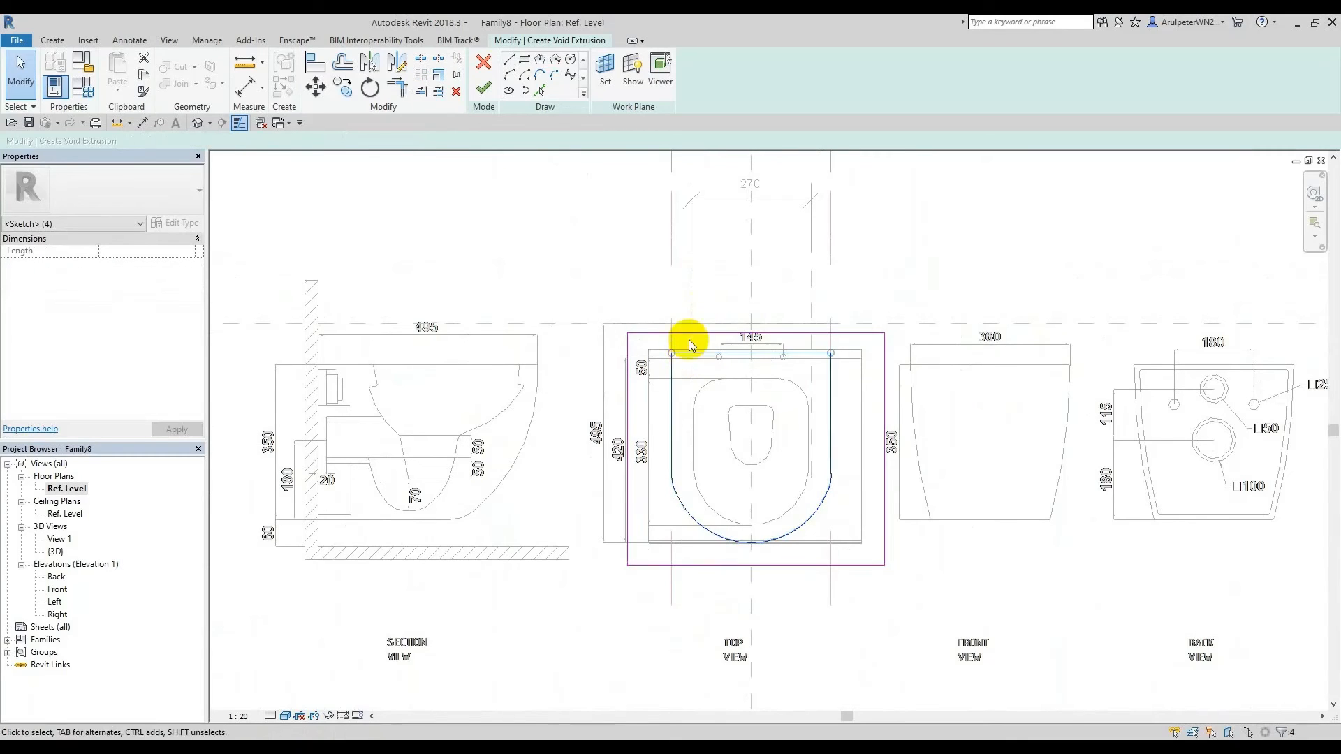
{"action": "left_click", "coordinate": [197, 124]}
{"action": "left_click", "coordinate": [484, 87]}
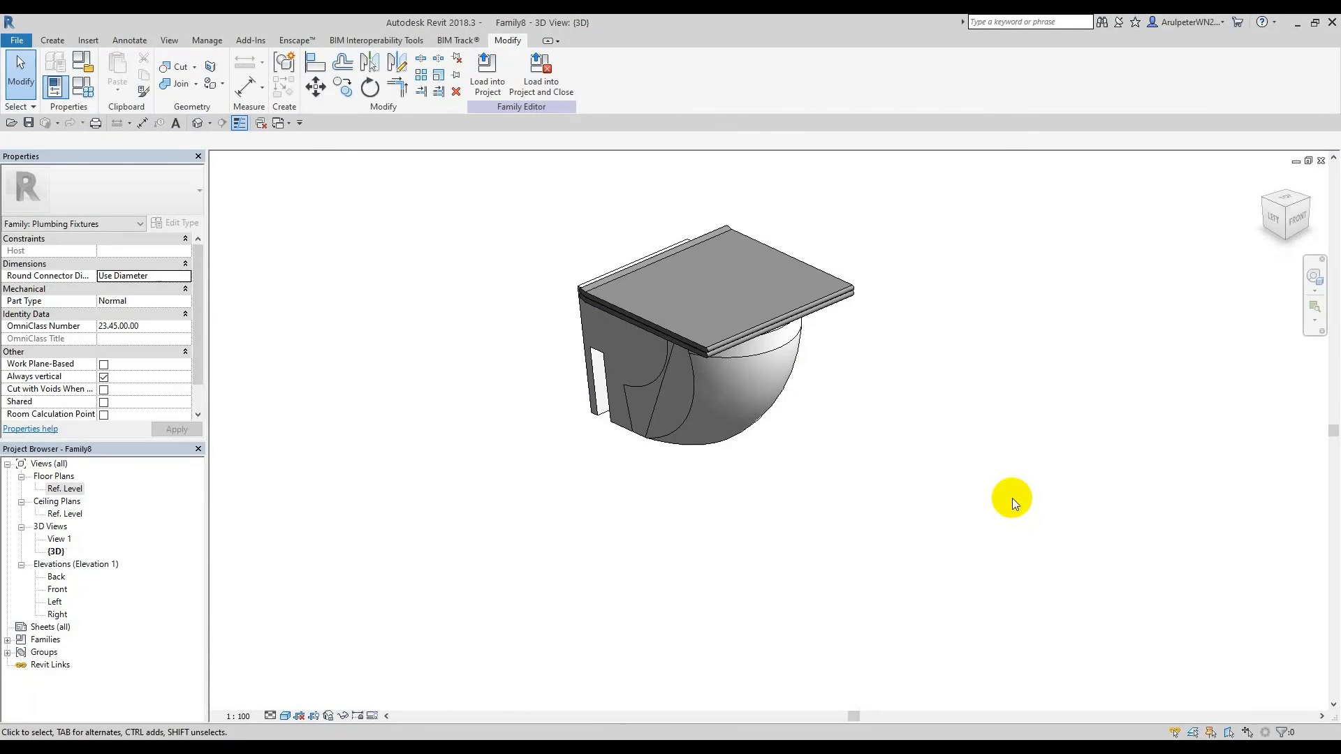
Step: In the left elevation, stretch the void over the seat and cover, from extrusion start 410 mm to end 570.5 mm
{"action": "left_click", "coordinate": [55, 604]}
{"action": "double_click", "coordinate": [74, 602]}
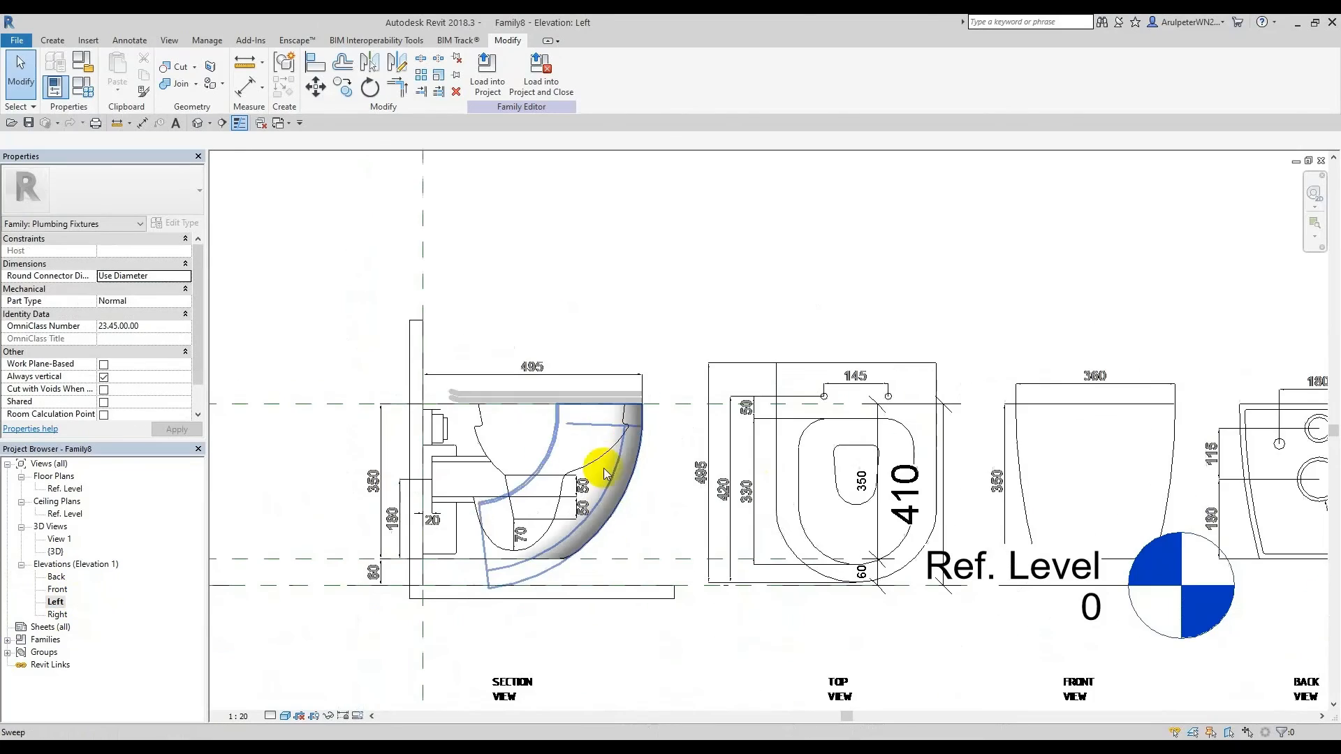
{"action": "left_click", "coordinate": [458, 509]}
{"action": "scroll", "coordinate": [539, 455], "scroll_direction": "up", "scroll_amount": 2}
{"action": "left_click_drag", "start_coordinate": [545, 465], "coordinate": [571, 328]}
{"action": "left_click_drag", "start_coordinate": [555, 635], "coordinate": [551, 389]}
{"action": "scroll", "coordinate": [558, 381], "scroll_direction": "up", "scroll_amount": 1}
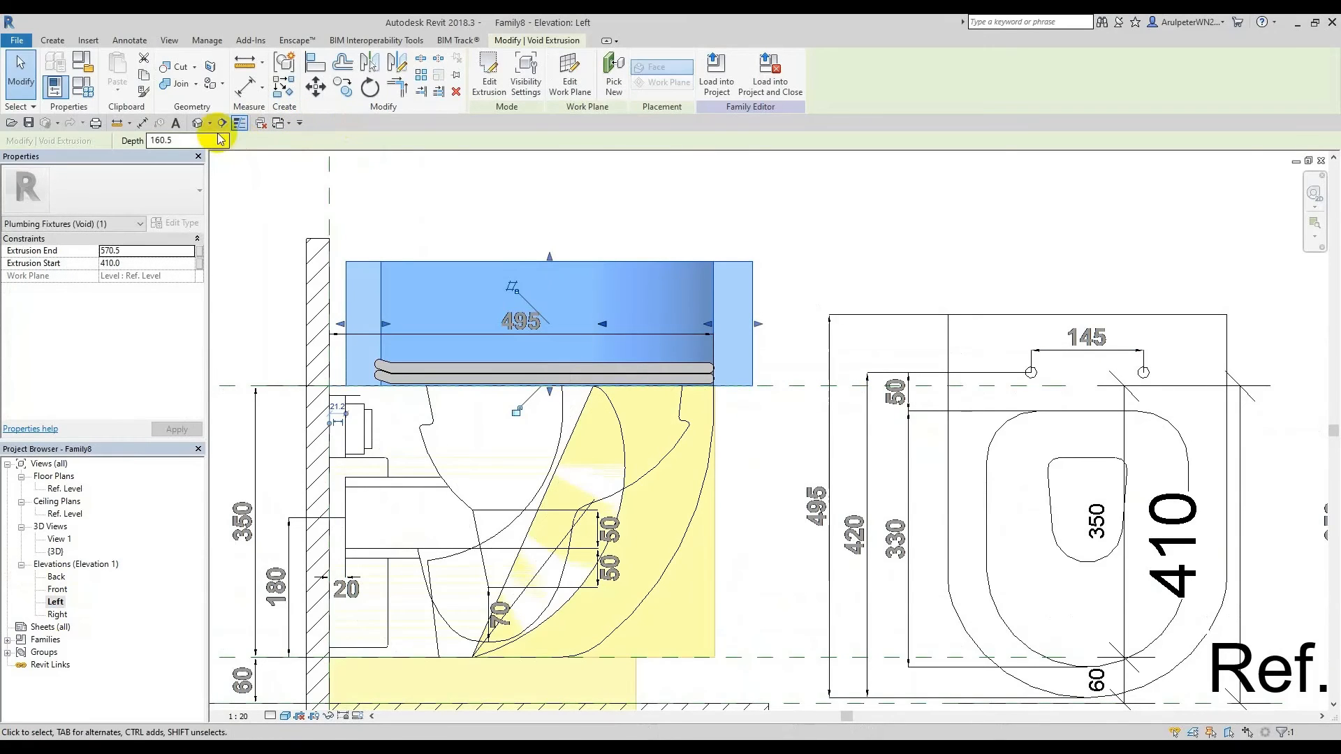
Step: Cut the seat and cover extrusion with the void in the 3D view and inspect the trimmed edge at the hinge end
{"action": "left_click", "coordinate": [197, 123]}
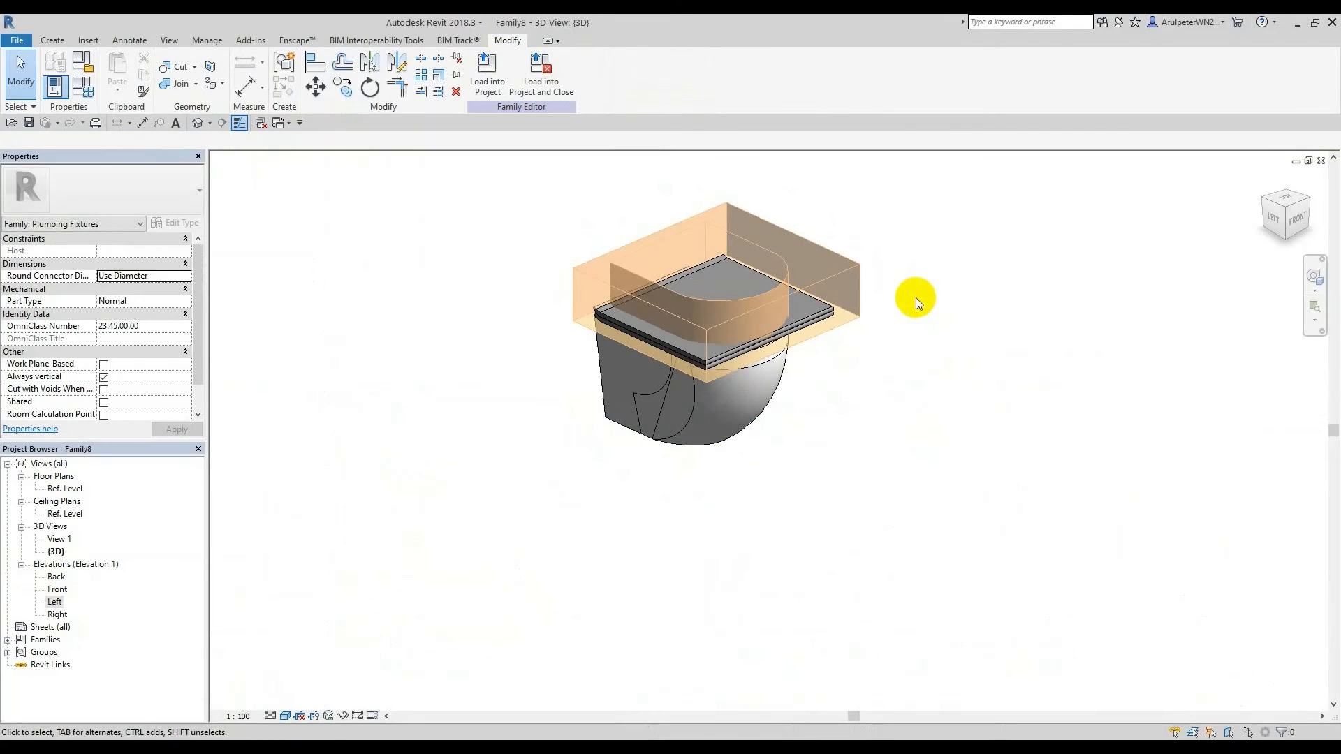
{"action": "middle_click_drag", "start_coordinate": [916, 298], "coordinate": [626, 471], "text": "shift"}
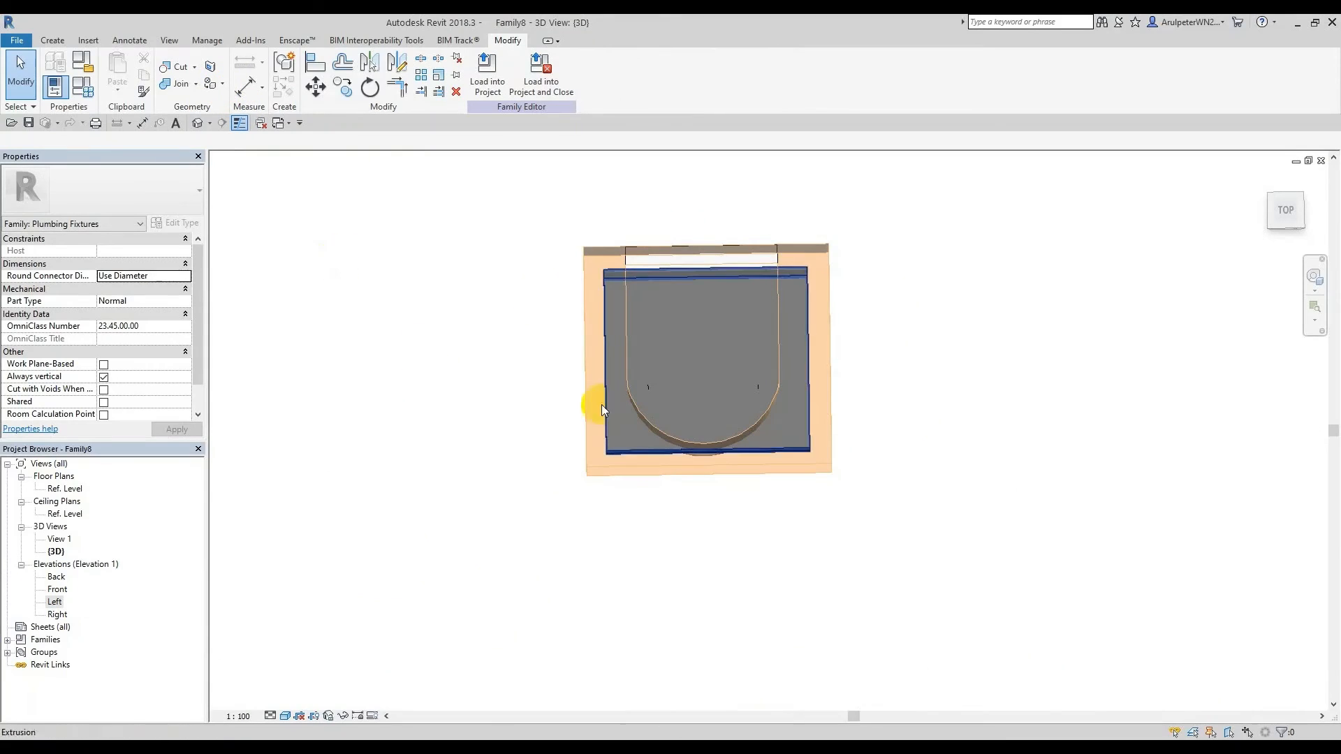
{"action": "left_click", "coordinate": [162, 68]}
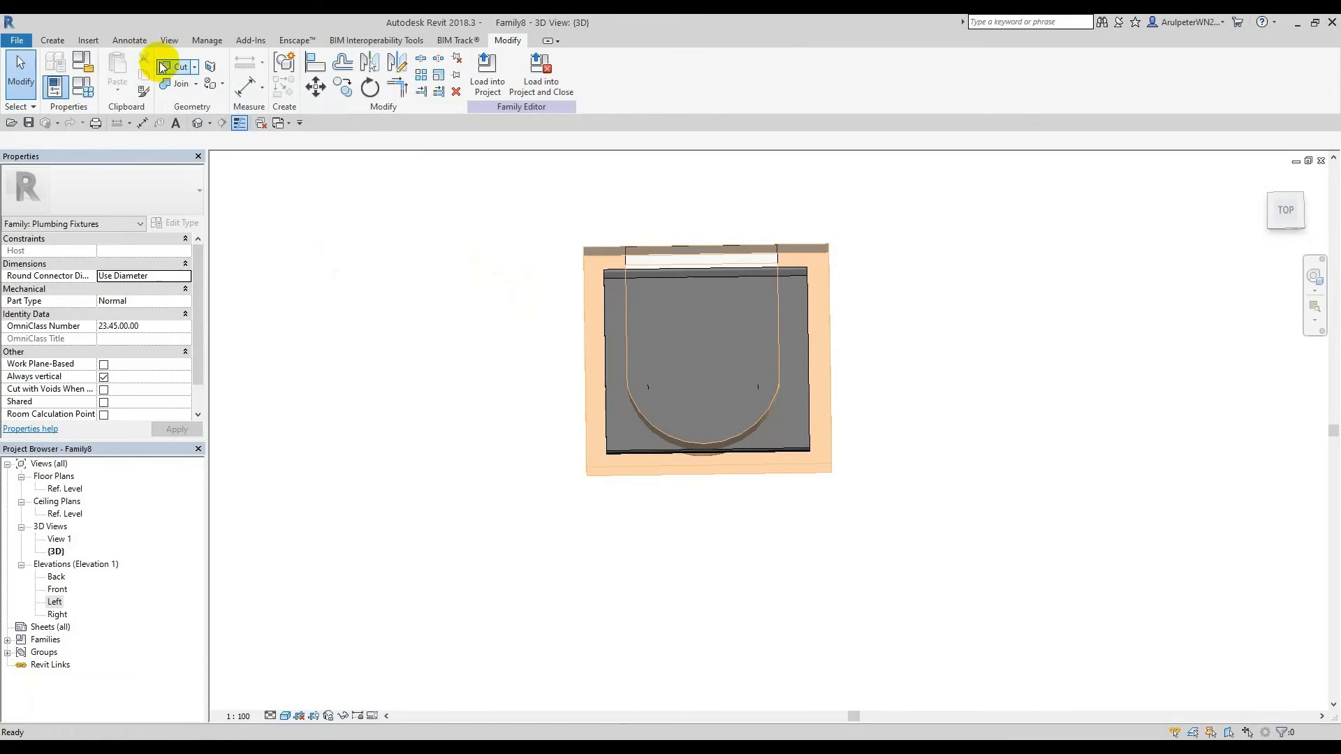
{"action": "left_click", "coordinate": [828, 274]}
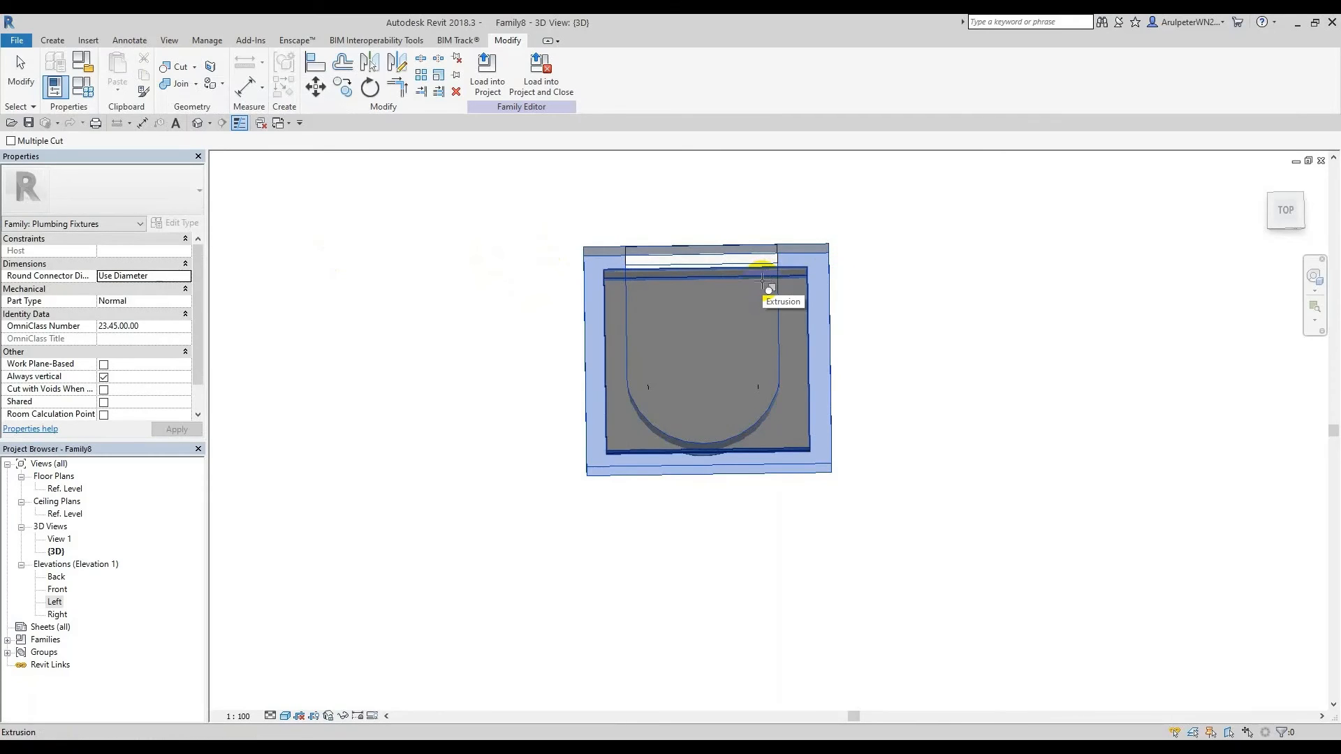
{"action": "left_click", "coordinate": [763, 280]}
{"action": "key", "text": "Escape"}
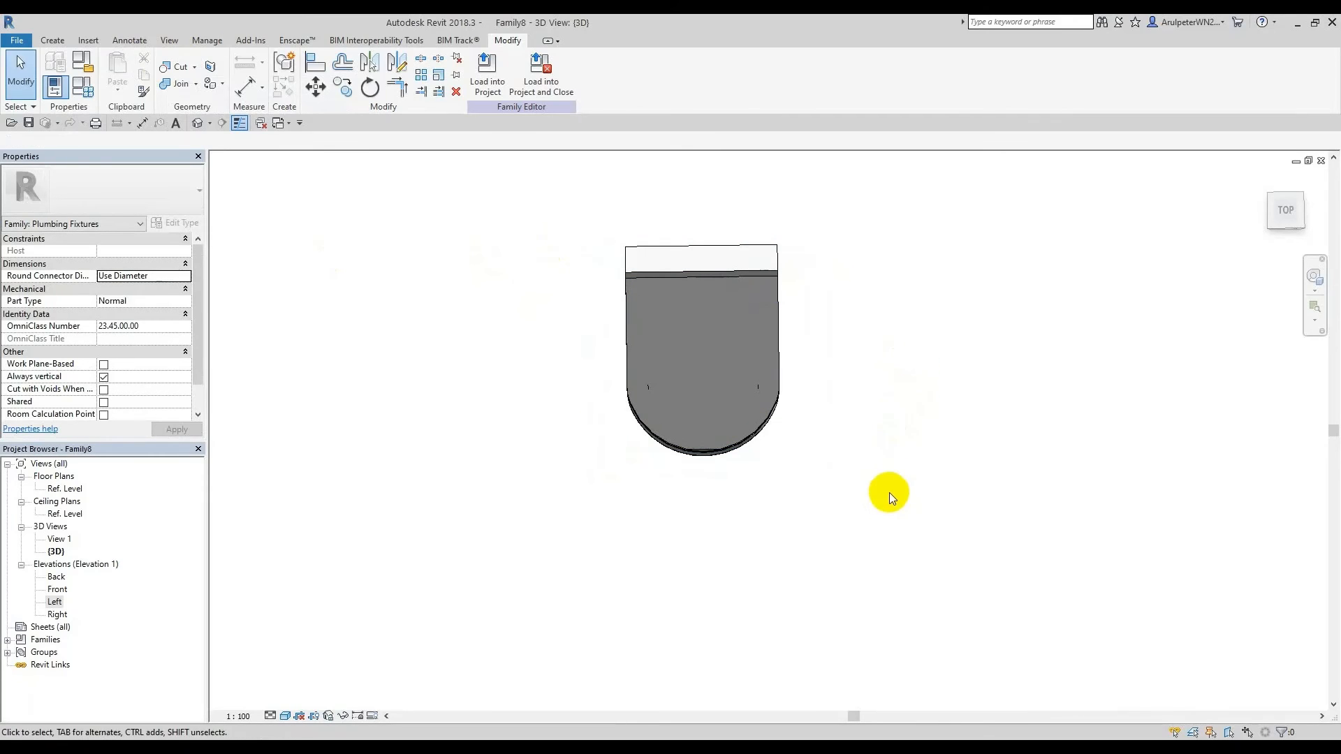
{"action": "middle_click_drag", "start_coordinate": [890, 492], "coordinate": [446, 445], "text": "shift"}
{"action": "middle_click_drag", "start_coordinate": [586, 409], "coordinate": [773, 250], "text": "shift"}
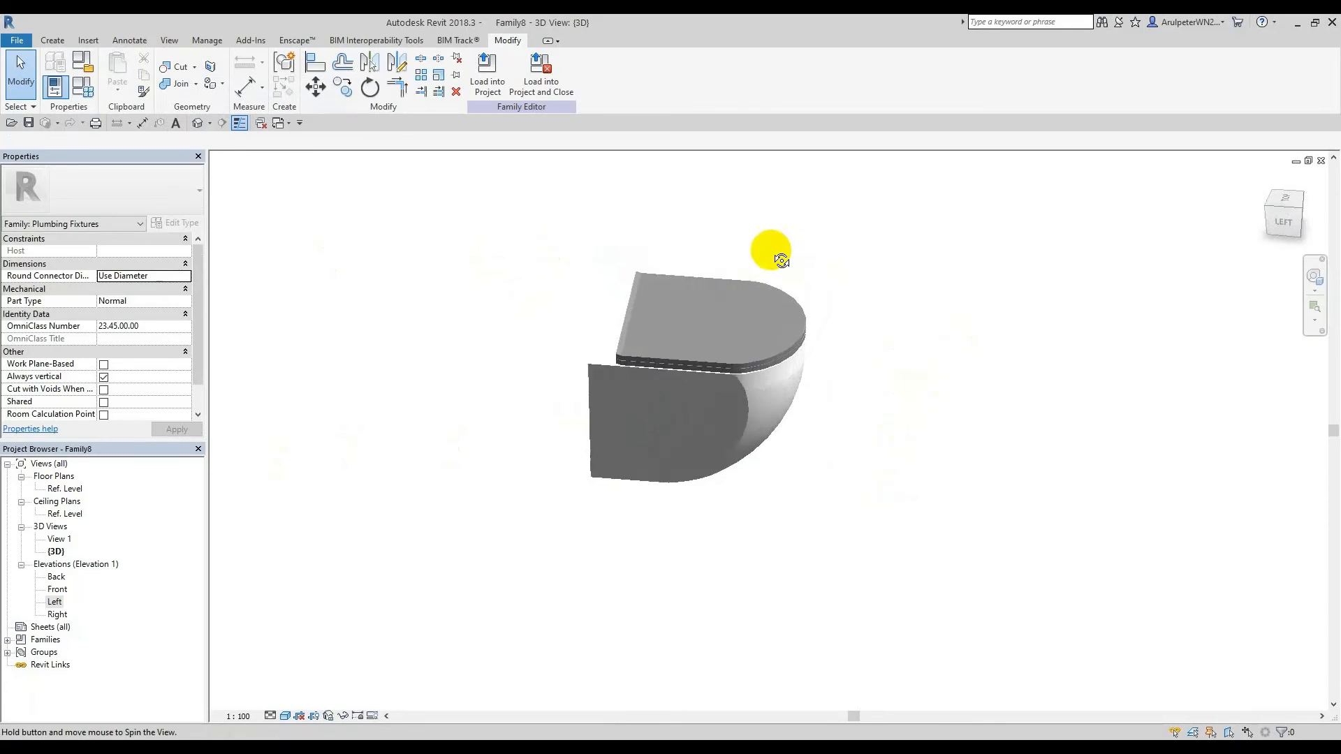
{"action": "scroll", "coordinate": [638, 344], "scroll_direction": "up", "scroll_amount": 5}
{"action": "scroll", "coordinate": [701, 296], "scroll_direction": "up", "scroll_amount": 2}
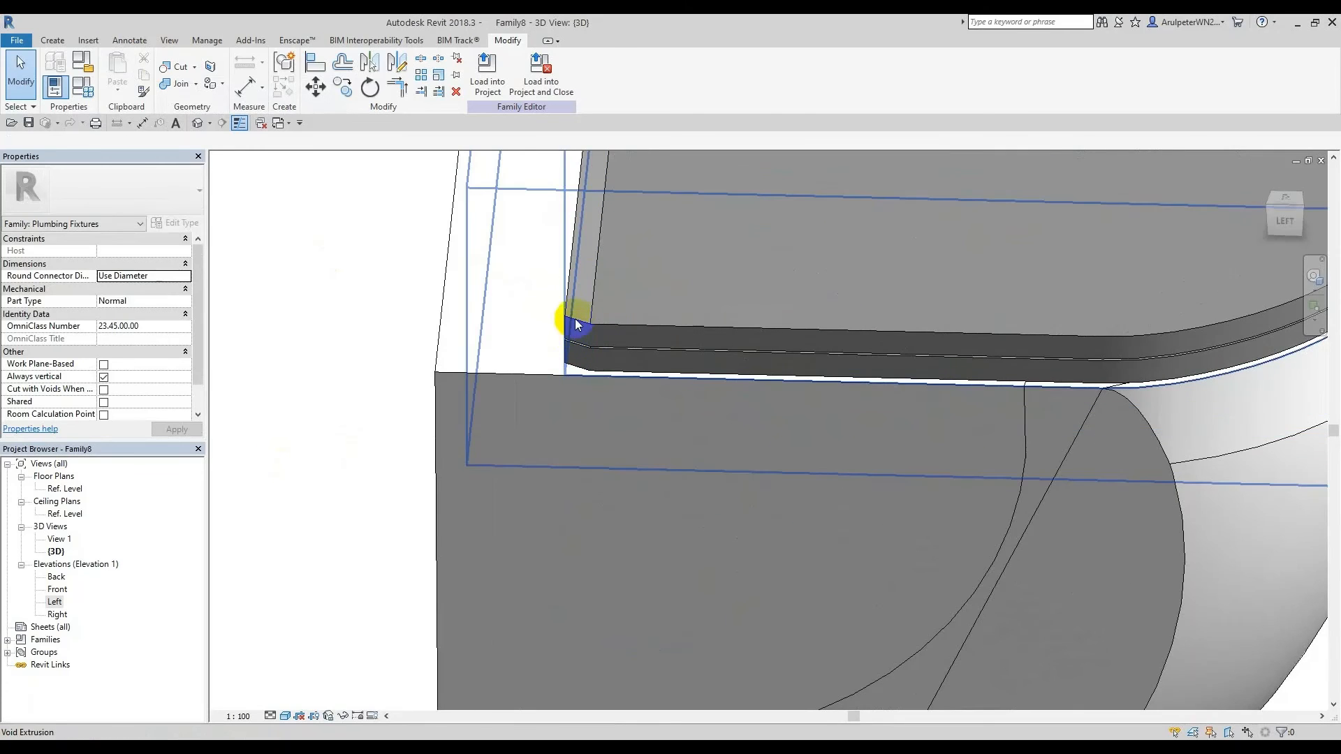
Step: Examine the trimmed hinge end of the seat and cover in 3D, with and without the void selected
{"action": "left_click", "coordinate": [571, 321]}
{"action": "mouse_move", "coordinate": [580, 338]}
{"action": "middle_mouse_down", "text": "shift"}
{"action": "mouse_move", "coordinate": [584, 298]}
{"action": "mouse_move", "coordinate": [593, 358]}
{"action": "middle_mouse_up", "text": "shift"}
{"action": "scroll", "coordinate": [592, 359], "scroll_direction": "down", "scroll_amount": 2}
{"action": "key", "text": "Escape"}
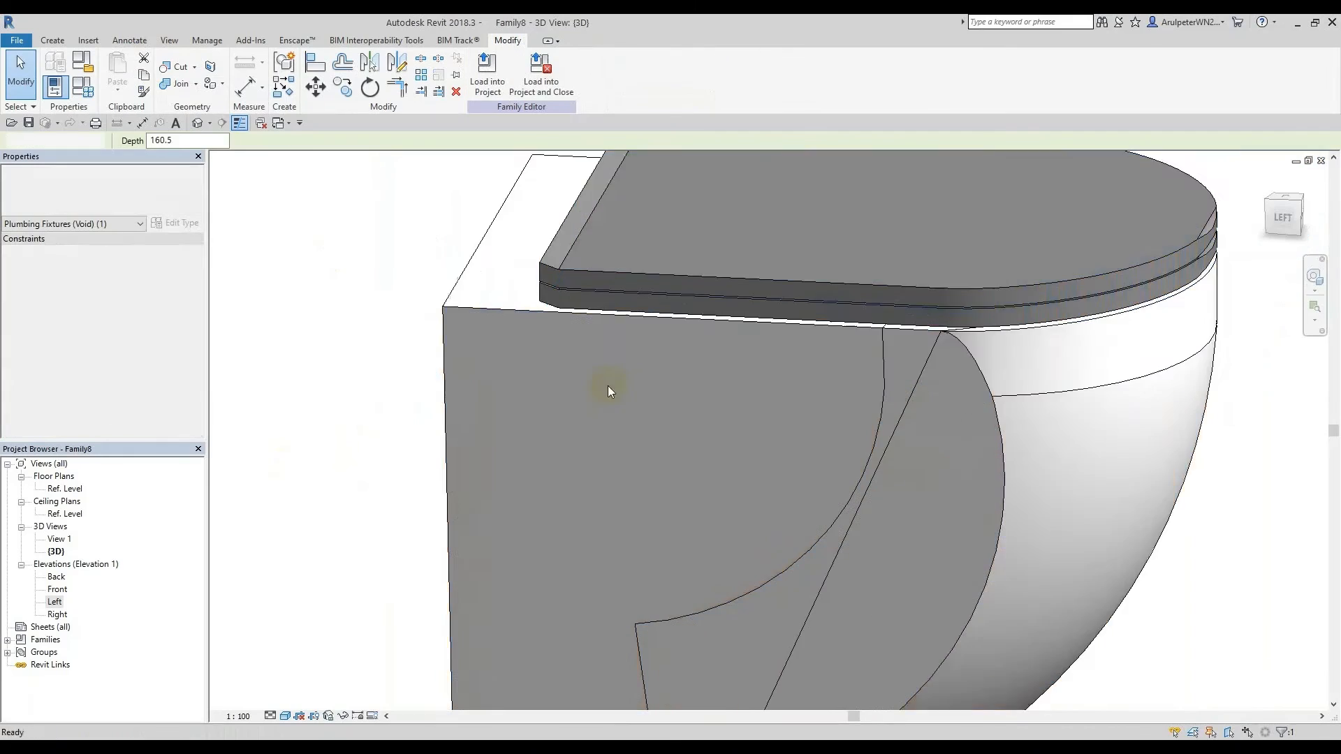
{"action": "scroll", "coordinate": [613, 383], "scroll_direction": "down", "scroll_amount": 3}
{"action": "scroll", "coordinate": [593, 296], "scroll_direction": "up", "scroll_amount": 3}
{"action": "scroll", "coordinate": [592, 308], "scroll_direction": "up", "scroll_amount": 2}
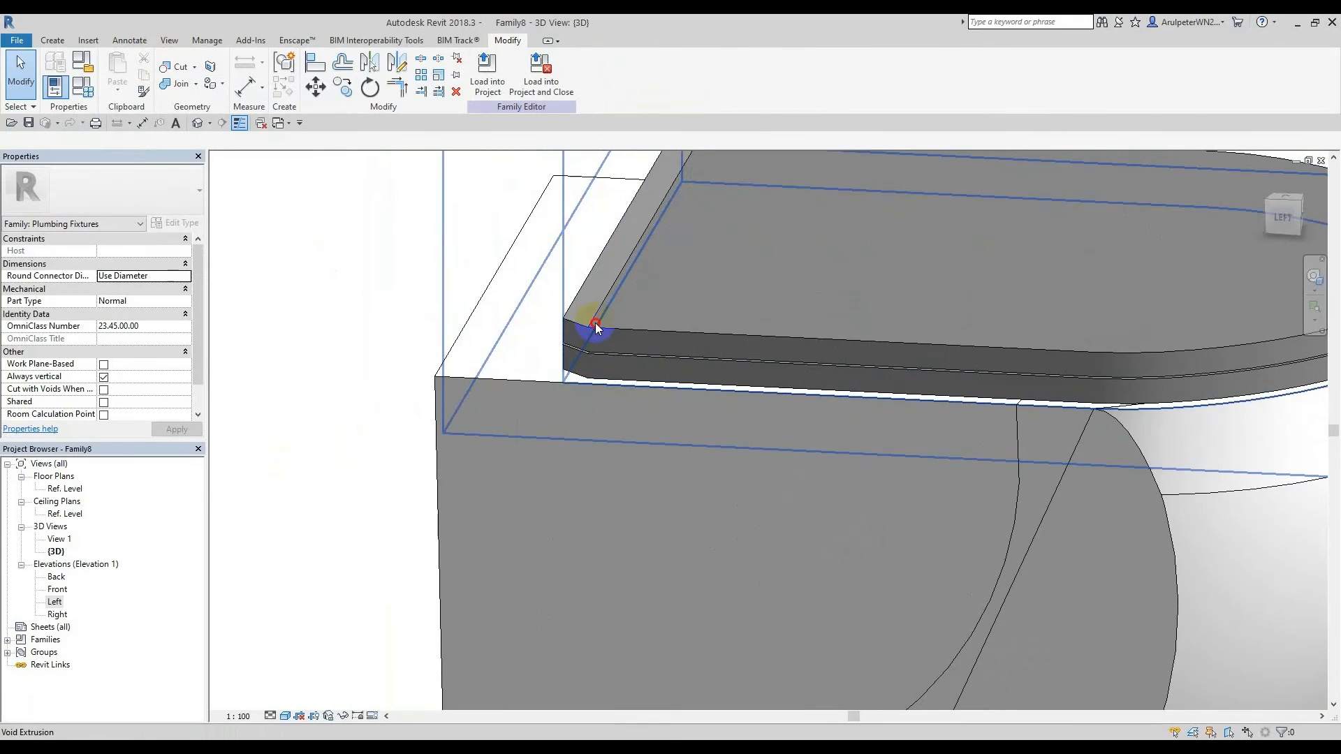
Step: Open the void extrusion's sketch for editing in the Ref. Level floor plan, at the back line near the hinges
{"action": "left_click", "coordinate": [596, 323]}
{"action": "left_click", "coordinate": [58, 490]}
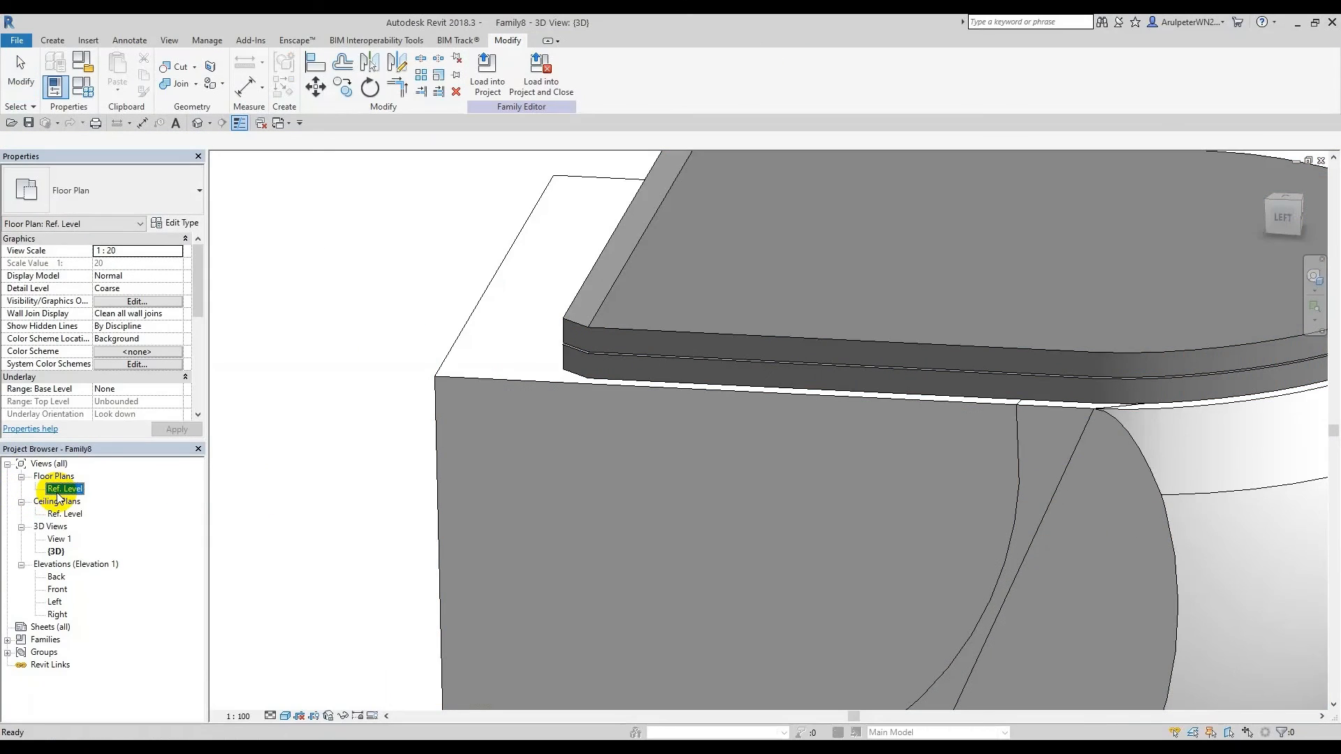
{"action": "double_click", "coordinate": [58, 489]}
{"action": "scroll", "coordinate": [695, 416], "scroll_direction": "up", "scroll_amount": 2}
{"action": "scroll", "coordinate": [622, 357], "scroll_direction": "up", "scroll_amount": 2}
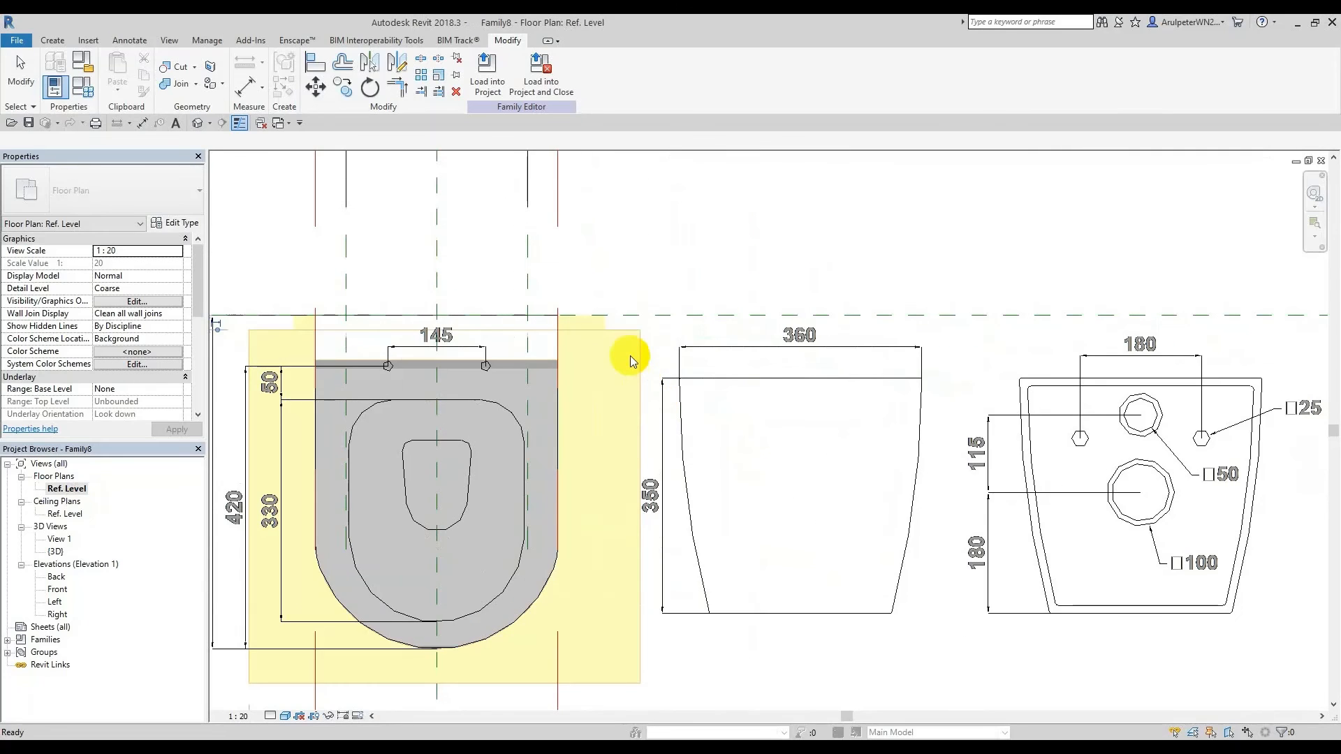
{"action": "left_click", "coordinate": [634, 345]}
{"action": "double_click", "coordinate": [634, 345]}
{"action": "scroll", "coordinate": [305, 354], "scroll_direction": "up", "scroll_amount": 2}
{"action": "scroll", "coordinate": [410, 353], "scroll_direction": "up", "scroll_amount": 2}
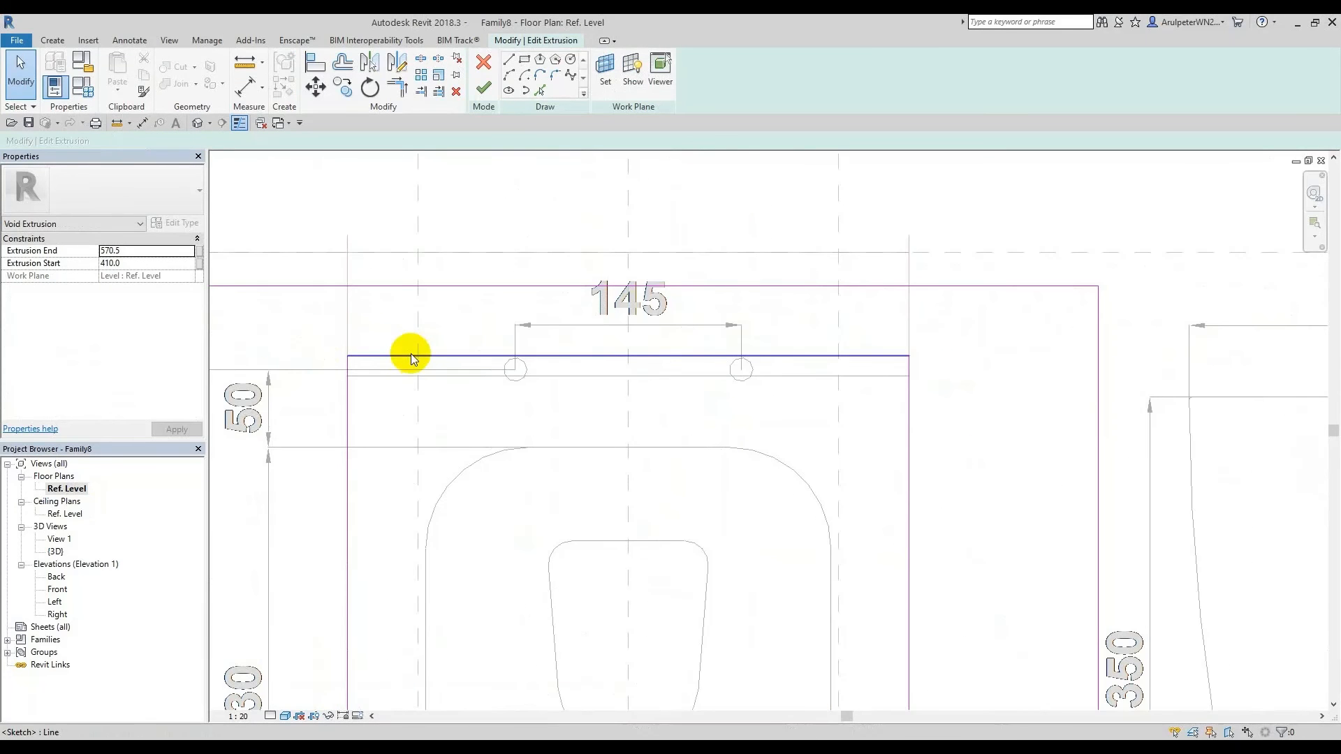
Step: Tile the floor plan, 3D and left elevation views side by side, and finish the void's sketch
{"action": "key", "text": "w"}
{"action": "key", "text": "t"}
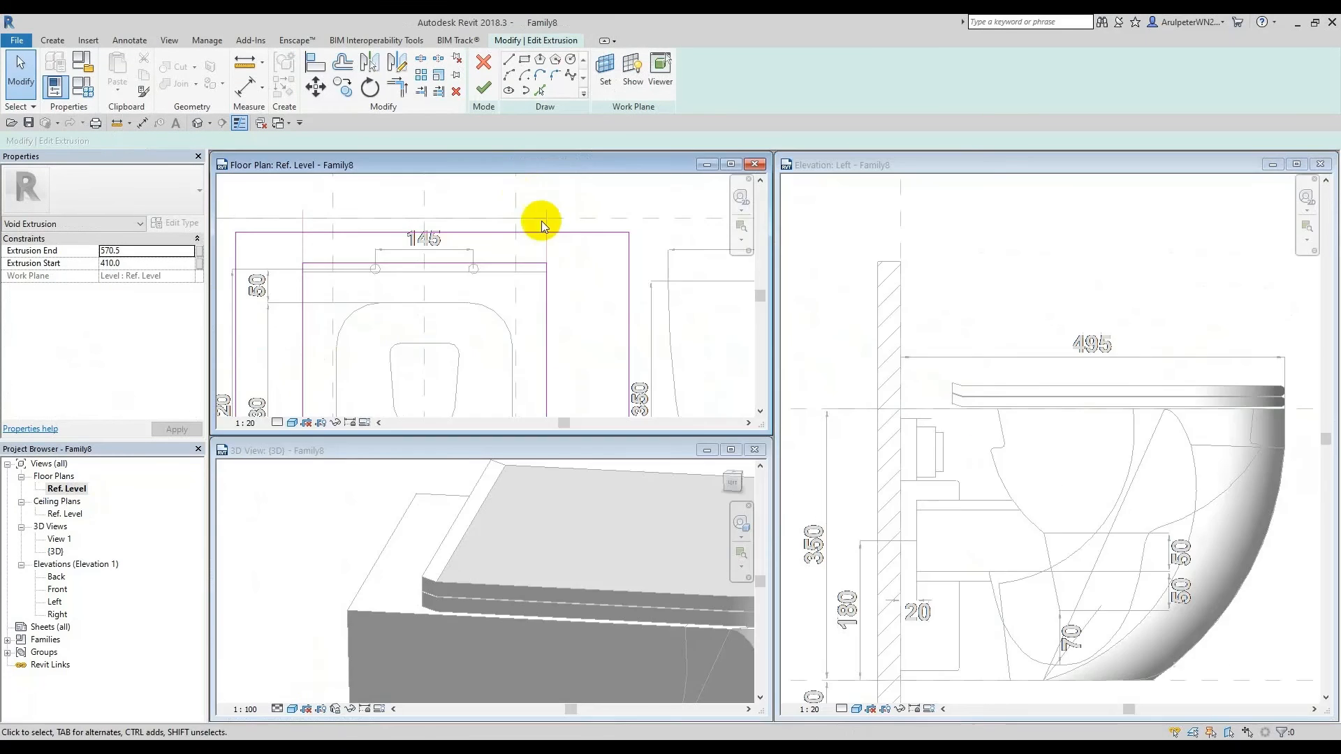
{"action": "scroll", "coordinate": [542, 221], "scroll_direction": "down", "scroll_amount": 2}
{"action": "left_click", "coordinate": [387, 538]}
{"action": "scroll", "coordinate": [388, 539], "scroll_direction": "down", "scroll_amount": 2}
{"action": "left_click", "coordinate": [921, 345]}
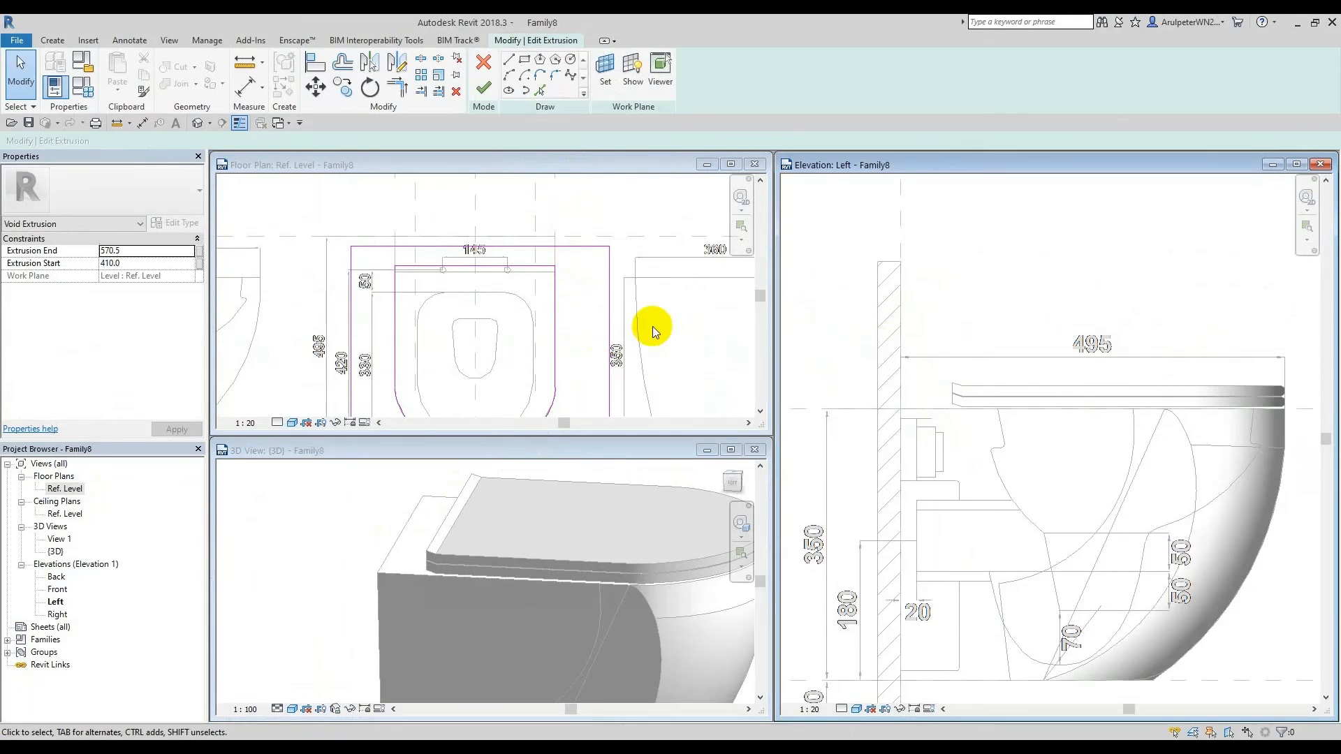
{"action": "scroll", "coordinate": [832, 285], "scroll_direction": "down", "scroll_amount": 2}
{"action": "scroll", "coordinate": [400, 268], "scroll_direction": "up", "scroll_amount": 3}
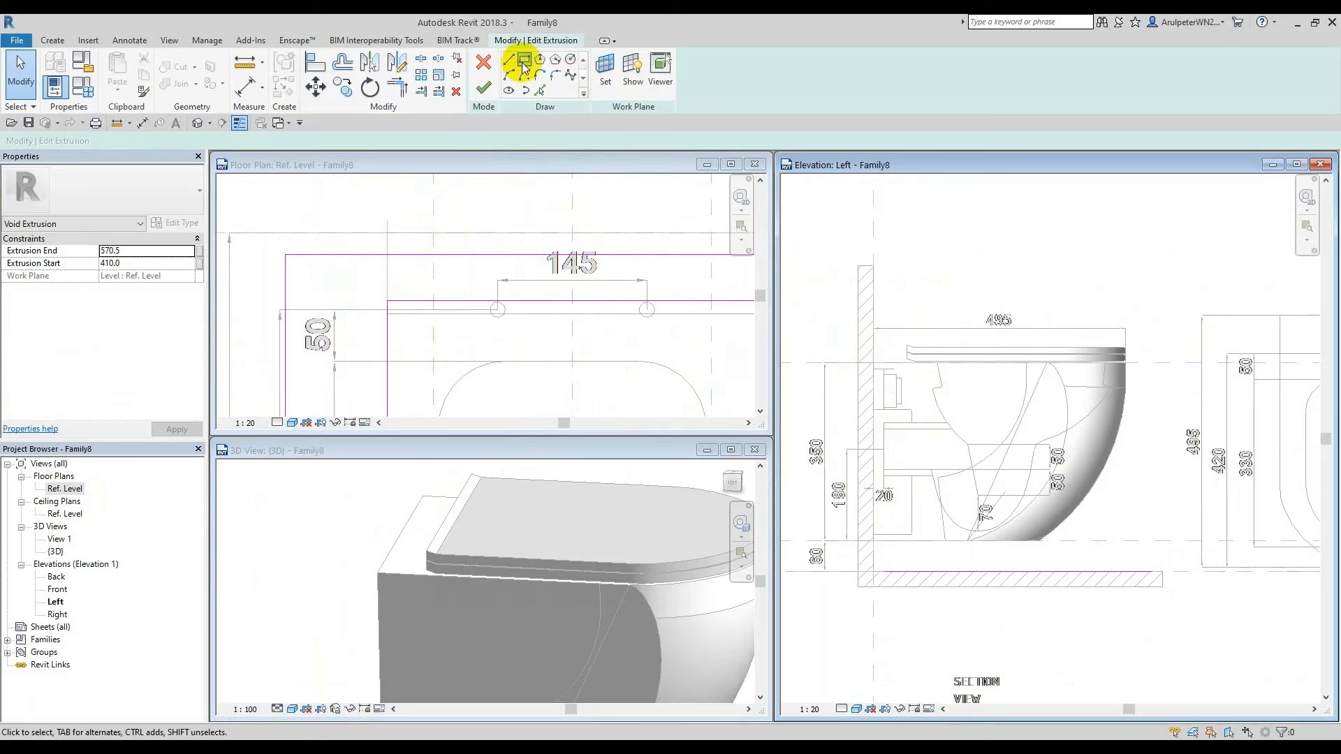
{"action": "left_click", "coordinate": [484, 87]}
{"action": "scroll", "coordinate": [470, 290], "scroll_direction": "down", "scroll_amount": 3}
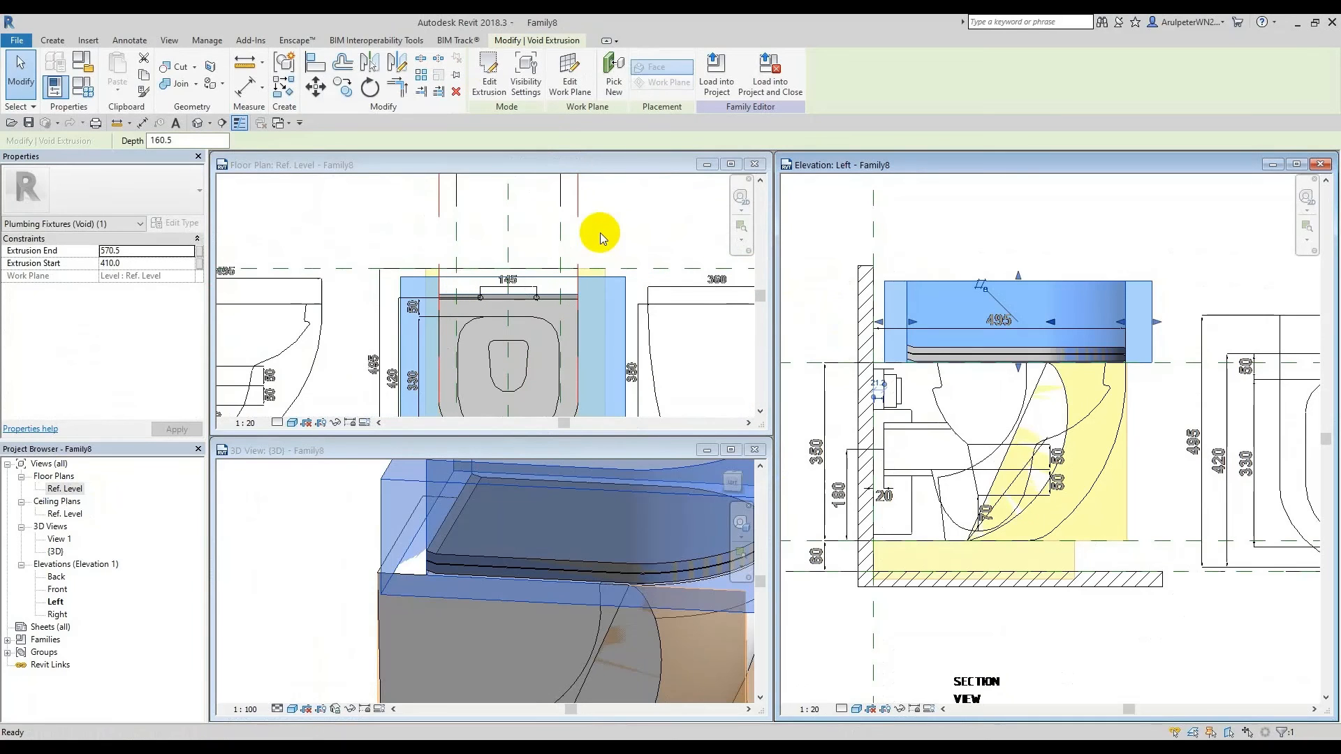
Step: Reopen the void's sketch from the Ref. Level floor plan and set its work plane to Reference Plane : 410
{"action": "left_click", "coordinate": [491, 84]}
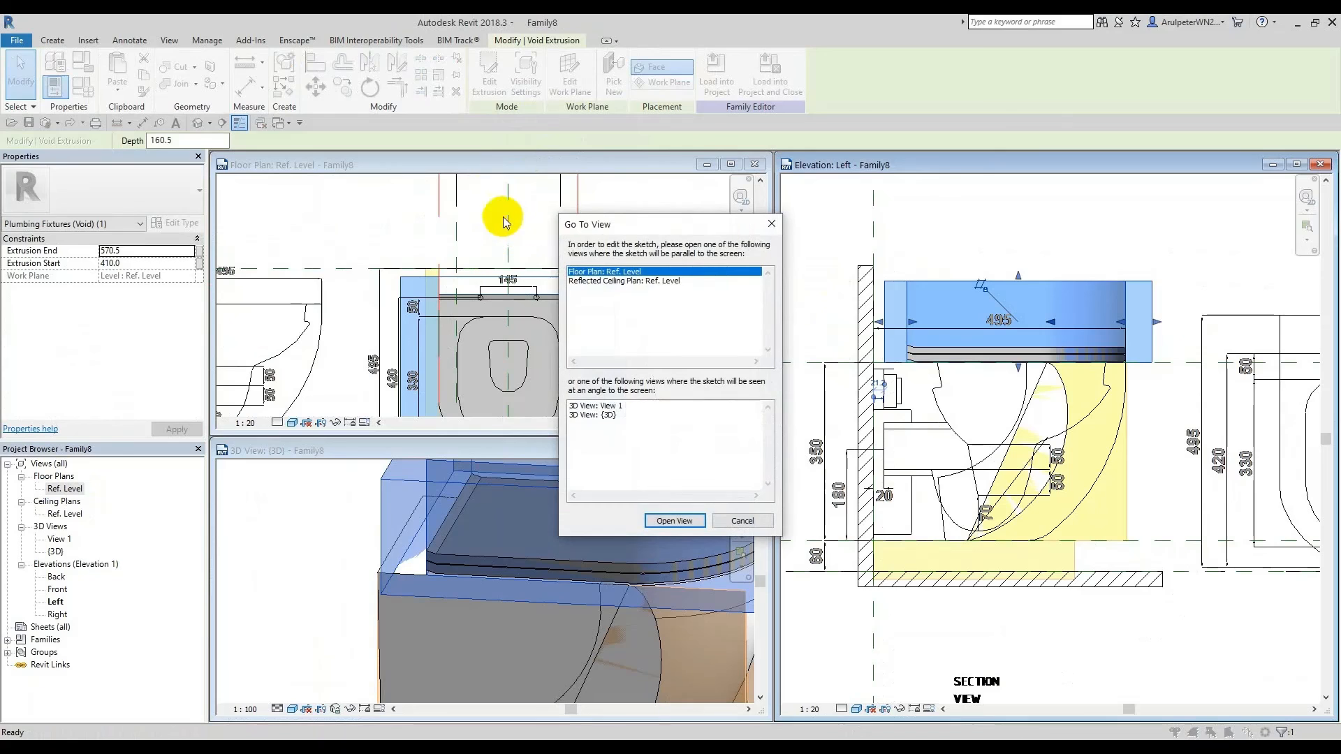
{"action": "left_click", "coordinate": [667, 523]}
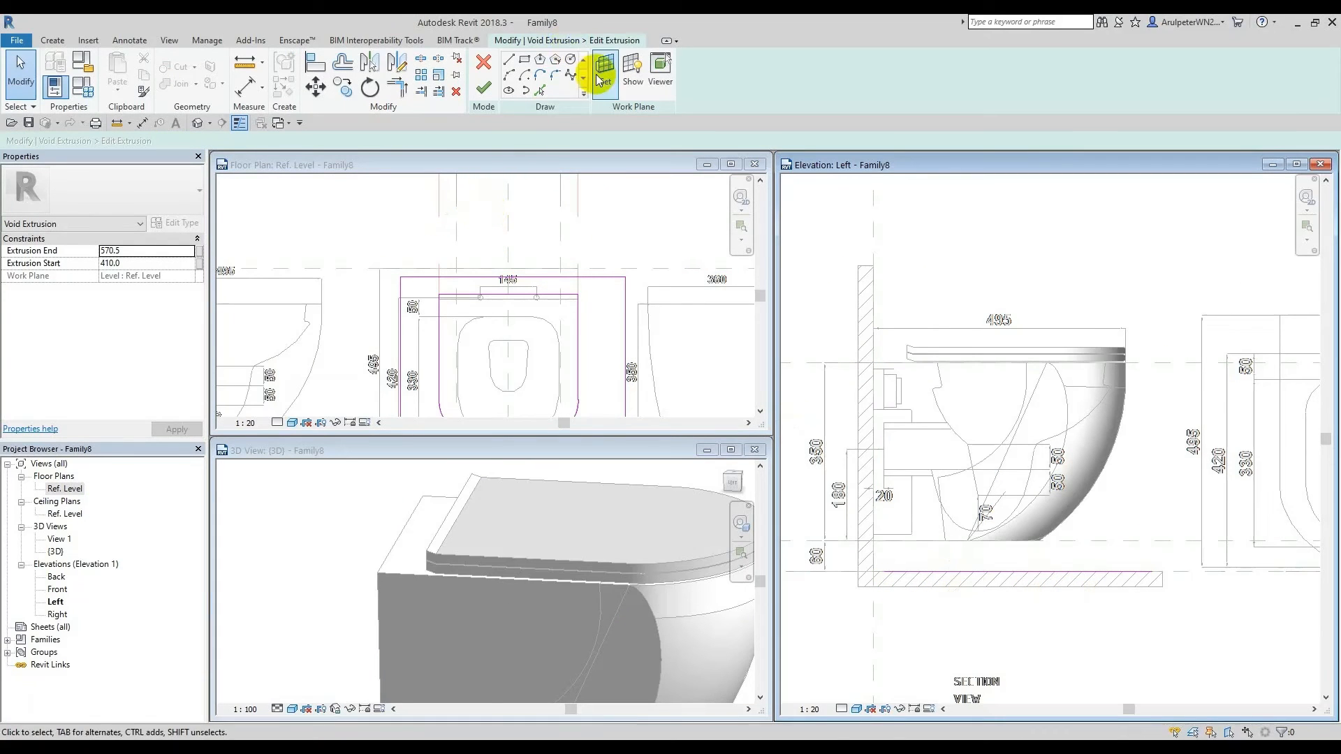
{"action": "scroll", "coordinate": [835, 374], "scroll_direction": "down", "scroll_amount": 2}
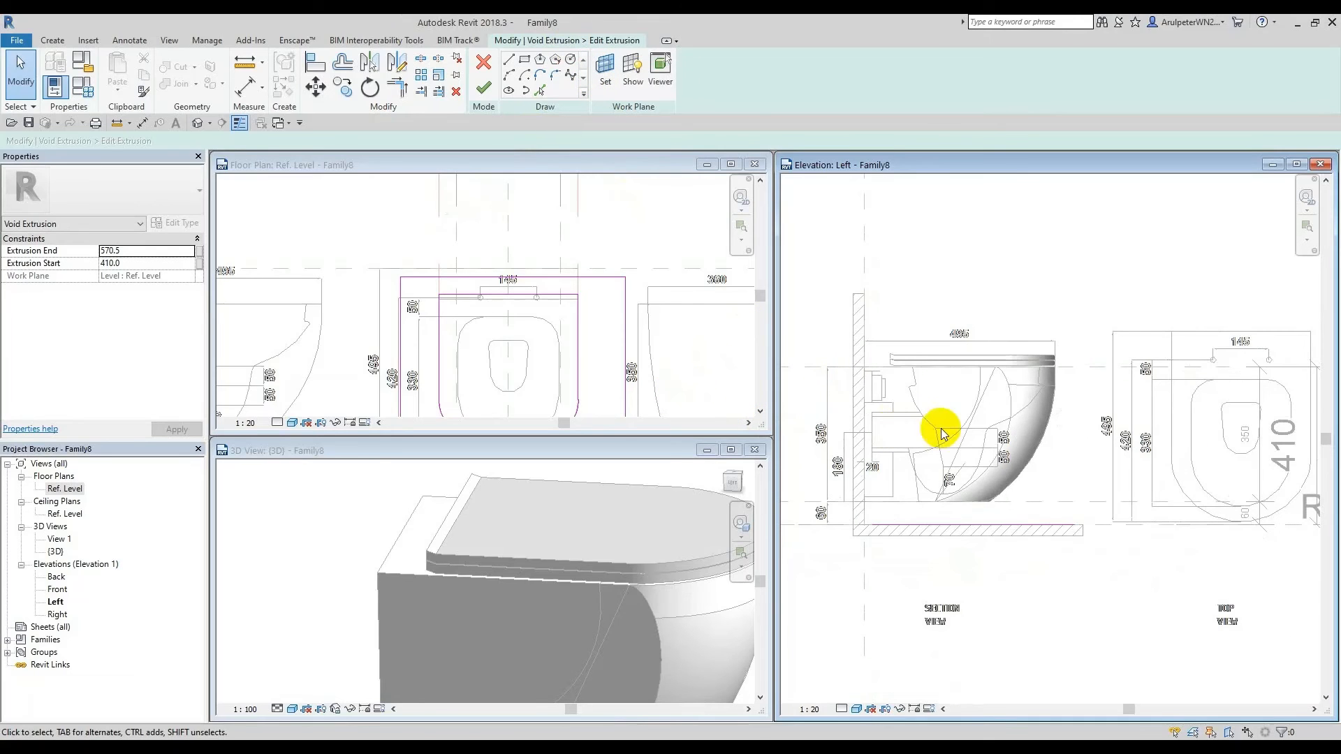
{"action": "left_click", "coordinate": [605, 77]}
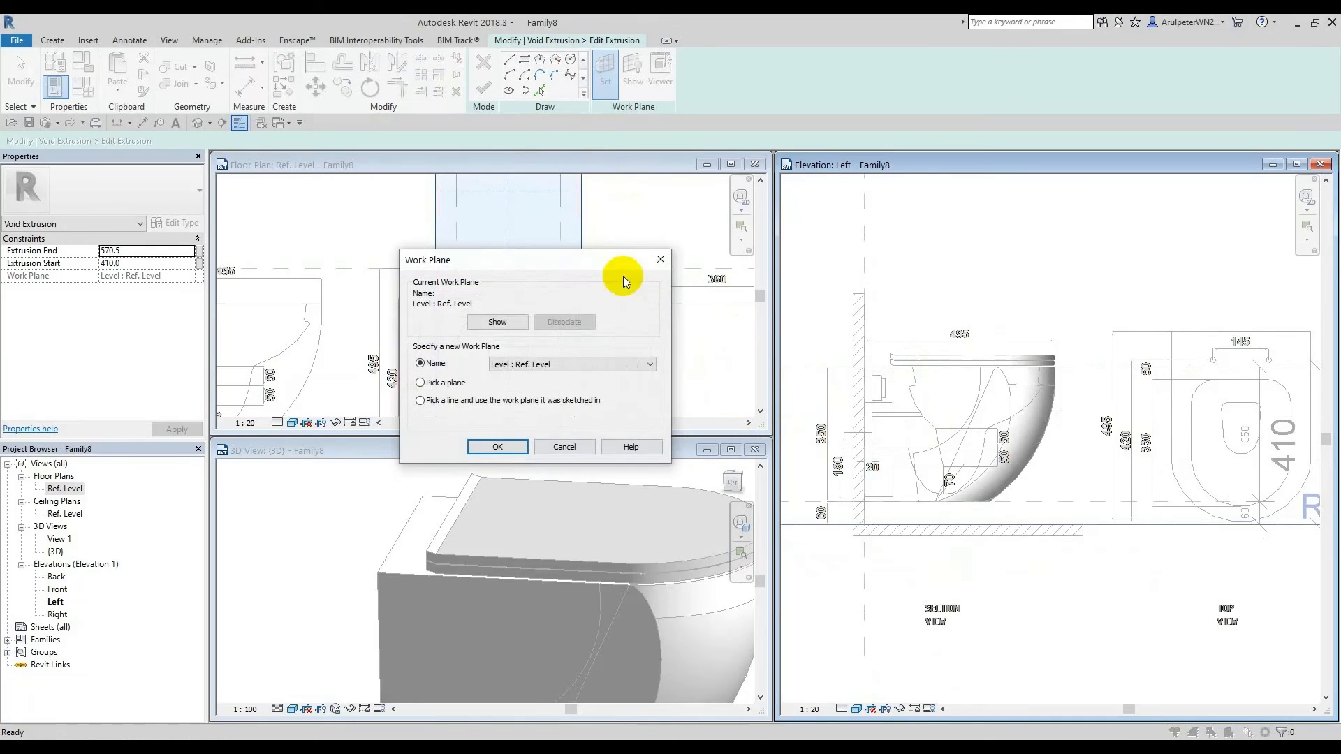
{"action": "left_click", "coordinate": [526, 367]}
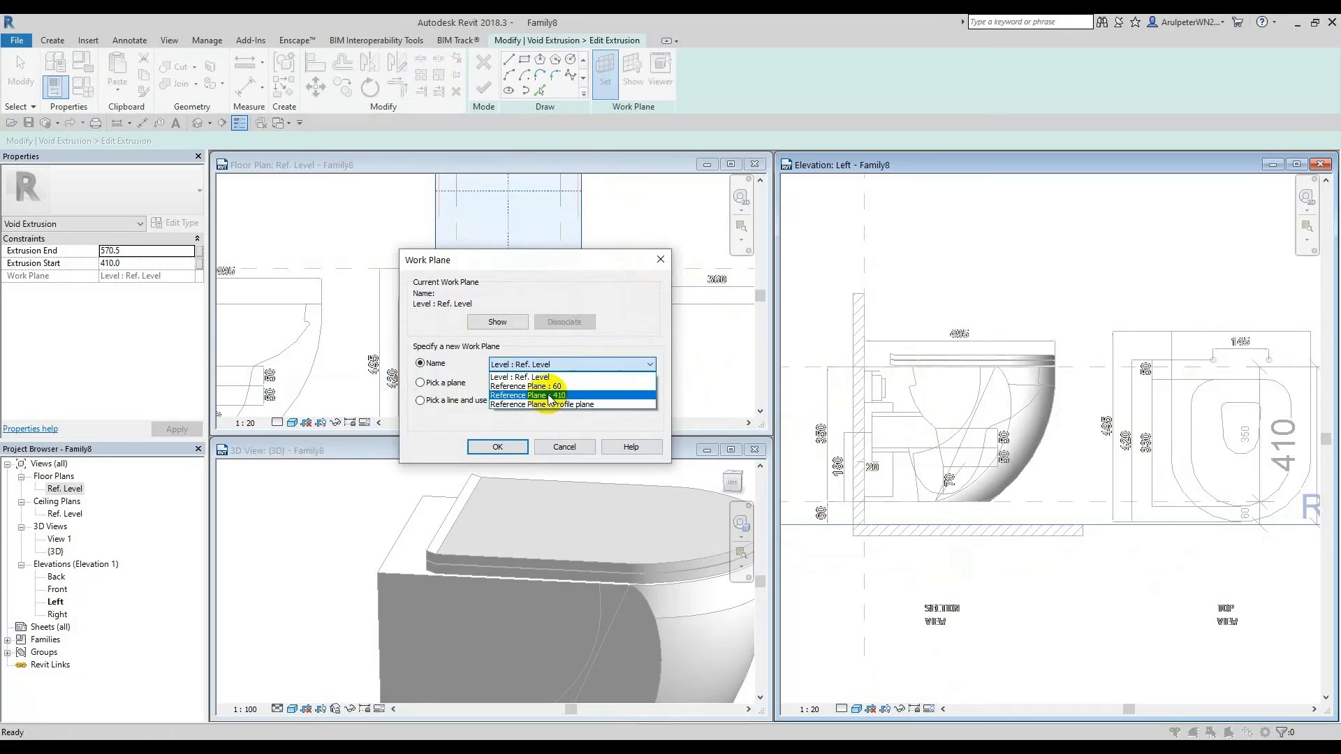
{"action": "left_click", "coordinate": [537, 395]}
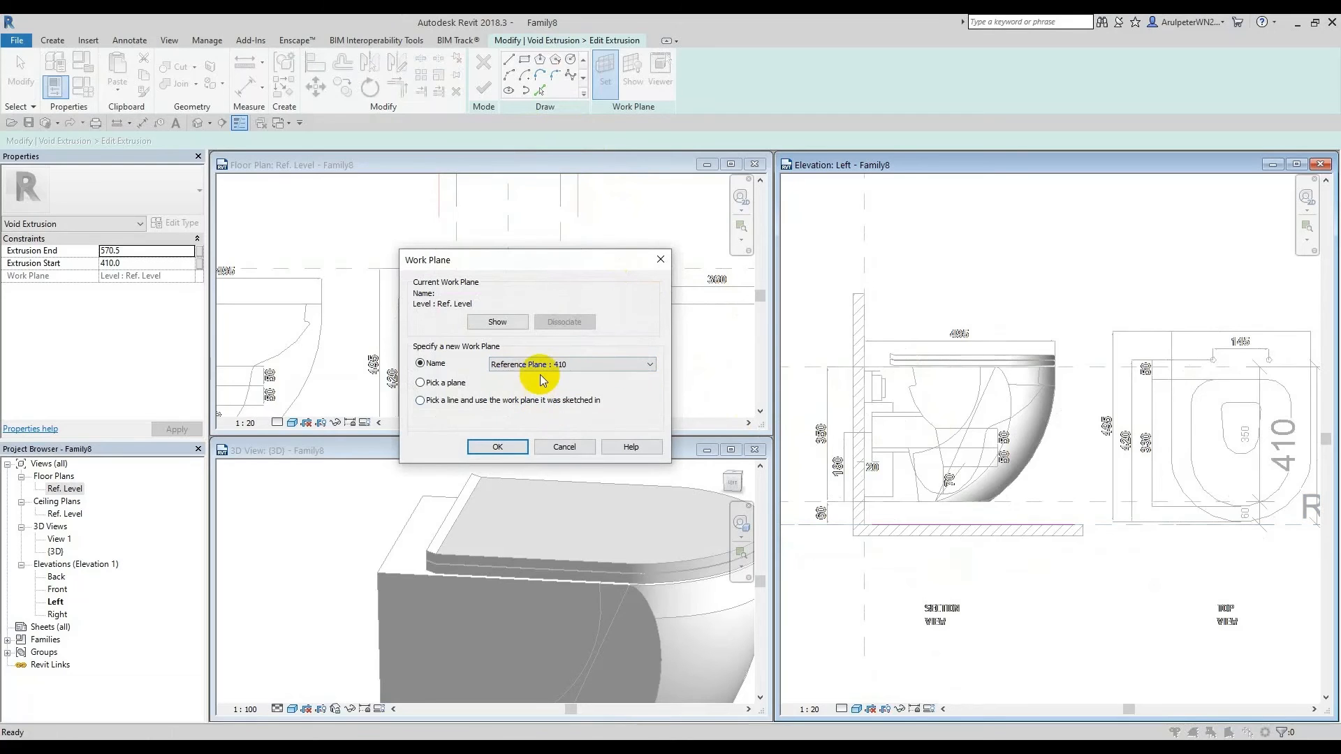
{"action": "left_click", "coordinate": [524, 446]}
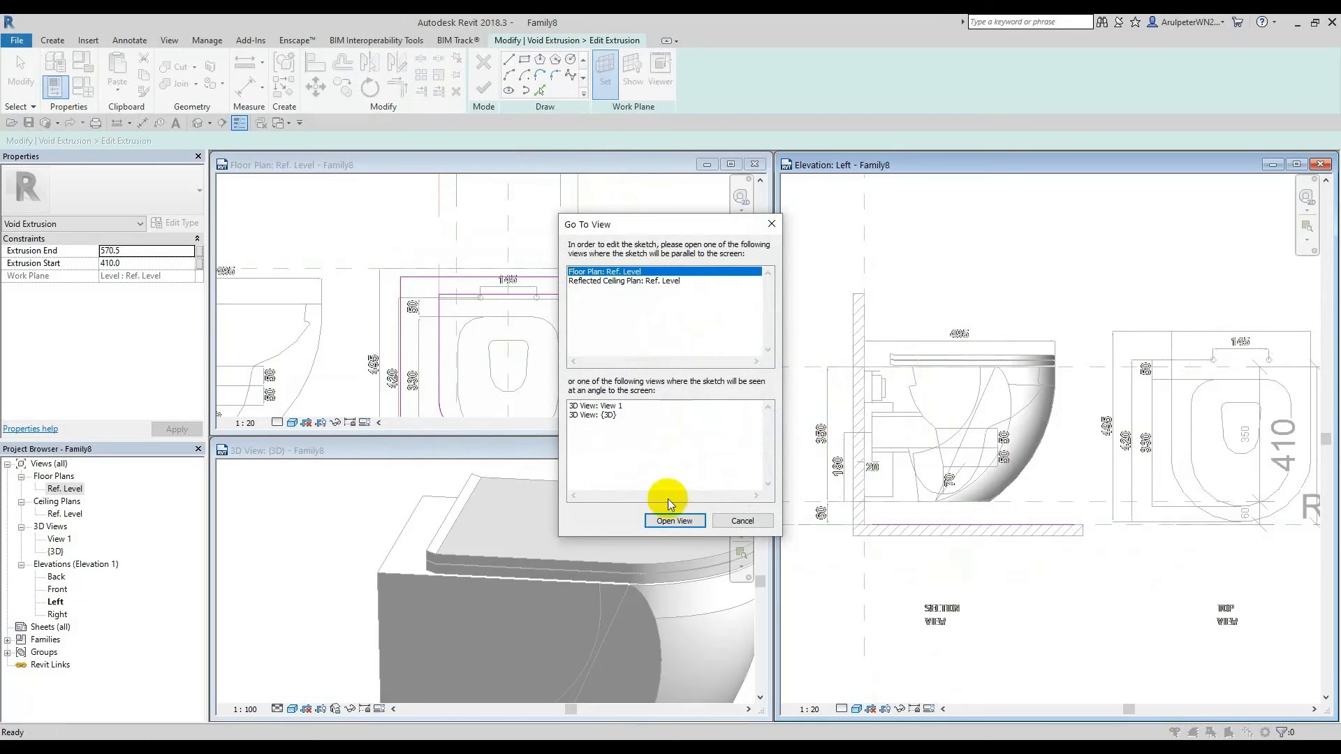
{"action": "left_click", "coordinate": [675, 521]}
{"action": "left_click", "coordinate": [483, 88]}
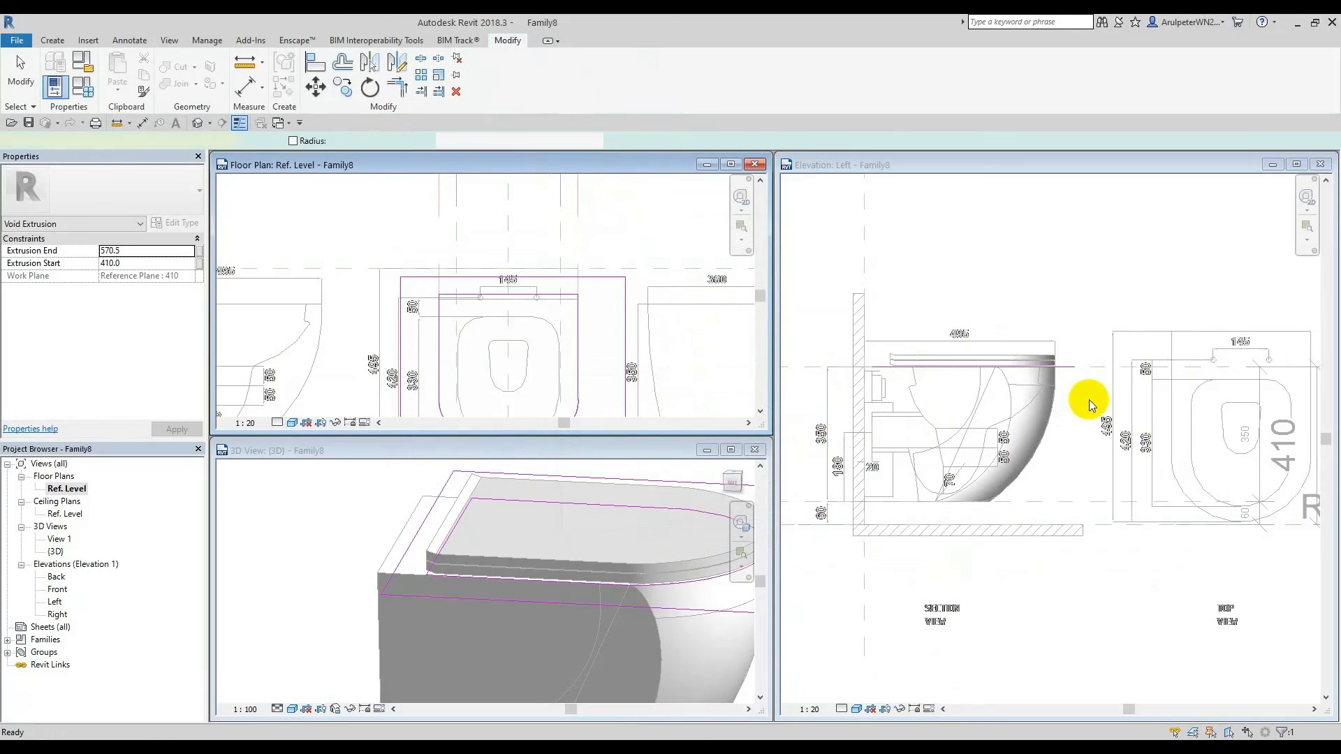
Step: In the left elevation, stretch the void's lower face down to the 410 reference plane, at extrusion start 0.0
{"action": "scroll", "coordinate": [985, 322], "scroll_direction": "down", "scroll_amount": 2}
{"action": "left_click", "coordinate": [1008, 292]}
{"action": "key", "text": "Escape"}
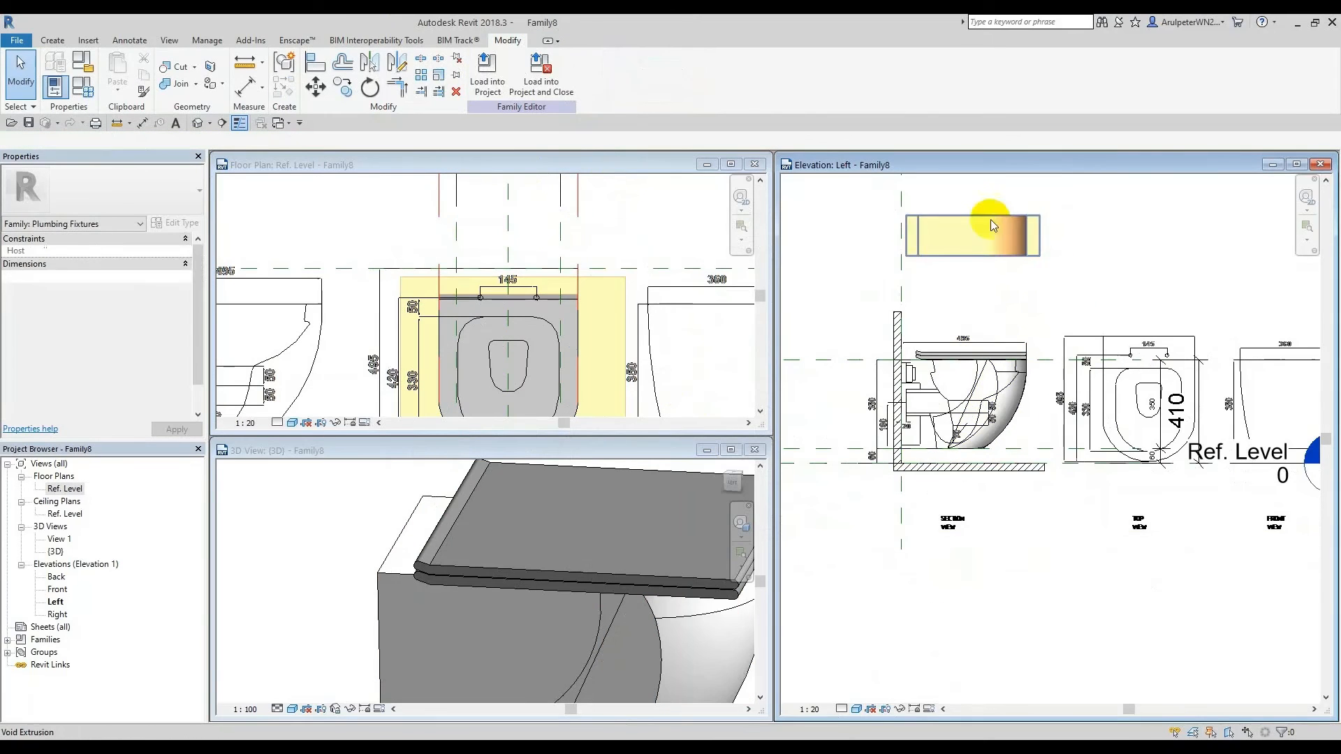
{"action": "scroll", "coordinate": [957, 225], "scroll_direction": "up", "scroll_amount": 2}
{"action": "left_click", "coordinate": [957, 225]}
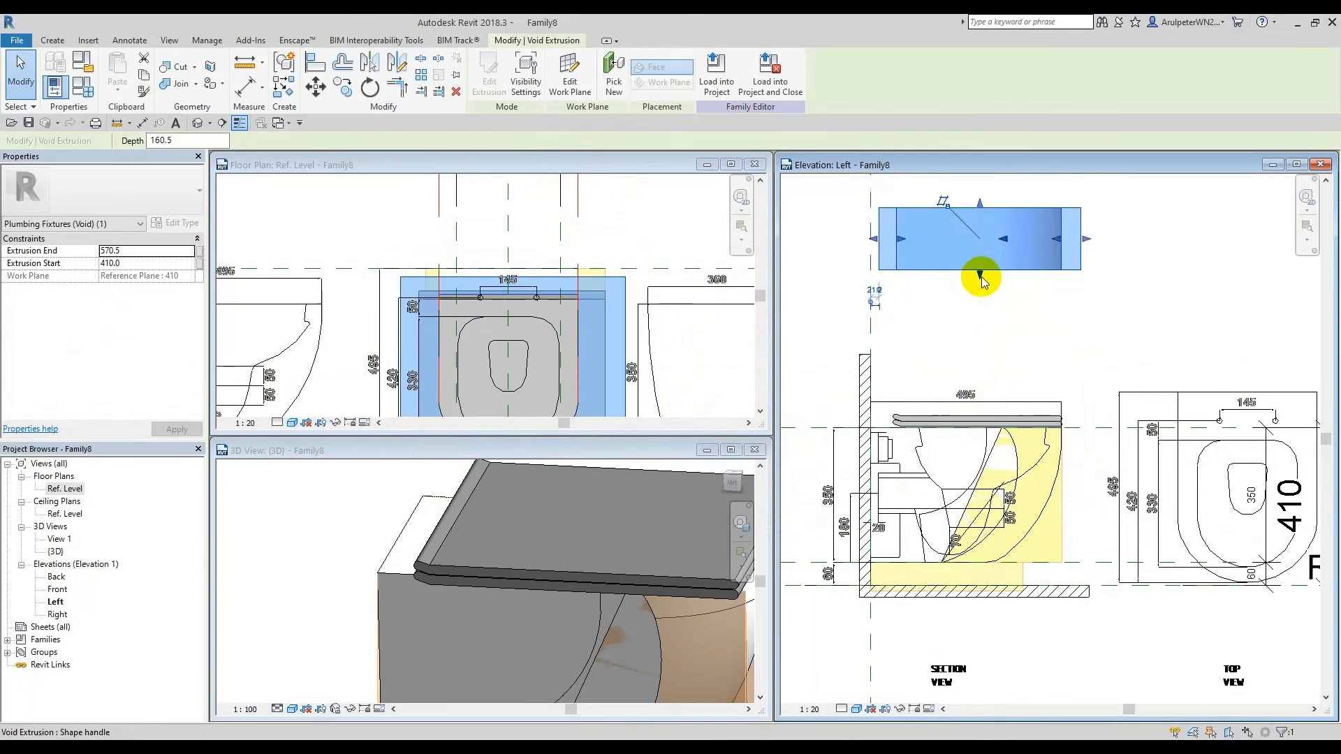
{"action": "left_click_drag", "start_coordinate": [978, 273], "coordinate": [963, 427]}
{"action": "scroll", "coordinate": [963, 427], "scroll_direction": "up", "scroll_amount": 4}
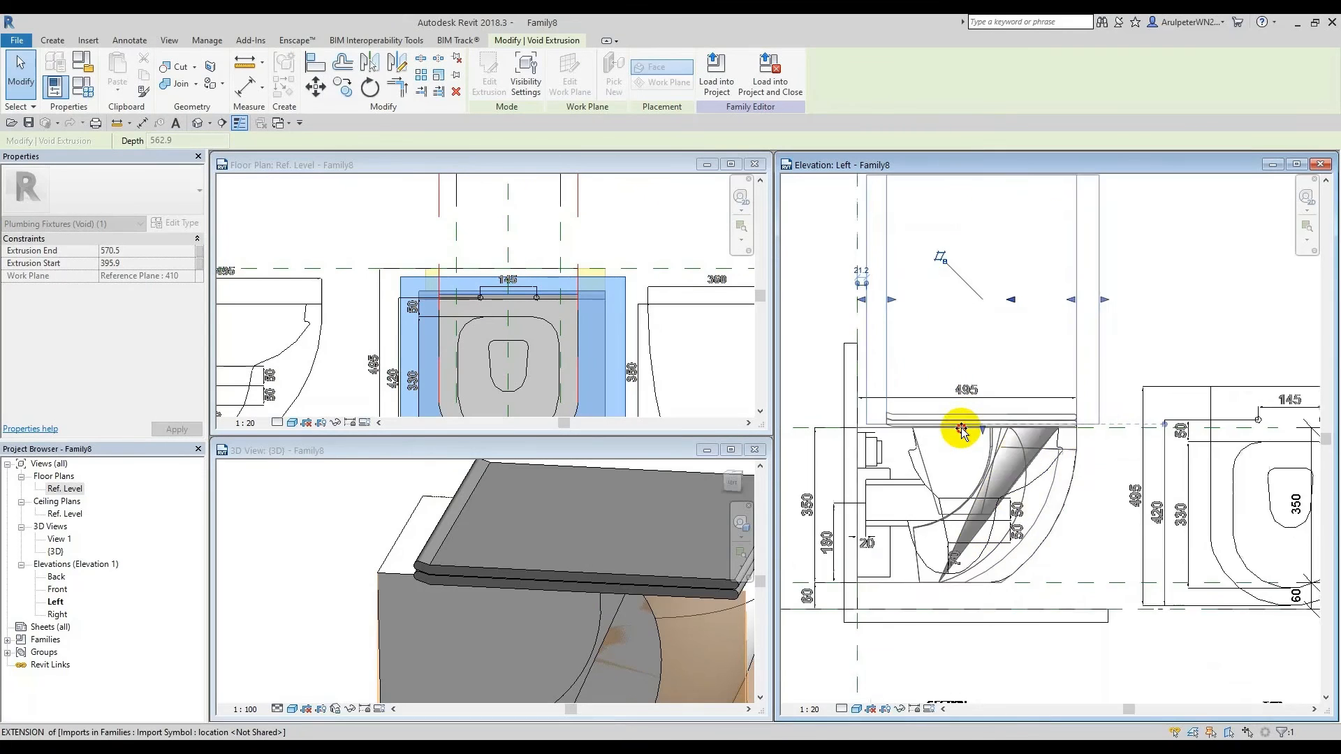
{"action": "scroll", "coordinate": [962, 428], "scroll_direction": "up", "scroll_amount": 1}
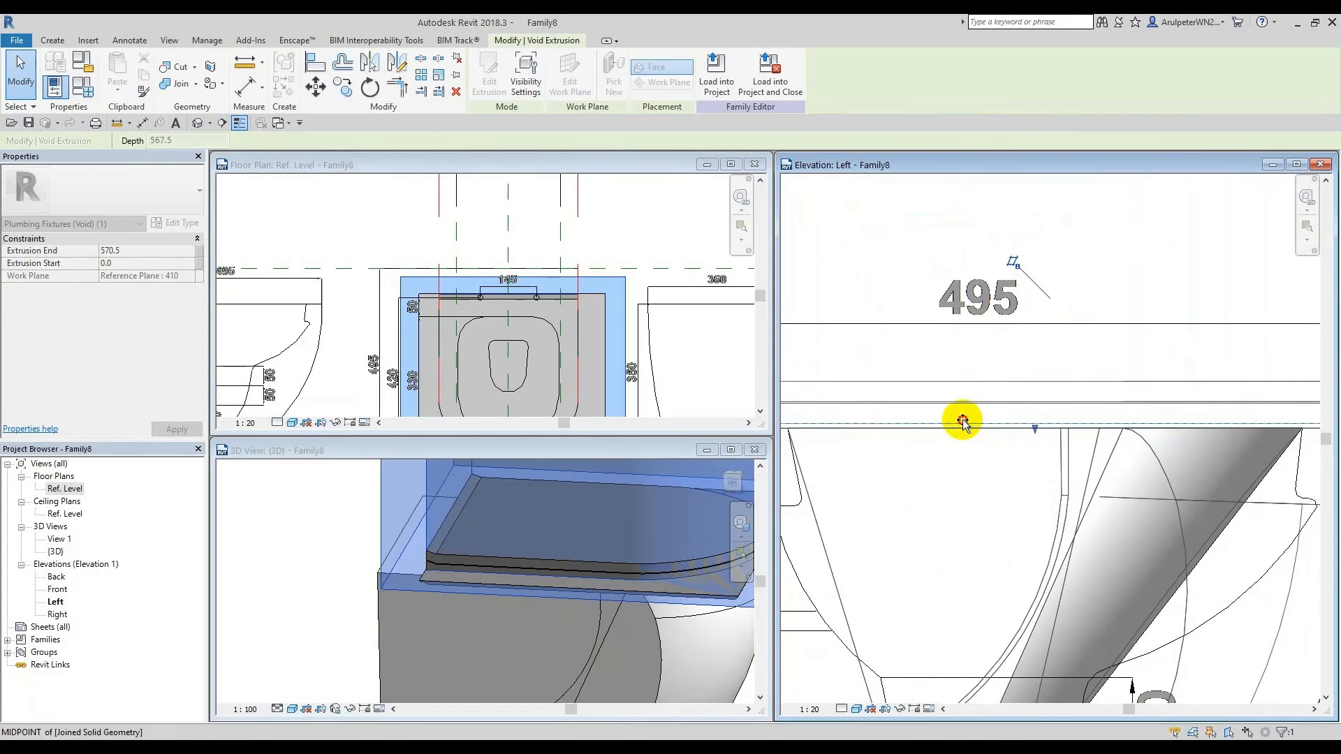
{"action": "scroll", "coordinate": [963, 421], "scroll_direction": "down", "scroll_amount": 2}
{"action": "scroll", "coordinate": [1054, 427], "scroll_direction": "up", "scroll_amount": 2}
{"action": "scroll", "coordinate": [946, 428], "scroll_direction": "up", "scroll_amount": 1}
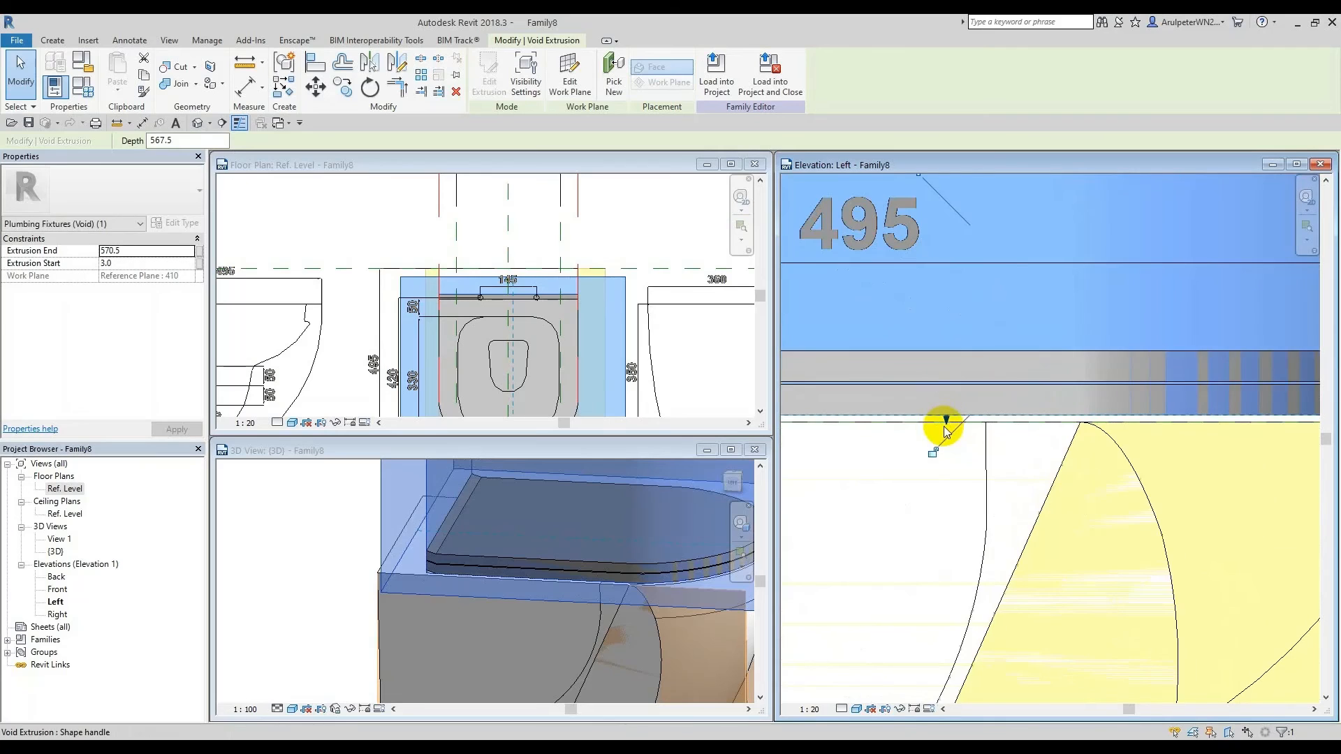
{"action": "left_click_drag", "start_coordinate": [945, 420], "coordinate": [943, 426]}
{"action": "scroll", "coordinate": [996, 428], "scroll_direction": "down", "scroll_amount": 5}
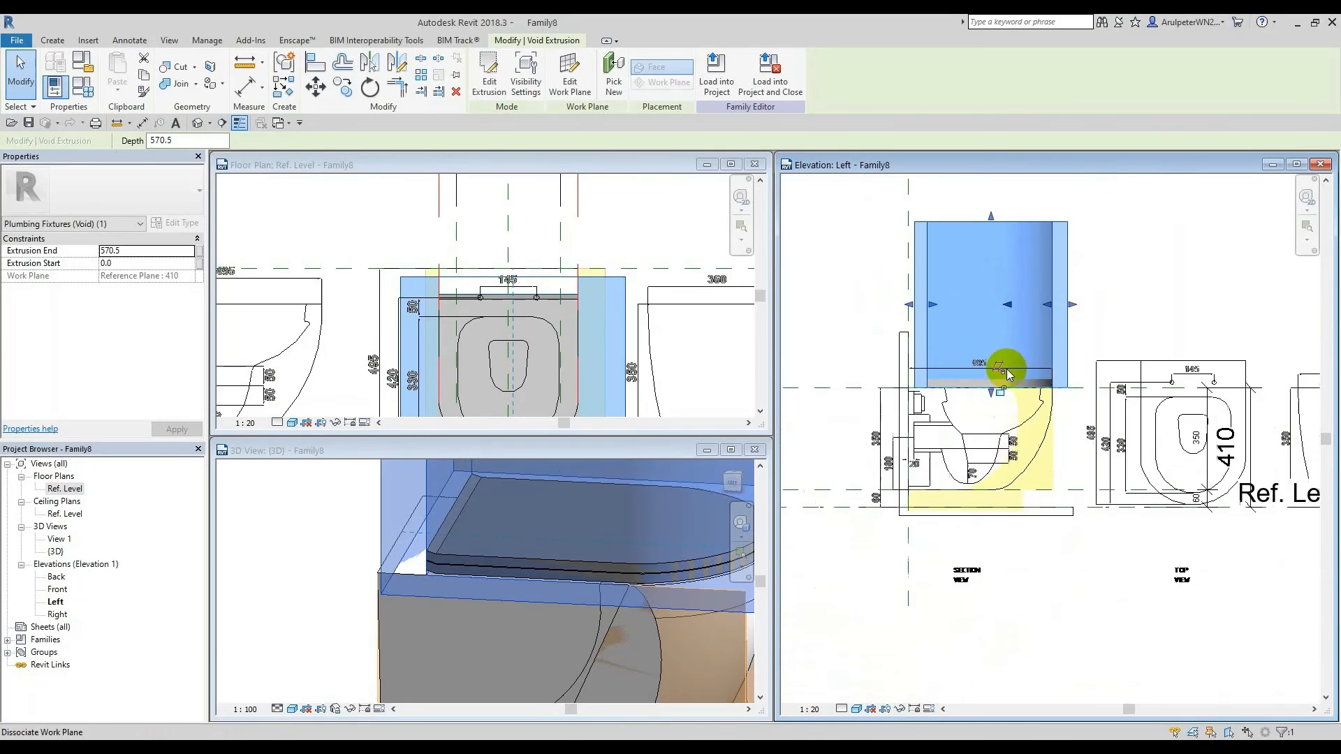
Step: Lower the void's upper face to just above the cover, at extrusion end 92.6 mm
{"action": "left_click_drag", "start_coordinate": [996, 268], "coordinate": [991, 367]}
{"action": "left_click", "coordinate": [1123, 299]}
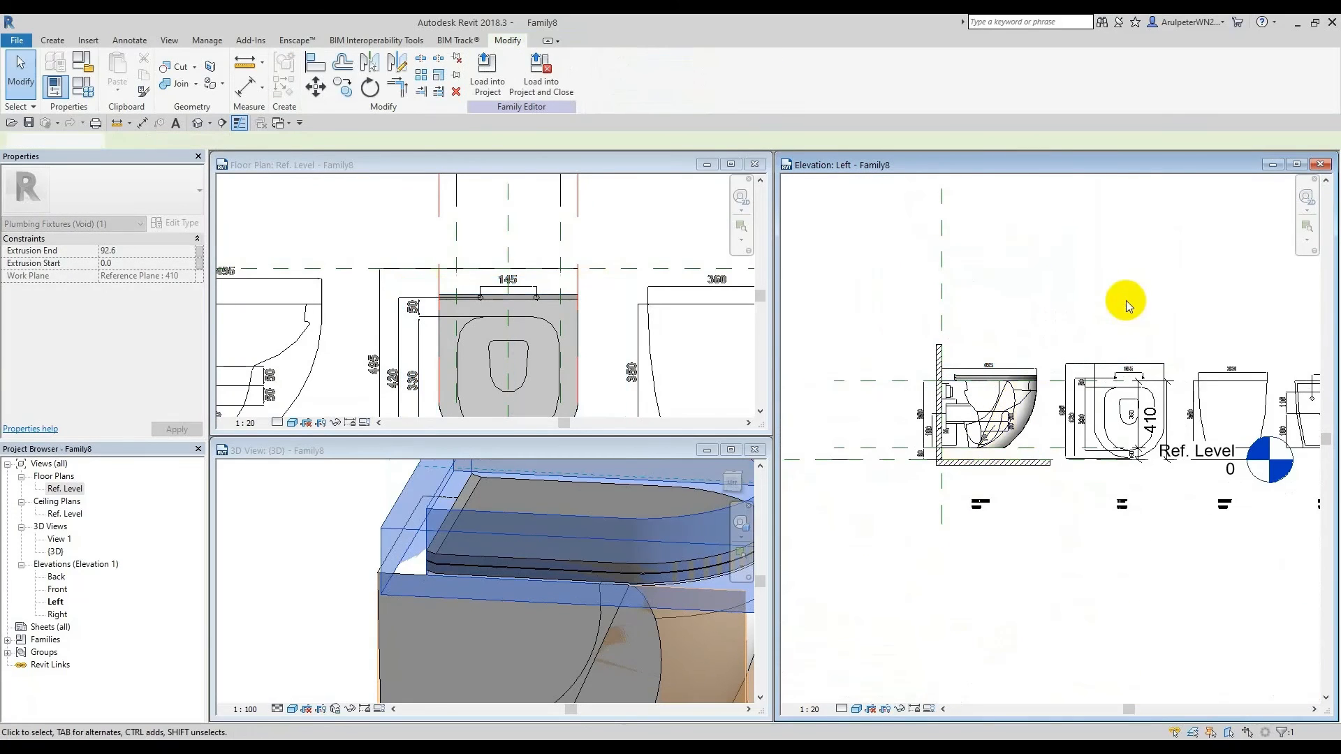
{"action": "scroll", "coordinate": [950, 377], "scroll_direction": "up", "scroll_amount": 6}
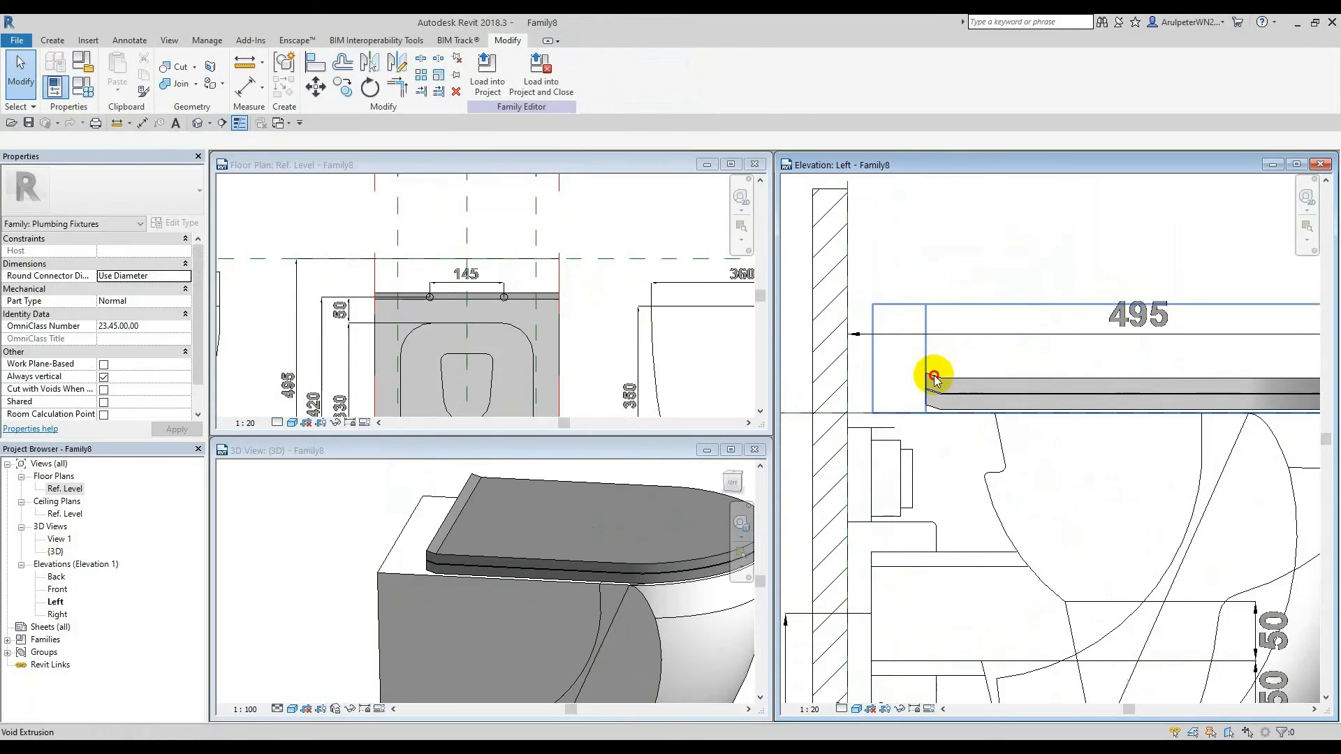
Step: Reopen the void's sketch in the floor plan and compare its inner back line with the seat's hinge end in the left elevation
{"action": "left_click", "coordinate": [934, 376]}
{"action": "left_click", "coordinate": [489, 70]}
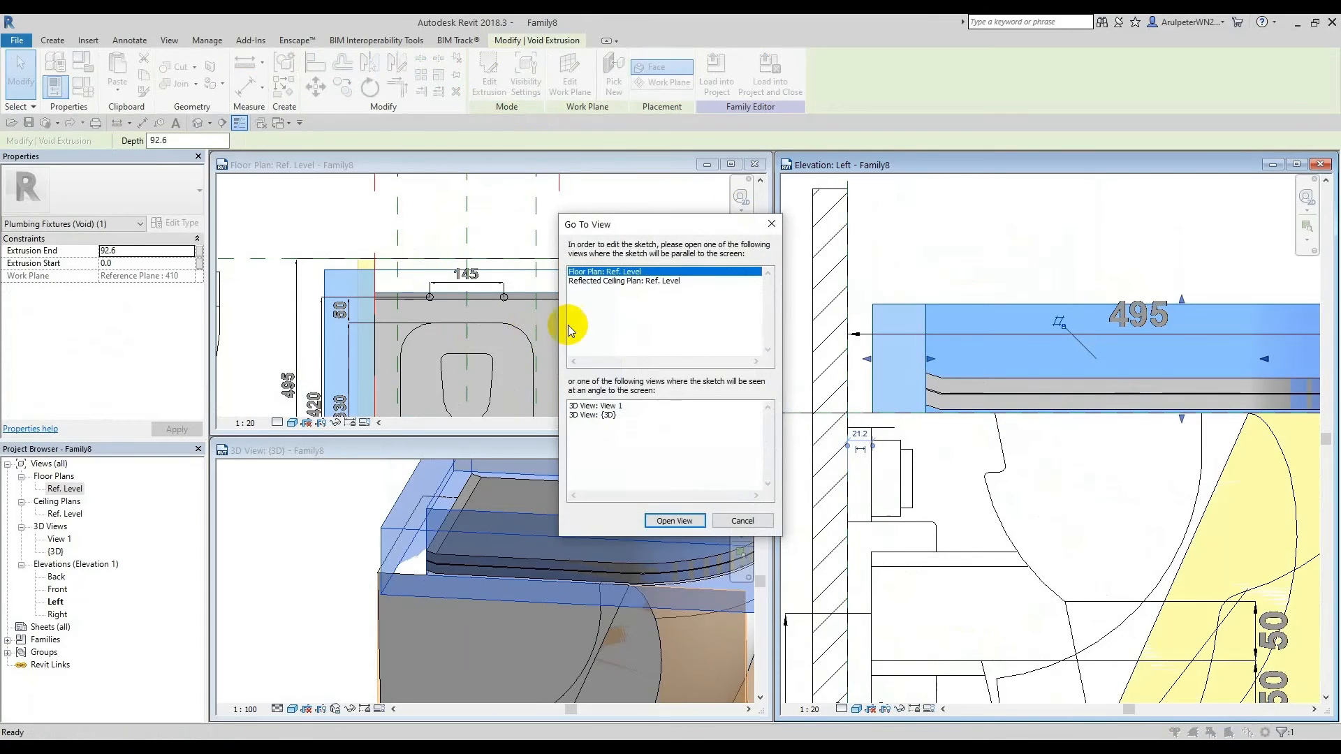
{"action": "left_click", "coordinate": [657, 521]}
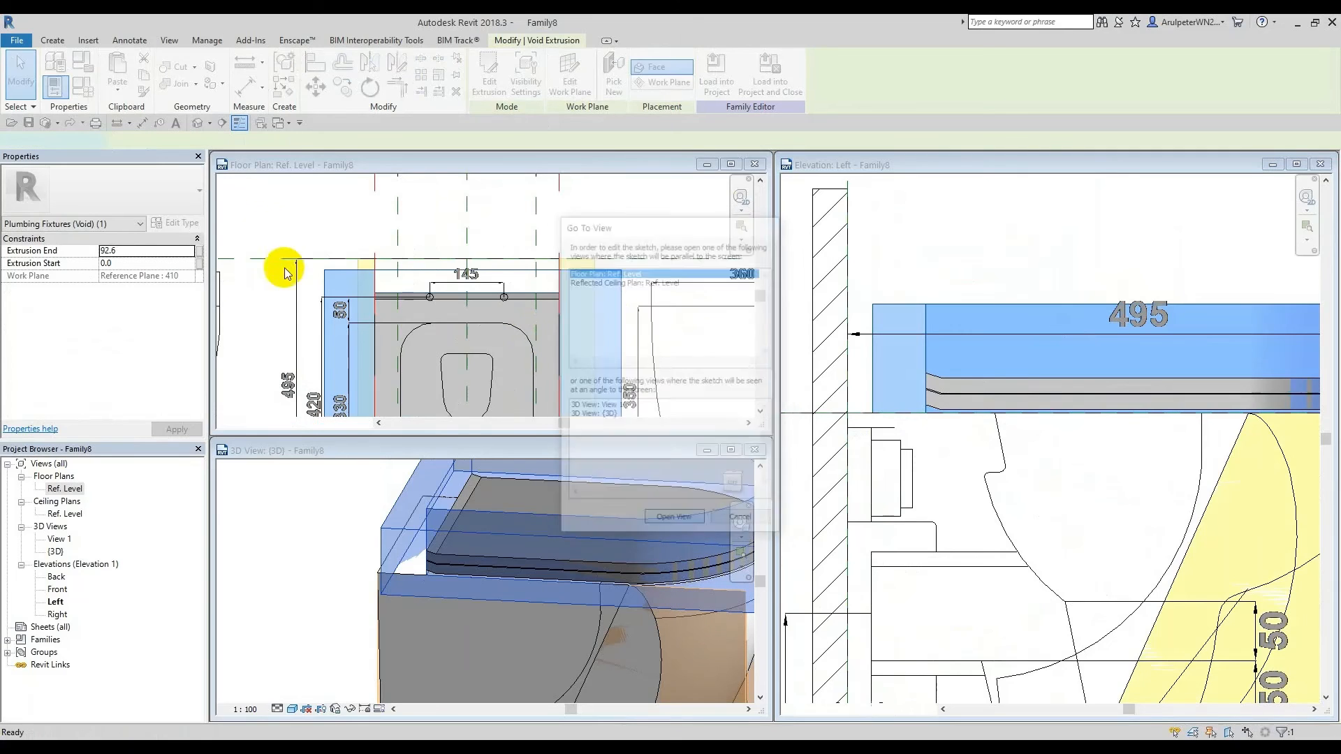
{"action": "left_click", "coordinate": [433, 318]}
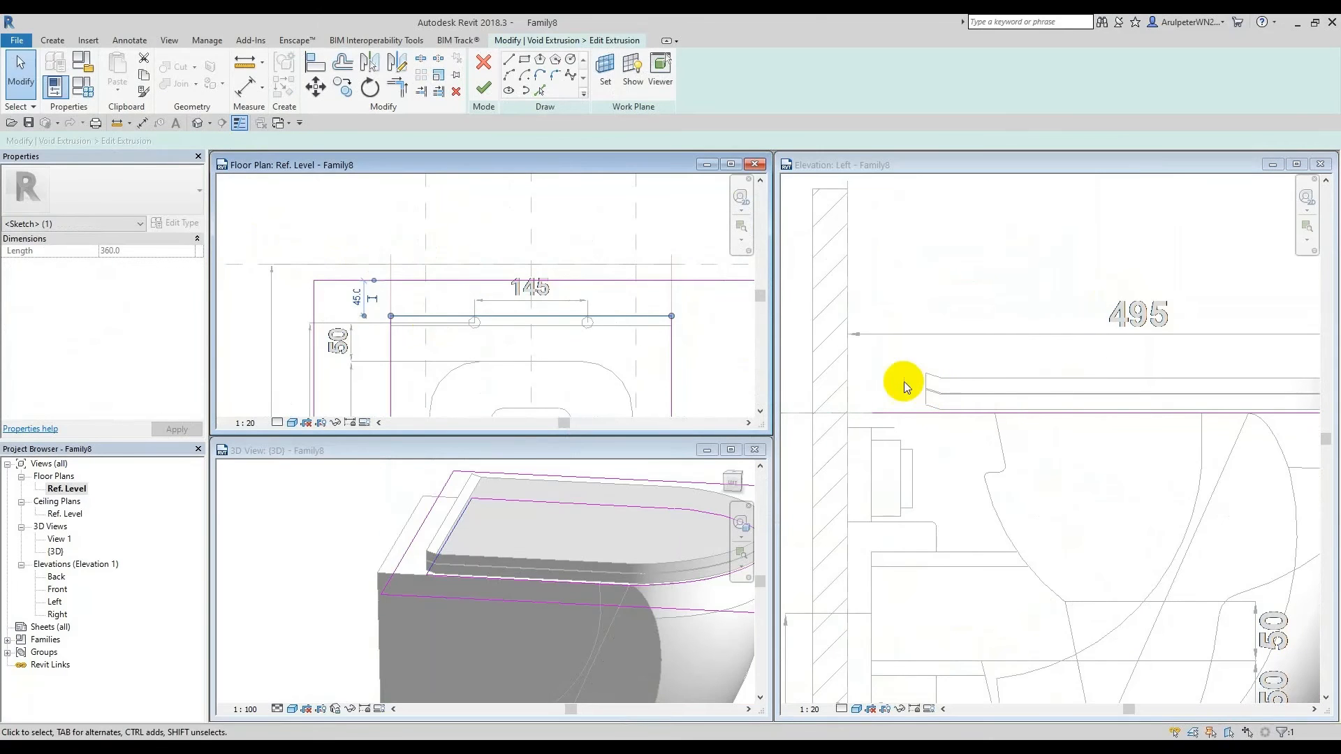
{"action": "scroll", "coordinate": [908, 392], "scroll_direction": "up", "scroll_amount": 5}
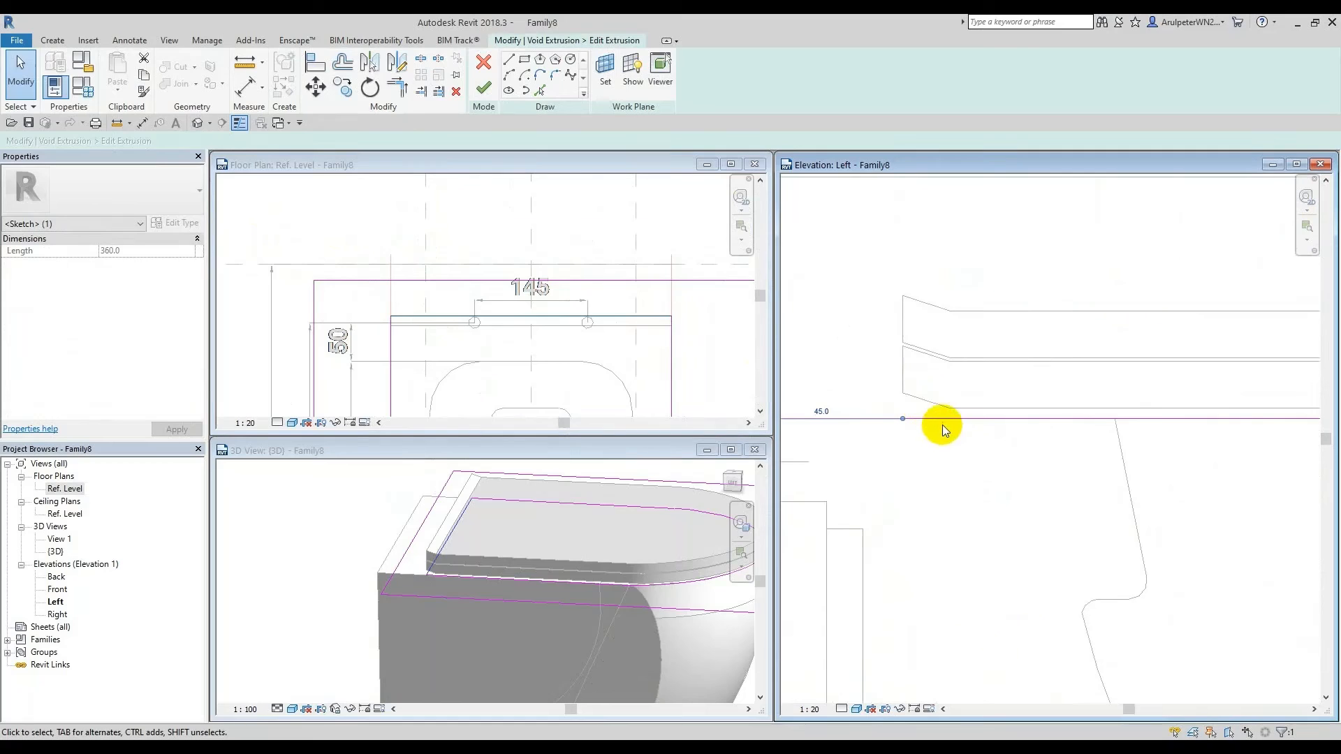
{"action": "key", "text": "Escape"}
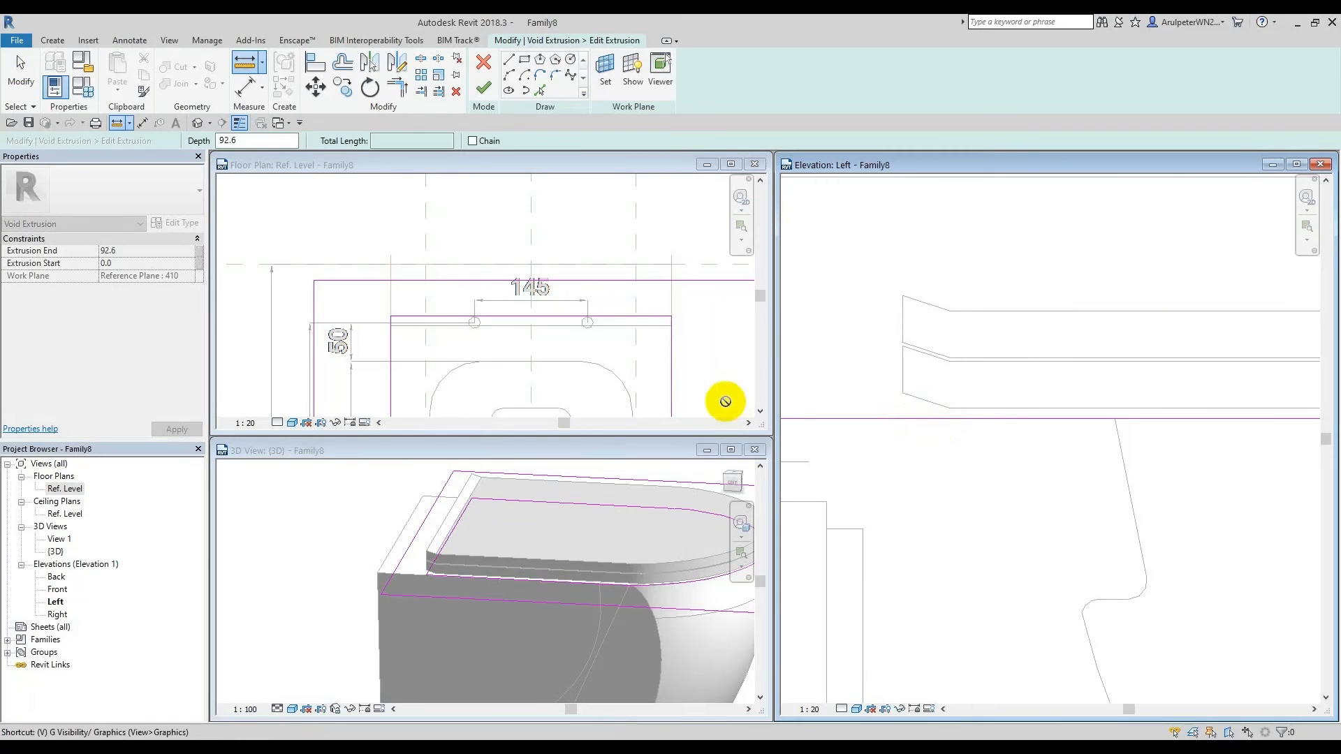
Step: Move the void sketch's inner back line 10 mm toward the wall and finish the sketch
{"action": "left_click", "coordinate": [466, 303]}
{"action": "left_click", "coordinate": [442, 314]}
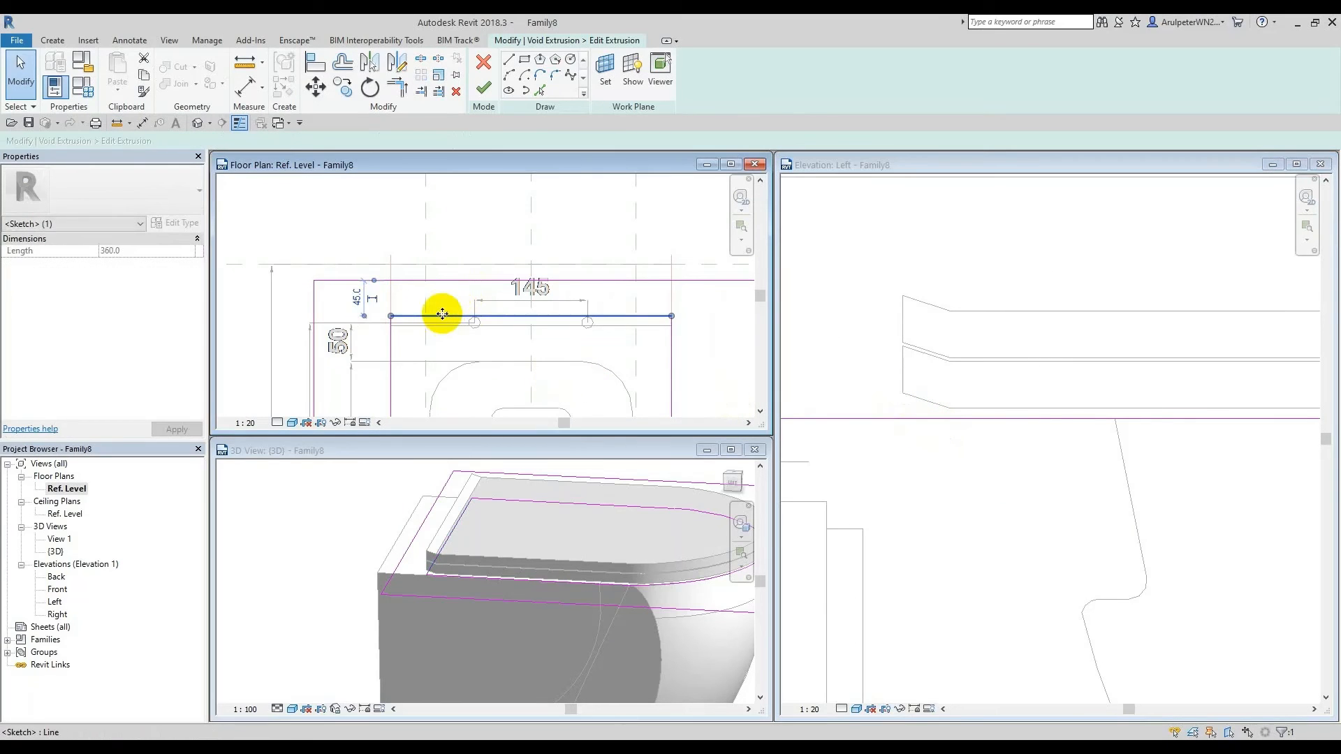
{"action": "key", "text": "m"}
{"action": "key", "text": "v"}
{"action": "left_click", "coordinate": [440, 316]}
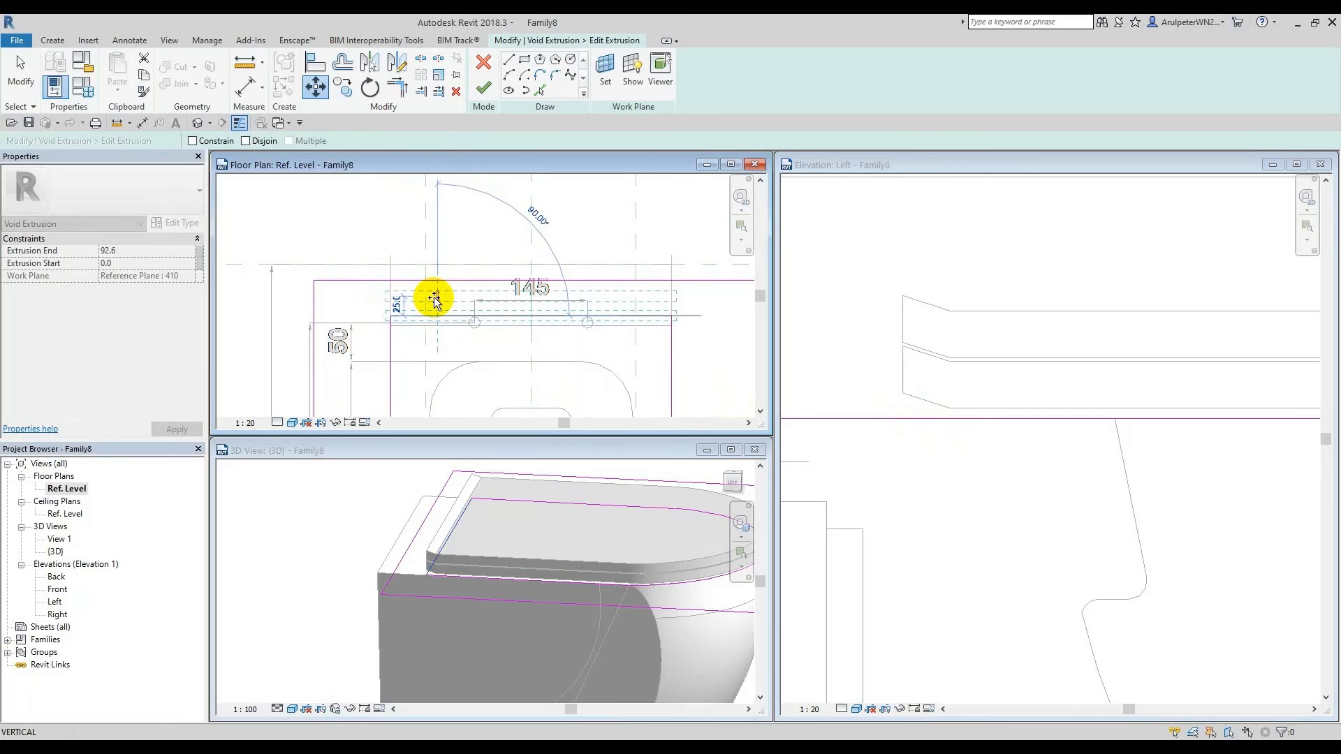
{"action": "key", "text": "Return"}
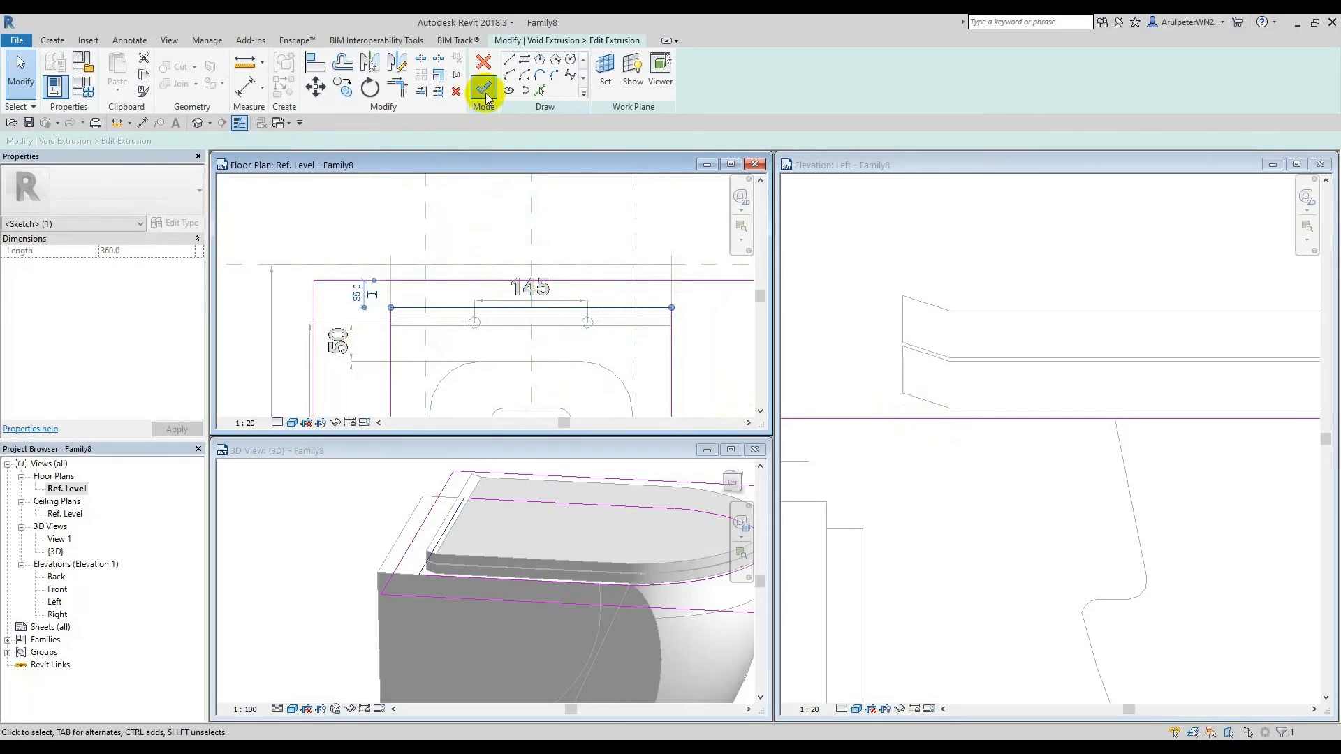
{"action": "left_click", "coordinate": [484, 88]}
{"action": "scroll", "coordinate": [844, 384], "scroll_direction": "down", "scroll_amount": 5}
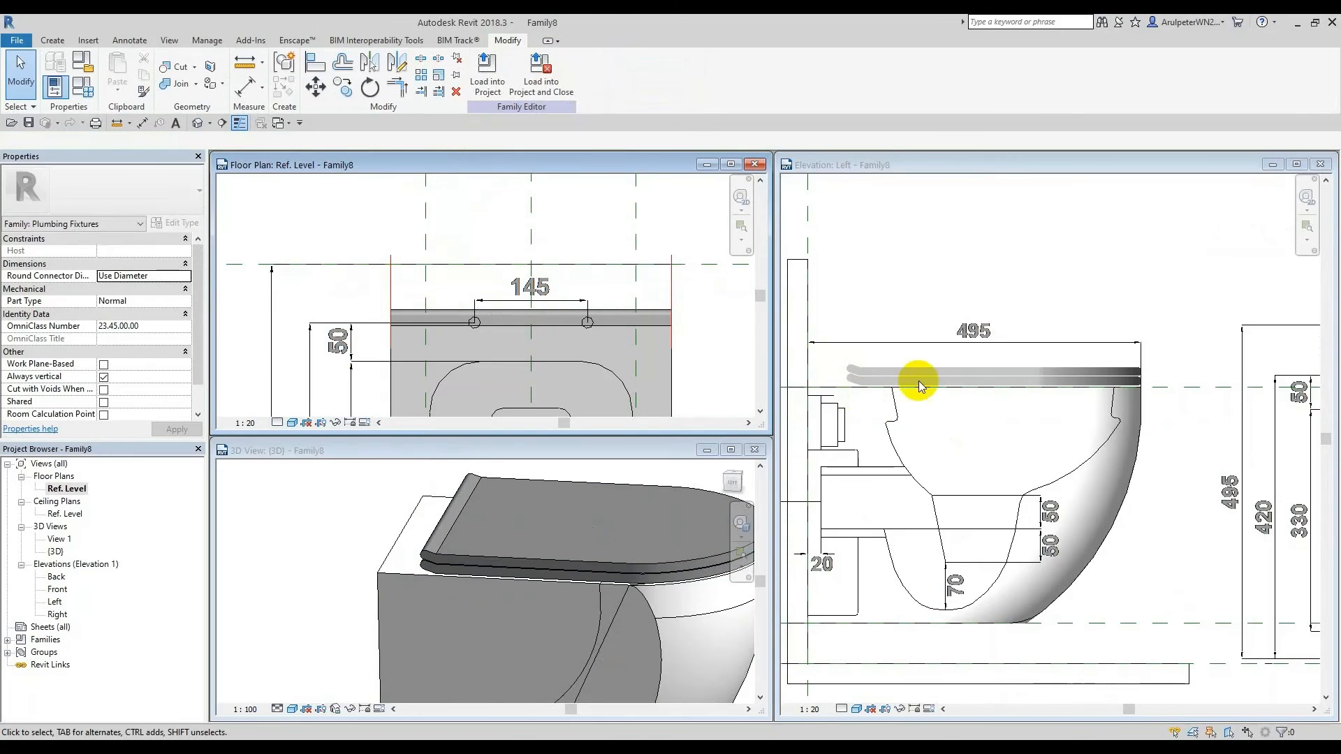
{"action": "left_click", "coordinate": [979, 261]}
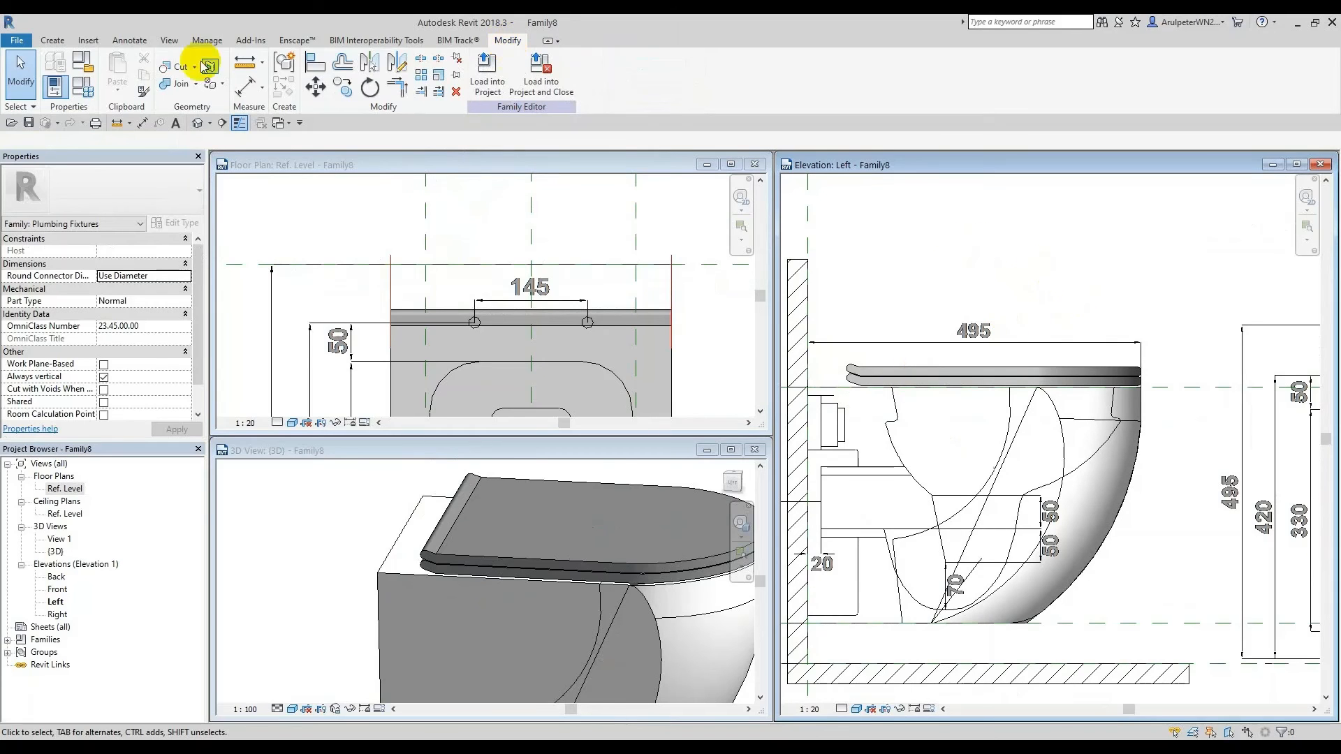
Step: In the 3D view, associate the seat cover extrusion's material with a new family type parameter named Seat Cover Material
{"action": "left_click", "coordinate": [198, 123]}
{"action": "scroll", "coordinate": [552, 418], "scroll_direction": "down", "scroll_amount": 1}
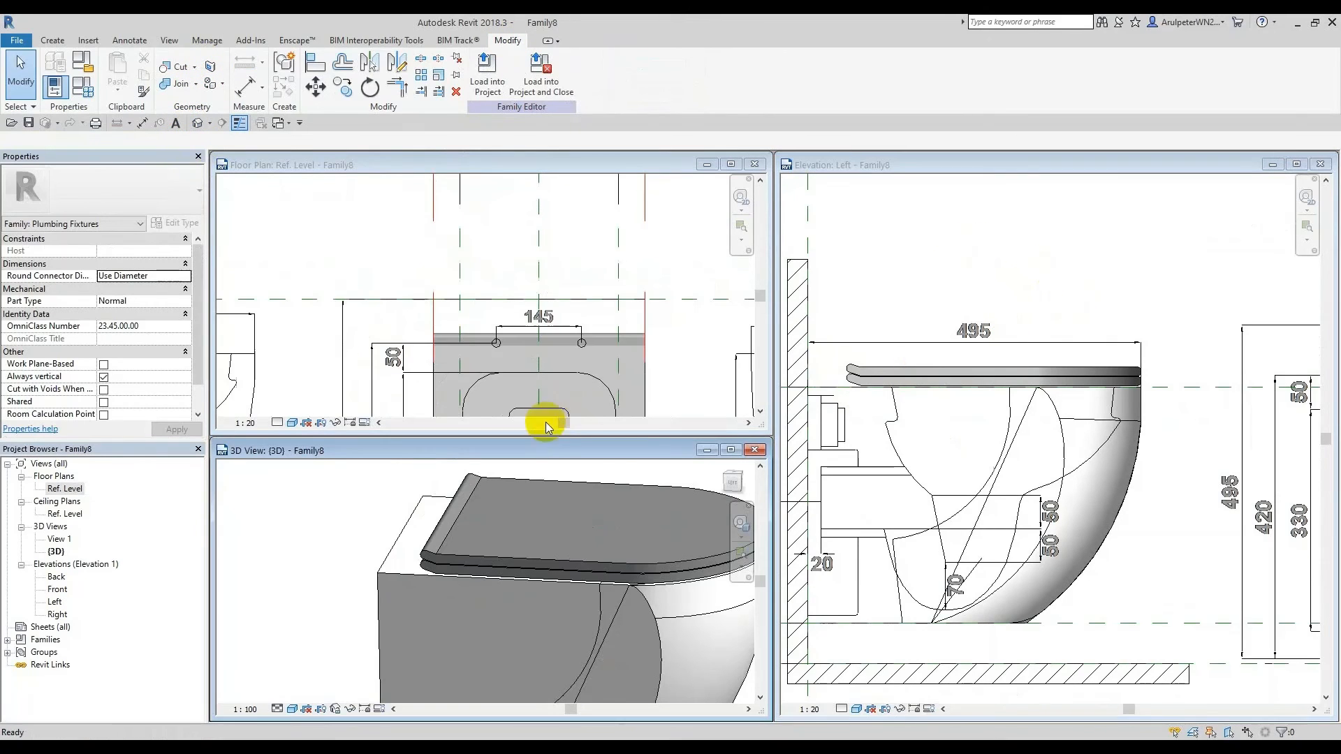
{"action": "left_click", "coordinate": [730, 449]}
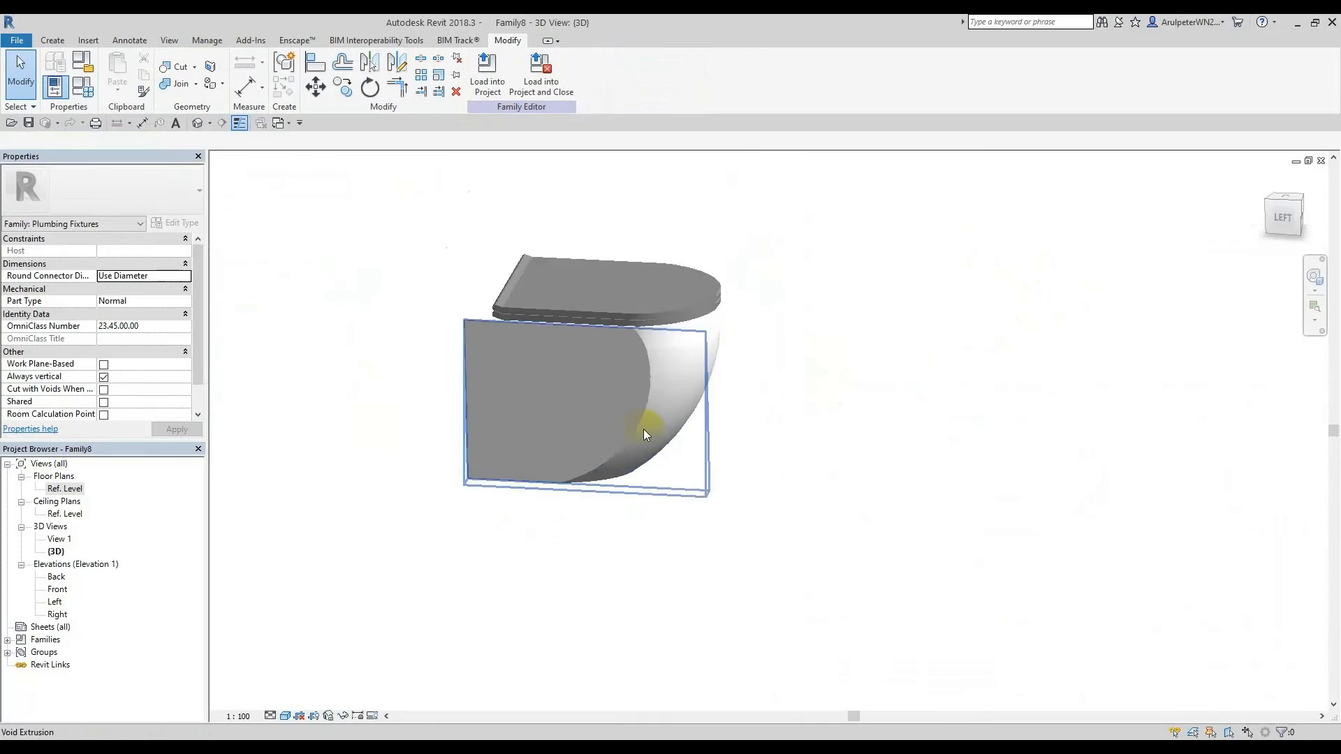
{"action": "mouse_move", "coordinate": [643, 429]}
{"action": "middle_mouse_down", "text": "shift"}
{"action": "mouse_move", "coordinate": [725, 437]}
{"action": "mouse_move", "coordinate": [693, 482]}
{"action": "mouse_move", "coordinate": [533, 364]}
{"action": "mouse_move", "coordinate": [533, 179]}
{"action": "middle_mouse_up", "text": "shift"}
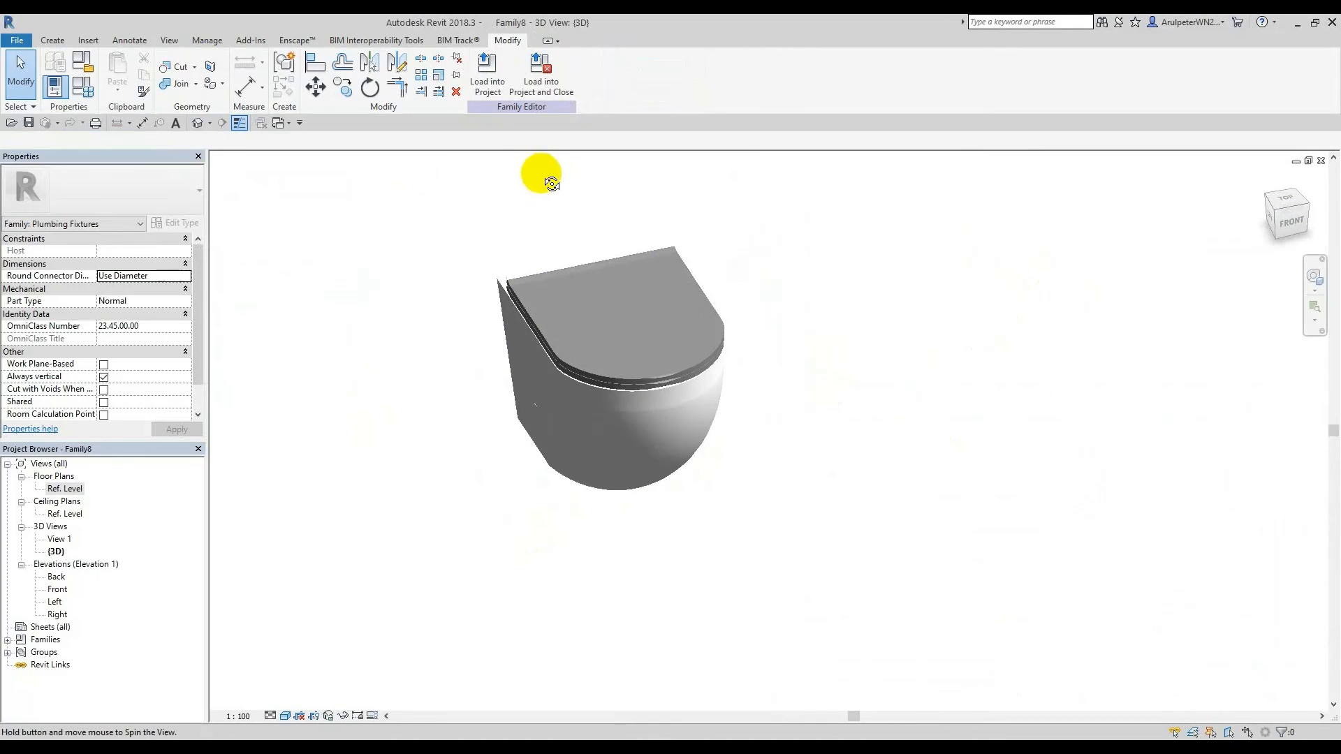
{"action": "left_click", "coordinate": [586, 310]}
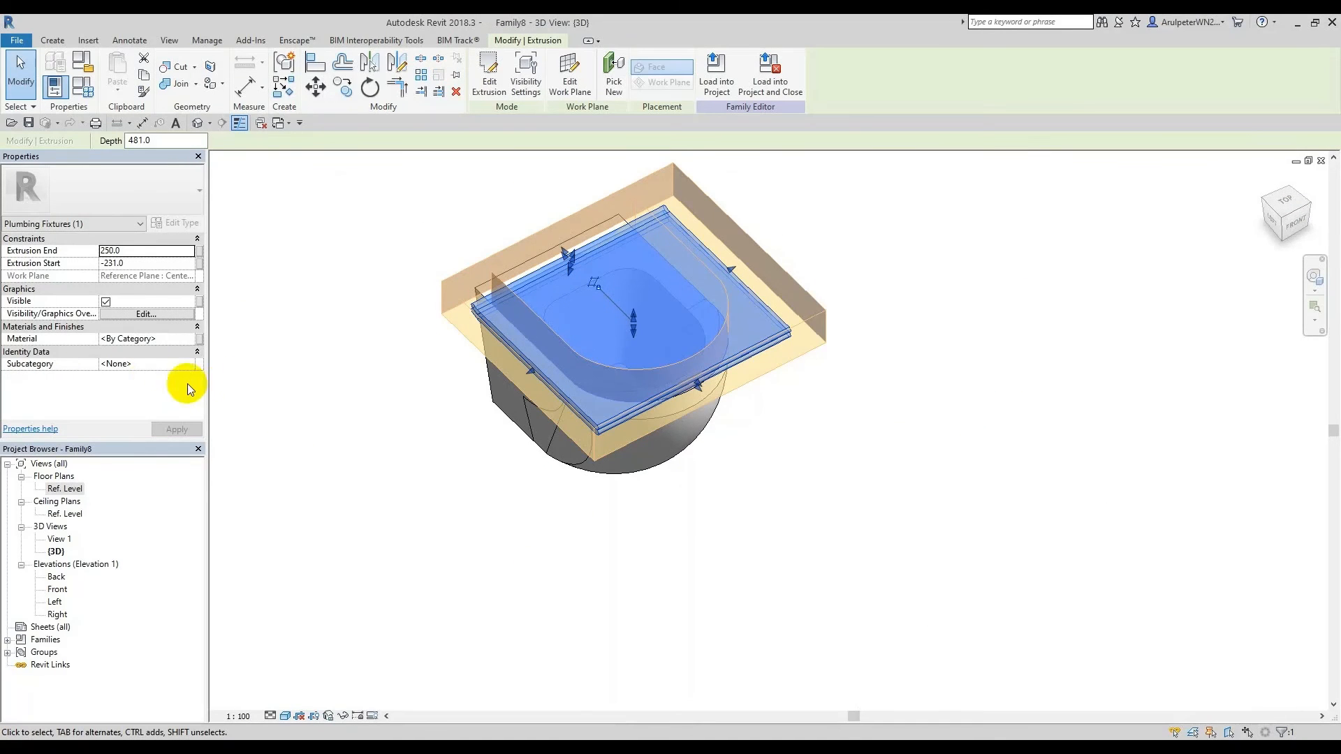
{"action": "left_click", "coordinate": [198, 342]}
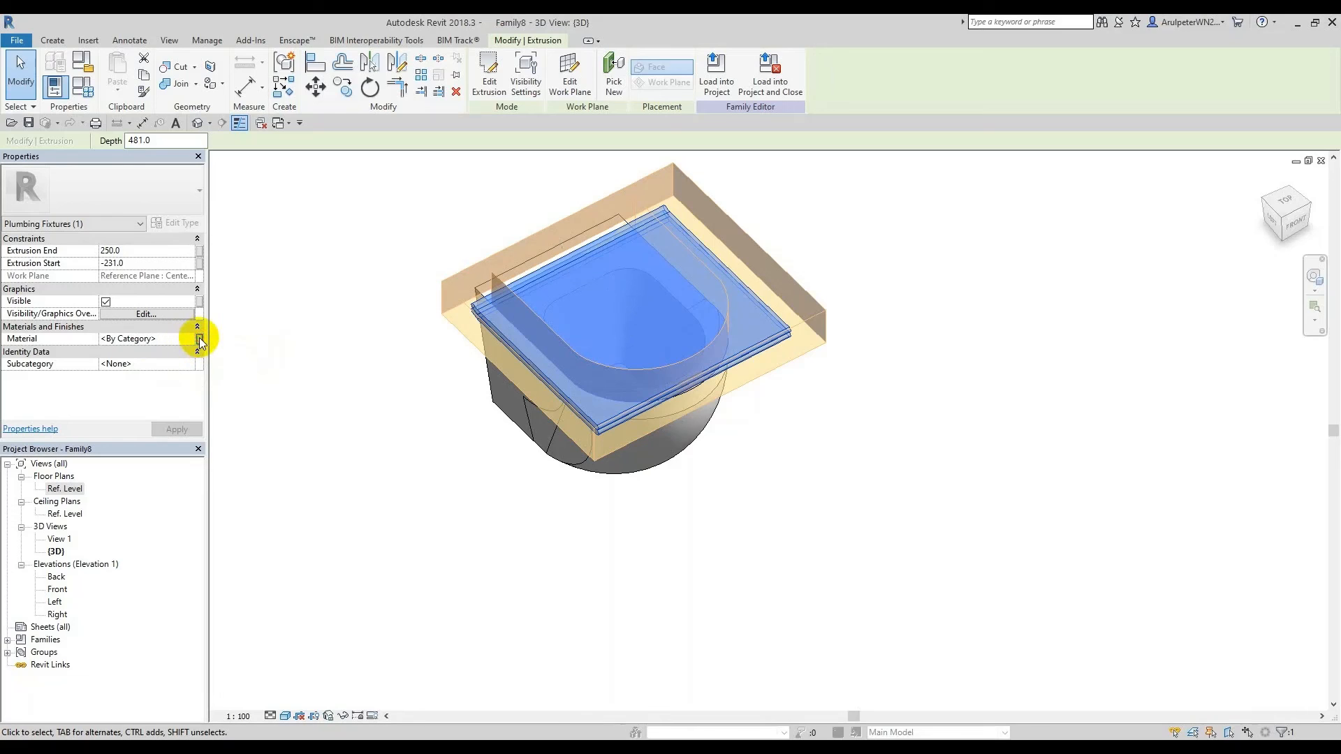
{"action": "left_click", "coordinate": [643, 518]}
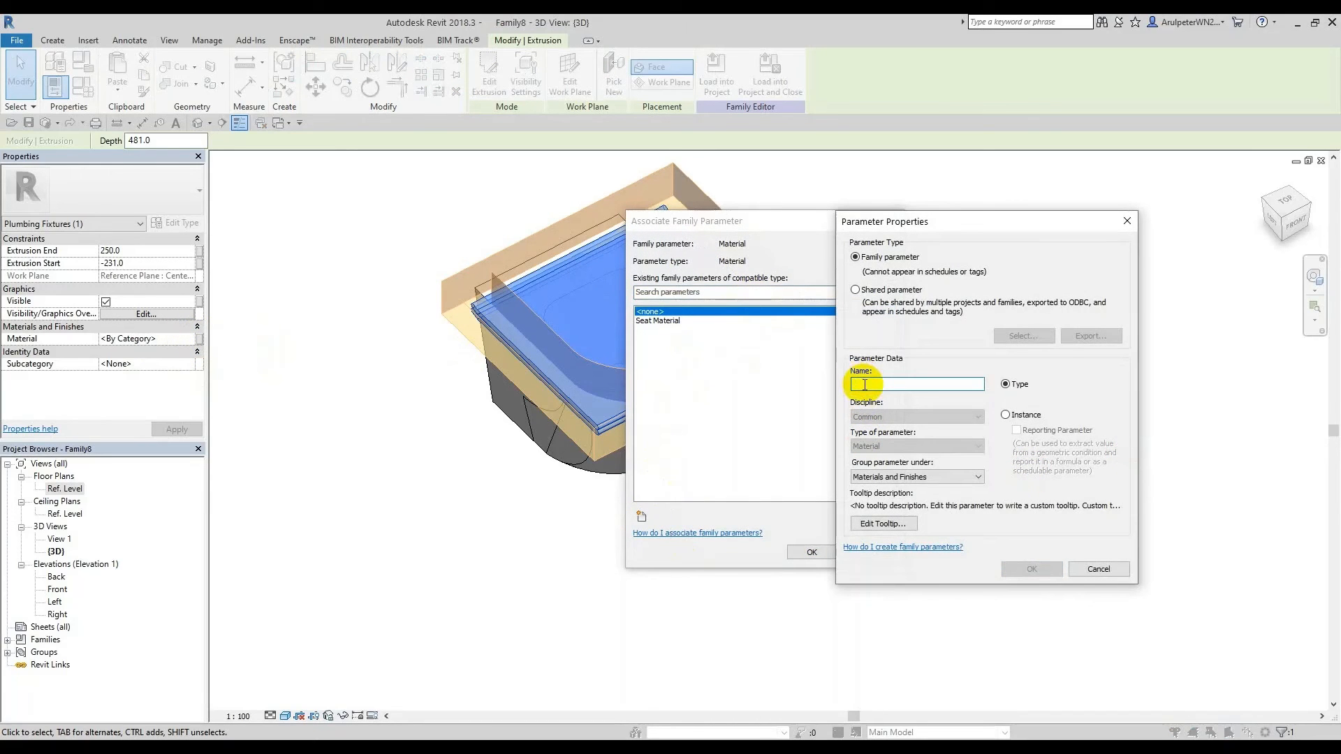
{"action": "type", "text": "Seat C"}
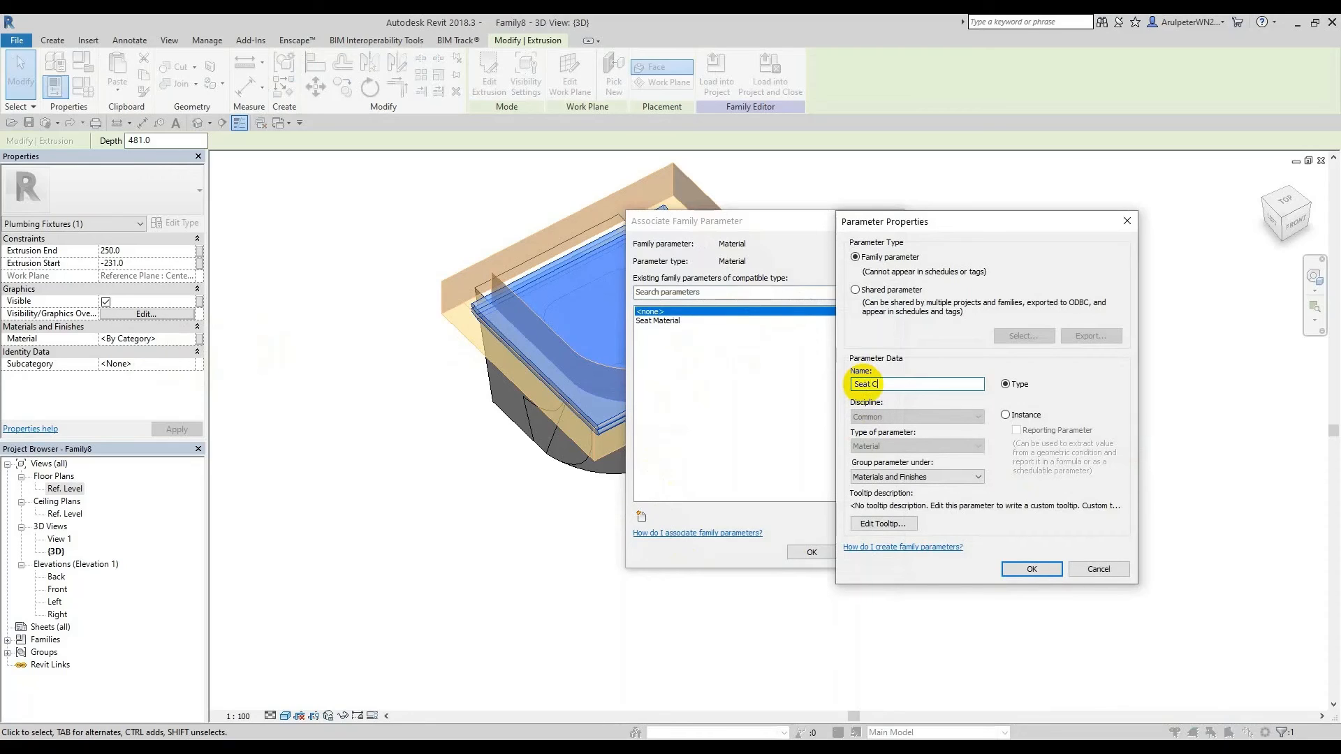
{"action": "type", "text": "over Material"}
{"action": "key", "text": "Return"}
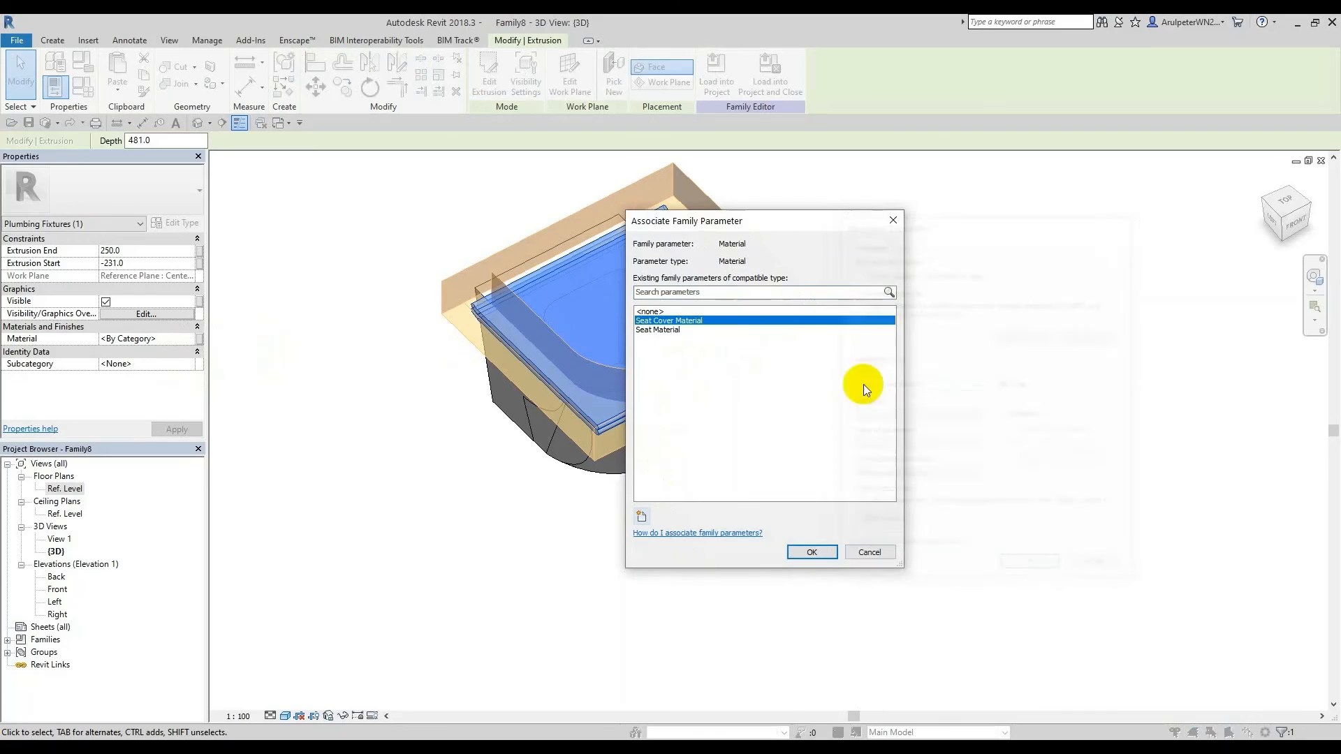
{"action": "left_click", "coordinate": [816, 552]}
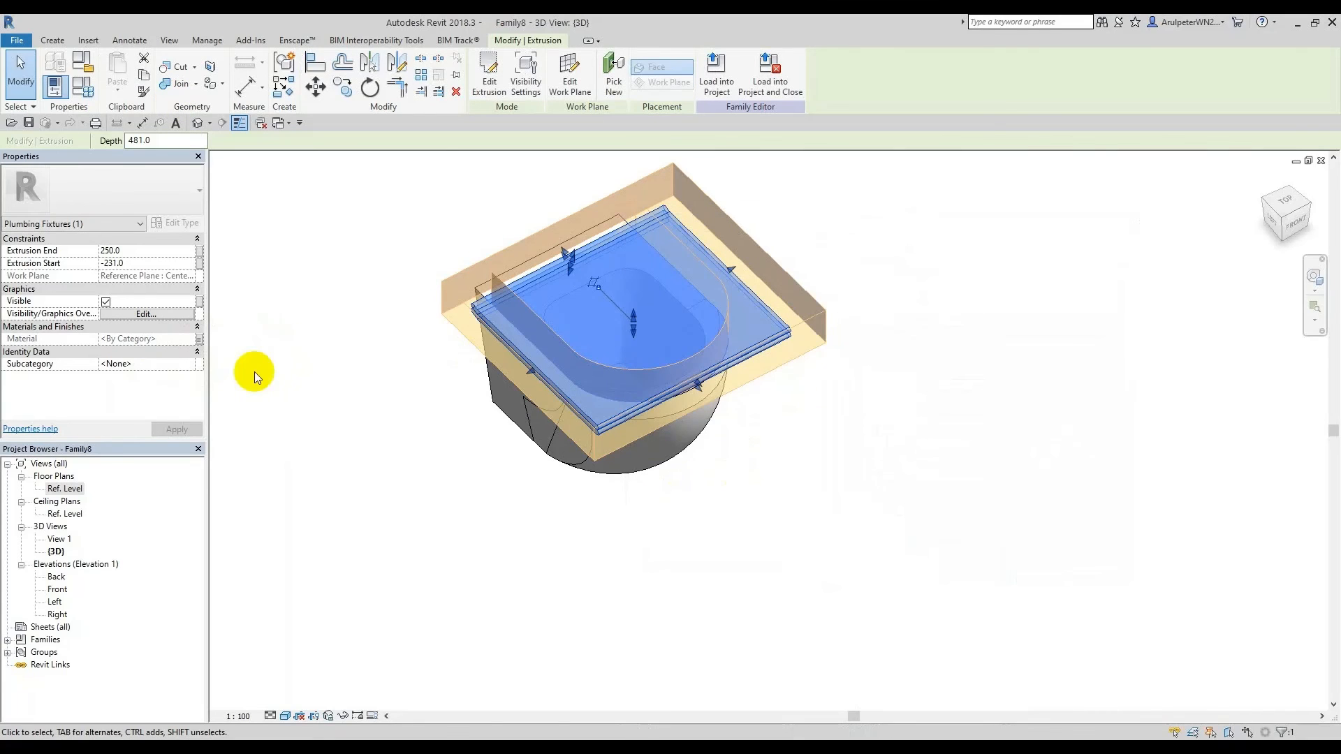
Step: Assign the Pan Finish material to the Seat Cover Material parameter in the family types and inspect the toilet in 3D
{"action": "left_click", "coordinate": [84, 87]}
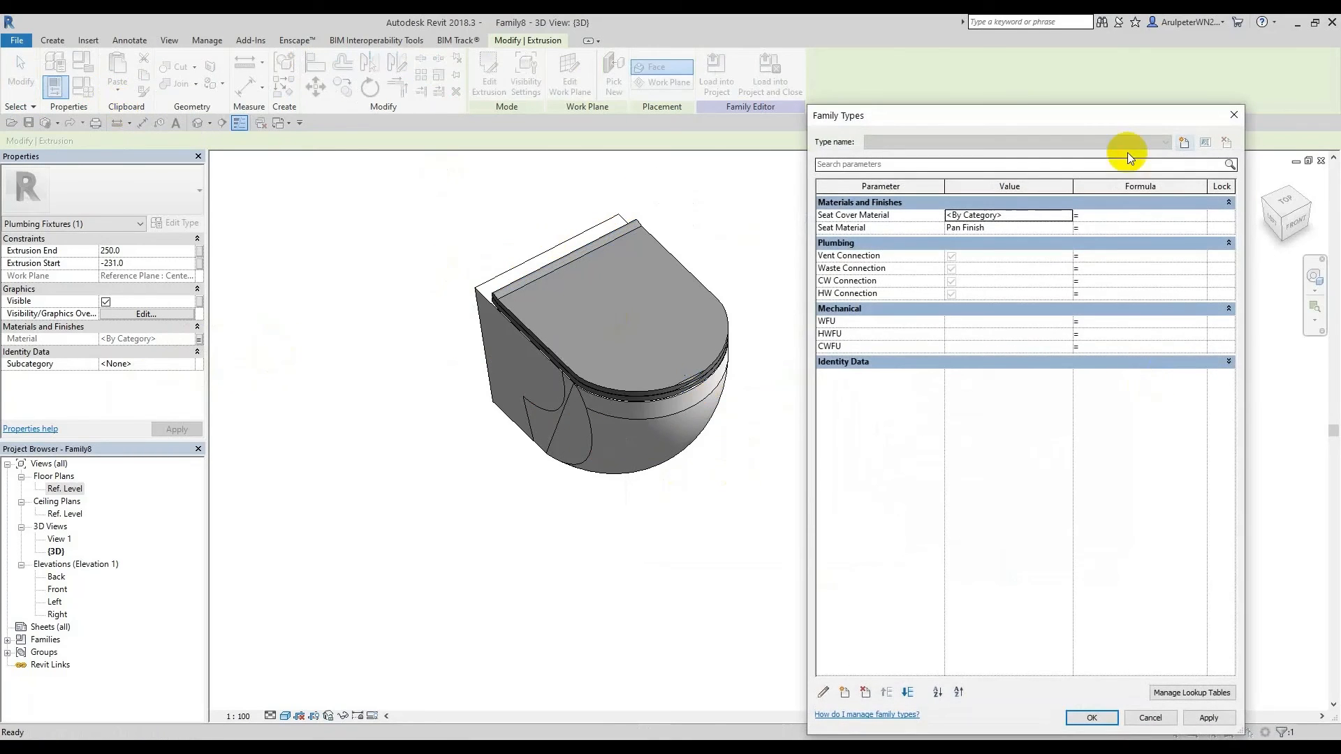
{"action": "left_click", "coordinate": [1069, 215]}
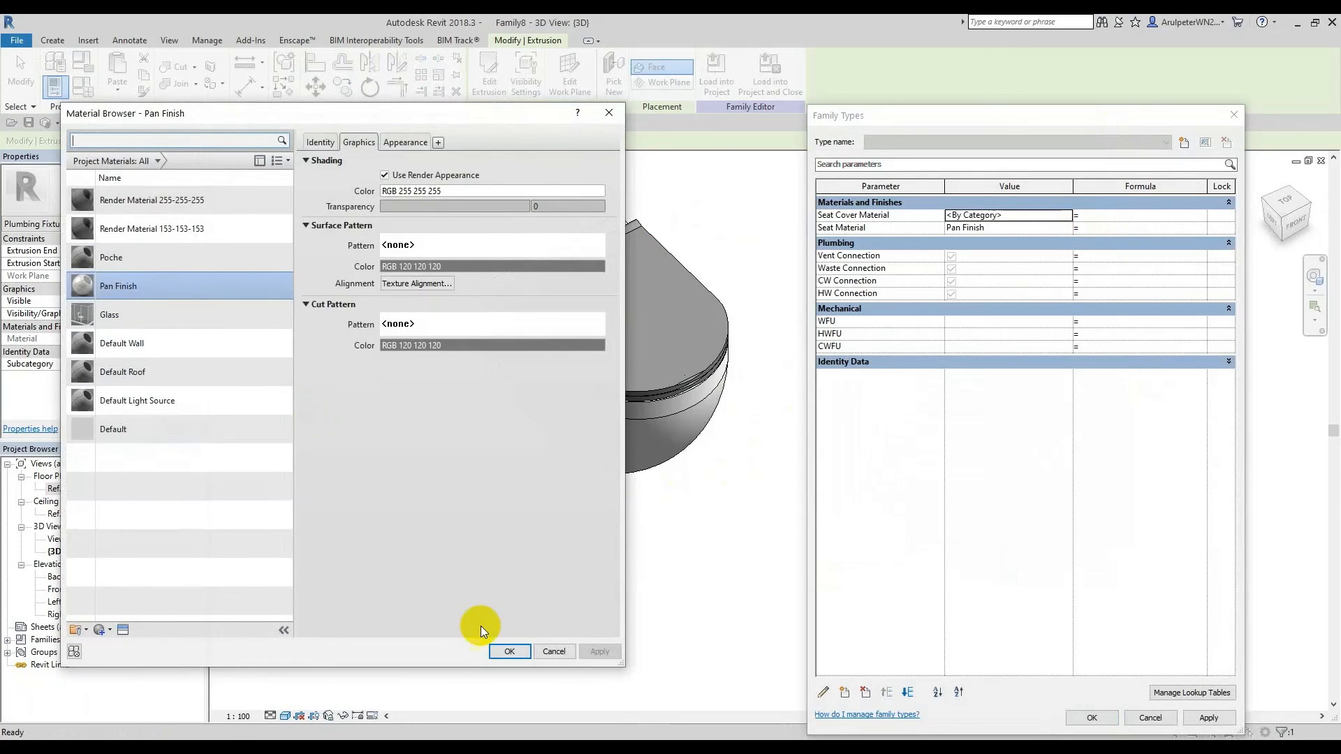
{"action": "left_click", "coordinate": [509, 651]}
{"action": "left_click", "coordinate": [1110, 720]}
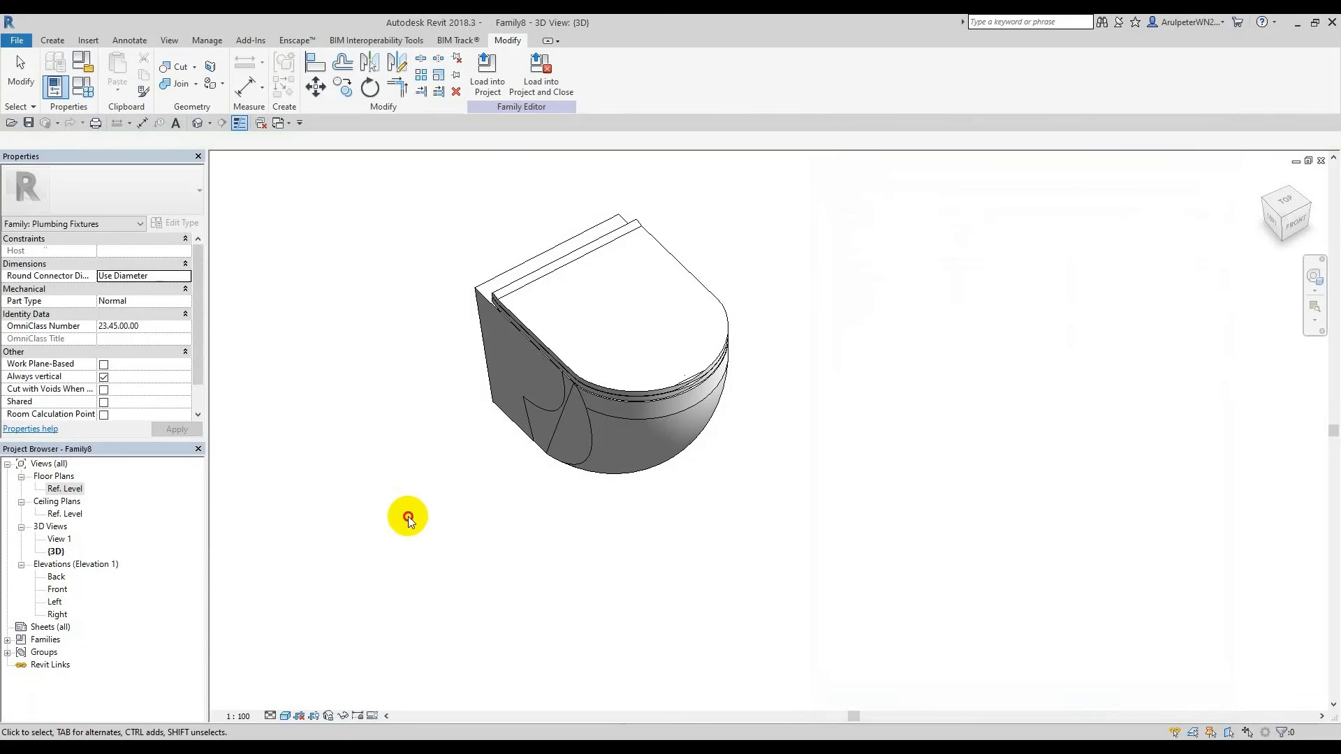
{"action": "middle_click_drag", "start_coordinate": [410, 512], "coordinate": [760, 410], "text": "shift"}
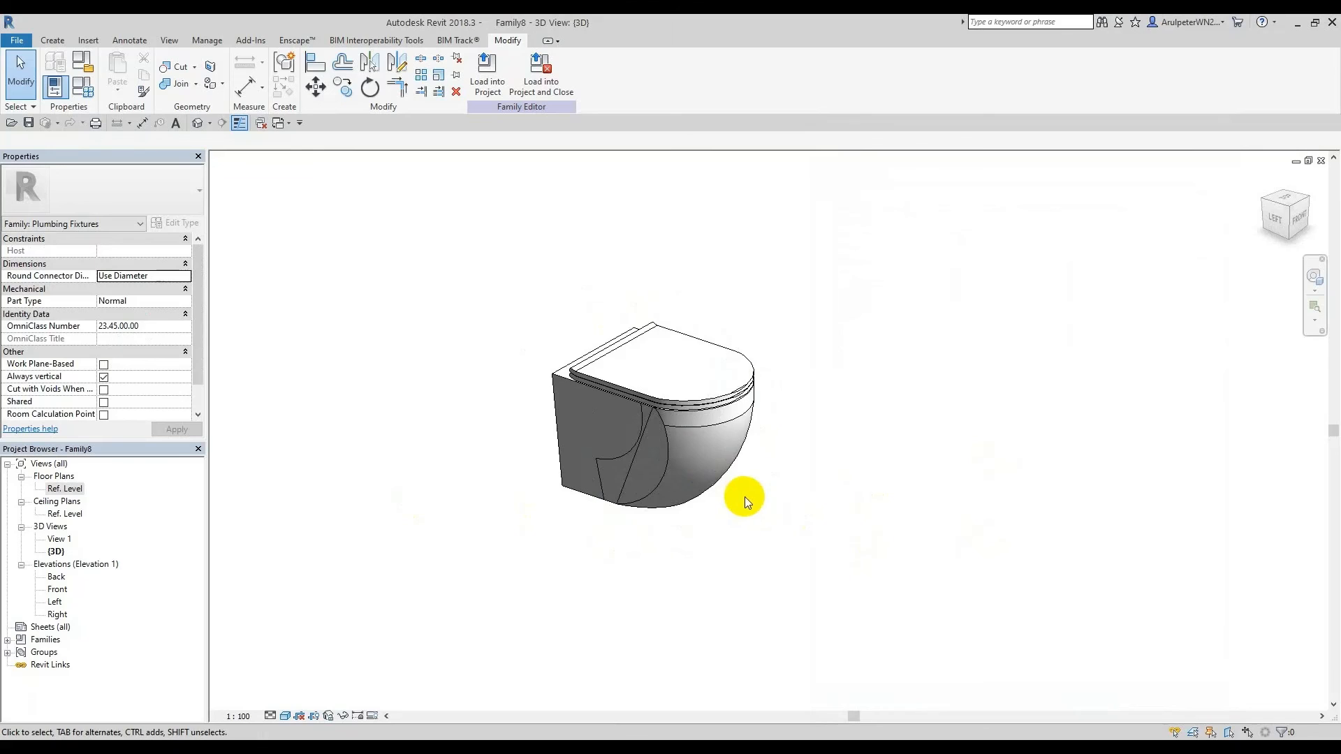
{"action": "middle_click_drag", "start_coordinate": [744, 497], "coordinate": [786, 466], "text": "shift"}
{"action": "scroll", "coordinate": [772, 392], "scroll_direction": "up", "scroll_amount": 2}
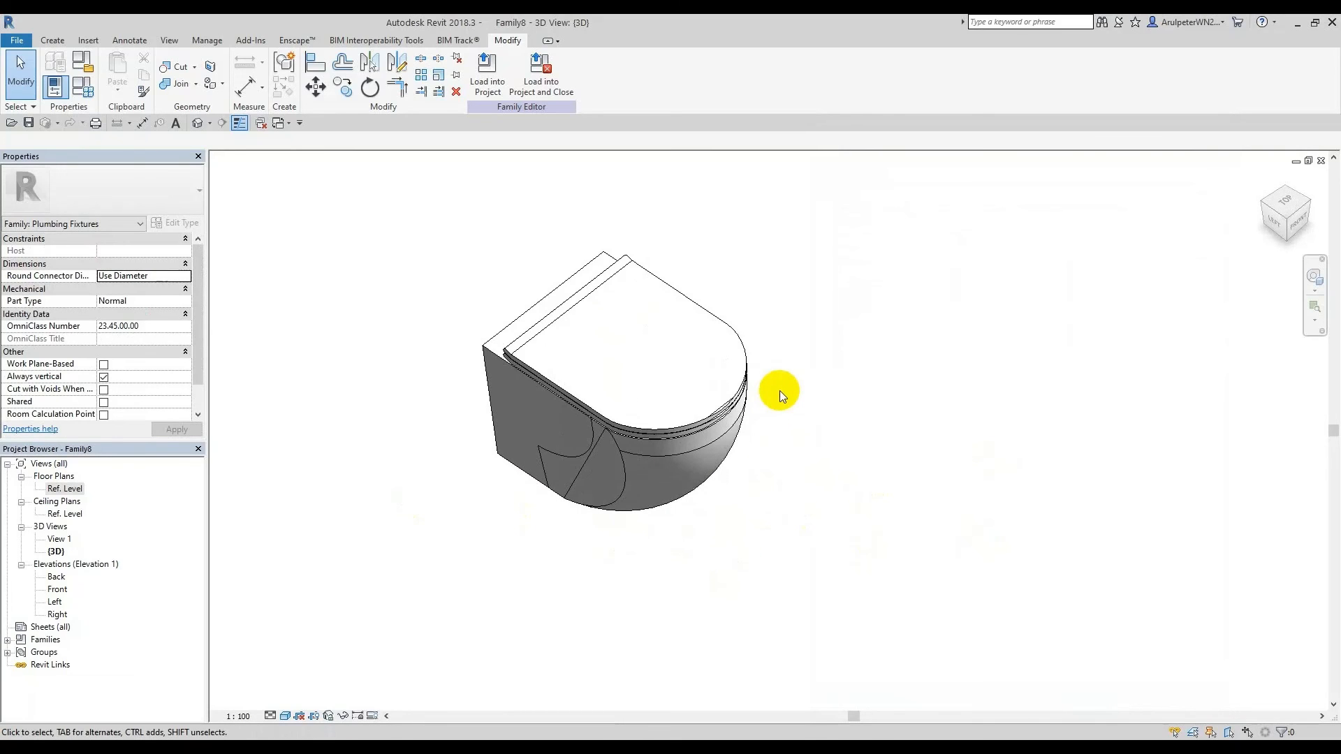
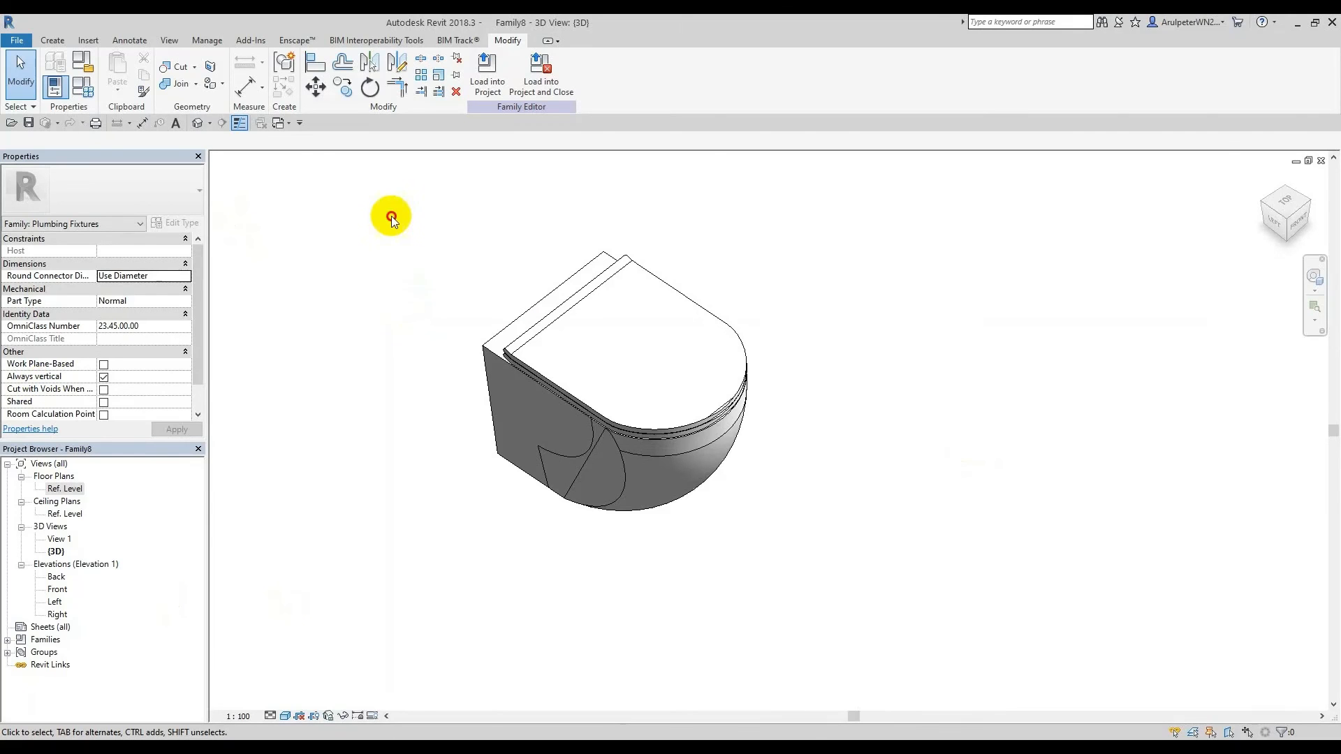
Step: Create a new project from the Architectural Template
{"action": "left_click", "coordinate": [17, 39]}
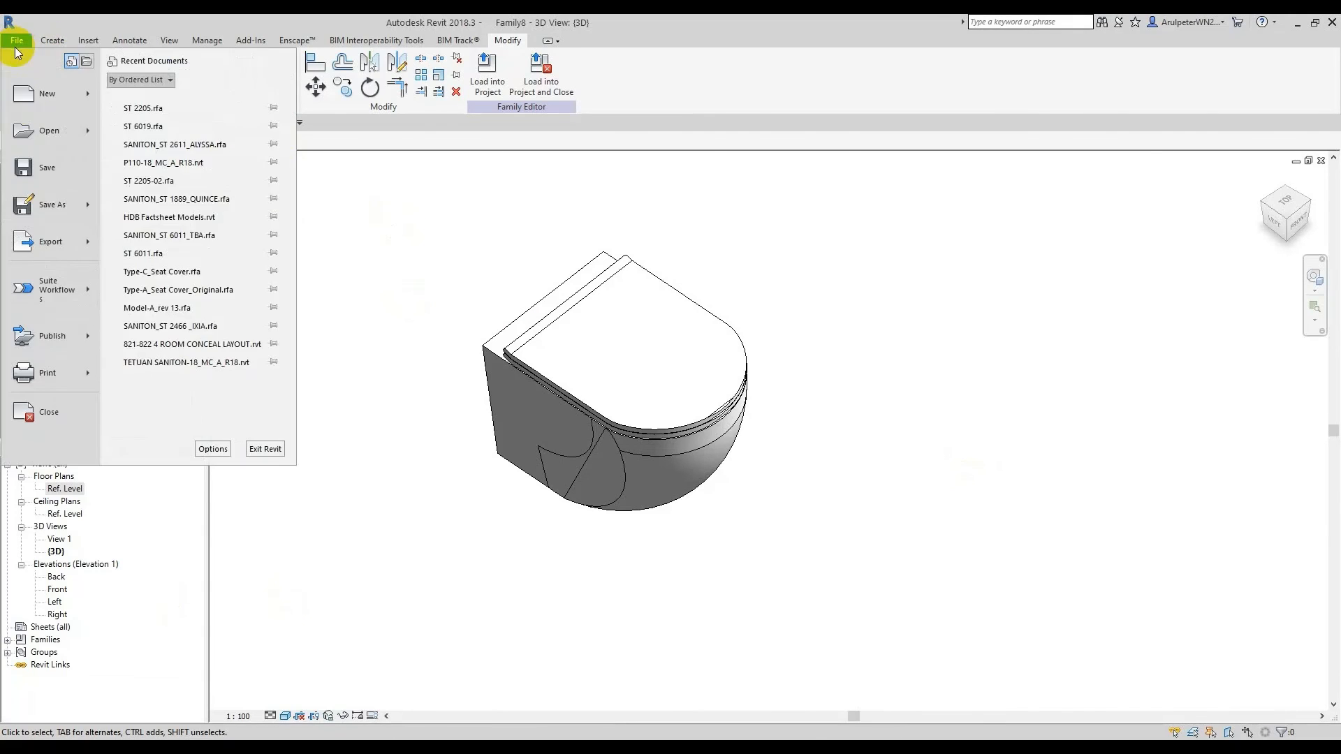
{"action": "left_click", "coordinate": [82, 100]}
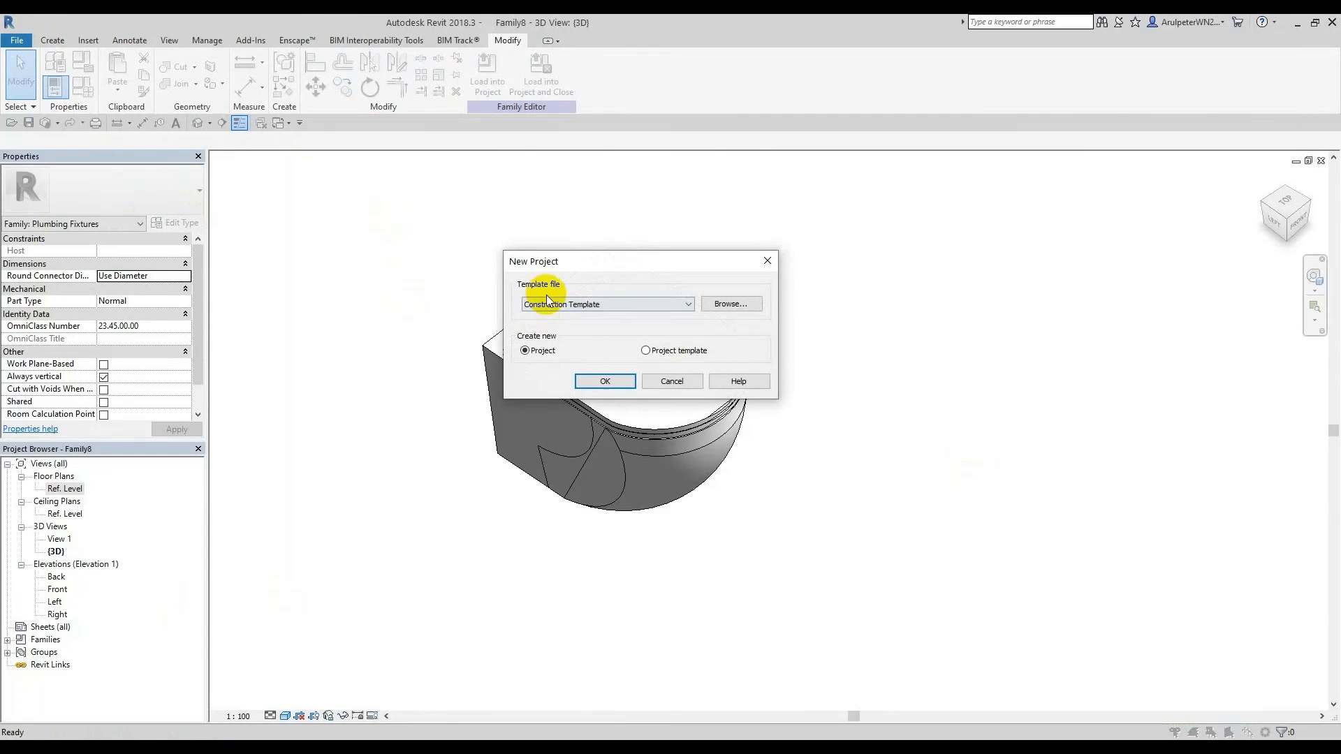
{"action": "left_click", "coordinate": [548, 305]}
{"action": "left_click", "coordinate": [558, 325]}
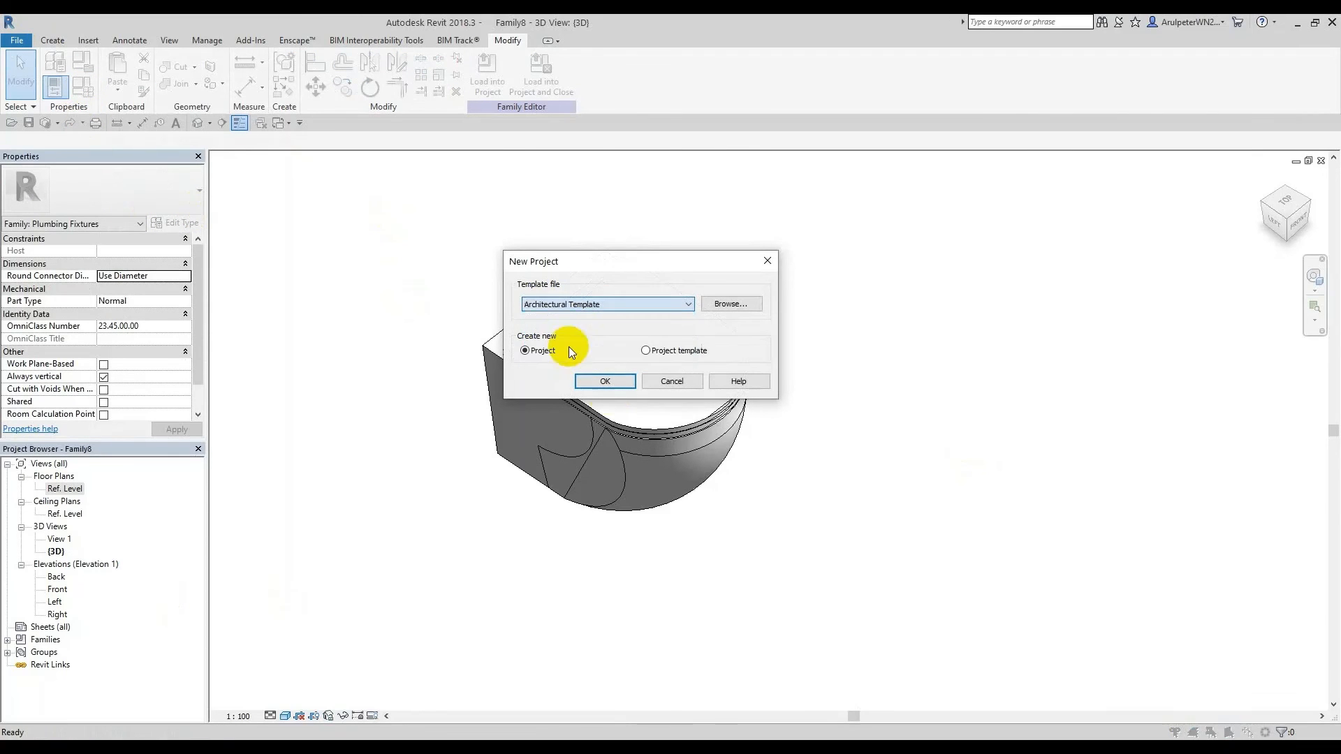
{"action": "left_click", "coordinate": [606, 382]}
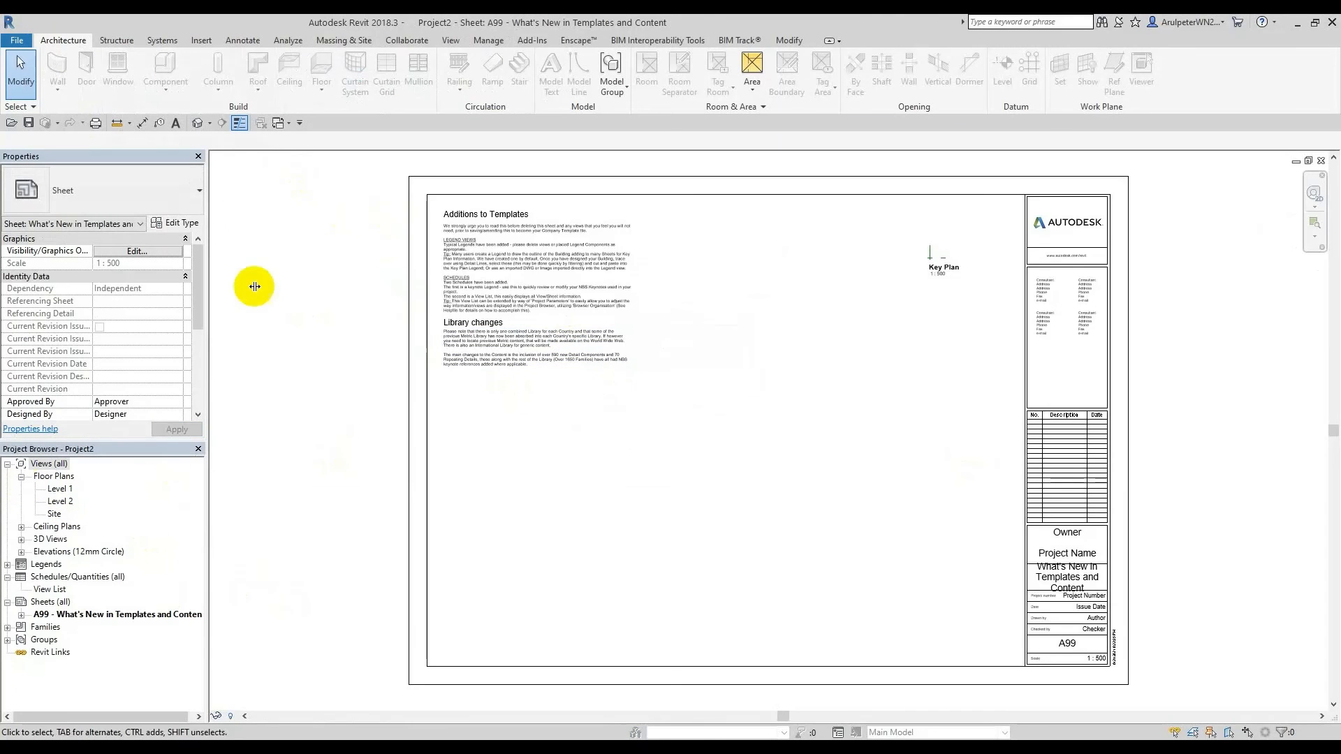
Step: Open the new project's default 3D view, close hidden windows and tile it beside the family's 3D view
{"action": "left_click", "coordinate": [197, 123]}
{"action": "left_click", "coordinate": [759, 464]}
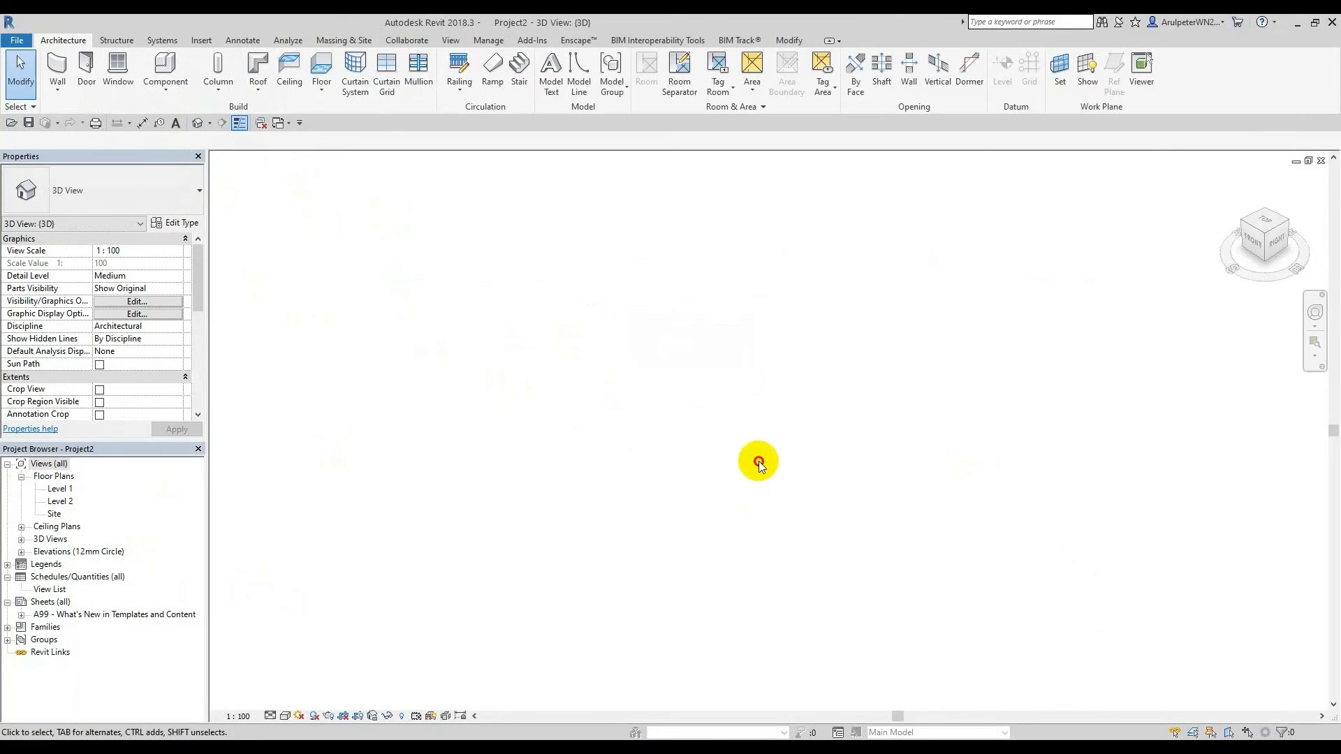
{"action": "left_click", "coordinate": [261, 123]}
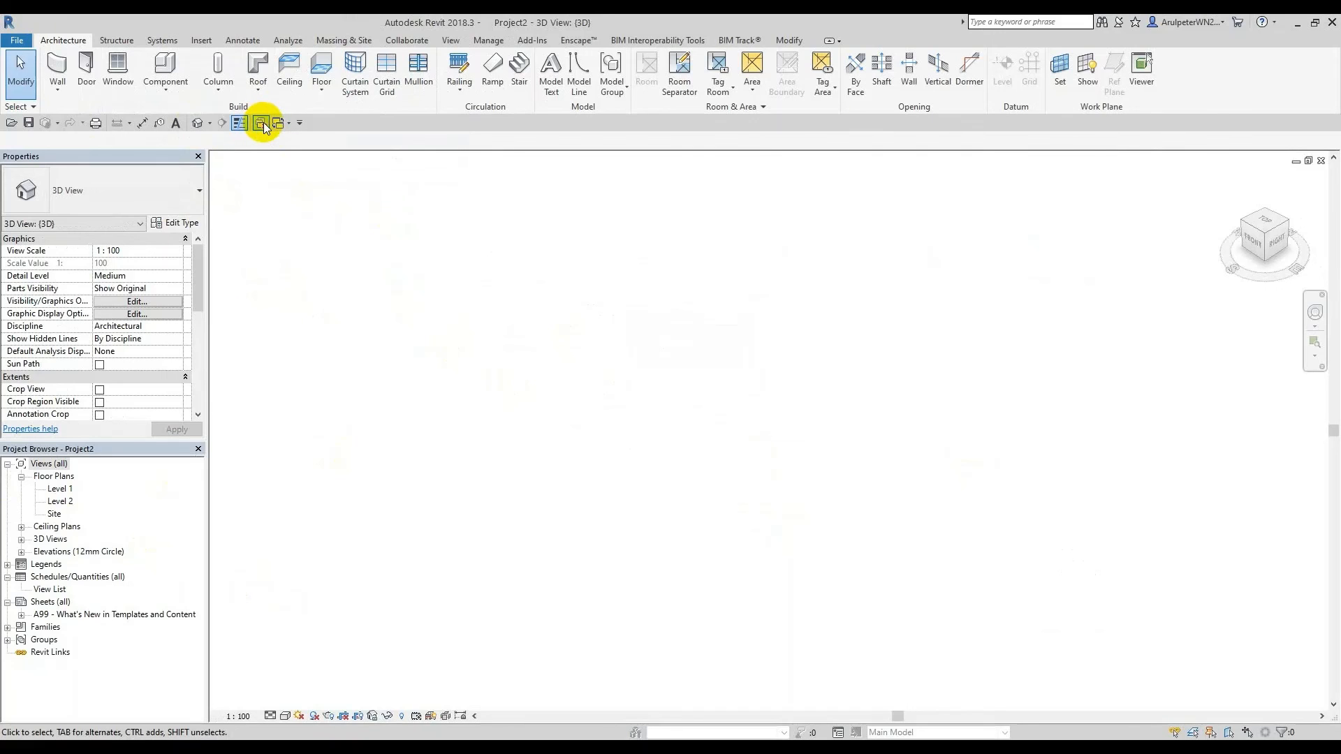
{"action": "key", "text": "w"}
{"action": "key", "text": "t"}
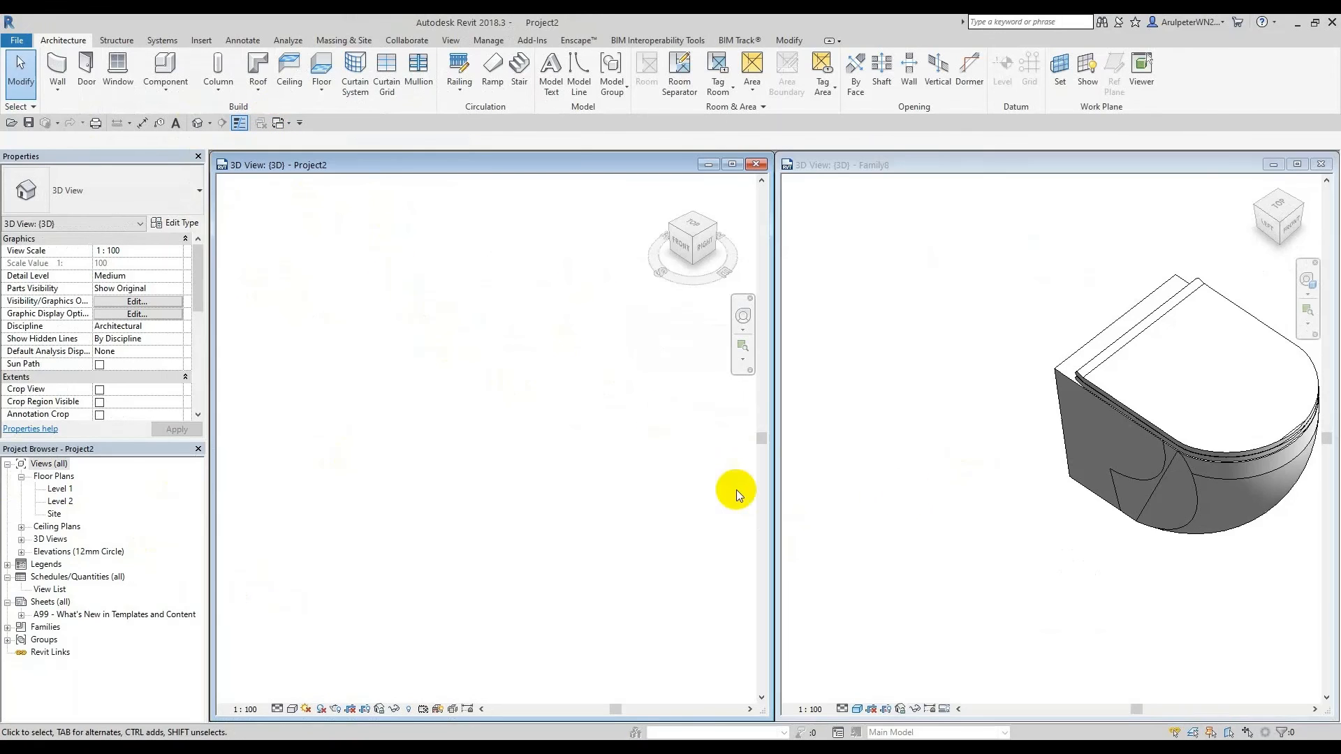
Step: Save the toilet family as 6019 in the 7_ST 6019 TBA (ongoing) folder
{"action": "left_click", "coordinate": [1003, 475]}
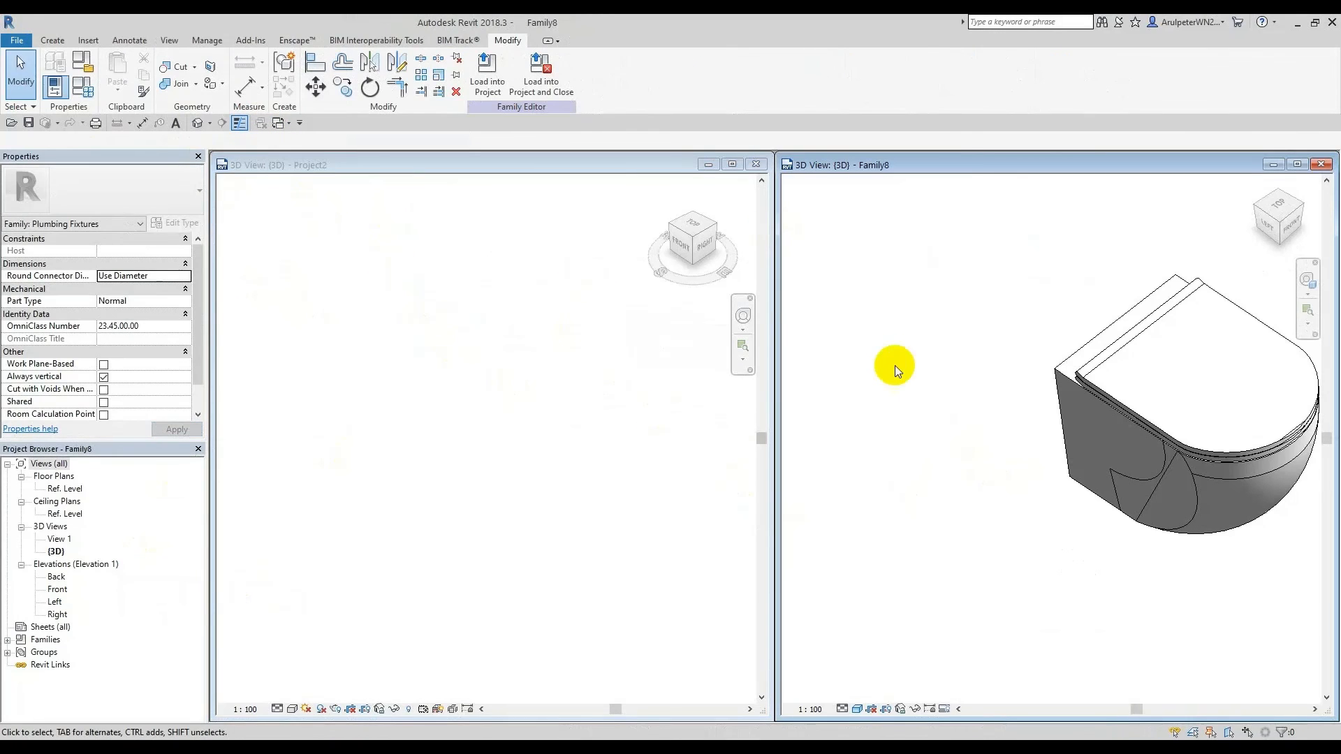
{"action": "left_click", "coordinate": [28, 122]}
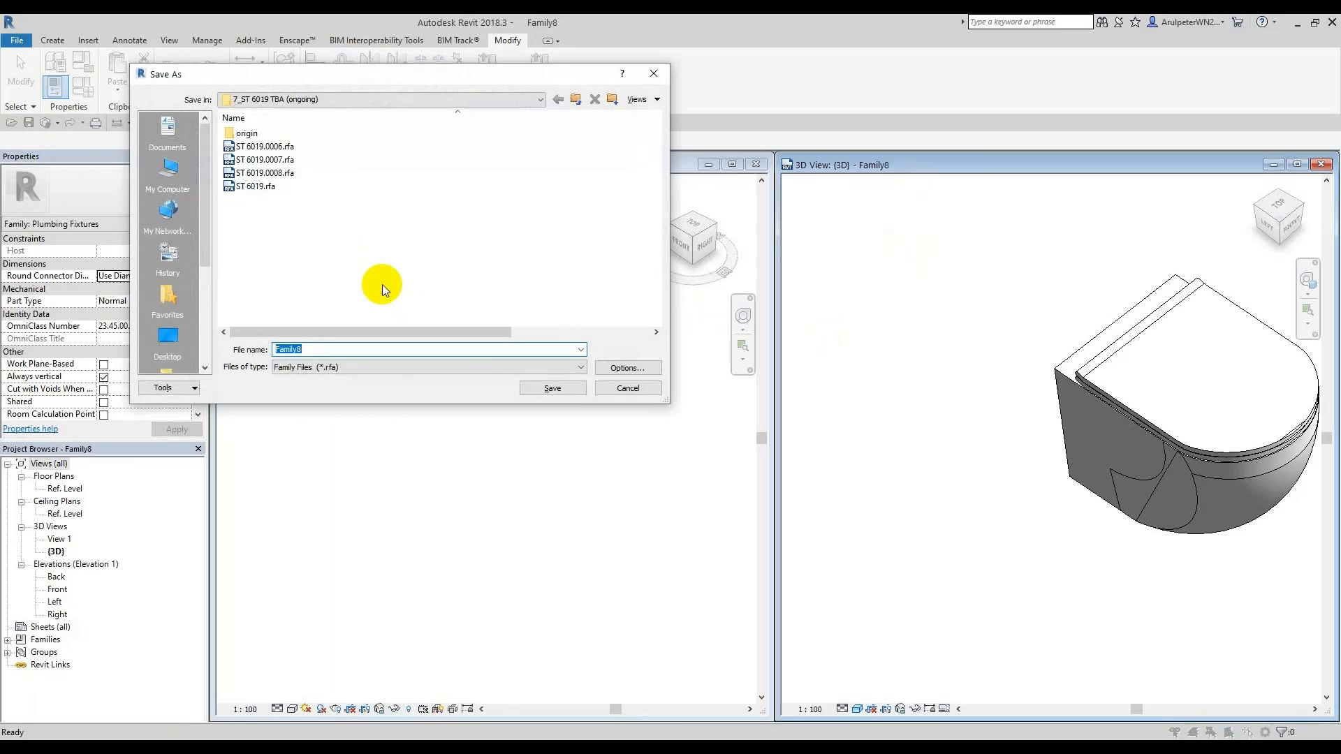
{"action": "type", "text": "6019"}
{"action": "key", "text": "Return"}
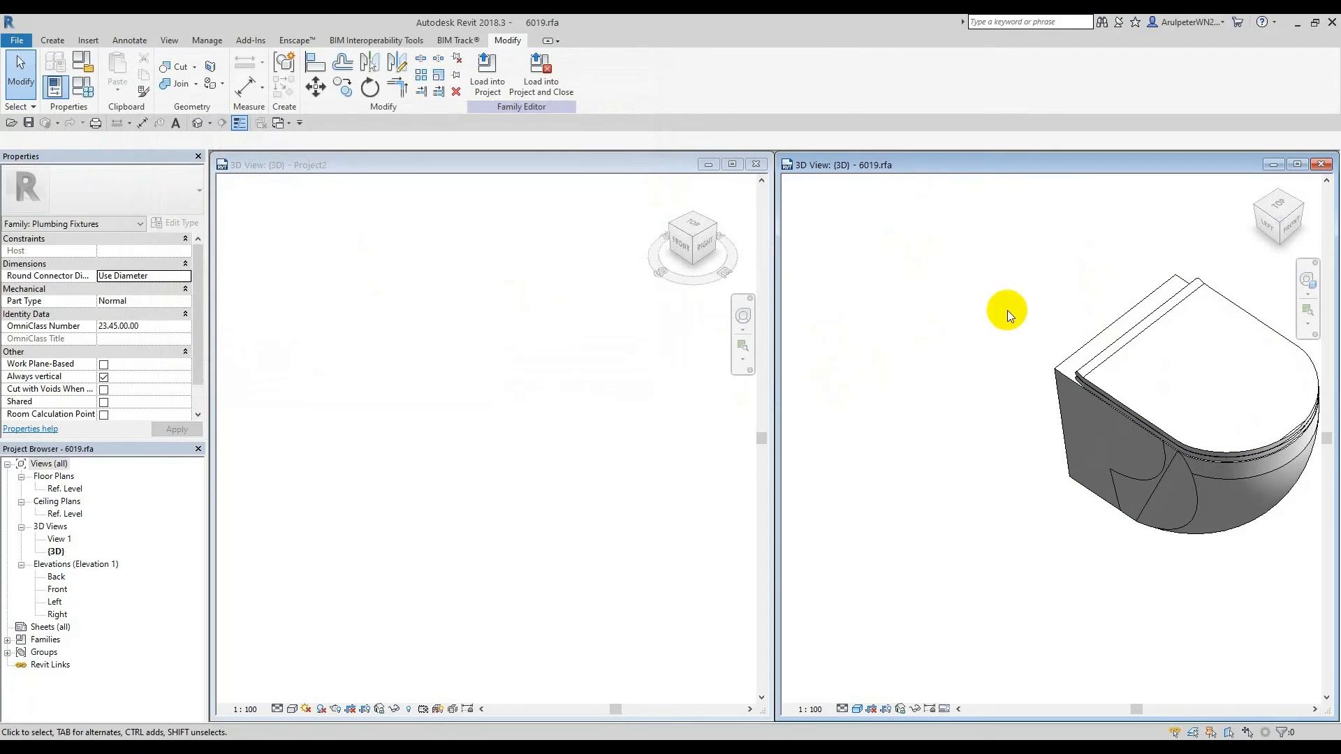
Step: Load the toilet family into the new project and place one instance in the 3D view
{"action": "left_click", "coordinate": [487, 75]}
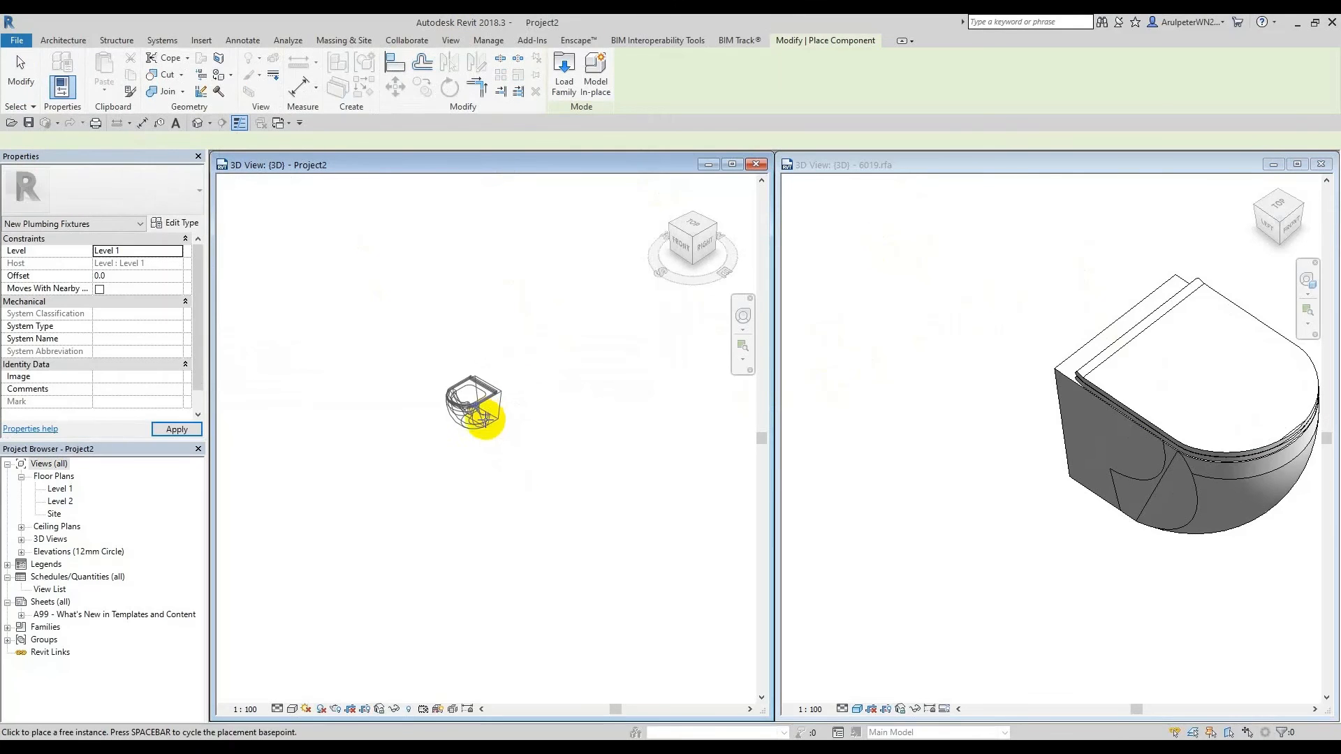
{"action": "left_click", "coordinate": [466, 407]}
{"action": "key", "text": "Escape"}
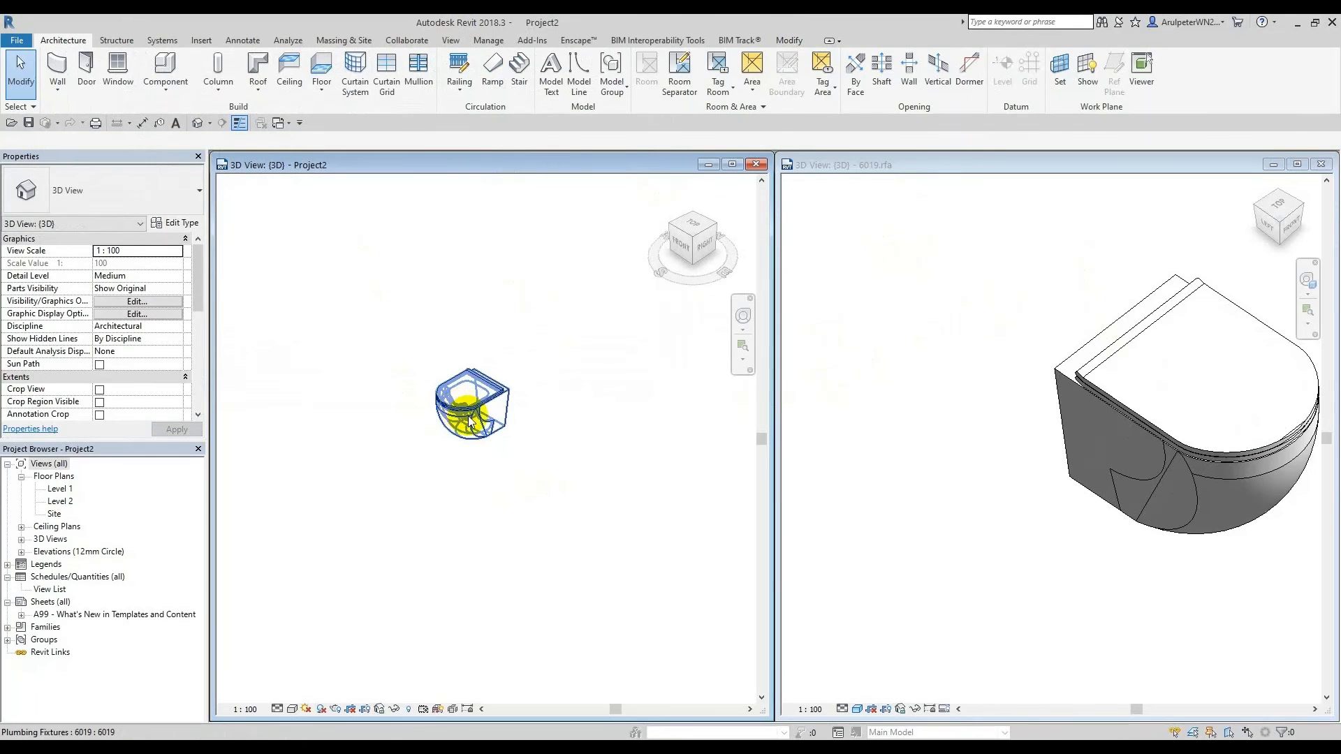
Step: Switch the project's 3D view to the Realistic visual style
{"action": "left_click", "coordinate": [292, 709]}
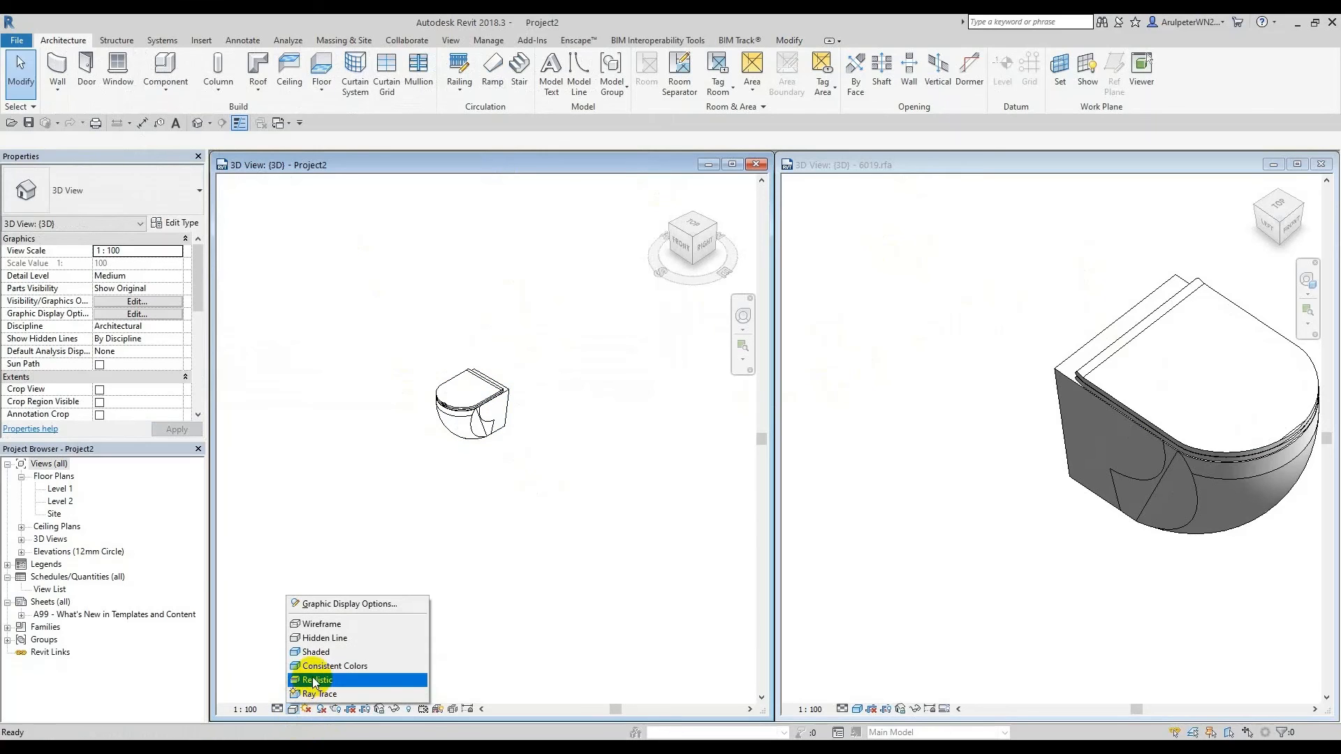
{"action": "left_click", "coordinate": [307, 676]}
{"action": "scroll", "coordinate": [451, 413], "scroll_direction": "up", "scroll_amount": 3}
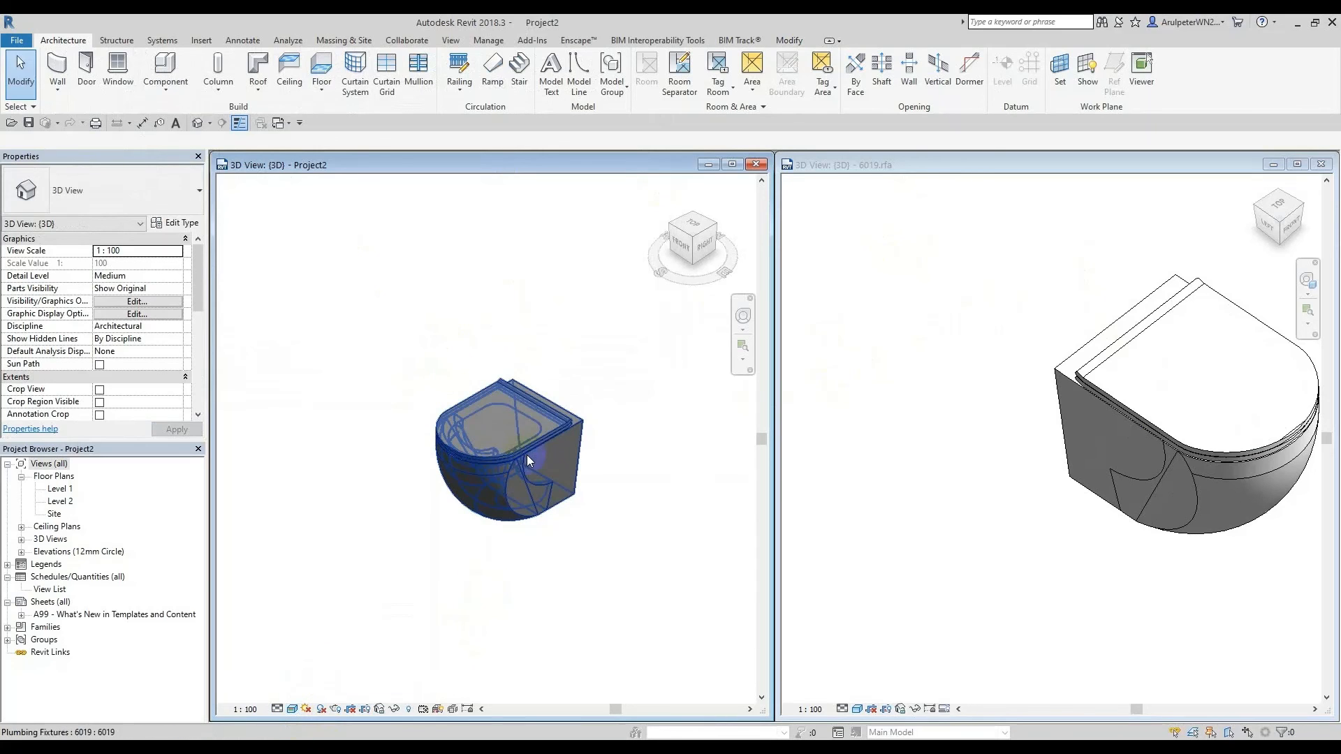
Step: Set the Pan Finish material's appearance color to white, RGB 255 255 255, through the placed toilet's Seat Cover Material type parameter
{"action": "left_click", "coordinate": [544, 442]}
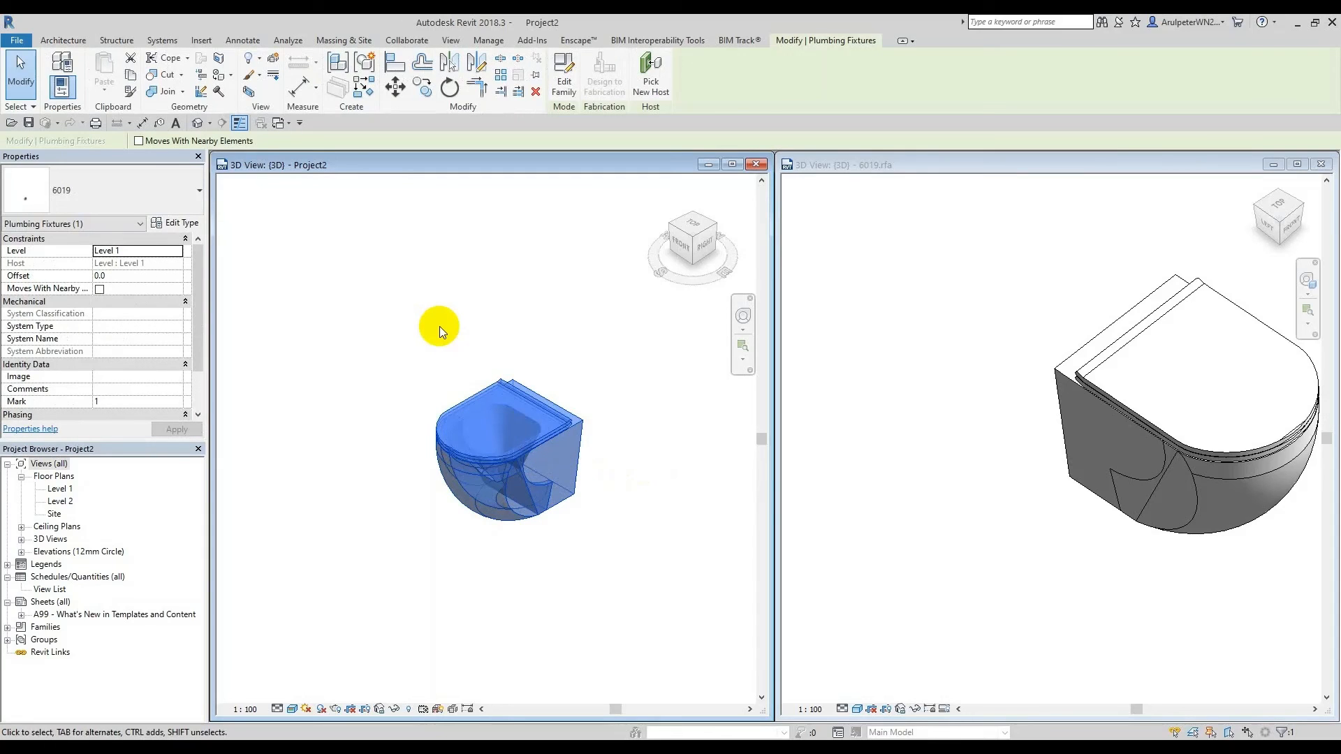
{"action": "left_click", "coordinate": [284, 351]}
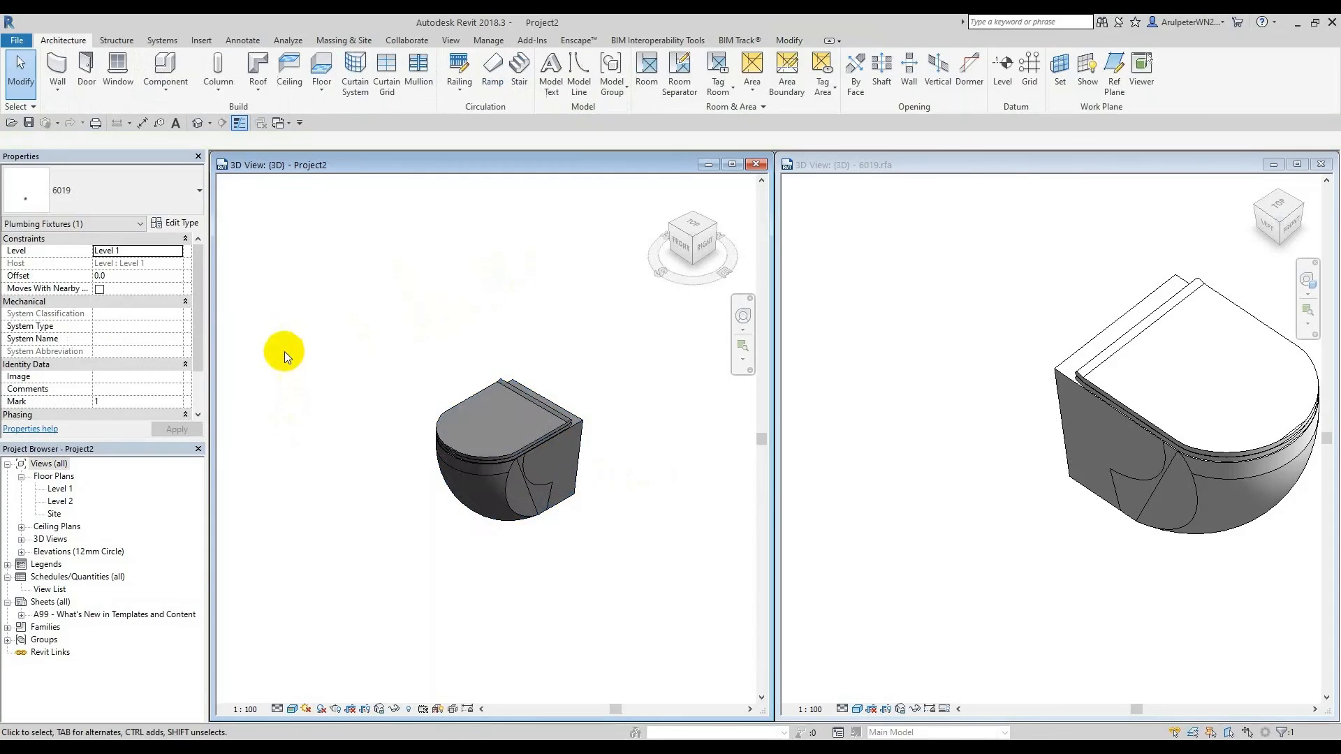
{"action": "left_click", "coordinate": [508, 396]}
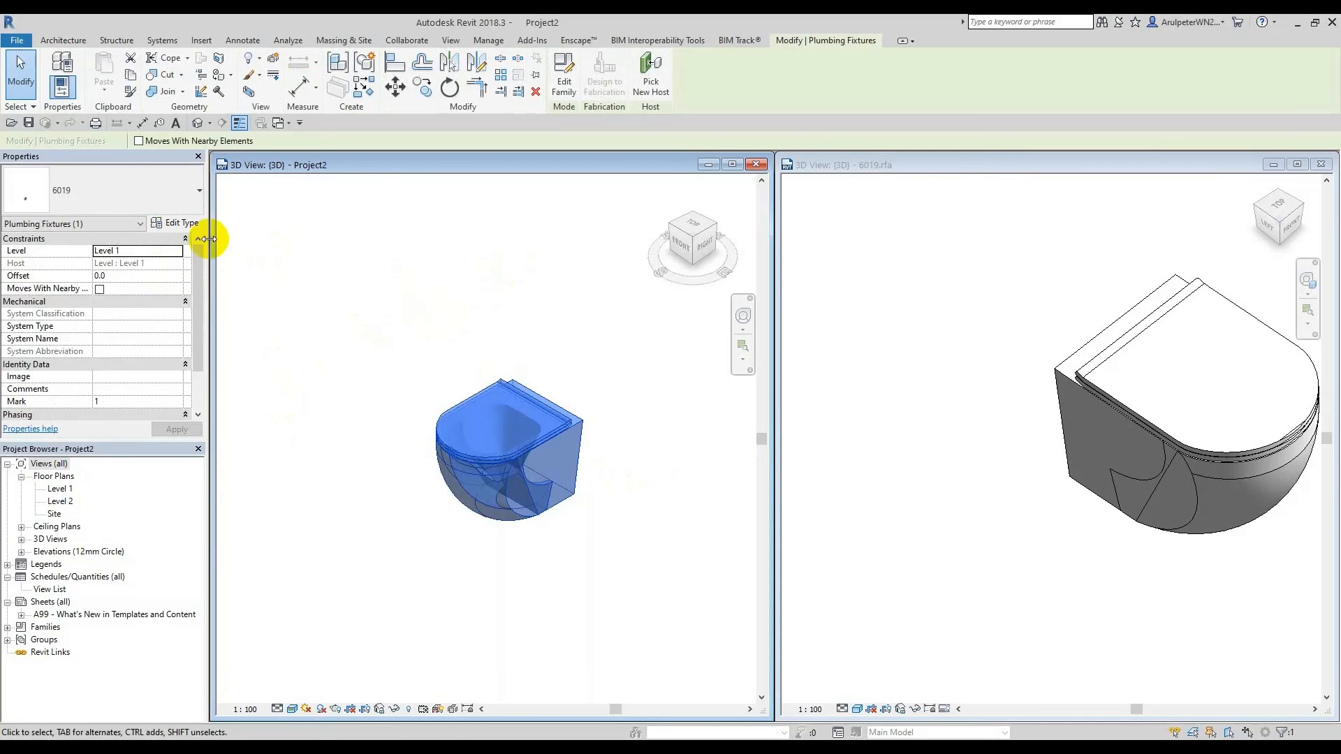
{"action": "left_click", "coordinate": [180, 223]}
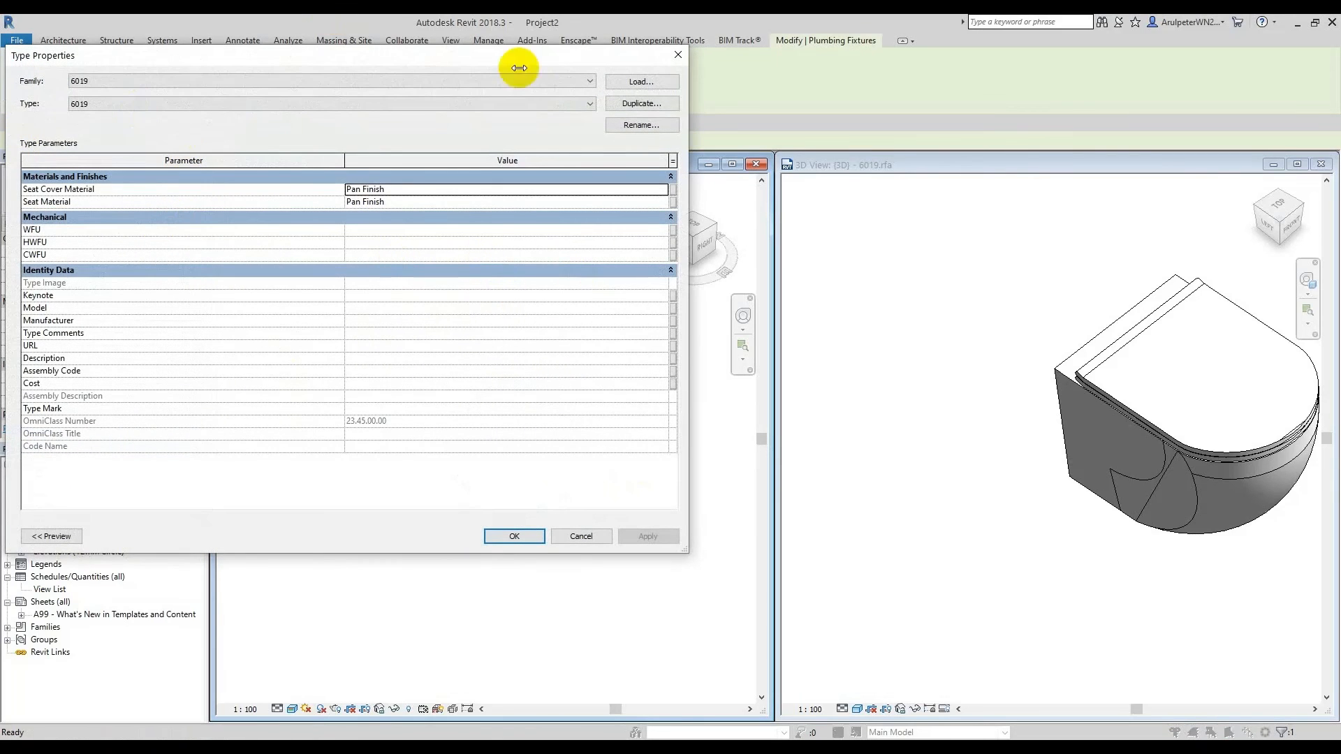
{"action": "left_click", "coordinate": [678, 55]}
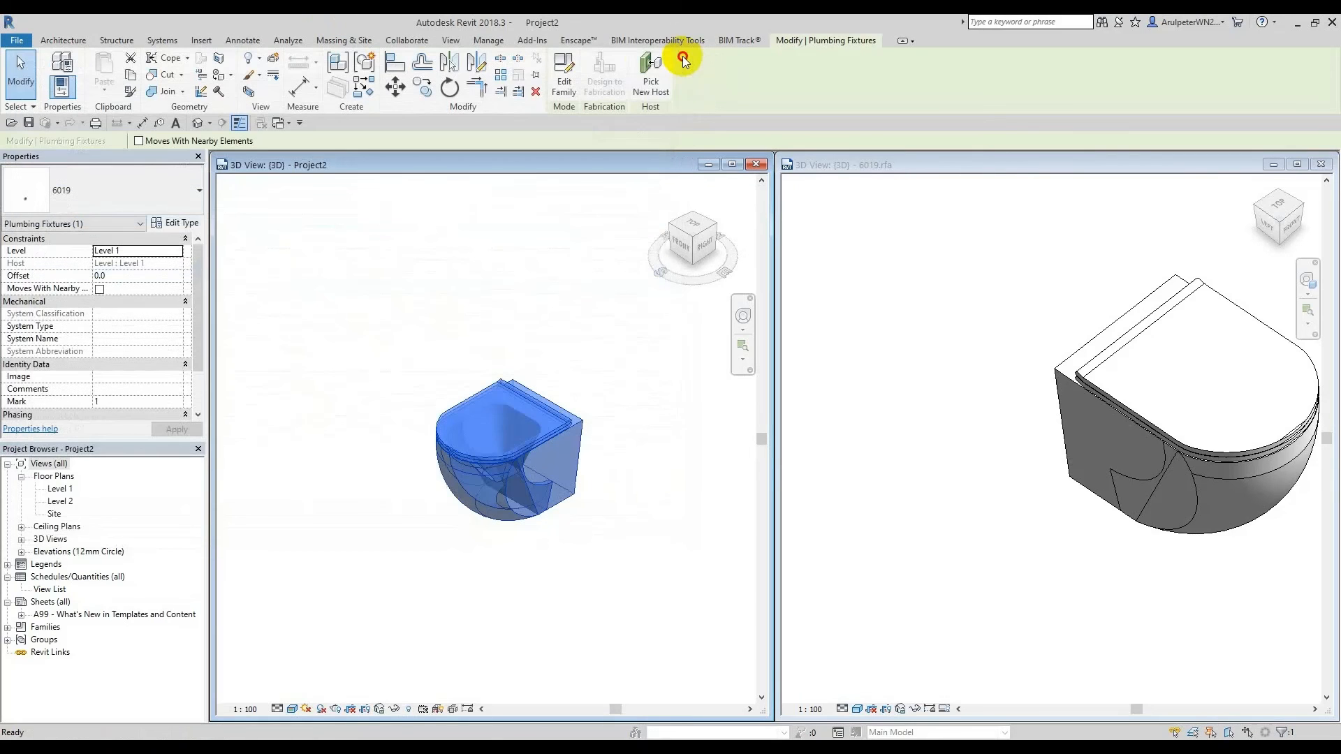
{"action": "left_click", "coordinate": [179, 223]}
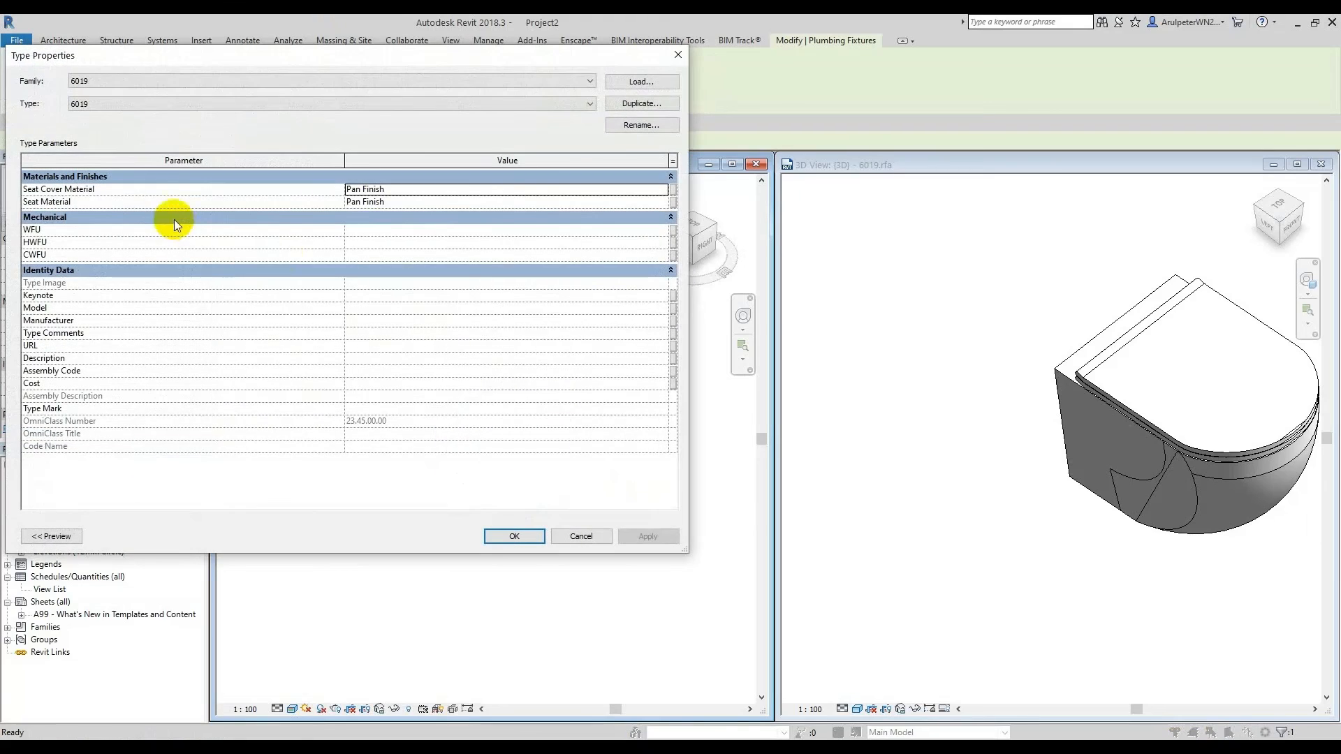
{"action": "left_click", "coordinate": [664, 188]}
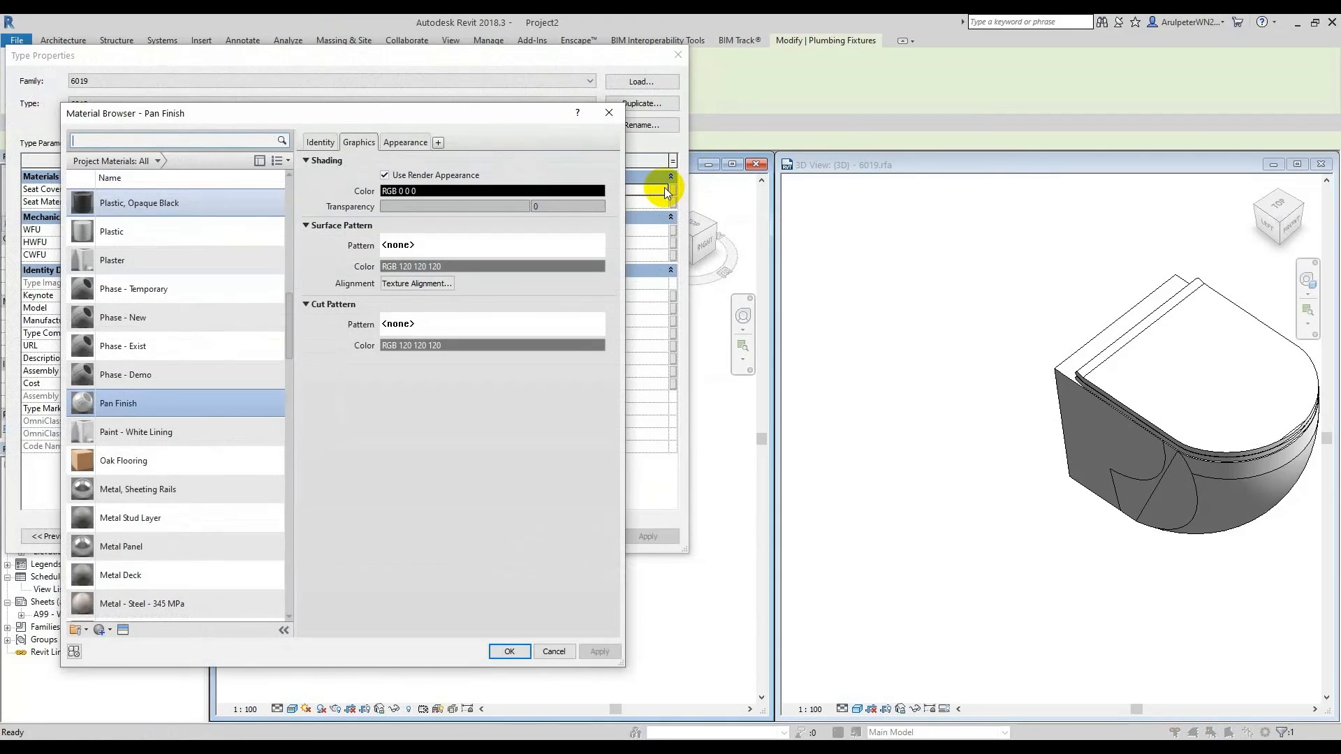
{"action": "left_click", "coordinate": [406, 142]}
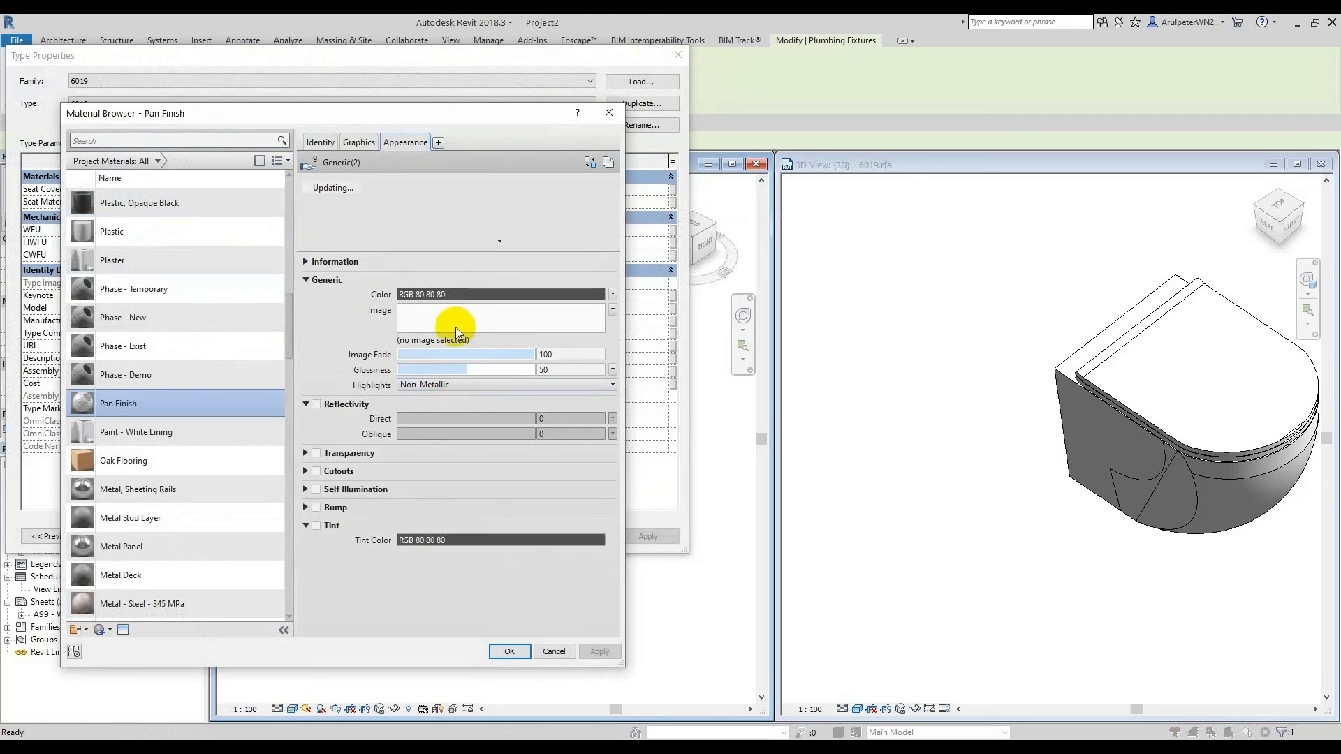
{"action": "left_click", "coordinate": [445, 294]}
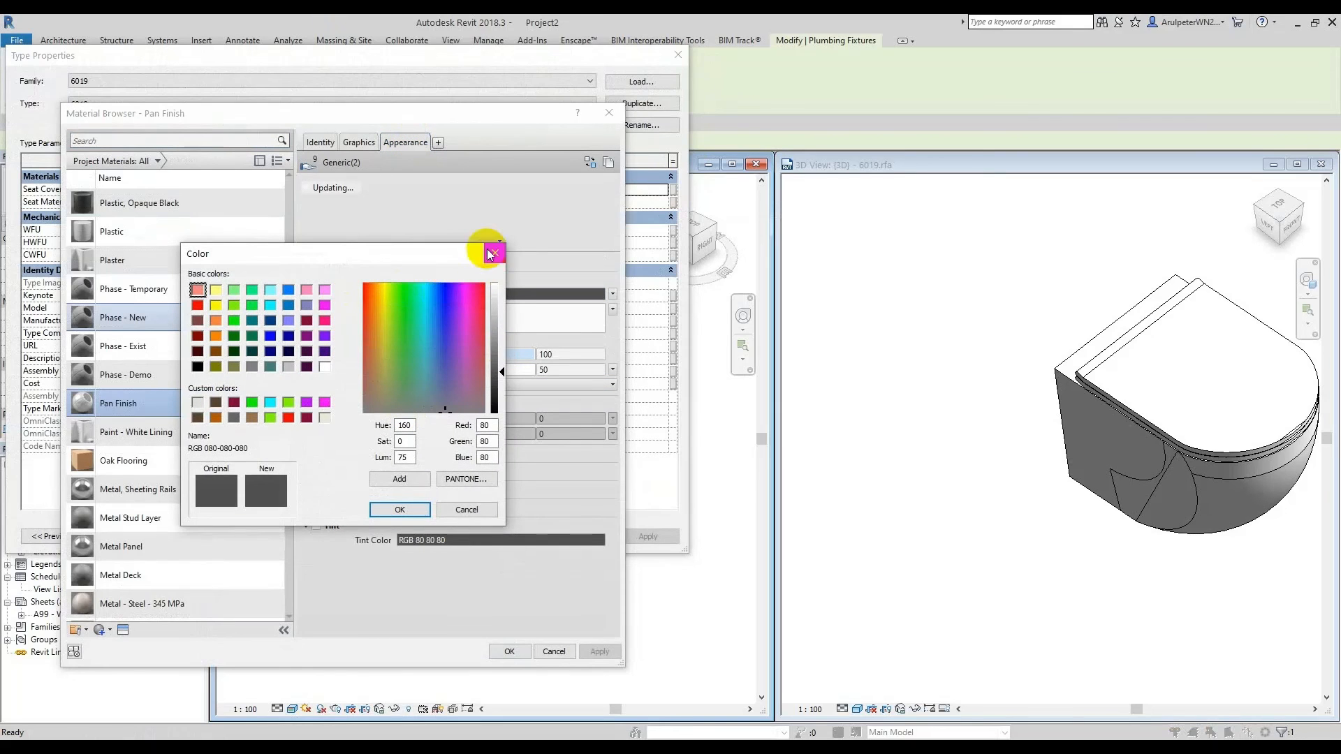
{"action": "left_click", "coordinate": [324, 367]}
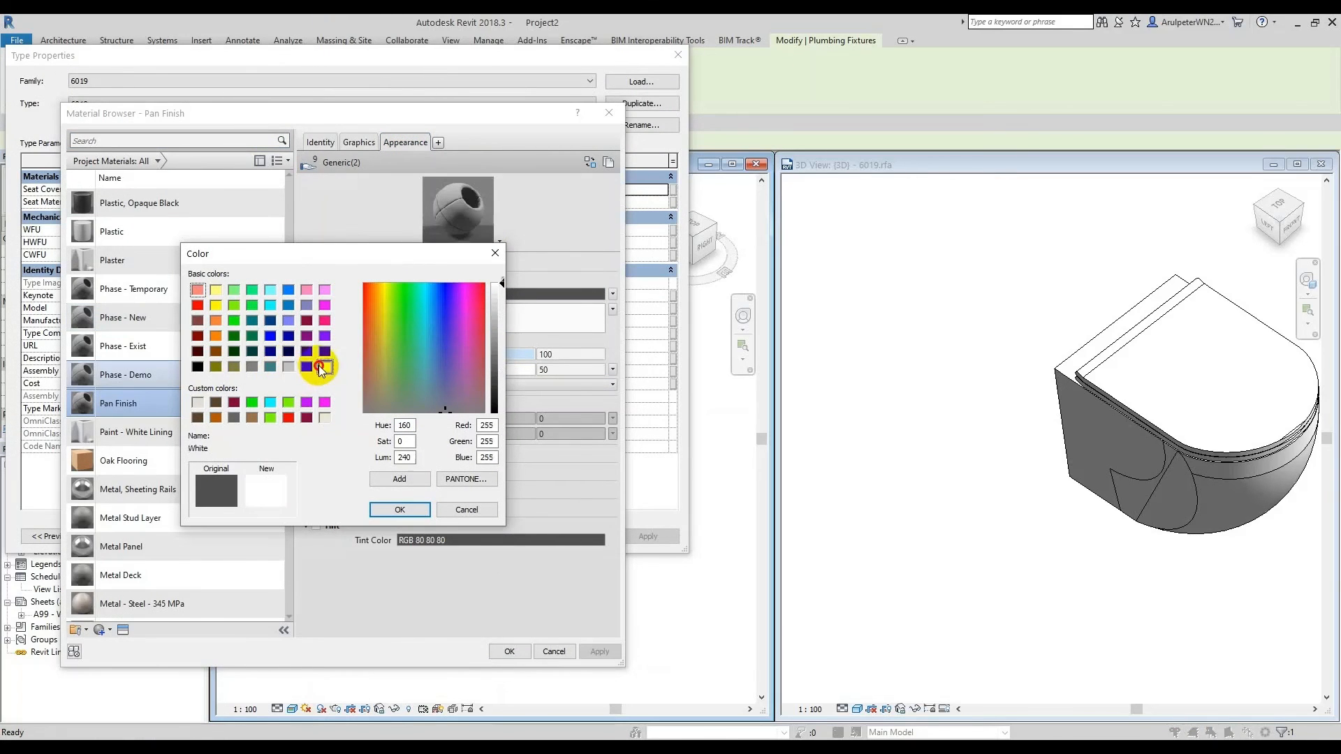
{"action": "left_click", "coordinate": [389, 510]}
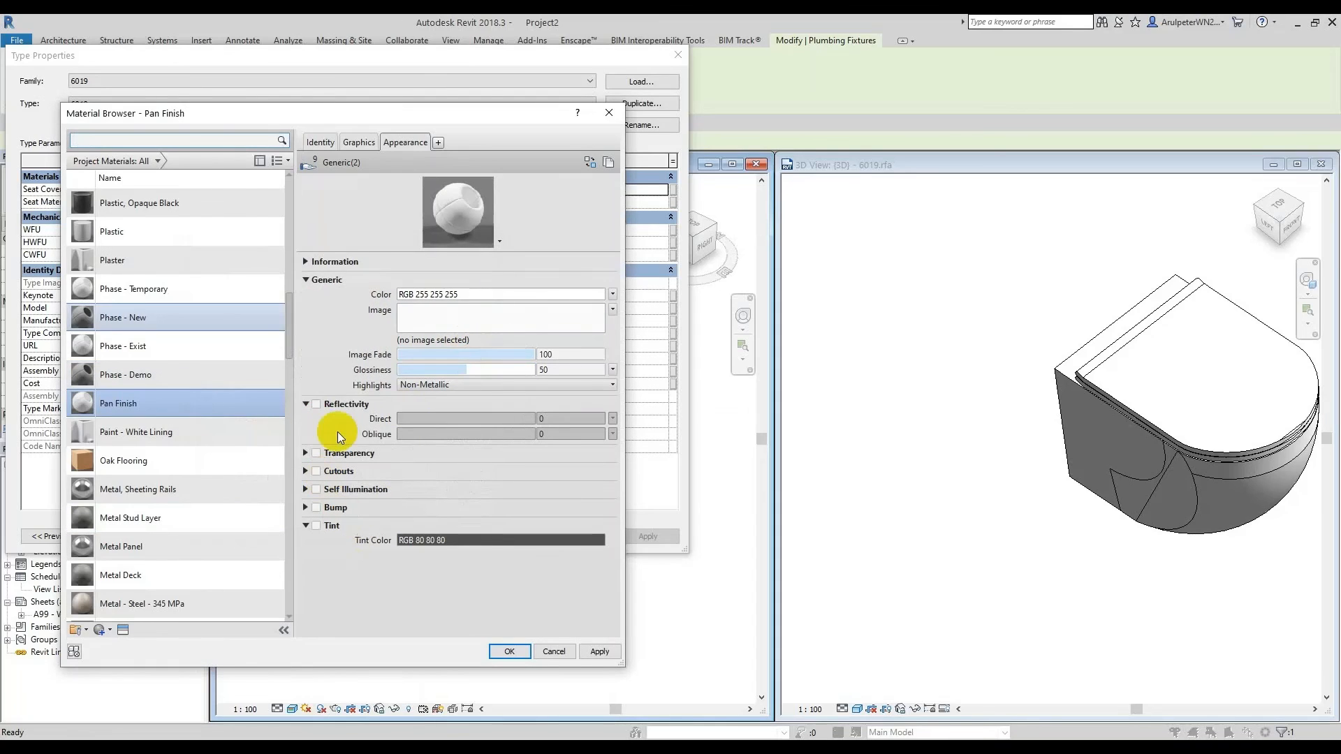
Step: Enable Reflectivity and Tint for Pan Finish, set the tint color to RGB 239 239 239, and apply the material changes to the toilet type
{"action": "left_click", "coordinate": [321, 405]}
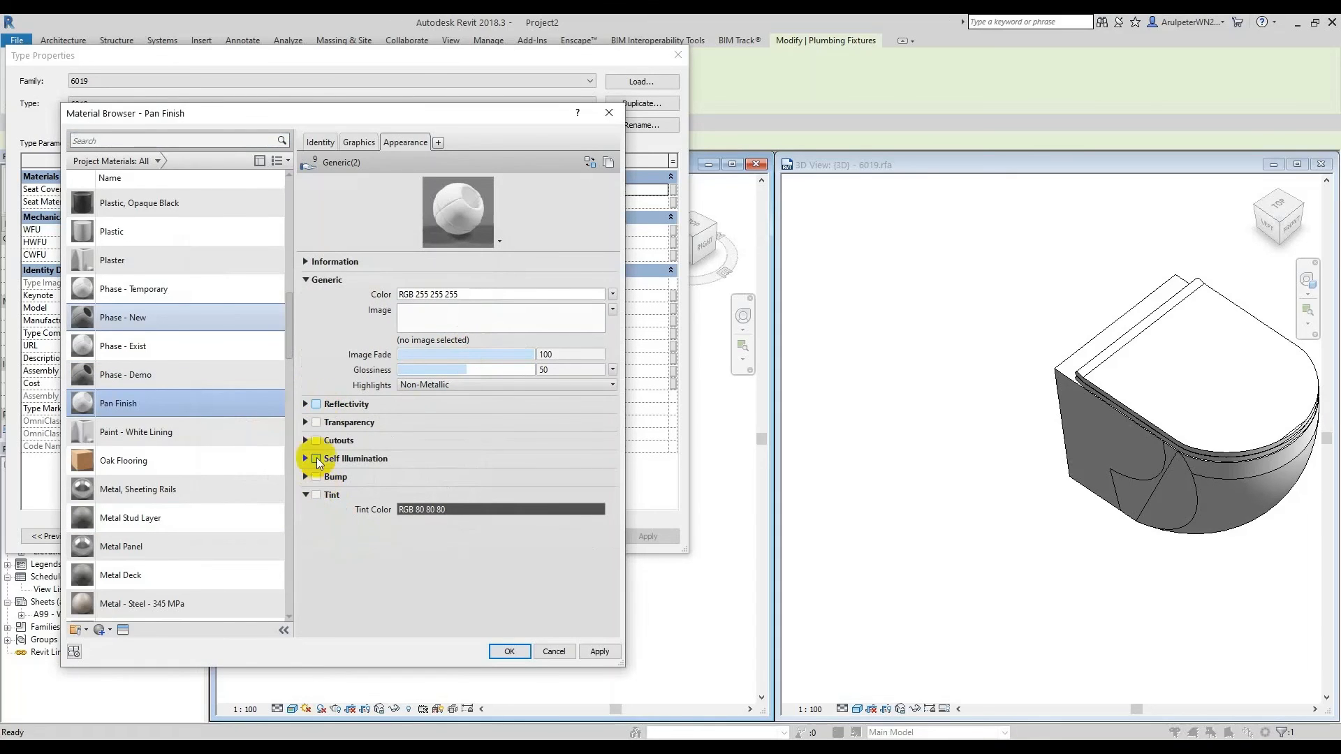
{"action": "left_click", "coordinate": [316, 404]}
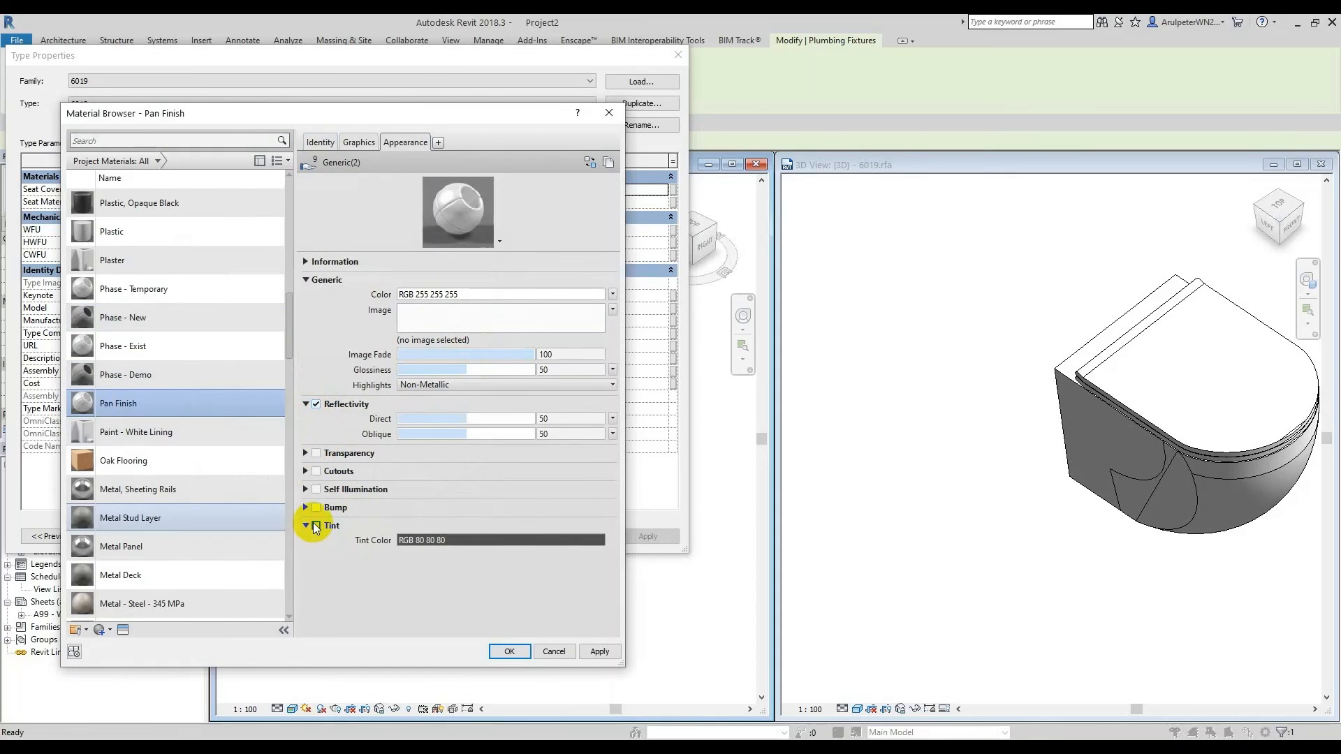
{"action": "left_click", "coordinate": [316, 525]}
{"action": "left_click", "coordinate": [516, 541]}
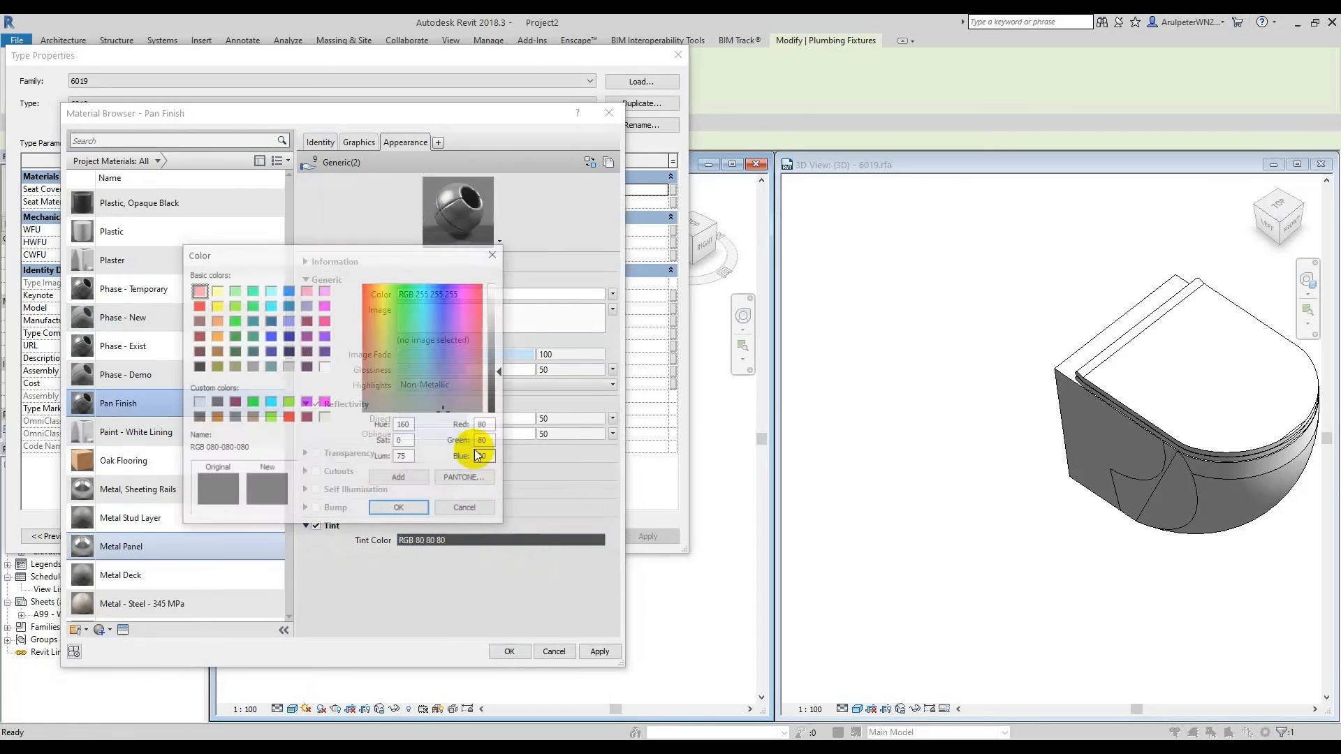
{"action": "left_click_drag", "start_coordinate": [506, 371], "coordinate": [500, 298]}
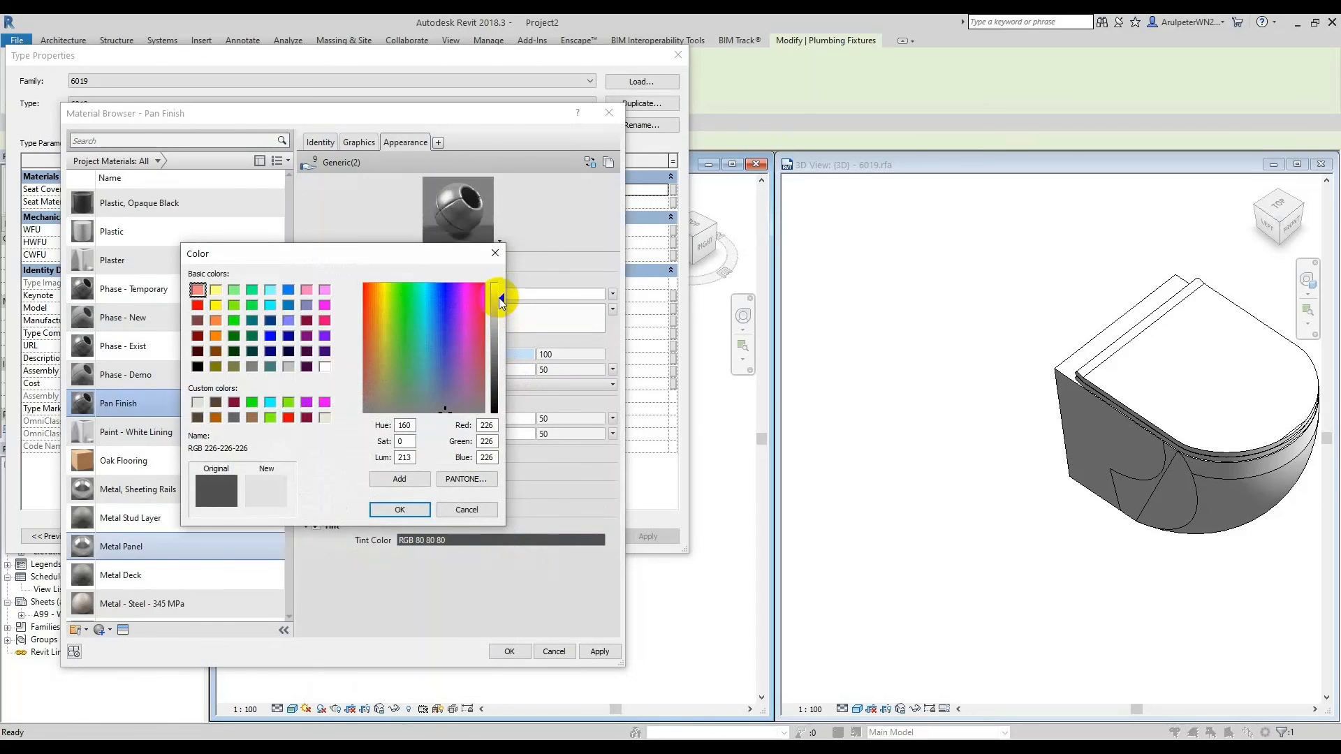
{"action": "left_click", "coordinate": [400, 510]}
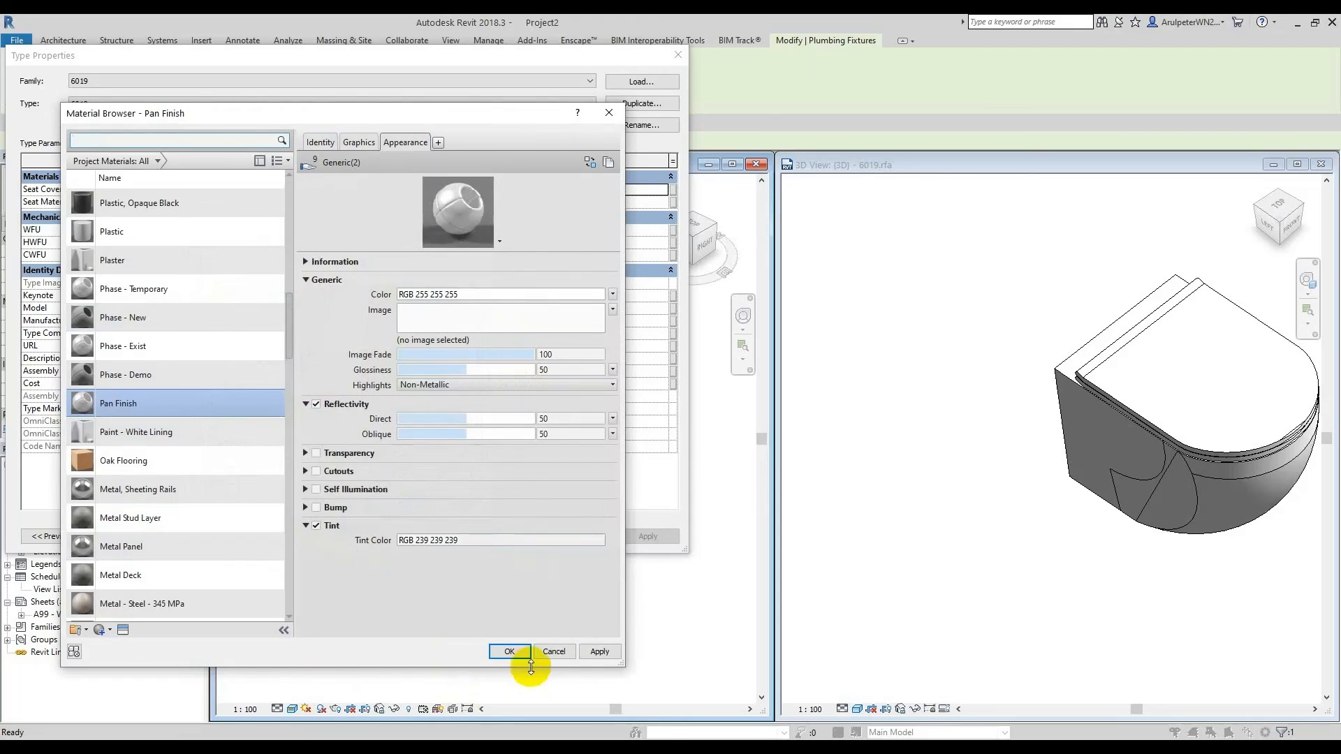
{"action": "left_click", "coordinate": [599, 651]}
{"action": "left_click", "coordinate": [492, 652]}
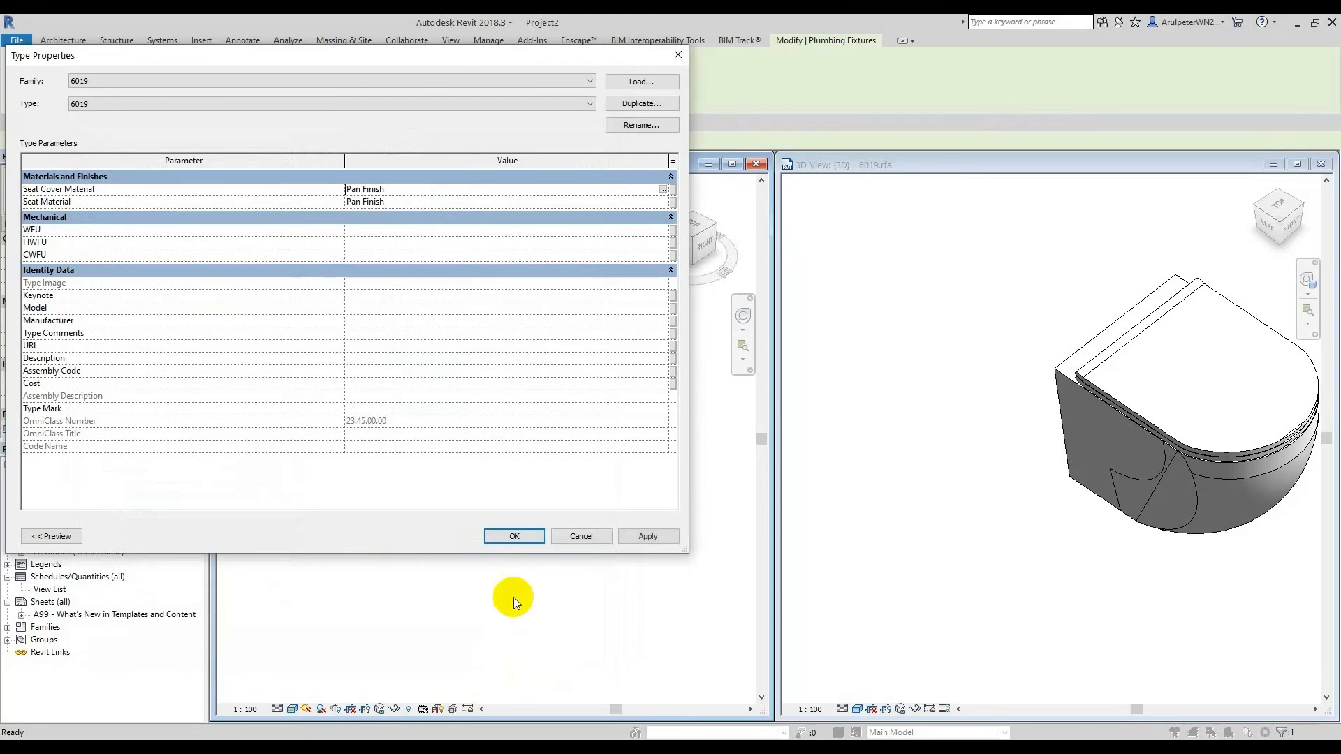
{"action": "left_click", "coordinate": [505, 537]}
{"action": "left_click", "coordinate": [526, 605]}
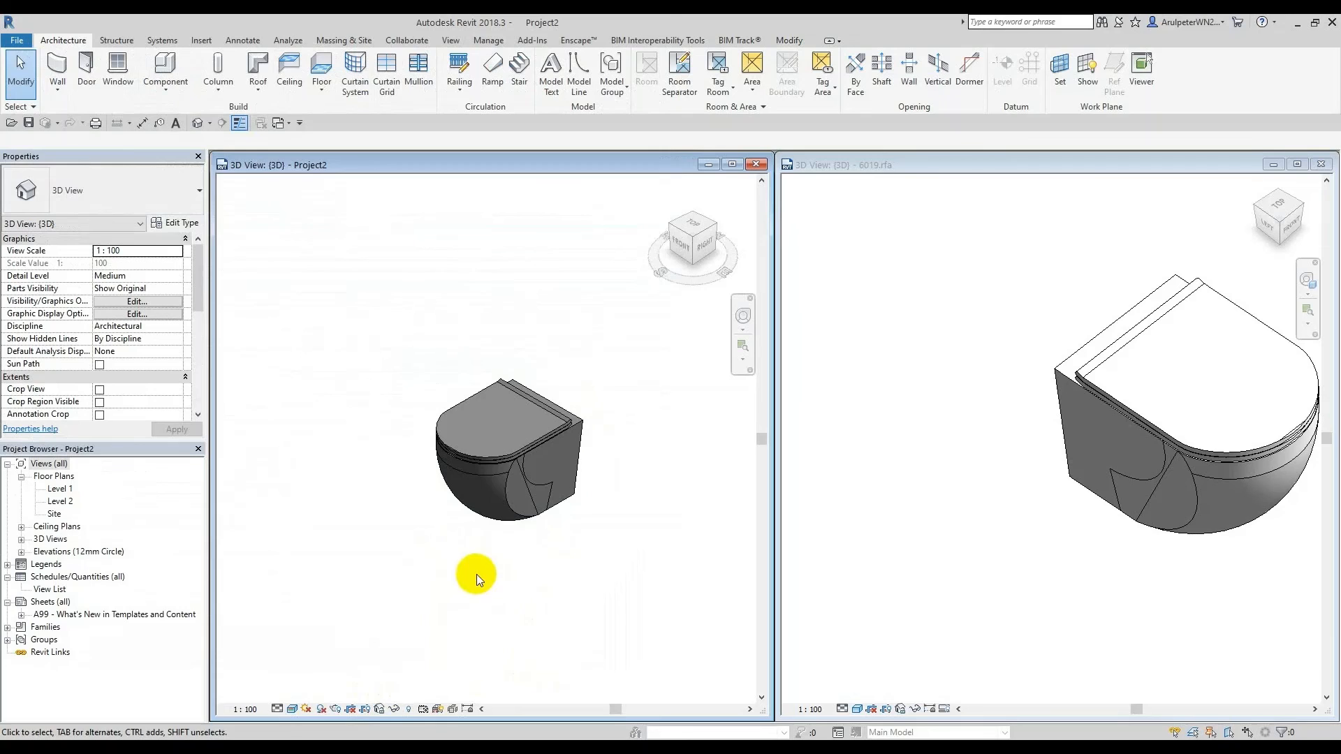
Step: Set the detail level of the project's 3D view to Fine
{"action": "left_click", "coordinate": [475, 446]}
{"action": "left_click", "coordinate": [585, 618]}
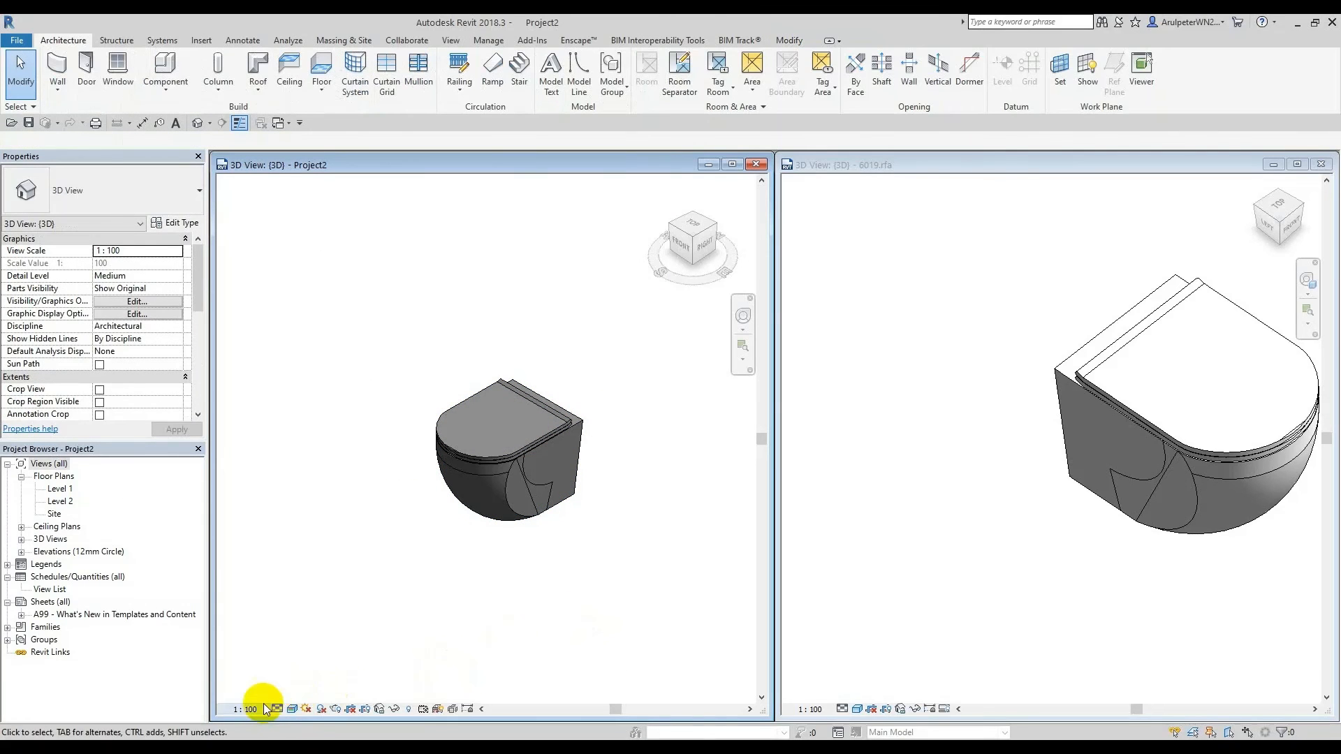
{"action": "left_click", "coordinate": [277, 709]}
Step: Set the Pan Finish tint color to RGB 255 255 255 through the toilet's Seat Cover Material parameter and accept the changes
{"action": "left_click", "coordinate": [503, 454]}
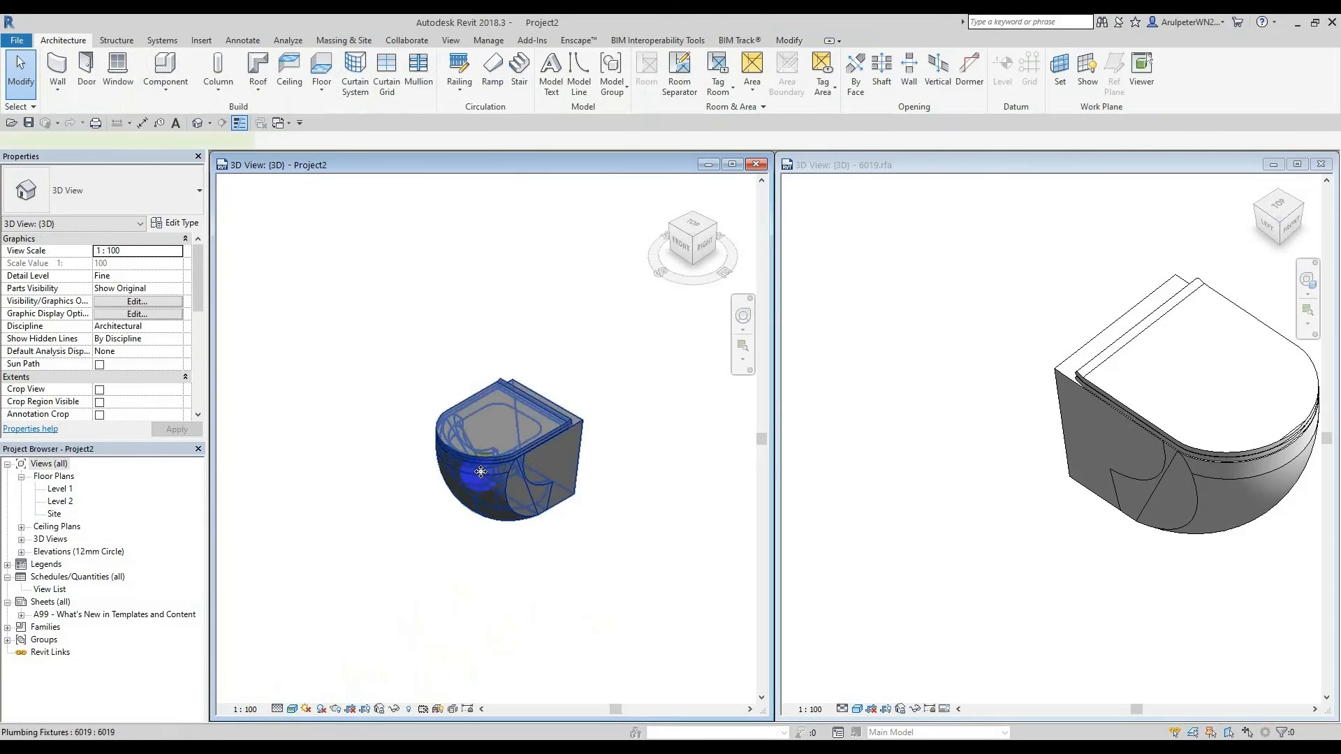
{"action": "left_click", "coordinate": [167, 223]}
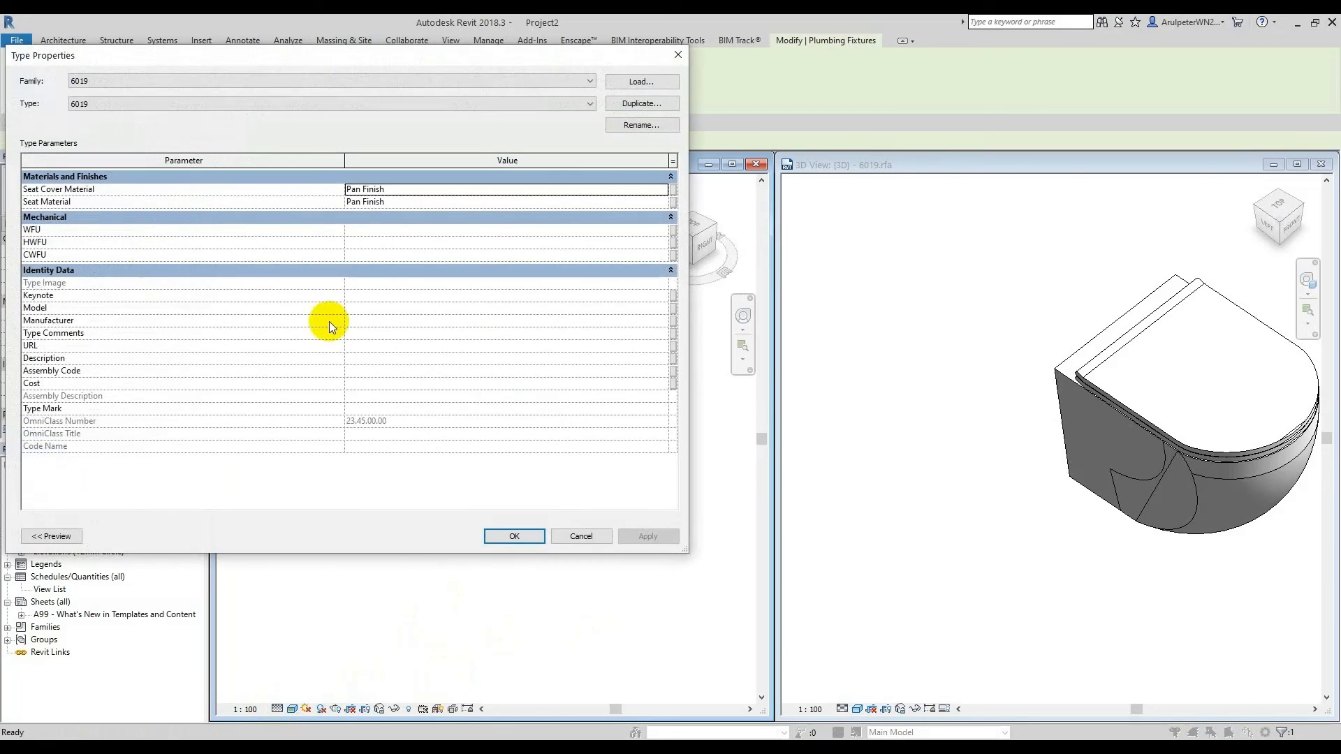
{"action": "left_click", "coordinate": [664, 187]}
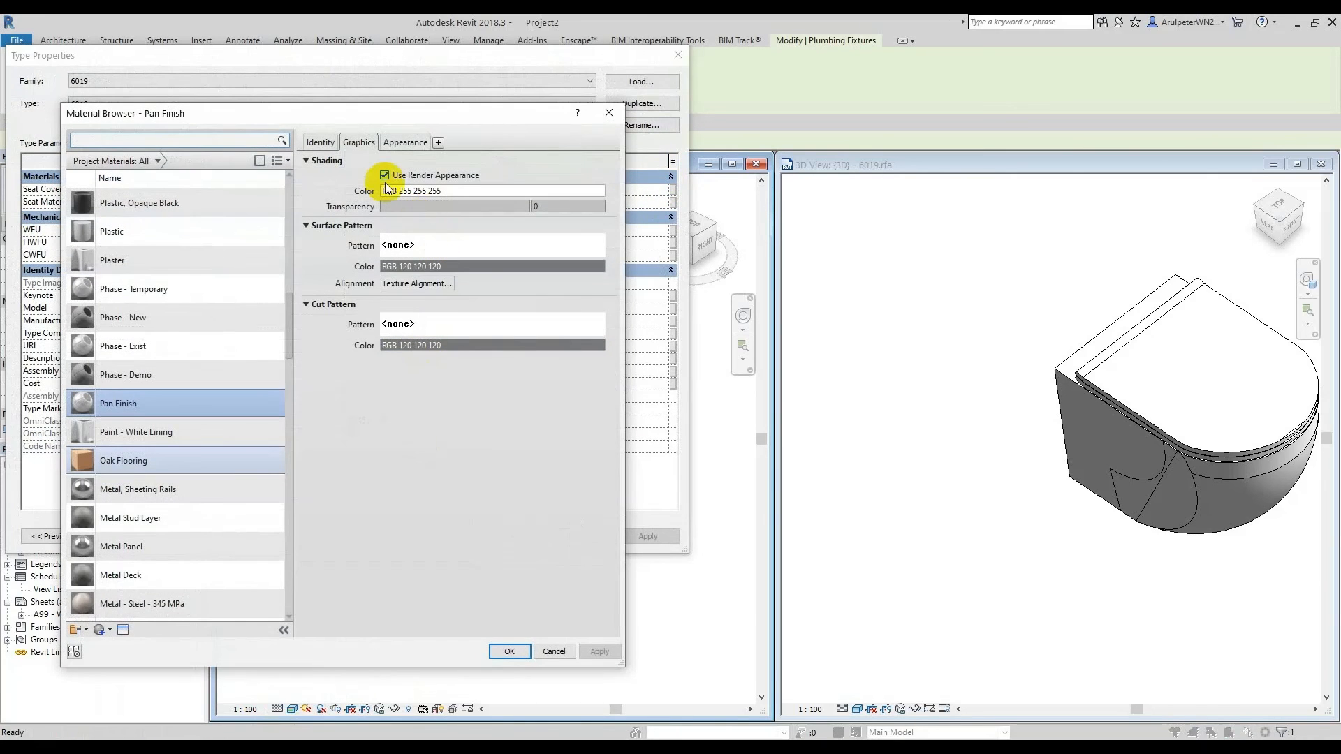
{"action": "left_click", "coordinate": [409, 141]}
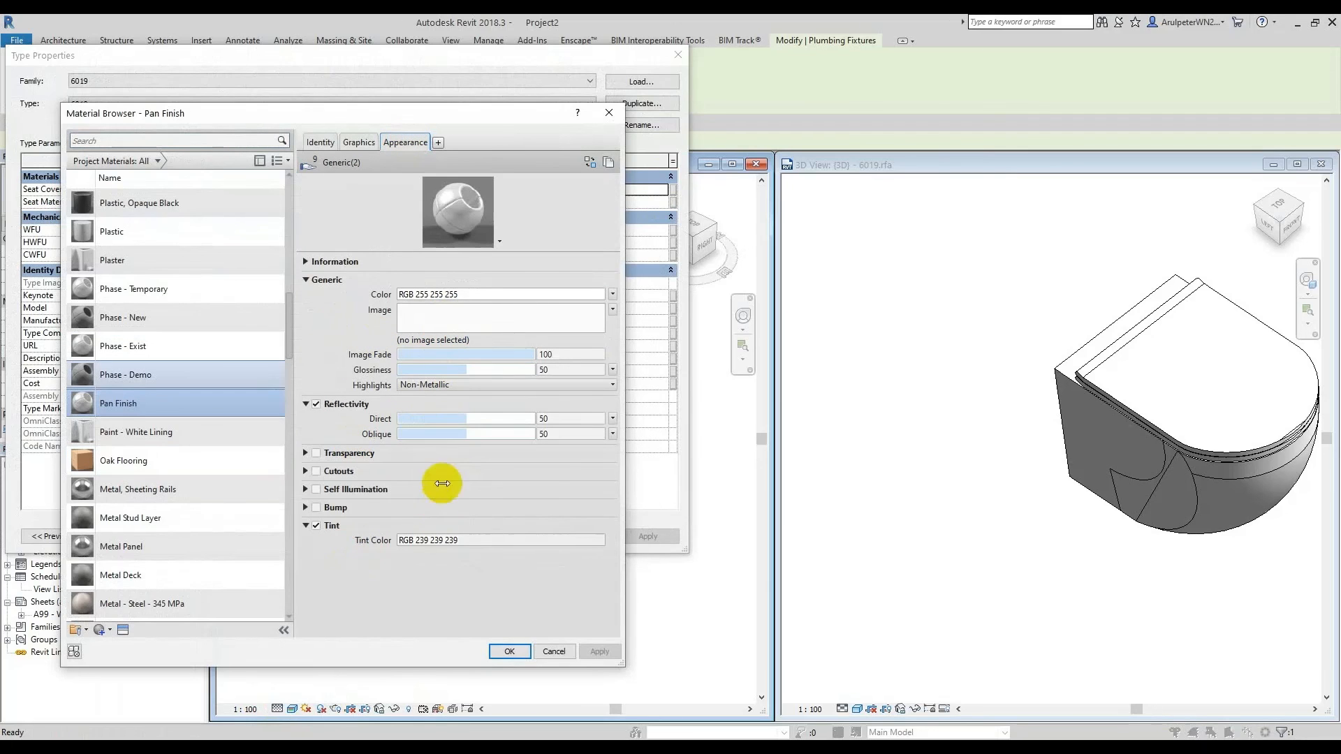
{"action": "left_click", "coordinate": [429, 544]}
{"action": "left_click", "coordinate": [497, 270]}
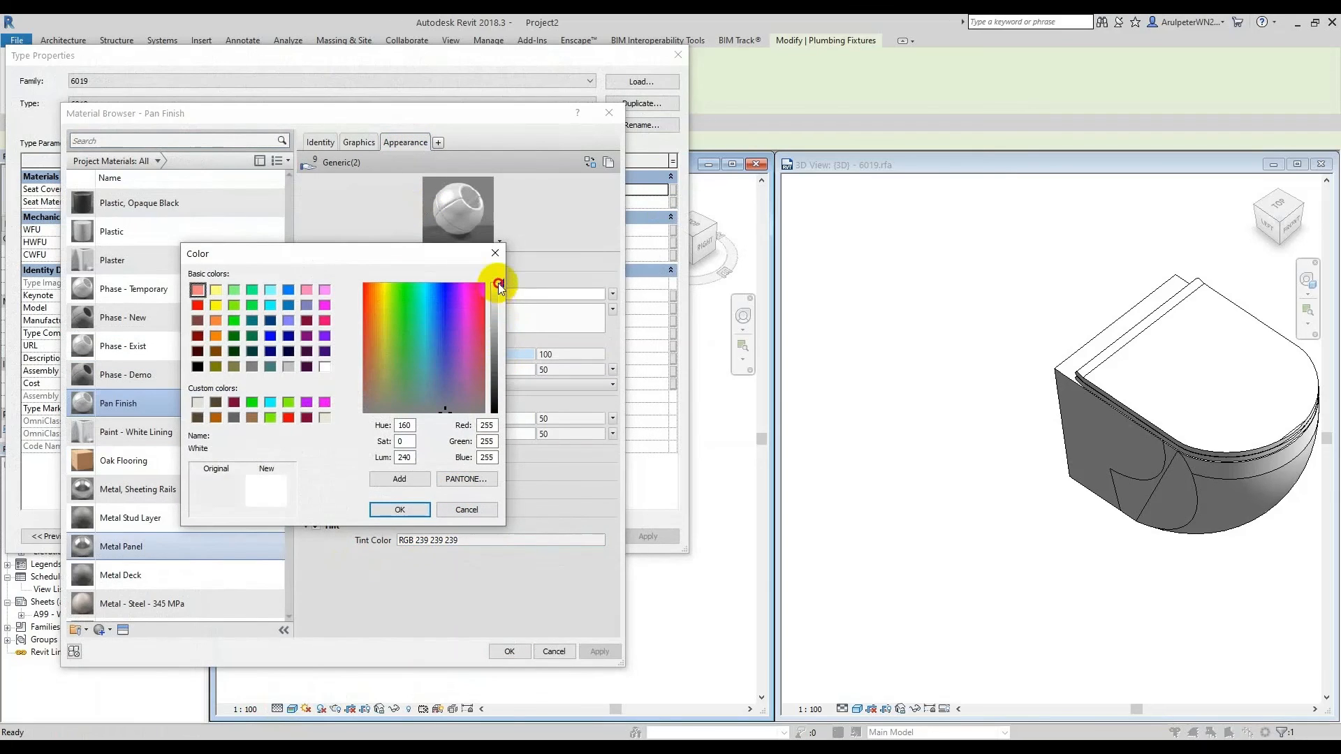
{"action": "left_click", "coordinate": [405, 513]}
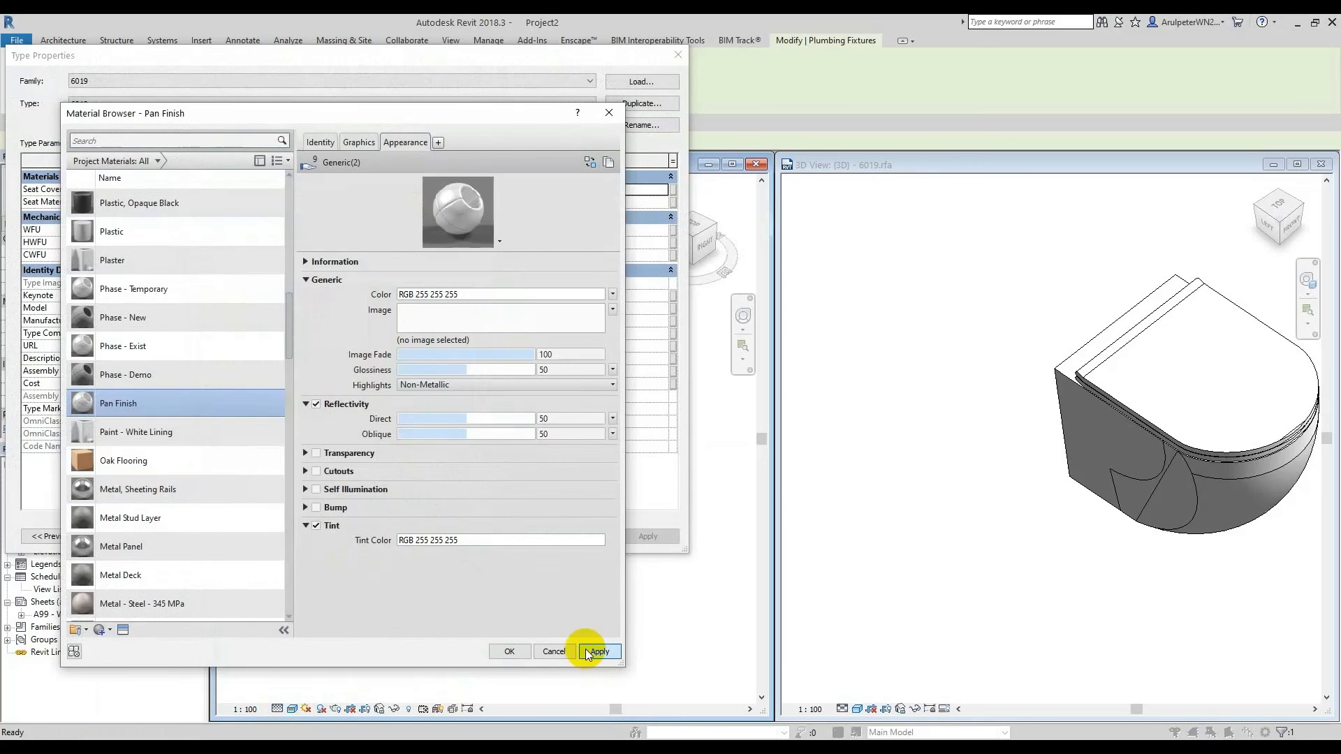
{"action": "left_click", "coordinate": [512, 651]}
{"action": "left_click", "coordinate": [509, 541]}
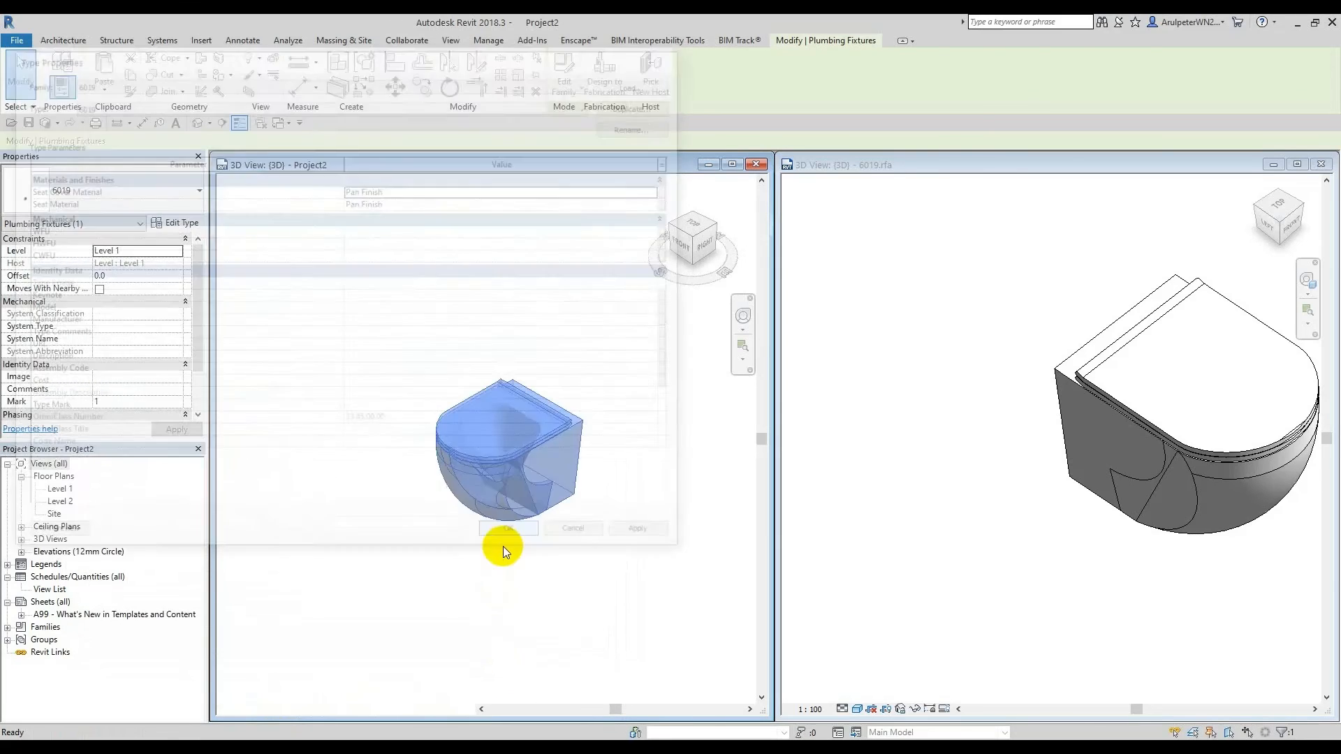
Step: Switch the project's 3D view to the Shaded visual style and maximize the view with the toilet shown close up
{"action": "mouse_move", "coordinate": [503, 546]}
{"action": "middle_mouse_down", "text": "shift"}
{"action": "mouse_move", "coordinate": [568, 549]}
{"action": "mouse_move", "coordinate": [395, 611]}
{"action": "mouse_move", "coordinate": [438, 623]}
{"action": "mouse_move", "coordinate": [391, 671]}
{"action": "middle_mouse_up", "text": "shift"}
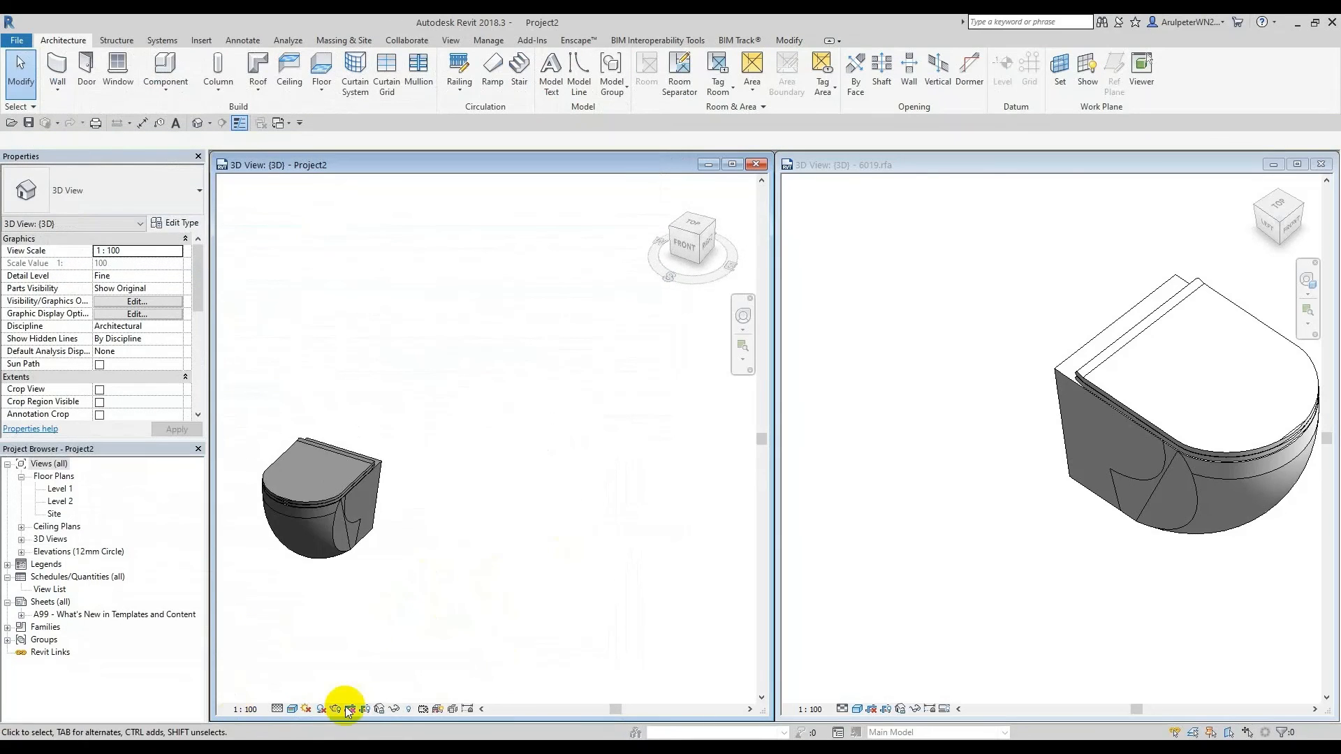
{"action": "left_click", "coordinate": [292, 709]}
{"action": "left_click", "coordinate": [317, 654]}
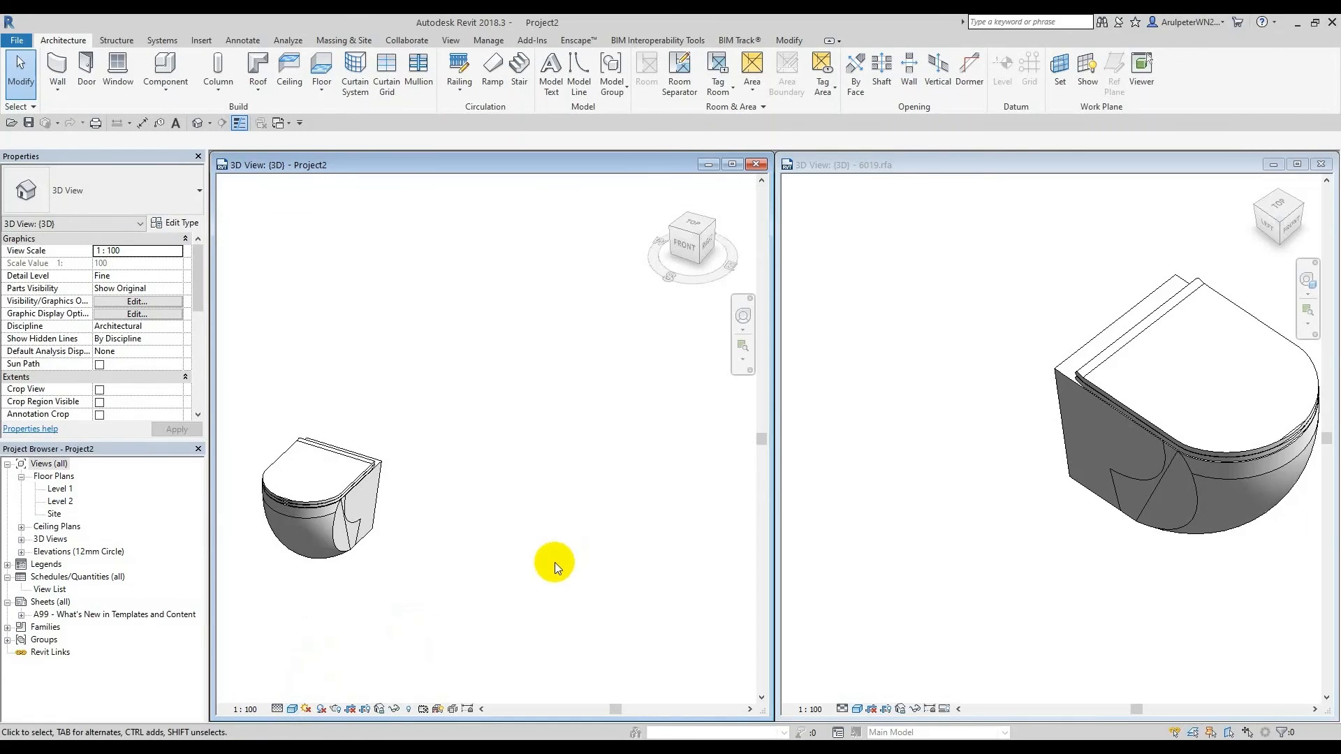
{"action": "middle_click_drag", "start_coordinate": [508, 601], "coordinate": [4, 691], "text": "shift"}
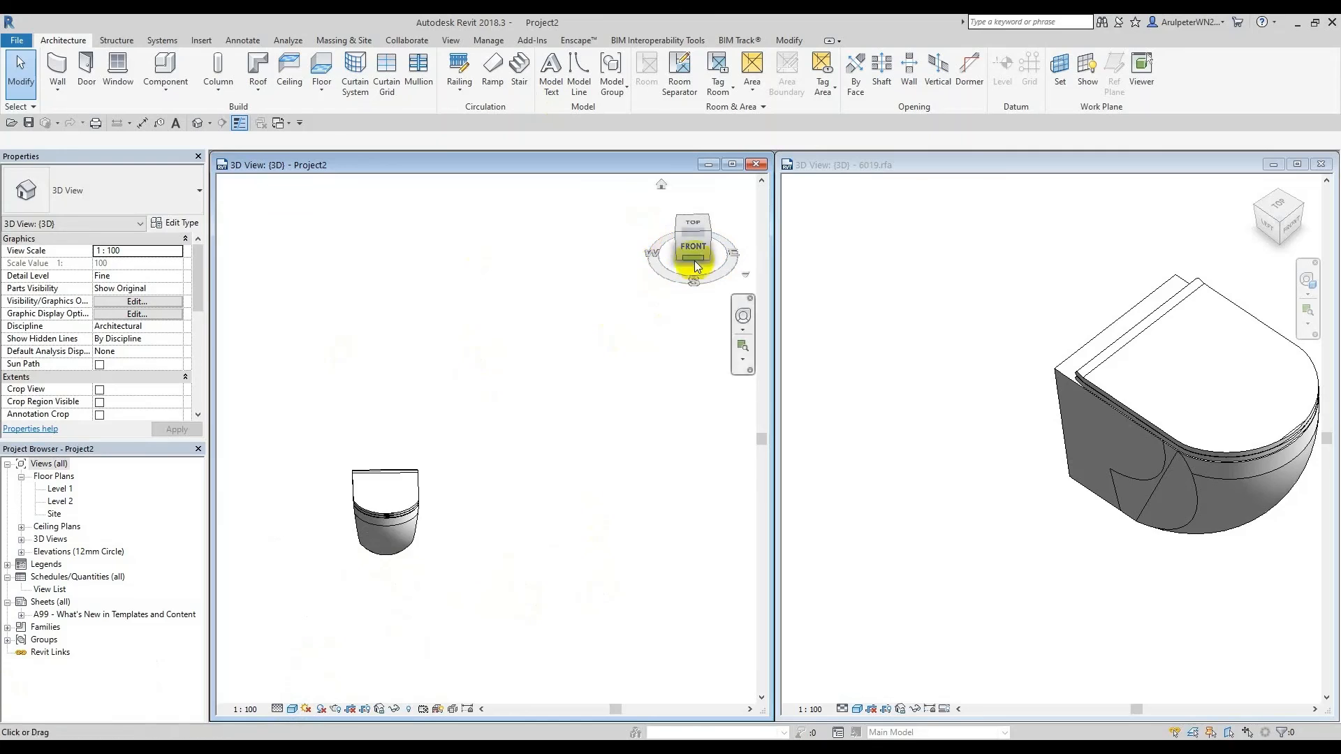
{"action": "left_click", "coordinate": [732, 165]}
{"action": "middle_click_drag", "start_coordinate": [720, 236], "coordinate": [607, 468], "text": "shift"}
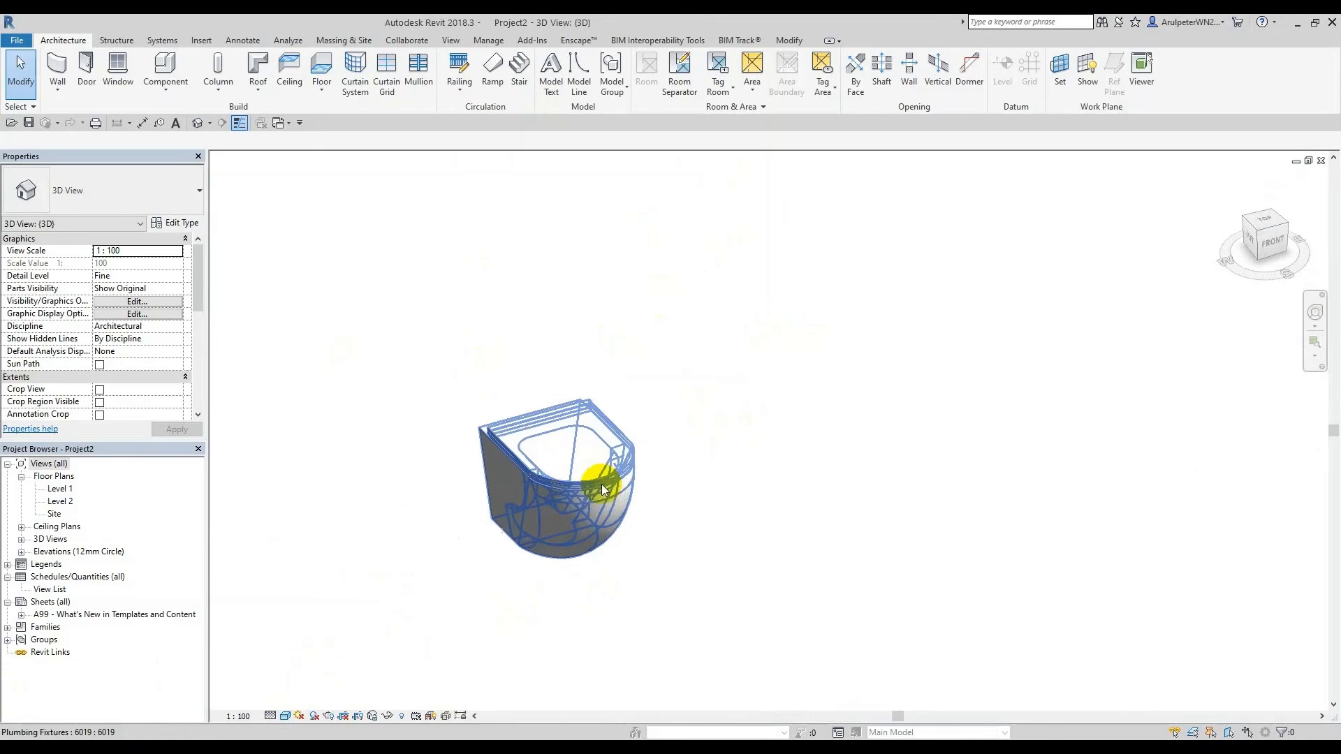
{"action": "scroll", "coordinate": [459, 575], "scroll_direction": "up", "scroll_amount": 2}
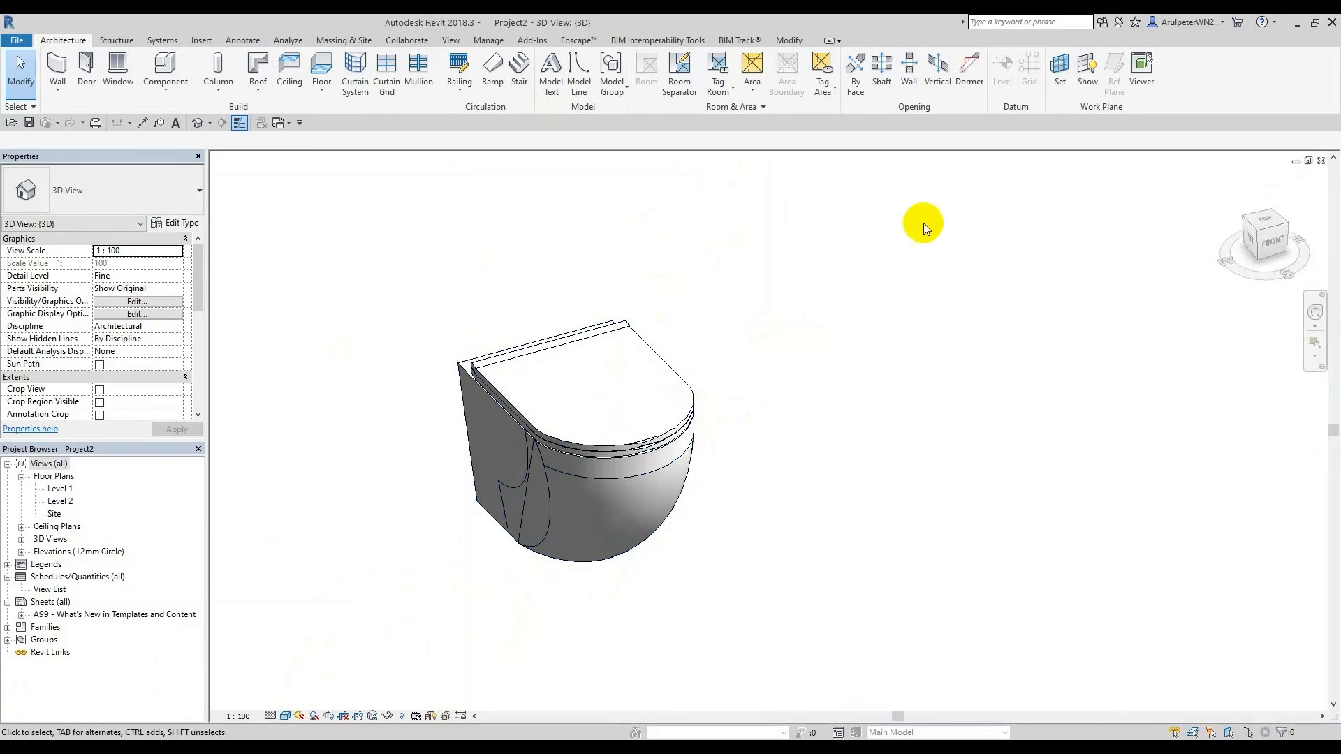
Step: Start the Enscape live rendering of the 3D view, shrink its window beside the model, and inspect the toilet's rendered finish up close
{"action": "left_click", "coordinate": [579, 40]}
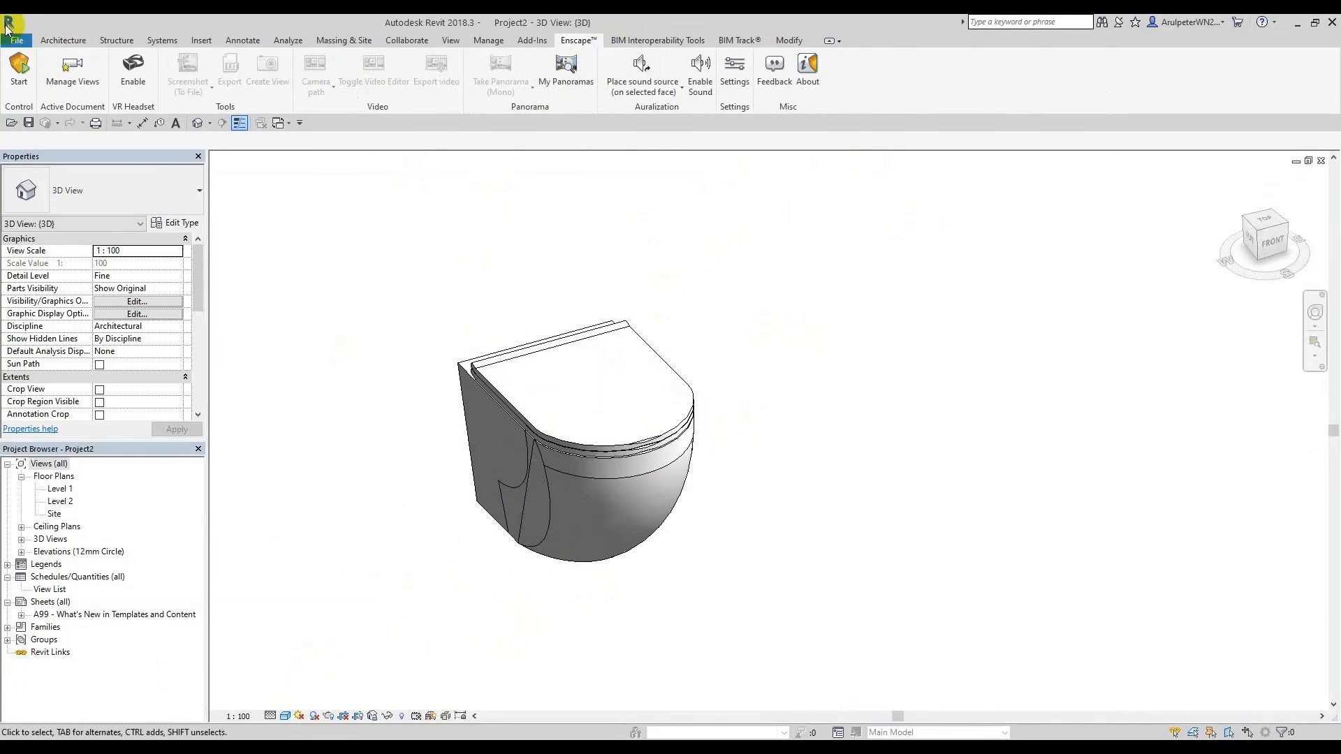
{"action": "left_click", "coordinate": [18, 68]}
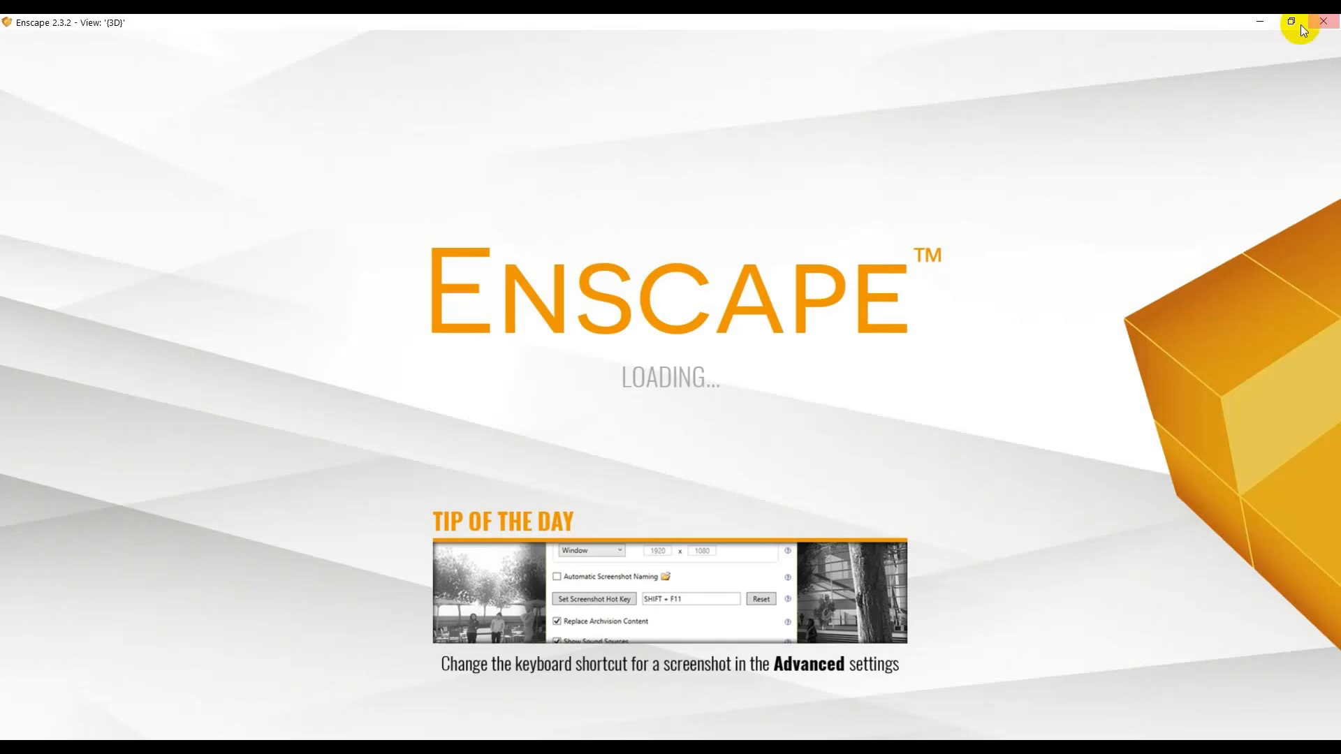
{"action": "left_click", "coordinate": [1291, 22]}
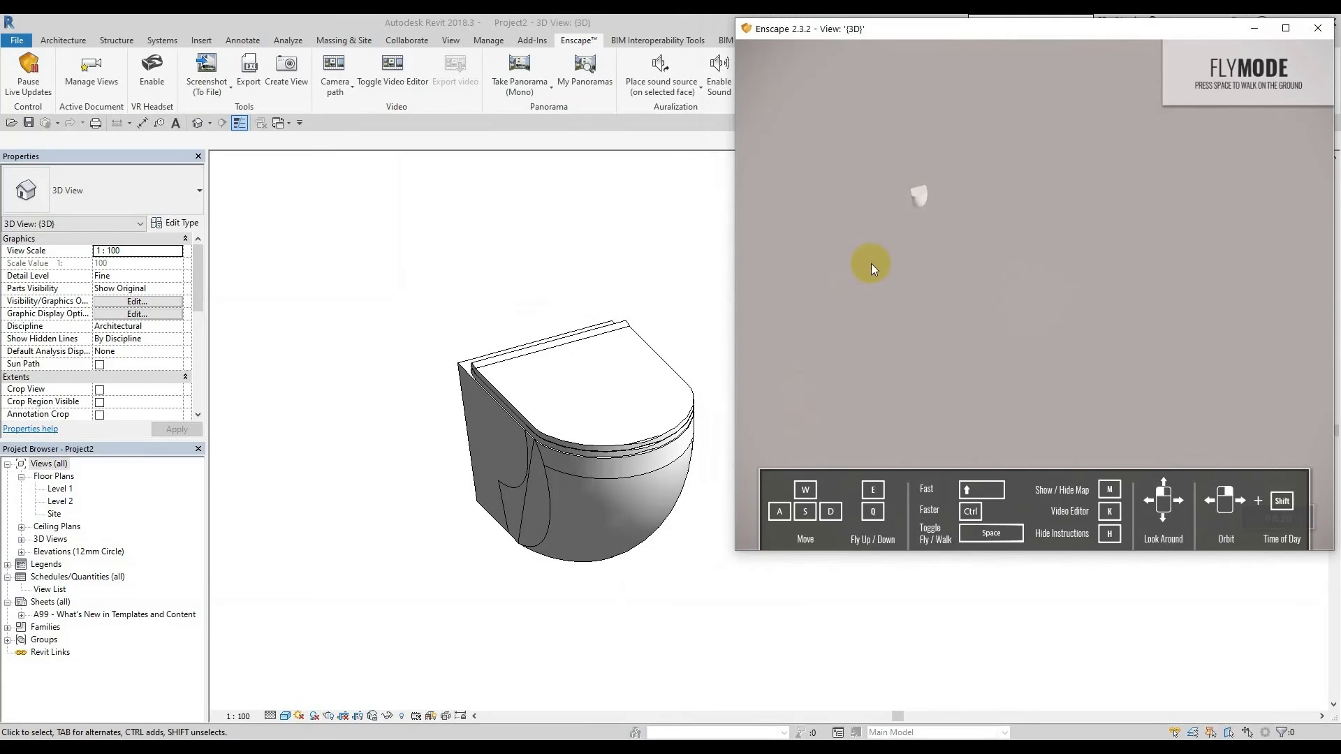
{"action": "left_click_drag", "start_coordinate": [873, 194], "coordinate": [910, 250]}
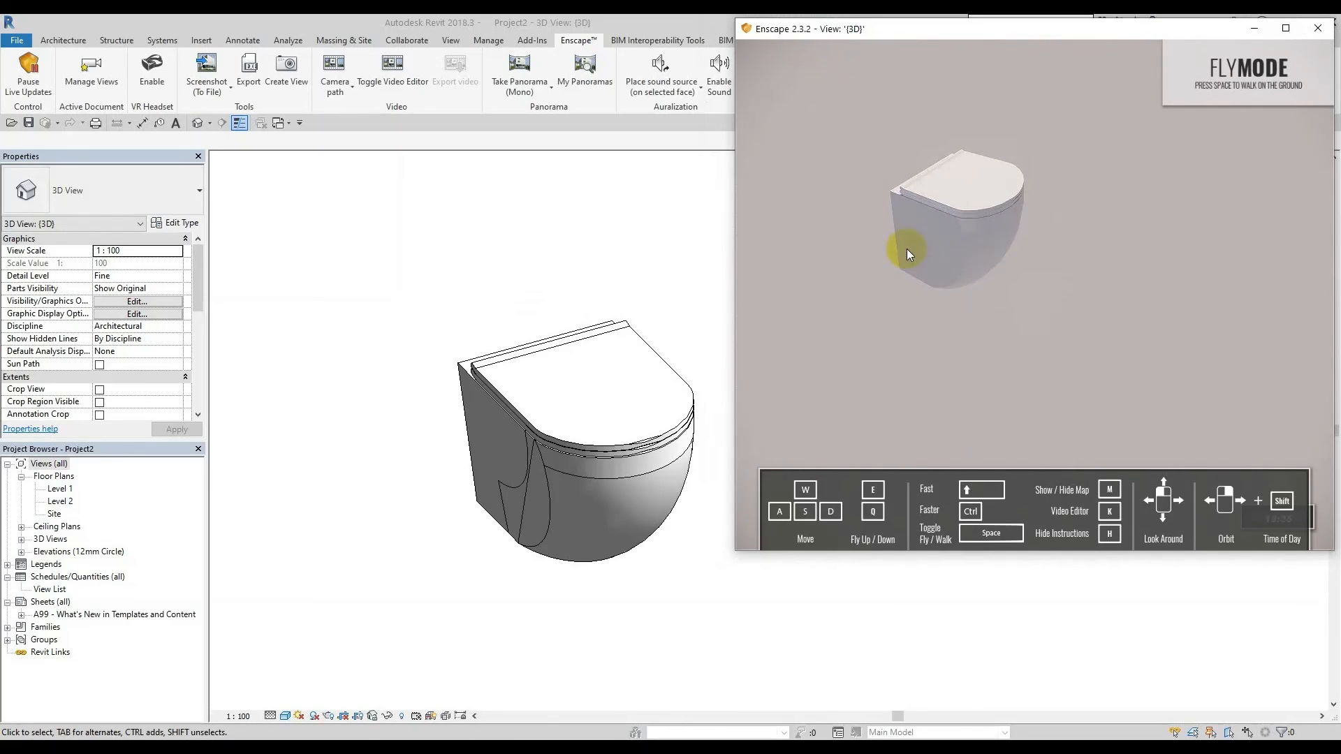
Step: Examine the rear corner and seat edge of the rendered toilet up close, and view the whole toilet from farther away
{"action": "key", "text": "a"}
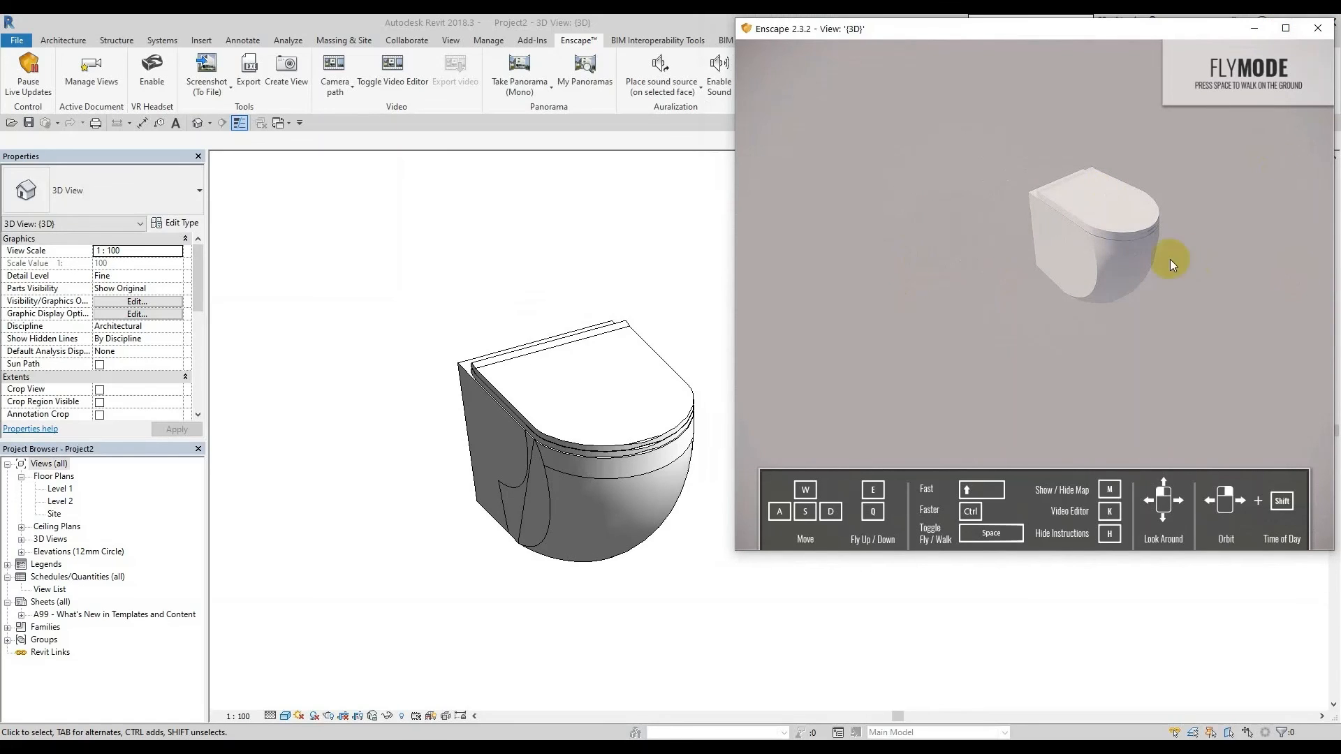
{"action": "scroll", "coordinate": [1126, 221], "scroll_direction": "up", "scroll_amount": 5}
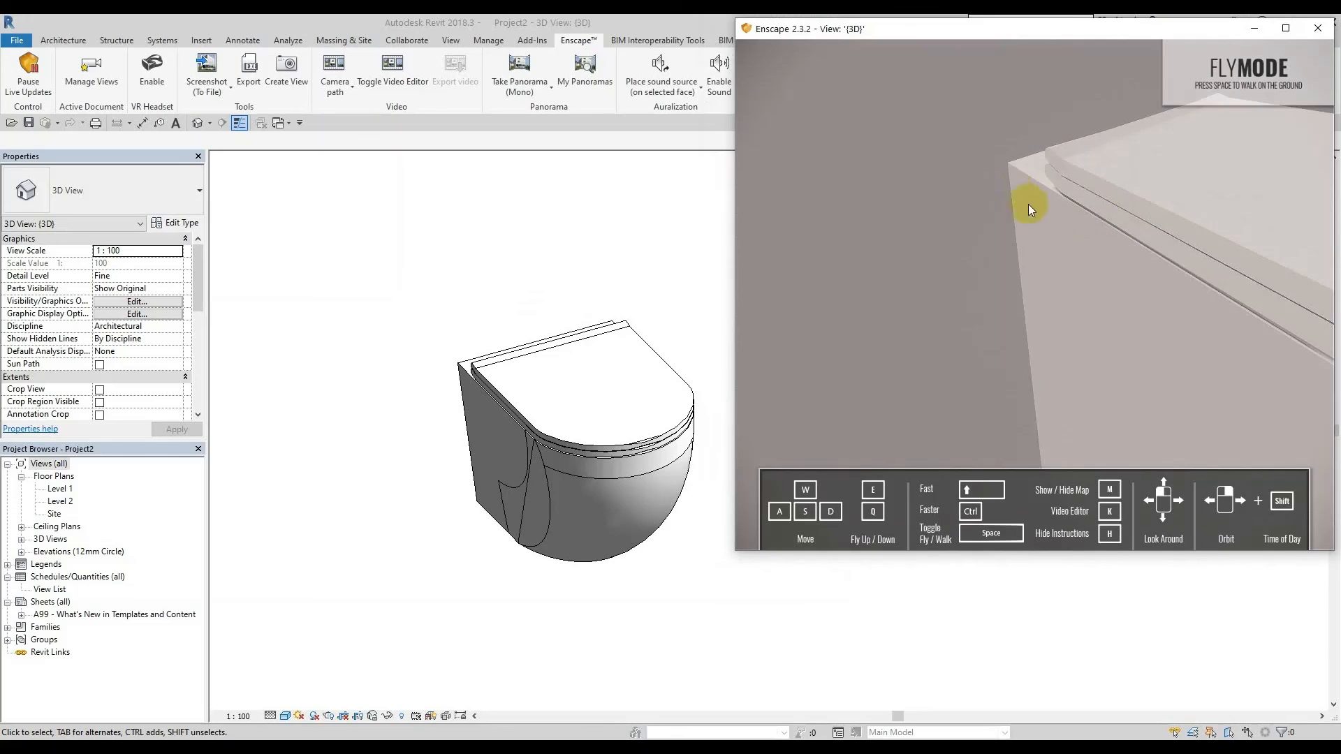
{"action": "scroll", "coordinate": [1113, 258], "scroll_direction": "up", "scroll_amount": 3}
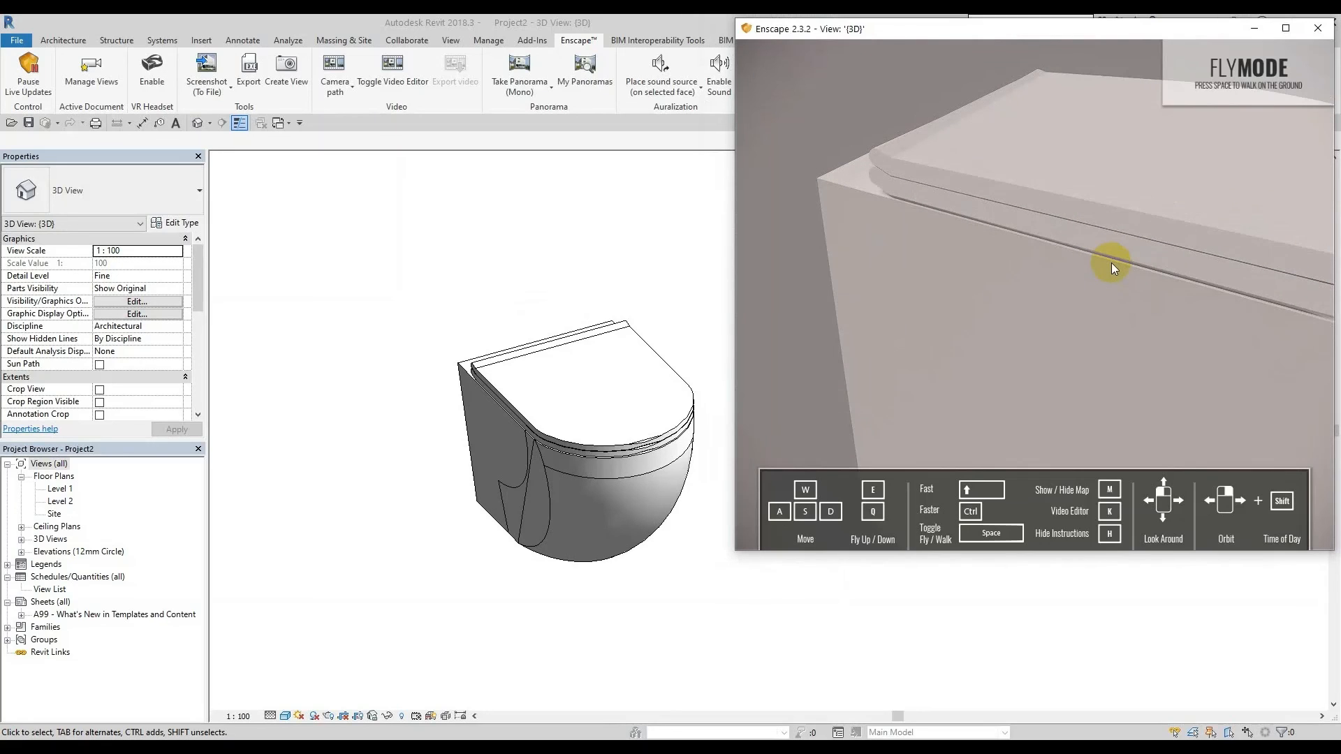
{"action": "left_click_drag", "start_coordinate": [1112, 262], "coordinate": [1061, 234]}
{"action": "scroll", "coordinate": [1118, 293], "scroll_direction": "down", "scroll_amount": 5}
{"action": "scroll", "coordinate": [1067, 256], "scroll_direction": "down", "scroll_amount": 3}
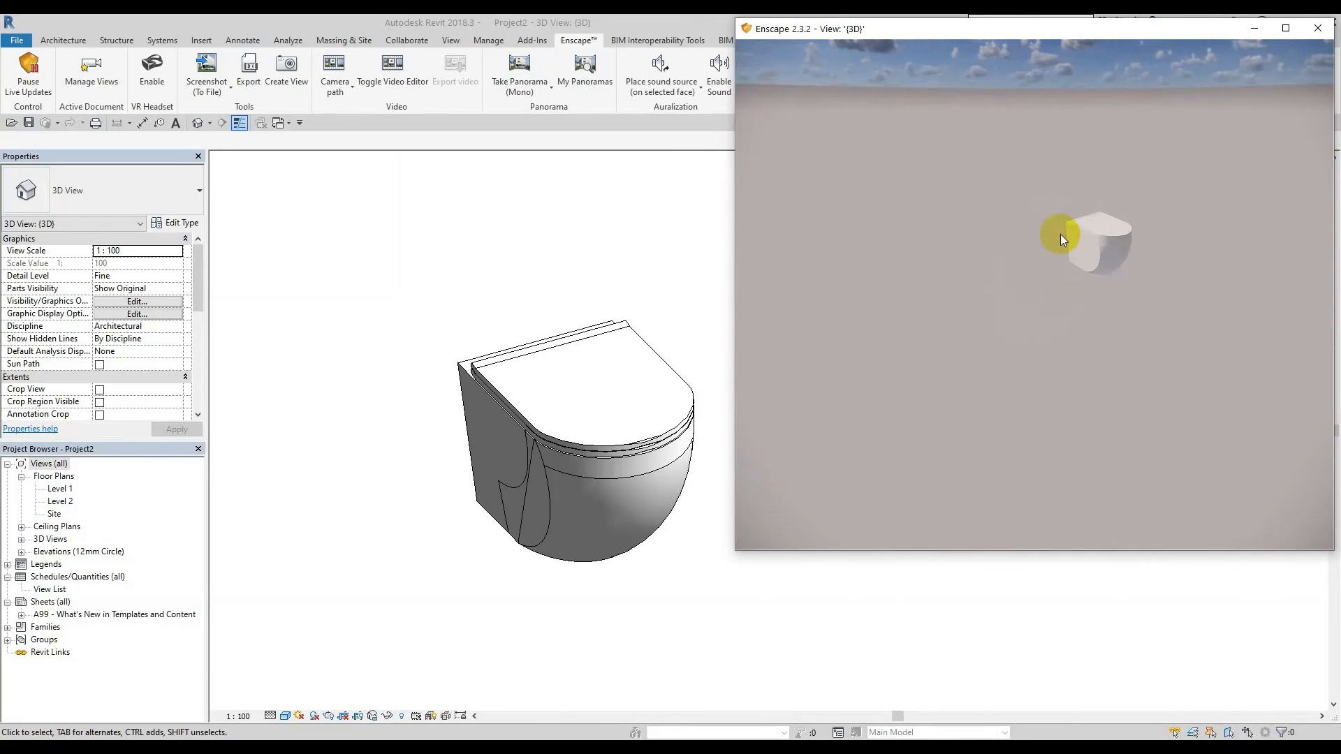
Step: Check the rendered toilet under a dark evening sky, restore the daylight time of day, and return to the Revit 3D view
{"action": "key", "text": "i"}
{"action": "key", "text": "i"}
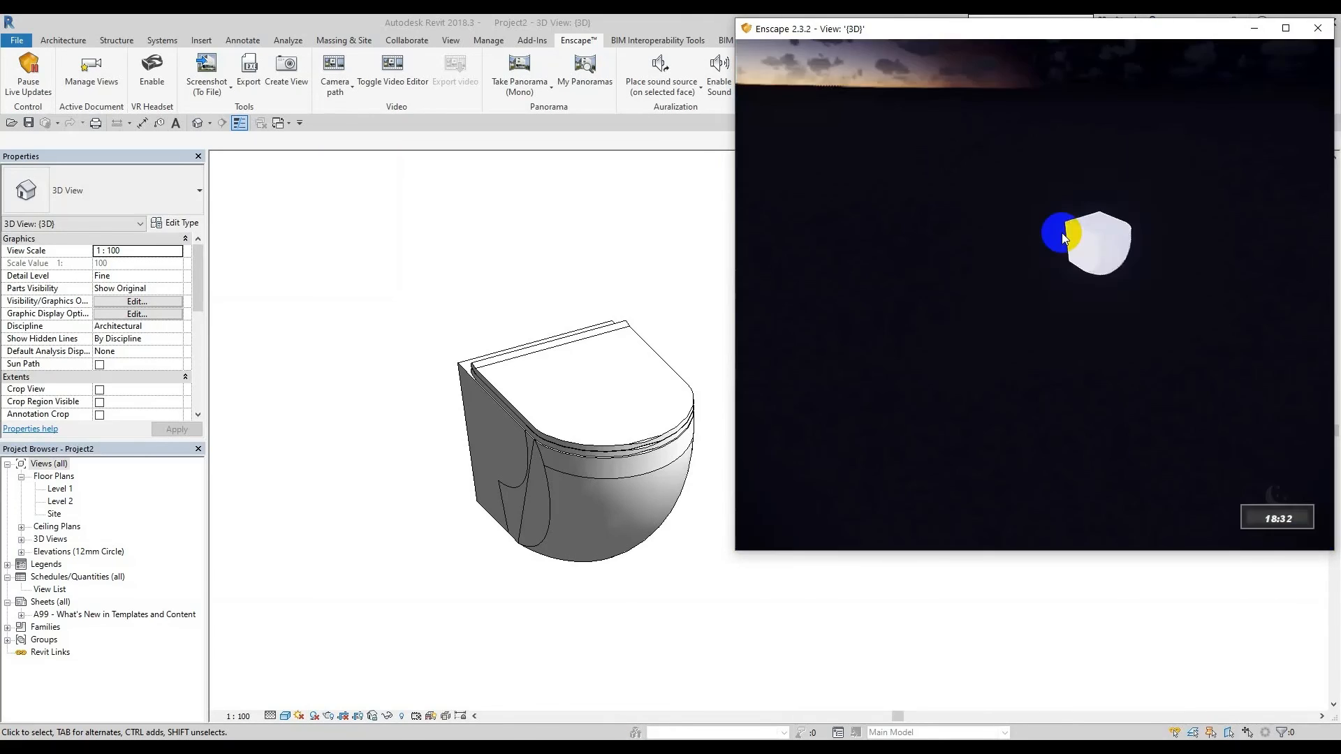
{"action": "key", "text": "u"}
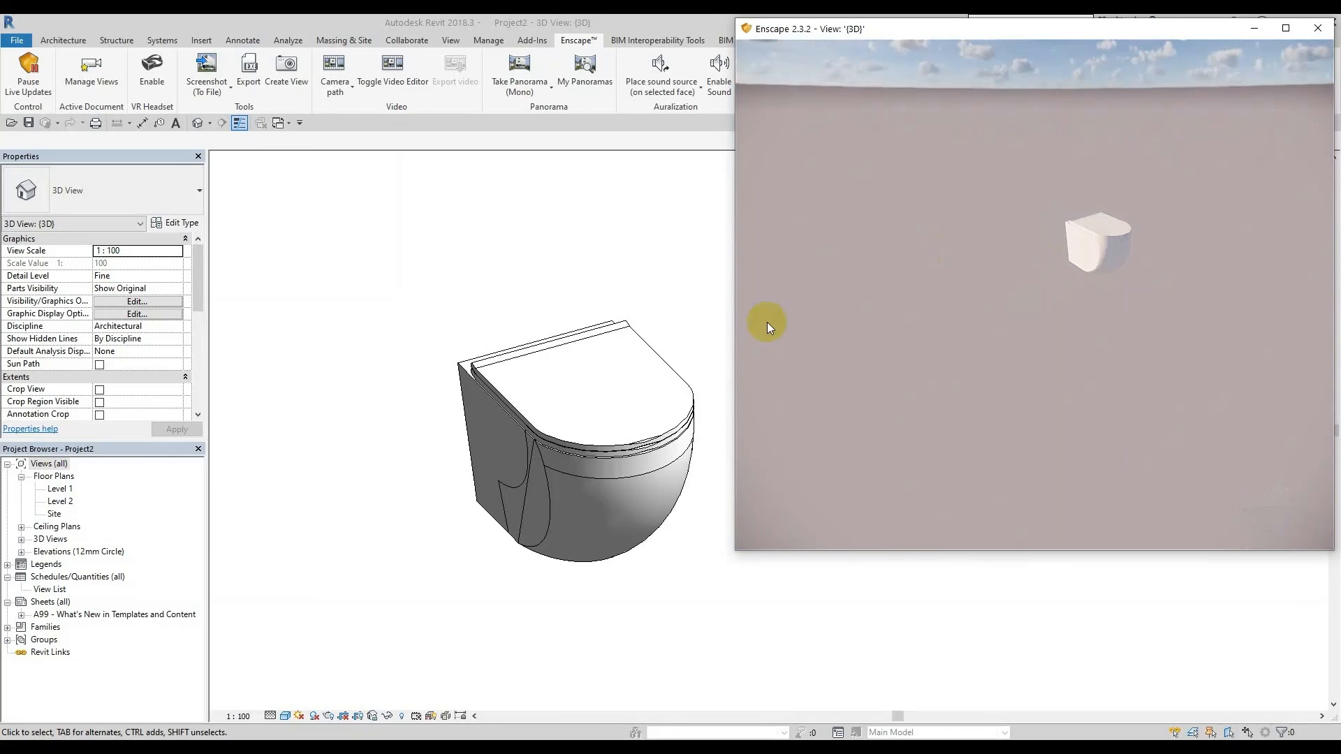
{"action": "left_click", "coordinate": [617, 303]}
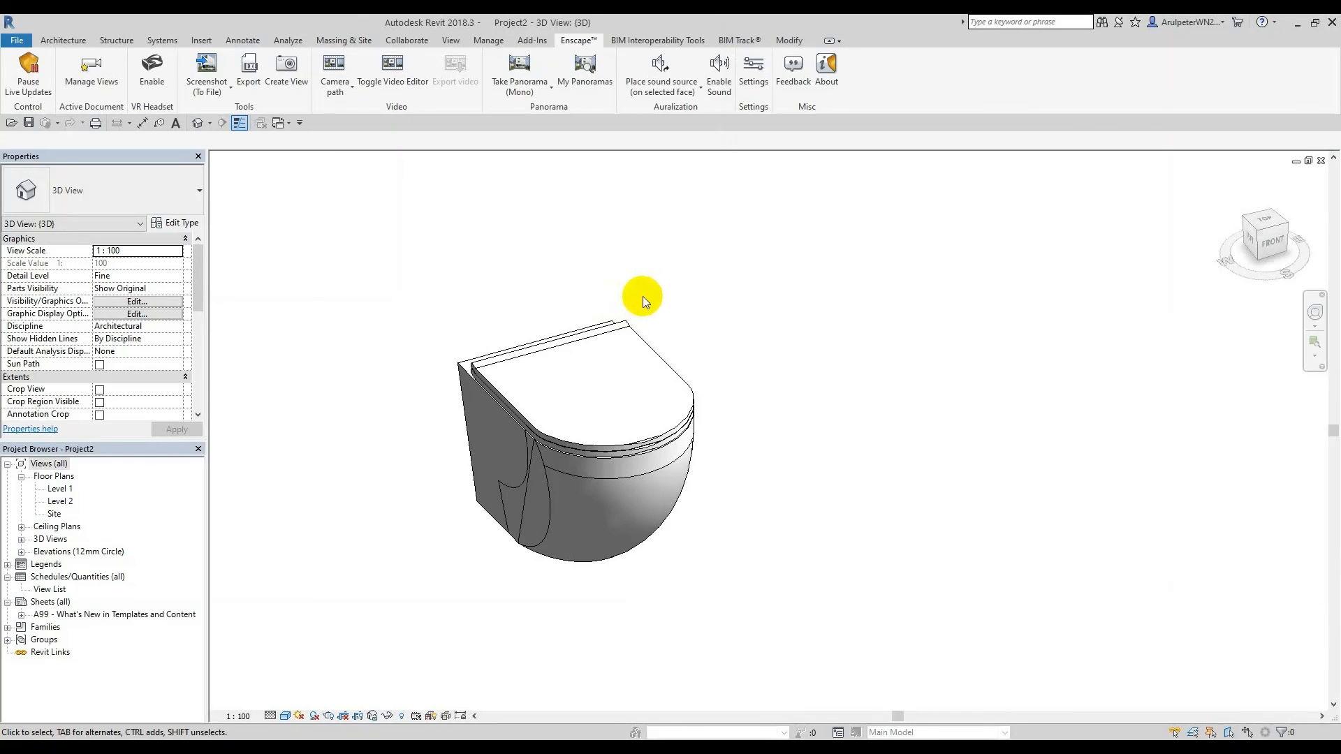